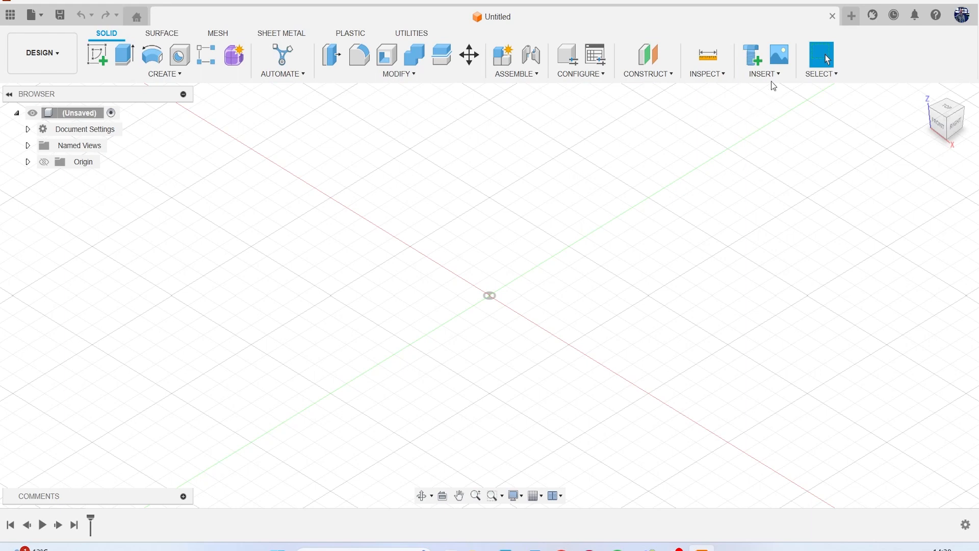
# - Insert the R2-D2 reference image 2408604-star_wars__r2_d2_by_cosedimarco from the computer as a canvas on the XZ plane
pyautogui.click(772, 72)
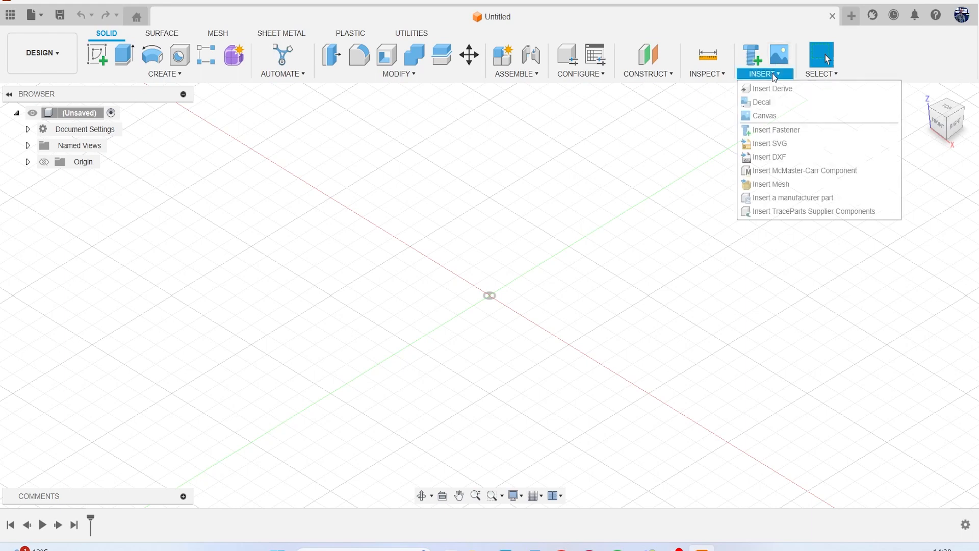
pyautogui.click(777, 114)
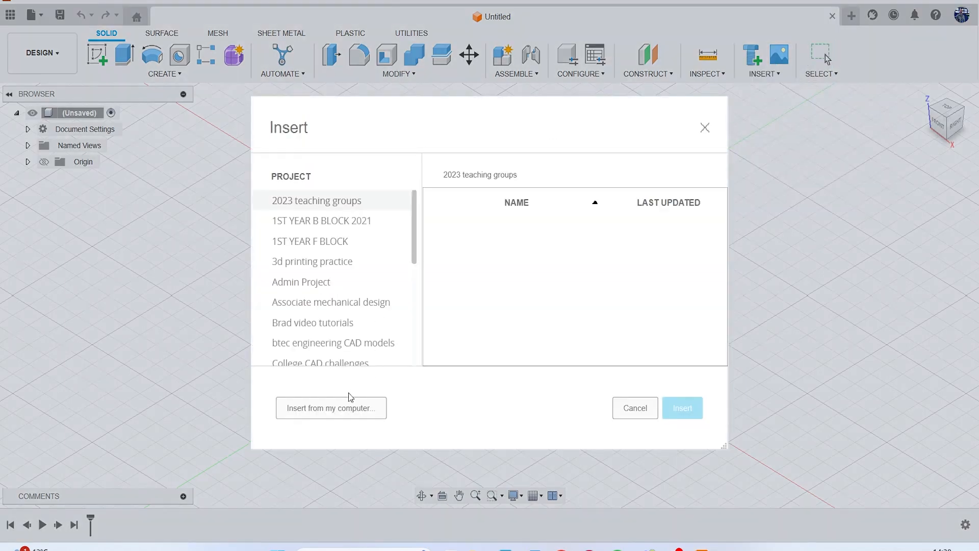
pyautogui.click(331, 407)
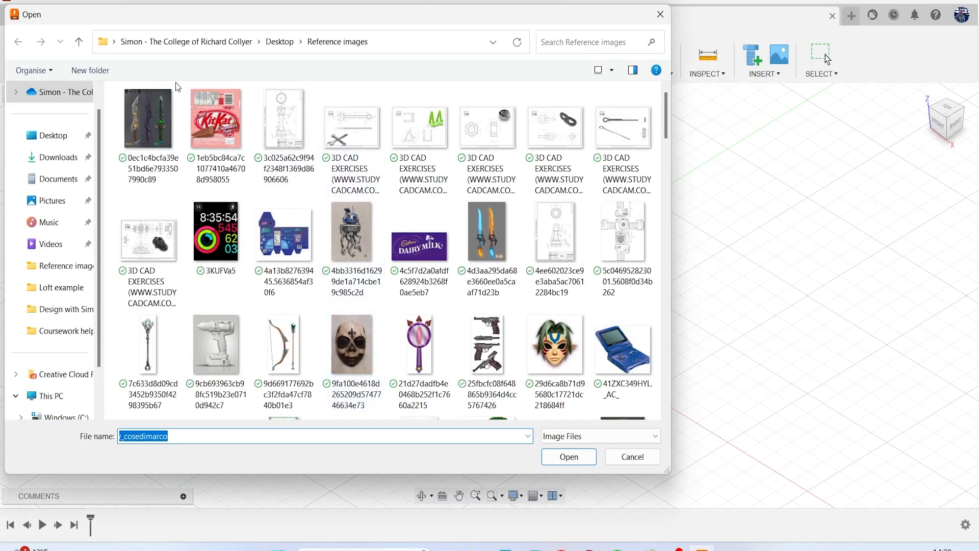
pyautogui.scroll(-5, 387, 242)
pyautogui.doubleClick(349, 245)
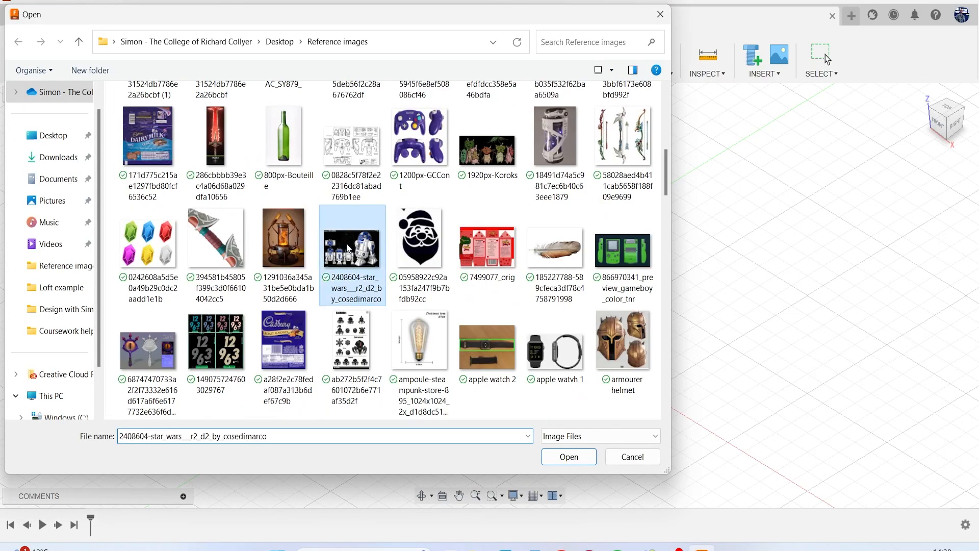
pyautogui.click(506, 268)
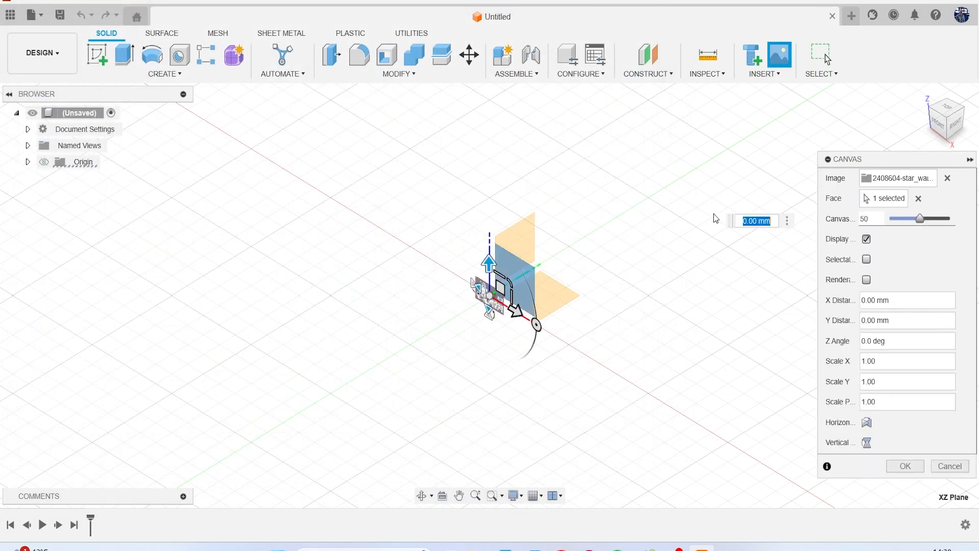
# - Set the canvas's plane scale to 12 in the front view and flip the image horizontally
pyautogui.click(940, 127)
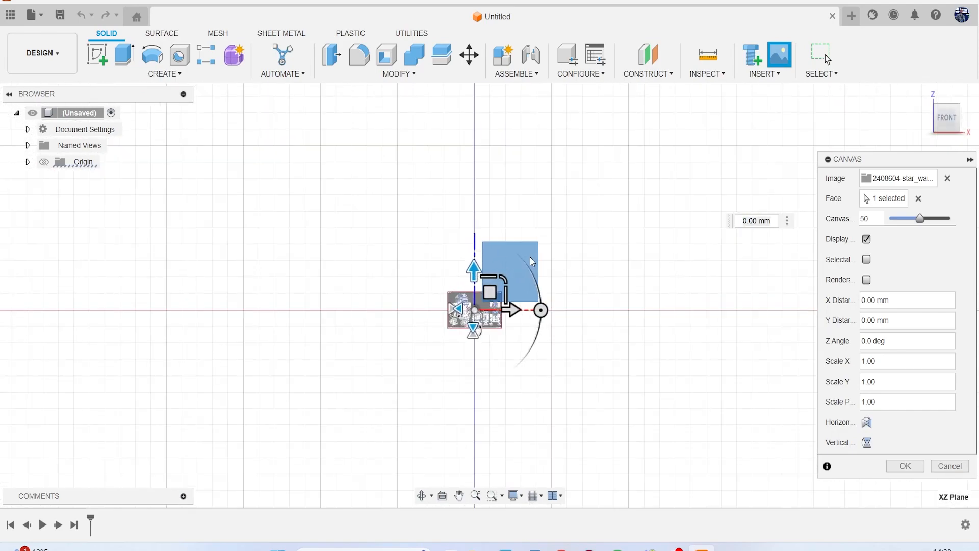
pyautogui.moveTo(488, 298); pyautogui.dragTo(492, 291)
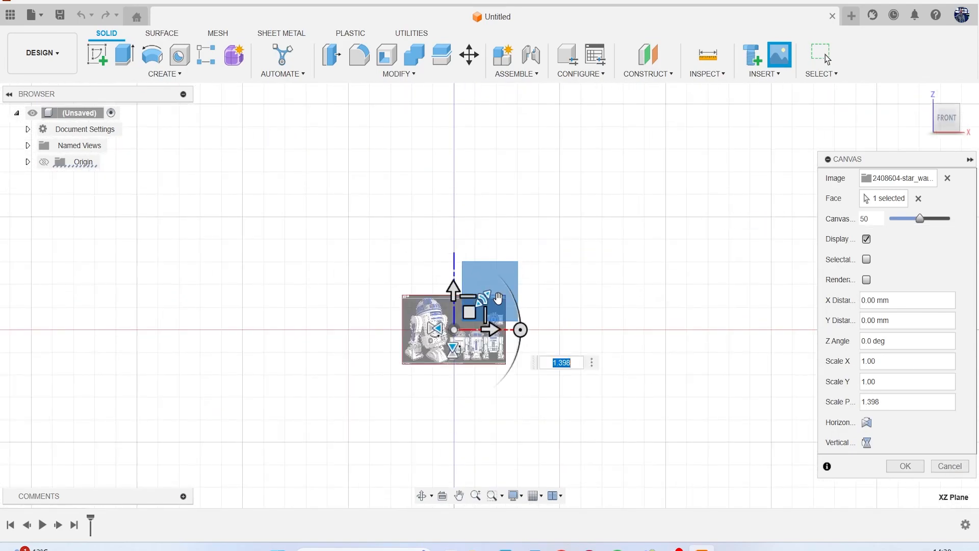
pyautogui.press('Return')
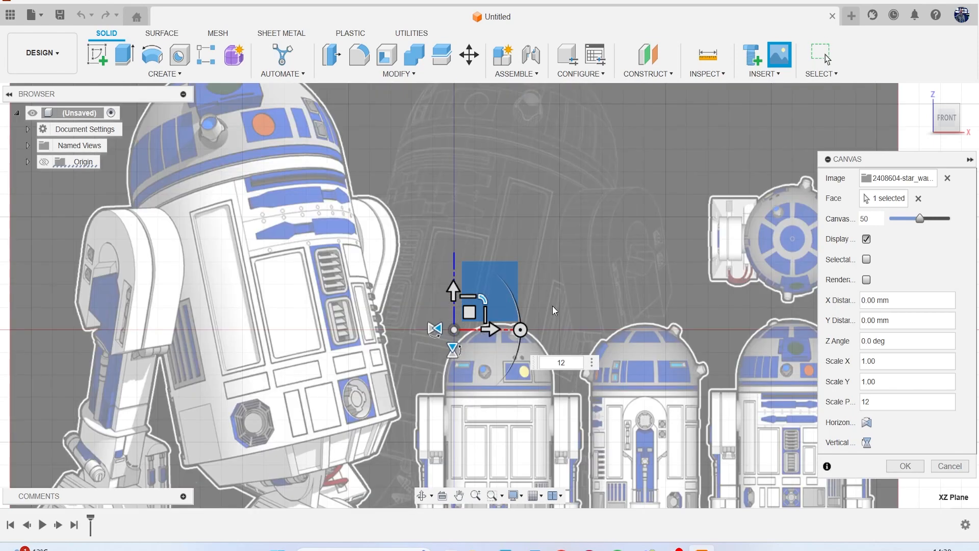
pyautogui.scroll(-5, 601, 277)
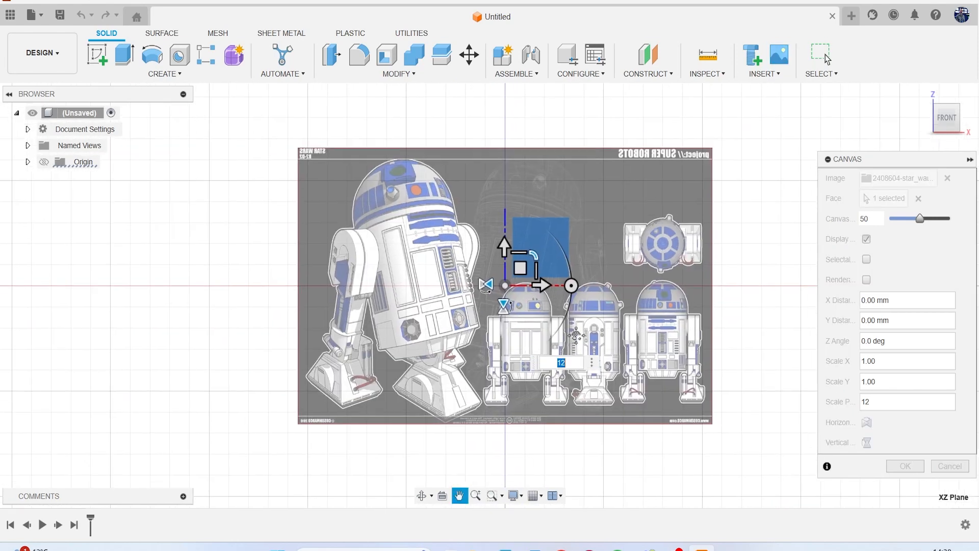
pyautogui.click(482, 282)
pyautogui.scroll(4, 480, 288)
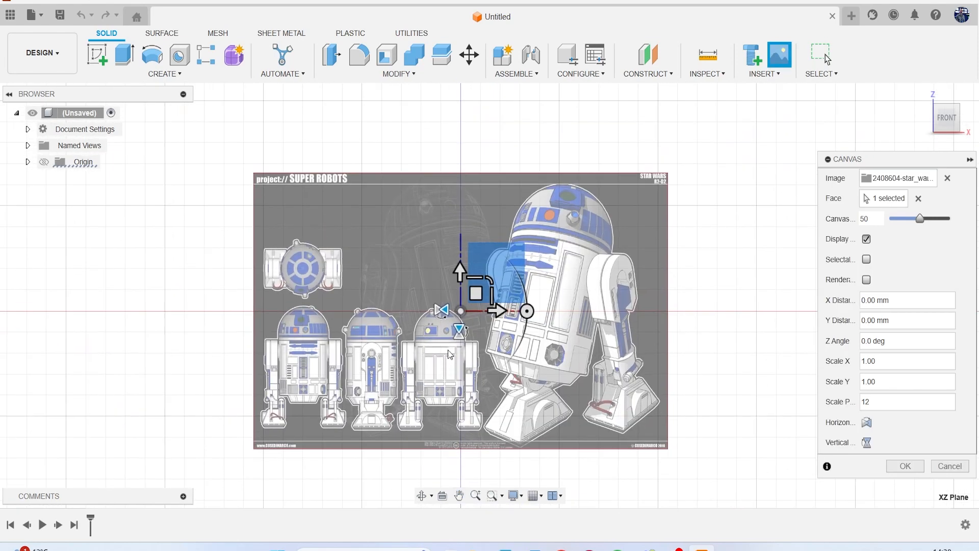
# - Move the canvas to about X 55.8 mm, Y 79.4 mm so the front-view droid stands centred on the origin, and accept it
pyautogui.moveTo(487, 273); pyautogui.dragTo(685, 137)
pyautogui.moveTo(686, 138); pyautogui.dragTo(577, 214, button='middle')
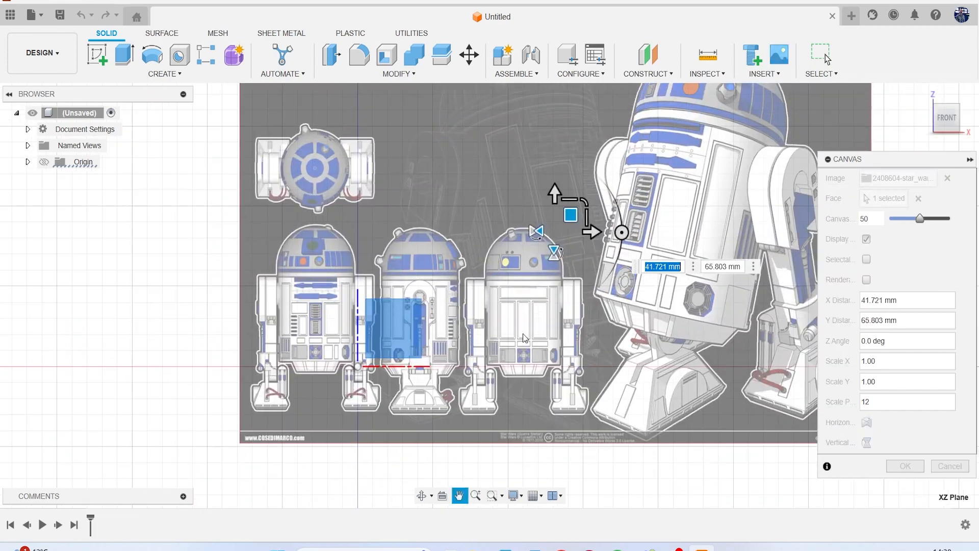
pyautogui.moveTo(577, 214); pyautogui.dragTo(609, 172)
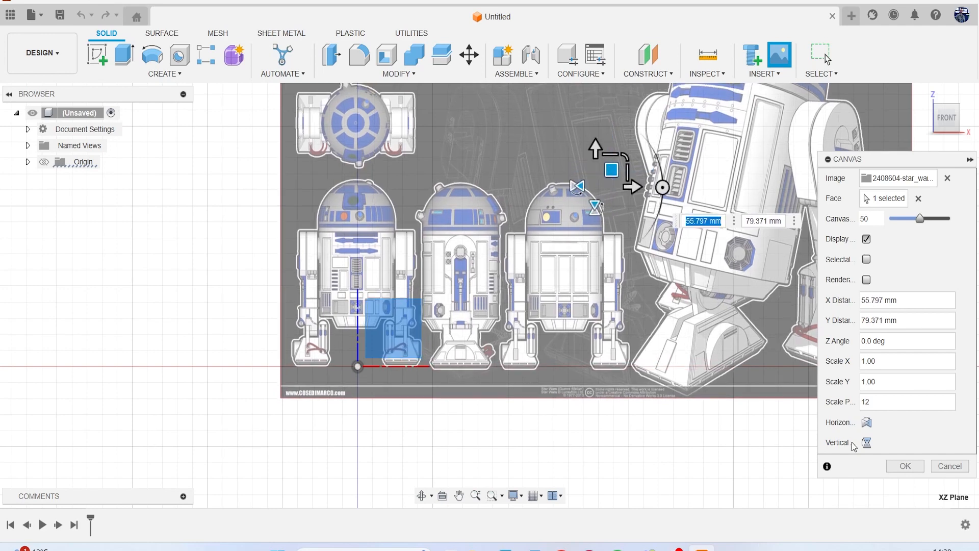
pyautogui.click(899, 467)
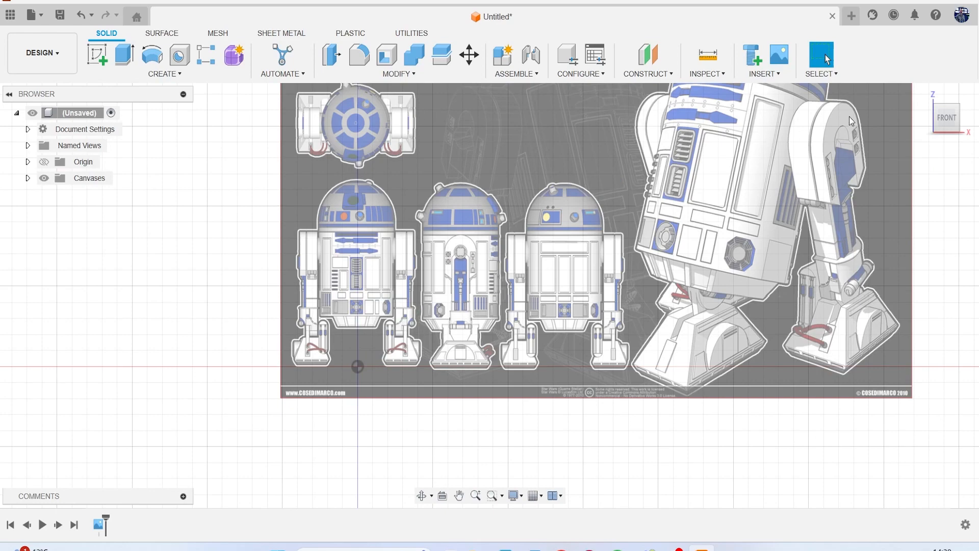
# - Insert the same R2-D2 image from the computer as a second canvas on the YZ plane
pyautogui.click(780, 56)
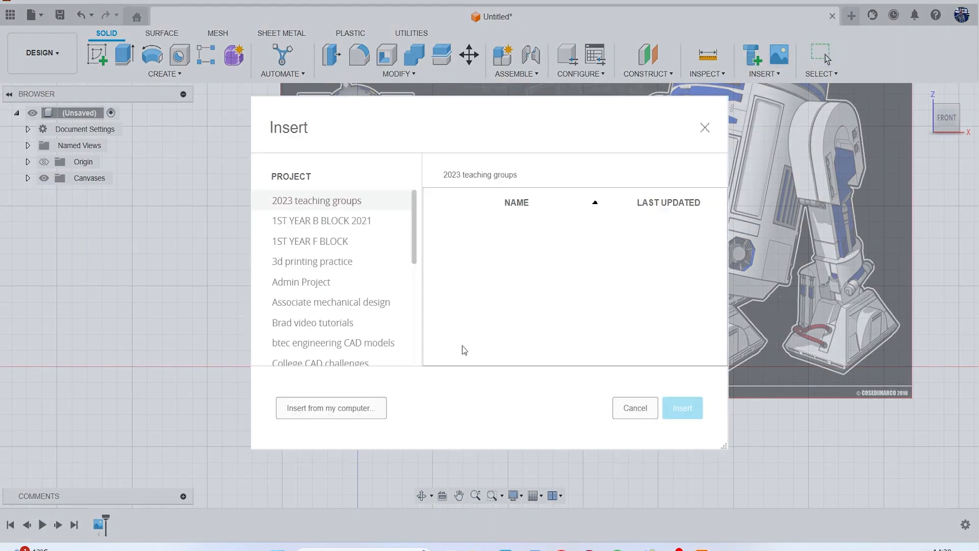
pyautogui.click(330, 409)
pyautogui.scroll(-4, 326, 316)
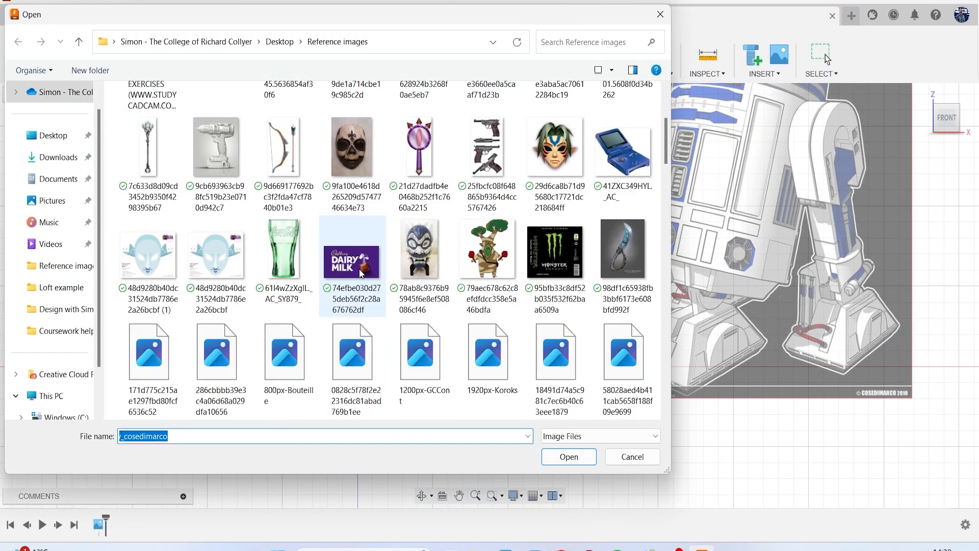
pyautogui.scroll(-5, 293, 335)
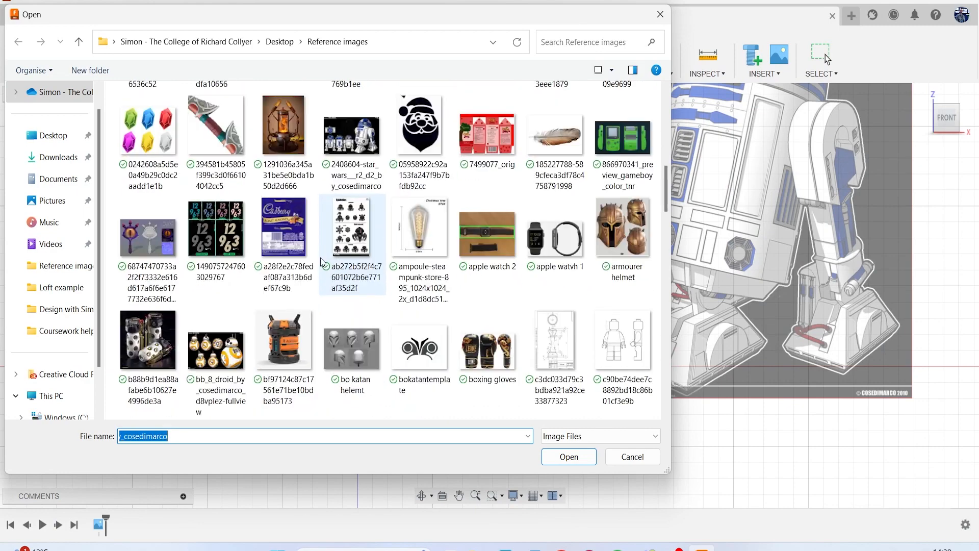
pyautogui.doubleClick(351, 135)
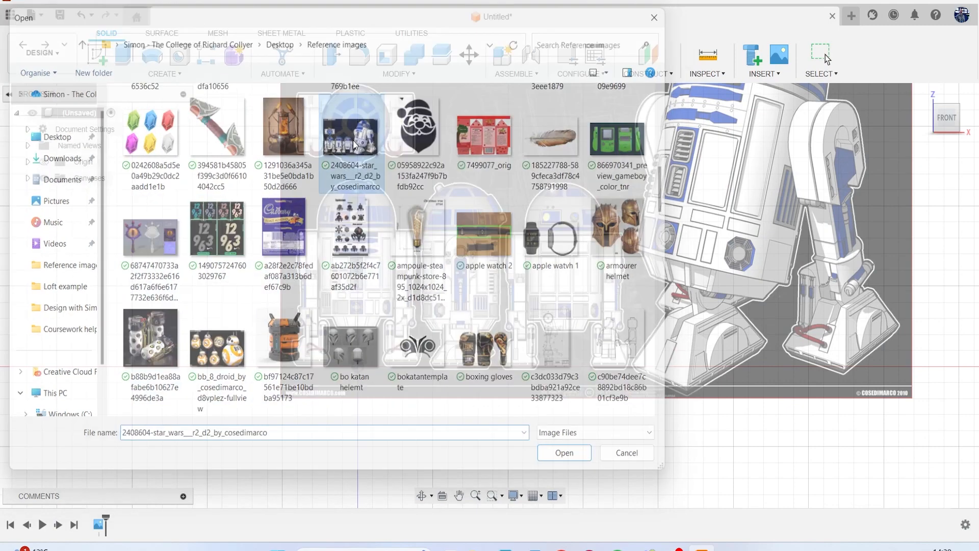
pyautogui.click(970, 118)
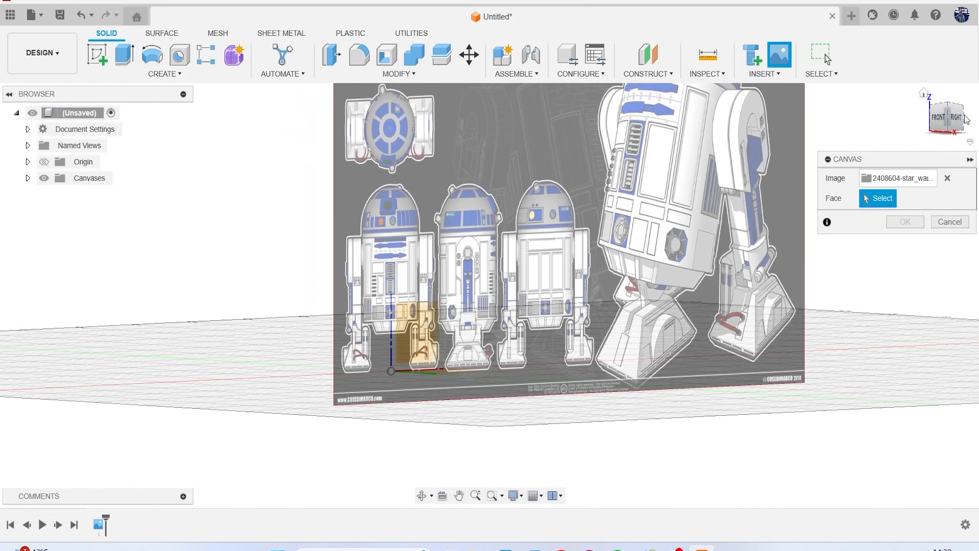
pyautogui.click(521, 321)
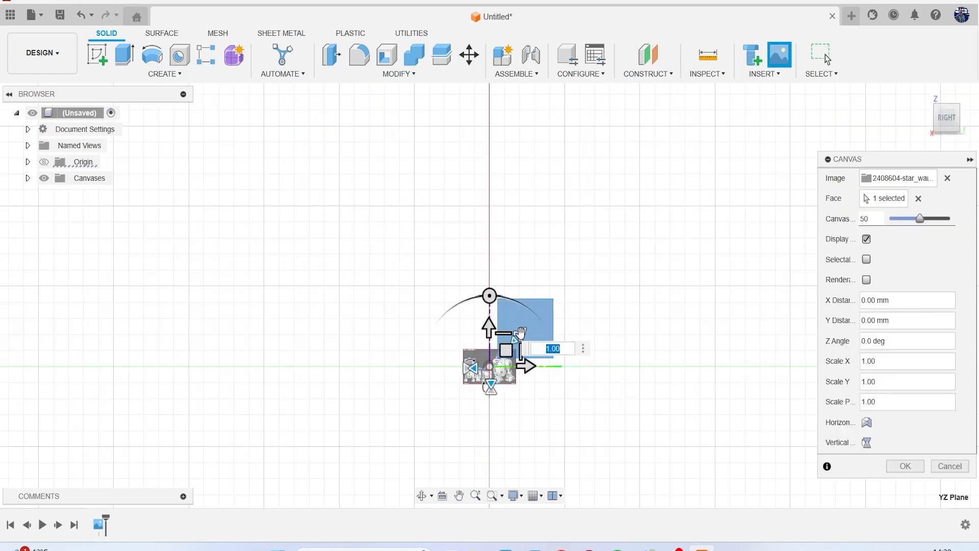
# - Scale the second canvas to 12 and move it so the side-view droid stands on the origin
pyautogui.scroll(-3, 532, 317)
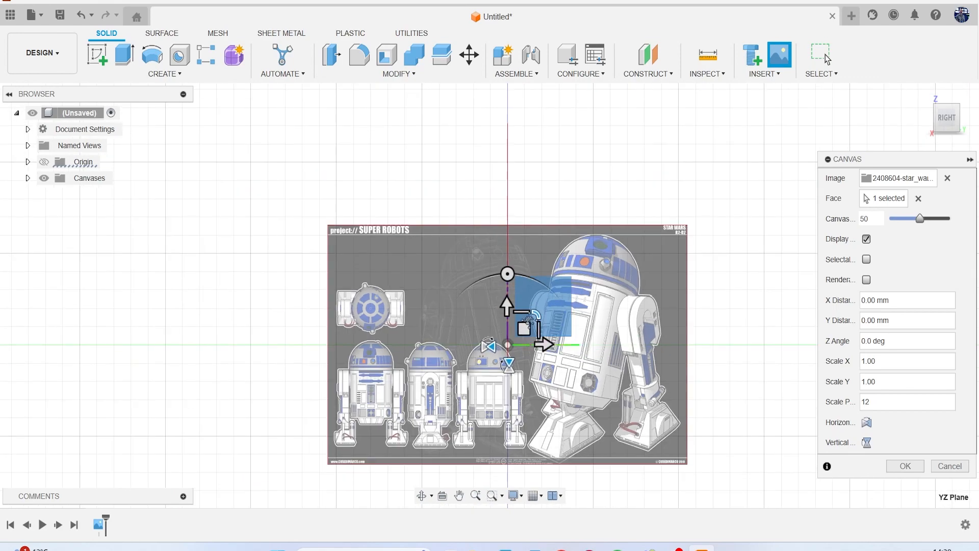
pyautogui.scroll(2, 558, 373)
pyautogui.moveTo(417, 351); pyautogui.dragTo(403, 291, button='middle')
pyautogui.moveTo(504, 230); pyautogui.dragTo(659, 117)
pyautogui.moveTo(658, 116); pyautogui.dragTo(570, 213, button='middle')
pyautogui.moveTo(570, 214); pyautogui.dragTo(529, 160)
# - Flip the second canvas horizontally, shift it by about X -89.7 mm, Y 0.4 mm to recentre the side-view droid on the origin, and accept it
pyautogui.click(512, 198)
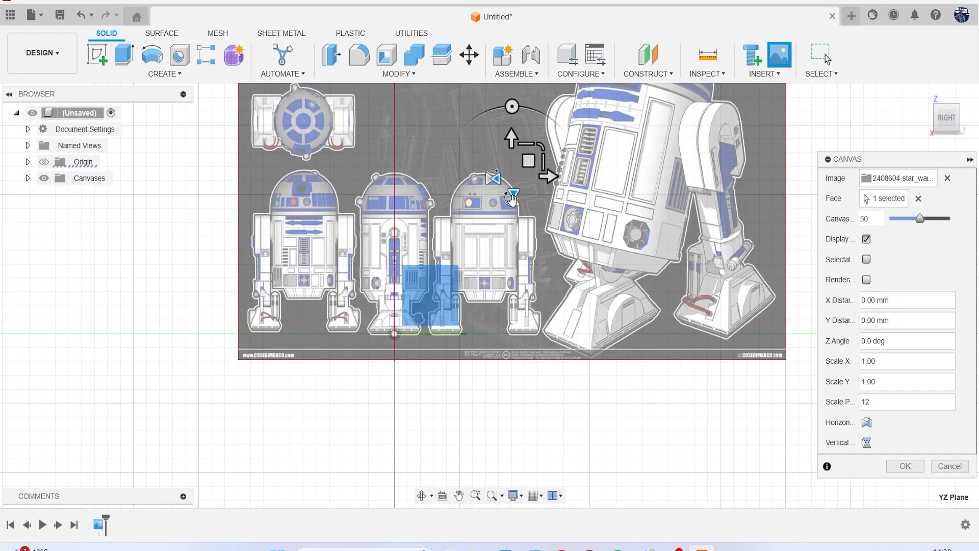
pyautogui.click(495, 178)
pyautogui.moveTo(529, 161); pyautogui.dragTo(294, 159)
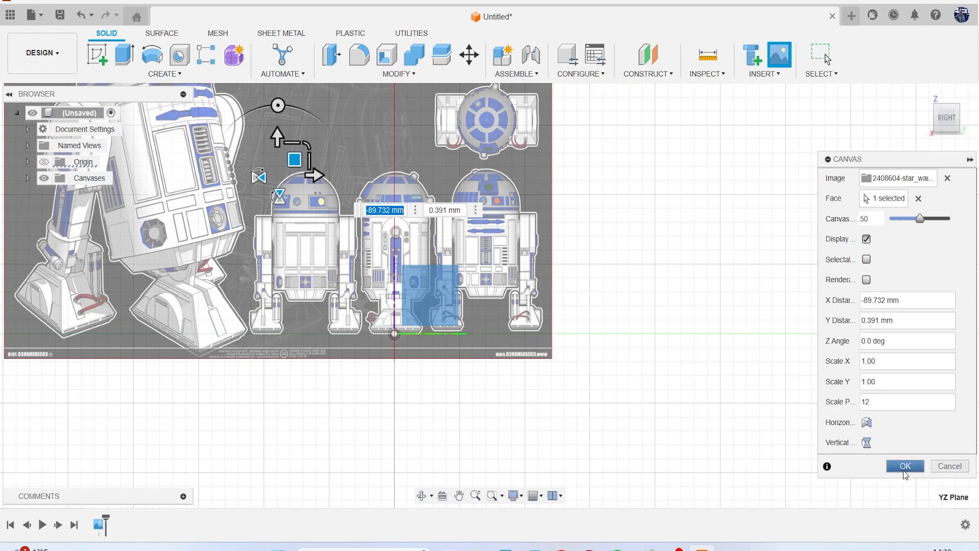
pyautogui.click(905, 466)
# - Hide the side-plane canvas so only the front canvas shows, and return to the front view
pyautogui.scroll(1, 635, 320)
pyautogui.moveTo(941, 120); pyautogui.dragTo(913, 132)
pyautogui.click(27, 178)
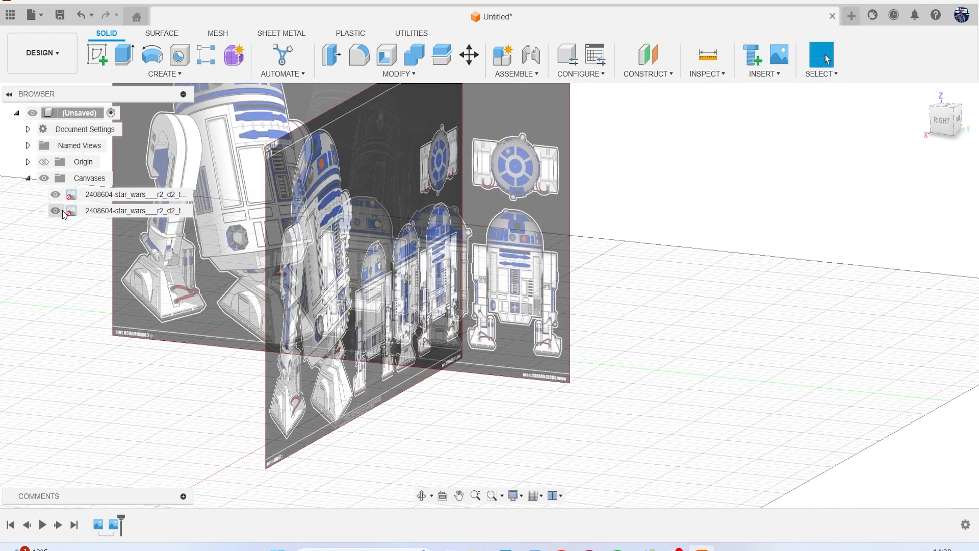
pyautogui.click(55, 210)
pyautogui.moveTo(947, 122); pyautogui.dragTo(745, 127)
pyautogui.click(950, 124)
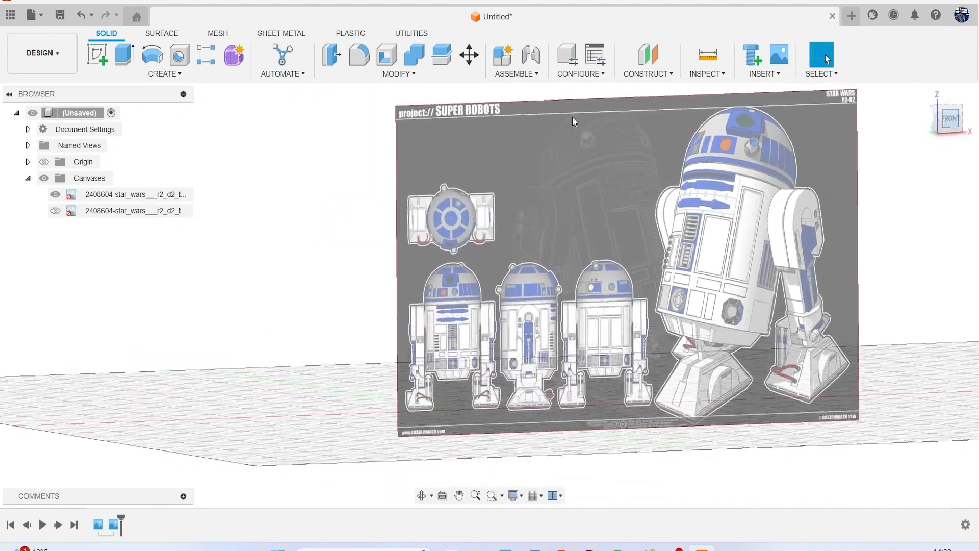
# - Save the design as r2d2 in the 2023 teaching groups project
pyautogui.hotkey('ctrl', 's')
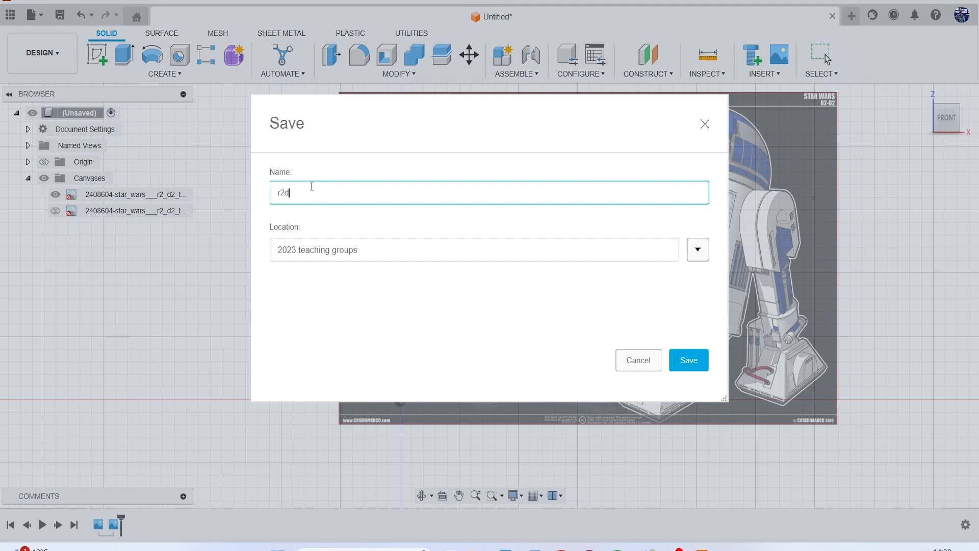
pyautogui.press('Return')
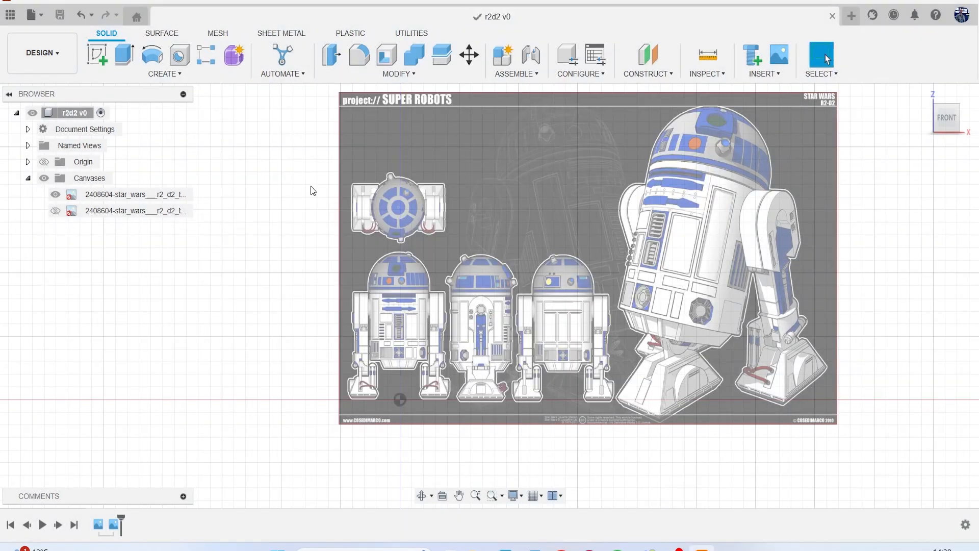
# - Create a sketch on the front XZ plane over the front-view droid
pyautogui.click(99, 50)
pyautogui.click(448, 360)
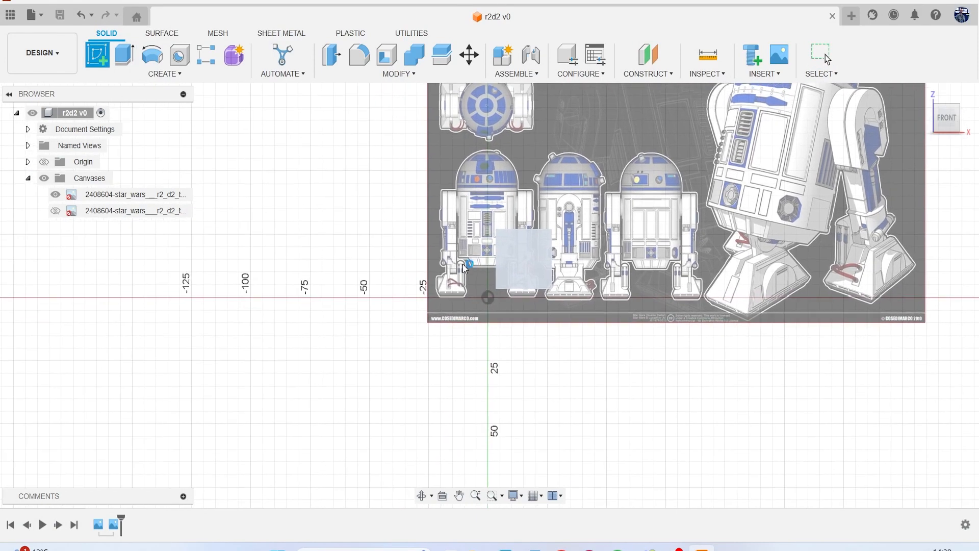
pyautogui.scroll(6, 451, 321)
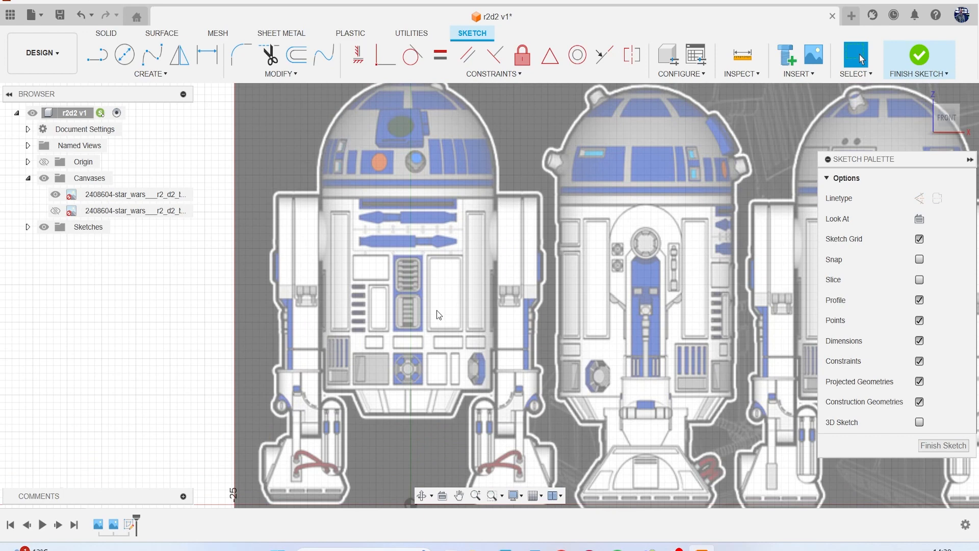
# - Draw a horizontal line across the full width of the dome's base on the front-view droid
pyautogui.press('l')
pyautogui.click(146, 75)
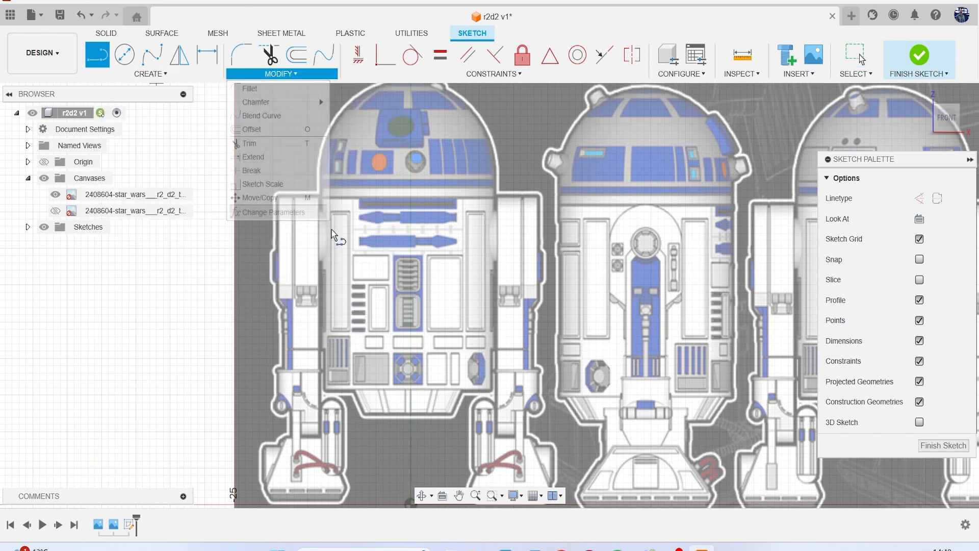
pyautogui.moveTo(423, 109); pyautogui.dragTo(436, 148, button='middle')
pyautogui.scroll(2, 342, 271)
pyautogui.scroll(2, 349, 248)
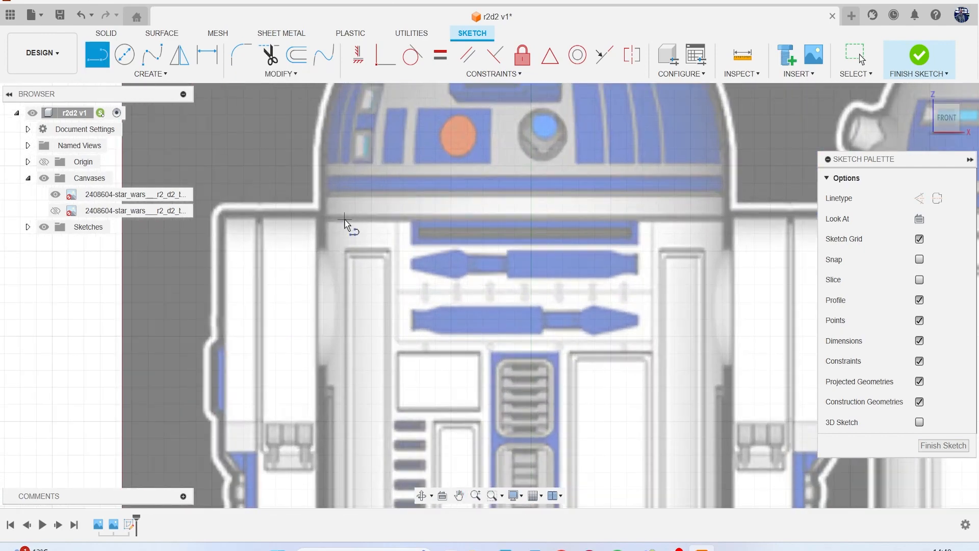
pyautogui.click(320, 194)
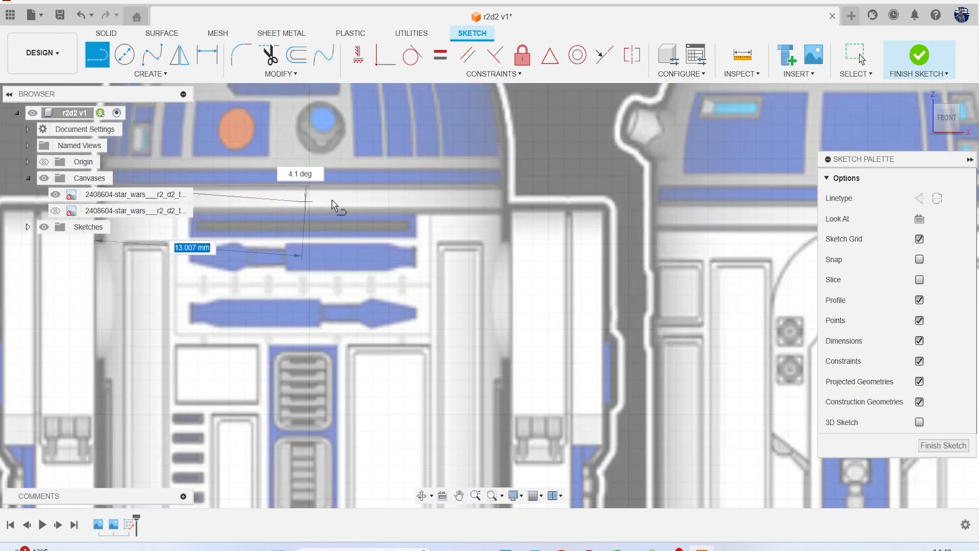
pyautogui.click(508, 187)
pyautogui.scroll(-3, 508, 194)
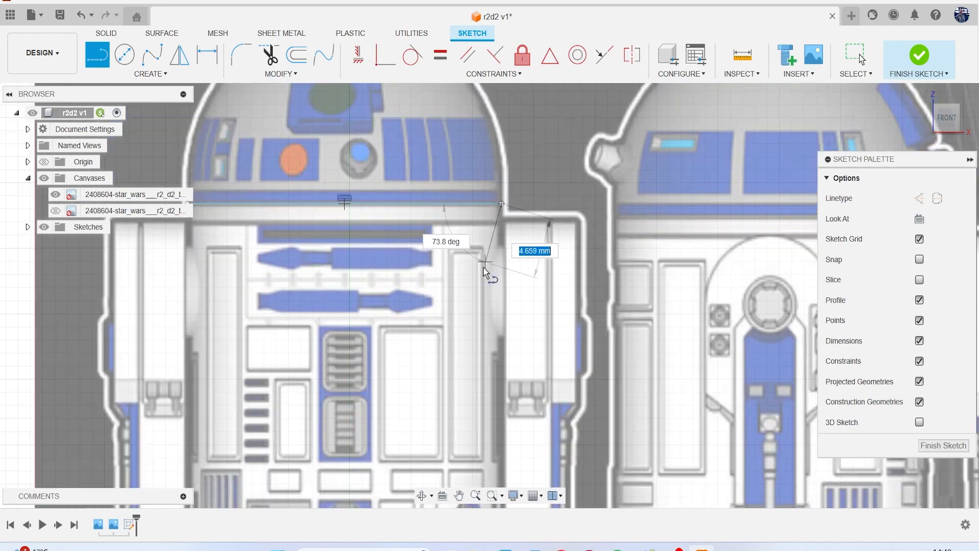
pyautogui.press('Escape')
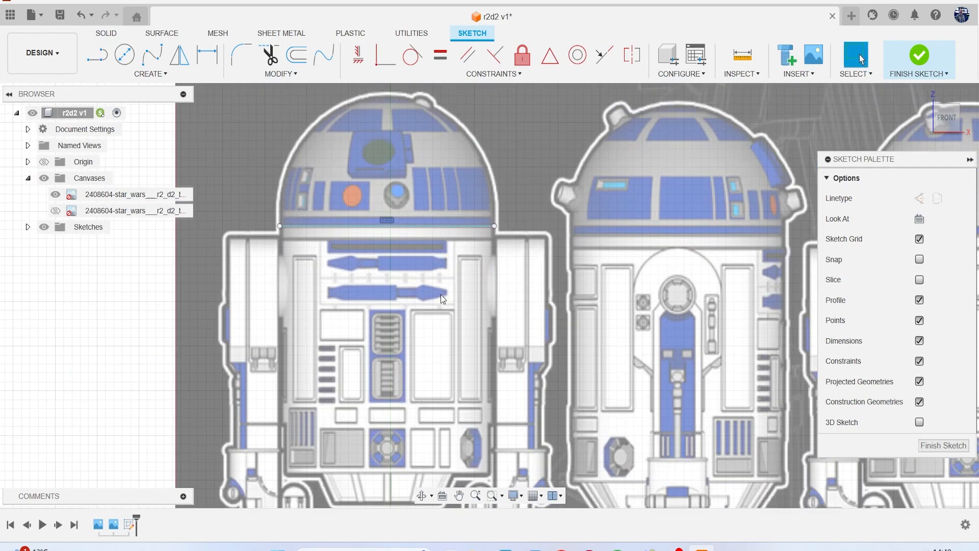
# - Draw a vertical centre line from the midpoint of the dome's base line down to the bottom edge of the droid's body
pyautogui.press('l')
pyautogui.scroll(1, 394, 263)
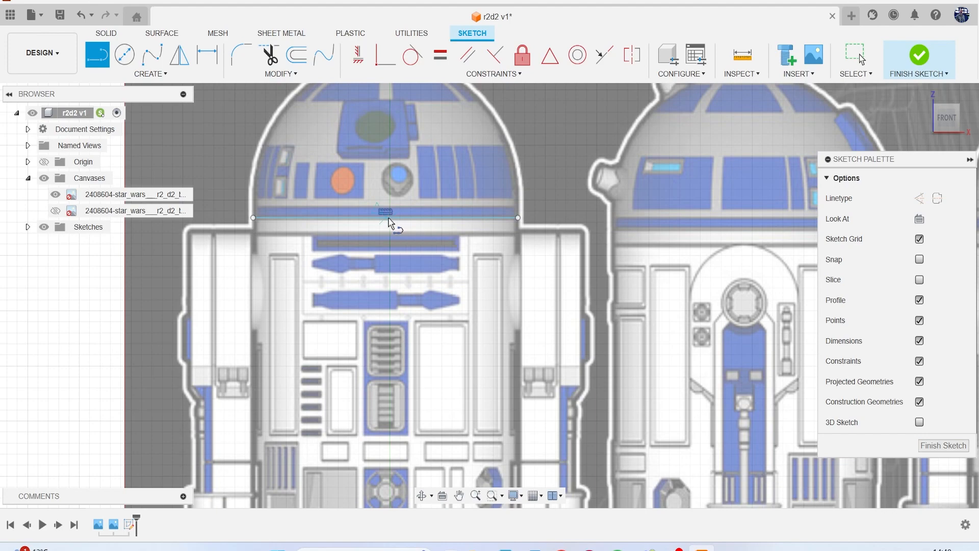
pyautogui.click(389, 219)
pyautogui.scroll(-4, 390, 286)
pyautogui.scroll(4, 395, 298)
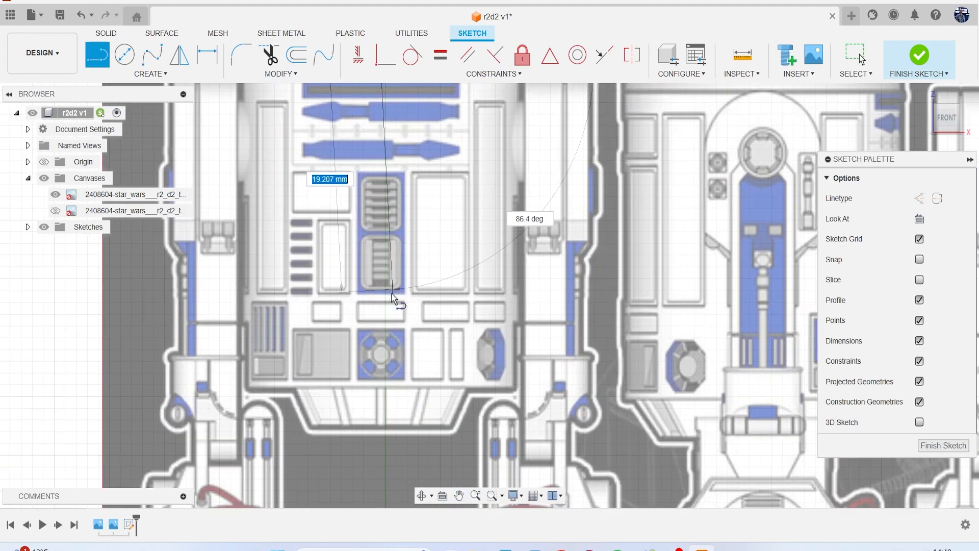
pyautogui.click(379, 392)
# - Continue the profile with a horizontal bottom line about 11.5 mm long and a vertical side line about 32.6 mm long, ending above the dome's base
pyautogui.scroll(2, 491, 392)
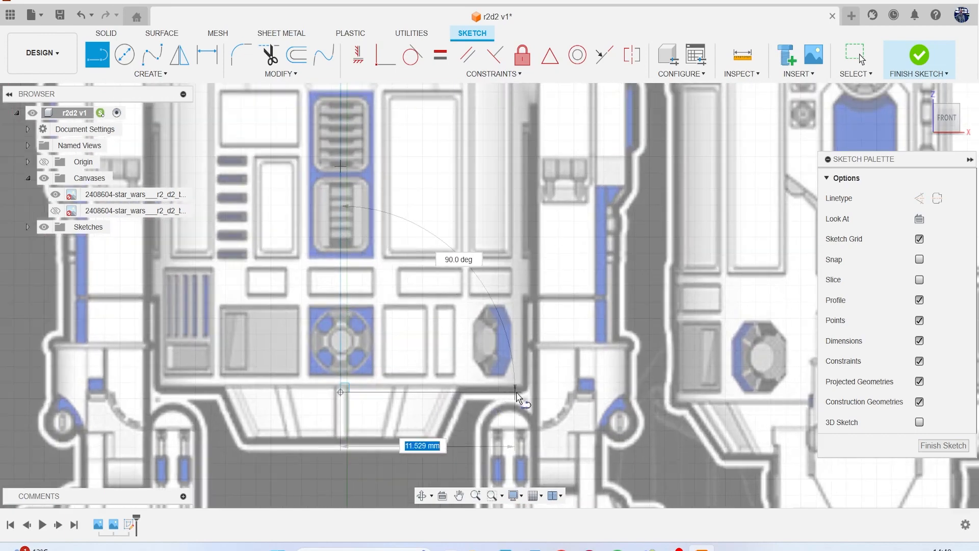
pyautogui.click(515, 393)
pyautogui.scroll(-3, 516, 394)
pyautogui.scroll(3, 527, 389)
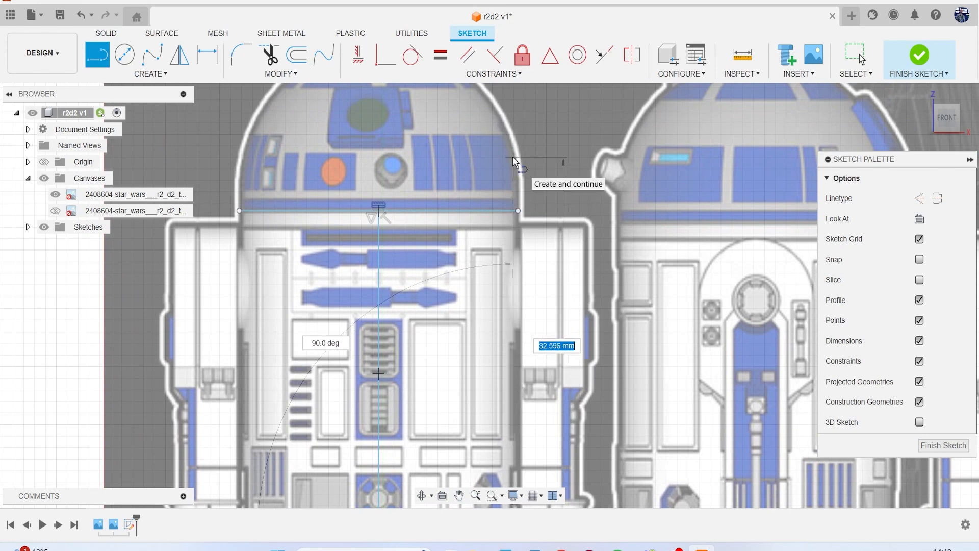
pyautogui.click(513, 160)
pyautogui.scroll(-1, 512, 227)
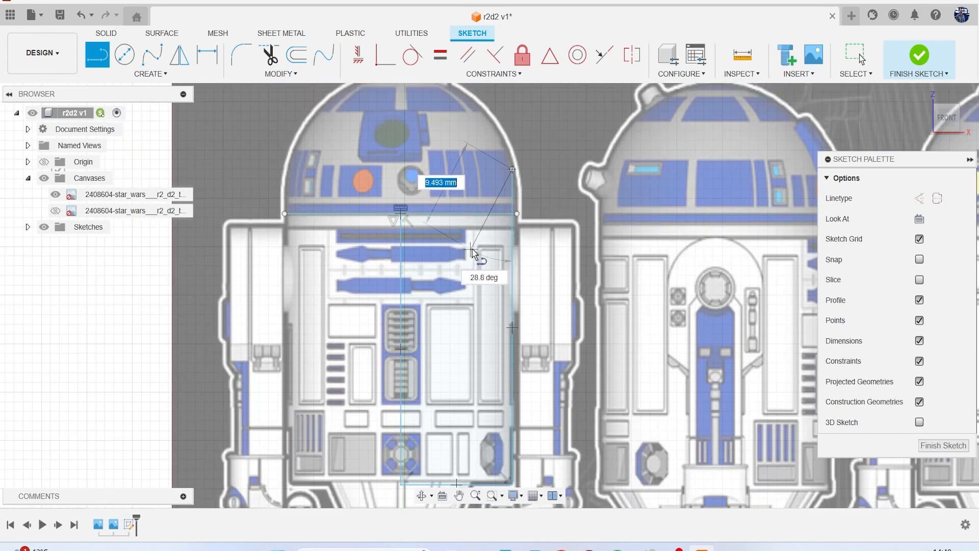
pyautogui.press('Escape')
# - Draw a vertical line about 14.6 mm long from the midpoint of the base line up to the dome's top
pyautogui.moveTo(423, 221); pyautogui.dragTo(430, 247, button='middle')
pyautogui.press('l')
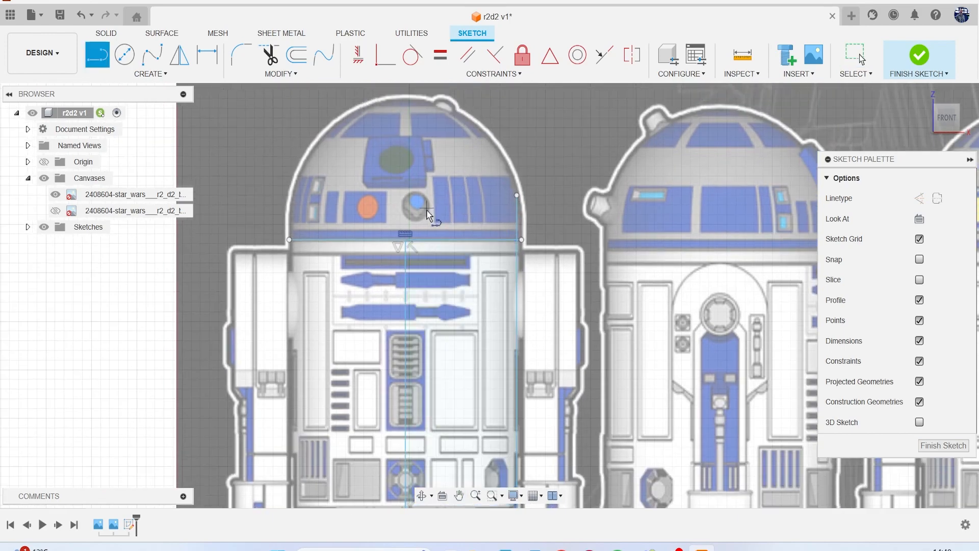
pyautogui.scroll(3, 427, 214)
pyautogui.click(399, 320)
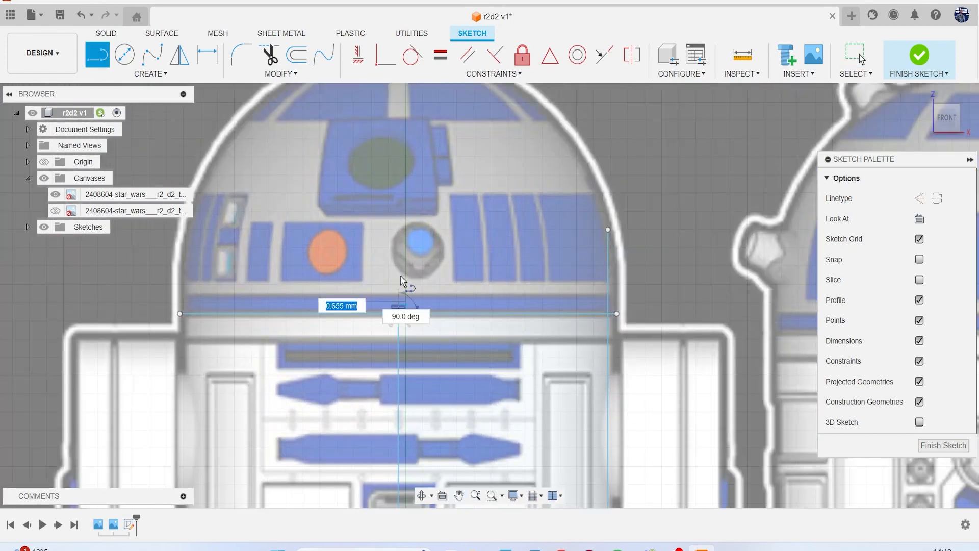
pyautogui.scroll(-2, 403, 283)
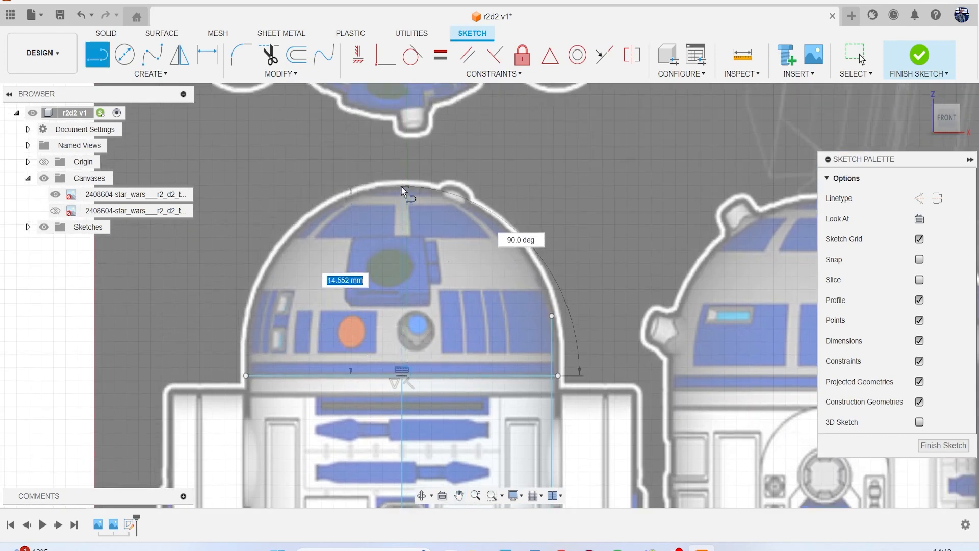
pyautogui.click(401, 185)
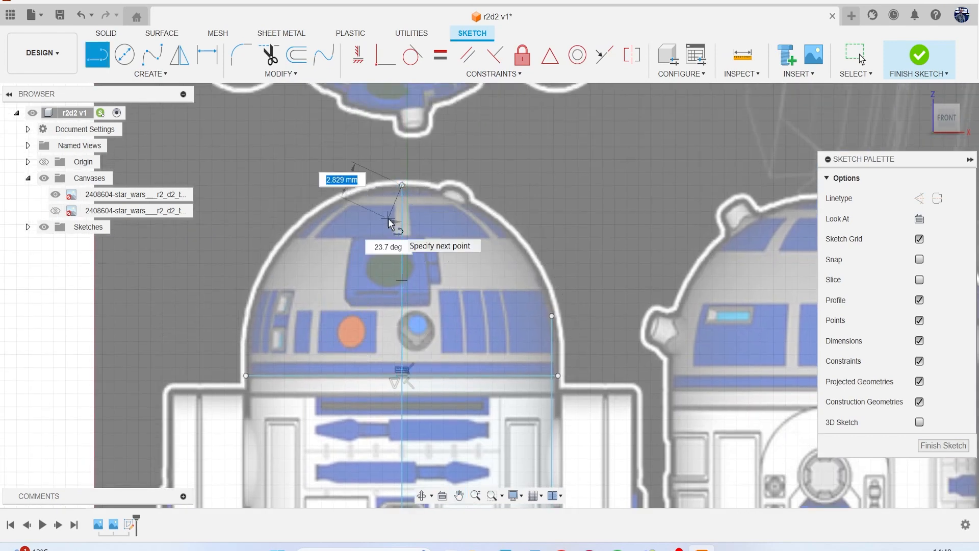
pyautogui.press('Escape')
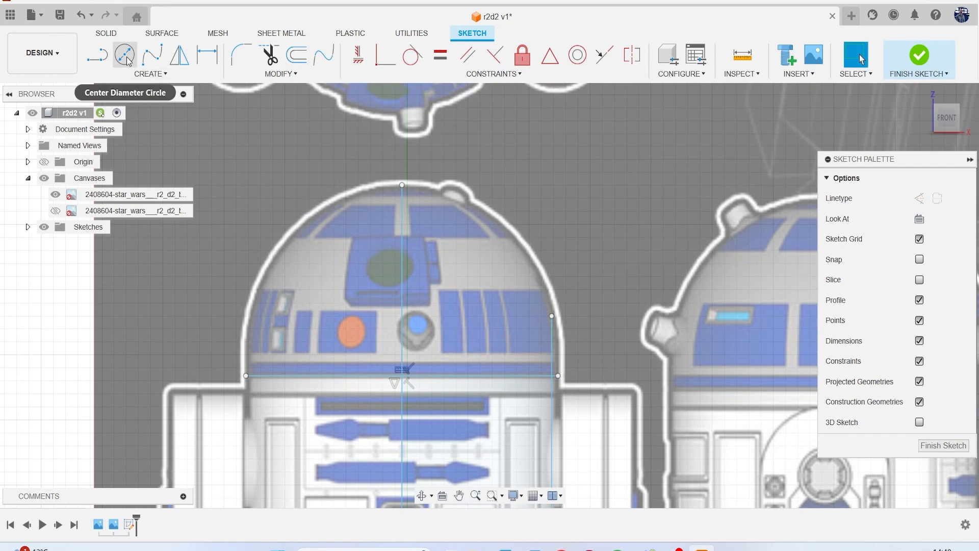
# - Try to draw a two-point circle from the dome's top down along the centre line
pyautogui.click(148, 74)
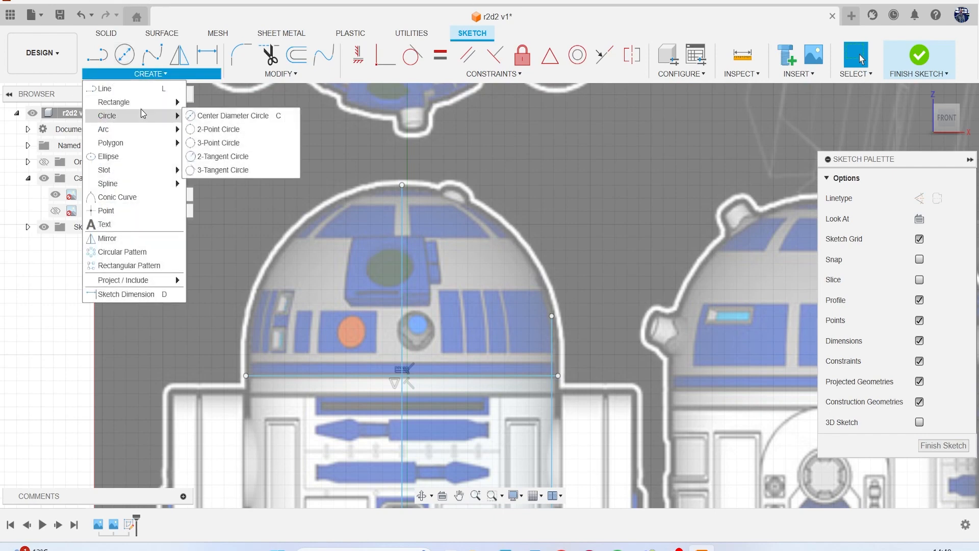
pyautogui.press('c')
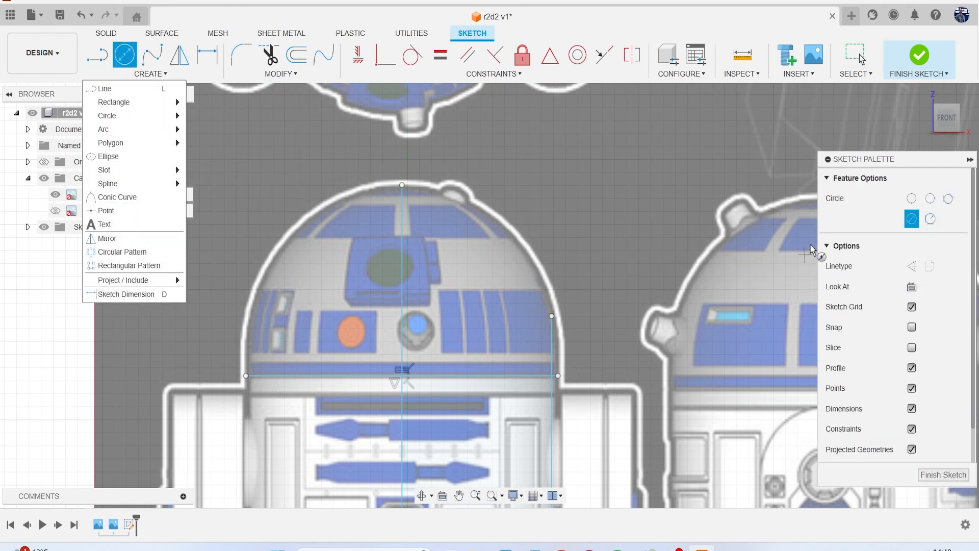
pyautogui.click(911, 199)
pyautogui.scroll(2, 408, 217)
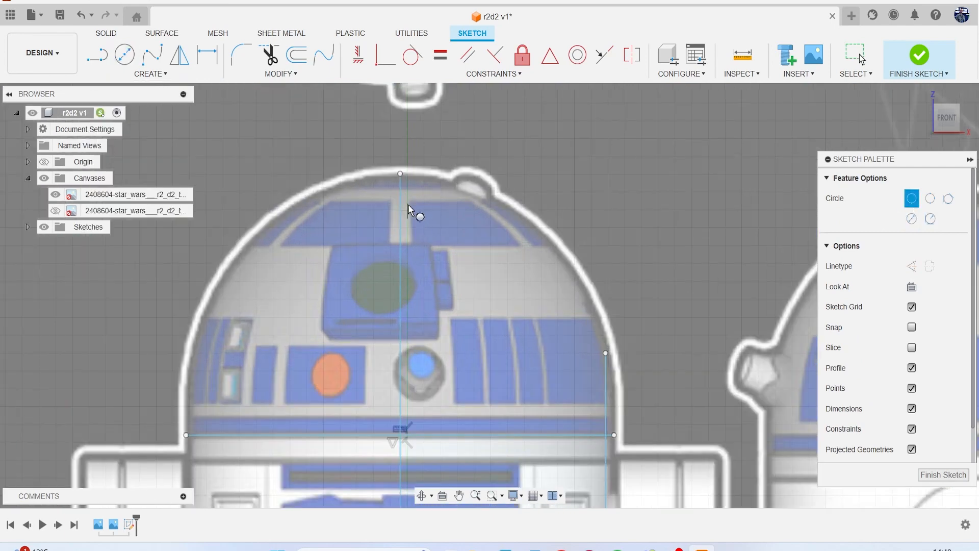
pyautogui.click(401, 174)
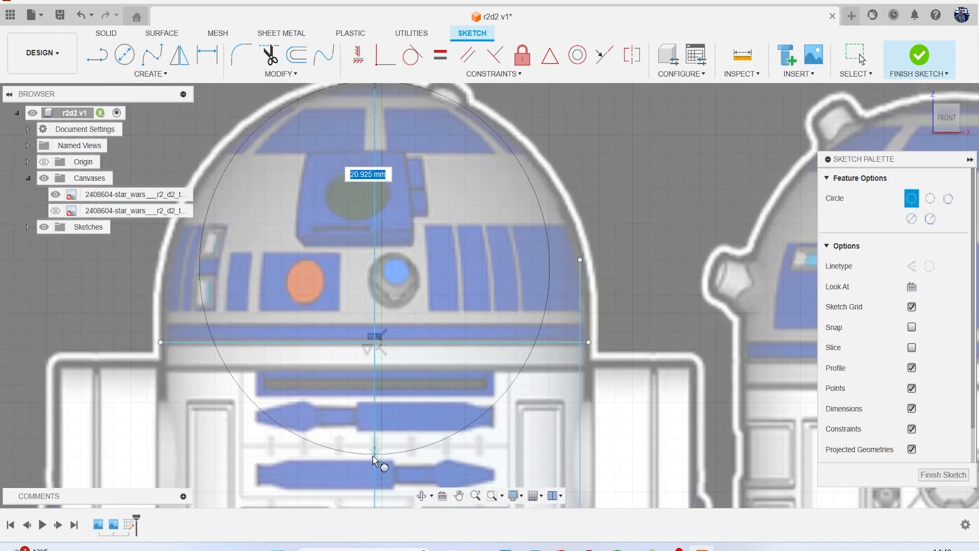
pyautogui.moveTo(378, 459); pyautogui.dragTo(369, 431, button='middle')
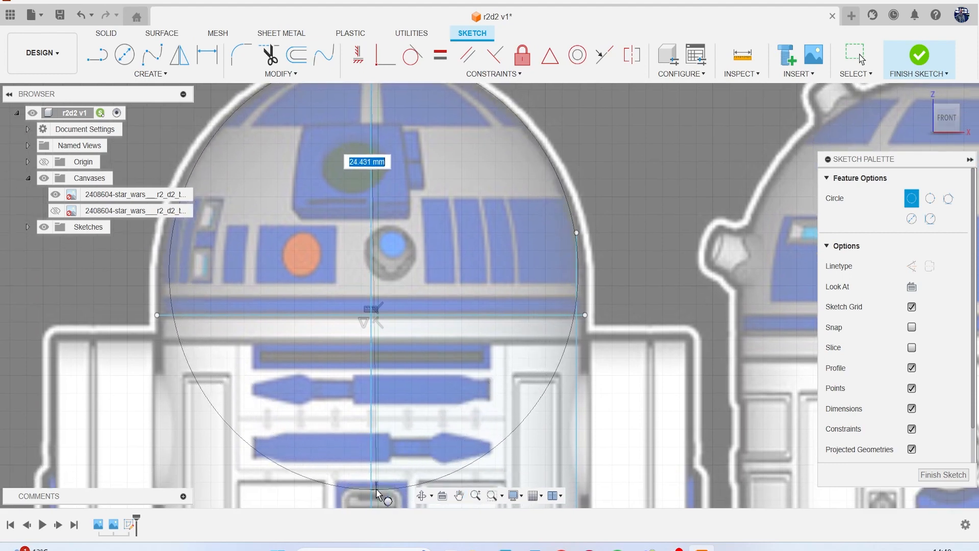
pyautogui.rightClick(377, 490)
pyautogui.click(565, 368)
pyautogui.scroll(-2, 403, 368)
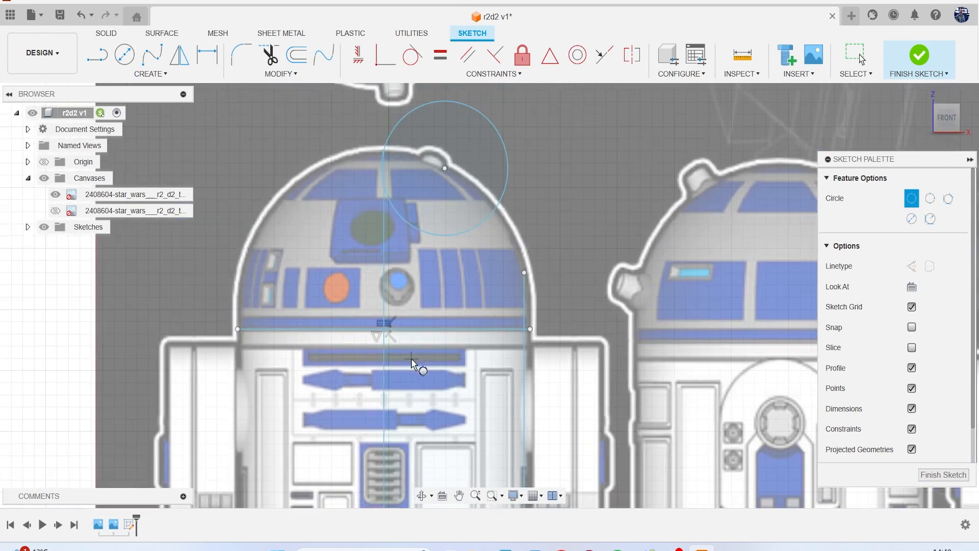
pyautogui.press('Escape')
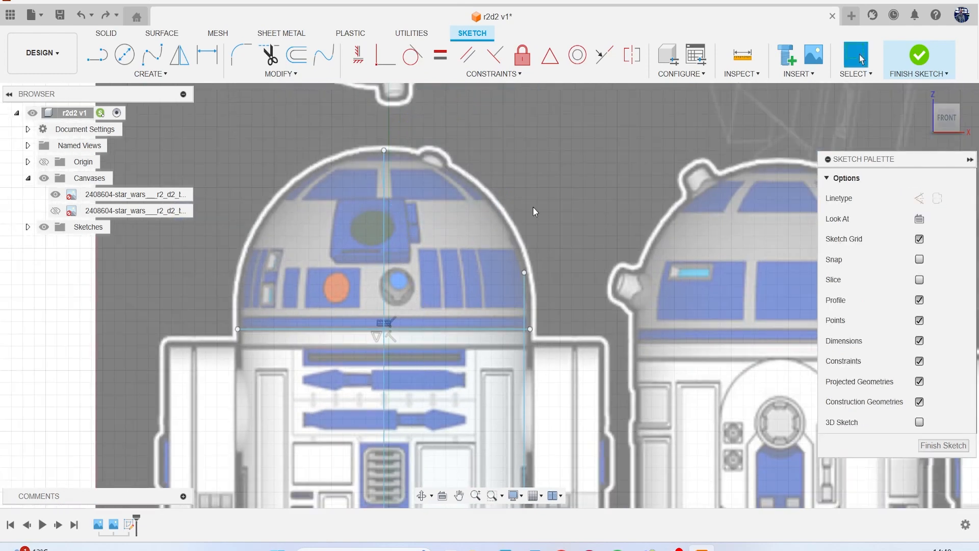
# - Draw a two-point circle from the dome's top down the centre line, sized to follow the dome's curve
pyautogui.press('c')
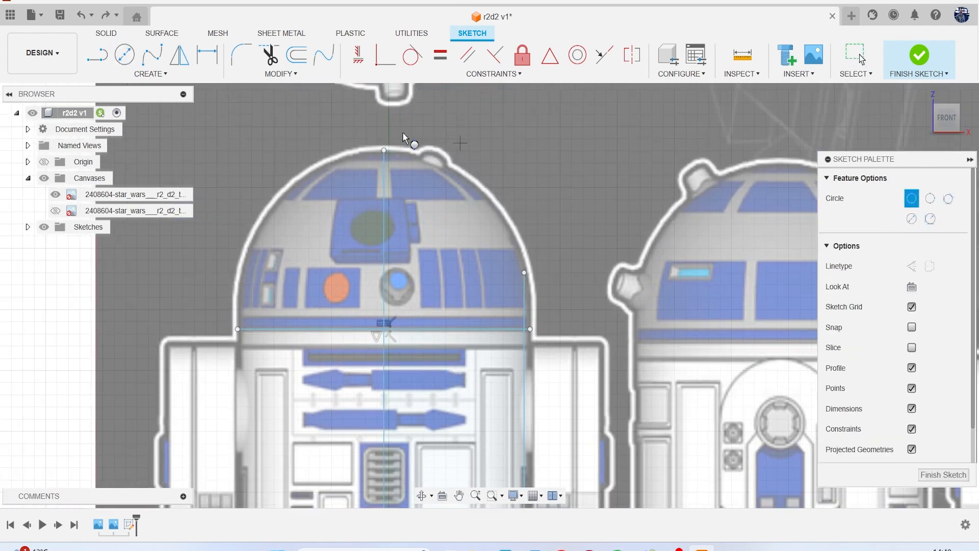
pyautogui.click(383, 151)
pyautogui.moveTo(417, 319); pyautogui.dragTo(398, 236, button='middle')
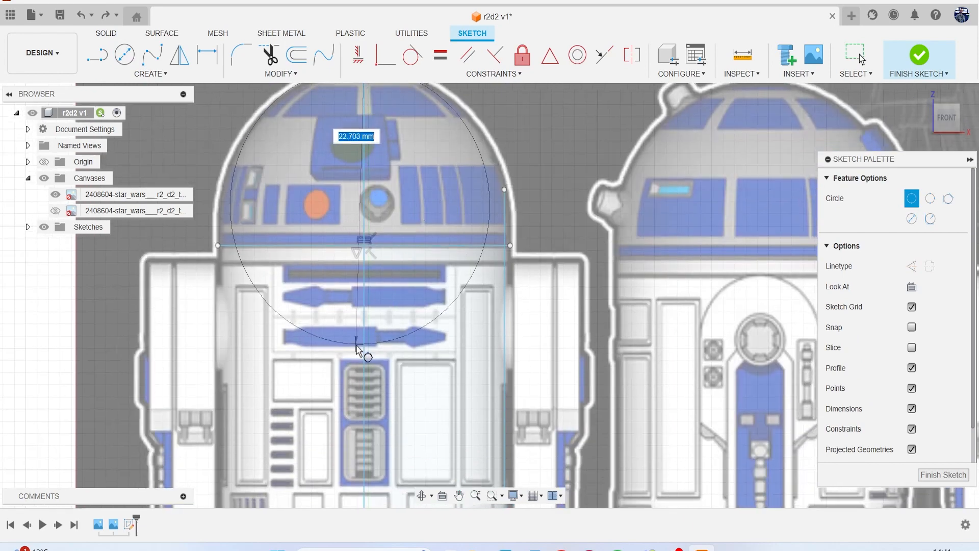
pyautogui.click(361, 371)
# - Trim away the circle's left half and its lower arcs below the dome's base line
pyautogui.press('t')
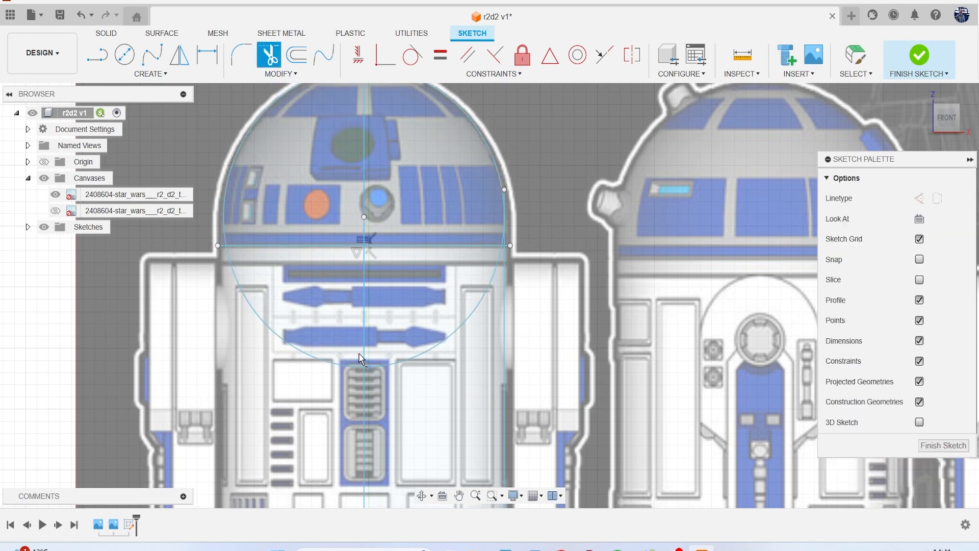
pyautogui.moveTo(335, 214); pyautogui.dragTo(332, 292, button='middle')
pyautogui.click(311, 155)
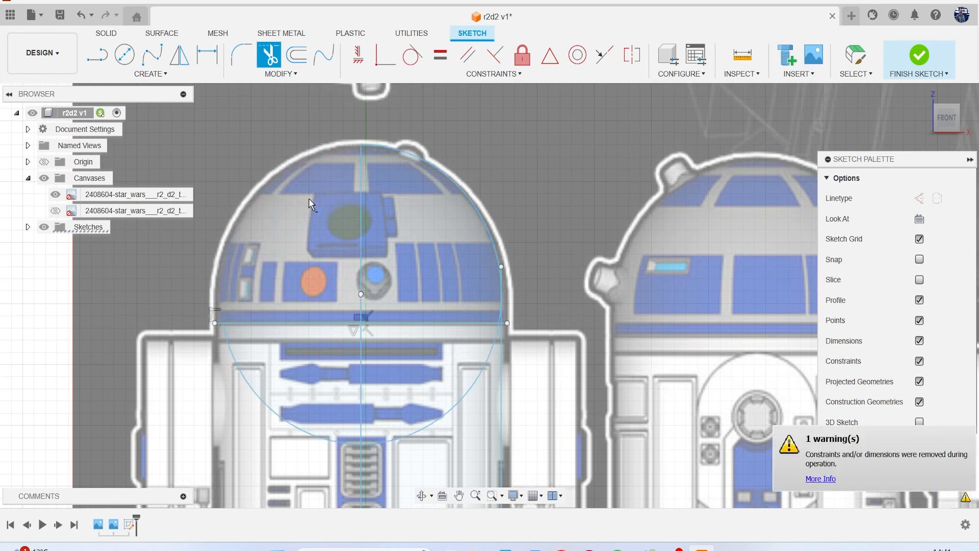
pyautogui.click(315, 439)
pyautogui.click(439, 421)
pyautogui.scroll(2, 441, 342)
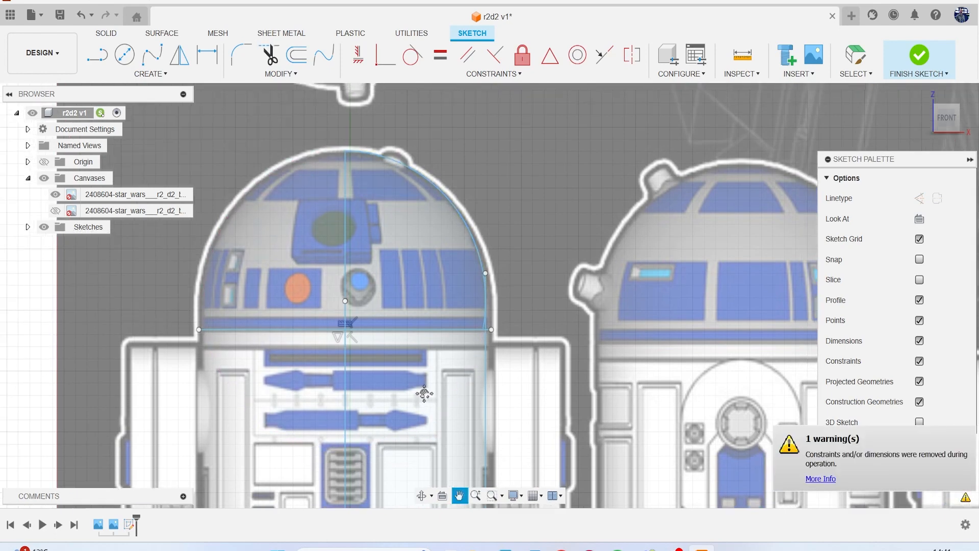
# - Trim the overlapping arc, side-line and base-line ends at the dome's right edge, and remove the left half of the base line
pyautogui.scroll(5, 441, 341)
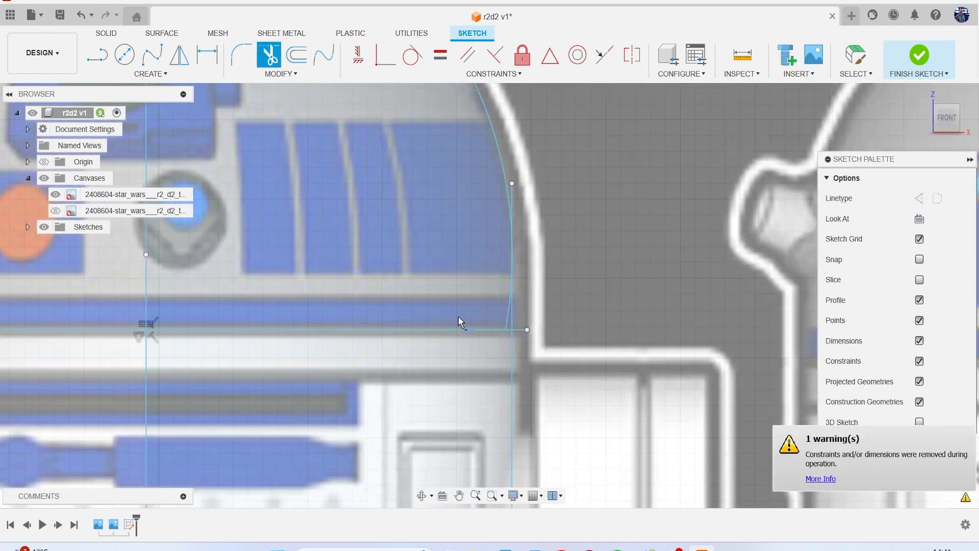
pyautogui.click(502, 318)
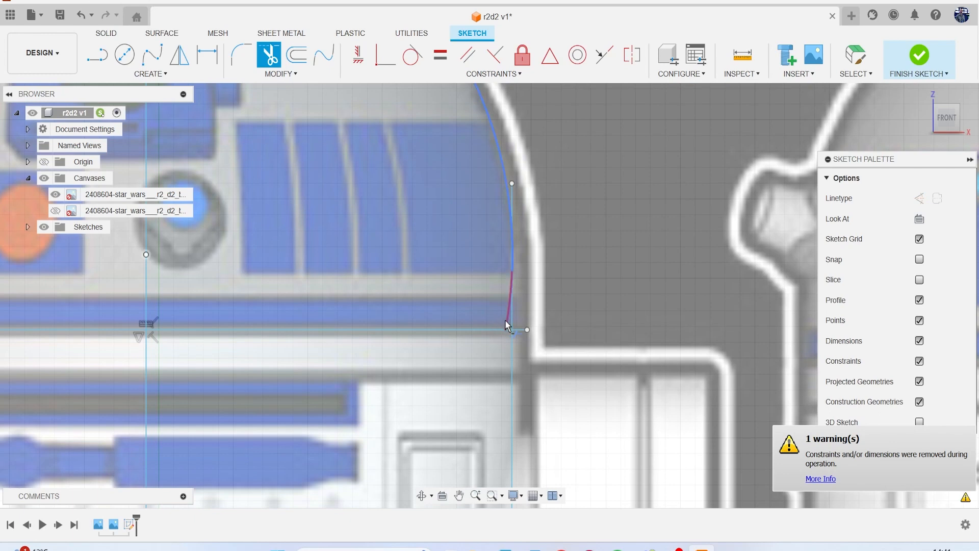
pyautogui.click(514, 194)
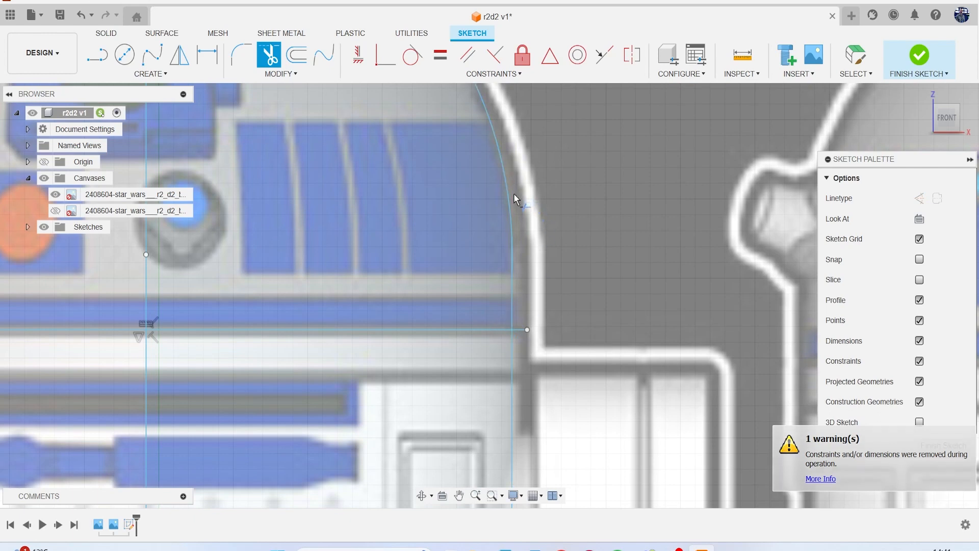
pyautogui.click(513, 255)
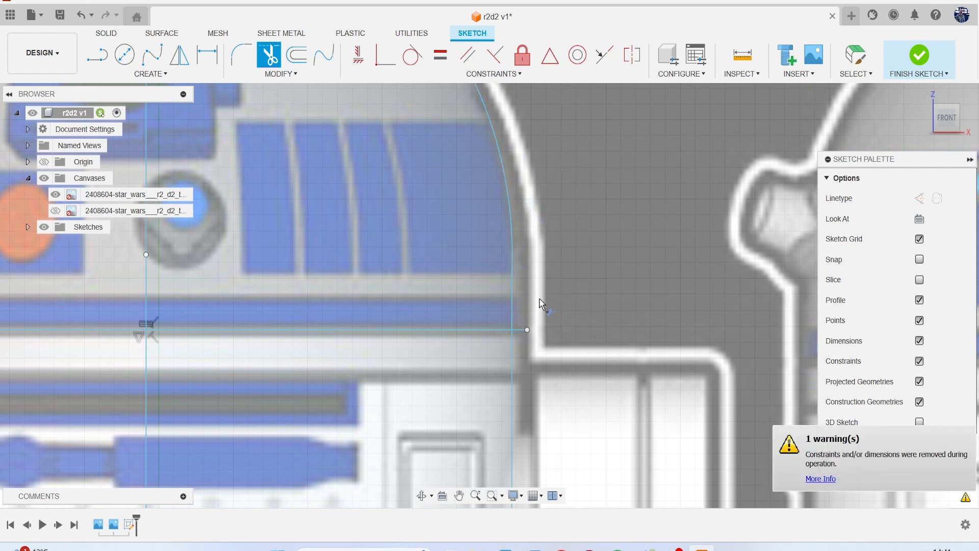
pyautogui.click(525, 332)
pyautogui.scroll(-6, 535, 366)
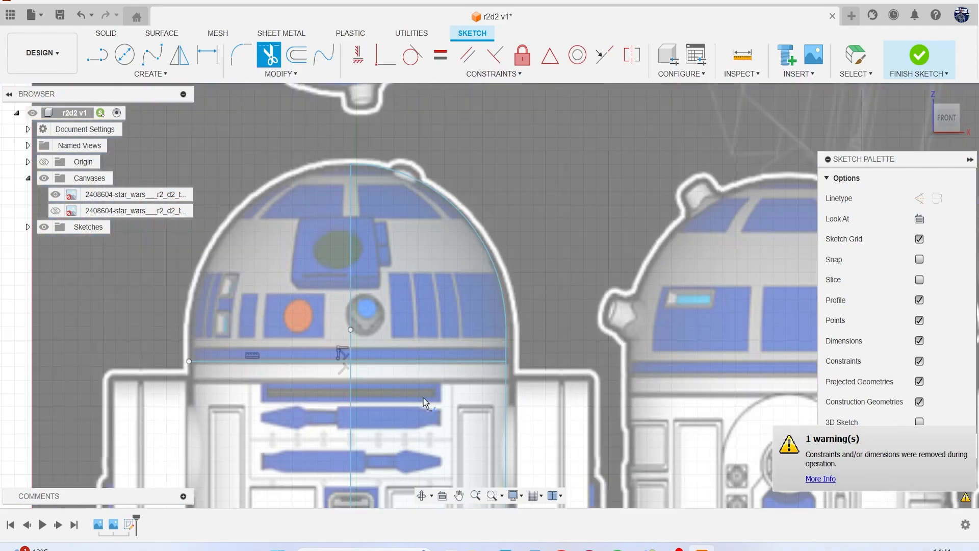
pyautogui.click(301, 375)
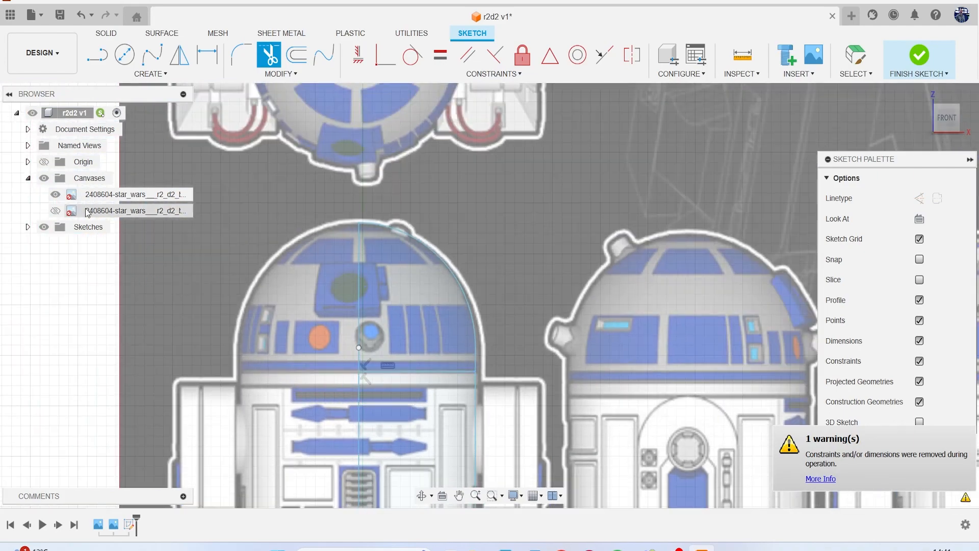
# - Hide all reference canvases and finish the sketch of the half-body profile
pyautogui.click(45, 178)
pyautogui.scroll(-5, 255, 322)
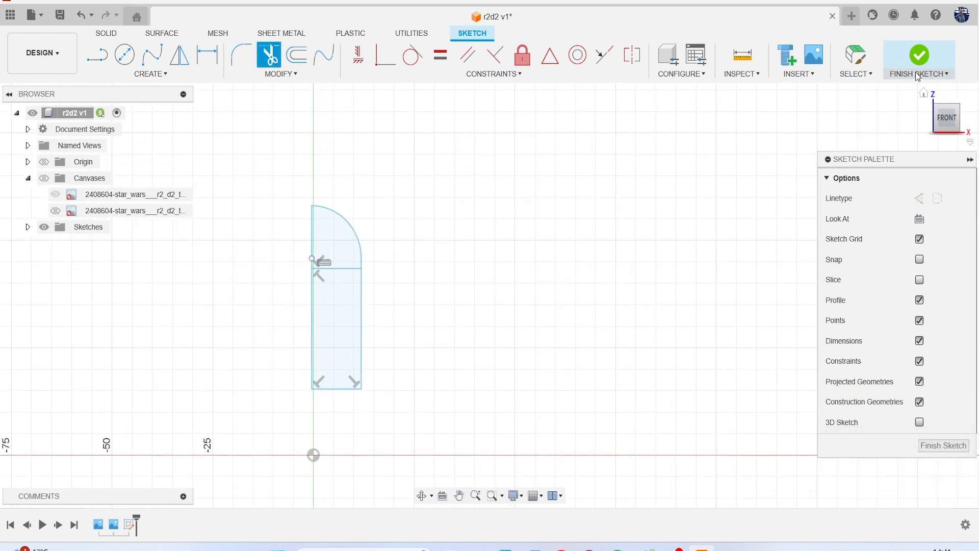
pyautogui.click(919, 56)
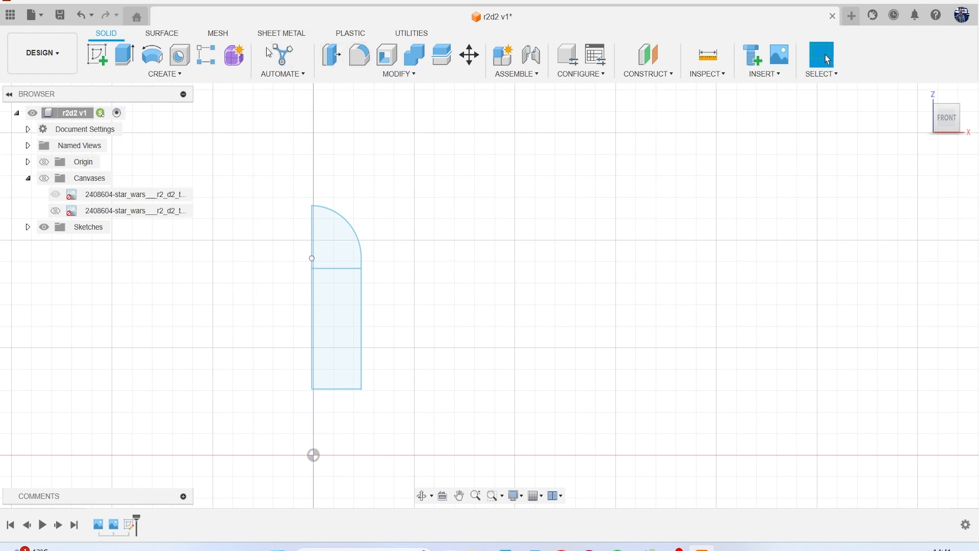
# - Revolve the dome and body profiles 360 degrees about the vertical centre line as a new body, and expand the list of bodies
pyautogui.click(162, 74)
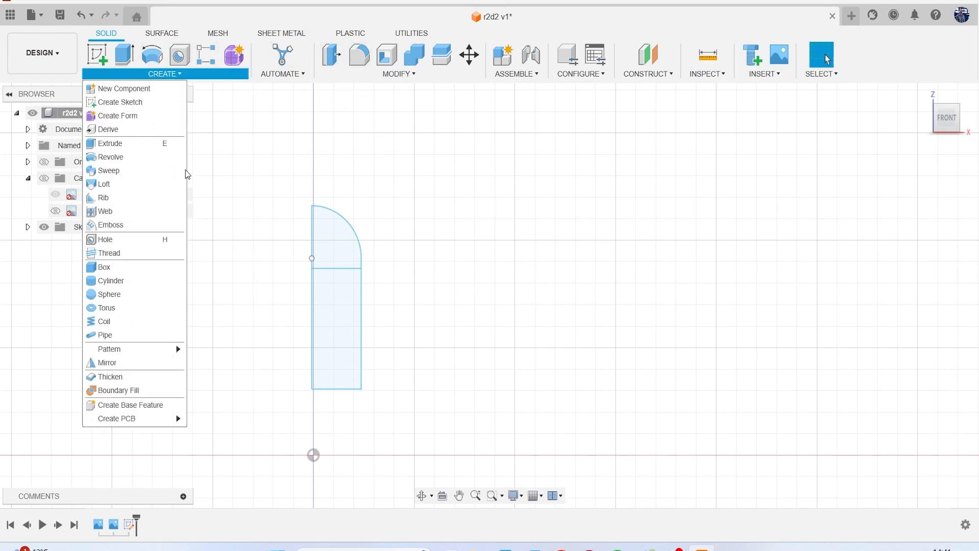
pyautogui.click(114, 157)
pyautogui.click(341, 250)
pyautogui.click(341, 293)
pyautogui.click(887, 199)
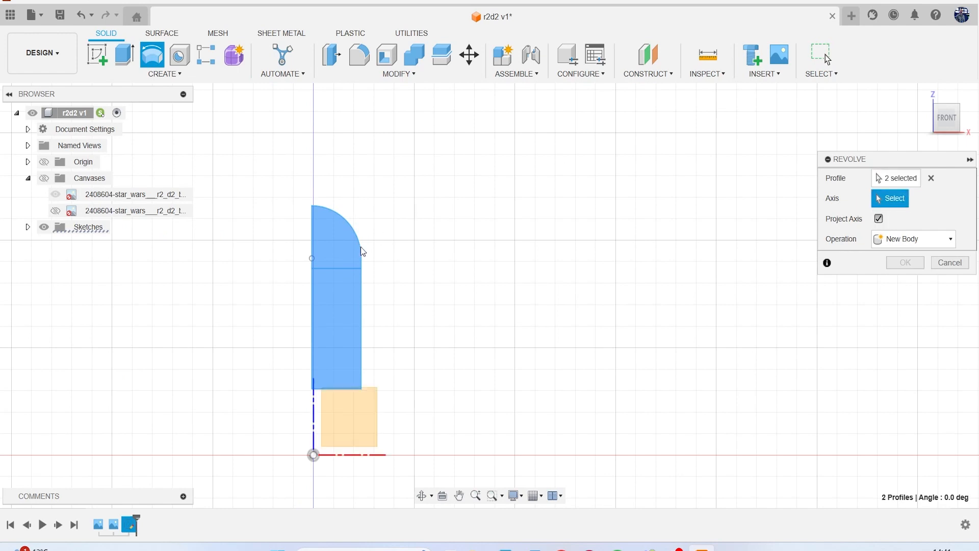
pyautogui.click(312, 289)
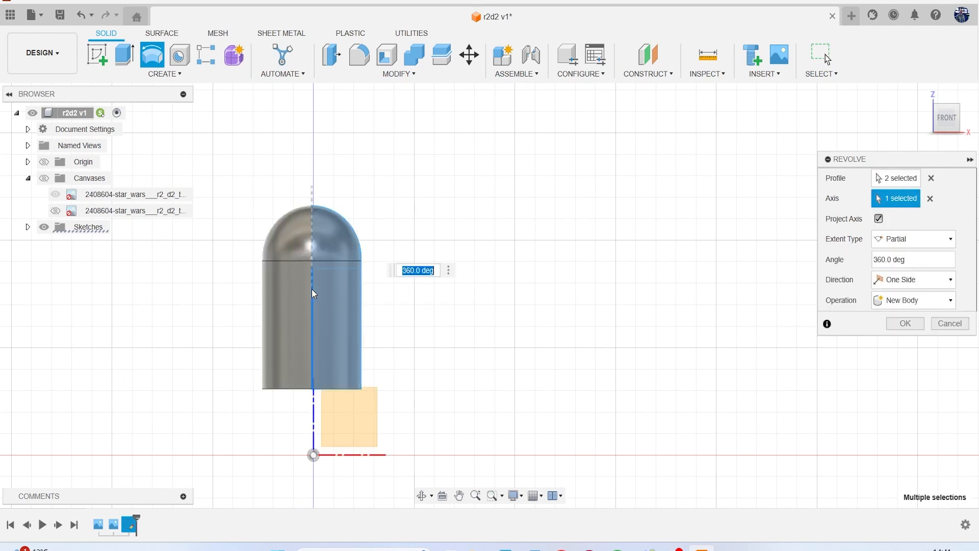
pyautogui.click(898, 320)
pyautogui.scroll(-1, 494, 284)
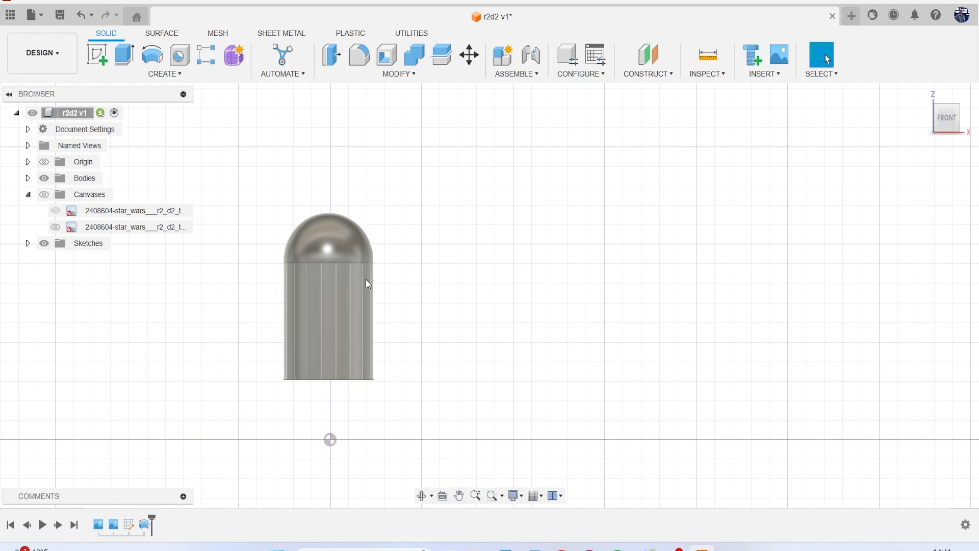
pyautogui.click(28, 178)
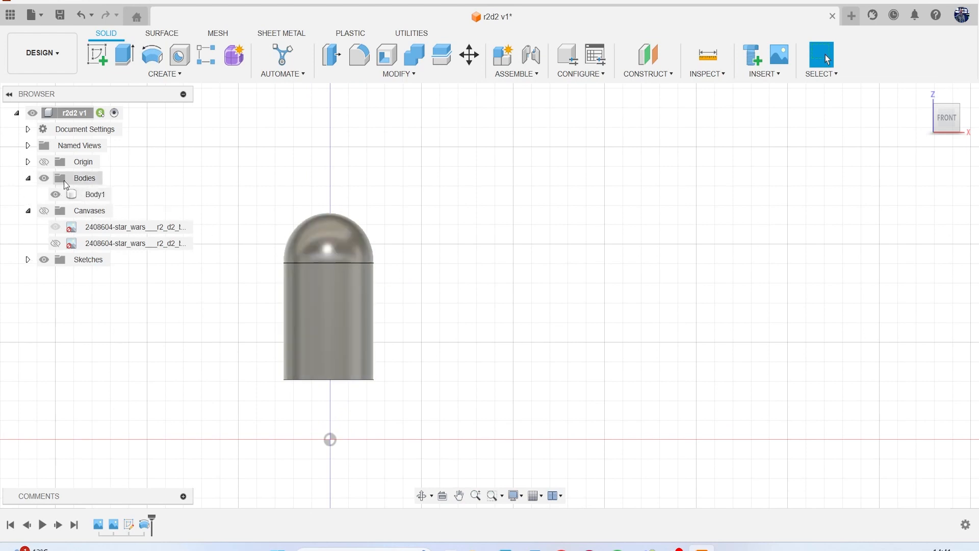
# - Hide the revolved body and open the half-body profile sketch for editing
pyautogui.click(41, 211)
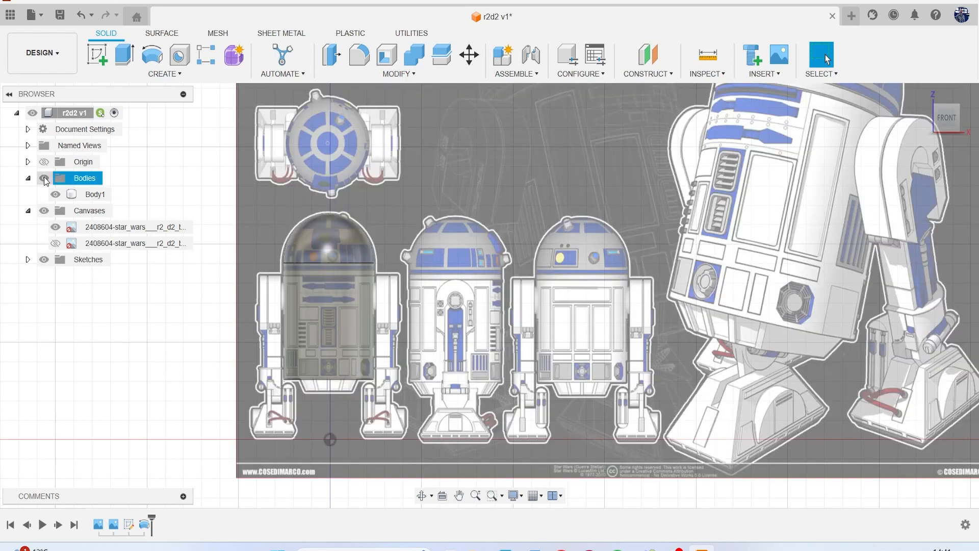
pyautogui.click(44, 211)
pyautogui.click(54, 276)
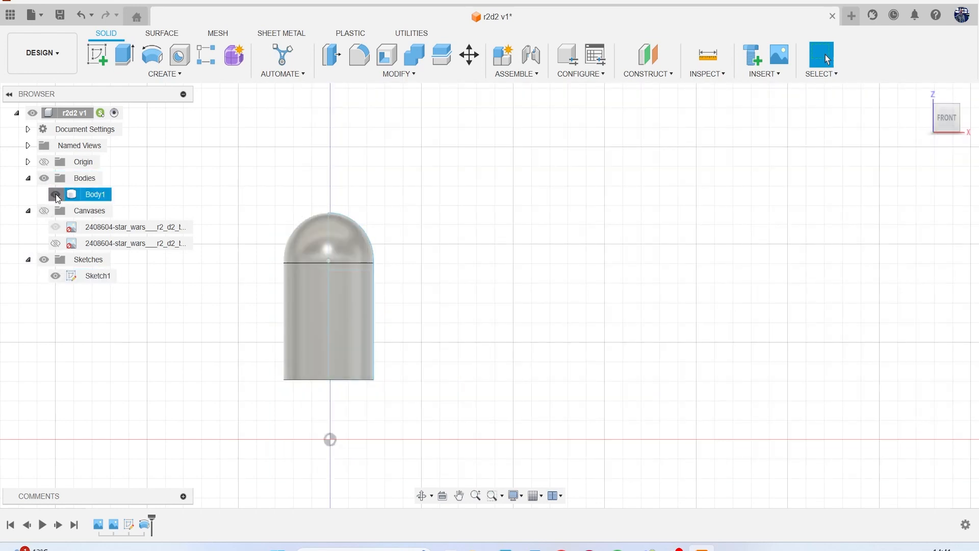
pyautogui.click(56, 194)
pyautogui.rightClick(96, 278)
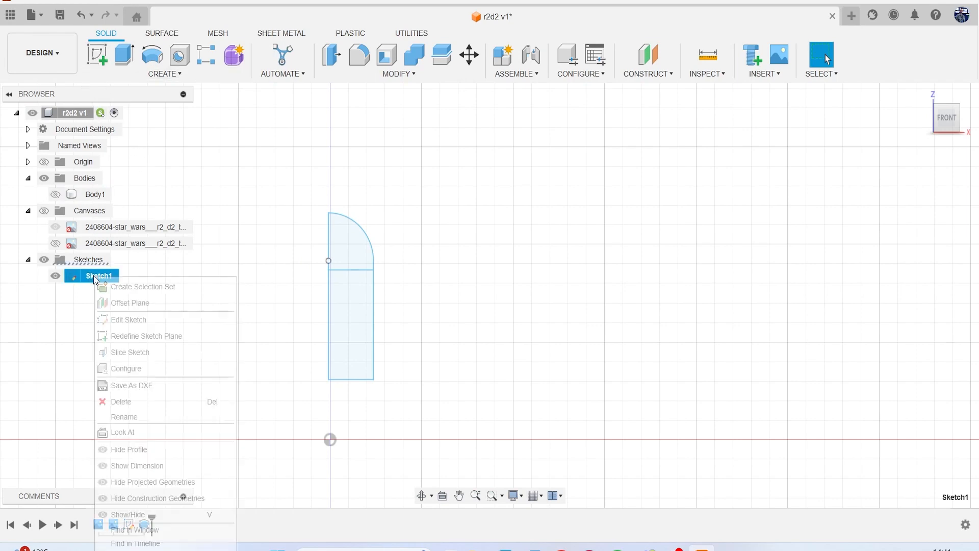
pyautogui.click(148, 319)
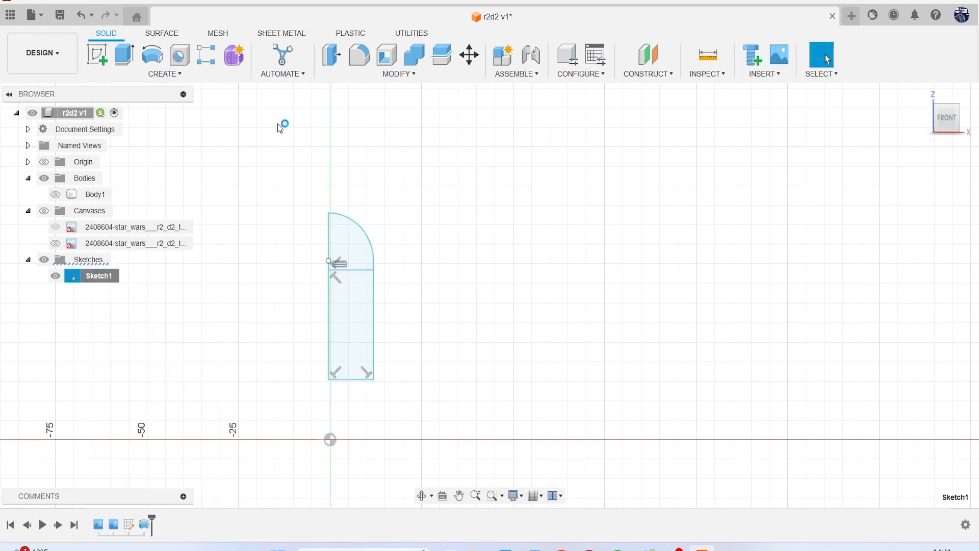
# - Draw a short horizontal line outward from the centre line at the dome's base, and trim the base line out of the profile
pyautogui.scroll(4, 338, 288)
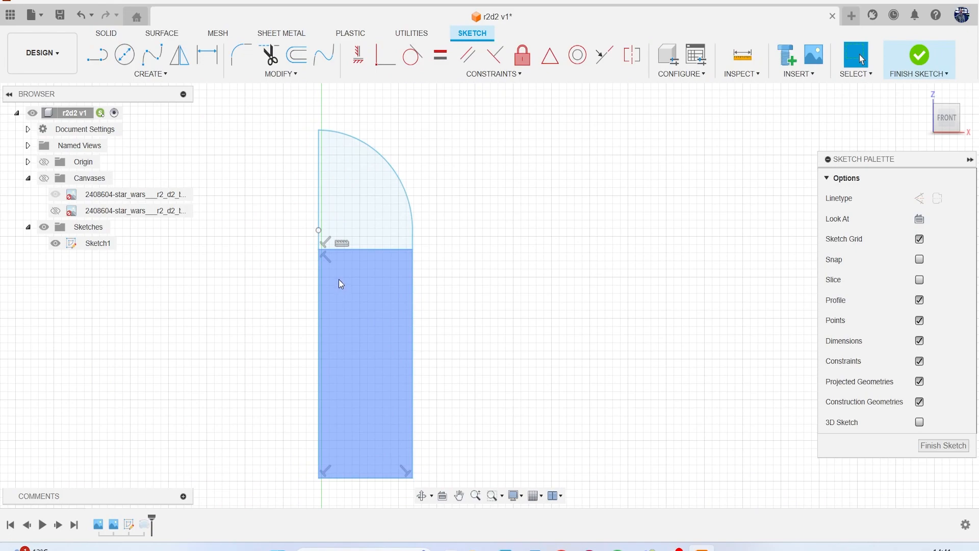
pyautogui.scroll(2, 354, 269)
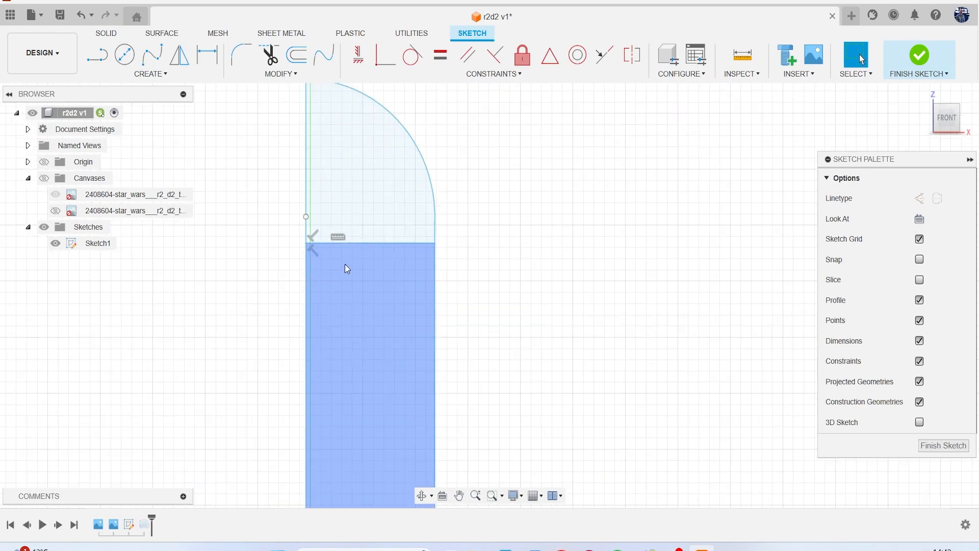
pyautogui.press('l')
pyautogui.scroll(2, 345, 264)
pyautogui.click(291, 237)
pyautogui.click(249, 237)
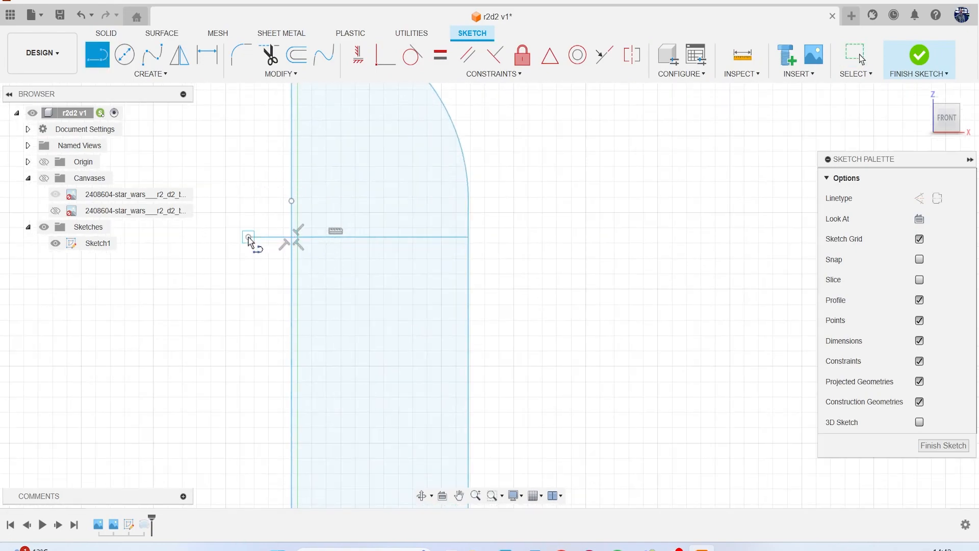
pyautogui.press('Escape')
pyautogui.press('t')
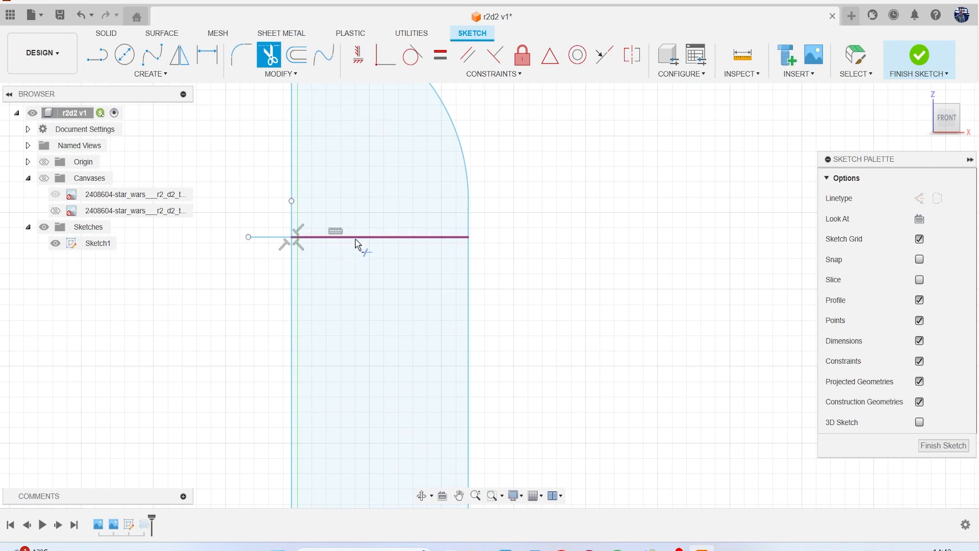
pyautogui.click(356, 239)
pyautogui.scroll(-4, 354, 278)
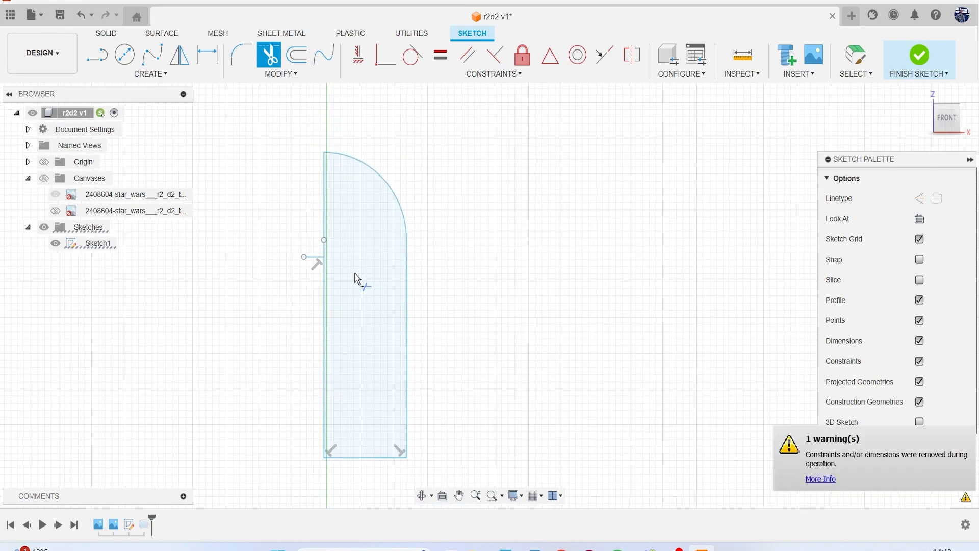
# - Offset the whole profile outline 1 mm inward
pyautogui.click(311, 60)
pyautogui.scroll(2, 361, 212)
pyautogui.click(377, 155)
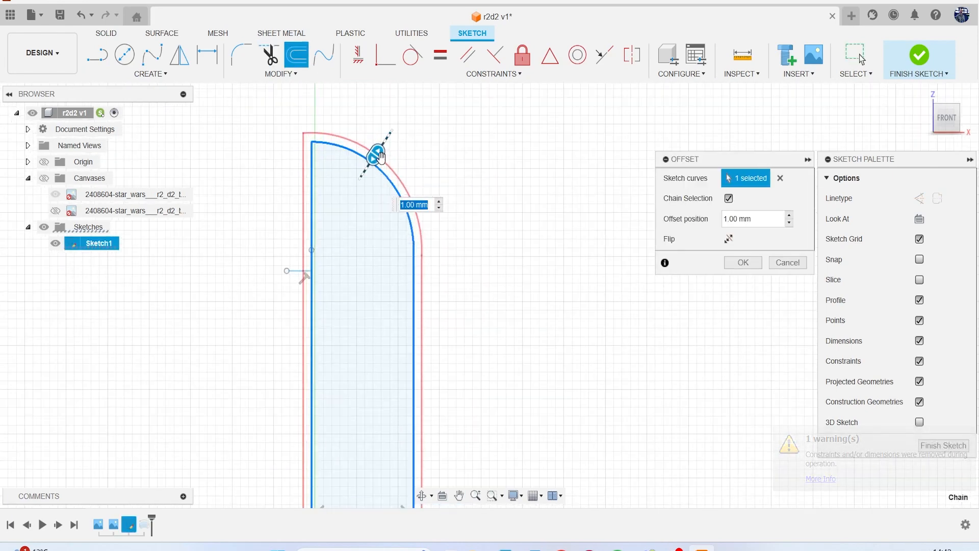
pyautogui.moveTo(376, 150); pyautogui.dragTo(366, 170)
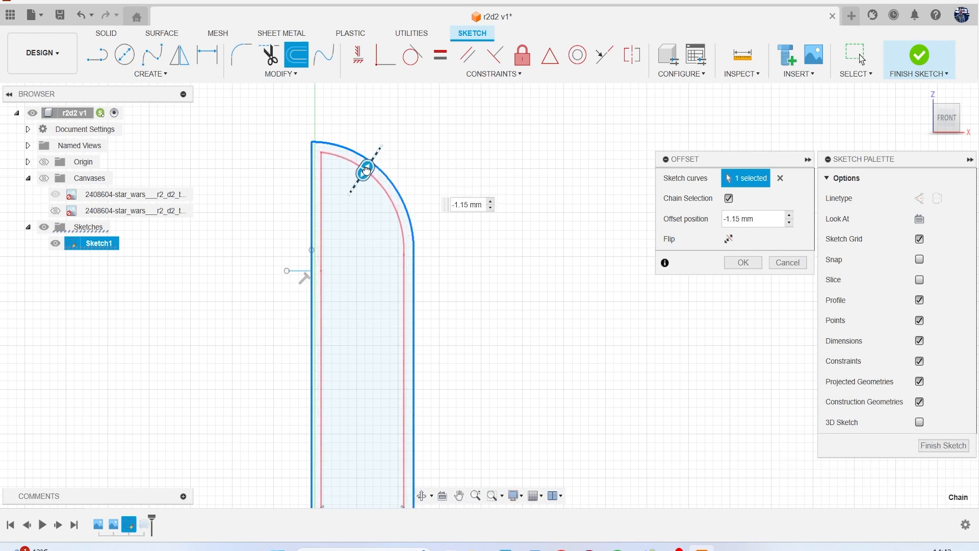
pyautogui.write('-1')
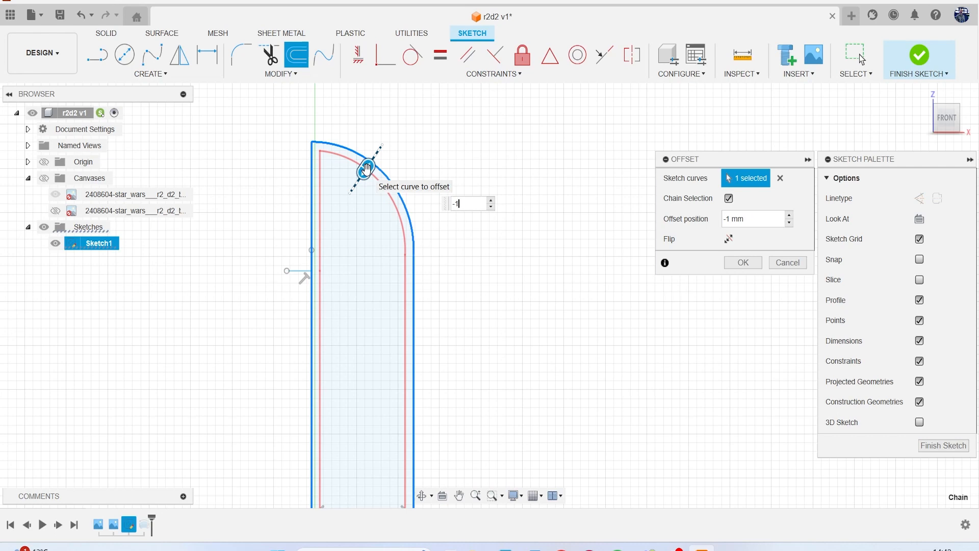
pyautogui.press('Return')
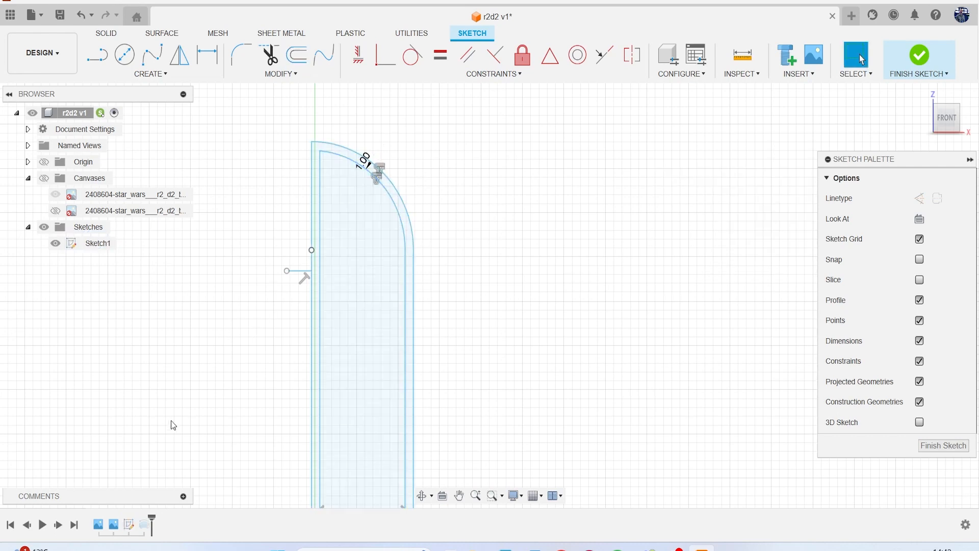
# - Post the design comment "inside body -1mm" and collapse the comments
pyautogui.click(183, 496)
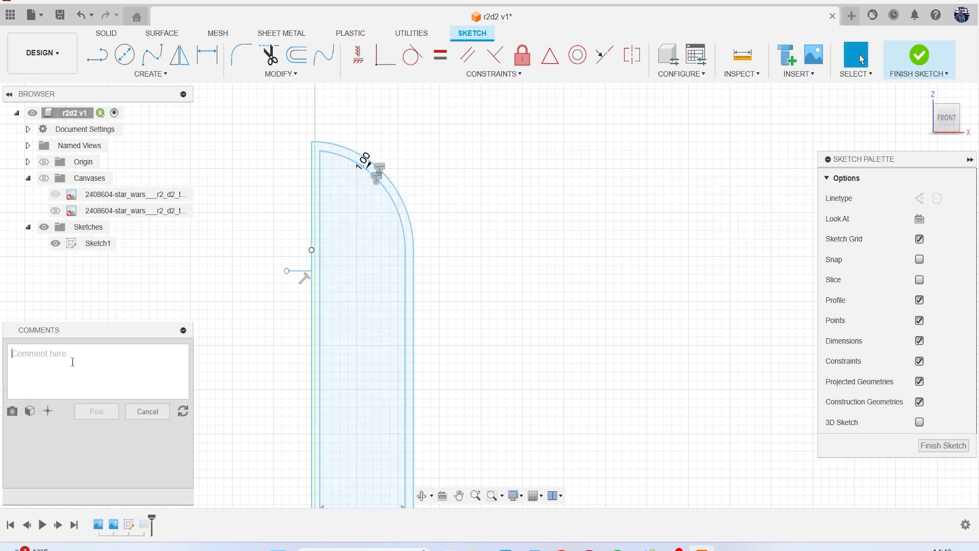
pyautogui.write('inside body -1mm')
pyautogui.click(97, 411)
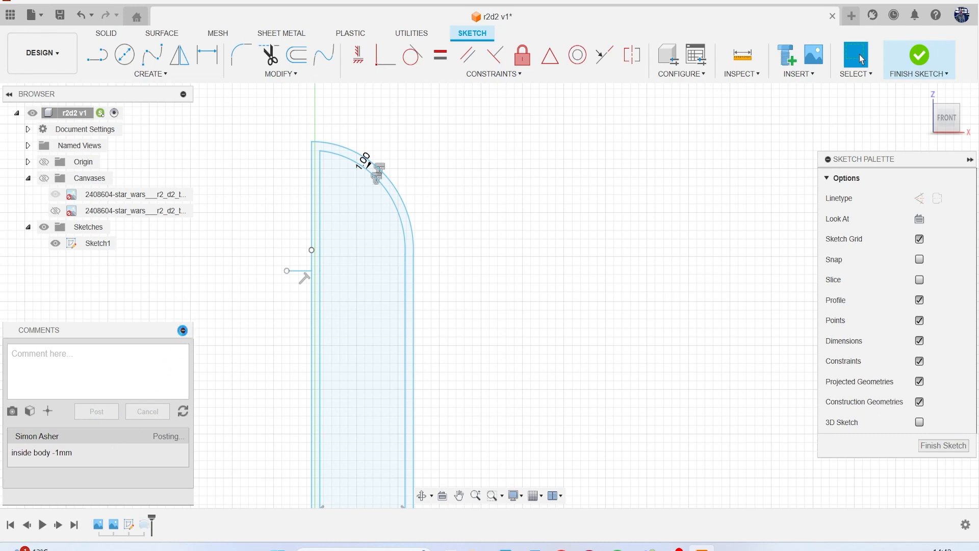
pyautogui.click(183, 330)
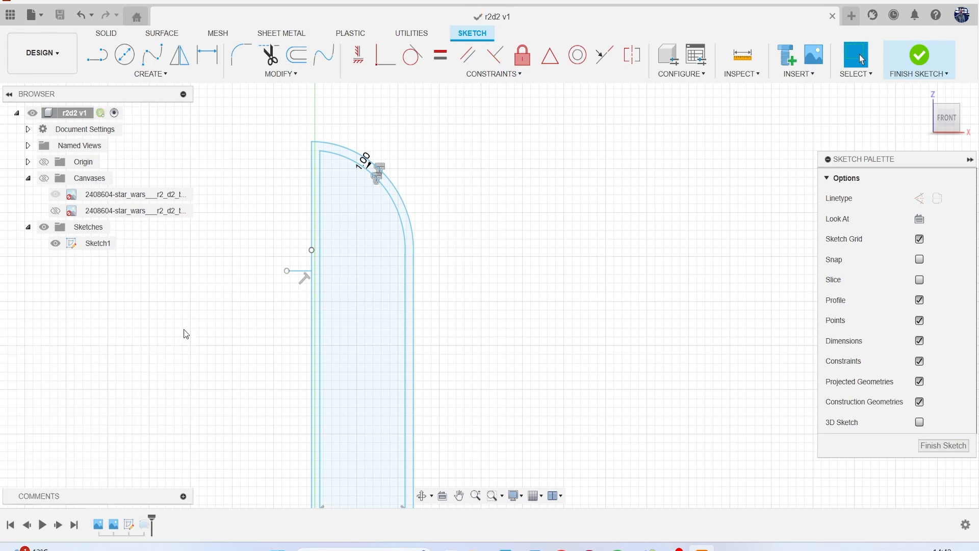
pyautogui.click(182, 496)
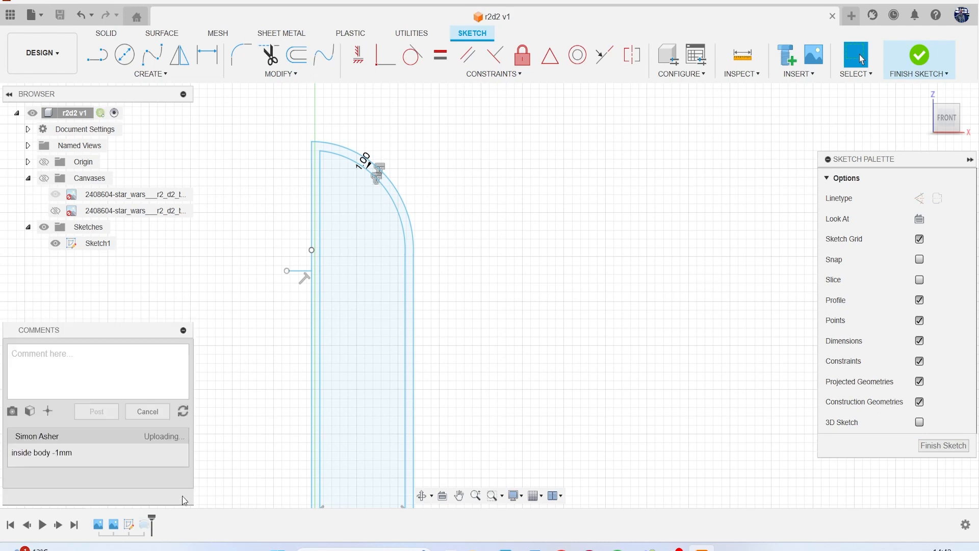
pyautogui.click(184, 330)
# - Extend the inner offset's dome arc and bottom line to the profile's vertical centre line
pyautogui.scroll(-2, 244, 344)
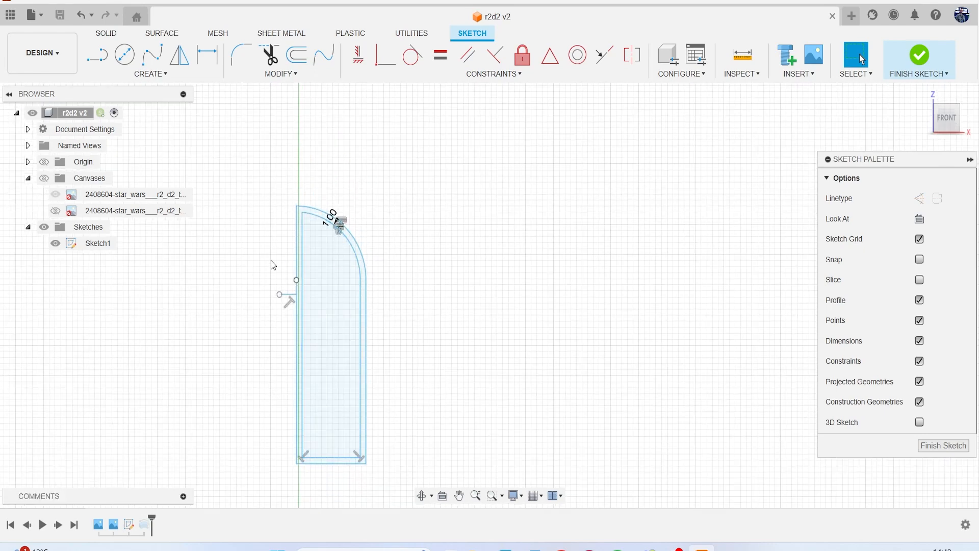
pyautogui.scroll(3, 296, 231)
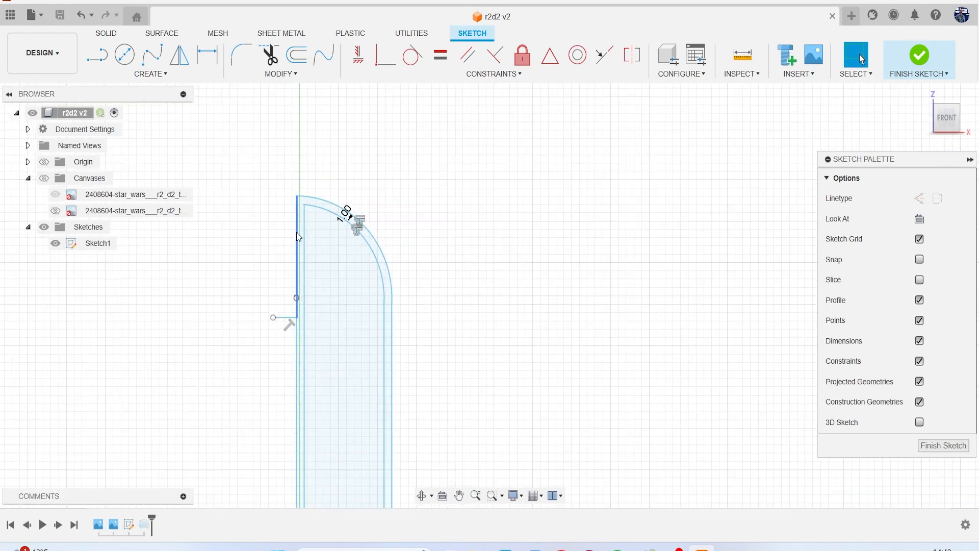
pyautogui.click(264, 75)
pyautogui.click(270, 145)
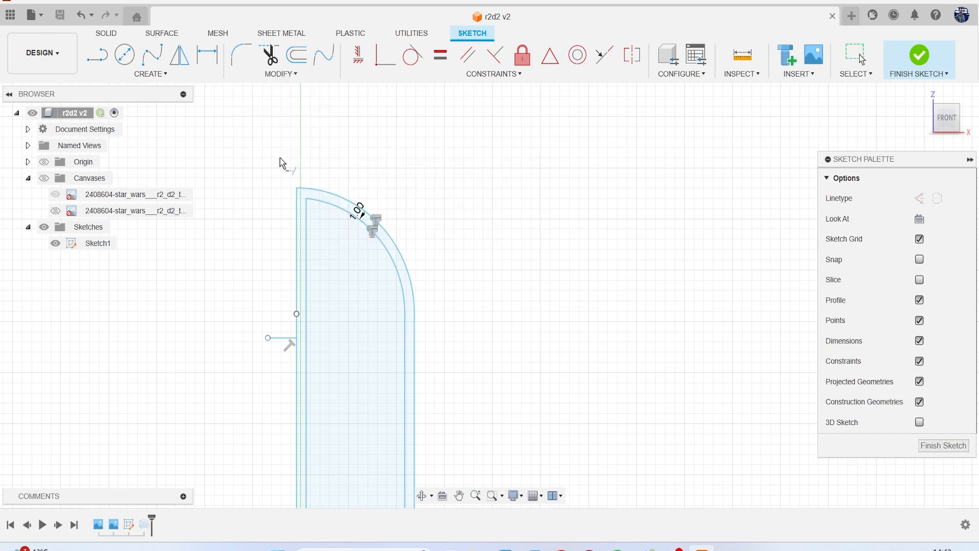
pyautogui.click(315, 203)
pyautogui.scroll(-3, 341, 373)
pyautogui.moveTo(341, 391); pyautogui.dragTo(351, 229, button='middle')
pyautogui.scroll(4, 342, 340)
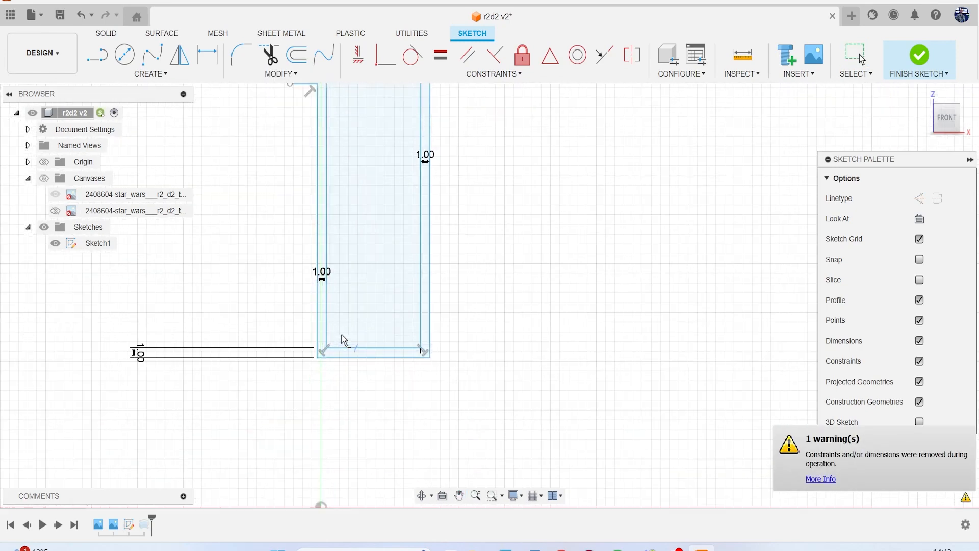
pyautogui.click(341, 361)
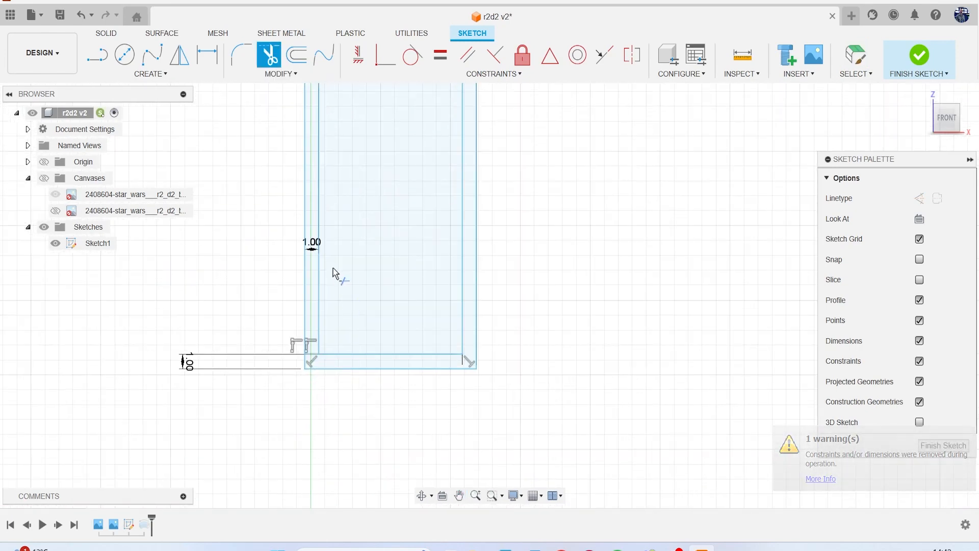
# - Trim away the inner offset's vertical line beside the centre line and finish the sketch
pyautogui.click(322, 288)
pyautogui.moveTo(333, 236); pyautogui.dragTo(335, 374, button='middle')
pyautogui.scroll(-1, 351, 220)
pyautogui.moveTo(352, 217); pyautogui.dragTo(354, 302, button='middle')
pyautogui.scroll(-1, 354, 302)
pyautogui.click(325, 227)
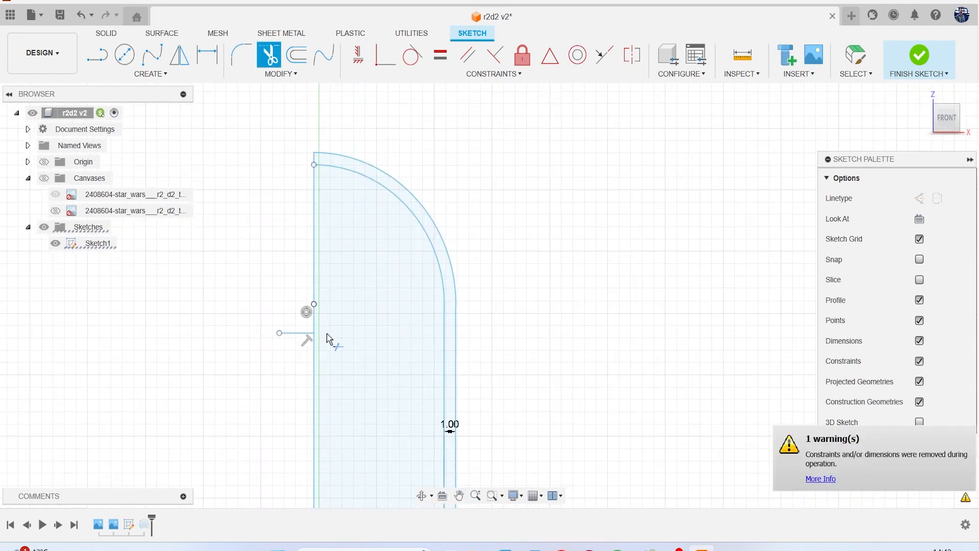
pyautogui.scroll(-2, 342, 352)
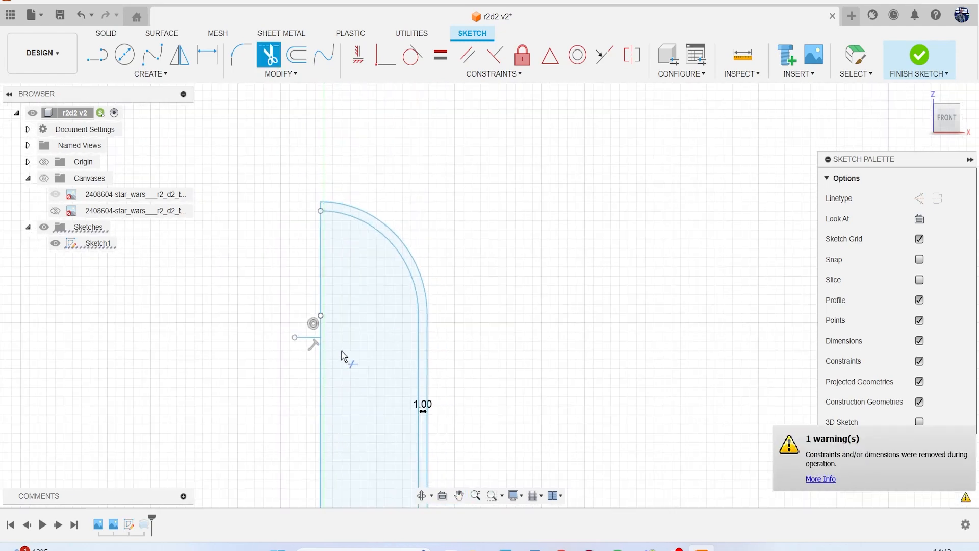
pyautogui.click(919, 55)
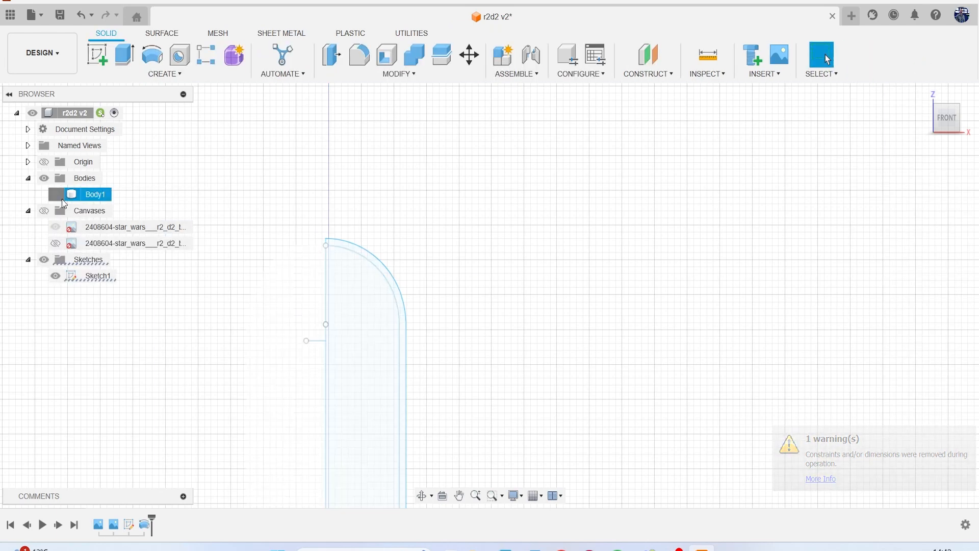
# - Revolve the inner profile 360 degrees about the vertical centre line as a new body, keeping the outer body hidden
pyautogui.click(55, 195)
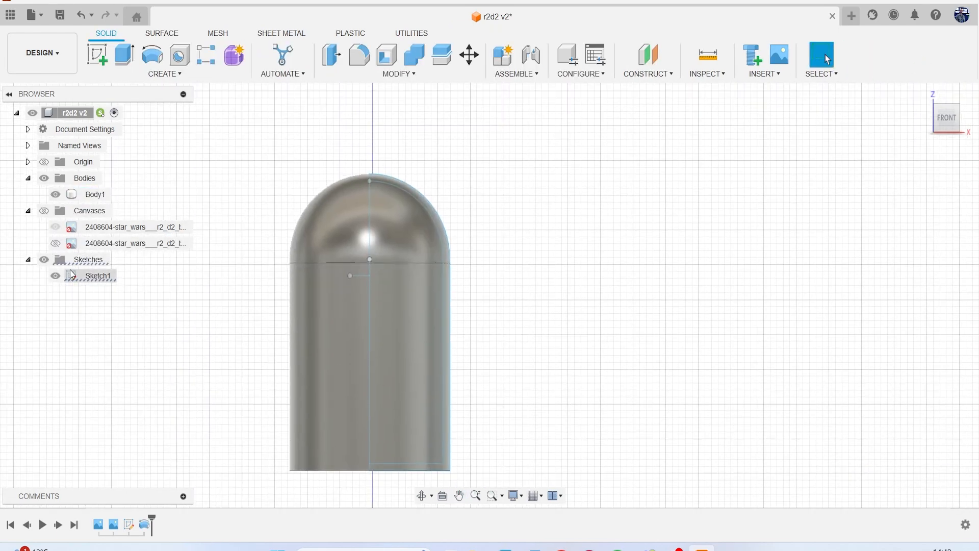
pyautogui.click(55, 194)
pyautogui.click(165, 75)
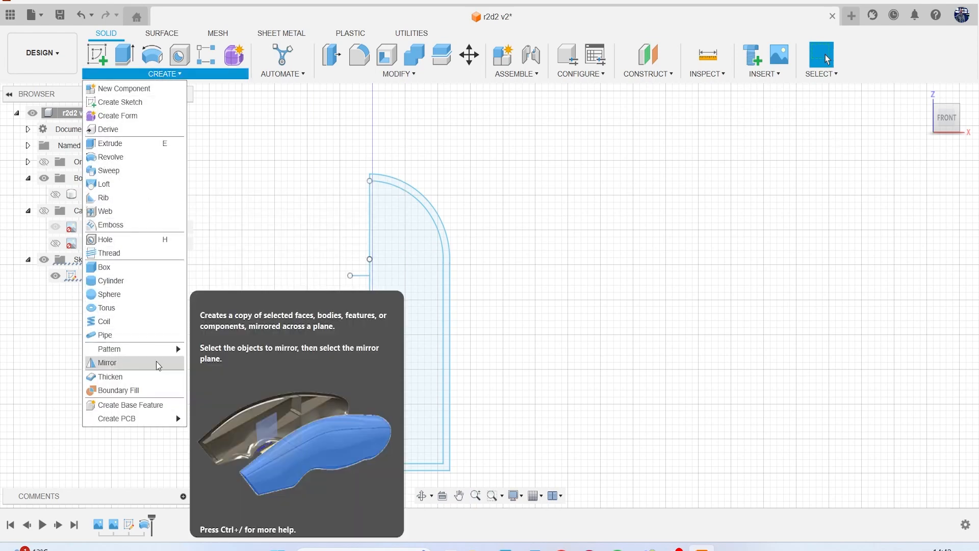
pyautogui.click(135, 157)
pyautogui.click(436, 247)
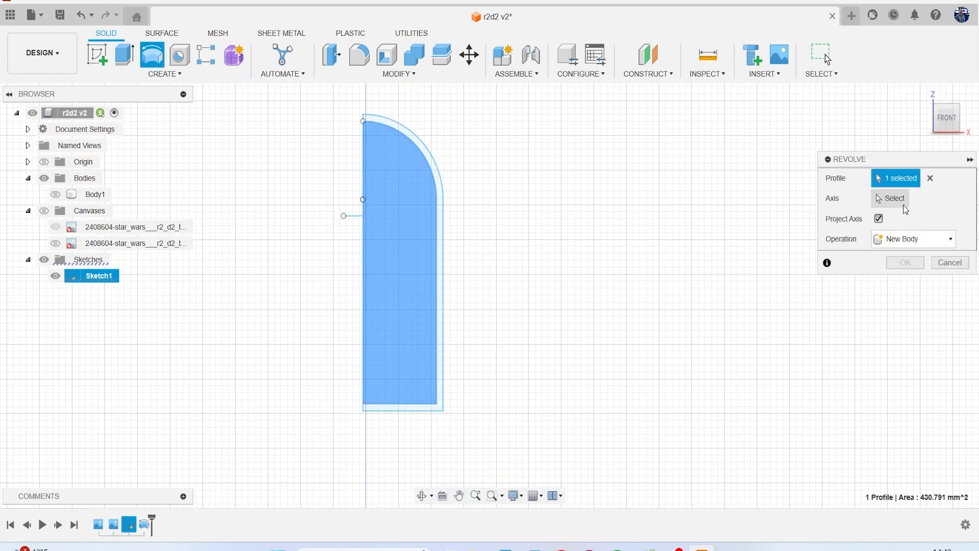
pyautogui.click(365, 258)
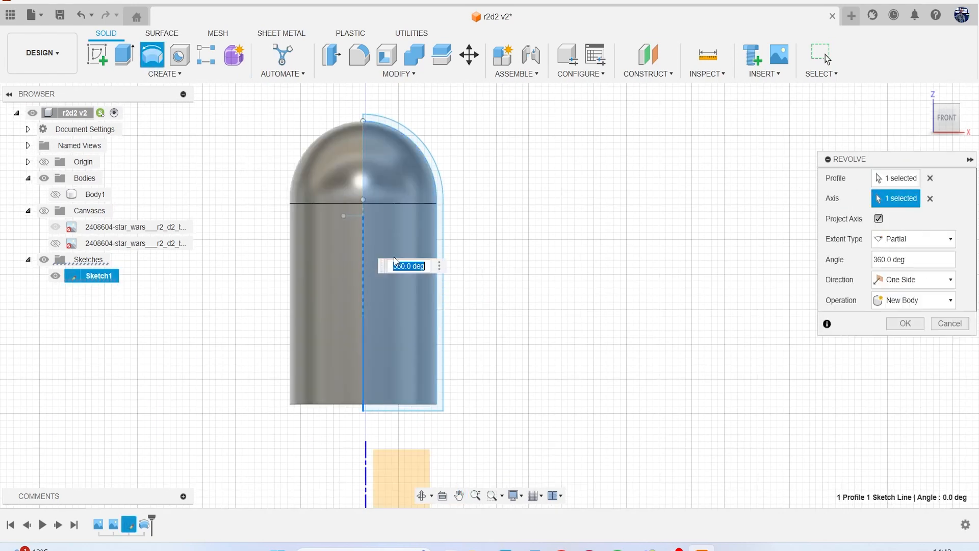
pyautogui.click(907, 326)
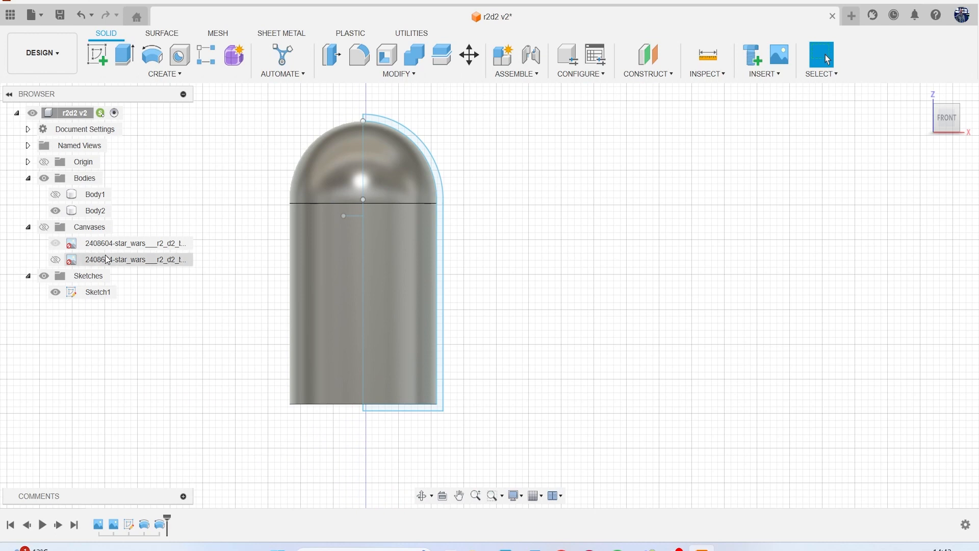
# - Hide the profile sketch and compare the outer and inner bodies by toggling their visibility, leaving both hidden
pyautogui.click(56, 292)
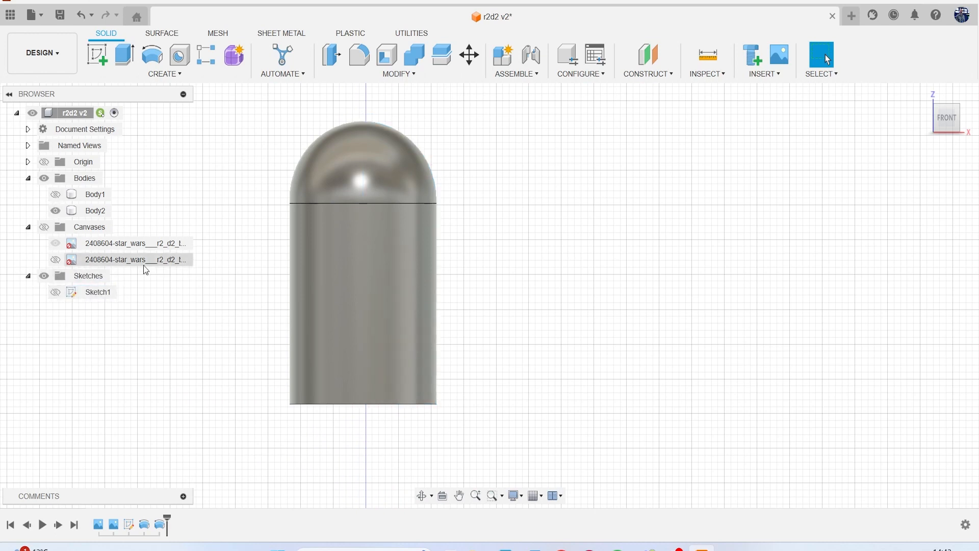
pyautogui.click(56, 194)
pyautogui.click(56, 195)
pyautogui.click(57, 210)
pyautogui.click(56, 194)
pyautogui.click(55, 211)
pyautogui.click(55, 195)
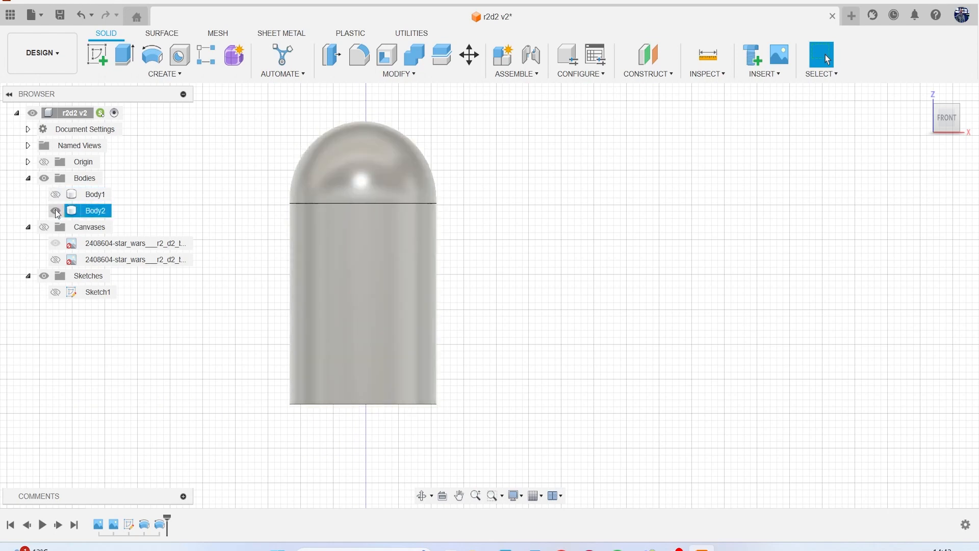
pyautogui.click(56, 210)
# - Show the front reference canvas and compare the outer and inner bodies against it by toggling their visibility
pyautogui.click(55, 244)
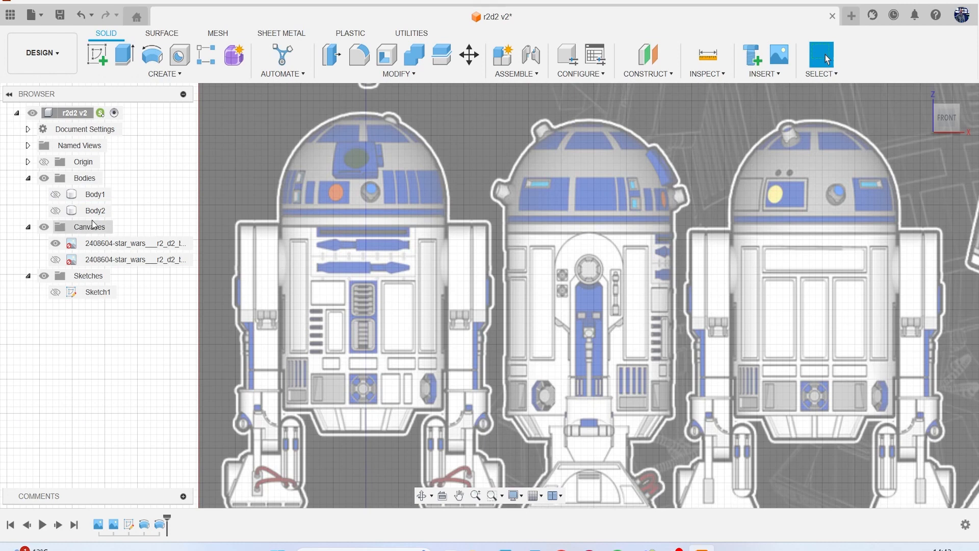
pyautogui.click(56, 195)
pyautogui.click(56, 210)
pyautogui.click(56, 210)
pyautogui.click(56, 194)
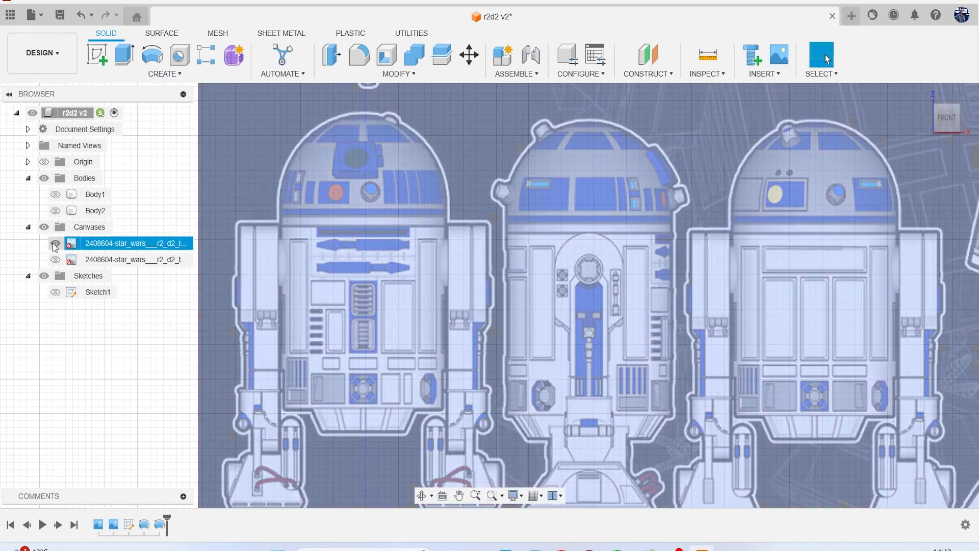
# - Hide the reference canvas, and show the profile sketch and the outer body
pyautogui.click(55, 244)
pyautogui.click(56, 293)
pyautogui.click(56, 195)
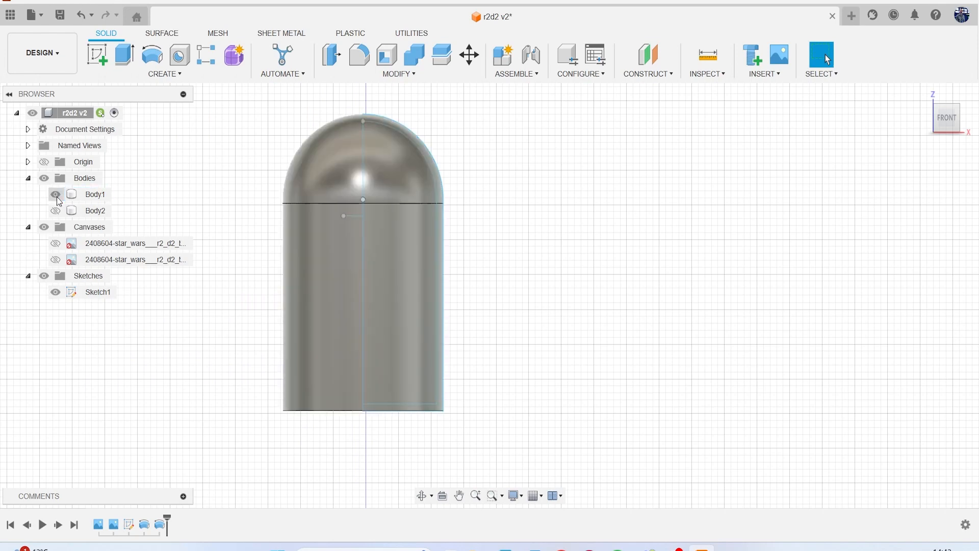
# - Show the inner body and split the outer body into head and body pieces with the short horizontal sketch line below the dome
pyautogui.click(56, 211)
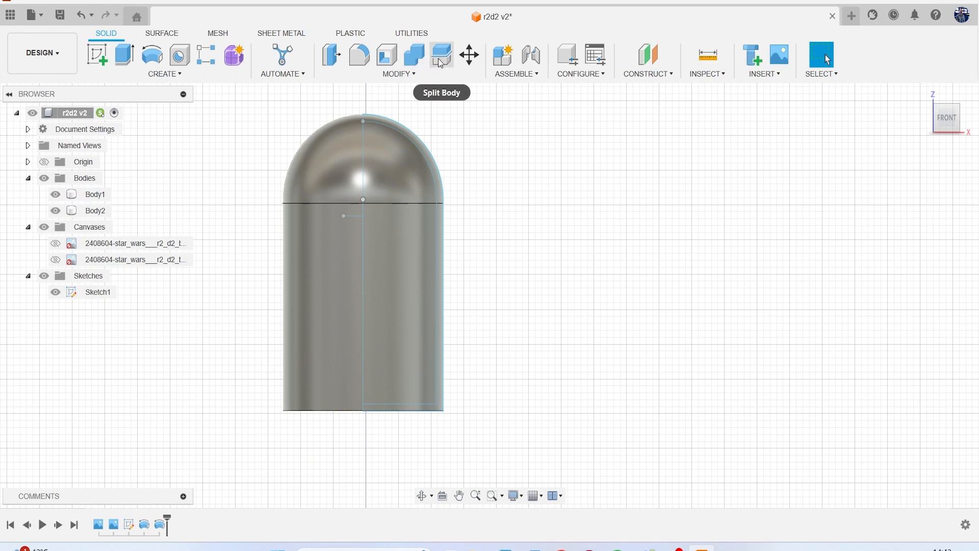
pyautogui.click(442, 54)
pyautogui.click(411, 174)
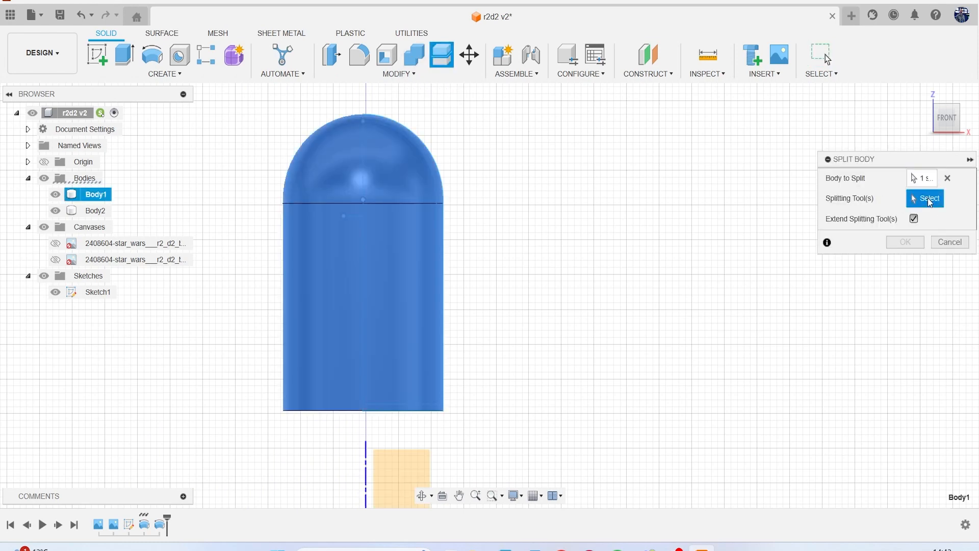
pyautogui.scroll(2, 394, 228)
pyautogui.click(317, 210)
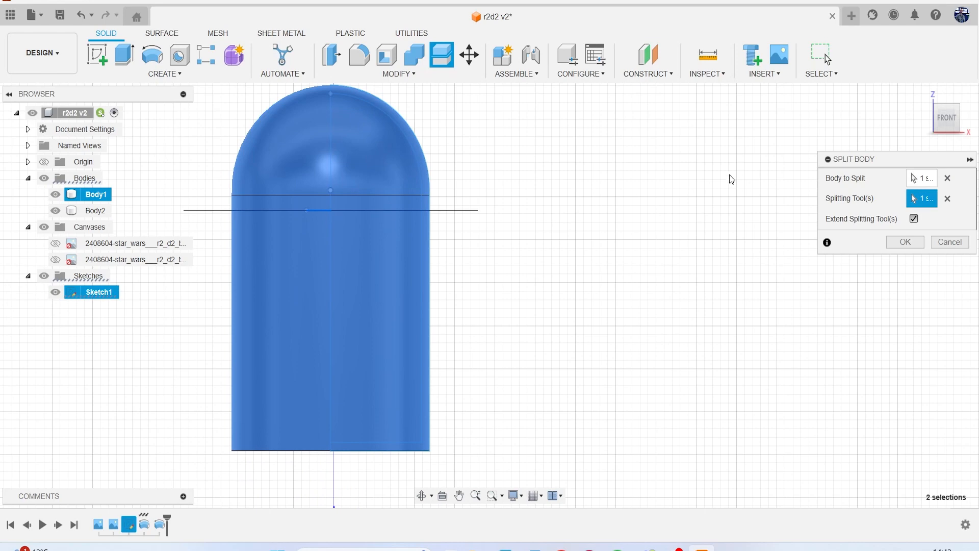
pyautogui.click(906, 243)
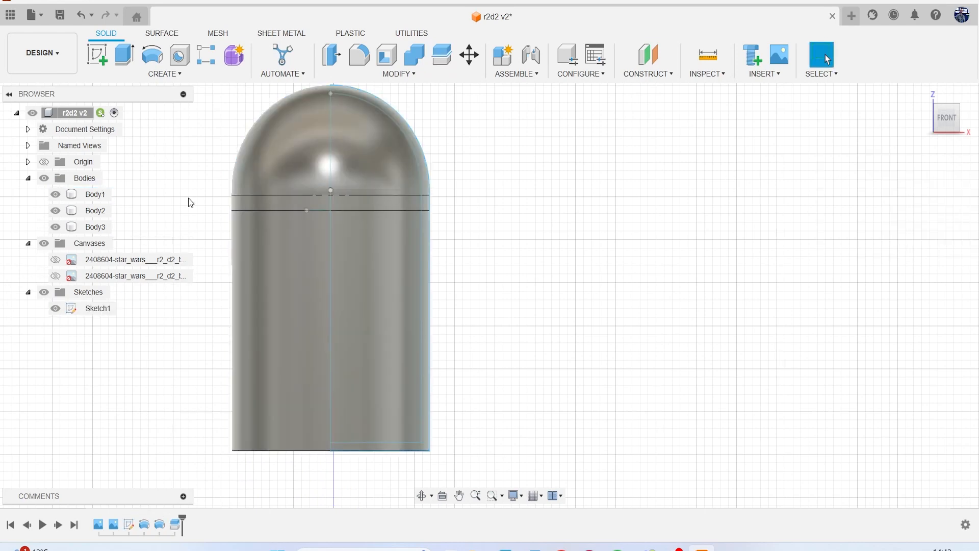
# - Hide both outer pieces and split the inner body with the same short horizontal sketch line
pyautogui.click(55, 194)
pyautogui.click(56, 211)
pyautogui.click(56, 211)
pyautogui.click(55, 227)
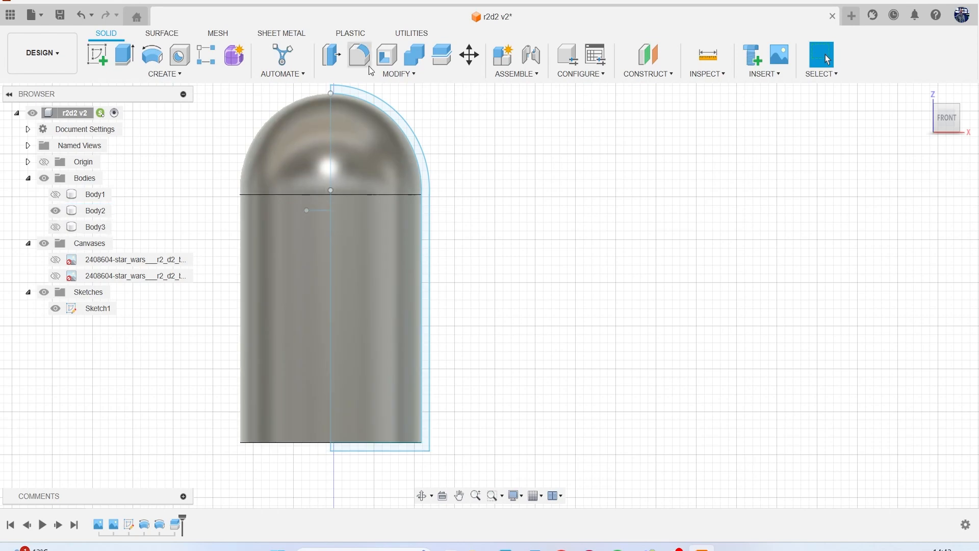
pyautogui.click(442, 54)
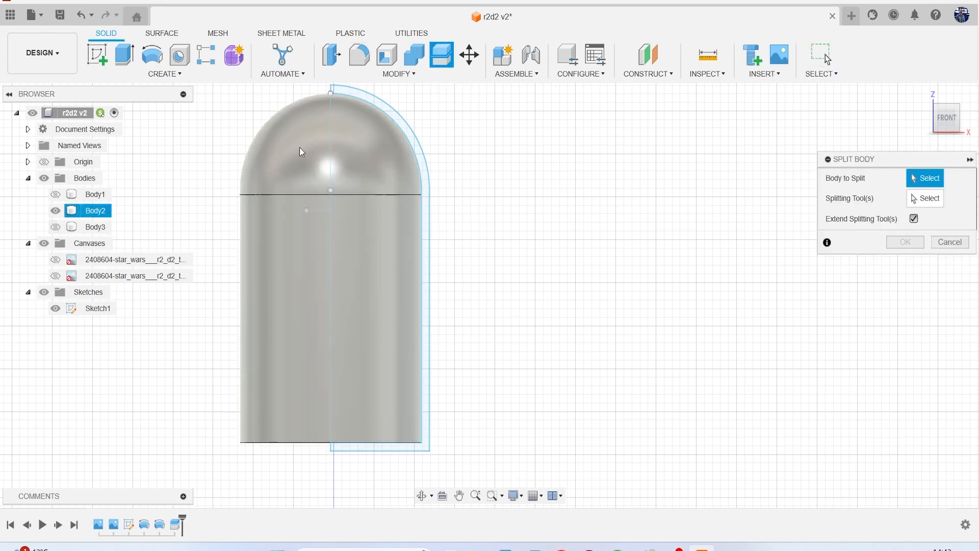
pyautogui.click(922, 198)
pyautogui.click(318, 210)
pyautogui.click(906, 242)
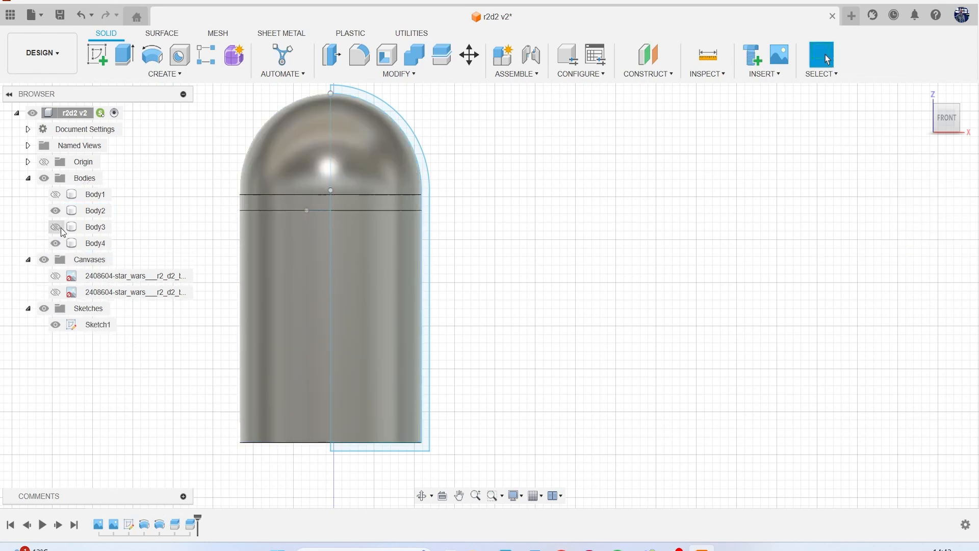
# - Hide the profile sketch and both inner pieces, and show the outer head and outer body pieces
pyautogui.click(55, 325)
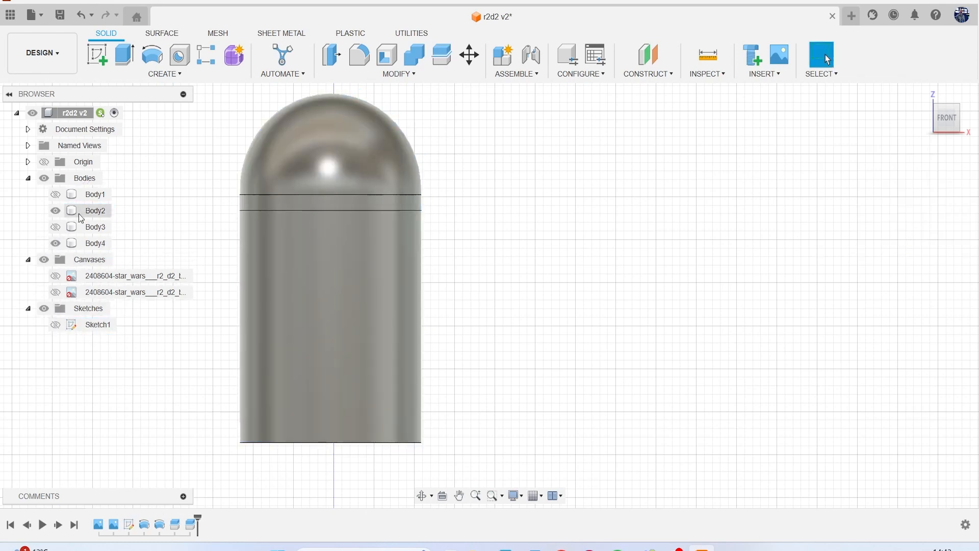
pyautogui.click(56, 211)
pyautogui.click(56, 227)
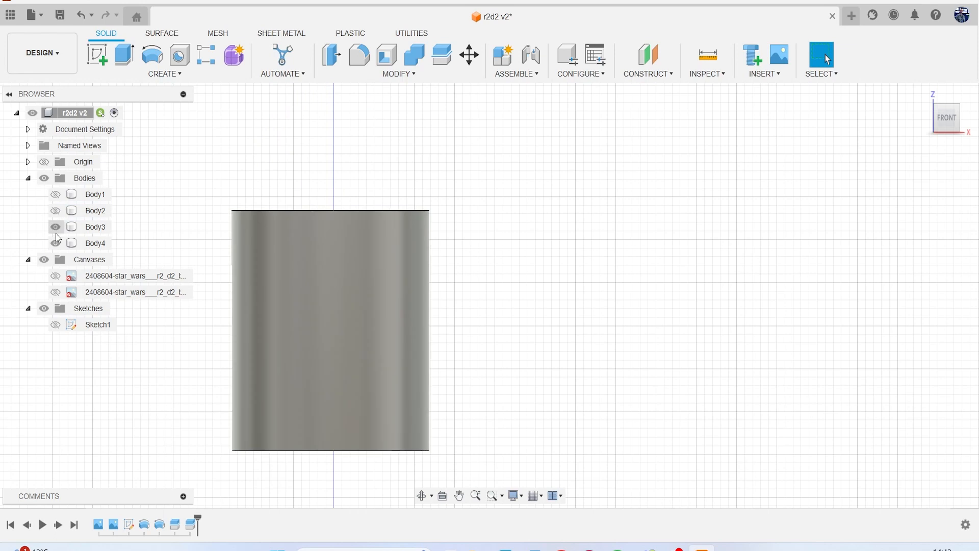
pyautogui.click(56, 227)
pyautogui.click(55, 194)
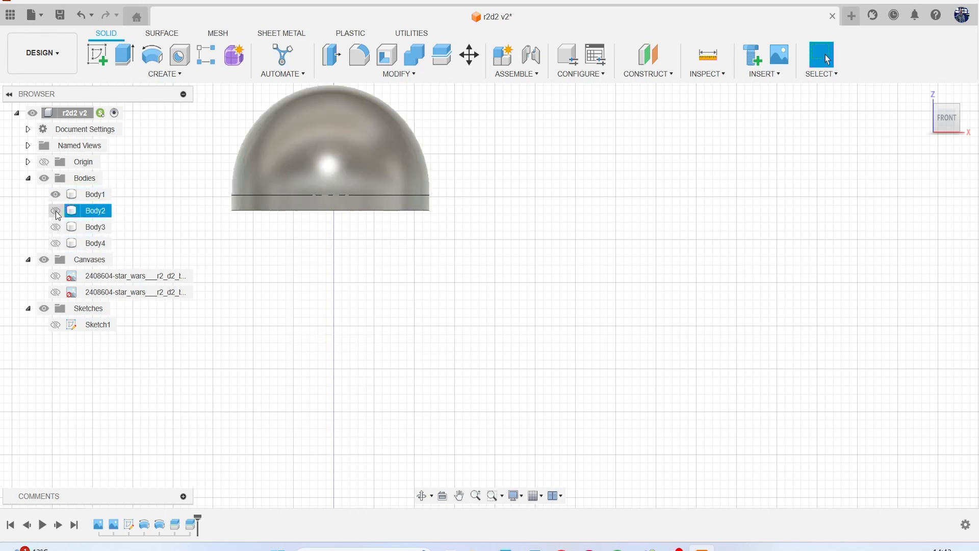
pyautogui.click(56, 227)
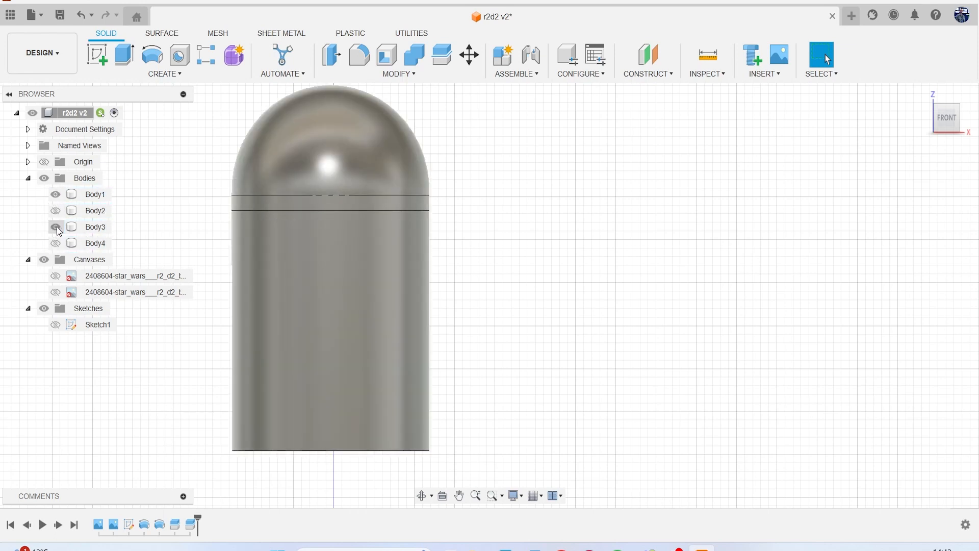
# - Rename the outer dome piece as "larger head" and the outer cylinder as "larger body"
pyautogui.doubleClick(95, 195)
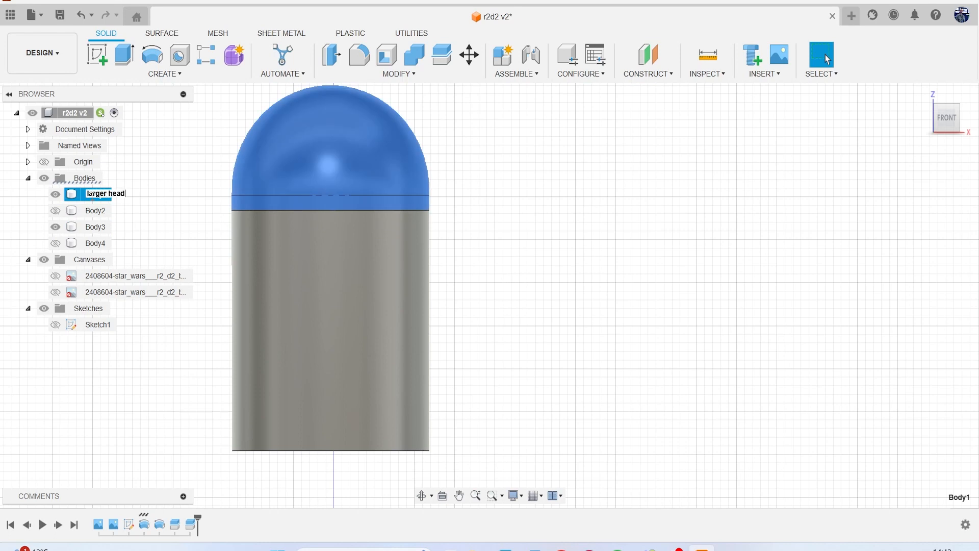
pyautogui.press('Return')
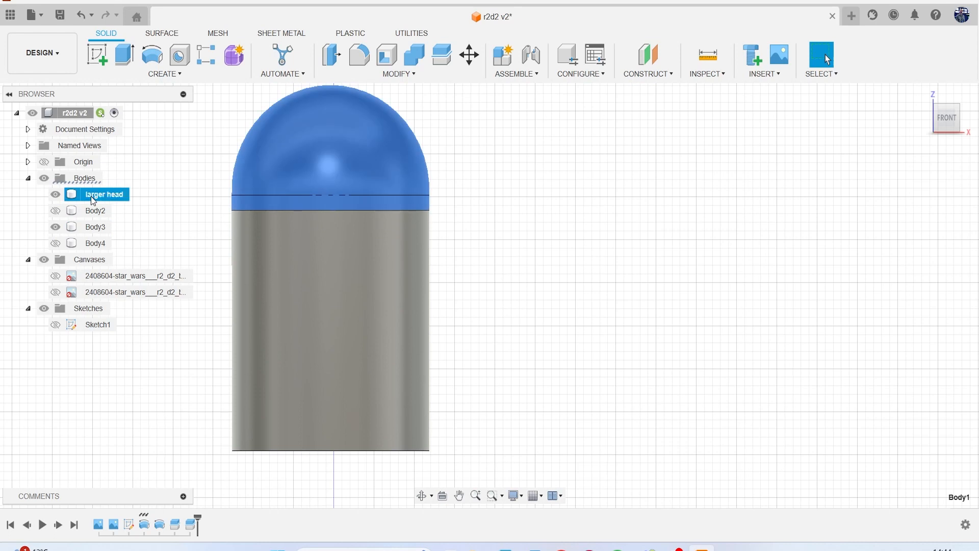
pyautogui.click(96, 211)
pyautogui.doubleClick(99, 227)
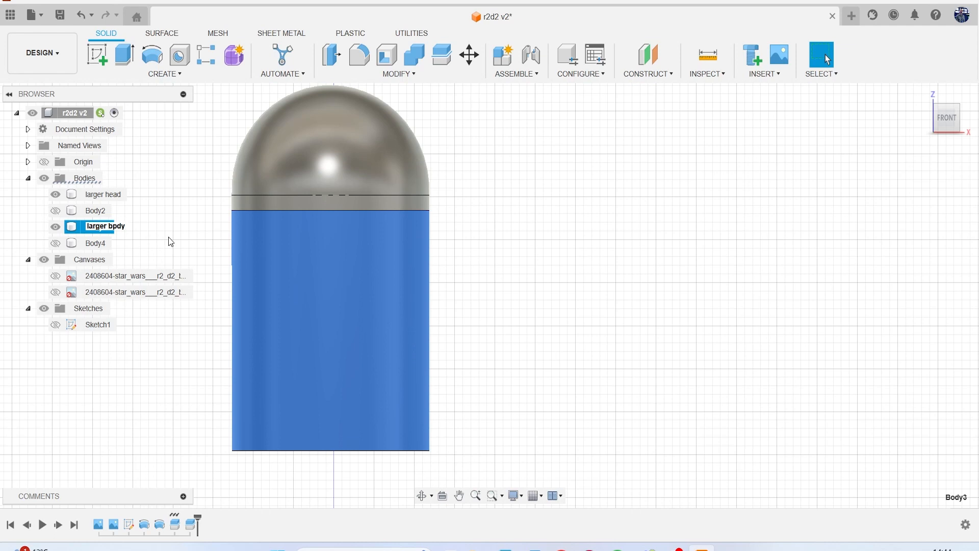
pyautogui.press('BackSpace')
pyautogui.press('BackSpace')
pyautogui.press('Return')
# - Hide the larger pieces, show the inner ones, and rename them "smaller head" for the dome and "smaller body" for the cylinder
pyautogui.click(55, 194)
pyautogui.click(55, 226)
pyautogui.click(55, 210)
pyautogui.click(55, 243)
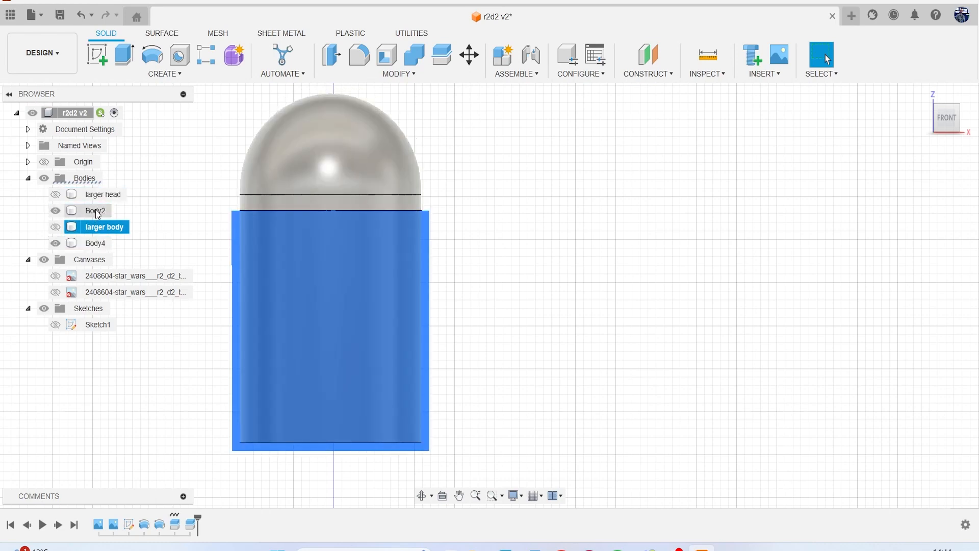
pyautogui.click(96, 212)
pyautogui.doubleClick(98, 213)
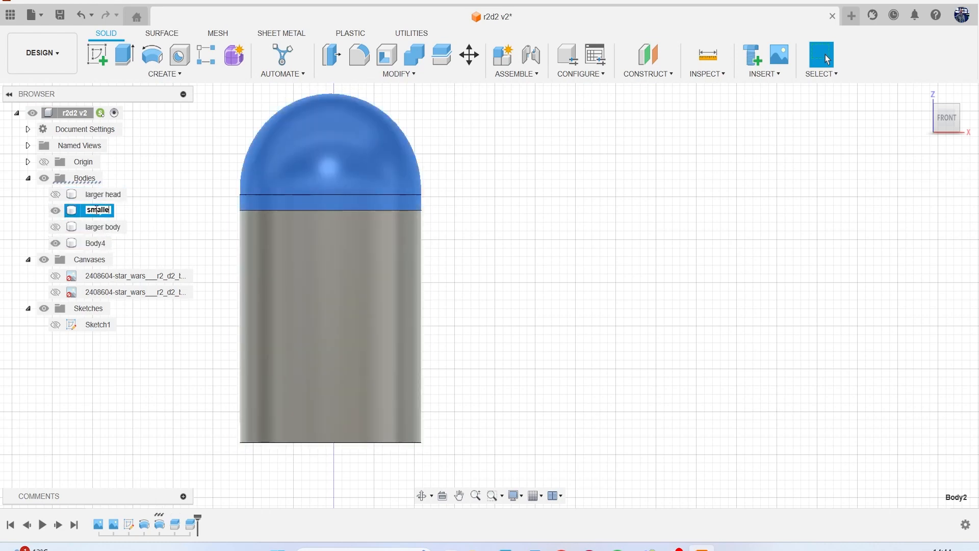
pyautogui.press('Return')
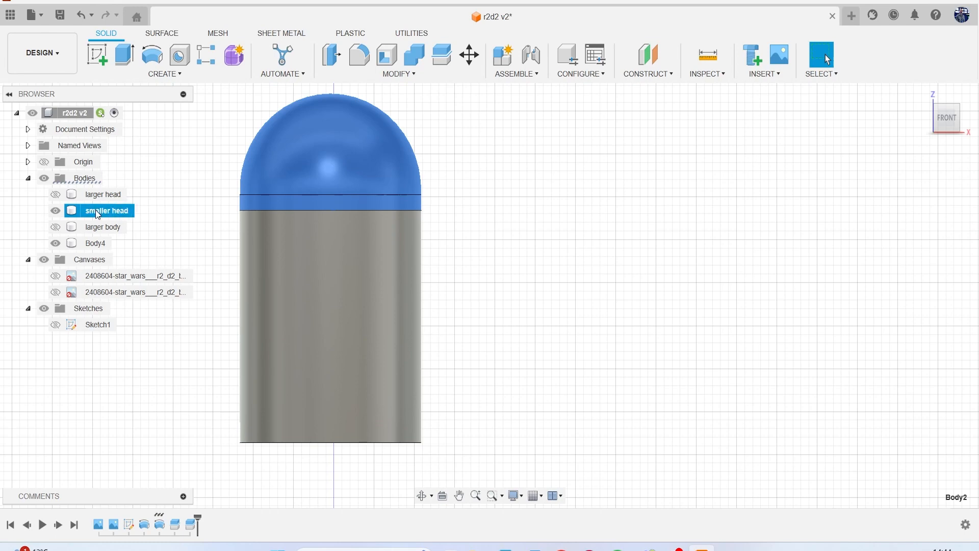
pyautogui.click(97, 243)
pyautogui.doubleClick(97, 247)
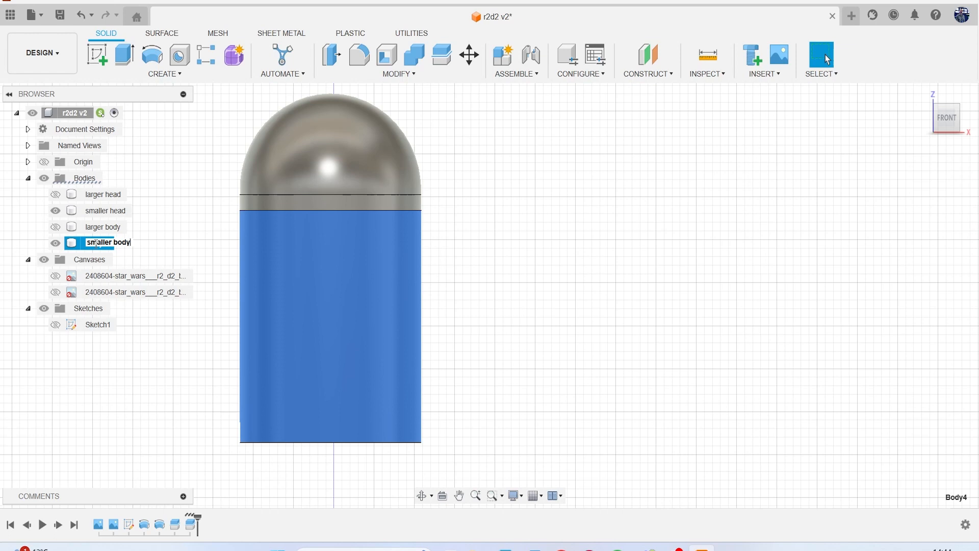
pyautogui.press('Return')
# - Reorder the bodies so the smaller head comes right after the larger body, and show both larger bodies
pyautogui.moveTo(104, 211); pyautogui.dragTo(104, 240)
pyautogui.click(56, 195)
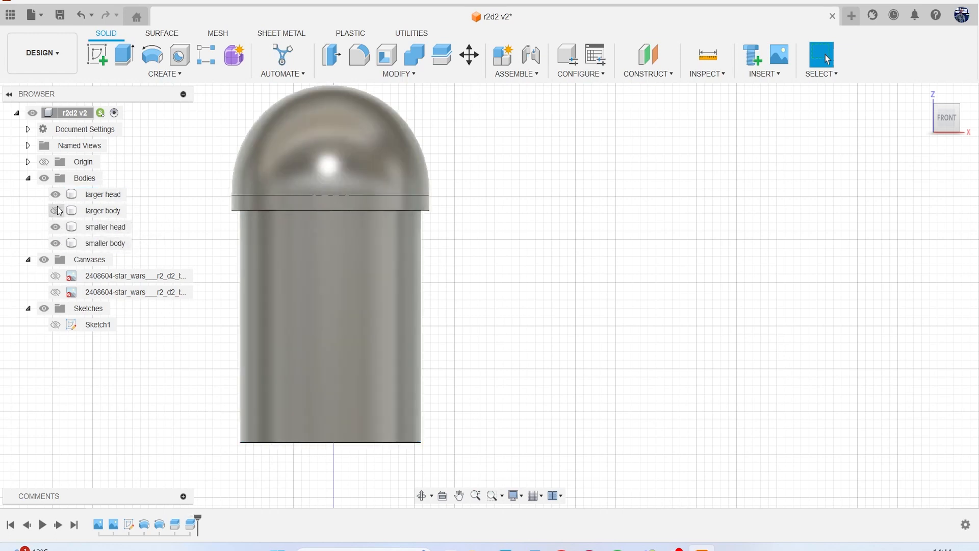
pyautogui.click(56, 210)
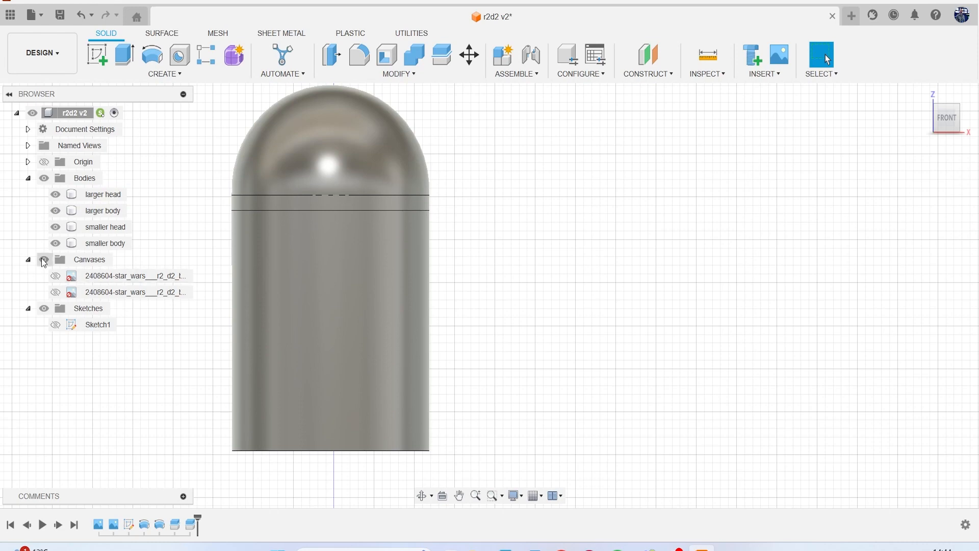
# - Show the front reference canvas and hide all four bodies
pyautogui.click(55, 276)
pyautogui.click(55, 195)
pyautogui.click(55, 211)
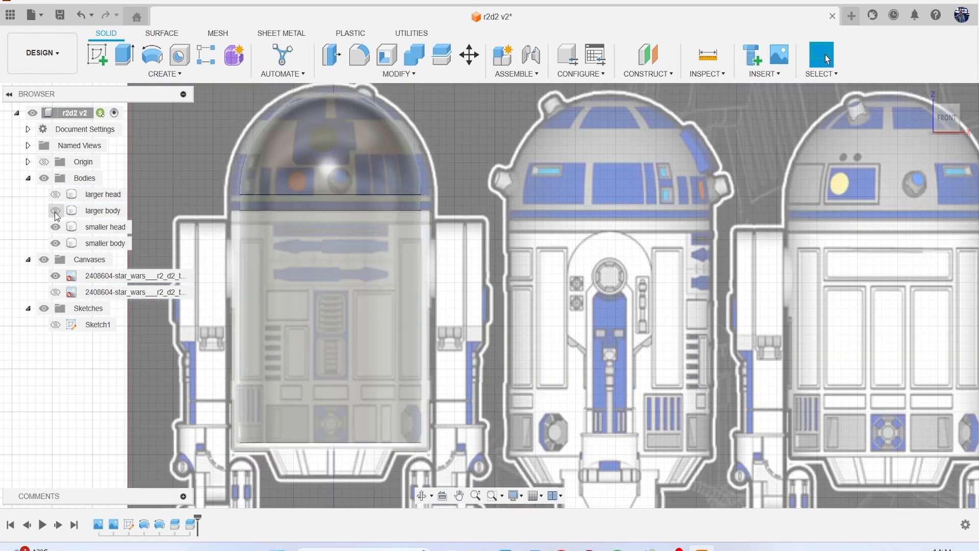
pyautogui.click(55, 227)
pyautogui.click(56, 244)
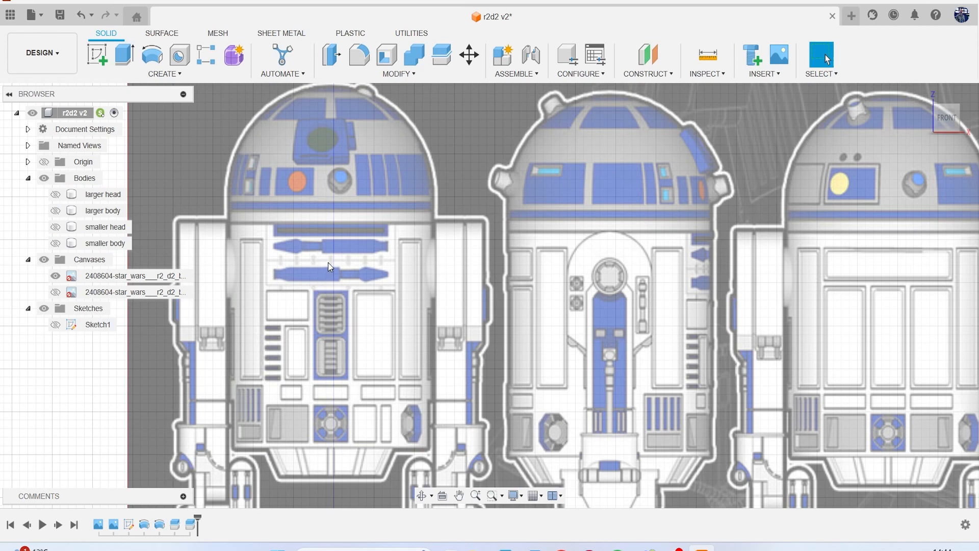
# - Compare the larger head and the smaller bodies with the front canvas by toggling their visibility, leaving both smaller bodies shown
pyautogui.click(55, 194)
pyautogui.click(55, 194)
pyautogui.click(55, 227)
pyautogui.click(55, 243)
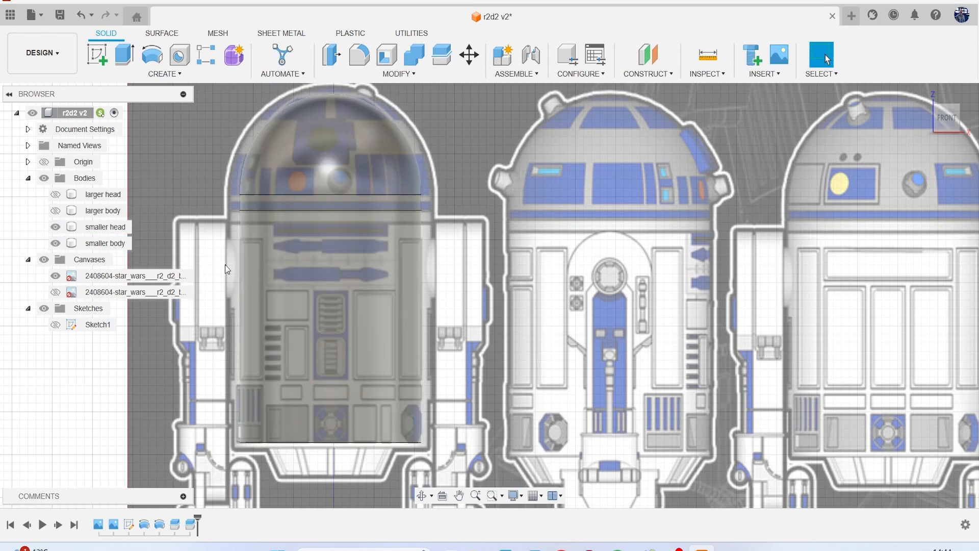
pyautogui.click(337, 281)
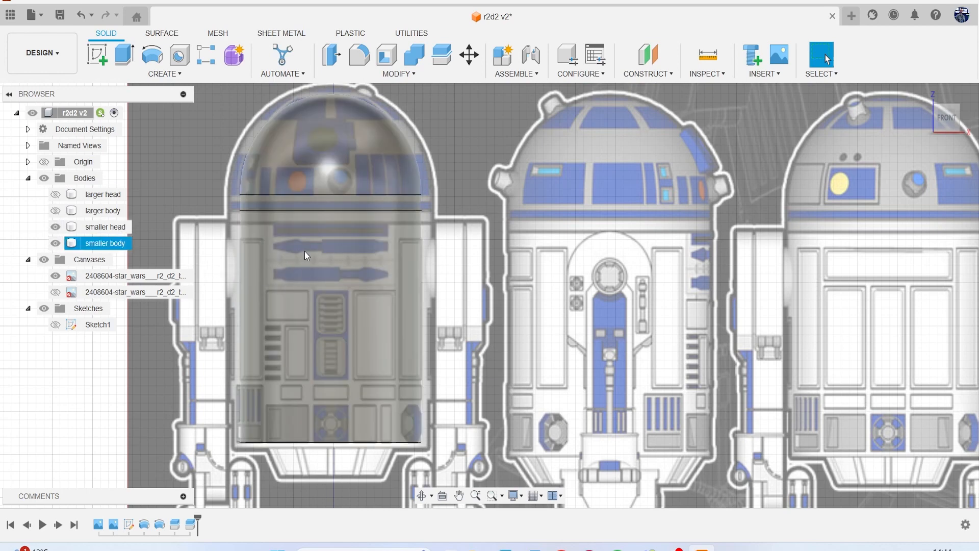
pyautogui.click(55, 227)
pyautogui.click(55, 244)
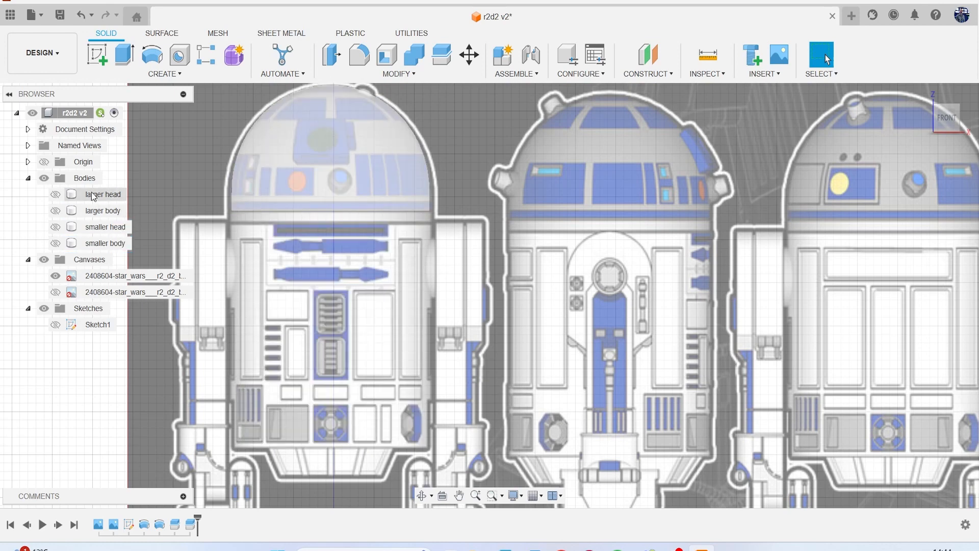
pyautogui.click(55, 227)
pyautogui.click(55, 244)
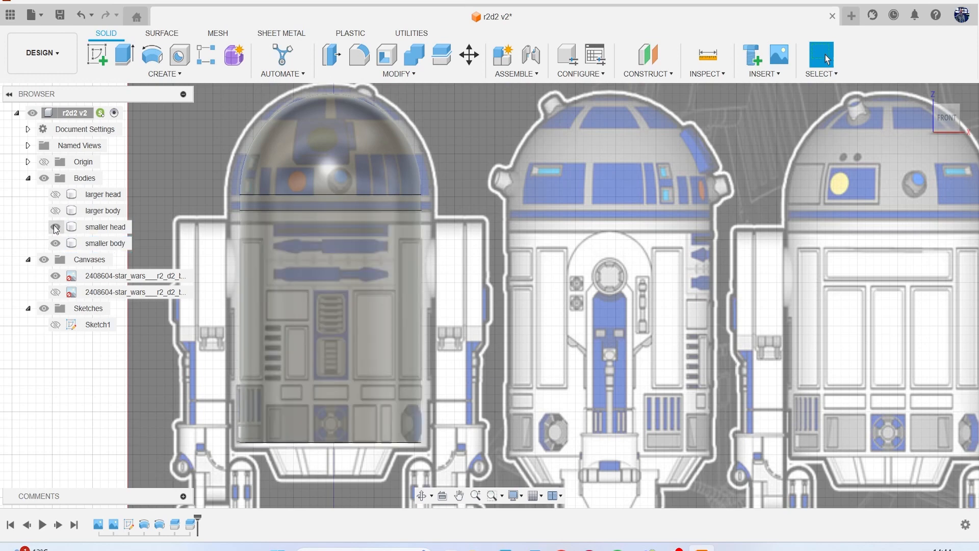
# - Hide the smaller head and save the design
pyautogui.click(55, 227)
pyautogui.hotkey('ctrl', 's')
pyautogui.click(492, 301)
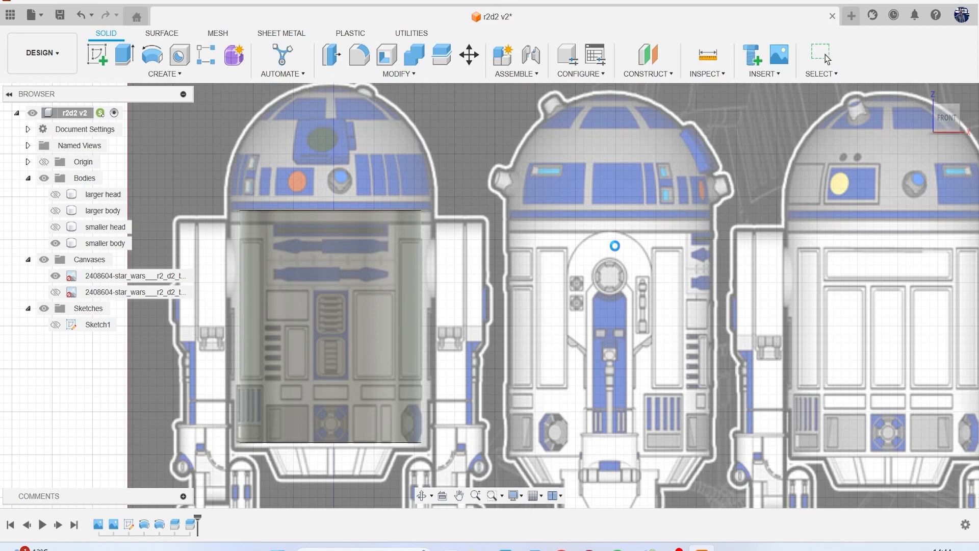
# - Create a construction plane tangent to the front of the smaller body's cylindrical face at 0 degrees
pyautogui.click(653, 75)
pyautogui.click(661, 114)
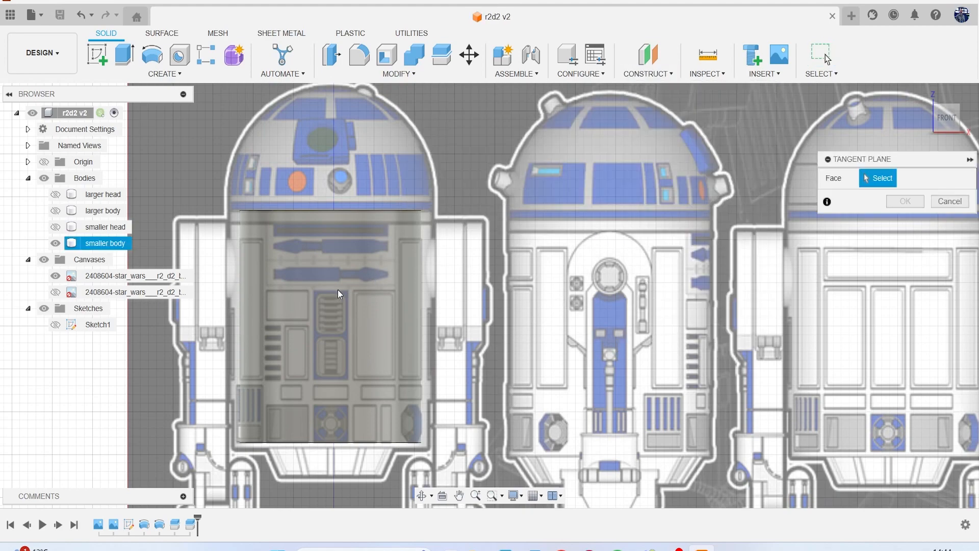
pyautogui.moveTo(330, 277); pyautogui.dragTo(338, 222, button='middle')
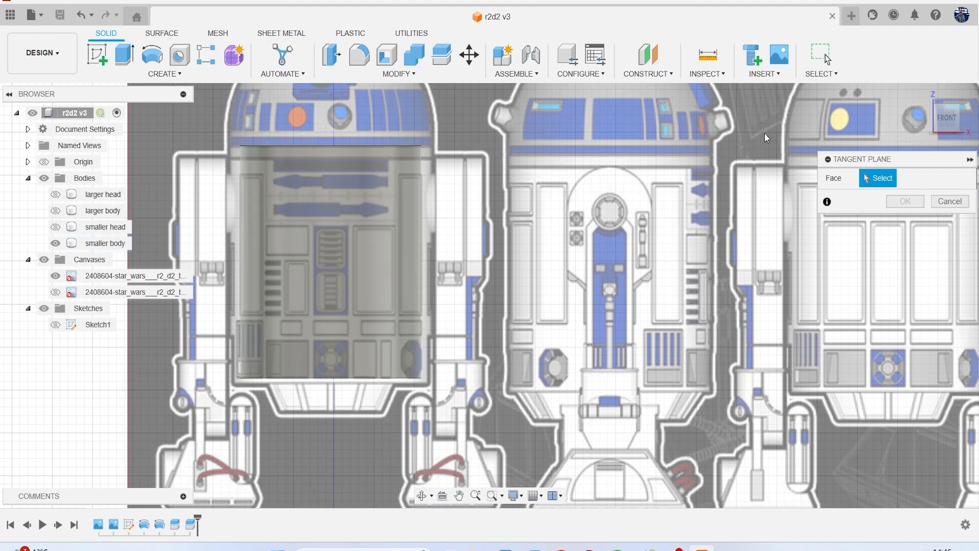
pyautogui.click(356, 276)
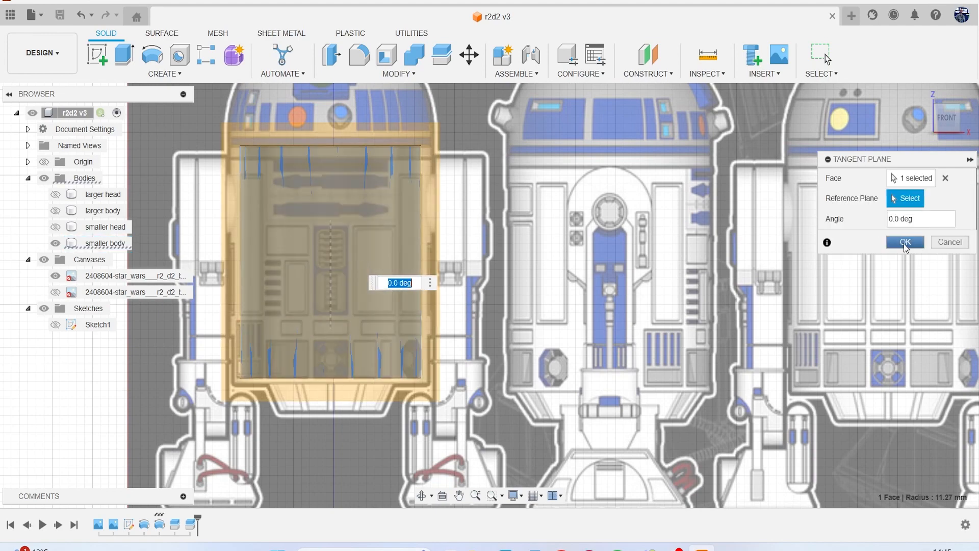
pyautogui.click(904, 242)
# - Examine the tangent plane on the smaller body in front view with the canvases temporarily hidden
pyautogui.click(44, 259)
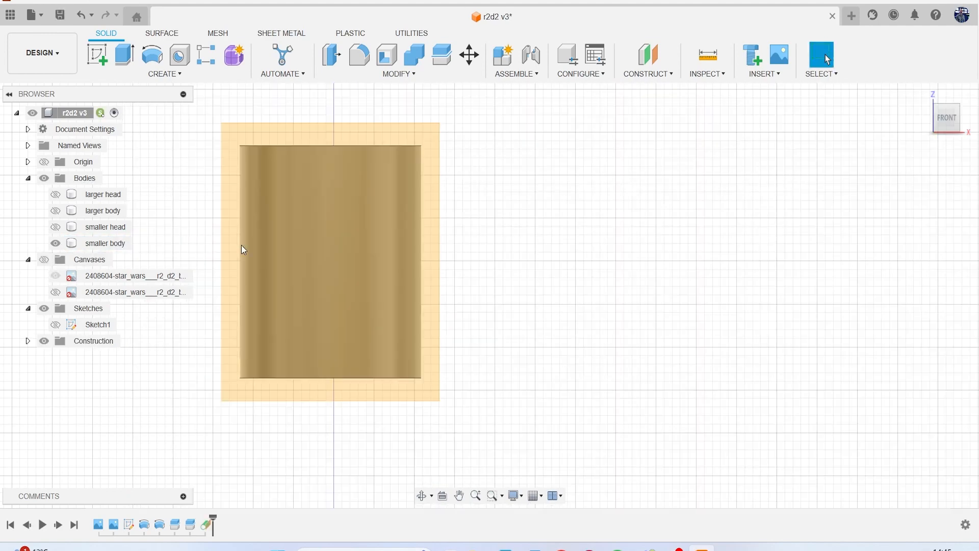
pyautogui.scroll(-1, 379, 232)
pyautogui.moveTo(947, 131)
pyautogui.mouseDown()
pyautogui.moveTo(956, 239)
pyautogui.moveTo(949, 132)
pyautogui.mouseUp()
pyautogui.click(948, 132)
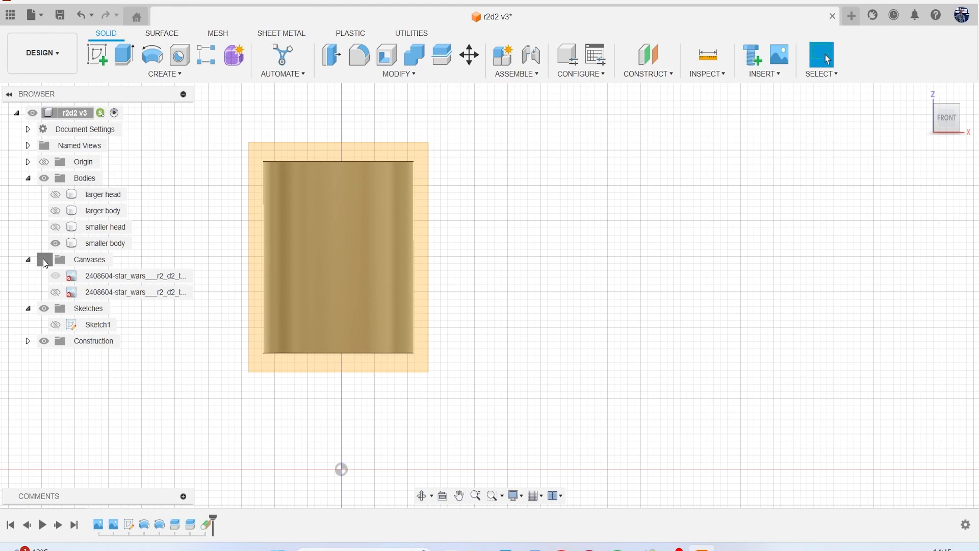
pyautogui.click(45, 259)
# - Start a sketch on the tangent plane in front of the smaller body, at the central panels of the front canvas
pyautogui.click(100, 57)
pyautogui.click(312, 257)
pyautogui.moveTo(331, 194); pyautogui.dragTo(264, 299, button='middle')
pyautogui.moveTo(394, 215); pyautogui.dragTo(356, 317, button='middle')
pyautogui.scroll(2, 367, 305)
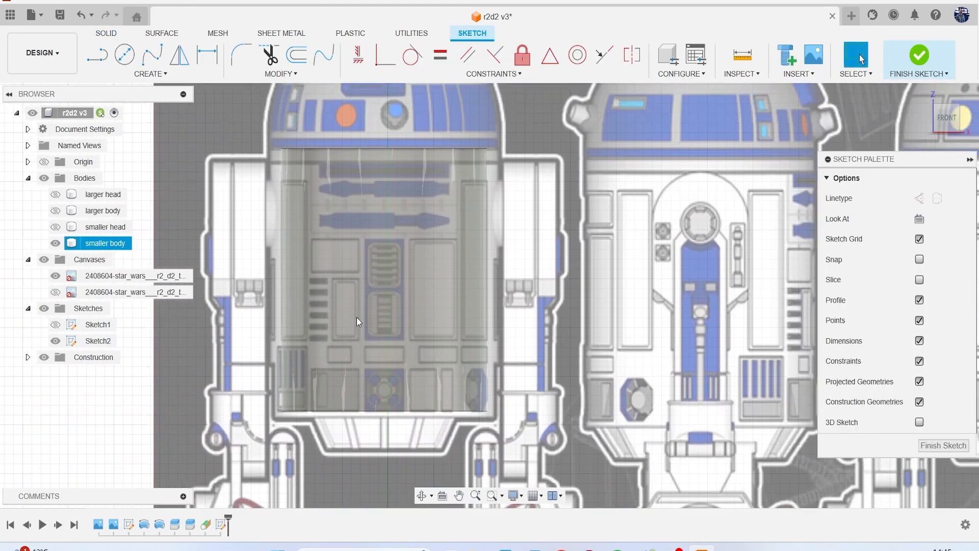
pyautogui.press('Escape')
pyautogui.scroll(1, 384, 301)
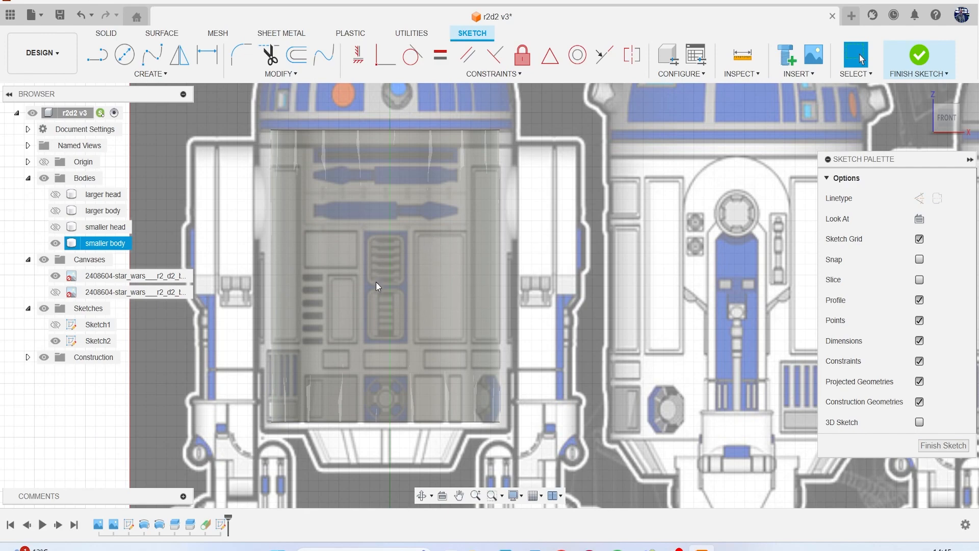
pyautogui.scroll(3, 388, 267)
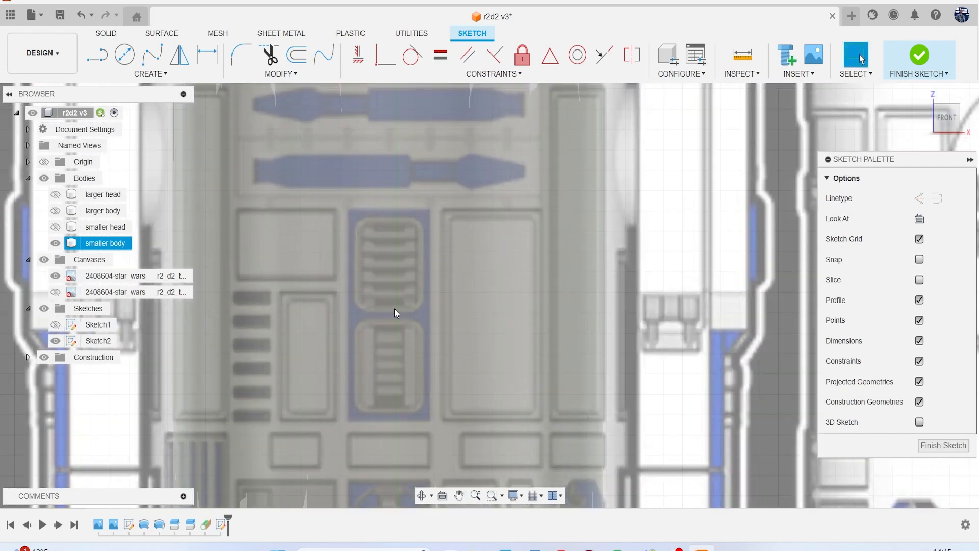
# - Project the smaller body's cylindrical face into the sketch, filtering the selection to specified entities
pyautogui.scroll(-2, 394, 309)
pyautogui.scroll(-3, 394, 308)
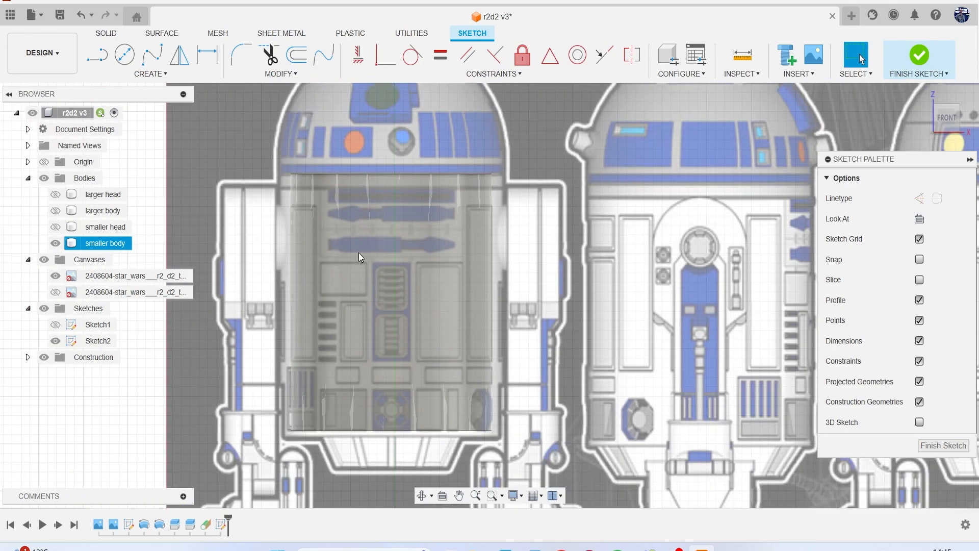
pyautogui.scroll(5, 357, 254)
pyautogui.scroll(-4, 408, 258)
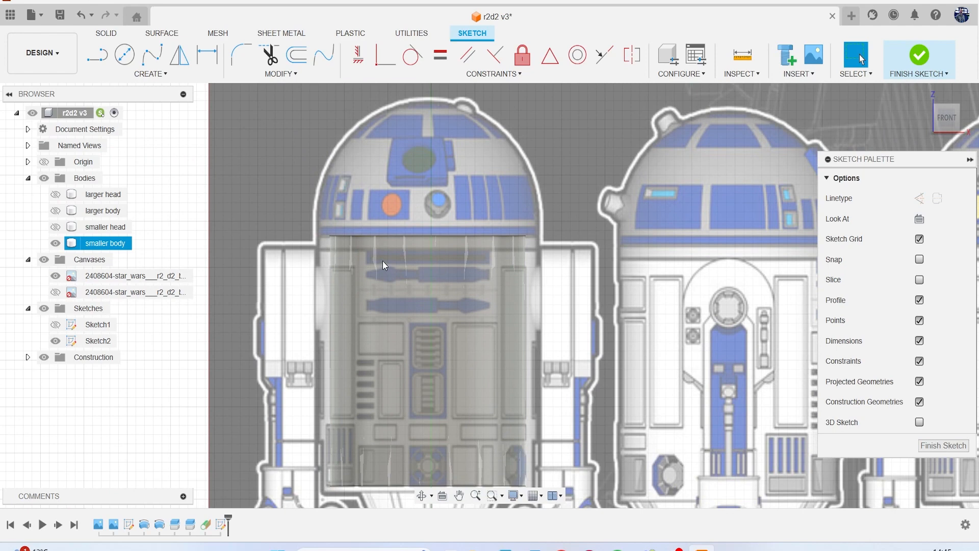
pyautogui.press('p')
pyautogui.click(745, 199)
pyautogui.click(442, 319)
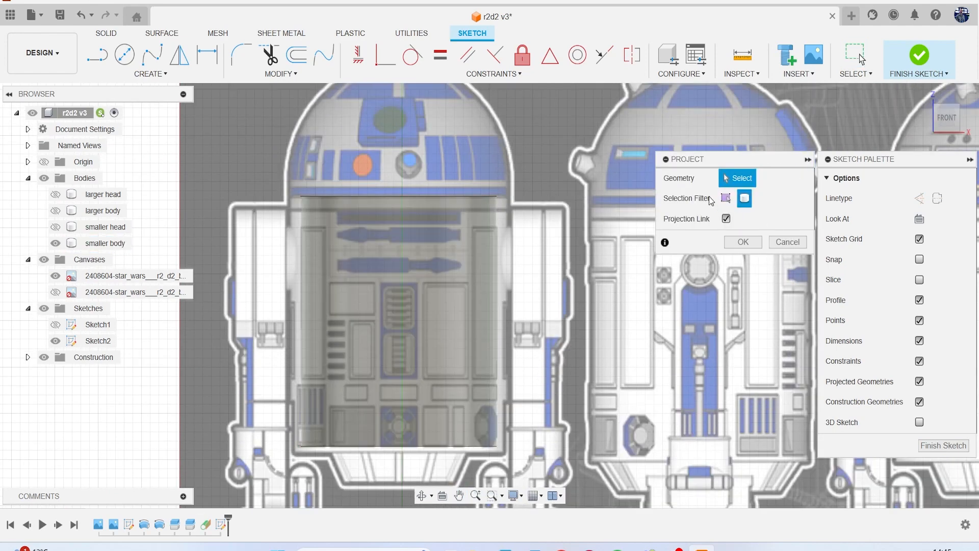
pyautogui.click(725, 198)
pyautogui.click(397, 278)
pyautogui.click(743, 242)
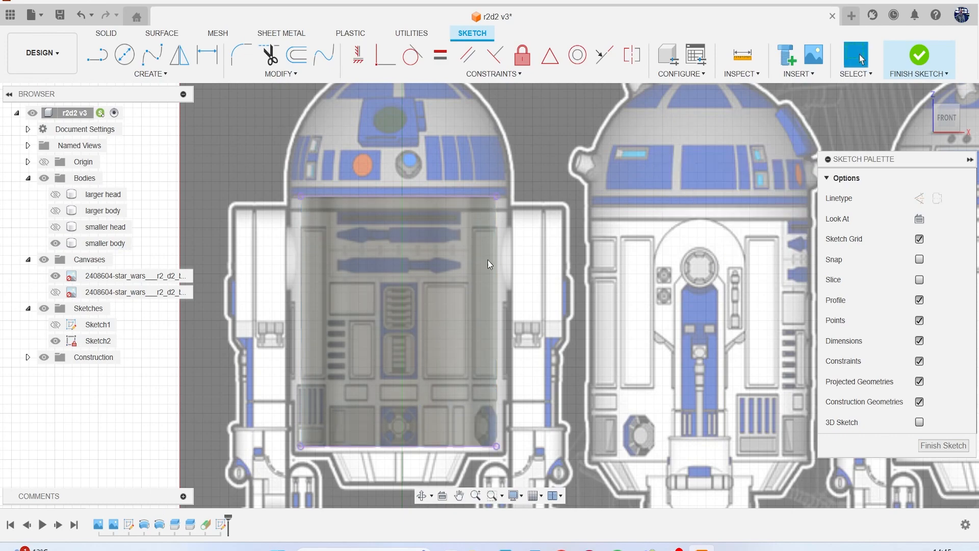
# - Trace the lower outline of the upper blue arm with connected lines, from its pointed left end to the end of the narrow neck
pyautogui.scroll(3, 403, 243)
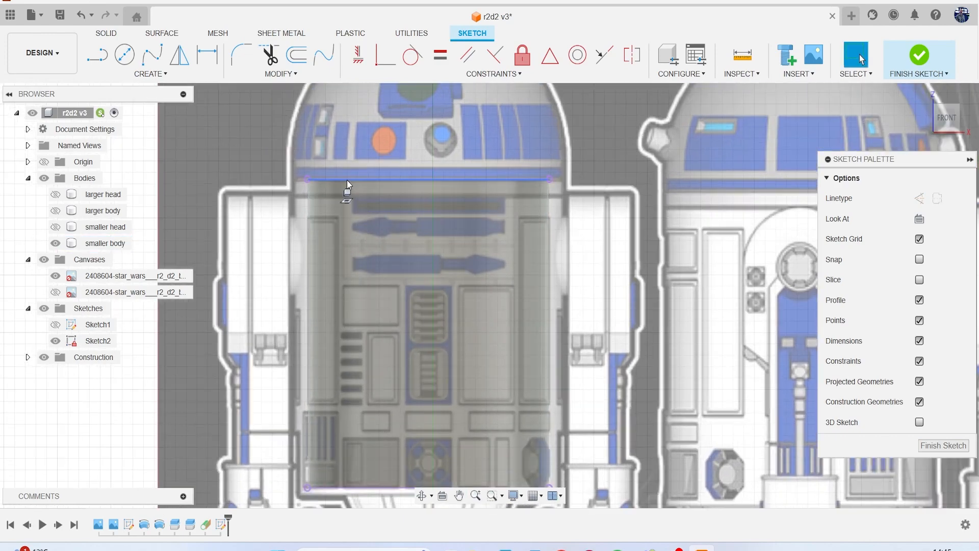
pyautogui.press('l')
pyautogui.scroll(3, 417, 228)
pyautogui.moveTo(446, 228); pyautogui.dragTo(471, 230, button='middle')
pyautogui.scroll(3, 389, 228)
pyautogui.scroll(-1, 470, 230)
pyautogui.scroll(1, 256, 231)
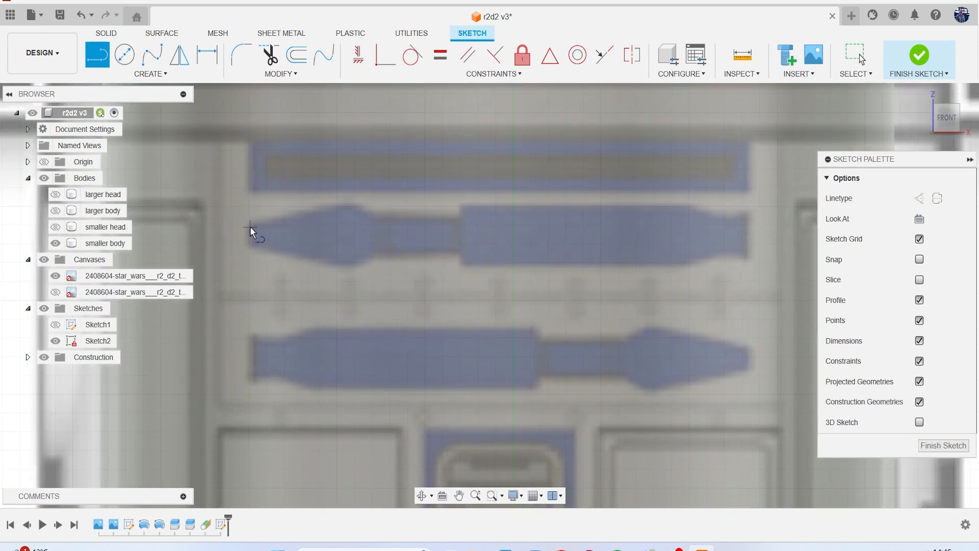
pyautogui.click(250, 225)
pyautogui.click(250, 246)
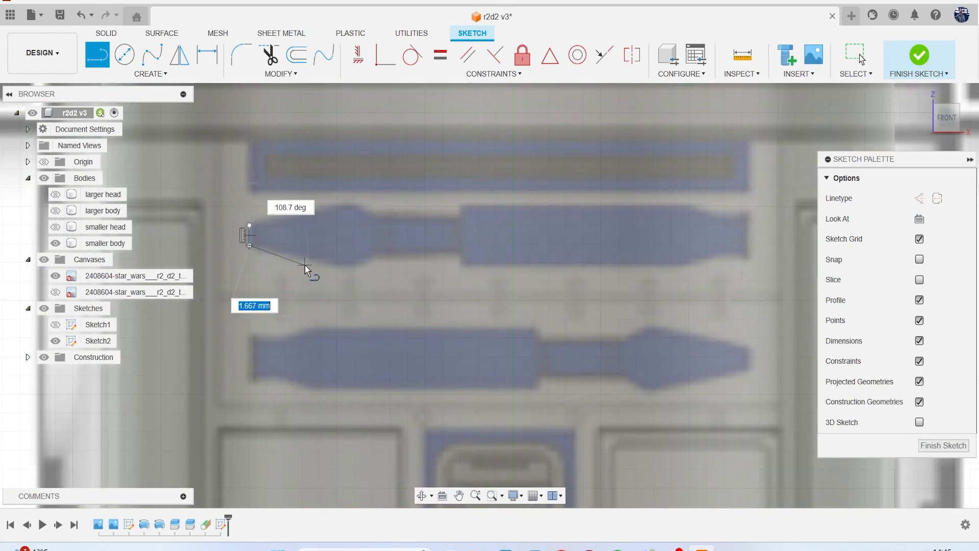
pyautogui.click(331, 261)
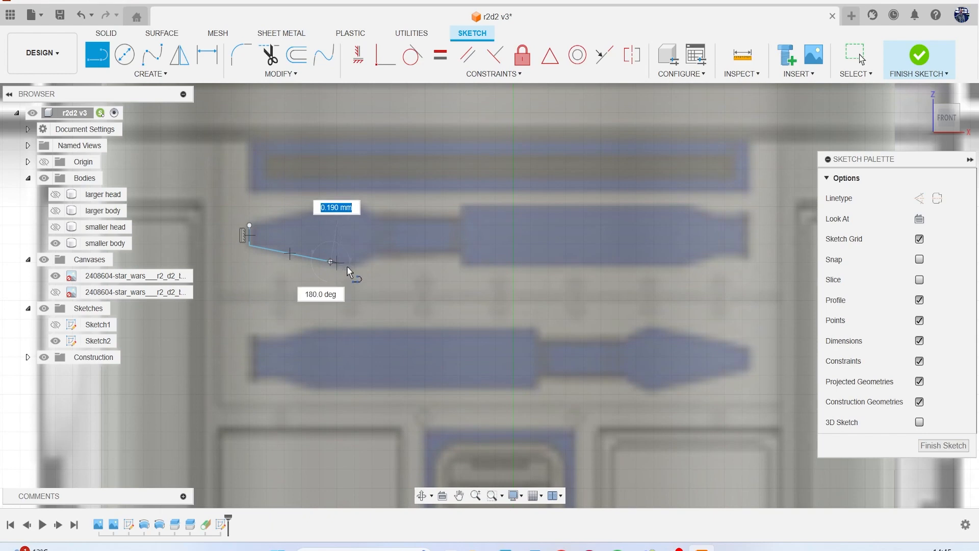
pyautogui.scroll(2, 347, 266)
pyautogui.click(358, 259)
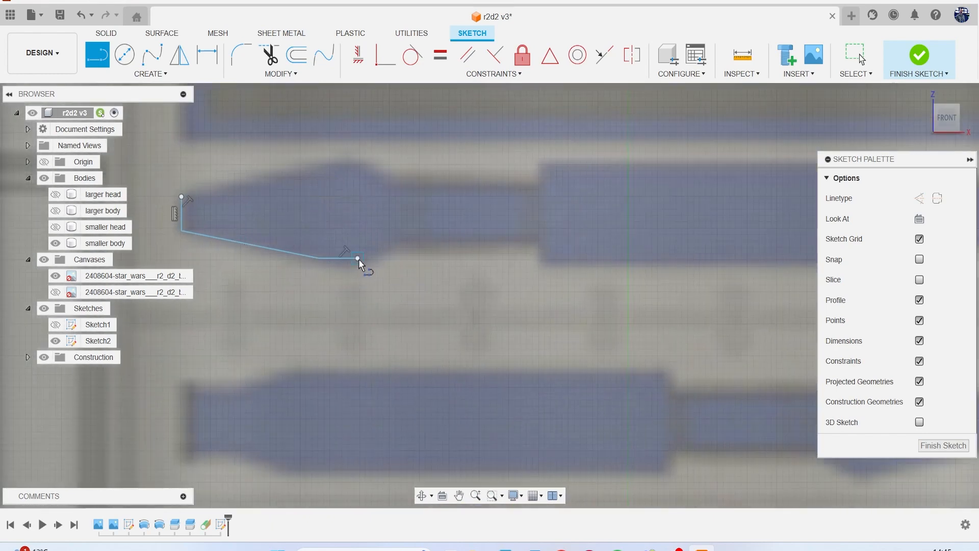
pyautogui.click(383, 244)
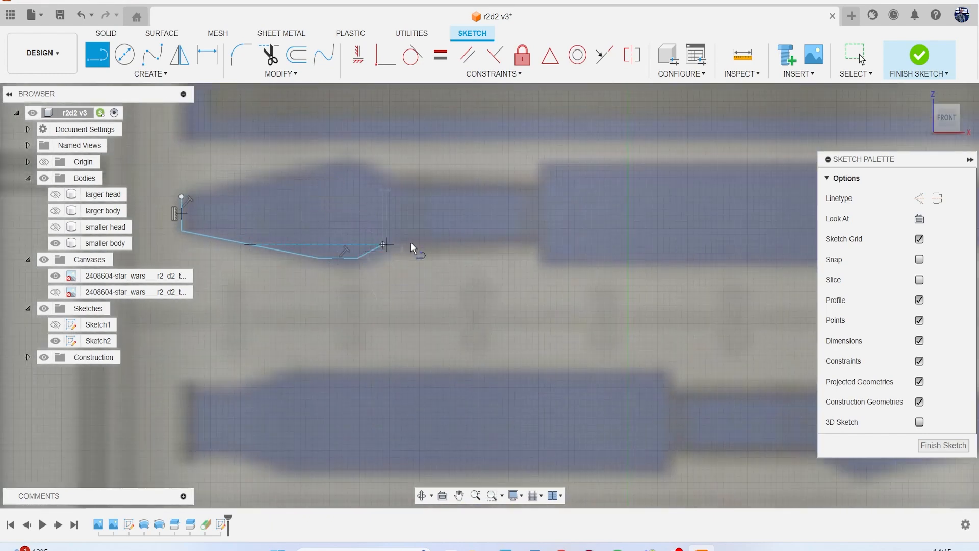
pyautogui.click(535, 245)
# - Continue the line chain along the upper arm's wide right section, round its tapered corner and up its right end edge
pyautogui.scroll(-2, 544, 269)
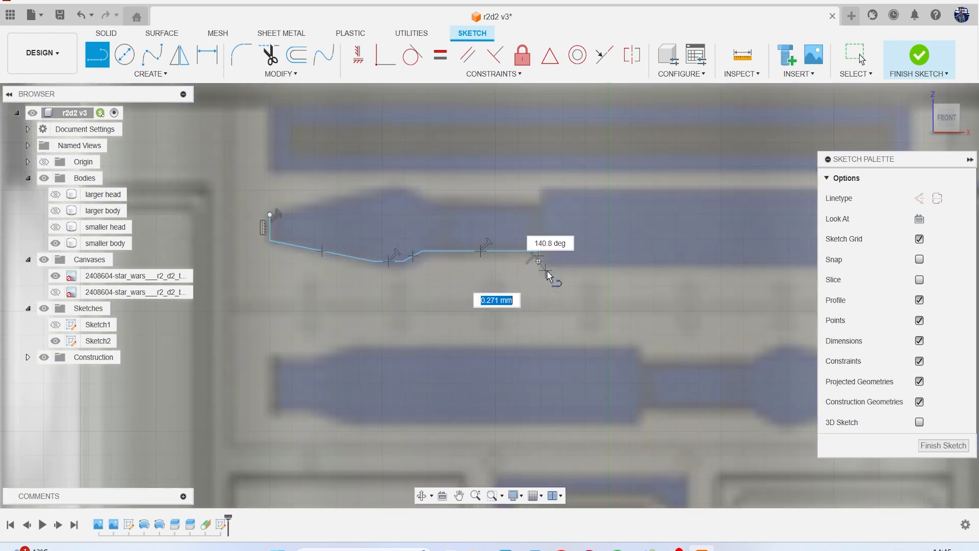
pyautogui.moveTo(546, 271); pyautogui.dragTo(236, 245, button='middle')
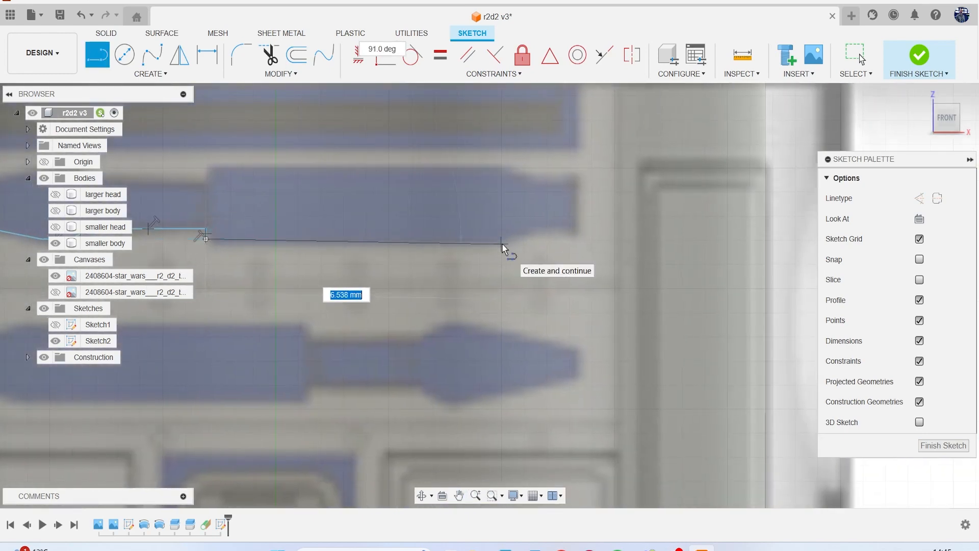
pyautogui.scroll(1, 502, 243)
pyautogui.click(498, 238)
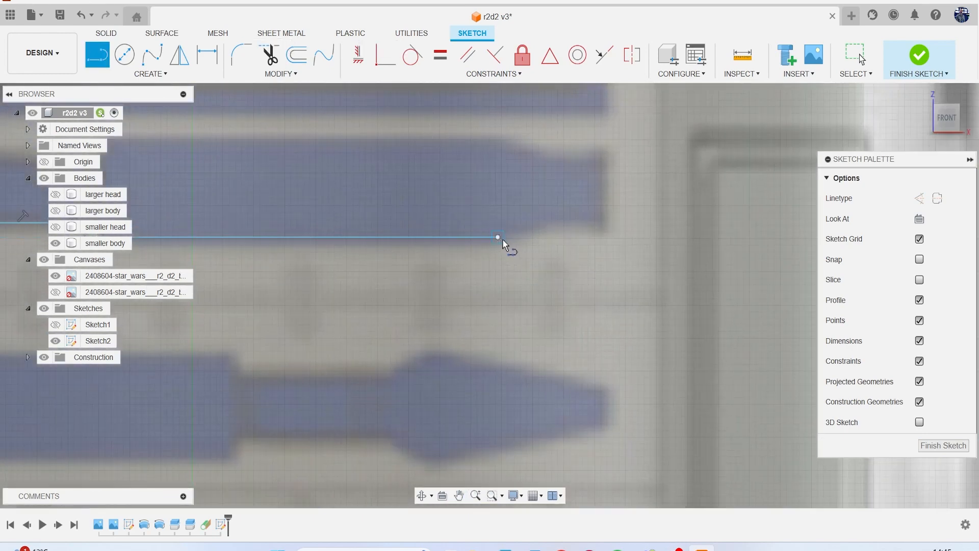
pyautogui.click(536, 222)
pyautogui.click(600, 221)
pyautogui.click(600, 154)
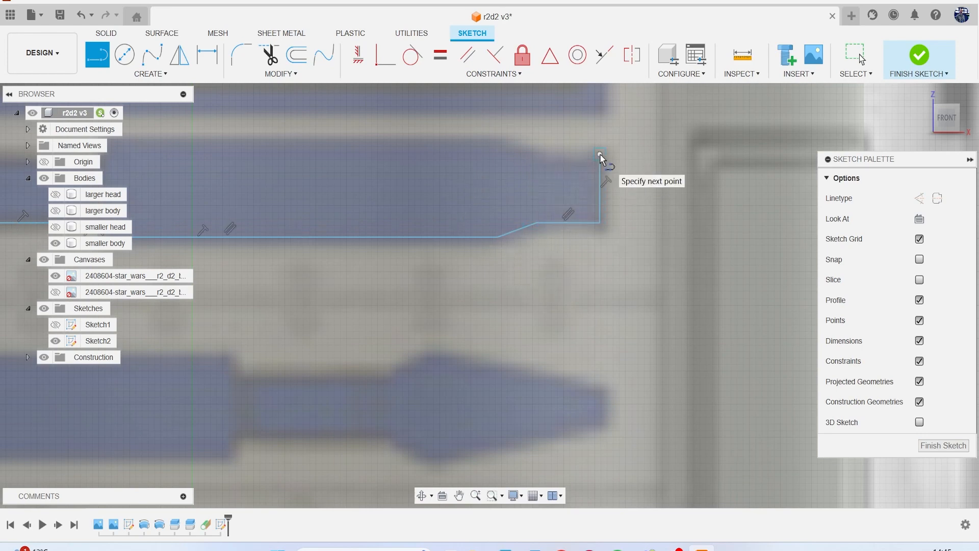
# - Draw a short horizontal helper line inward from the midpoint of the upper arm's right end edge
pyautogui.scroll(-3, 569, 194)
pyautogui.scroll(2, 521, 221)
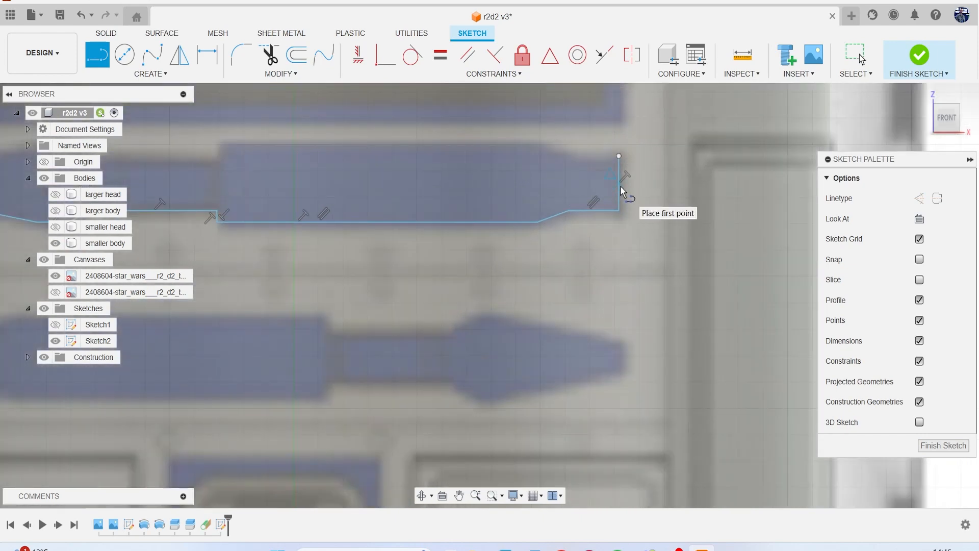
pyautogui.click(619, 184)
pyautogui.click(582, 183)
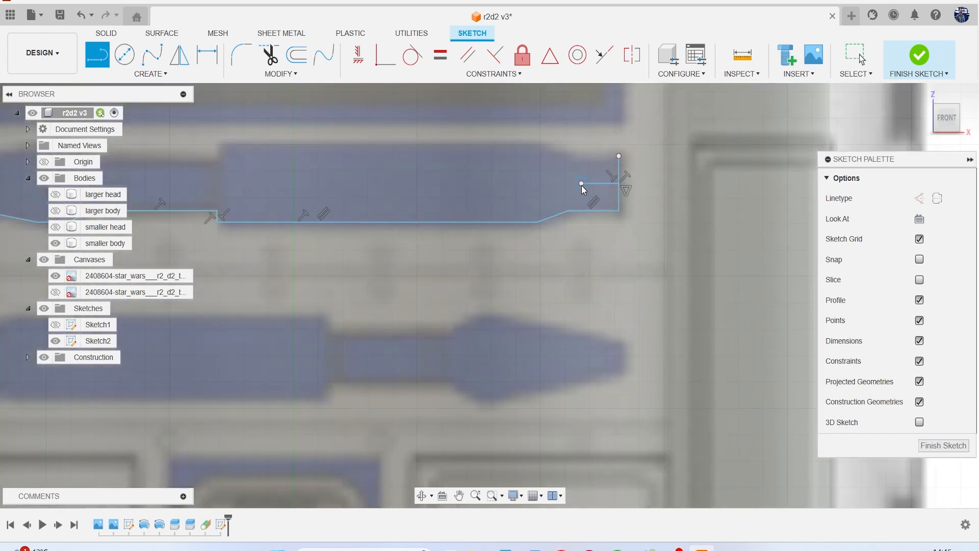
pyautogui.press('Escape')
# - Mirror the upper arm's traced lower outline across the short horizontal helper line
pyautogui.click(154, 76)
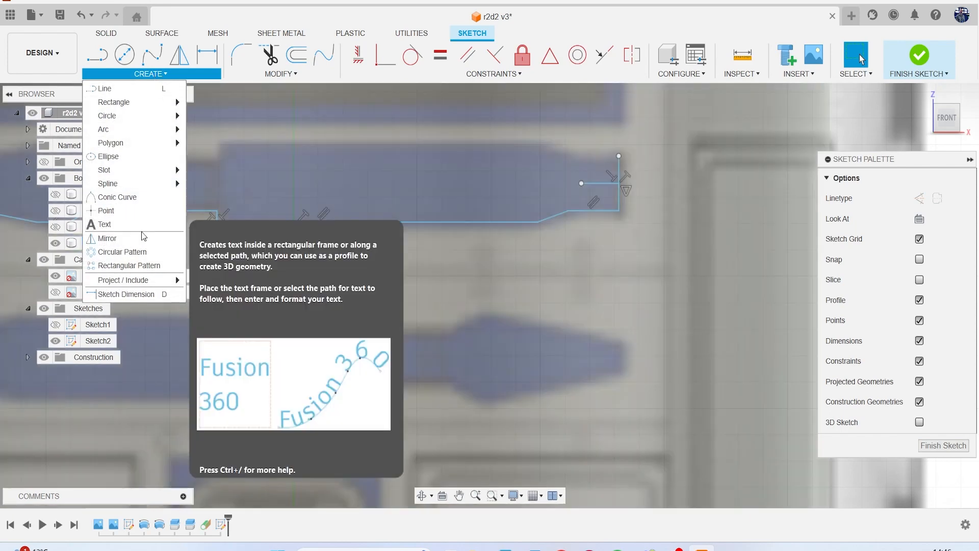
pyautogui.click(110, 238)
pyautogui.click(346, 223)
pyautogui.doubleClick(347, 223)
pyautogui.moveTo(326, 239); pyautogui.dragTo(505, 274, button='middle')
pyautogui.moveTo(388, 287); pyautogui.dragTo(481, 283, button='middle')
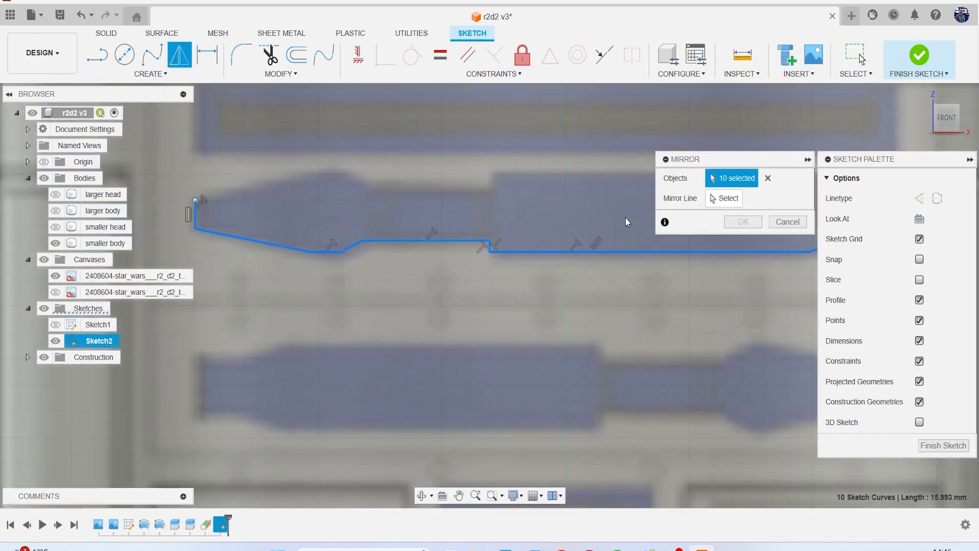
pyautogui.click(727, 202)
pyautogui.scroll(-2, 591, 212)
pyautogui.moveTo(574, 216); pyautogui.dragTo(273, 197, button='middle')
pyautogui.click(489, 190)
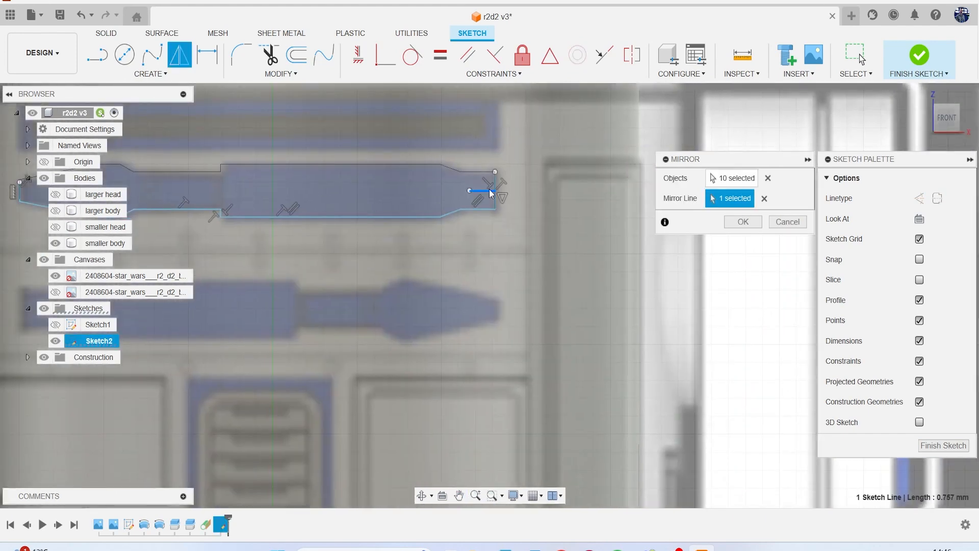
pyautogui.moveTo(464, 242); pyautogui.dragTo(550, 246, button='middle')
pyautogui.click(752, 221)
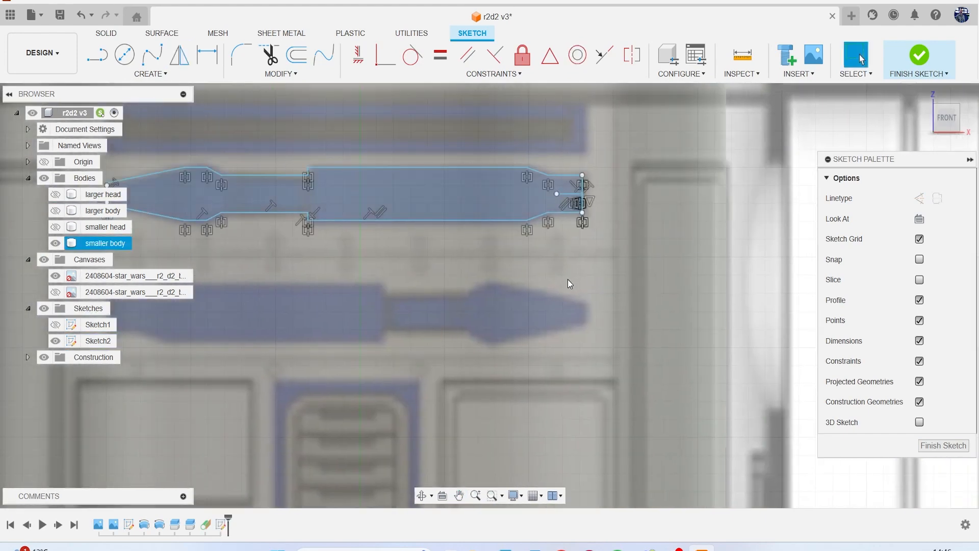
# - Trim away the short helper line inside the upper arm outline
pyautogui.press('t')
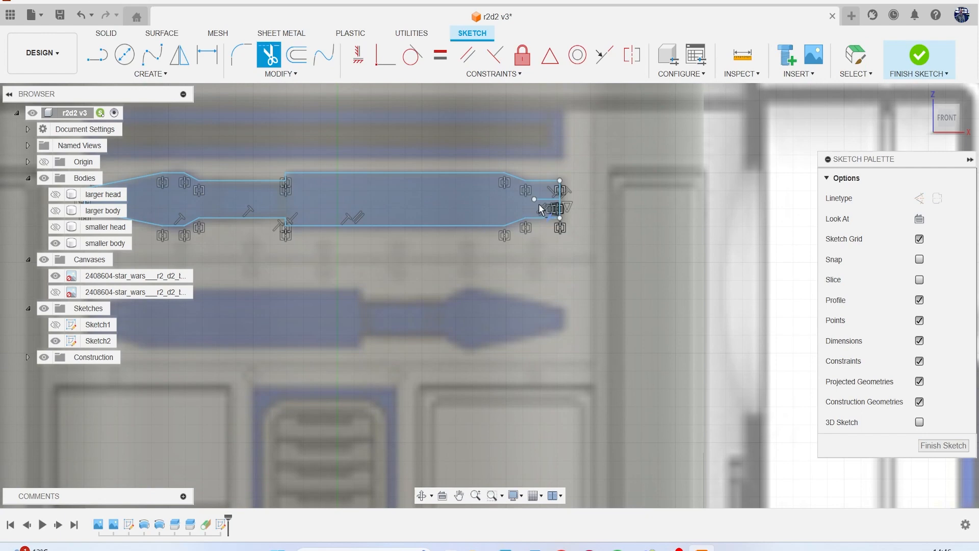
pyautogui.click(544, 199)
pyautogui.scroll(-1, 488, 246)
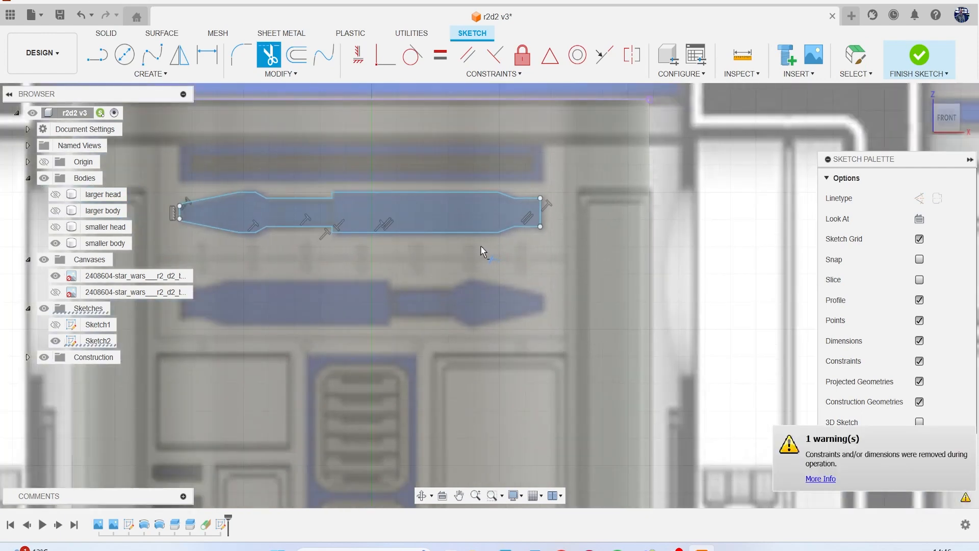
pyautogui.press('Escape')
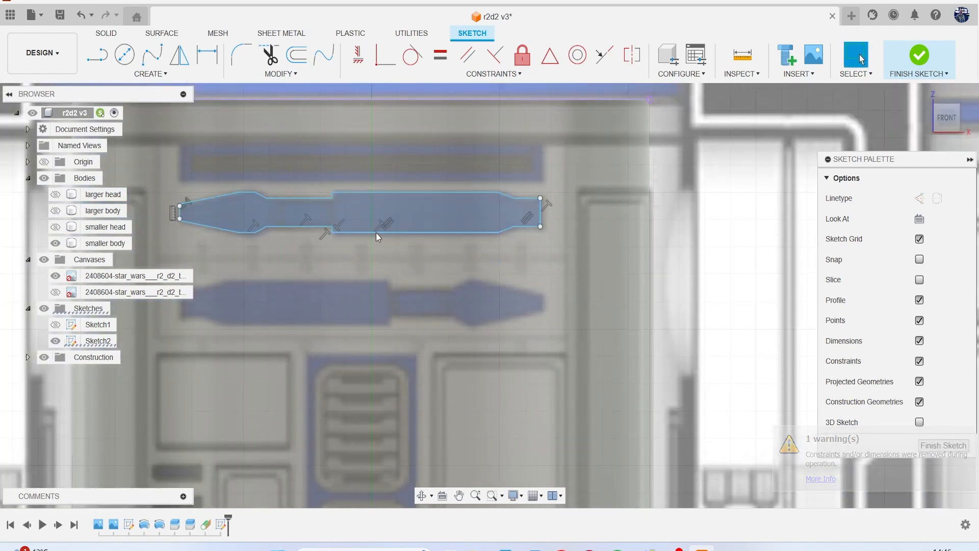
# - Copy the complete upper arm outline and move the copy 3.105 mm down onto the lower blue arm
pyautogui.doubleClick(377, 234)
pyautogui.keyDown('shift'); pyautogui.doubleClick(308, 200); pyautogui.keyUp('shift')
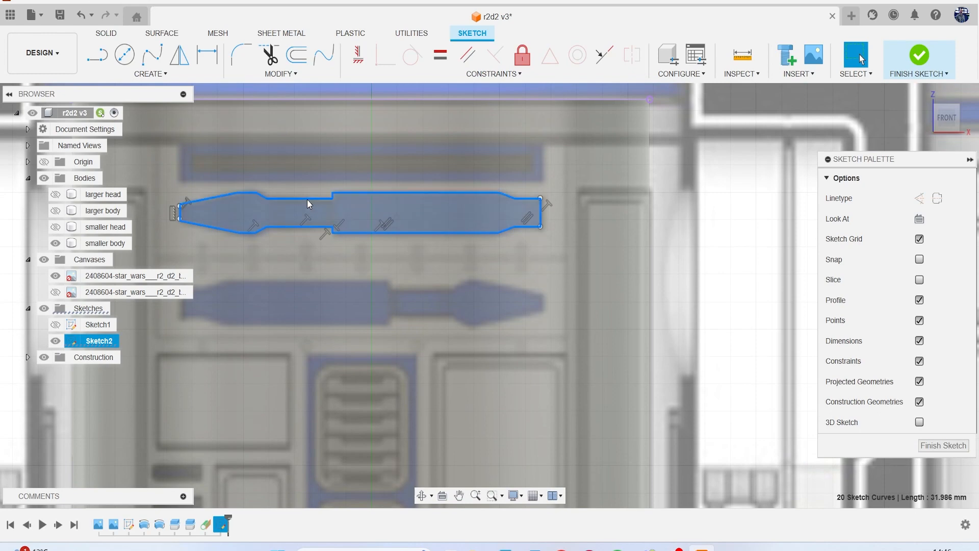
pyautogui.press('m')
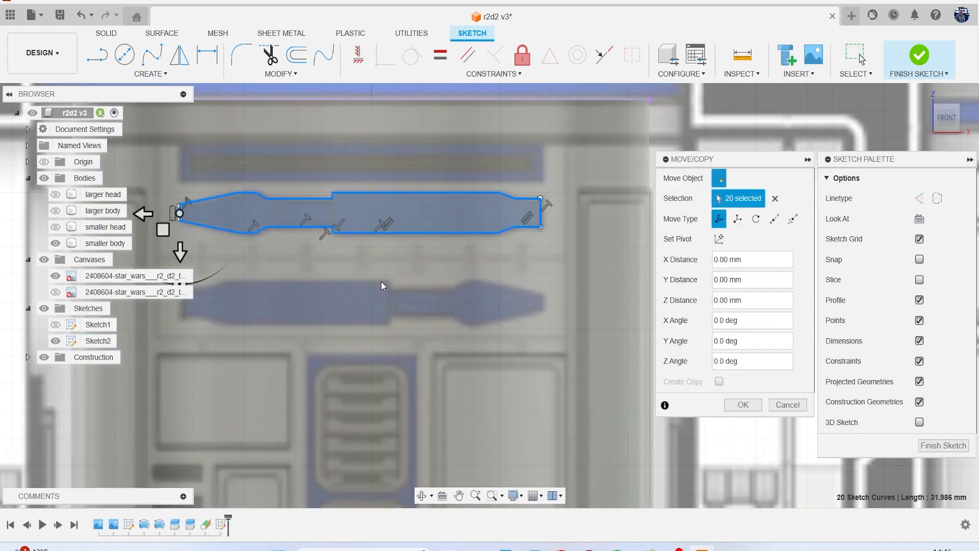
pyautogui.scroll(-2, 383, 286)
pyautogui.moveTo(274, 182); pyautogui.dragTo(275, 252)
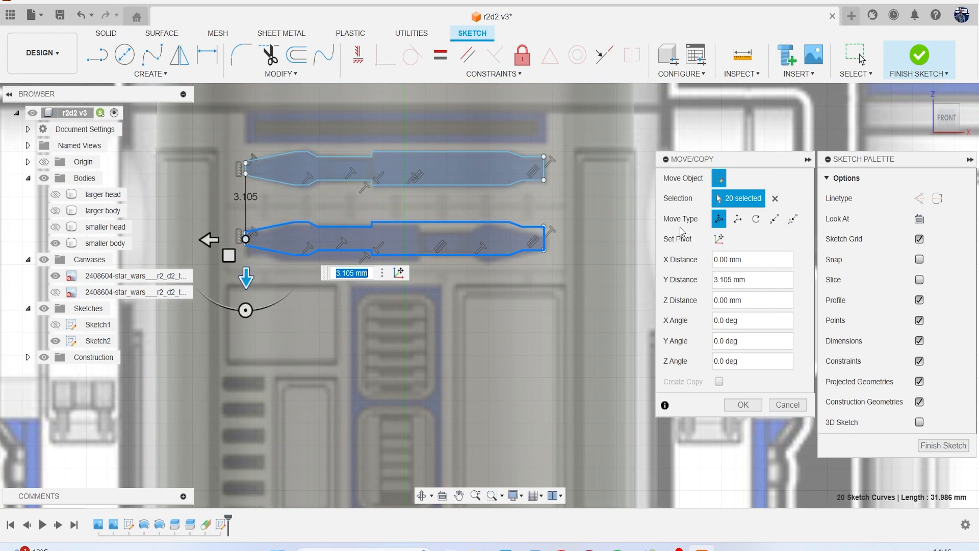
# - Place the move pivot near the middle of the copied outline and rotate the copy 180 degrees about Y
pyautogui.click(719, 239)
pyautogui.click(401, 240)
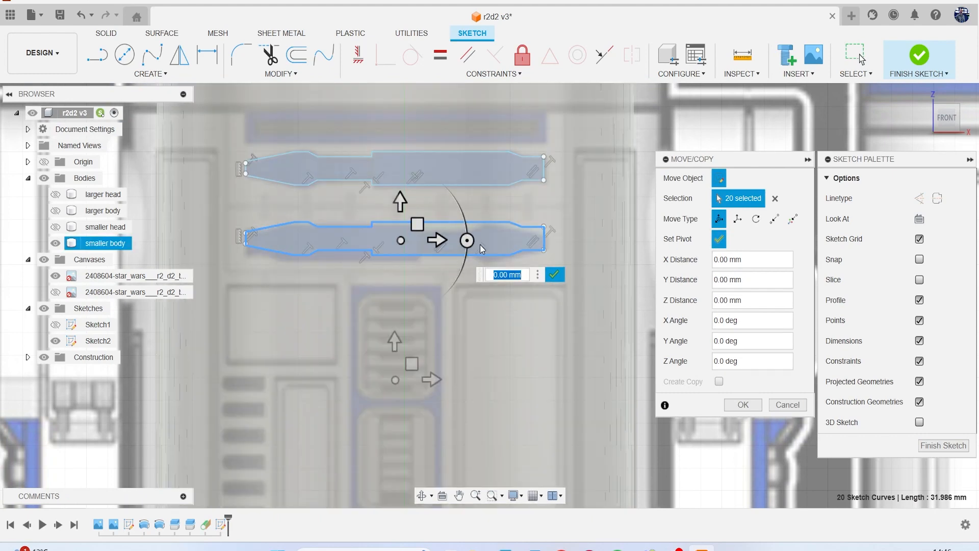
pyautogui.moveTo(466, 240)
pyautogui.mouseDown()
pyautogui.moveTo(453, 278)
pyautogui.moveTo(335, 255)
pyautogui.moveTo(291, 224)
pyautogui.mouseUp()
pyautogui.click(719, 244)
pyautogui.scroll(2, 331, 244)
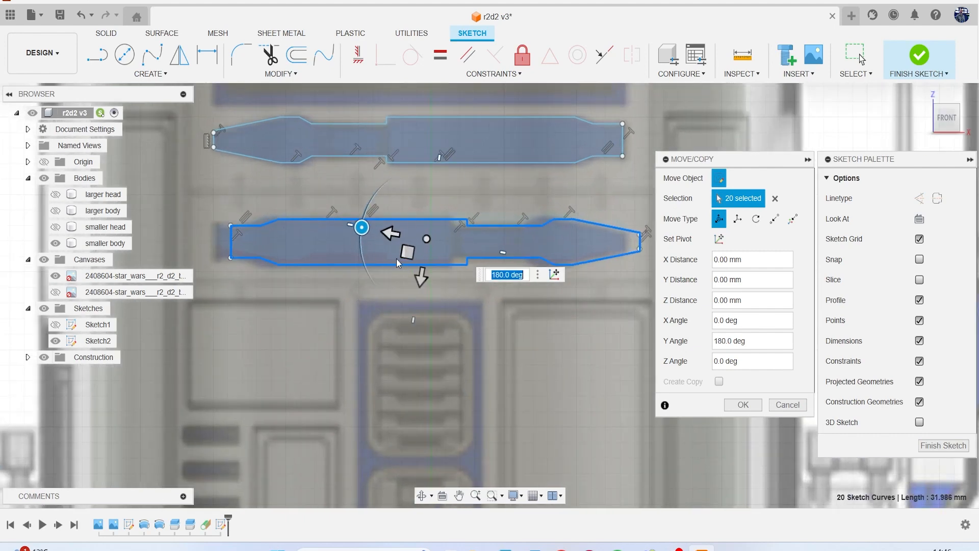
# - Realign the move pivot and shift the rotated arm outline by -0.544 mm in X to match the canvas
pyautogui.click(719, 238)
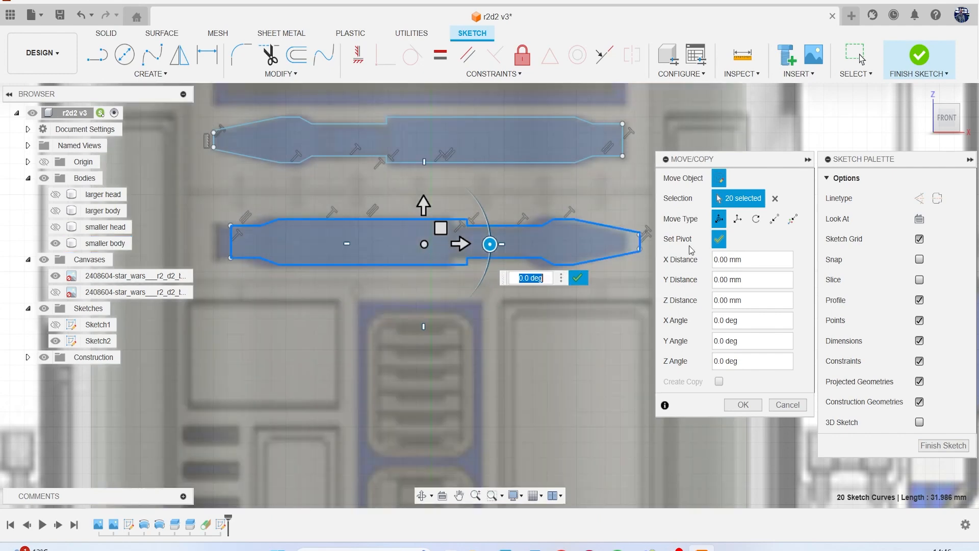
pyautogui.click(719, 243)
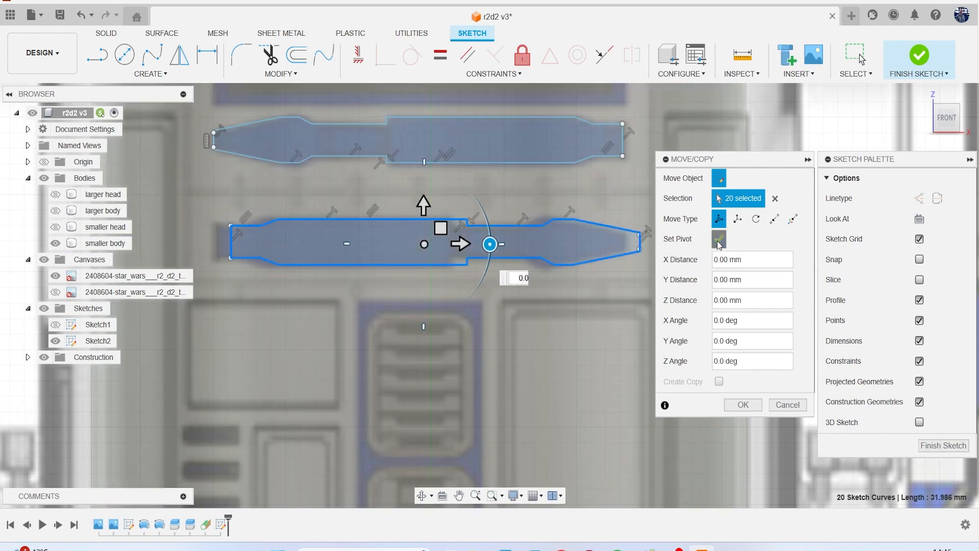
pyautogui.moveTo(464, 244); pyautogui.dragTo(448, 244)
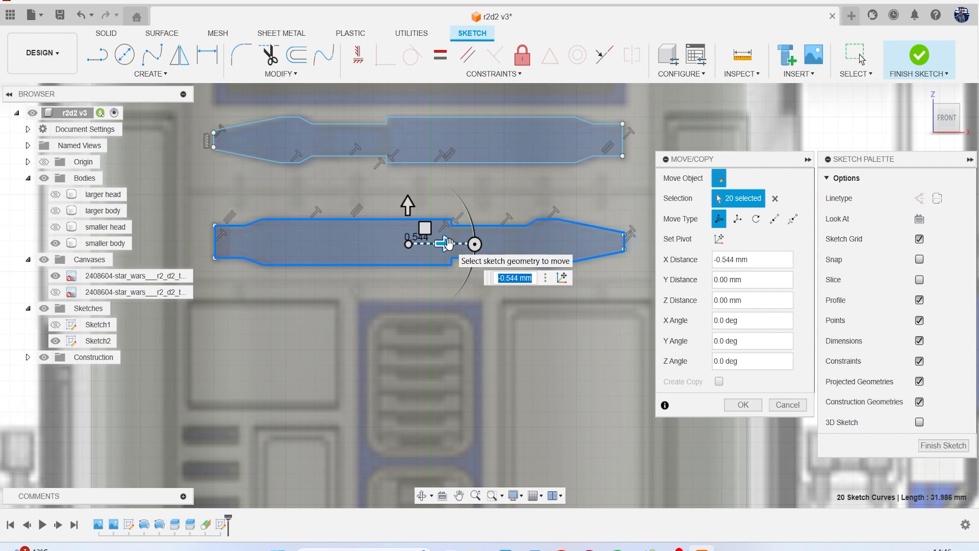
pyautogui.click(742, 404)
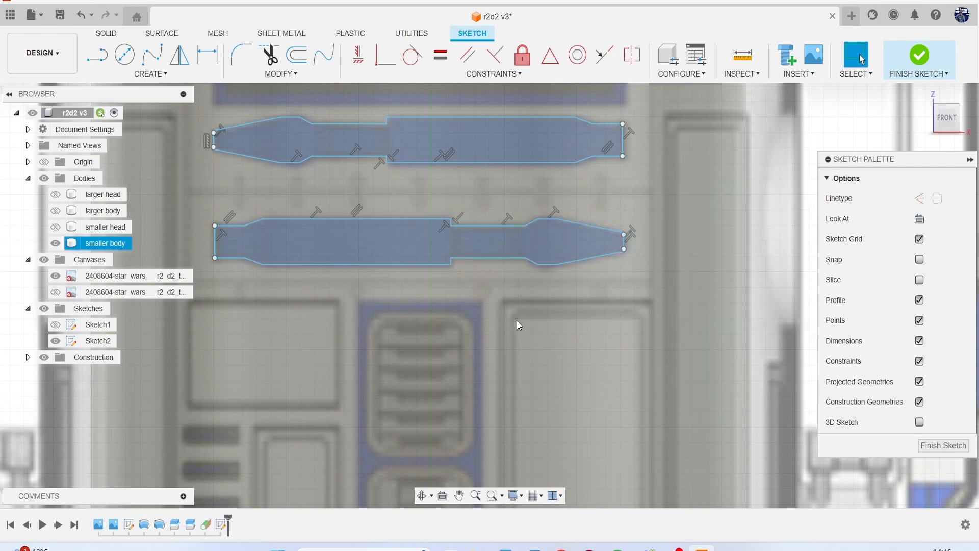
# - Hide the smaller body and all canvases to leave the two arm outlines clear
pyautogui.scroll(-3, 516, 320)
pyautogui.scroll(-2, 236, 233)
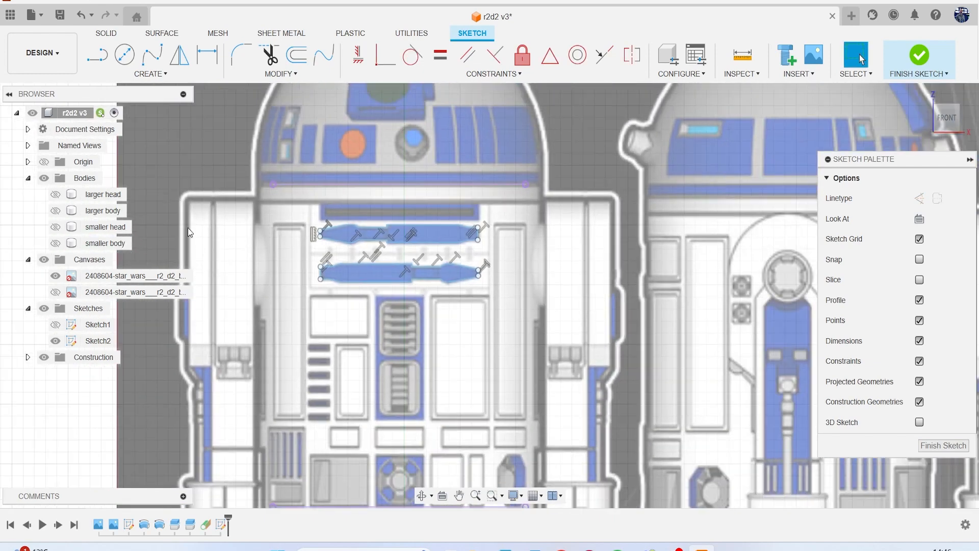
pyautogui.click(44, 259)
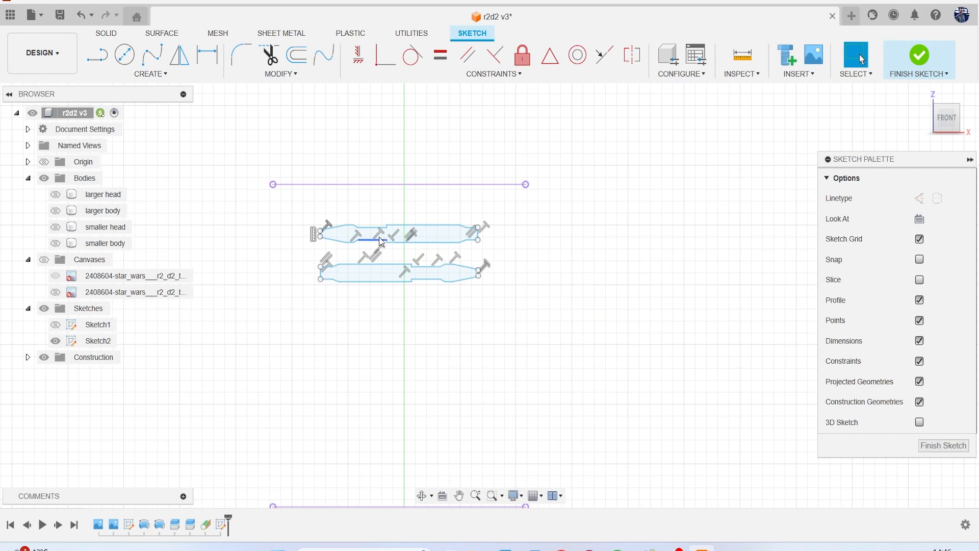
pyautogui.scroll(2, 338, 234)
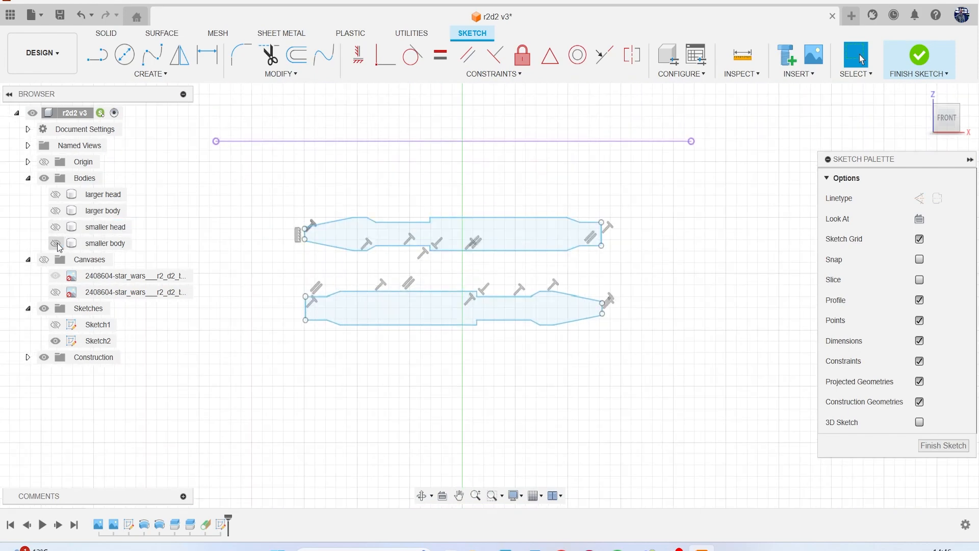
# - Show the smaller body and the first reference canvas again to reveal the front panel details
pyautogui.click(56, 243)
pyautogui.scroll(-1, 199, 260)
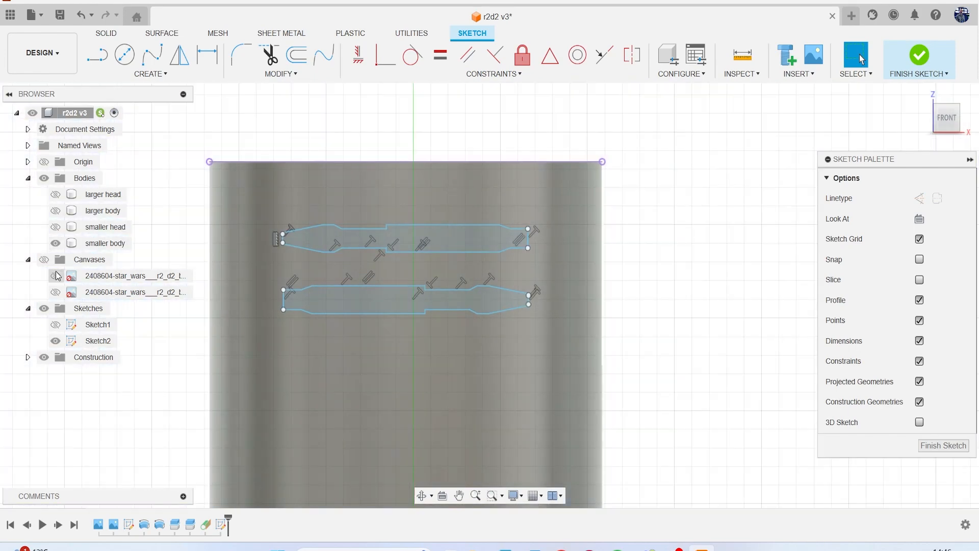
pyautogui.click(56, 276)
pyautogui.scroll(-2, 306, 317)
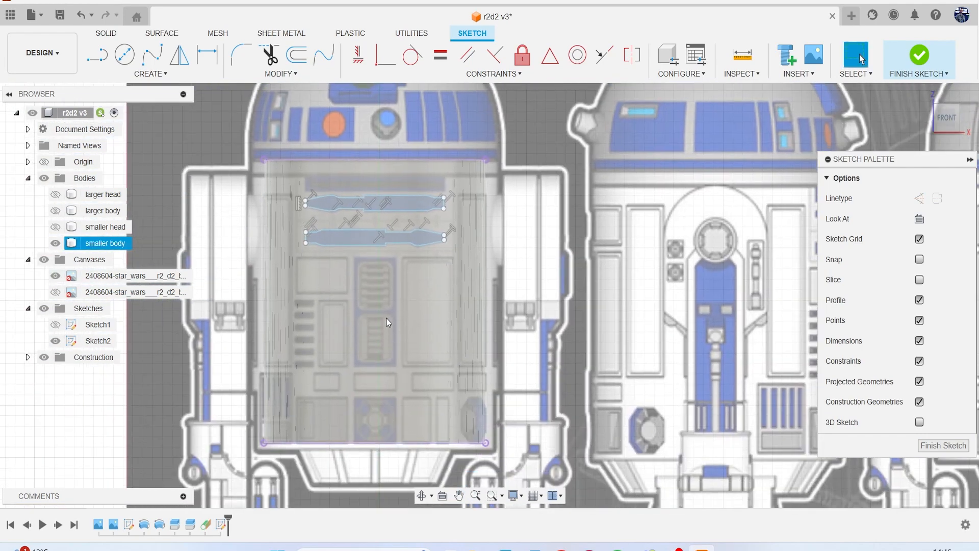
# - Trace rectangles around the blue double-vent panel and the tall panel to its right, the latter about 5.1 by 10.4 mm
pyautogui.scroll(5, 312, 276)
pyautogui.press('r')
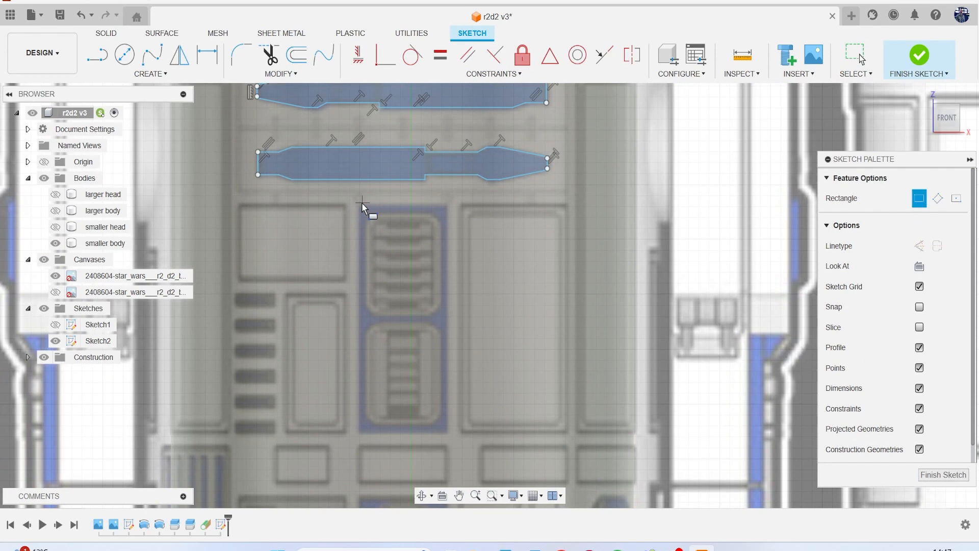
pyautogui.click(360, 203)
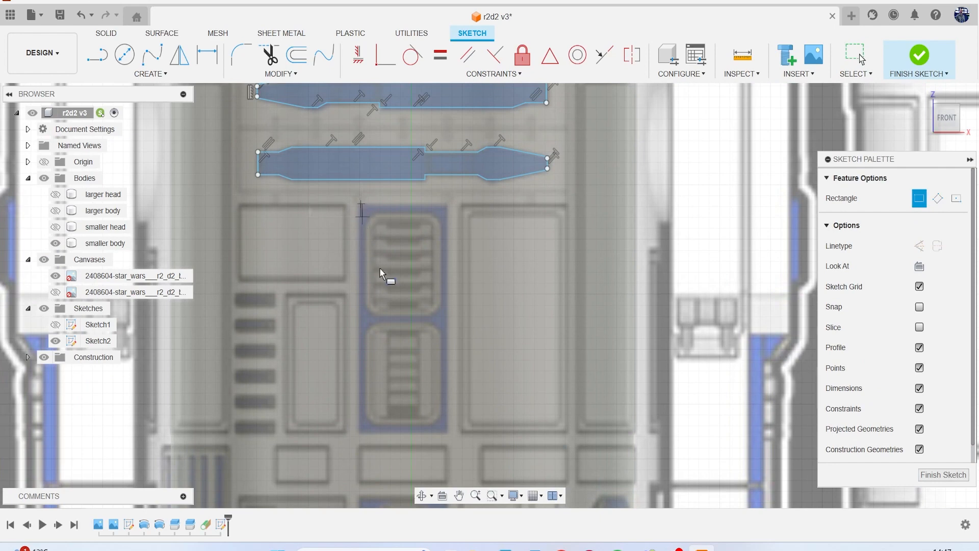
pyautogui.click(447, 433)
pyautogui.moveTo(420, 394)
pyautogui.mouseDown(button='middle')
pyautogui.moveTo(384, 372)
pyautogui.moveTo(326, 359)
pyautogui.mouseUp(button='middle')
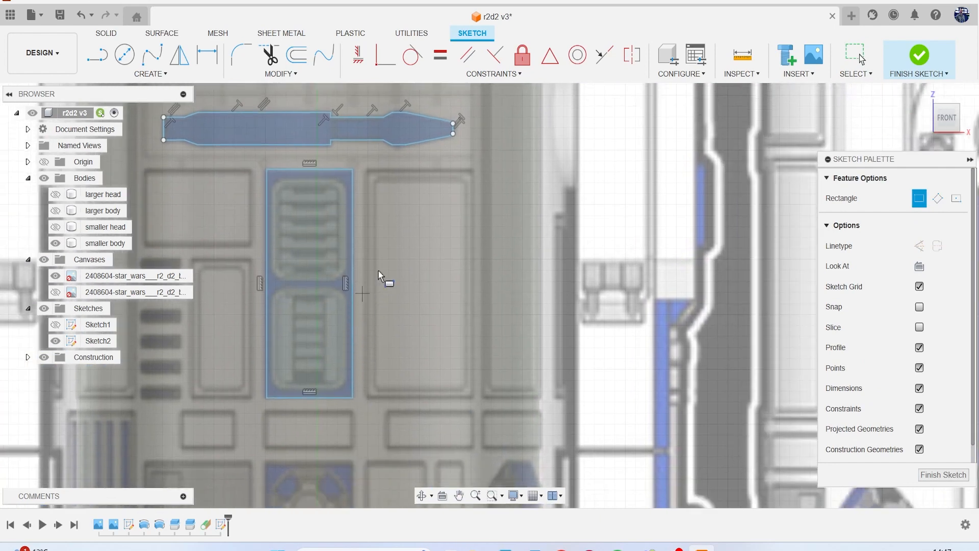
pyautogui.click(368, 168)
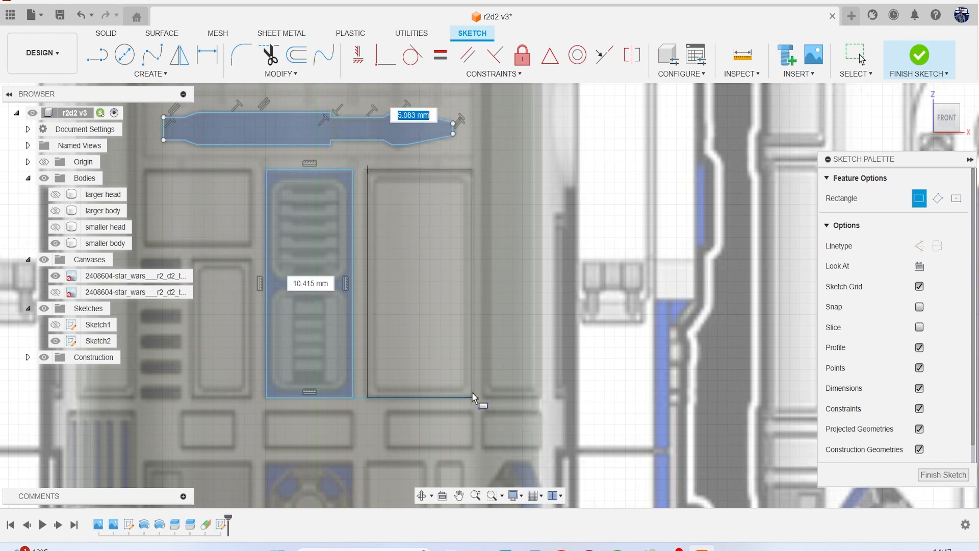
pyautogui.click(473, 396)
pyautogui.scroll(-2, 469, 392)
# - Trace rectangles around the wide short panel left of the blue vent panel and the narrow upright panel beneath it
pyautogui.scroll(2, 362, 217)
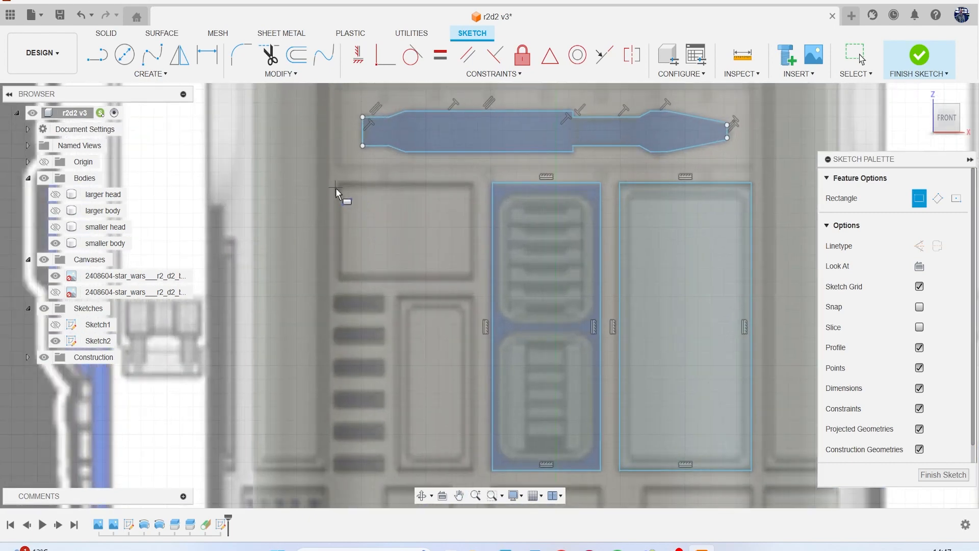
pyautogui.click(337, 183)
pyautogui.click(474, 281)
pyautogui.scroll(2, 473, 262)
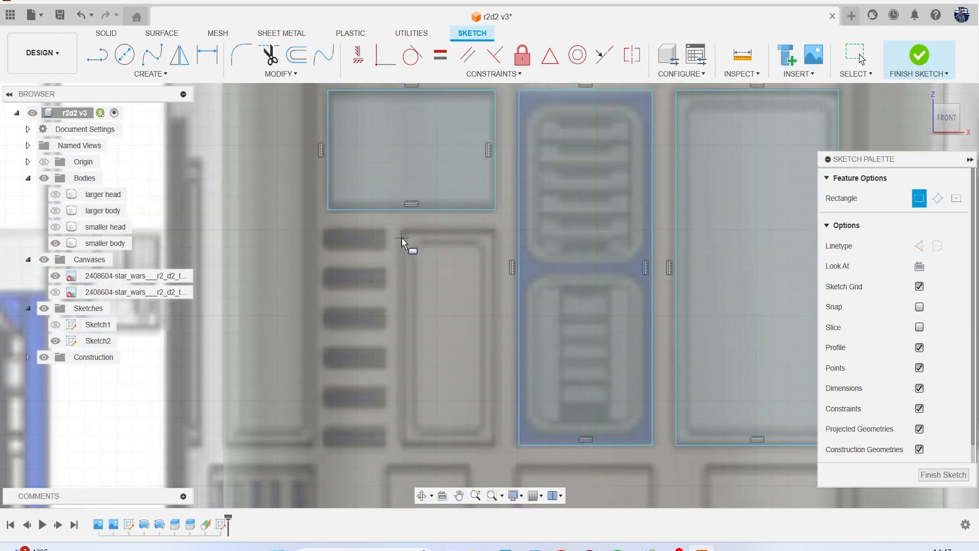
pyautogui.click(399, 228)
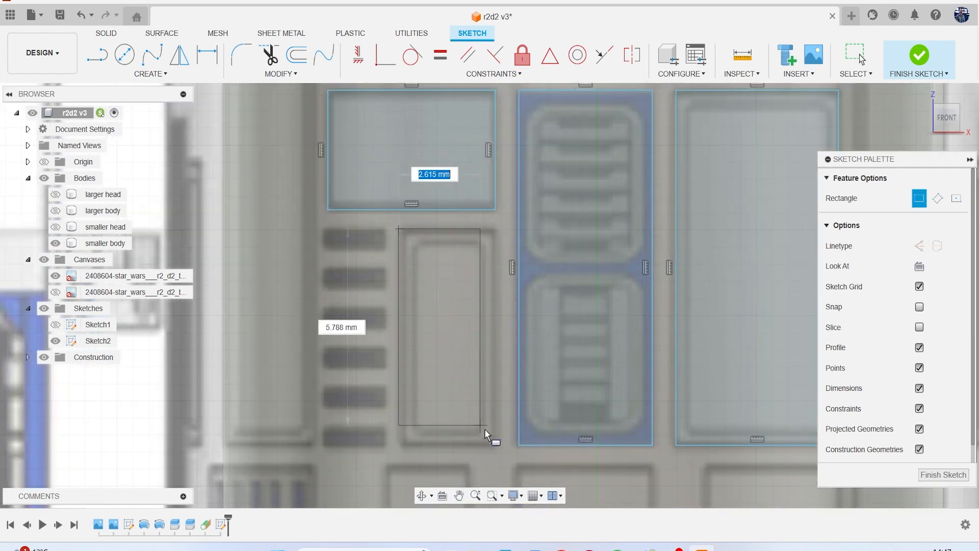
pyautogui.click(495, 443)
pyautogui.scroll(-4, 492, 435)
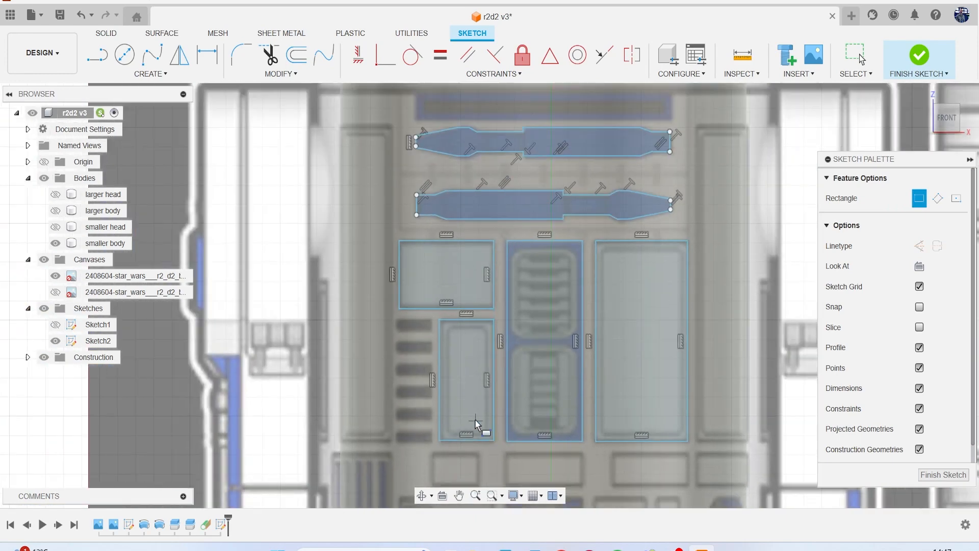
# - Trace a rectangle over the tall side panel along the body's left edge, ending level with the neighbouring panels
pyautogui.scroll(2, 390, 176)
pyautogui.click(397, 164)
pyautogui.moveTo(446, 304); pyautogui.dragTo(443, 189, button='middle')
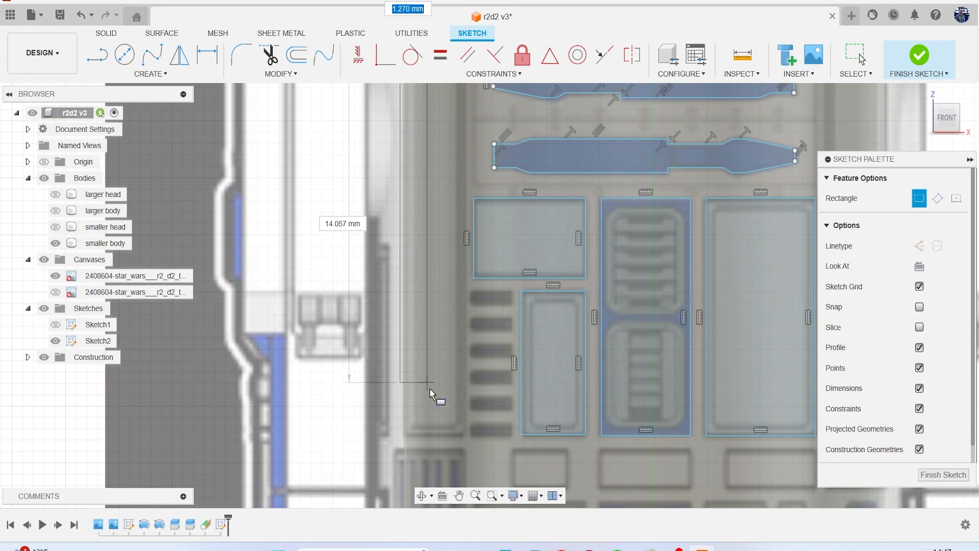
pyautogui.click(464, 434)
pyautogui.scroll(-5, 460, 396)
# - Trace a matching rectangle about 16.3 mm tall over the side panel along the body's right edge
pyautogui.scroll(4, 424, 170)
pyautogui.click(396, 171)
pyautogui.scroll(-3, 434, 306)
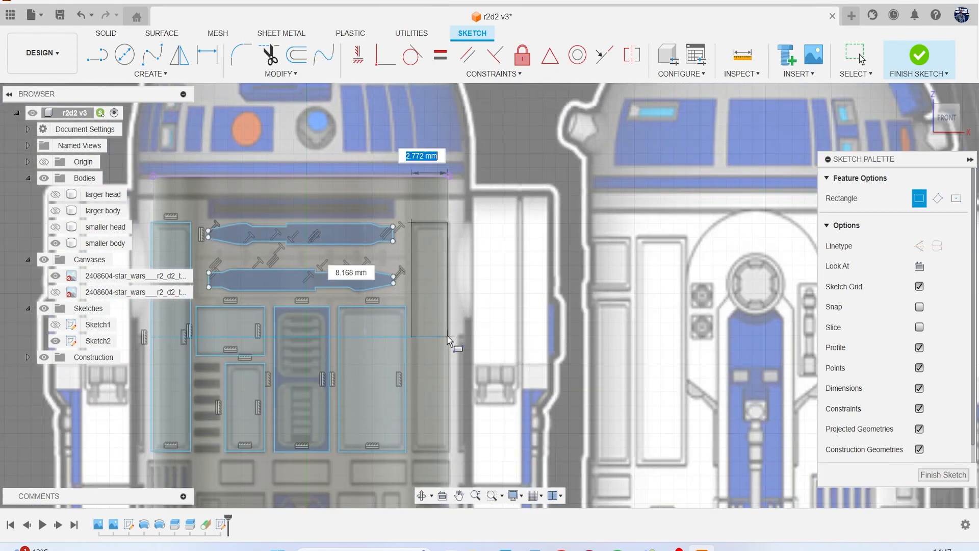
pyautogui.scroll(4, 438, 363)
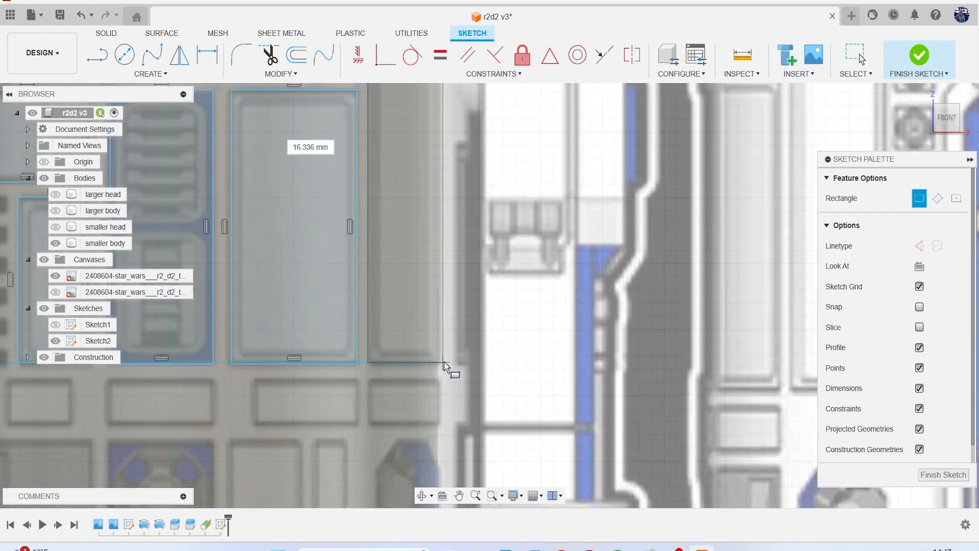
pyautogui.click(444, 365)
pyautogui.scroll(-5, 445, 365)
# - Trace rectangles around the three small panels under the narrow, blue vent and tall right panels
pyautogui.scroll(5, 347, 306)
pyautogui.scroll(5, 353, 265)
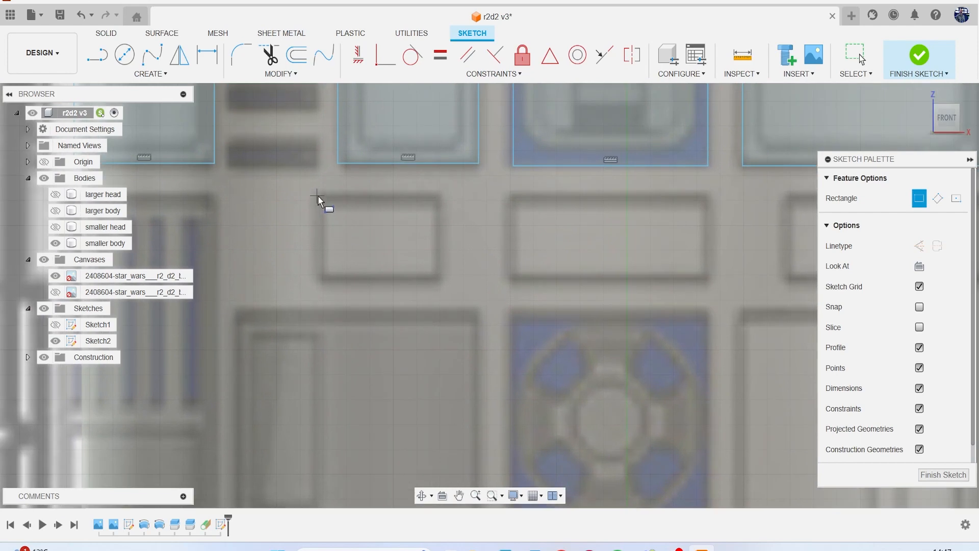
pyautogui.click(318, 194)
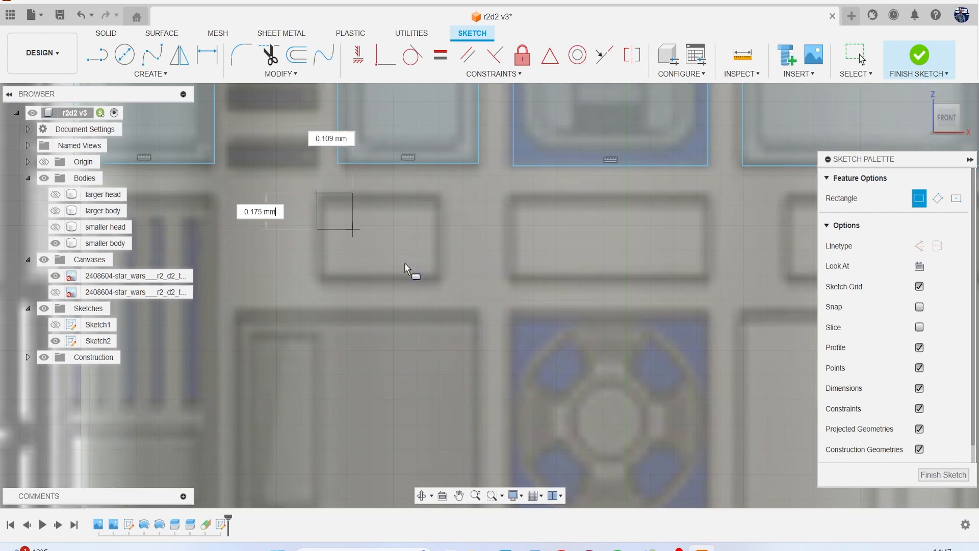
pyautogui.click(439, 278)
pyautogui.moveTo(457, 281); pyautogui.dragTo(335, 274, button='middle')
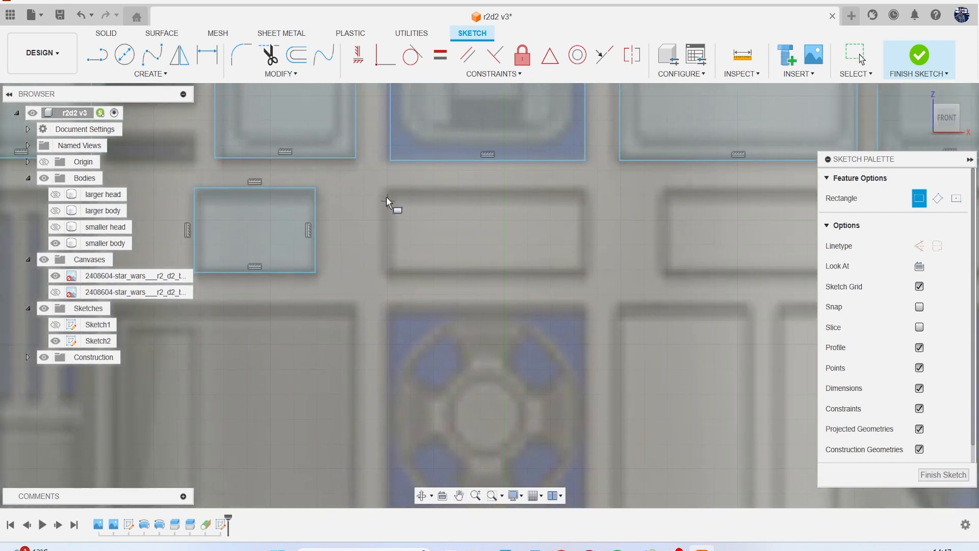
pyautogui.click(383, 188)
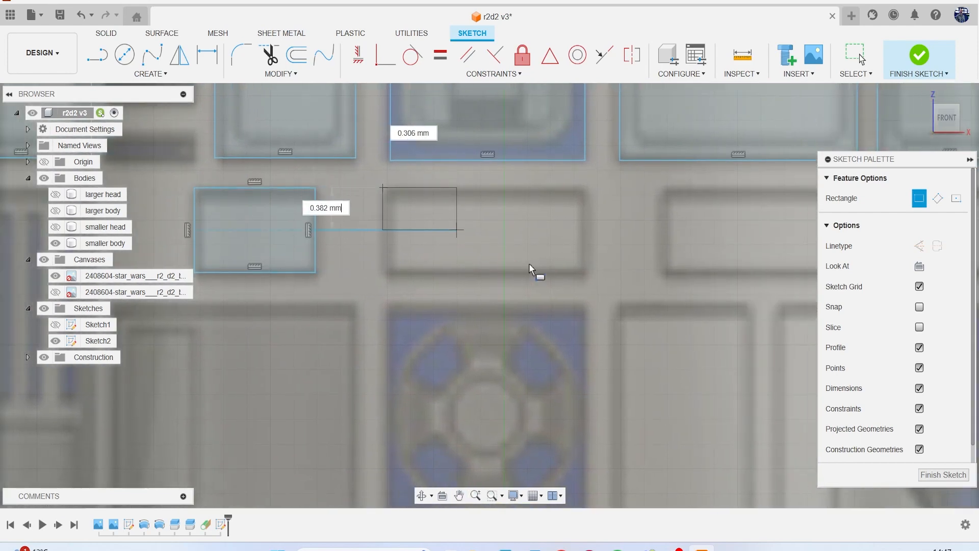
pyautogui.click(586, 274)
pyautogui.scroll(-2, 604, 289)
pyautogui.moveTo(604, 289); pyautogui.dragTo(447, 271, button='middle')
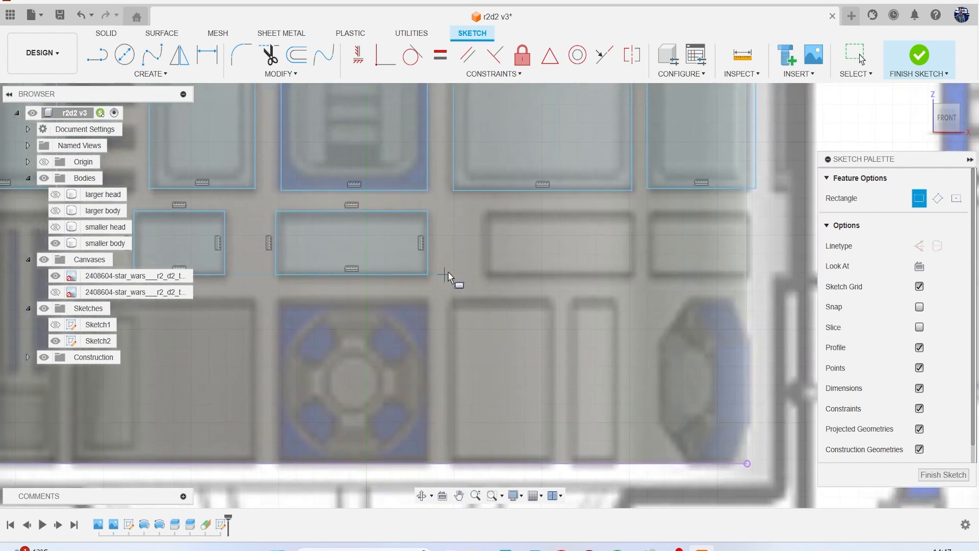
pyautogui.click(485, 211)
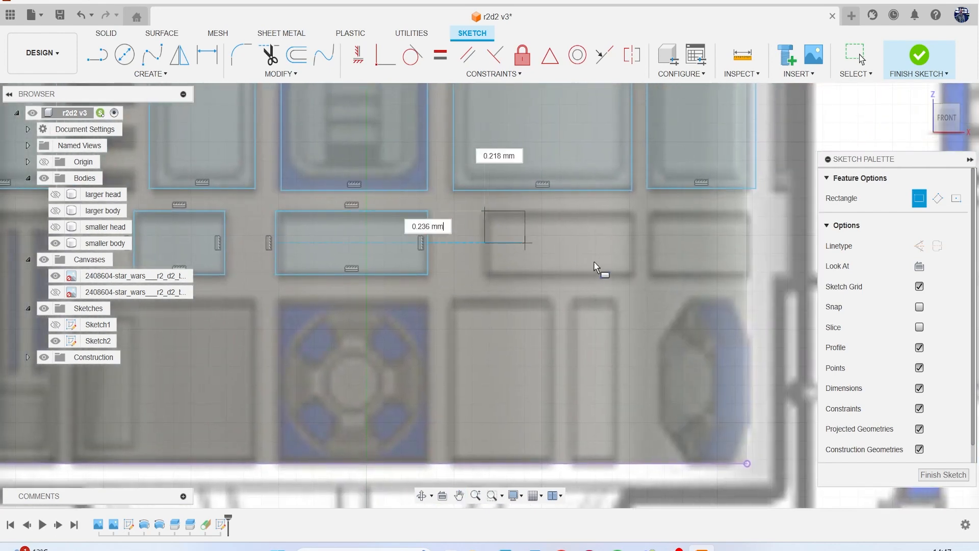
pyautogui.click(633, 274)
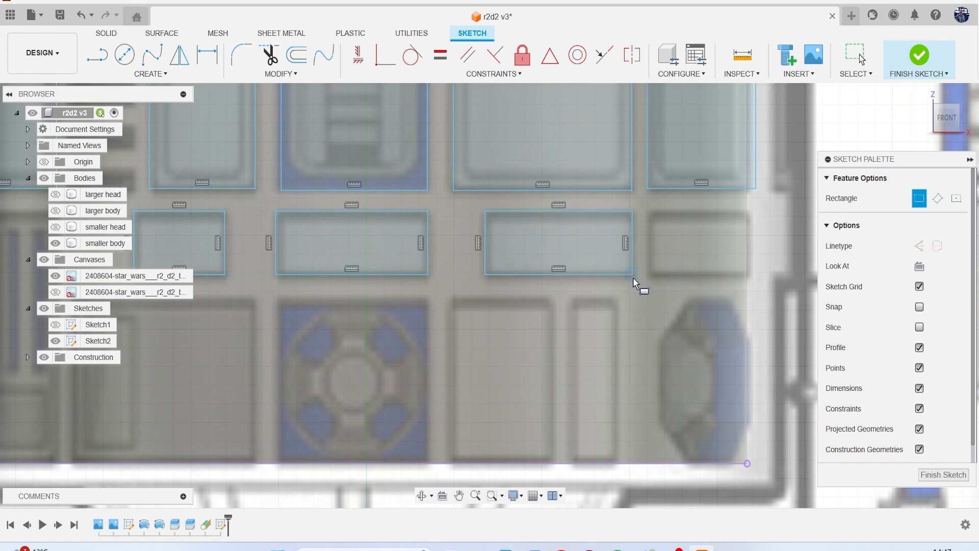
# - Trace a rectangle around the rightmost small panel in the row below the large panels
pyautogui.moveTo(648, 312); pyautogui.dragTo(396, 293, button='middle')
pyautogui.click(398, 194)
pyautogui.click(496, 261)
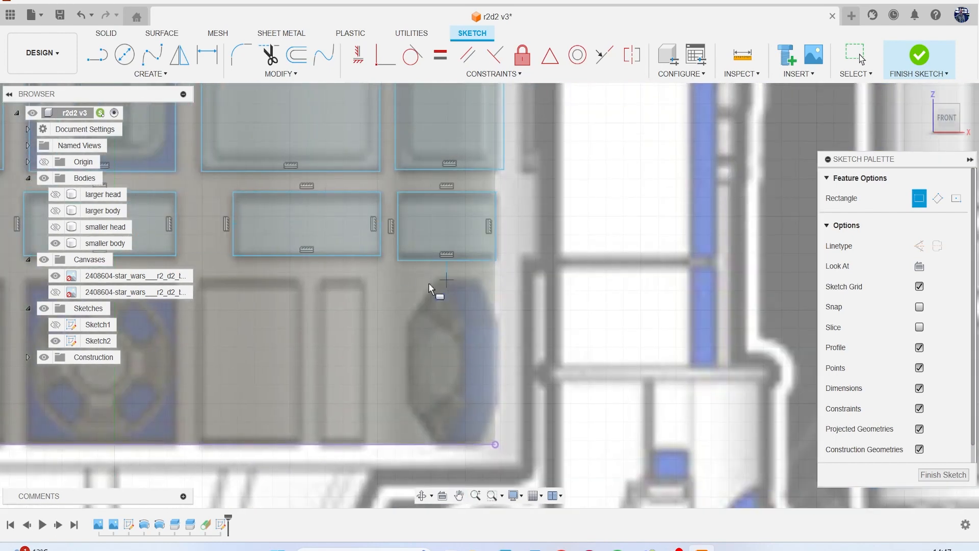
pyautogui.press('Escape')
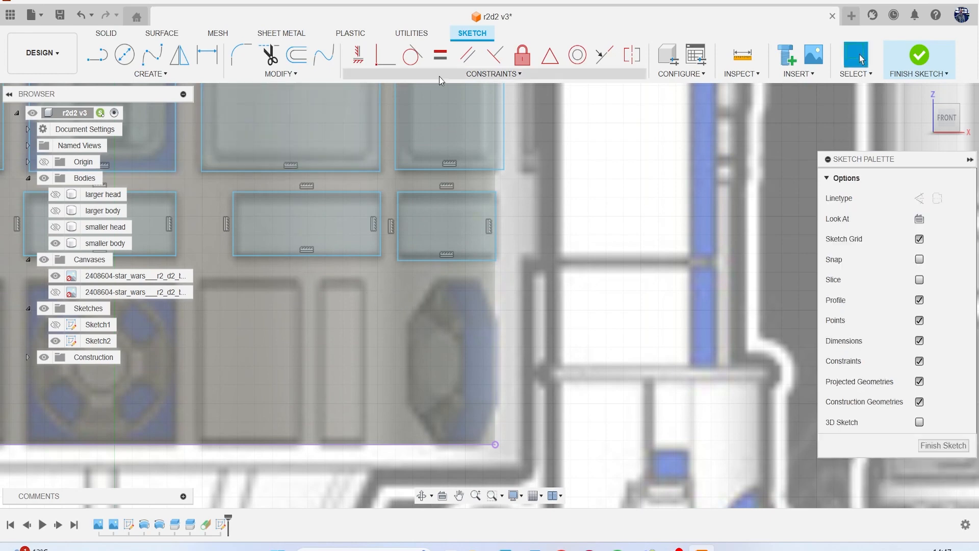
# - Try a Horizontal/Vertical constraint on the small panels' lower edges, and move the rightmost rectangle's lower edge up to match its neighbour
pyautogui.click(367, 60)
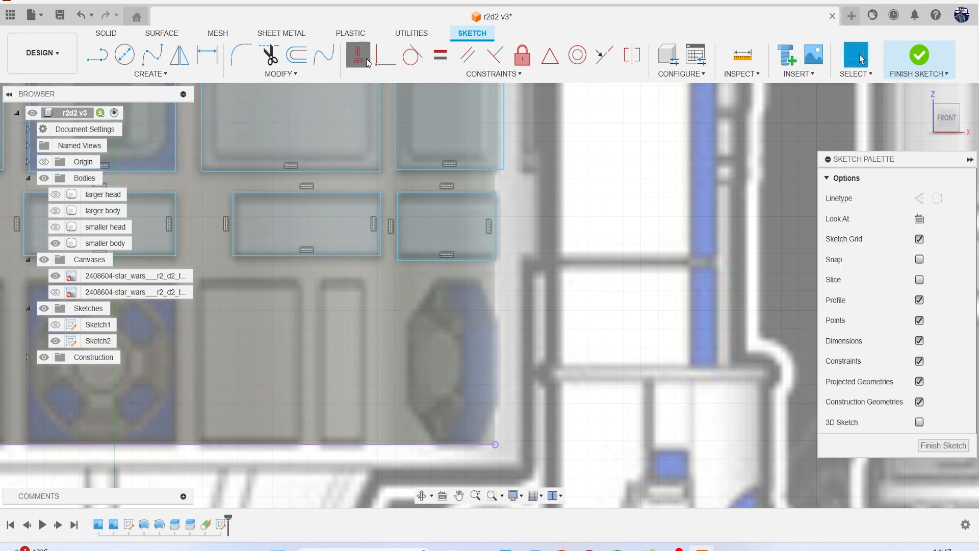
pyautogui.click(350, 255)
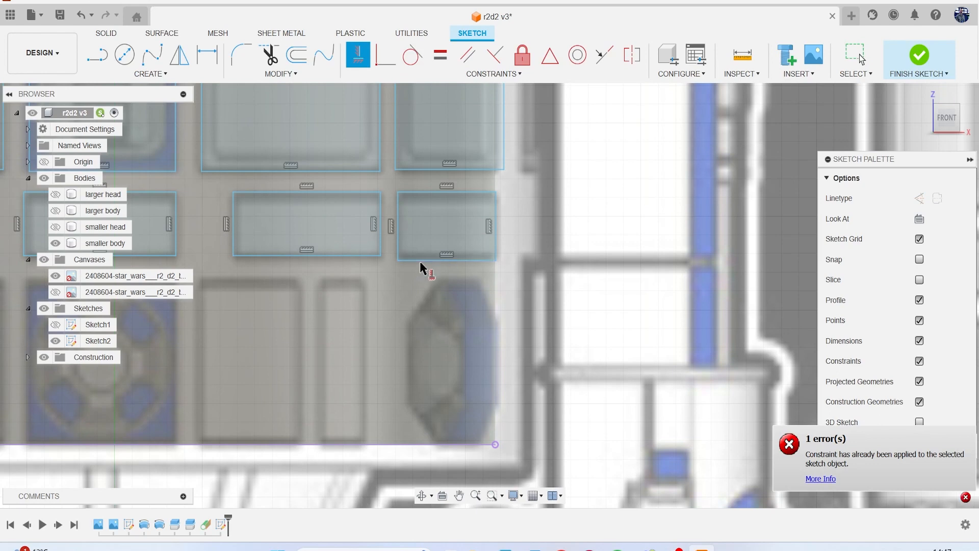
pyautogui.press('Escape')
pyautogui.scroll(3, 431, 269)
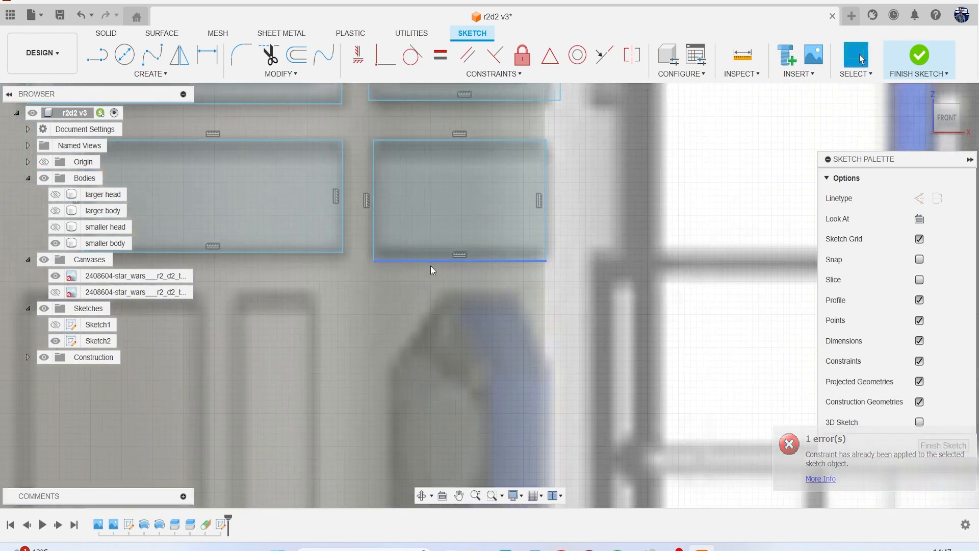
pyautogui.click(430, 262)
pyautogui.moveTo(430, 261); pyautogui.dragTo(428, 259)
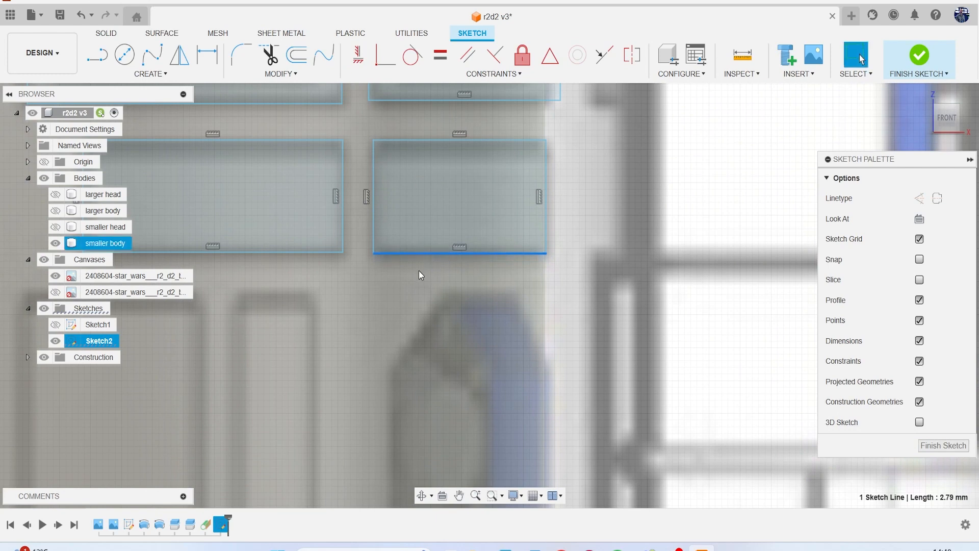
# - Delete the rightmost small-panel rectangle and redraw it about 1.7 mm tall, level with the neighbouring rectangle
pyautogui.doubleClick(373, 234)
pyautogui.press('Delete')
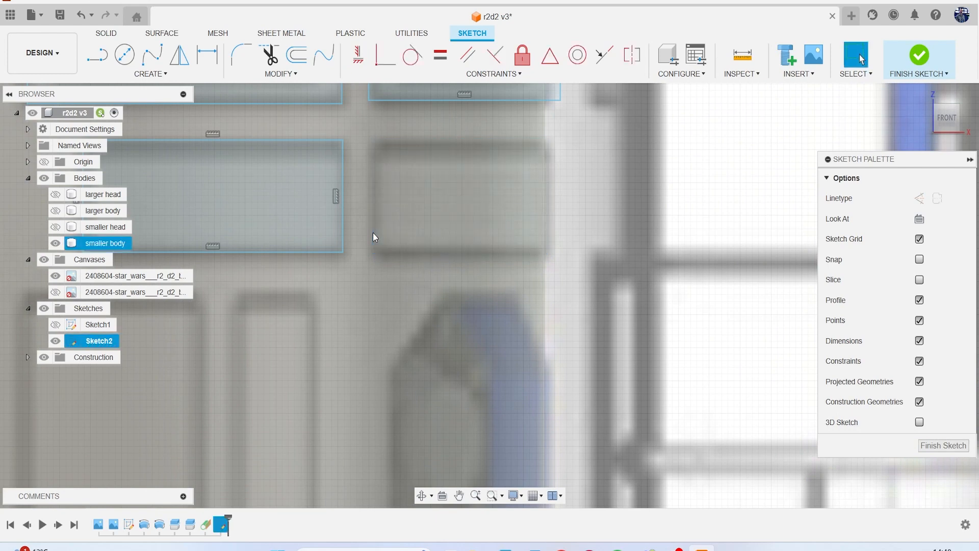
pyautogui.press('r')
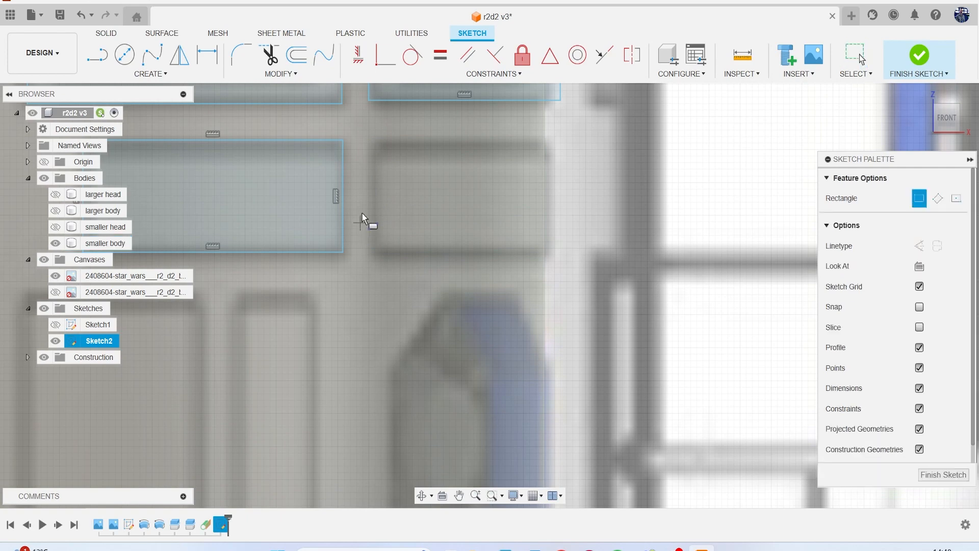
pyautogui.click(373, 139)
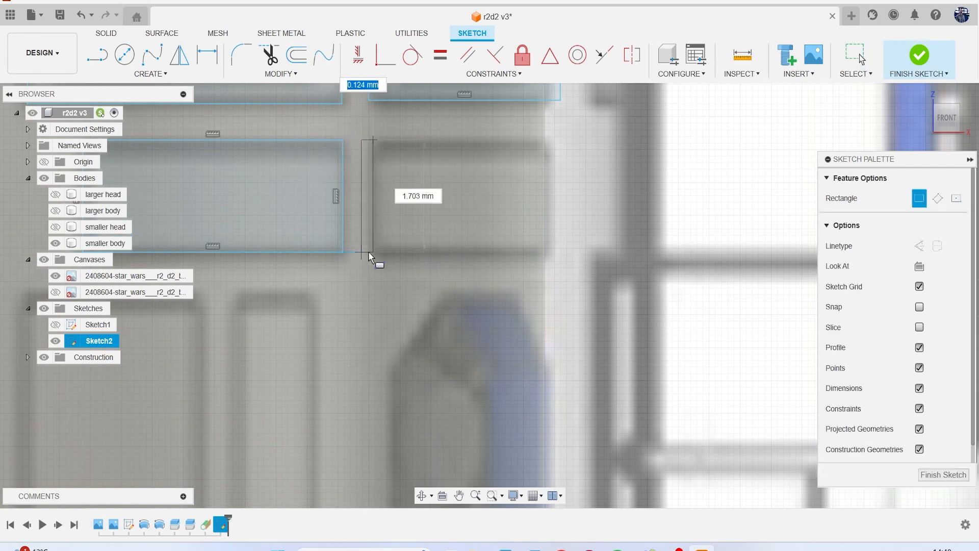
pyautogui.click(552, 252)
pyautogui.scroll(-5, 527, 274)
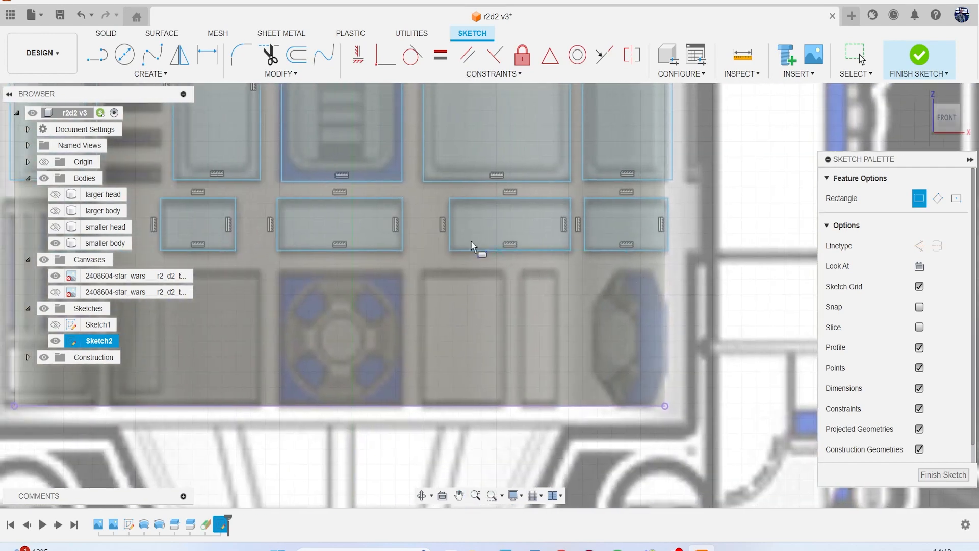
# - Delete the small-panel rectangle directly below the blue vent panel
pyautogui.press('Escape')
pyautogui.doubleClick(401, 224)
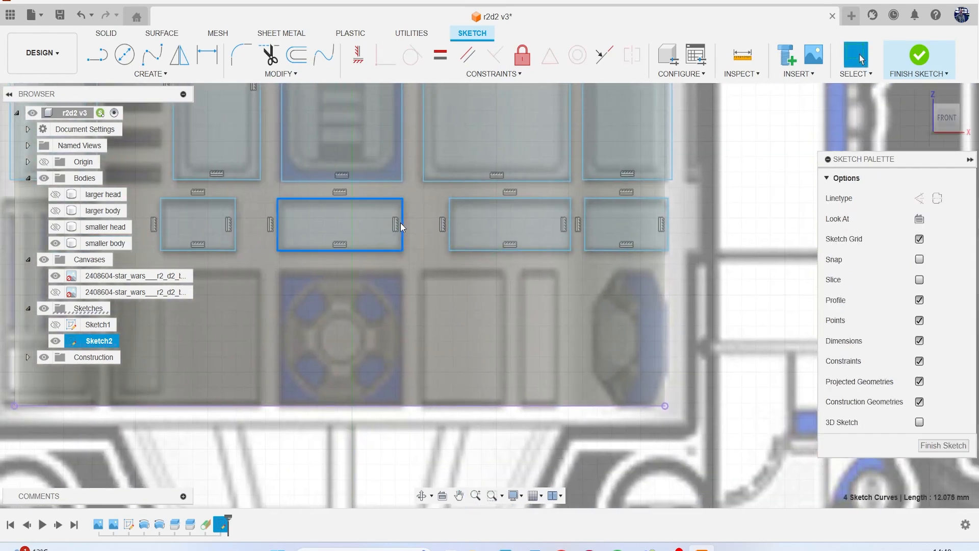
pyautogui.press('Escape')
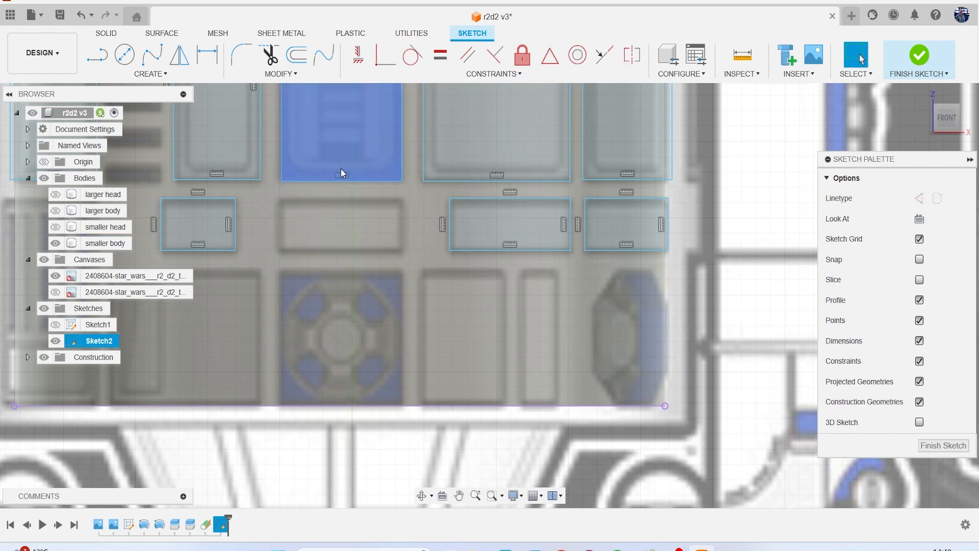
pyautogui.press('r')
pyautogui.scroll(5, 442, 202)
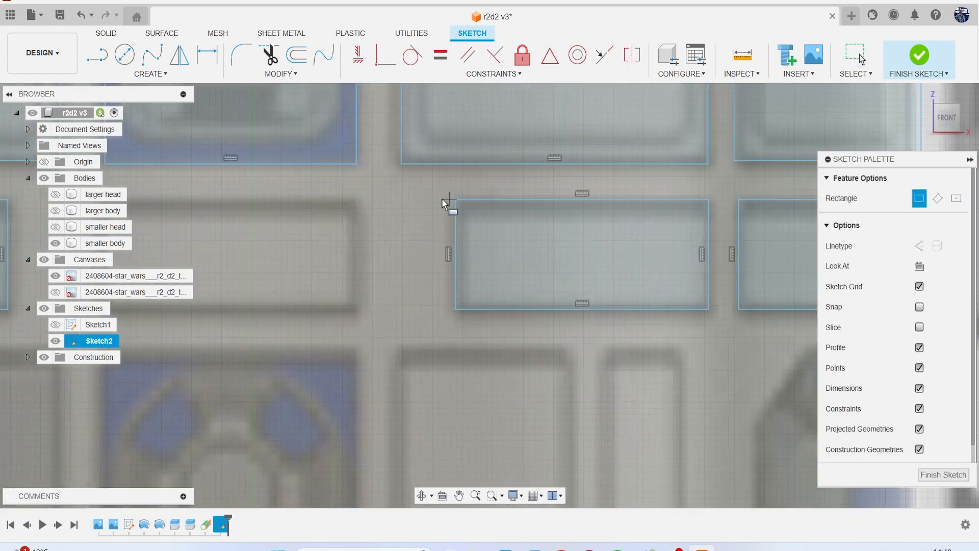
pyautogui.click(353, 198)
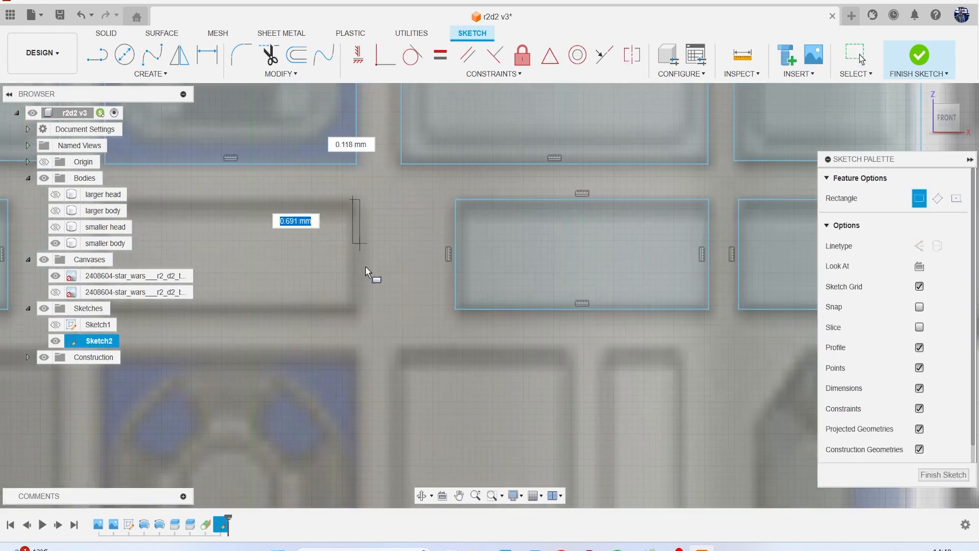
pyautogui.moveTo(407, 293); pyautogui.dragTo(428, 250, button='middle')
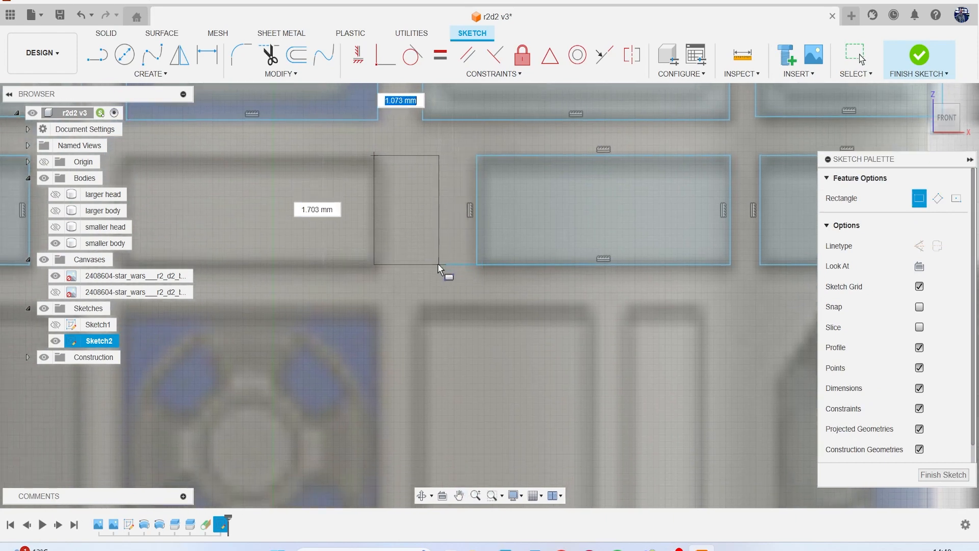
pyautogui.click(374, 264)
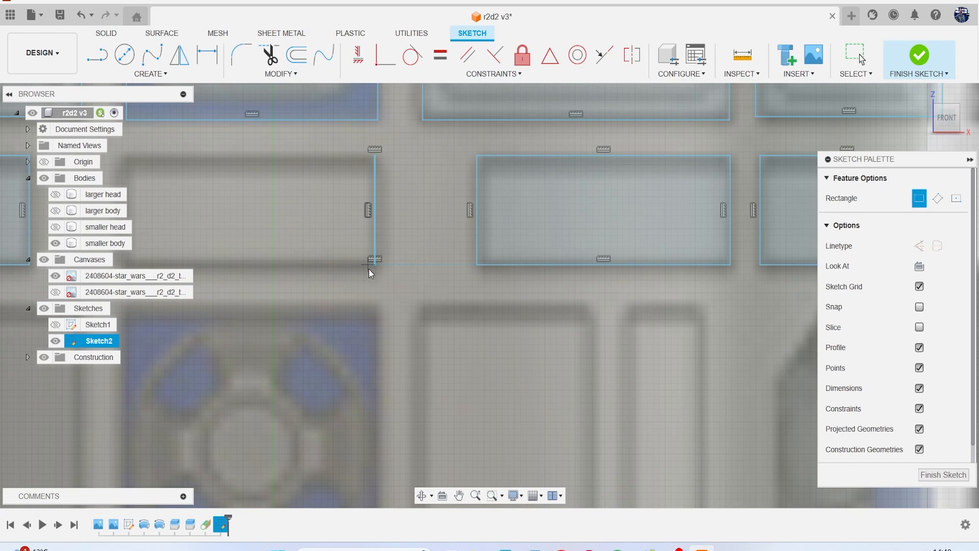
pyautogui.press('Escape')
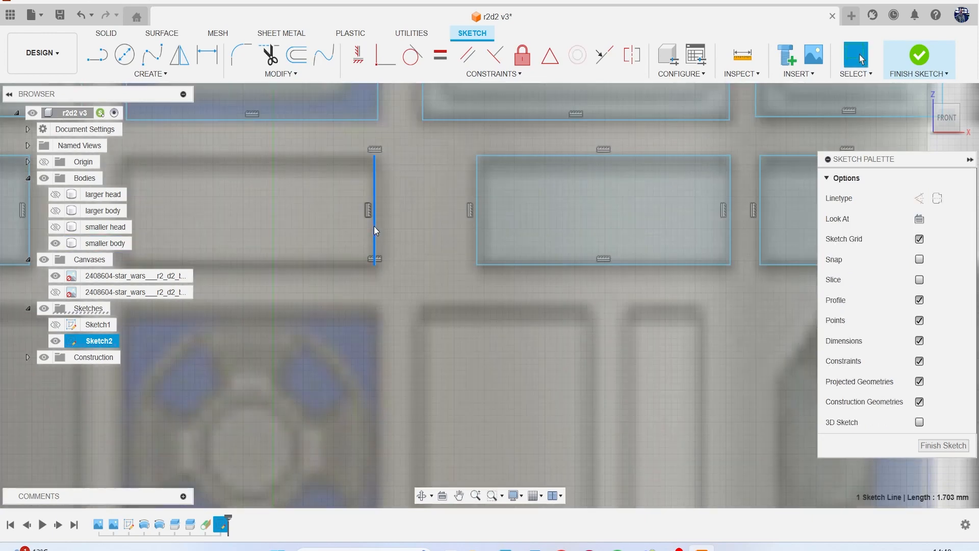
pyautogui.press('Delete')
# - Redraw the rectangle around the small panel below the blue vent, about 1.7 mm tall and level with its neighbour
pyautogui.press('r')
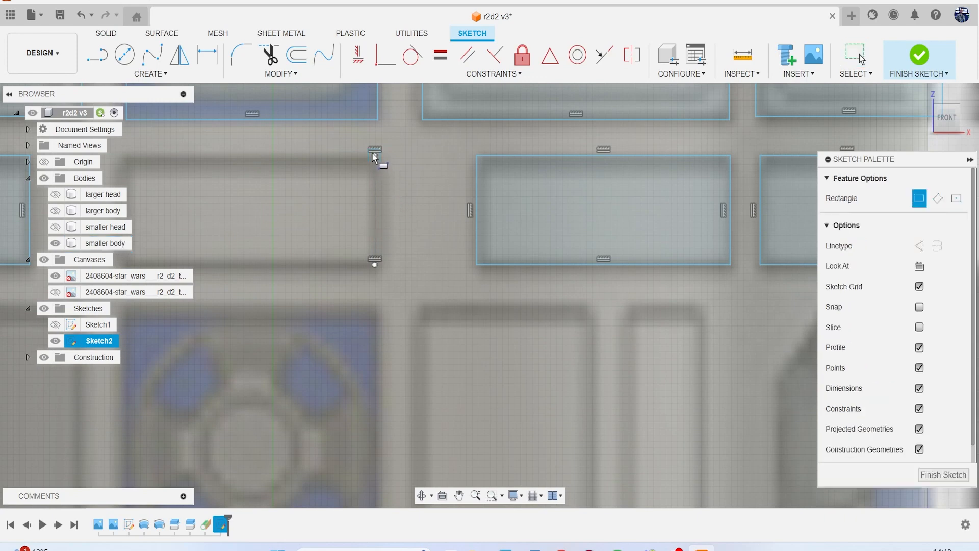
pyautogui.moveTo(365, 259); pyautogui.dragTo(462, 244, button='middle')
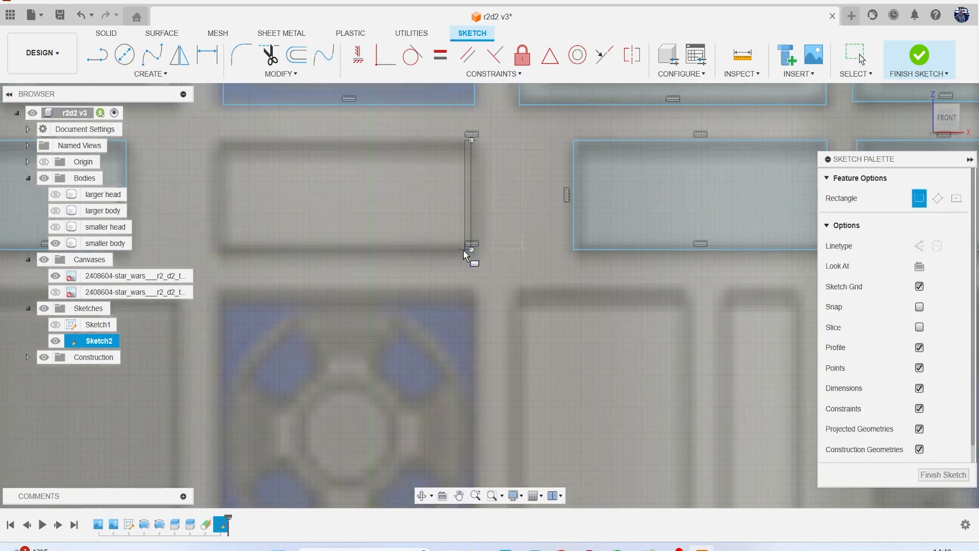
pyautogui.click(222, 250)
pyautogui.scroll(-2, 223, 258)
pyautogui.moveTo(236, 270); pyautogui.dragTo(396, 284, button='middle')
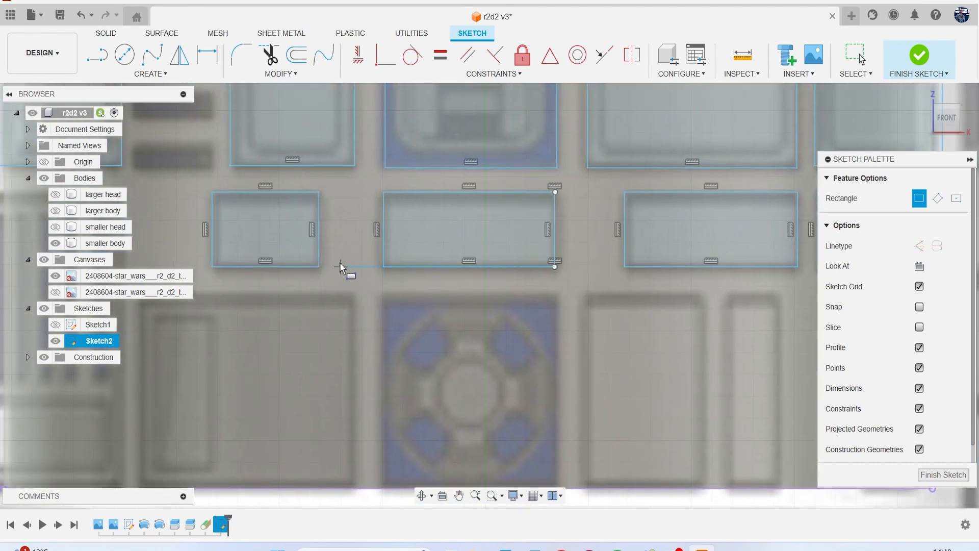
pyautogui.press('Escape')
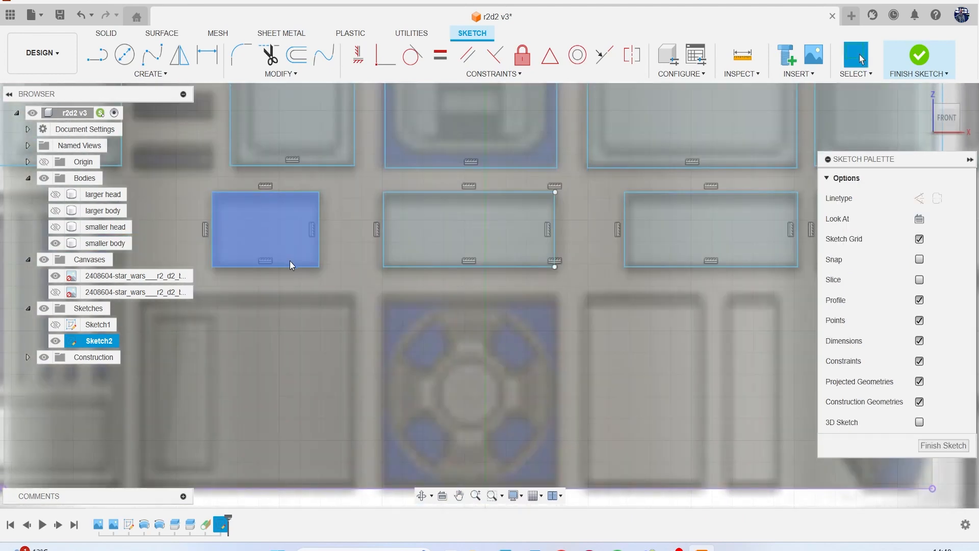
# - Delete the leftmost small-panel rectangle and redraw it about 1.7 mm tall, level with the rectangle beside it
pyautogui.doubleClick(290, 264)
pyautogui.press('Delete')
pyautogui.press('r')
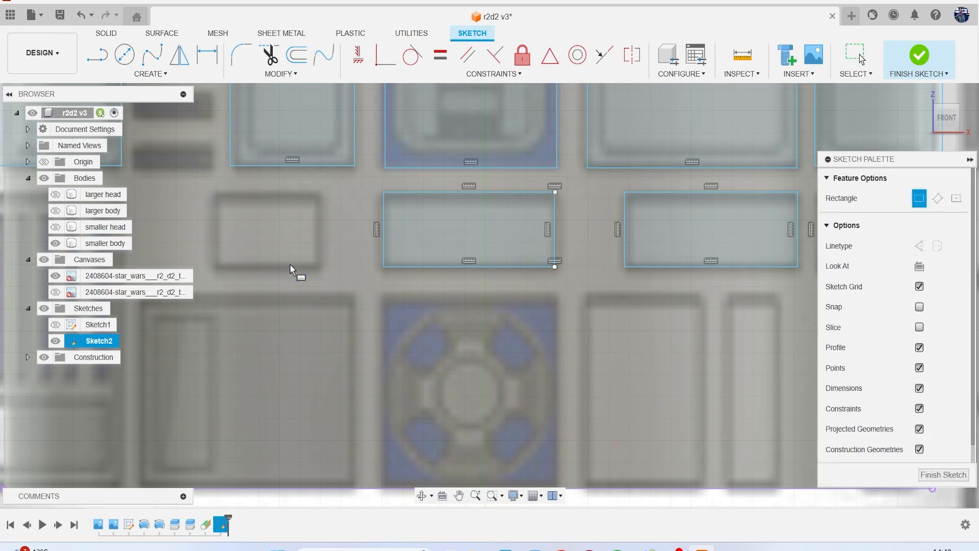
pyautogui.moveTo(316, 243); pyautogui.dragTo(371, 281, button='middle')
pyautogui.scroll(2, 377, 255)
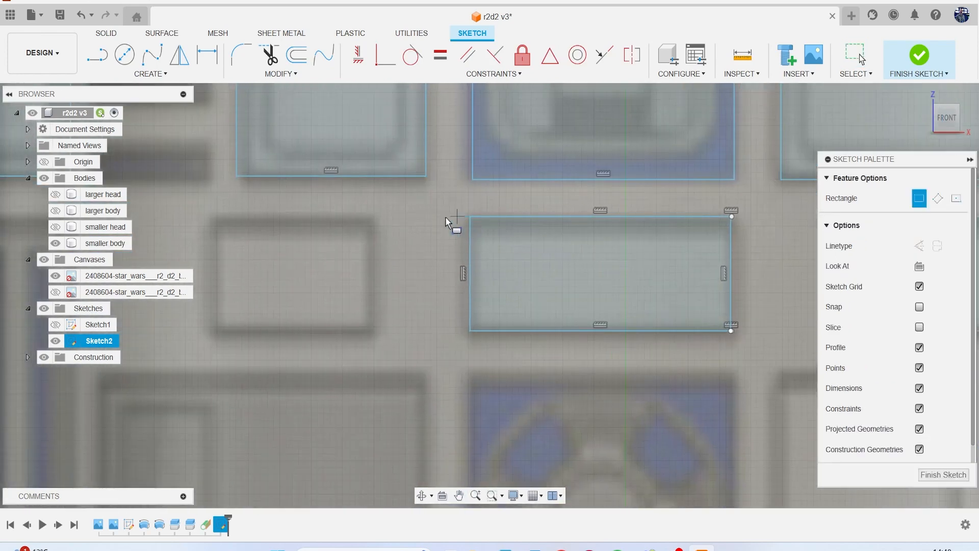
pyautogui.click(370, 216)
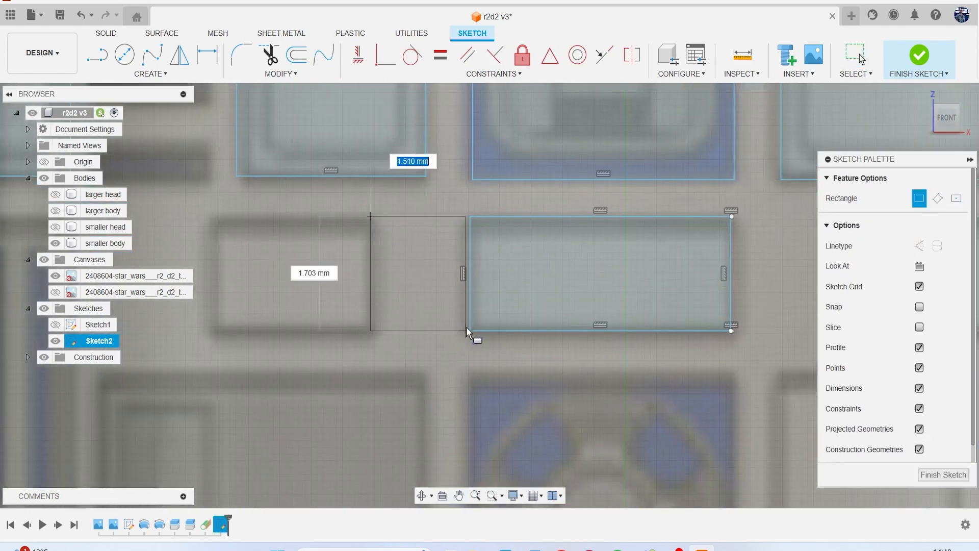
pyautogui.click(218, 330)
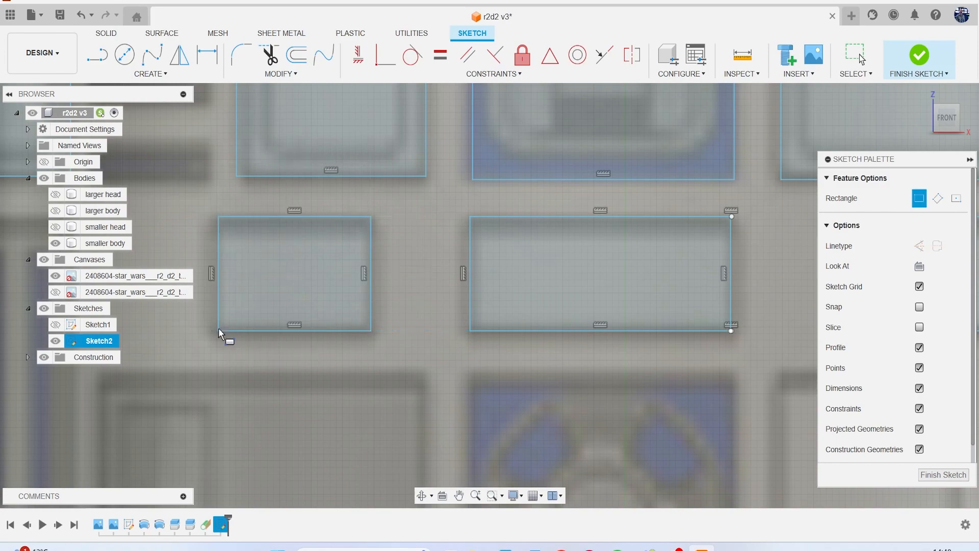
# - Trace a rectangle about 2 mm by 0.62 mm around the topmost dark slot beside the narrow panel
pyautogui.scroll(-3, 224, 330)
pyautogui.scroll(-1, 227, 329)
pyautogui.moveTo(334, 329); pyautogui.dragTo(474, 369, button='middle')
pyautogui.scroll(3, 331, 209)
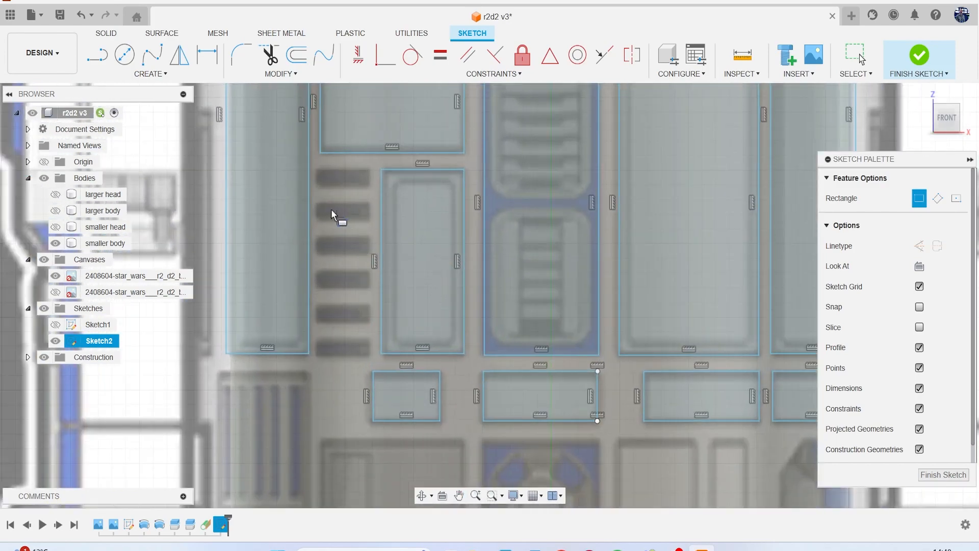
pyautogui.moveTo(329, 197); pyautogui.dragTo(338, 265, button='middle')
pyautogui.scroll(3, 325, 231)
pyautogui.click(322, 206)
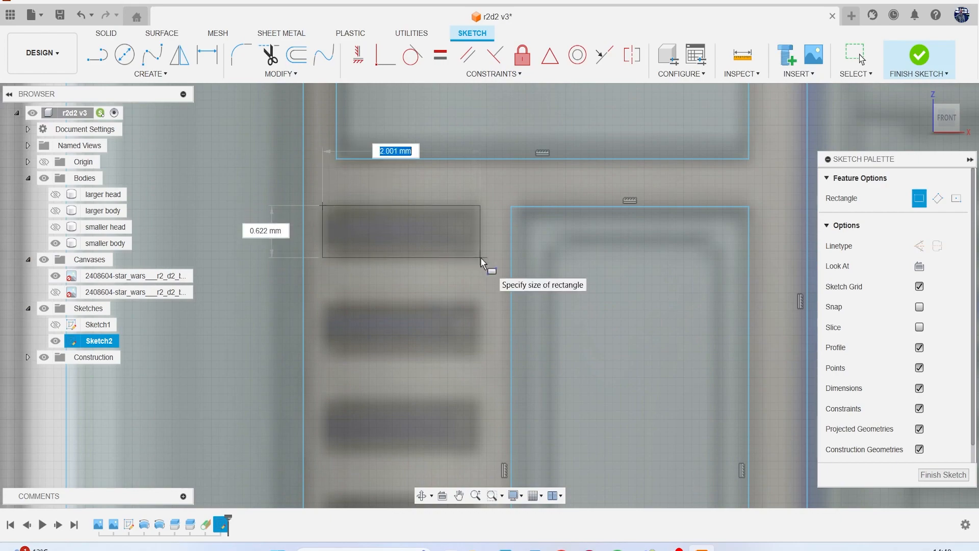
pyautogui.click(481, 258)
# - Trace a rectangle around the grille panel at the body's lower-left corner
pyautogui.scroll(-6, 480, 257)
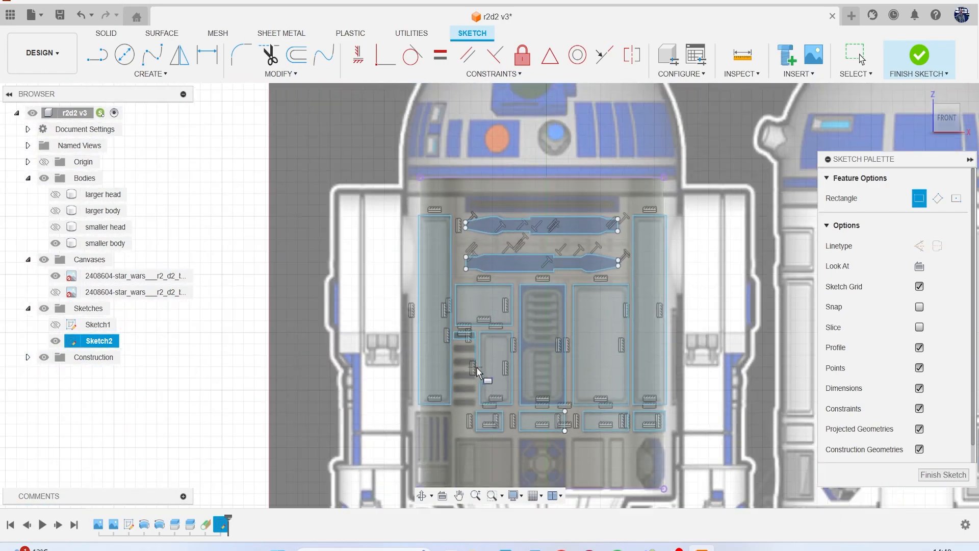
pyautogui.moveTo(476, 367); pyautogui.dragTo(437, 231, button='middle')
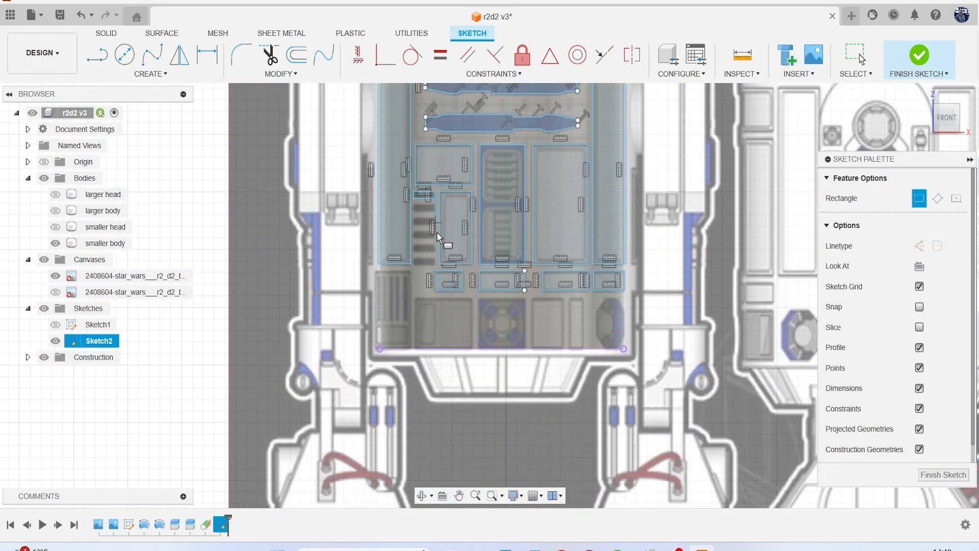
pyautogui.scroll(1, 479, 357)
pyautogui.scroll(5, 371, 277)
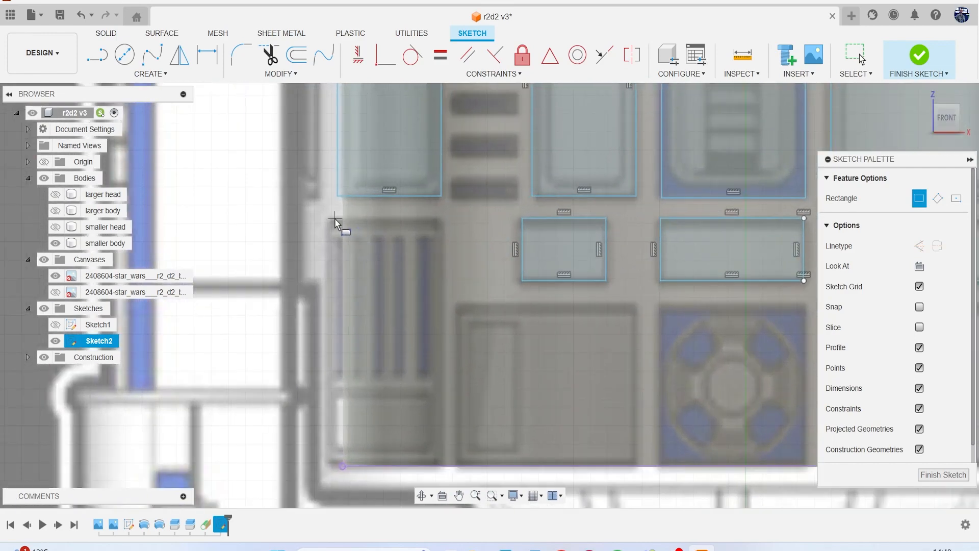
pyautogui.click(338, 219)
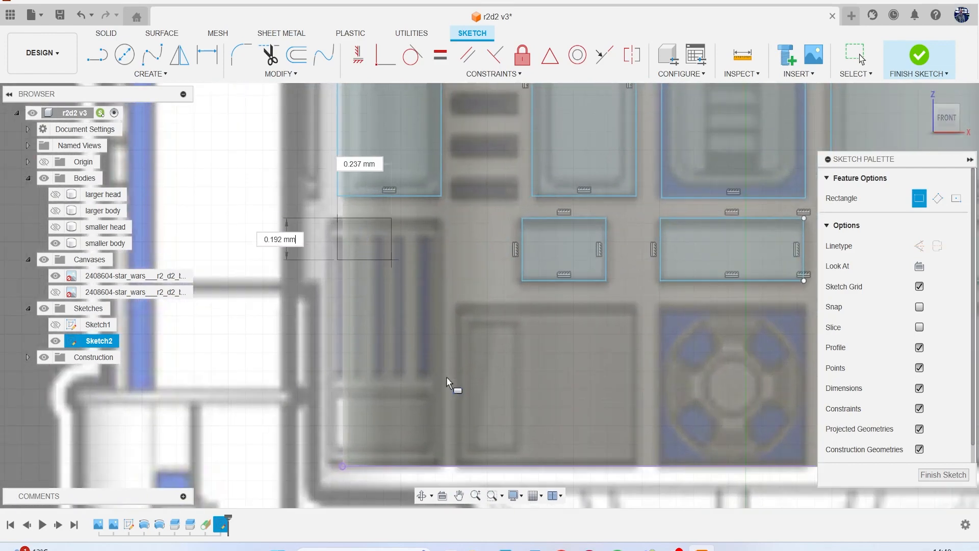
pyautogui.click(444, 458)
# - Trace rectangles around the wide panel beside the grille and the blue square panel with the round emblem in the bottom row
pyautogui.scroll(2, 445, 458)
pyautogui.moveTo(444, 458); pyautogui.dragTo(334, 365, button='middle')
pyautogui.click(353, 204)
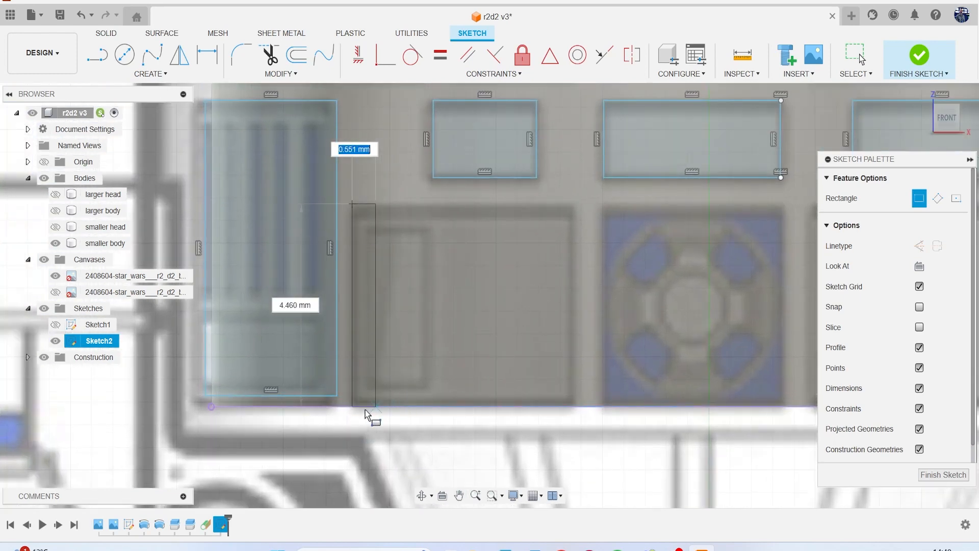
pyautogui.click(572, 396)
pyautogui.moveTo(573, 398); pyautogui.dragTo(446, 393, button='middle')
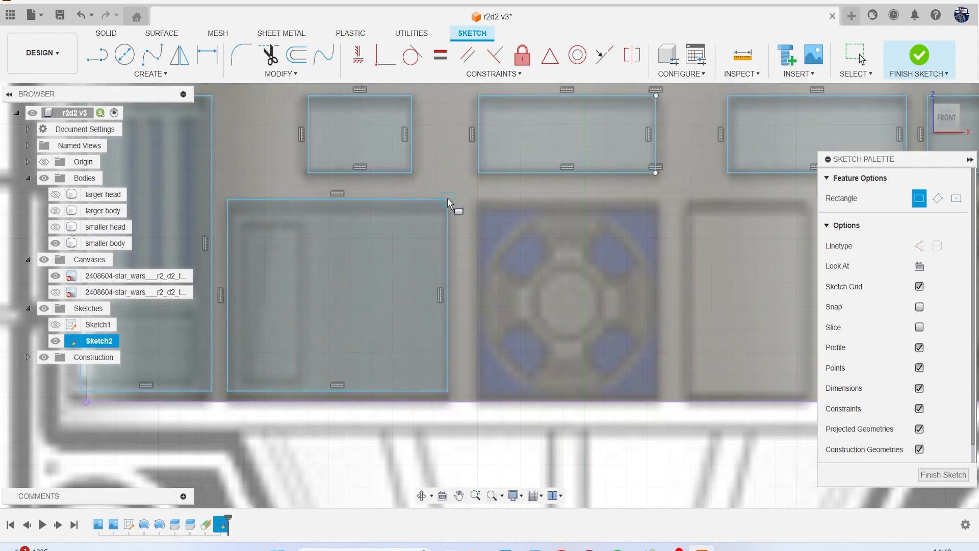
pyautogui.click(478, 199)
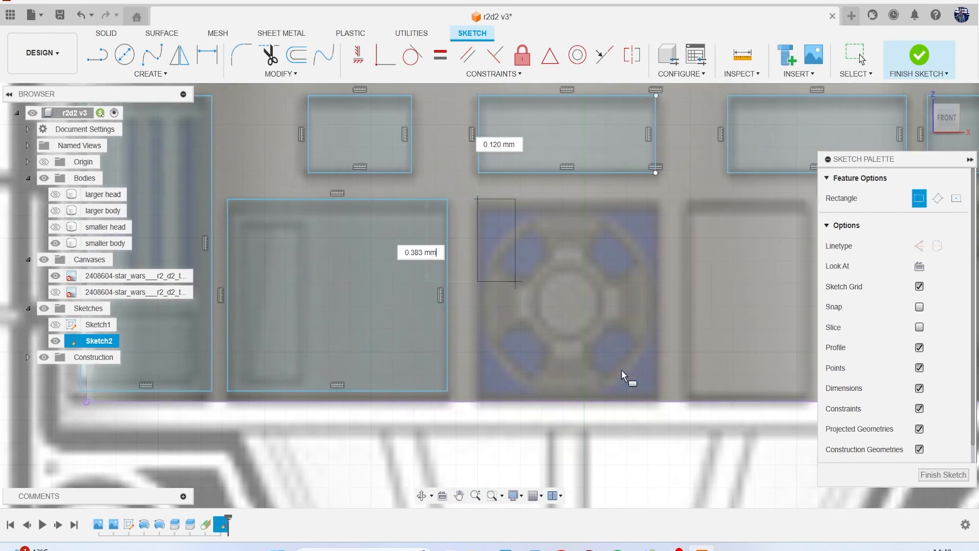
pyautogui.click(658, 391)
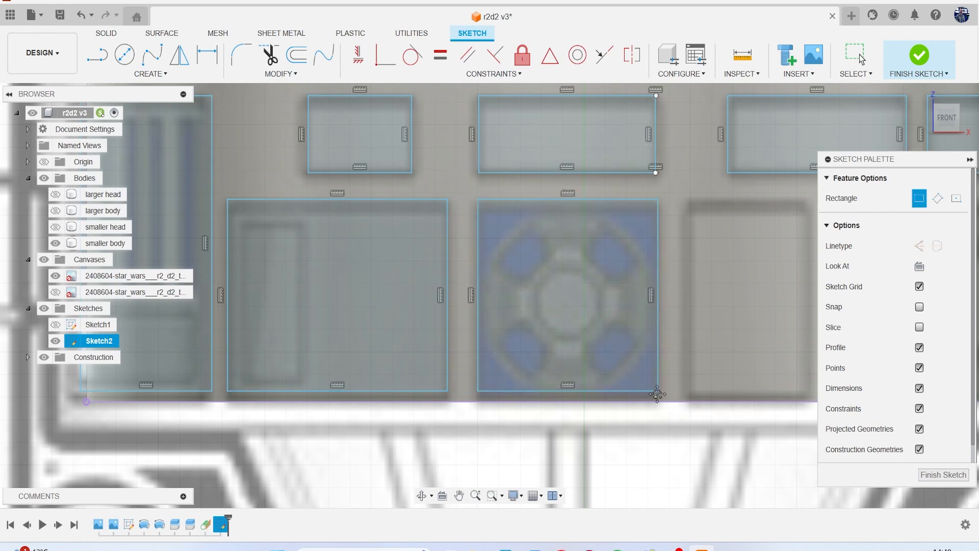
# - Trace rectangles around the two narrower bottom-row panels between the blue square panel and the octagonal port
pyautogui.moveTo(666, 403); pyautogui.dragTo(459, 336, button='middle')
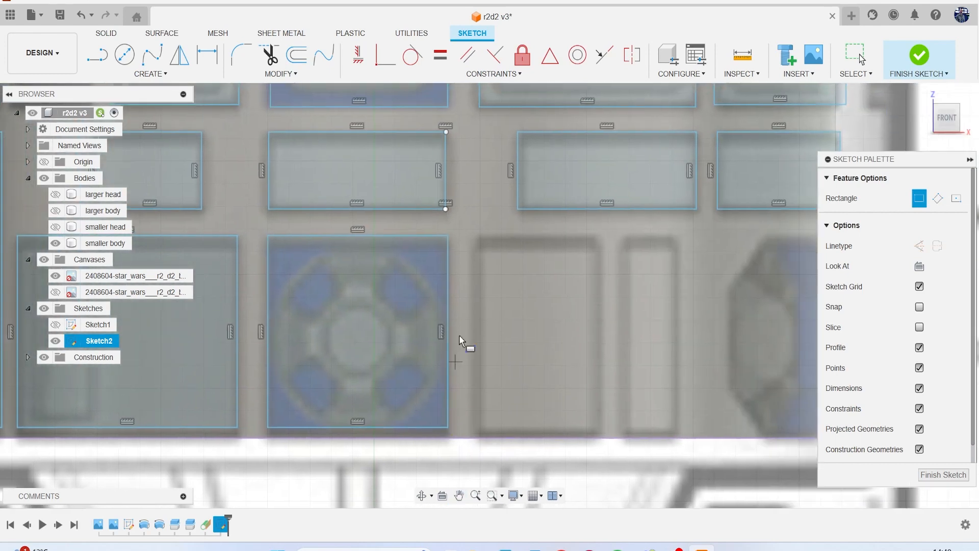
pyautogui.click(478, 235)
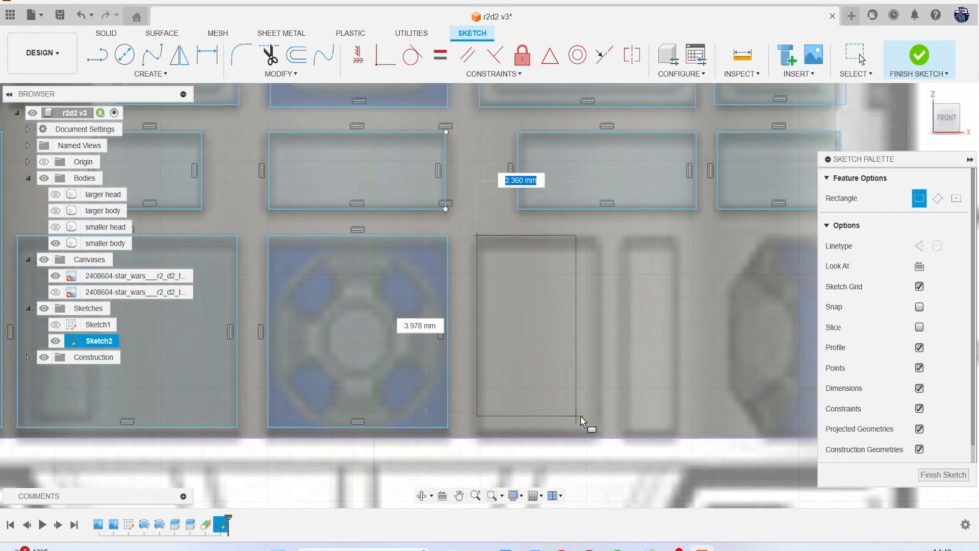
pyautogui.click(600, 428)
pyautogui.moveTo(645, 284); pyautogui.dragTo(542, 291, button='middle')
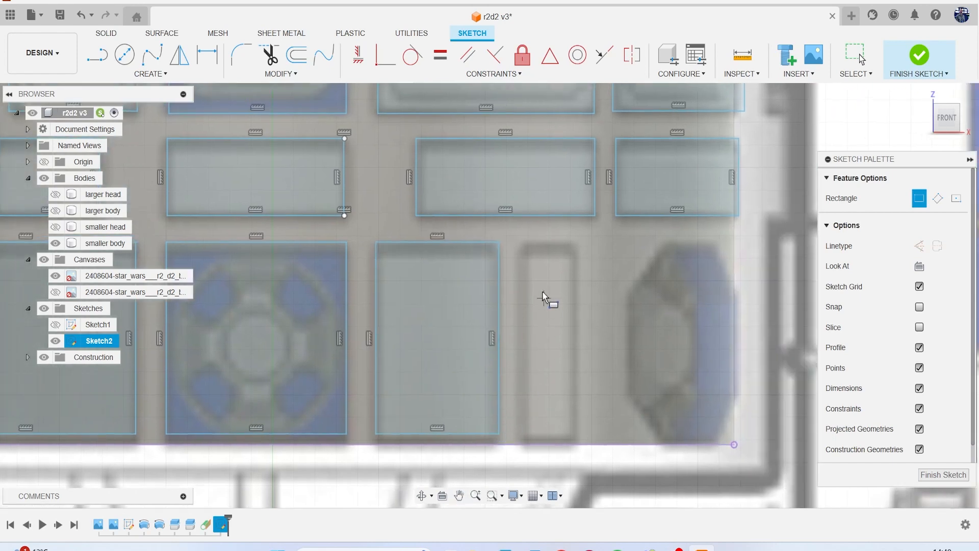
pyautogui.click(519, 242)
pyautogui.click(577, 432)
# - Sketch an 8-sided inscribed polygon with a radius of about 2.2 mm centred on the octagonal port at the body's lower-right corner
pyautogui.scroll(-3, 595, 428)
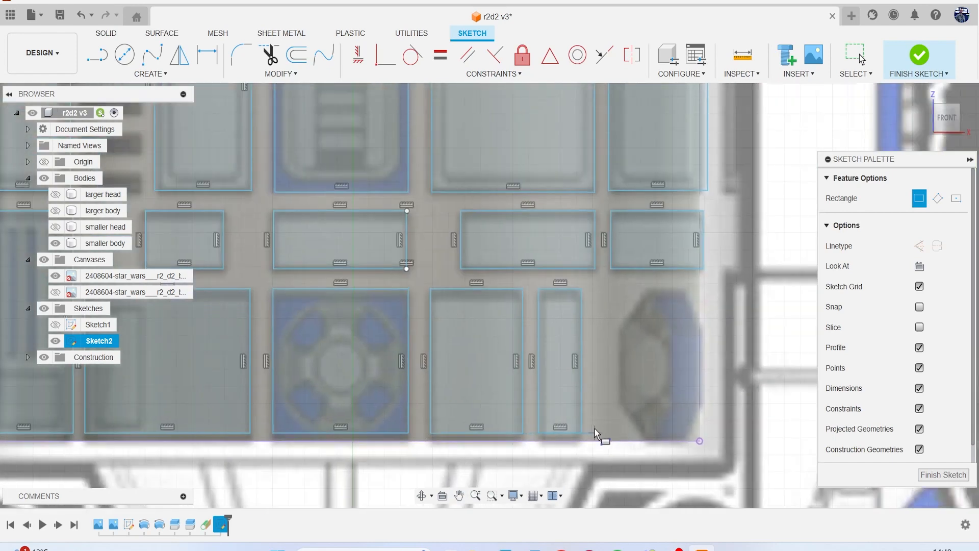
pyautogui.click(148, 74)
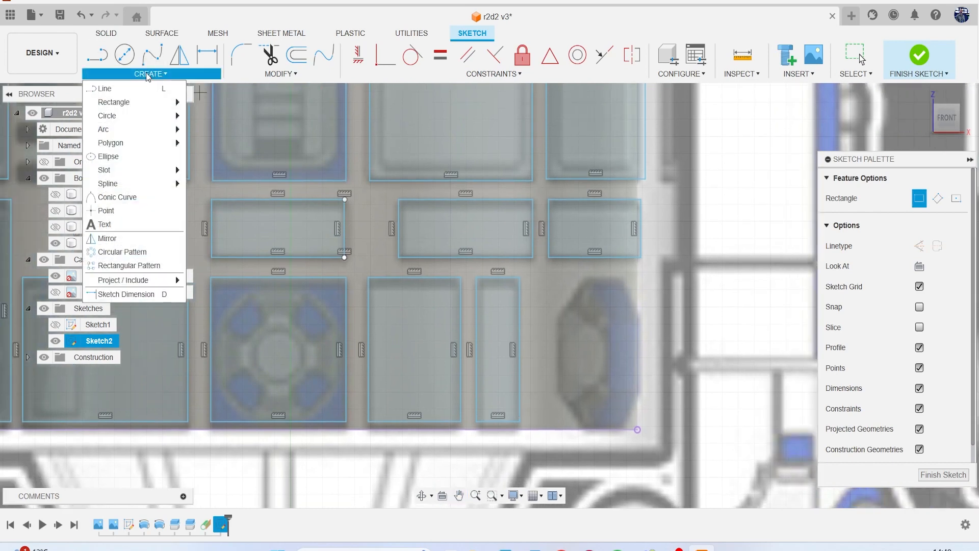
pyautogui.moveTo(160, 144)
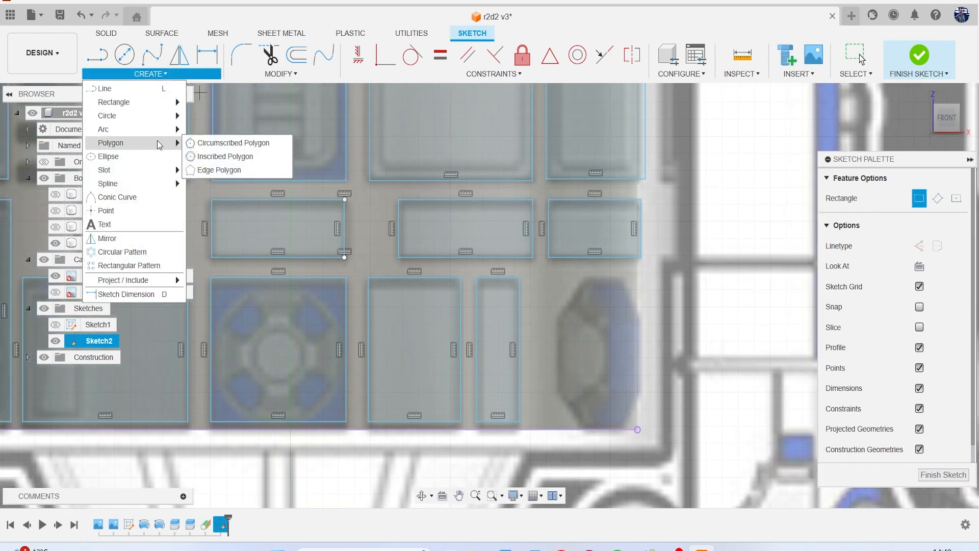
pyautogui.click(225, 156)
pyautogui.moveTo(535, 348); pyautogui.dragTo(461, 314, button='middle')
pyautogui.click(521, 317)
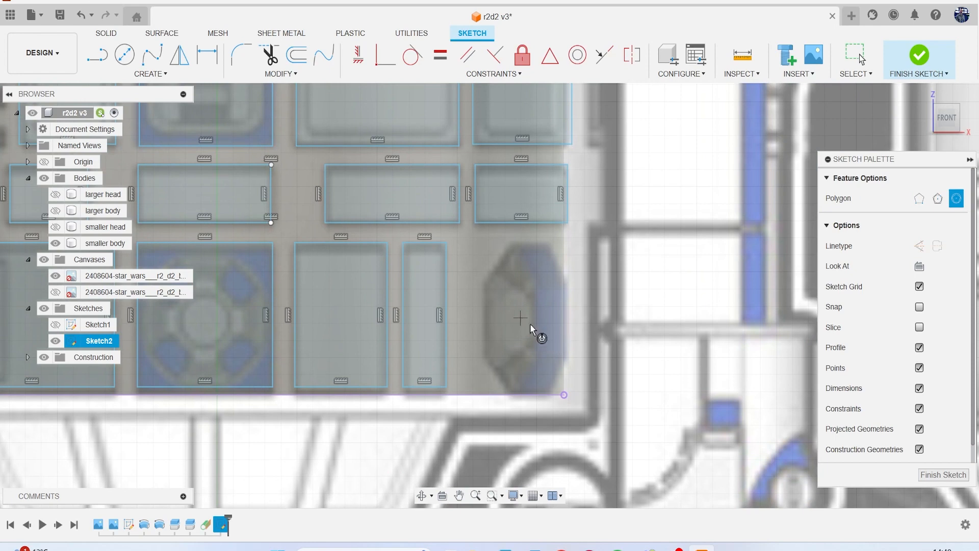
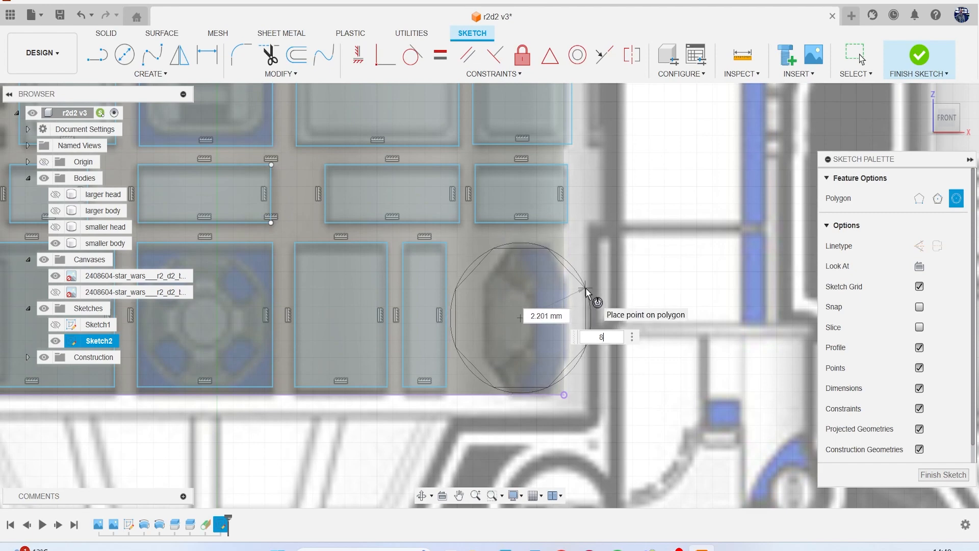
pyautogui.click(586, 289)
pyautogui.scroll(-5, 522, 347)
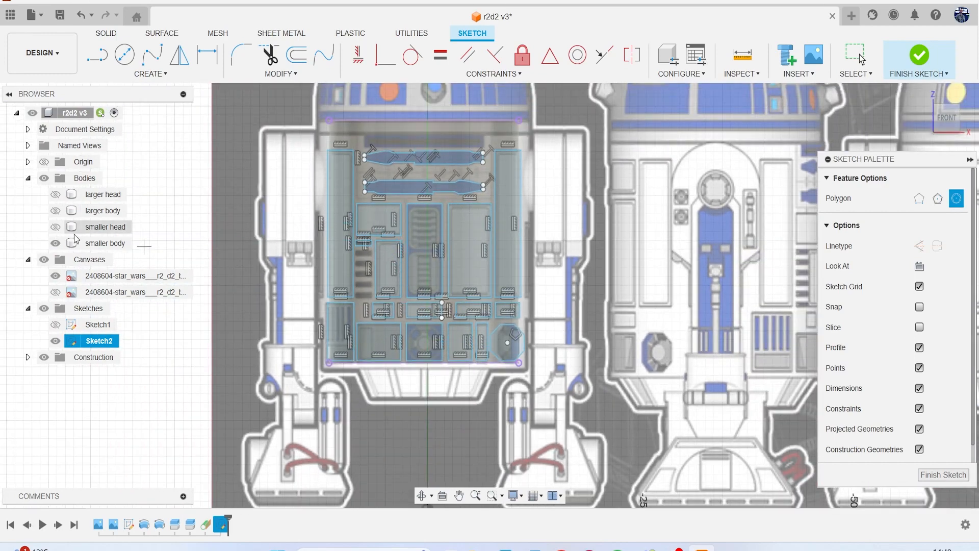
pyautogui.press('Escape')
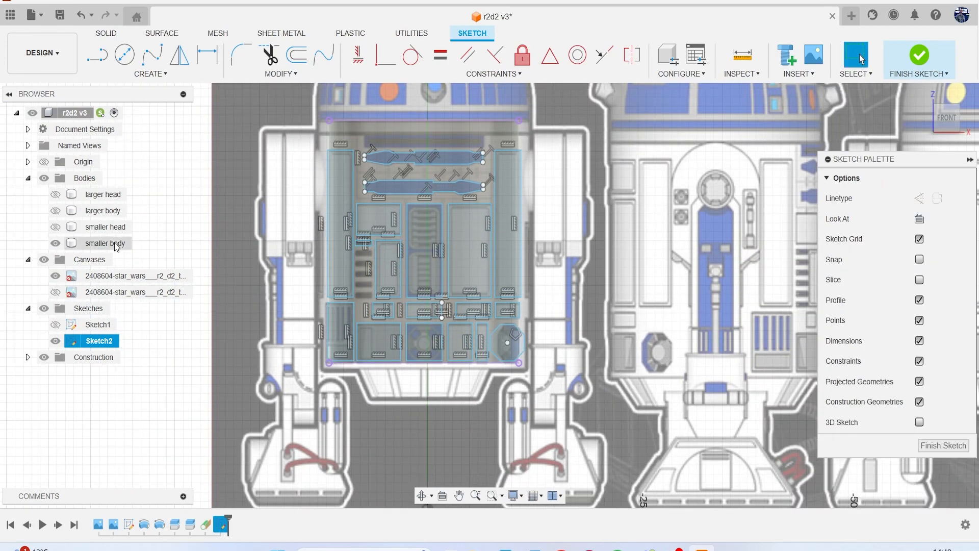
# - Examine the traced panel sketch with the front canvas and smaller body hidden, and restore both
pyautogui.click(54, 244)
pyautogui.click(55, 276)
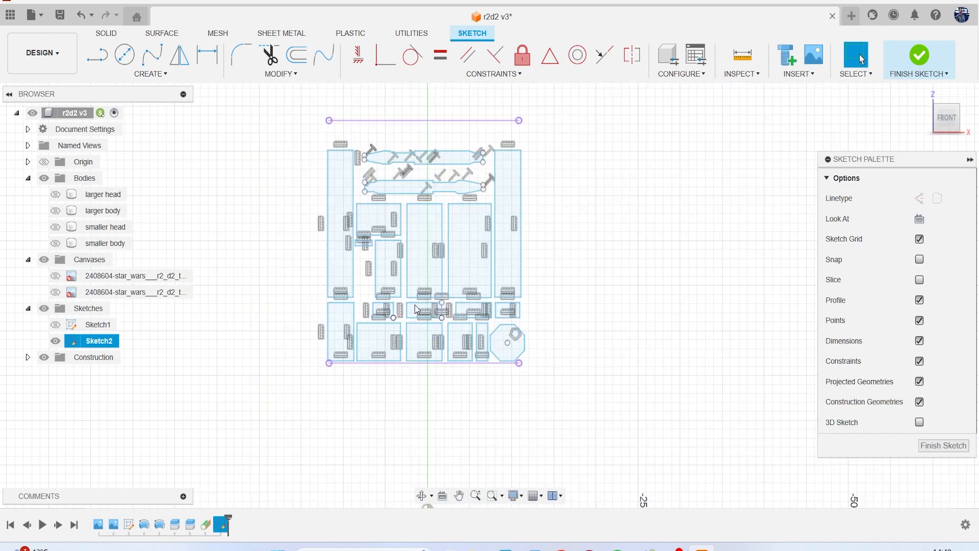
pyautogui.click(55, 243)
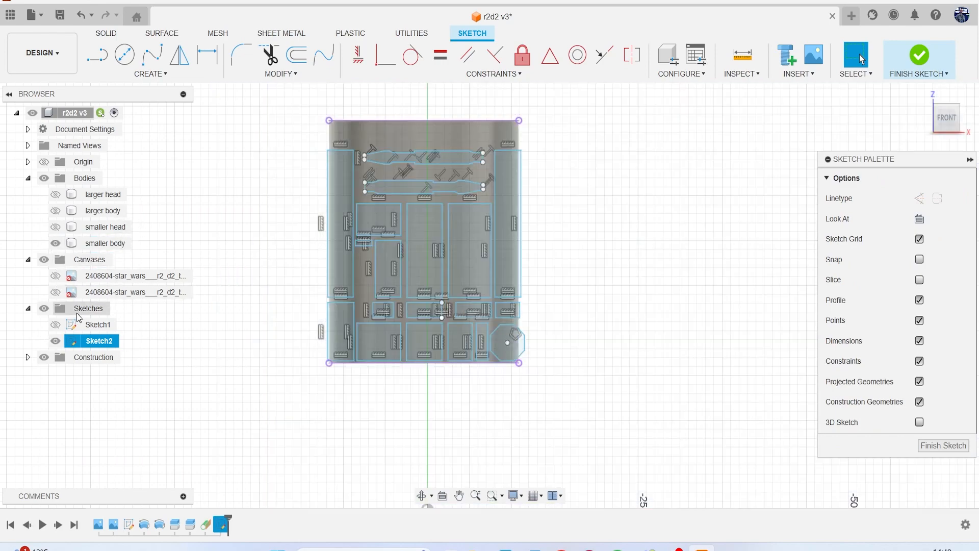
pyautogui.click(56, 276)
# - Fillet the four corners of the tall column panel along the body's left edge with a 0.2 mm radius
pyautogui.scroll(1, 372, 260)
pyautogui.moveTo(367, 259); pyautogui.dragTo(400, 315, button='middle')
pyautogui.scroll(3, 361, 262)
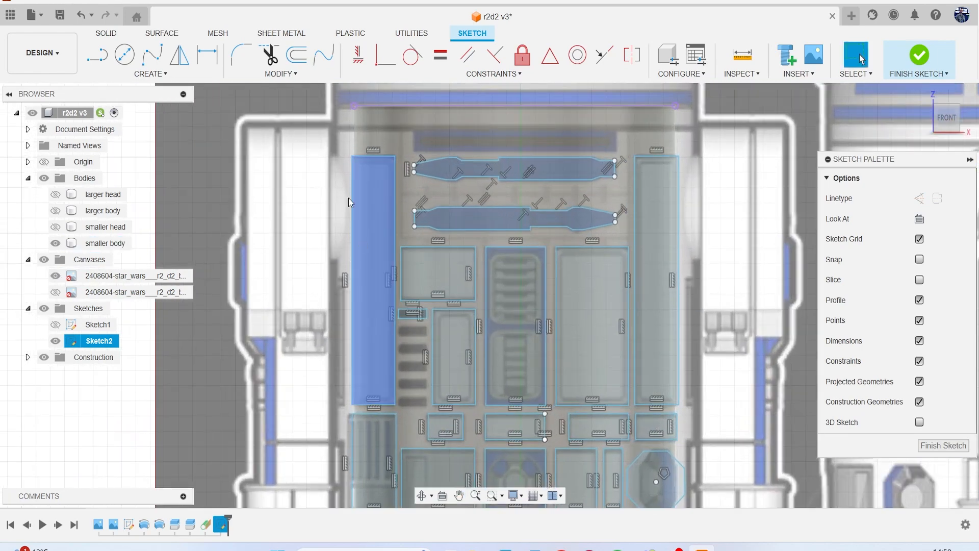
pyautogui.scroll(4, 334, 153)
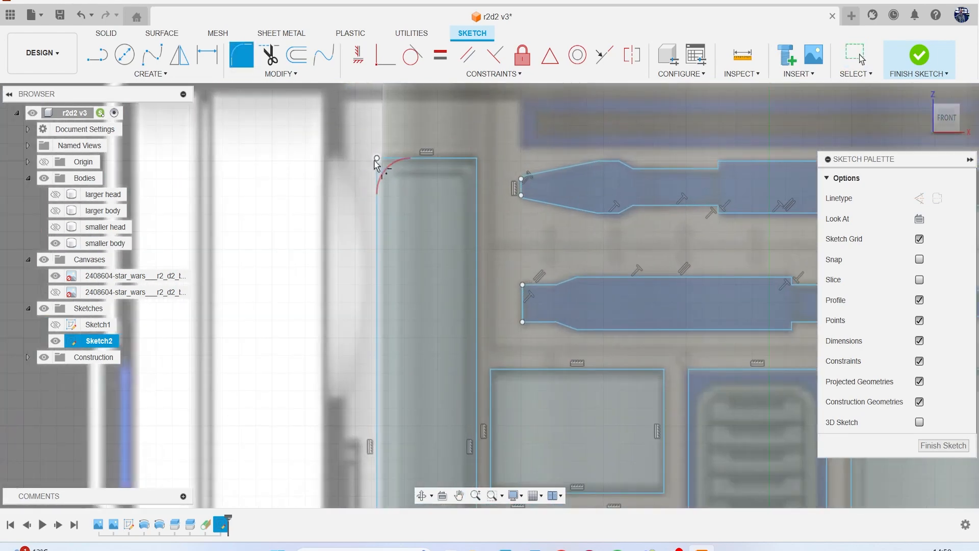
pyautogui.click(376, 159)
pyautogui.click(476, 159)
pyautogui.scroll(-3, 472, 283)
pyautogui.moveTo(475, 463); pyautogui.dragTo(464, 304, button='middle')
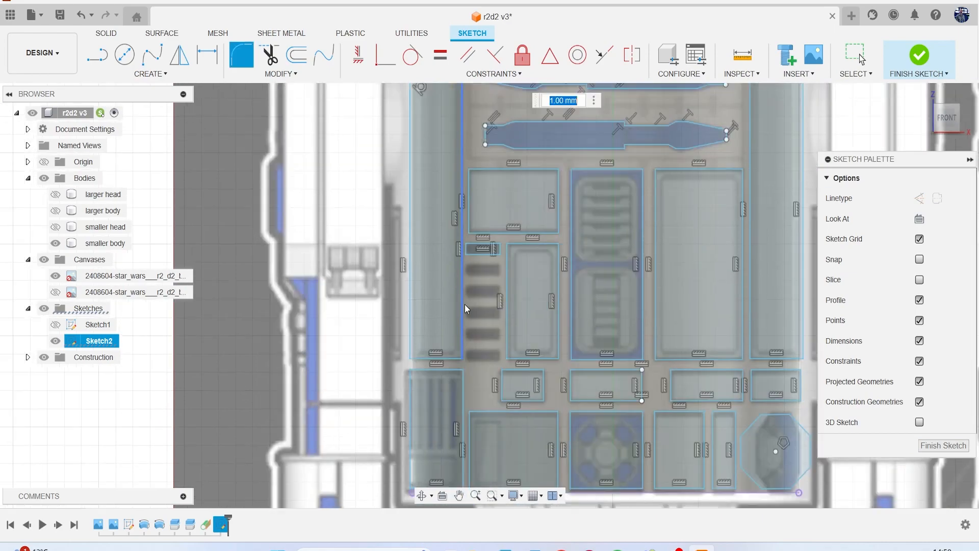
pyautogui.scroll(2, 462, 316)
pyautogui.click(456, 352)
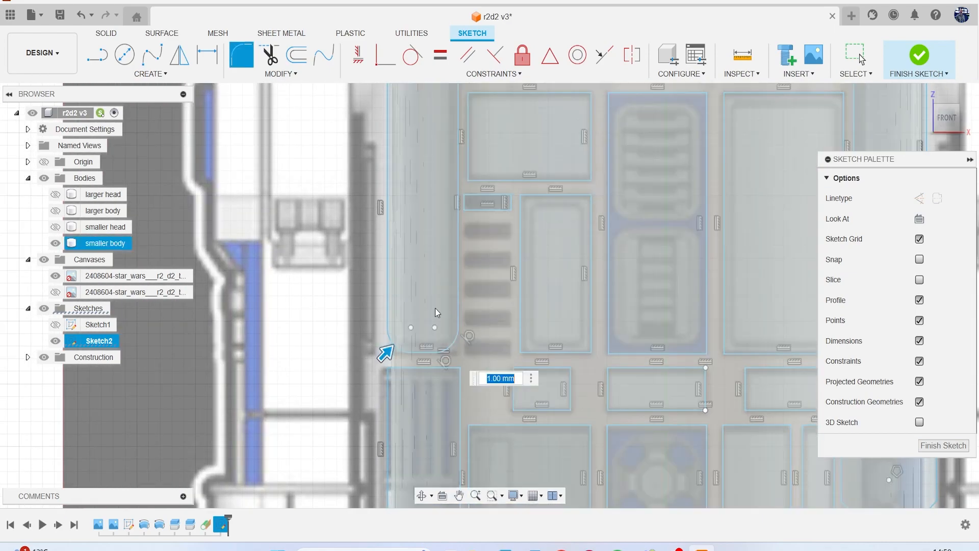
pyautogui.scroll(2, 429, 353)
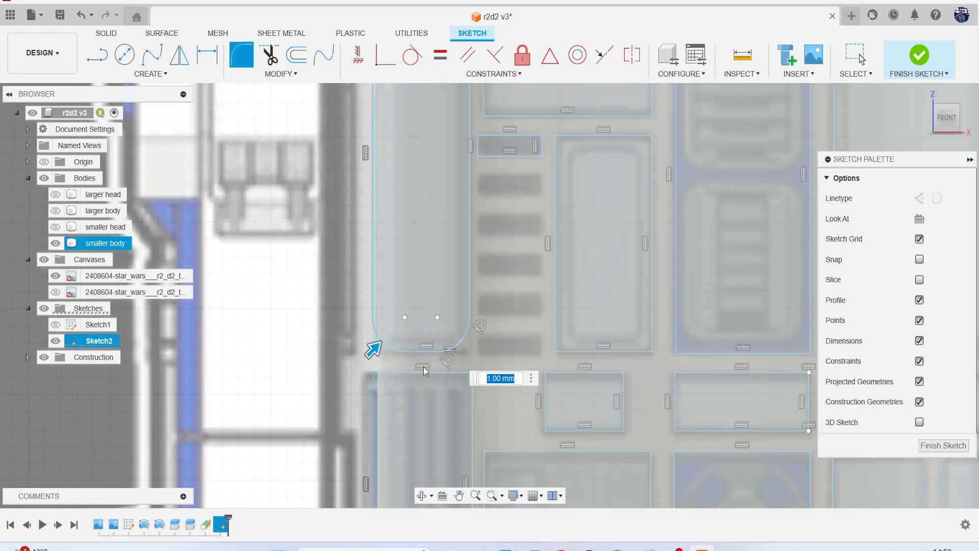
pyautogui.write('2')
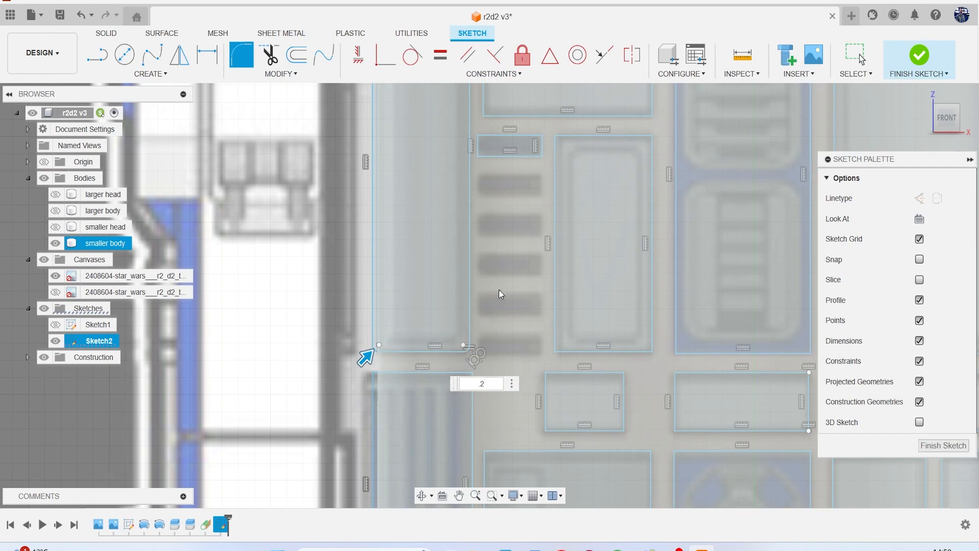
# - Fillet the four corners of the rectangular panel above the slots and left of the blue vent panel at 0.2 mm
pyautogui.moveTo(519, 188); pyautogui.dragTo(475, 362, button='middle')
pyautogui.scroll(2, 468, 214)
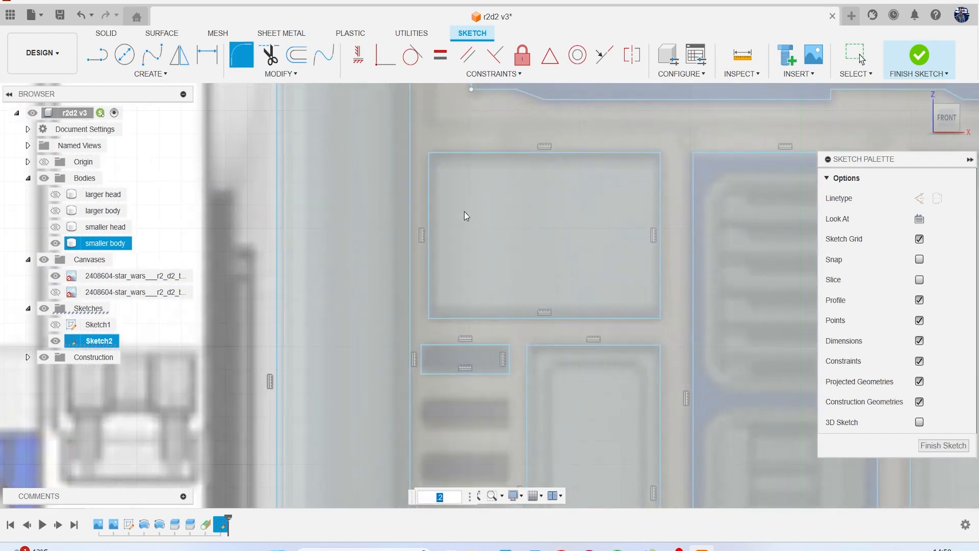
pyautogui.click(430, 153)
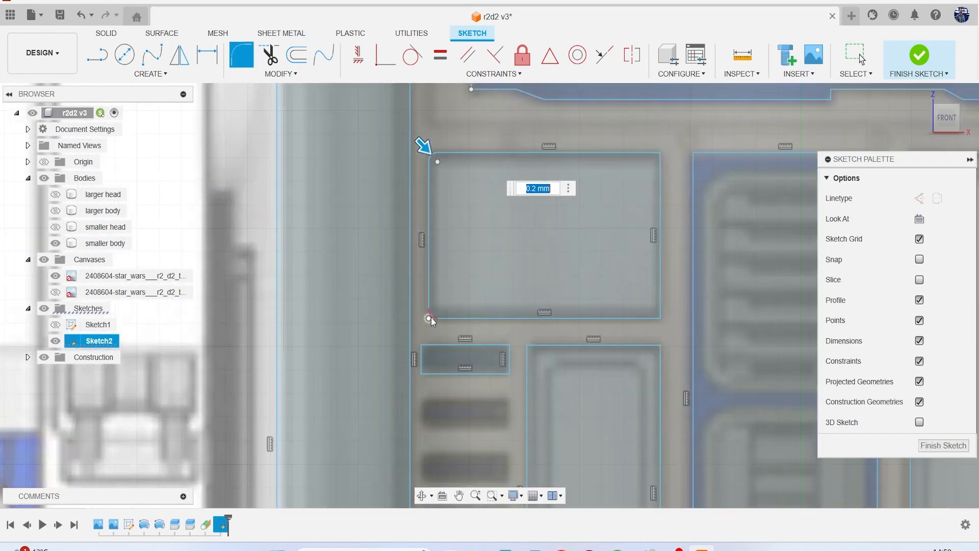
pyautogui.click(430, 317)
pyautogui.click(662, 320)
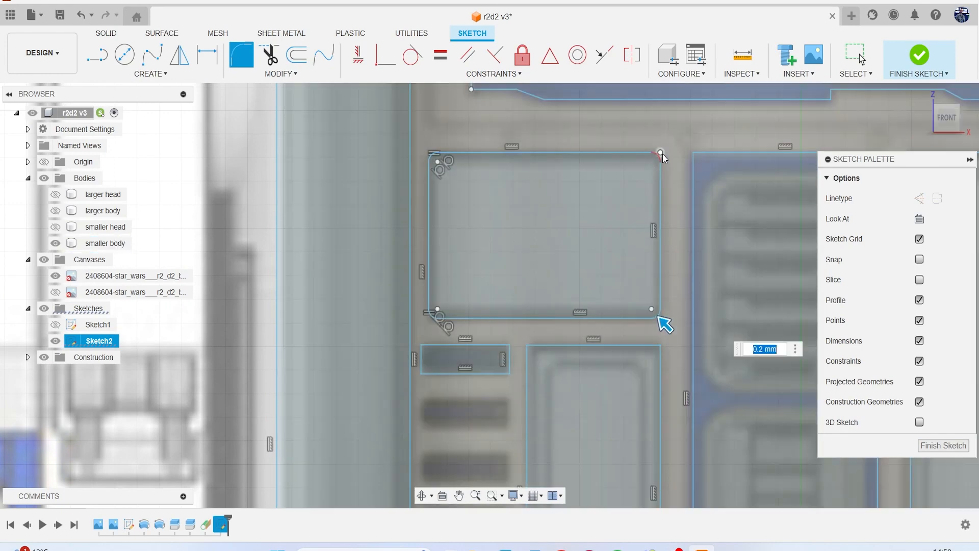
pyautogui.click(661, 153)
# - Fillet all corners of the narrow upright panel beside the slots and the small rectangle below it at 0.2 mm
pyautogui.click(528, 347)
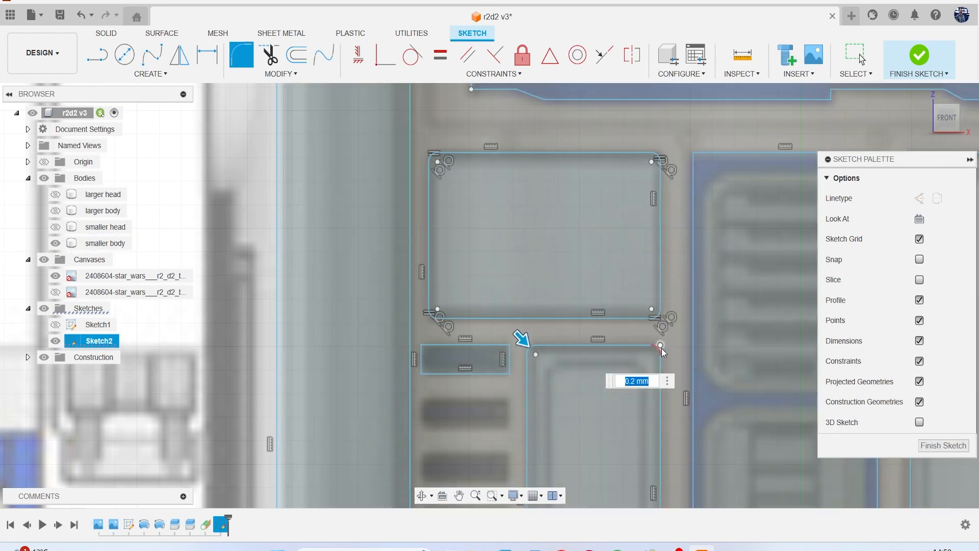
pyautogui.click(662, 348)
pyautogui.scroll(-3, 605, 397)
pyautogui.moveTo(605, 397); pyautogui.dragTo(567, 231, button='middle')
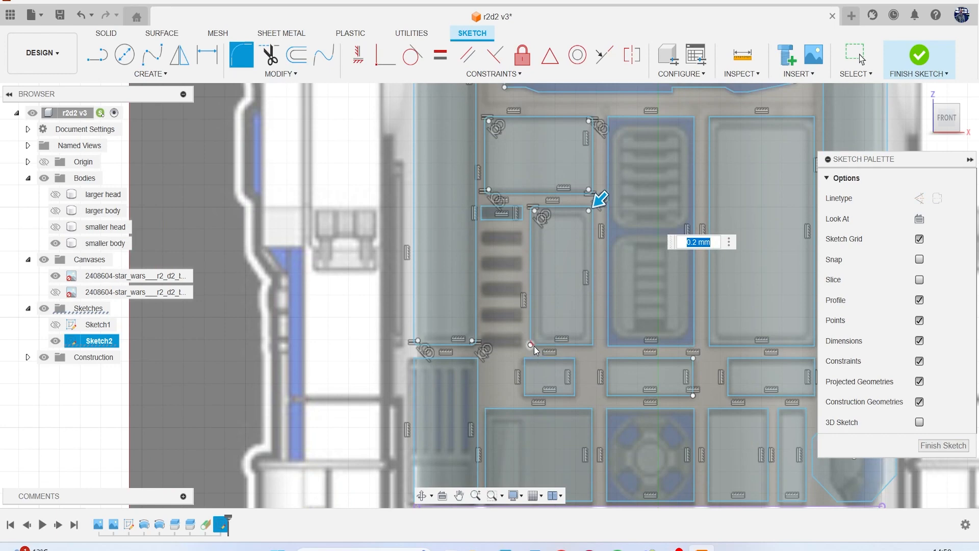
pyautogui.click(591, 344)
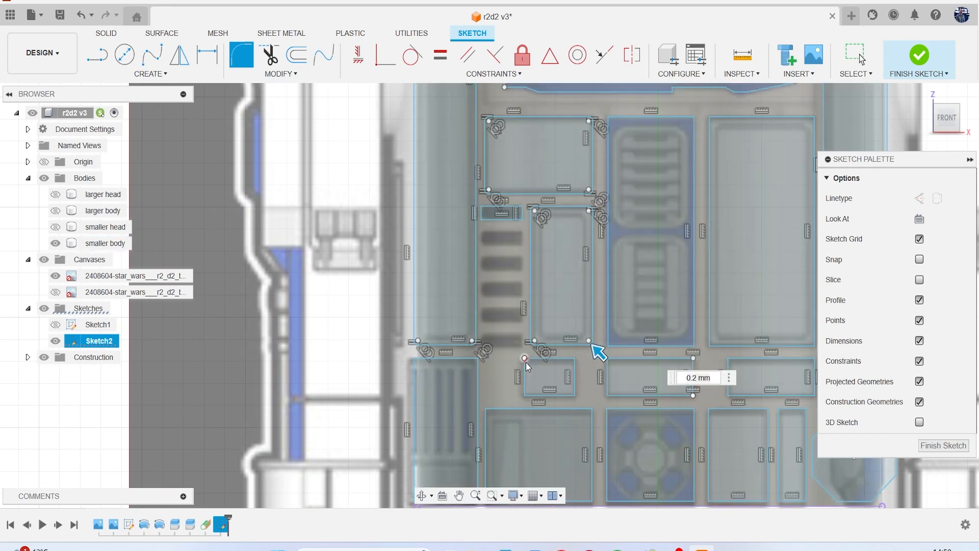
pyautogui.click(525, 359)
pyautogui.click(575, 359)
pyautogui.click(574, 394)
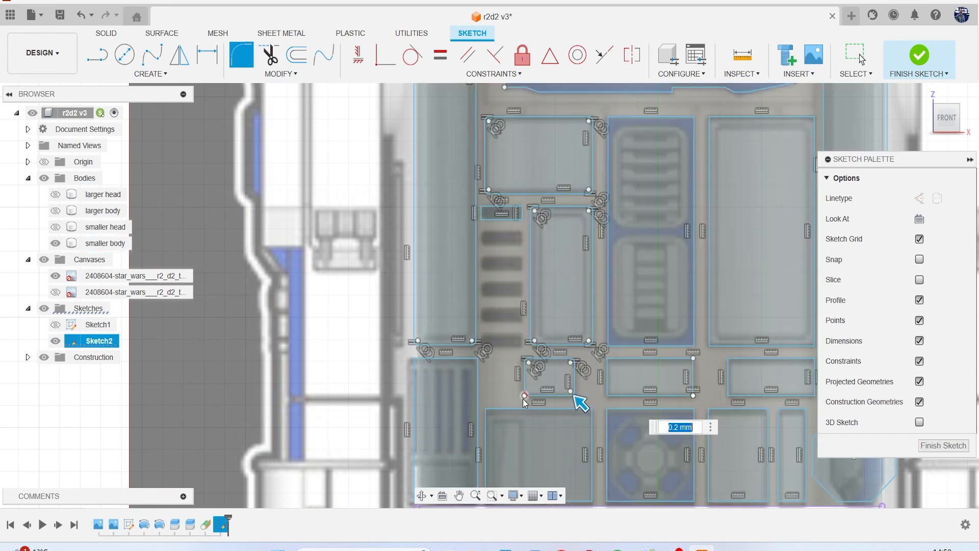
pyautogui.click(525, 396)
# - Round the corners of the grille panel at the body's lower-left corner with 0.2 mm fillets
pyautogui.moveTo(471, 382); pyautogui.dragTo(512, 305, button='middle')
pyautogui.scroll(3, 513, 305)
pyautogui.click(523, 267)
pyautogui.click(428, 268)
pyautogui.moveTo(497, 478); pyautogui.dragTo(476, 372, button='middle')
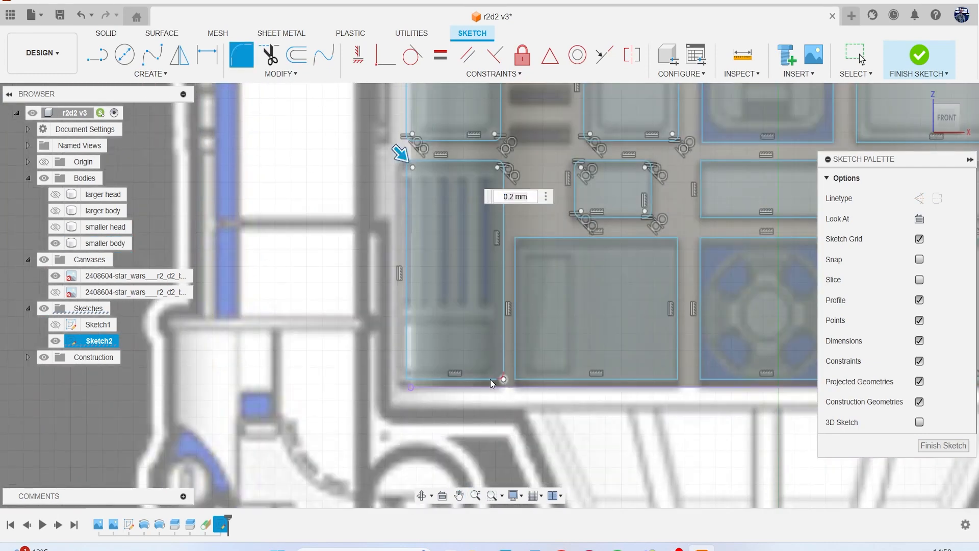
pyautogui.click(503, 379)
# - Apply 0.2 mm fillets to the corners of the wide panel beside the grille and the blue square emblem panel
pyautogui.click(515, 238)
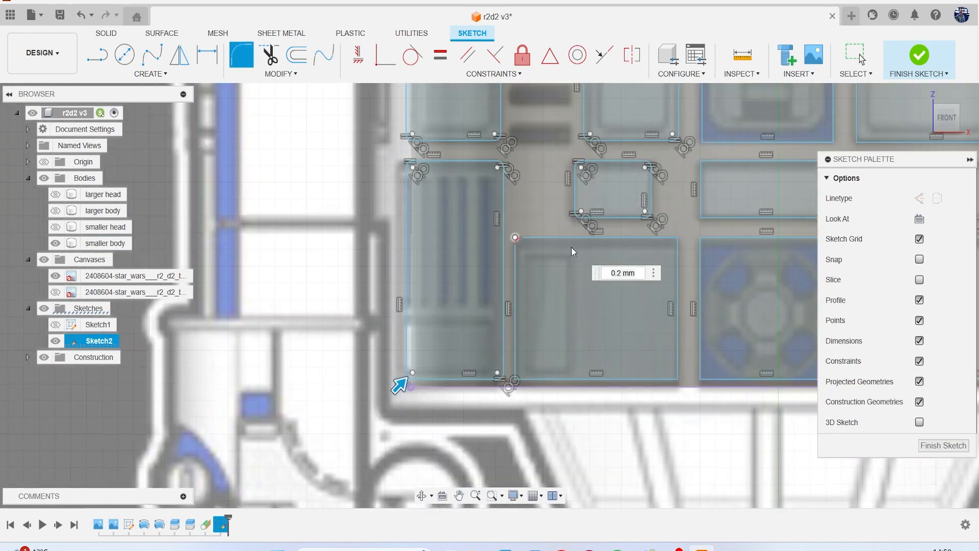
pyautogui.click(678, 241)
pyautogui.click(678, 376)
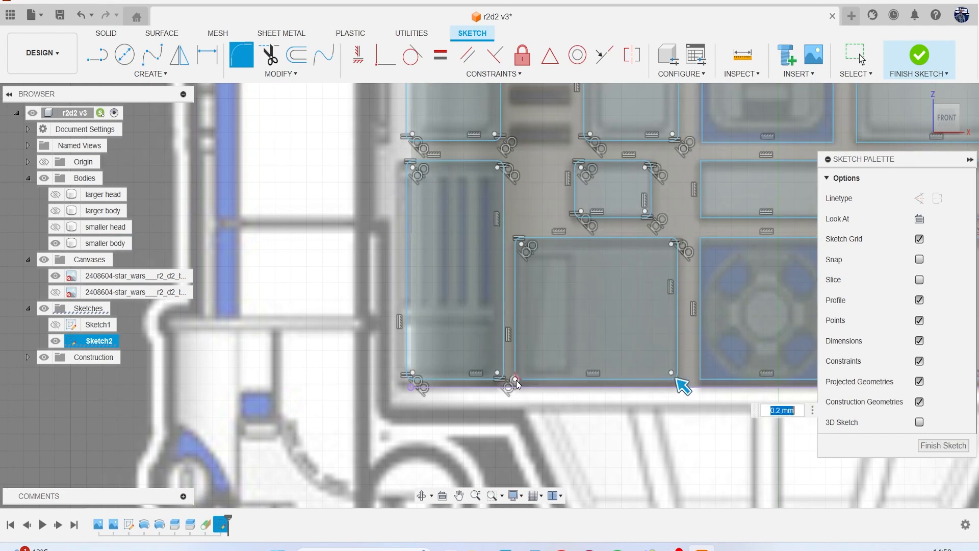
pyautogui.click(516, 381)
pyautogui.moveTo(510, 388); pyautogui.dragTo(339, 398, button='middle')
pyautogui.click(537, 254)
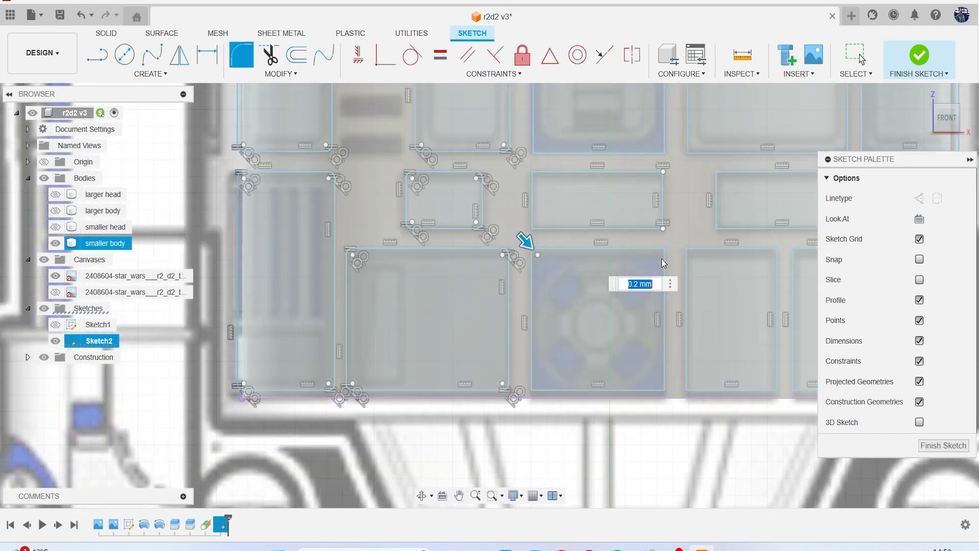
pyautogui.click(660, 250)
pyautogui.click(665, 389)
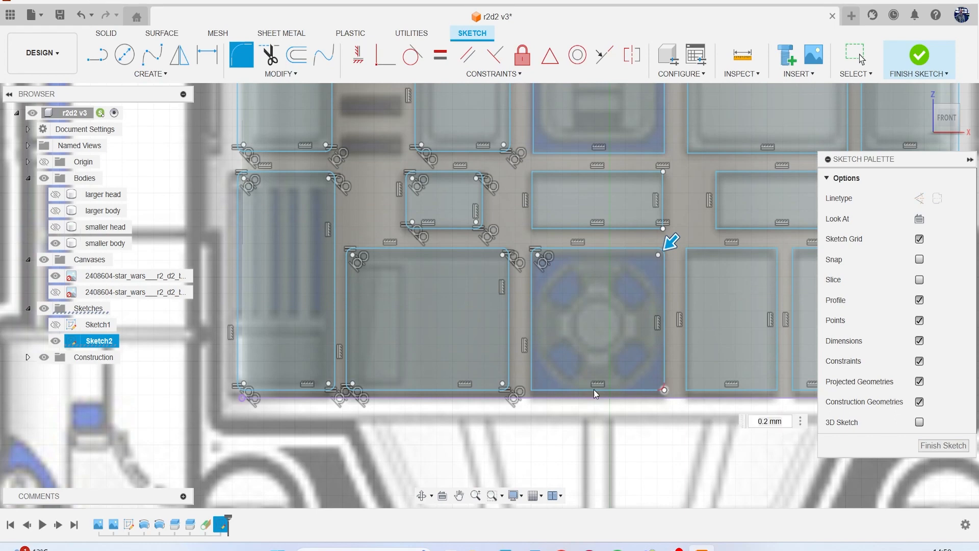
pyautogui.click(533, 391)
# - Fillet the corners of the two narrower bottom-row panels between the blue square and the octagonal port at 0.2 mm
pyautogui.moveTo(500, 338); pyautogui.dragTo(381, 340, button='middle')
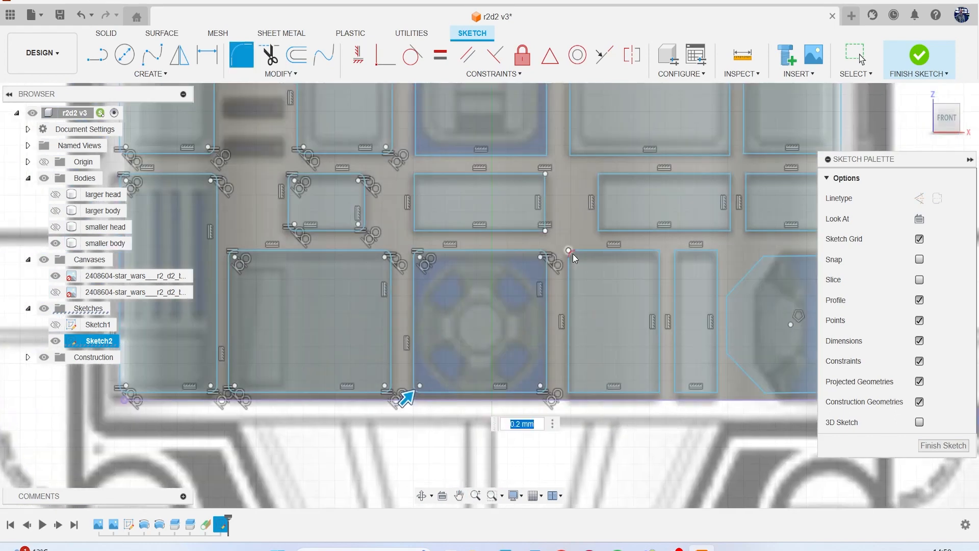
pyautogui.click(574, 253)
pyautogui.click(664, 253)
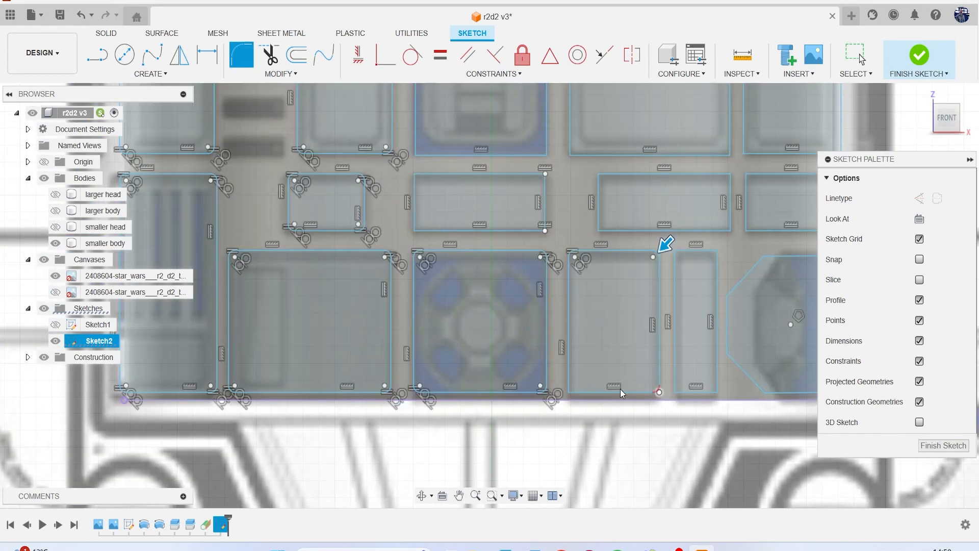
pyautogui.click(568, 391)
pyautogui.moveTo(597, 345); pyautogui.dragTo(466, 351, button='middle')
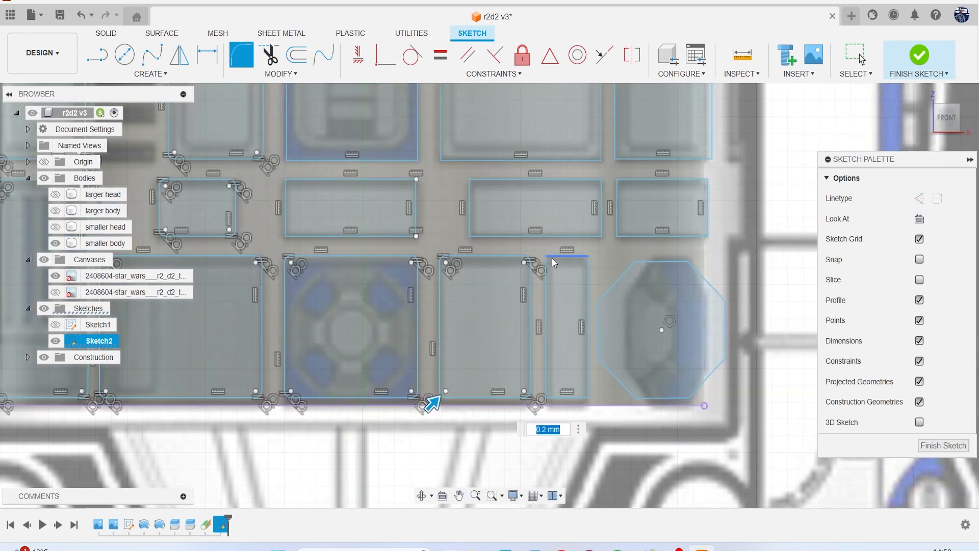
pyautogui.click(551, 259)
pyautogui.click(582, 262)
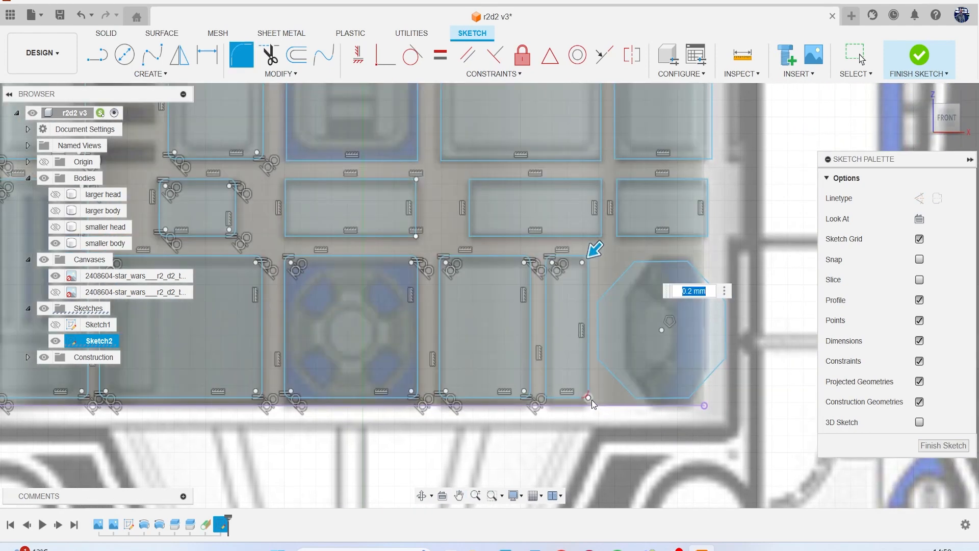
pyautogui.click(590, 399)
pyautogui.click(546, 393)
# - Fillet the corners of the horizontal rectangle directly above the blue square emblem panel at 0.2 mm
pyautogui.moveTo(525, 372); pyautogui.dragTo(546, 452, button='middle')
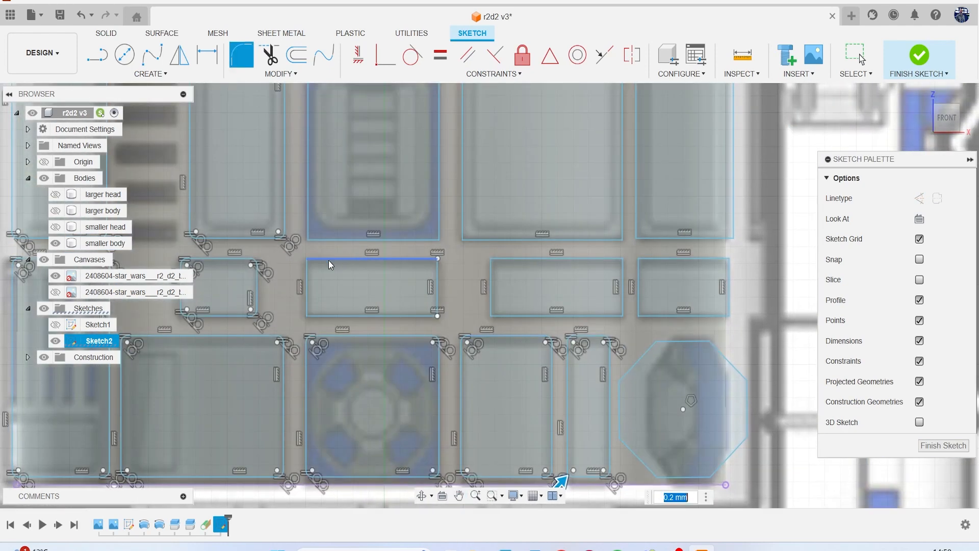
pyautogui.click(307, 263)
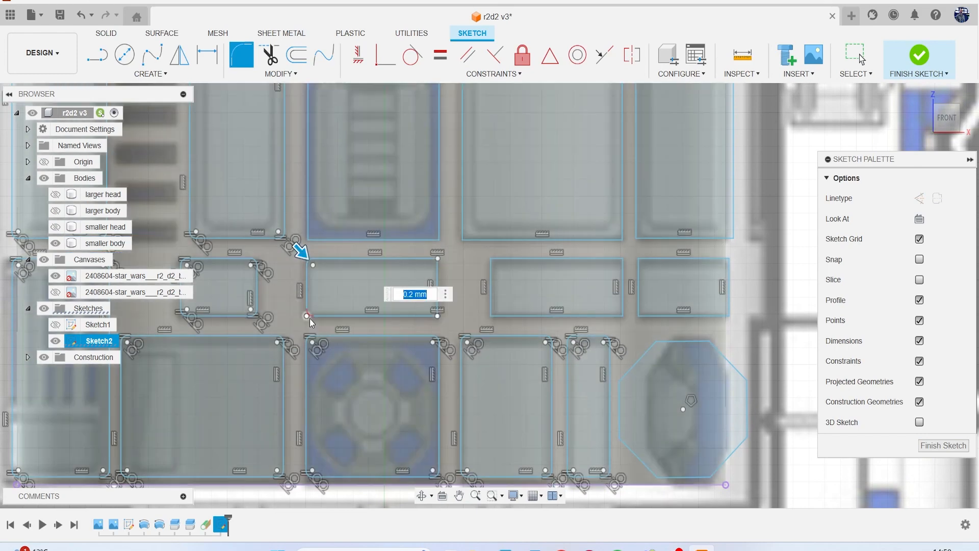
pyautogui.click(311, 317)
pyautogui.click(435, 261)
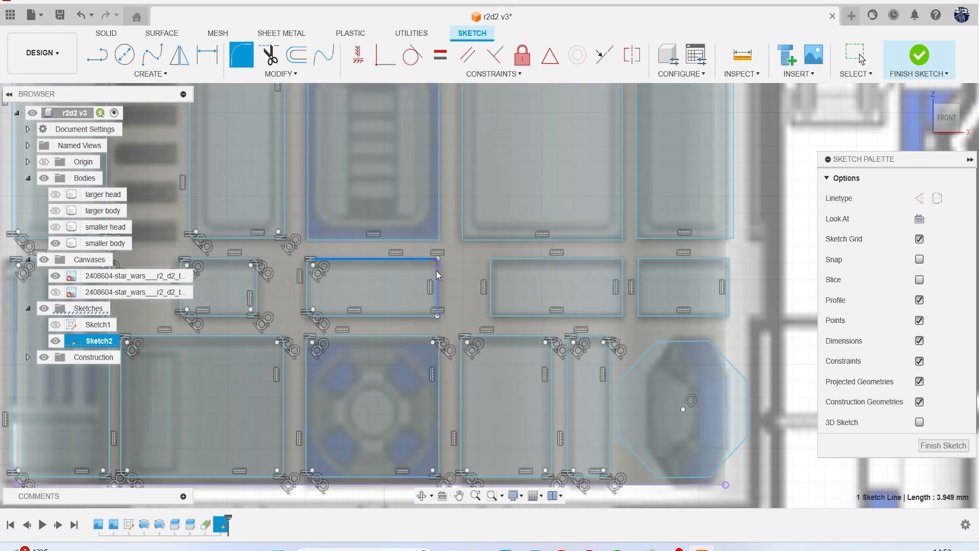
pyautogui.click(436, 312)
# - Round the corners of the two remaining rectangles on the right of the short panel row with 0.2 mm fillets
pyautogui.scroll(3, 469, 296)
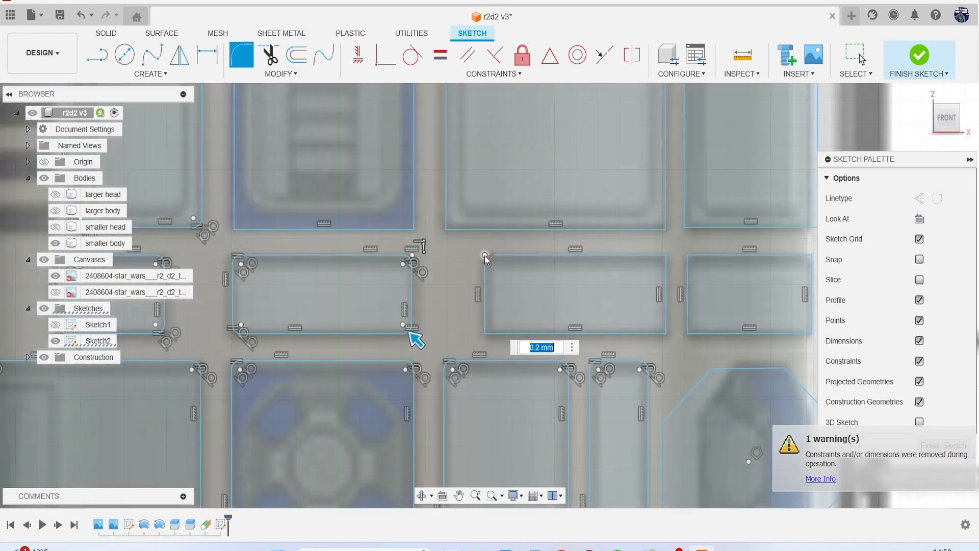
pyautogui.click(492, 259)
pyautogui.click(487, 335)
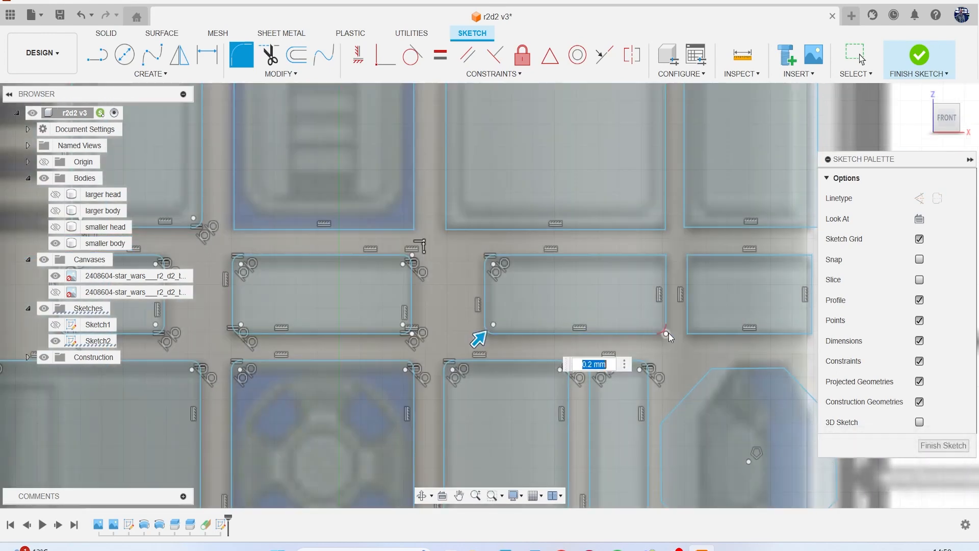
pyautogui.click(666, 331)
pyautogui.moveTo(663, 253); pyautogui.dragTo(498, 254, button='middle')
pyautogui.click(507, 256)
pyautogui.click(525, 260)
pyautogui.click(524, 337)
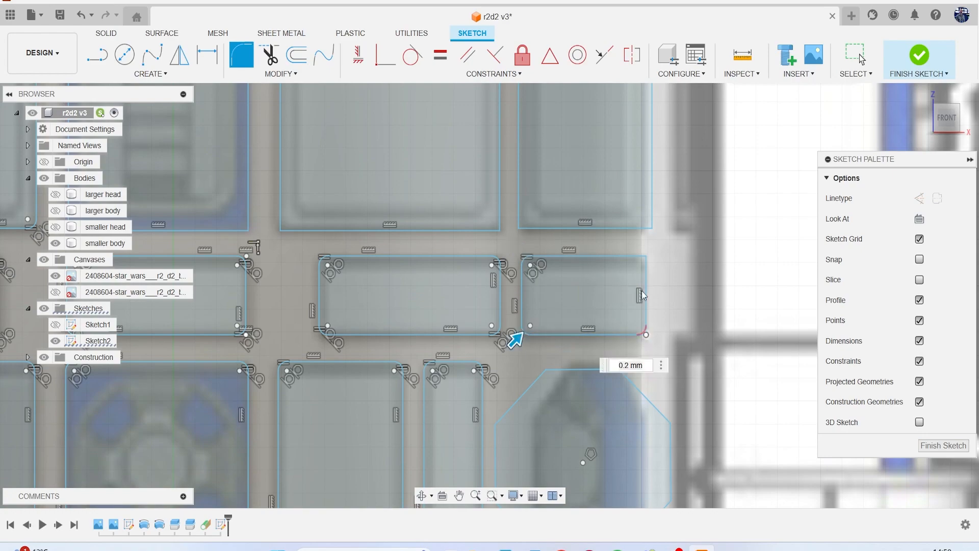
pyautogui.click(643, 334)
pyautogui.click(642, 264)
# - Fillet the four corners of the tall blue vent panel at the body's centre with a 0.2 mm radius
pyautogui.scroll(-3, 571, 285)
pyautogui.moveTo(449, 267); pyautogui.dragTo(576, 356, button='middle')
pyautogui.moveTo(478, 228)
pyautogui.mouseDown(button='middle')
pyautogui.moveTo(469, 345)
pyautogui.moveTo(498, 311)
pyautogui.moveTo(530, 298)
pyautogui.mouseUp(button='middle')
pyautogui.scroll(-1, 468, 345)
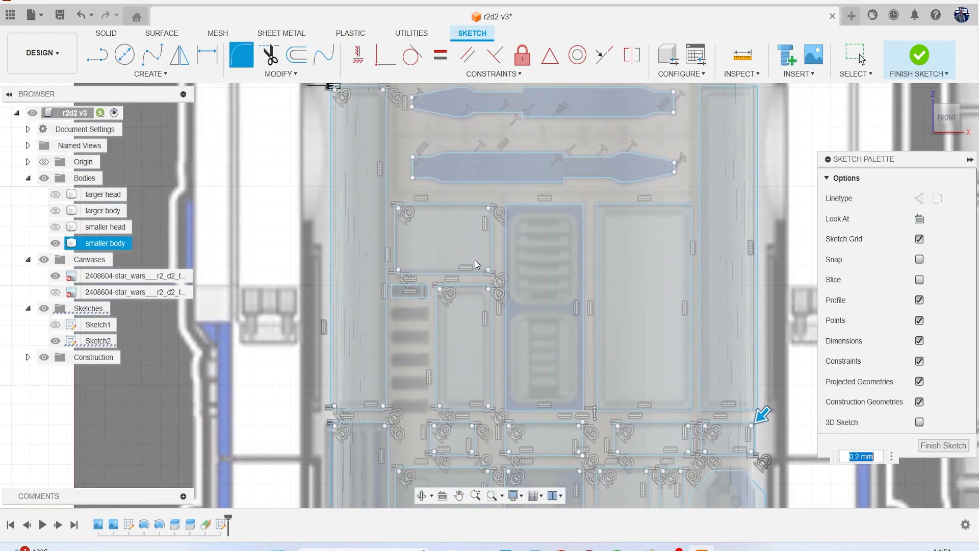
pyautogui.scroll(3, 472, 281)
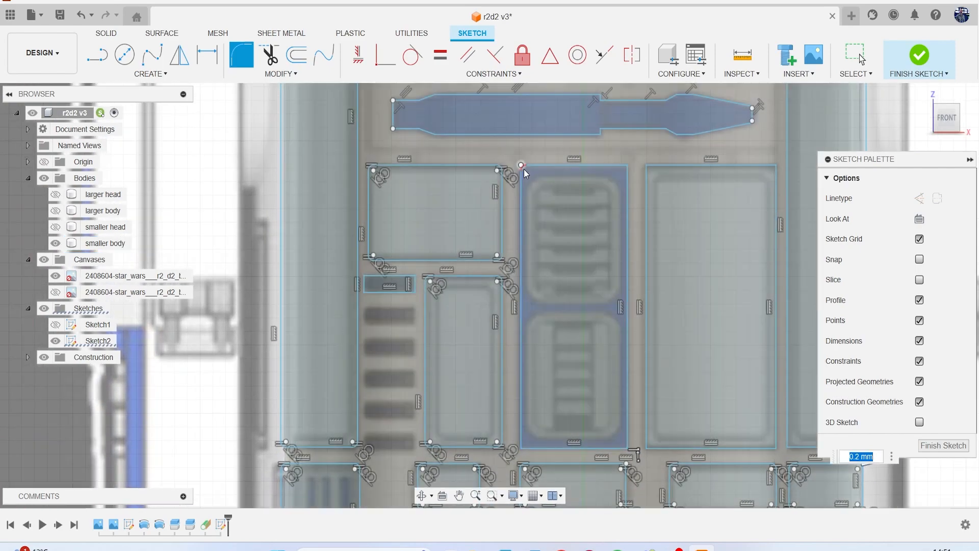
pyautogui.click(525, 169)
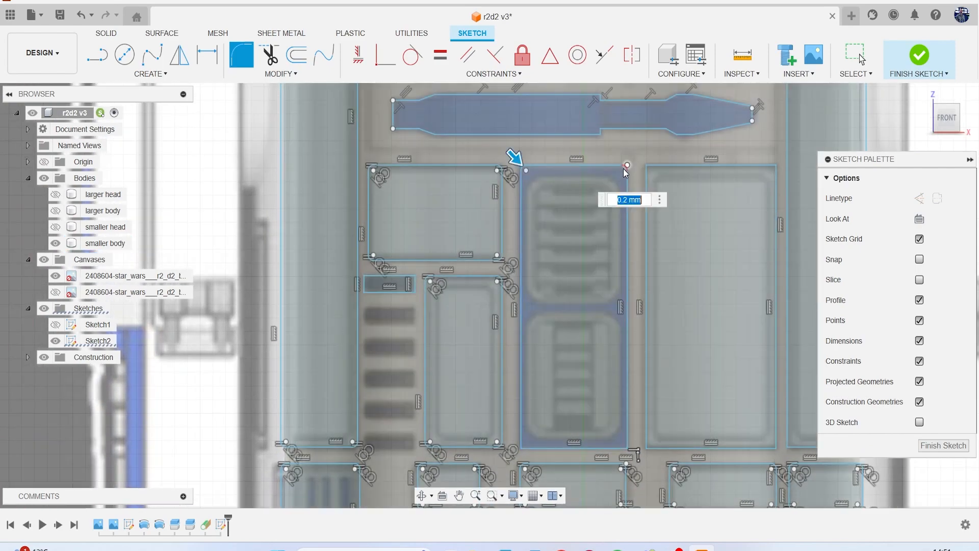
pyautogui.click(622, 170)
pyautogui.click(616, 447)
pyautogui.click(525, 449)
# - Fillet the corners of the large rectangular panel directly right of the blue vent panel at 0.2 mm
pyautogui.moveTo(592, 314); pyautogui.dragTo(530, 312, button='middle')
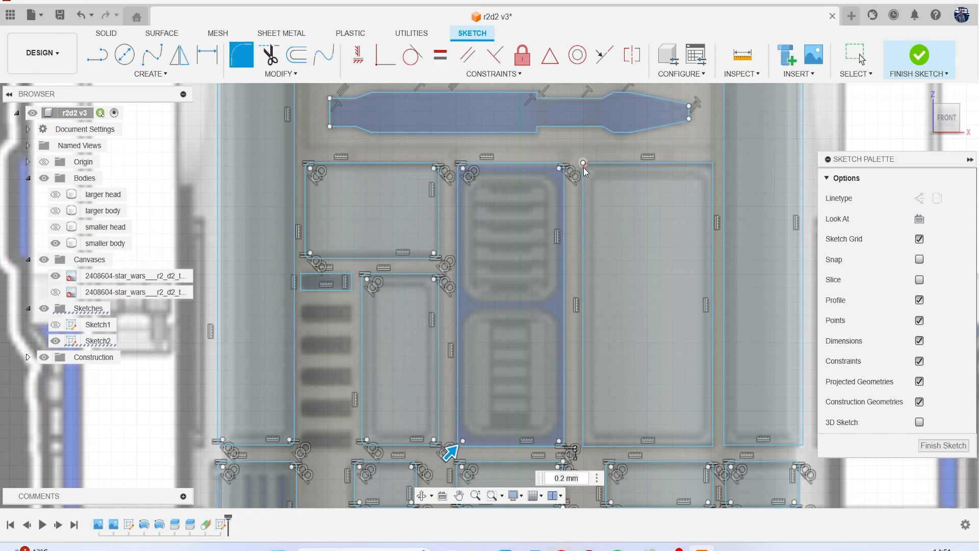
pyautogui.click(584, 168)
pyautogui.click(713, 166)
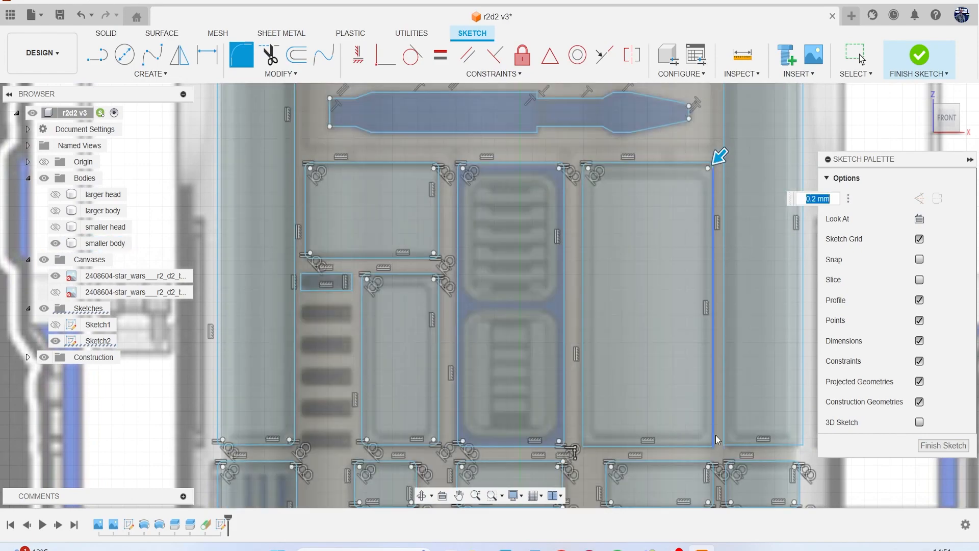
pyautogui.click(713, 447)
# - Round the corners of the tall narrow panel along the body's right edge with 0.2 mm fillets
pyautogui.scroll(-3, 587, 446)
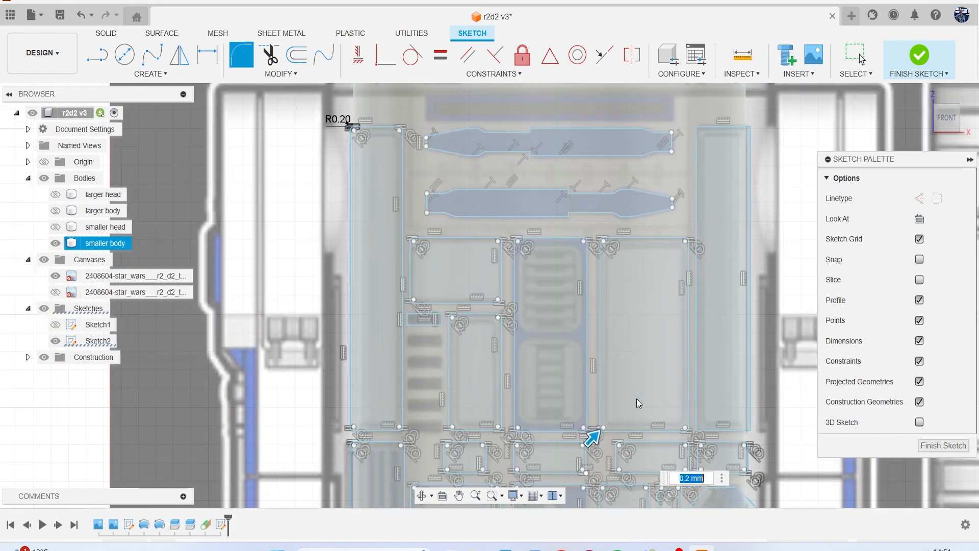
pyautogui.click(645, 147)
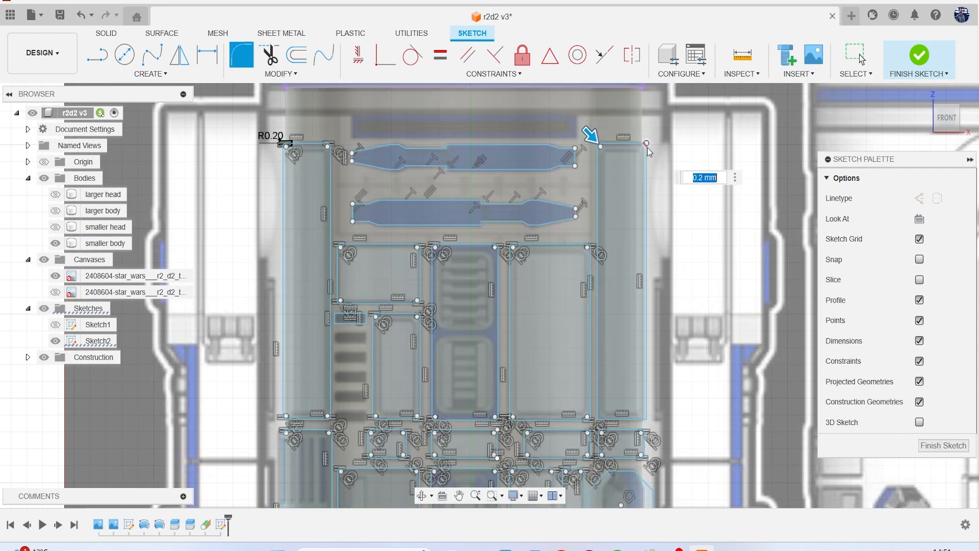
pyautogui.click(648, 423)
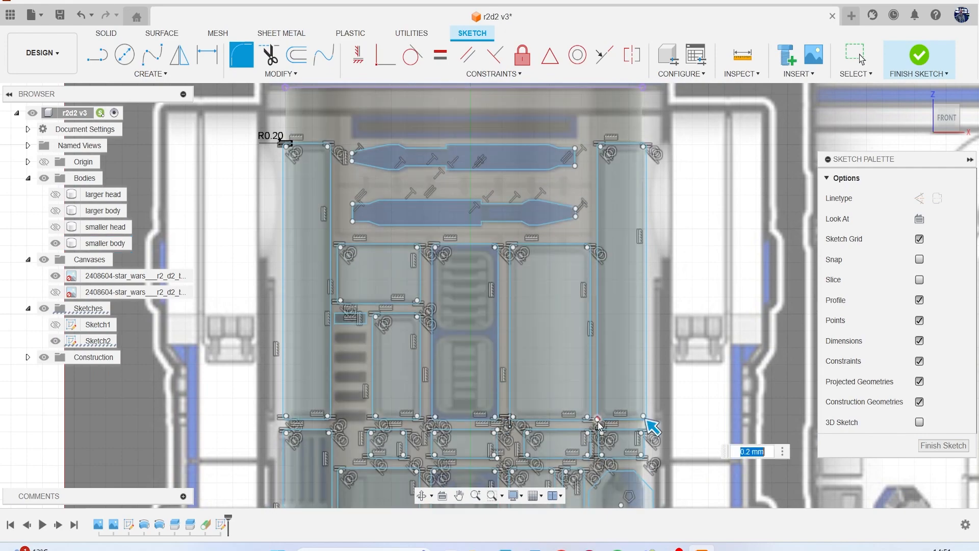
# - Fillet the four corners of the small slot rectangle at the top of the slot column with a 0.2 mm radius
pyautogui.scroll(5, 499, 324)
pyautogui.click(425, 280)
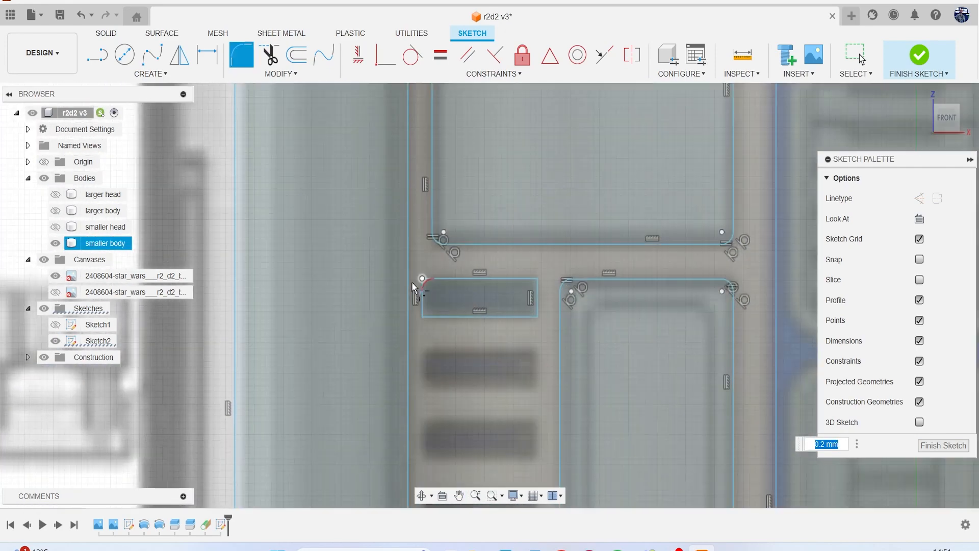
pyautogui.click(535, 280)
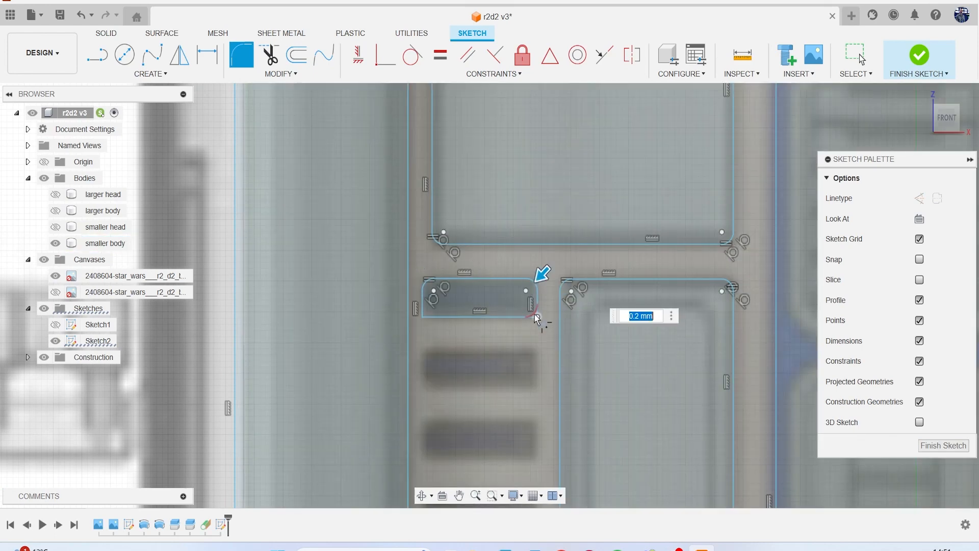
pyautogui.click(527, 318)
pyautogui.click(423, 316)
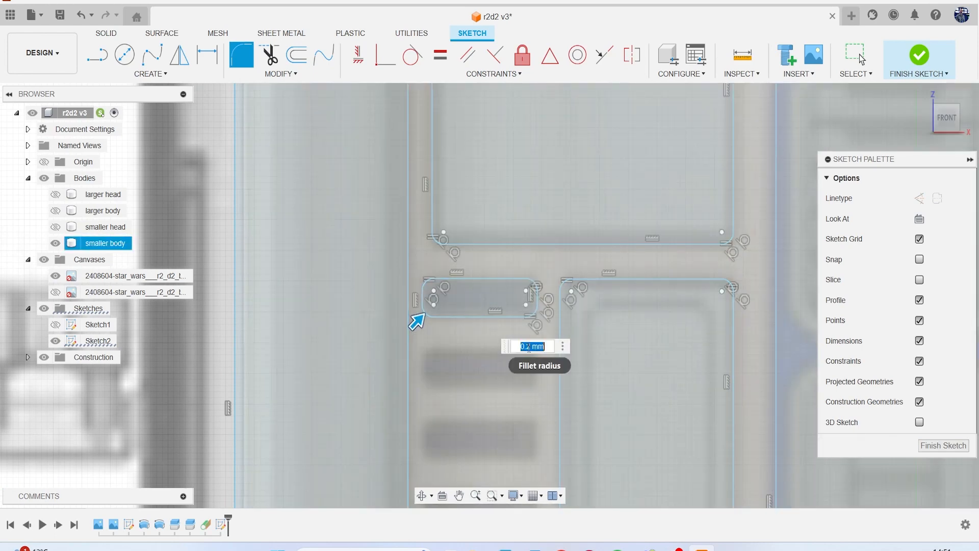
pyautogui.press('Return')
# - Pattern the rounded slot downward with a Rectangular Pattern of 6 instances over an extent of 5.779 mm
pyautogui.scroll(-8, 528, 348)
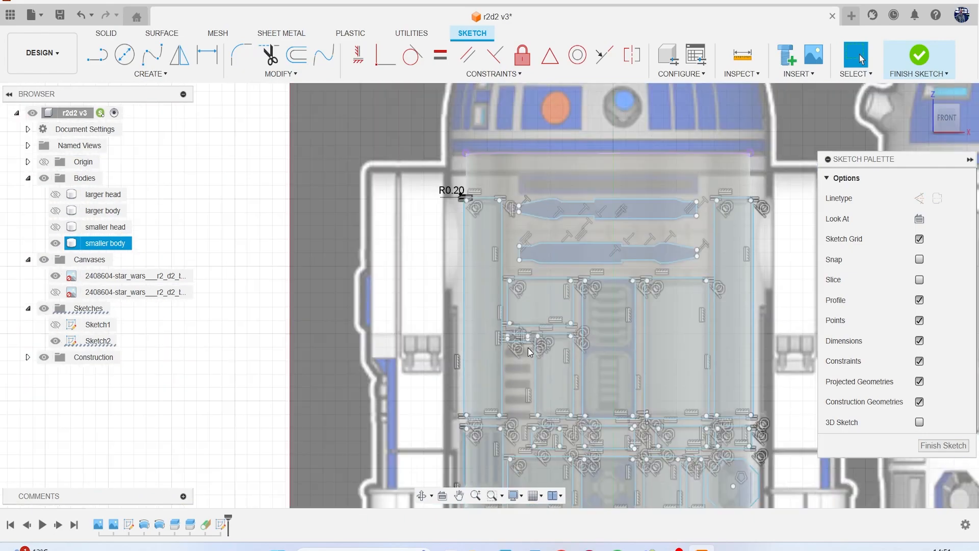
pyautogui.scroll(4, 528, 347)
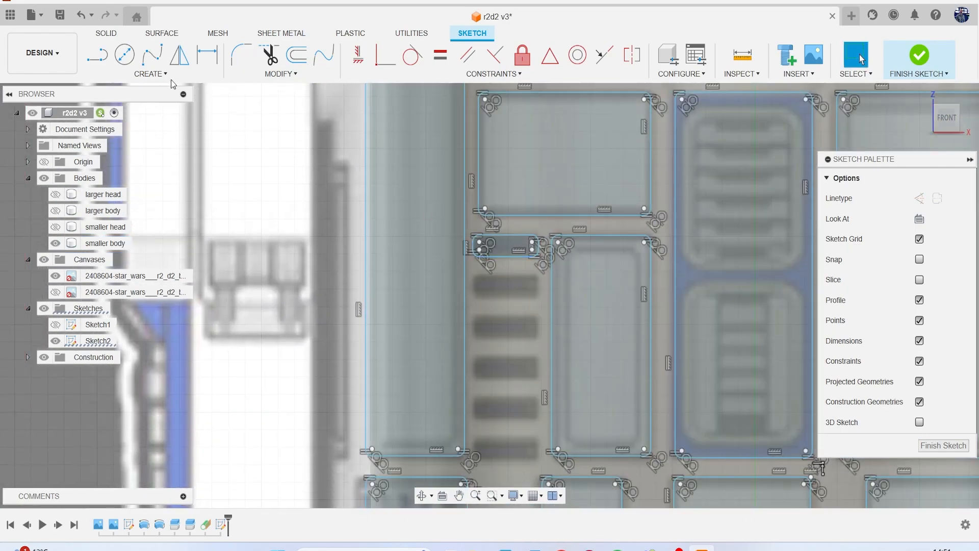
pyautogui.click(158, 75)
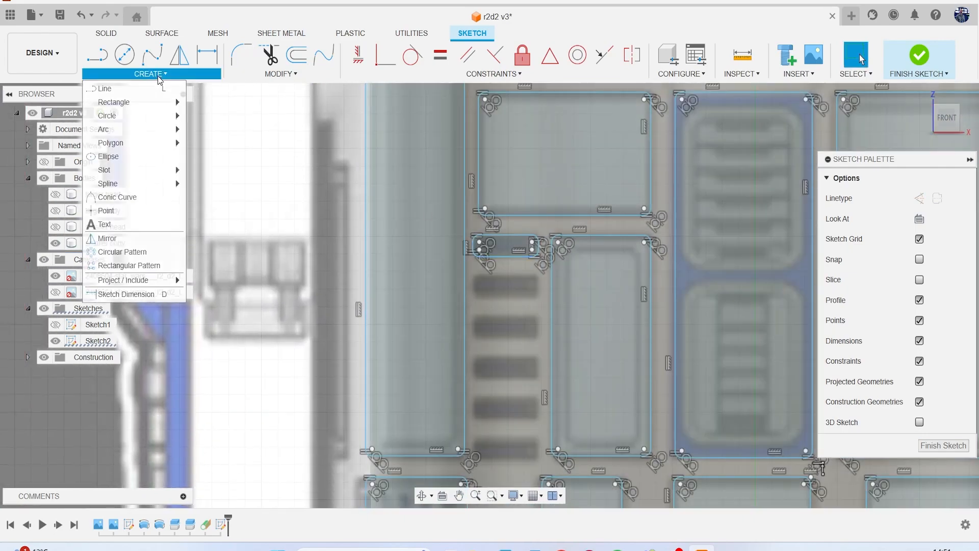
pyautogui.click(159, 267)
pyautogui.doubleClick(499, 257)
pyautogui.moveTo(506, 270); pyautogui.dragTo(465, 204, button='middle')
pyautogui.moveTo(465, 209); pyautogui.dragTo(486, 411)
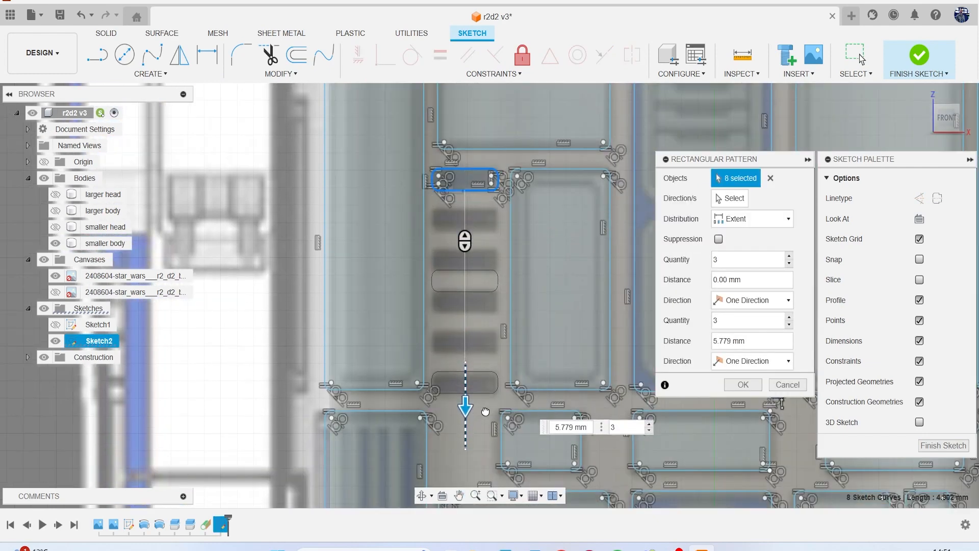
pyautogui.click(651, 424)
pyautogui.click(651, 424)
pyautogui.click(650, 424)
pyautogui.click(745, 383)
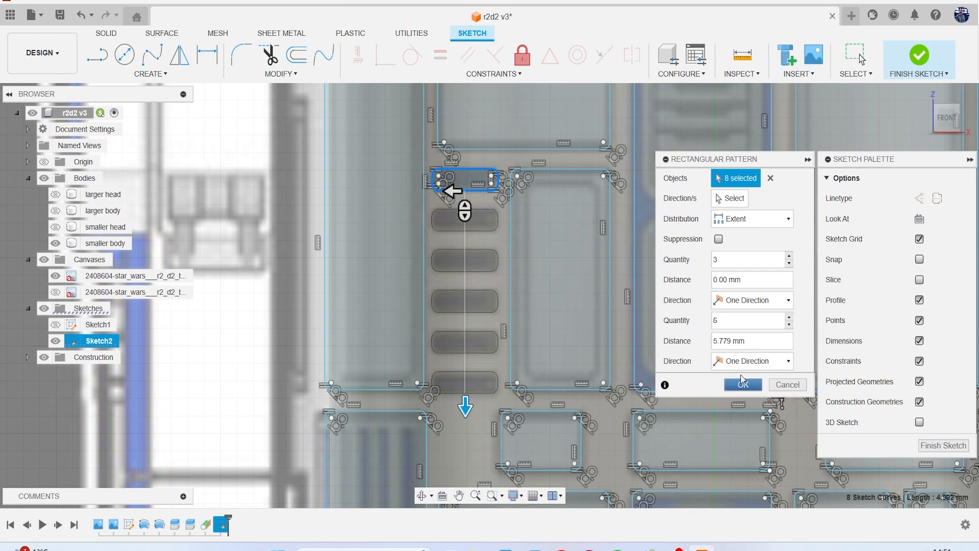
# - Trace the long blue bar above the upper tool-shaped panel with a two-point rectangle
pyautogui.scroll(-5, 630, 365)
pyautogui.moveTo(685, 395); pyautogui.dragTo(521, 373, button='middle')
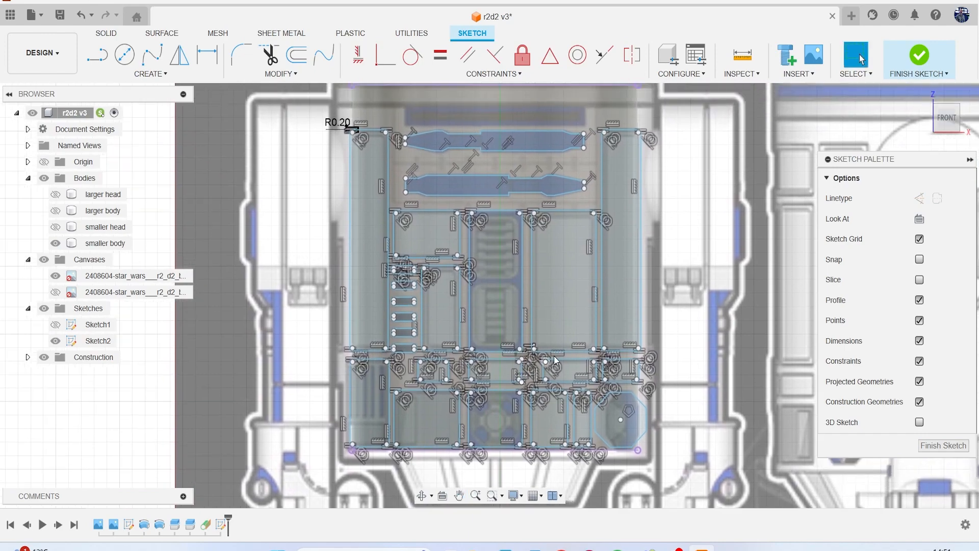
pyautogui.scroll(-3, 577, 298)
pyautogui.moveTo(567, 221); pyautogui.dragTo(549, 285, button='middle')
pyautogui.scroll(2, 454, 232)
pyautogui.scroll(5, 454, 232)
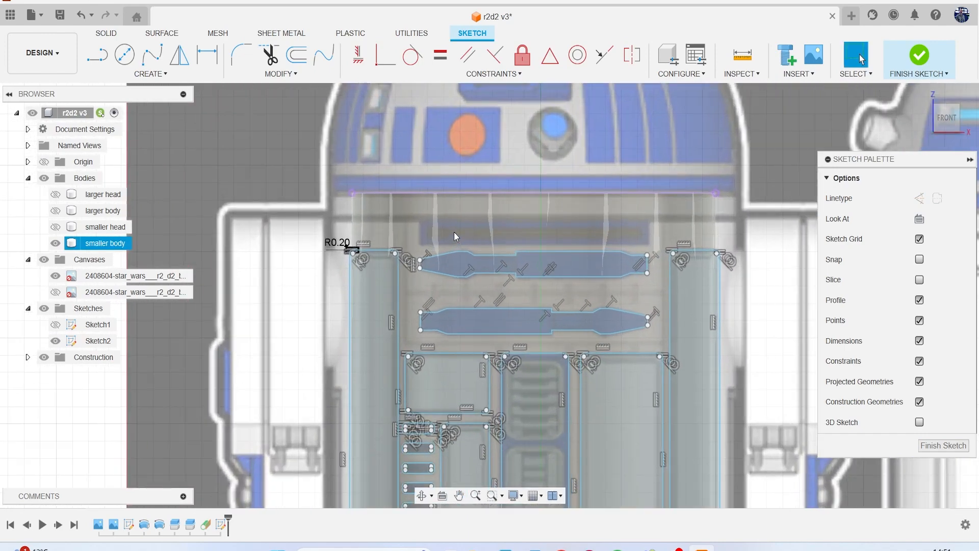
pyautogui.scroll(-1, 352, 248)
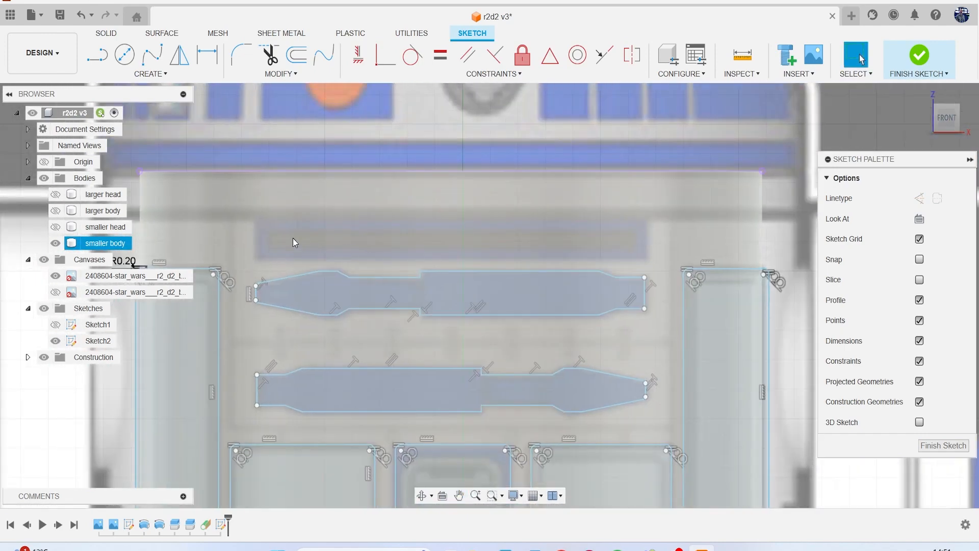
pyautogui.press('r')
pyautogui.scroll(2, 258, 233)
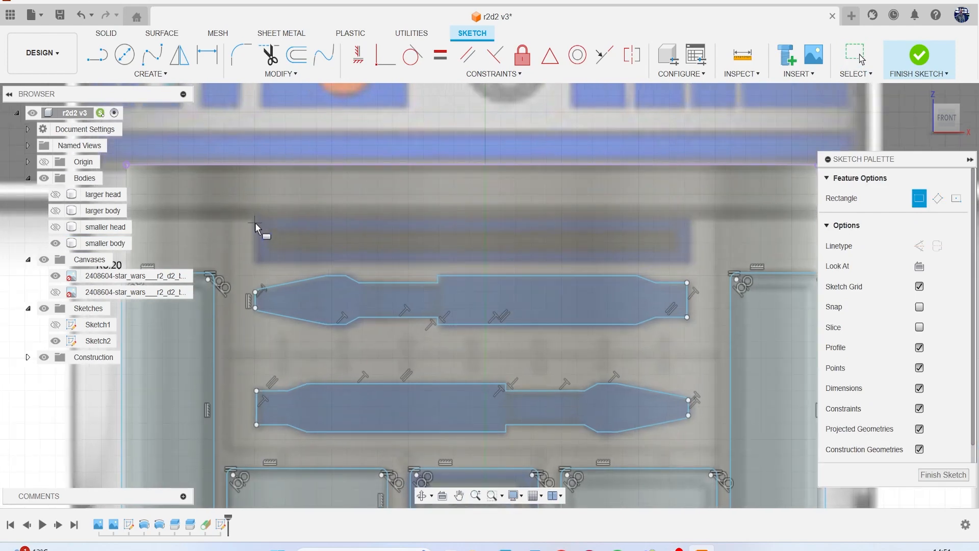
pyautogui.click(255, 220)
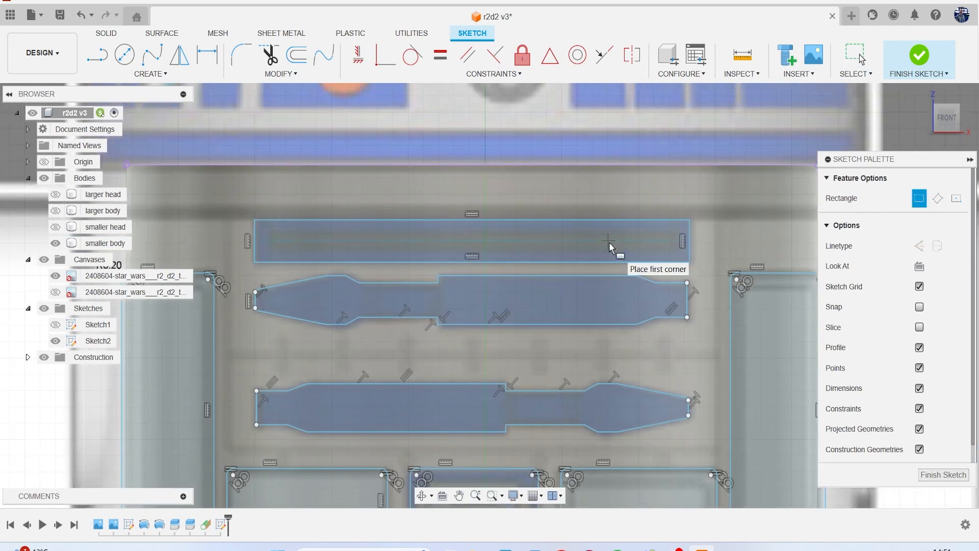
# - Fillet all four corners of the long bar rectangle at the top of the body at 0.2 mm
pyautogui.click(246, 67)
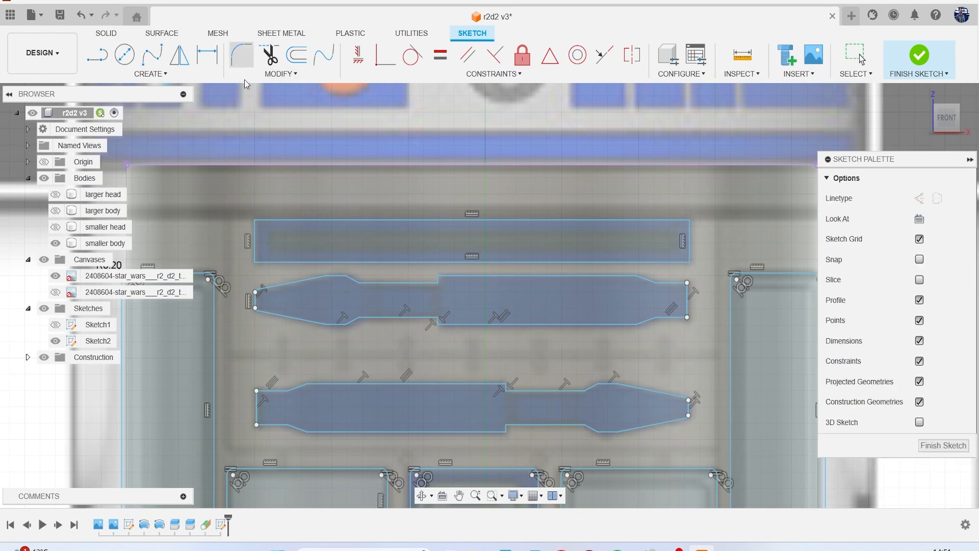
pyautogui.click(256, 223)
pyautogui.click(255, 262)
pyautogui.click(687, 223)
pyautogui.click(691, 263)
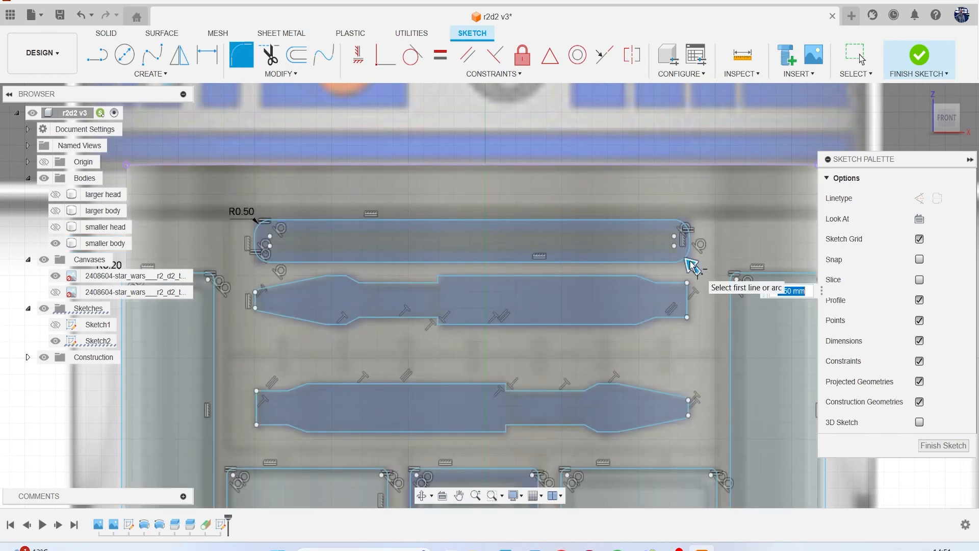
pyautogui.write('2')
pyautogui.press('Return')
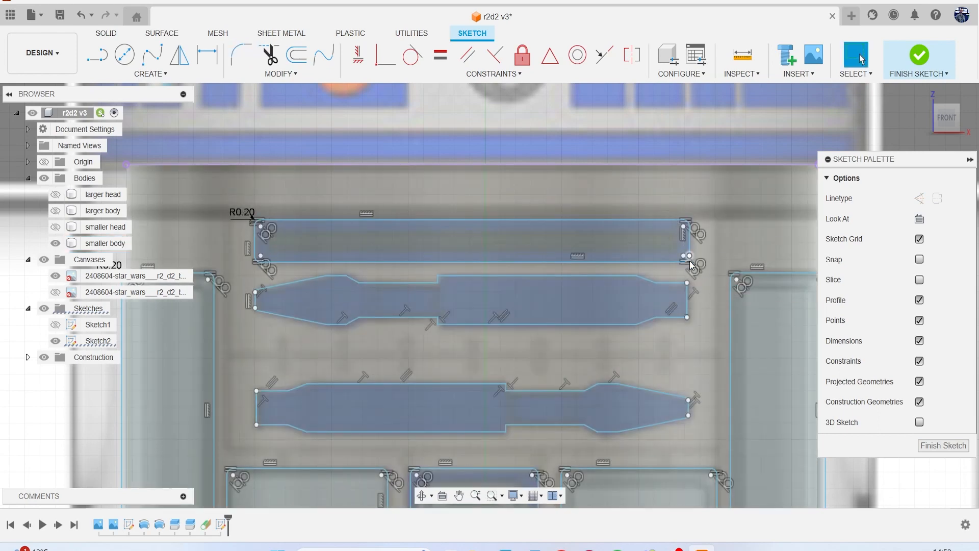
# - Finish the panel sketch, hide the front reference canvas and tilt the view to see the body from above
pyautogui.click(919, 55)
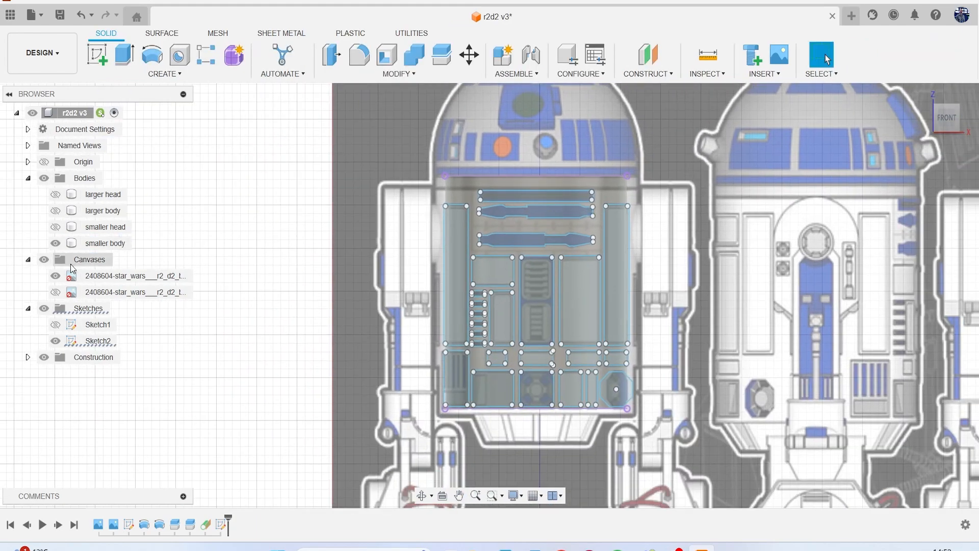
pyautogui.click(55, 276)
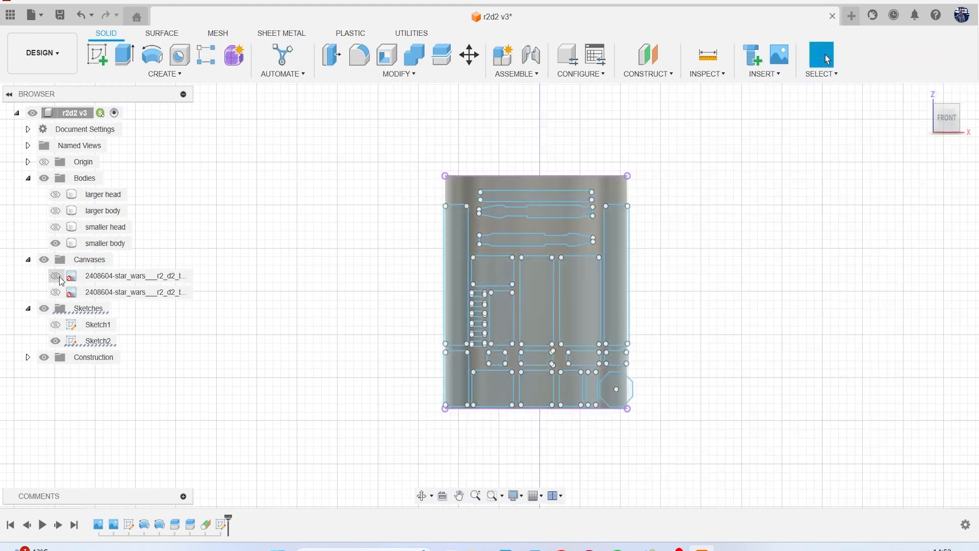
pyautogui.moveTo(943, 125); pyautogui.dragTo(945, 155)
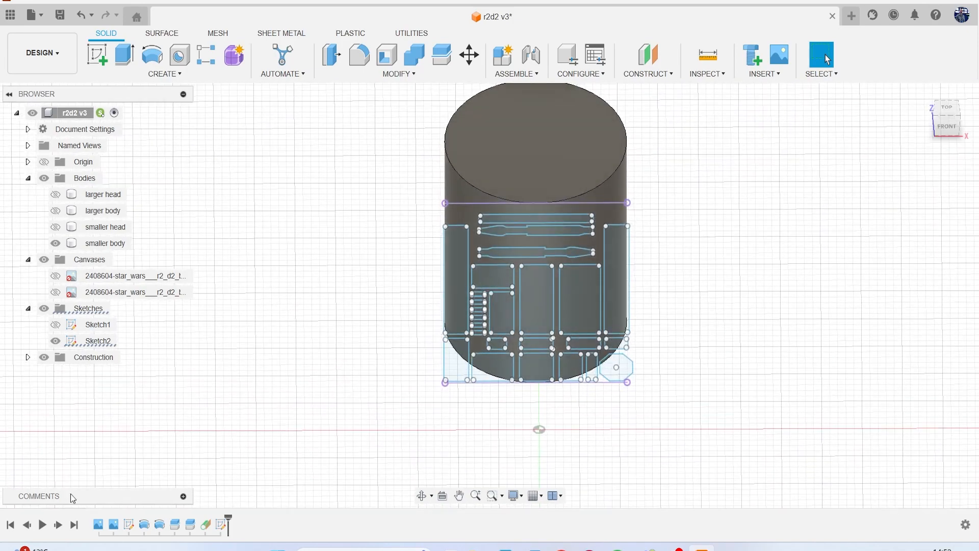
# - Check the saved comment for the inner body offset and emboss the long top bar profile onto the smaller body's curved face at 1 mm depth
pyautogui.click(183, 498)
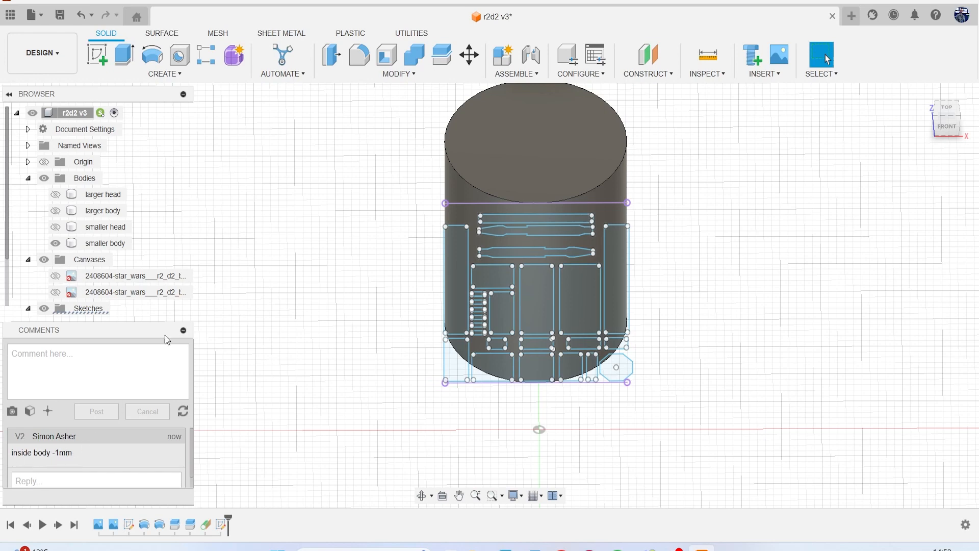
pyautogui.click(184, 331)
pyautogui.click(156, 74)
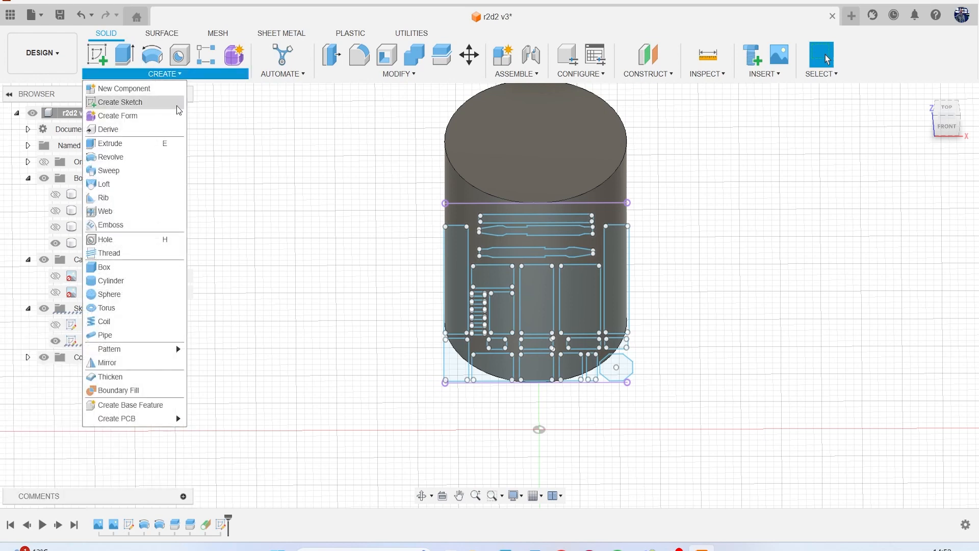
pyautogui.click(140, 225)
pyautogui.moveTo(537, 295); pyautogui.dragTo(350, 311, button='middle')
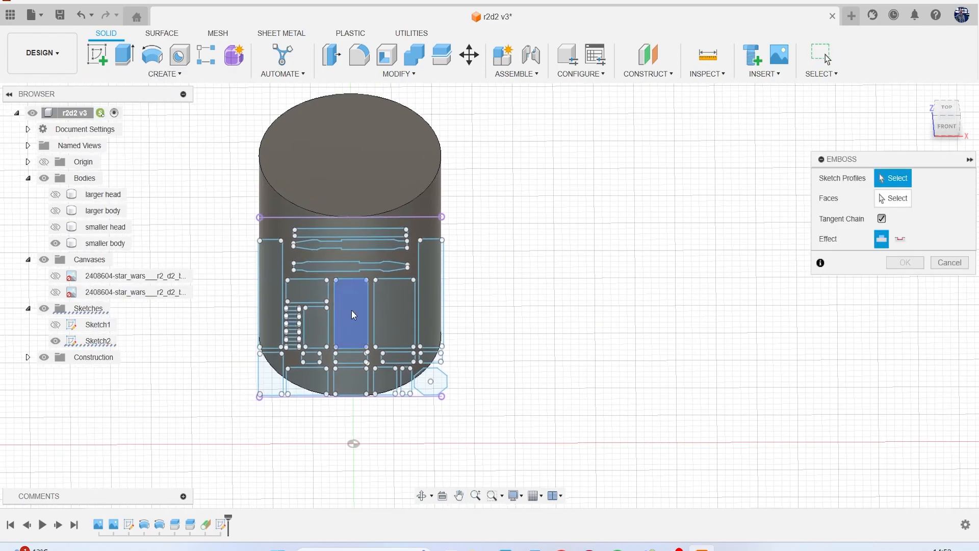
pyautogui.scroll(4, 347, 269)
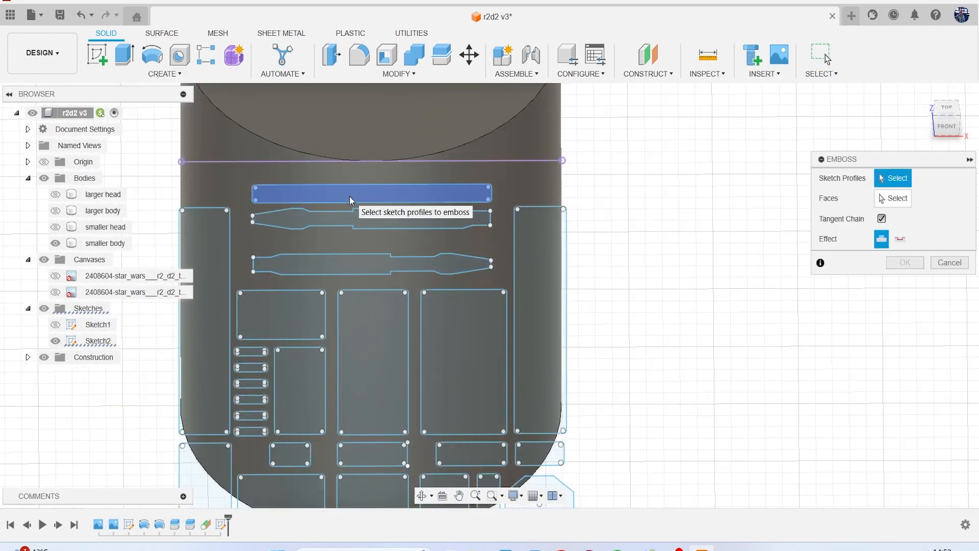
pyautogui.click(350, 196)
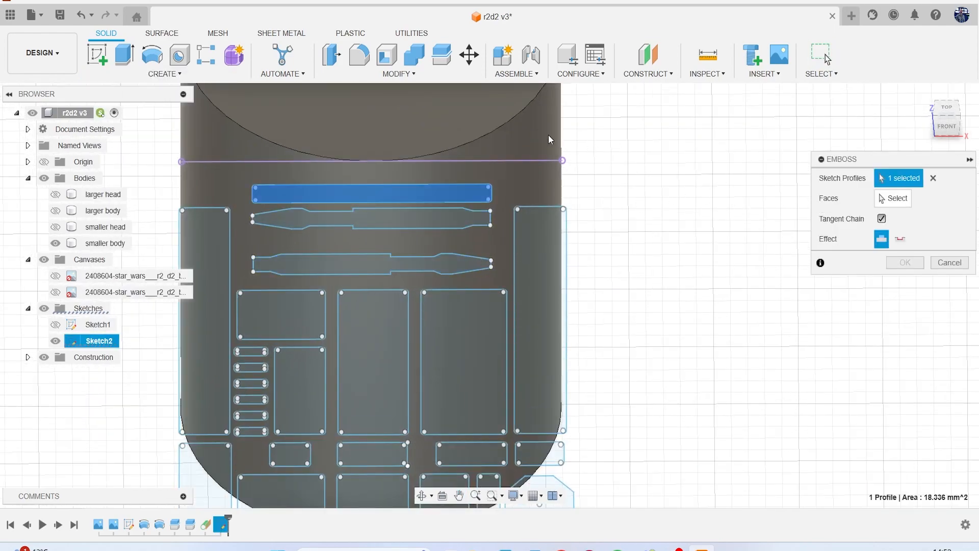
pyautogui.click(529, 133)
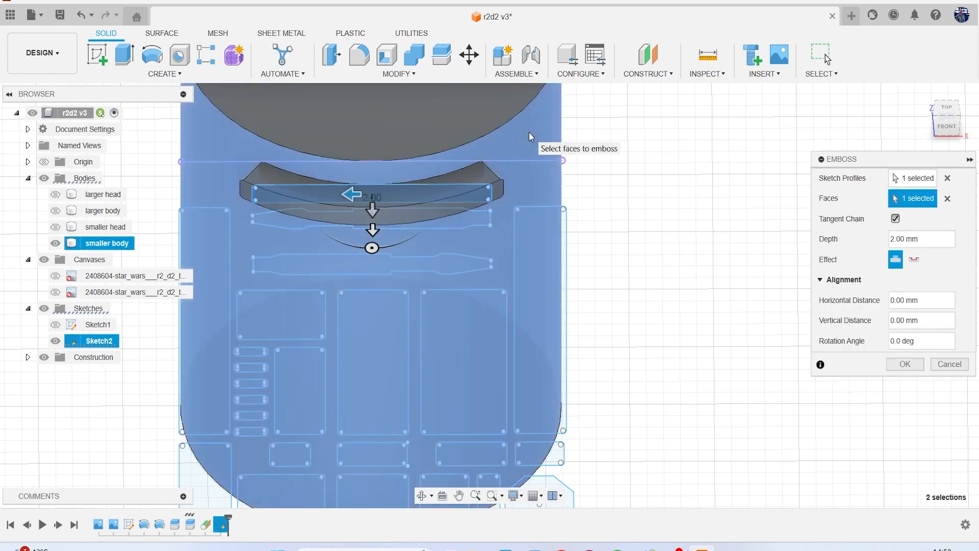
pyautogui.doubleClick(943, 239)
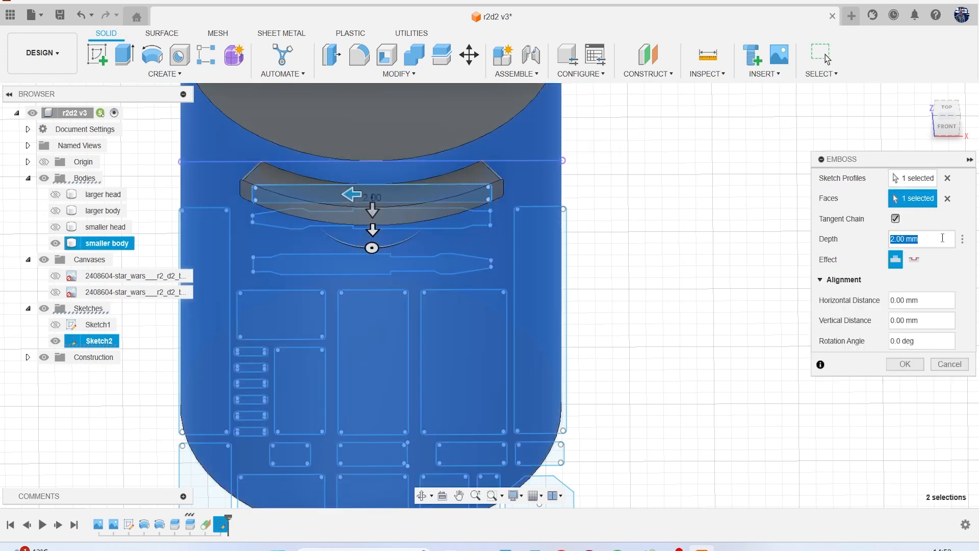
pyautogui.write('1')
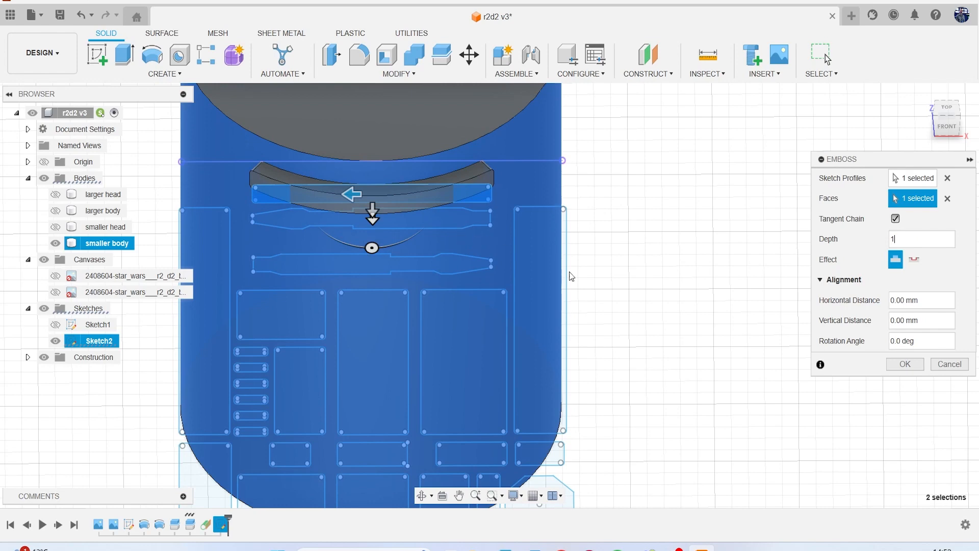
pyautogui.click(906, 365)
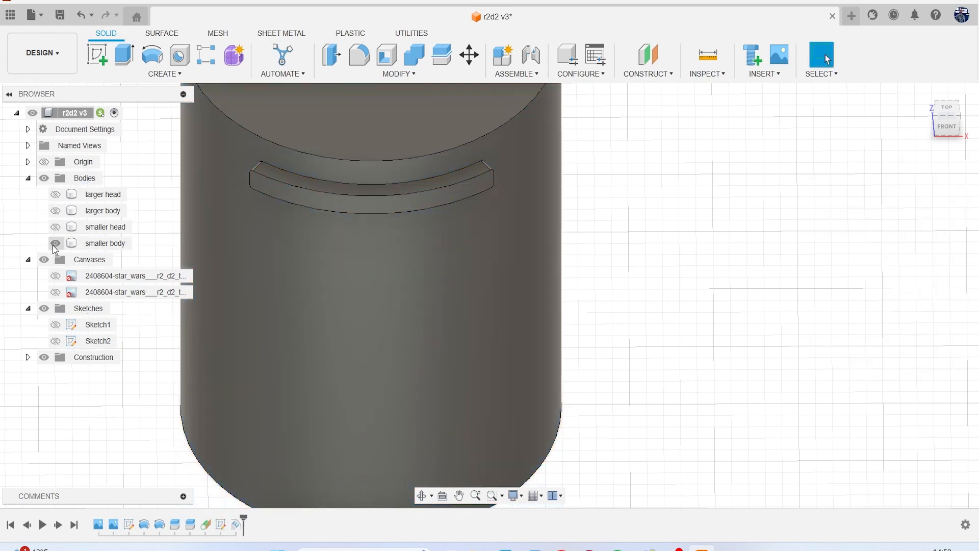
# - Show the larger body to compare its outer surface with the embossed bar
pyautogui.click(102, 210)
pyautogui.click(55, 211)
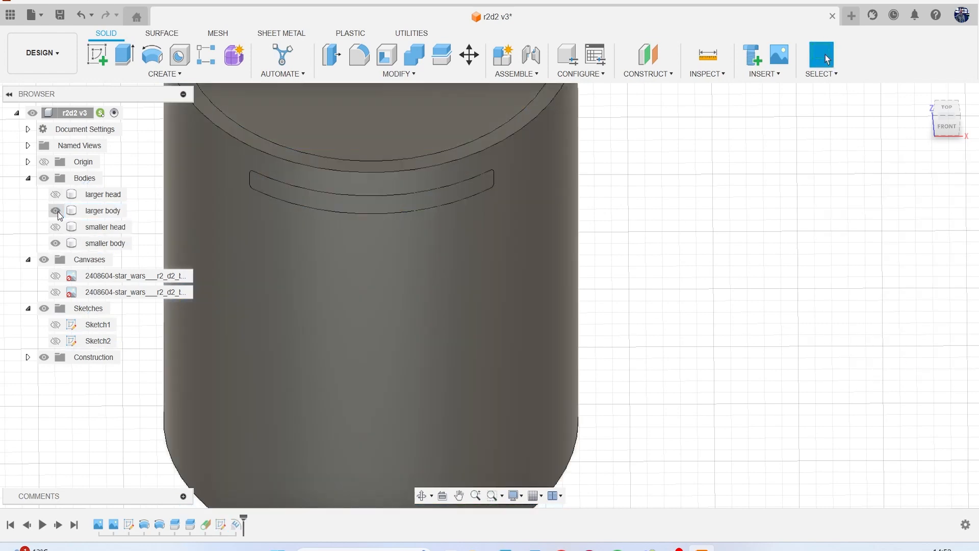
pyautogui.scroll(-1, 432, 263)
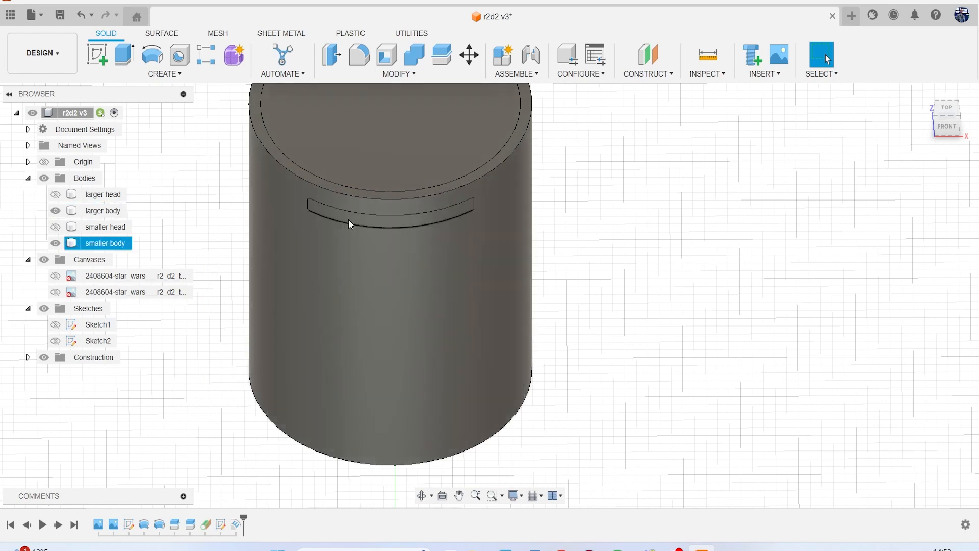
# - Hide the larger body, reopen the emboss for editing, clear its face selection and add the two tool-arm profiles below the long bar
pyautogui.click(55, 210)
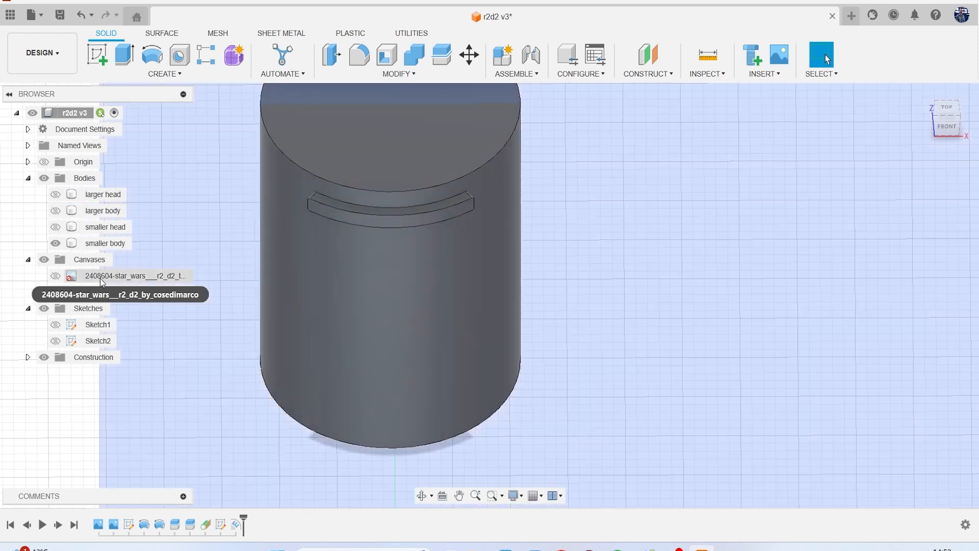
pyautogui.rightClick(238, 525)
pyautogui.click(280, 370)
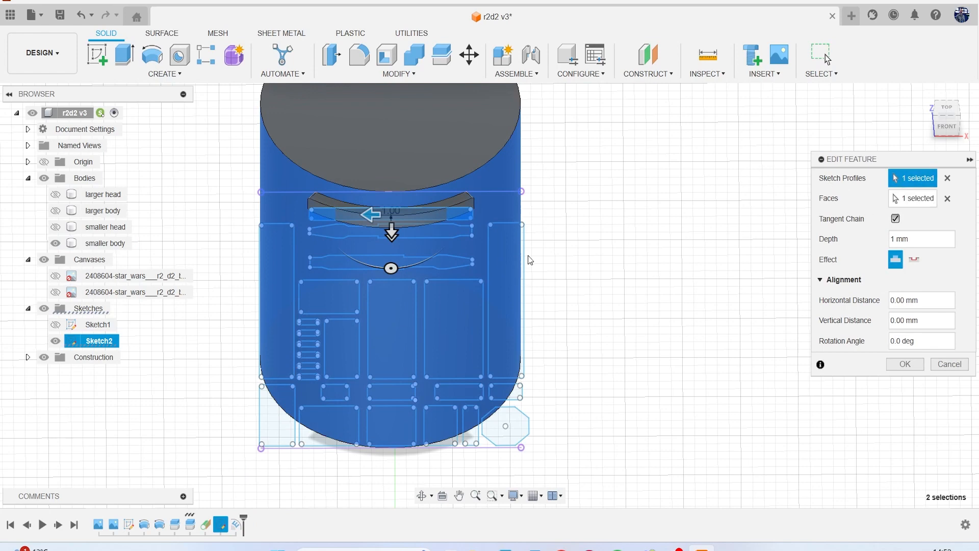
pyautogui.click(949, 199)
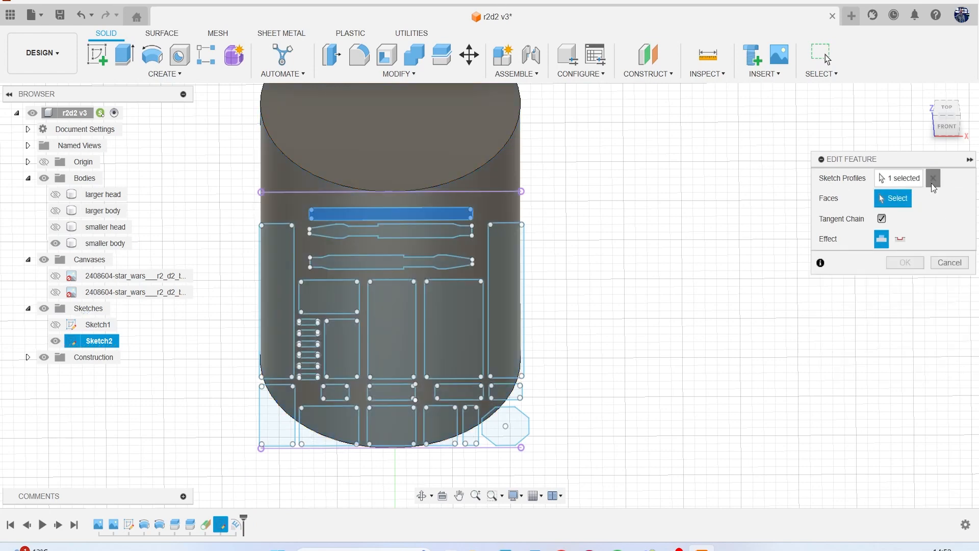
pyautogui.click(900, 178)
pyautogui.click(399, 230)
pyautogui.click(375, 261)
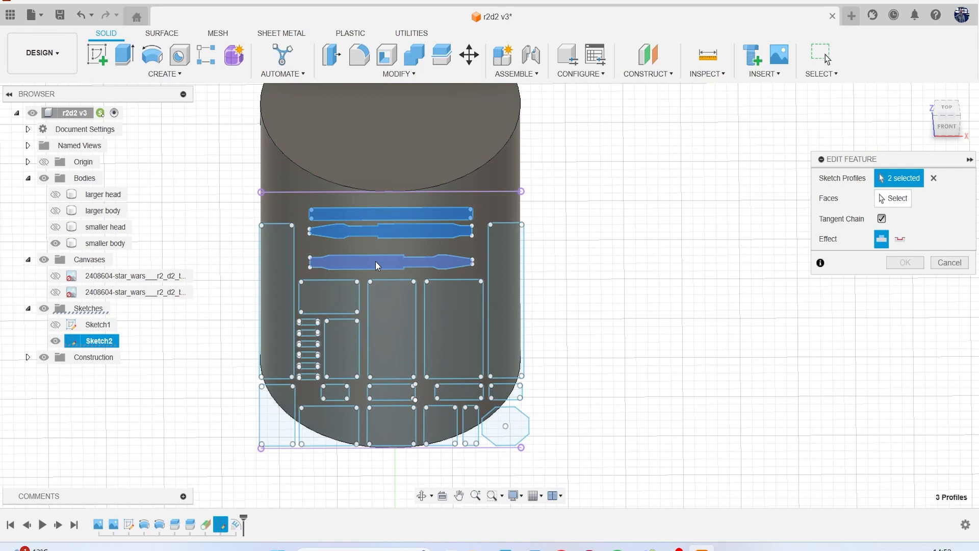
# - Add both tall side panels and the four large middle panels to the emboss profile selection
pyautogui.click(280, 269)
pyautogui.click(308, 295)
pyautogui.click(344, 337)
pyautogui.click(393, 318)
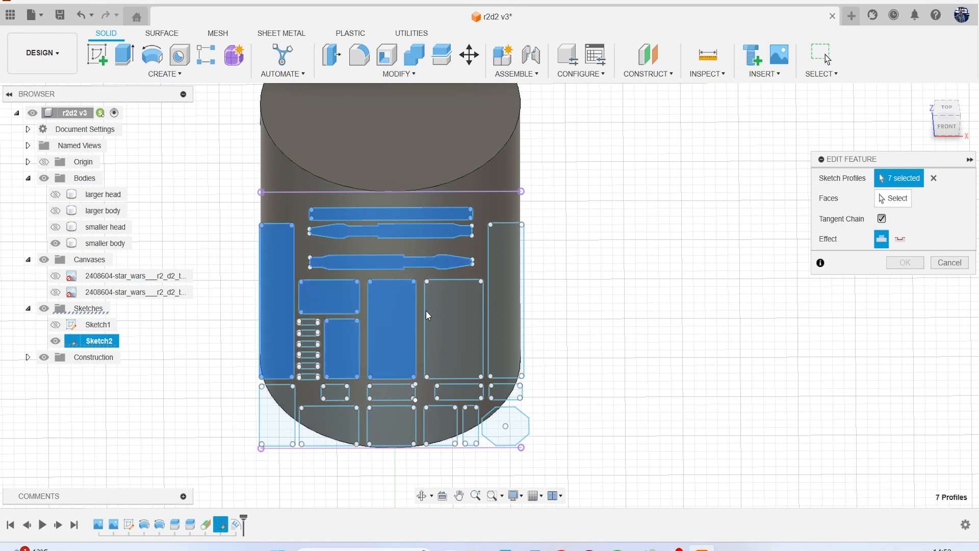
pyautogui.click(452, 309)
pyautogui.click(510, 308)
# - Add the row of small rectangles and the bottom row of panels, including the octagon, to the emboss profiles
pyautogui.moveTo(509, 373); pyautogui.dragTo(504, 300, button='middle')
pyautogui.click(505, 319)
pyautogui.click(503, 357)
pyautogui.click(466, 357)
pyautogui.click(436, 357)
pyautogui.click(449, 323)
pyautogui.click(386, 321)
pyautogui.click(386, 355)
pyautogui.click(324, 355)
pyautogui.click(330, 321)
pyautogui.click(279, 334)
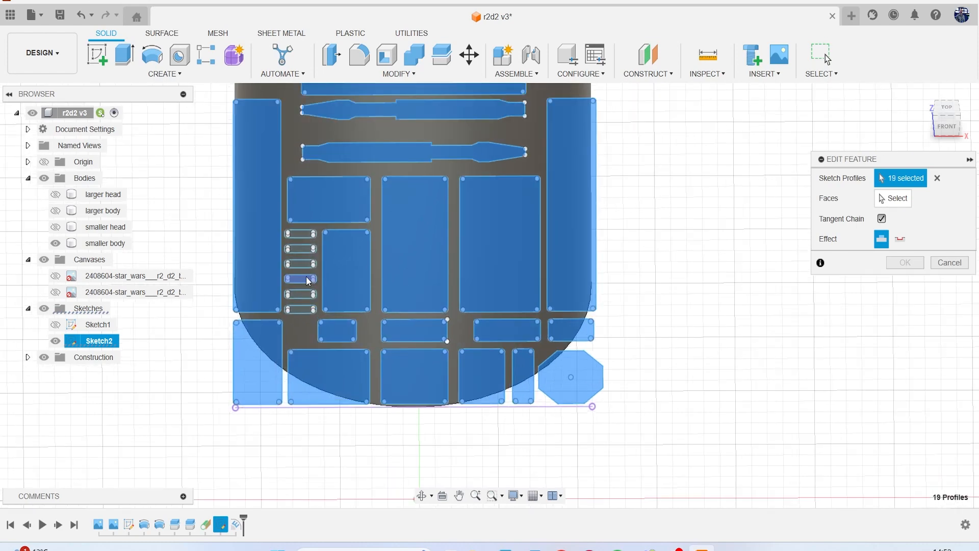
# - Add the six small vent slots to the profiles and apply the emboss to the smaller body's curved face
pyautogui.scroll(3, 309, 286)
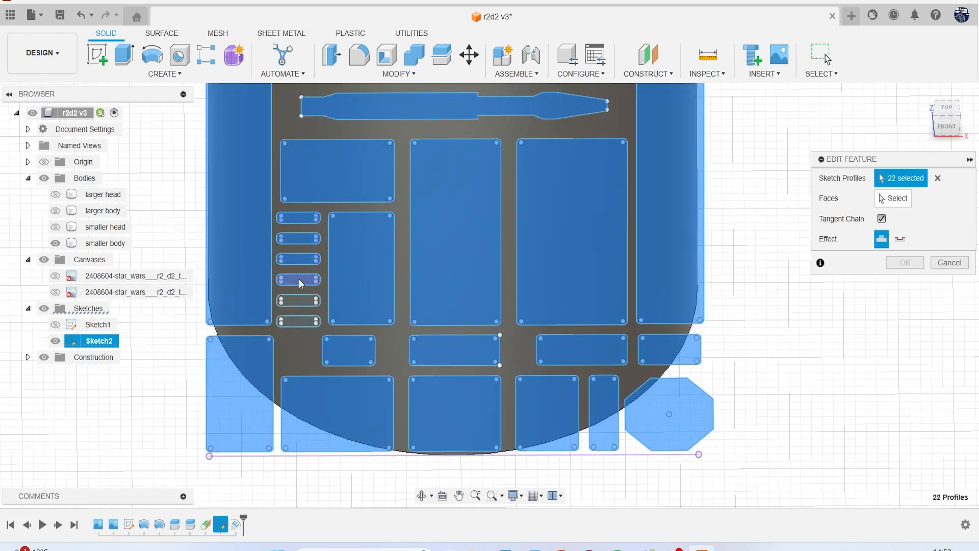
pyautogui.click(298, 322)
pyautogui.scroll(-5, 335, 309)
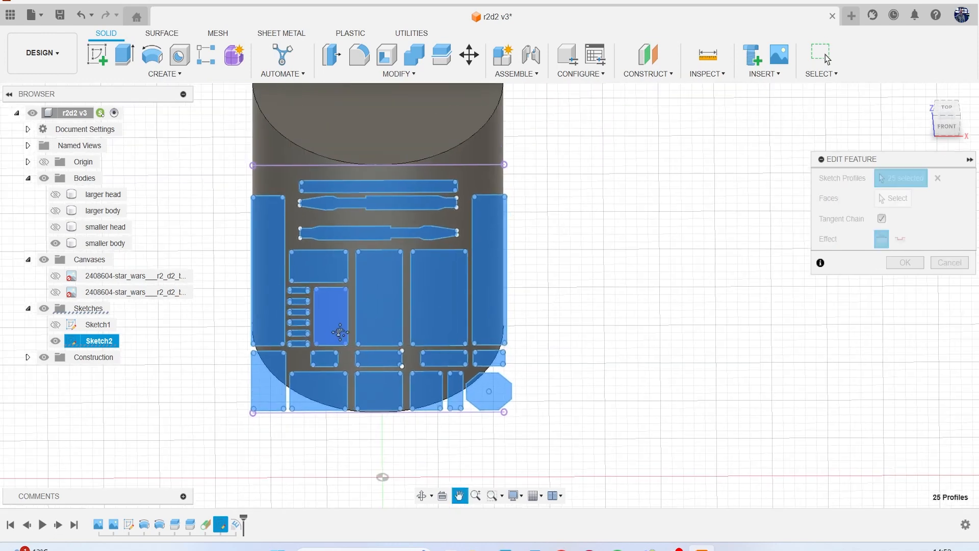
pyautogui.click(891, 198)
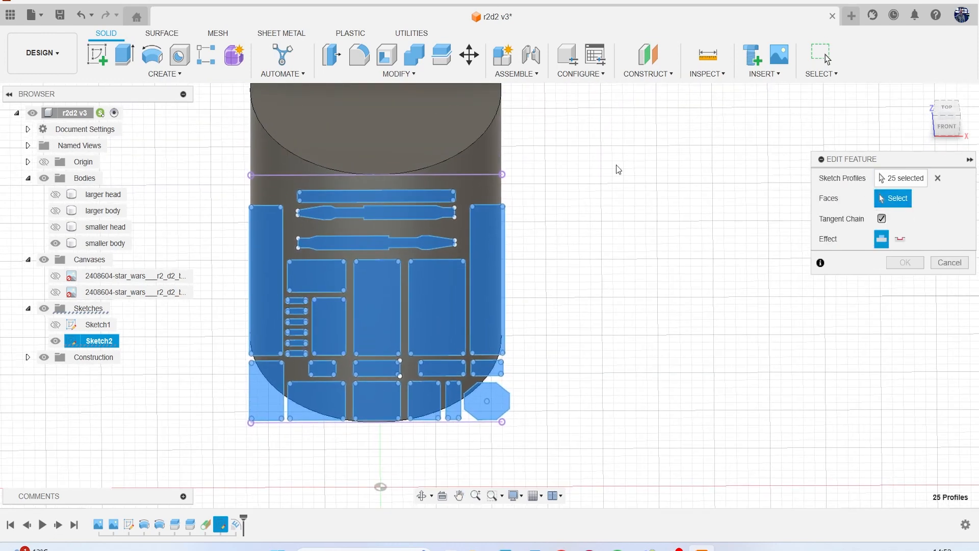
pyautogui.click(486, 152)
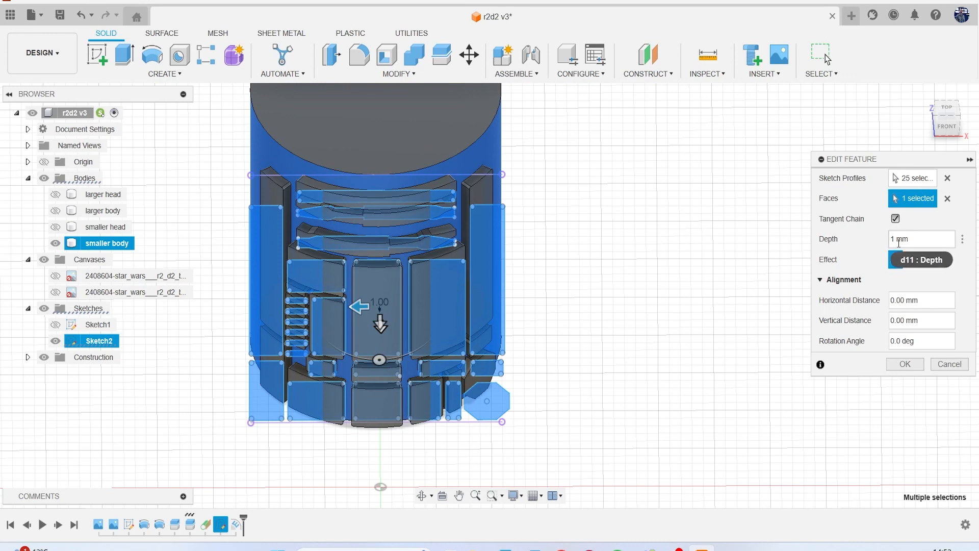
pyautogui.click(906, 365)
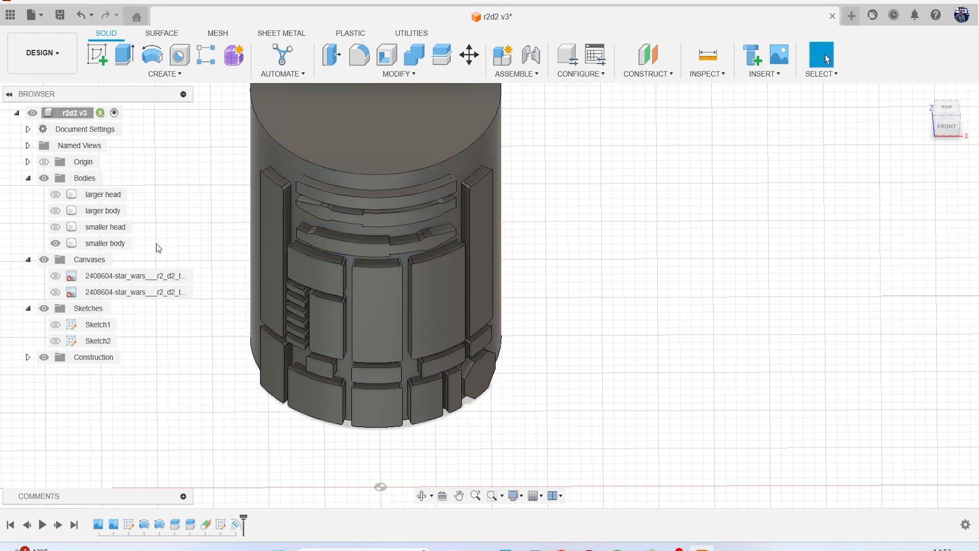
# - Inspect the embossed front panels from an angle and save the design as a new version
pyautogui.click(947, 126)
pyautogui.keyDown('shift'); pyautogui.moveTo(490, 295); pyautogui.dragTo(474, 133, button='middle'); pyautogui.keyUp('shift')
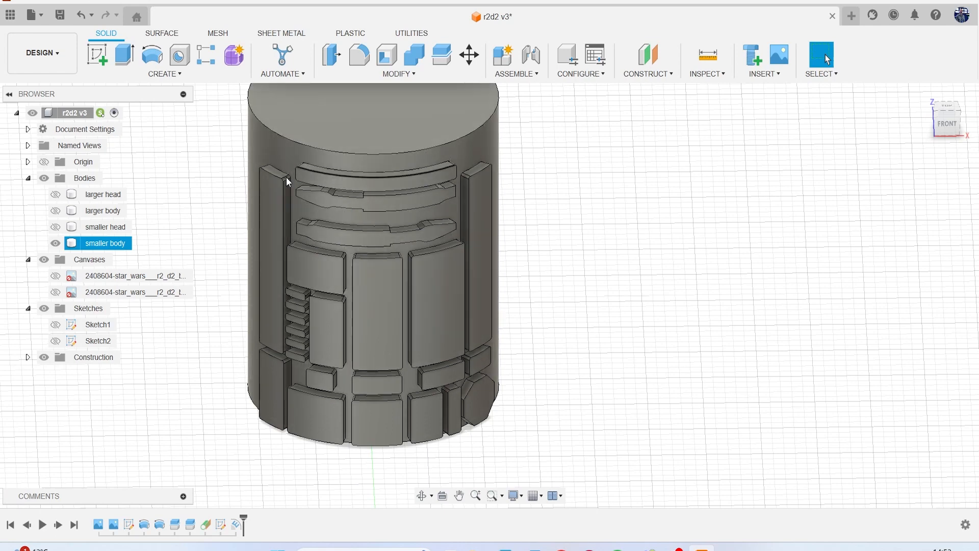
pyautogui.click(60, 15)
pyautogui.click(502, 302)
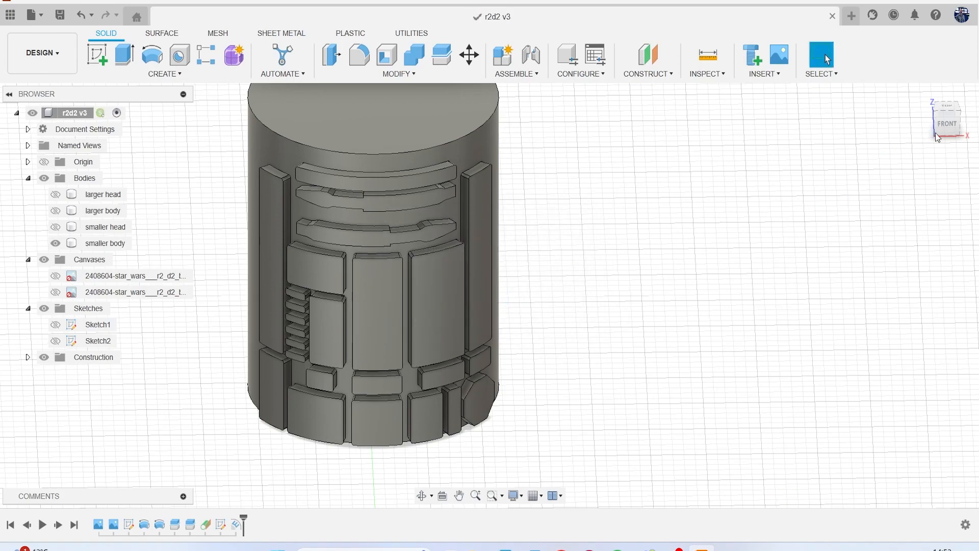
pyautogui.moveTo(953, 134); pyautogui.dragTo(906, 118)
pyautogui.moveTo(286, 255)
pyautogui.keyDown('shift'); pyautogui.mouseDown(button='middle')
pyautogui.moveTo(326, 291)
pyautogui.moveTo(427, 295)
pyautogui.mouseUp(button='middle'); pyautogui.keyUp('shift')
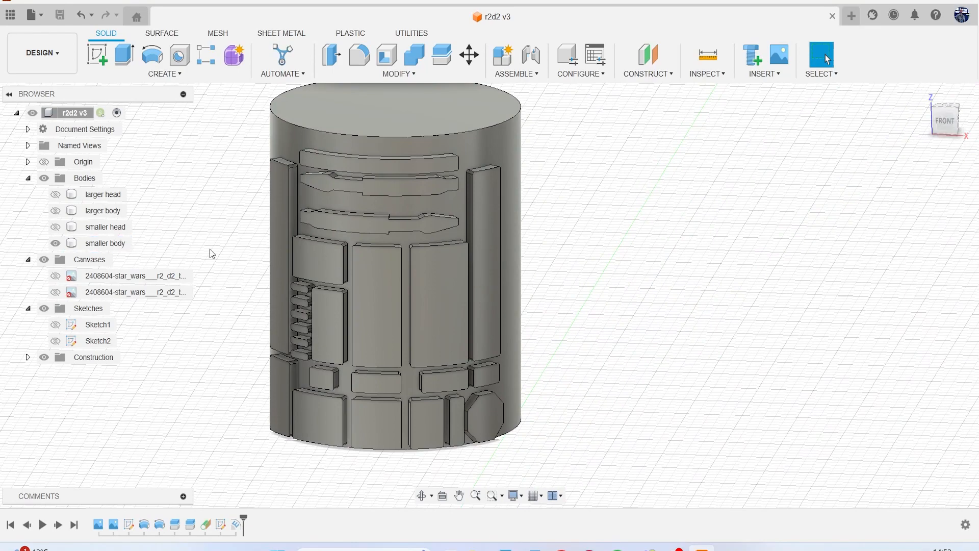
# - Show the front reference canvas and hide the smaller body to examine the droid's front, side and rear drawings
pyautogui.click(61, 280)
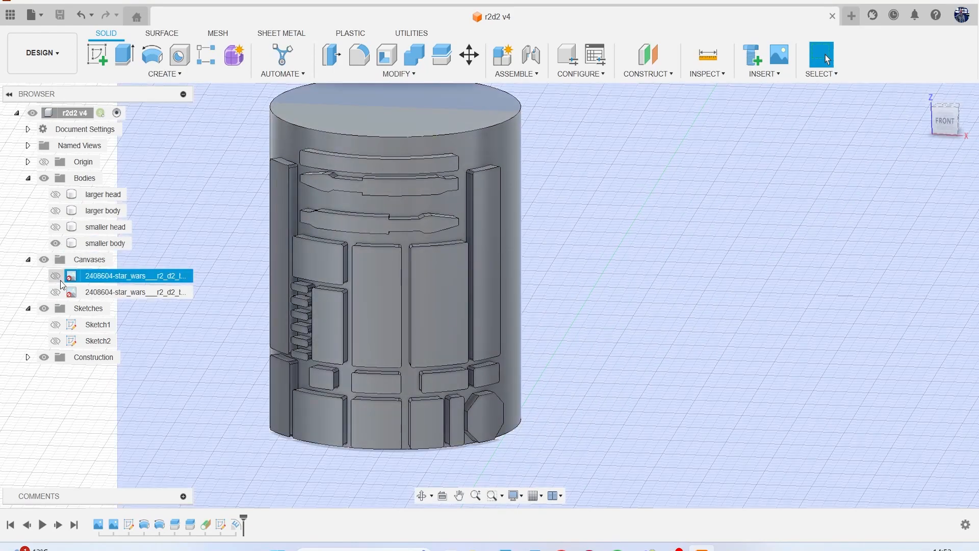
pyautogui.click(178, 256)
pyautogui.click(56, 276)
pyautogui.scroll(-1, 303, 267)
pyautogui.click(55, 243)
pyautogui.scroll(-1, 435, 371)
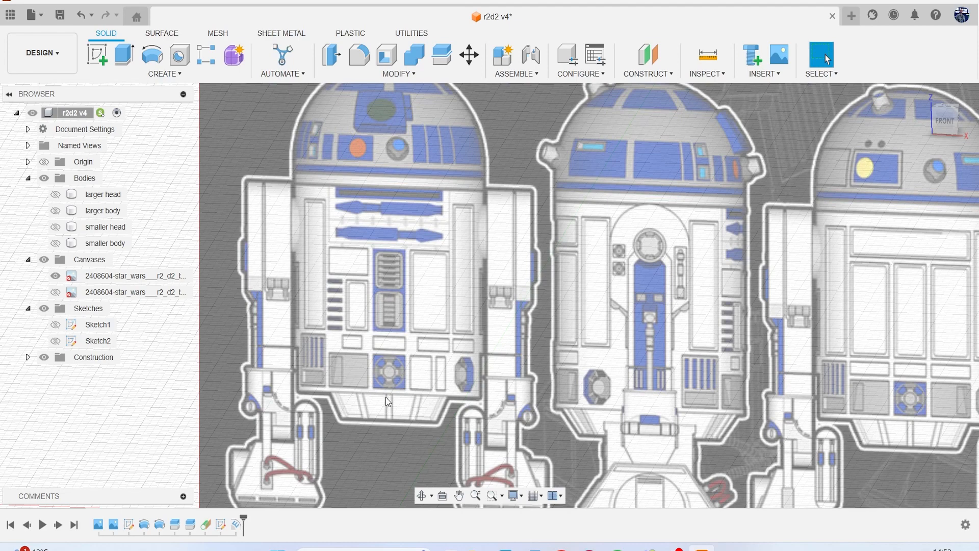
pyautogui.scroll(-2, 439, 330)
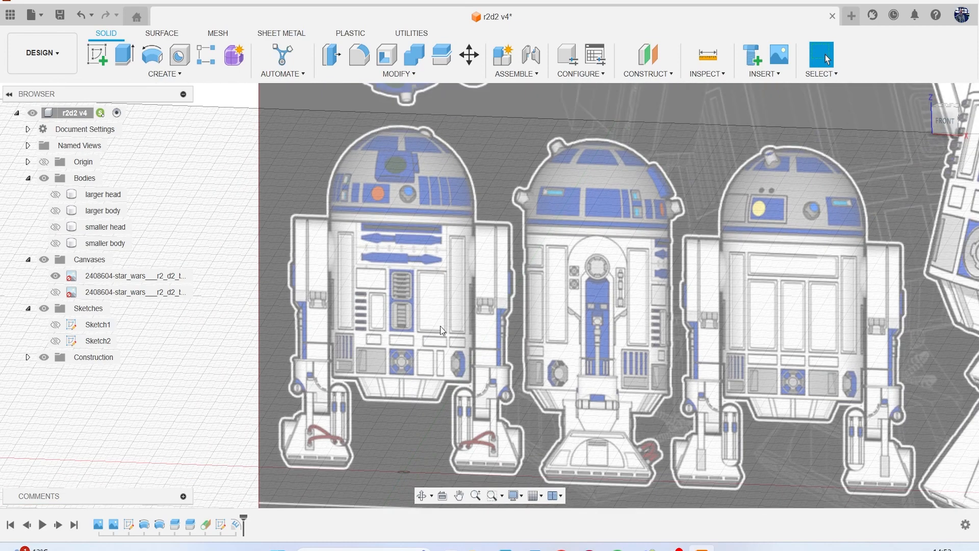
pyautogui.scroll(1, 396, 320)
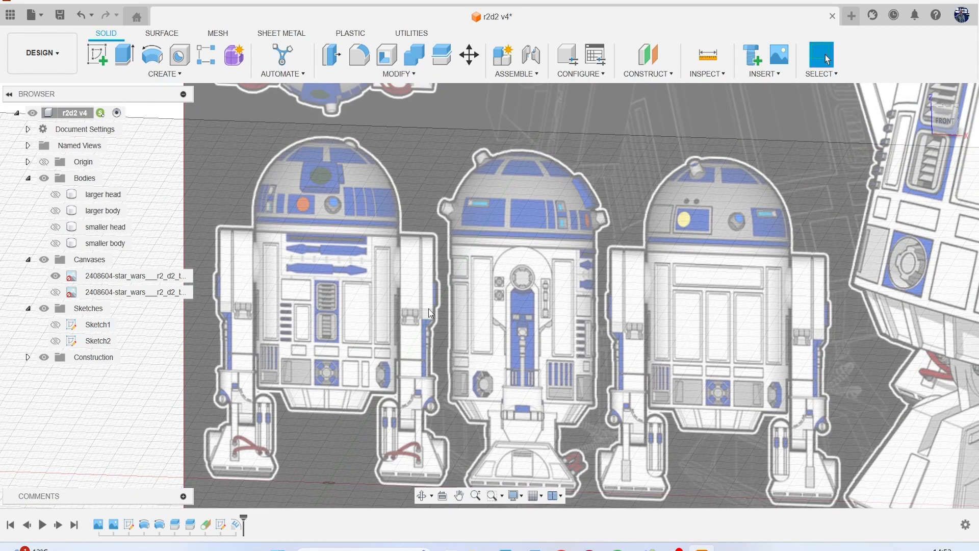
pyautogui.moveTo(384, 326); pyautogui.dragTo(409, 309, button='middle')
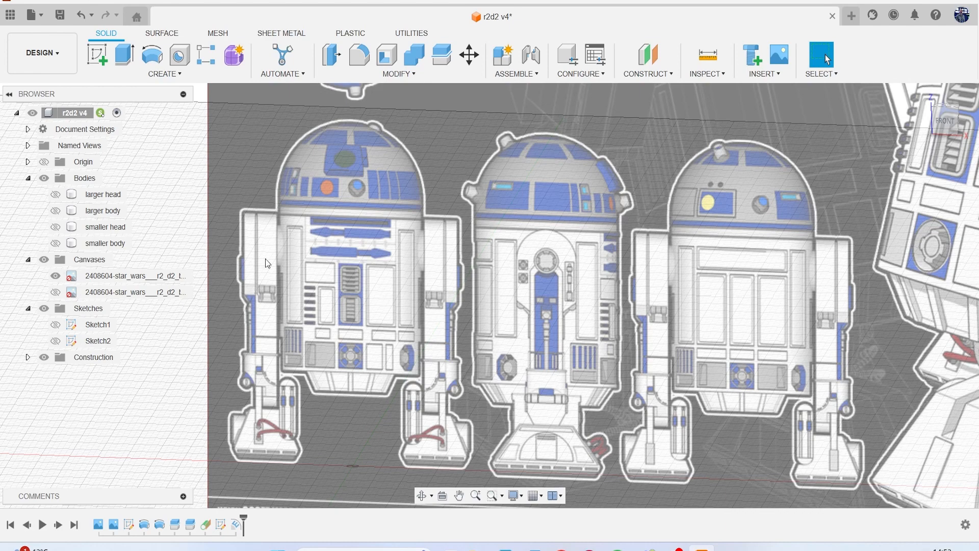
# - Show the smaller body again and turn the model to the back view
pyautogui.click(55, 243)
pyautogui.scroll(-2, 223, 260)
pyautogui.click(939, 124)
pyautogui.moveTo(938, 125); pyautogui.dragTo(963, 128)
pyautogui.click(955, 126)
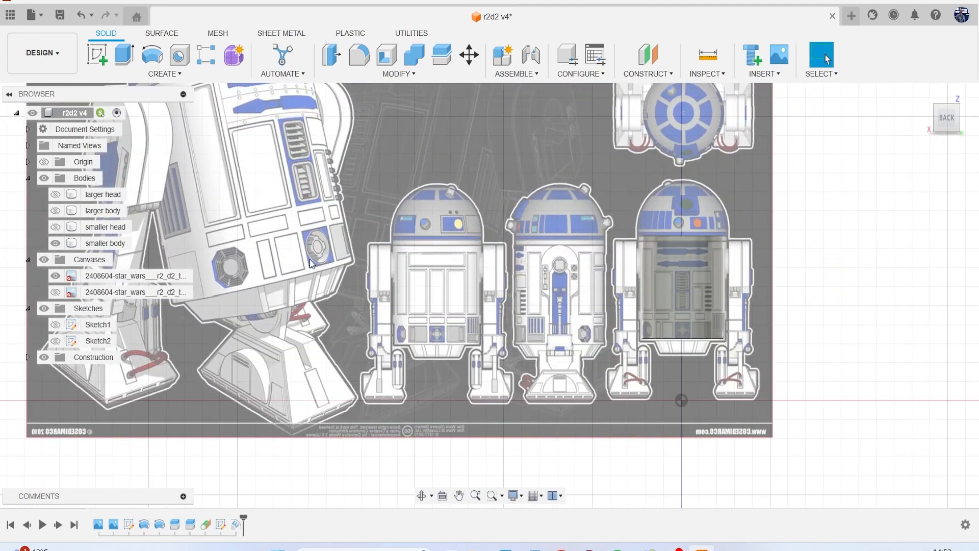
# - Edit the front reference canvas and shift it to a Y distance of -69.335 mm so the rear drawing lines up with the smaller body
pyautogui.click(127, 276)
pyautogui.rightClick(127, 276)
pyautogui.click(163, 306)
pyautogui.moveTo(359, 312); pyautogui.dragTo(231, 349, button='middle')
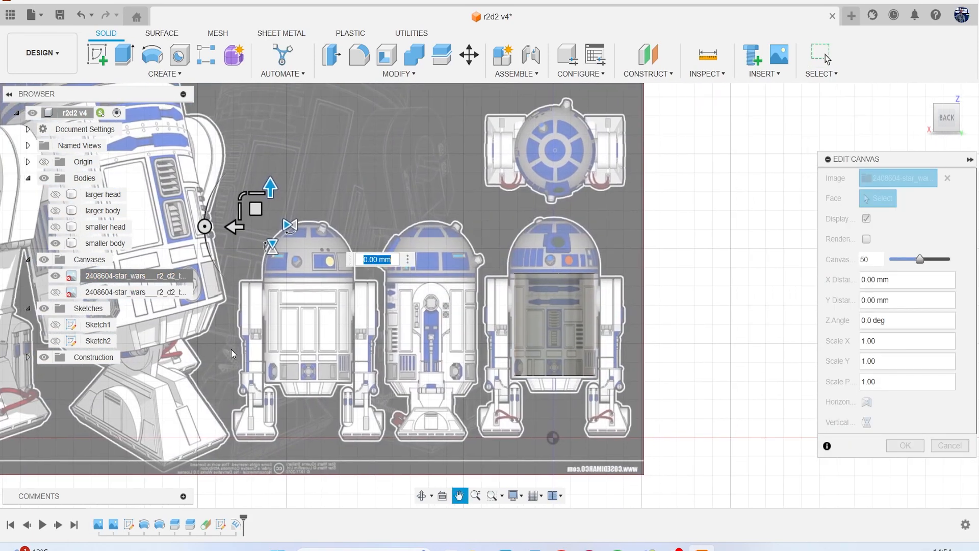
pyautogui.moveTo(237, 227); pyautogui.dragTo(471, 226)
pyautogui.moveTo(470, 288); pyautogui.dragTo(372, 284, button='middle')
pyautogui.scroll(2, 372, 283)
pyautogui.moveTo(383, 201); pyautogui.dragTo(400, 201)
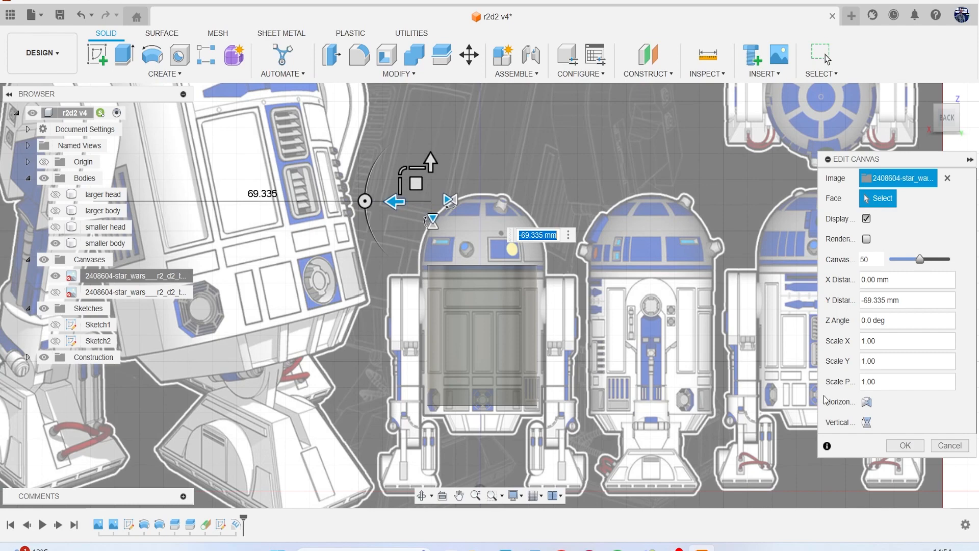
pyautogui.click(919, 450)
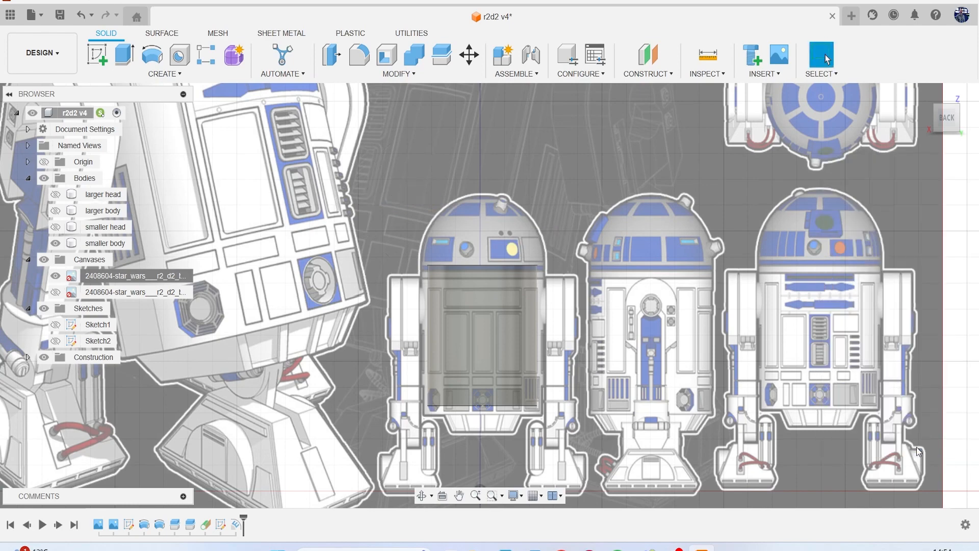
# - Create a tangent plane on the rear of the smaller body's curved face and start a sketch on it
pyautogui.click(647, 73)
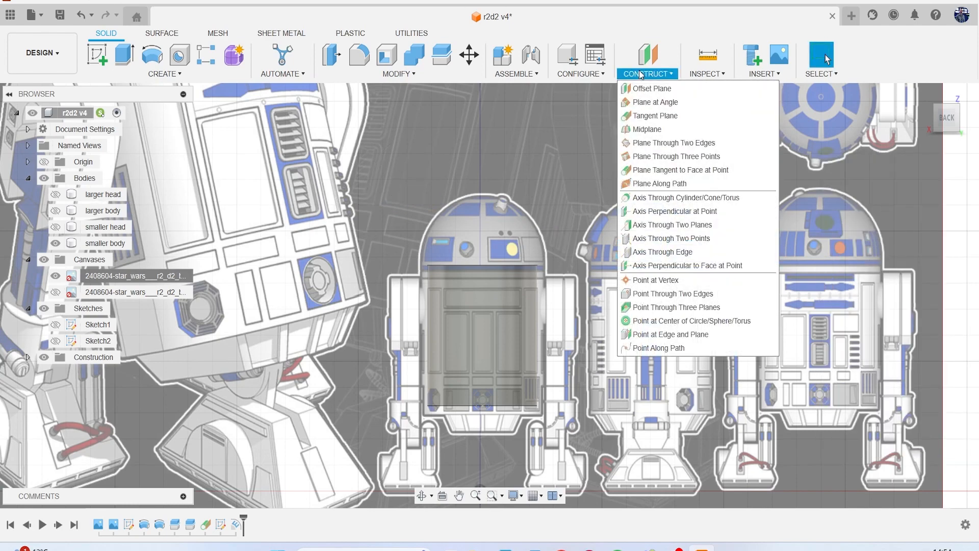
pyautogui.click(672, 115)
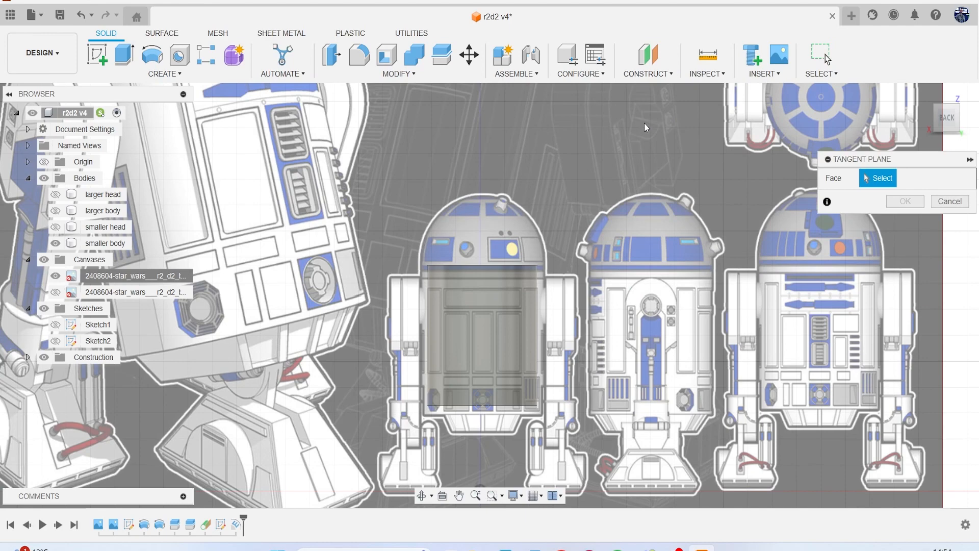
pyautogui.click(498, 319)
pyautogui.click(906, 242)
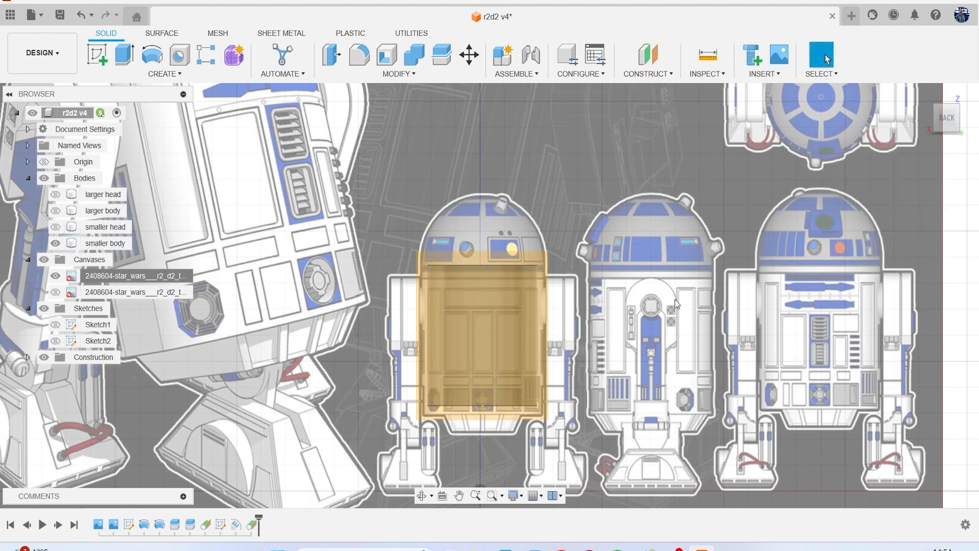
pyautogui.click(97, 53)
pyautogui.click(483, 307)
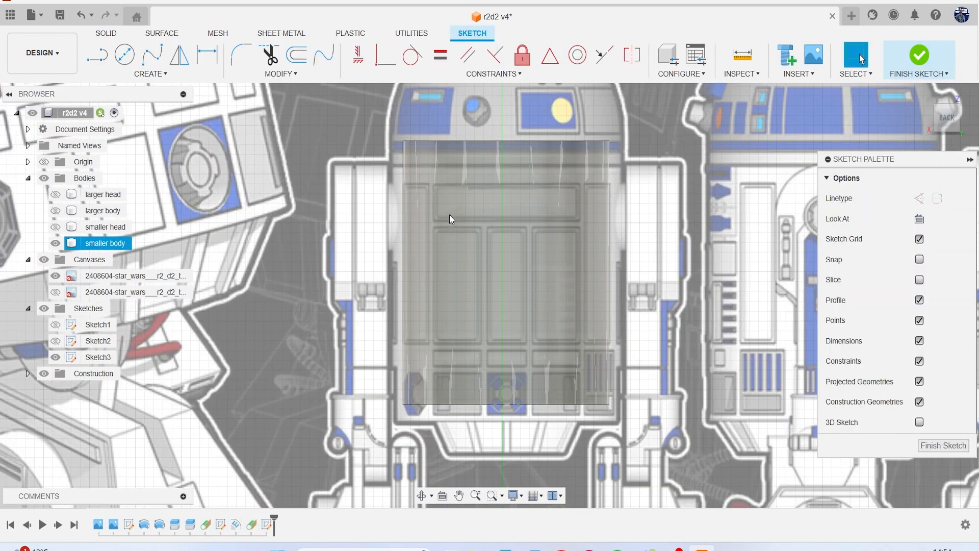
# - Trace a rectangle over the wide horizontal panel at the top of the rear drawing's body
pyautogui.press('r')
pyautogui.scroll(5, 449, 213)
pyautogui.scroll(5, 344, 189)
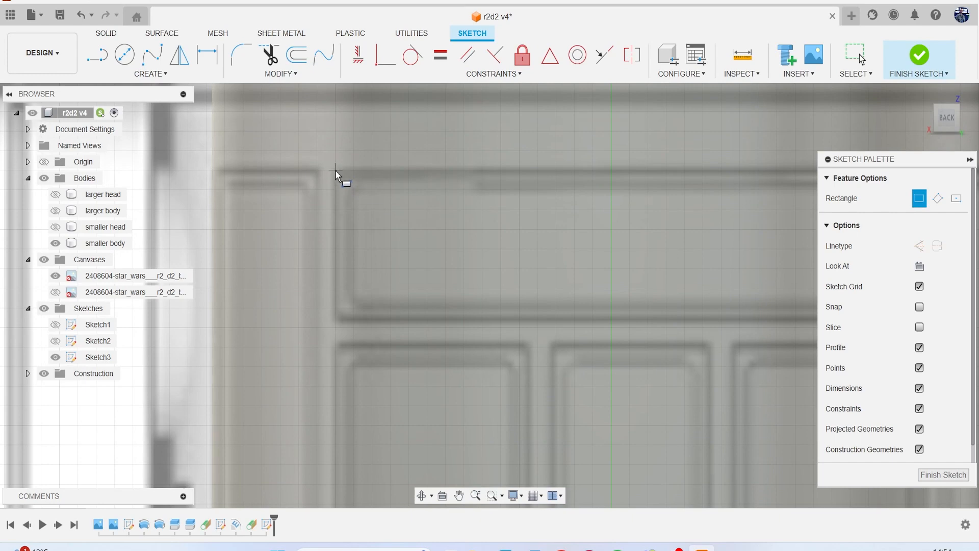
pyautogui.click(336, 171)
pyautogui.scroll(-5, 387, 219)
pyautogui.scroll(4, 433, 217)
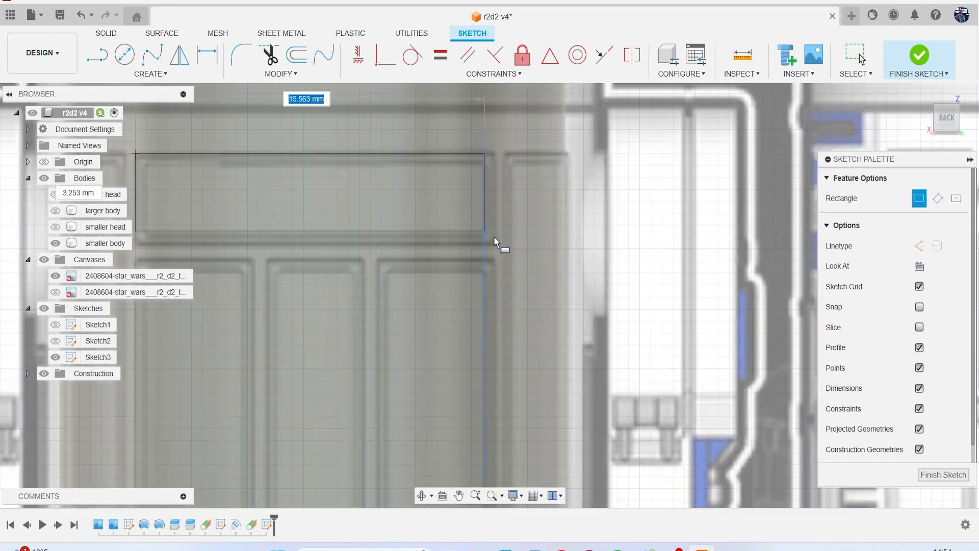
pyautogui.click(493, 244)
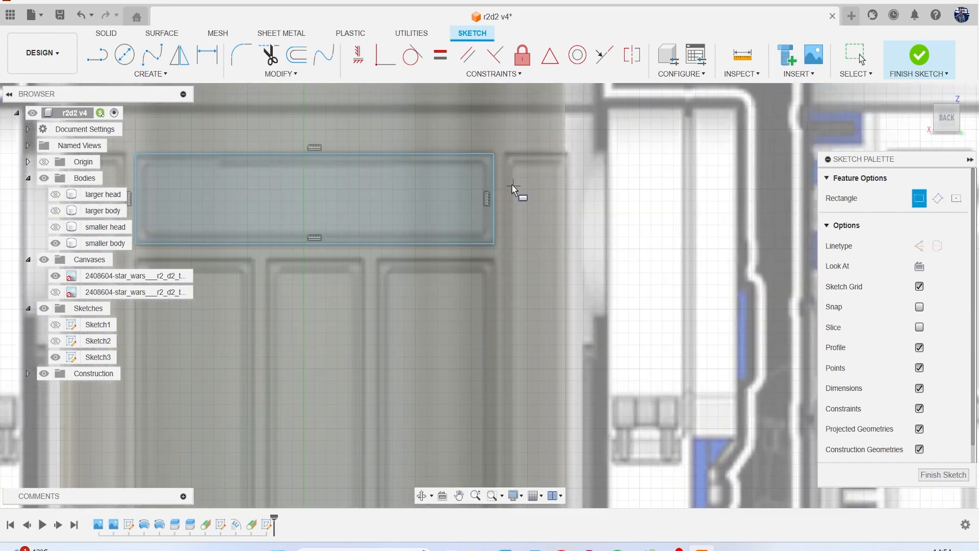
# - Trace a rectangle over the tall narrow panel to the right of the wide top panel
pyautogui.click(507, 154)
pyautogui.scroll(-5, 530, 239)
pyautogui.scroll(3, 520, 230)
pyautogui.scroll(5, 519, 235)
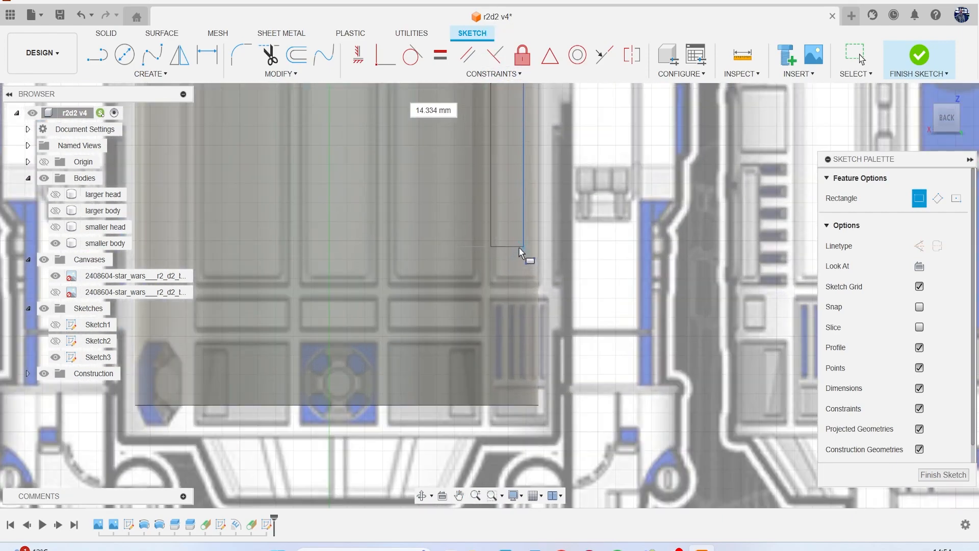
pyautogui.click(550, 296)
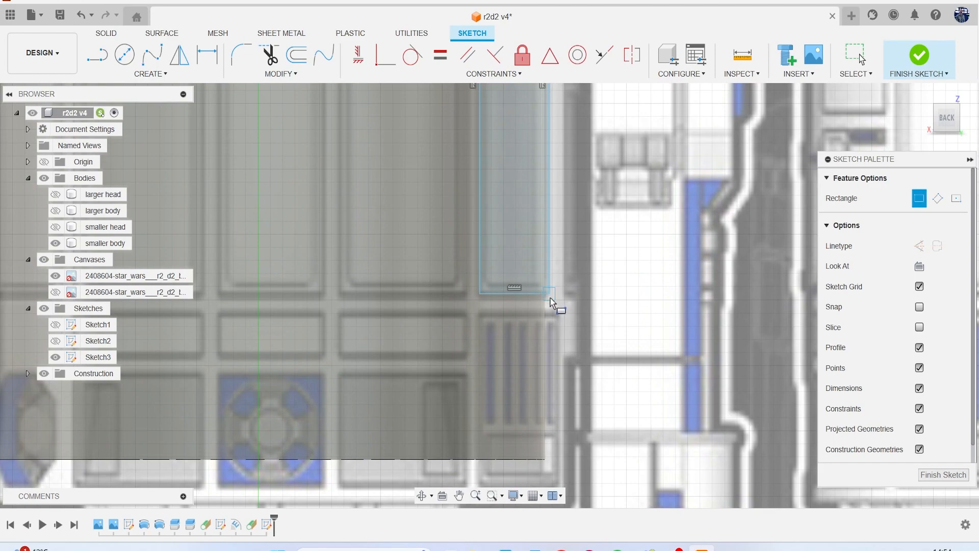
# - Trace a rectangle over the matching tall narrow panel to the left of the wide top panel
pyautogui.scroll(-6, 552, 302)
pyautogui.scroll(3, 465, 214)
pyautogui.scroll(2, 464, 196)
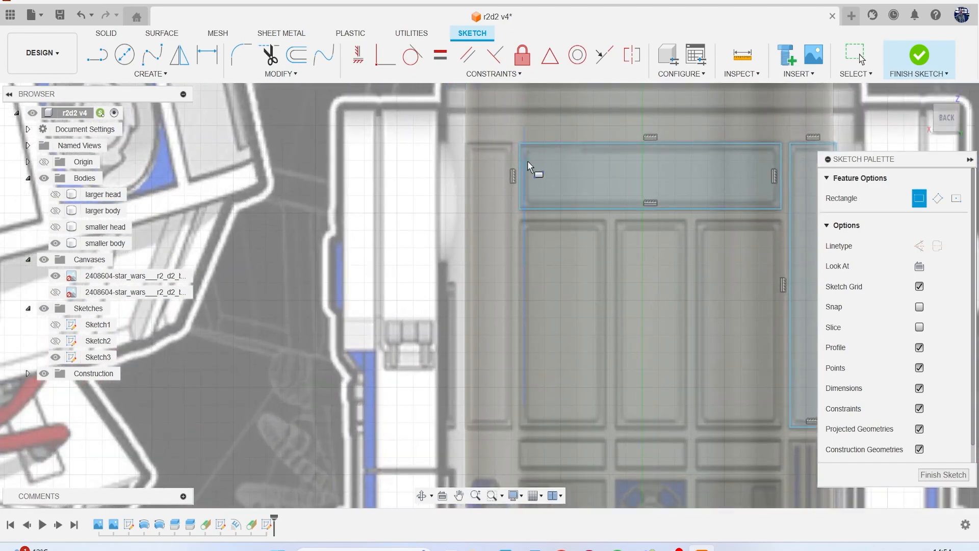
pyautogui.click(513, 143)
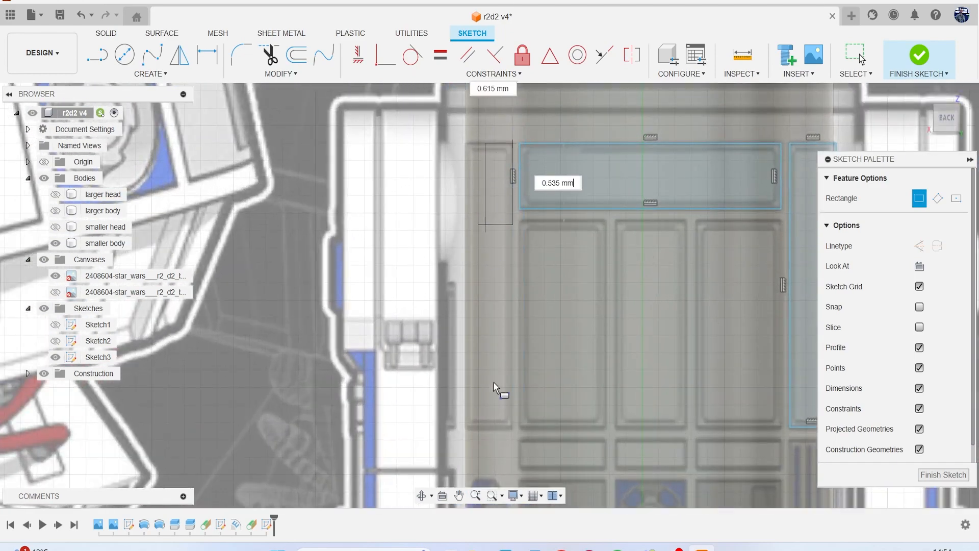
pyautogui.click(468, 427)
pyautogui.scroll(2, 535, 266)
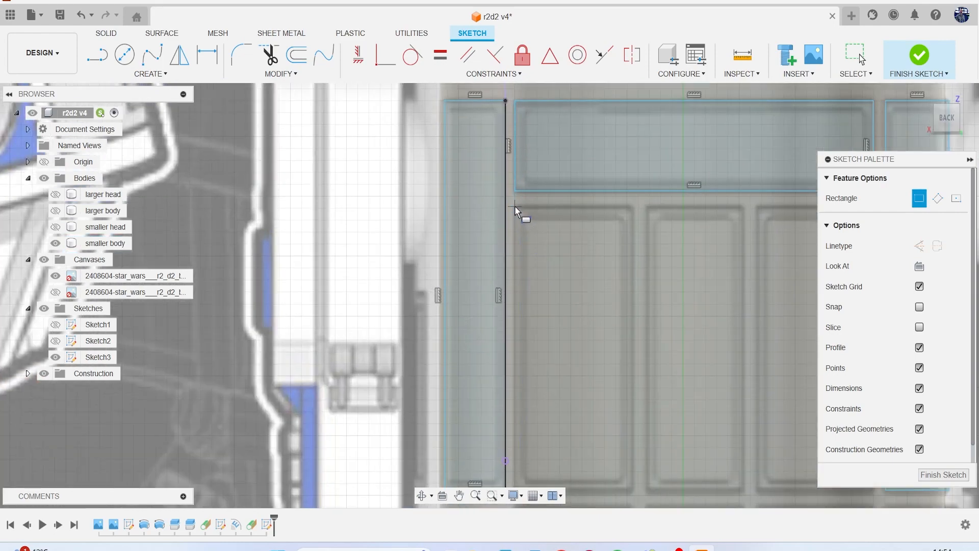
# - Trace a rectangle over the leftmost of the three tall panels beneath the wide top panel
pyautogui.scroll(-2, 575, 377)
pyautogui.moveTo(577, 382); pyautogui.dragTo(561, 288, button='middle')
pyautogui.scroll(4, 543, 363)
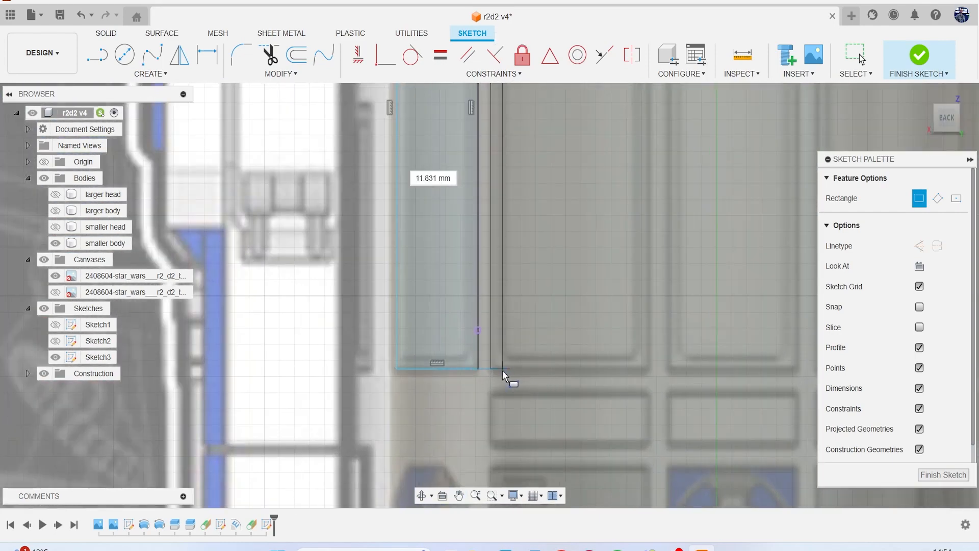
pyautogui.click(649, 371)
pyautogui.scroll(-1, 651, 378)
pyautogui.scroll(-2, 650, 373)
pyautogui.moveTo(650, 374); pyautogui.dragTo(544, 400, button='middle')
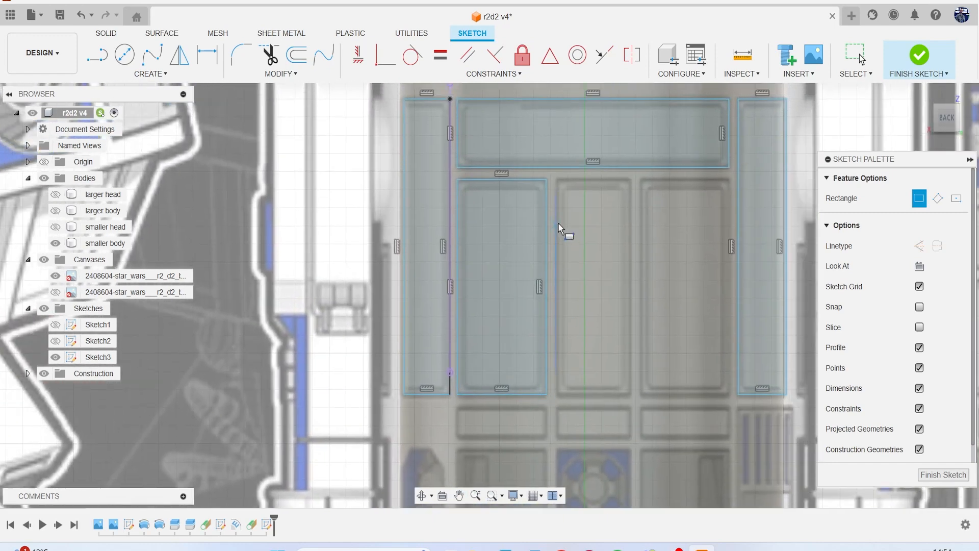
# - Trace rectangles over the middle and rightmost tall panels beneath the wide top panel
pyautogui.click(560, 180)
pyautogui.click(630, 395)
pyautogui.moveTo(631, 399); pyautogui.dragTo(517, 408, button='middle')
pyautogui.click(527, 190)
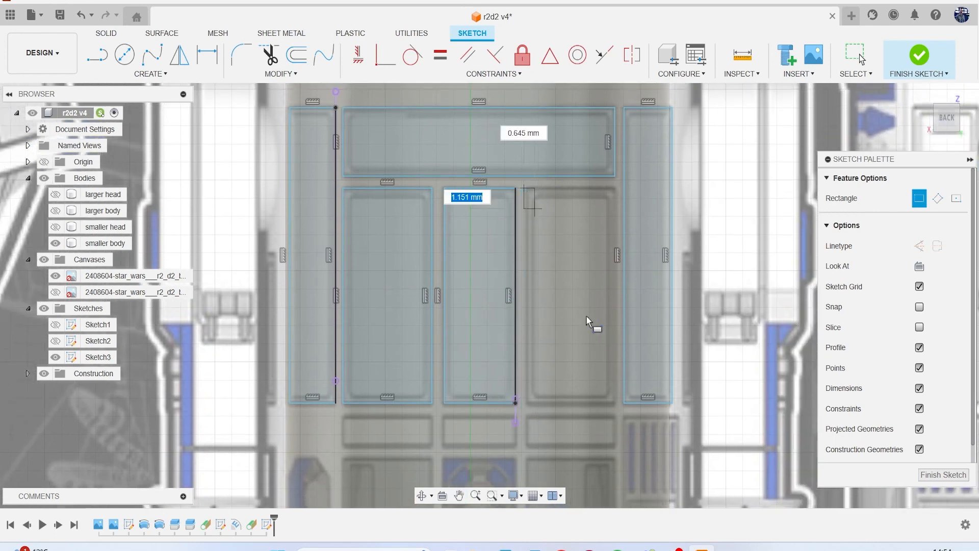
pyautogui.click(615, 403)
# - Trace rectangles over the left and middle short horizontal panels directly below the three tall panels
pyautogui.scroll(-3, 607, 414)
pyautogui.scroll(5, 494, 330)
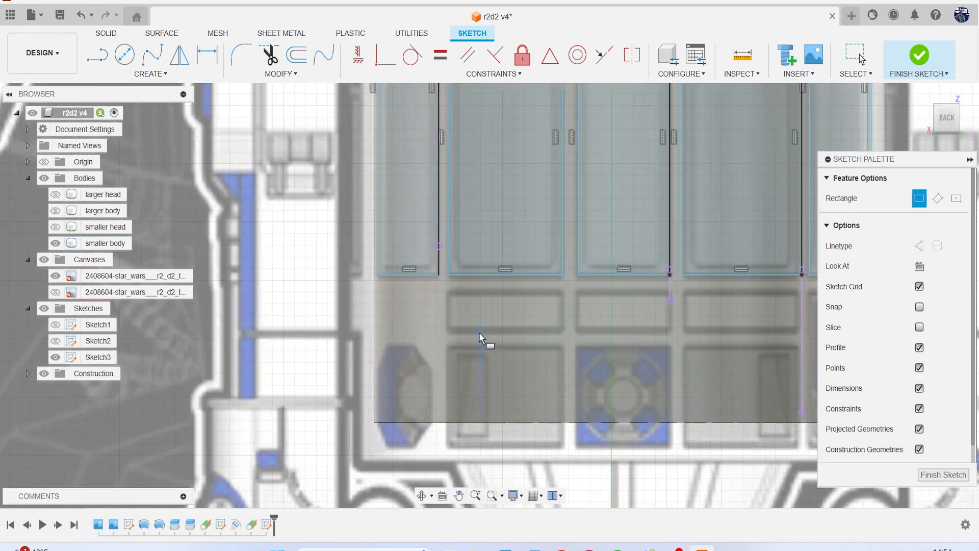
pyautogui.scroll(2, 479, 332)
pyautogui.click(438, 278)
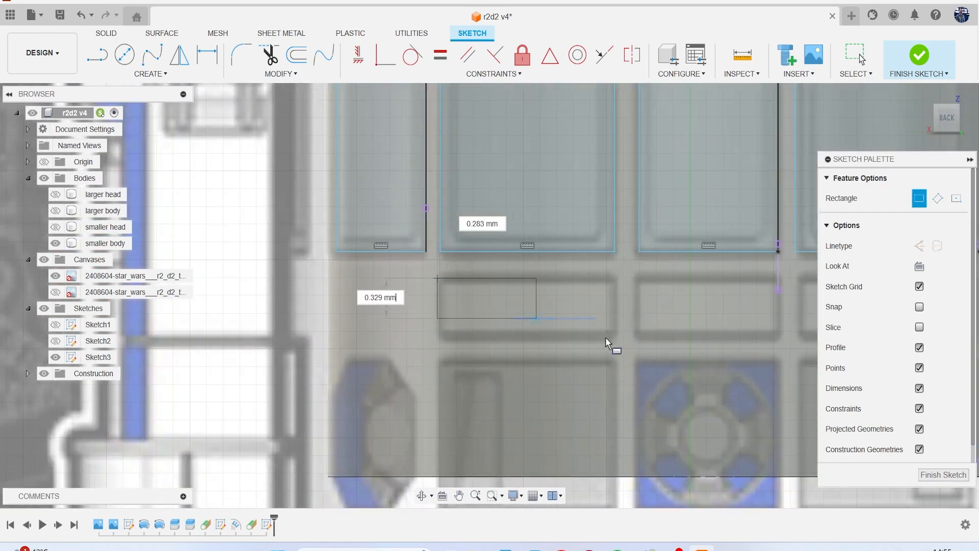
pyautogui.click(614, 338)
pyautogui.moveTo(606, 355); pyautogui.dragTo(491, 361, button='middle')
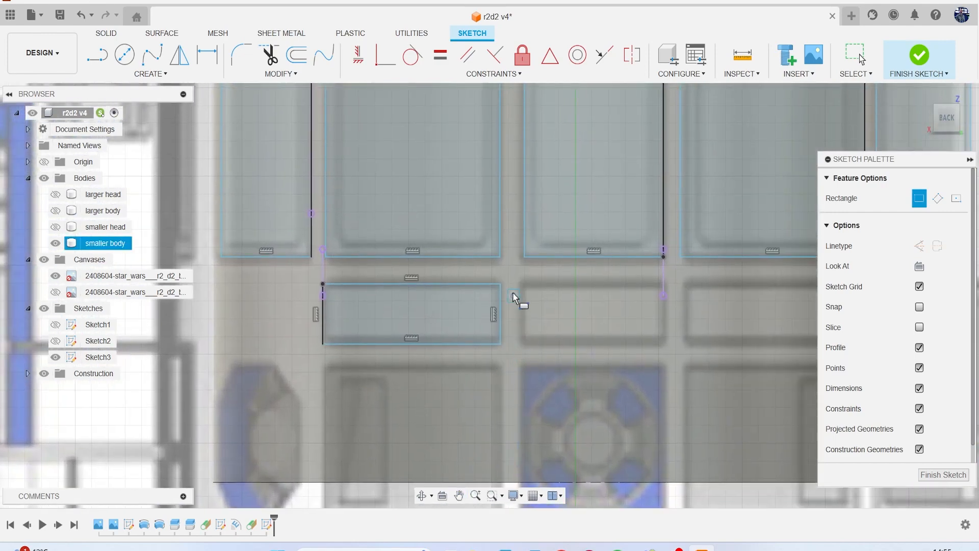
pyautogui.click(520, 286)
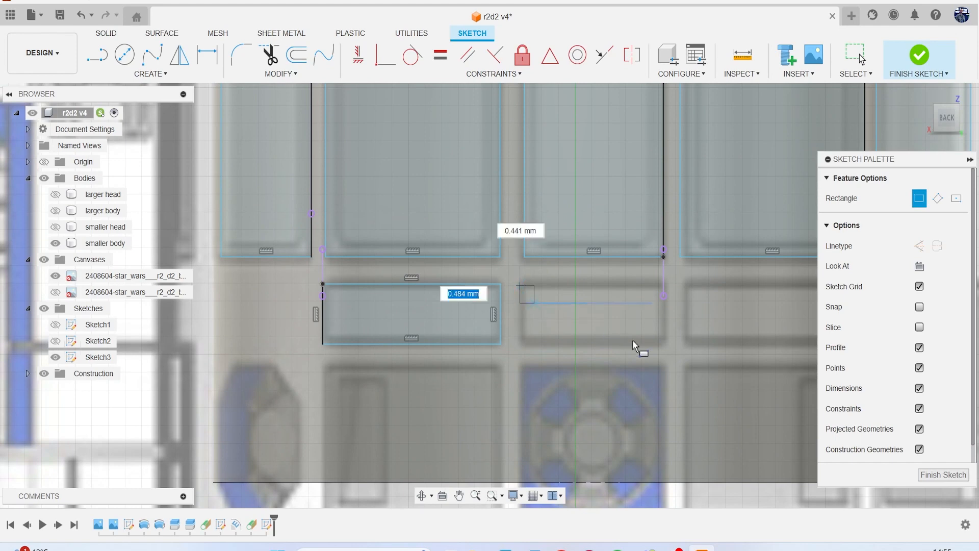
pyautogui.click(666, 346)
# - Trace a rectangle over the right short horizontal panel in the same row
pyautogui.scroll(-1, 666, 346)
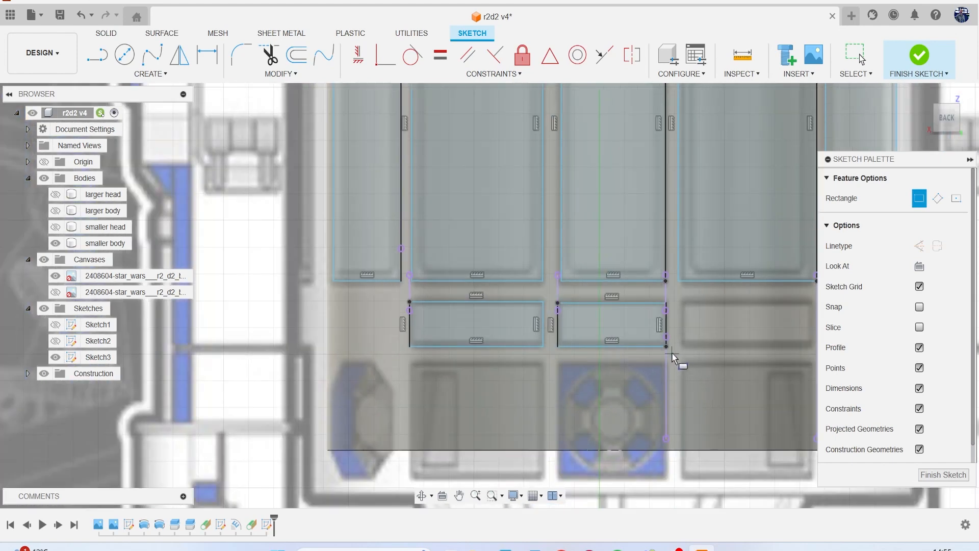
pyautogui.moveTo(673, 354); pyautogui.dragTo(507, 326, button='middle')
pyautogui.scroll(1, 507, 325)
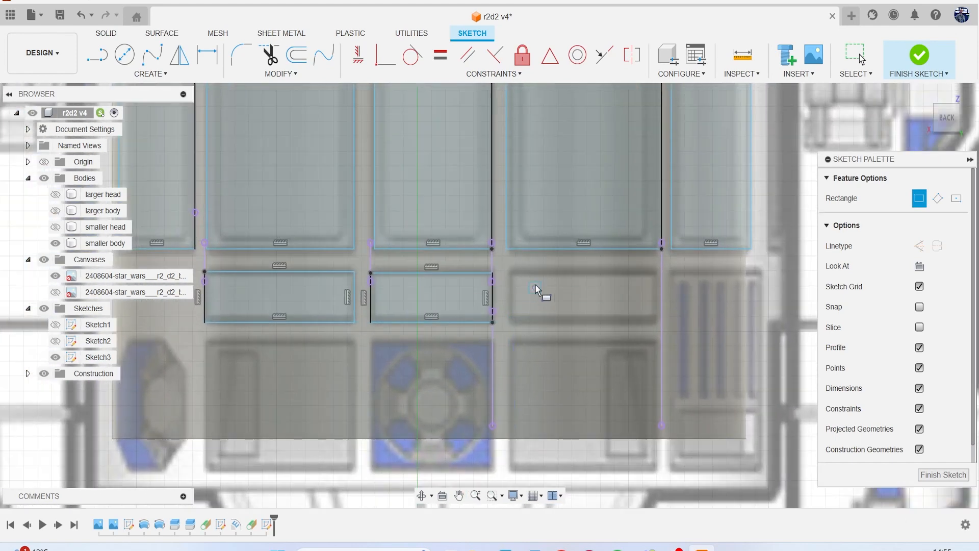
pyautogui.click(510, 272)
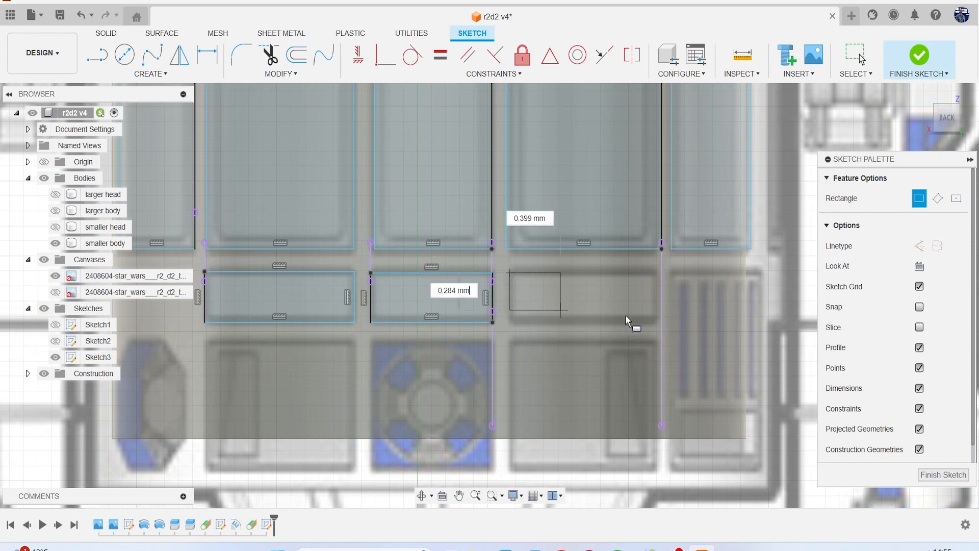
pyautogui.click(656, 323)
# - Trace the left bottom-row panel with a rectangle about 5.3 by 3.1 mm, stopping just above the body's lower edge
pyautogui.scroll(-4, 659, 360)
pyautogui.moveTo(616, 386); pyautogui.dragTo(674, 338, button='middle')
pyautogui.scroll(-1, 612, 332)
pyautogui.scroll(3, 452, 327)
pyautogui.scroll(2, 454, 325)
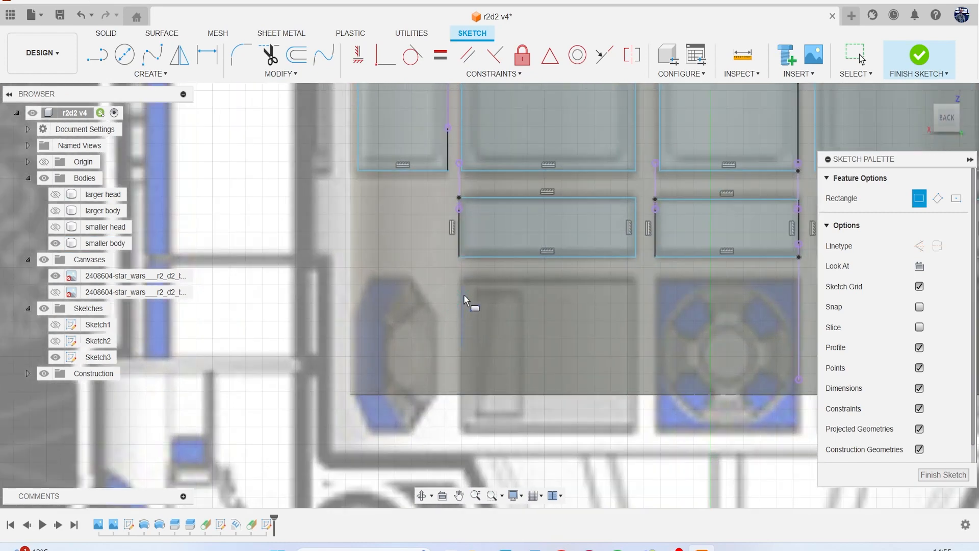
pyautogui.click(463, 279)
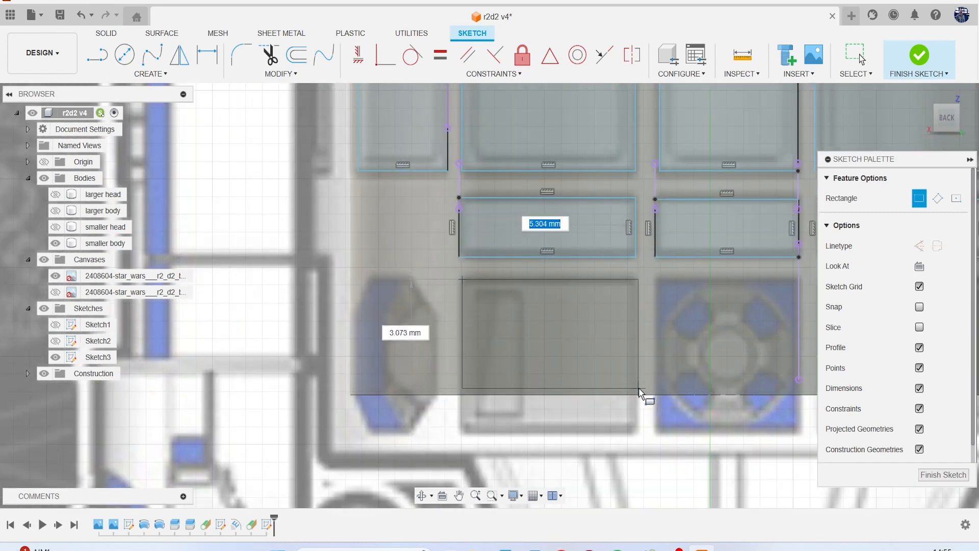
pyautogui.click(639, 388)
# - Trace a rectangle over the central blue round-vent panel in the bottom row, stopping just above the body's lower edge
pyautogui.moveTo(639, 389); pyautogui.dragTo(495, 368, button='middle')
pyautogui.click(511, 257)
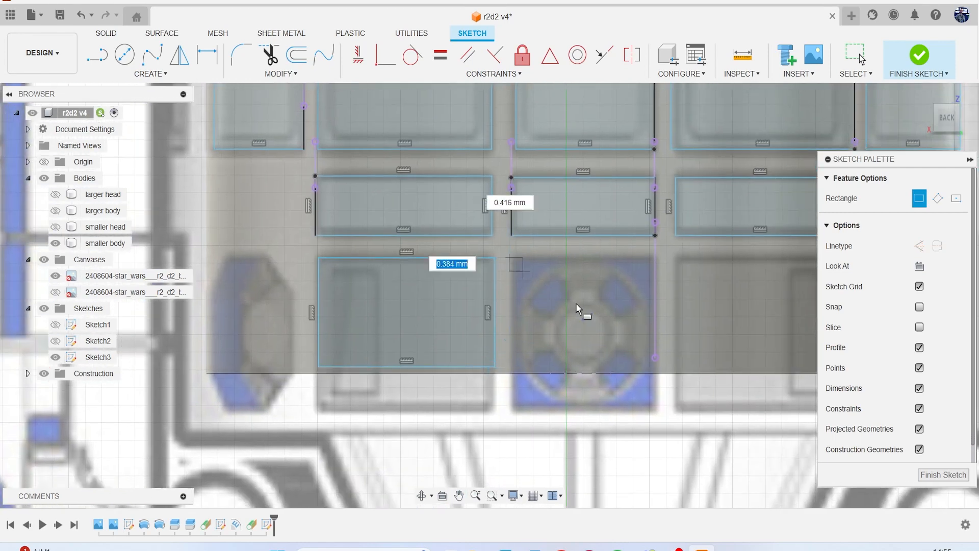
pyautogui.click(655, 371)
# - Trace the bottom-row panel right of the blue vent with a rectangle about 5 by 3 mm, level with its neighbour's lower edge
pyautogui.moveTo(660, 376); pyautogui.dragTo(452, 367, button='middle')
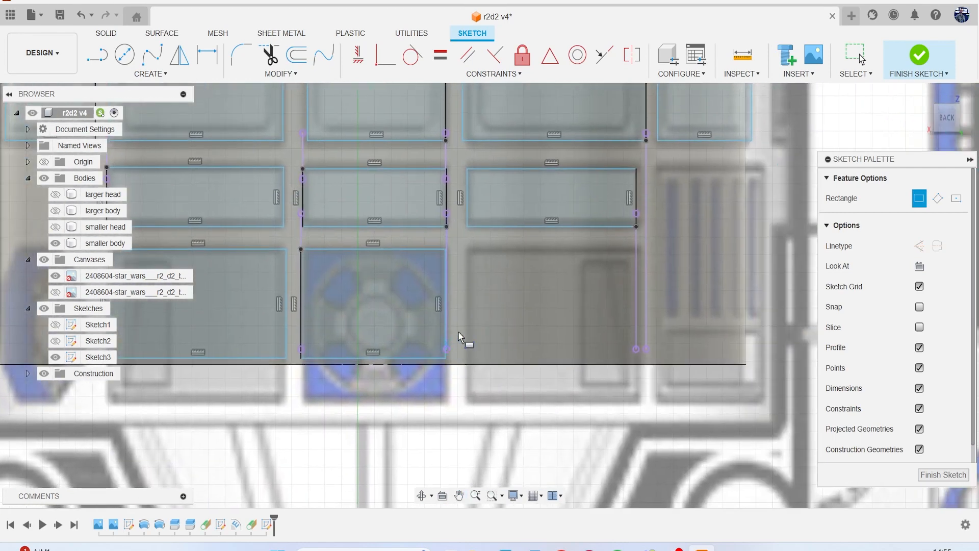
pyautogui.click(471, 250)
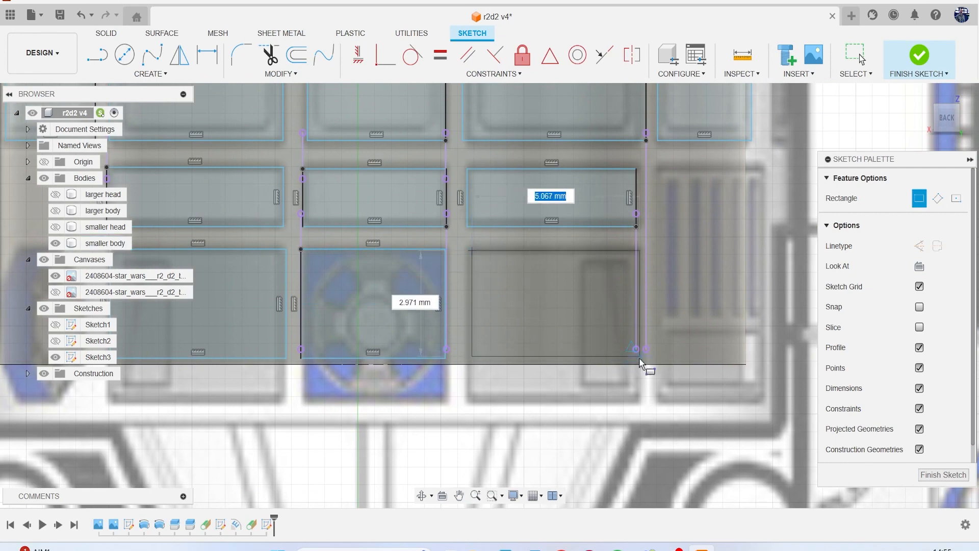
pyautogui.scroll(5, 637, 360)
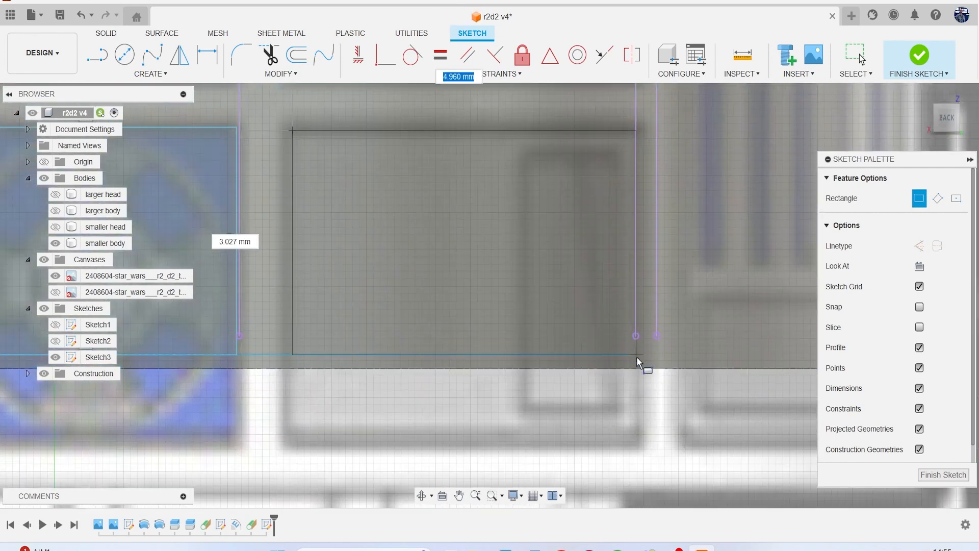
pyautogui.click(637, 356)
# - Trace the striped vent panel at the body's lower right with a rectangle about 5.3 mm tall, stopping above the body's lower edge
pyautogui.scroll(-8, 636, 356)
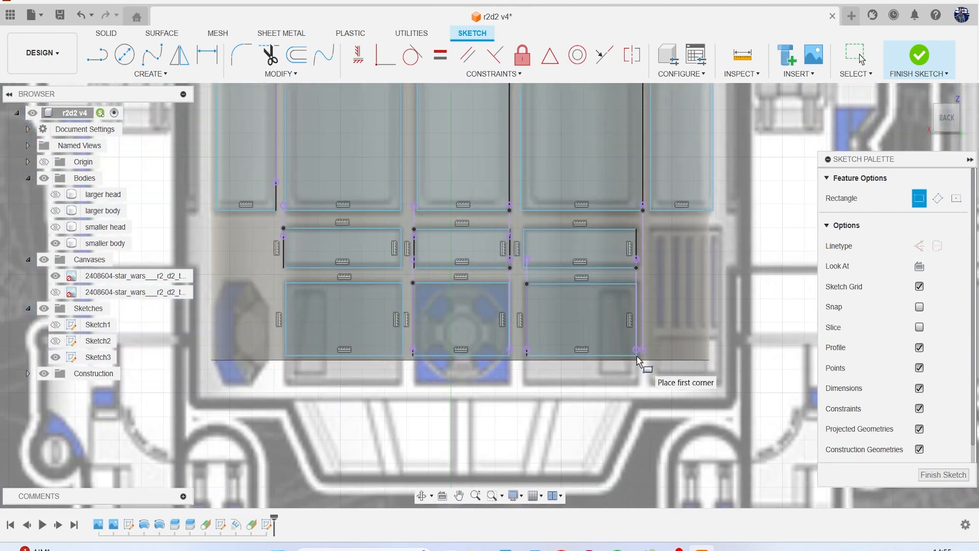
pyautogui.scroll(2, 581, 295)
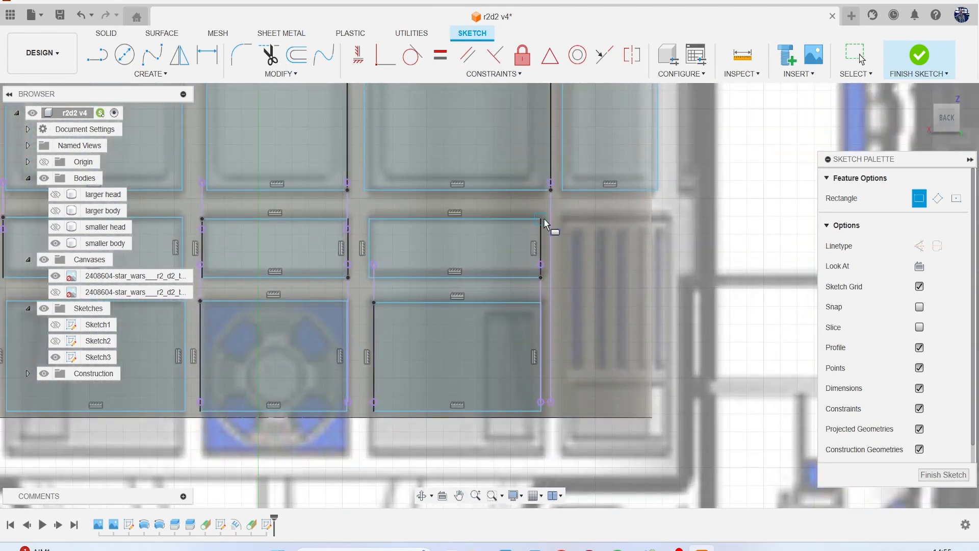
pyautogui.click(560, 219)
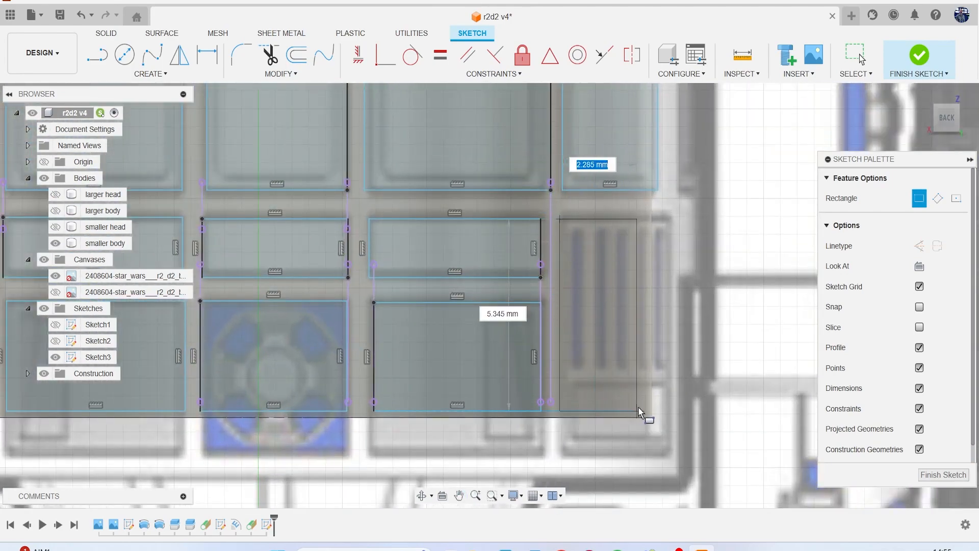
pyautogui.click(666, 409)
# - Draw an inscribed 8-sided polygon with a radius of about 2.2 mm near the octagonal port at the body's lower left
pyautogui.scroll(-3, 666, 409)
pyautogui.moveTo(667, 411); pyautogui.dragTo(768, 340, button='middle')
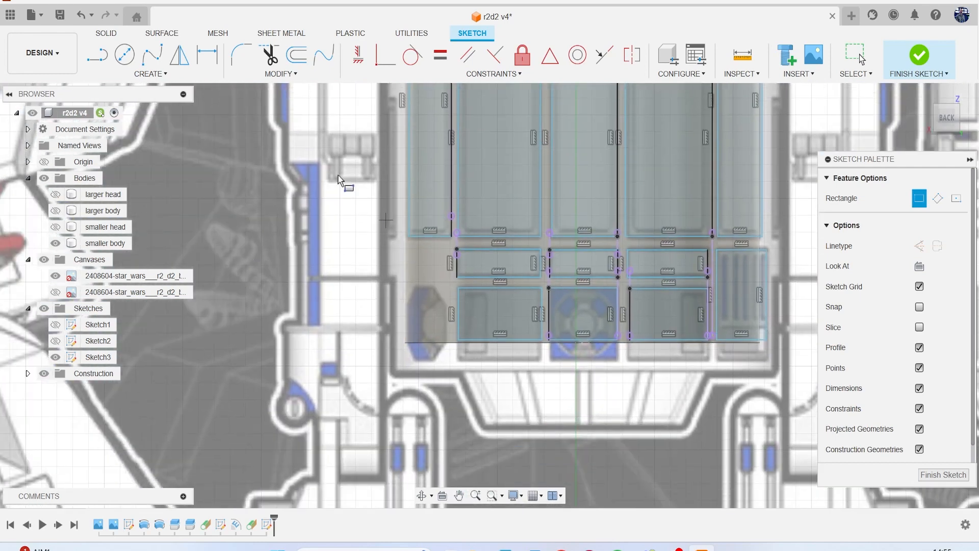
pyautogui.click(144, 74)
pyautogui.moveTo(128, 143)
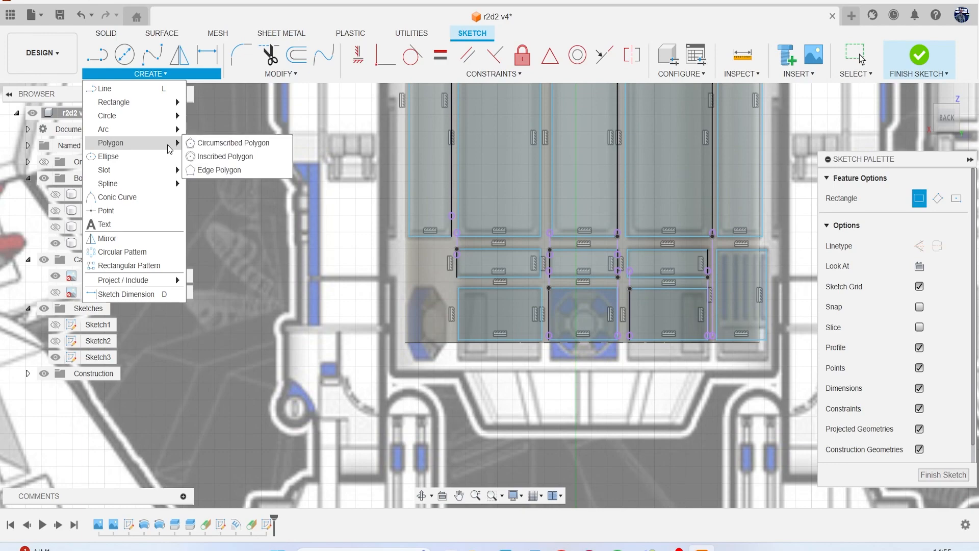
pyautogui.click(220, 156)
pyautogui.scroll(5, 408, 306)
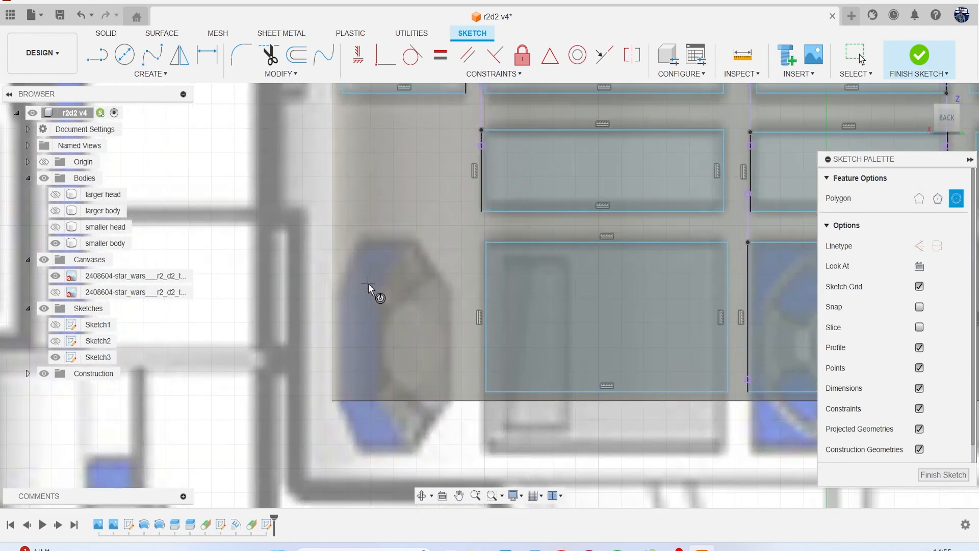
pyautogui.click(369, 283)
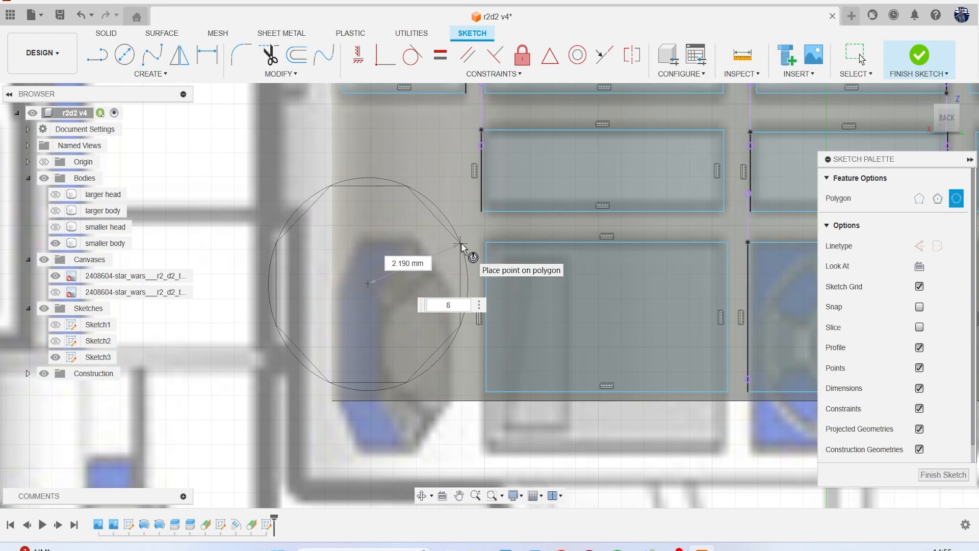
pyautogui.click(460, 245)
# - Finish the rear panel sketch and hide the visible reference canvas
pyautogui.scroll(-10, 464, 255)
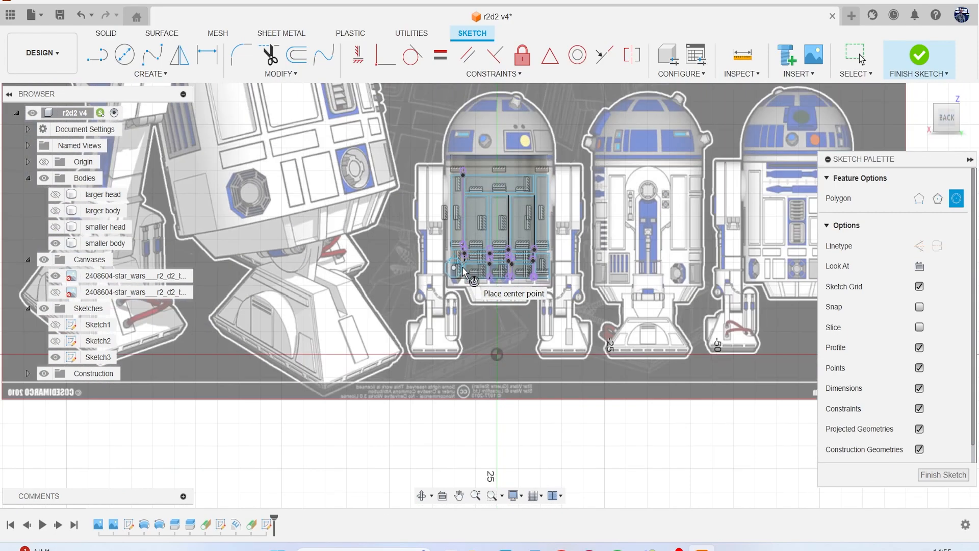
pyautogui.scroll(5, 485, 199)
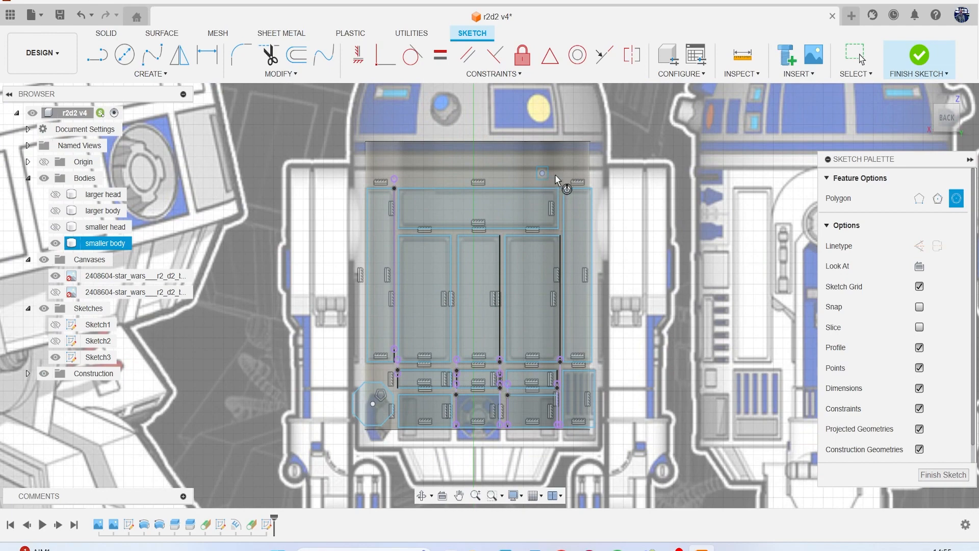
pyautogui.click(909, 53)
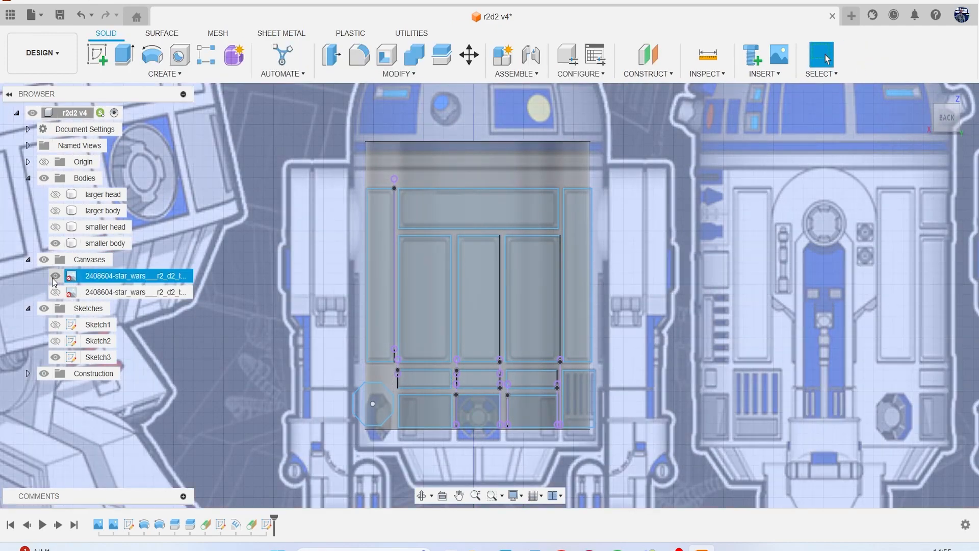
pyautogui.click(55, 276)
pyautogui.scroll(-1, 393, 273)
pyautogui.scroll(-1, 394, 273)
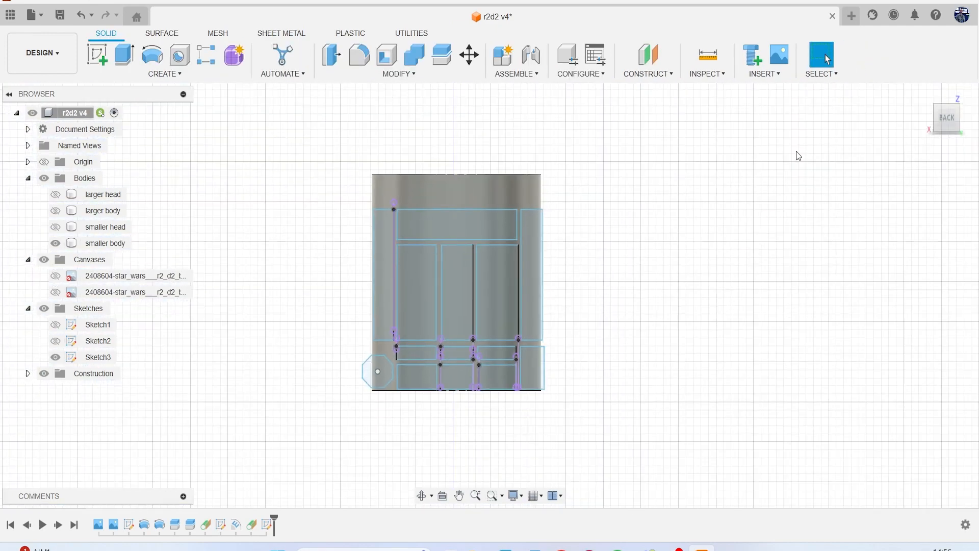
pyautogui.moveTo(942, 122)
pyautogui.mouseDown()
pyautogui.moveTo(948, 153)
pyautogui.moveTo(898, 115)
pyautogui.moveTo(872, 109)
pyautogui.moveTo(926, 114)
pyautogui.mouseUp()
pyautogui.click(136, 73)
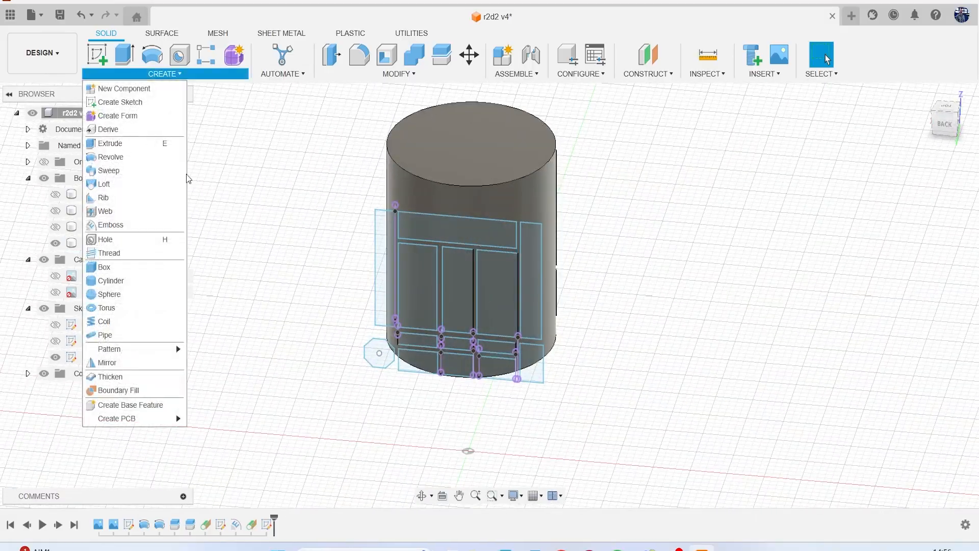
pyautogui.click(147, 225)
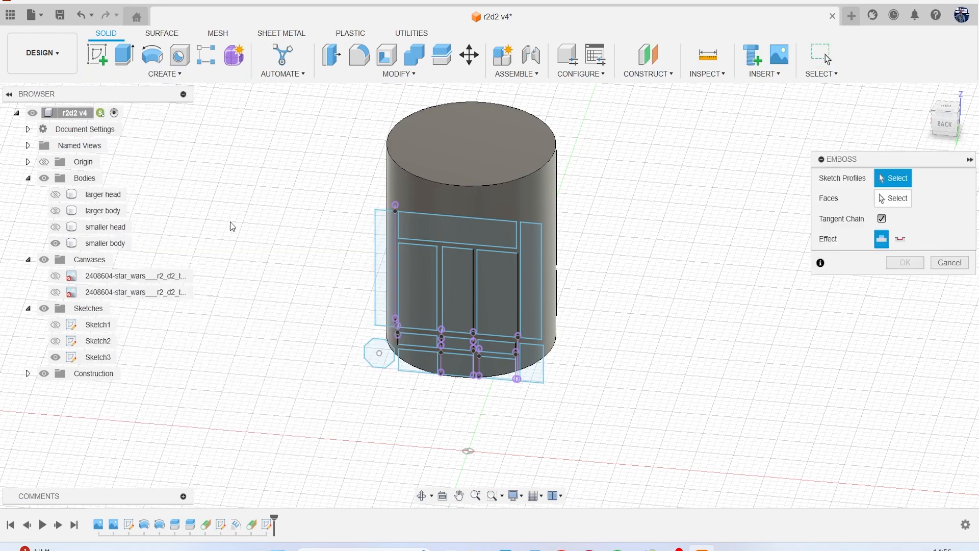
pyautogui.click(441, 228)
pyautogui.click(951, 263)
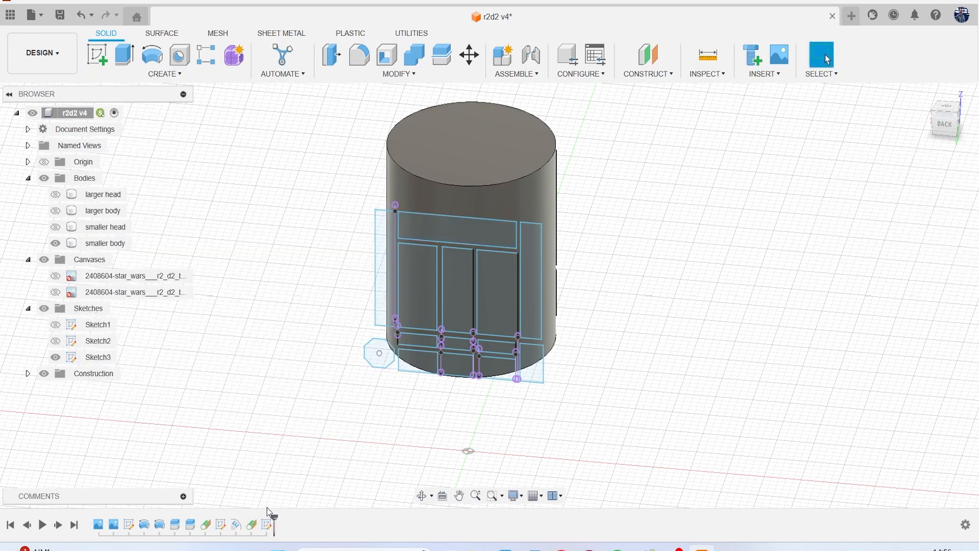
# - Reopen the rear panel sketch and round all four corners of the wide top panel with 0.2 mm fillets
pyautogui.rightClick(268, 526)
pyautogui.click(298, 375)
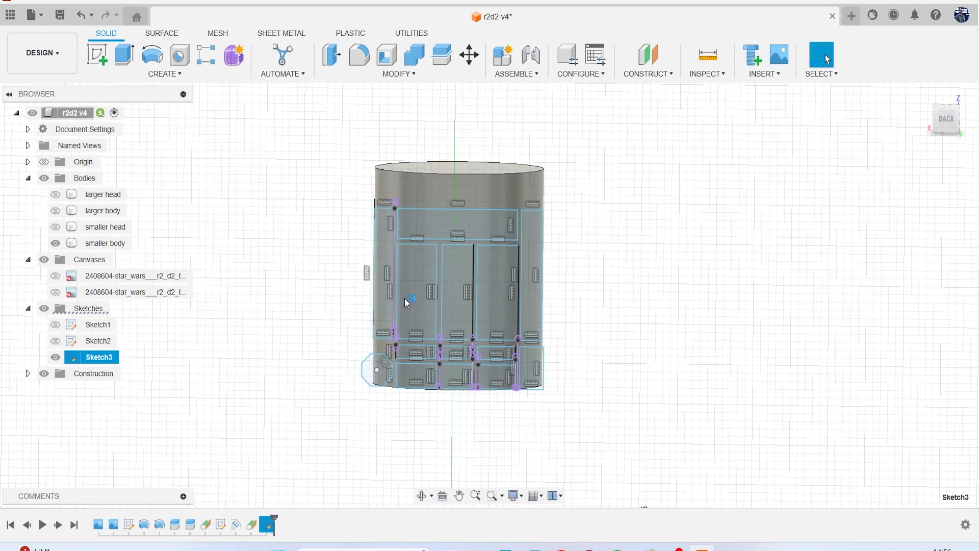
pyautogui.scroll(3, 414, 245)
pyautogui.click(243, 58)
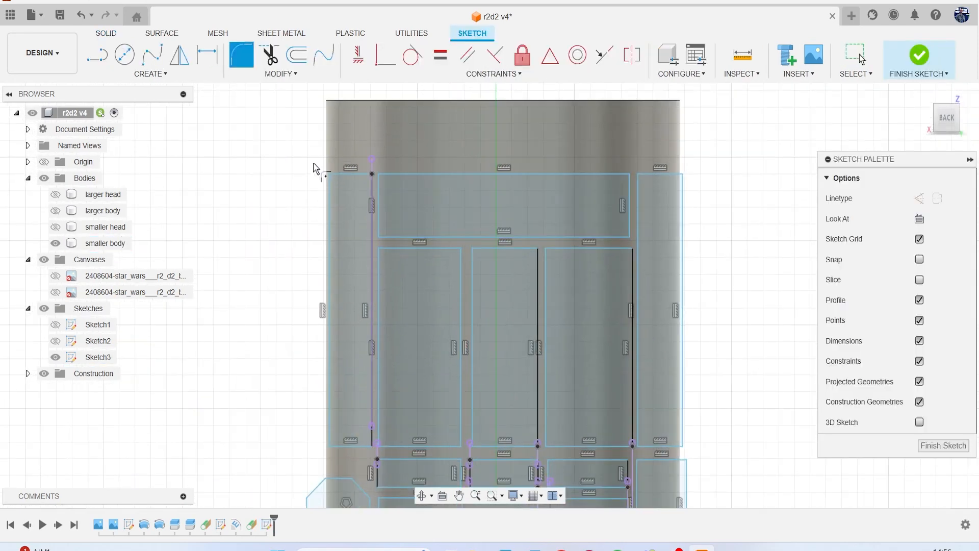
pyautogui.scroll(5, 326, 166)
pyautogui.click(428, 184)
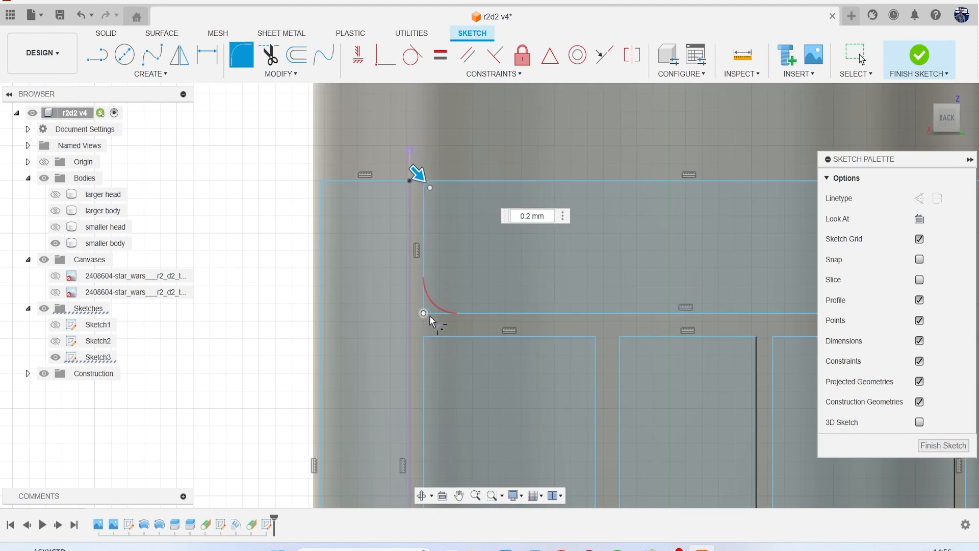
pyautogui.click(423, 313)
pyautogui.scroll(-3, 600, 340)
pyautogui.moveTo(621, 304); pyautogui.dragTo(429, 240, button='middle')
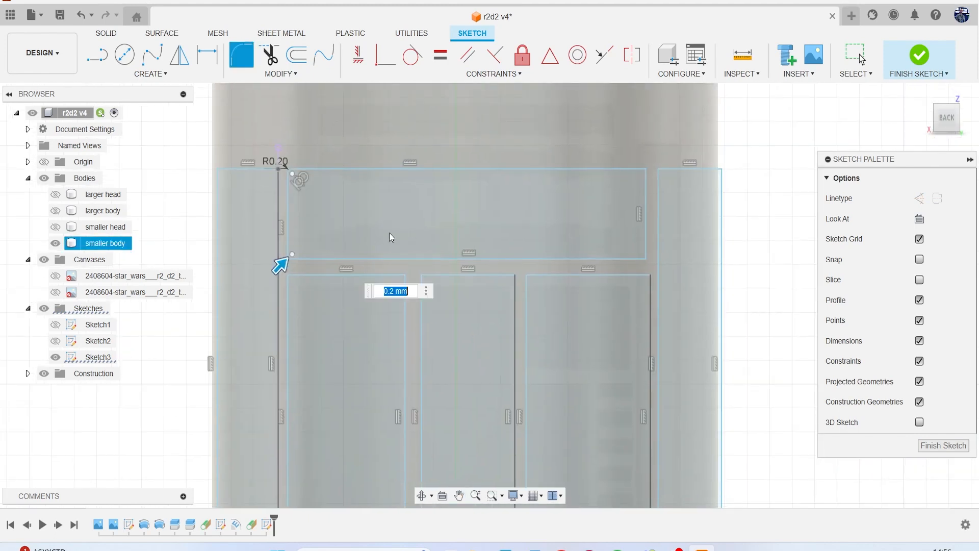
pyautogui.click(646, 169)
pyautogui.click(645, 258)
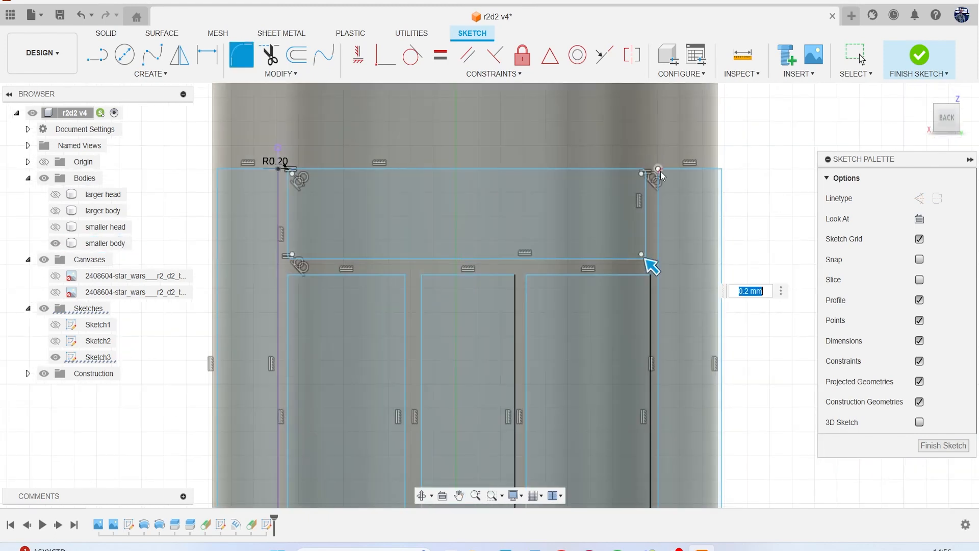
# - Round the corners of the tall outer panel along the body's right edge with 0.2 mm fillets
pyautogui.click(721, 170)
pyautogui.scroll(-3, 682, 321)
pyautogui.moveTo(683, 320); pyautogui.dragTo(654, 199, button='middle')
pyautogui.scroll(1, 663, 256)
pyautogui.click(685, 374)
# - Round the corners of the vent panel at the body's lower right with 0.2 mm fillets
pyautogui.click(635, 390)
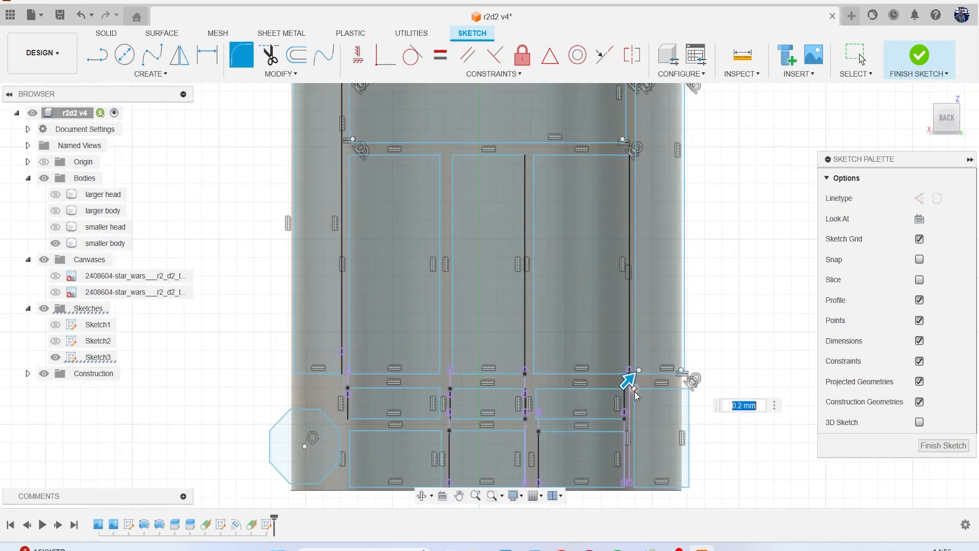
pyautogui.click(686, 391)
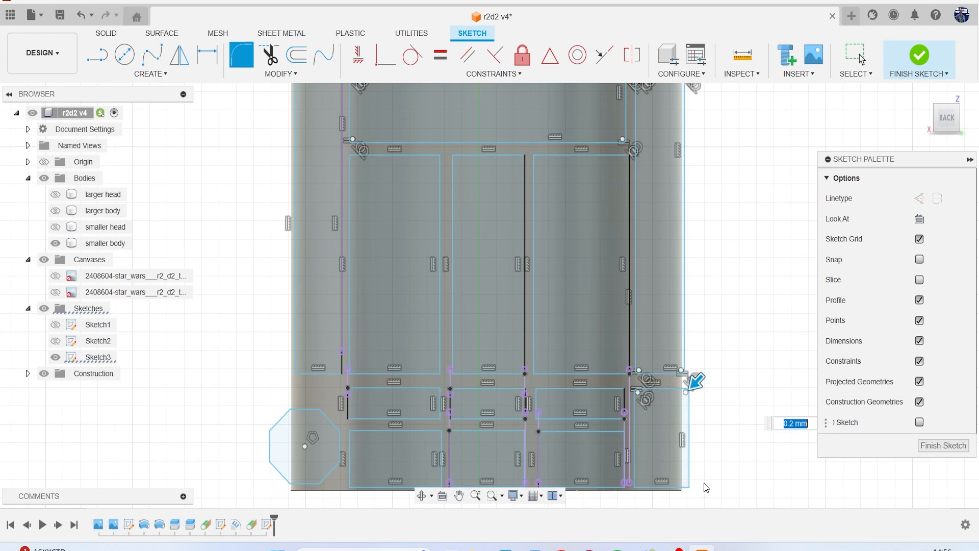
pyautogui.click(686, 483)
# - Round the corners of the two lower panels in the column just left of the vent panel with 0.2 mm fillets
pyautogui.scroll(4, 629, 479)
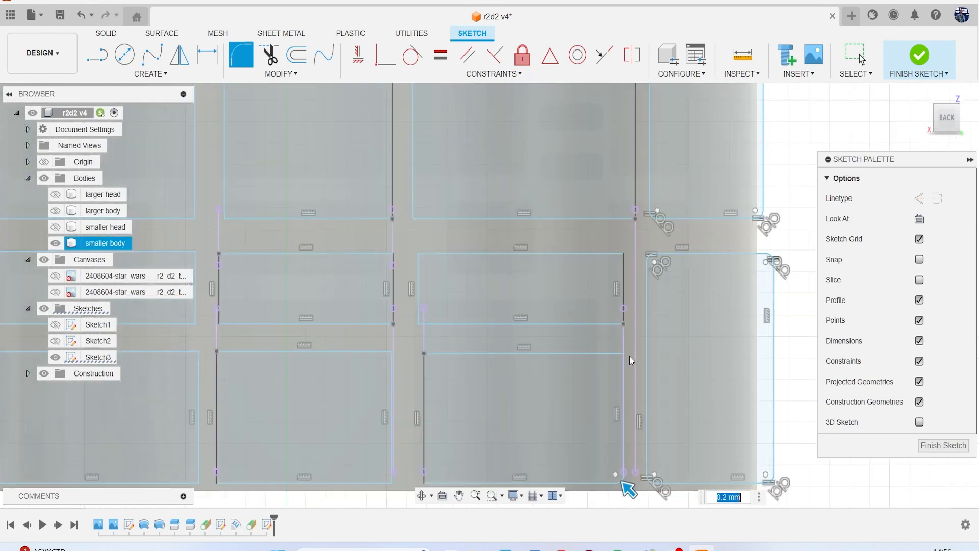
pyautogui.click(623, 354)
pyautogui.click(426, 355)
pyautogui.moveTo(425, 356); pyautogui.dragTo(437, 325, button='middle')
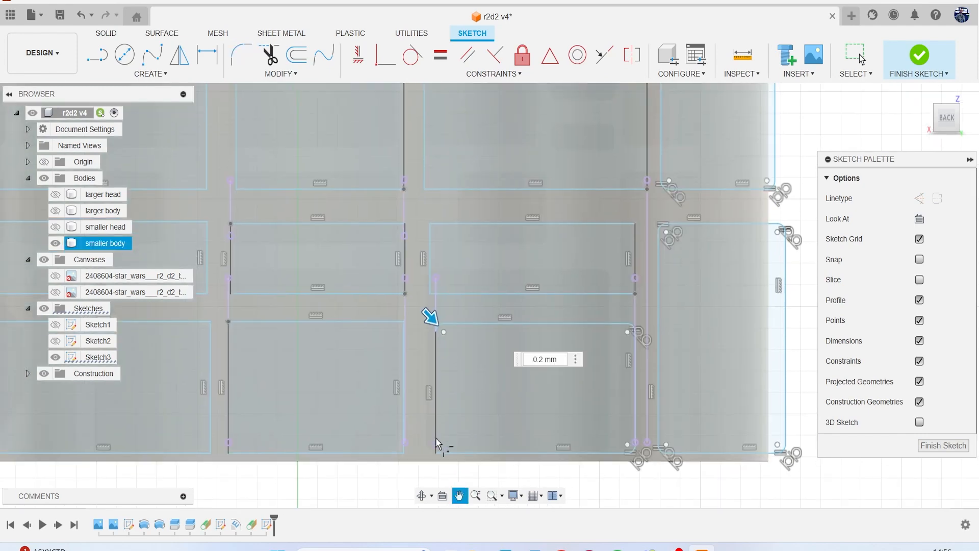
pyautogui.click(436, 453)
pyautogui.click(438, 283)
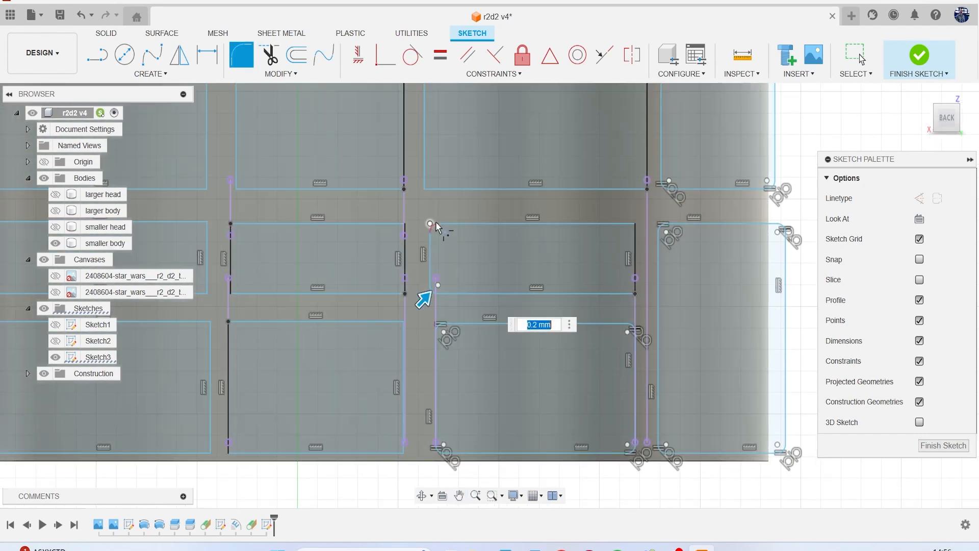
pyautogui.click(454, 225)
pyautogui.click(636, 227)
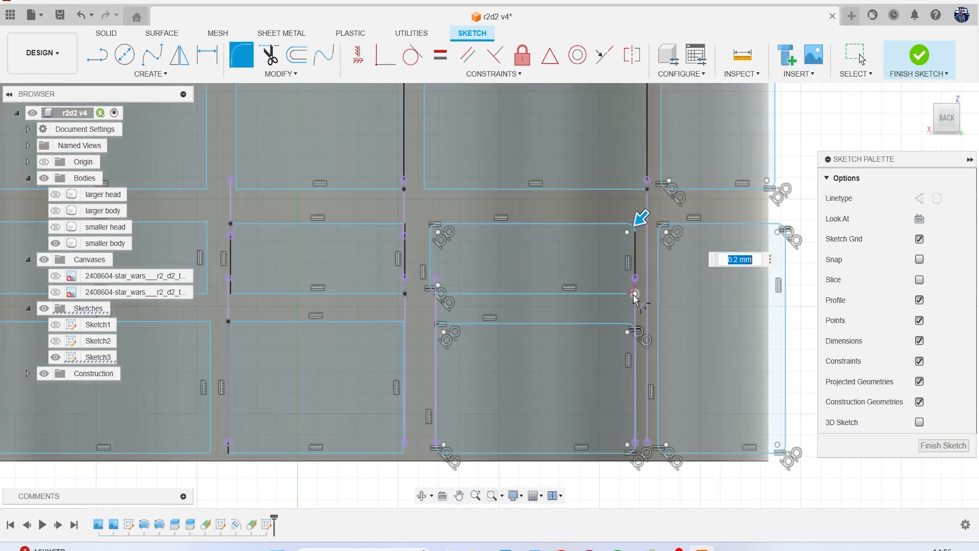
pyautogui.click(635, 292)
# - Round all four corners of both lower panels in the body's centre column with 0.2 mm fillets
pyautogui.click(404, 295)
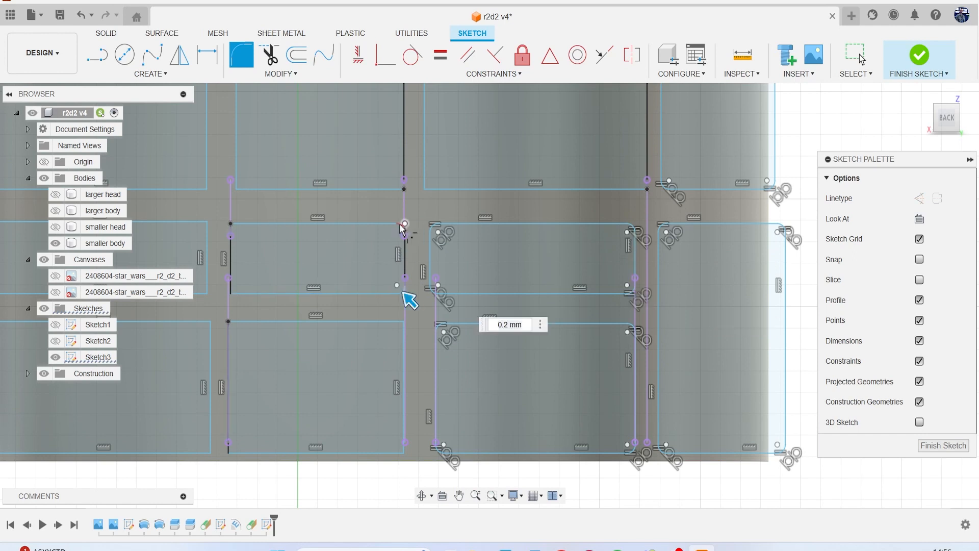
pyautogui.click(401, 224)
pyautogui.click(234, 223)
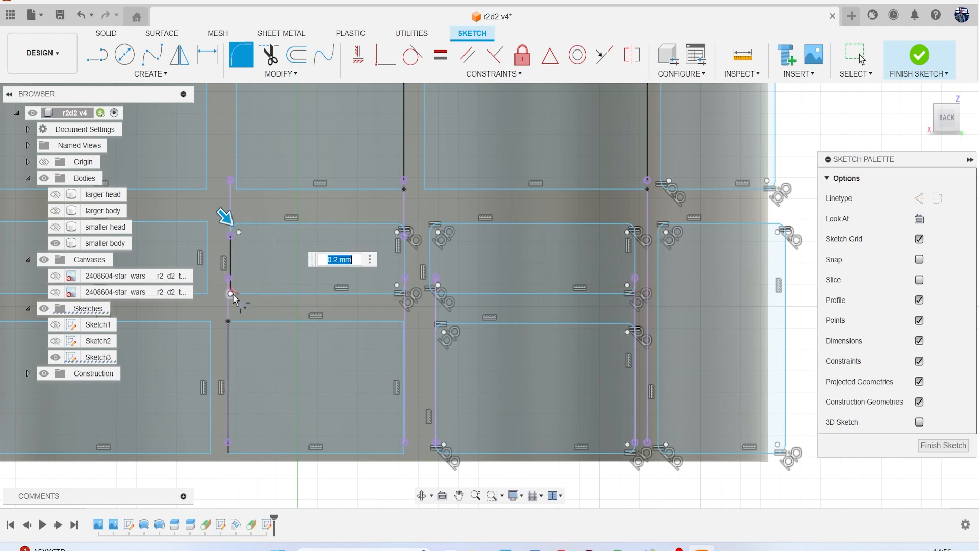
pyautogui.click(232, 296)
pyautogui.click(228, 322)
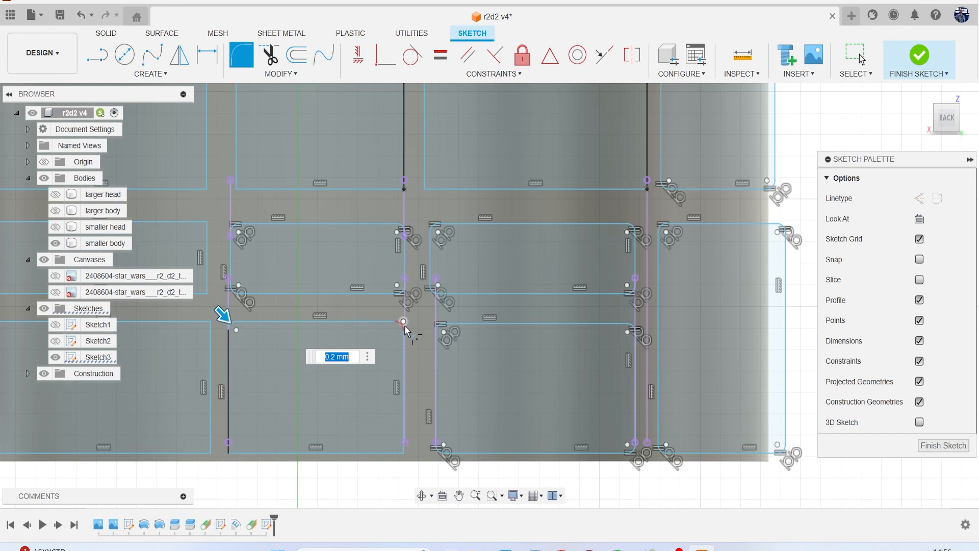
pyautogui.click(404, 322)
pyautogui.click(404, 453)
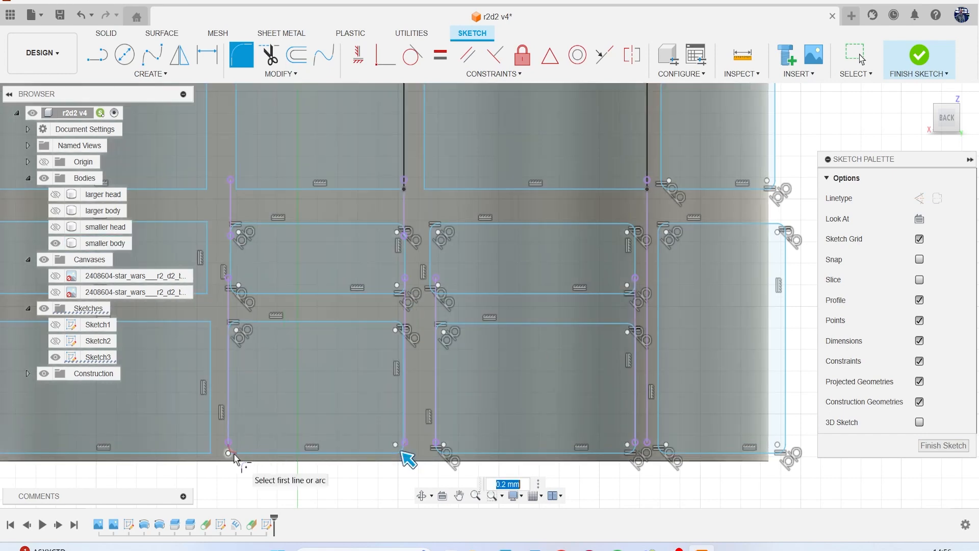
pyautogui.click(234, 453)
# - Round all four corners of both lower panels in the column beside the octagon with 0.2 mm fillets
pyautogui.scroll(-2, 335, 409)
pyautogui.moveTo(334, 408); pyautogui.dragTo(551, 402, button='middle')
pyautogui.scroll(2, 551, 401)
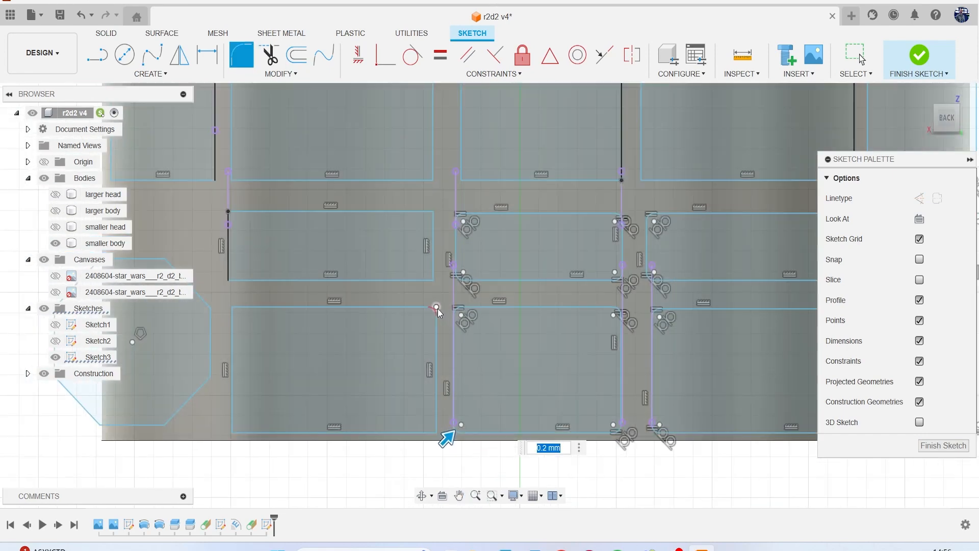
pyautogui.click(437, 308)
pyautogui.click(436, 433)
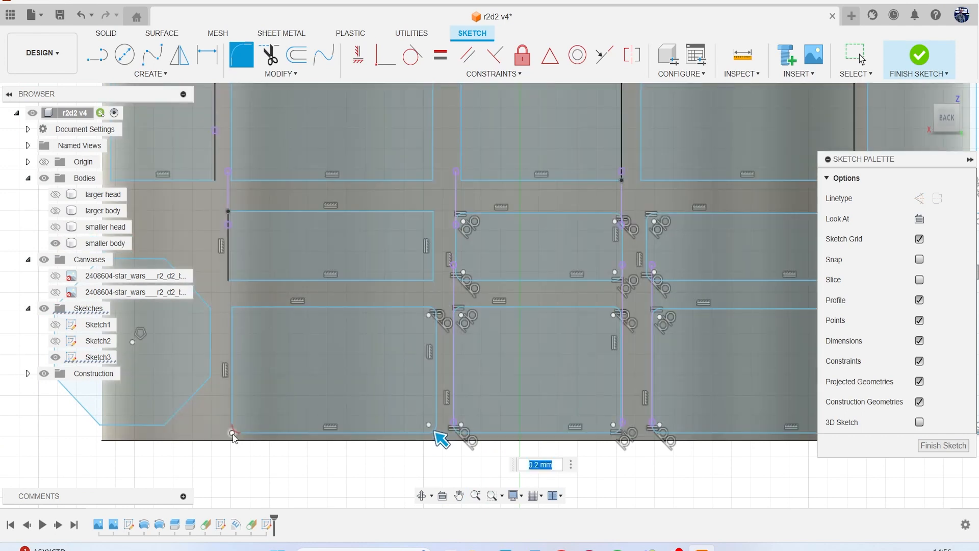
pyautogui.click(232, 434)
pyautogui.click(232, 308)
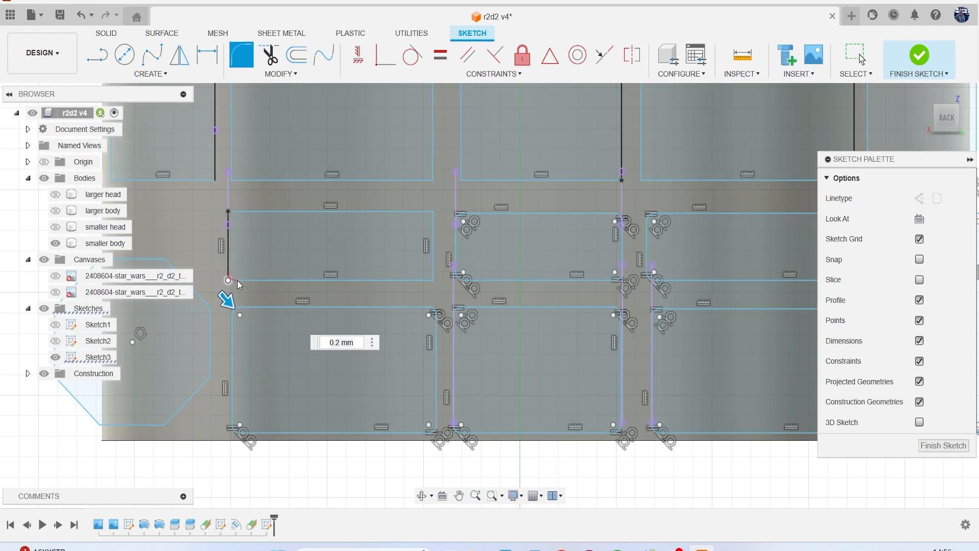
pyautogui.click(229, 280)
pyautogui.click(434, 280)
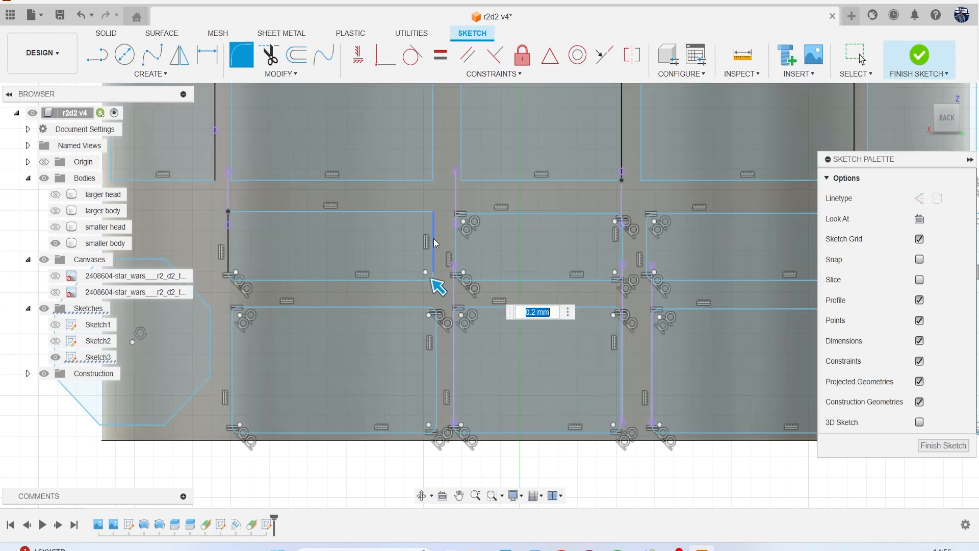
pyautogui.click(433, 211)
pyautogui.click(229, 211)
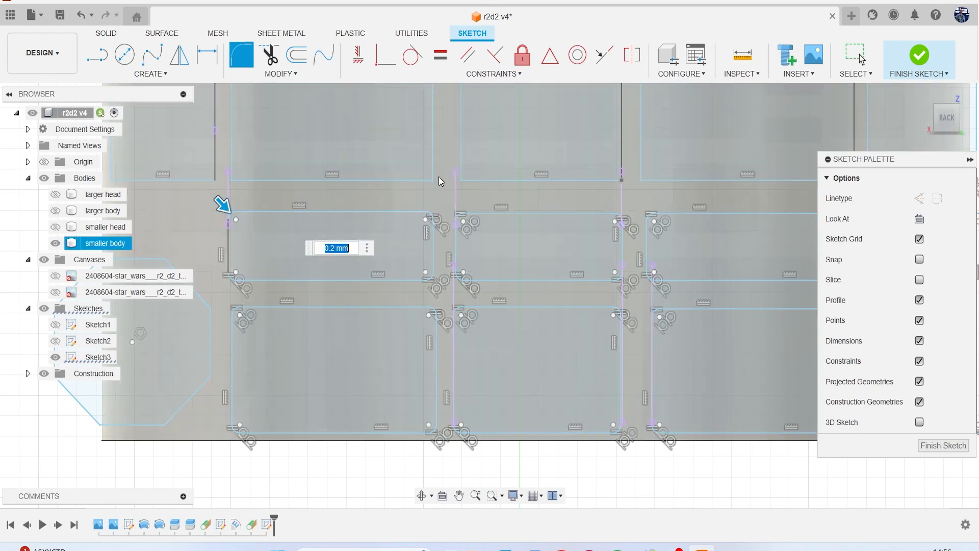
# - Round the two bottom corners of the tall panel above the column beside the octagon with 0.2 mm fillets
pyautogui.click(432, 180)
pyautogui.click(234, 180)
pyautogui.scroll(-2, 323, 222)
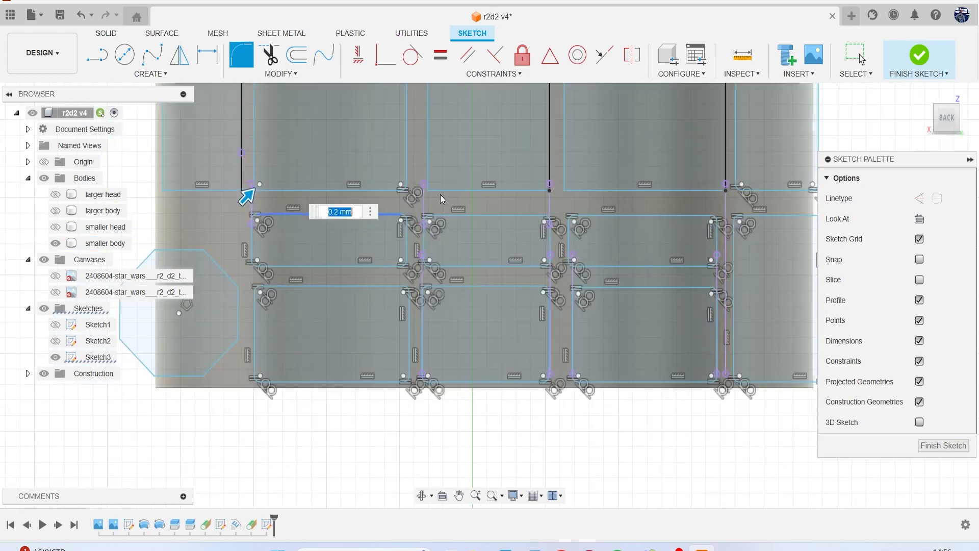
# - Round the remaining lower corners of the tall back panels and the outer side panel with 0.2 mm sketch fillets
pyautogui.click(430, 190)
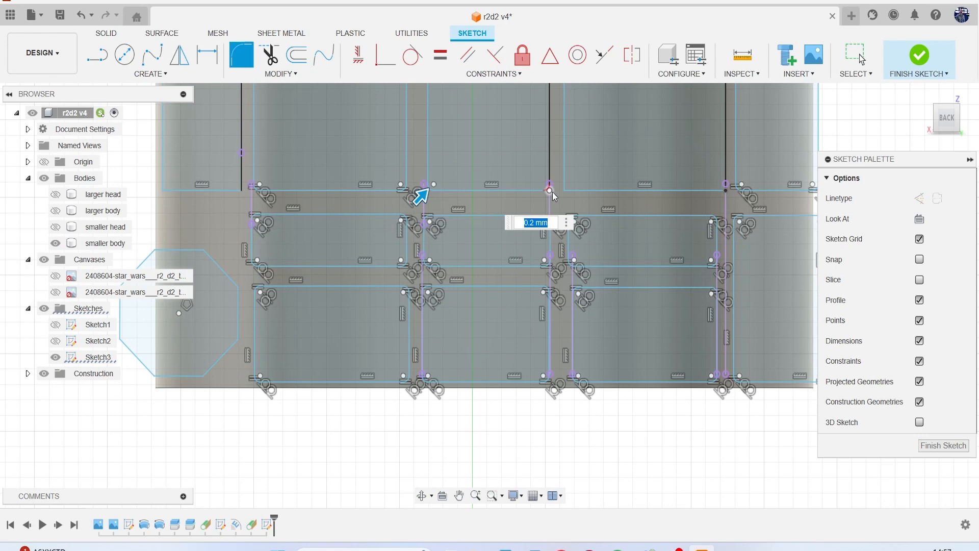
pyautogui.click(553, 192)
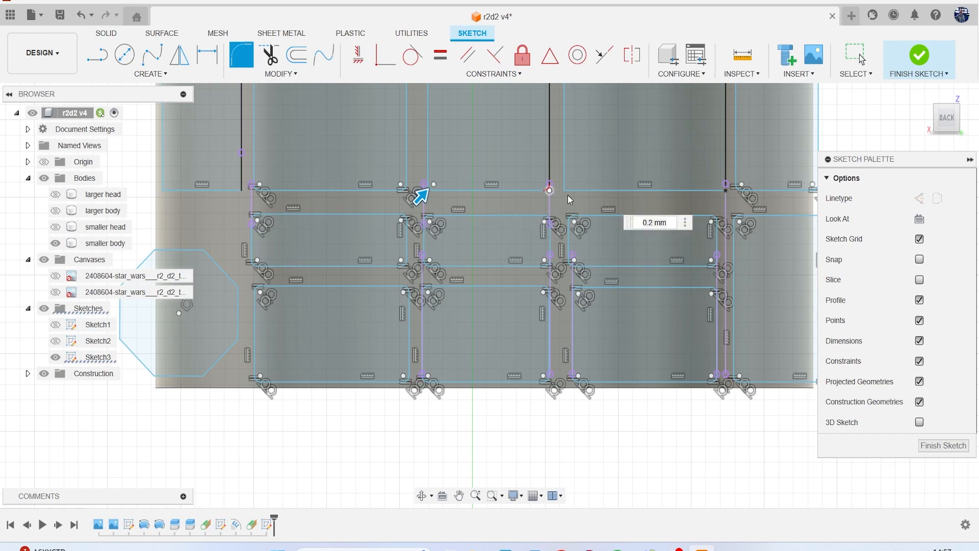
pyautogui.click(725, 191)
pyautogui.click(242, 192)
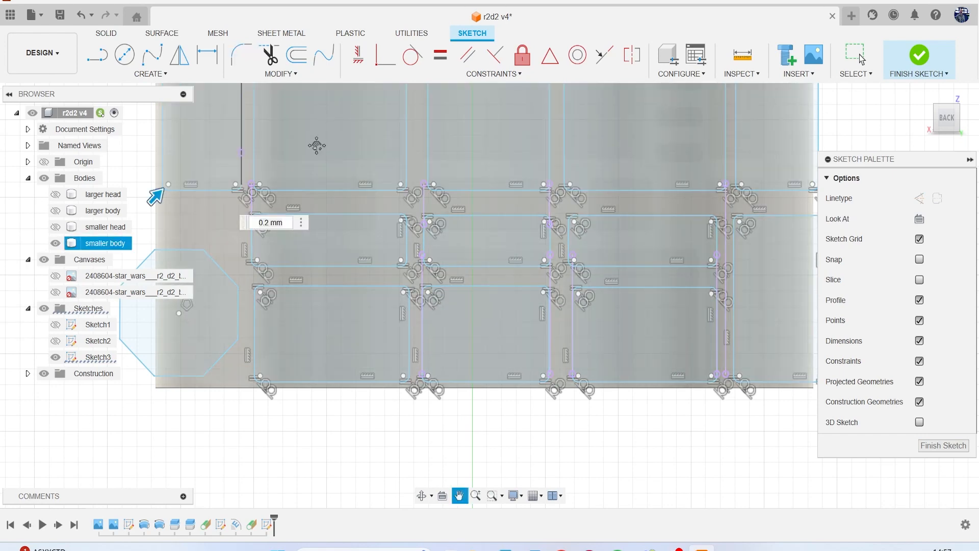
# - Add 0.2 mm fillets to the upper corners of the three tall middle panels
pyautogui.moveTo(318, 147)
pyautogui.mouseDown(button='middle')
pyautogui.moveTo(286, 372)
pyautogui.moveTo(335, 322)
pyautogui.mouseUp(button='middle')
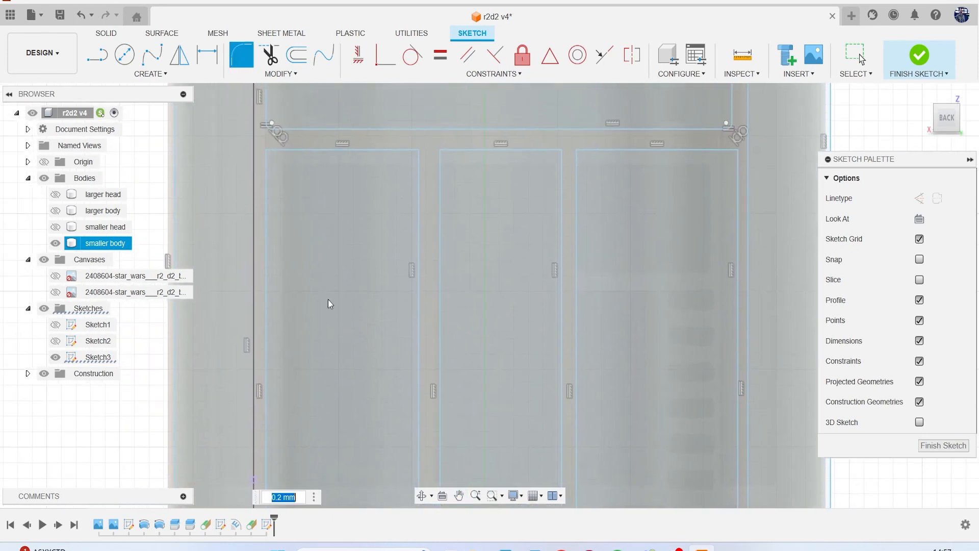
pyautogui.click(738, 148)
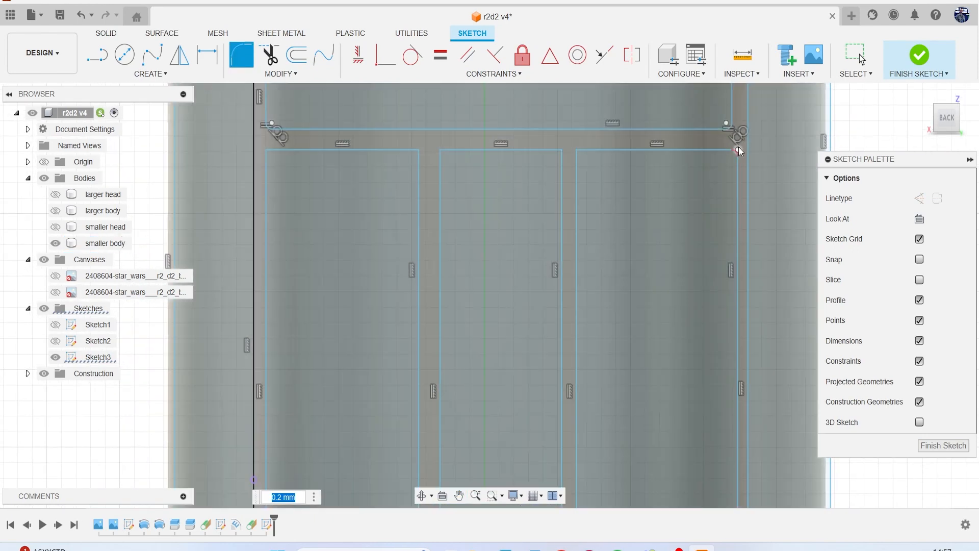
pyautogui.click(576, 150)
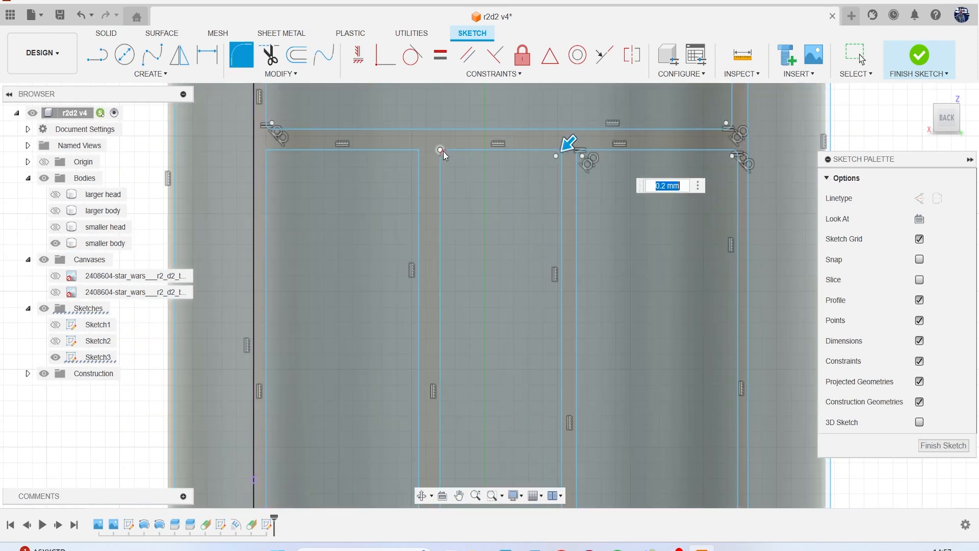
pyautogui.click(421, 149)
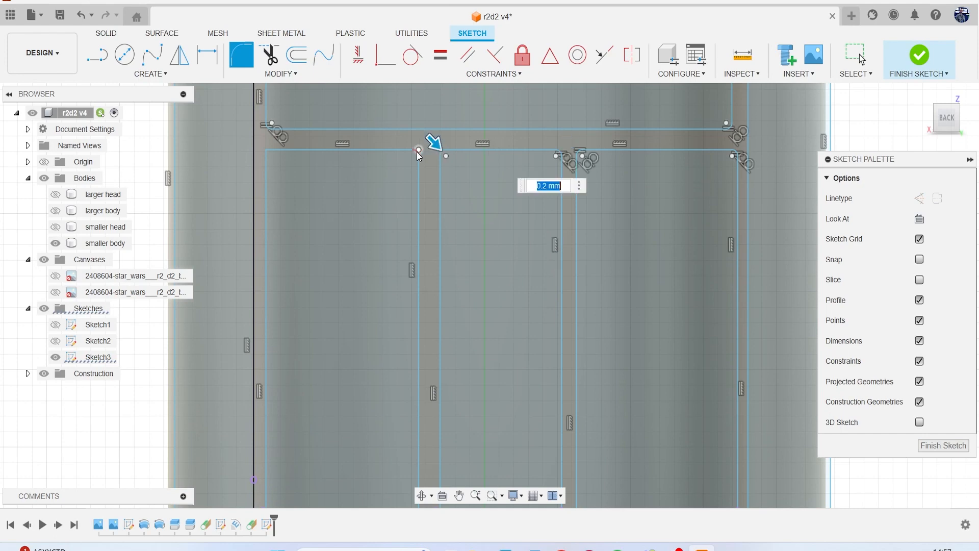
pyautogui.click(266, 150)
# - Fillet the upper corners of the narrow side panel beside the wide panel at 0.2 mm and finish the sketch
pyautogui.scroll(-2, 276, 165)
pyautogui.moveTo(313, 229); pyautogui.dragTo(449, 389, button='middle')
pyautogui.scroll(4, 385, 206)
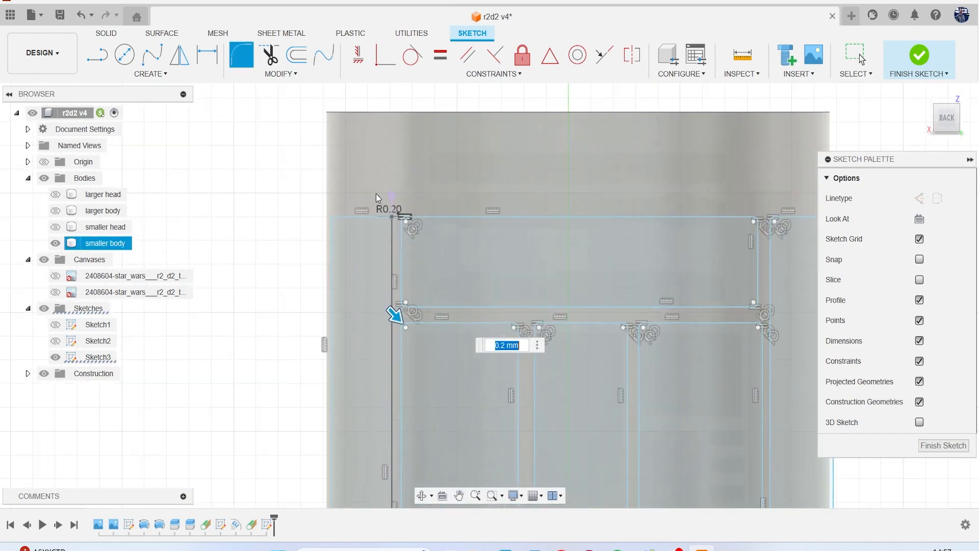
pyautogui.click(294, 224)
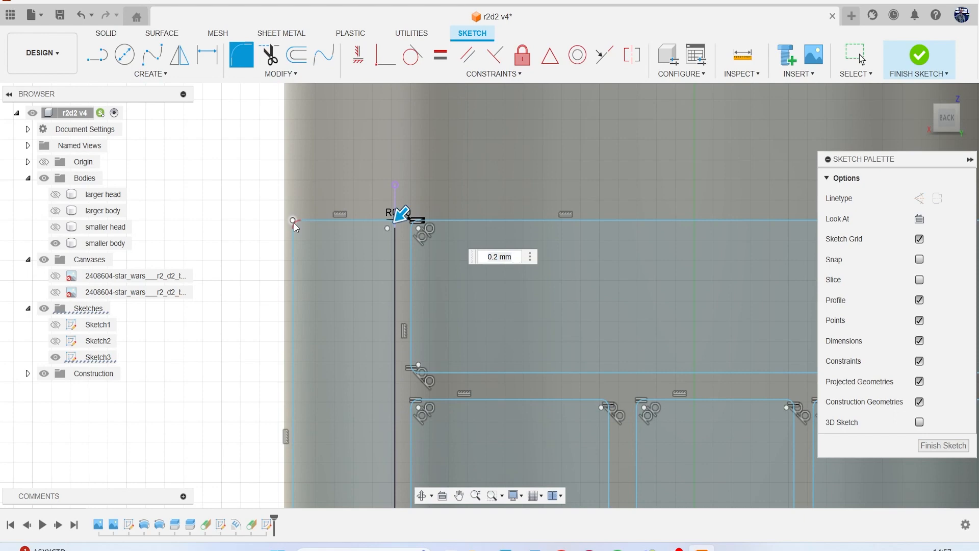
pyautogui.scroll(-3, 385, 240)
pyautogui.click(925, 56)
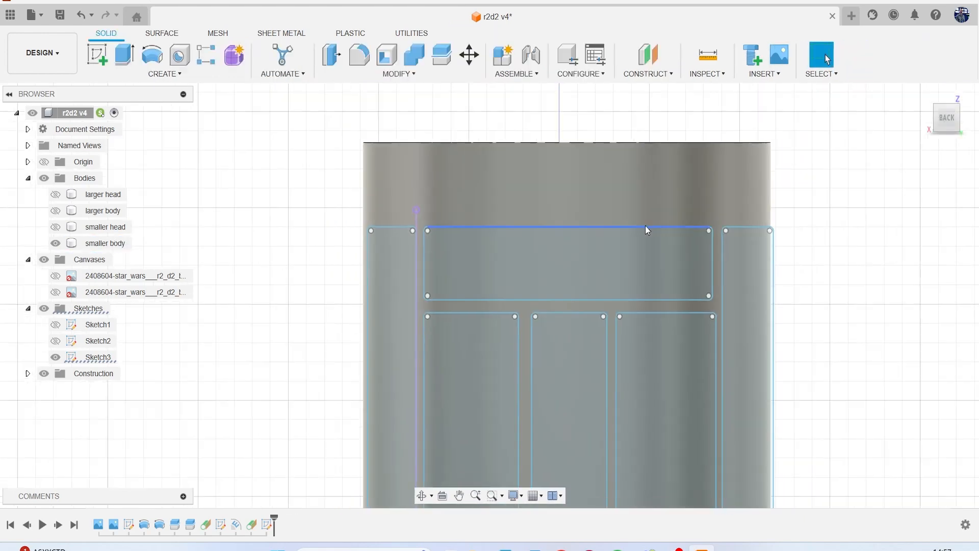
# - Emboss all 14 back panel profiles, including the octagon, onto the smaller body's cylindrical face with a depth of 1.00 mm
pyautogui.scroll(-3, 645, 225)
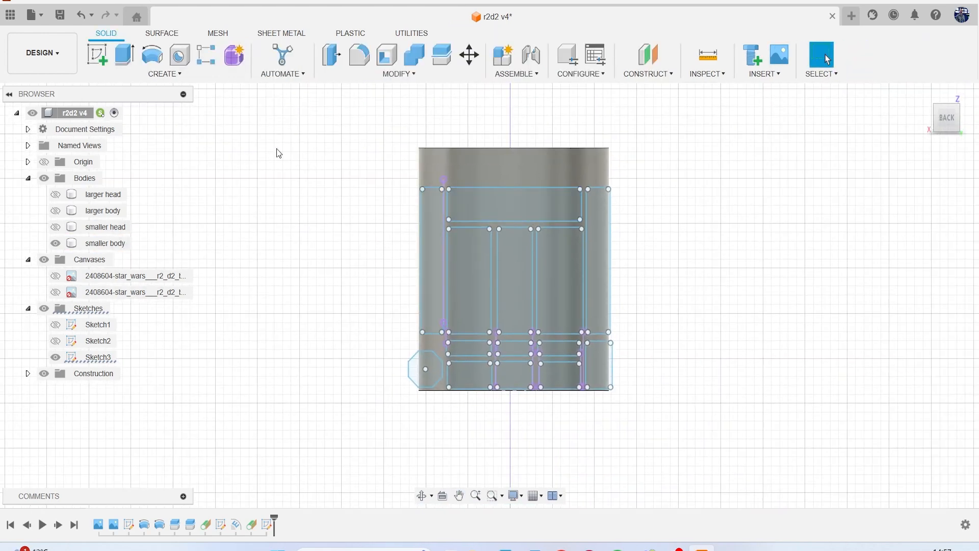
pyautogui.click(171, 75)
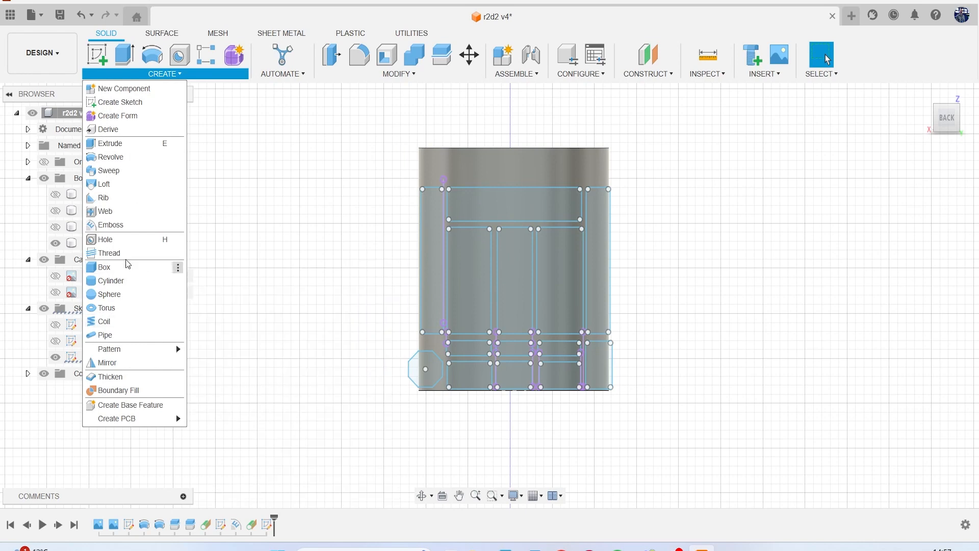
pyautogui.click(125, 235)
pyautogui.click(470, 208)
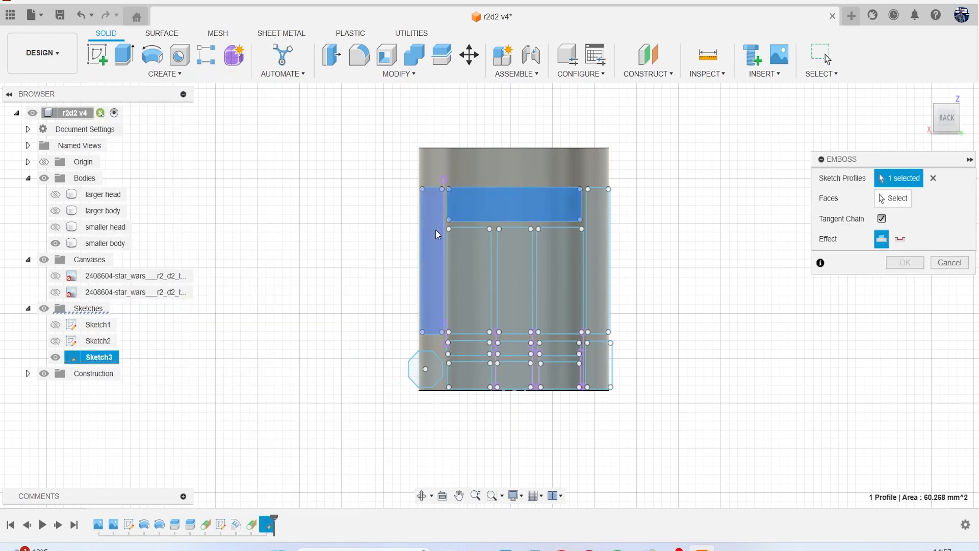
pyautogui.click(436, 229)
pyautogui.click(466, 253)
pyautogui.click(513, 259)
pyautogui.click(546, 263)
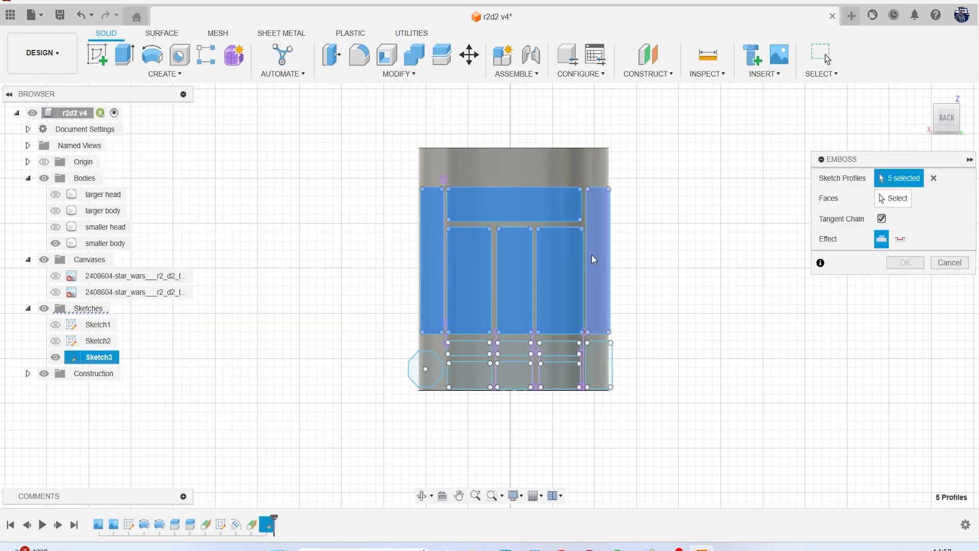
pyautogui.click(594, 257)
pyautogui.click(568, 351)
pyautogui.click(564, 372)
pyautogui.click(516, 375)
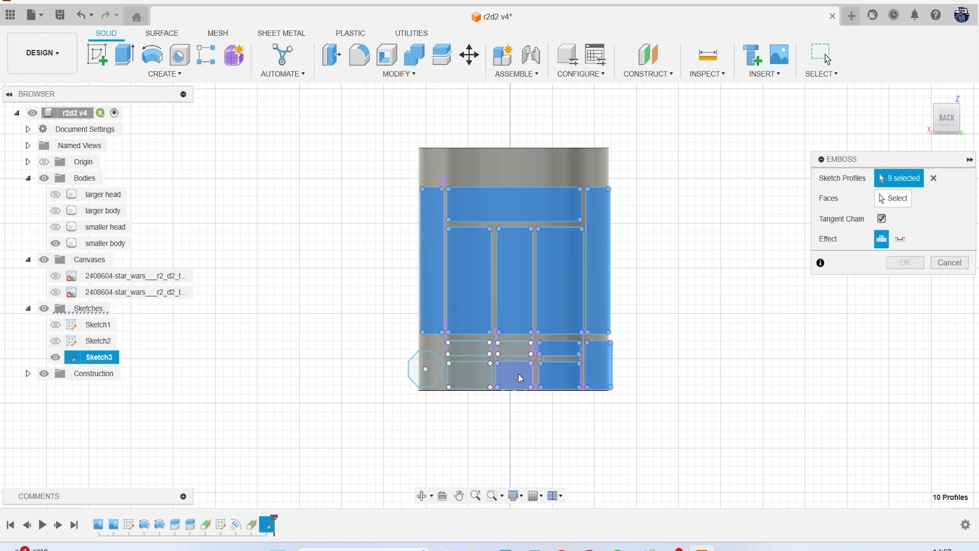
pyautogui.click(470, 375)
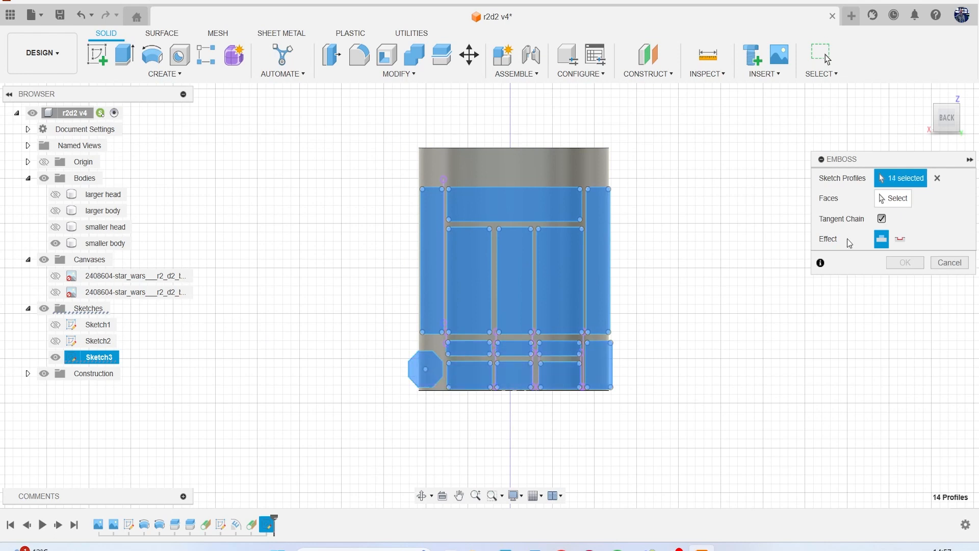
pyautogui.click(893, 199)
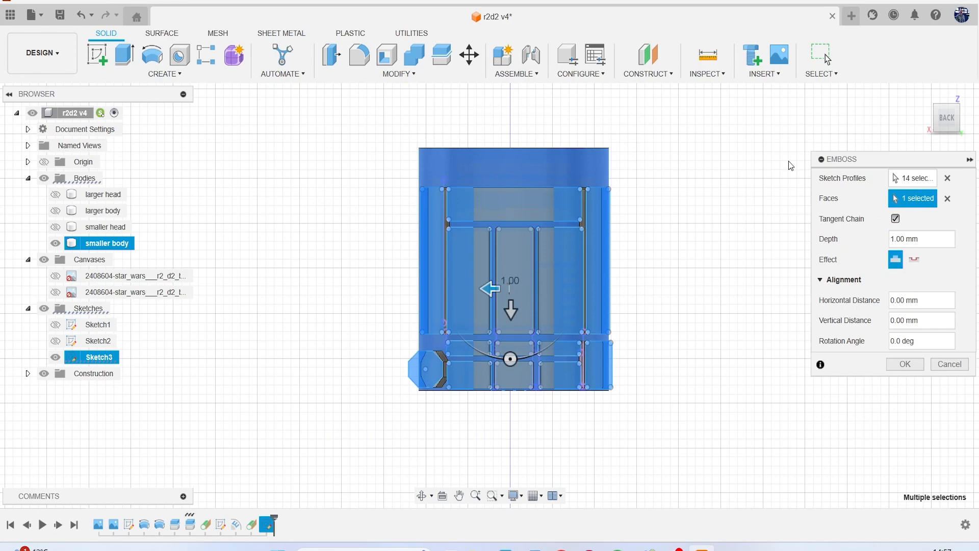
pyautogui.moveTo(943, 119); pyautogui.dragTo(943, 159)
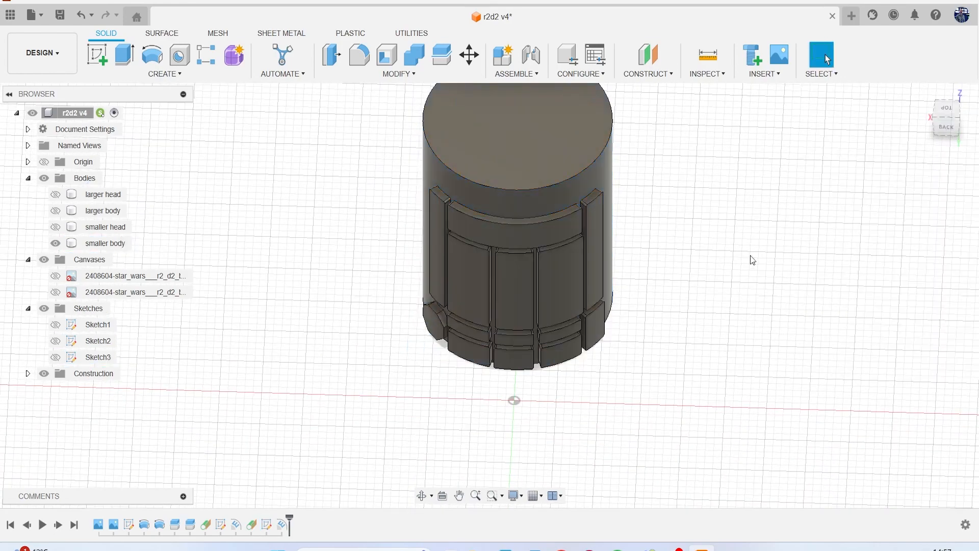
# - Start a new sketch on the flat top face of the smaller body
pyautogui.moveTo(941, 132)
pyautogui.mouseDown()
pyautogui.moveTo(900, 130)
pyautogui.moveTo(898, 104)
pyautogui.moveTo(856, 105)
pyautogui.moveTo(851, 86)
pyautogui.moveTo(857, 128)
pyautogui.moveTo(866, 120)
pyautogui.mouseUp()
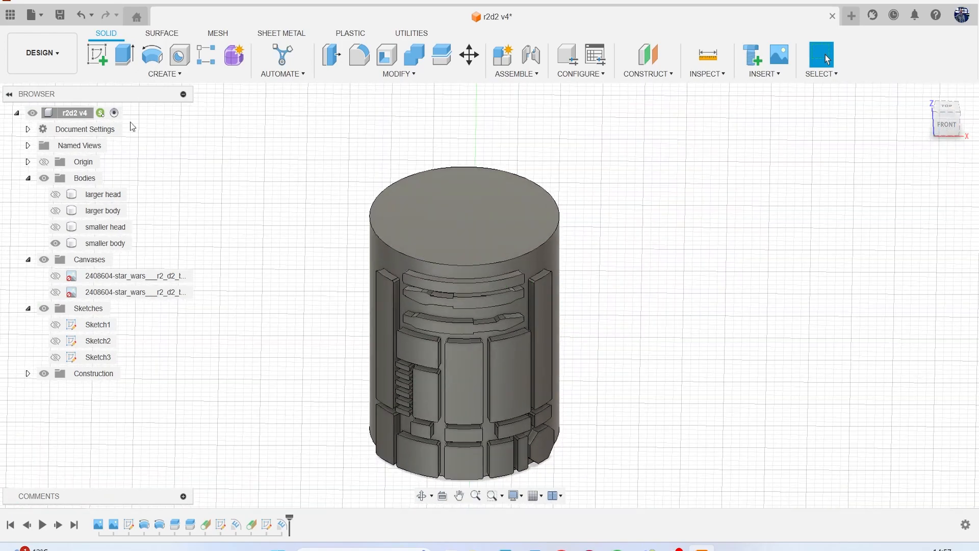
pyautogui.click(101, 61)
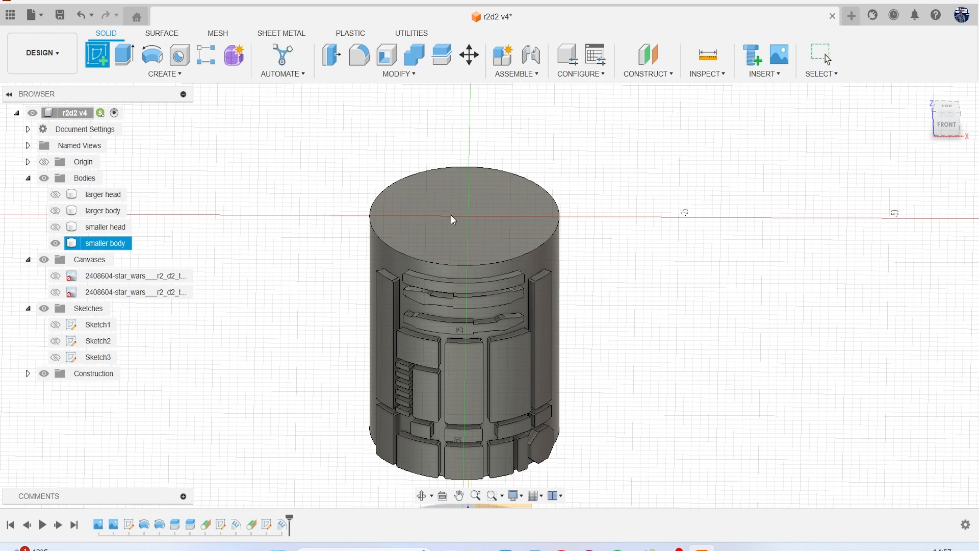
pyautogui.click(947, 129)
pyautogui.click(946, 113)
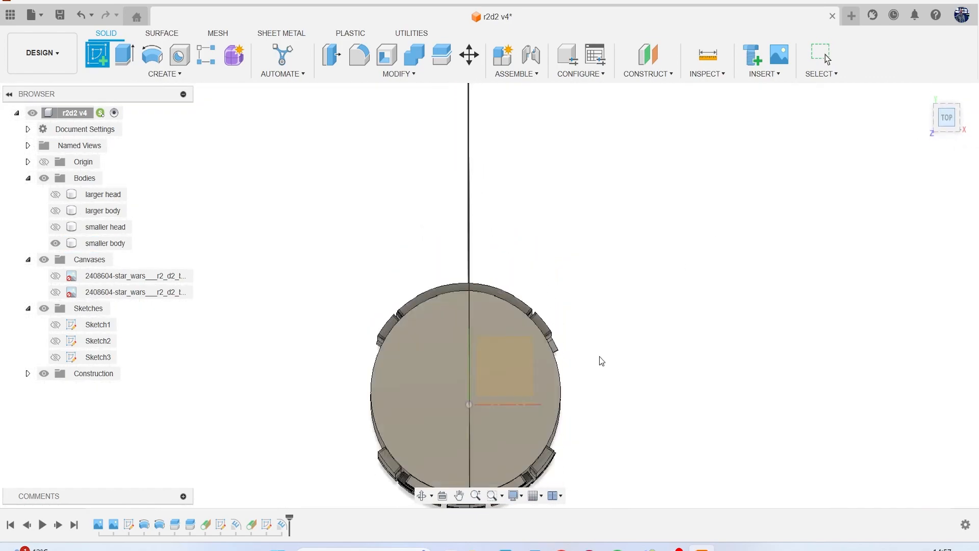
pyautogui.click(482, 377)
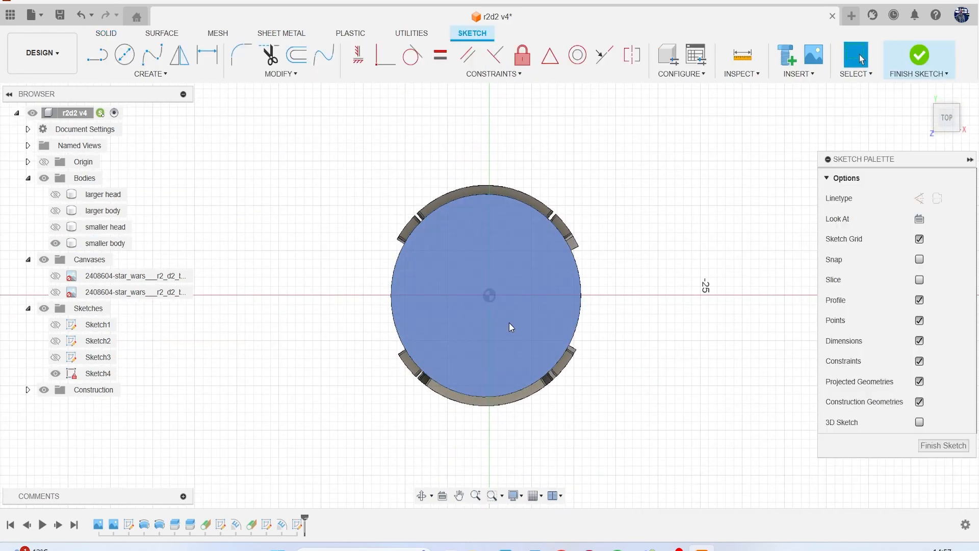
# - Sketch a circle of about 22.54 mm diameter centred on the origin, reaching the smaller body's outer edge
pyautogui.scroll(4, 509, 317)
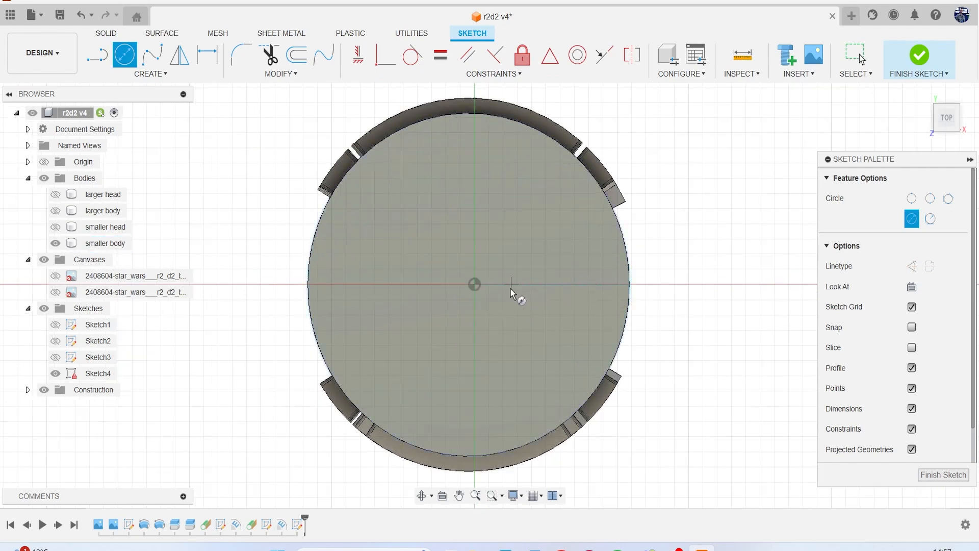
pyautogui.scroll(5, 470, 289)
pyautogui.scroll(-2, 470, 289)
pyautogui.scroll(-3, 469, 291)
pyautogui.scroll(3, 529, 286)
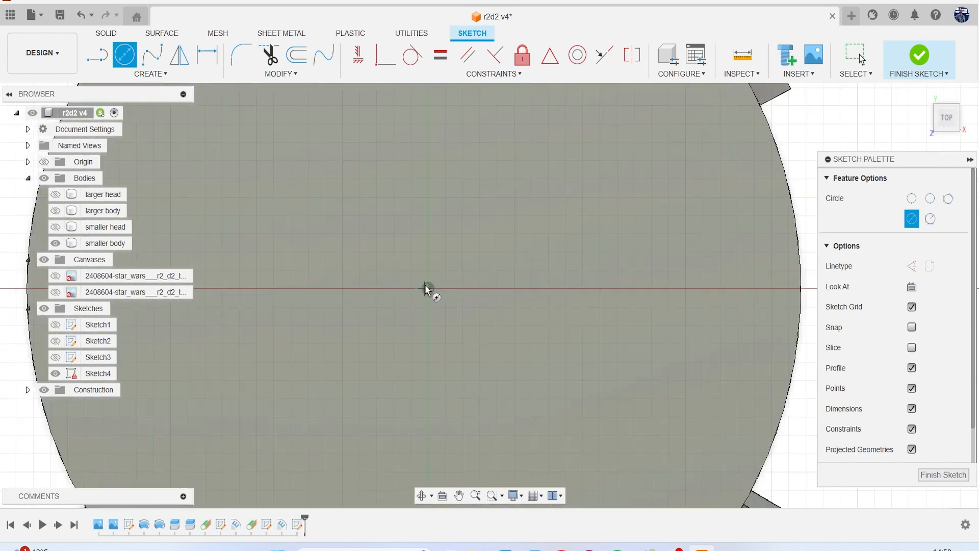
pyautogui.click(415, 287)
pyautogui.scroll(-4, 415, 286)
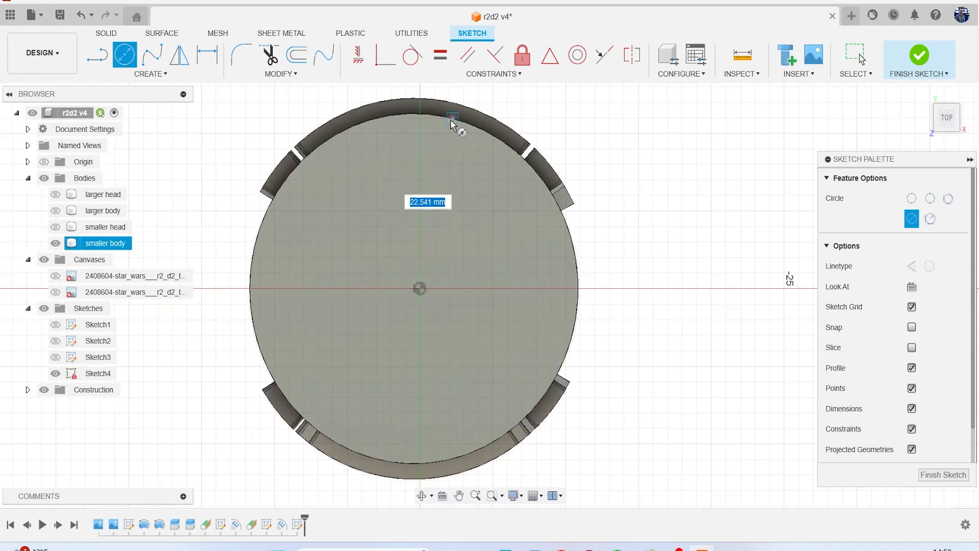
pyautogui.scroll(4, 451, 119)
pyautogui.scroll(4, 451, 120)
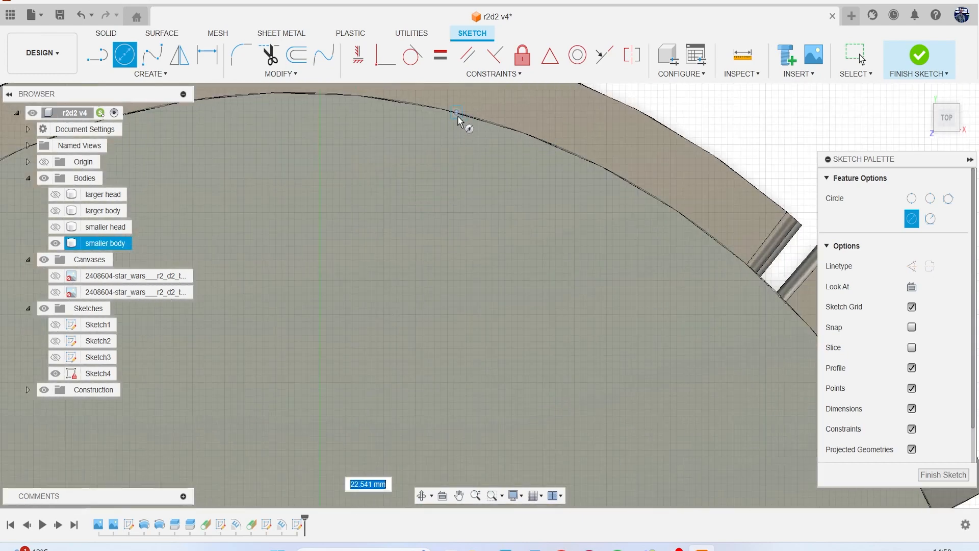
pyautogui.scroll(5, 465, 115)
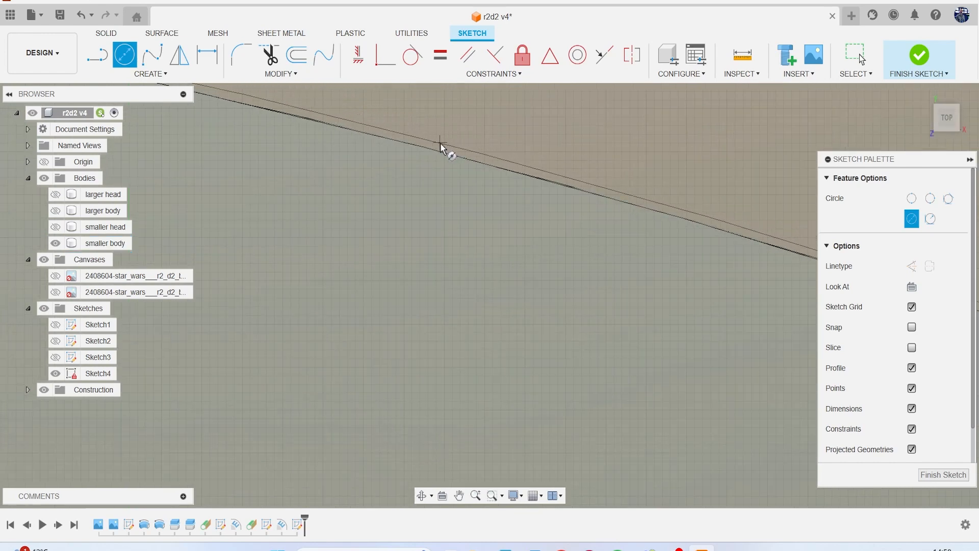
pyautogui.click(440, 145)
pyautogui.scroll(-3, 462, 222)
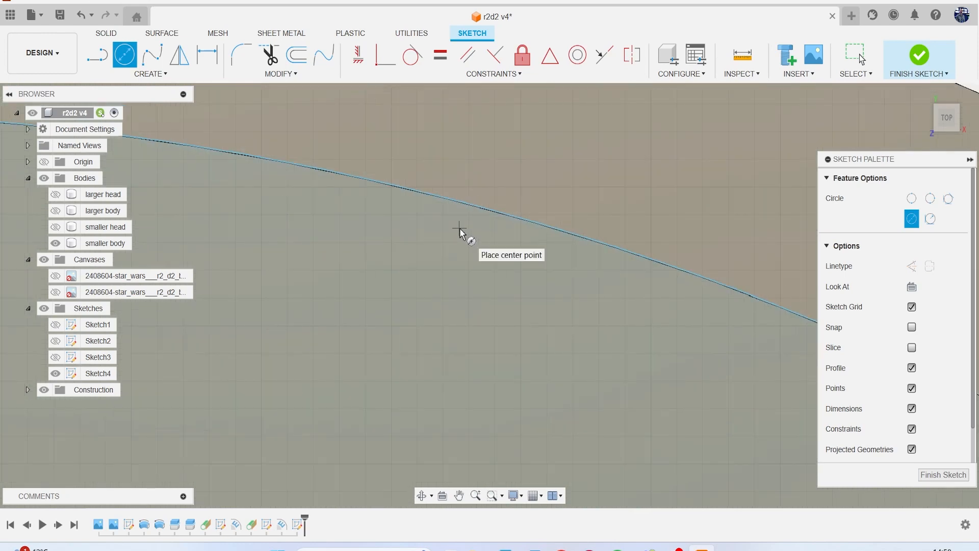
# - Extrude the circle downward by -33.036 mm as a cut through the smaller body, leaving the embossed panels
pyautogui.press('Escape')
pyautogui.press('e')
pyautogui.click(434, 228)
pyautogui.scroll(-2, 383, 255)
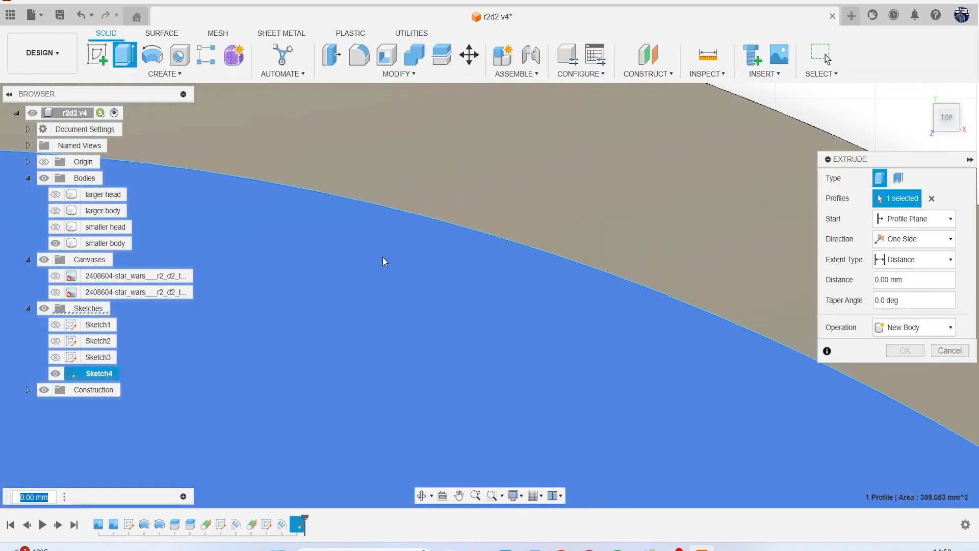
pyautogui.scroll(-4, 385, 259)
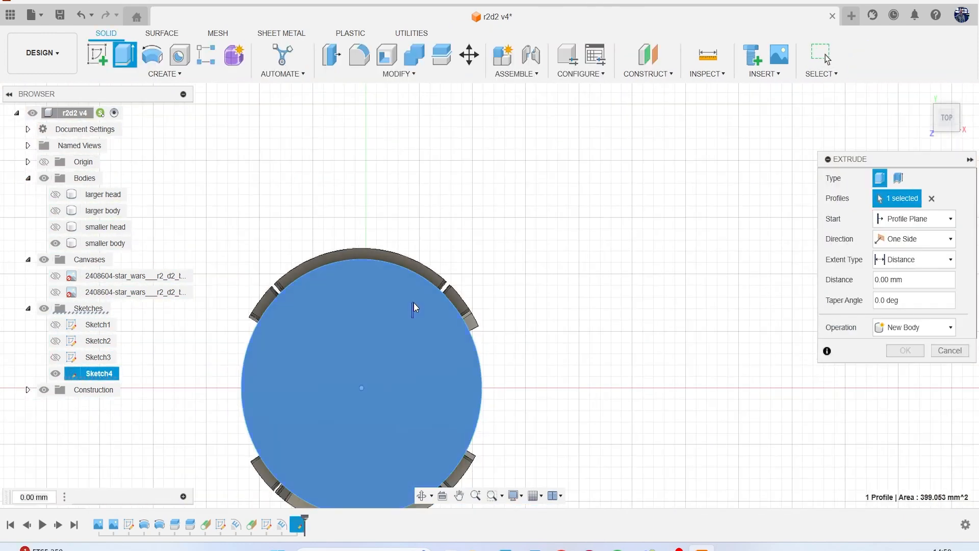
pyautogui.click(947, 131)
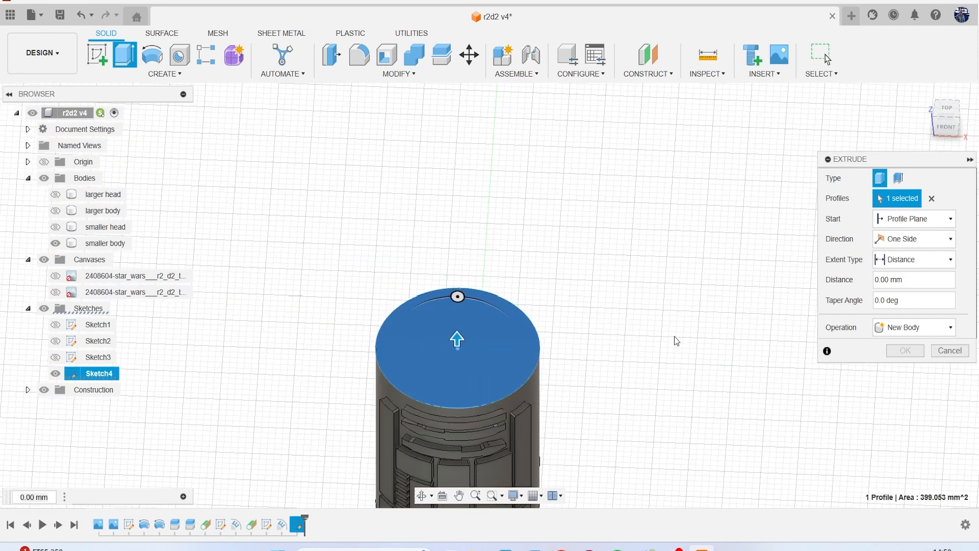
pyautogui.moveTo(454, 178); pyautogui.dragTo(483, 367)
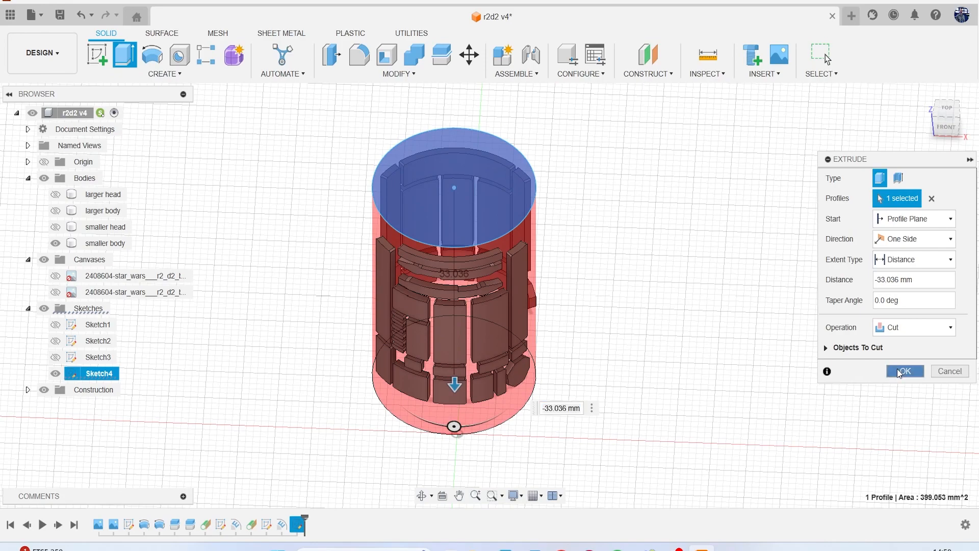
pyautogui.click(900, 372)
# - Show the larger body together with the separated panel bodies and inspect how they fit
pyautogui.keyDown('shift'); pyautogui.moveTo(490, 295); pyautogui.dragTo(494, 199, button='middle'); pyautogui.keyUp('shift')
pyautogui.moveTo(489, 295)
pyautogui.keyDown('shift'); pyautogui.mouseDown(button='middle')
pyautogui.moveTo(489, 179)
pyautogui.moveTo(489, 245)
pyautogui.moveTo(288, 190)
pyautogui.mouseUp(button='middle'); pyautogui.keyUp('shift')
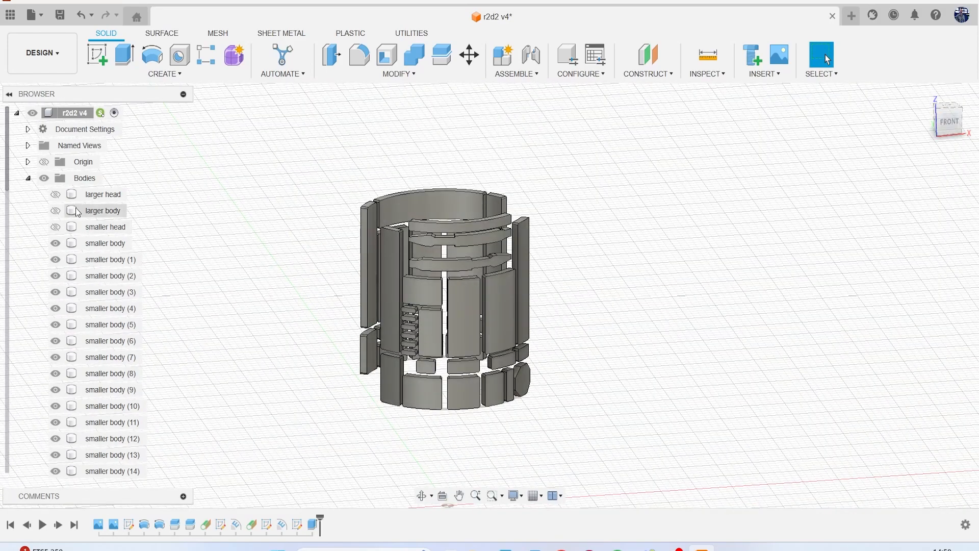
pyautogui.click(57, 211)
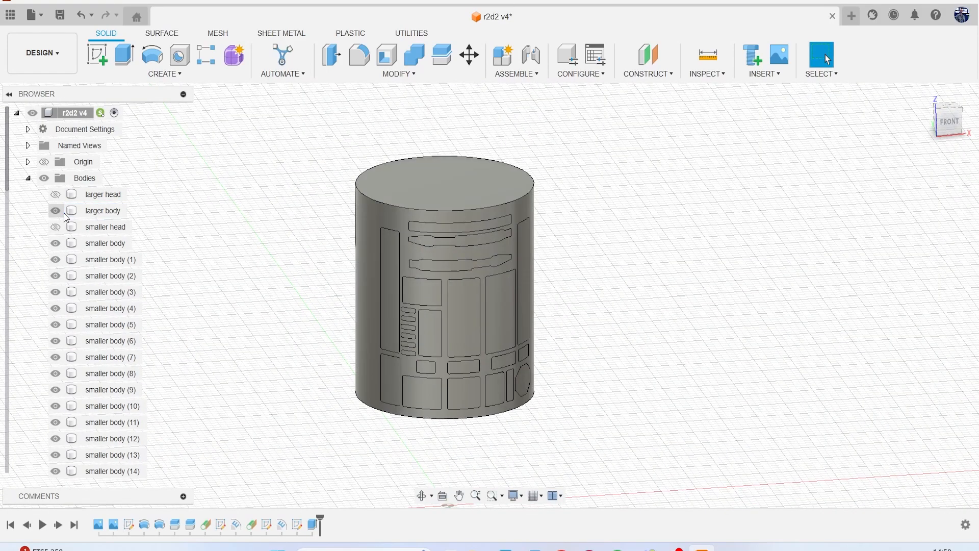
pyautogui.keyDown('shift'); pyautogui.moveTo(489, 289); pyautogui.dragTo(488, 293, button='middle'); pyautogui.keyUp('shift')
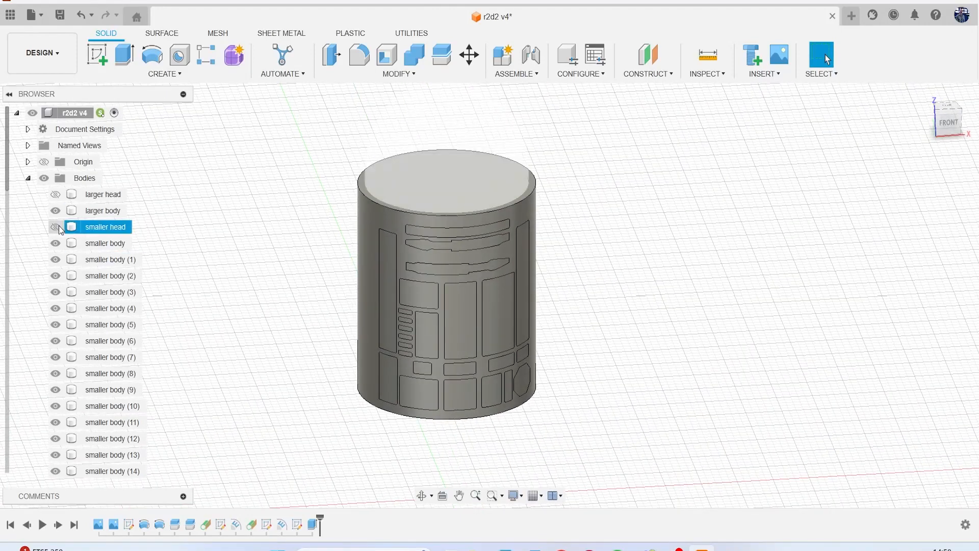
# - Delete the circular extrude cut from the design history and hide the larger body
pyautogui.click(314, 527)
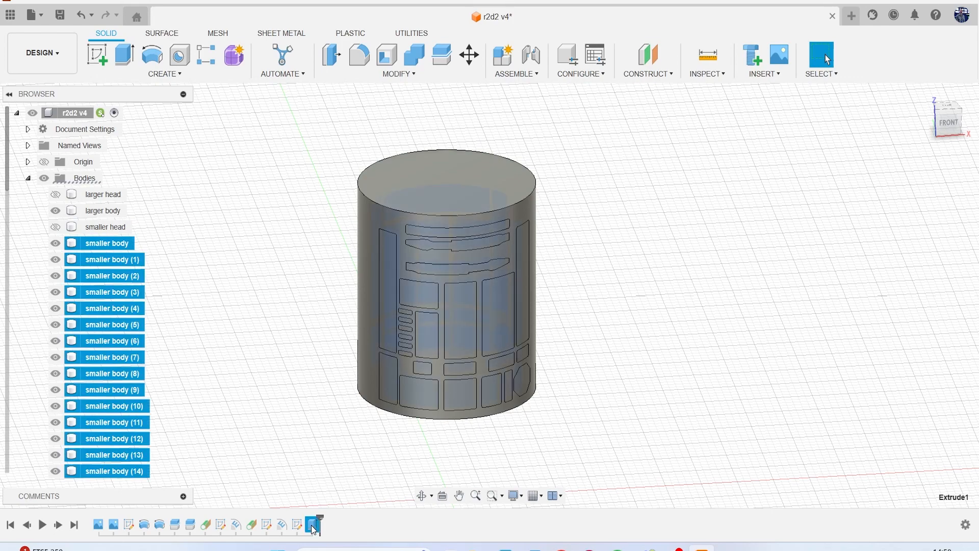
pyautogui.press('Delete')
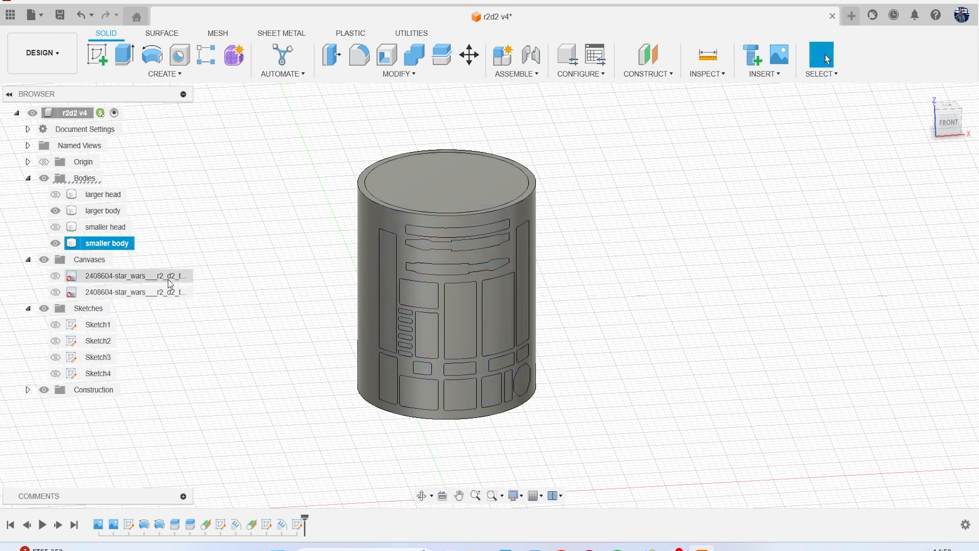
pyautogui.click(55, 211)
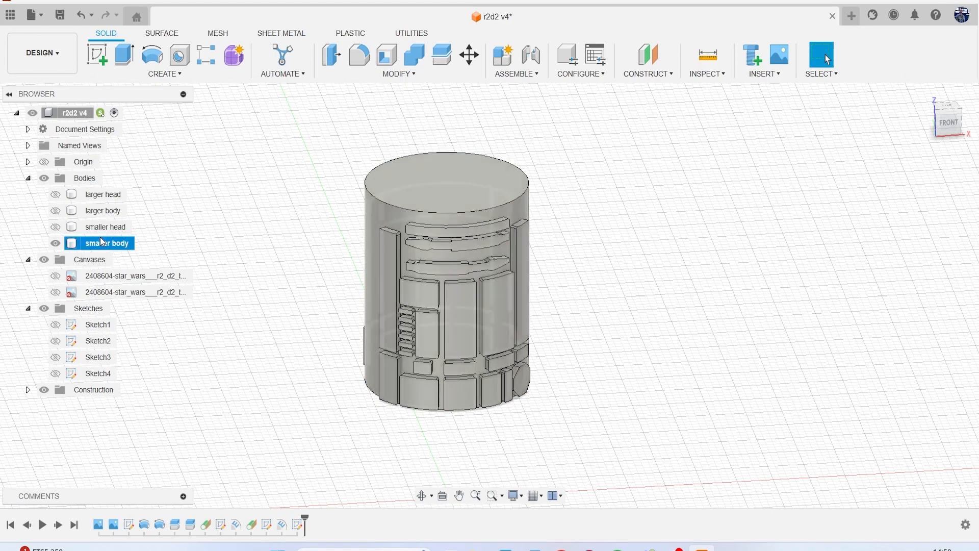
# - Save the design and show the front R2-D2 reference canvas behind the smaller body in the front view
pyautogui.click(62, 20)
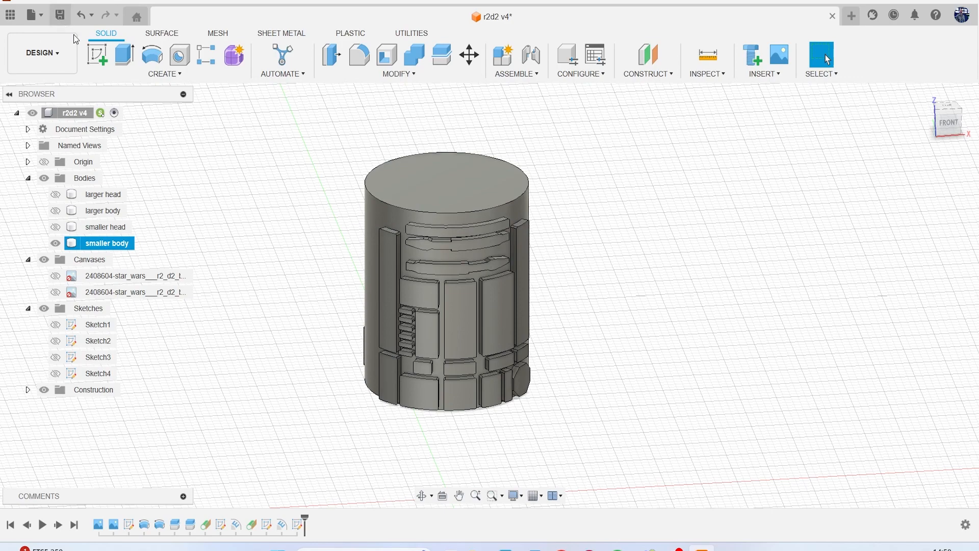
pyautogui.click(491, 301)
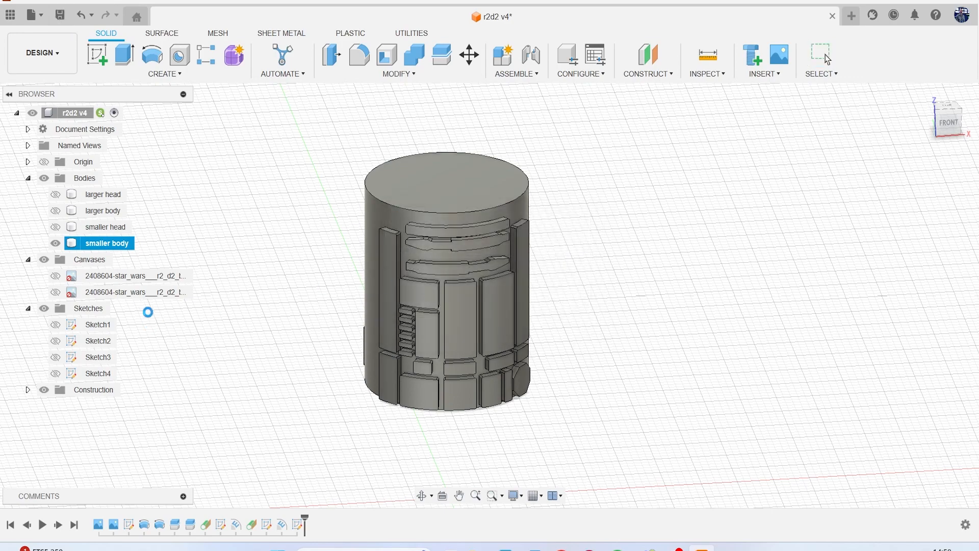
pyautogui.click(55, 276)
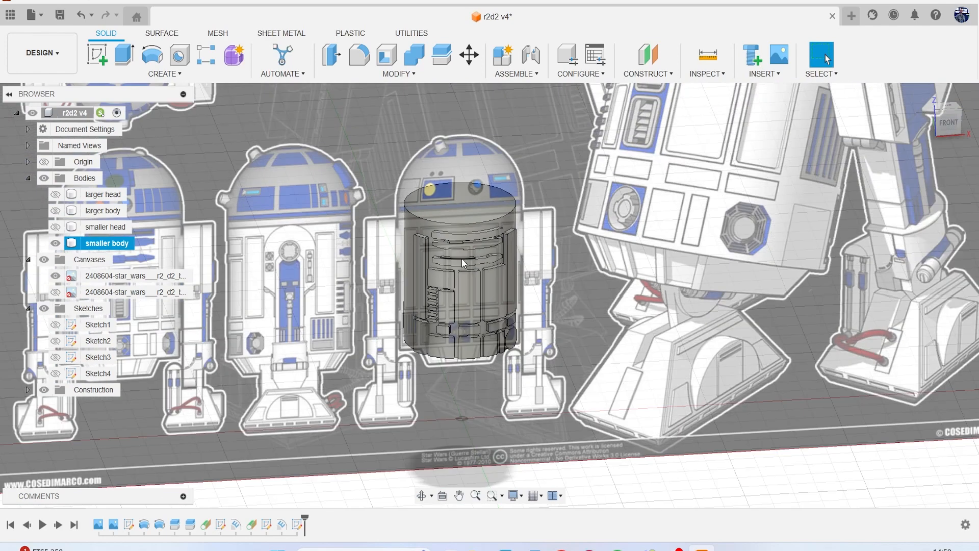
pyautogui.scroll(-5, 462, 259)
pyautogui.click(939, 115)
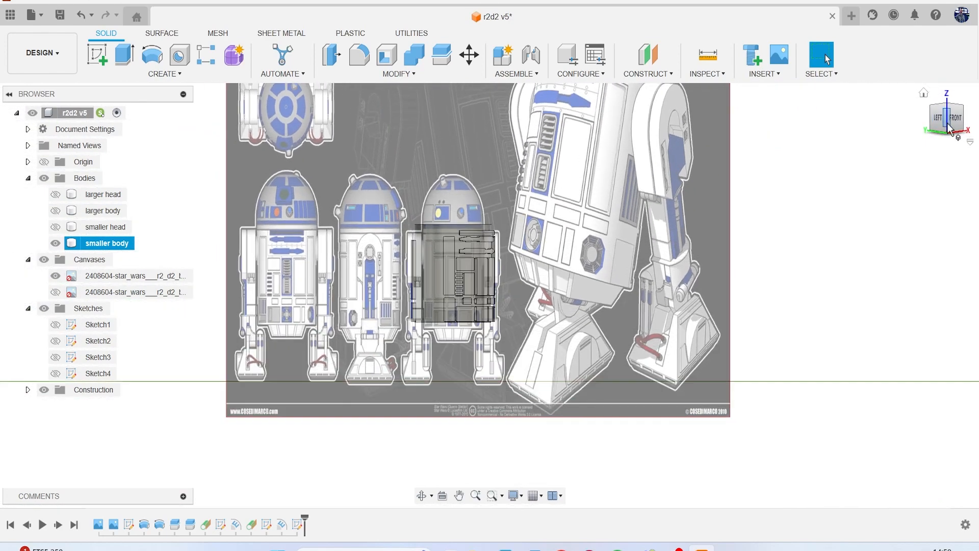
pyautogui.scroll(2, 480, 283)
pyautogui.scroll(-2, 479, 283)
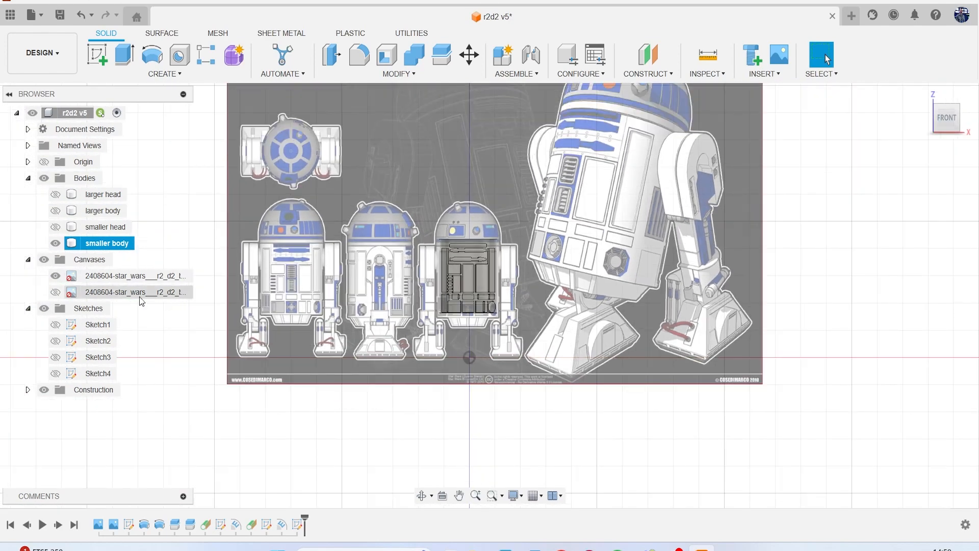
# - Shift the front reference canvas to a Y distance of 69.246 mm so its leftmost R2-D2 view lines up with the smaller body
pyautogui.rightClick(147, 280)
pyautogui.click(175, 308)
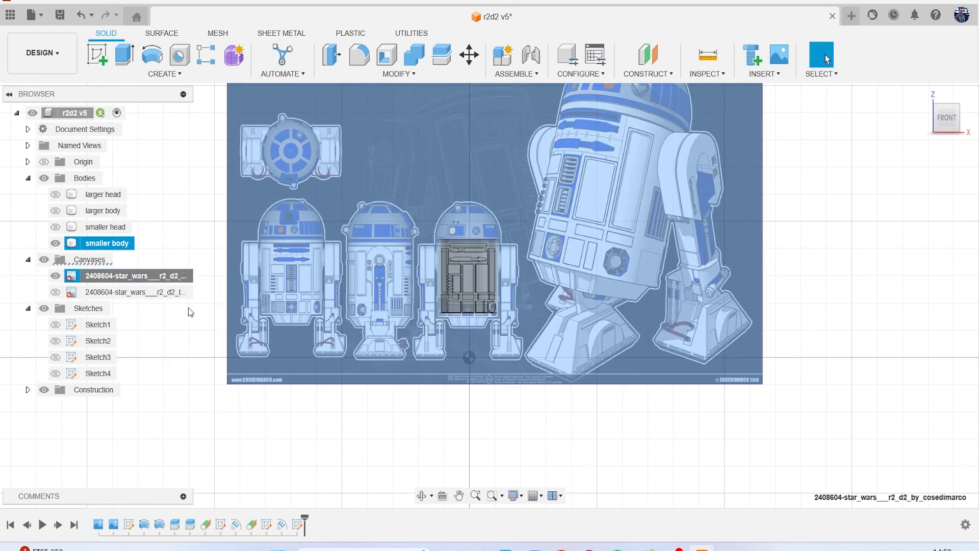
pyautogui.scroll(3, 498, 280)
pyautogui.scroll(-1, 499, 280)
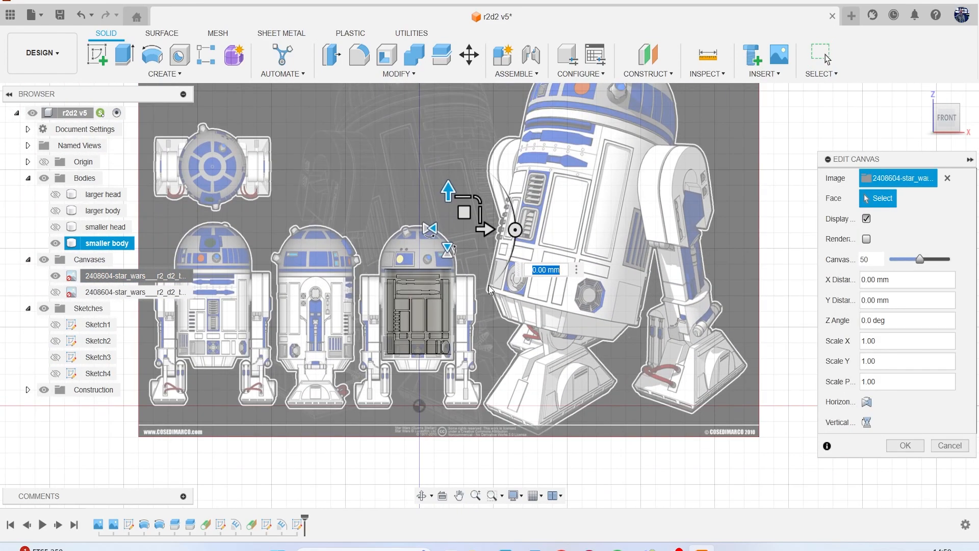
pyautogui.moveTo(487, 230); pyautogui.dragTo(652, 230)
pyautogui.scroll(2, 529, 286)
pyautogui.moveTo(691, 202); pyautogui.dragTo(745, 202)
pyautogui.scroll(3, 702, 244)
pyautogui.moveTo(568, 288); pyautogui.dragTo(609, 233, button='middle')
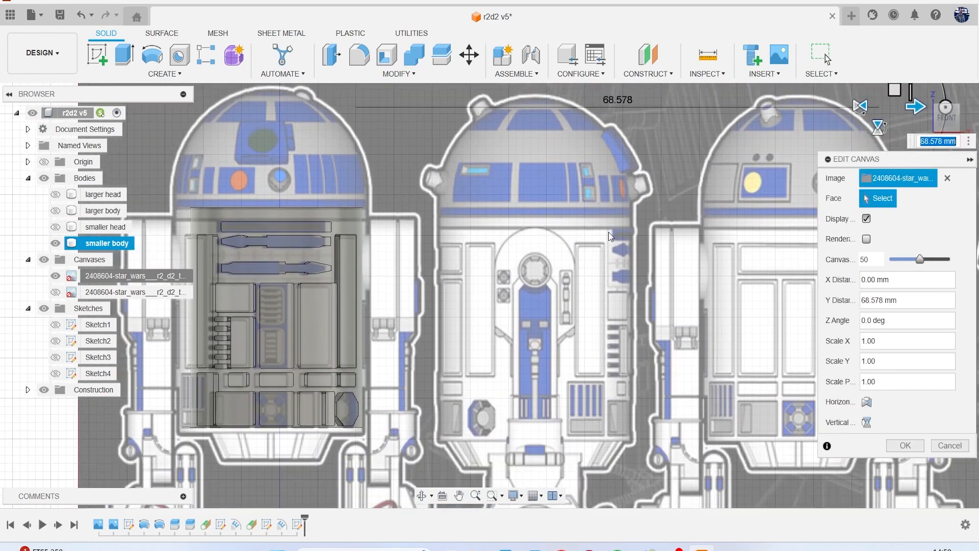
pyautogui.moveTo(915, 106); pyautogui.dragTo(918, 107)
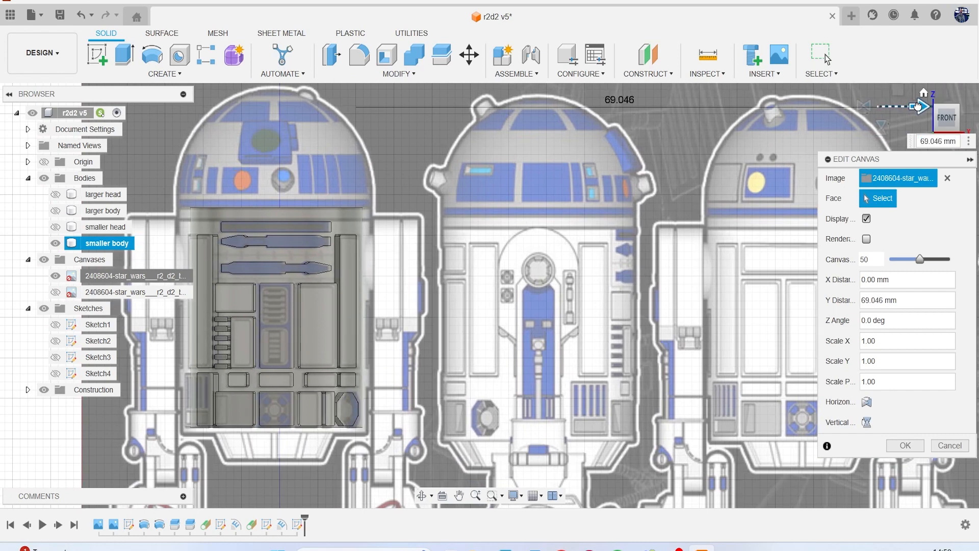
pyautogui.moveTo(918, 106); pyautogui.dragTo(919, 106)
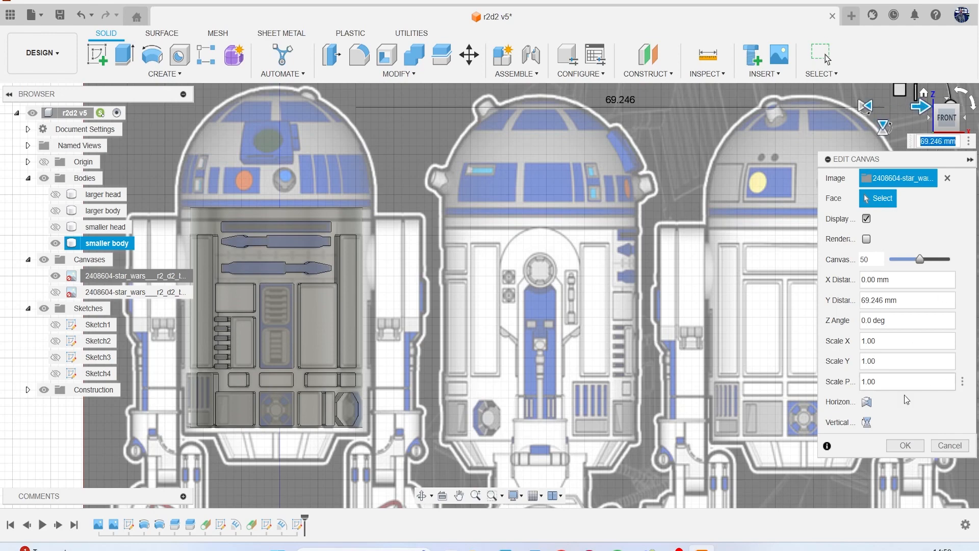
pyautogui.click(906, 445)
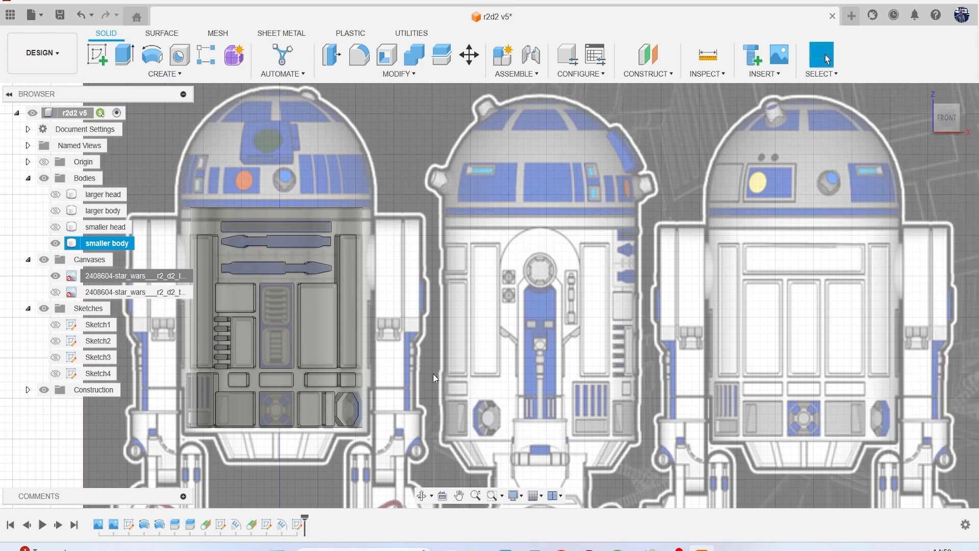
# - Create a tangent plane at 0.0 deg on the face of the tall central front panel and start a sketch there
pyautogui.scroll(5, 268, 314)
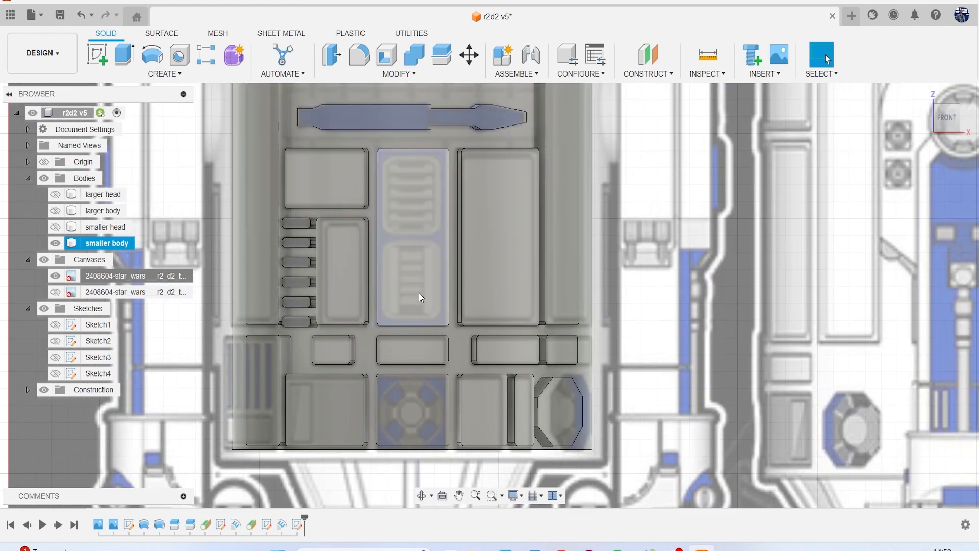
pyautogui.moveTo(449, 296); pyautogui.dragTo(410, 346, button='middle')
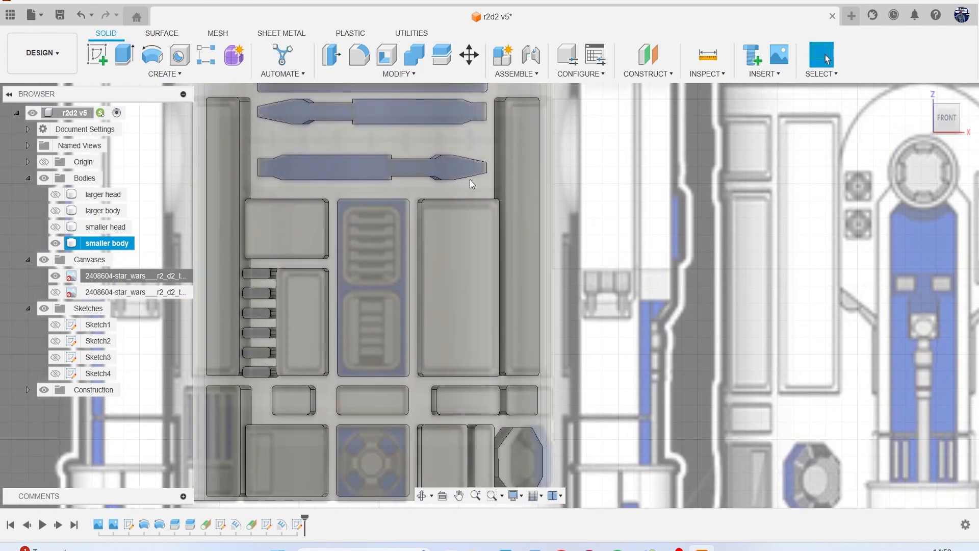
pyautogui.click(654, 76)
pyautogui.click(669, 113)
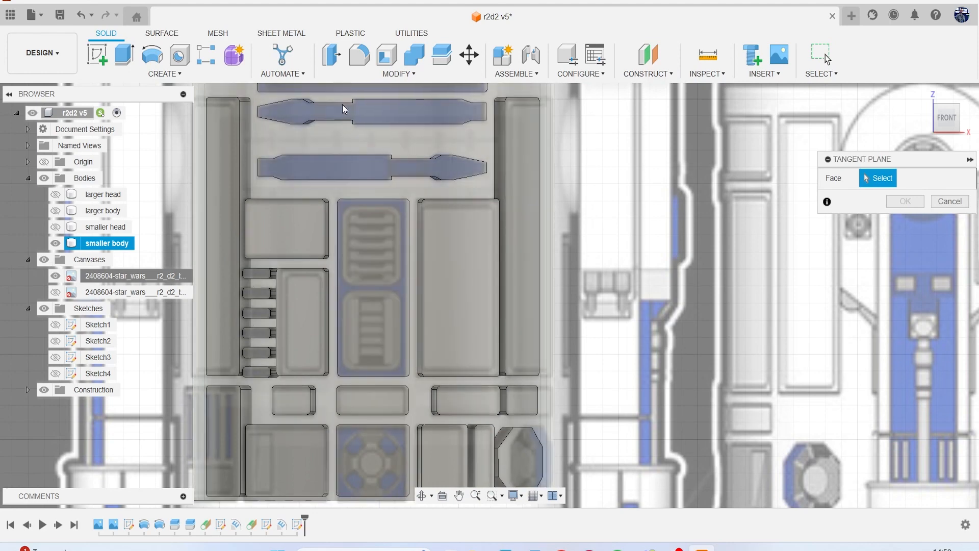
pyautogui.click(367, 256)
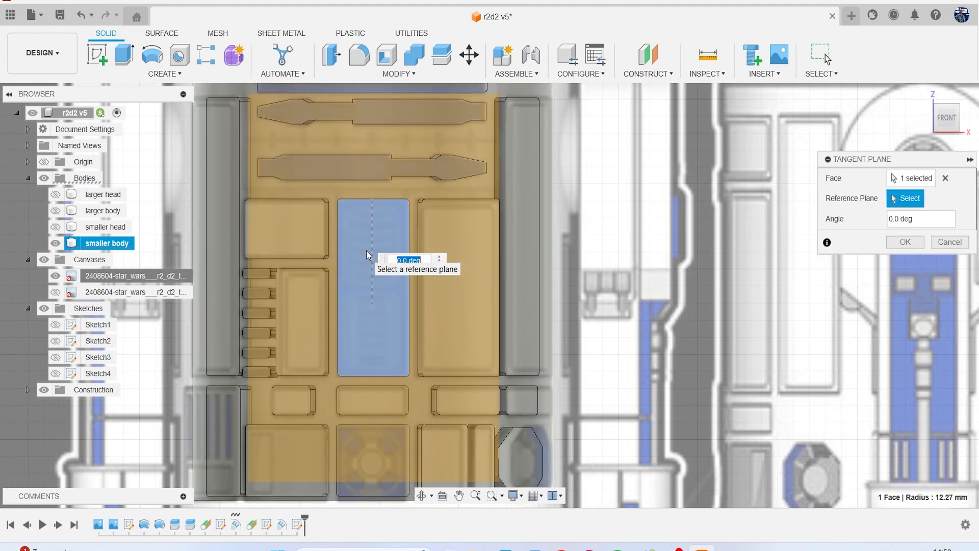
pyautogui.click(902, 246)
pyautogui.click(112, 59)
pyautogui.click(371, 244)
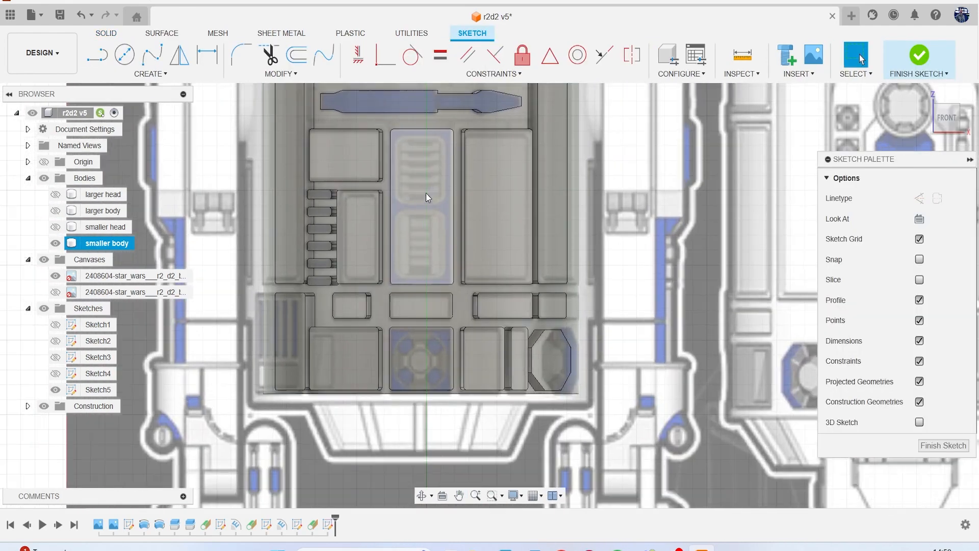
# - Sketch a rectangle around the upper vent outline of the canvas within the tall central panel
pyautogui.scroll(3, 427, 193)
pyautogui.scroll(3, 369, 212)
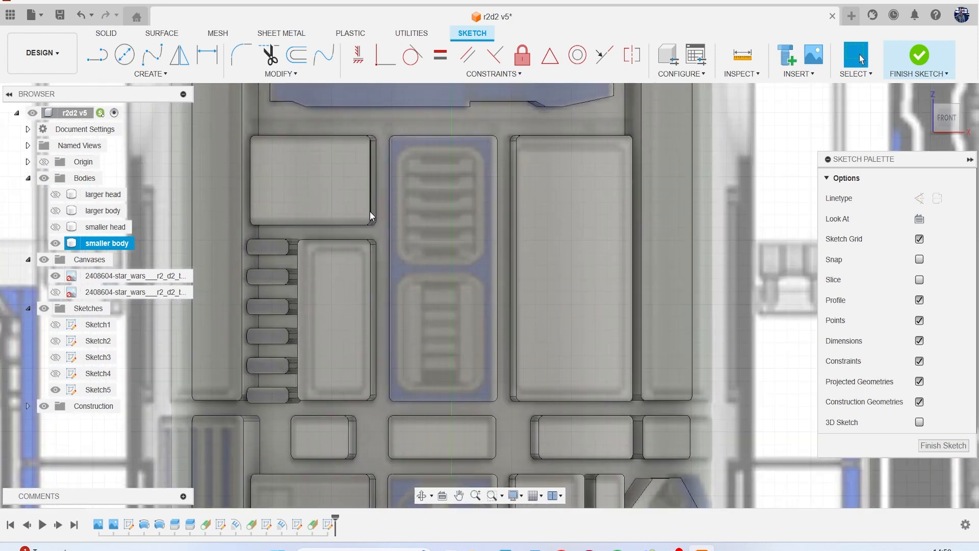
pyautogui.scroll(2, 369, 211)
pyautogui.press('r')
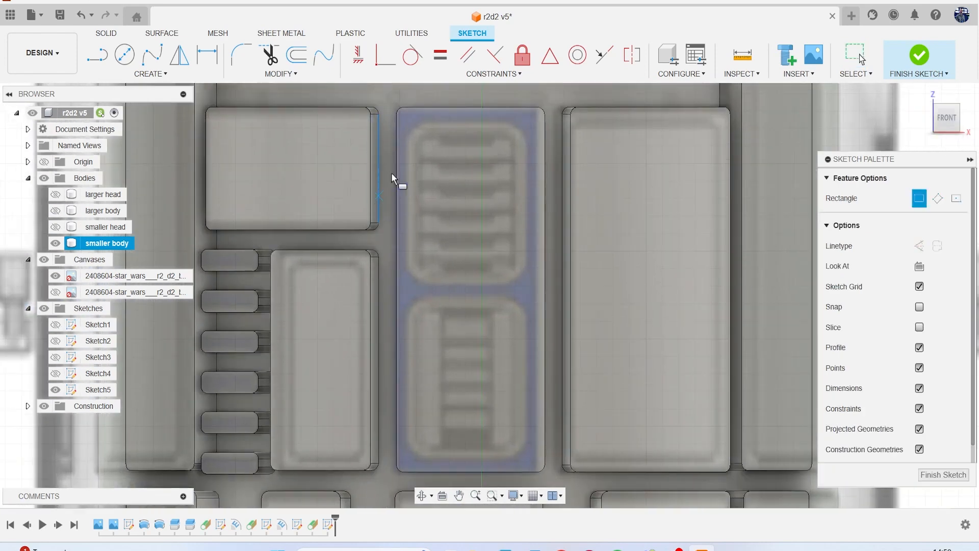
pyautogui.scroll(1, 412, 125)
pyautogui.click(409, 124)
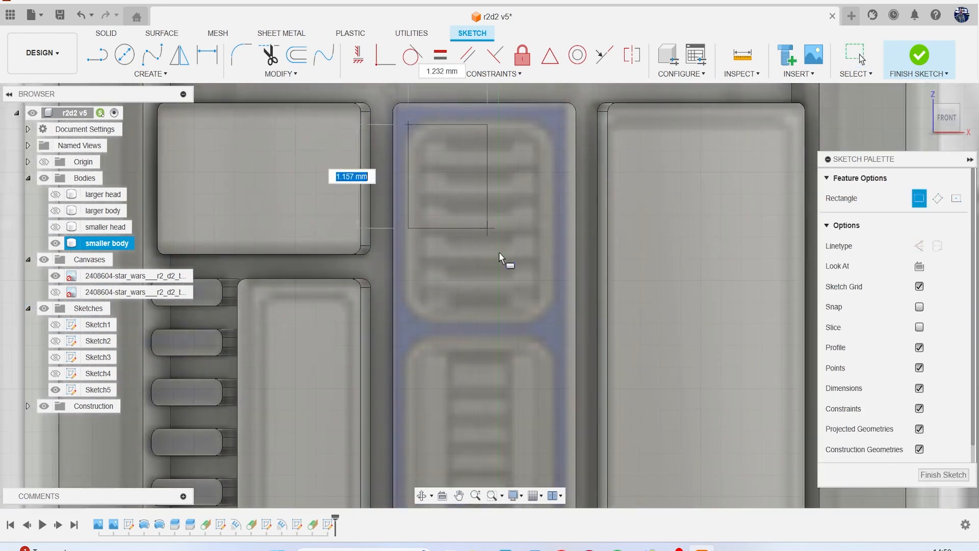
pyautogui.click(556, 322)
# - Fillet all four corners of the upper vent rectangle with a 0.70 mm radius
pyautogui.click(242, 55)
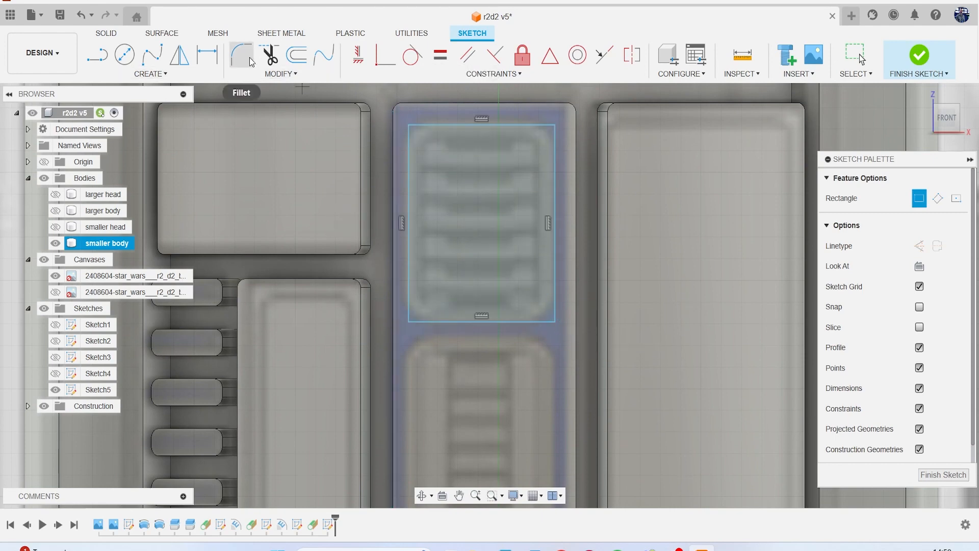
pyautogui.click(410, 127)
pyautogui.click(555, 125)
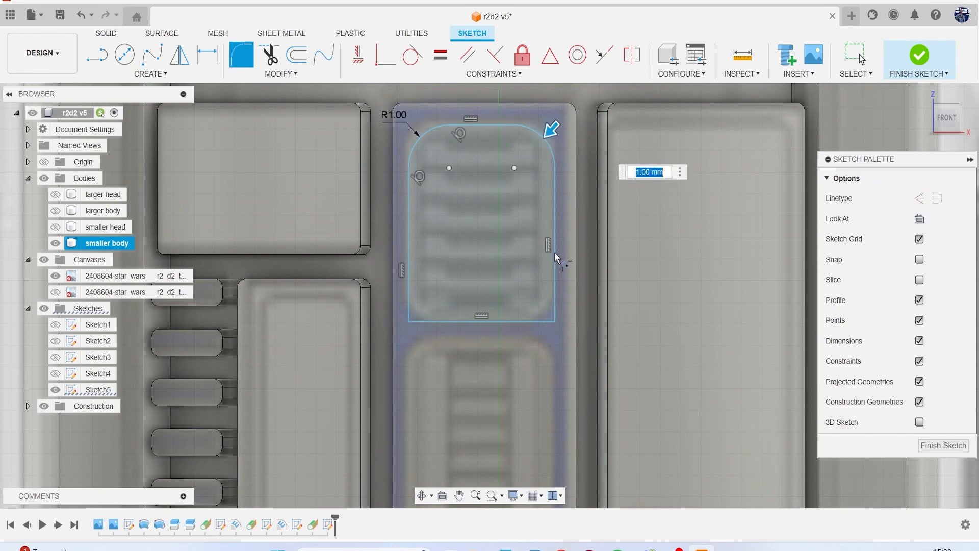
pyautogui.click(555, 321)
pyautogui.click(411, 320)
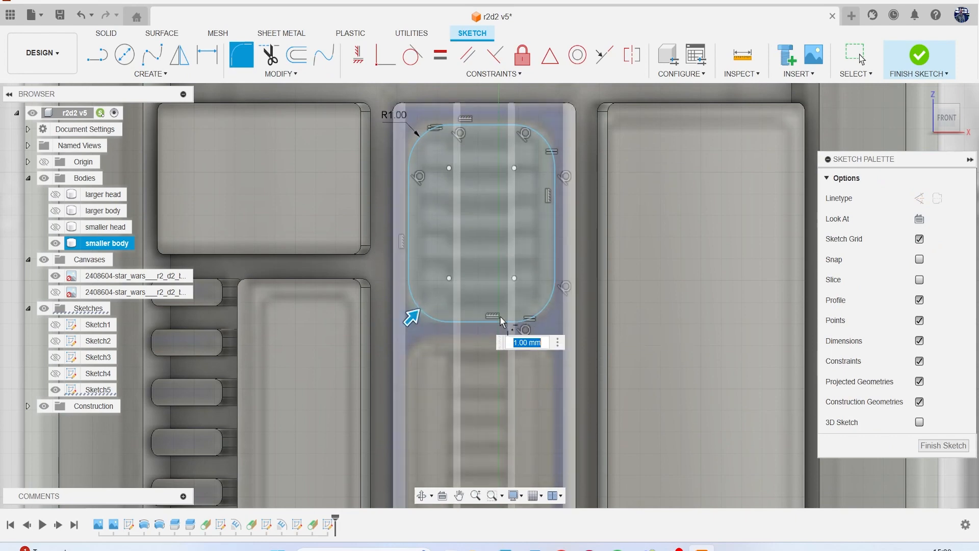
pyautogui.moveTo(411, 318)
pyautogui.mouseDown()
pyautogui.moveTo(400, 324)
pyautogui.moveTo(408, 319)
pyautogui.mouseUp()
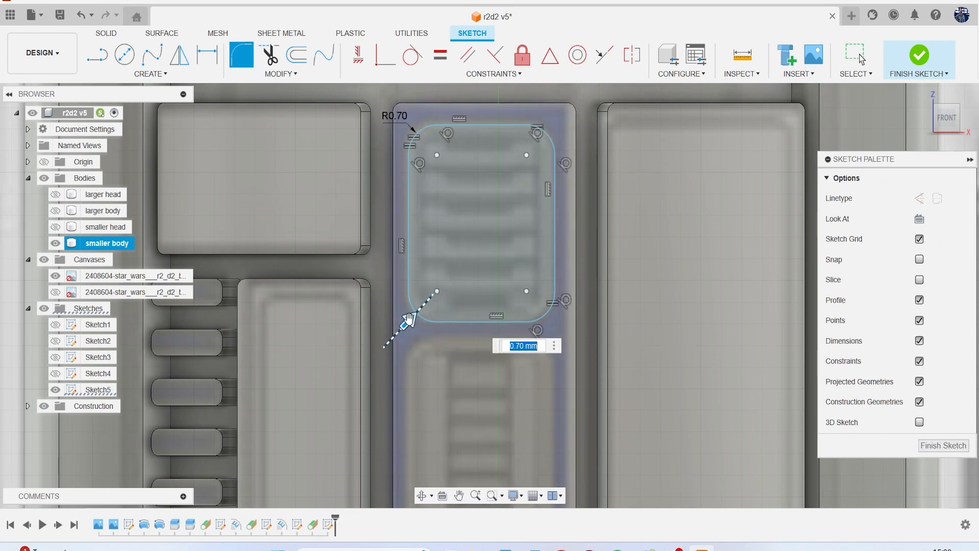
pyautogui.press('Escape')
# - Copy the rounded rectangle and move the copy down 4.988 mm onto the lower vent outline
pyautogui.scroll(-2, 472, 324)
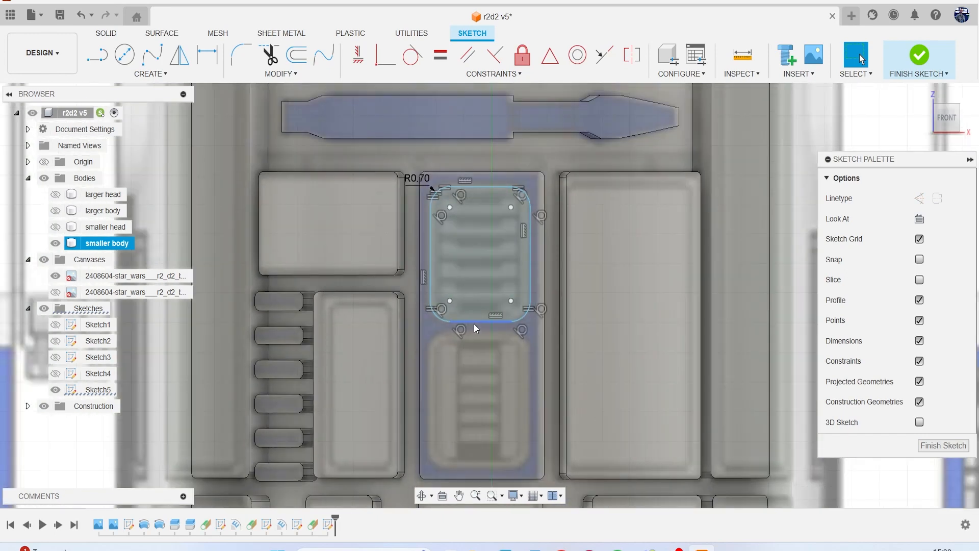
pyautogui.doubleClick(474, 325)
pyautogui.press('m')
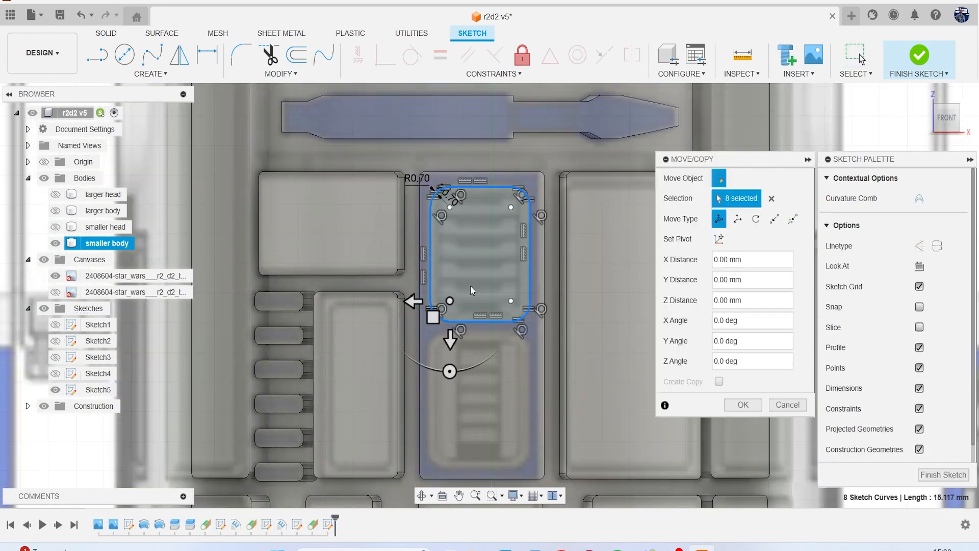
pyautogui.moveTo(449, 336); pyautogui.dragTo(450, 480)
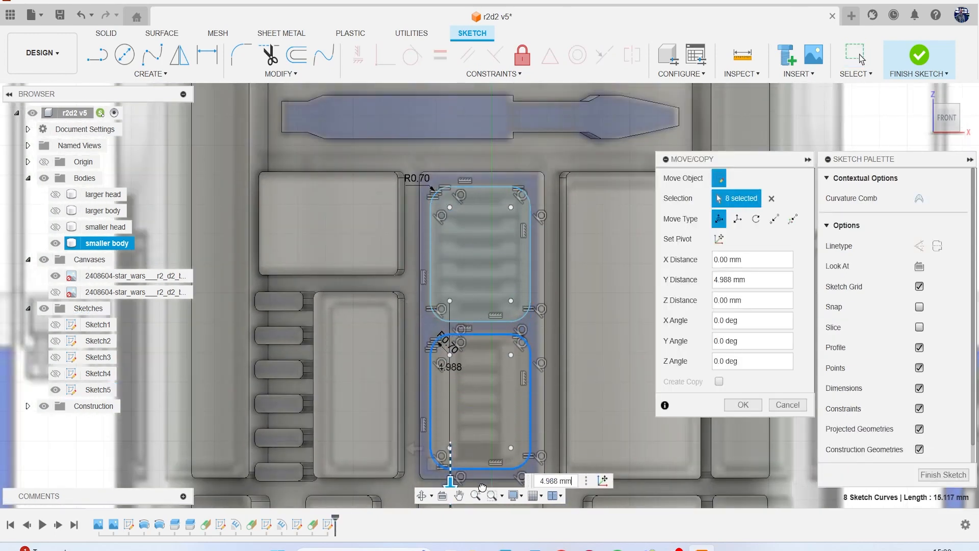
pyautogui.click(743, 404)
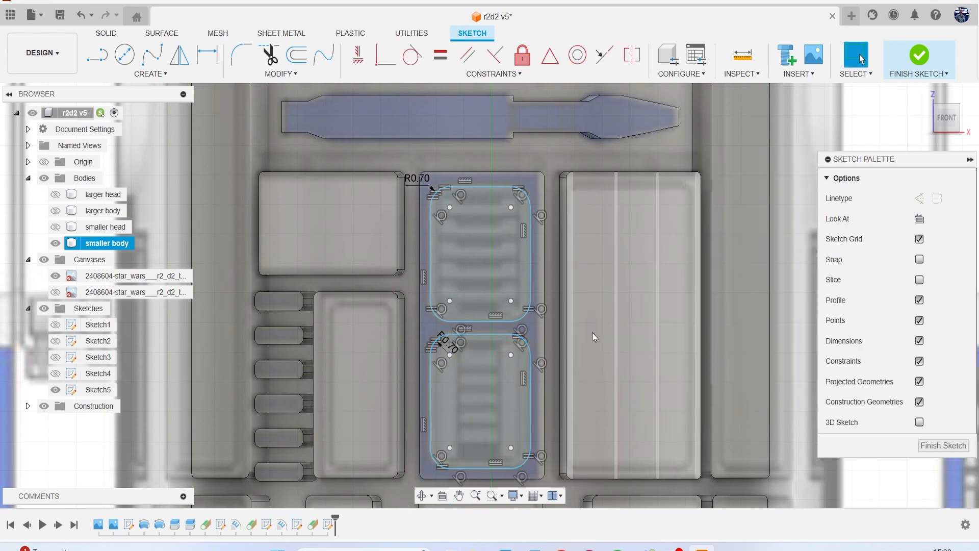
pyautogui.scroll(2, 459, 215)
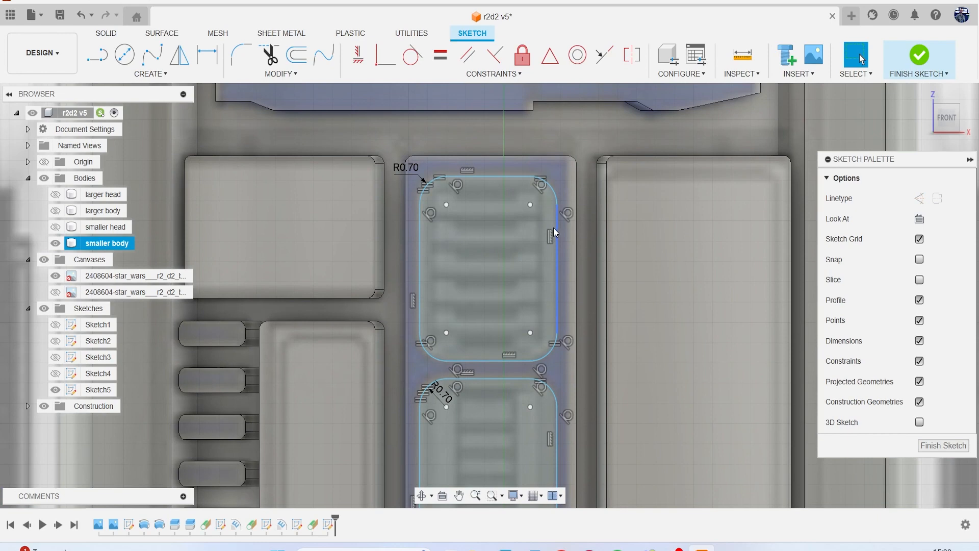
pyautogui.scroll(1, 553, 228)
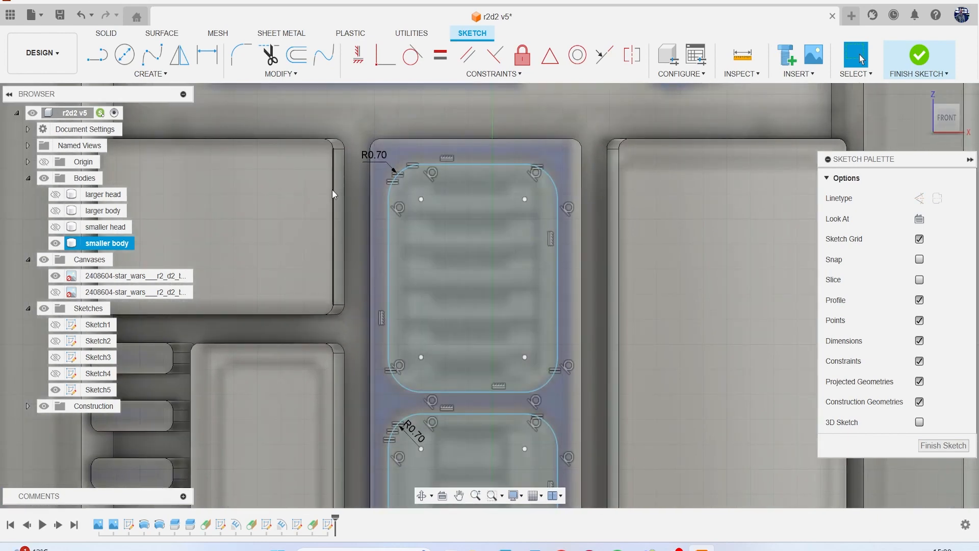
pyautogui.scroll(2, 337, 190)
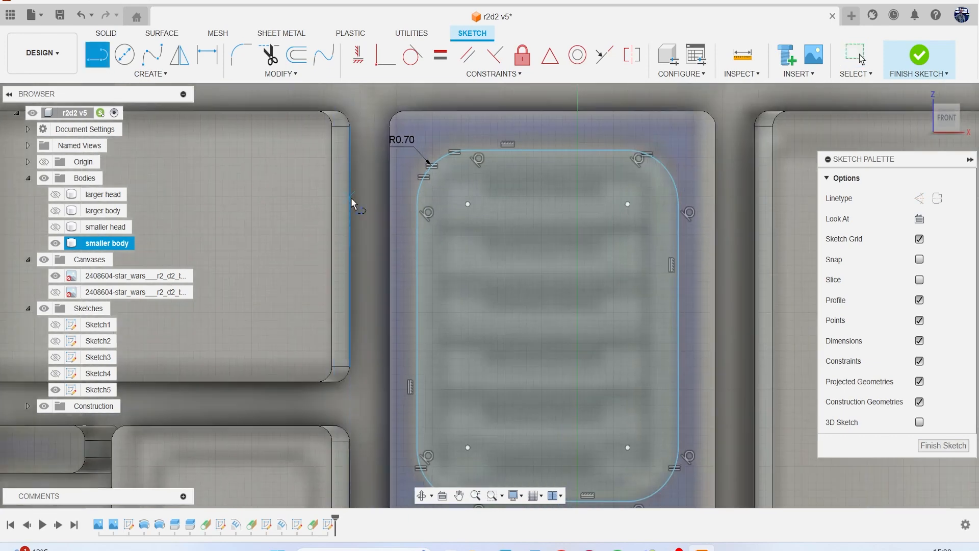
pyautogui.moveTo(407, 215); pyautogui.dragTo(355, 218, button='middle')
pyautogui.press('l')
pyautogui.scroll(-1, 356, 220)
pyautogui.scroll(2, 395, 205)
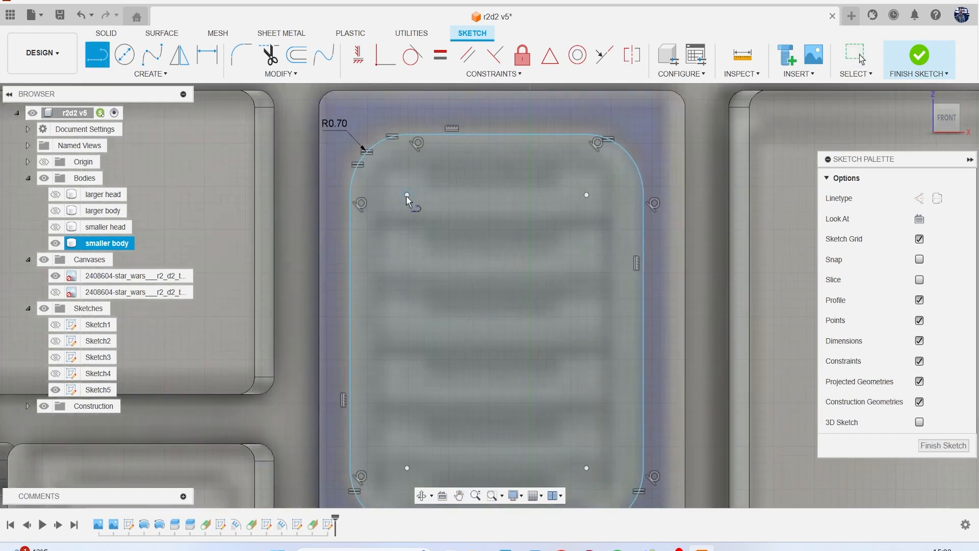
pyautogui.press('r')
pyautogui.scroll(1, 424, 221)
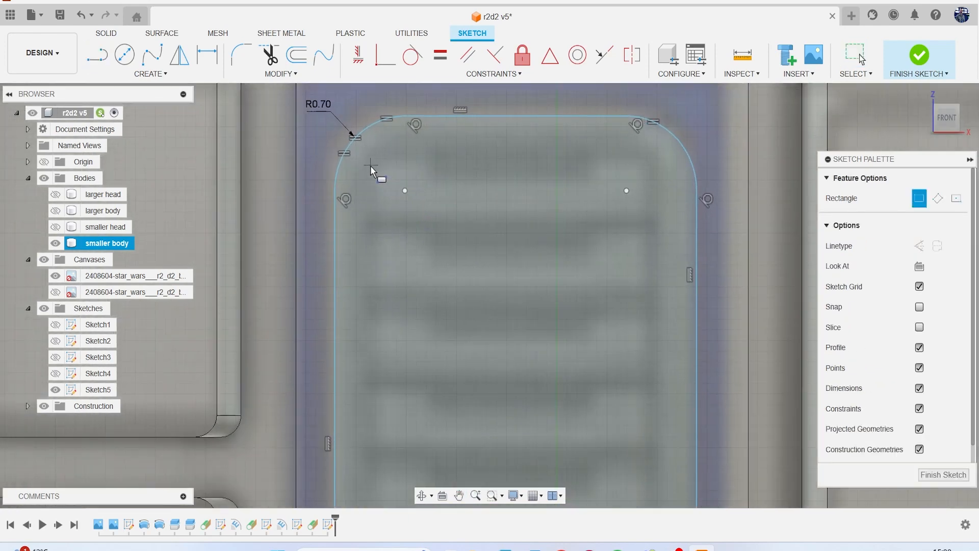
pyautogui.scroll(-2, 372, 178)
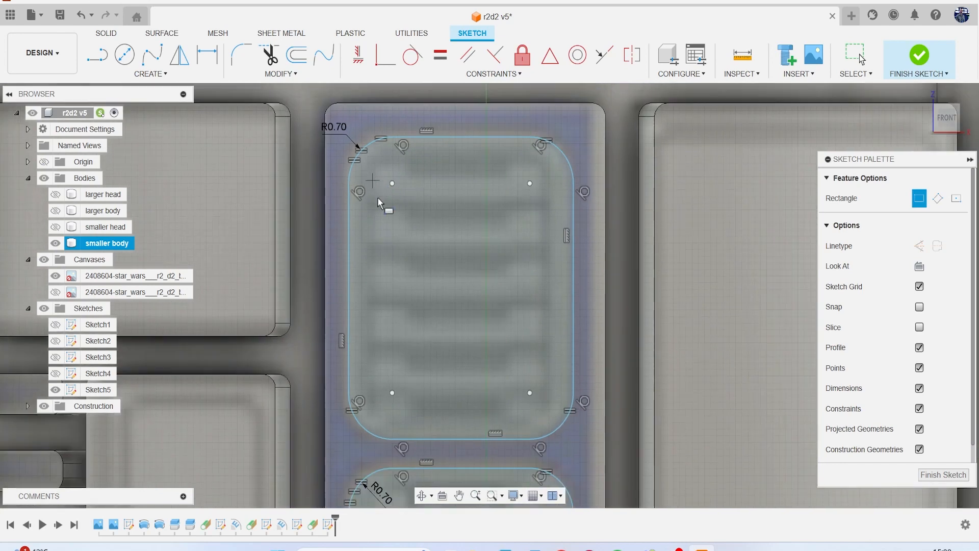
# - Offset the upper vent's rounded rectangle inward by 0.247 mm
pyautogui.click(296, 54)
pyautogui.click(418, 138)
pyautogui.moveTo(418, 203); pyautogui.dragTo(428, 150)
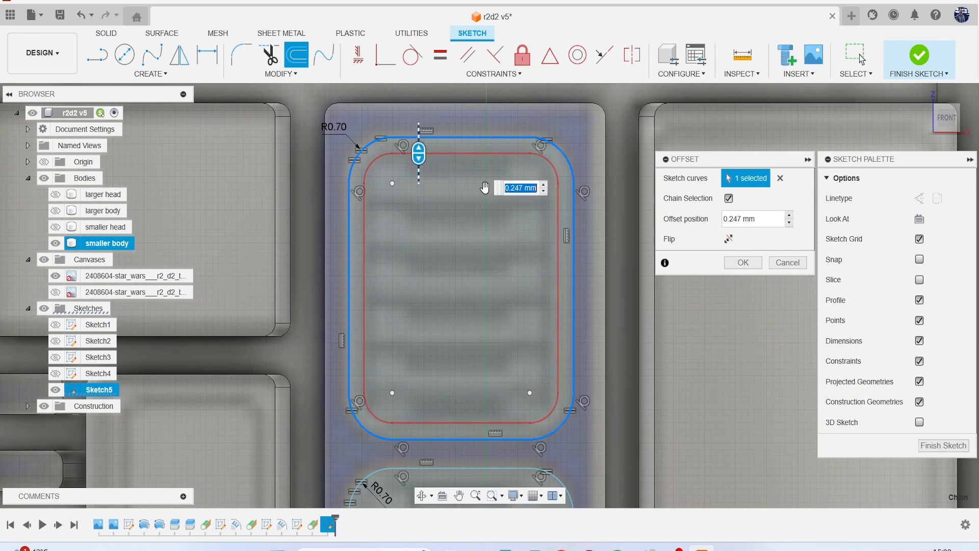
pyautogui.click(744, 262)
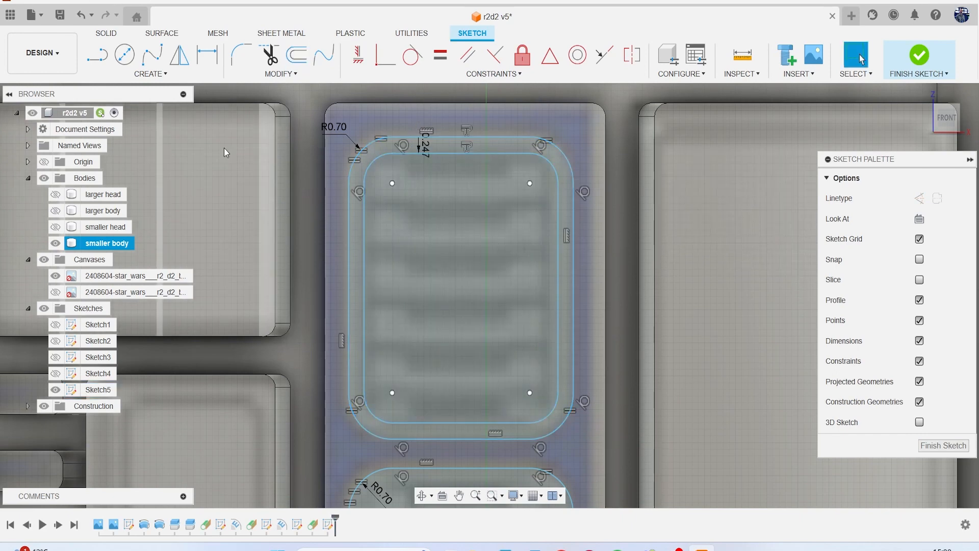
# - Sketch a horizontal line across the inner vent outline and a small rectangle hanging below it over the canvas slat
pyautogui.press('l')
pyautogui.scroll(2, 316, 214)
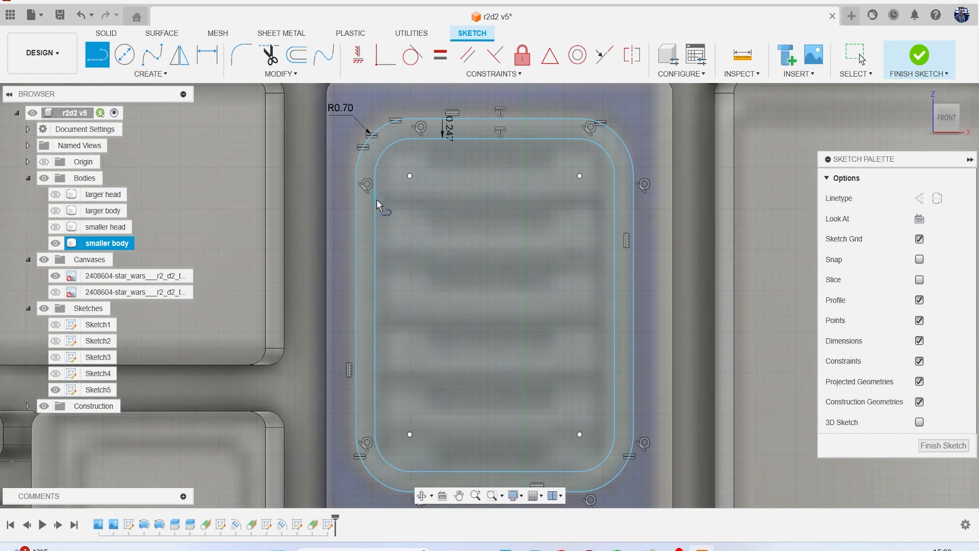
pyautogui.click(376, 201)
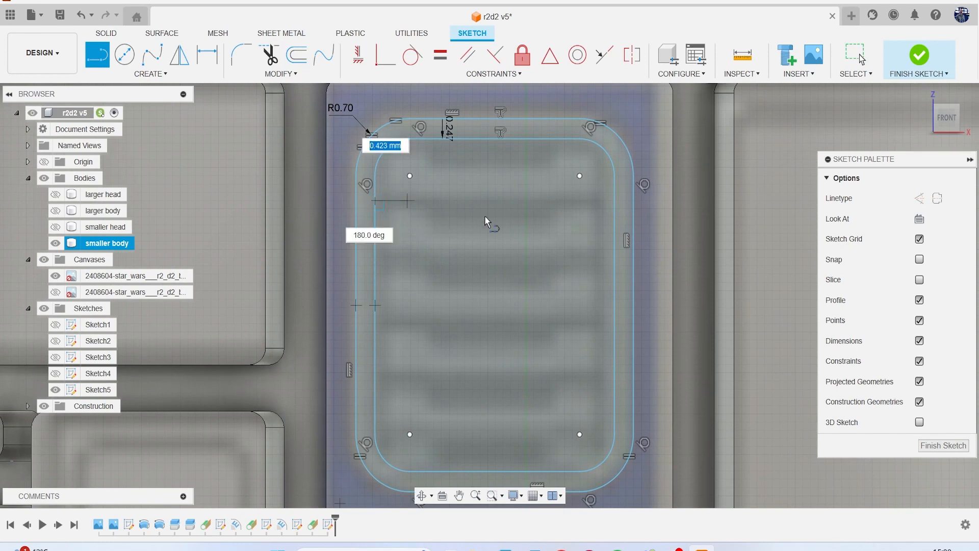
pyautogui.click(611, 201)
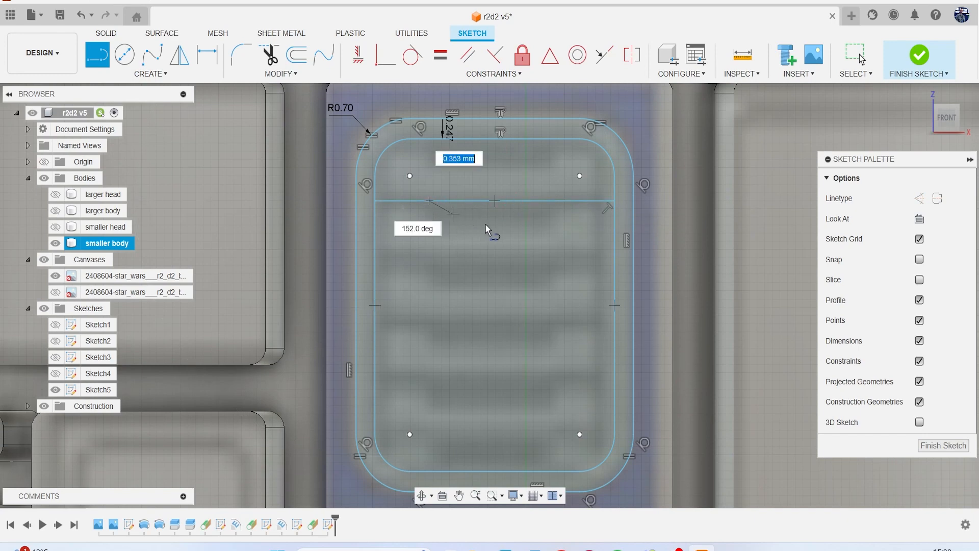
pyautogui.press('r')
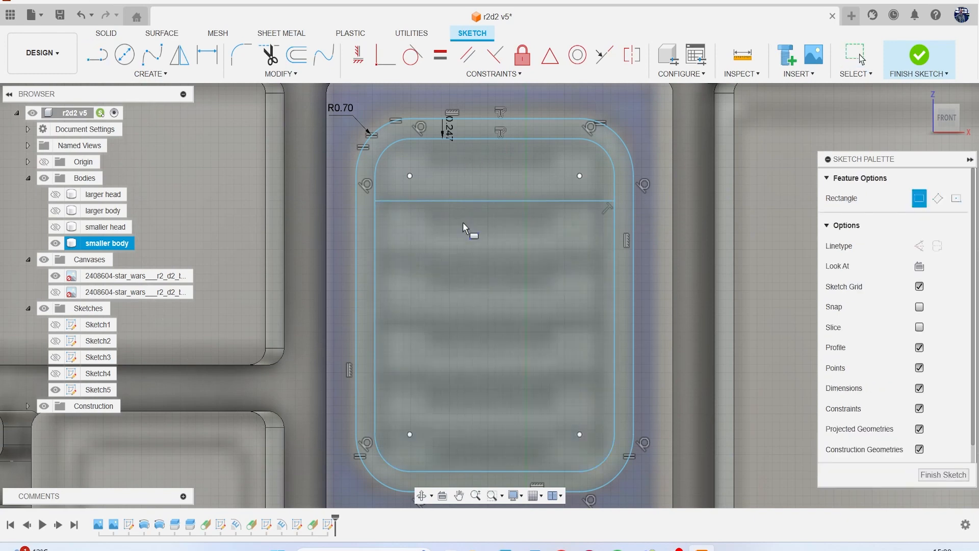
pyautogui.click(432, 201)
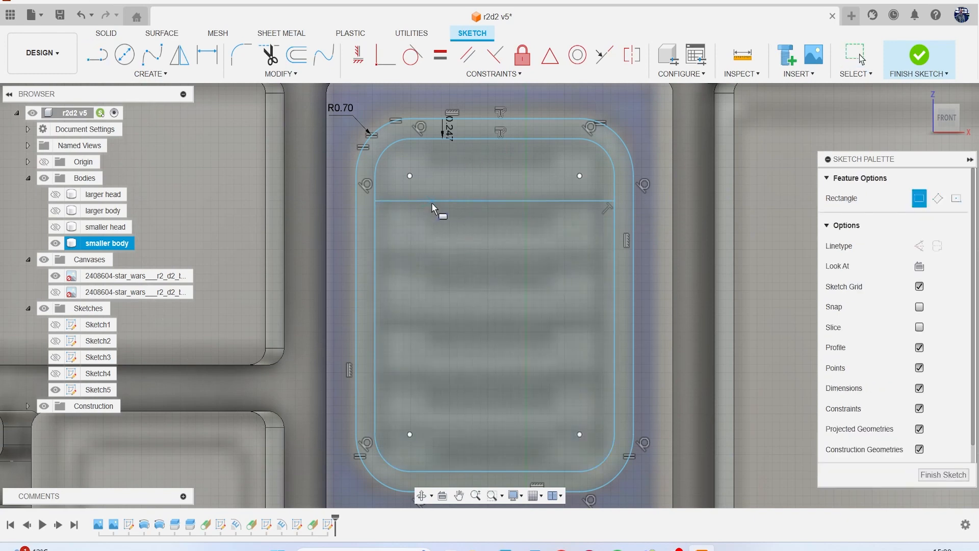
pyautogui.click(555, 233)
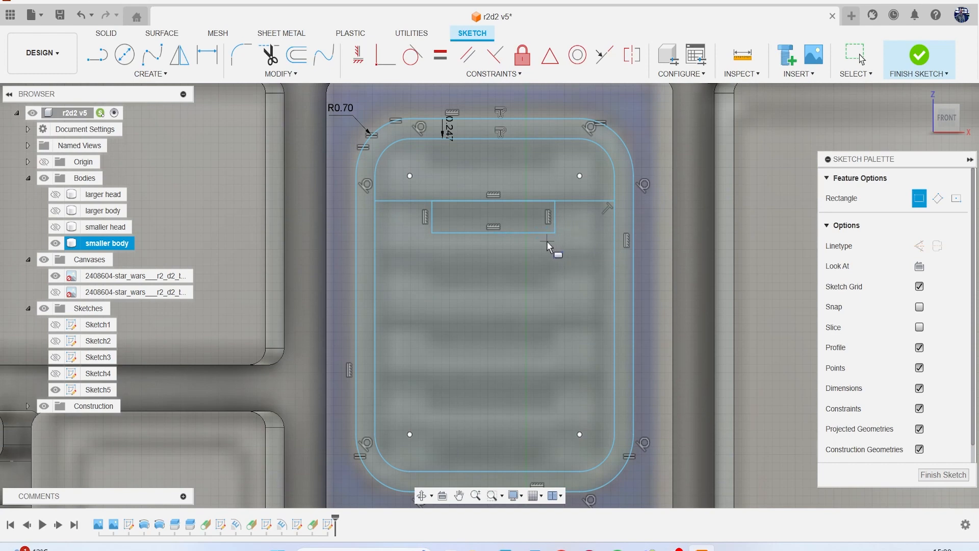
# - Trim away the horizontal line and the small rectangle inside the upper vent outline
pyautogui.press('t')
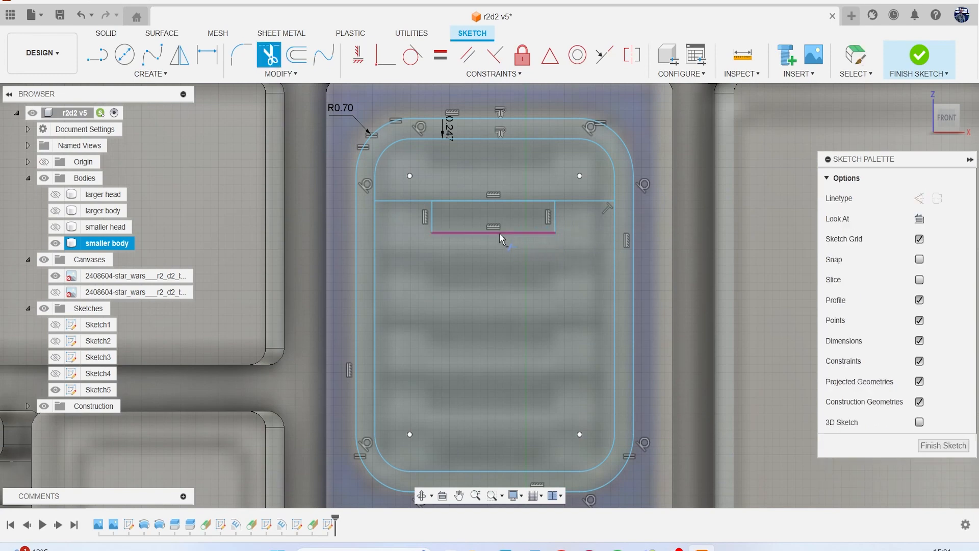
pyautogui.click(499, 233)
pyautogui.click(431, 218)
pyautogui.click(442, 199)
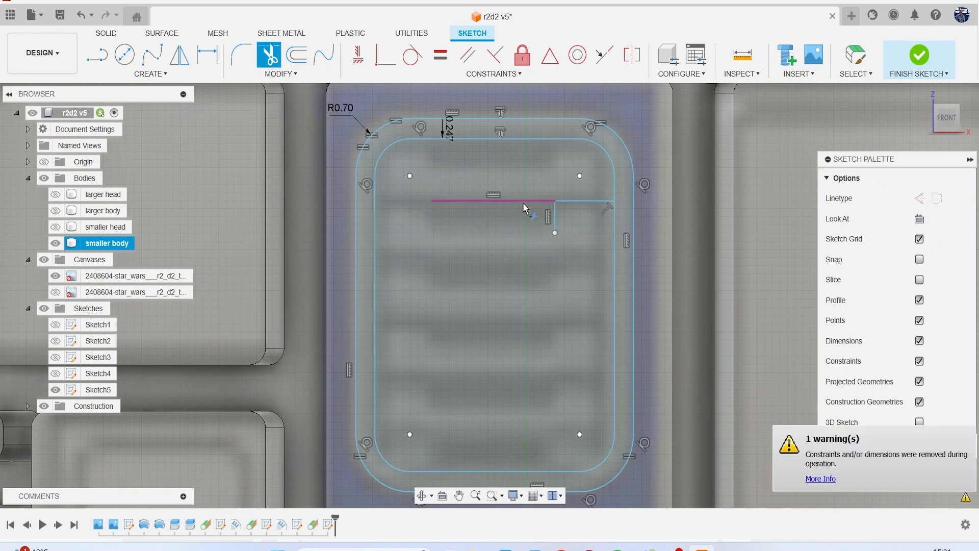
pyautogui.click(554, 219)
pyautogui.click(566, 203)
pyautogui.click(547, 200)
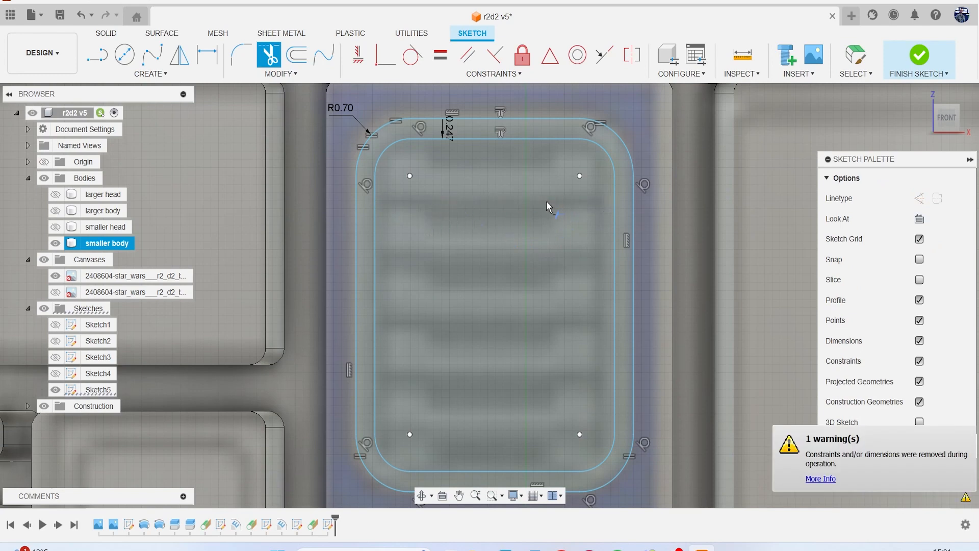
# - Offset the upper vent's outer rounded rectangle inward by 0.317 mm to form a thin inner ring with the existing offset
pyautogui.click(308, 62)
pyautogui.click(448, 140)
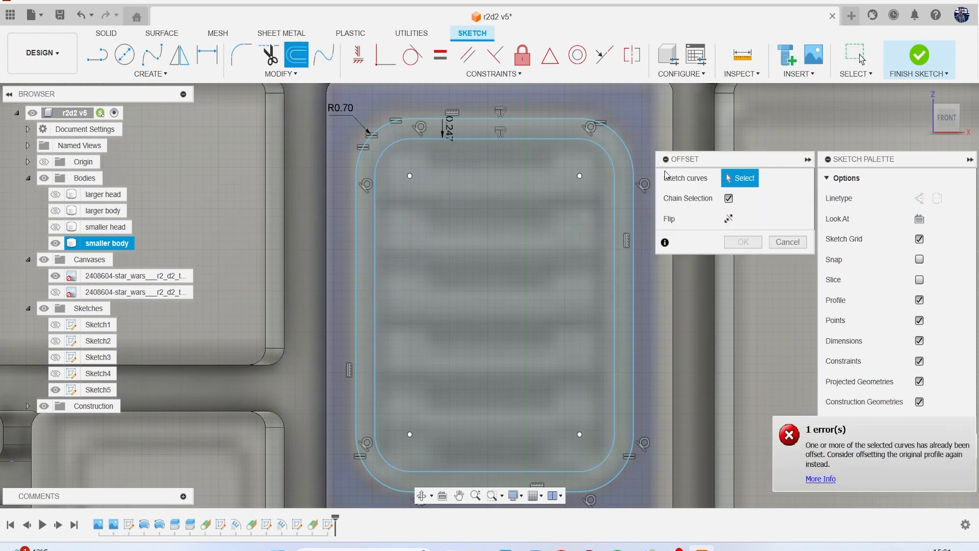
pyautogui.click(525, 119)
pyautogui.moveTo(526, 200); pyautogui.dragTo(525, 144)
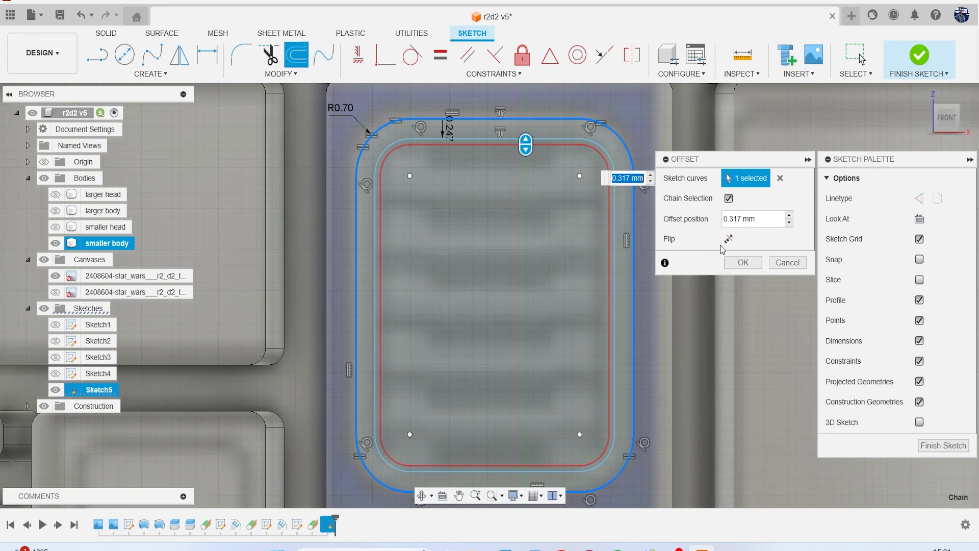
pyautogui.click(749, 262)
# - Offset the upper vent's outer rounded rectangle slightly inward to form a thin outer ring
pyautogui.click(296, 55)
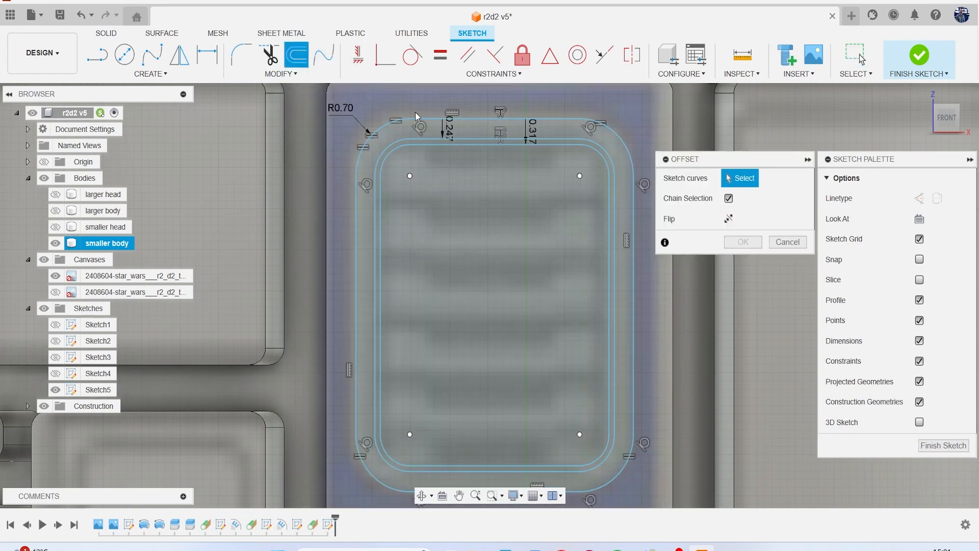
pyautogui.click(433, 117)
pyautogui.moveTo(433, 197); pyautogui.dragTo(432, 124)
pyautogui.click(744, 263)
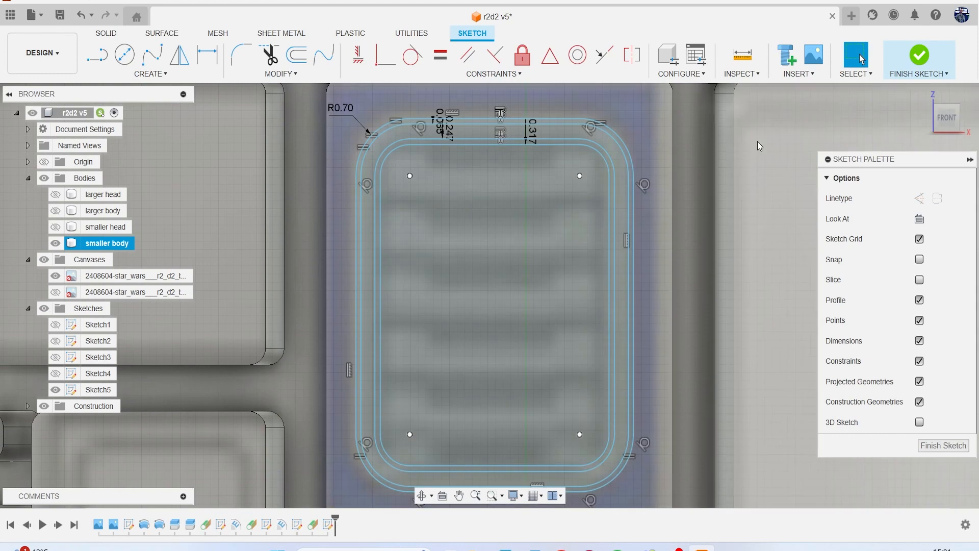
# - Finish the vent sketch and hide the front reference canvas
pyautogui.click(920, 54)
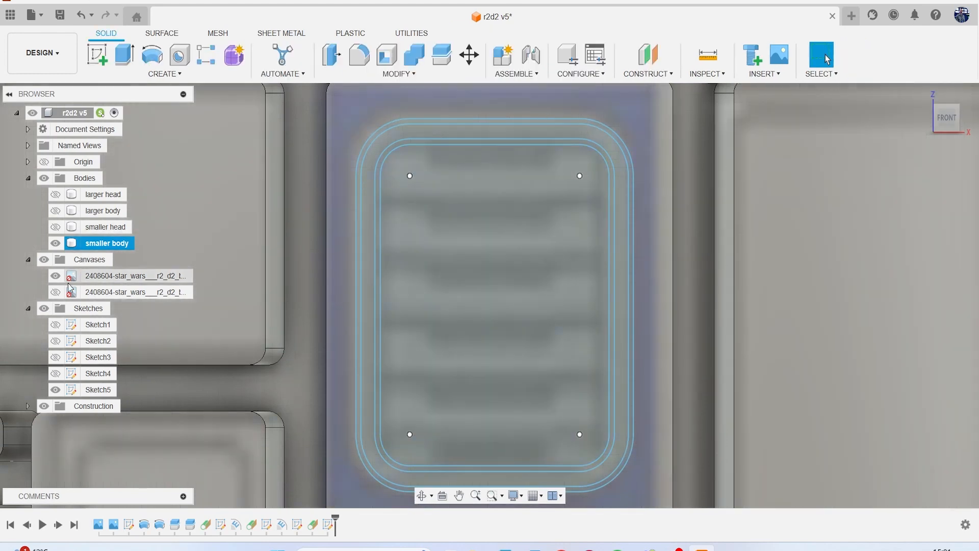
pyautogui.click(55, 275)
pyautogui.scroll(-3, 371, 282)
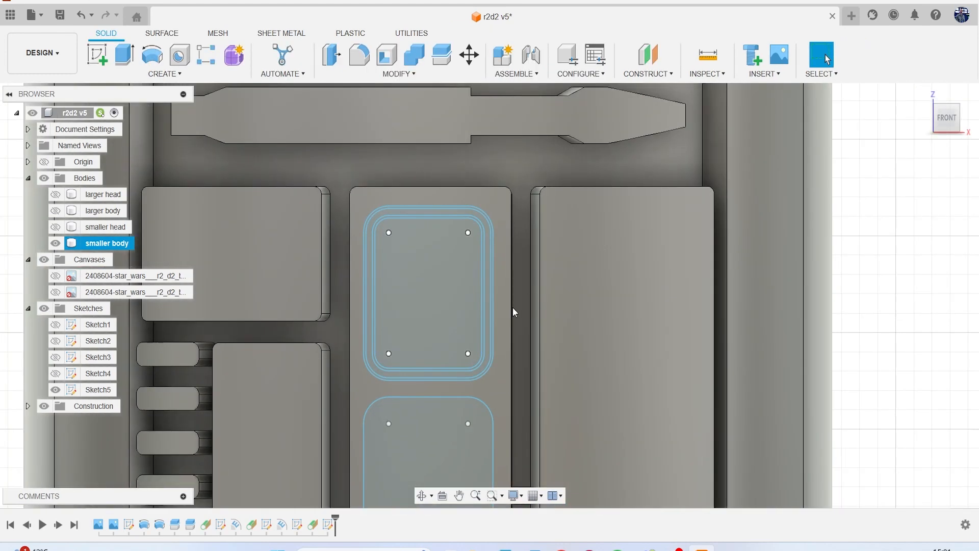
pyautogui.moveTo(550, 234); pyautogui.dragTo(562, 198, button='middle')
pyautogui.scroll(1, 561, 198)
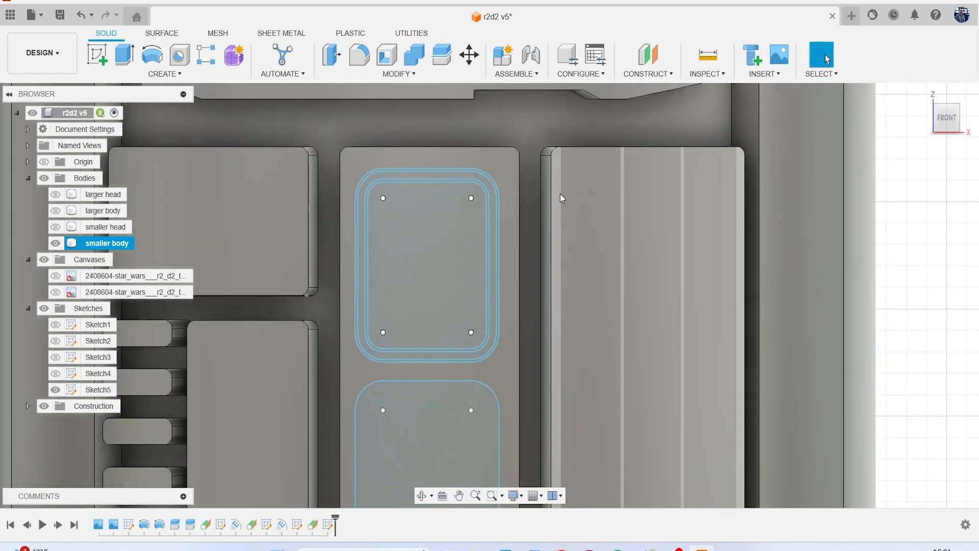
# - Start an Emboss with the two thin ring profiles of the upper vent on the tall central panel's face
pyautogui.click(176, 75)
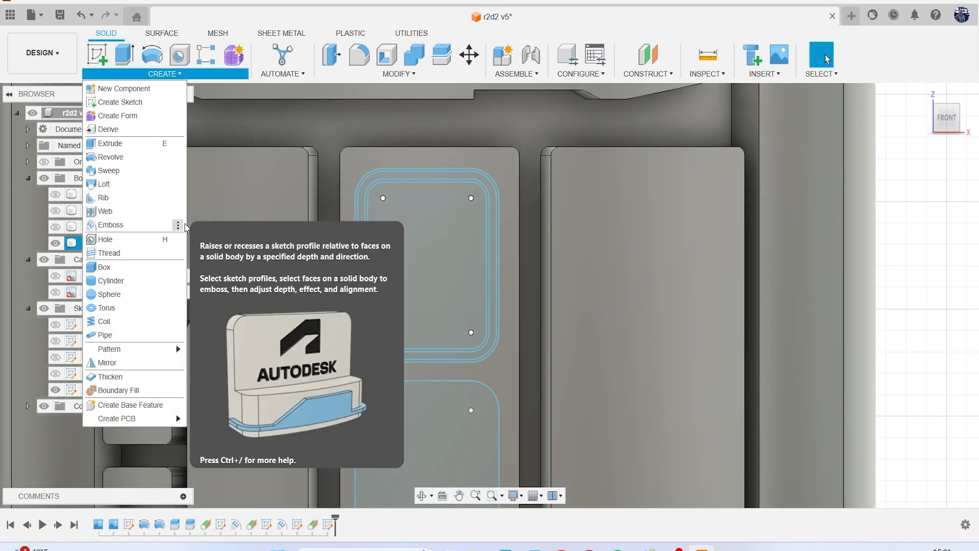
pyautogui.click(110, 224)
pyautogui.scroll(3, 412, 180)
pyautogui.click(409, 150)
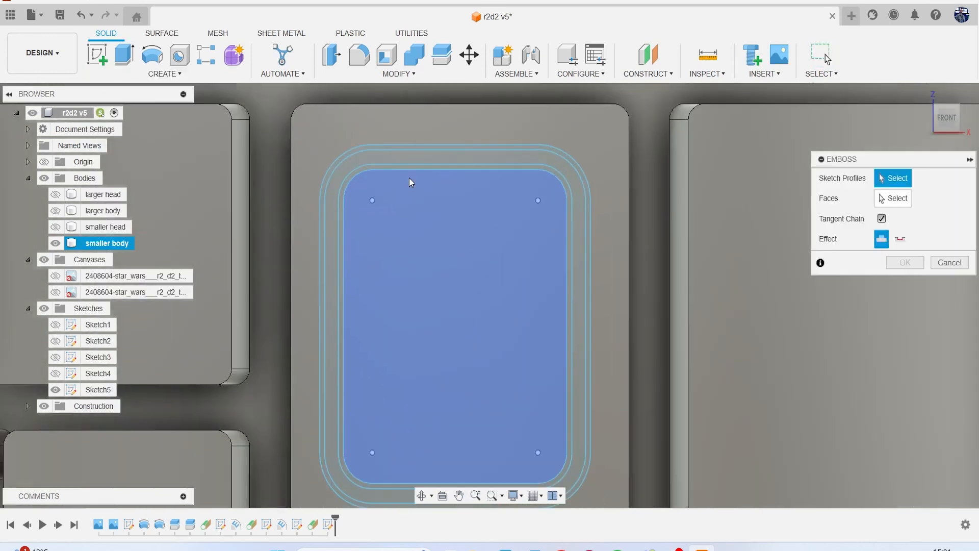
pyautogui.click(414, 166)
pyautogui.click(893, 199)
pyautogui.click(576, 127)
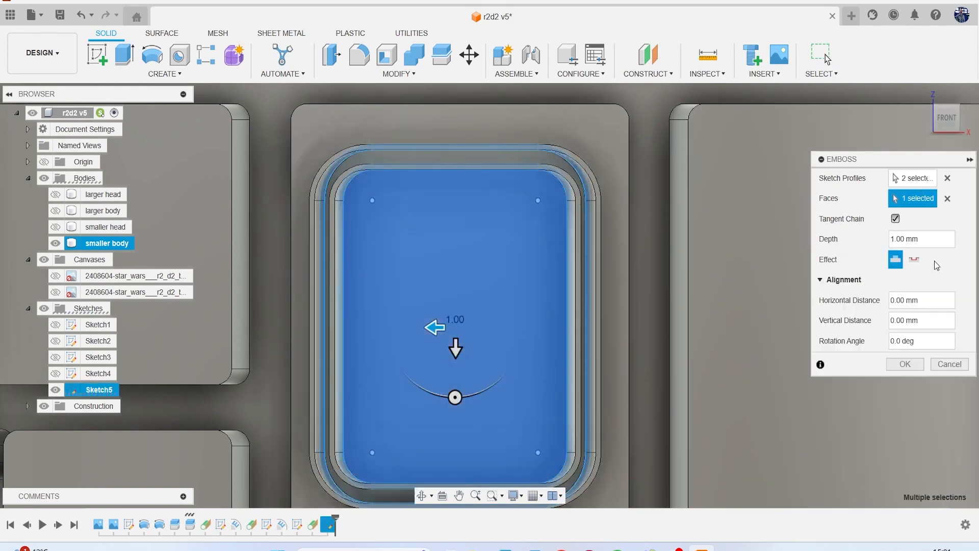
# - Switch the emboss effect to deboss and cut the two rings at a depth of -0.5 mm
pyautogui.click(914, 259)
pyautogui.scroll(-3, 727, 220)
pyautogui.moveTo(946, 117)
pyautogui.mouseDown()
pyautogui.moveTo(947, 163)
pyautogui.moveTo(946, 82)
pyautogui.moveTo(946, 153)
pyautogui.moveTo(946, 120)
pyautogui.mouseUp()
pyautogui.doubleClick(932, 239)
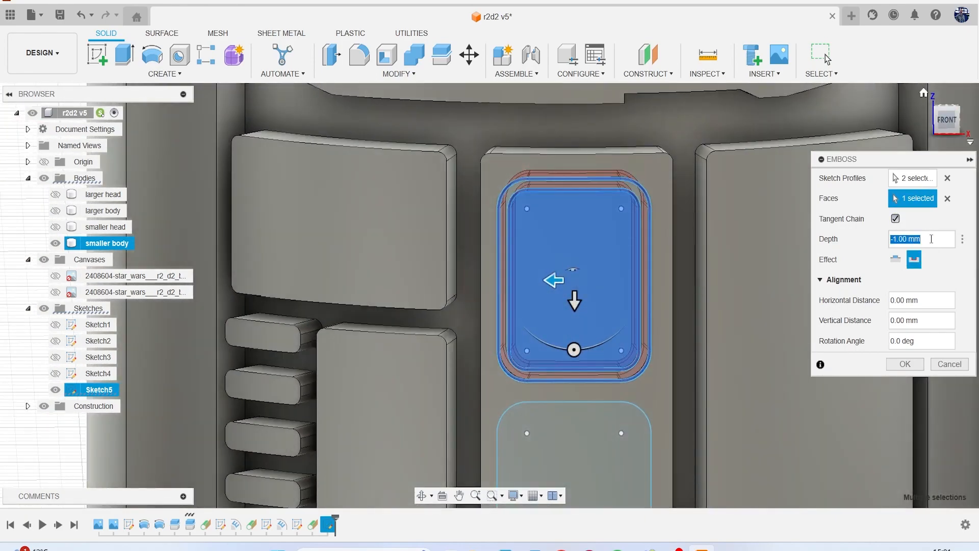
pyautogui.write('-5')
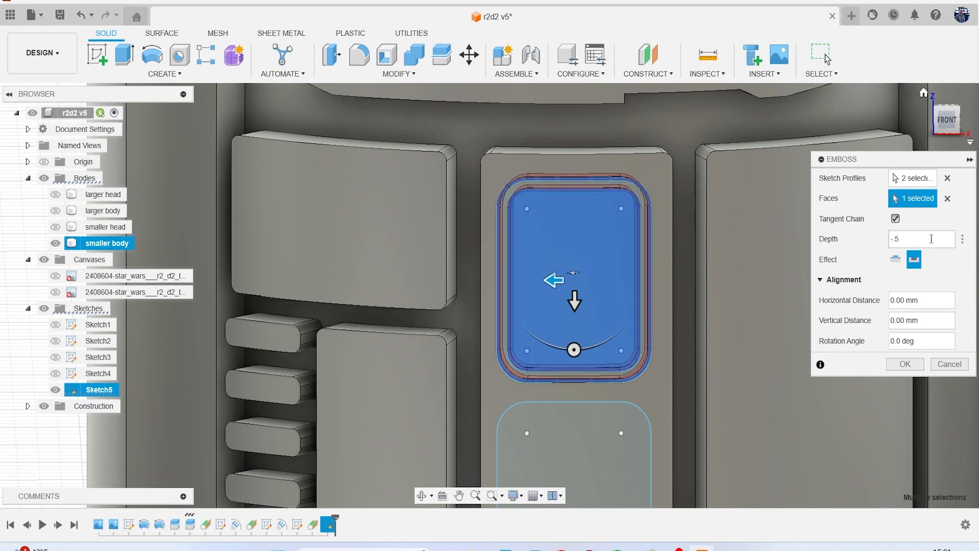
pyautogui.press('Return')
# - Reopen the vent sketch for editing and delete the lower rounded rectangle
pyautogui.scroll(-2, 647, 218)
pyautogui.moveTo(948, 136)
pyautogui.mouseDown()
pyautogui.moveTo(947, 89)
pyautogui.moveTo(948, 109)
pyautogui.mouseUp()
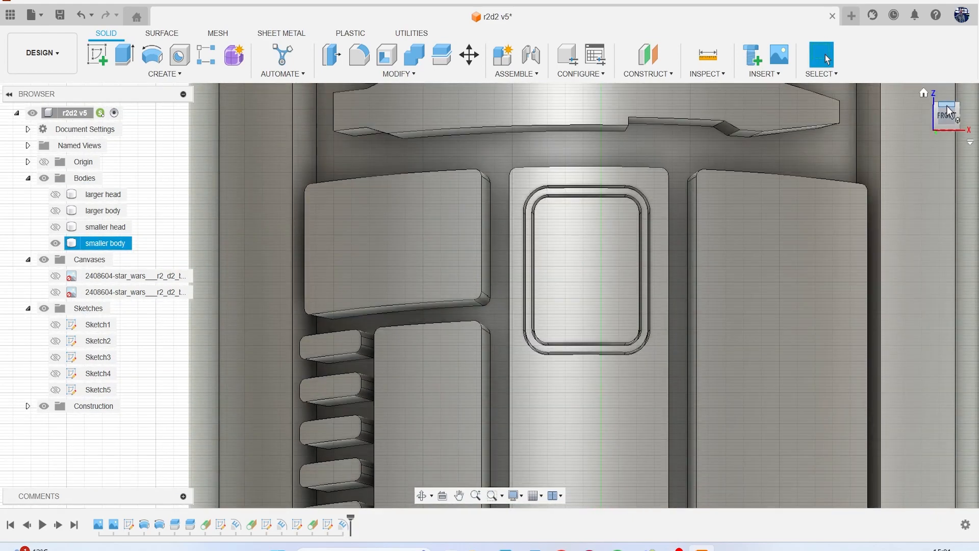
pyautogui.click(939, 125)
pyautogui.scroll(-3, 644, 364)
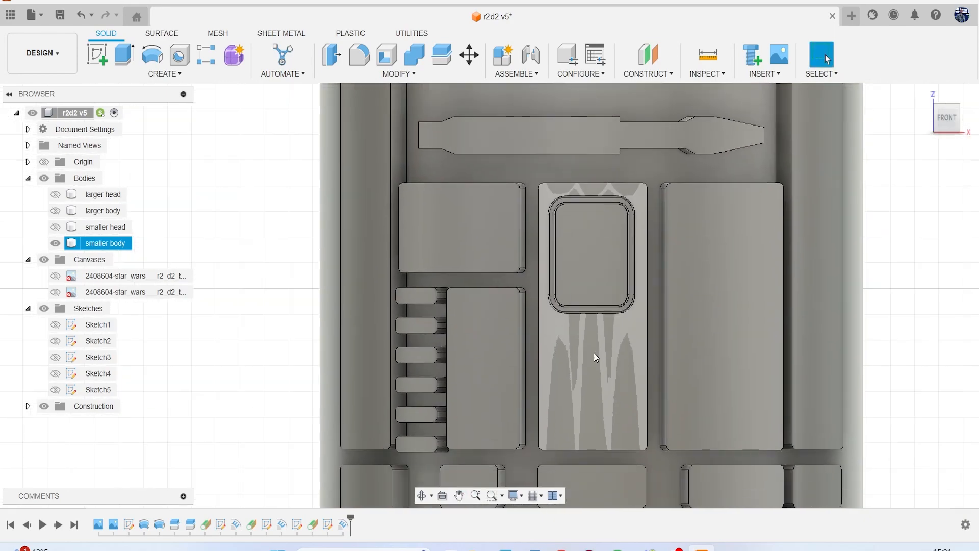
pyautogui.rightClick(328, 524)
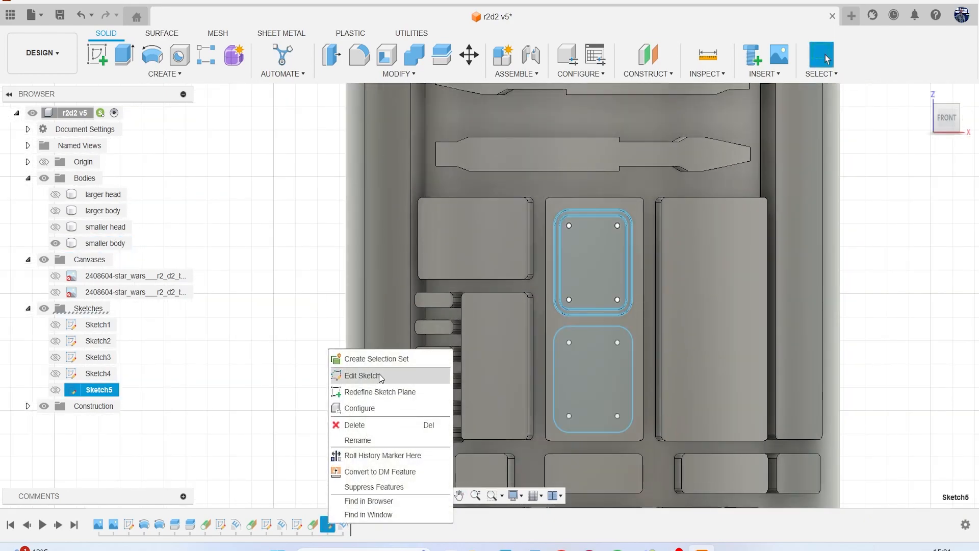
pyautogui.click(363, 376)
pyautogui.scroll(2, 524, 300)
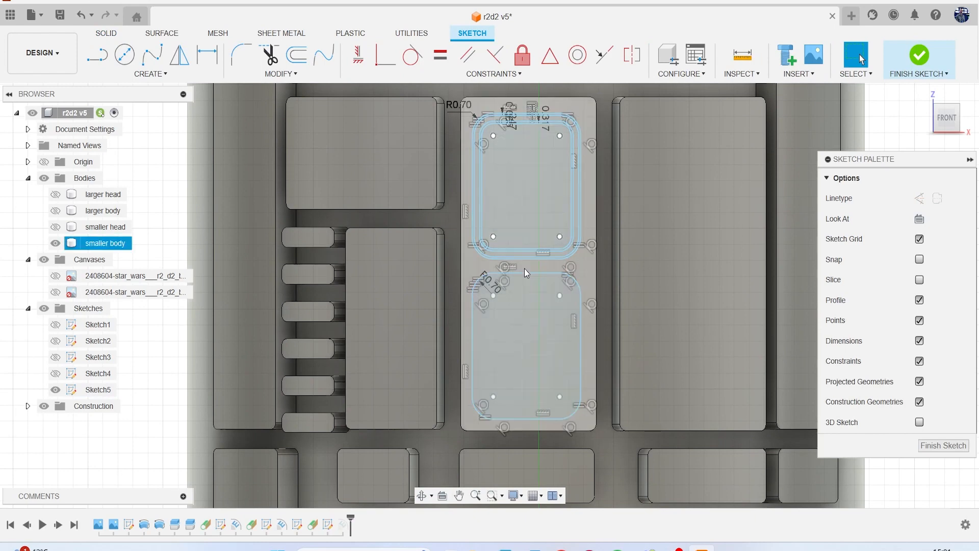
pyautogui.doubleClick(525, 271)
pyautogui.press('Delete')
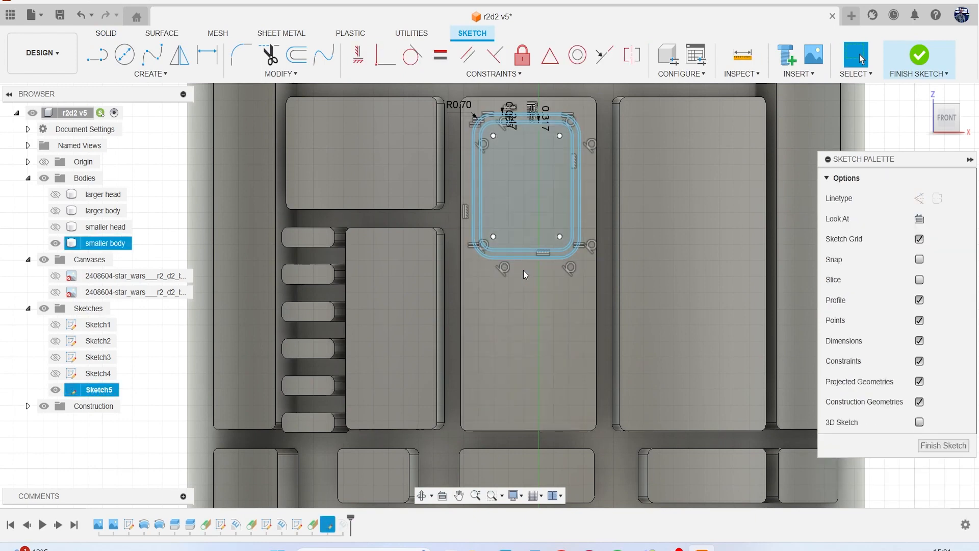
# - Place a copy of the upper vent's four nested outlines 4.949 mm lower, over the front canvas's lower vent, and finish the sketch
pyautogui.scroll(2, 525, 271)
pyautogui.doubleClick(516, 253)
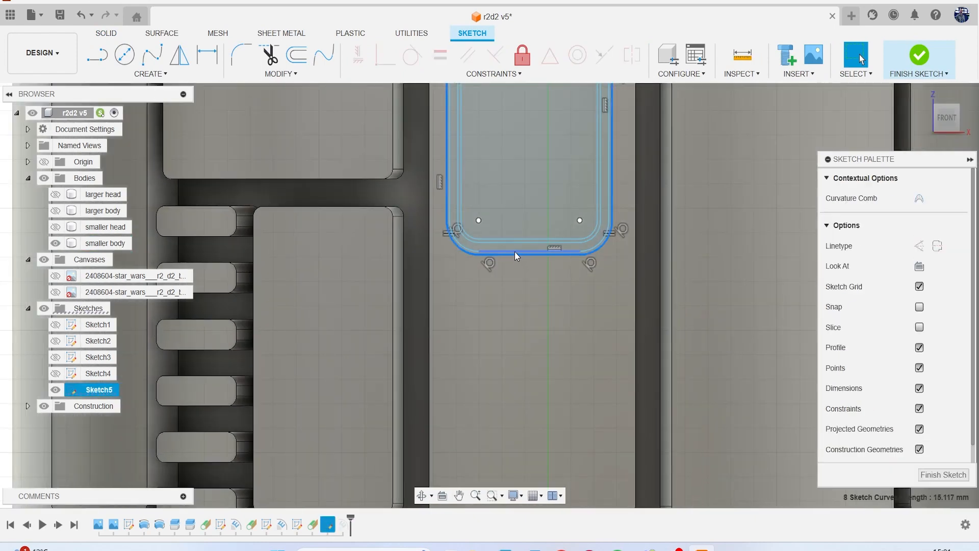
pyautogui.keyDown('shift'); pyautogui.doubleClick(515, 252); pyautogui.keyUp('shift')
pyautogui.keyDown('shift'); pyautogui.doubleClick(503, 243); pyautogui.keyUp('shift')
pyautogui.keyDown('shift'); pyautogui.doubleClick(503, 241); pyautogui.keyUp('shift')
pyautogui.press('m')
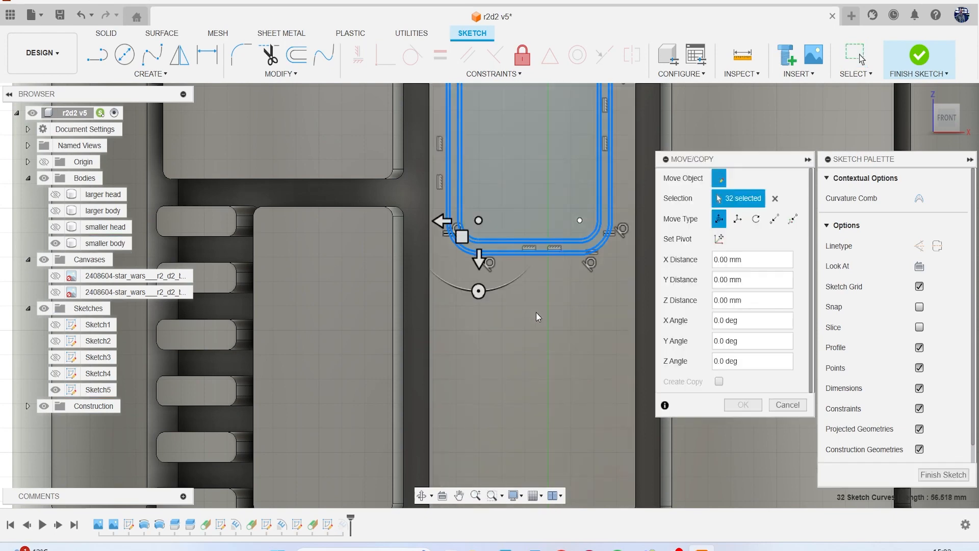
pyautogui.scroll(-2, 537, 312)
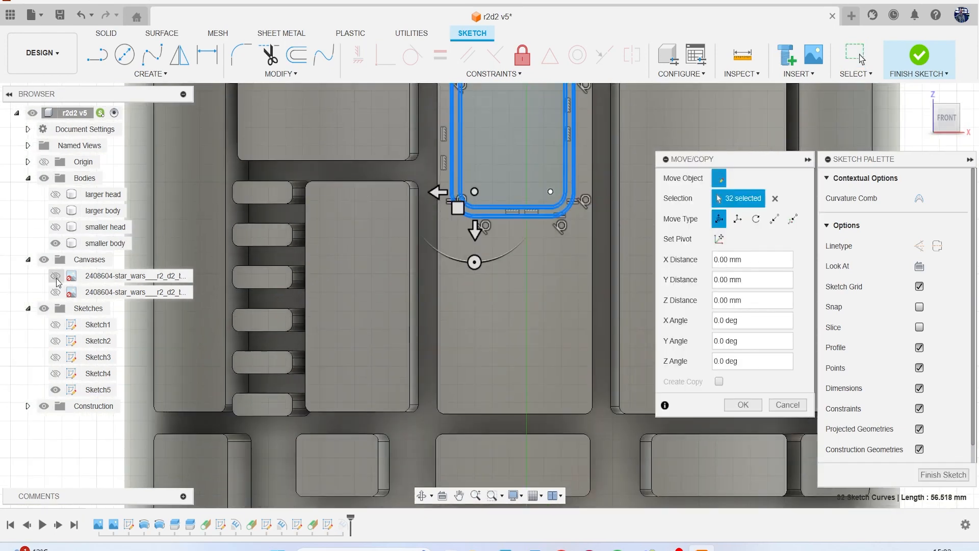
pyautogui.click(55, 276)
pyautogui.moveTo(473, 235); pyautogui.dragTo(493, 412)
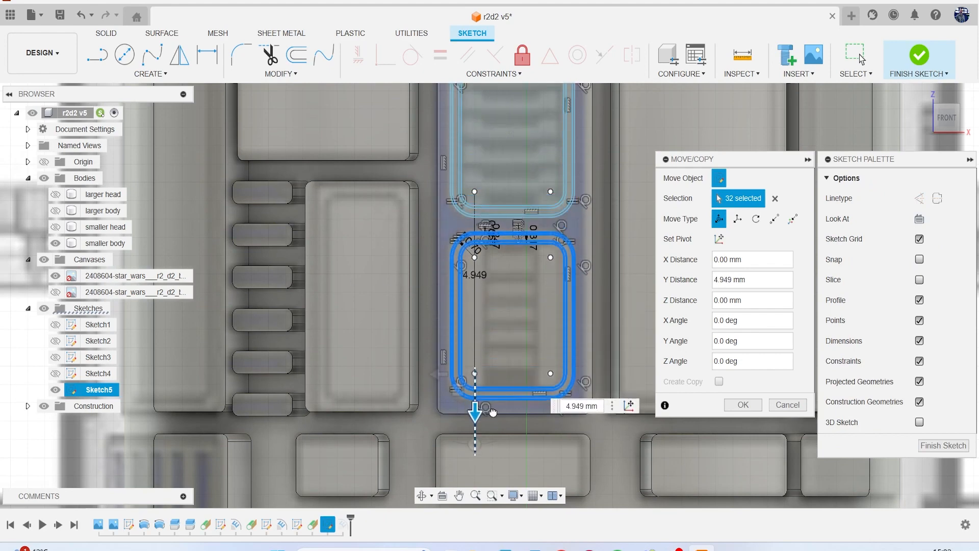
pyautogui.click(744, 405)
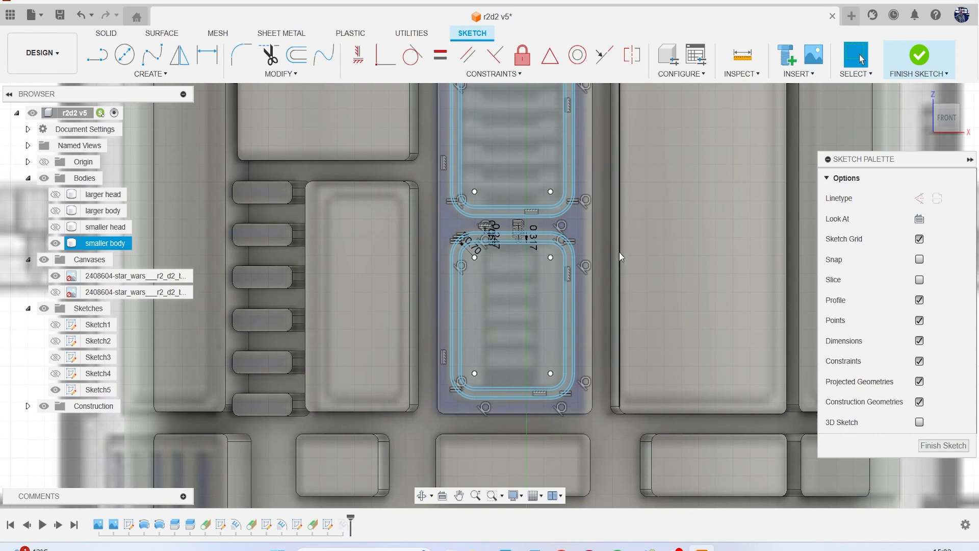
pyautogui.click(920, 57)
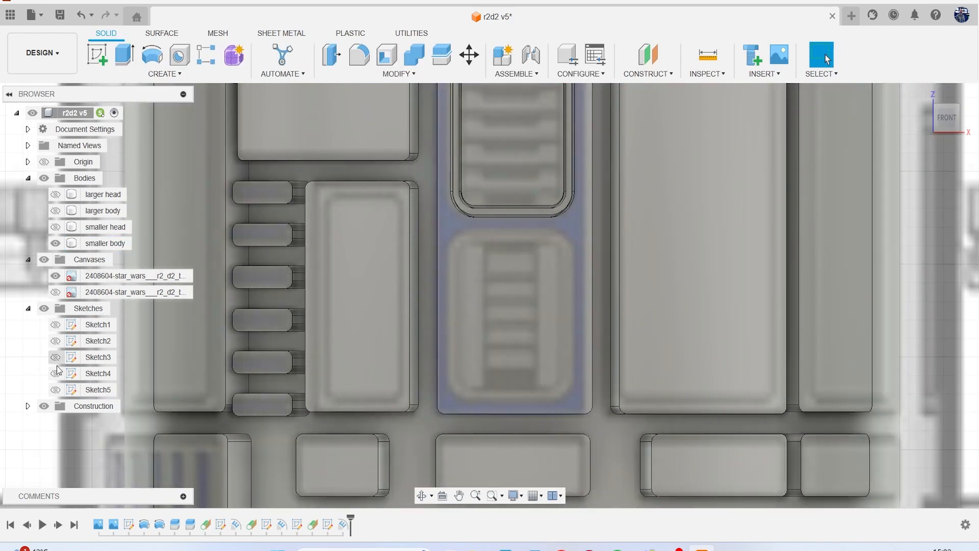
# - Edit the vent deboss feature to include the two thin ring profiles of the lower vent
pyautogui.click(55, 390)
pyautogui.rightClick(344, 525)
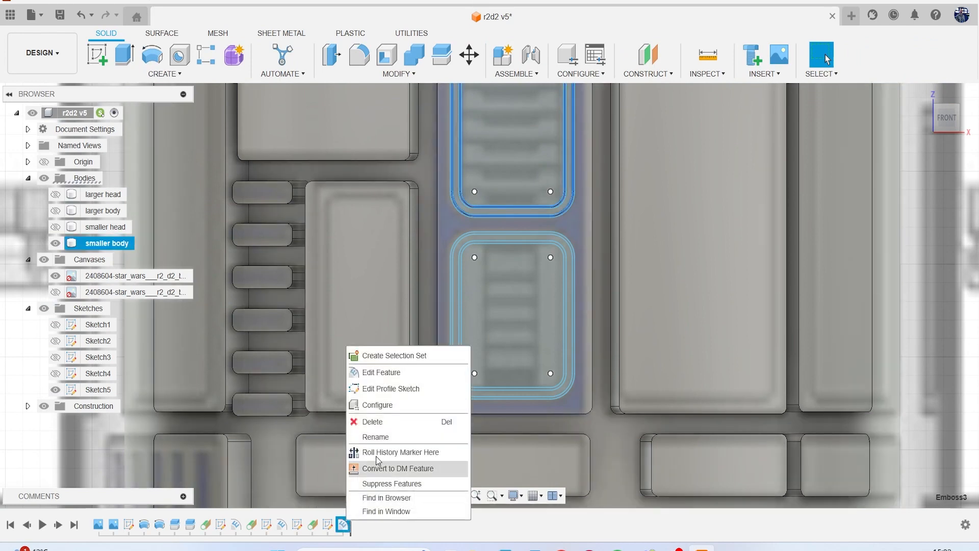
pyautogui.click(384, 374)
pyautogui.scroll(2, 505, 250)
pyautogui.scroll(2, 508, 246)
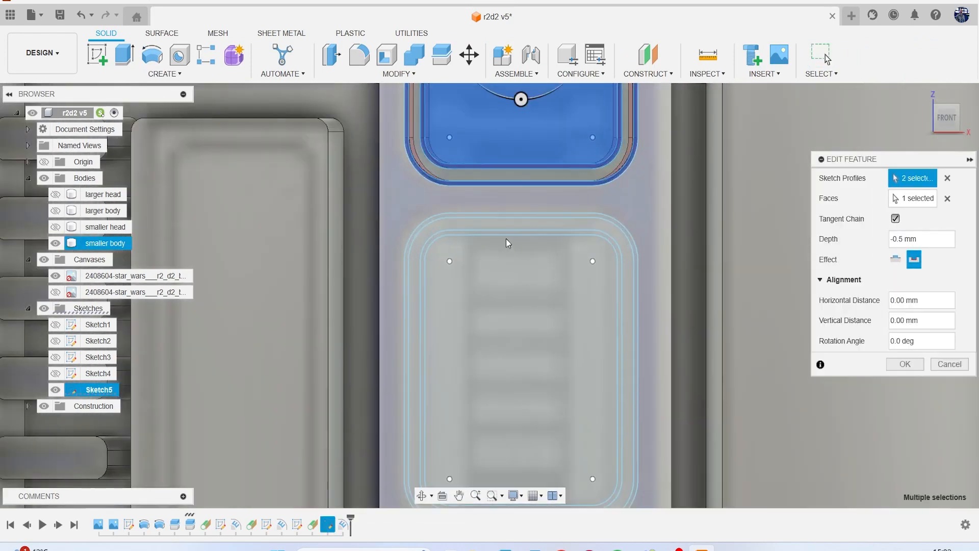
pyautogui.scroll(-3, 506, 240)
pyautogui.scroll(1, 505, 244)
pyautogui.scroll(2, 544, 187)
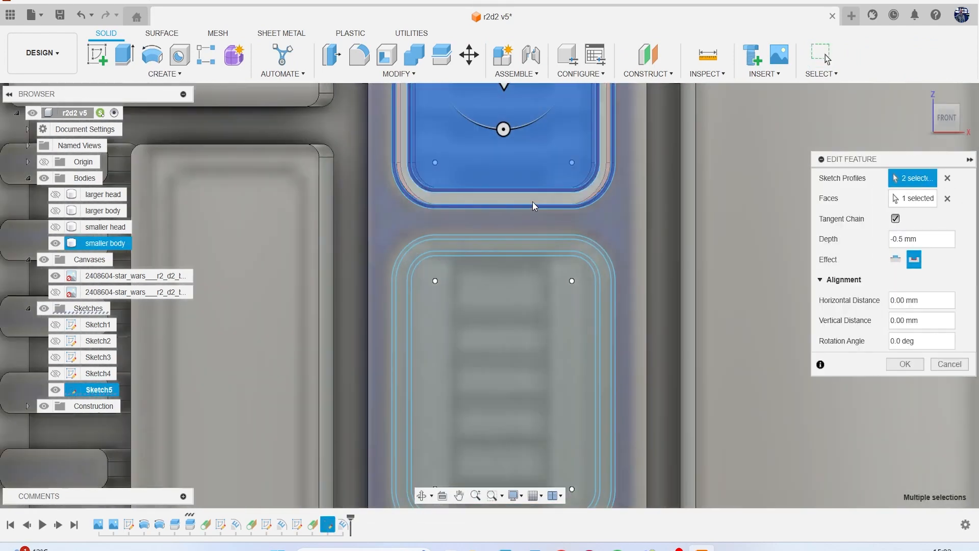
pyautogui.click(509, 236)
pyautogui.click(515, 265)
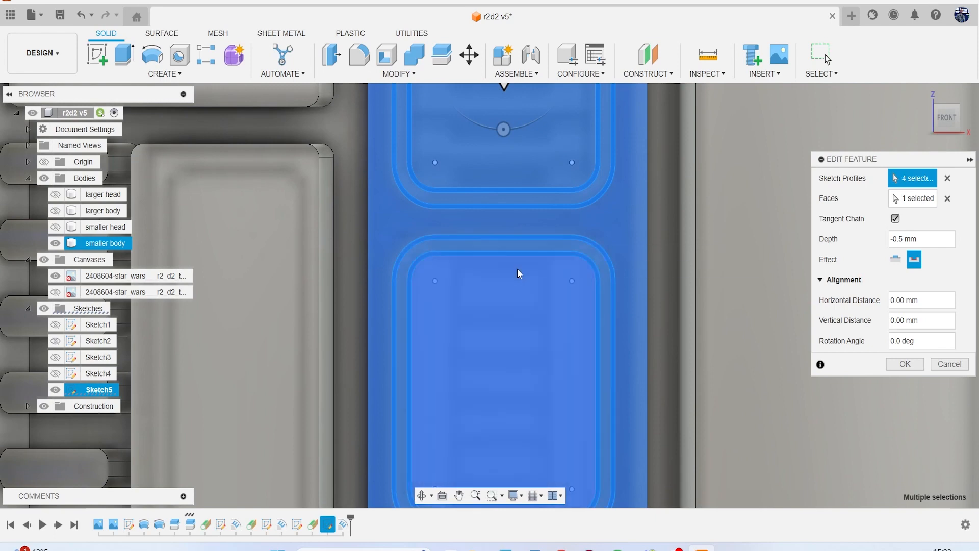
pyautogui.scroll(-2, 681, 320)
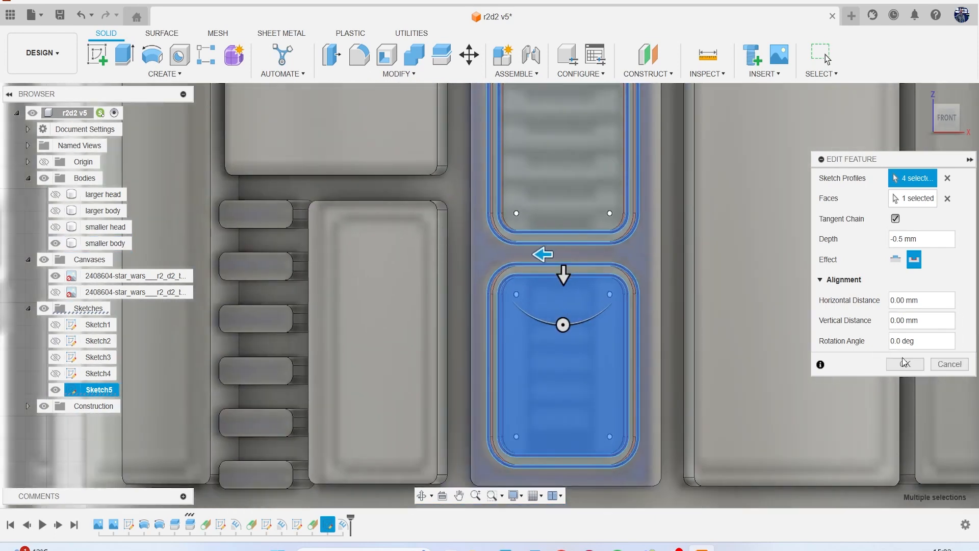
pyautogui.click(905, 364)
pyautogui.scroll(-4, 634, 326)
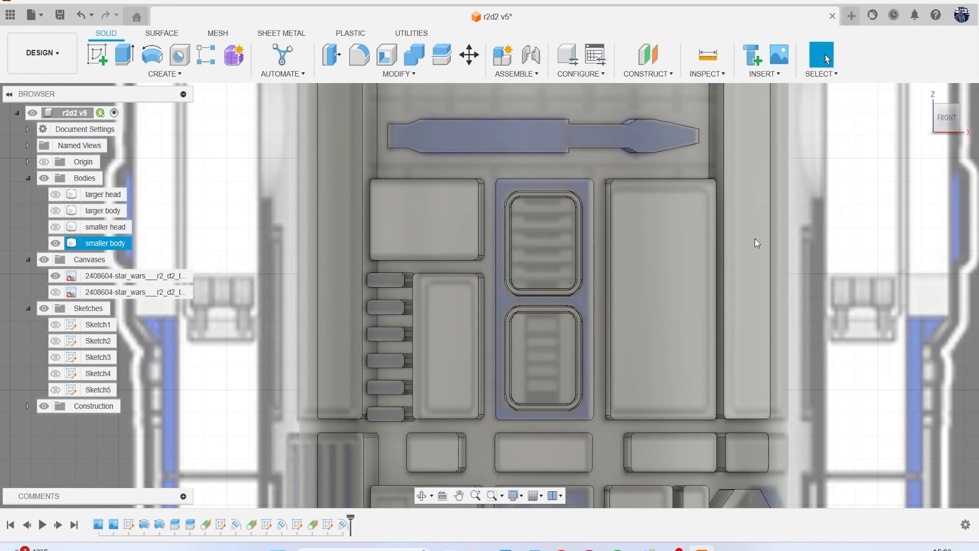
# - Delete the vent deboss feature and leave both reference canvases hidden
pyautogui.click(44, 260)
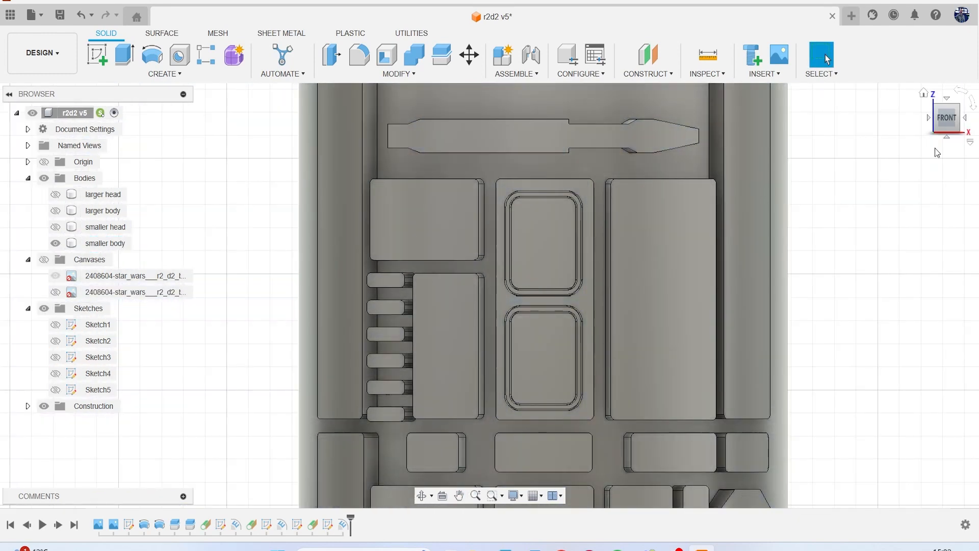
pyautogui.moveTo(950, 129)
pyautogui.mouseDown()
pyautogui.moveTo(932, 151)
pyautogui.moveTo(936, 164)
pyautogui.moveTo(944, 76)
pyautogui.mouseUp()
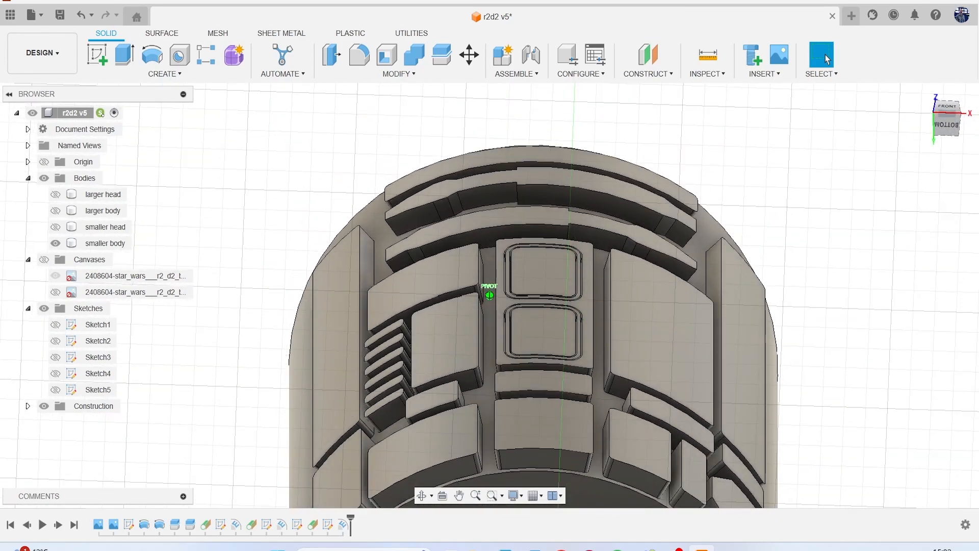
pyautogui.moveTo(943, 77); pyautogui.dragTo(944, 95)
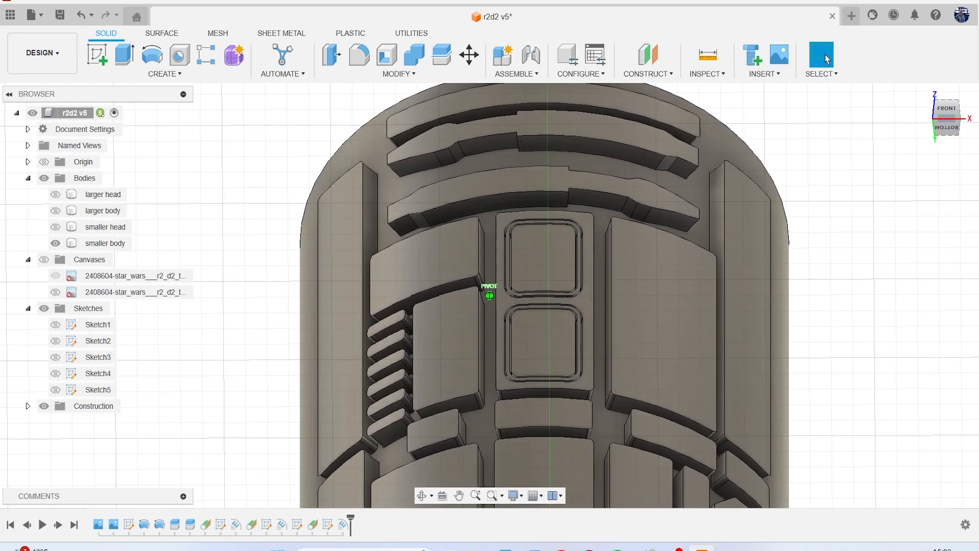
pyautogui.keyDown('shift'); pyautogui.moveTo(640, 291); pyautogui.dragTo(639, 342, button='middle'); pyautogui.keyUp('shift')
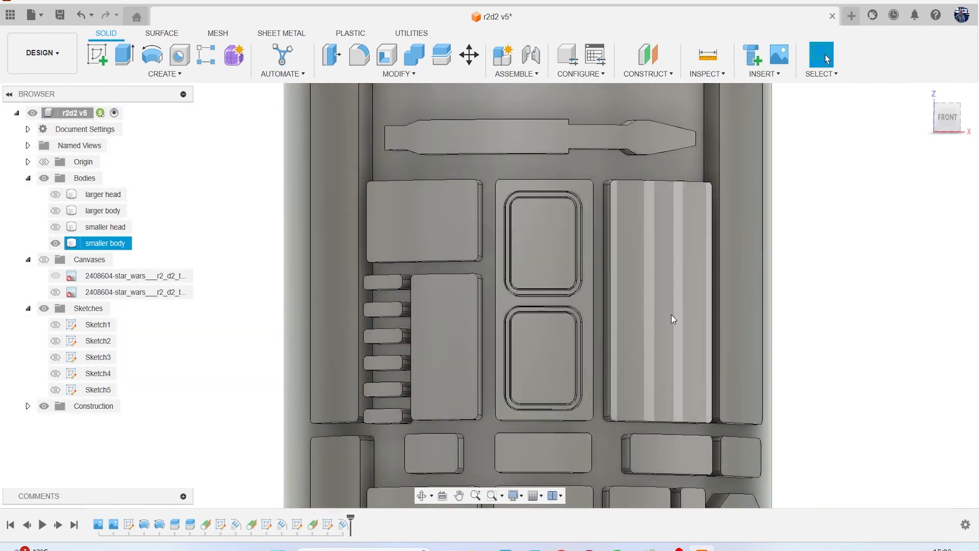
pyautogui.click(345, 525)
pyautogui.press('Delete')
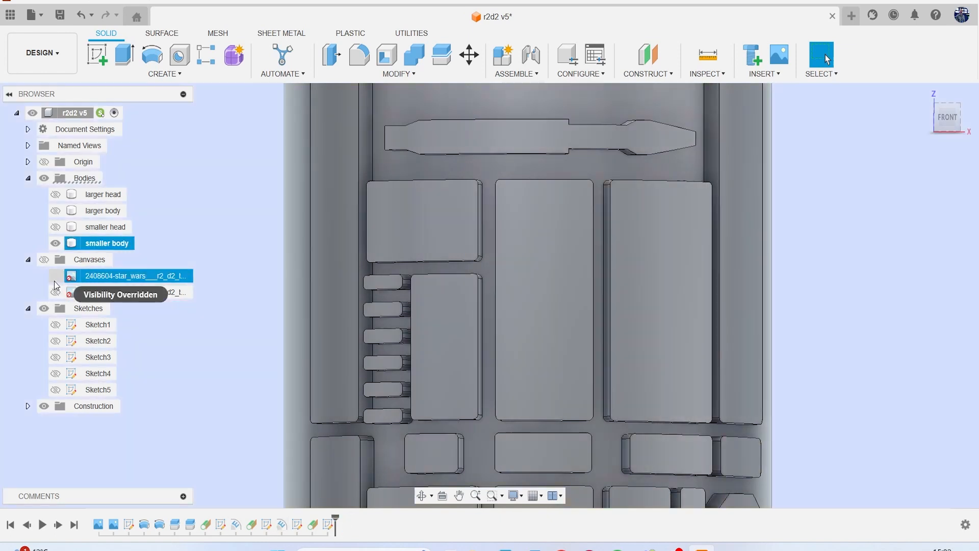
pyautogui.click(55, 281)
pyautogui.click(56, 292)
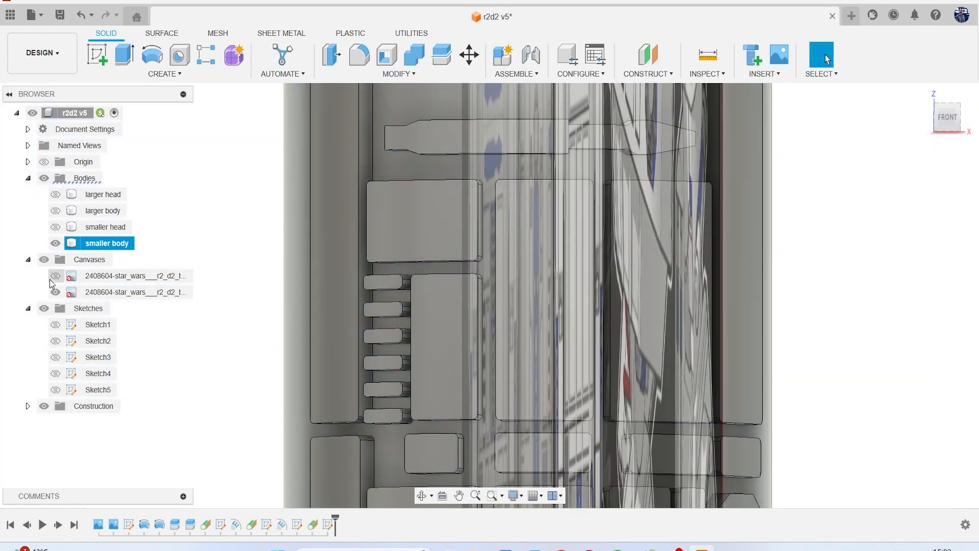
pyautogui.click(55, 292)
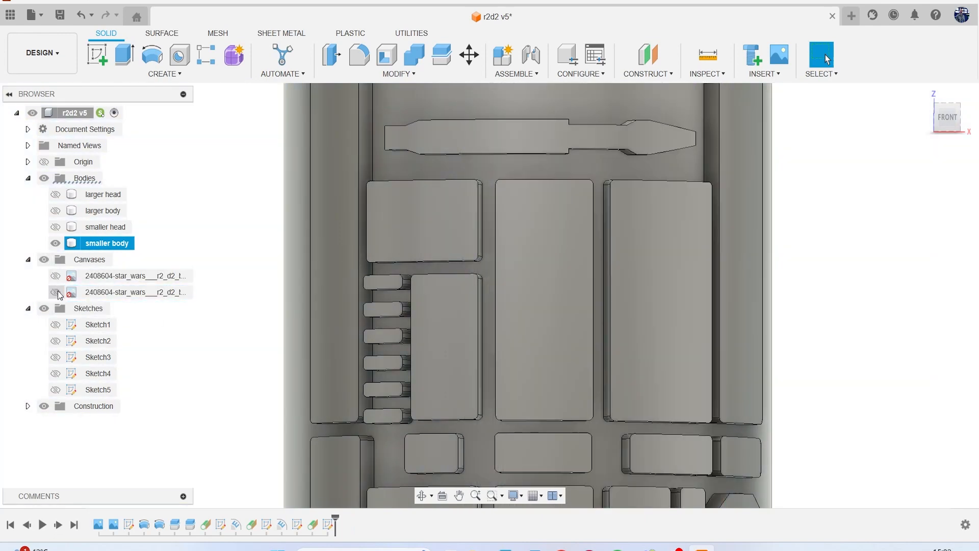
# - Sketch a circle on the smaller body's top face, centred on the origin and just outside the edge of its core
pyautogui.scroll(-5, 351, 298)
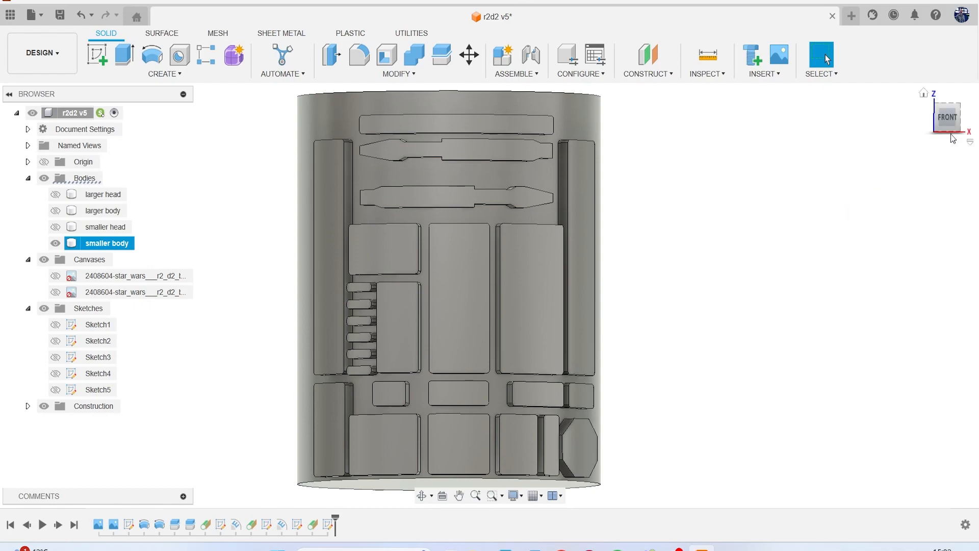
pyautogui.click(947, 101)
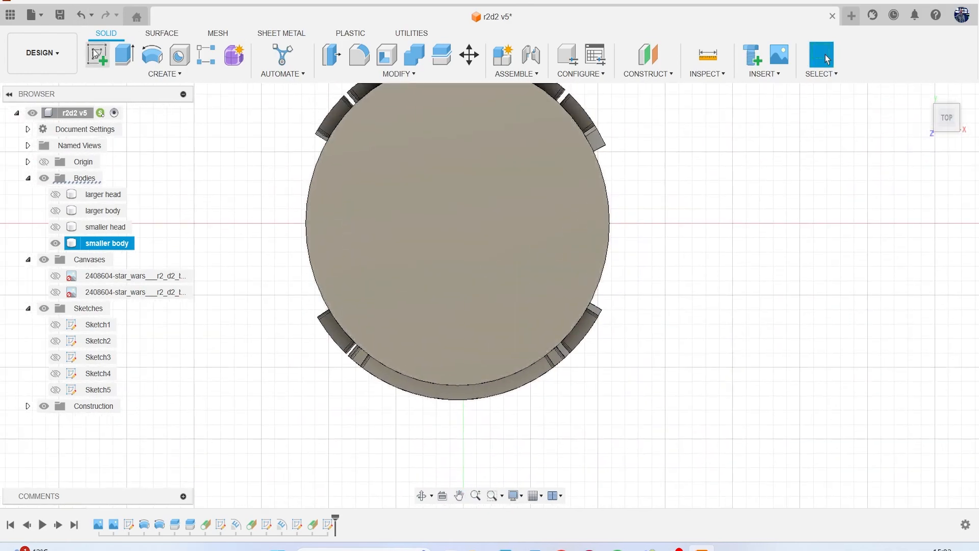
pyautogui.click(360, 207)
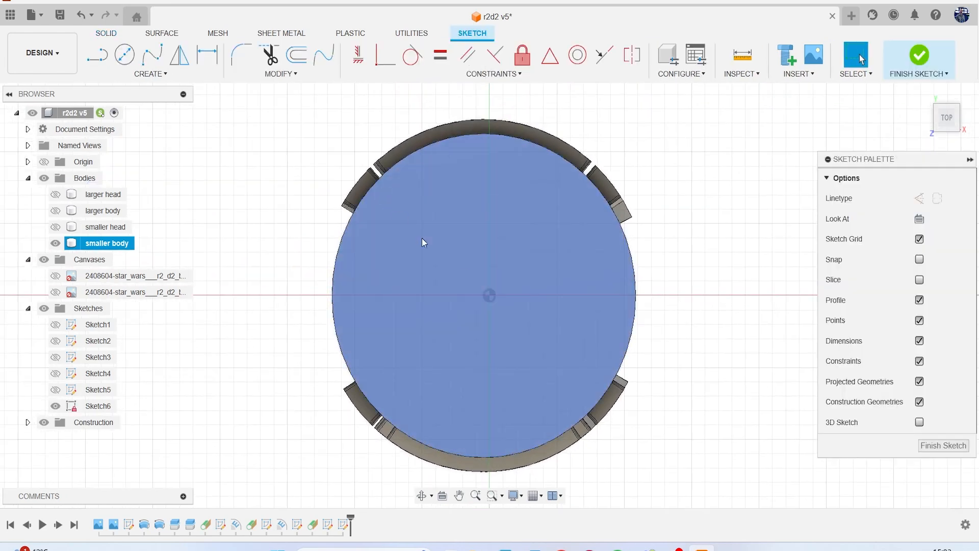
pyautogui.press('c')
pyautogui.scroll(2, 462, 261)
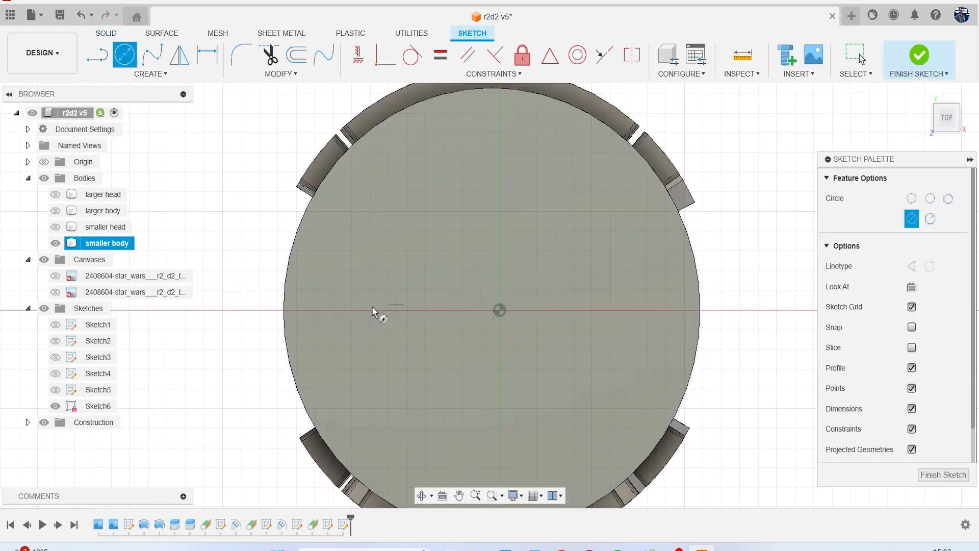
pyautogui.click(490, 312)
pyautogui.scroll(5, 561, 214)
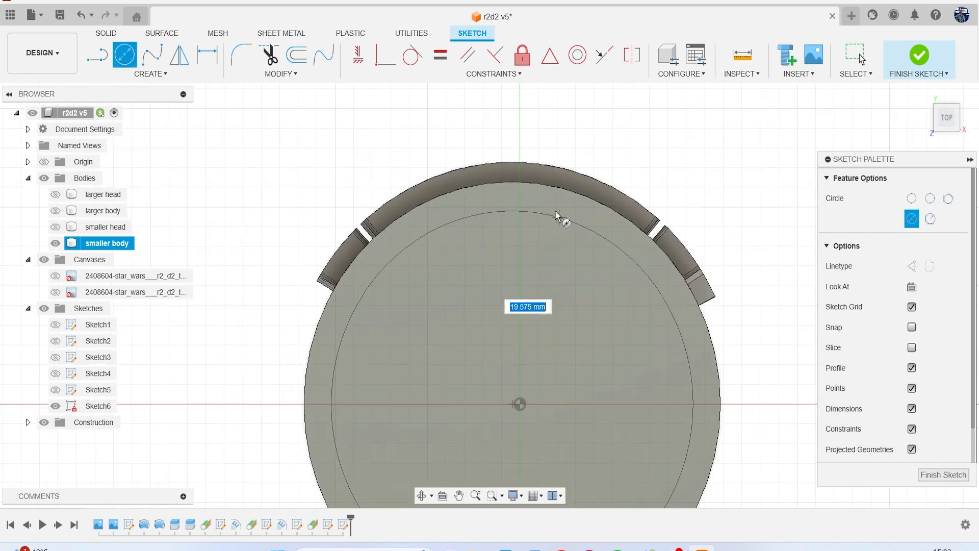
pyautogui.scroll(3, 566, 197)
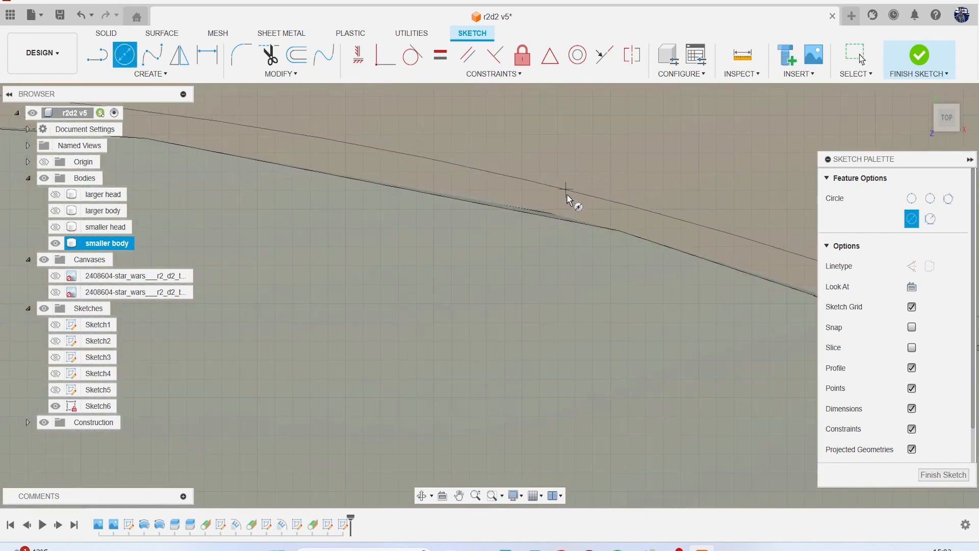
pyautogui.click(562, 208)
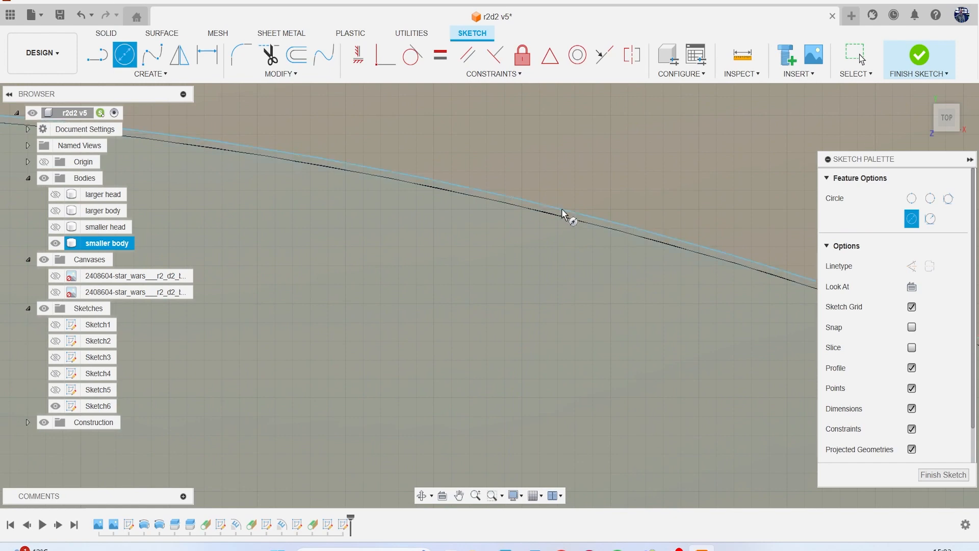
pyautogui.press('Escape')
# - Extrude both circle profiles downward as a cut of about 33.8 mm through the full height of the smaller body's core
pyautogui.press('e')
pyautogui.click(556, 234)
pyautogui.click(569, 216)
pyautogui.scroll(-4, 539, 242)
pyautogui.scroll(-8, 525, 268)
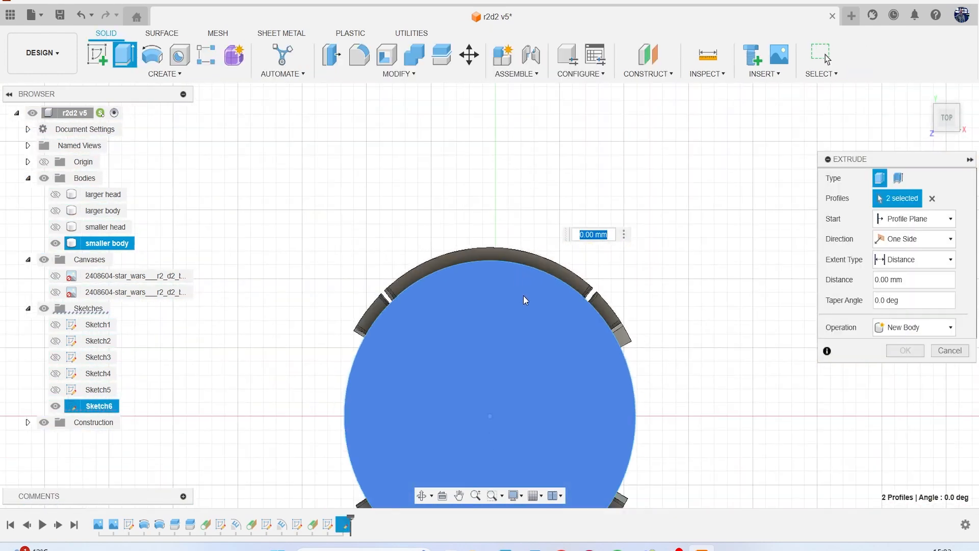
pyautogui.click(955, 125)
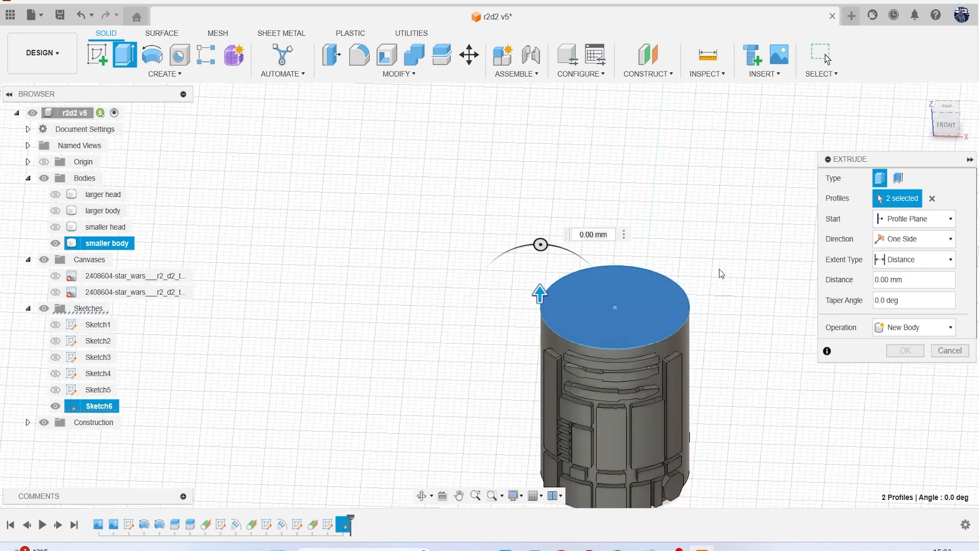
pyautogui.moveTo(491, 170); pyautogui.dragTo(489, 398)
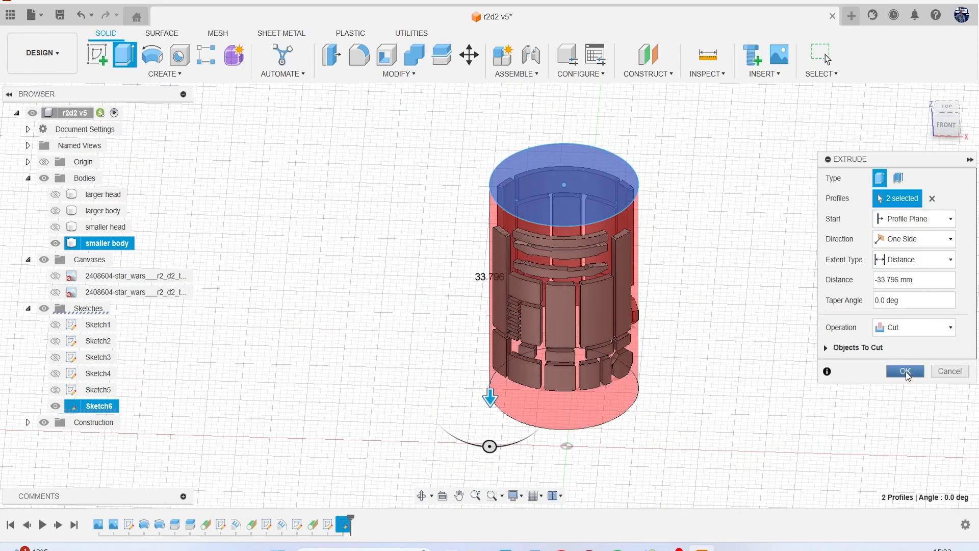
pyautogui.click(906, 371)
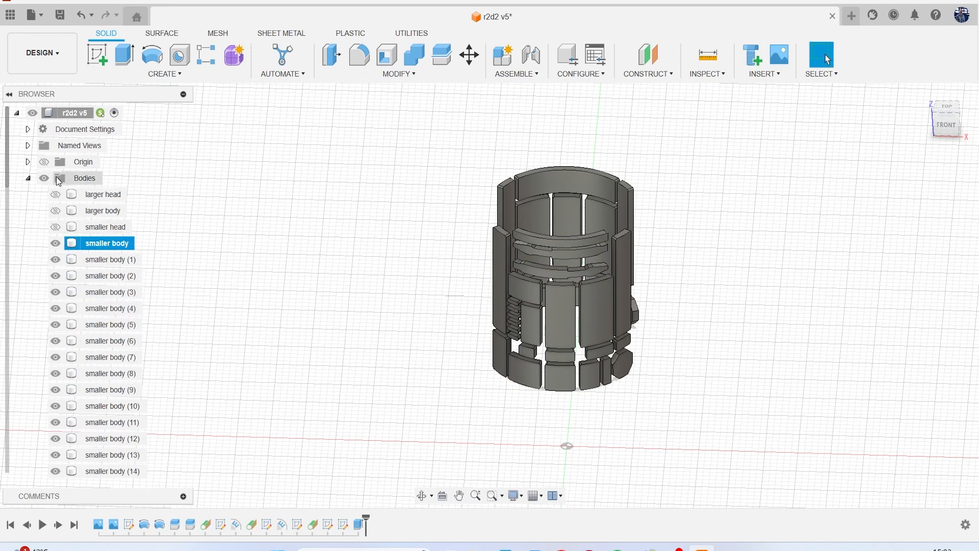
# - Show the larger body and cut panel bodies smaller body (1) to (38) out of it with Combine, keeping the tool bodies
pyautogui.click(56, 210)
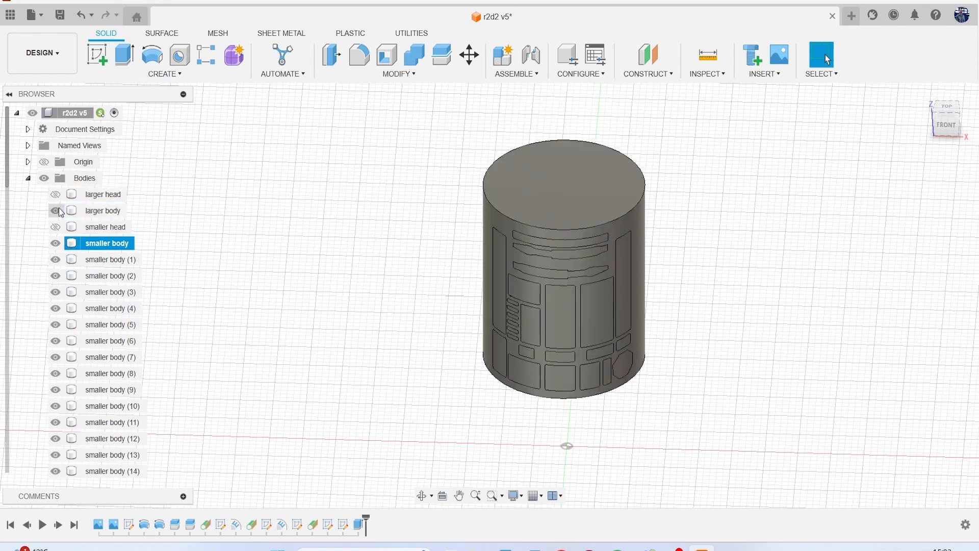
pyautogui.click(424, 57)
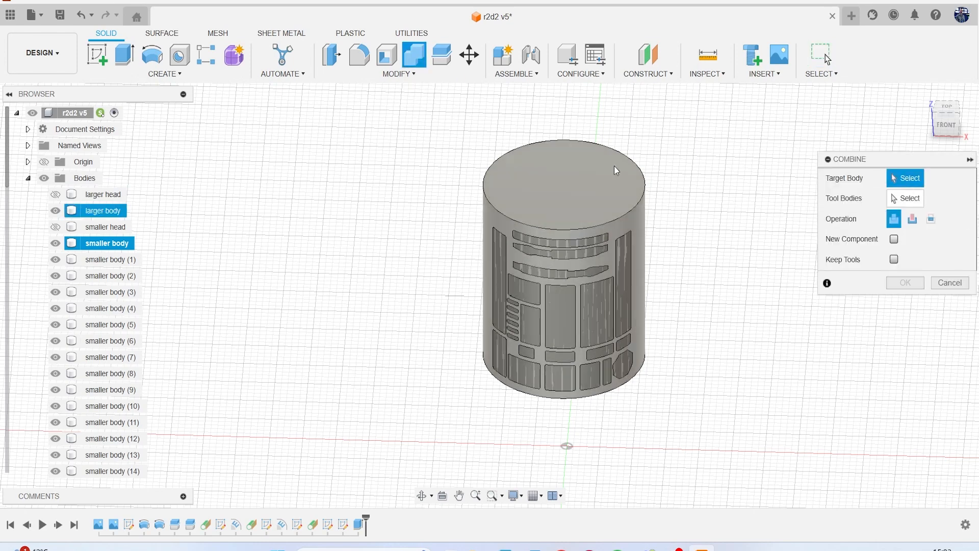
pyautogui.click(597, 168)
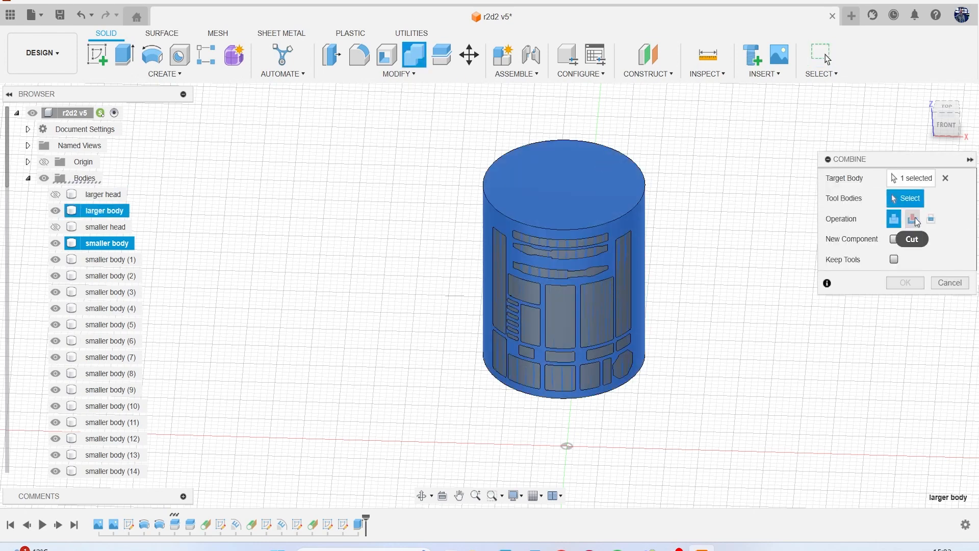
pyautogui.click(136, 257)
pyautogui.scroll(-8, 128, 306)
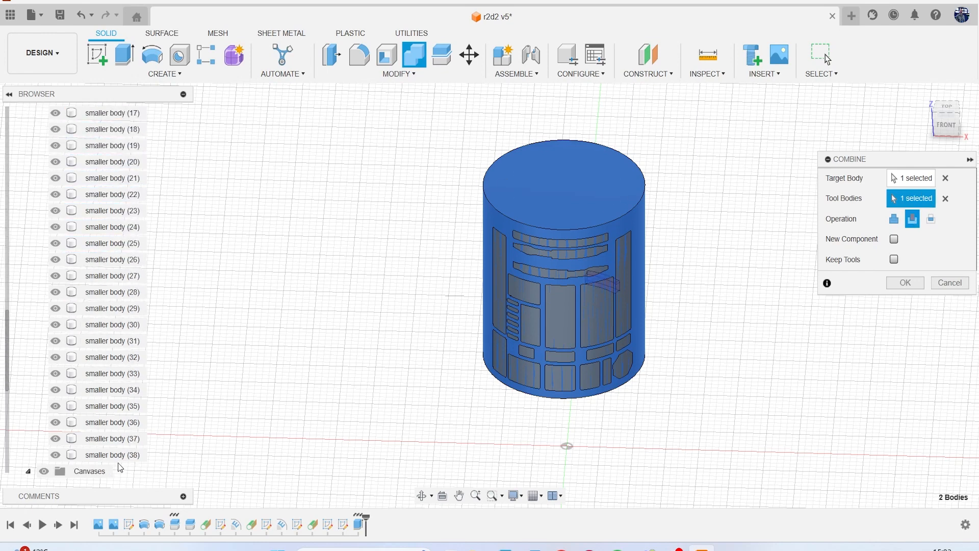
pyautogui.keyDown('shift'); pyautogui.click(113, 455); pyautogui.keyUp('shift')
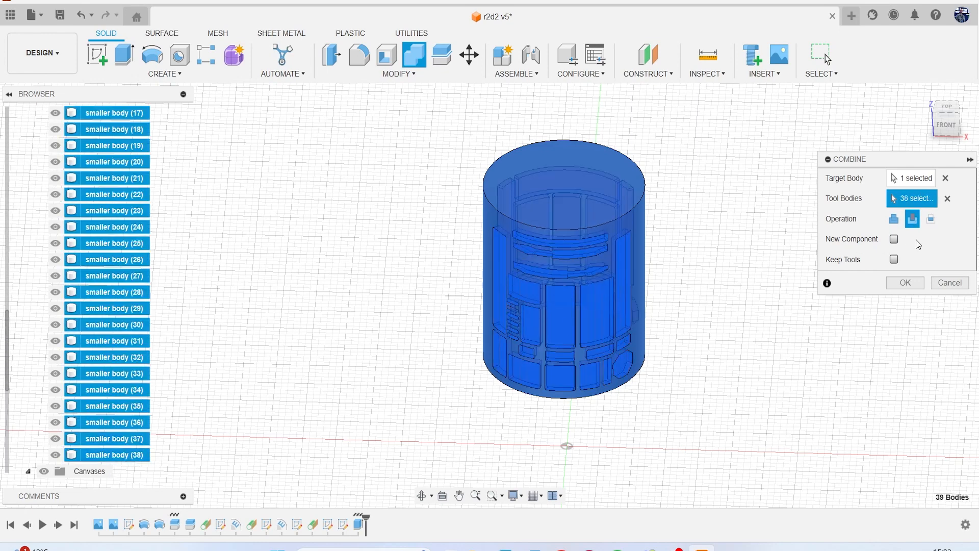
pyautogui.click(894, 261)
pyautogui.click(906, 283)
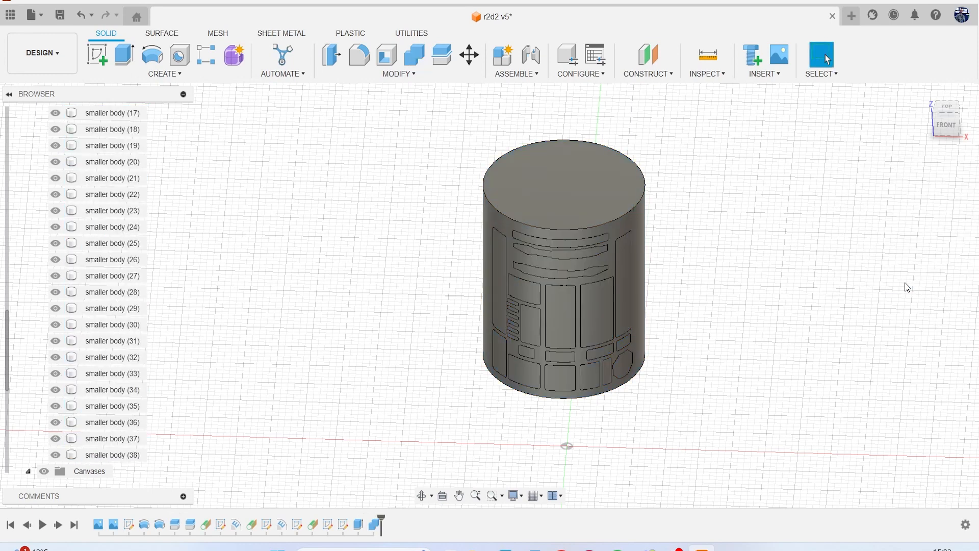
# - Isolate the larger body and examine the panel recesses cut into its front
pyautogui.scroll(10, 106, 225)
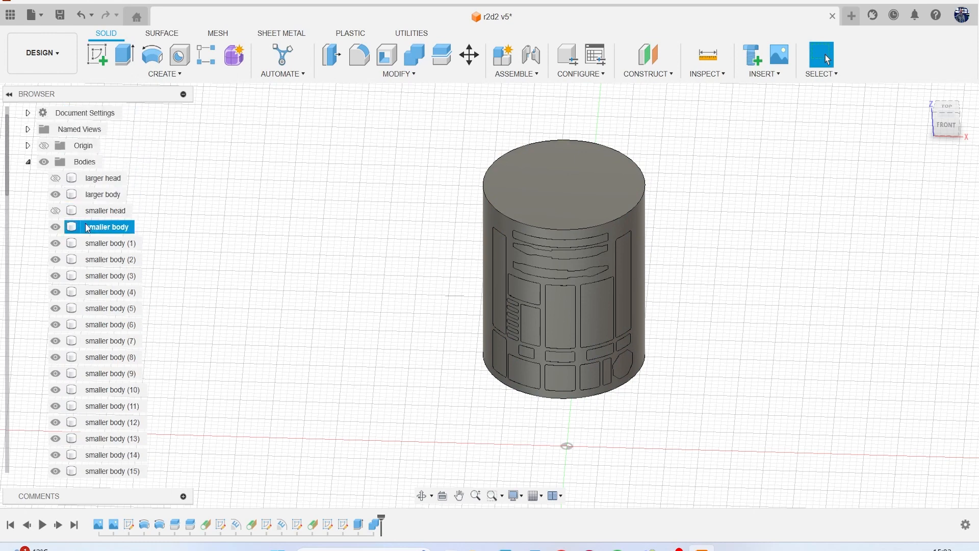
pyautogui.keyDown('ctrl'); pyautogui.click(107, 211); pyautogui.keyUp('ctrl')
pyautogui.rightClick(107, 210)
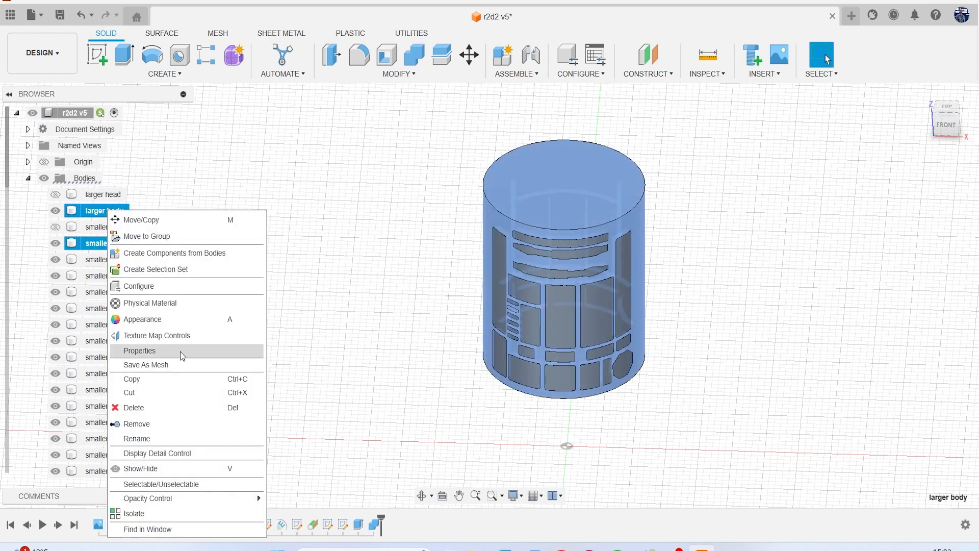
pyautogui.click(188, 515)
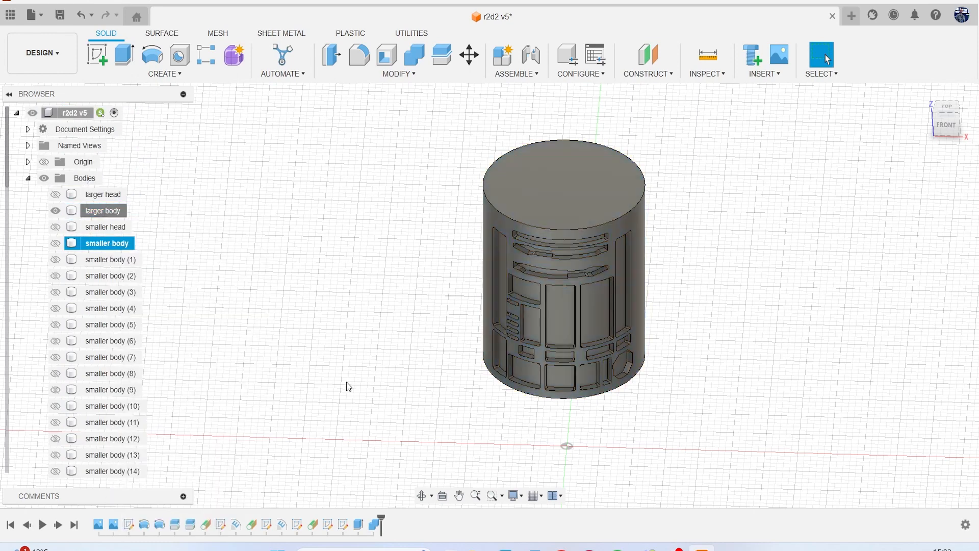
pyautogui.moveTo(954, 121)
pyautogui.mouseDown()
pyautogui.moveTo(948, 76)
pyautogui.moveTo(943, 134)
pyautogui.mouseUp()
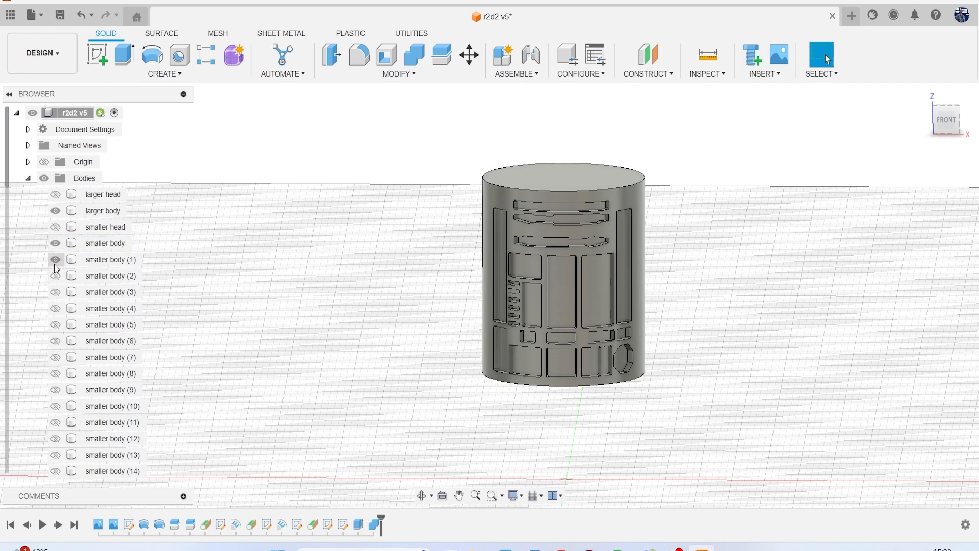
# - Make the smaller body and its panel bodies (1) to (6) visible again
pyautogui.click(55, 293)
pyautogui.click(54, 341)
pyautogui.click(54, 310)
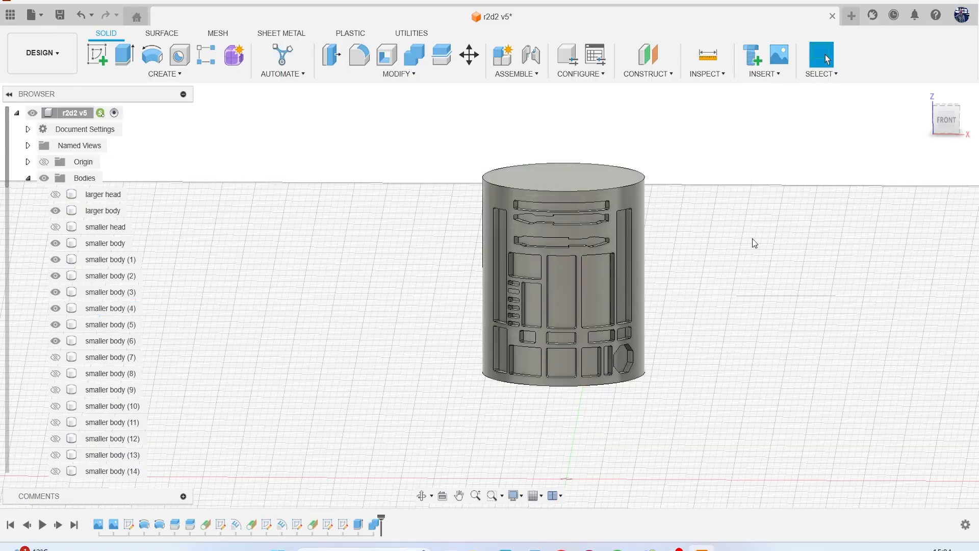
pyautogui.moveTo(946, 122)
pyautogui.mouseDown()
pyautogui.moveTo(932, 128)
pyautogui.moveTo(888, 110)
pyautogui.moveTo(874, 81)
pyautogui.moveTo(883, 110)
pyautogui.moveTo(920, 133)
pyautogui.moveTo(939, 118)
pyautogui.mouseUp()
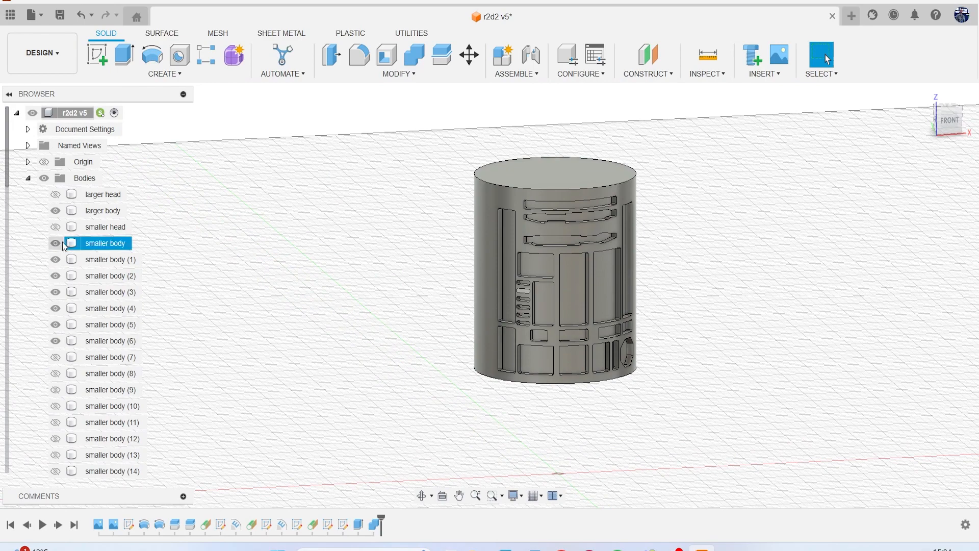
# - Toggle the smaller head and the larger body to check how they sit with the panel bodies, leaving only the larger body shown
pyautogui.click(58, 227)
pyautogui.click(55, 227)
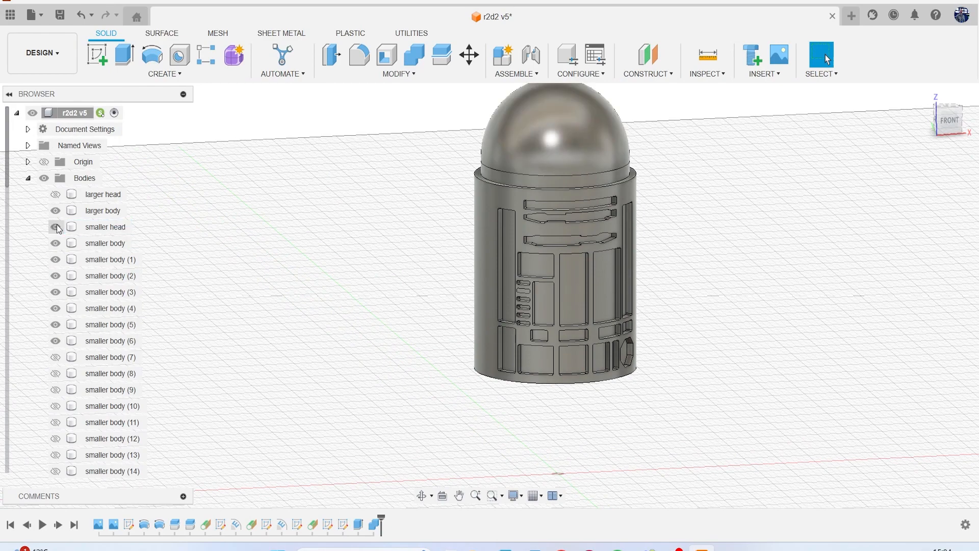
pyautogui.click(55, 227)
pyautogui.click(55, 211)
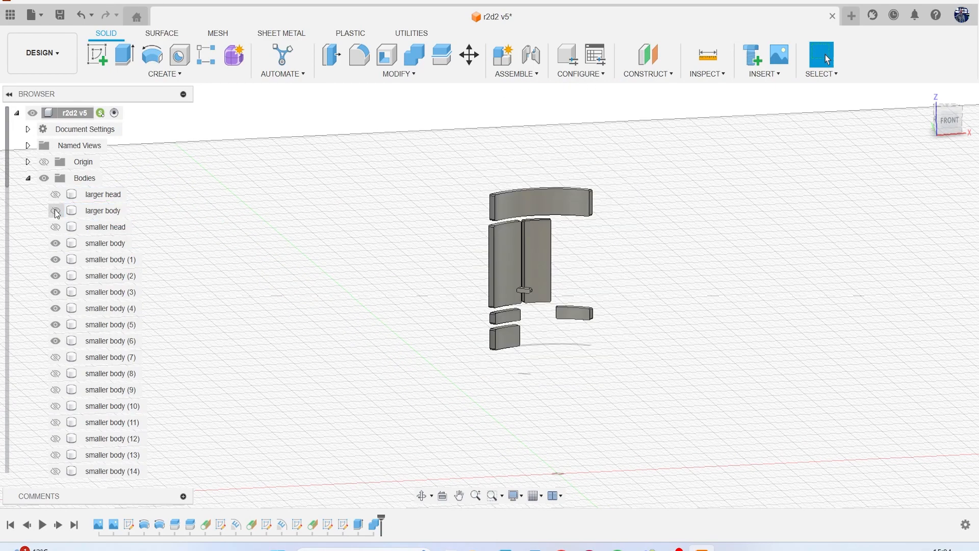
pyautogui.click(56, 211)
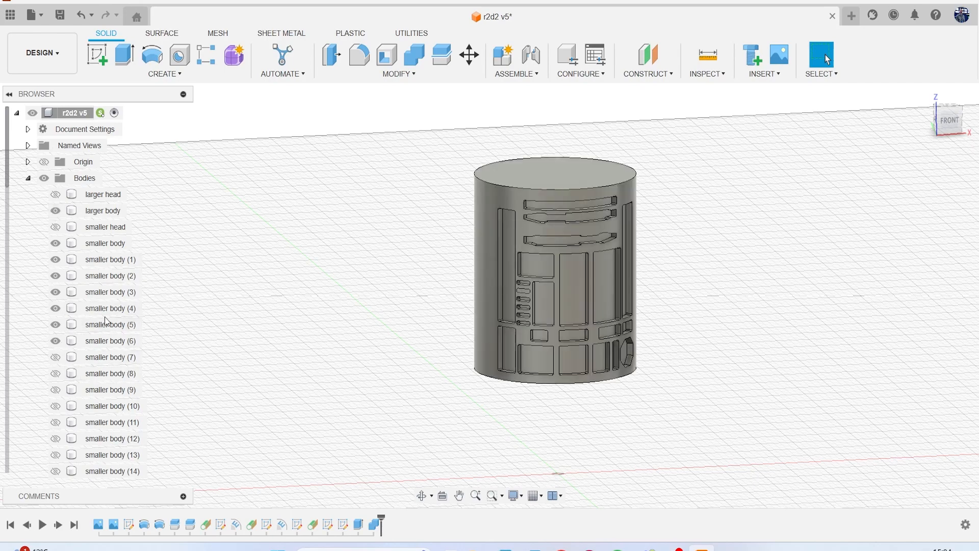
# - Make the remaining panel bodies, smaller body (7) to (38), visible inside the larger body
pyautogui.scroll(-3, 84, 339)
pyautogui.scroll(-2, 88, 343)
pyautogui.click(55, 211)
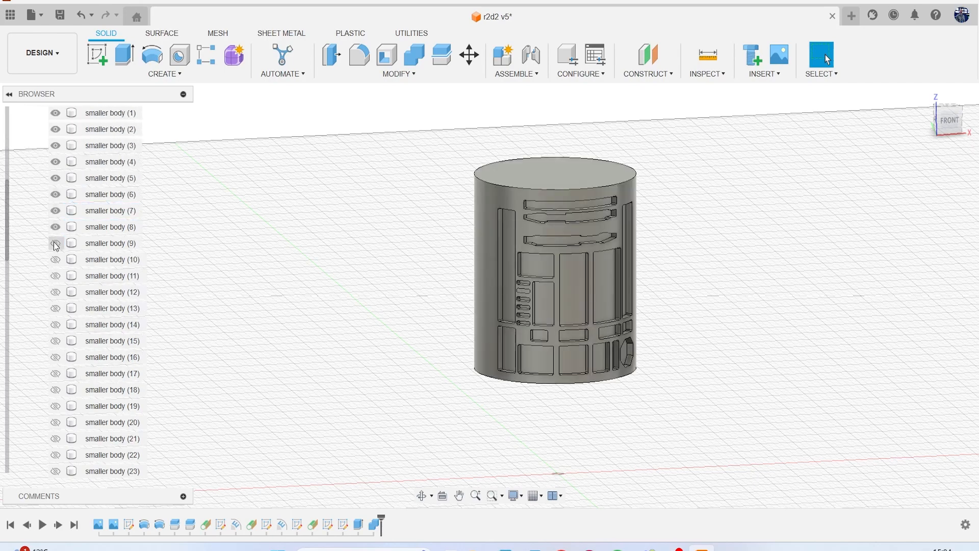
pyautogui.click(55, 293)
pyautogui.click(55, 308)
pyautogui.click(55, 324)
pyautogui.click(55, 341)
pyautogui.click(55, 357)
pyautogui.click(55, 374)
pyautogui.click(55, 390)
pyautogui.click(56, 406)
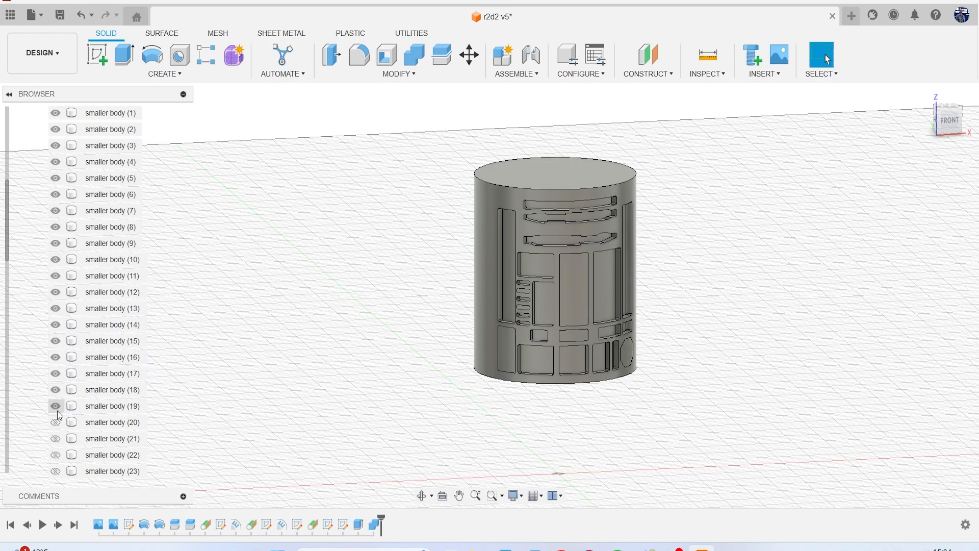
pyautogui.click(55, 439)
pyautogui.click(55, 455)
pyautogui.click(56, 471)
pyautogui.scroll(-5, 81, 449)
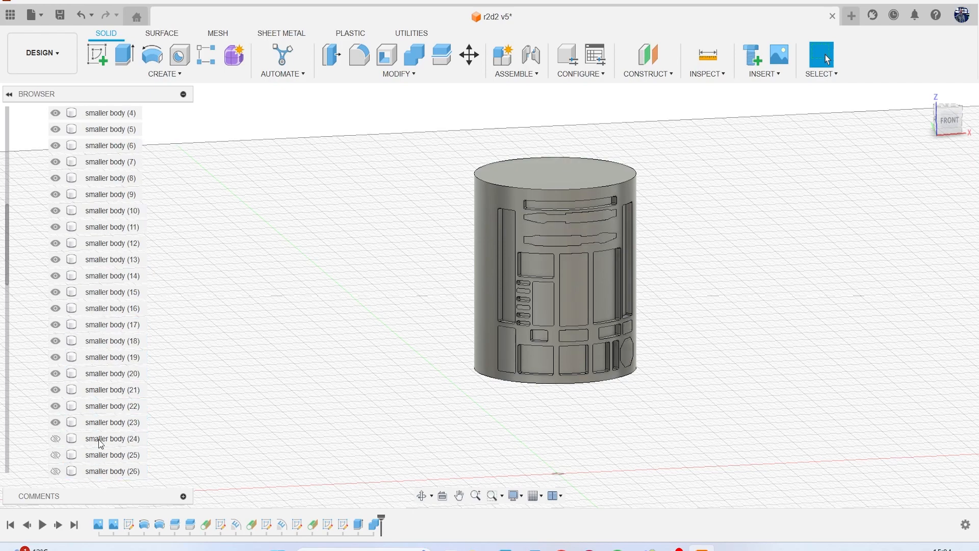
pyautogui.scroll(-5, 76, 451)
pyautogui.click(56, 227)
pyautogui.click(56, 244)
pyautogui.click(56, 259)
pyautogui.click(57, 275)
pyautogui.click(55, 291)
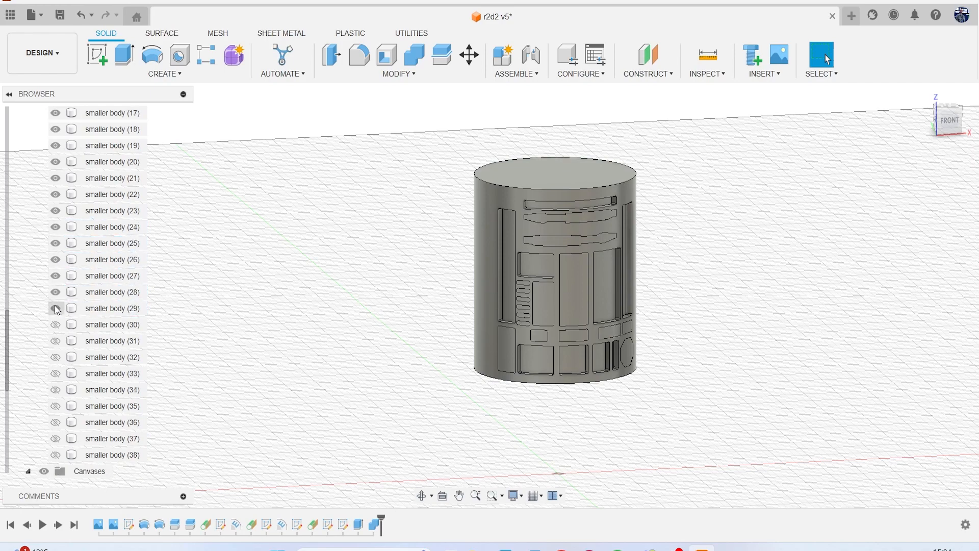
pyautogui.click(55, 341)
pyautogui.click(56, 357)
pyautogui.click(56, 374)
pyautogui.click(56, 389)
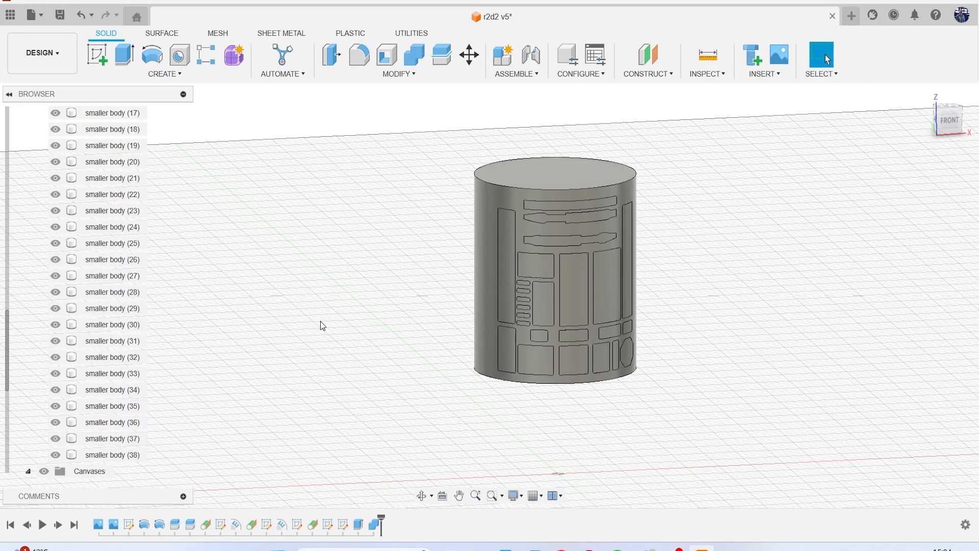
# - Save the design as a new version with the description "User Saved"
pyautogui.click(65, 21)
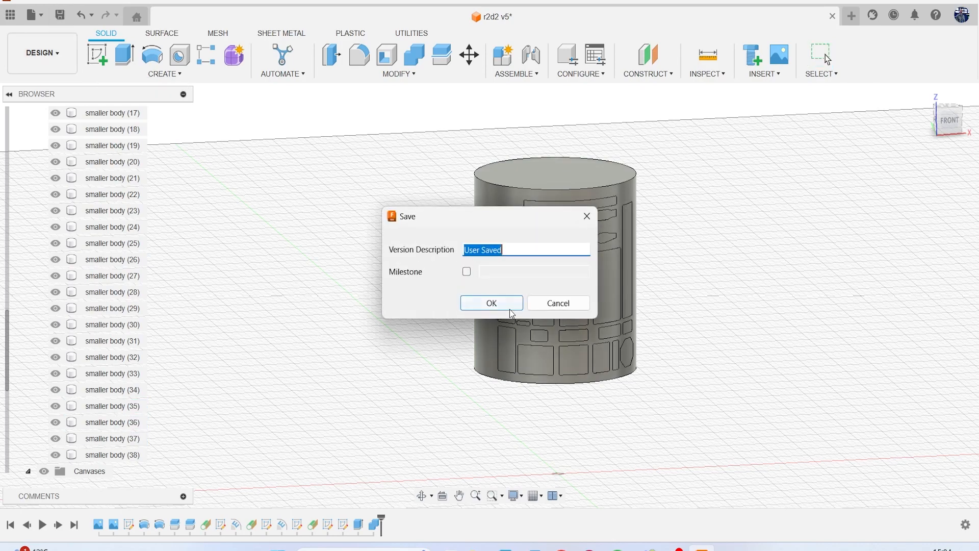
pyautogui.click(499, 304)
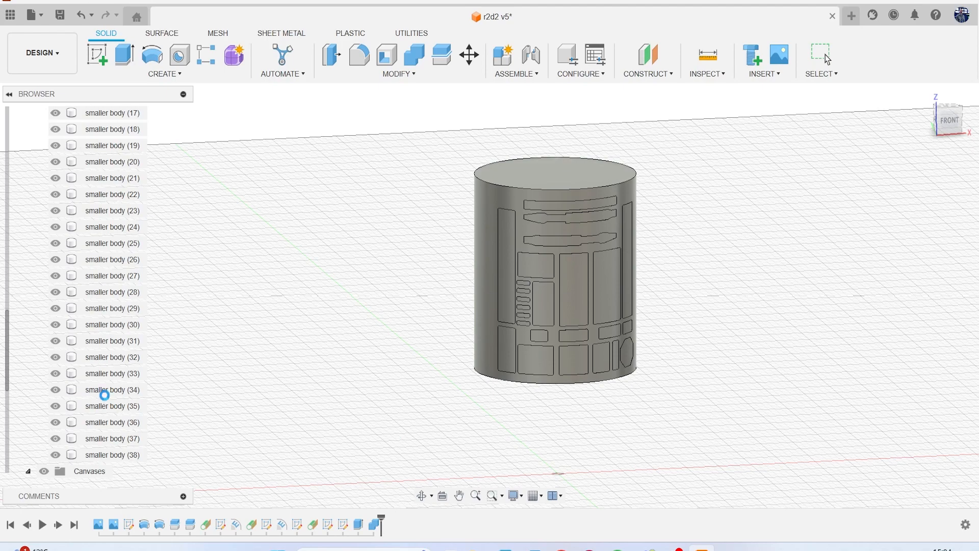
# - Make Sketch5, with its two double rounded vent frames, visible on the tall centre front panel
pyautogui.scroll(-5, 77, 388)
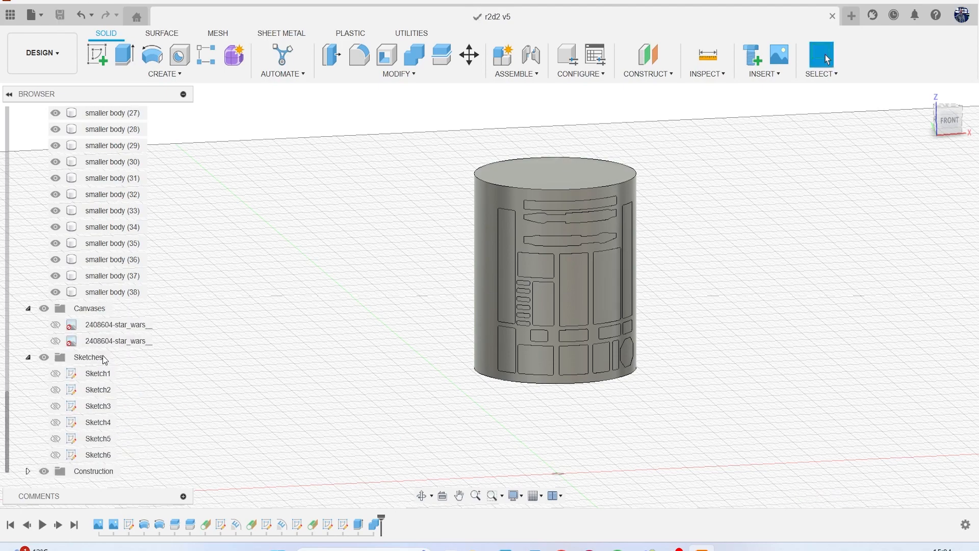
pyautogui.click(55, 454)
pyautogui.click(55, 454)
pyautogui.click(56, 439)
pyautogui.moveTo(505, 320); pyautogui.dragTo(431, 308, button='middle')
pyautogui.scroll(4, 485, 266)
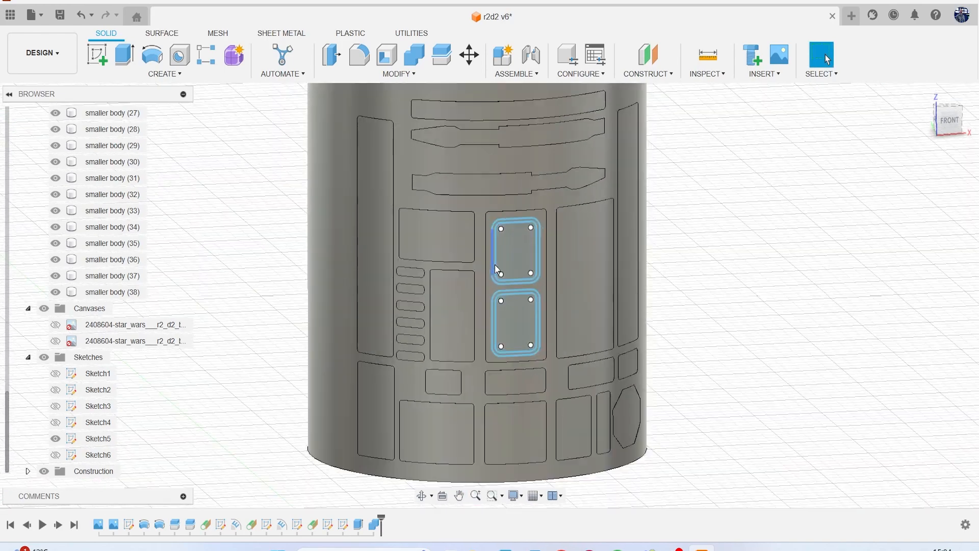
pyautogui.scroll(2, 495, 255)
# - Deboss the four thin ring profiles of both vent frames 0.50 mm deep into the tall centre front panel's face
pyautogui.click(202, 73)
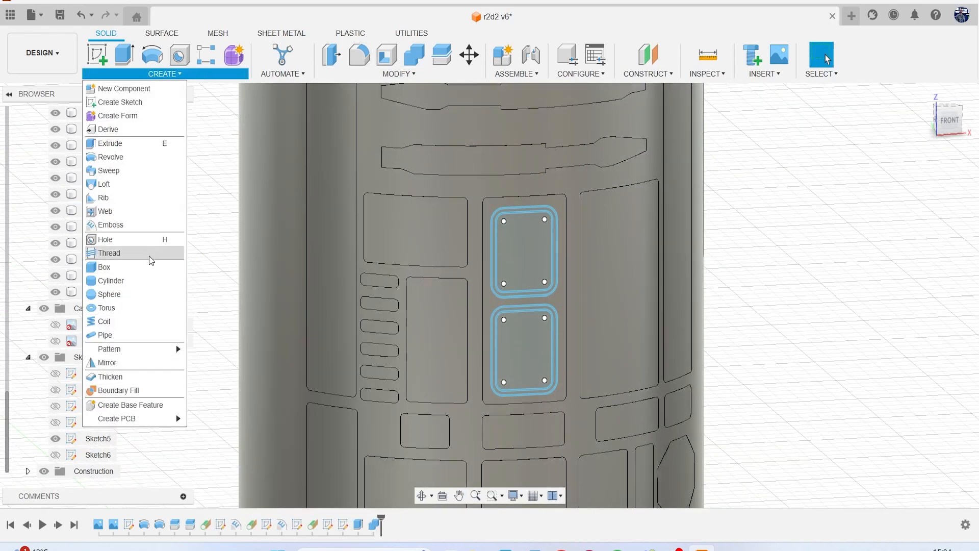
pyautogui.click(146, 225)
pyautogui.scroll(5, 509, 219)
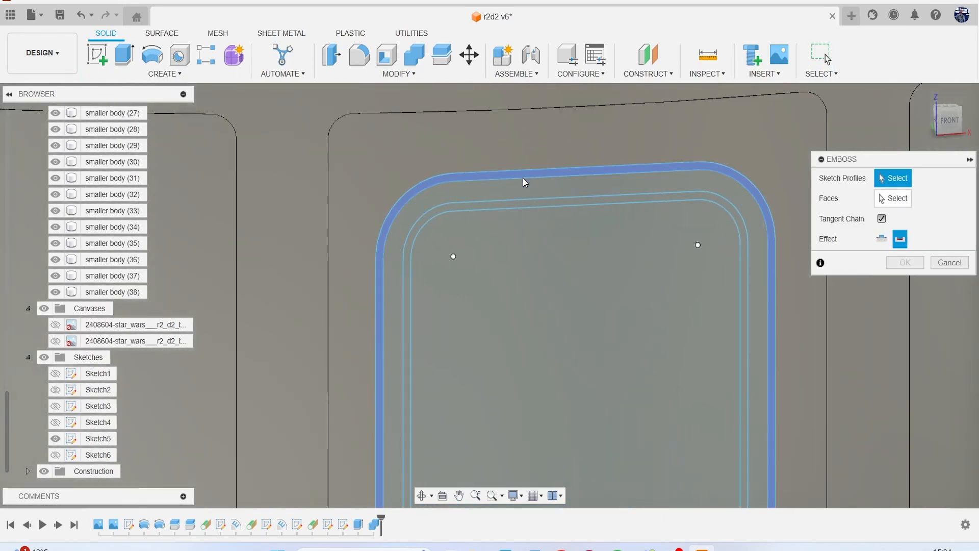
pyautogui.click(526, 184)
pyautogui.click(528, 217)
pyautogui.scroll(-5, 546, 329)
pyautogui.scroll(5, 545, 318)
pyautogui.click(546, 344)
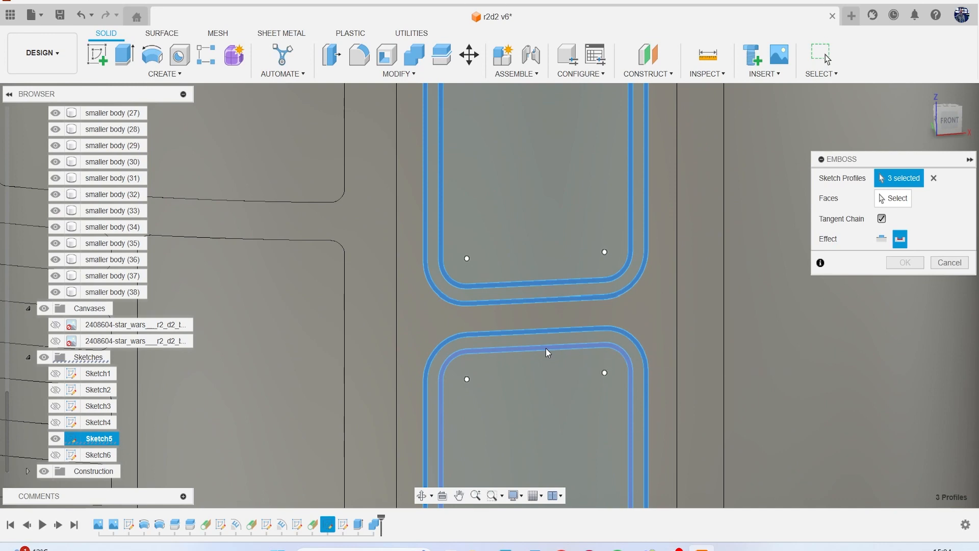
pyautogui.click(546, 349)
pyautogui.scroll(-2, 561, 342)
pyautogui.click(881, 199)
pyautogui.moveTo(603, 103); pyautogui.dragTo(596, 198, button='middle')
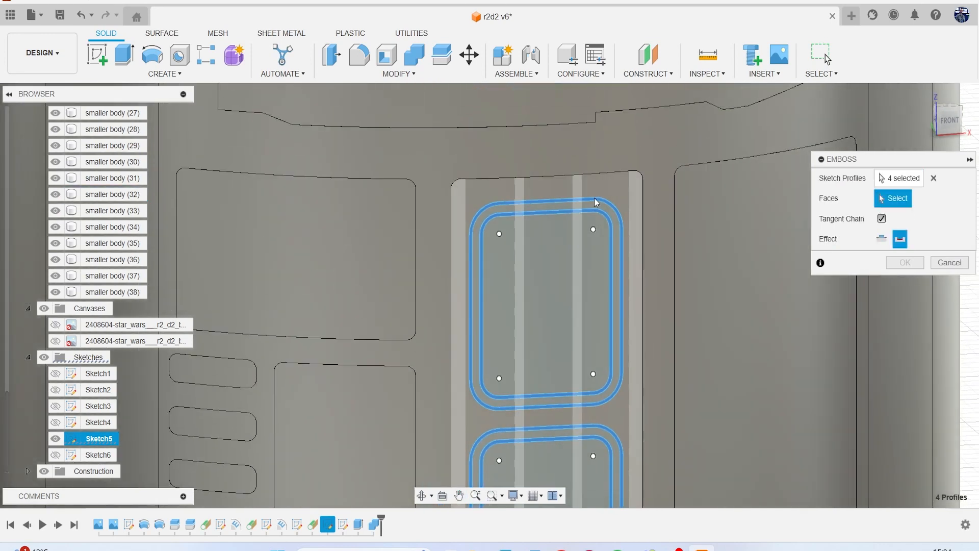
pyautogui.click(613, 189)
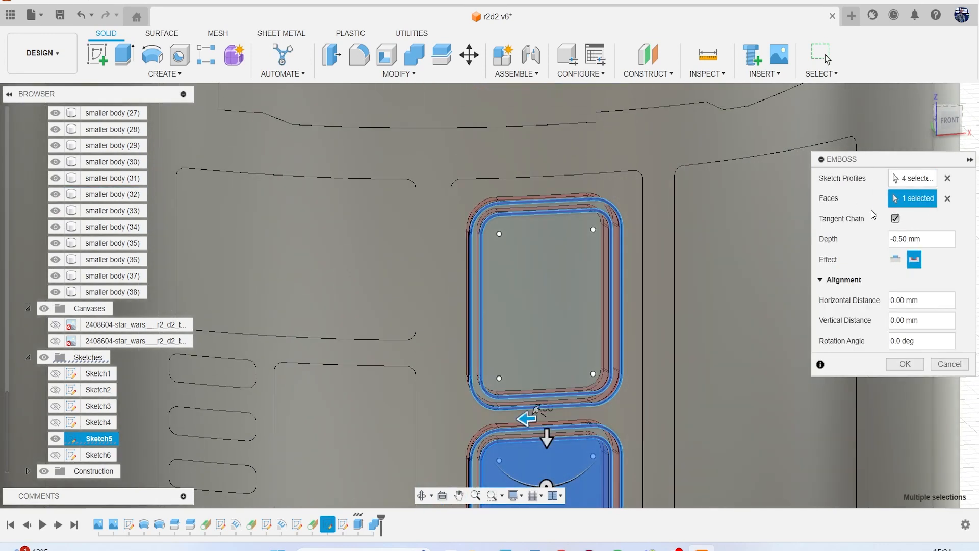
pyautogui.click(903, 365)
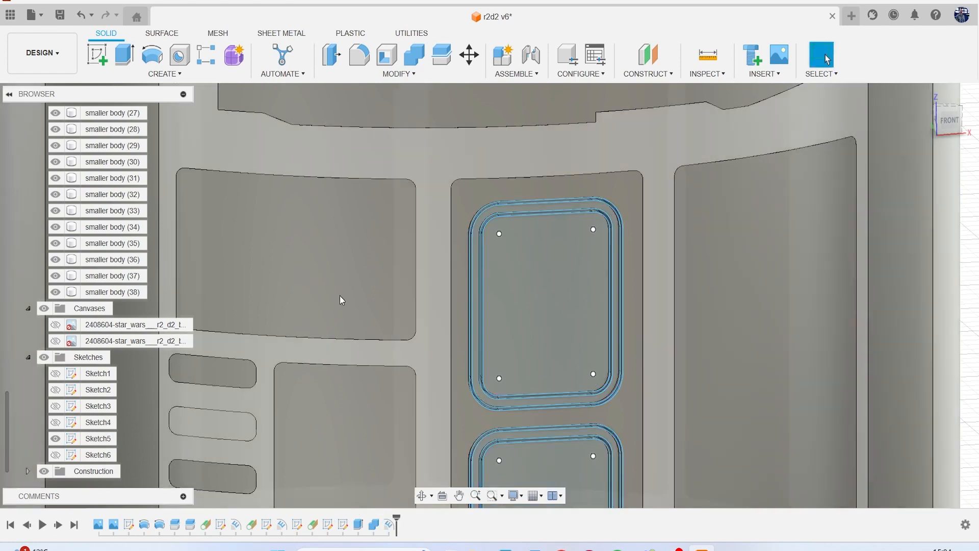
# - Hide Sketch5 and inspect the debossed vent grooves on the centre front panel
pyautogui.click(55, 439)
pyautogui.scroll(-2, 433, 323)
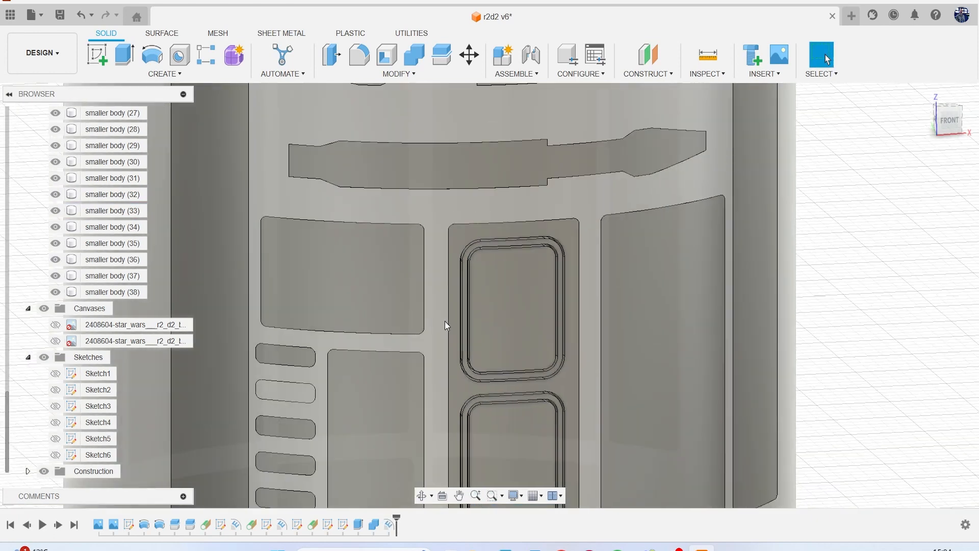
pyautogui.scroll(3, 526, 266)
pyautogui.scroll(5, 511, 241)
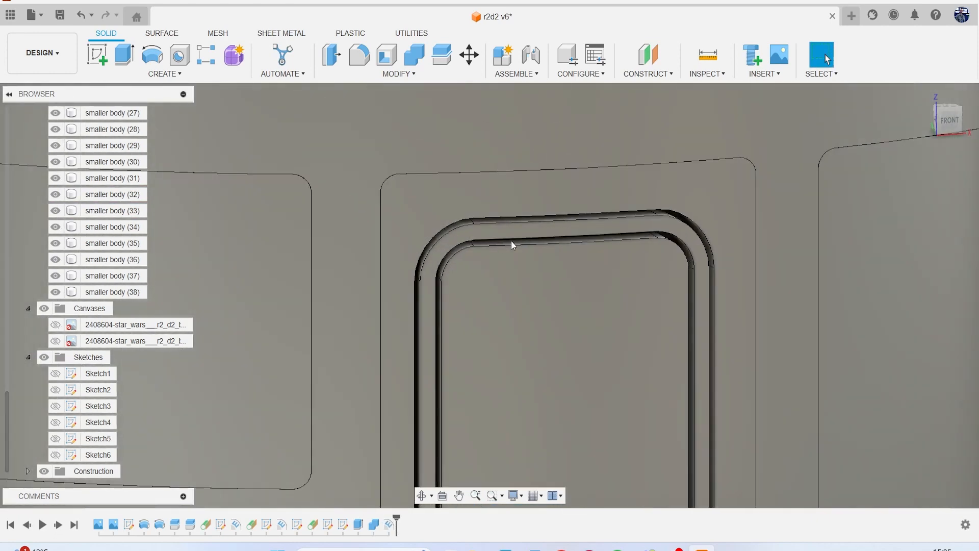
pyautogui.scroll(-8, 477, 269)
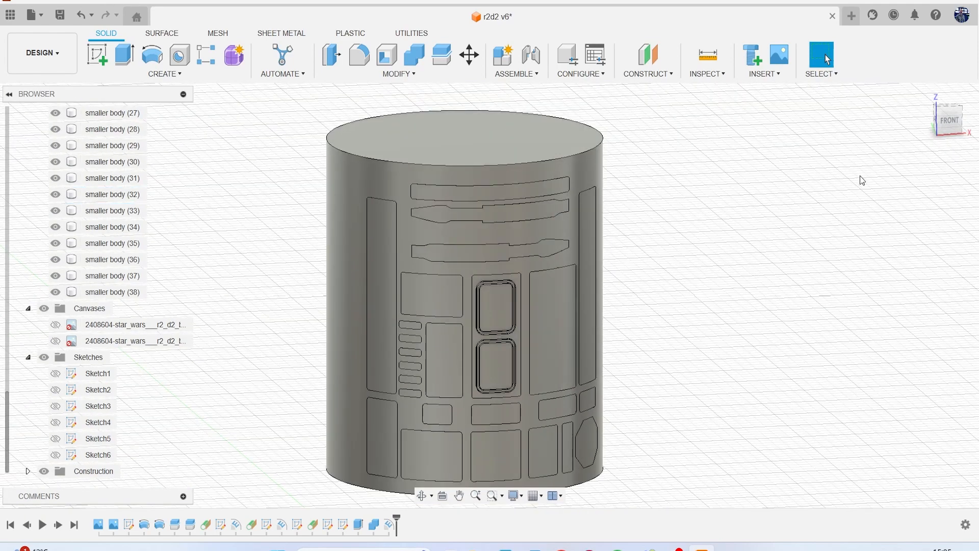
# - Orient the model to the front and make construction plane Plane3 visible
pyautogui.click(948, 121)
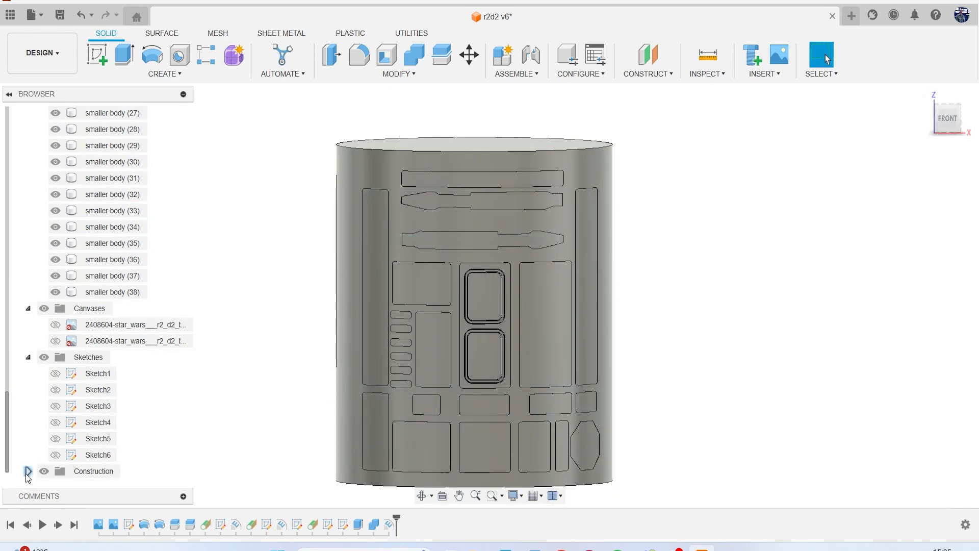
pyautogui.click(28, 472)
pyautogui.click(54, 470)
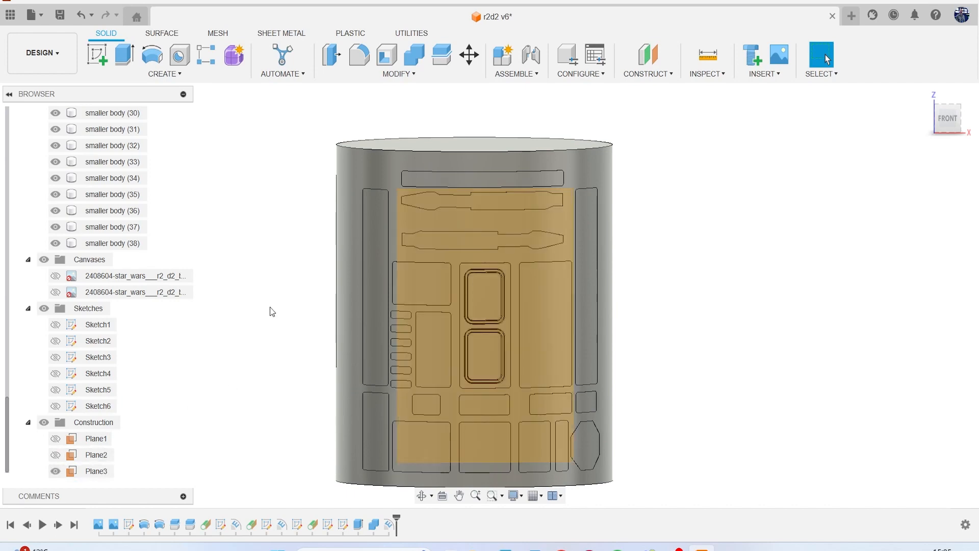
# - Create a sketch on Plane3 and show the first reference canvas over the tall centre front panel
pyautogui.click(97, 56)
pyautogui.click(433, 280)
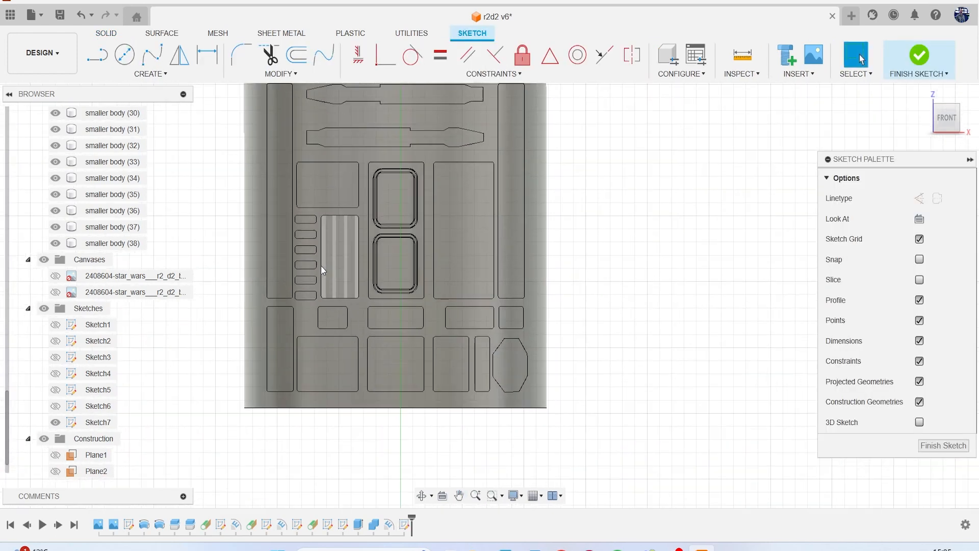
pyautogui.click(55, 276)
pyautogui.scroll(5, 356, 257)
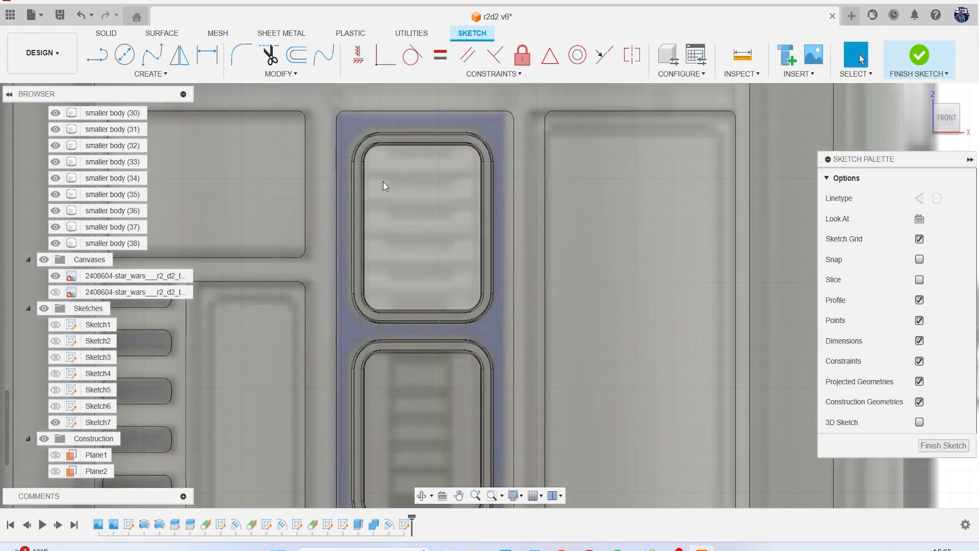
pyautogui.scroll(2, 403, 179)
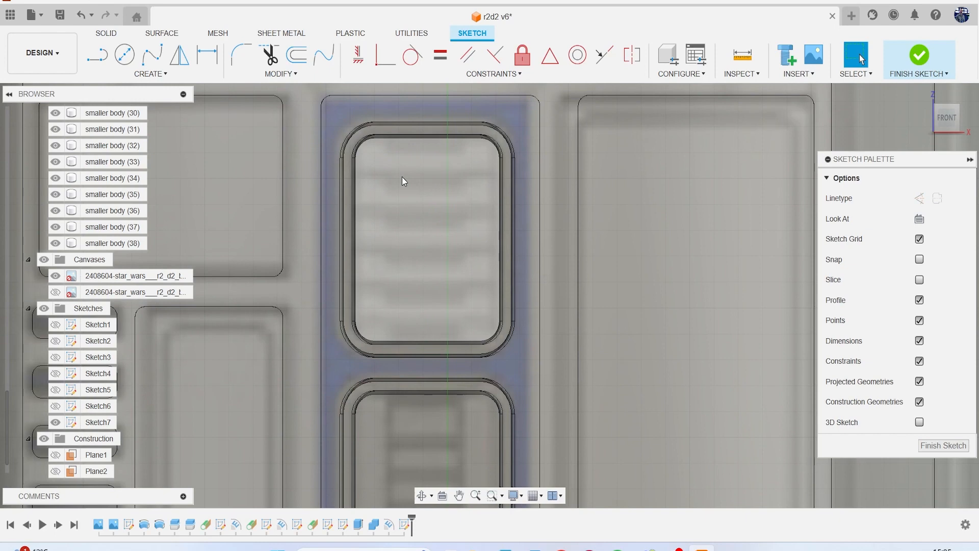
pyautogui.press('r')
pyautogui.scroll(4, 402, 176)
pyautogui.scroll(2, 353, 201)
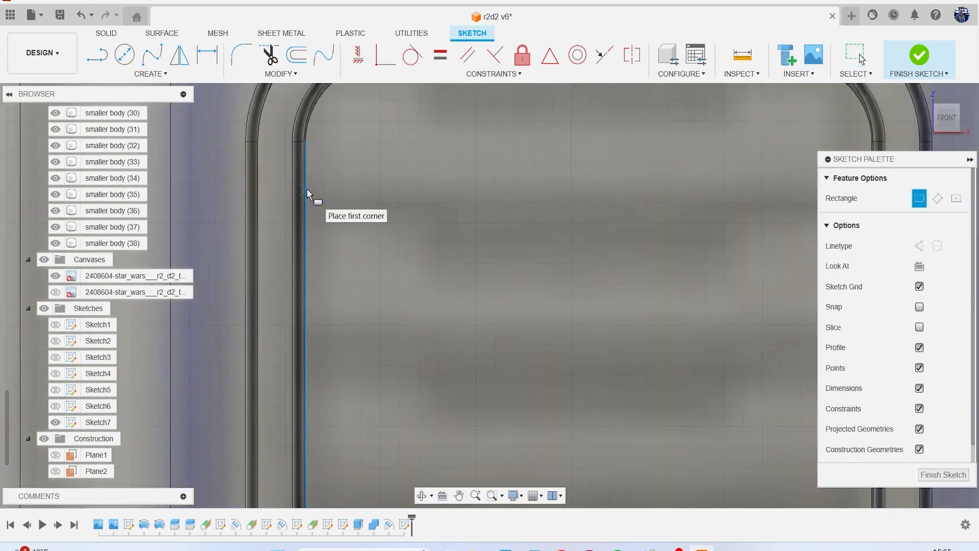
pyautogui.scroll(-3, 311, 199)
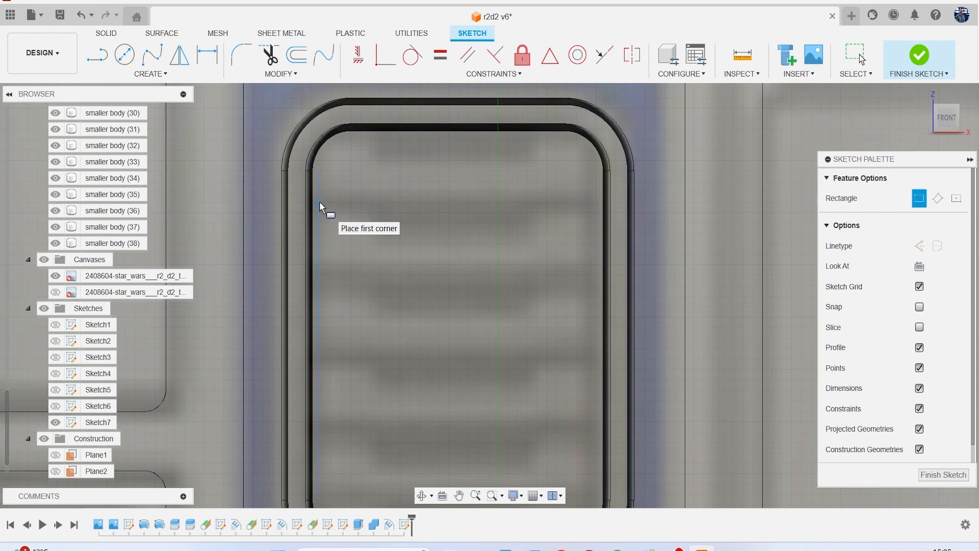
pyautogui.click(939, 476)
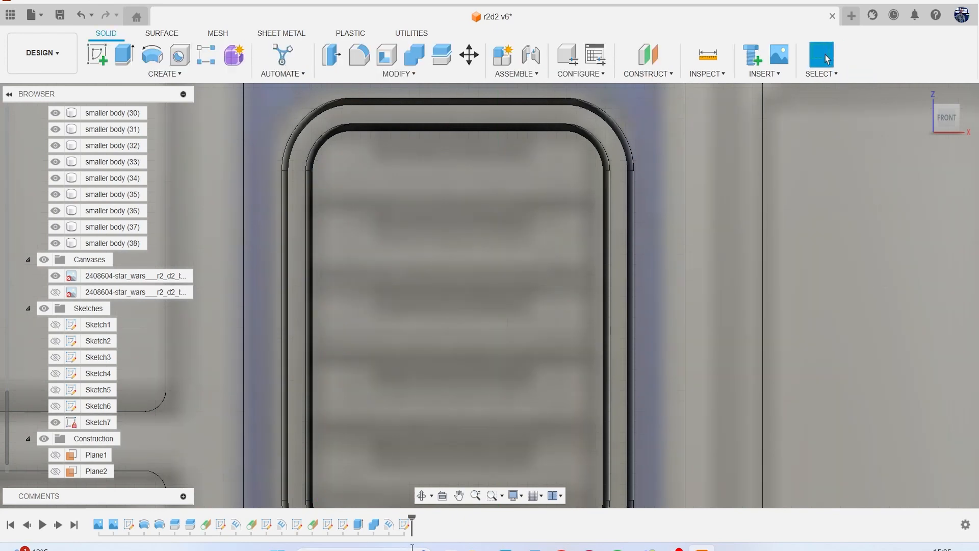
# - Hide Sketch7 and open Sketch5, which holds the vent frames, for editing
pyautogui.rightClick(407, 525)
pyautogui.click(342, 526)
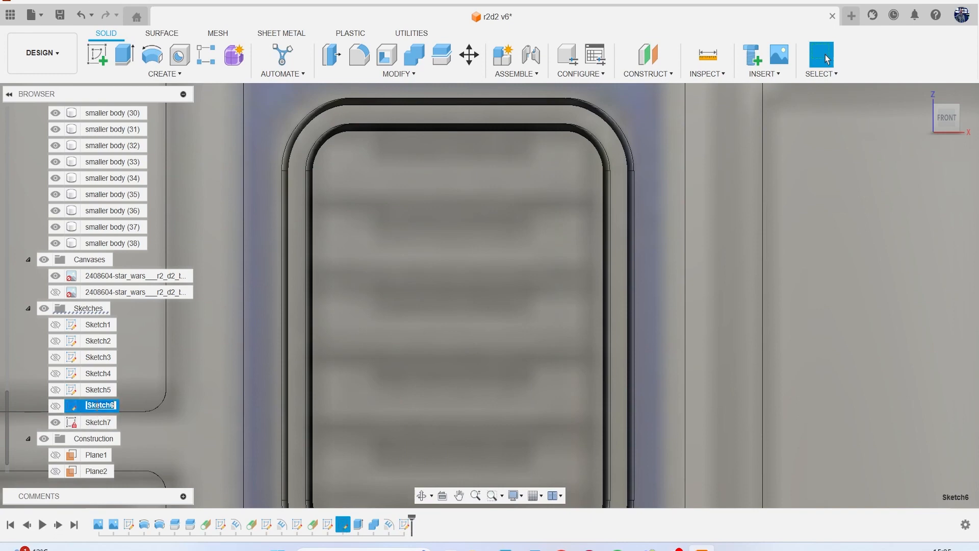
pyautogui.click(55, 422)
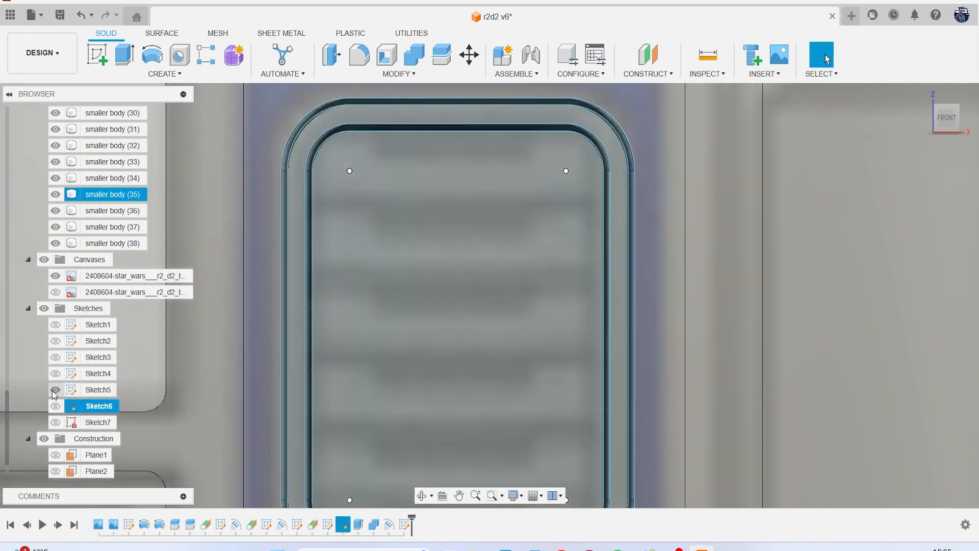
pyautogui.rightClick(97, 390)
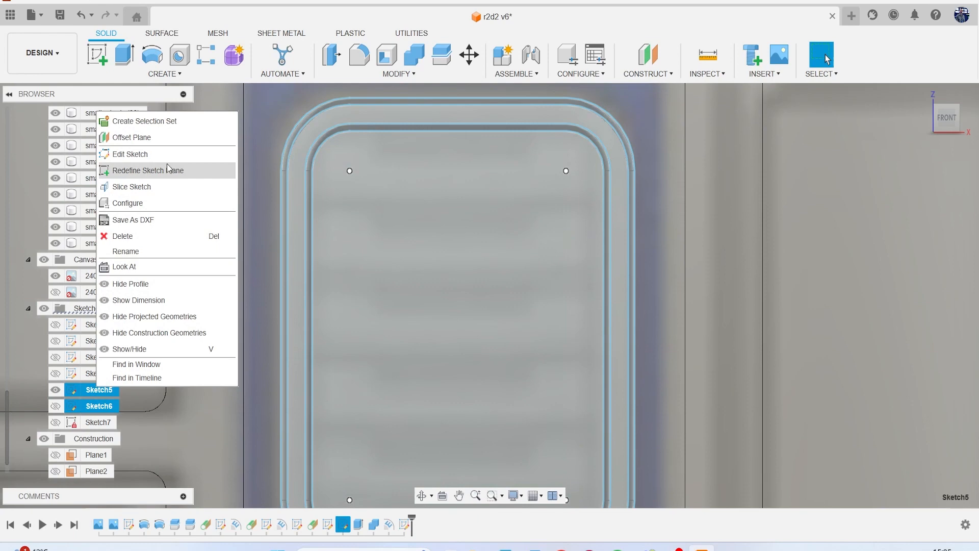
pyautogui.click(163, 158)
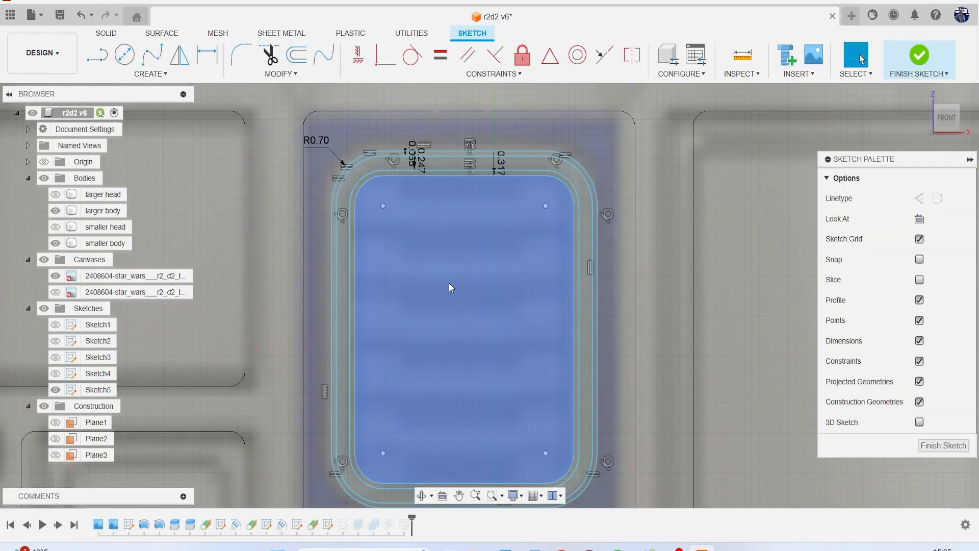
# - Sketch a thin rectangle about 2.97 mm wide across the upper vent's inner frame and a narrower, taller rectangle directly beneath it
pyautogui.press('r')
pyautogui.scroll(4, 442, 249)
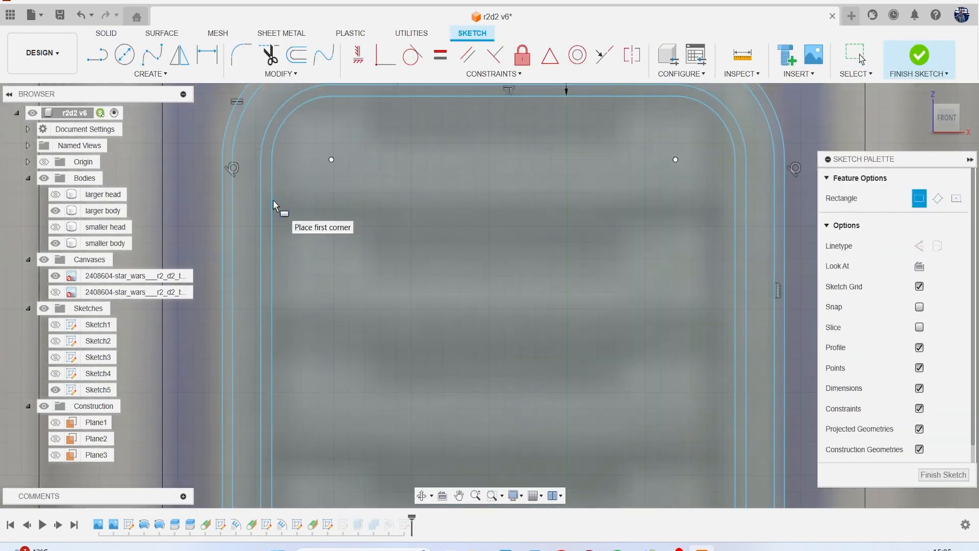
pyautogui.click(272, 198)
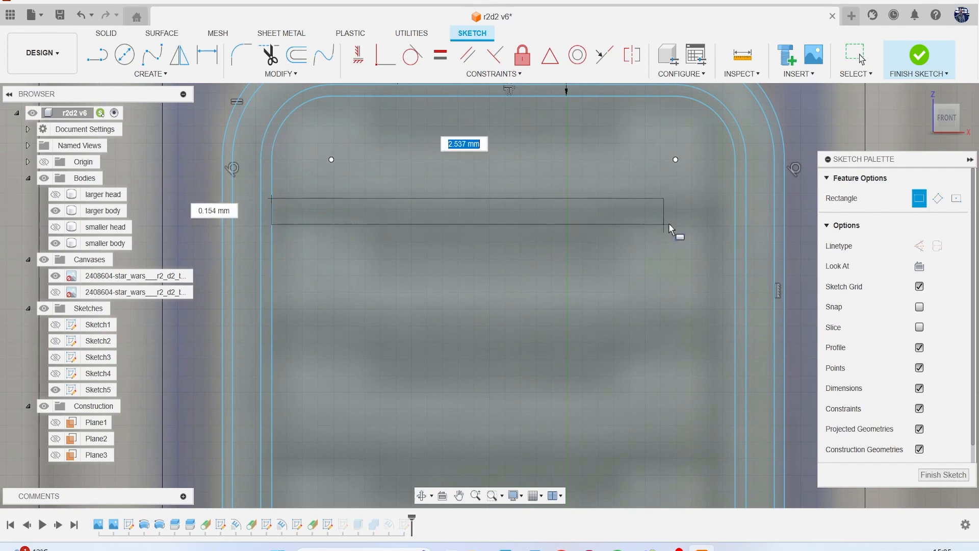
pyautogui.click(735, 217)
pyautogui.click(368, 217)
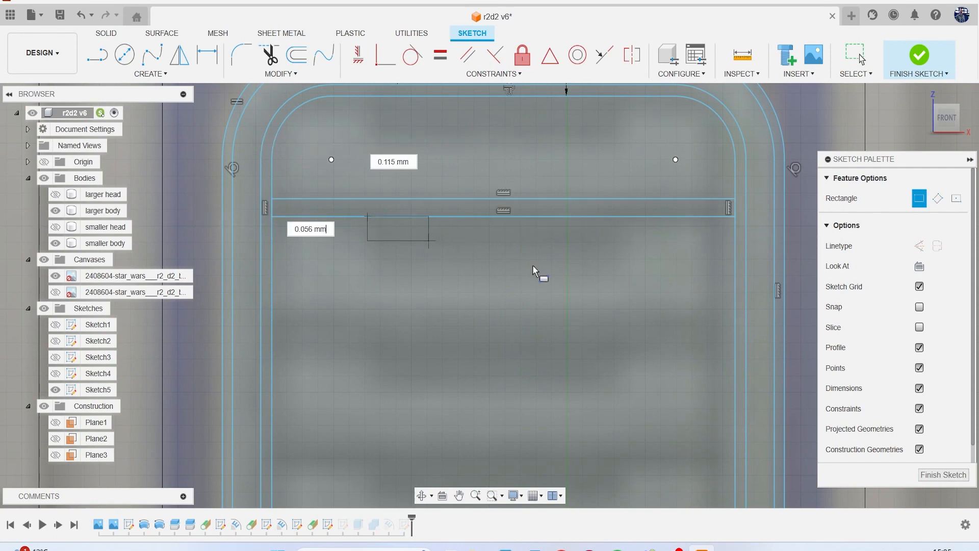
pyautogui.click(622, 277)
# - Trim the shared edge between the two rectangles and the thin rectangle's short end lines to form one stepped louvre outline
pyautogui.press('t')
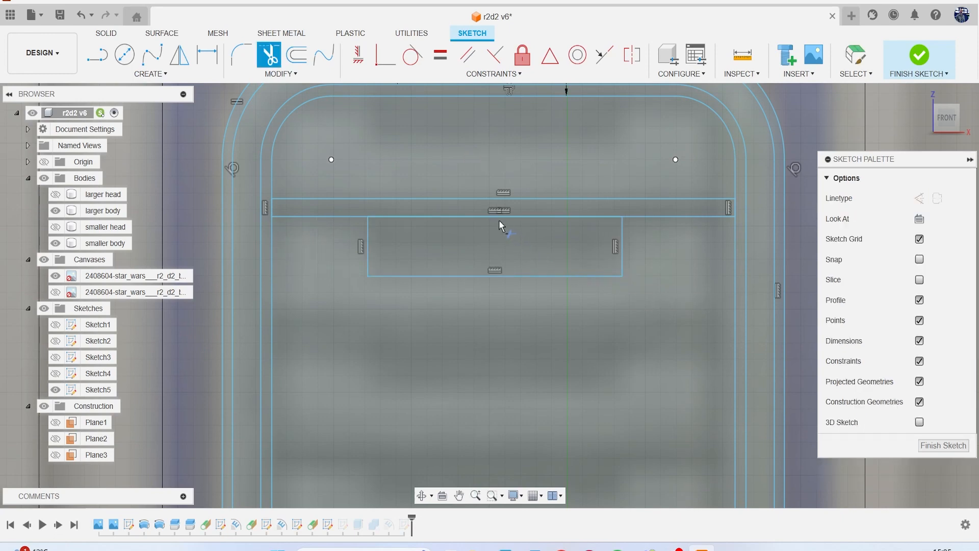
pyautogui.click(496, 220)
pyautogui.click(478, 217)
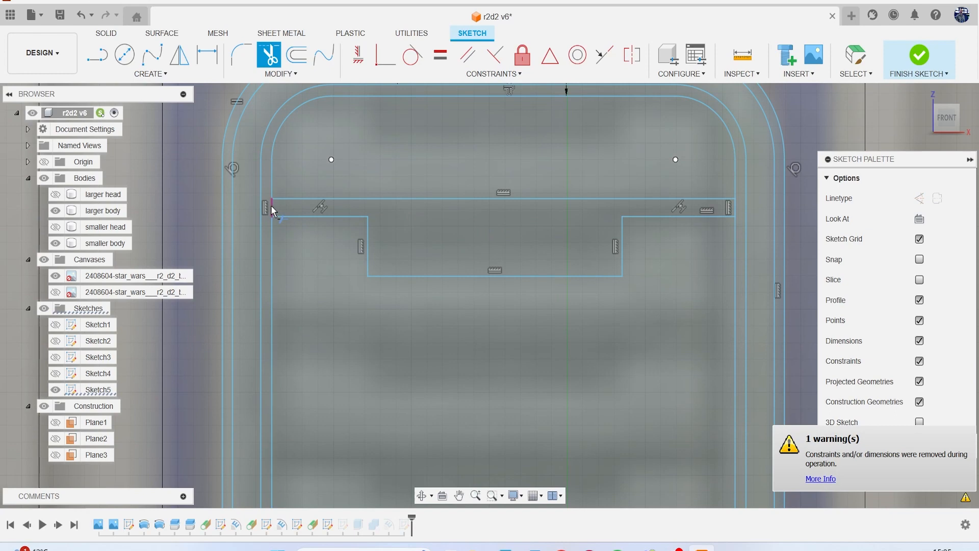
pyautogui.click(274, 206)
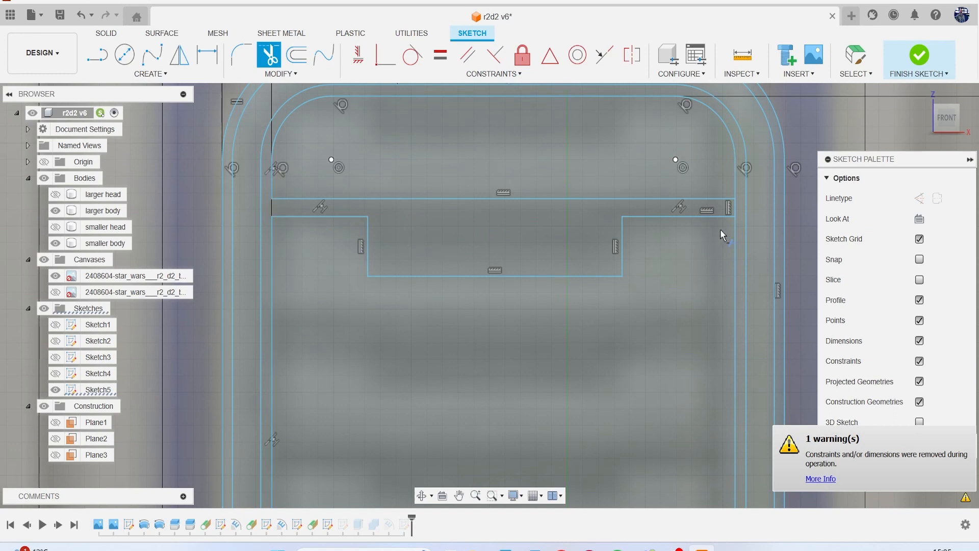
pyautogui.click(733, 206)
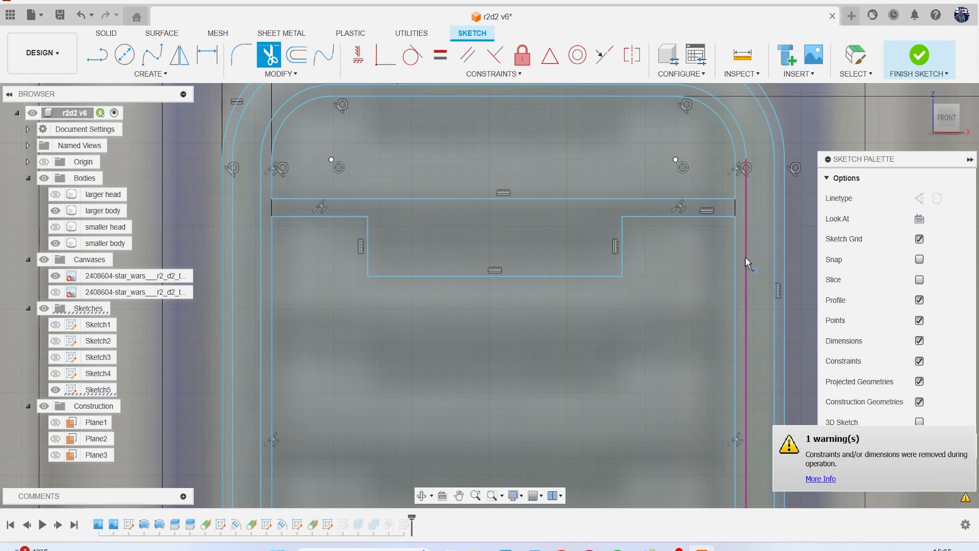
pyautogui.scroll(1, 601, 313)
pyautogui.scroll(3, 601, 313)
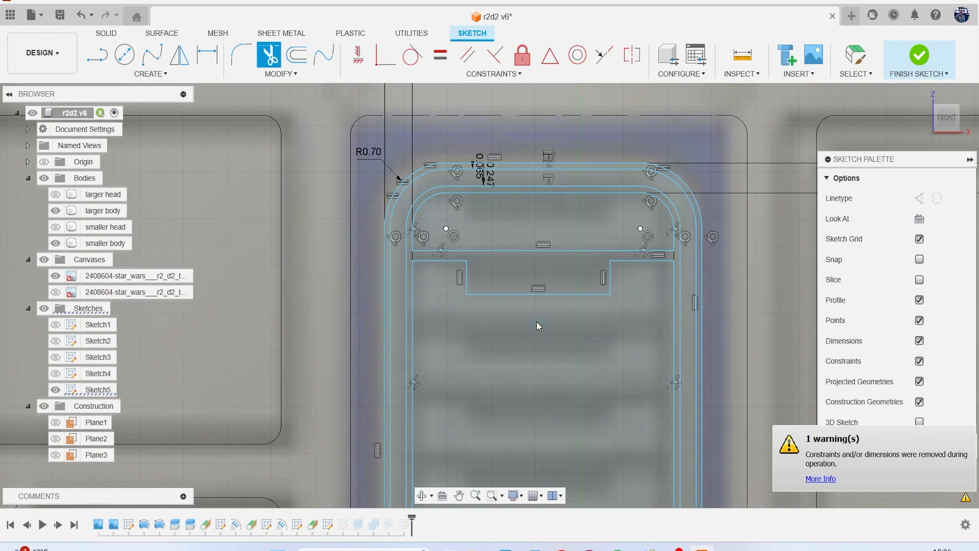
pyautogui.press('Escape')
# - Fillet the two lower outer corners and two upper inner corners of the louvre's step with a 0.047 mm radius
pyautogui.click(241, 54)
pyautogui.scroll(-4, 415, 286)
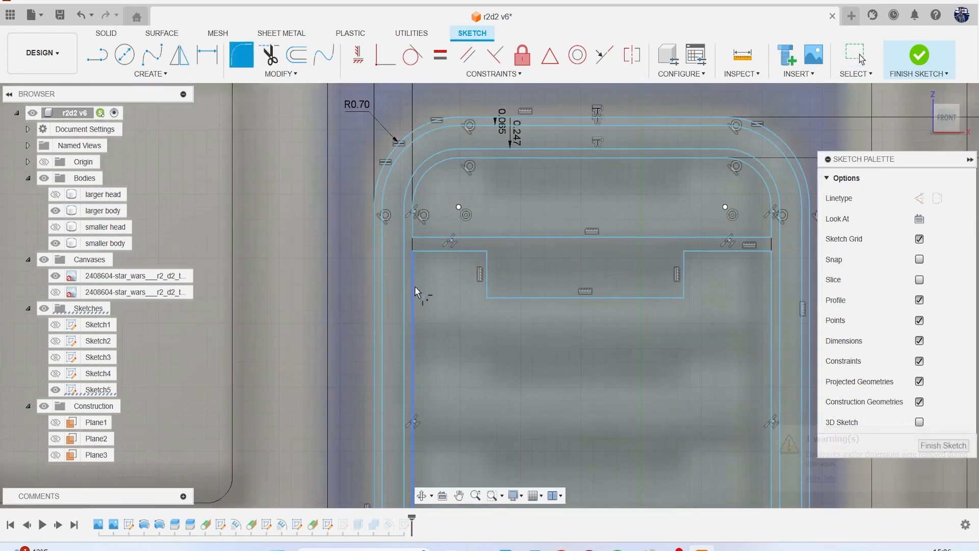
pyautogui.click(494, 294)
pyautogui.click(737, 295)
pyautogui.scroll(-2, 706, 307)
pyautogui.write('0.047')
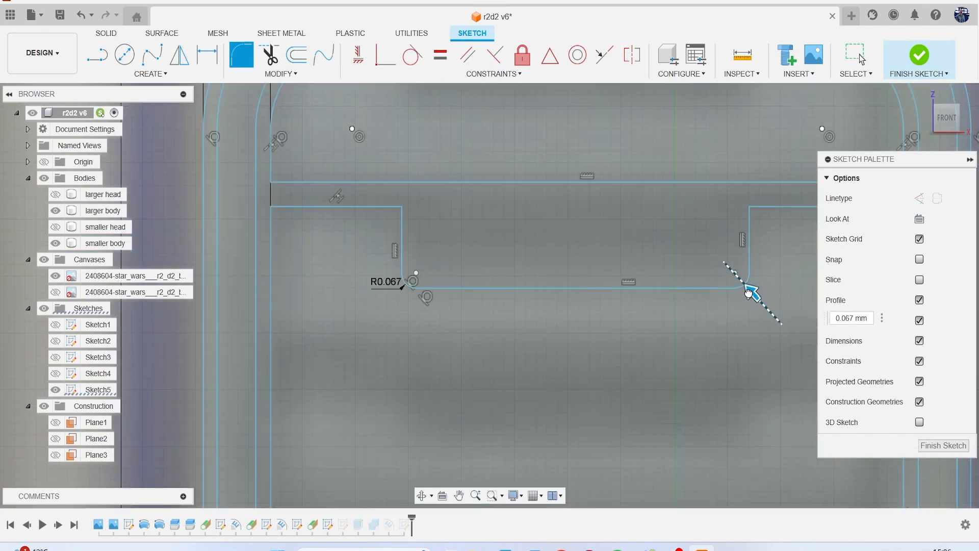
pyautogui.scroll(-2, 412, 228)
pyautogui.click(401, 193)
pyautogui.moveTo(518, 258); pyautogui.dragTo(366, 286, button='middle')
pyautogui.click(733, 253)
pyautogui.scroll(2, 711, 312)
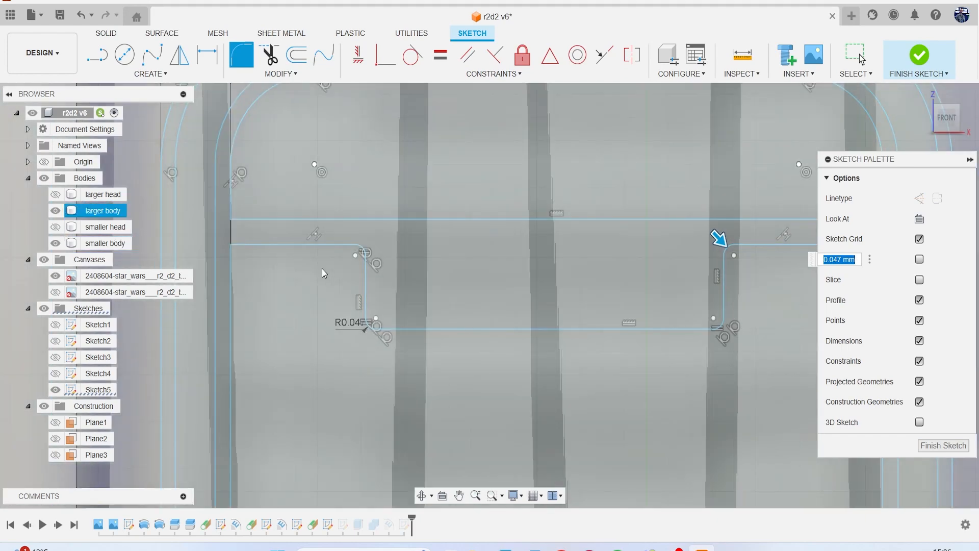
pyautogui.press('Escape')
pyautogui.doubleClick(307, 218)
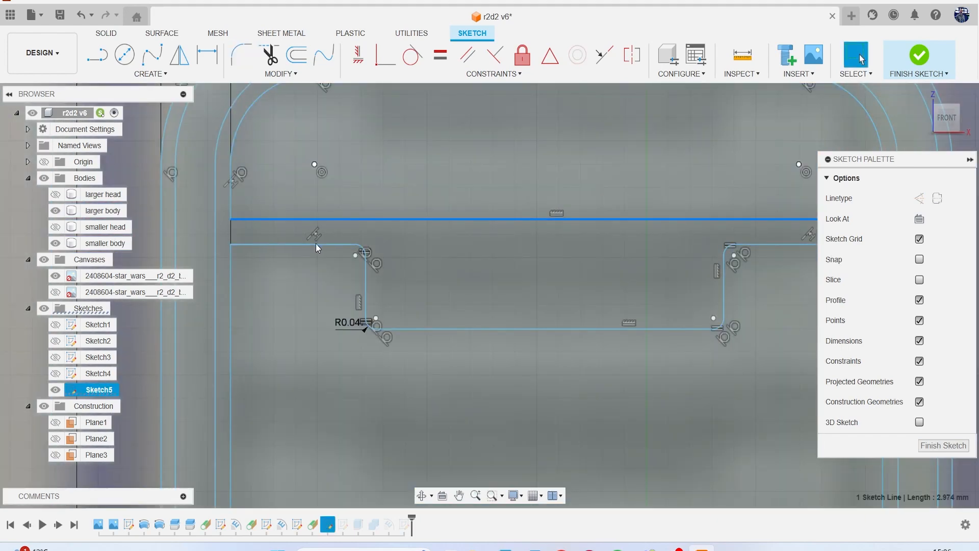
pyautogui.keyDown('ctrl'); pyautogui.click(232, 283); pyautogui.keyUp('ctrl')
pyautogui.scroll(3, 311, 326)
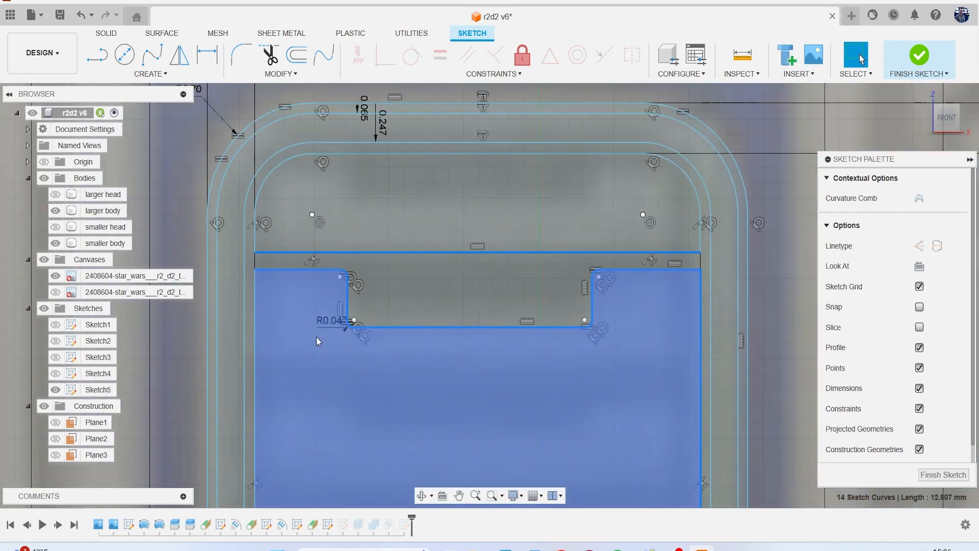
pyautogui.keyDown('ctrl'); pyautogui.click(560, 326); pyautogui.keyUp('ctrl')
pyautogui.scroll(1, 538, 390)
pyautogui.scroll(2, 538, 393)
pyautogui.moveTo(507, 411); pyautogui.dragTo(494, 342, button='middle')
pyautogui.scroll(-4, 545, 451)
pyautogui.scroll(-2, 527, 390)
pyautogui.keyDown('ctrl'); pyautogui.click(506, 338); pyautogui.keyUp('ctrl')
pyautogui.moveTo(363, 376); pyautogui.dragTo(506, 382, button='middle')
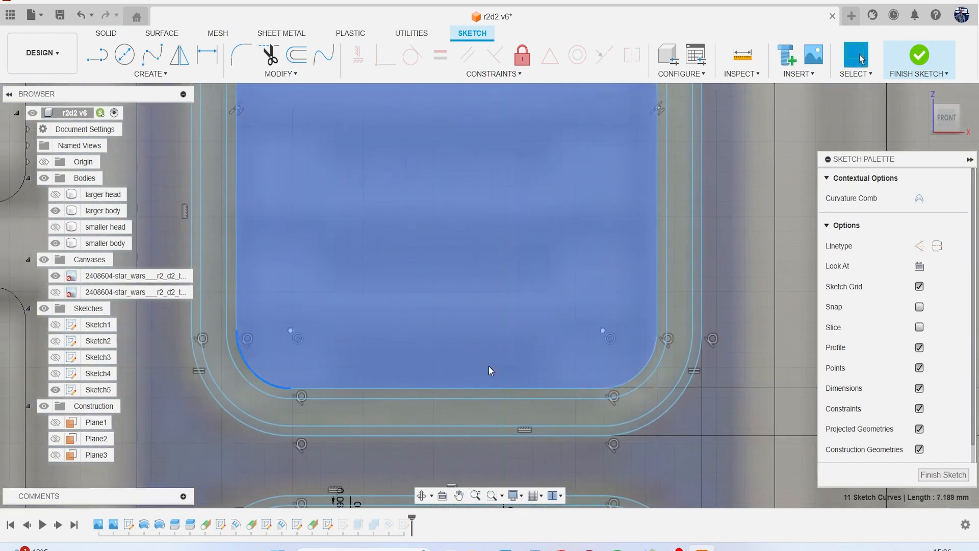
pyautogui.keyDown('ctrl'); pyautogui.click(278, 387); pyautogui.keyUp('ctrl')
pyautogui.scroll(3, 343, 335)
pyautogui.scroll(3, 344, 336)
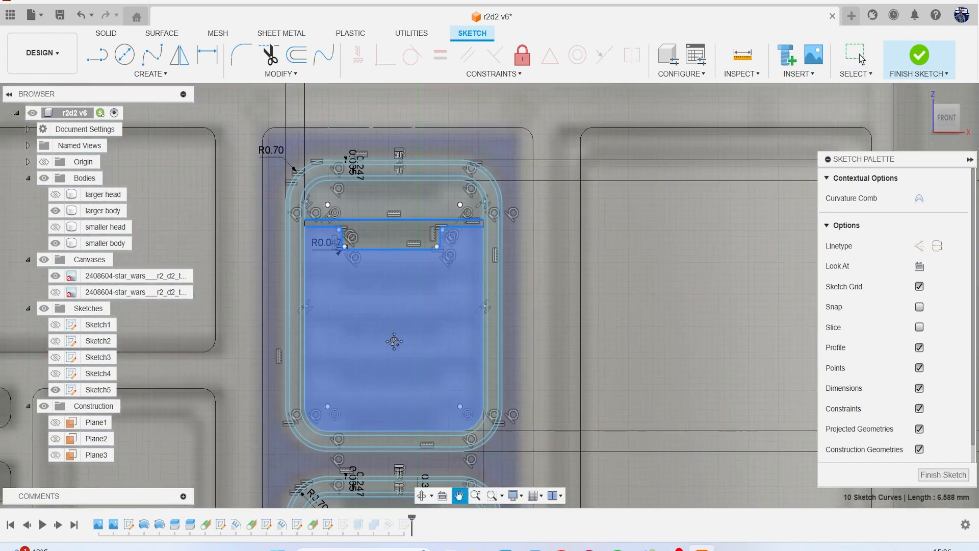
pyautogui.scroll(-5, 410, 253)
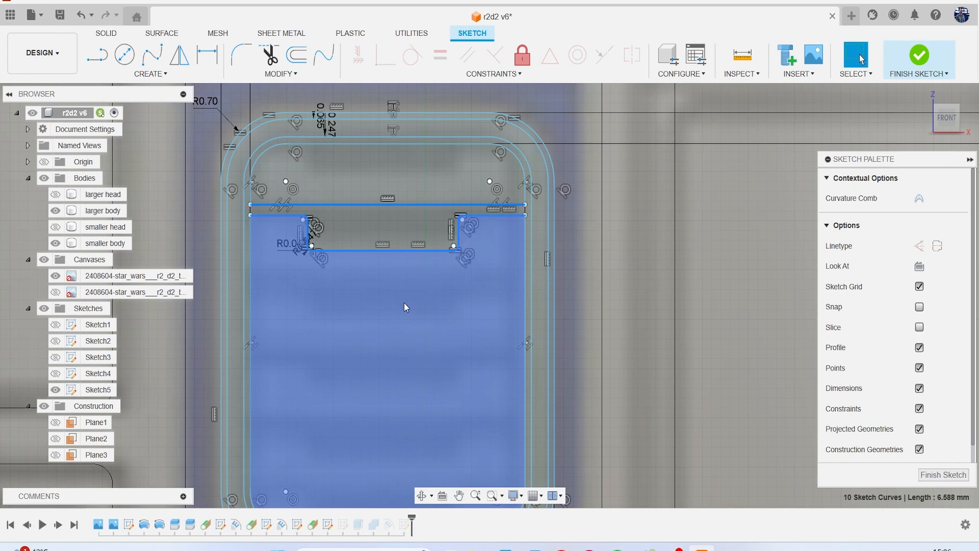
pyautogui.press('m')
pyautogui.moveTo(388, 239); pyautogui.dragTo(389, 307)
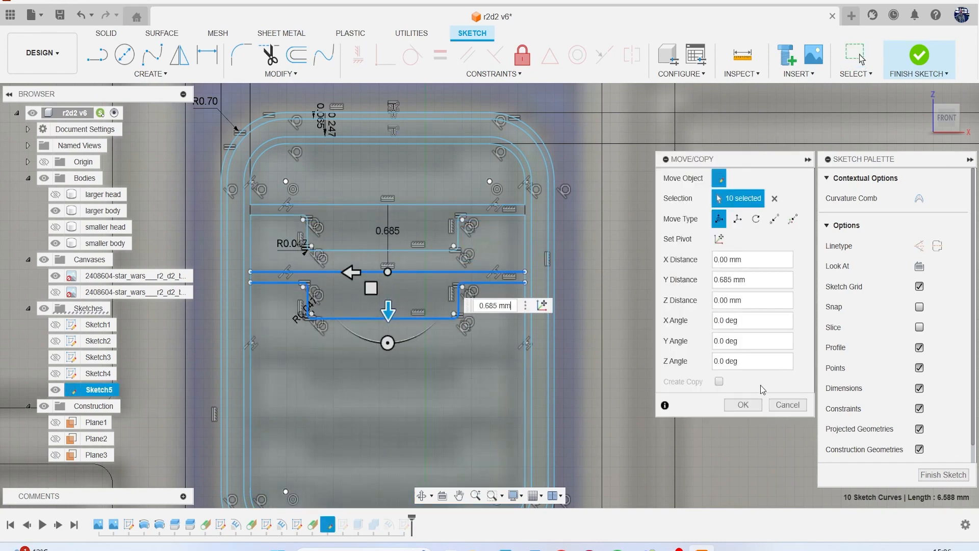
pyautogui.click(787, 405)
# - Start a rectangular sketch pattern with only the stepped louvre outline as its objects, leaving out the vent frame's lines and corner arcs
pyautogui.click(153, 73)
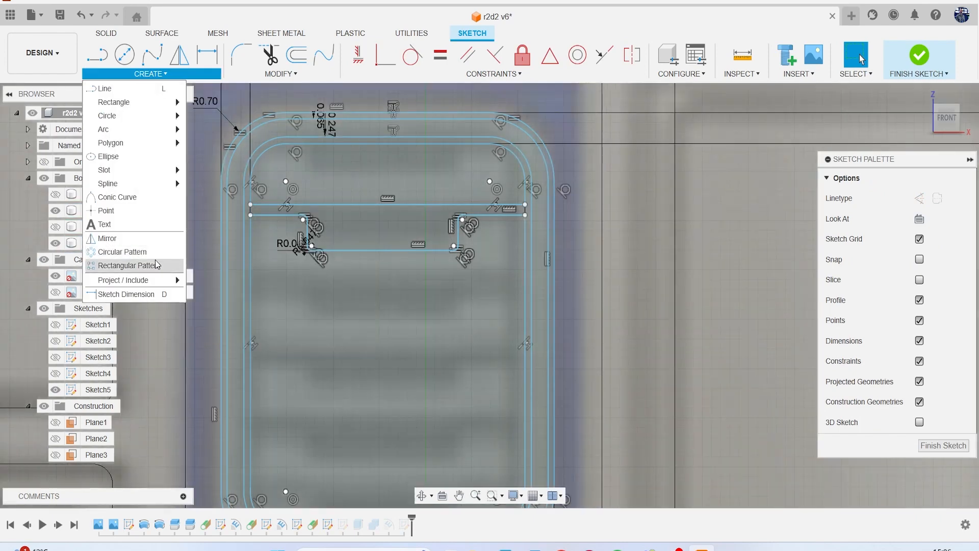
pyautogui.click(156, 265)
pyautogui.doubleClick(318, 205)
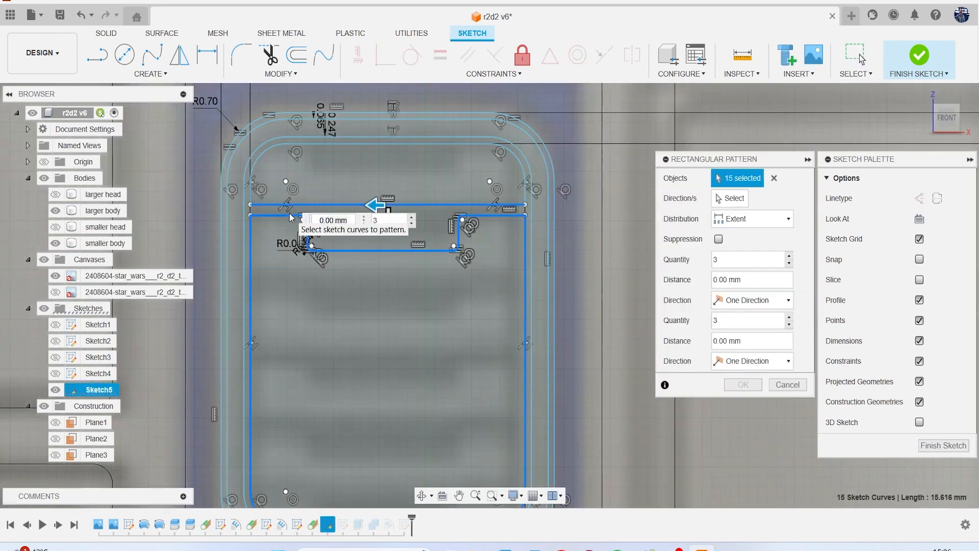
pyautogui.click(251, 242)
pyautogui.click(525, 247)
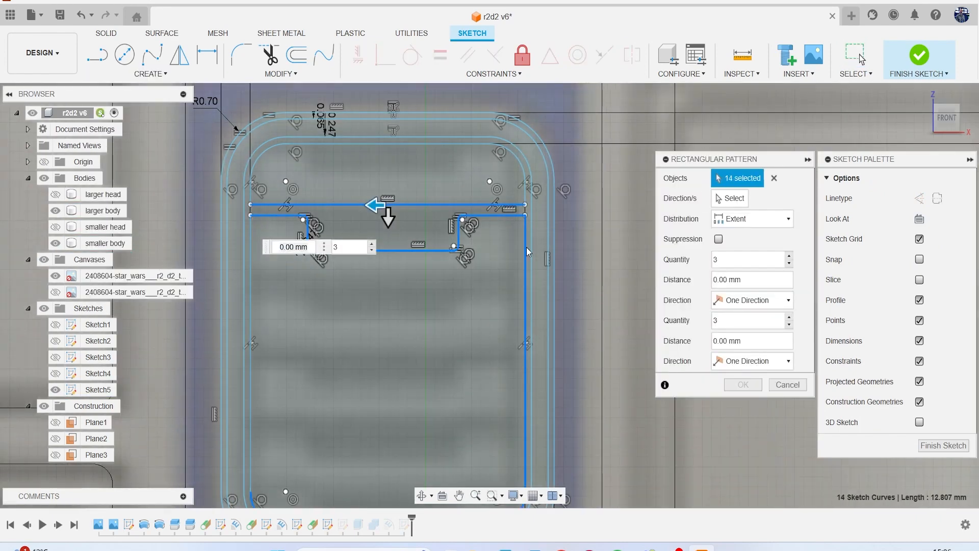
pyautogui.scroll(-2, 507, 317)
pyautogui.scroll(-1, 508, 317)
pyautogui.moveTo(451, 373); pyautogui.dragTo(451, 269, button='middle')
pyautogui.scroll(3, 401, 357)
pyautogui.click(399, 362)
pyautogui.click(323, 356)
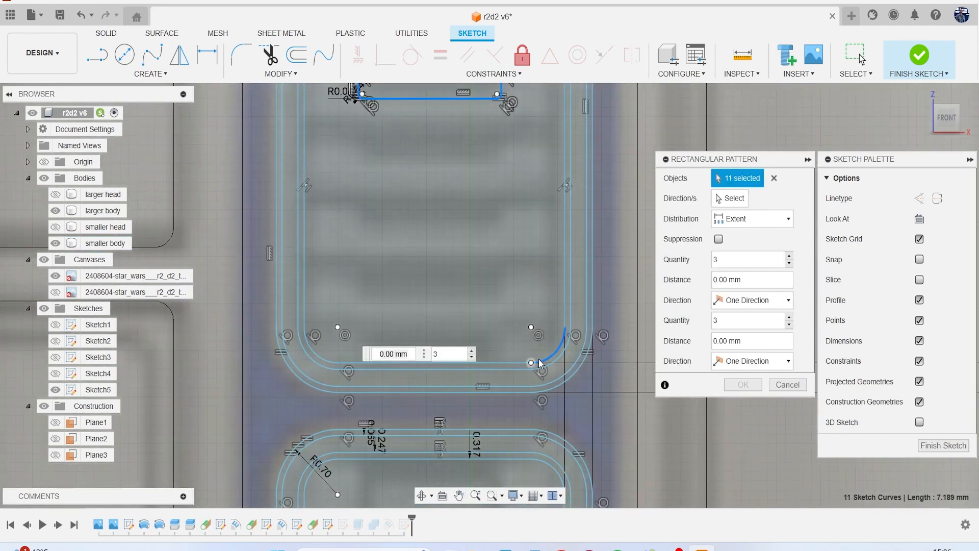
pyautogui.click(555, 351)
pyautogui.scroll(-2, 459, 298)
pyautogui.moveTo(453, 190); pyautogui.dragTo(456, 275, button='middle')
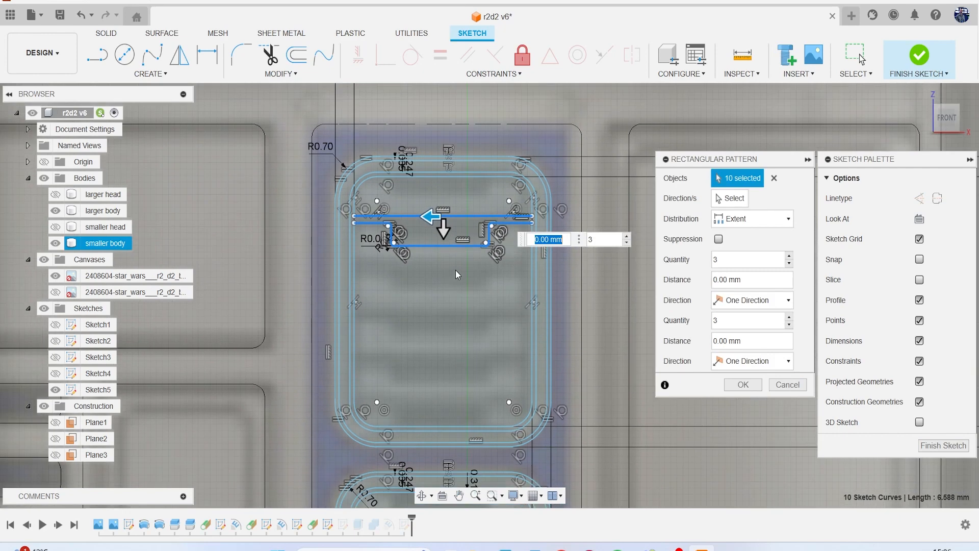
# - Pattern the stepped louvre outline down the upper vent as four copies over an extent of 2.755 mm
pyautogui.scroll(1, 457, 286)
pyautogui.moveTo(449, 224); pyautogui.dragTo(458, 435)
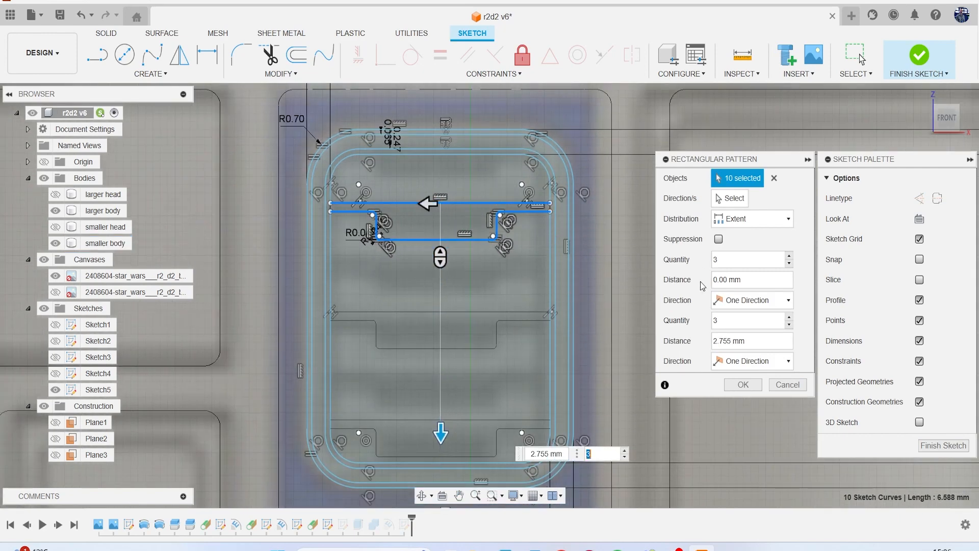
pyautogui.click(789, 257)
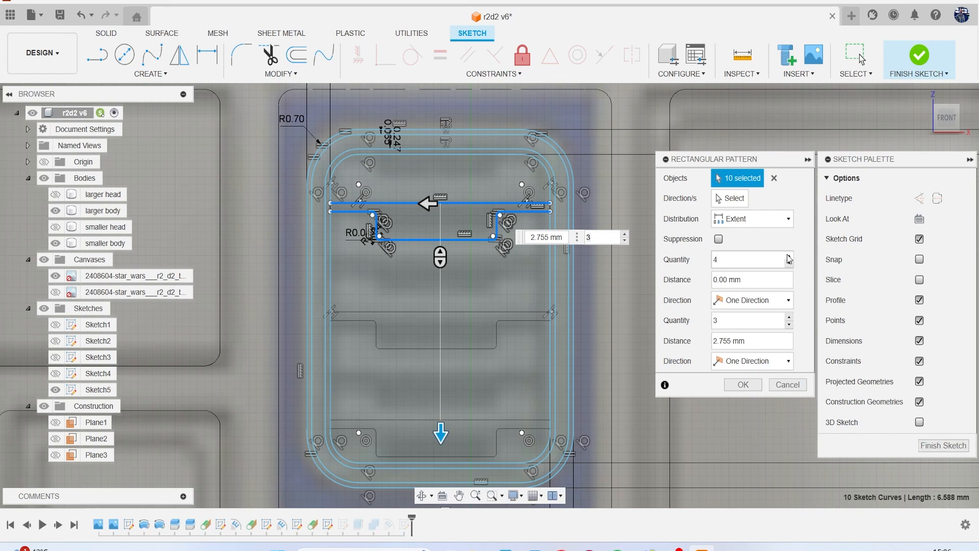
pyautogui.click(624, 234)
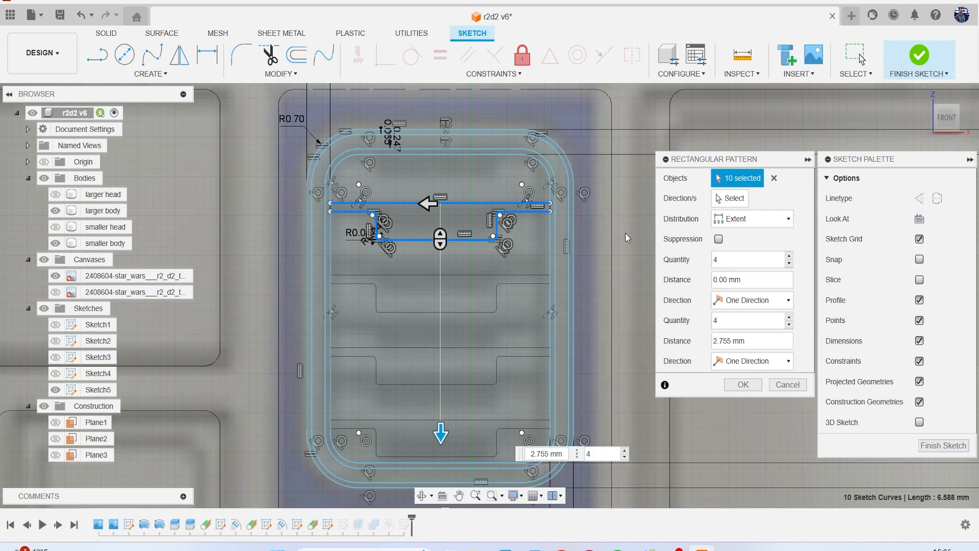
pyautogui.scroll(-5, 602, 321)
pyautogui.scroll(3, 598, 320)
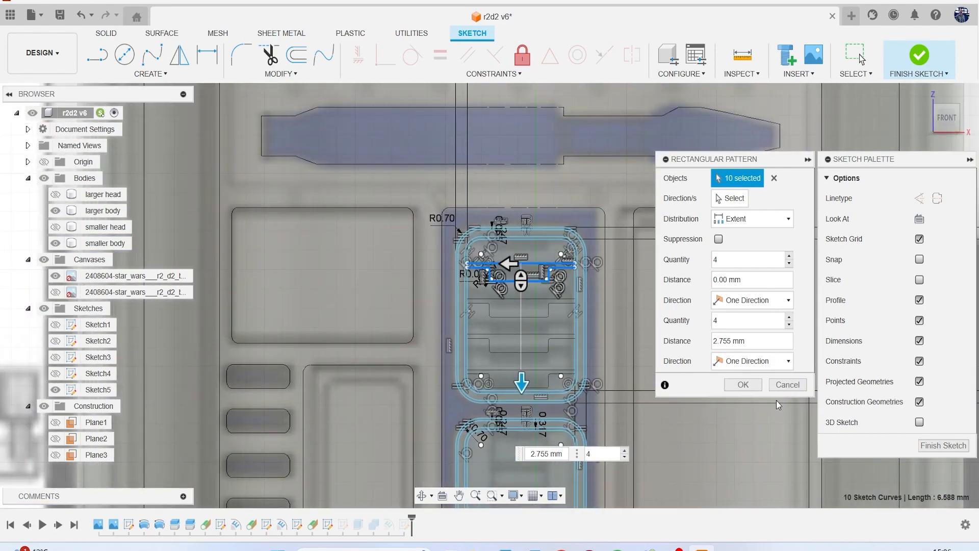
pyautogui.click(743, 384)
# - Trim the overlapping inner frame line segments at both short ends of the second louvre from the top
pyautogui.scroll(5, 465, 306)
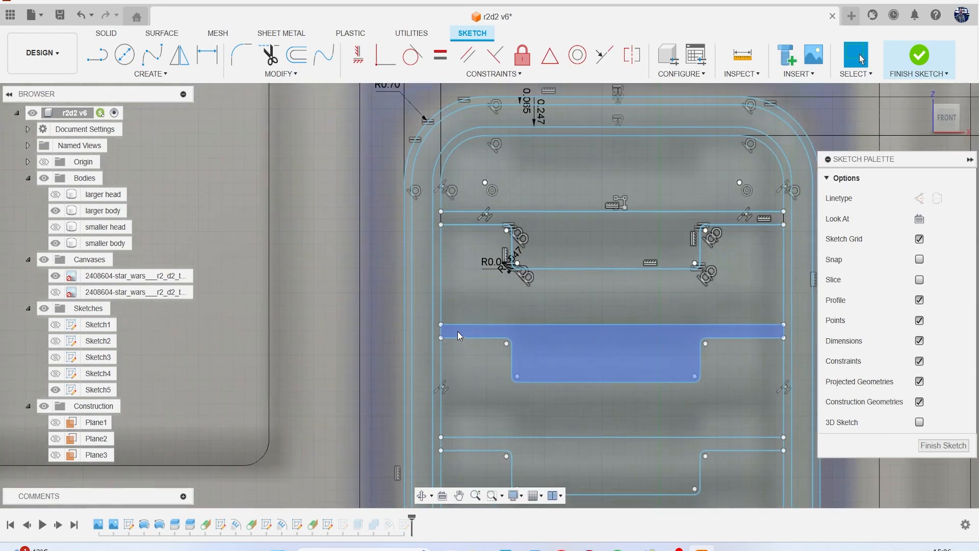
pyautogui.scroll(3, 458, 332)
pyautogui.scroll(2, 454, 306)
pyautogui.press('t')
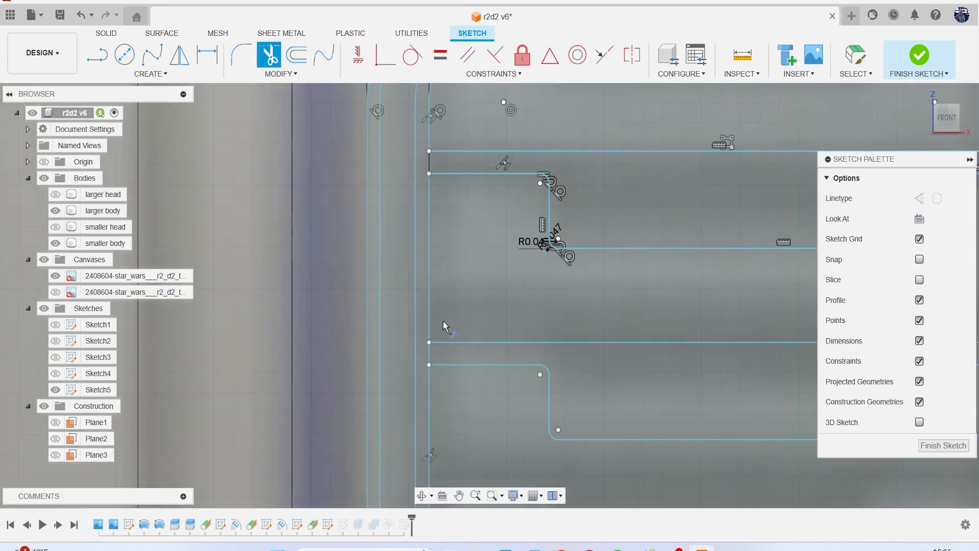
pyautogui.click(430, 357)
pyautogui.scroll(-4, 583, 336)
pyautogui.scroll(5, 617, 268)
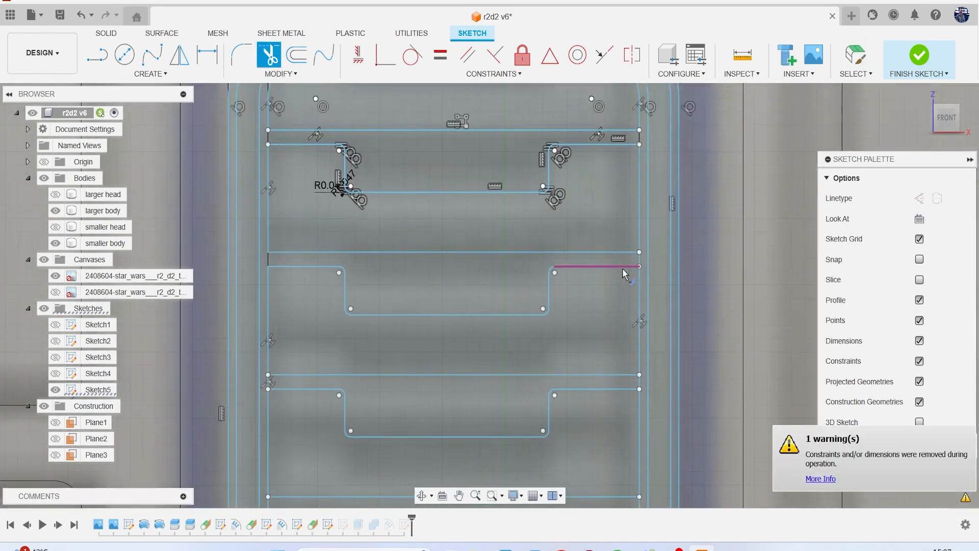
pyautogui.scroll(-2, 650, 283)
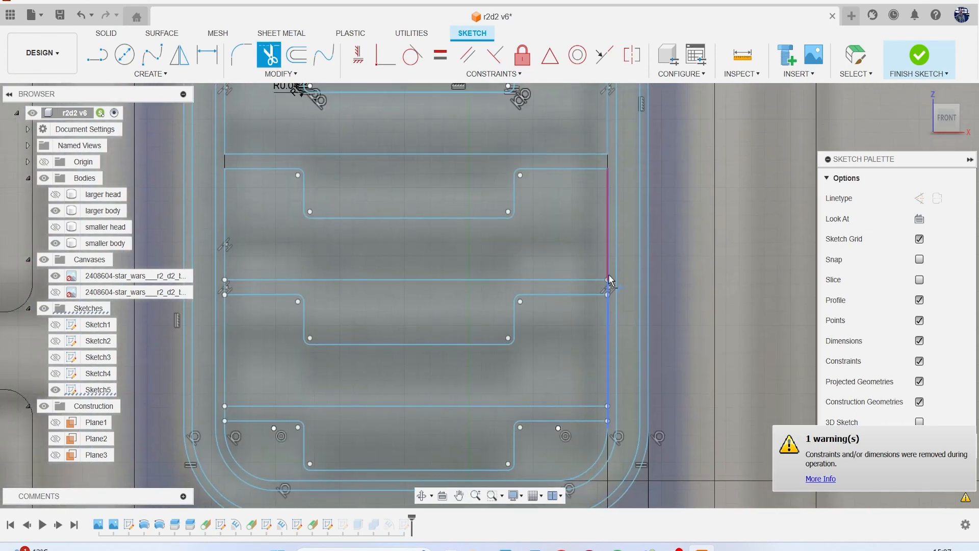
pyautogui.scroll(5, 609, 294)
pyautogui.click(609, 289)
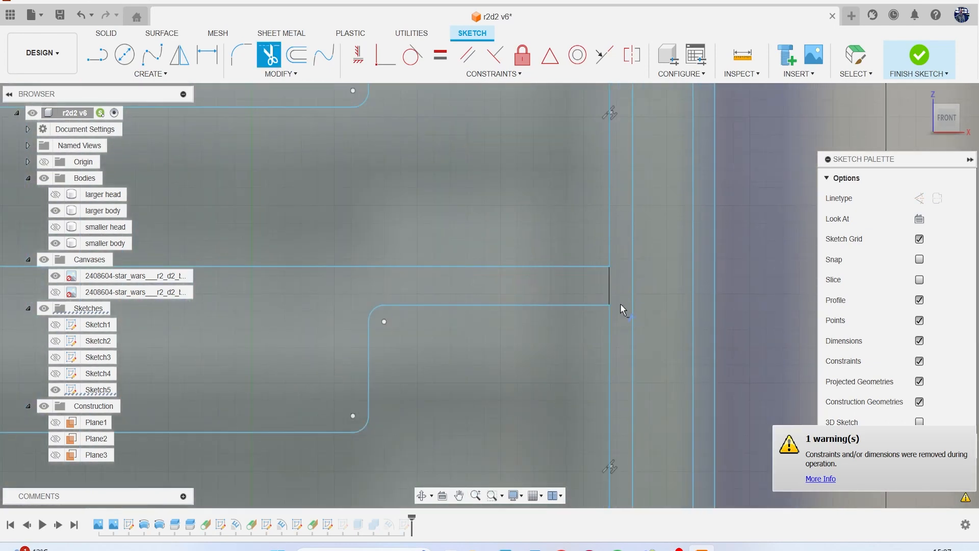
# - Trim the overlapping frame line segments at the ends of the two lower louvres and finish the sketch
pyautogui.scroll(-3, 553, 315)
pyautogui.scroll(-3, 510, 314)
pyautogui.scroll(6, 375, 276)
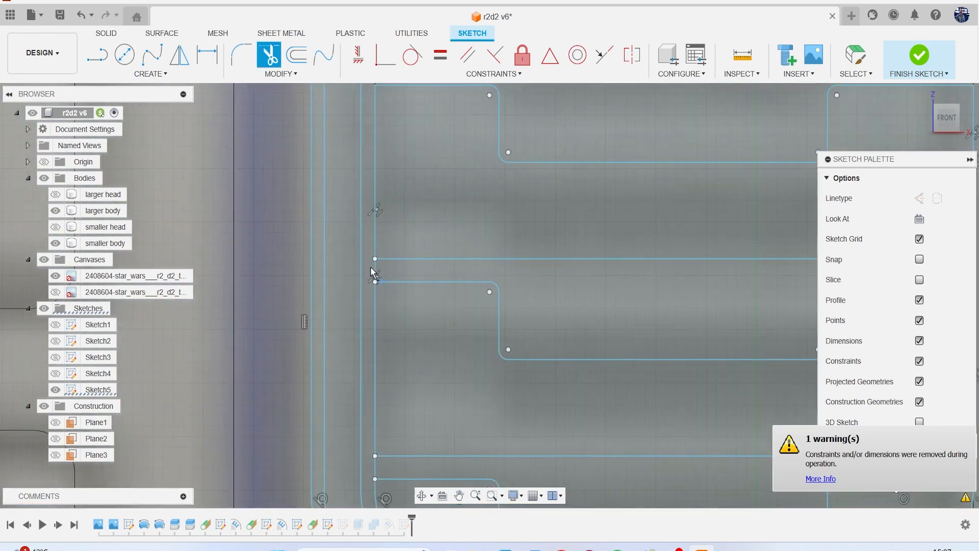
pyautogui.click(375, 268)
pyautogui.scroll(-3, 420, 299)
pyautogui.moveTo(441, 316); pyautogui.dragTo(459, 191, button='middle')
pyautogui.scroll(2, 440, 289)
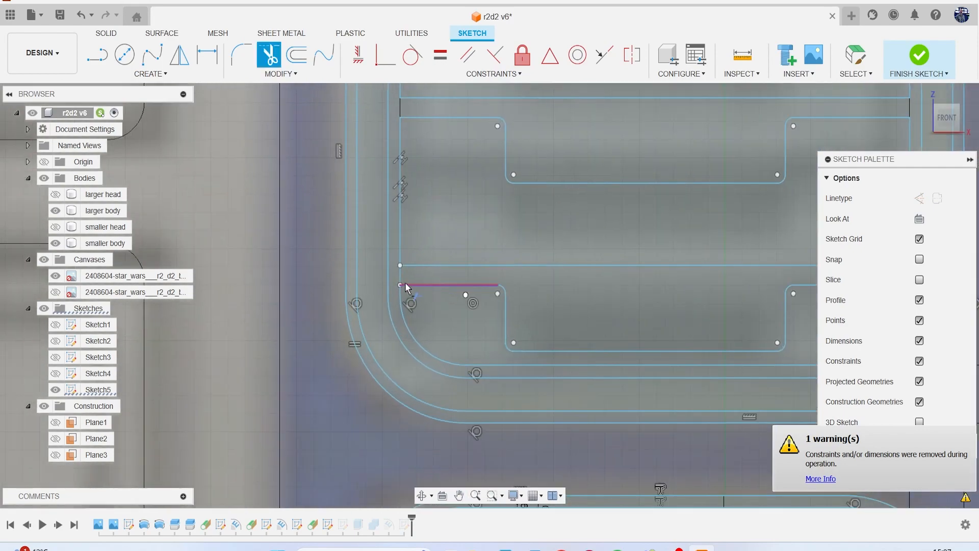
pyautogui.scroll(-3, 658, 292)
pyautogui.moveTo(735, 288); pyautogui.dragTo(531, 253, button='middle')
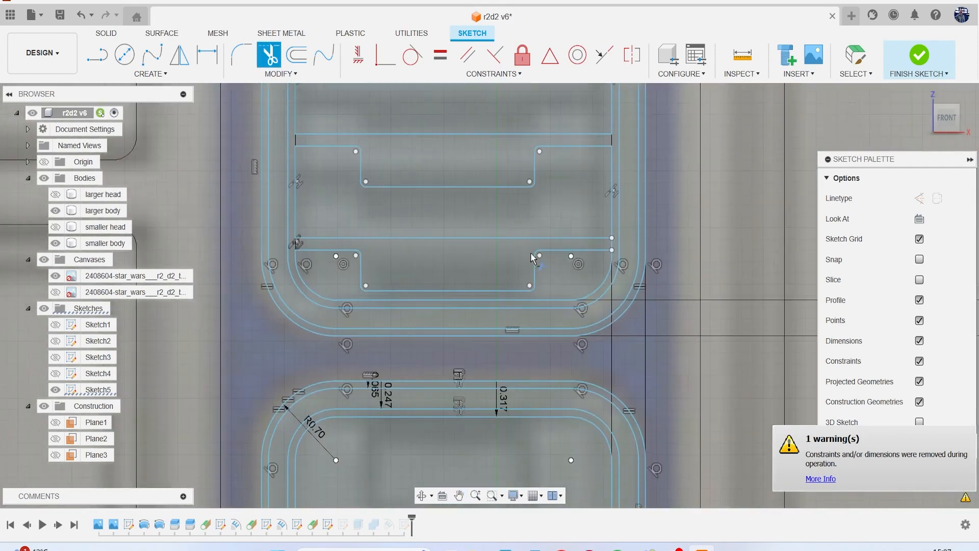
pyautogui.click(613, 244)
pyautogui.scroll(-3, 630, 245)
pyautogui.click(920, 53)
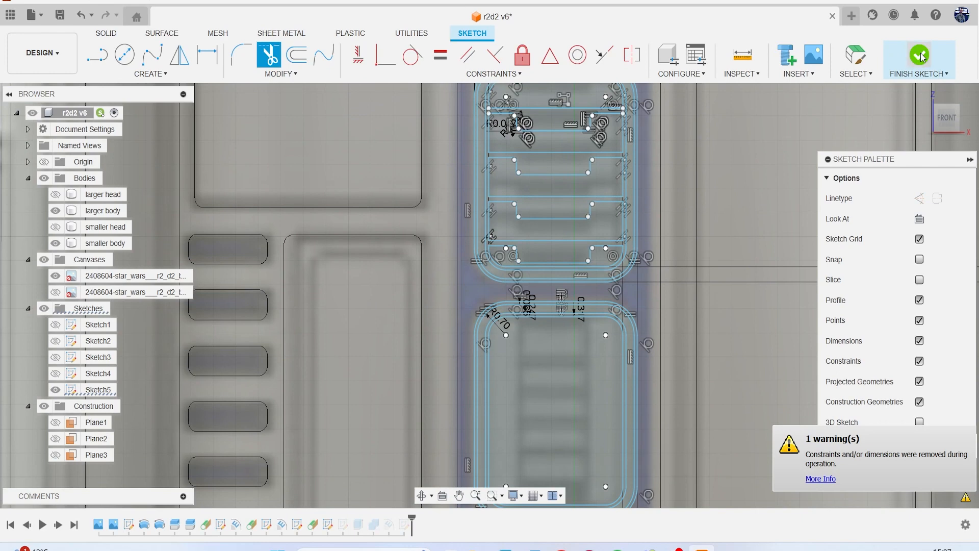
# - Hide Sketch5 and the front reference canvas, and examine the patterned louvres from the front and from below
pyautogui.scroll(-2, 600, 222)
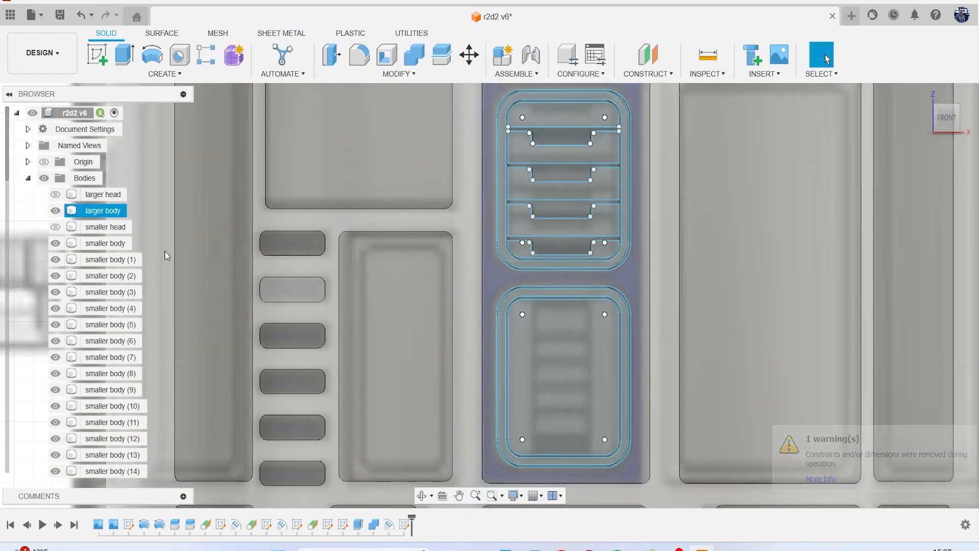
pyautogui.scroll(-2, 93, 341)
pyautogui.scroll(-14, 93, 340)
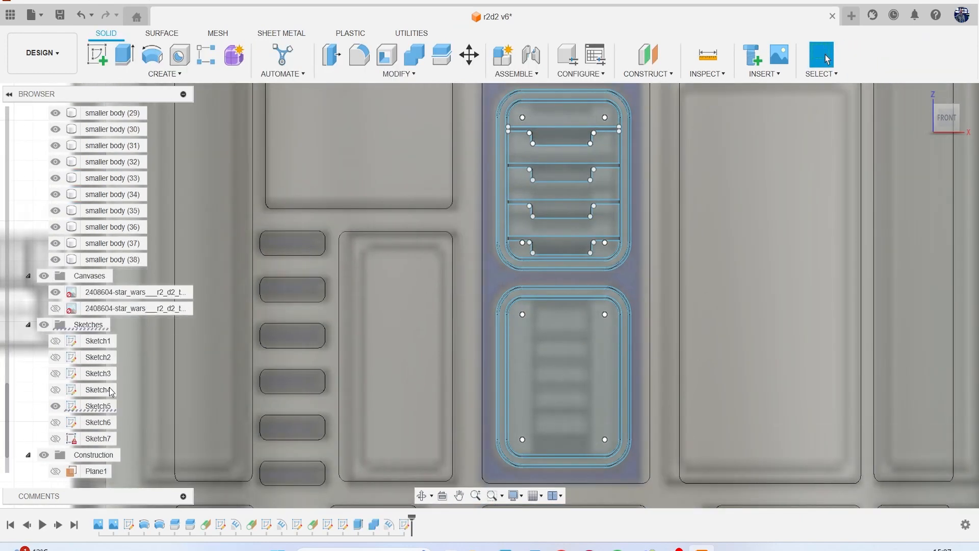
pyautogui.click(56, 374)
pyautogui.scroll(-3, 360, 305)
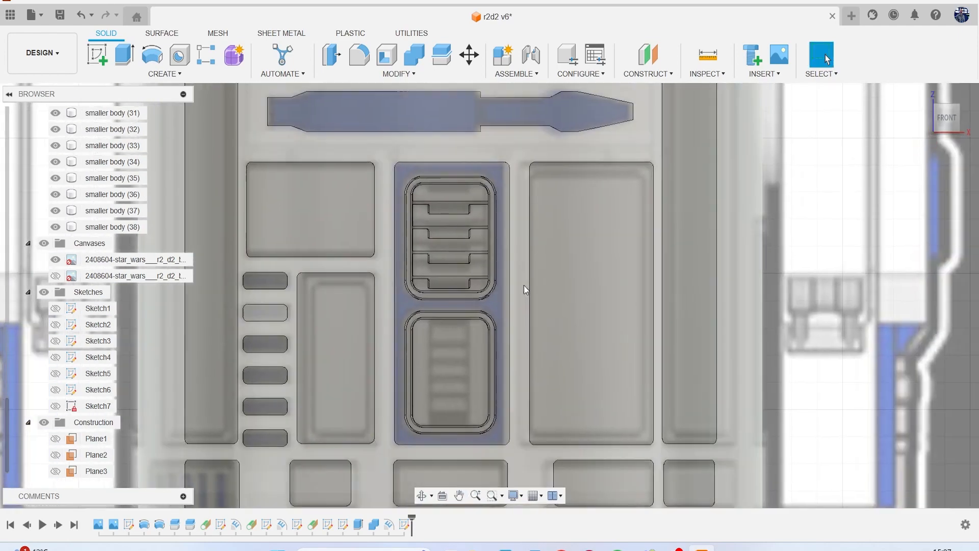
pyautogui.click(56, 259)
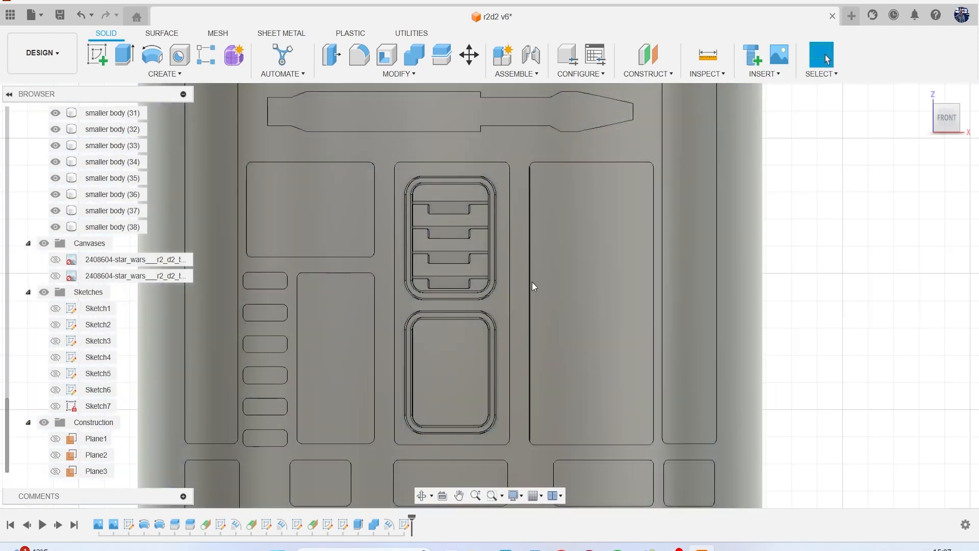
pyautogui.moveTo(945, 133); pyautogui.dragTo(936, 172)
pyautogui.click(945, 130)
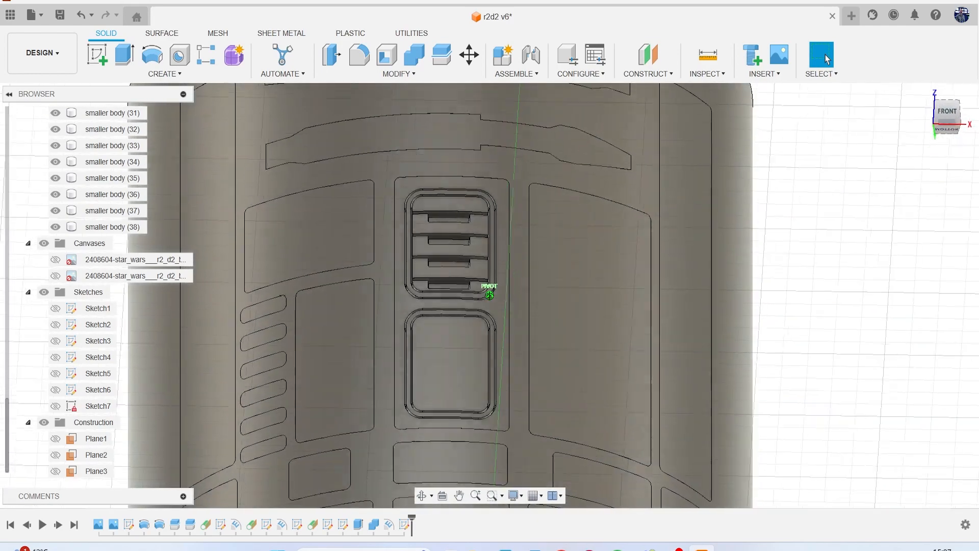
pyautogui.scroll(1, 470, 290)
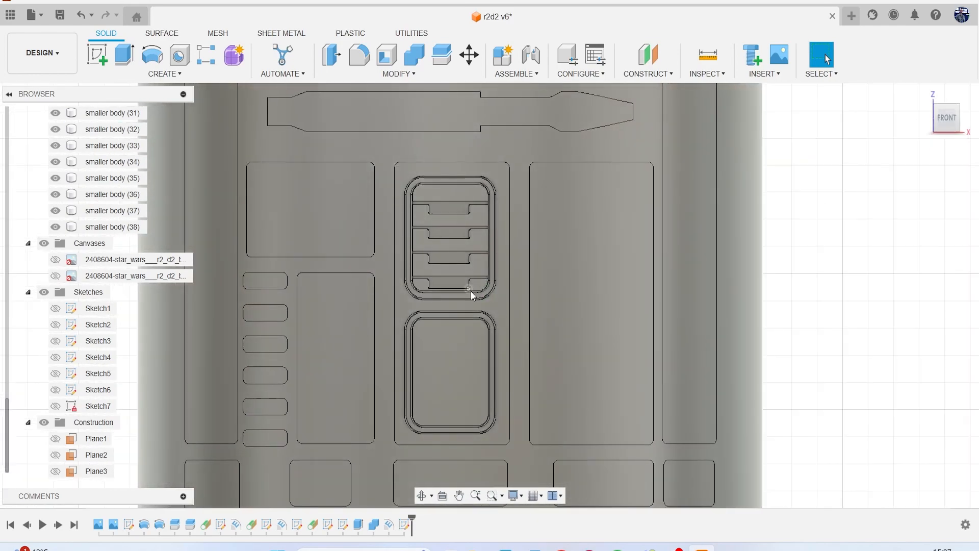
pyautogui.scroll(1, 450, 273)
pyautogui.moveTo(436, 354); pyautogui.dragTo(438, 264, button='middle')
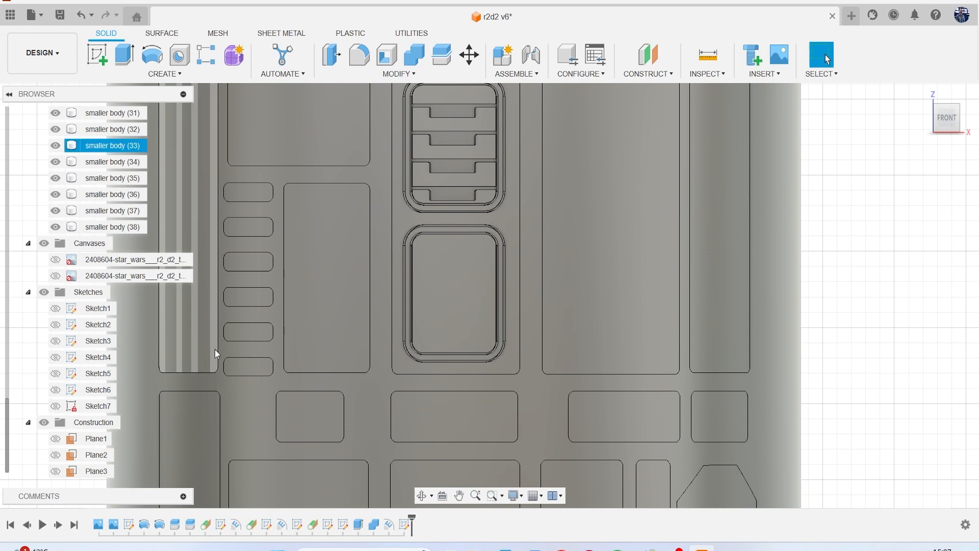
# - Reopen Sketch5 for editing and show the front reference canvas again
pyautogui.click(97, 374)
pyautogui.rightClick(97, 373)
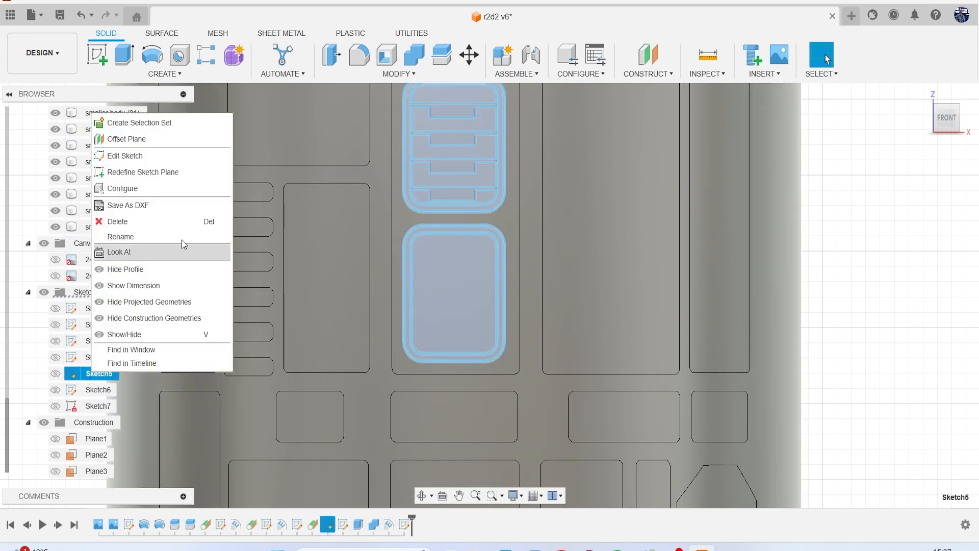
pyautogui.click(136, 157)
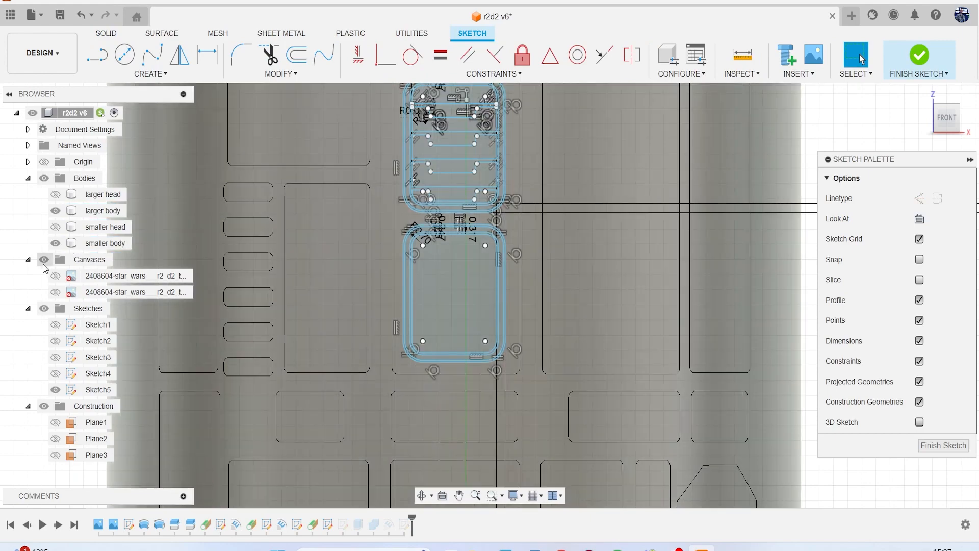
pyautogui.click(55, 276)
# - Sketch a centred vertical rectangle about 3.92 mm tall inside the lower vent, spanning the inner frame from top to bottom
pyautogui.scroll(2, 459, 309)
pyautogui.click(465, 304)
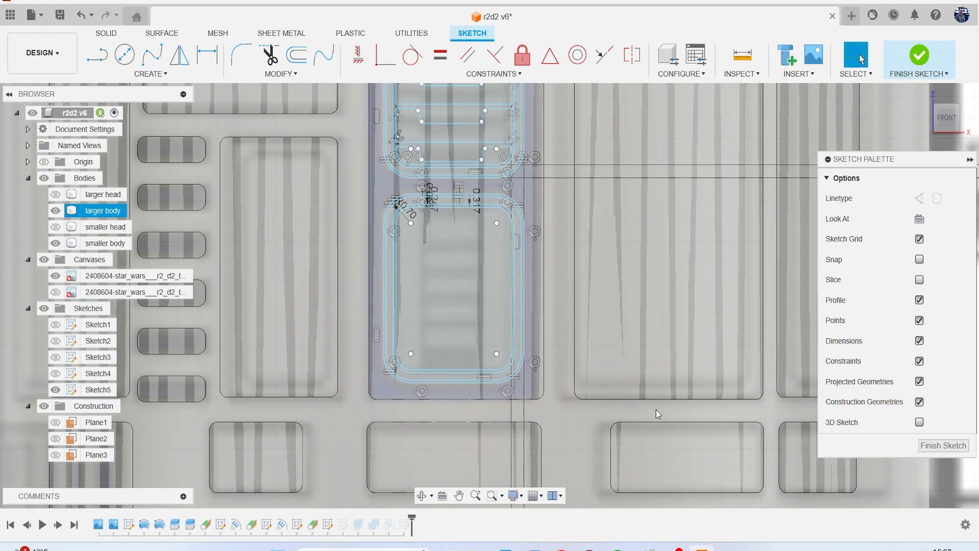
pyautogui.scroll(3, 484, 306)
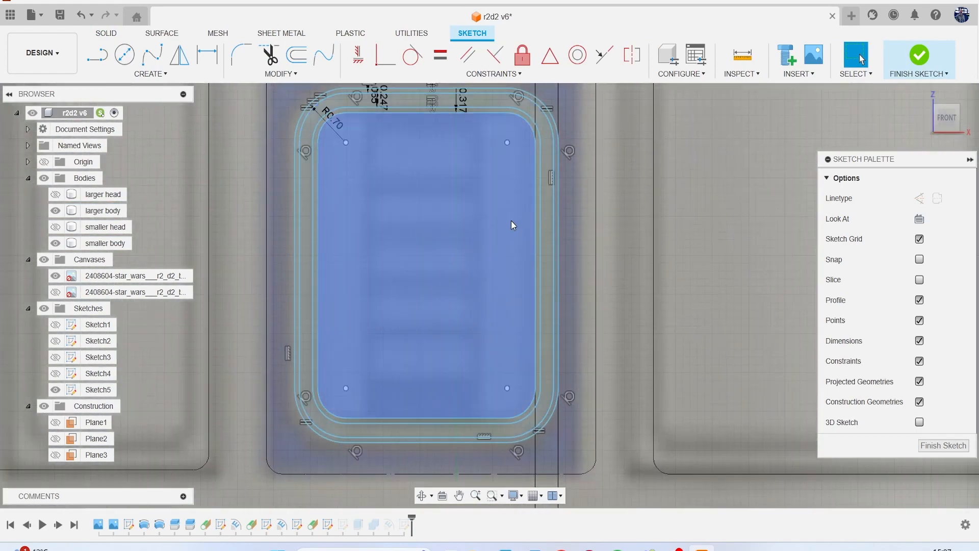
pyautogui.press('r')
pyautogui.scroll(3, 429, 219)
pyautogui.click(369, 113)
pyautogui.moveTo(482, 390); pyautogui.dragTo(469, 296, button='middle')
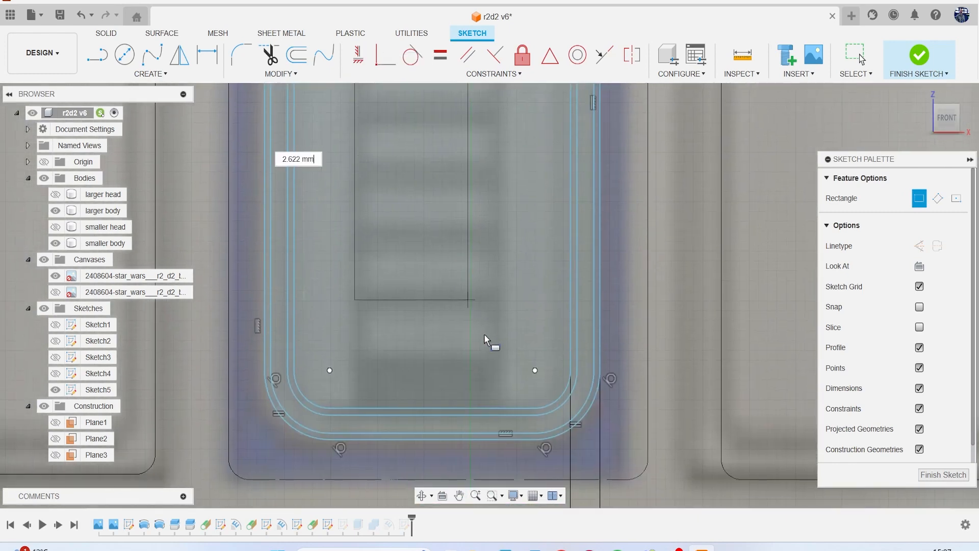
pyautogui.click(510, 406)
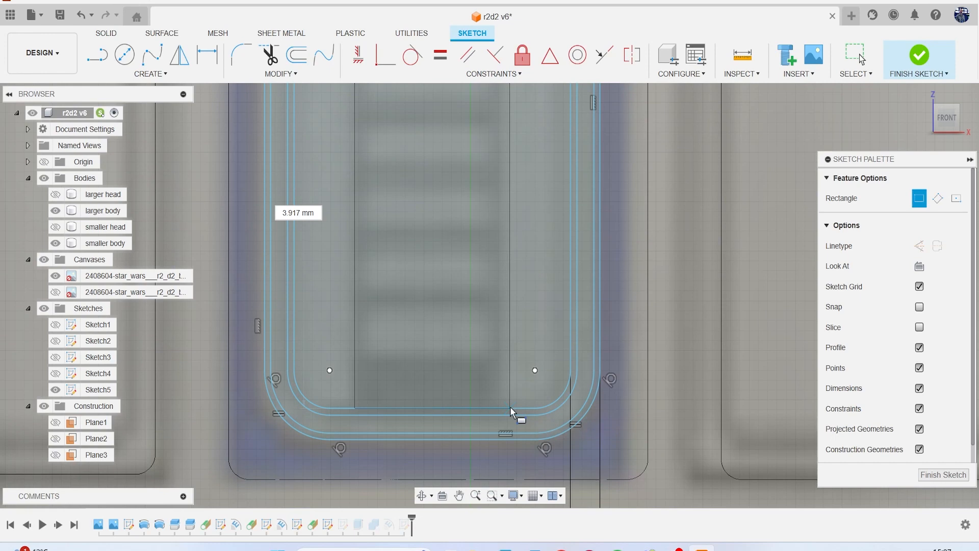
# - Offset the lower vent's vertical rectangle inward by 0.085 mm
pyautogui.scroll(-3, 503, 368)
pyautogui.moveTo(485, 333); pyautogui.dragTo(480, 366, button='middle')
pyautogui.scroll(4, 480, 365)
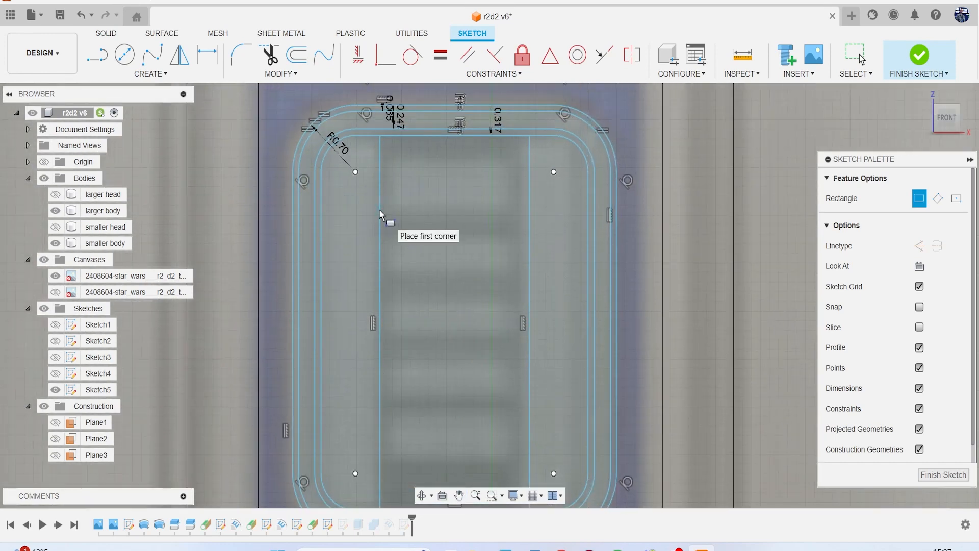
pyautogui.click(297, 54)
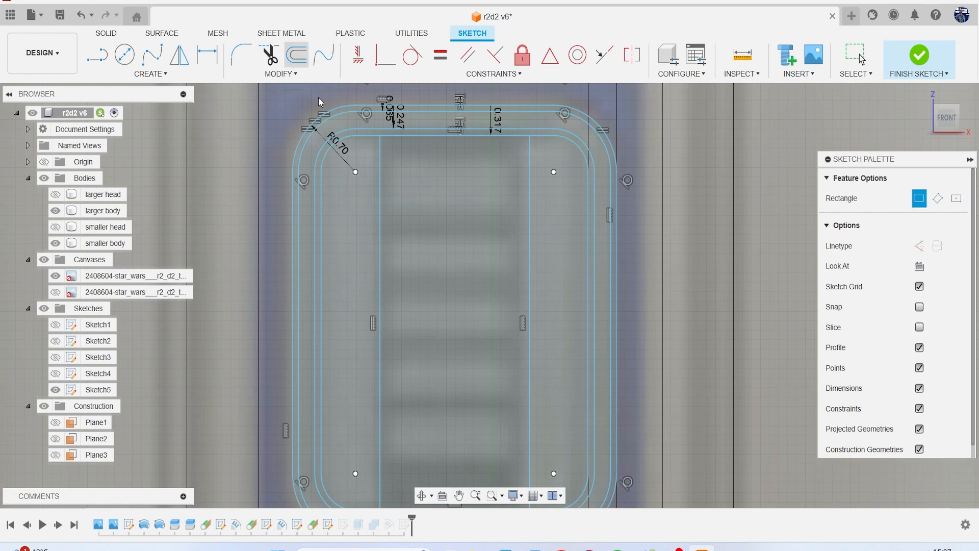
pyautogui.click(382, 177)
pyautogui.moveTo(459, 180); pyautogui.dragTo(382, 209)
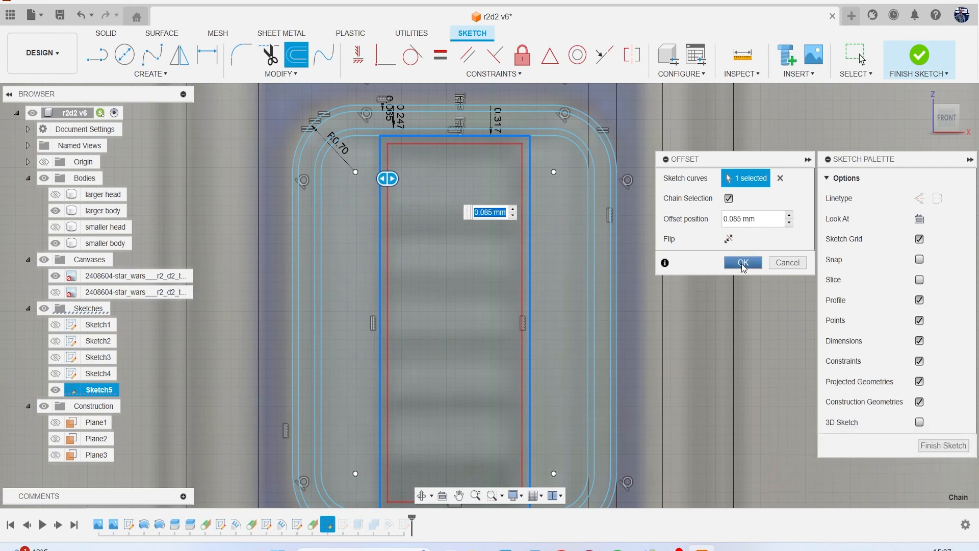
pyautogui.click(744, 264)
# - Sketch a thin horizontal slat rectangle about 1.5 mm wide across the upper part of the lower vent's offset rectangle
pyautogui.press('r')
pyautogui.scroll(2, 370, 268)
pyautogui.click(393, 202)
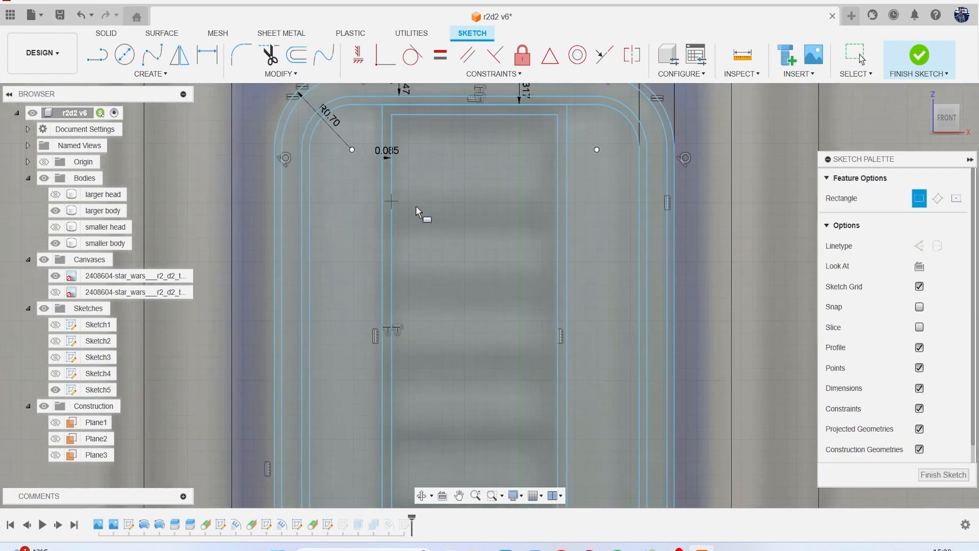
pyautogui.click(559, 230)
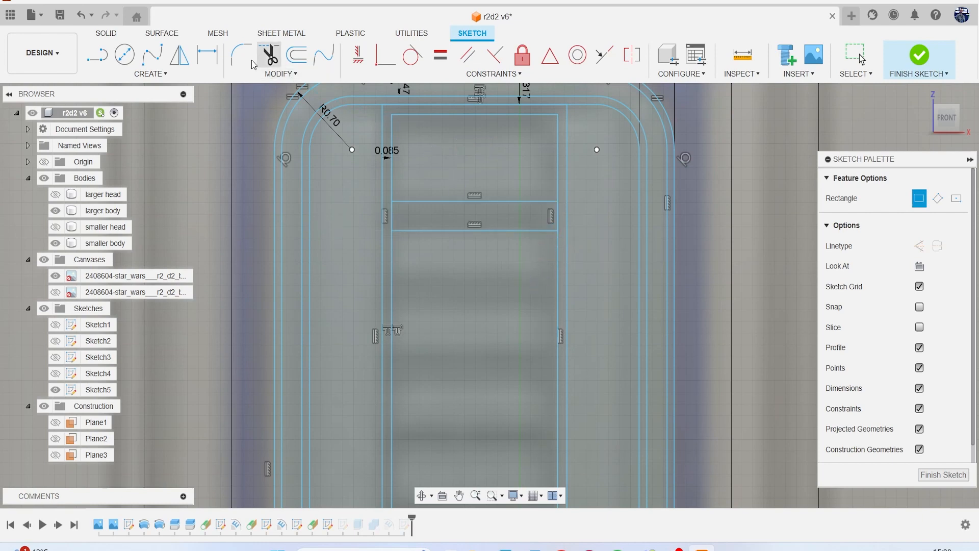
pyautogui.click(268, 58)
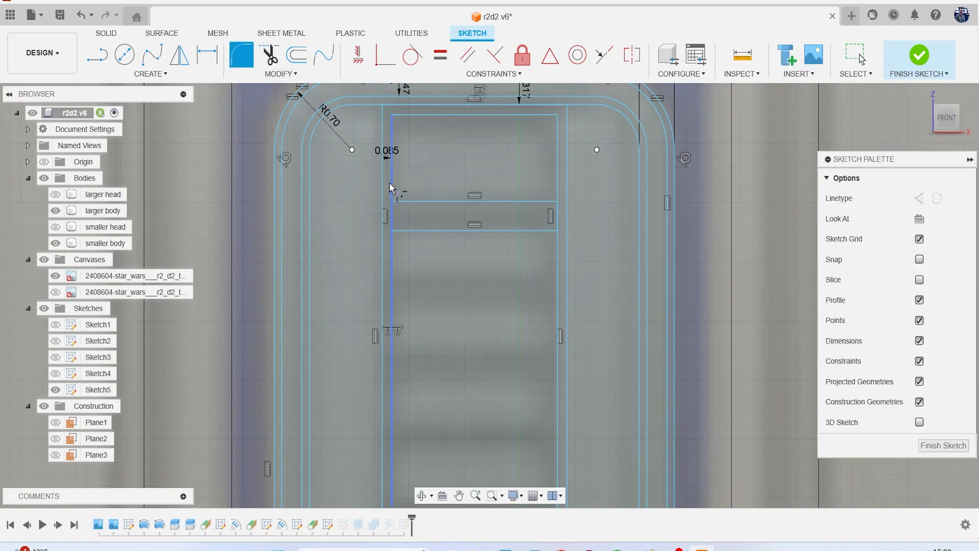
pyautogui.click(401, 201)
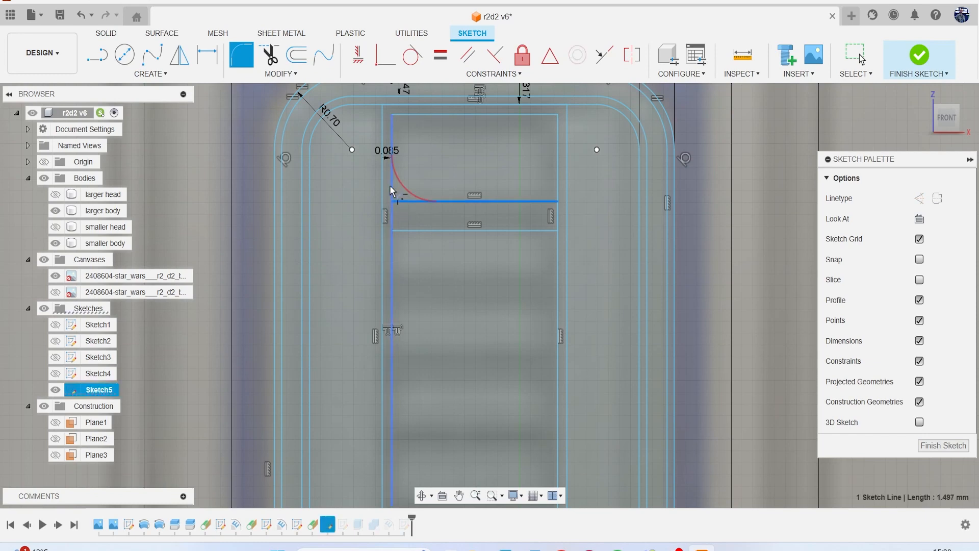
pyautogui.click(412, 192)
pyautogui.press('Escape')
# - Trim the offset rectangle's side segments that lie between the slat's upper and lower lines
pyautogui.press('t')
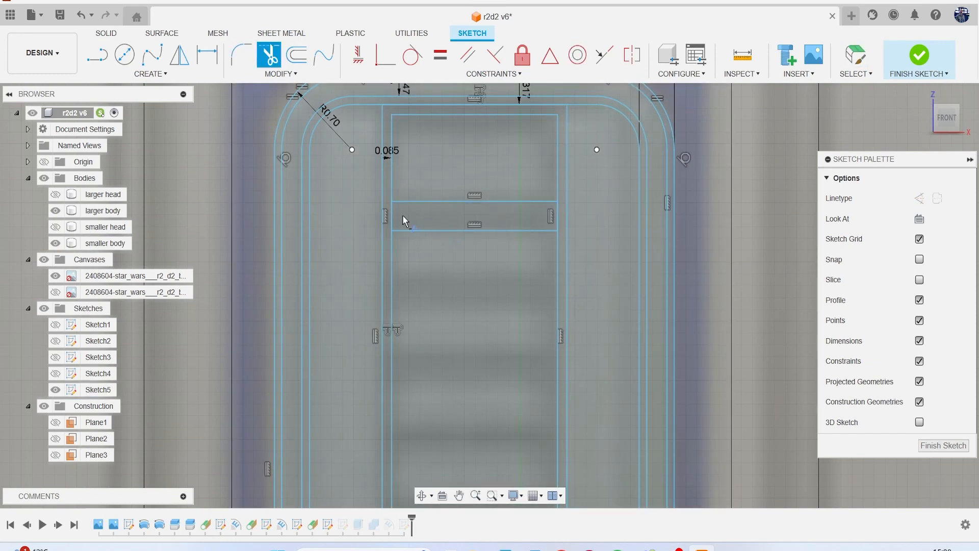
pyautogui.click(392, 215)
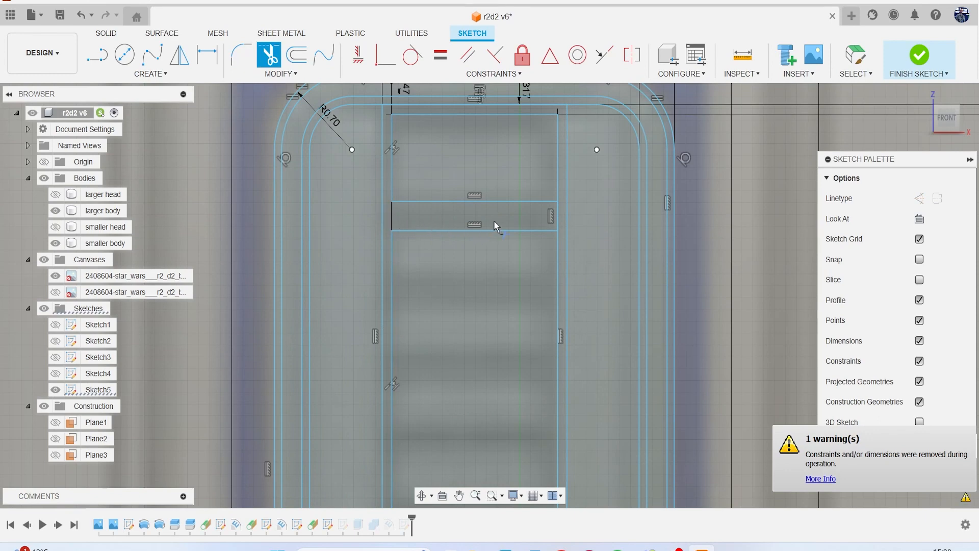
pyautogui.click(558, 215)
pyautogui.press('Escape')
# - Pattern the slat's two horizontal lines down the lower vent with a rectangular pattern of 5 over a 2.493 mm extent
pyautogui.click(442, 202)
pyautogui.keyDown('shift'); pyautogui.click(446, 231); pyautogui.keyUp('shift')
pyautogui.click(151, 73)
pyautogui.moveTo(147, 285)
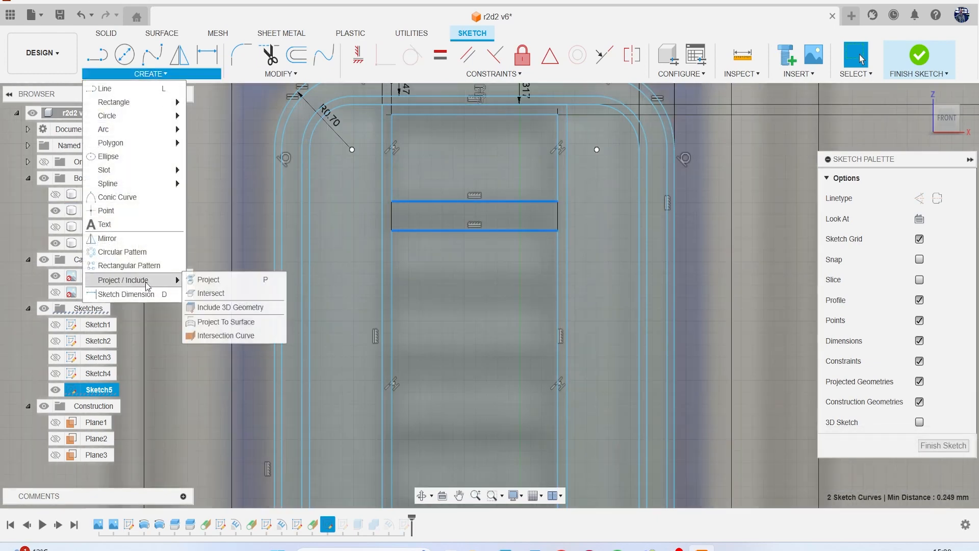
pyautogui.scroll(-3, 403, 288)
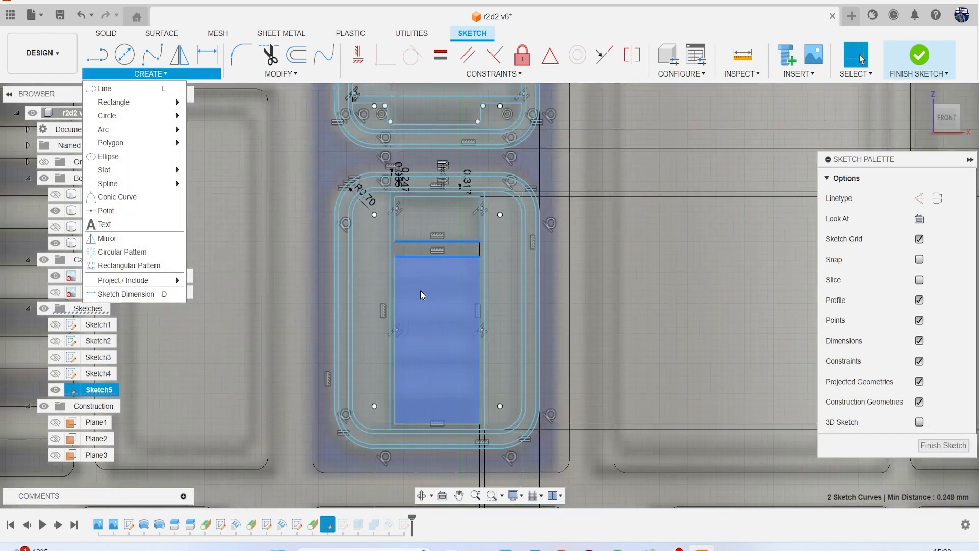
pyautogui.moveTo(420, 291); pyautogui.dragTo(393, 270, button='middle')
pyautogui.click(150, 76)
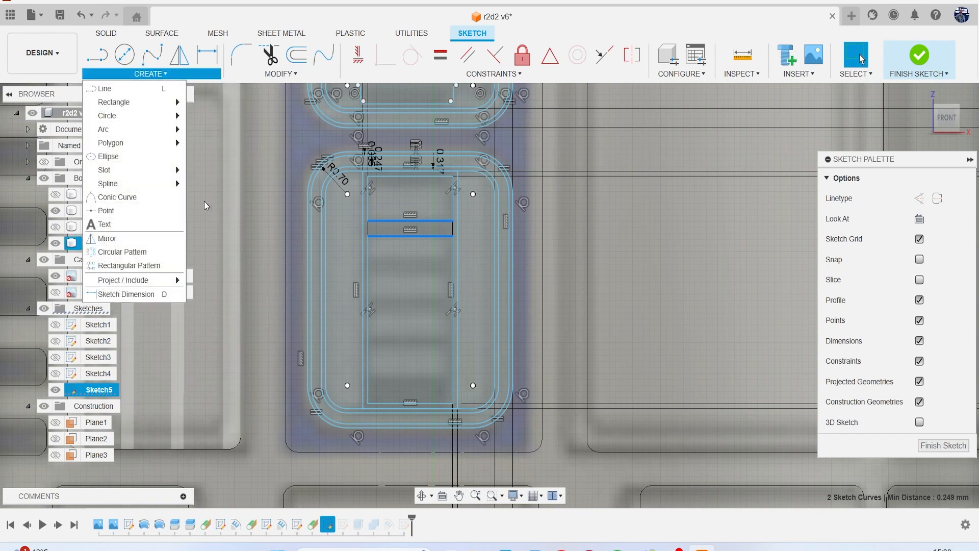
pyautogui.click(203, 265)
pyautogui.moveTo(409, 239); pyautogui.dragTo(410, 395)
pyautogui.click(594, 410)
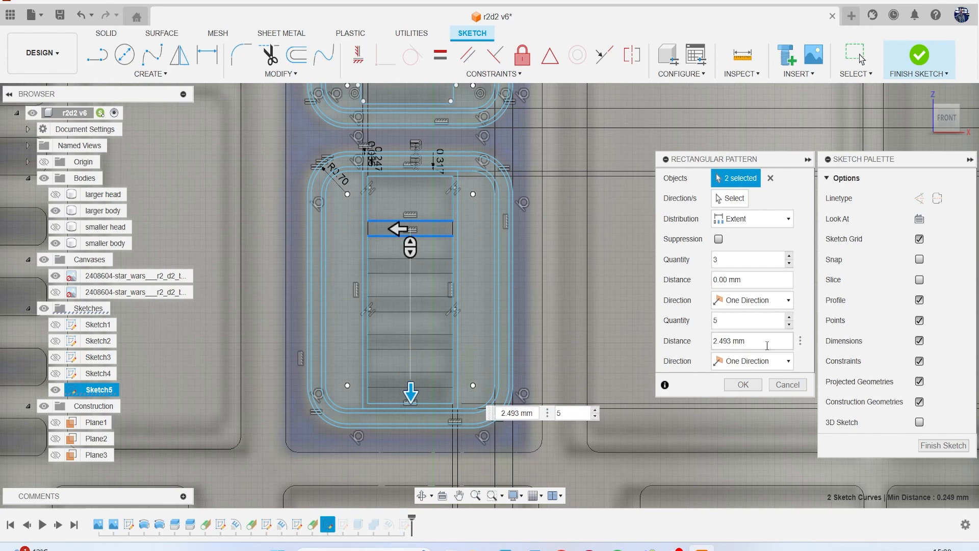
pyautogui.click(753, 389)
# - Trim the offset rectangle's side segments at both ends of the four patterned slats
pyautogui.press('t')
pyautogui.scroll(3, 375, 264)
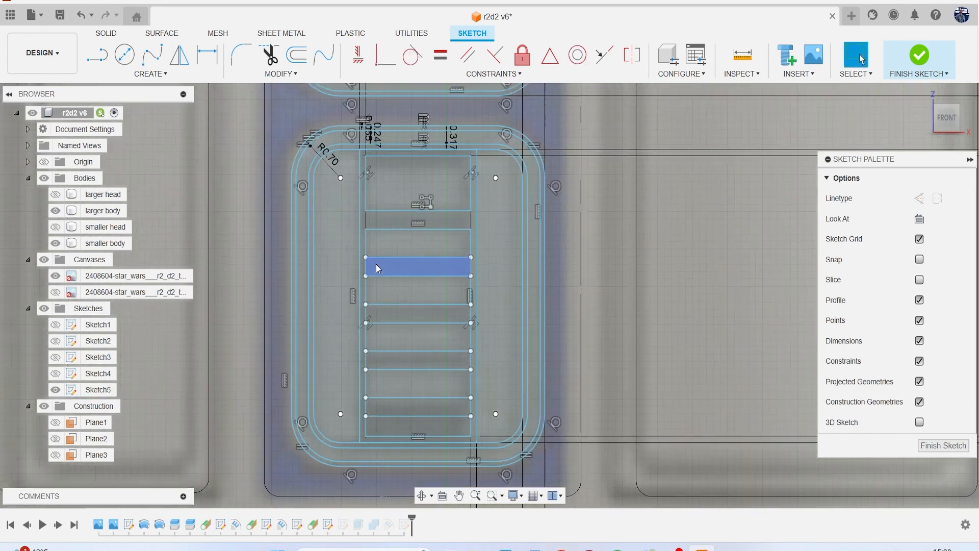
pyautogui.click(369, 264)
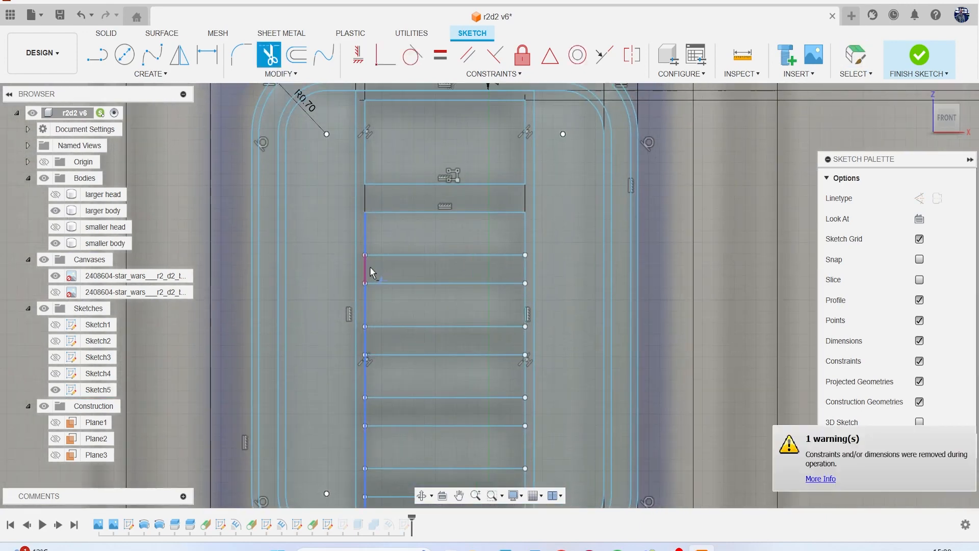
pyautogui.click(525, 274)
pyautogui.click(529, 342)
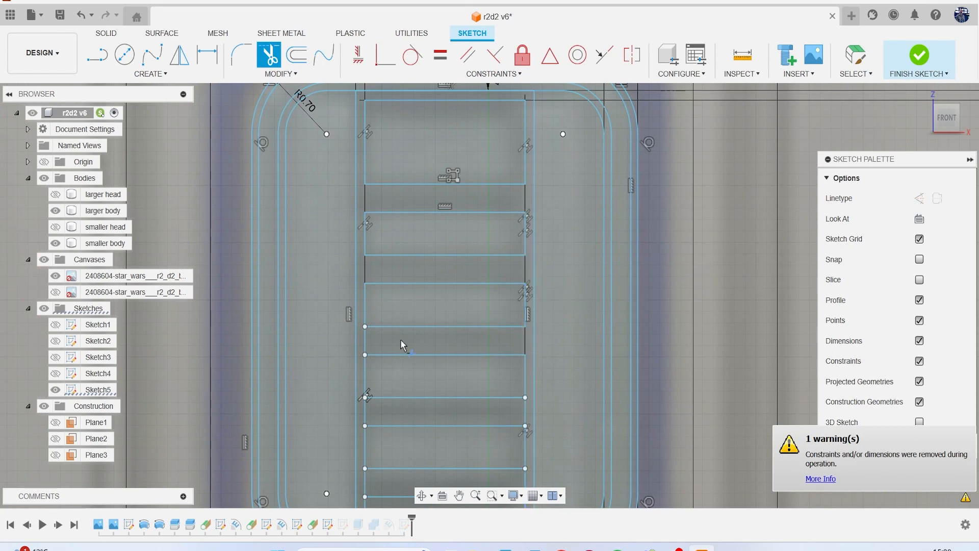
pyautogui.click(366, 340)
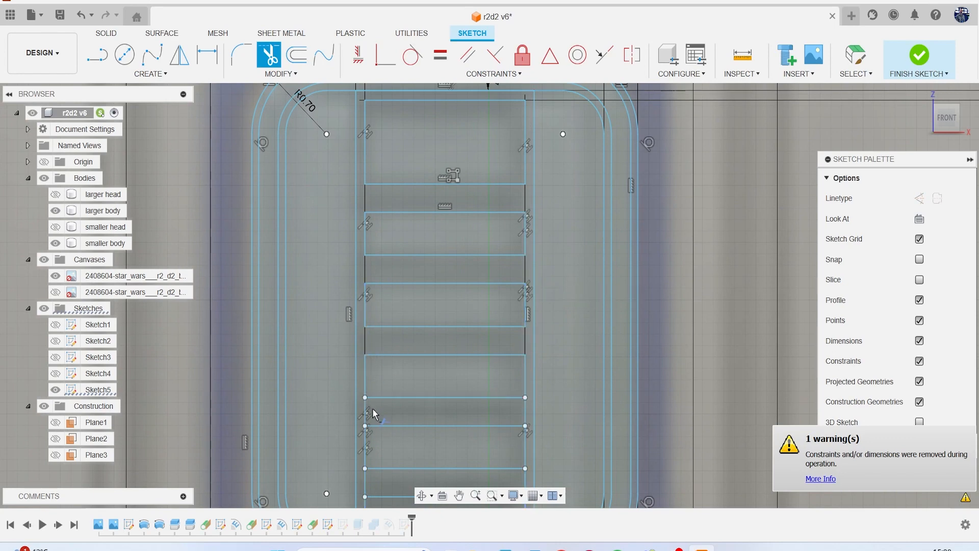
pyautogui.click(528, 418)
pyautogui.moveTo(527, 493); pyautogui.dragTo(515, 391, button='middle')
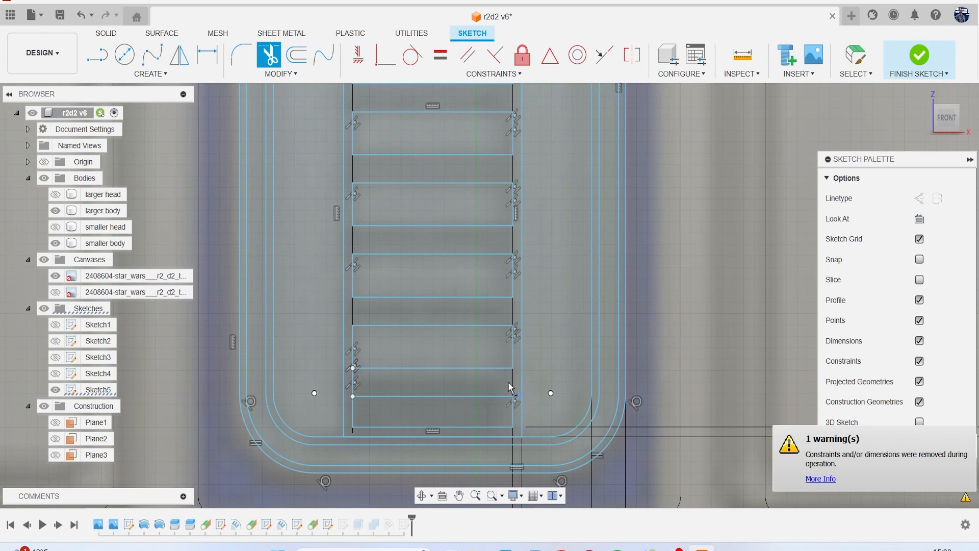
pyautogui.click(353, 383)
# - Fillet the corners of the lower vent's uppermost opening with a 0.05 mm radius
pyautogui.scroll(-2, 377, 310)
pyautogui.moveTo(385, 238); pyautogui.dragTo(398, 339, button='middle')
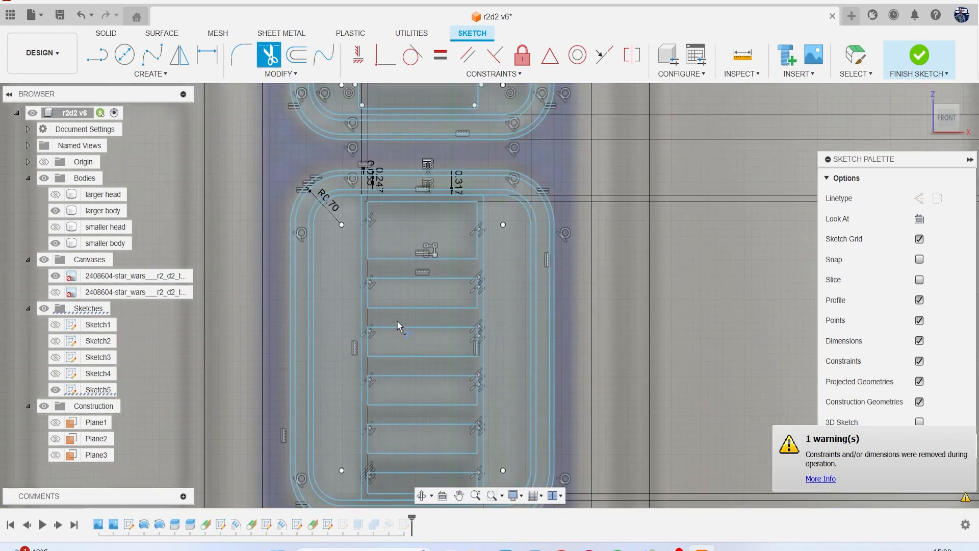
pyautogui.scroll(2, 399, 252)
pyautogui.click(234, 65)
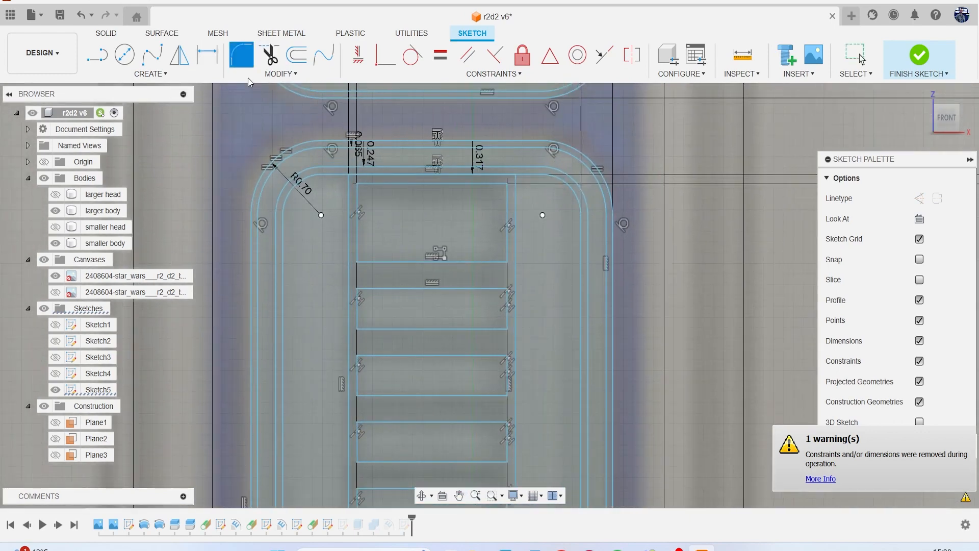
pyautogui.scroll(2, 315, 157)
pyautogui.click(374, 194)
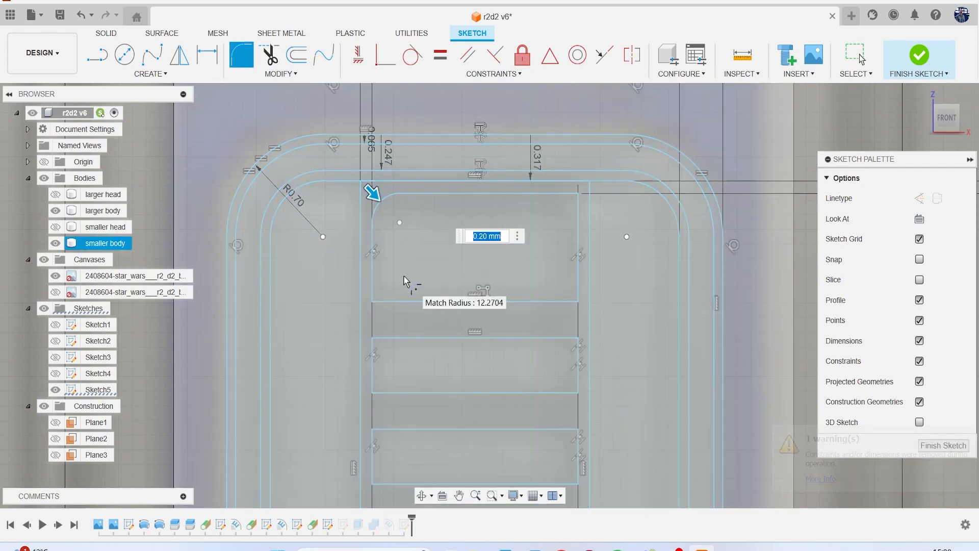
pyautogui.write('.01')
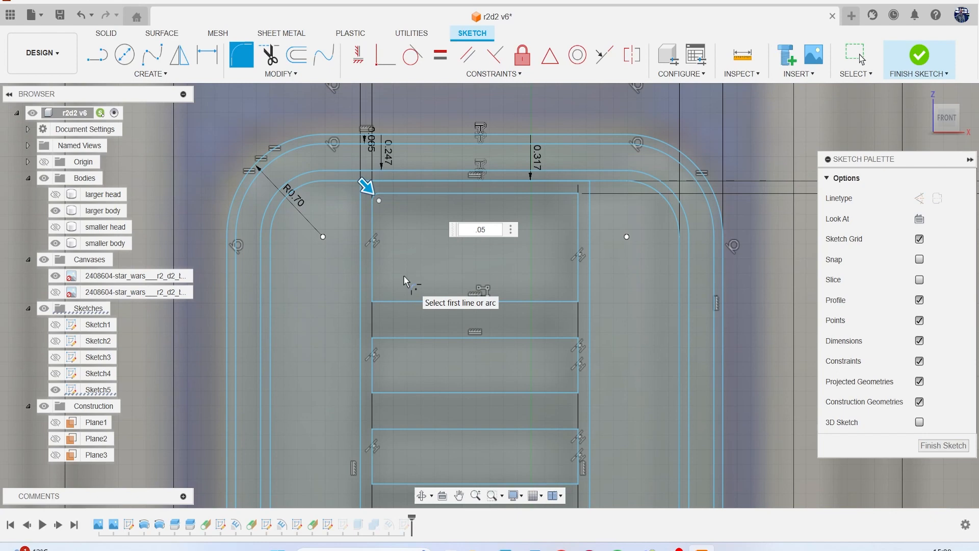
pyautogui.click(375, 302)
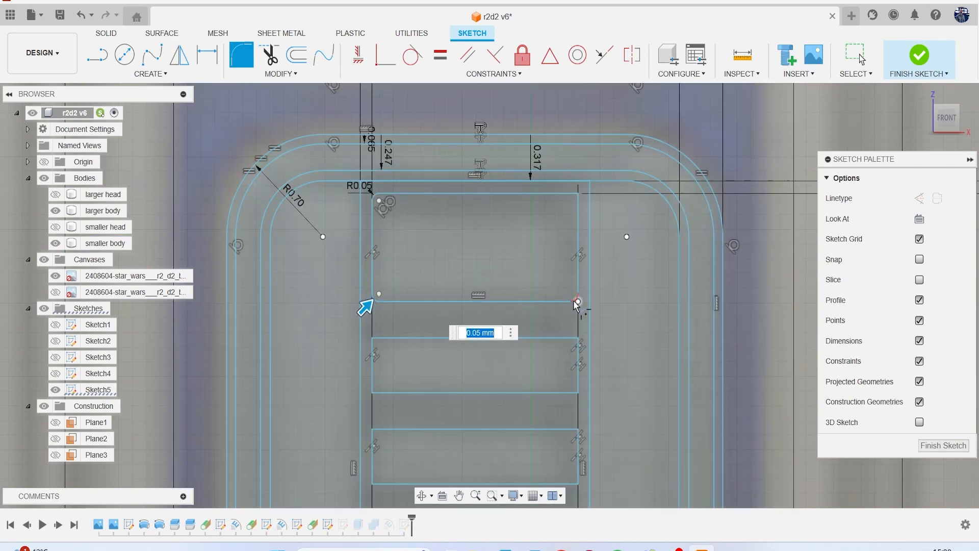
pyautogui.click(574, 300)
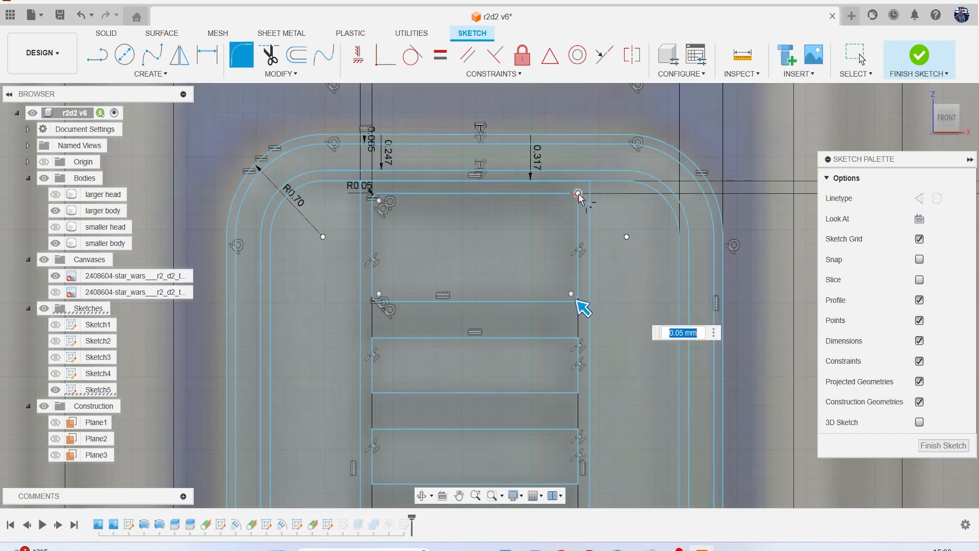
# - Fillet the corners of the lower vent's second and third openings with the same 0.05 mm radius
pyautogui.click(580, 394)
pyautogui.click(372, 392)
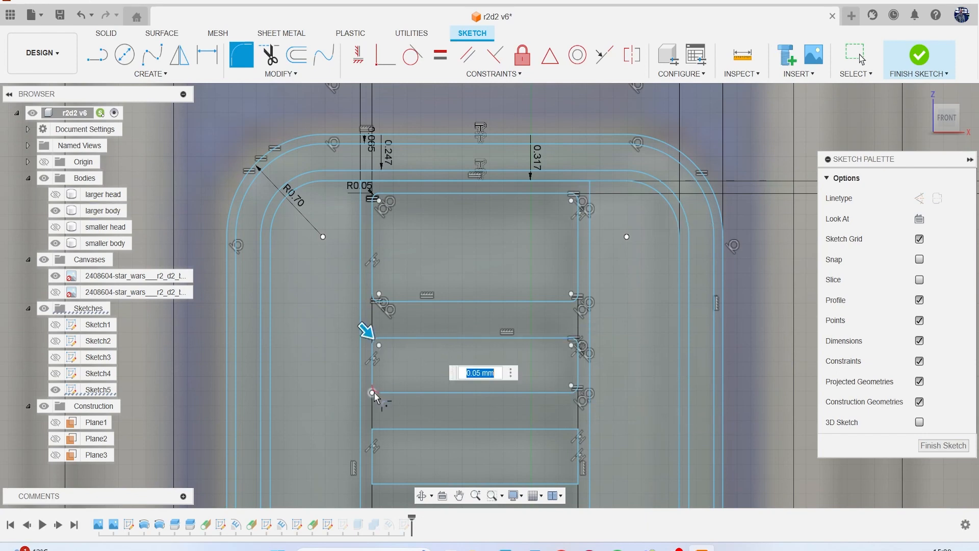
pyautogui.moveTo(416, 406); pyautogui.dragTo(405, 312, button='middle')
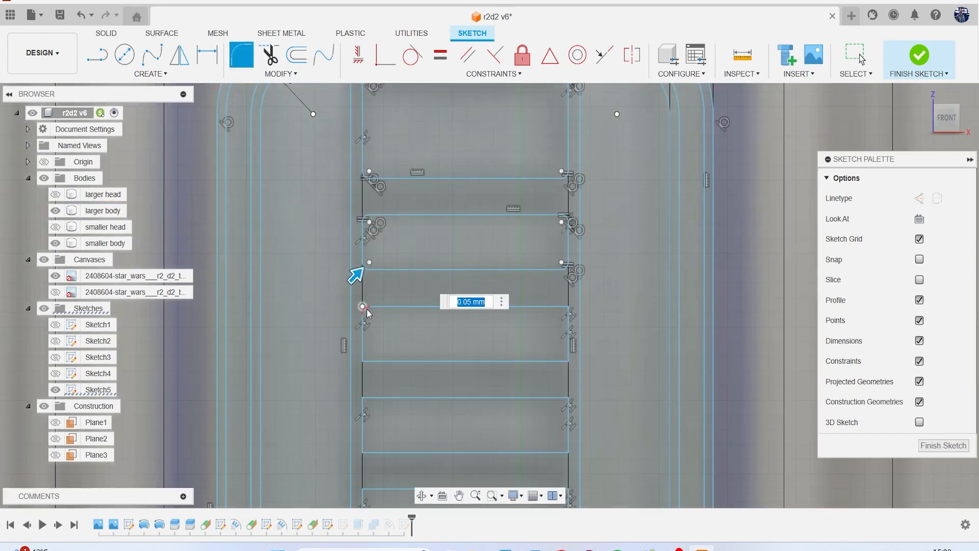
pyautogui.click(362, 363)
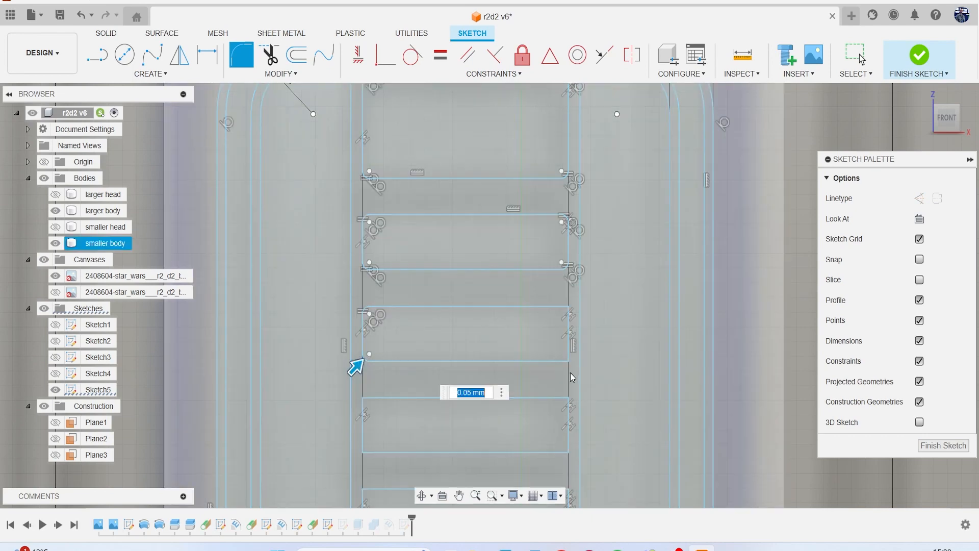
pyautogui.click(571, 362)
pyautogui.click(570, 309)
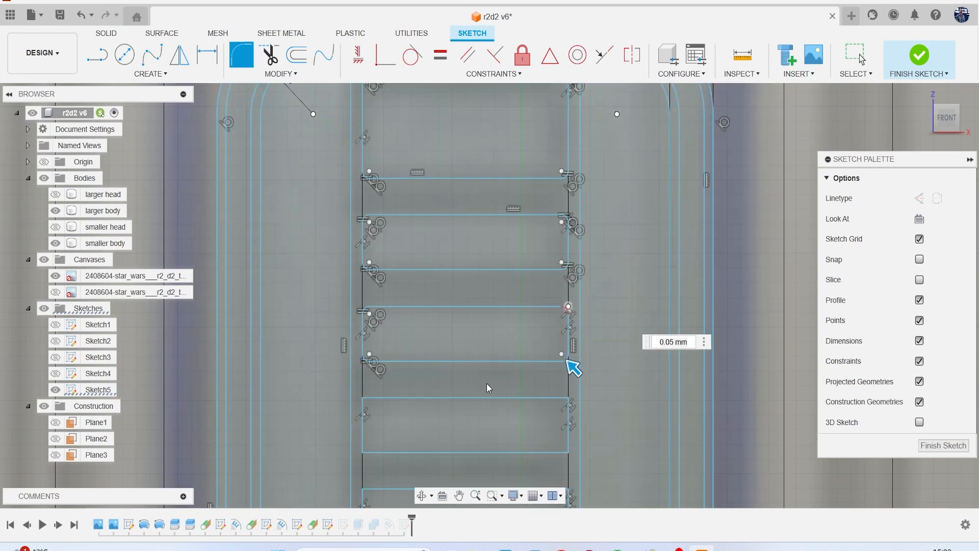
# - Add 0.05 mm fillets to the corners of the fourth and fifth openings in the lower vent
pyautogui.moveTo(477, 385); pyautogui.dragTo(509, 306, button='middle')
pyautogui.click(397, 321)
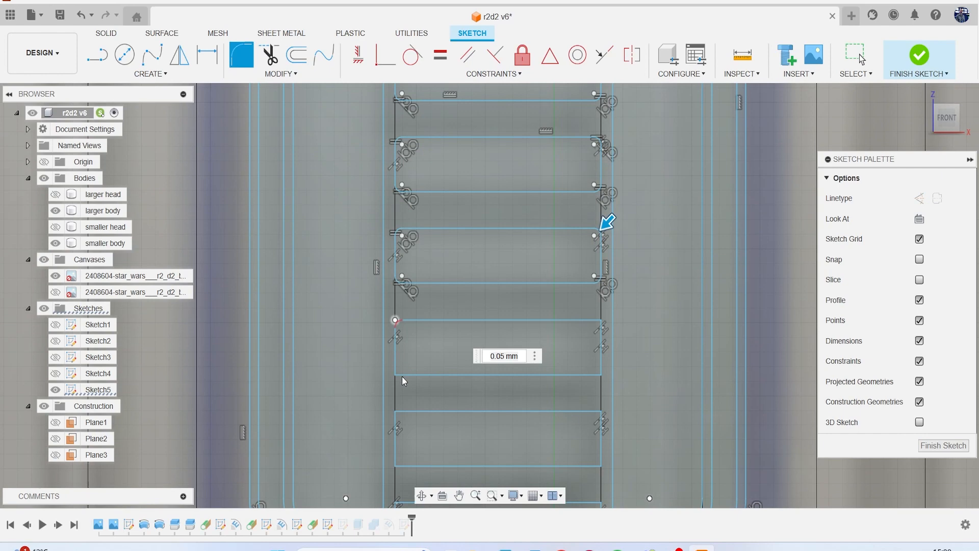
pyautogui.click(396, 376)
pyautogui.click(601, 376)
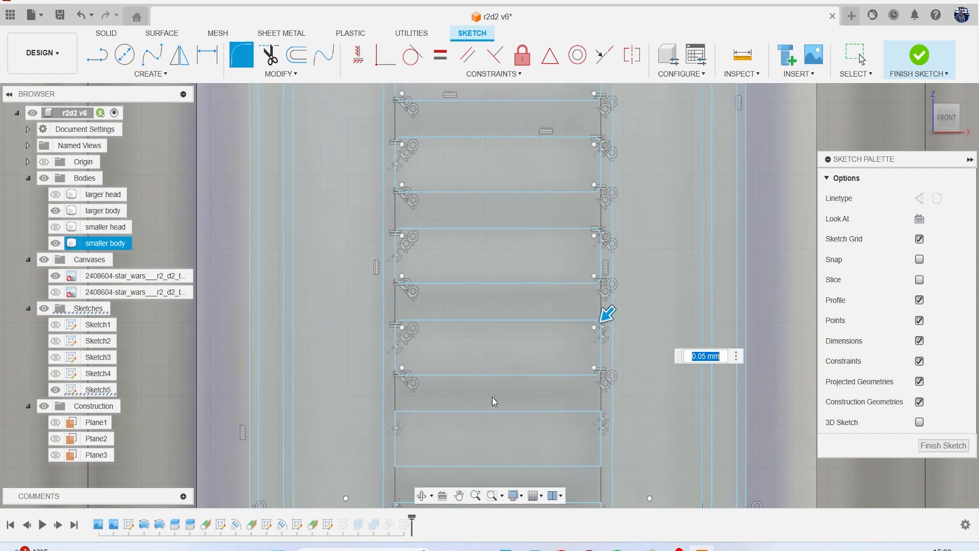
pyautogui.moveTo(491, 397); pyautogui.dragTo(499, 298, button='middle')
pyautogui.scroll(-1, 496, 306)
pyautogui.click(411, 309)
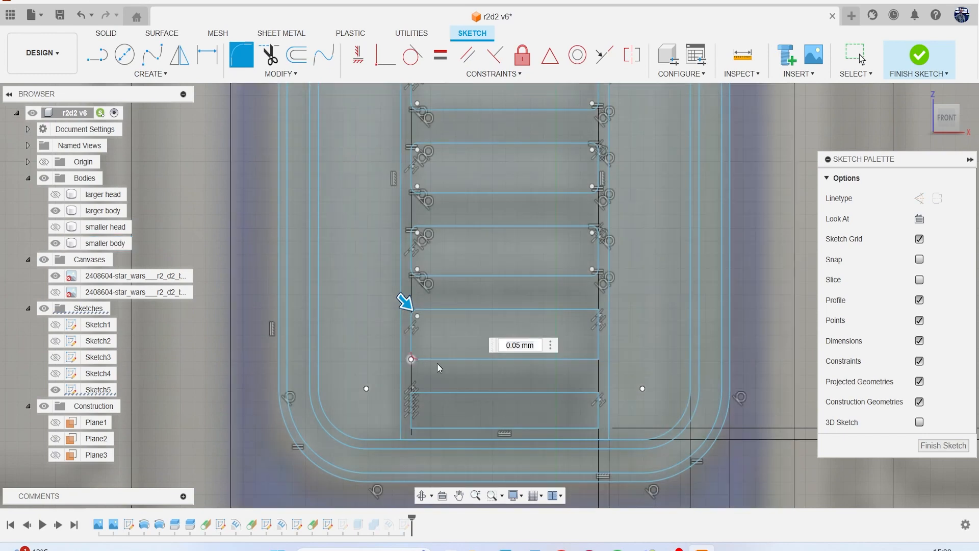
pyautogui.click(413, 359)
pyautogui.click(600, 360)
pyautogui.click(600, 314)
# - Round the four corners of the lower vent's lowest opening at 0.05 mm and complete the fillets
pyautogui.moveTo(462, 392); pyautogui.dragTo(463, 342, button='middle')
pyautogui.scroll(2, 436, 351)
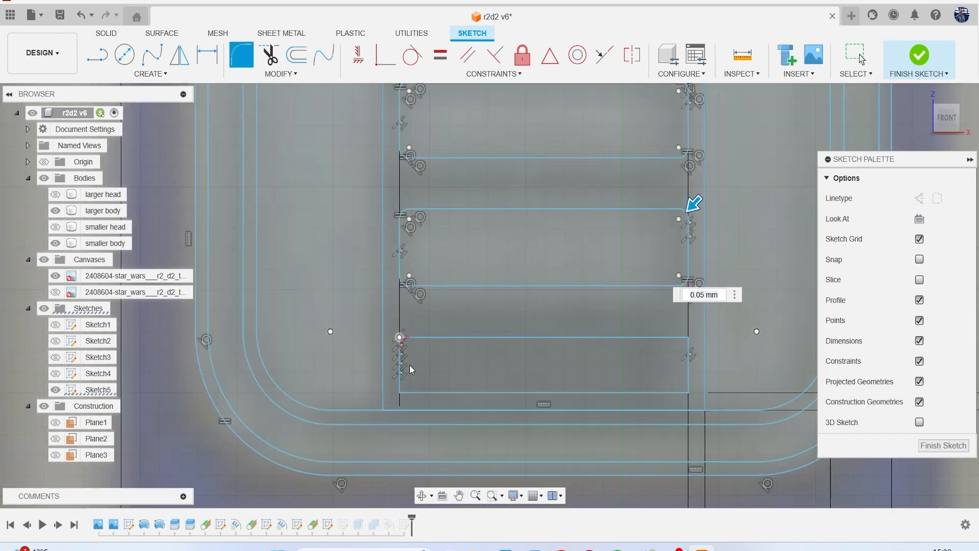
pyautogui.click(407, 361)
pyautogui.click(404, 394)
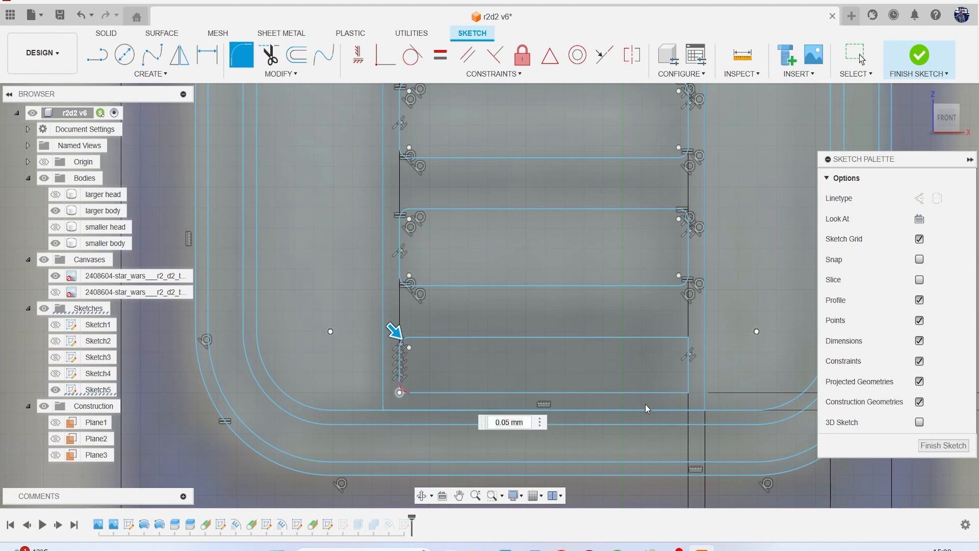
pyautogui.click(686, 390)
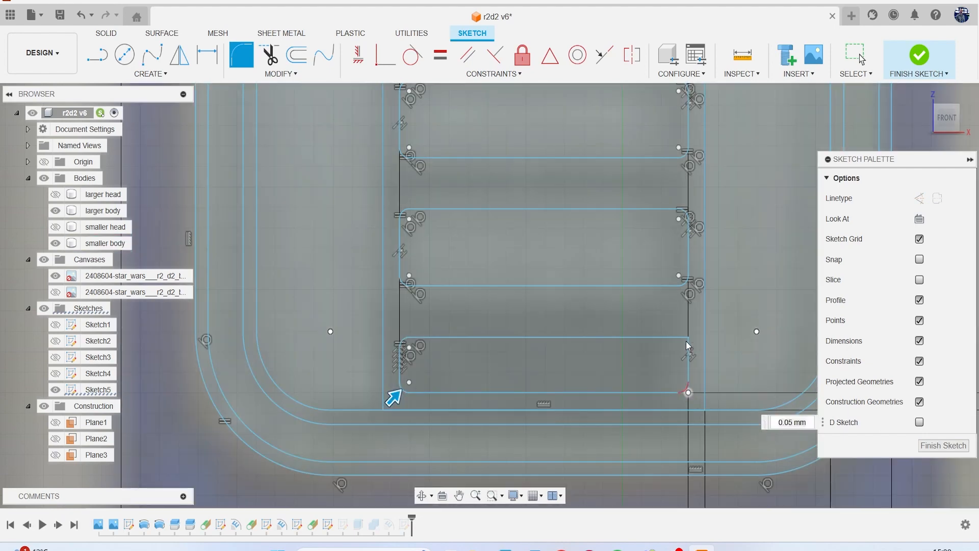
pyautogui.click(648, 343)
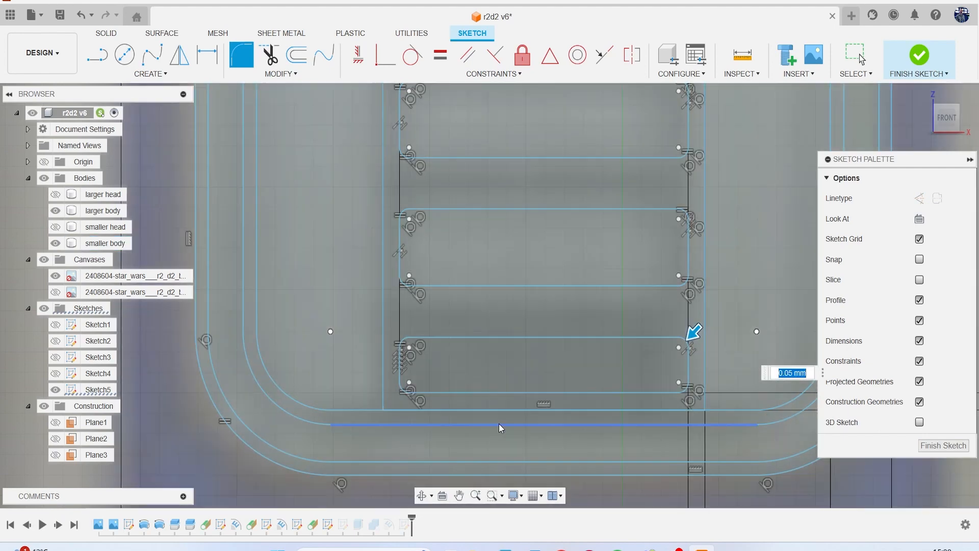
pyautogui.click(461, 410)
pyautogui.press('Return')
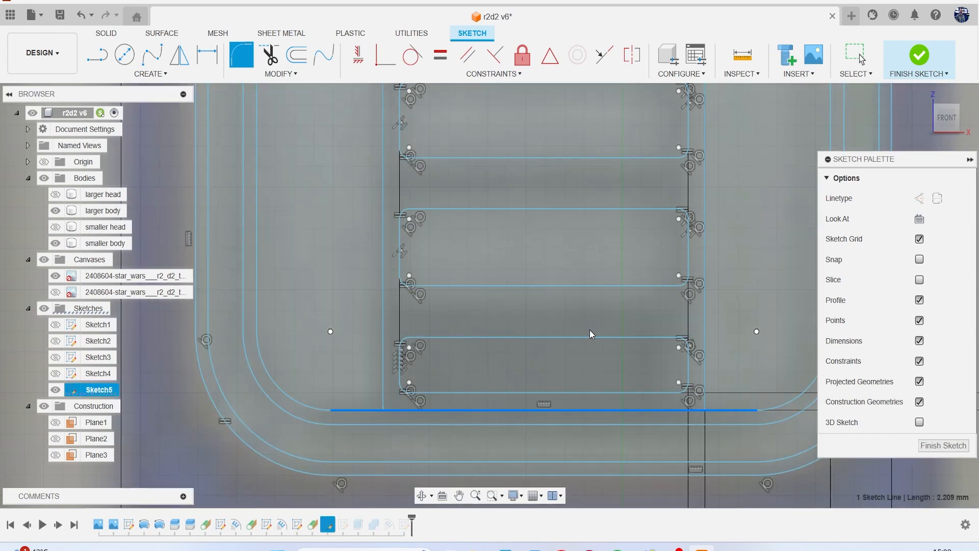
# - Trim the inner frame's bottom and top lines between the sides of the central vertical rectangle
pyautogui.scroll(3, 561, 364)
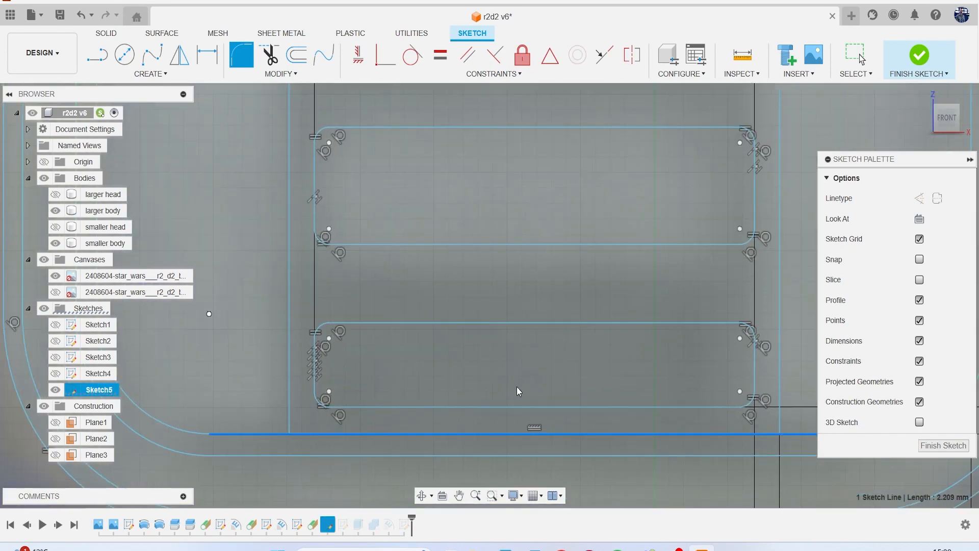
pyautogui.press('t')
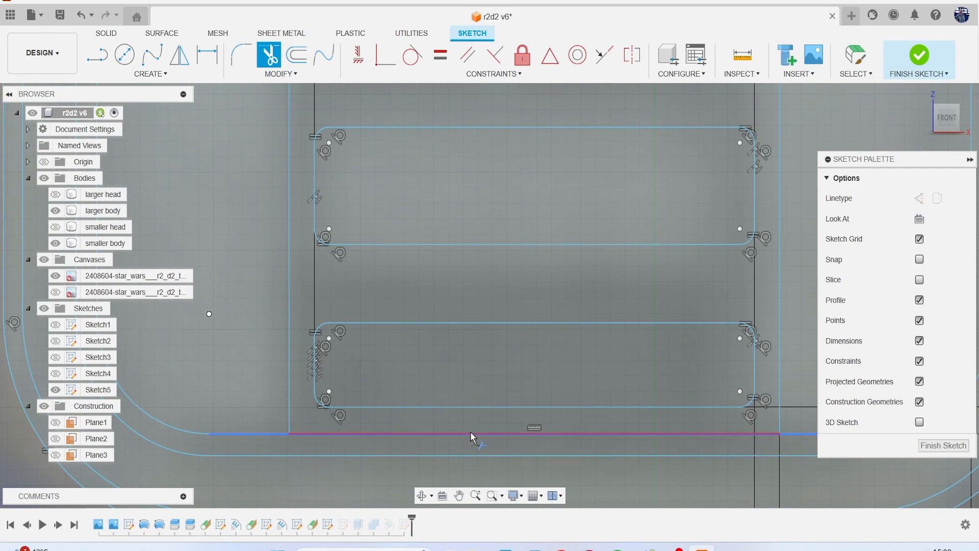
pyautogui.click(471, 431)
pyautogui.click(466, 433)
pyautogui.scroll(-5, 476, 384)
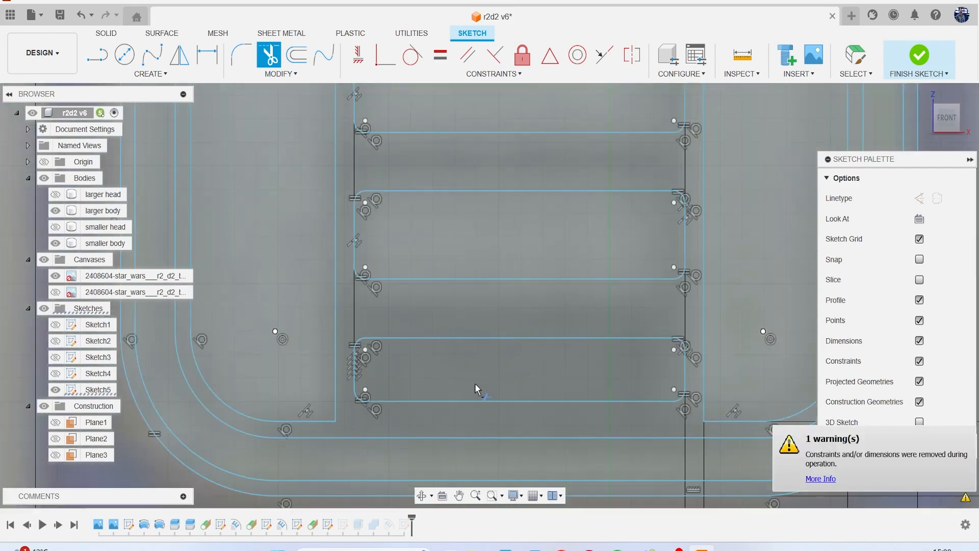
pyautogui.scroll(5, 465, 255)
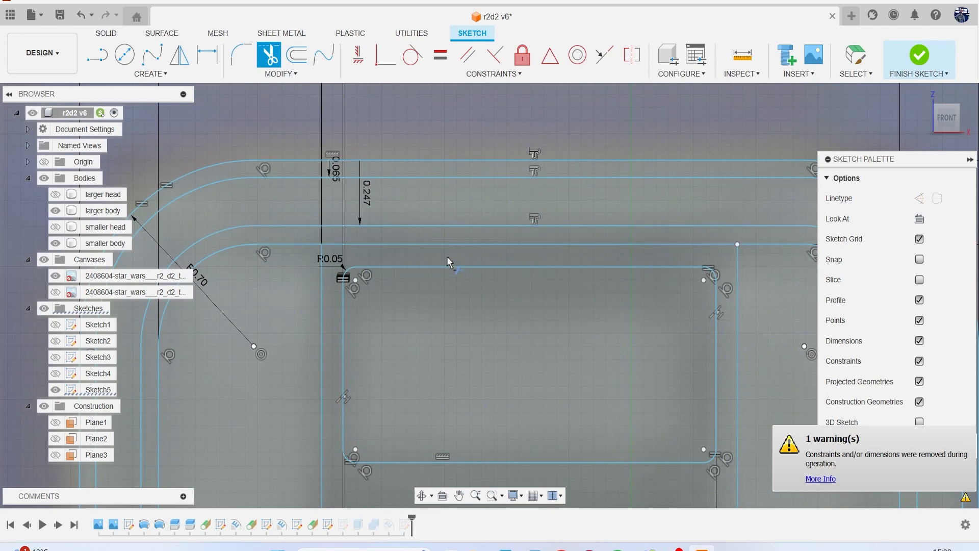
pyautogui.click(433, 244)
# - Fillet the four inner corners where the lower vent's side sections meet the central vertical frame at 0.05 mm, and finish the sketch
pyautogui.click(242, 60)
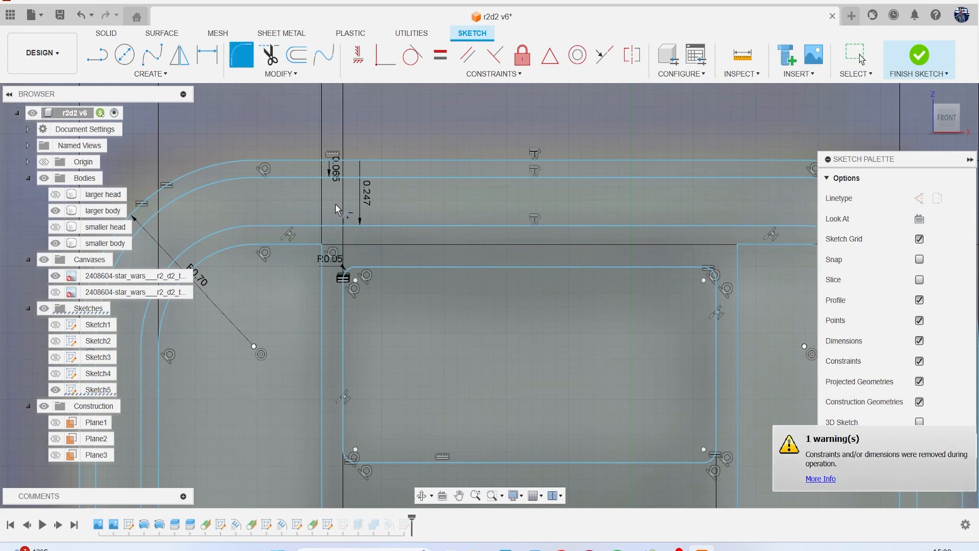
pyautogui.click(322, 245)
pyautogui.scroll(-3, 490, 263)
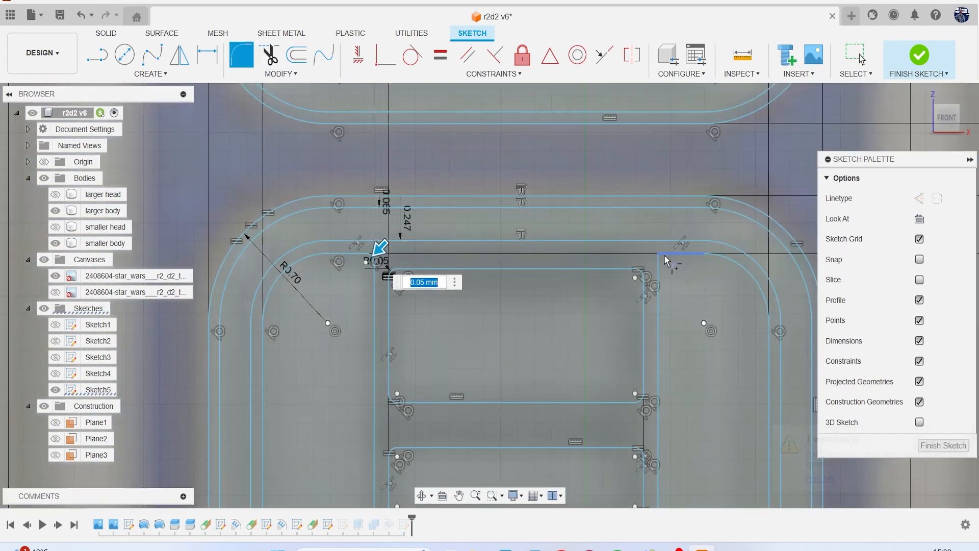
pyautogui.scroll(-6, 658, 257)
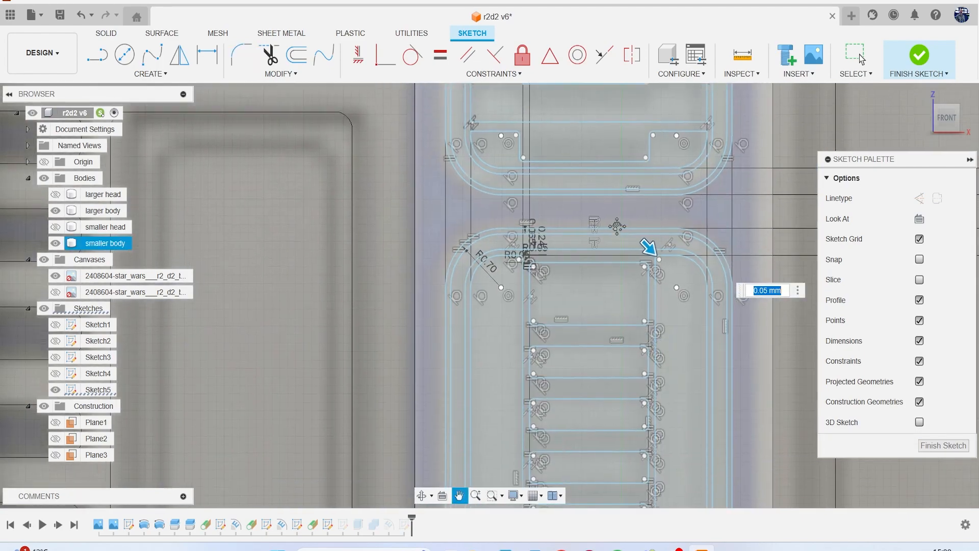
pyautogui.moveTo(650, 254); pyautogui.dragTo(589, 289, button='middle')
pyautogui.scroll(6, 589, 290)
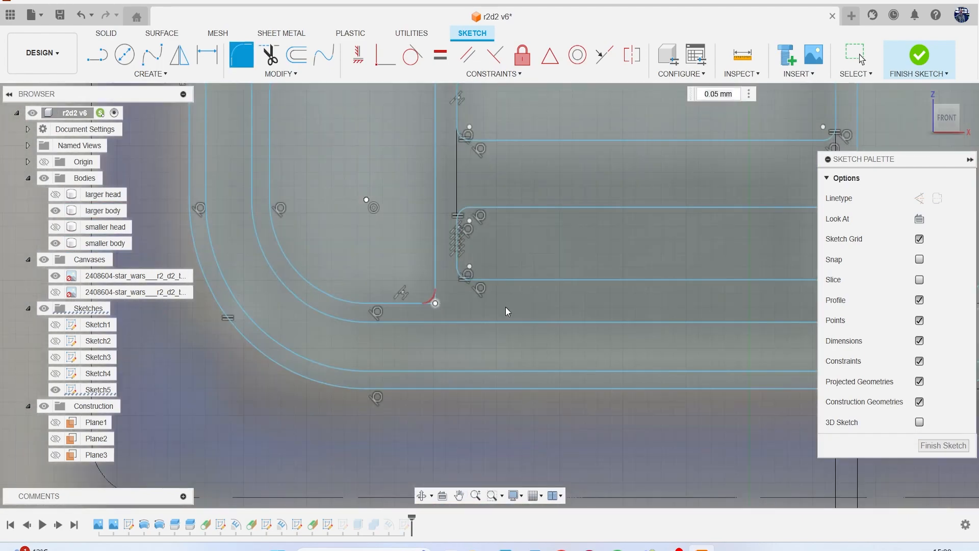
pyautogui.scroll(-5, 617, 319)
pyautogui.scroll(5, 640, 286)
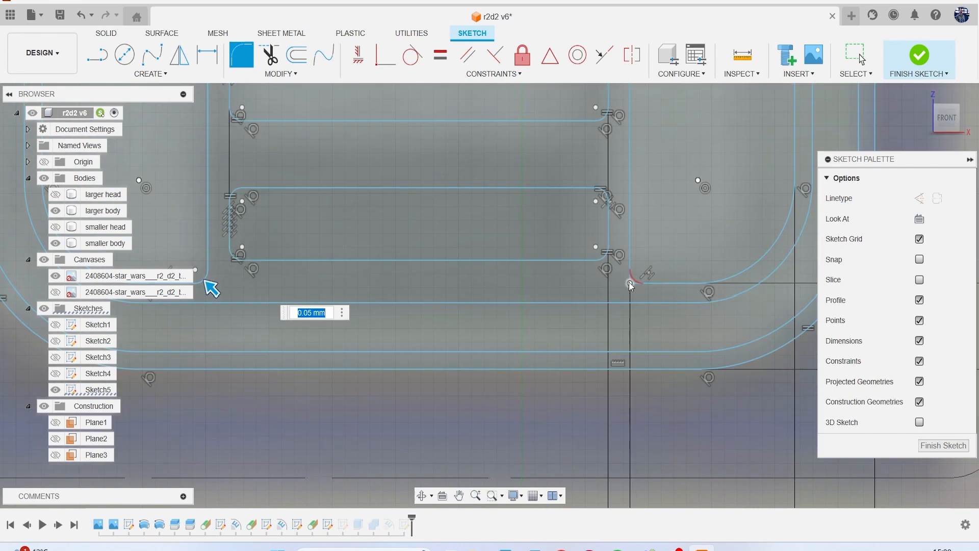
pyautogui.click(629, 282)
pyautogui.press('Return')
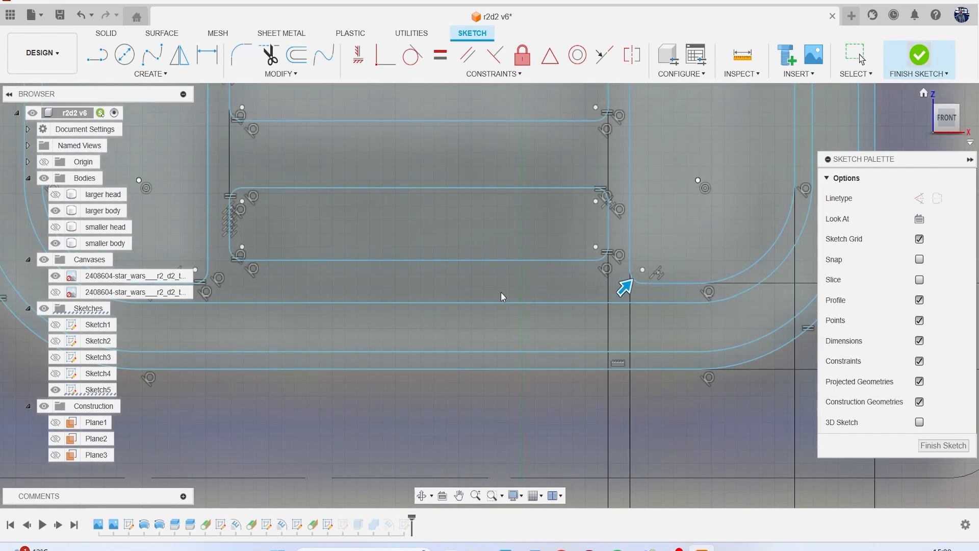
pyautogui.scroll(-6, 482, 289)
pyautogui.moveTo(481, 289); pyautogui.dragTo(469, 320, button='middle')
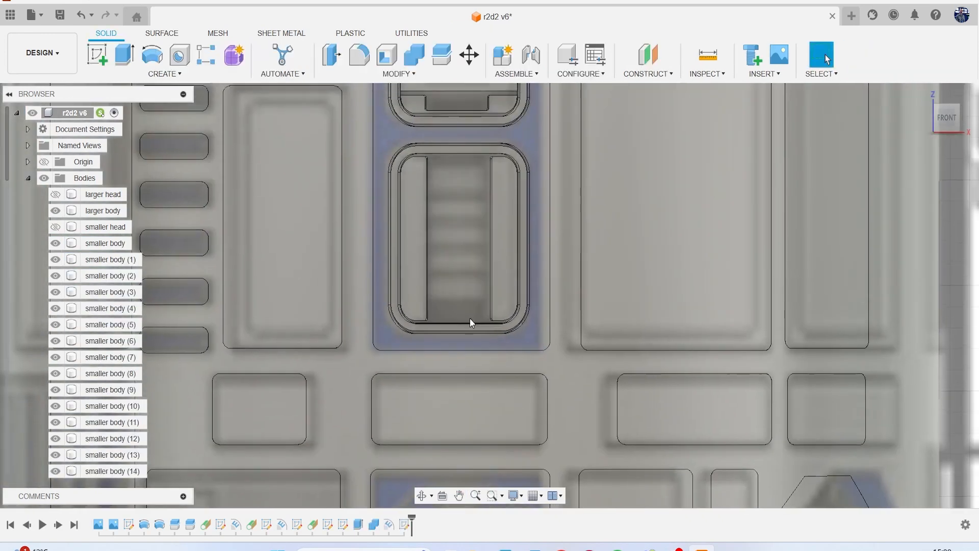
# - Edit the vent emboss feature, replacing its profile selection with the lower vent's slatted inner frame and outer border ring
pyautogui.rightClick(391, 530)
pyautogui.click(418, 377)
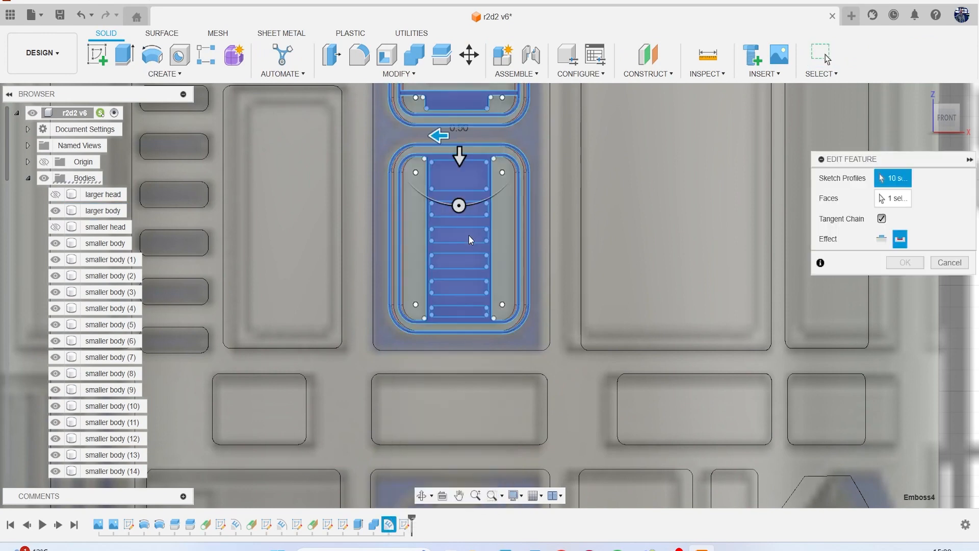
pyautogui.scroll(5, 460, 194)
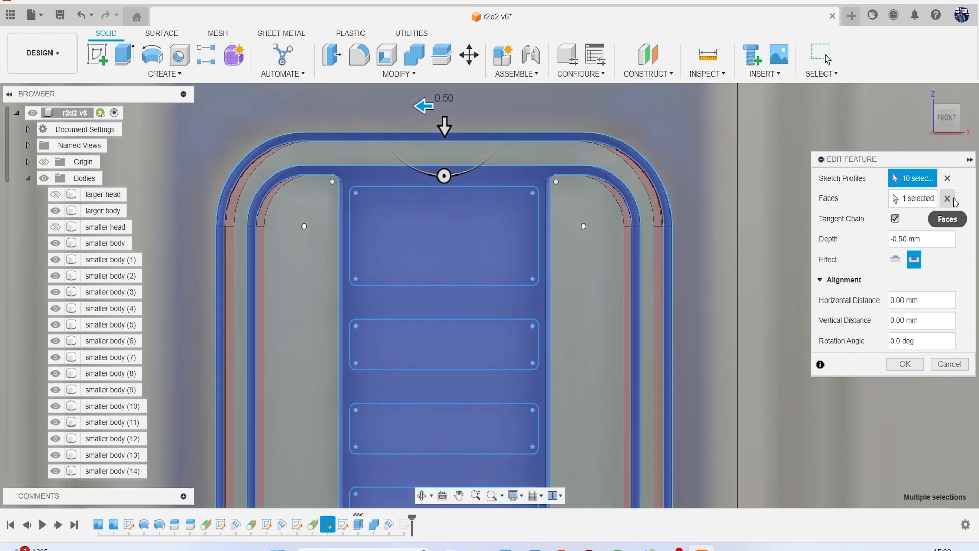
pyautogui.click(947, 178)
pyautogui.scroll(-5, 512, 222)
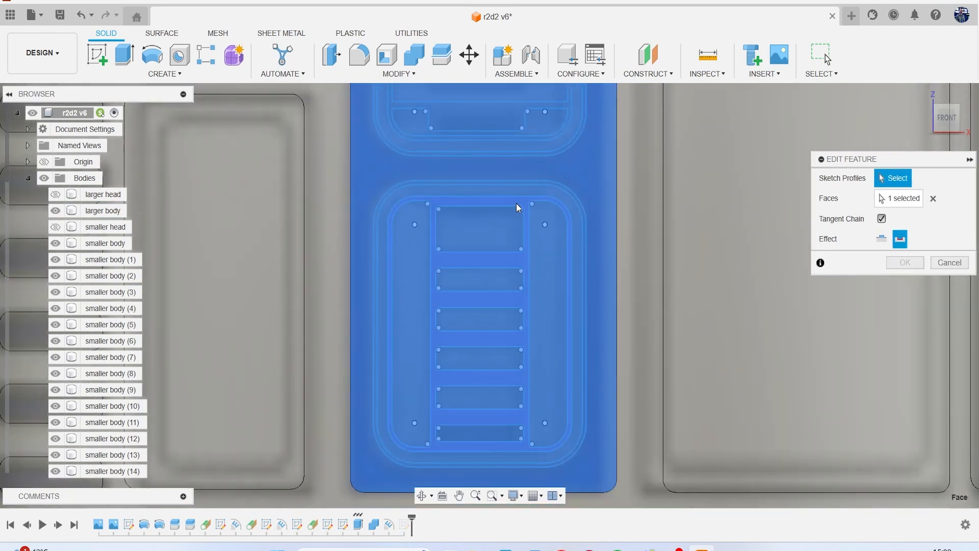
pyautogui.click(519, 201)
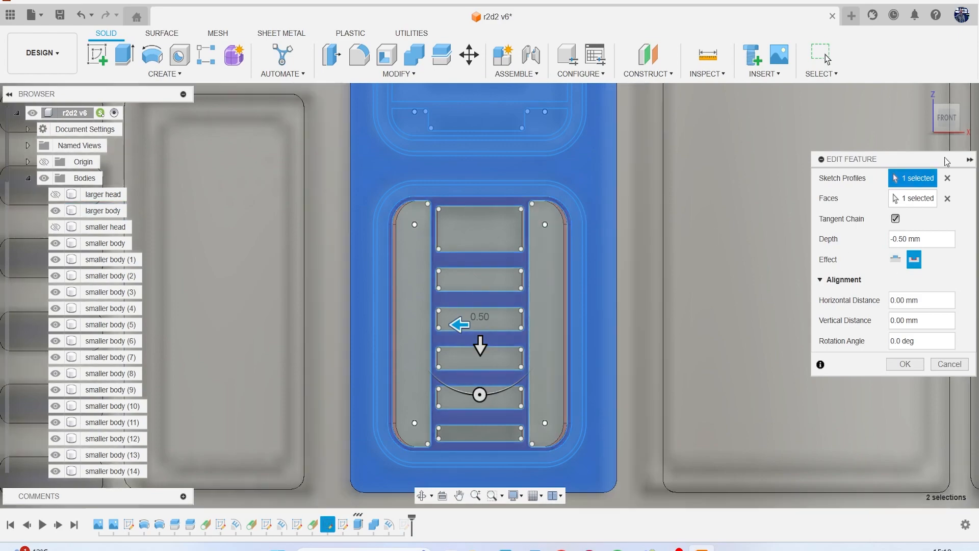
pyautogui.click(949, 131)
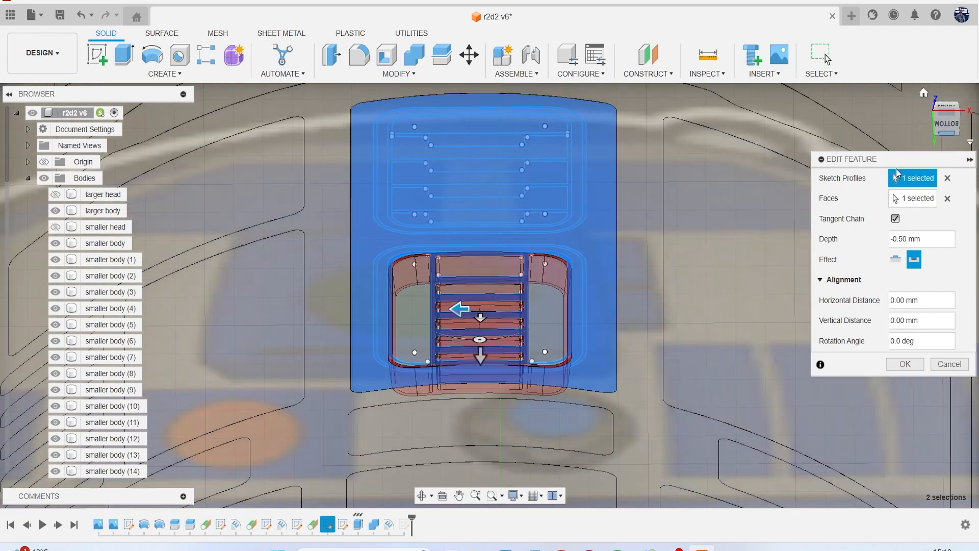
pyautogui.scroll(5, 472, 237)
pyautogui.scroll(3, 424, 244)
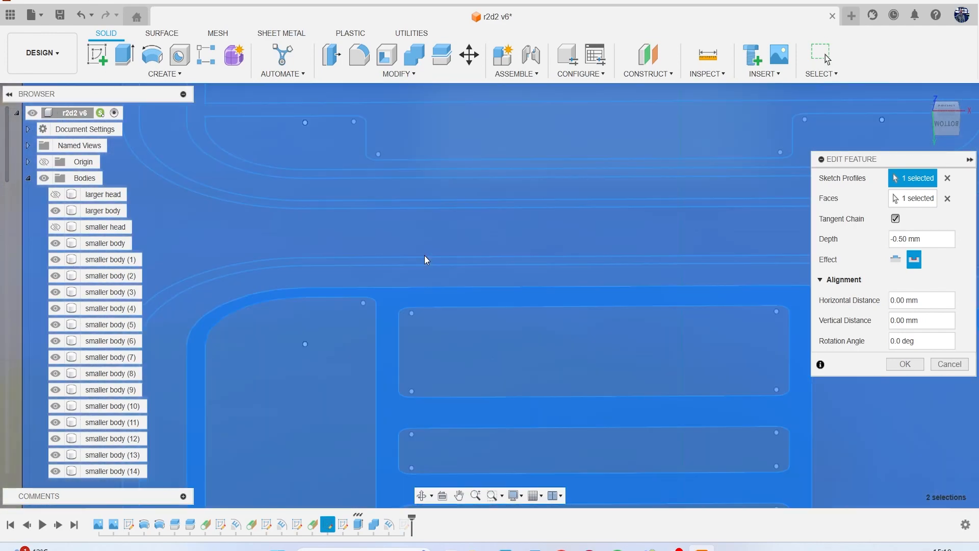
pyautogui.click(426, 261)
pyautogui.scroll(-5, 510, 257)
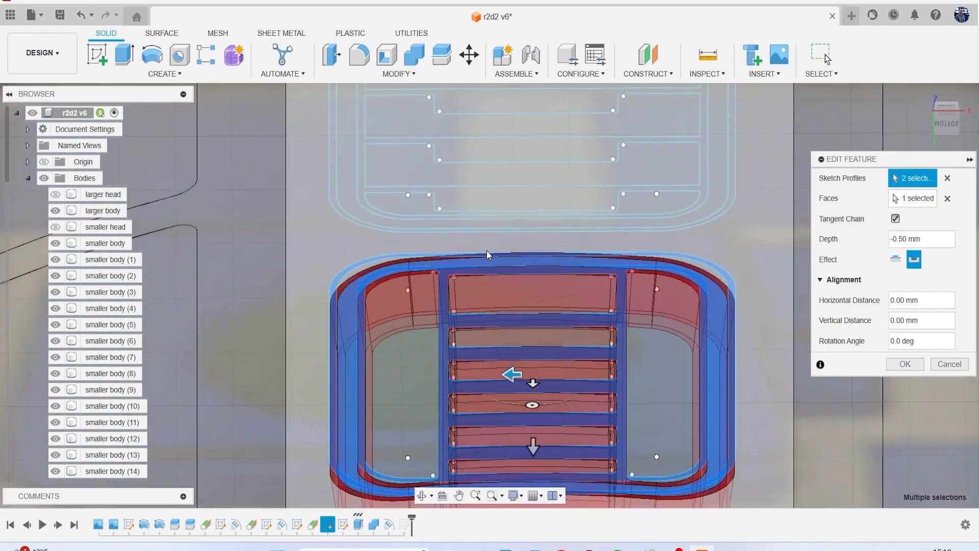
pyautogui.click(906, 364)
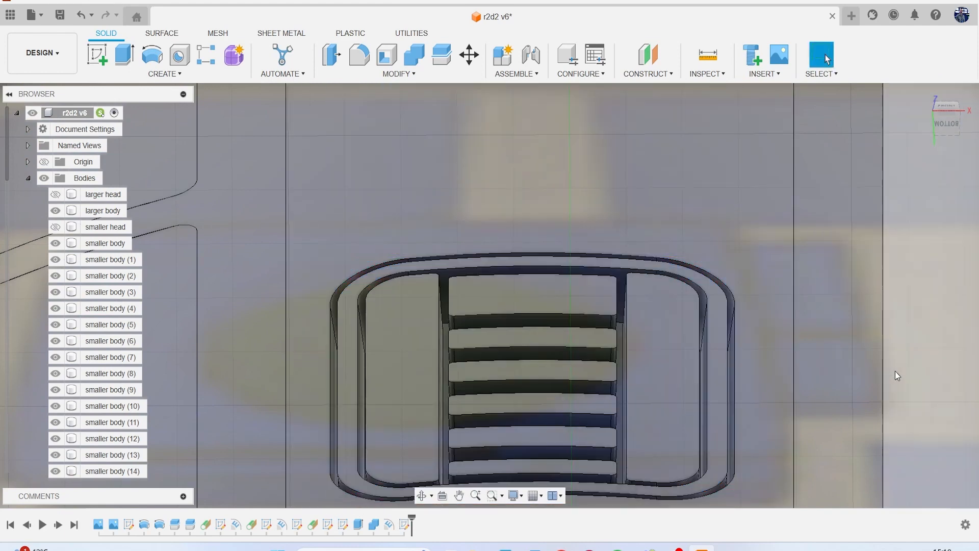
# - Edit the vent emboss feature again to add the upper vent's louvred frame and outer border ring as profiles
pyautogui.scroll(-3, 725, 374)
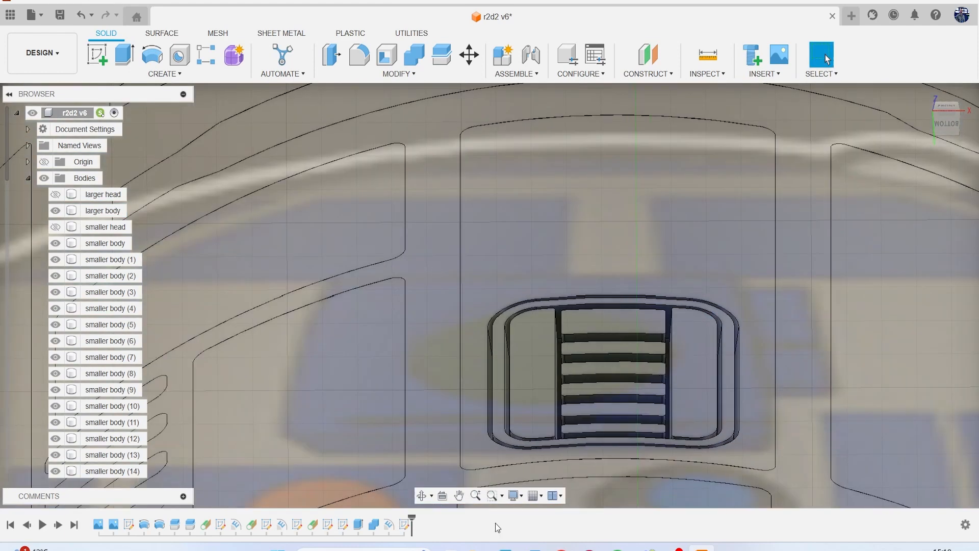
pyautogui.rightClick(394, 526)
pyautogui.click(442, 378)
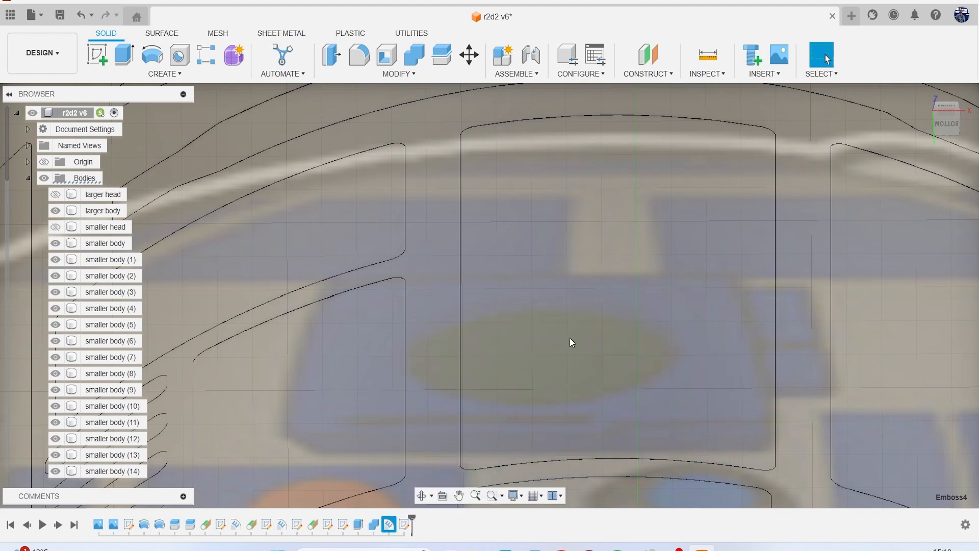
pyautogui.moveTo(594, 310); pyautogui.dragTo(566, 380, button='middle')
pyautogui.scroll(4, 557, 327)
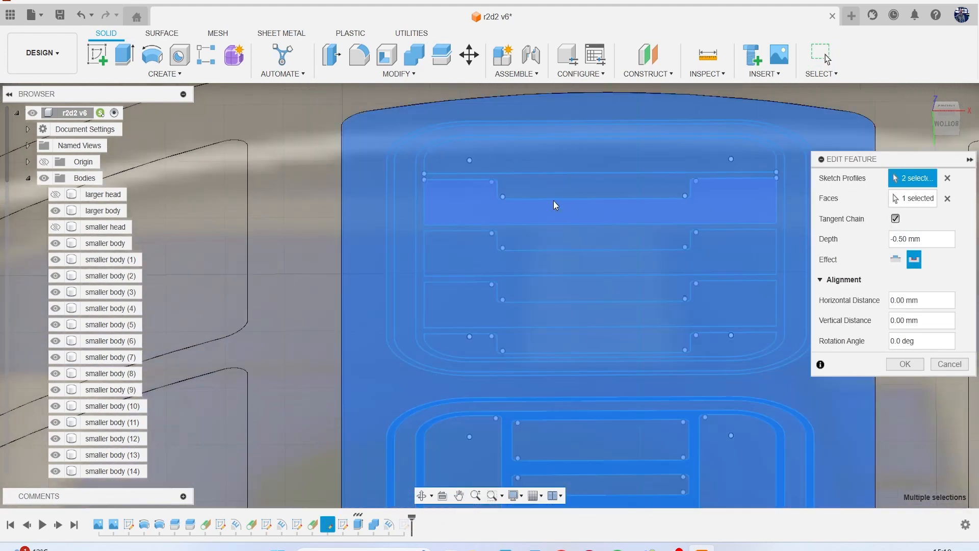
pyautogui.click(550, 186)
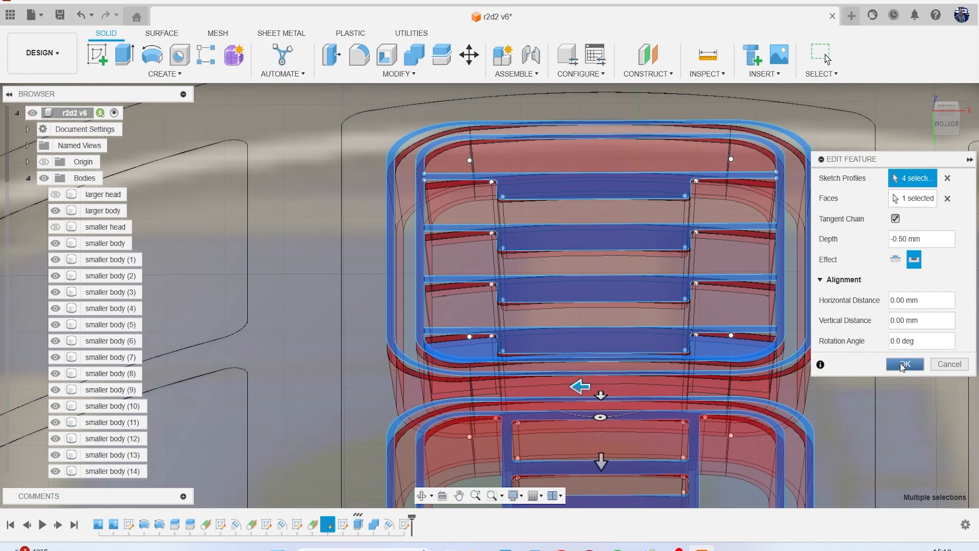
pyautogui.press('Return')
# - Examine the debossed vents from the front and compare them with the reference image by hiding and reshowing all bodies
pyautogui.scroll(-6, 721, 382)
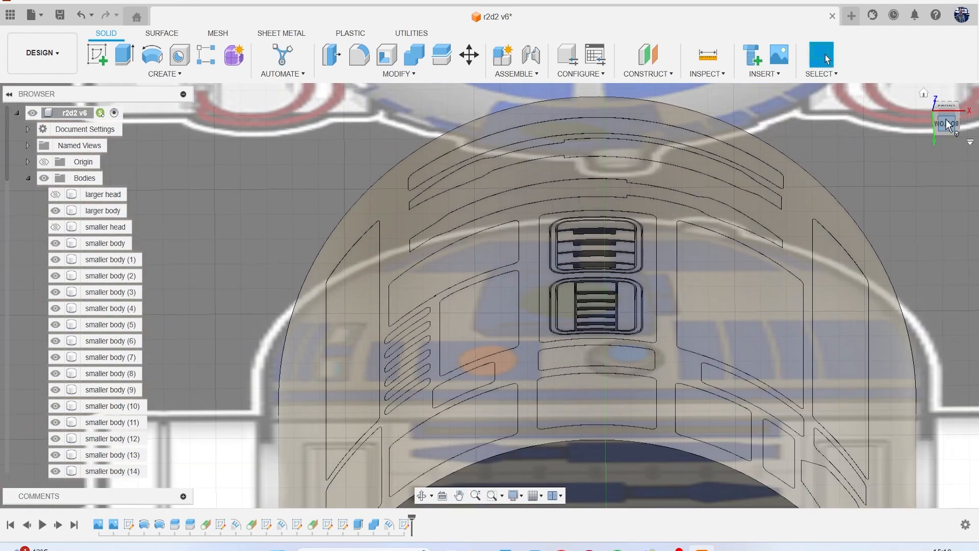
pyautogui.click(948, 124)
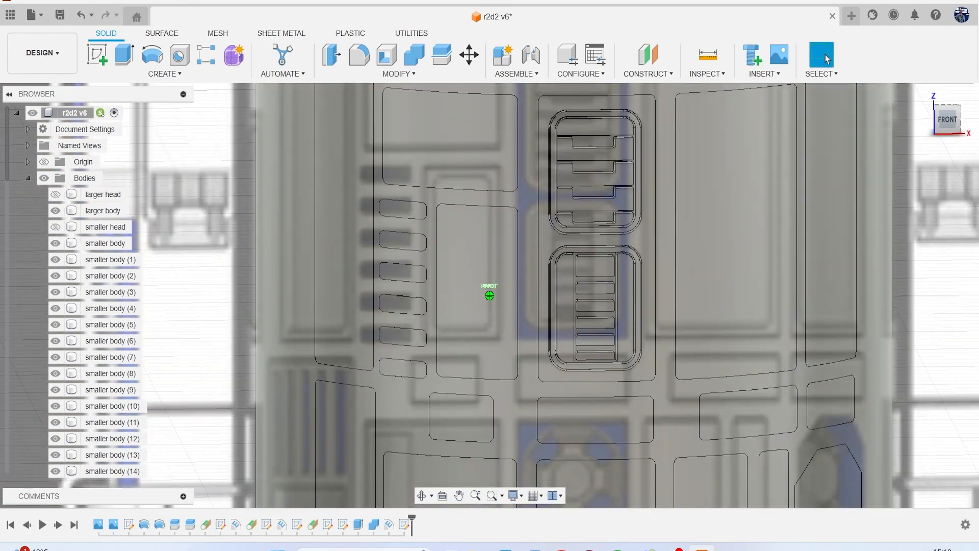
pyautogui.scroll(3, 534, 209)
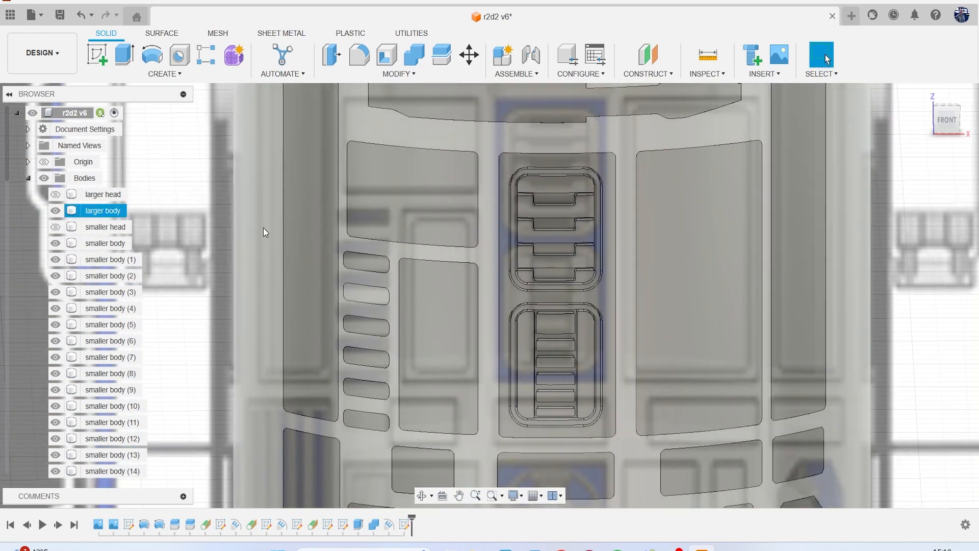
pyautogui.scroll(-4, 97, 392)
pyautogui.scroll(-2, 97, 393)
pyautogui.scroll(5, 84, 347)
pyautogui.scroll(3, 78, 292)
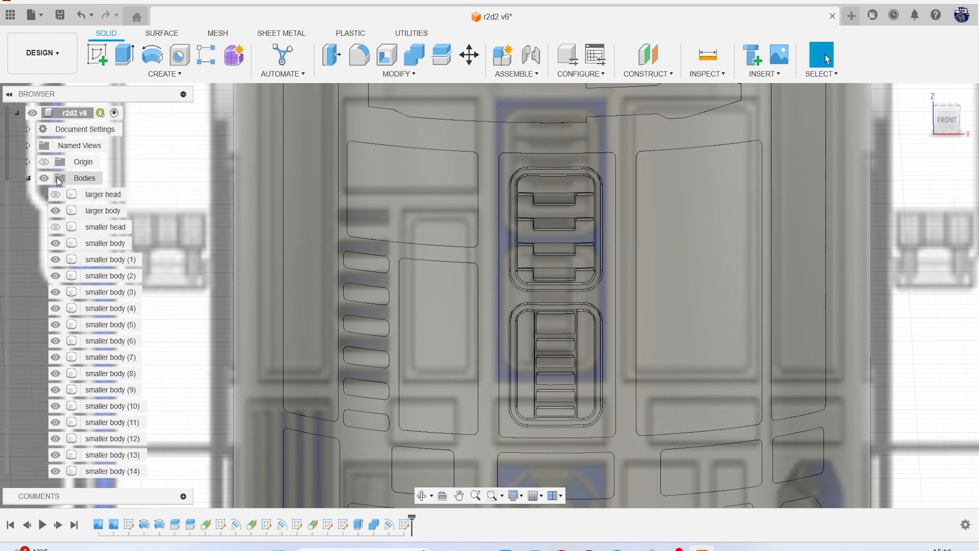
pyautogui.click(44, 178)
pyautogui.moveTo(469, 259); pyautogui.dragTo(461, 312, button='middle')
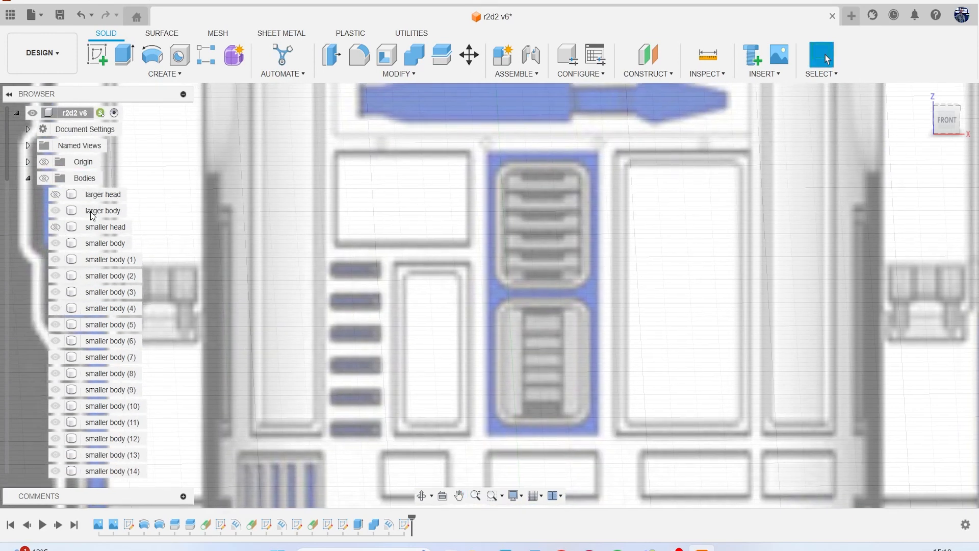
pyautogui.click(44, 178)
pyautogui.scroll(-2, 525, 255)
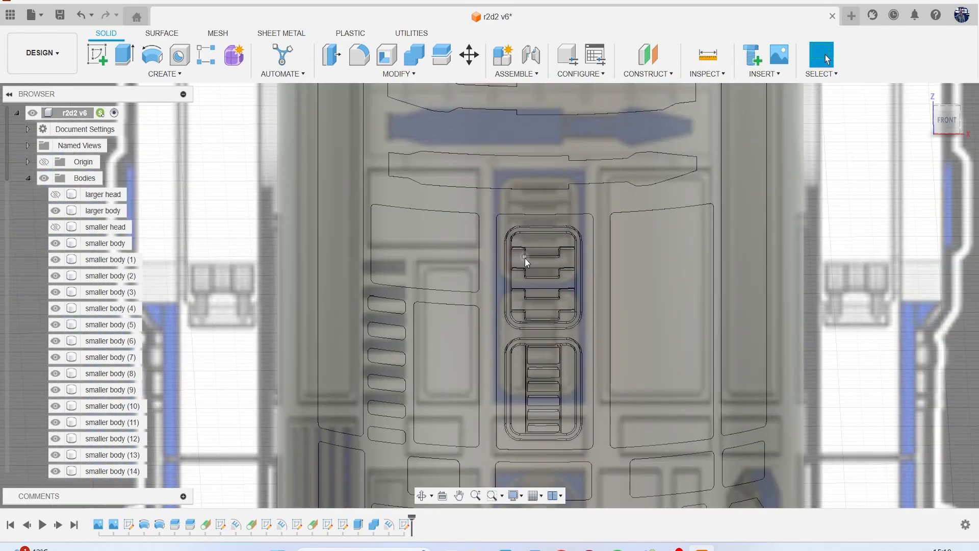
# - Chamfer the outer edge loop of the central vent panel with an equal distance of about 0.137 mm
pyautogui.moveTo(402, 149); pyautogui.dragTo(388, 94, button='middle')
pyautogui.click(349, 78)
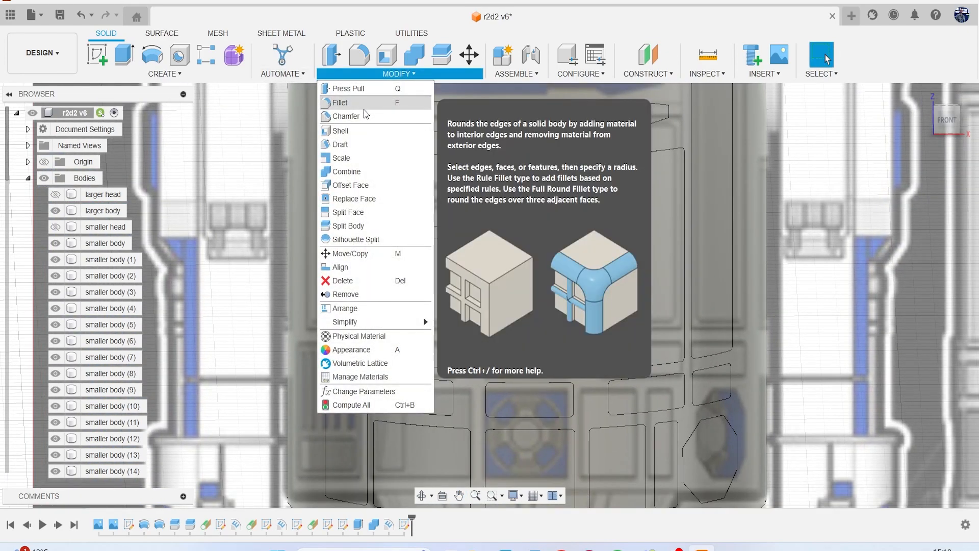
pyautogui.click(360, 115)
pyautogui.scroll(5, 525, 170)
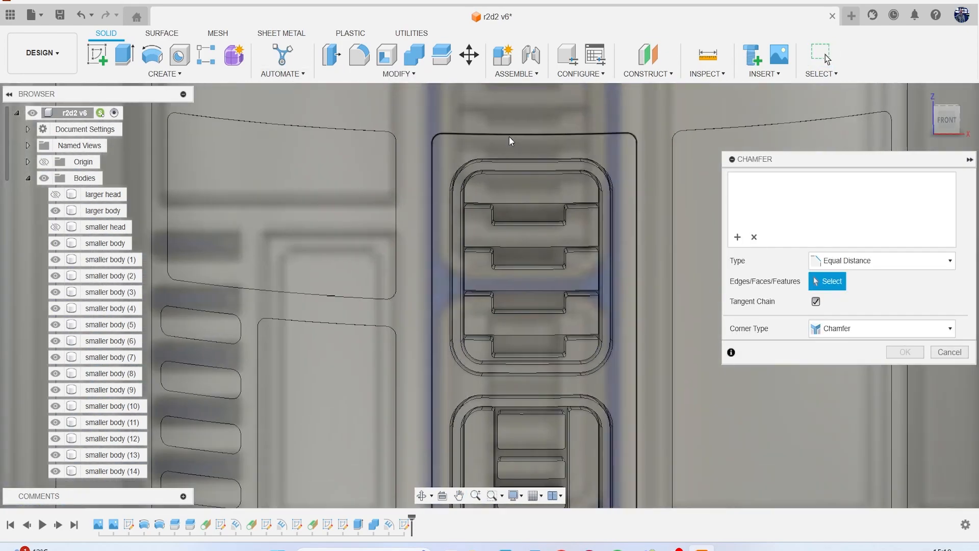
pyautogui.click(509, 135)
pyautogui.moveTo(509, 128); pyautogui.dragTo(509, 132)
pyautogui.scroll(-5, 555, 231)
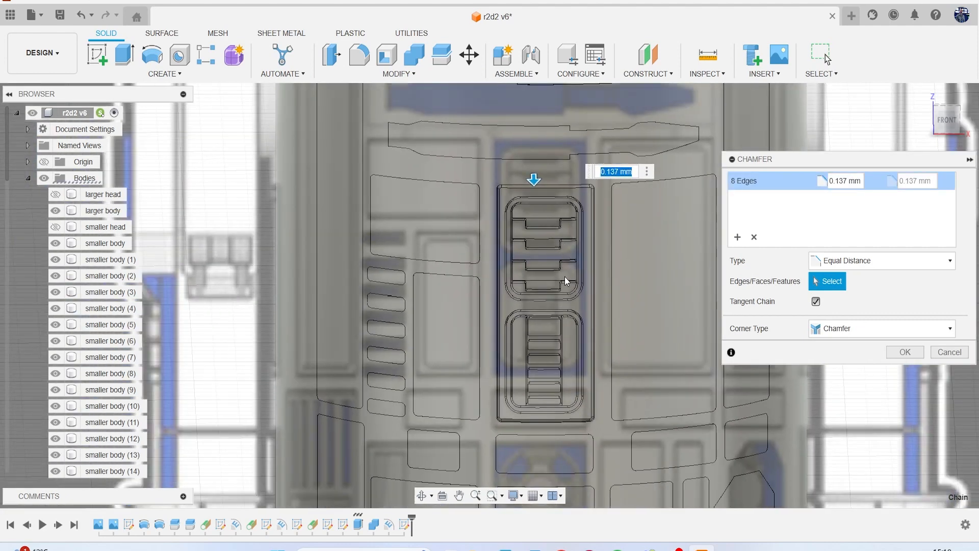
pyautogui.click(905, 352)
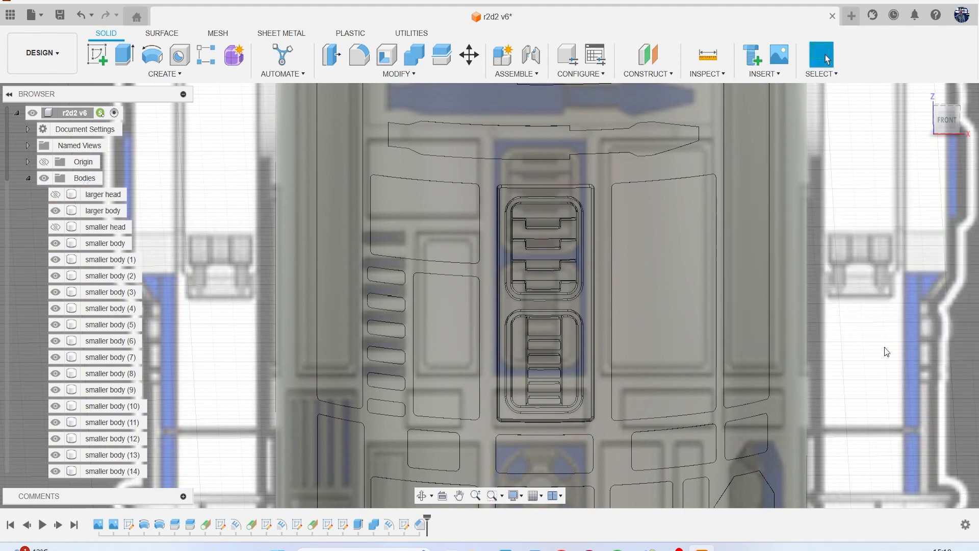
# - Toggle the reference canvases' visibility to examine the body, and compare its upper panels with the reference image
pyautogui.scroll(-2, 647, 294)
pyautogui.scroll(-2, 647, 294)
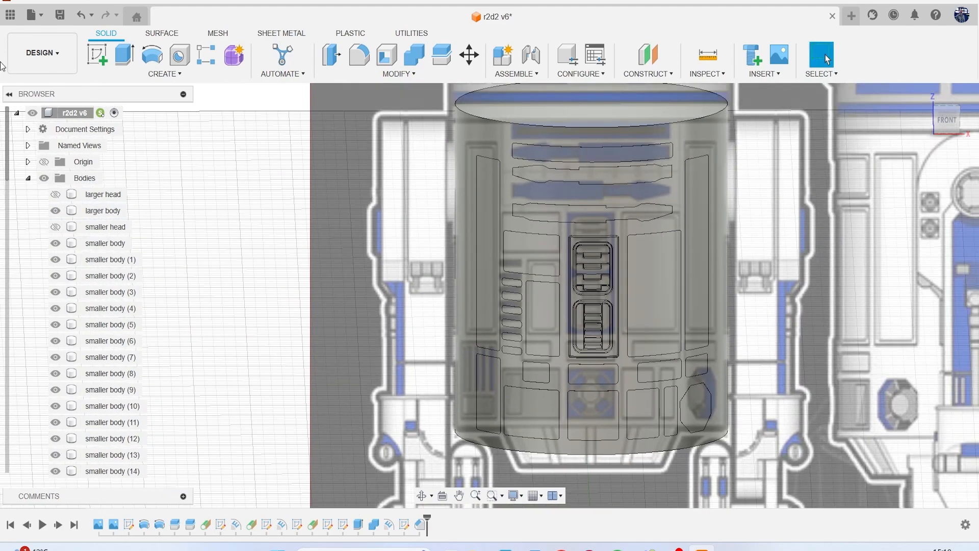
pyautogui.scroll(-10, 89, 431)
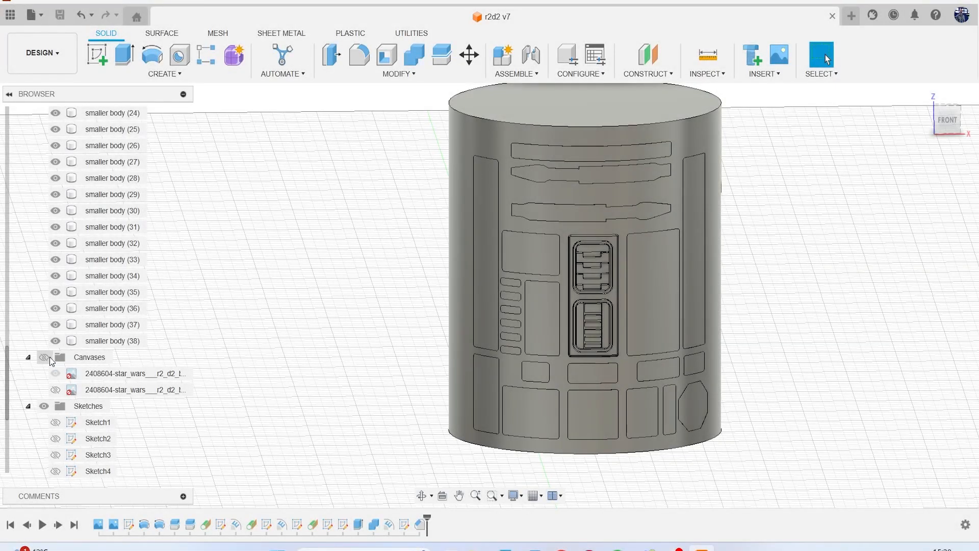
pyautogui.click(50, 358)
pyautogui.click(49, 359)
pyautogui.click(50, 358)
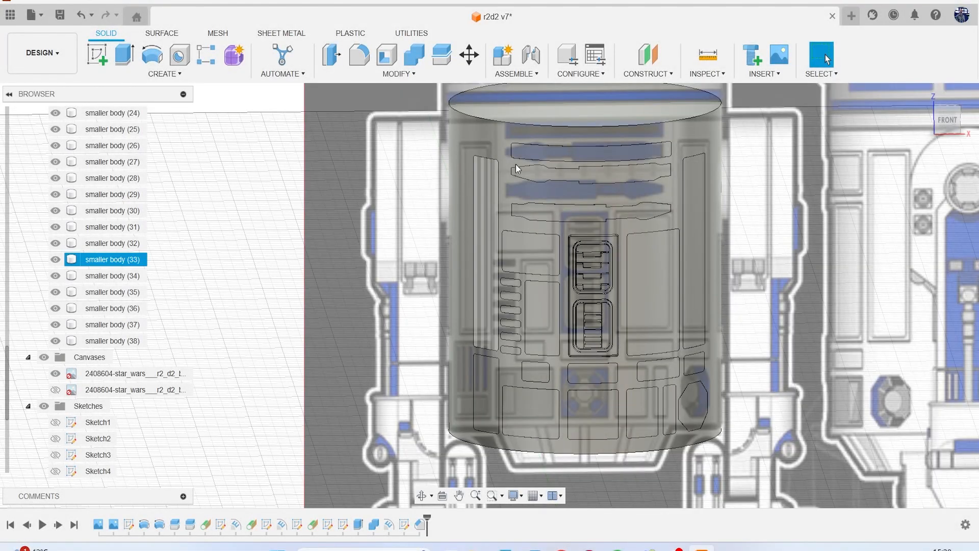
pyautogui.scroll(5, 525, 169)
pyautogui.scroll(1, 73, 414)
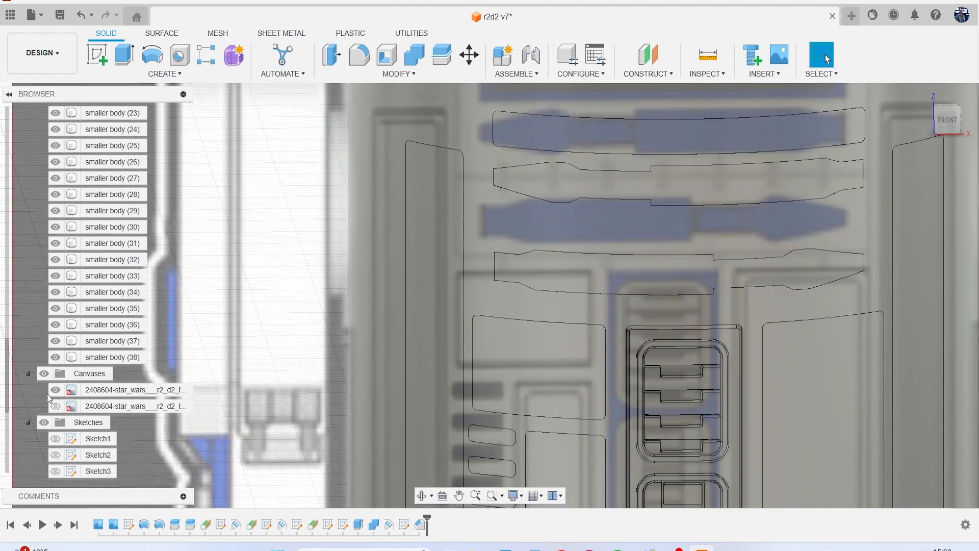
pyautogui.scroll(5, 109, 268)
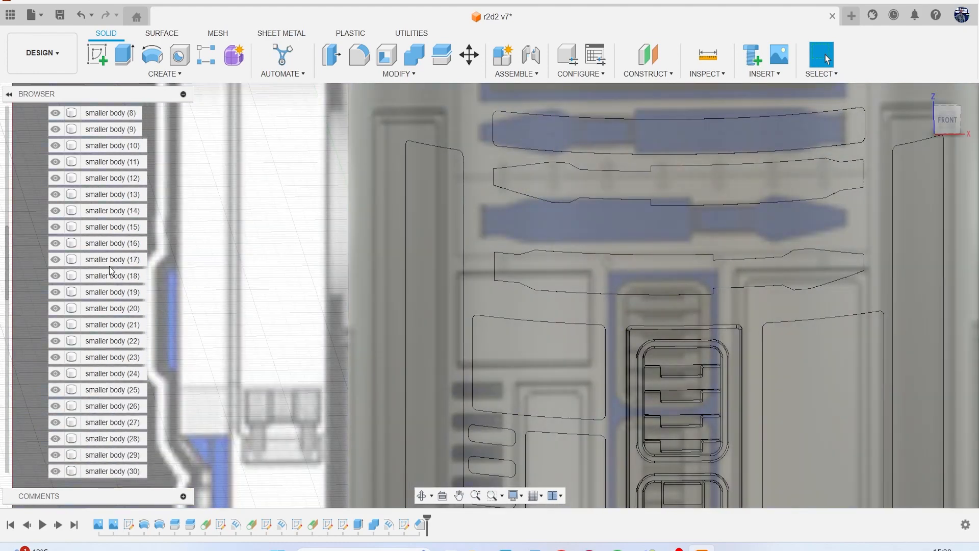
pyautogui.scroll(5, 109, 267)
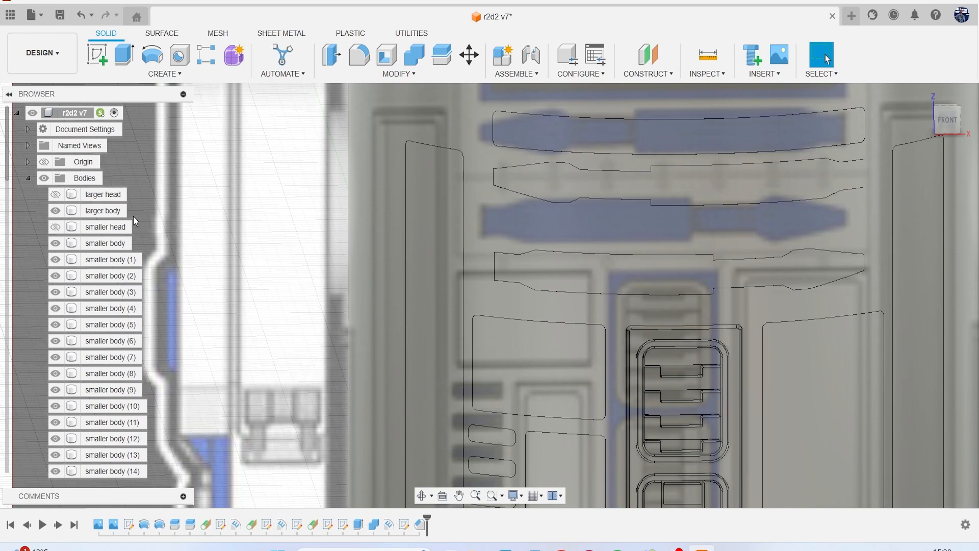
# - Isolate the larger body so that the cylinder with its cut panel recesses can be worked on alone
pyautogui.click(113, 217)
pyautogui.rightClick(113, 216)
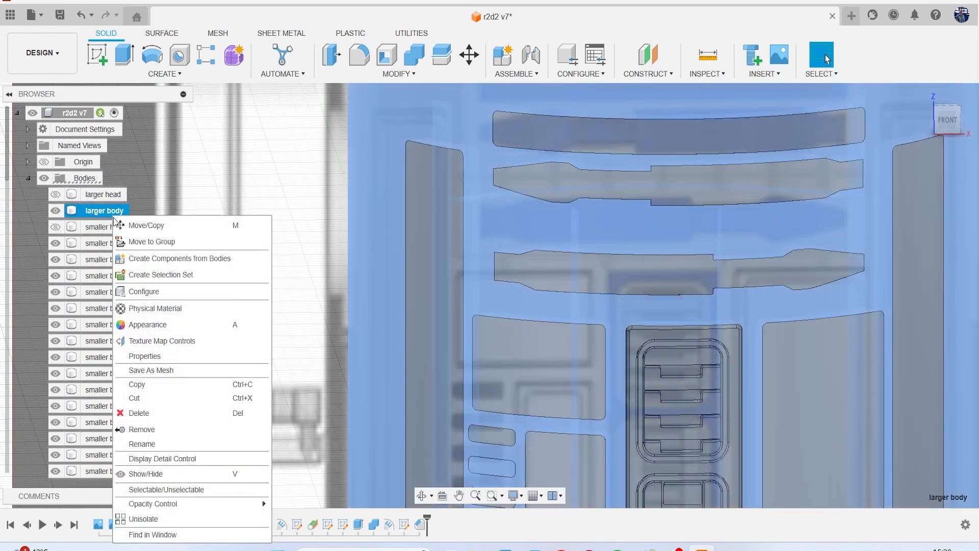
pyautogui.click(186, 518)
pyautogui.rightClick(112, 212)
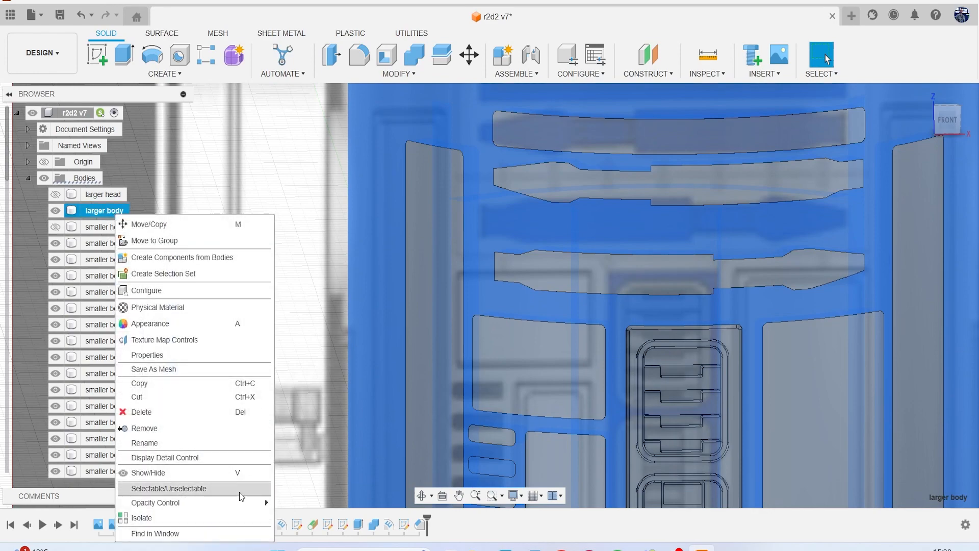
pyautogui.click(185, 518)
pyautogui.click(277, 313)
pyautogui.scroll(-3, 335, 341)
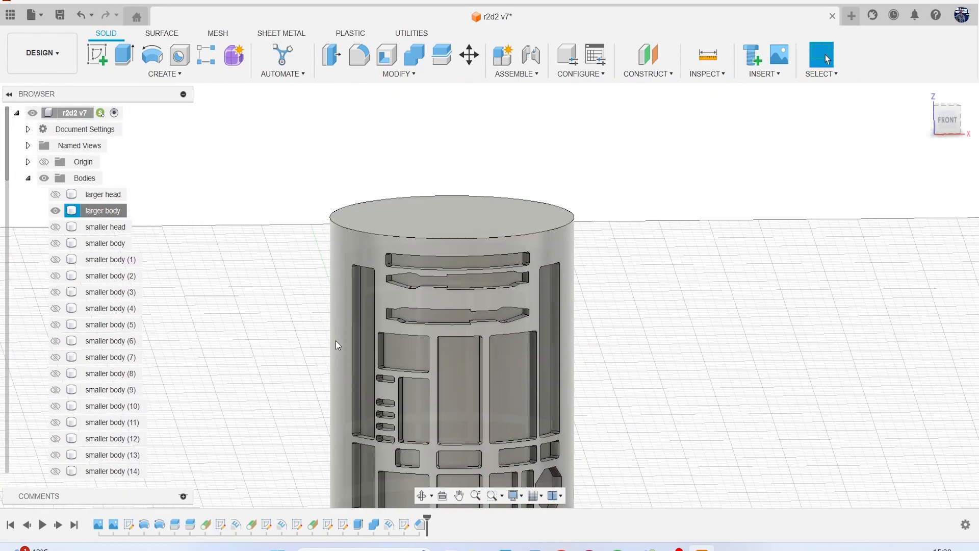
pyautogui.moveTo(393, 225); pyautogui.dragTo(426, 125, button='middle')
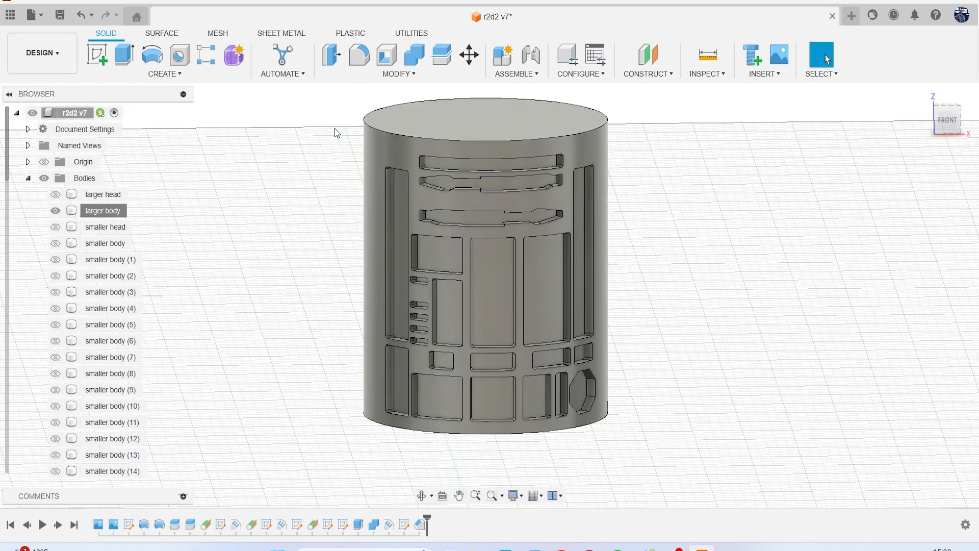
# - Fillet all edges of the larger body's outer cylindrical face with a constant 0.1 mm radius
pyautogui.press('f')
pyautogui.scroll(3, 342, 164)
pyautogui.click(424, 140)
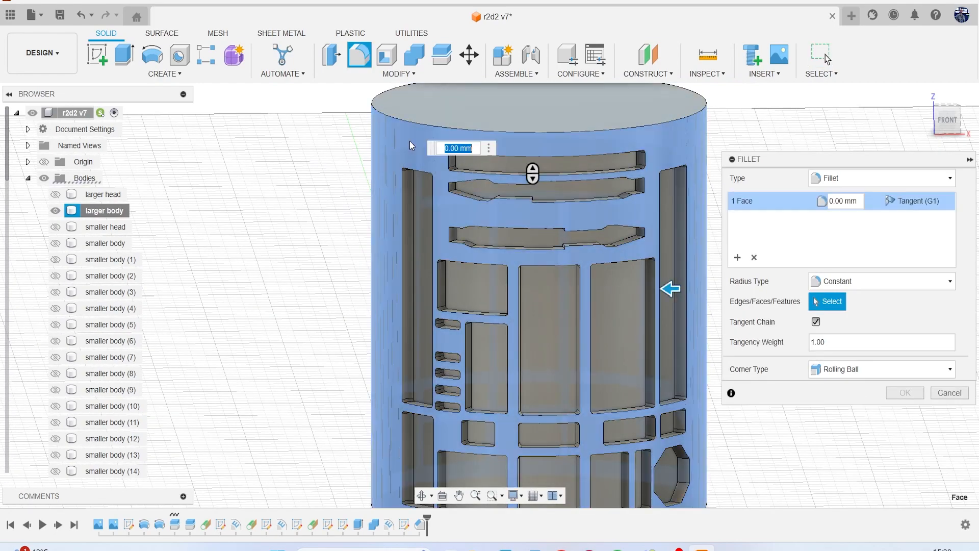
pyautogui.write('1')
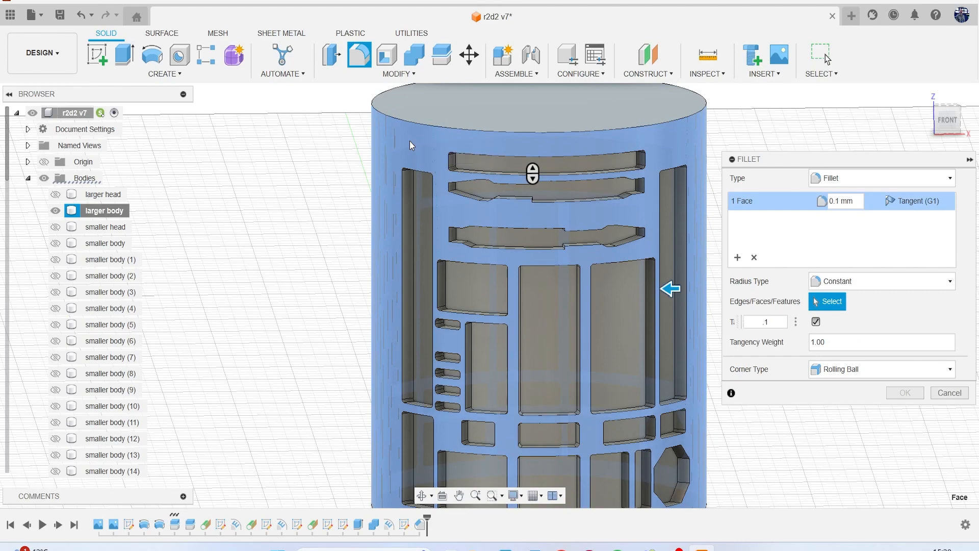
pyautogui.scroll(2, 496, 156)
pyautogui.scroll(3, 496, 155)
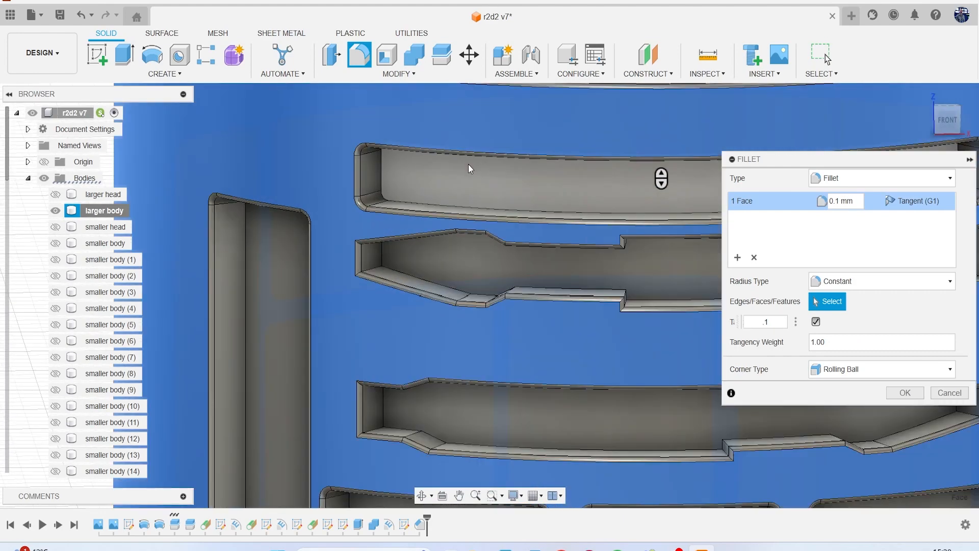
pyautogui.scroll(-3, 467, 166)
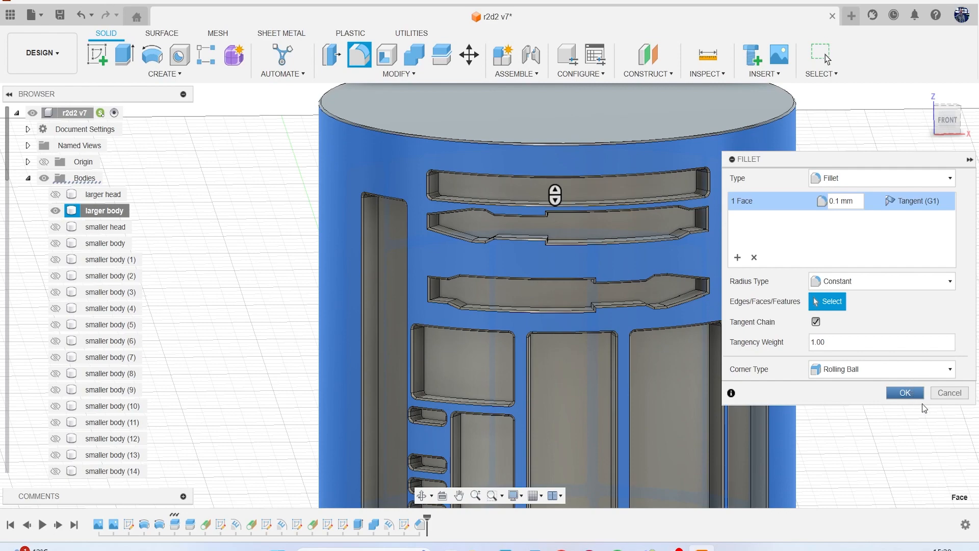
pyautogui.click(910, 390)
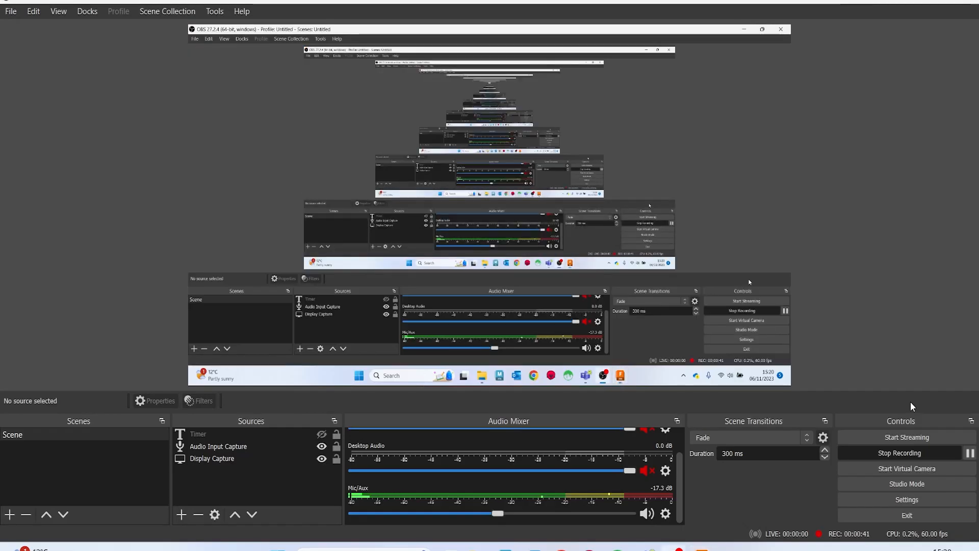
pyautogui.click(702, 549)
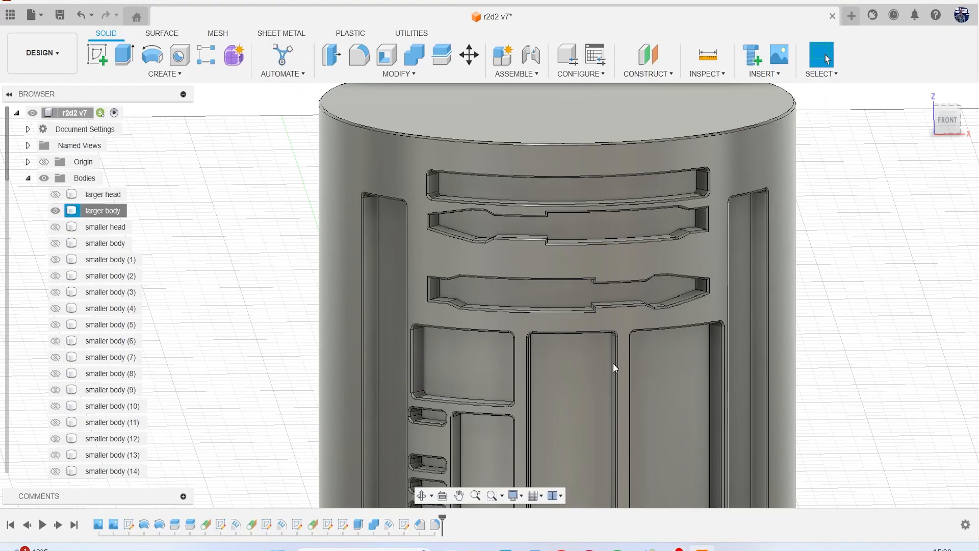
# - Delete the fillet faces along the top and bottom rims of the larger body
pyautogui.scroll(6, 395, 130)
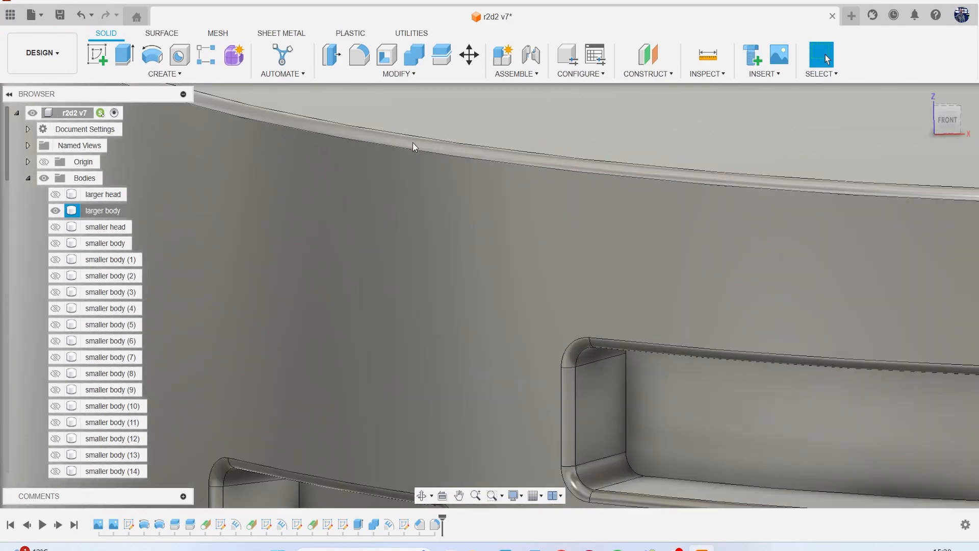
pyautogui.click(414, 144)
pyautogui.press('Delete')
pyautogui.scroll(-6, 421, 163)
pyautogui.scroll(-3, 494, 329)
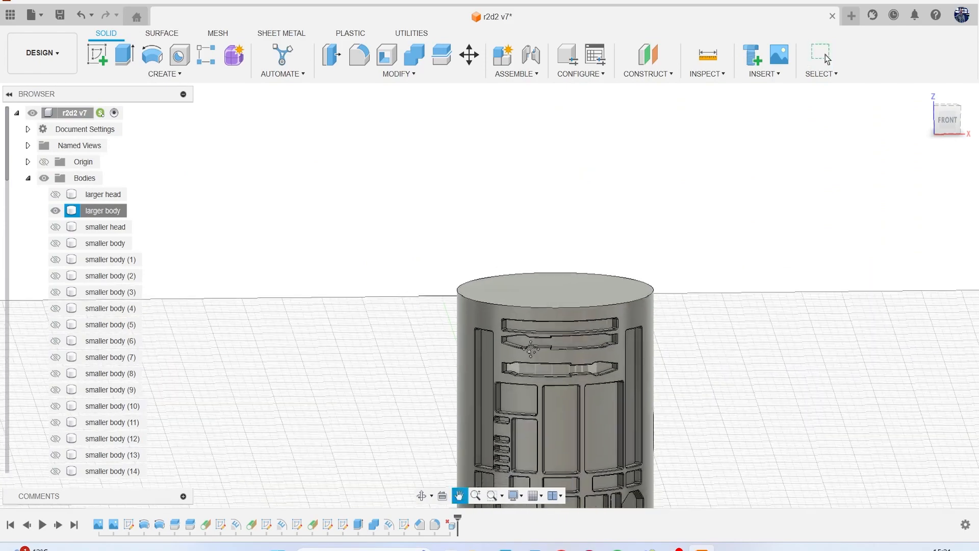
pyautogui.scroll(8, 531, 326)
pyautogui.scroll(3, 510, 266)
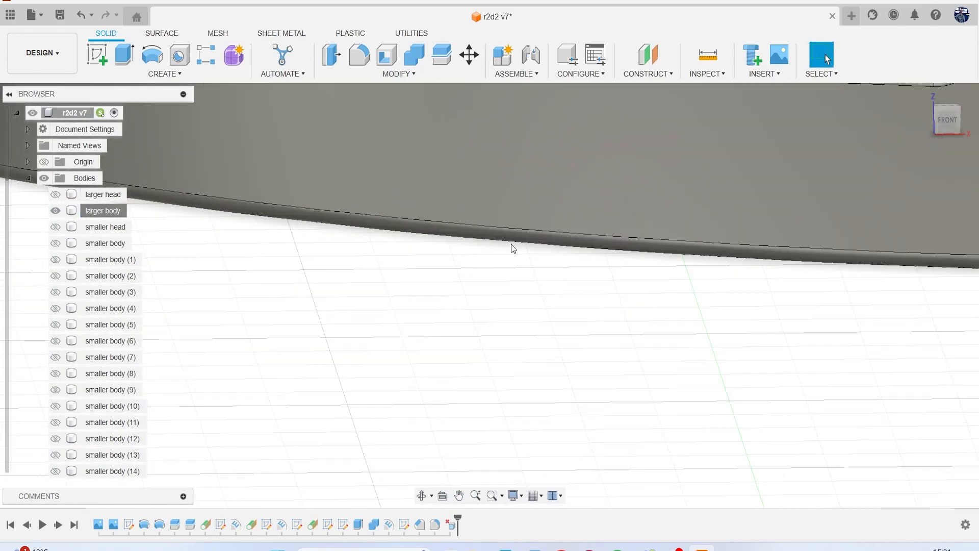
pyautogui.click(526, 233)
pyautogui.press('Delete')
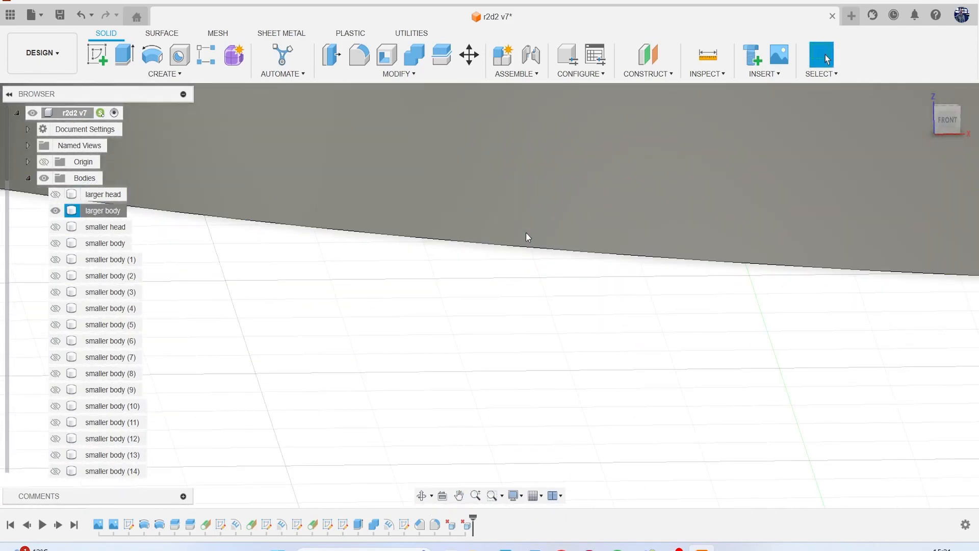
# - Unisolate the larger body and hide the reference canvases
pyautogui.scroll(-3, 526, 234)
pyautogui.rightClick(122, 220)
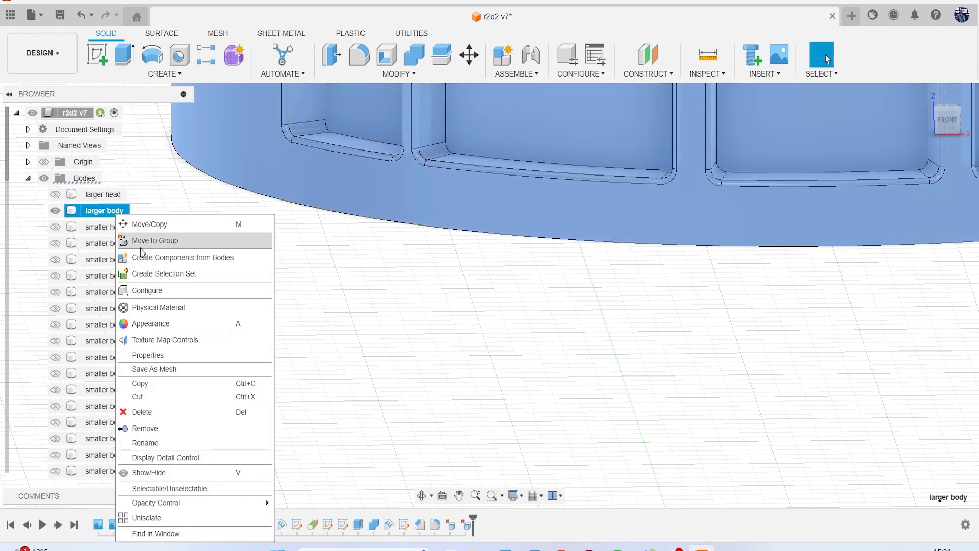
pyautogui.click(233, 489)
pyautogui.scroll(-5, 324, 360)
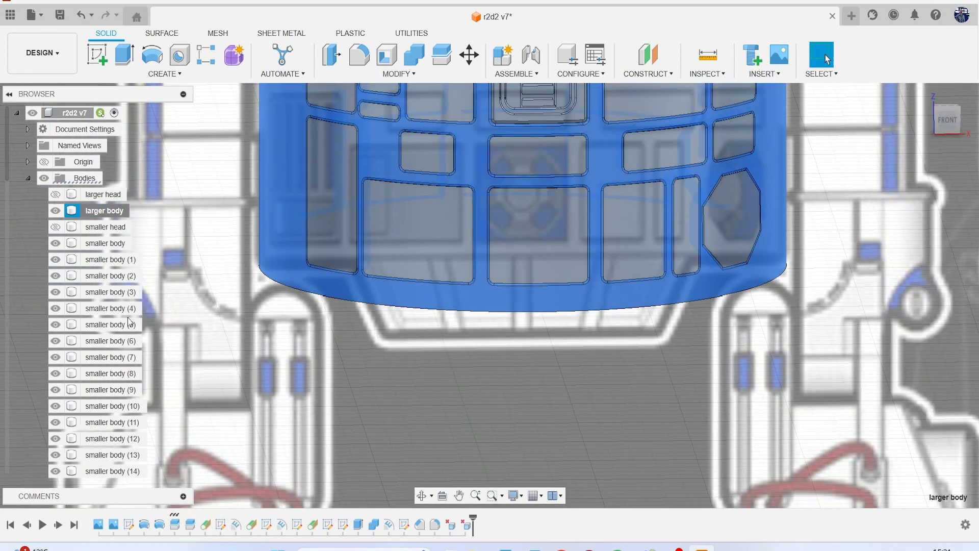
pyautogui.scroll(-9, 90, 379)
pyautogui.scroll(-2, 90, 396)
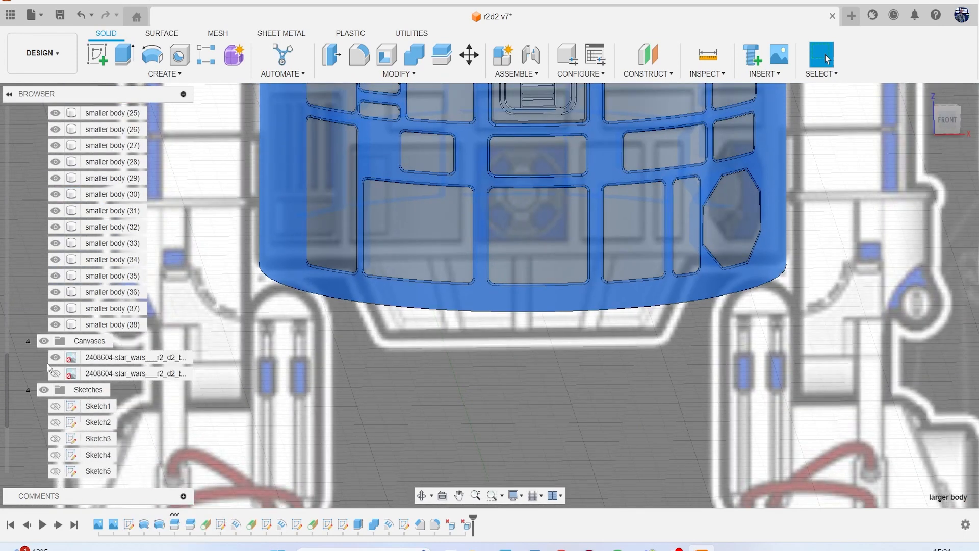
pyautogui.click(44, 339)
pyautogui.moveTo(281, 351); pyautogui.dragTo(295, 412, button='middle')
pyautogui.click(240, 304)
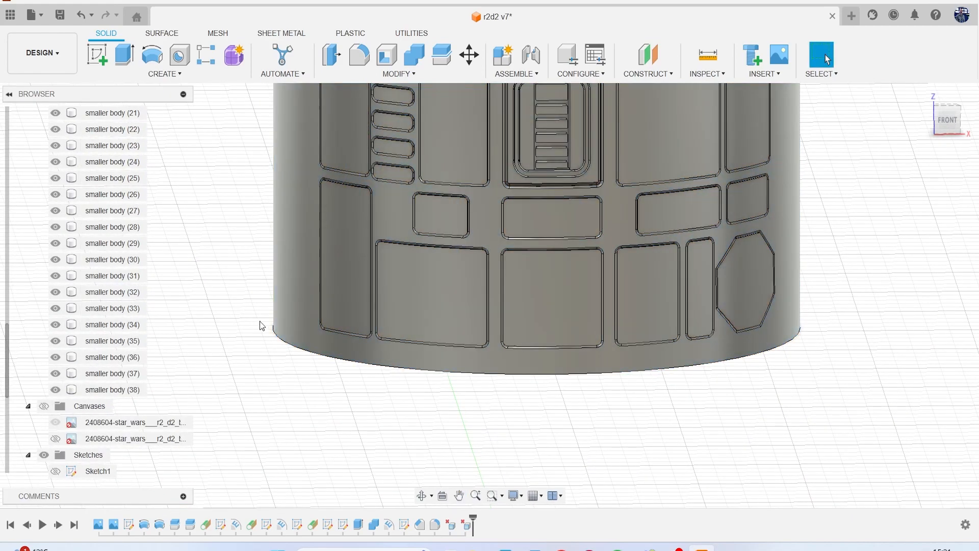
# - Examine the filleted panels, vents and small slots on the front of the body from several angles
pyautogui.scroll(-4, 271, 322)
pyautogui.moveTo(314, 306); pyautogui.dragTo(419, 437, button='middle')
pyautogui.scroll(5, 427, 236)
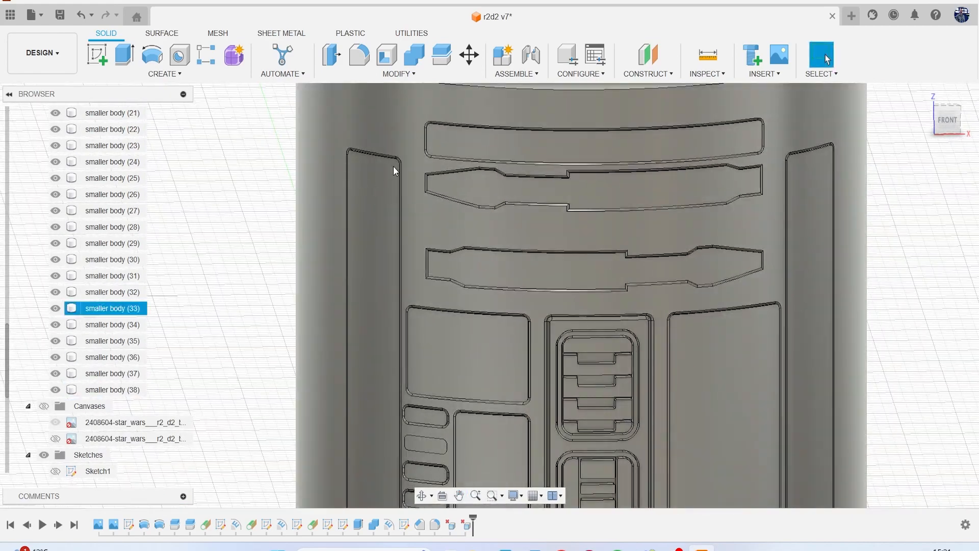
pyautogui.scroll(-2, 454, 234)
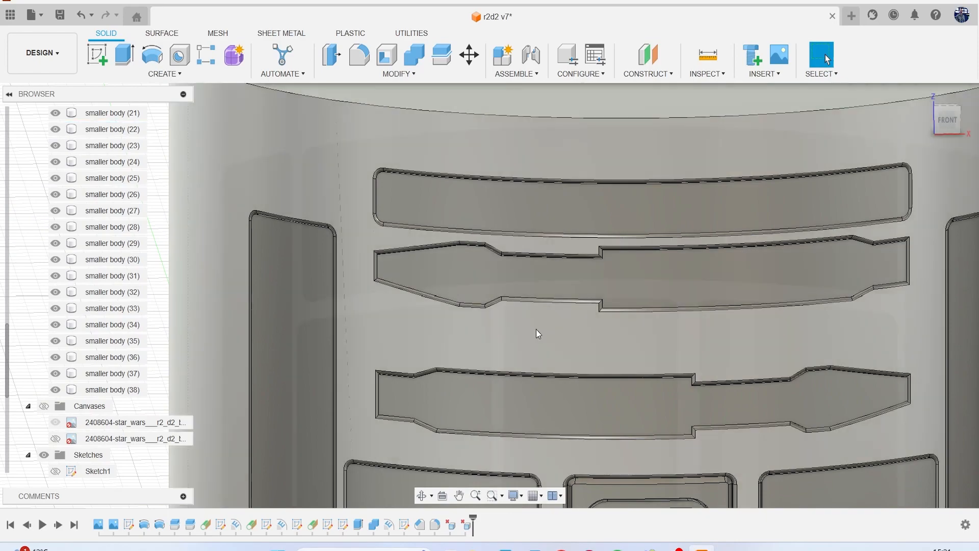
pyautogui.scroll(-3, 531, 338)
pyautogui.scroll(5, 530, 336)
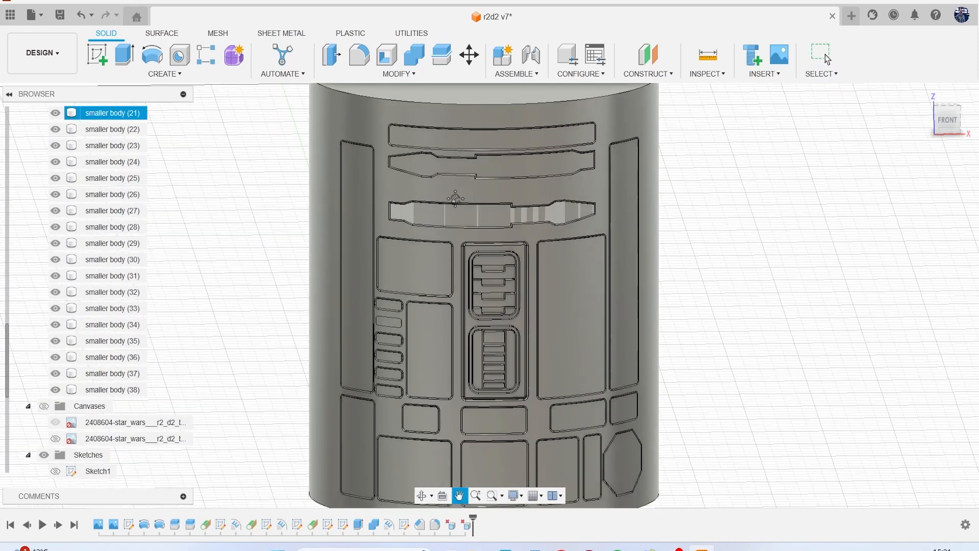
pyautogui.keyDown('shift'); pyautogui.moveTo(950, 129); pyautogui.dragTo(924, 126, button='middle'); pyautogui.keyUp('shift')
pyautogui.moveTo(924, 126); pyautogui.dragTo(937, 101)
pyautogui.scroll(4, 485, 246)
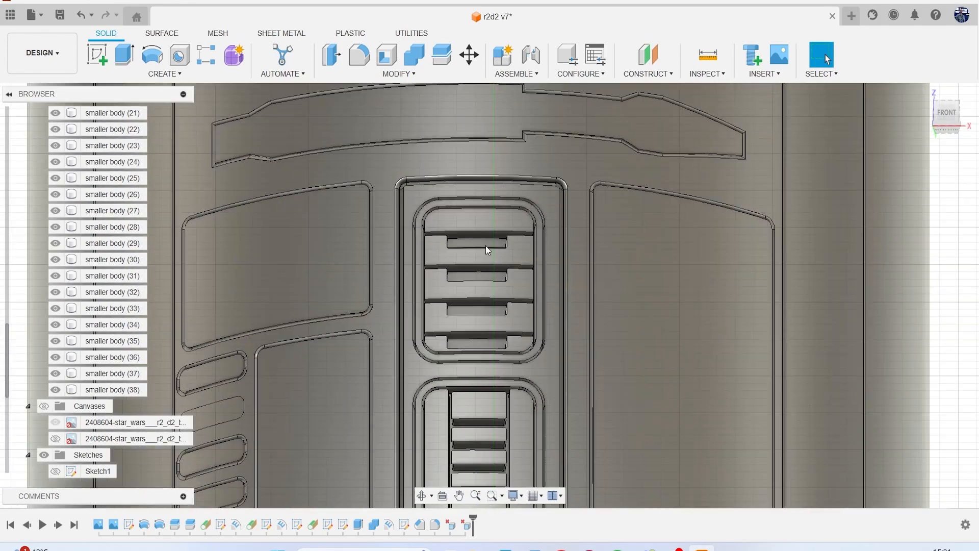
pyautogui.scroll(-4, 494, 247)
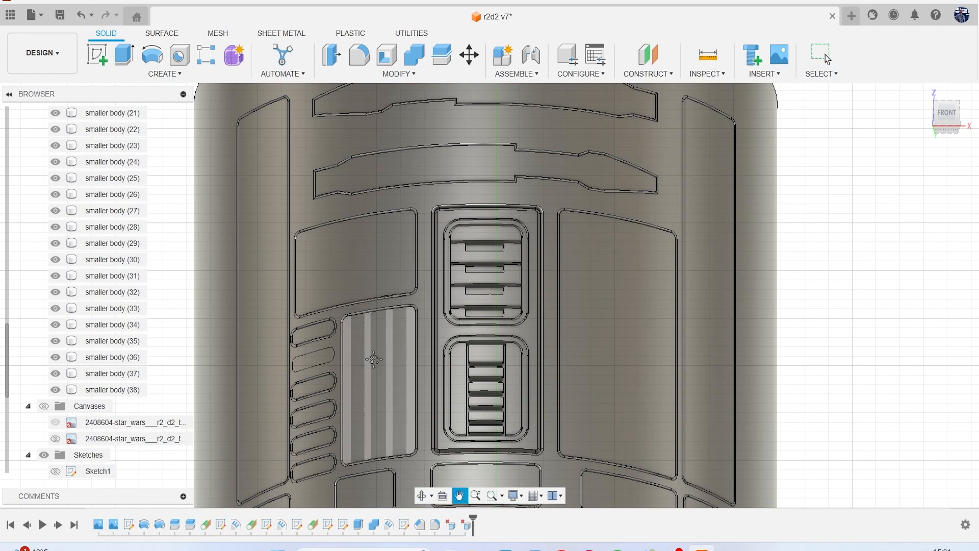
pyautogui.scroll(8, 433, 312)
pyautogui.scroll(-8, 479, 280)
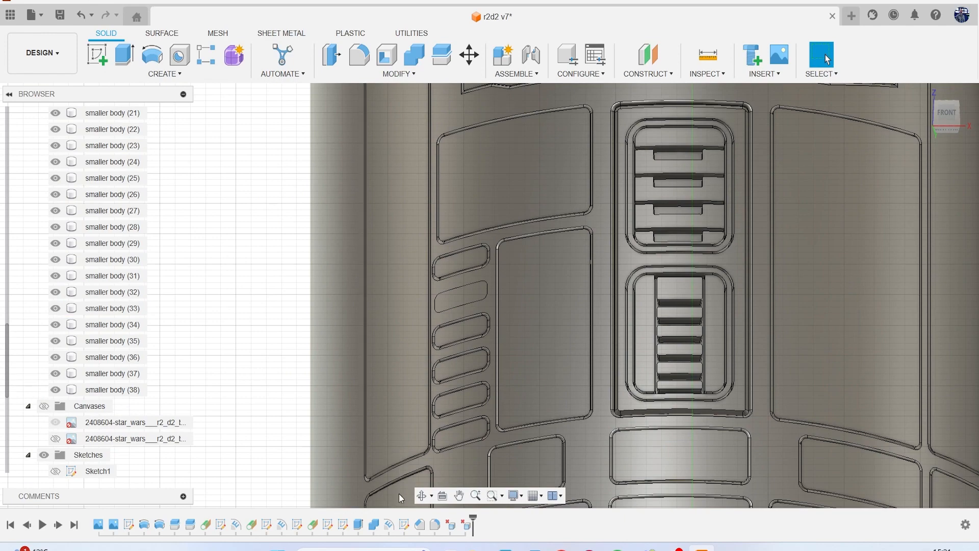
# - Edit the panel-cutting Combine feature and replace its target body with the second small slot body in the slot column
pyautogui.rightClick(374, 524)
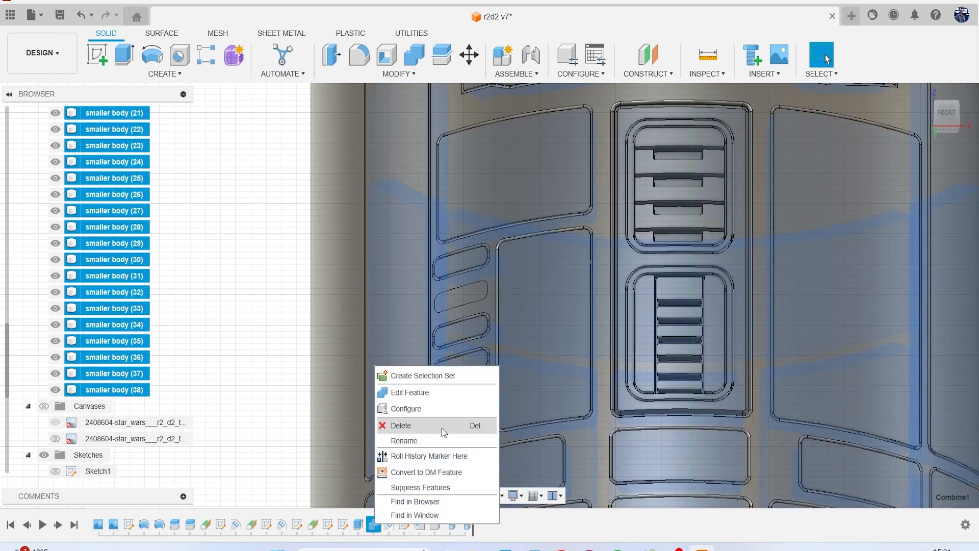
pyautogui.click(440, 393)
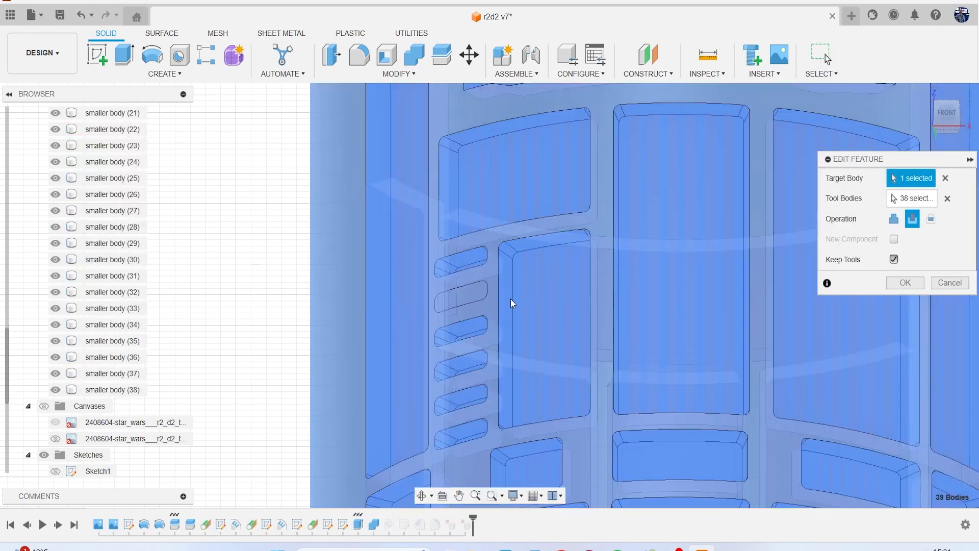
pyautogui.scroll(5, 489, 289)
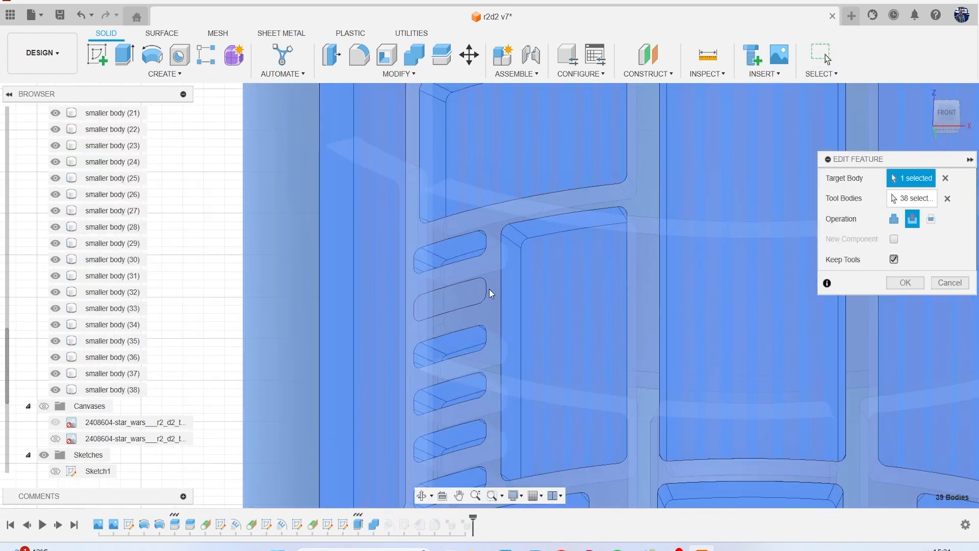
pyautogui.click(456, 295)
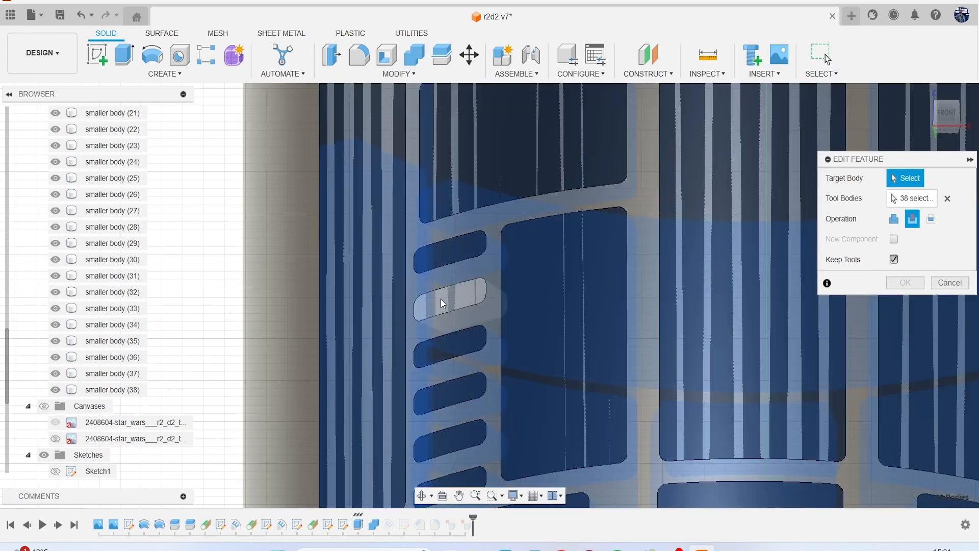
pyautogui.click(419, 309)
pyautogui.scroll(-3, 566, 346)
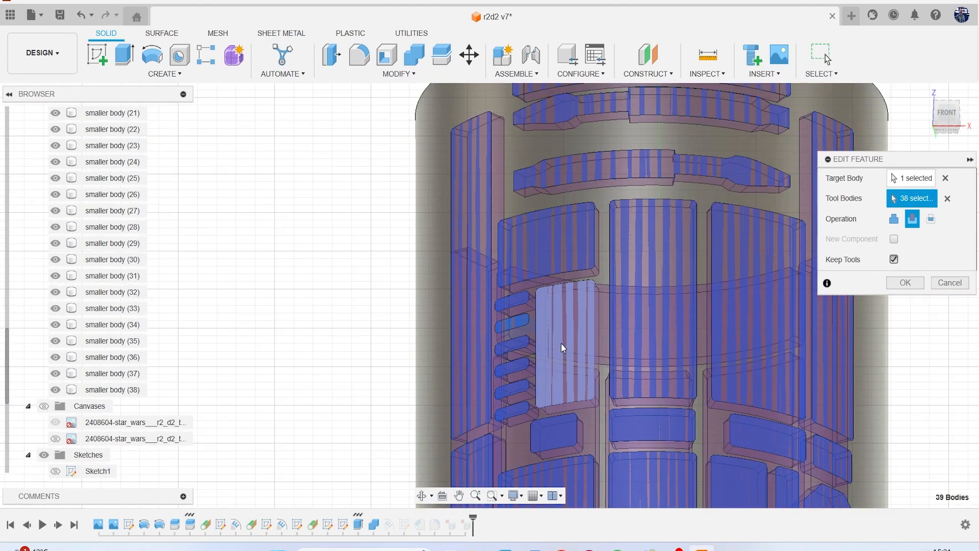
pyautogui.scroll(-2, 563, 347)
pyautogui.click(905, 283)
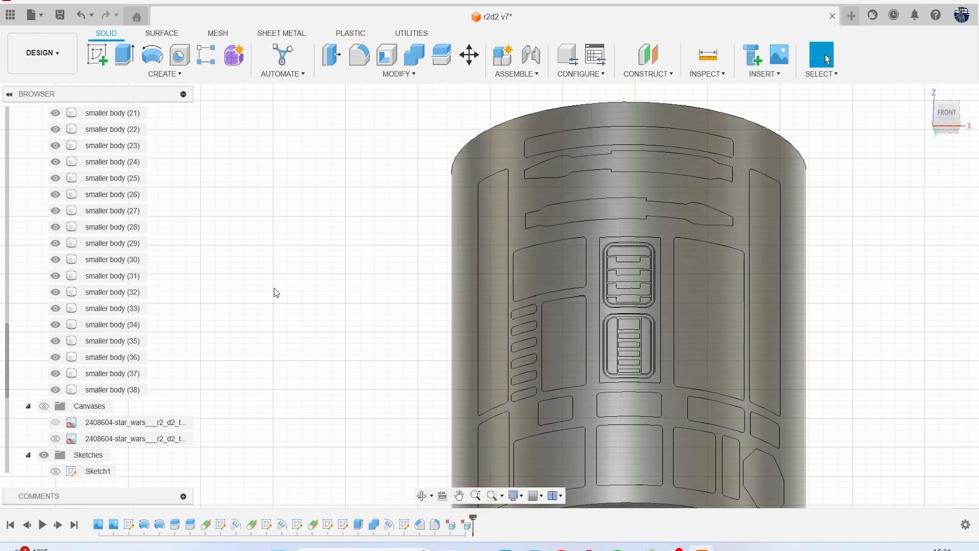
# - Reopen the 0.1 mm fillet feature on the outer cylindrical face and reapply it with the same settings
pyautogui.rightClick(439, 525)
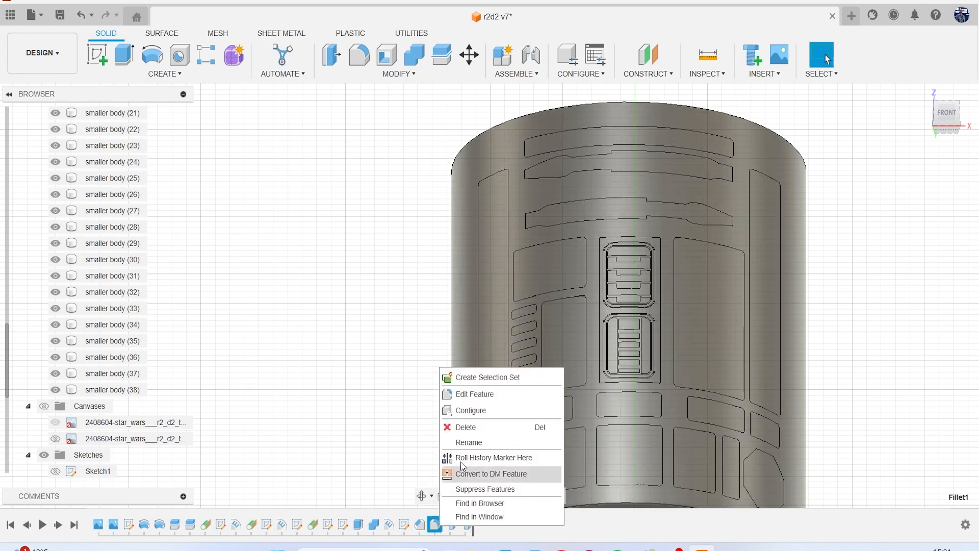
pyautogui.click(467, 390)
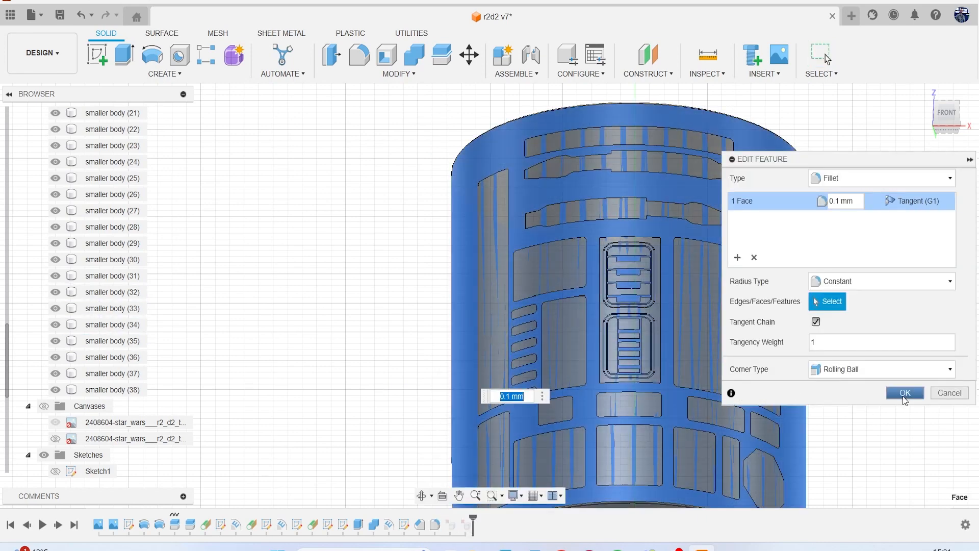
pyautogui.click(905, 393)
# - Isolate the larger body to check its outer surface
pyautogui.scroll(3, 99, 195)
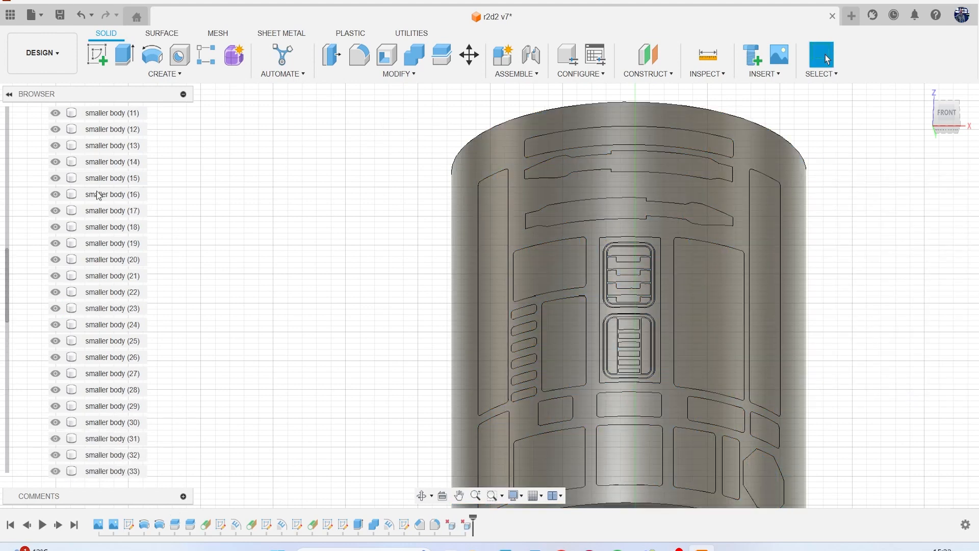
pyautogui.scroll(5, 99, 195)
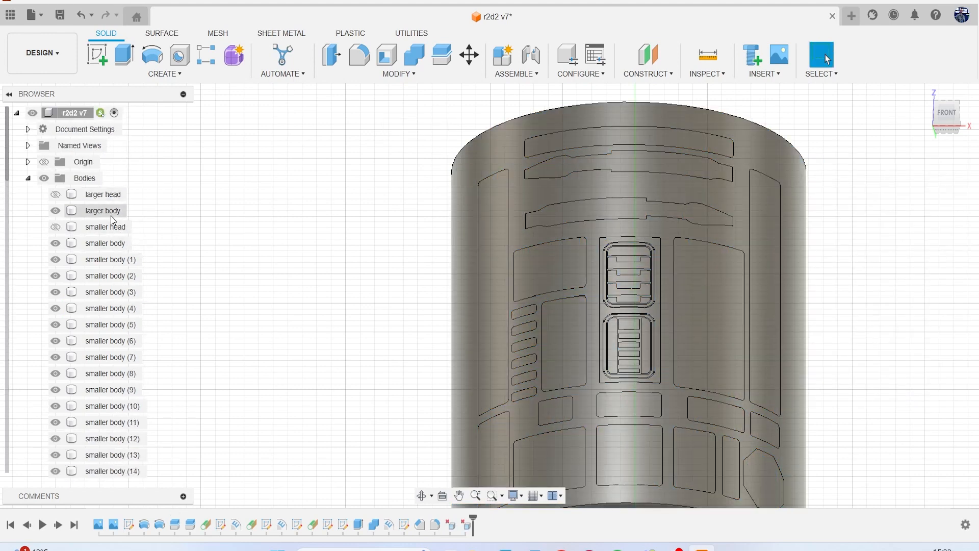
pyautogui.rightClick(111, 214)
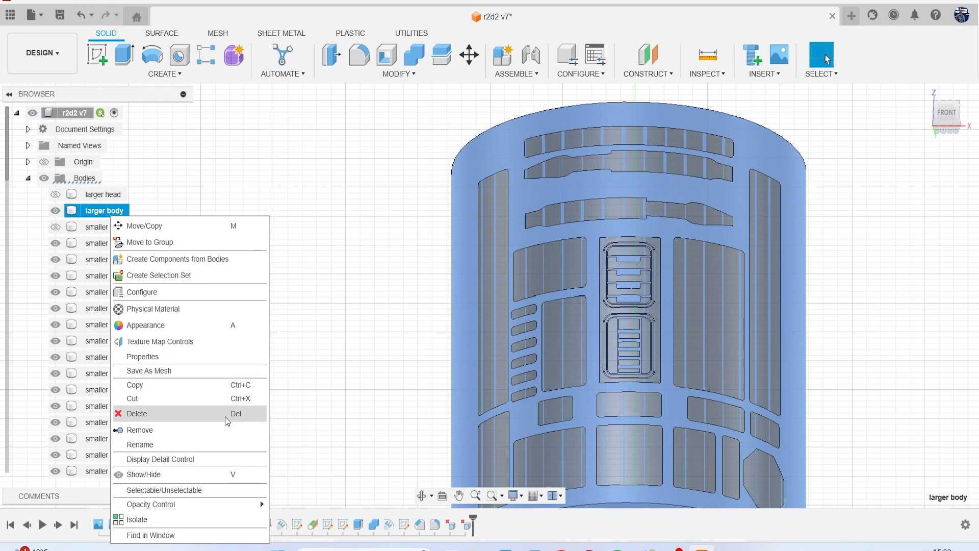
pyautogui.click(218, 518)
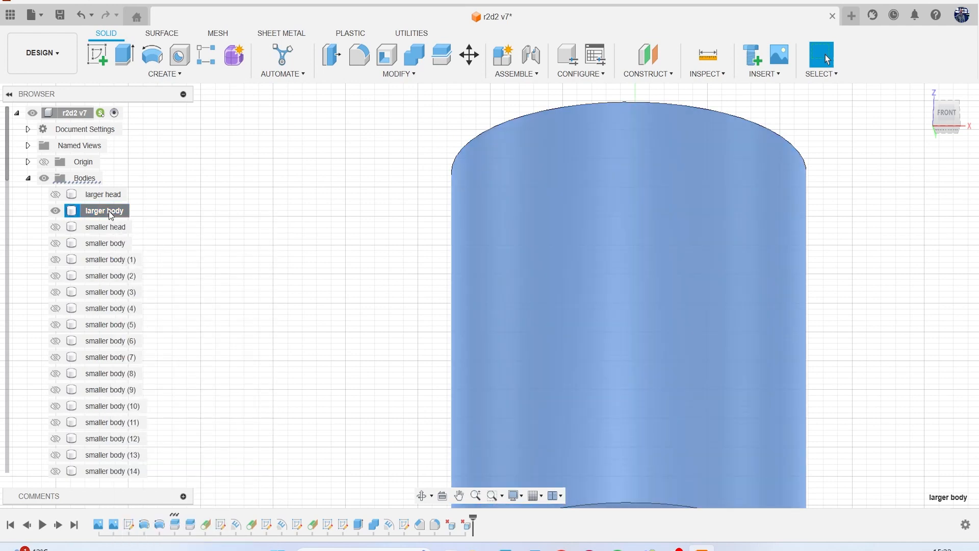
# - Undo the isolation of the larger body and the last feature edit so the panel edge fillets are restored
pyautogui.hotkey('ctrl', 'z')
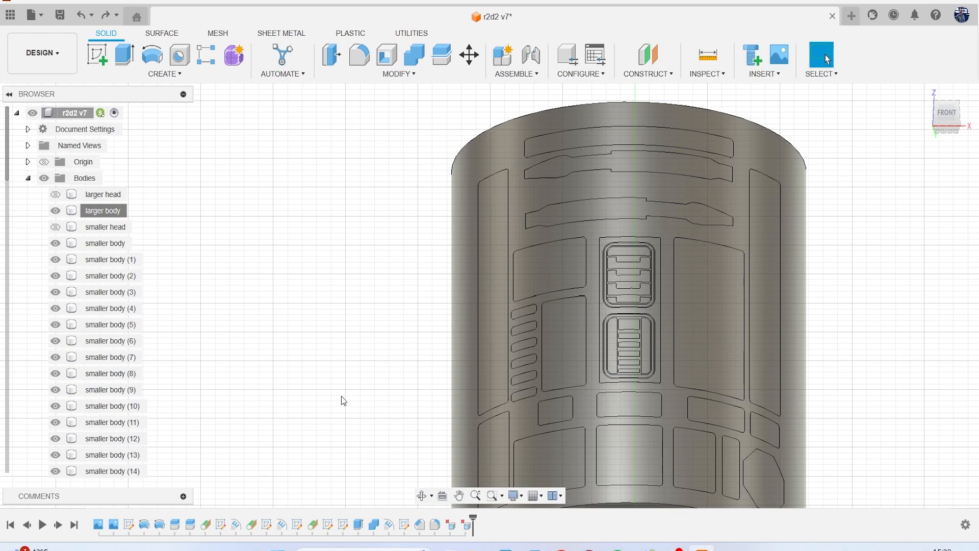
pyautogui.hotkey('ctrl', 'z')
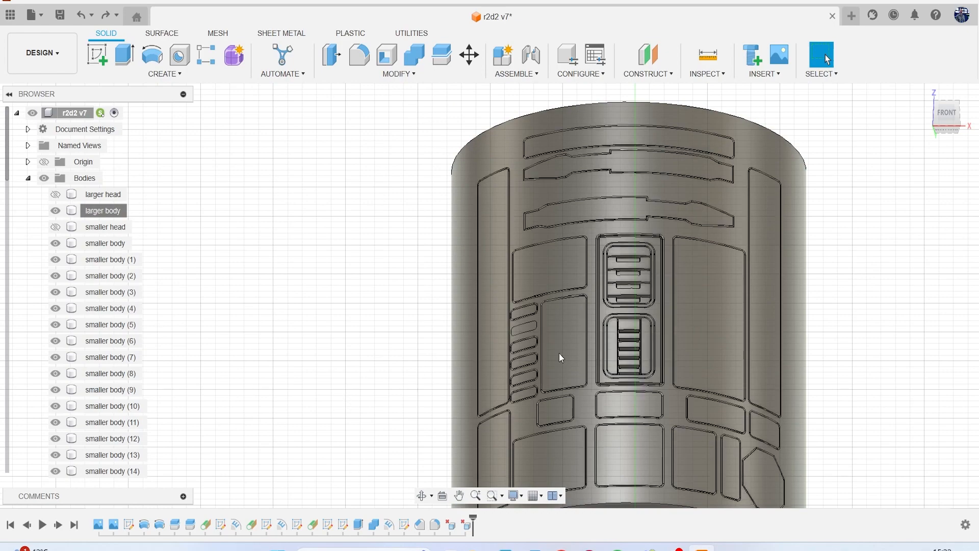
# - Cut the second small slot out of the larger body with Combine, using the slot's smaller body as tool and keeping the tool
pyautogui.scroll(5, 451, 417)
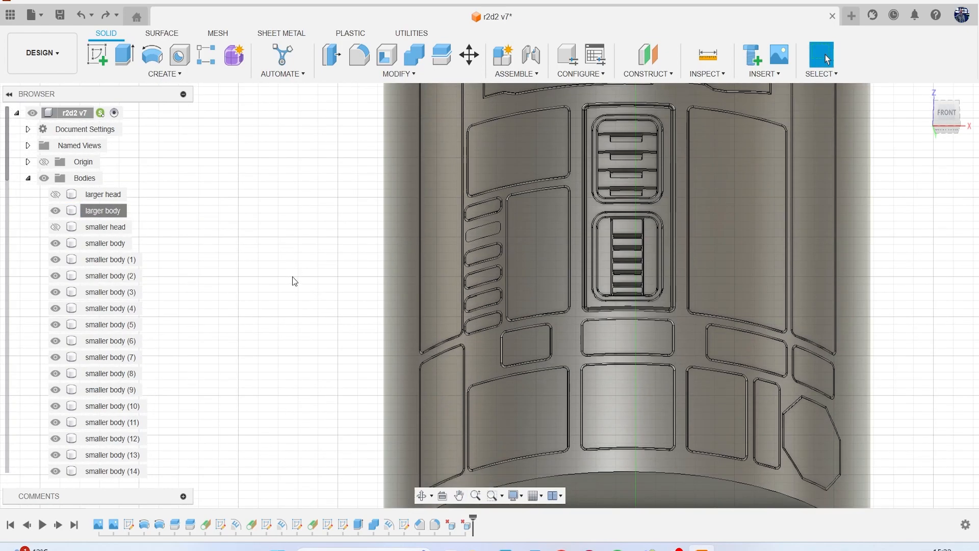
pyautogui.scroll(2, 486, 231)
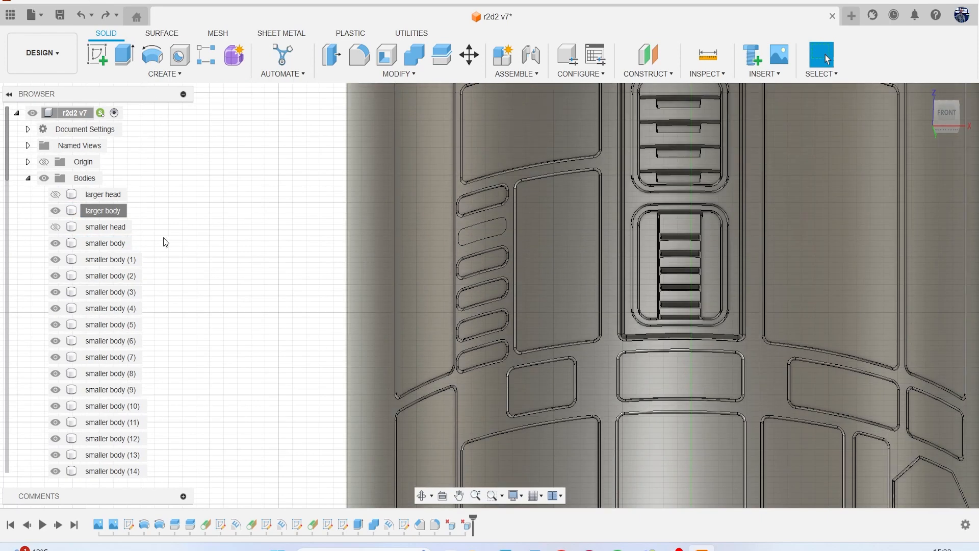
pyautogui.click(122, 246)
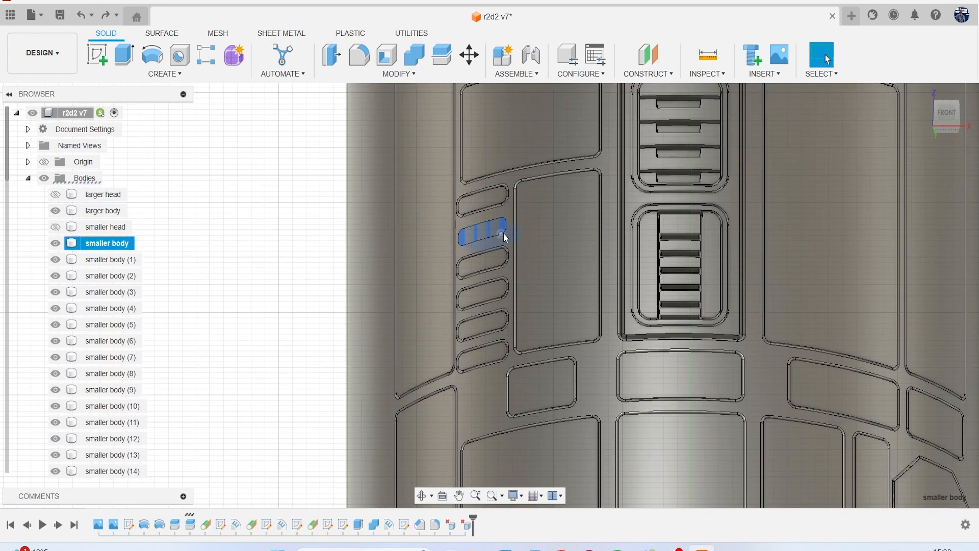
pyautogui.press('Escape')
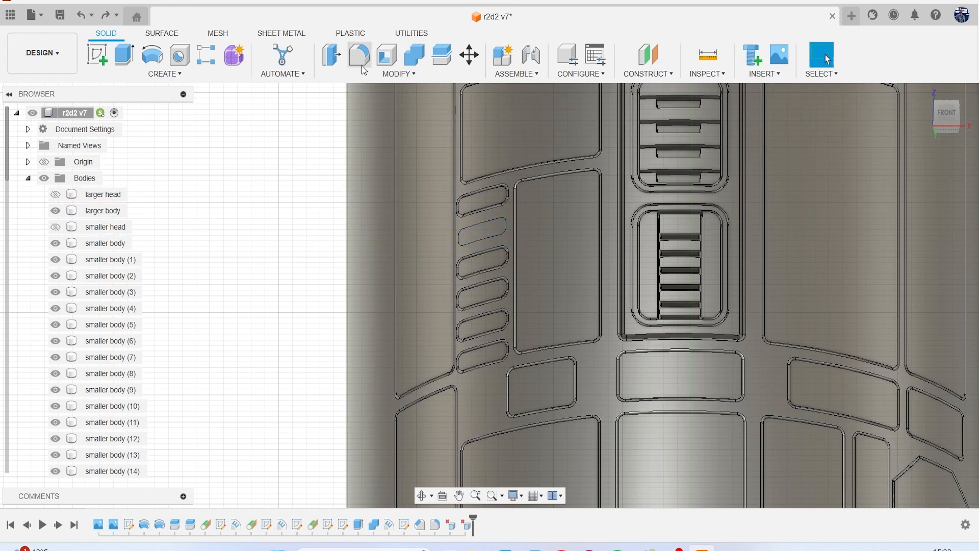
pyautogui.click(415, 55)
pyautogui.click(371, 223)
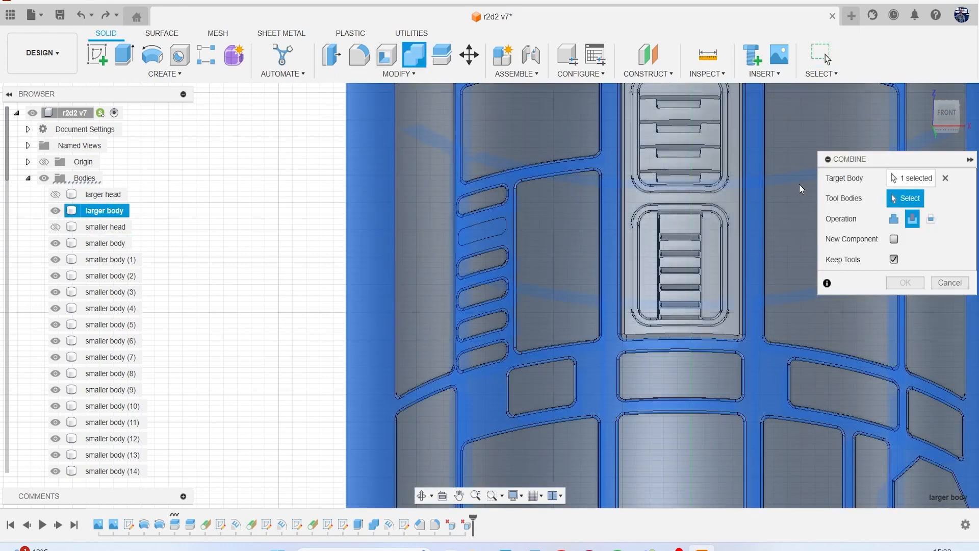
pyautogui.click(107, 243)
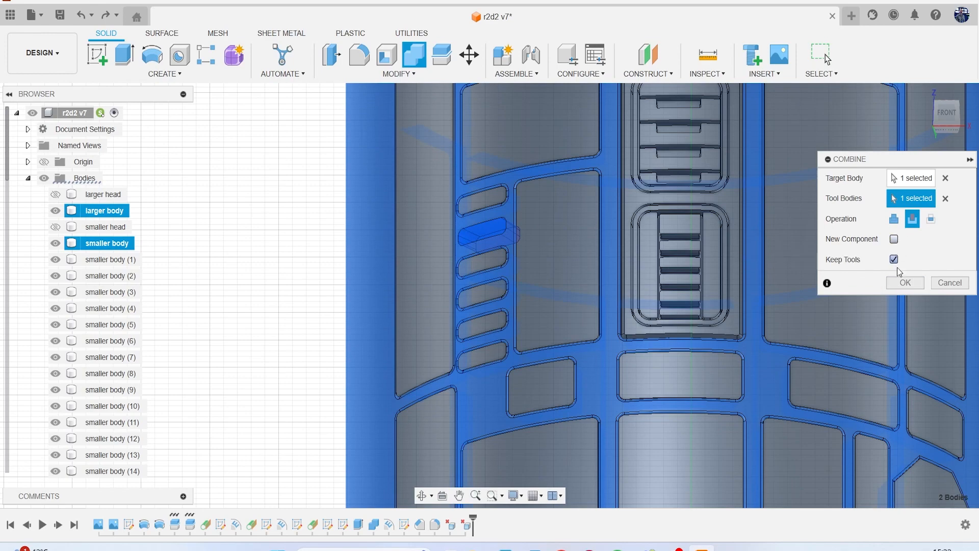
pyautogui.click(905, 283)
# - Hide the smaller body that fills the second slot in the slot column
pyautogui.scroll(3, 480, 230)
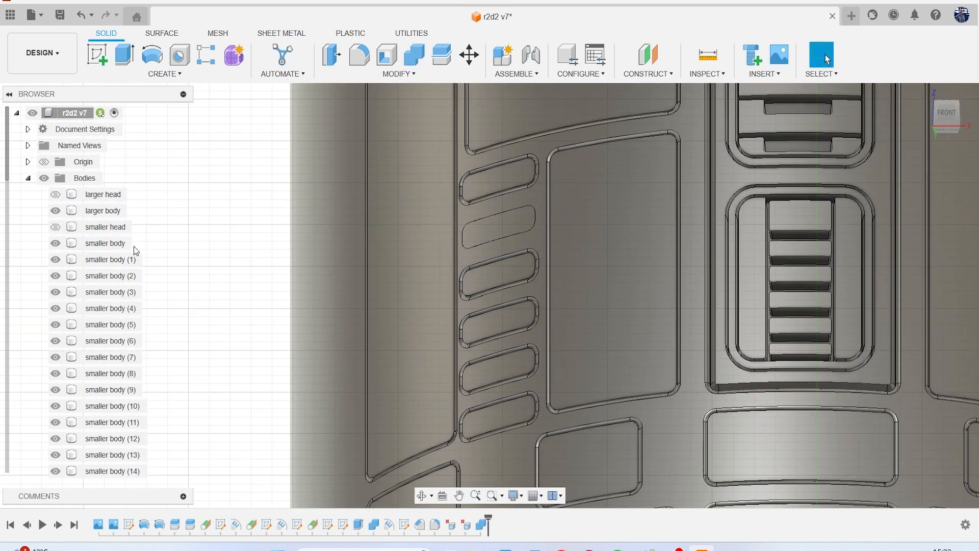
pyautogui.click(55, 243)
pyautogui.click(103, 211)
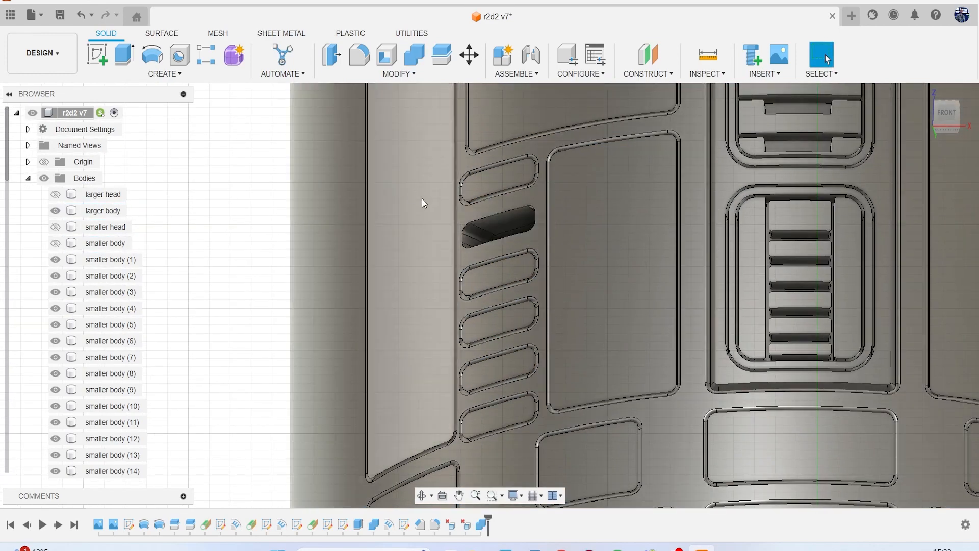
# - Fillet the second slot's opening edges on the larger body with a 0.1 mm radius and show the slot's smaller body again
pyautogui.press('f')
pyautogui.scroll(2, 517, 202)
pyautogui.click(516, 207)
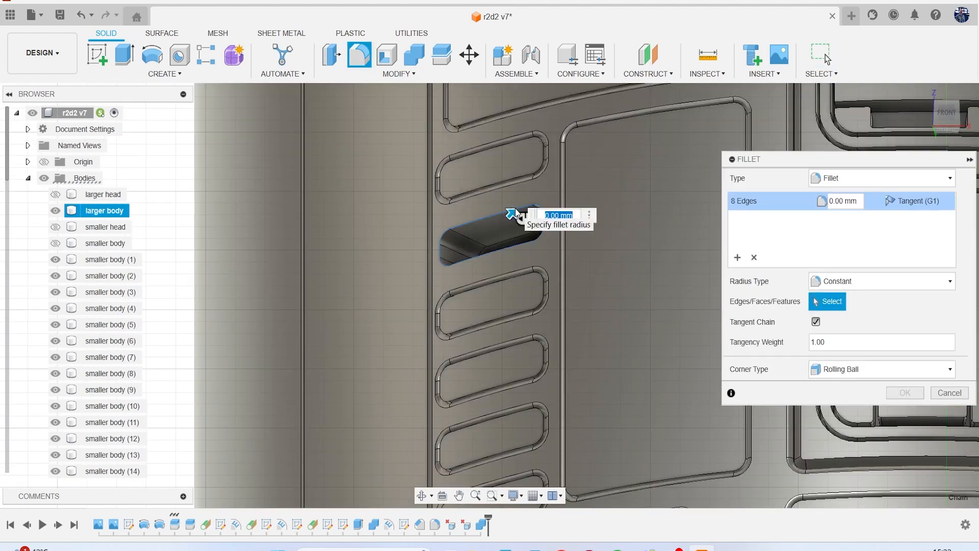
pyautogui.write('.1')
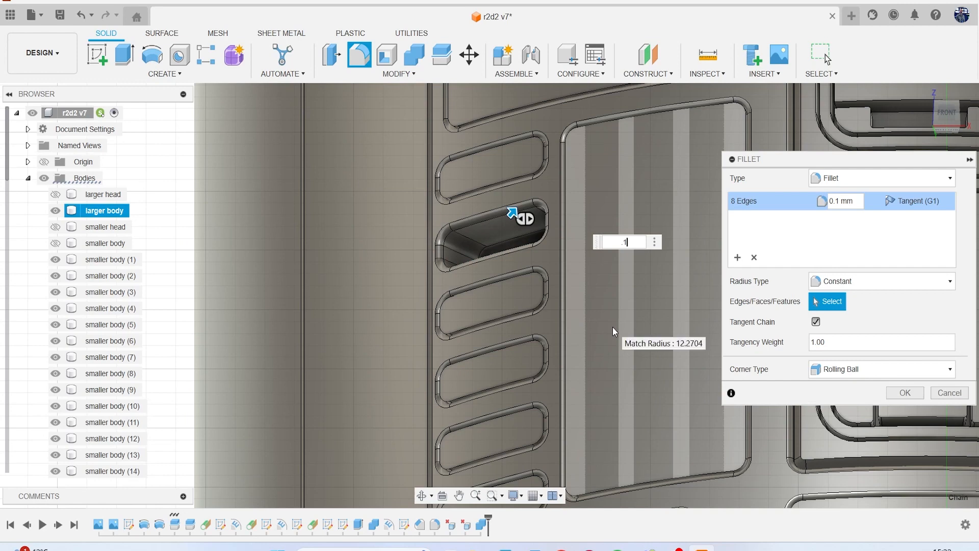
pyautogui.click(905, 392)
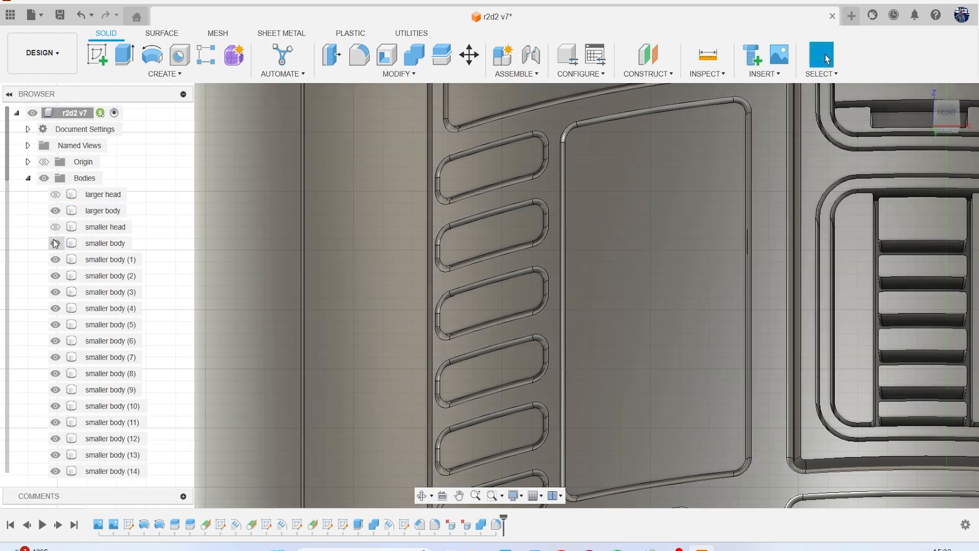
# - Show the reference canvases, compare the small slots with the front image, and hide the canvases again
pyautogui.scroll(-6, 363, 308)
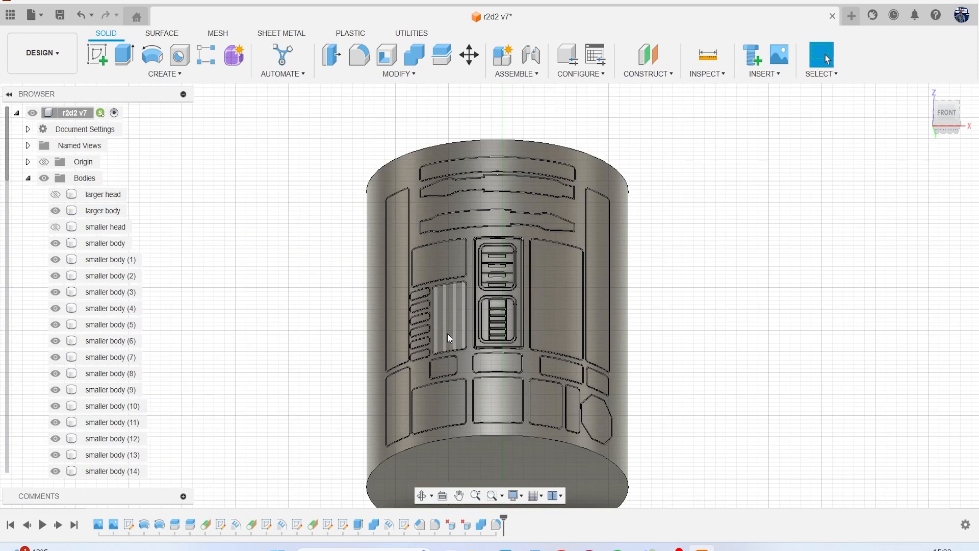
pyautogui.scroll(-10, 145, 377)
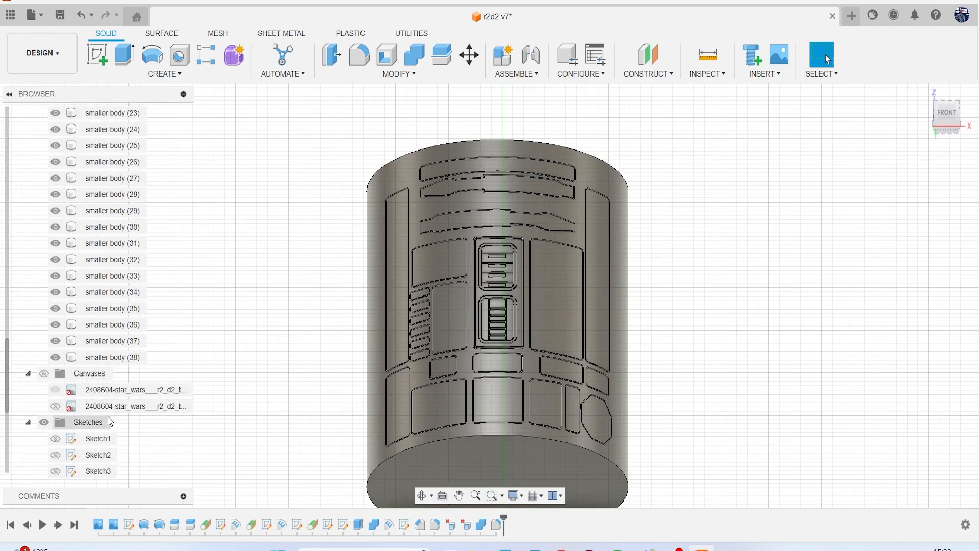
pyautogui.click(44, 374)
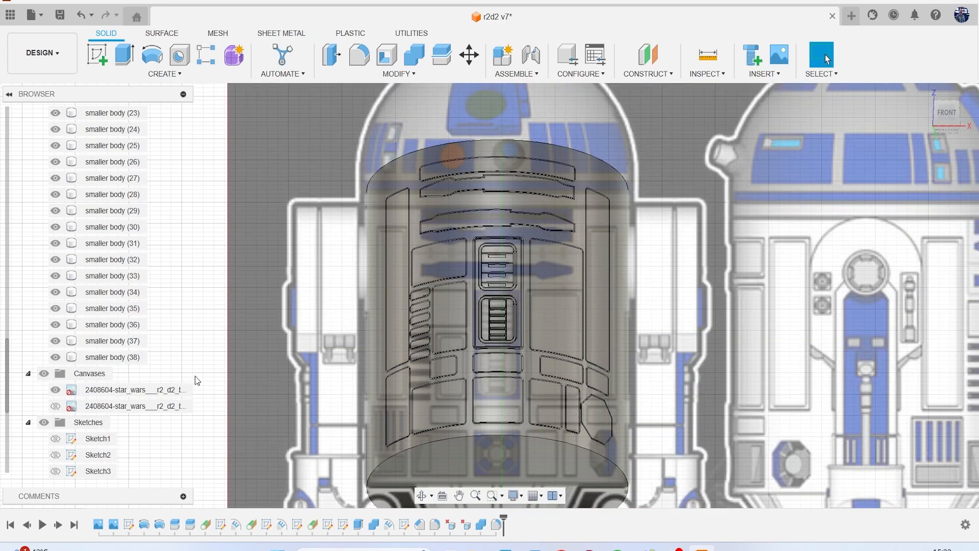
pyautogui.scroll(-2, 230, 372)
pyautogui.moveTo(944, 123)
pyautogui.mouseDown()
pyautogui.moveTo(953, 146)
pyautogui.moveTo(926, 136)
pyautogui.moveTo(947, 133)
pyautogui.mouseUp()
pyautogui.scroll(4, 411, 285)
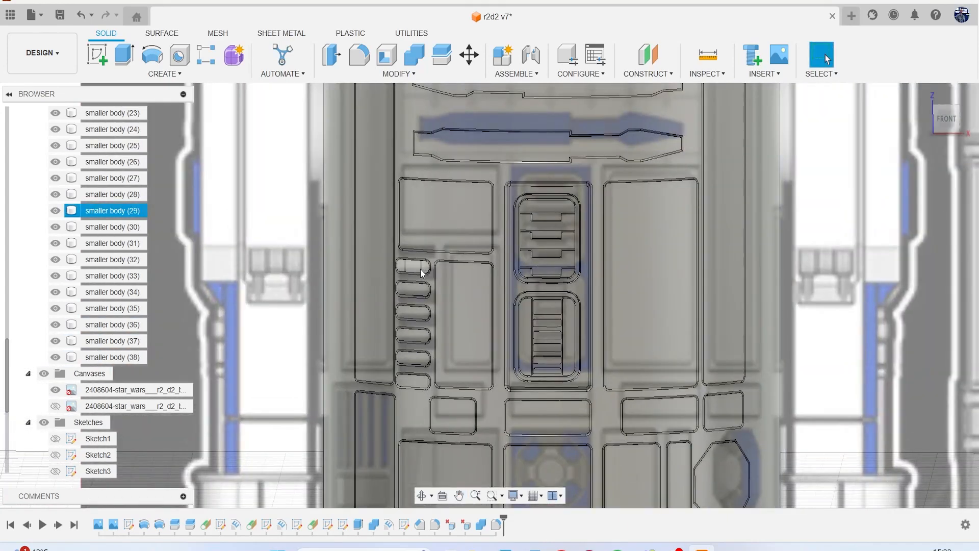
pyautogui.click(44, 373)
# - Hide the bodies filling the upper three slots of the slot column: smaller body (29), smaller body and smaller body (25)
pyautogui.scroll(2, 425, 264)
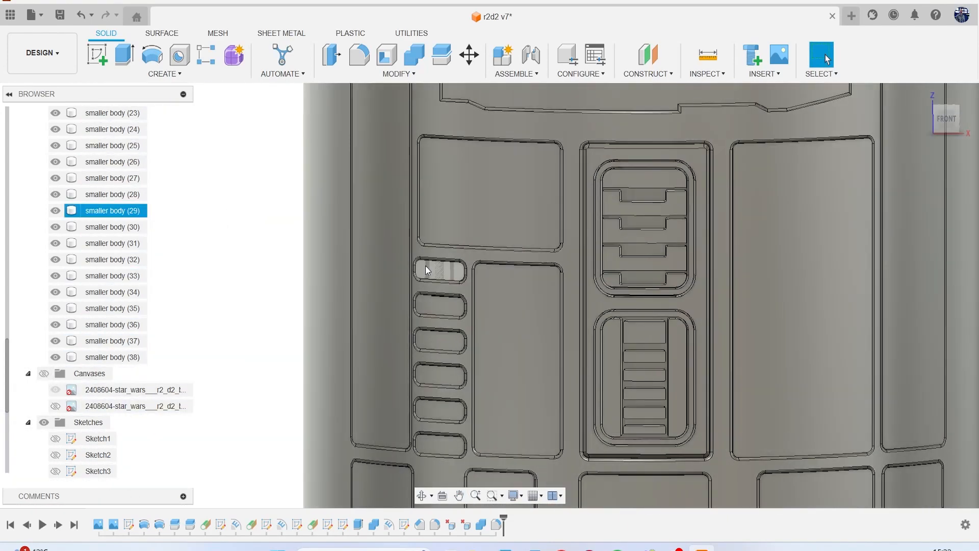
pyautogui.click(114, 211)
pyautogui.scroll(2, 138, 244)
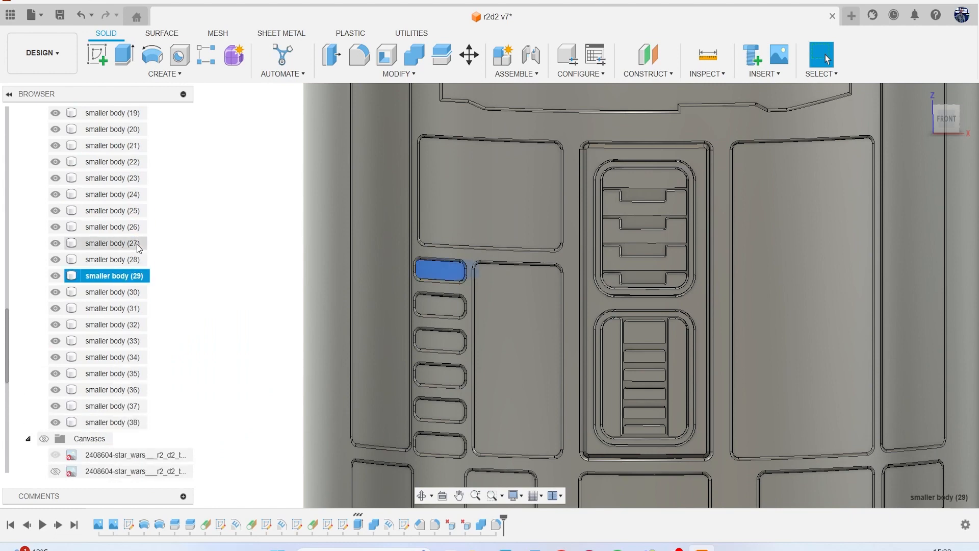
pyautogui.click(57, 276)
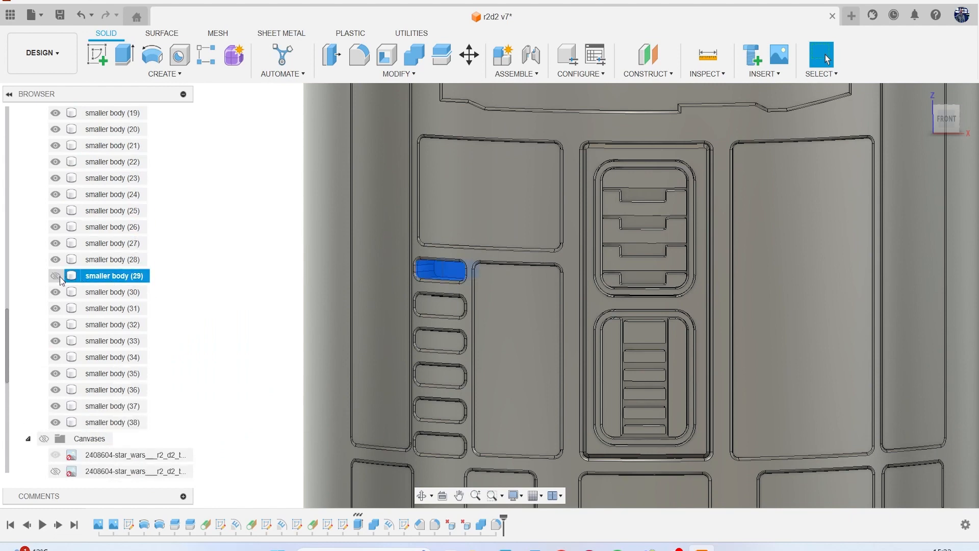
pyautogui.press('Escape')
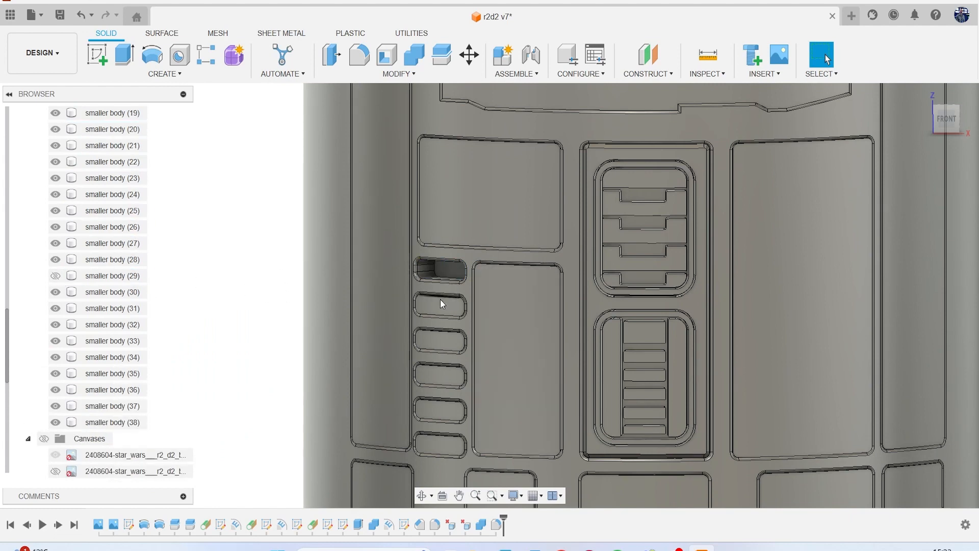
pyautogui.scroll(10, 136, 225)
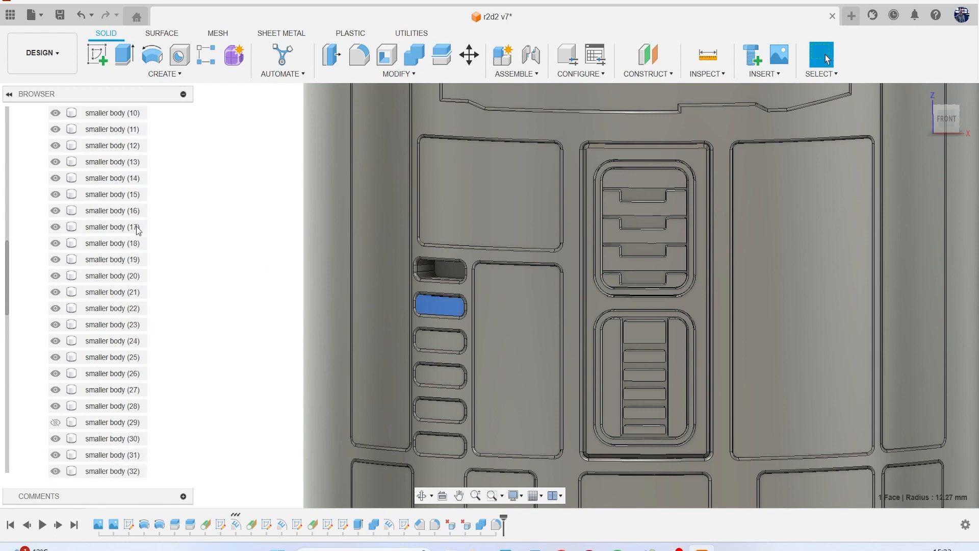
pyautogui.click(55, 194)
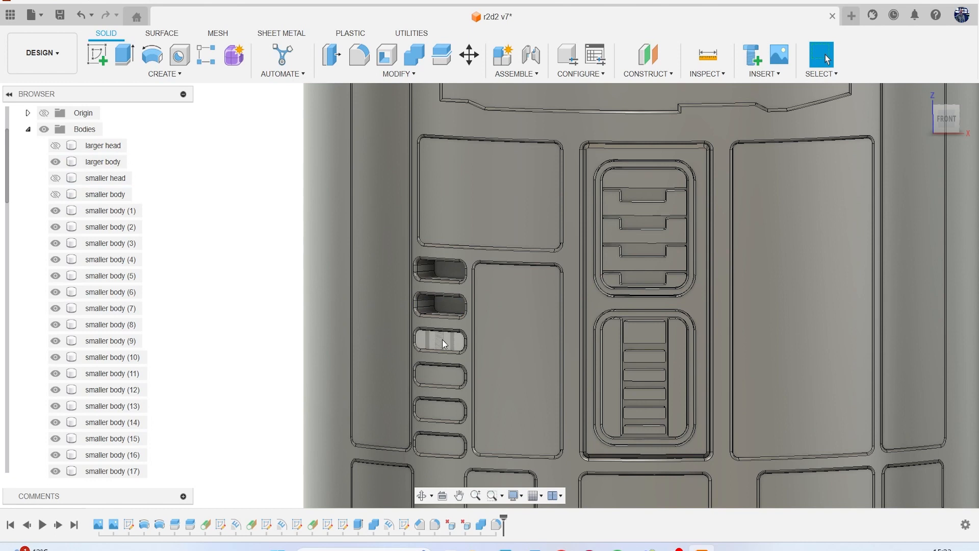
pyautogui.scroll(-8, 204, 295)
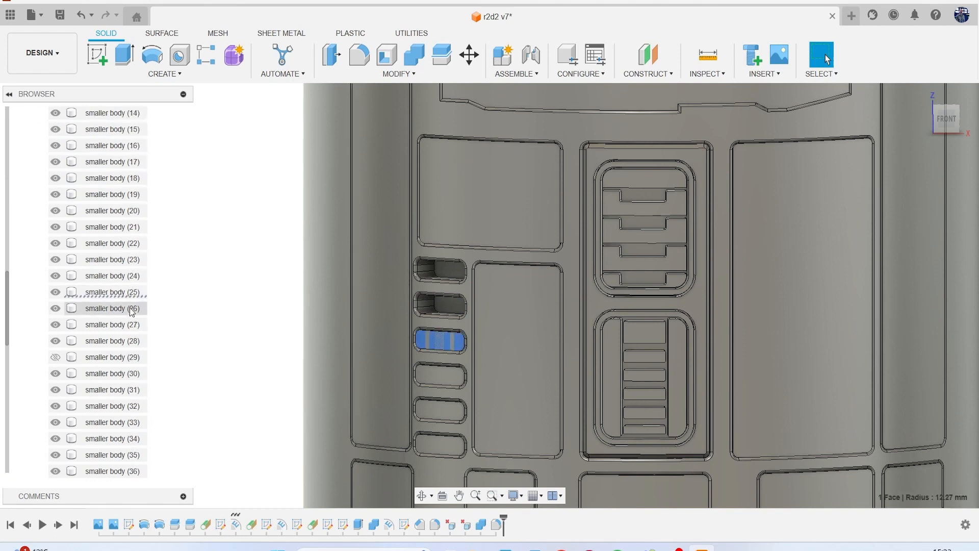
pyautogui.click(55, 292)
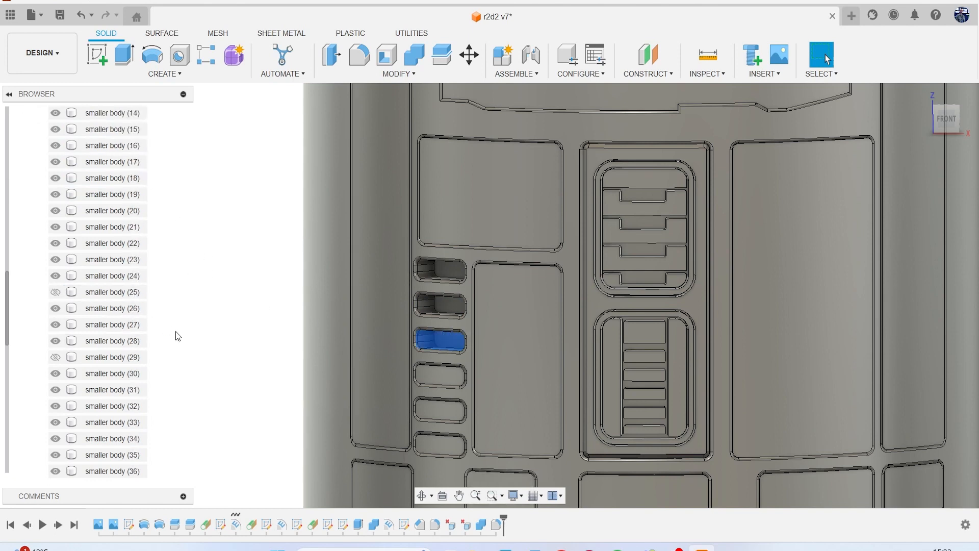
# - Hide the bodies filling the lower three slots of the slot column: smaller body (15), (28) and (27)
pyautogui.click(436, 378)
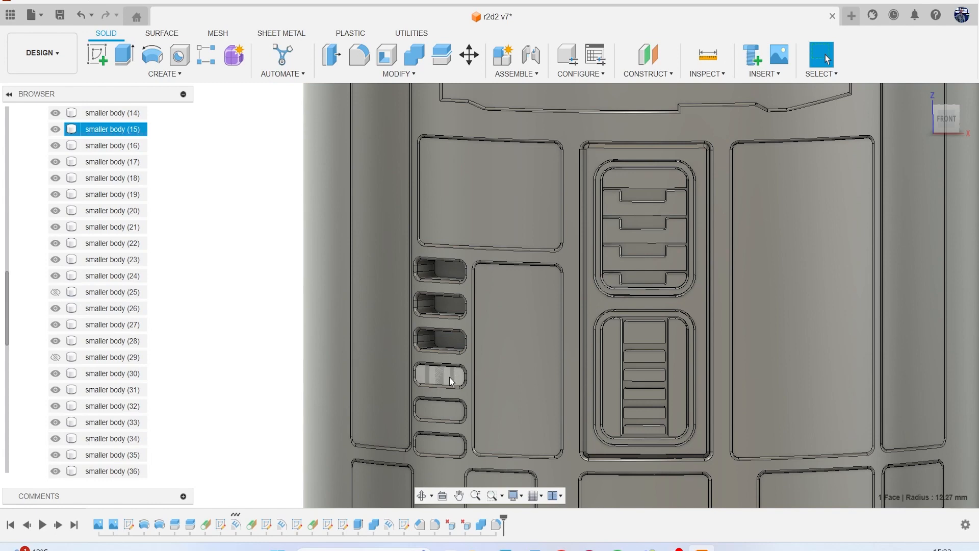
pyautogui.click(449, 377)
pyautogui.click(55, 129)
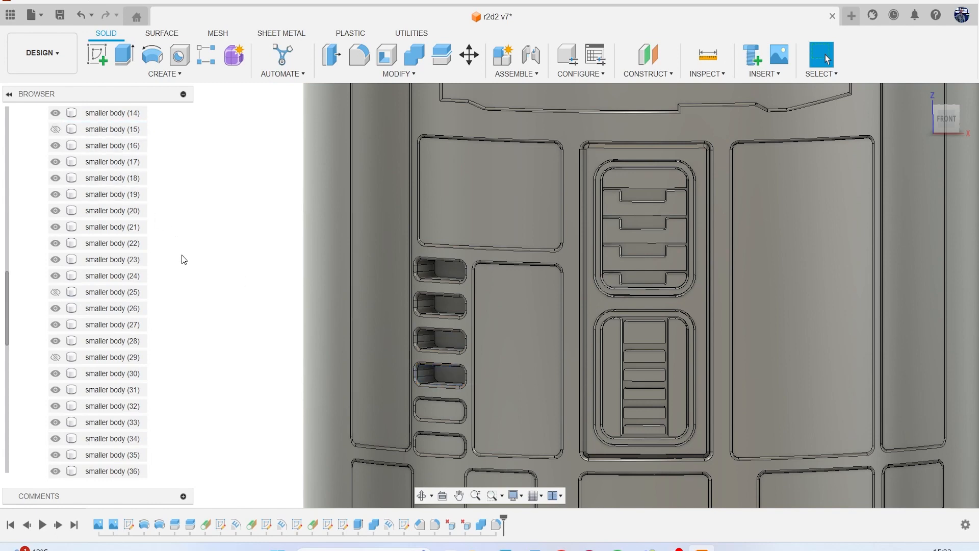
pyautogui.click(449, 412)
pyautogui.click(52, 341)
pyautogui.click(443, 444)
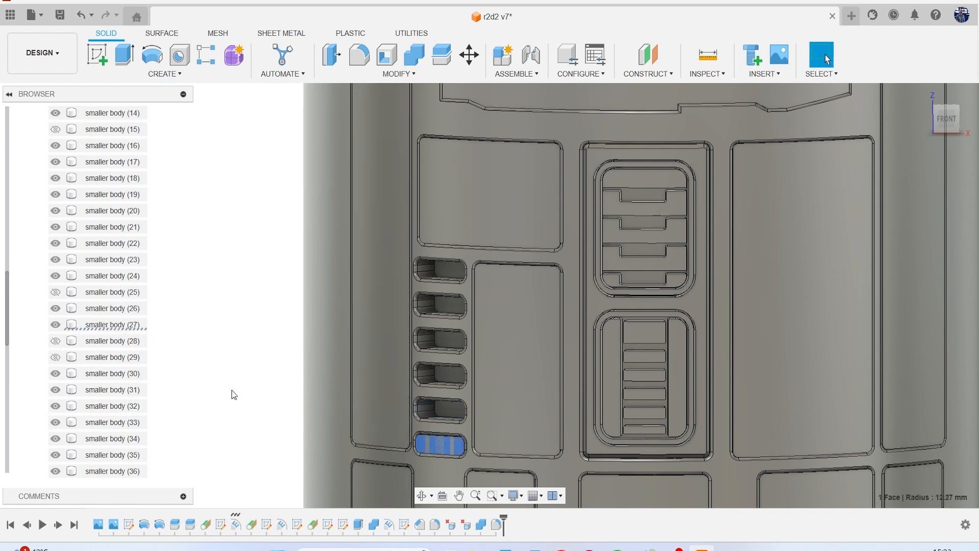
pyautogui.click(56, 325)
pyautogui.scroll(-3, 295, 380)
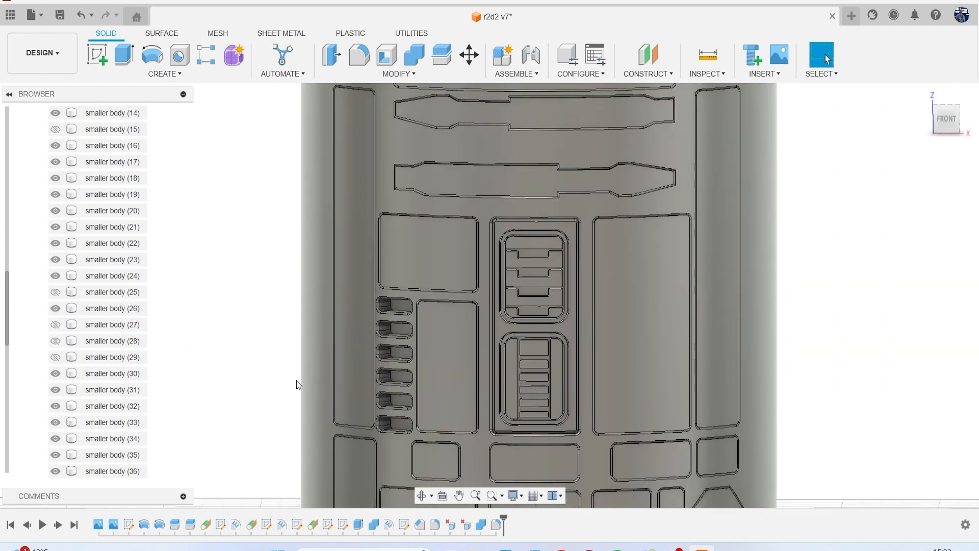
pyautogui.scroll(3, 374, 338)
pyautogui.scroll(4, 374, 338)
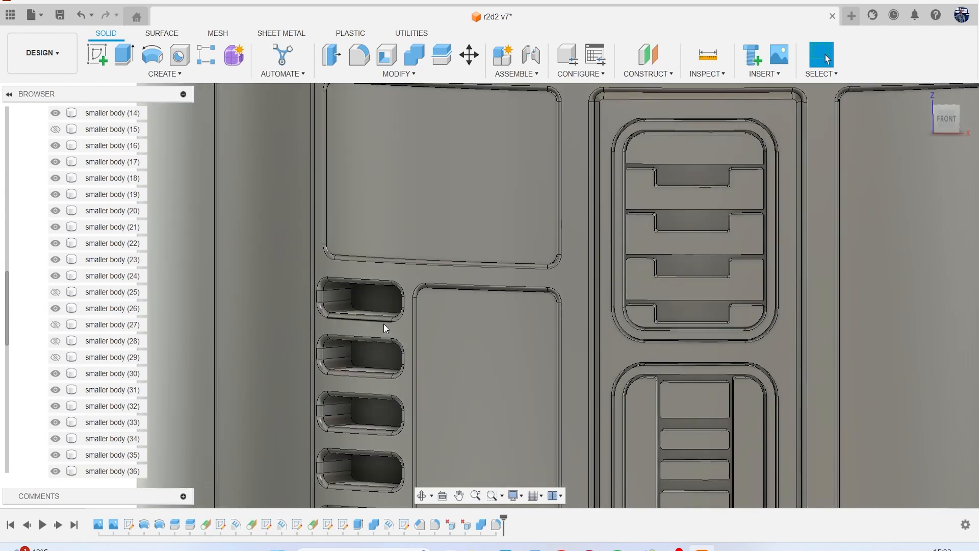
pyautogui.scroll(-2, 362, 294)
pyautogui.scroll(-5, 366, 309)
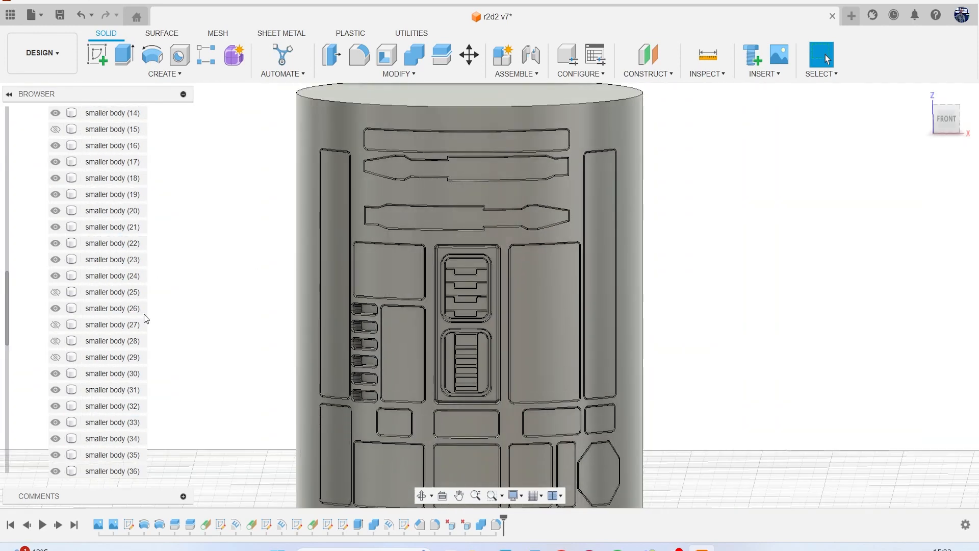
# - Show the front reference canvas, examine the blue tool-shaped panels and vents in its angled R2-D2 view, and hide the canvases again
pyautogui.scroll(-5, 147, 318)
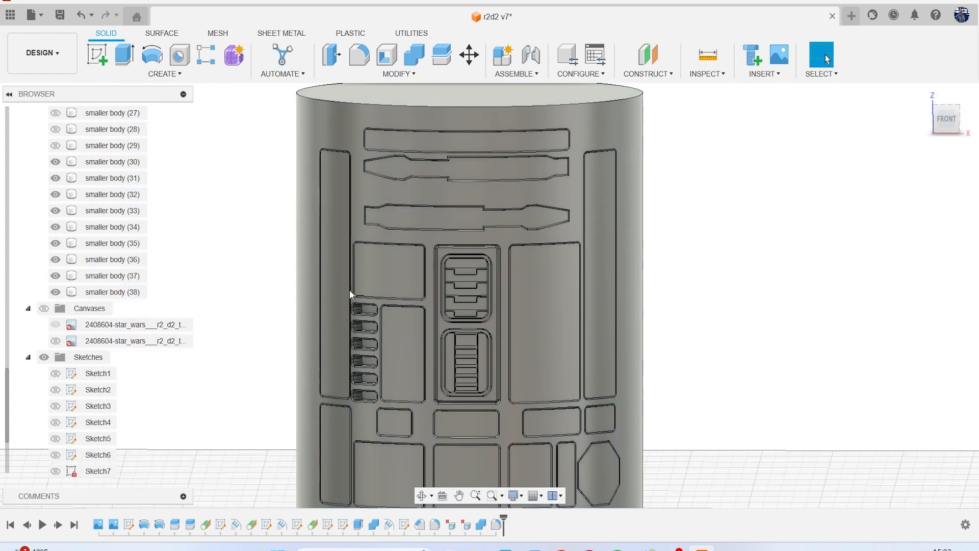
pyautogui.click(56, 325)
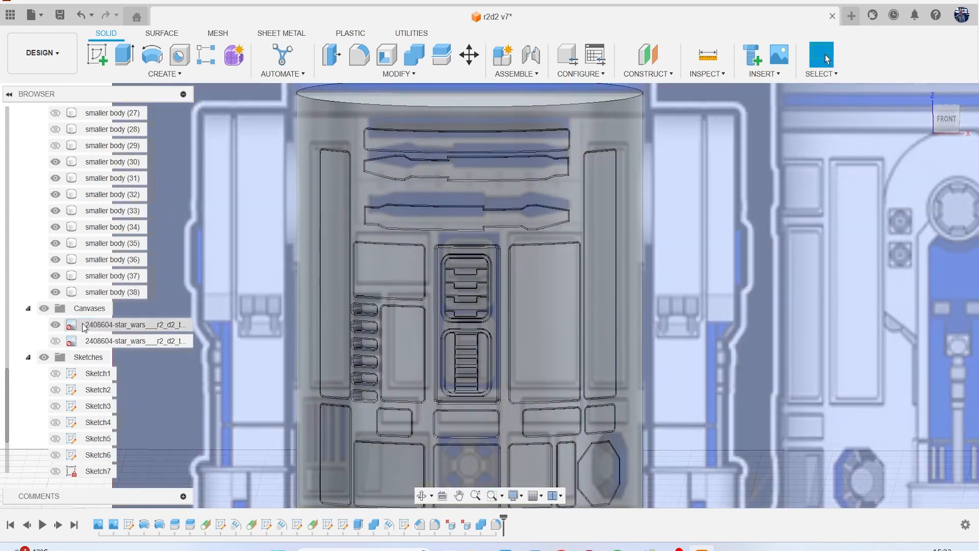
pyautogui.scroll(1, 132, 315)
pyautogui.scroll(-2, 509, 277)
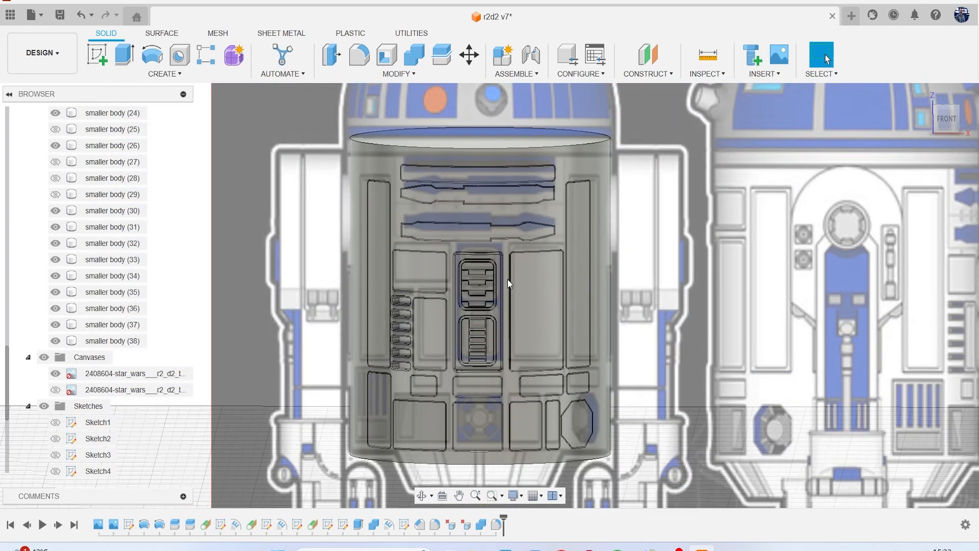
pyautogui.scroll(-2, 507, 280)
pyautogui.moveTo(507, 280); pyautogui.dragTo(240, 289, button='middle')
pyautogui.scroll(-4, 611, 299)
pyautogui.moveTo(635, 329); pyautogui.dragTo(652, 339, button='middle')
pyautogui.scroll(-1, 928, 247)
pyautogui.scroll(5, 769, 214)
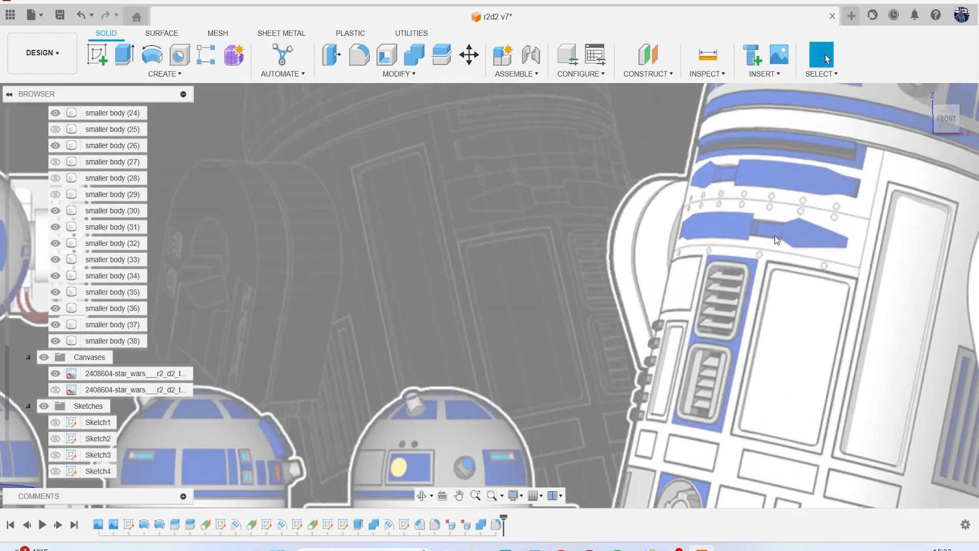
pyautogui.scroll(2, 776, 239)
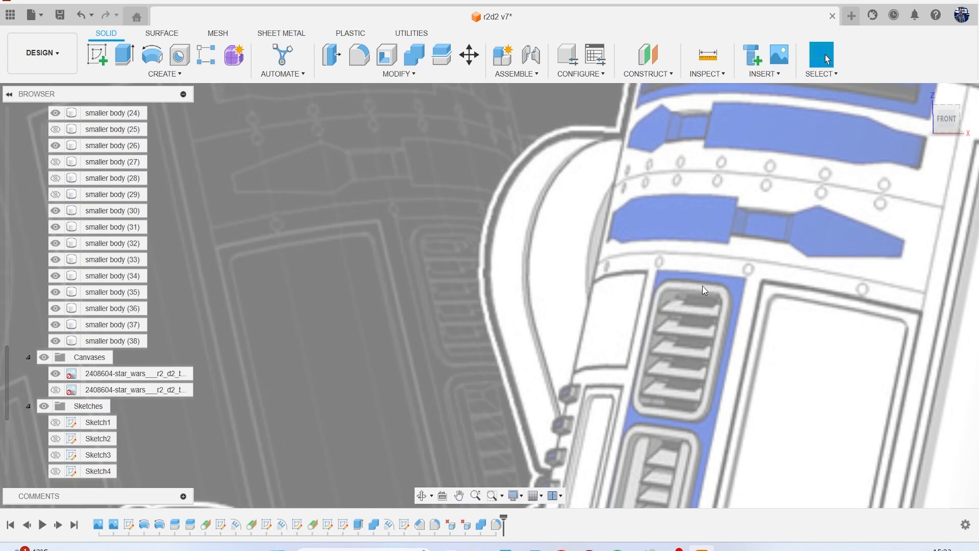
pyautogui.scroll(-6, 705, 283)
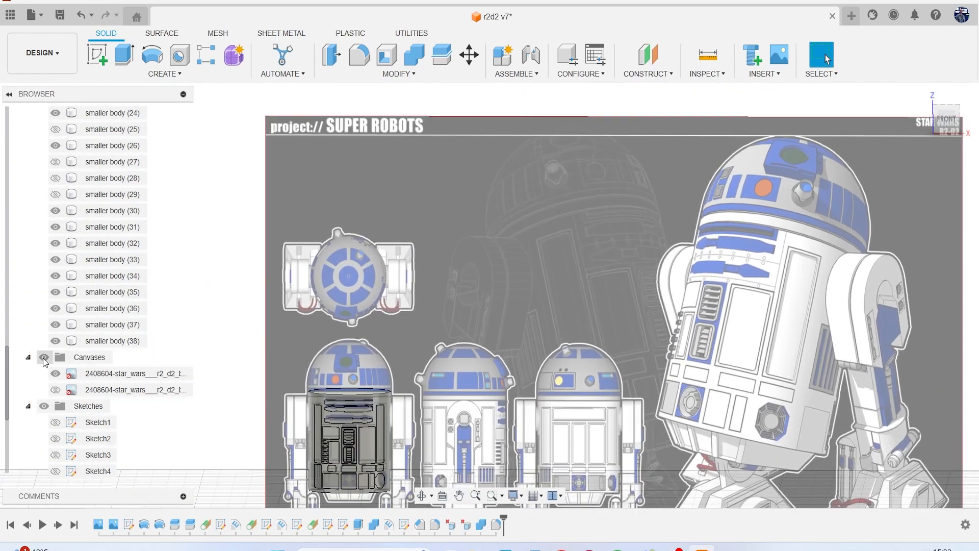
pyautogui.click(44, 358)
# - Save the design as a new version
pyautogui.scroll(5, 357, 377)
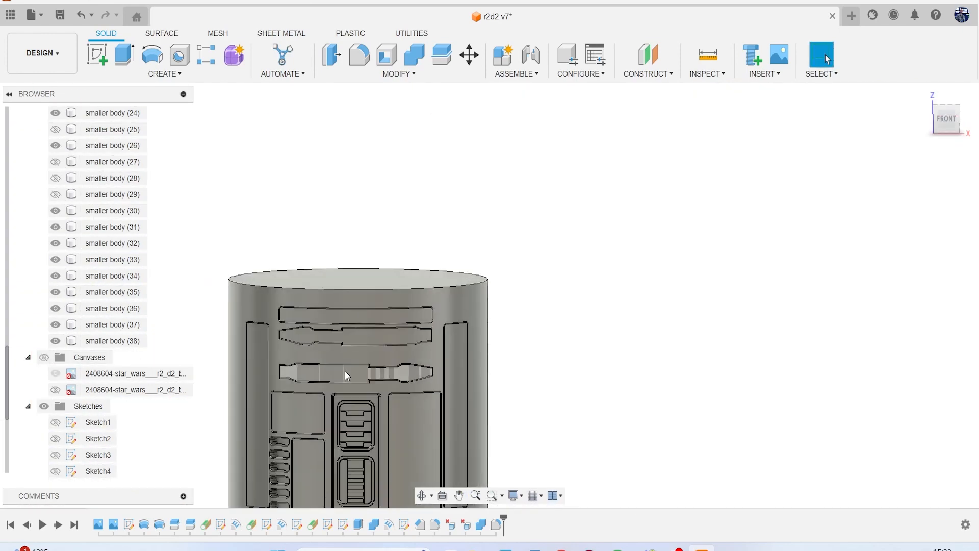
pyautogui.moveTo(348, 369); pyautogui.dragTo(405, 331, button='middle')
pyautogui.scroll(2, 377, 315)
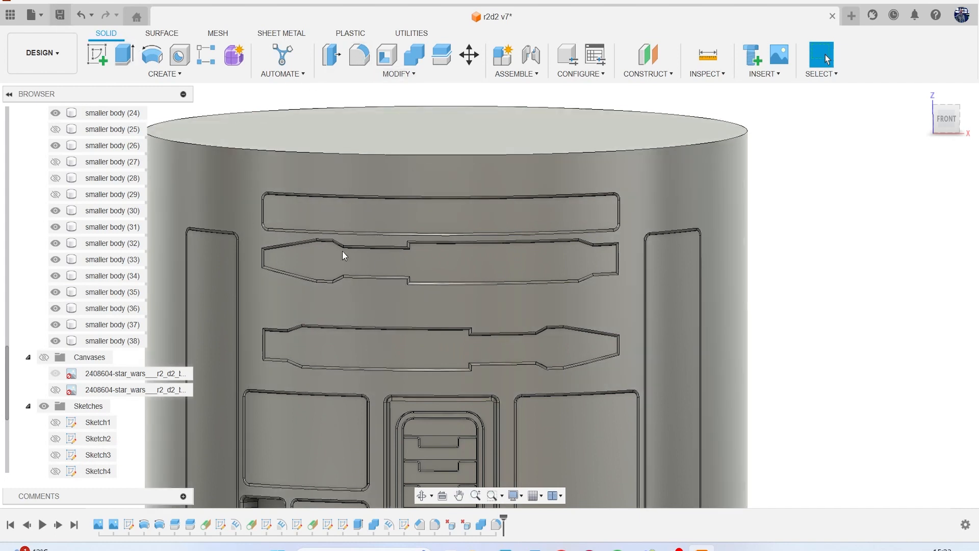
pyautogui.hotkey('ctrl', 's')
pyautogui.click(490, 302)
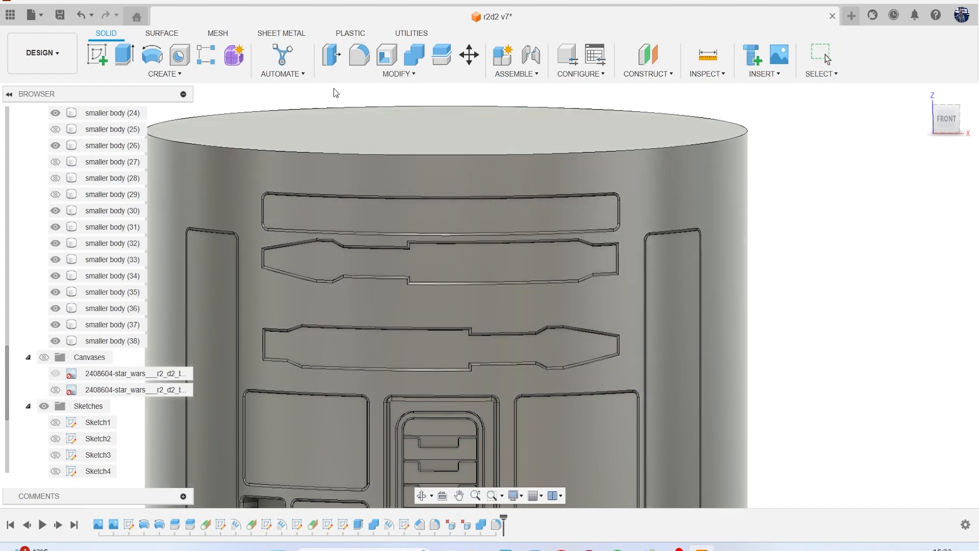
# - Try a 0.01 mm equal-distance chamfer around the face of the upper tool-shaped panel
pyautogui.click(405, 79)
pyautogui.click(449, 117)
pyautogui.scroll(1, 474, 270)
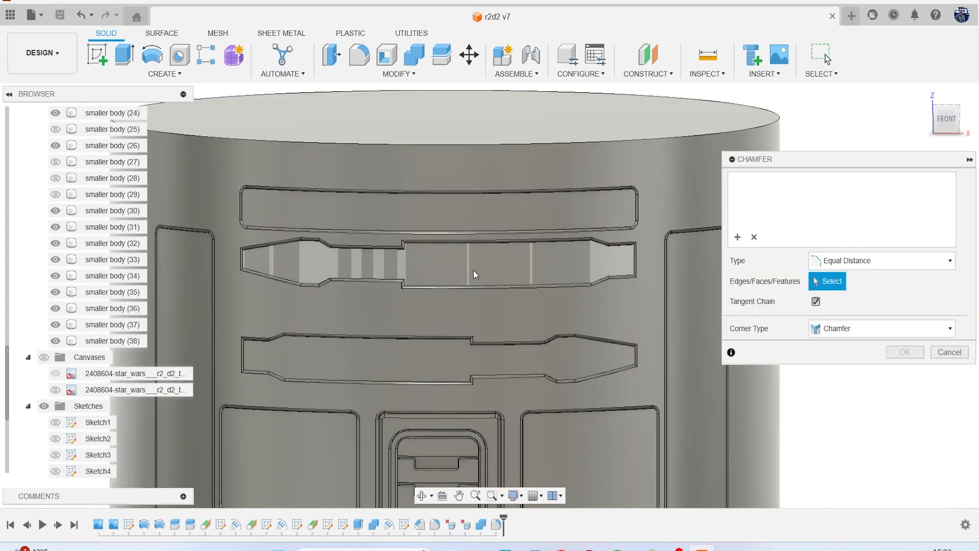
pyautogui.click(474, 271)
pyautogui.moveTo(944, 132); pyautogui.dragTo(937, 123)
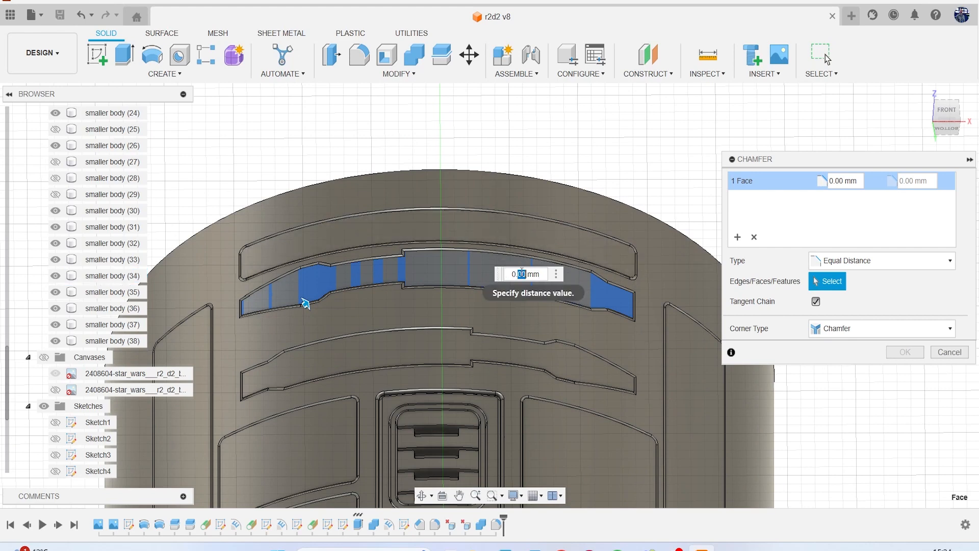
pyautogui.write('.01')
pyautogui.press('Return')
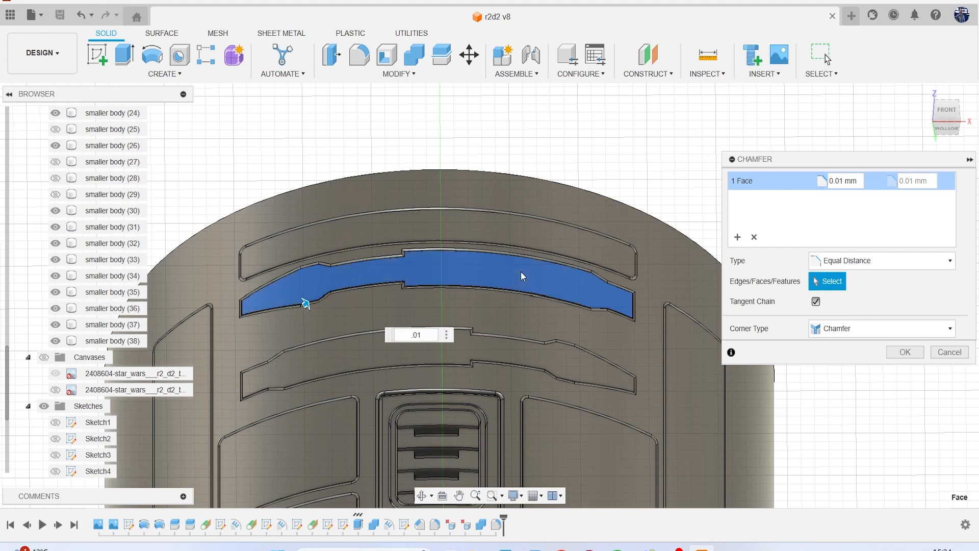
# - Set the chamfer distance on the upper tool-shaped panel to 0.1 mm and apply it
pyautogui.scroll(4, 307, 303)
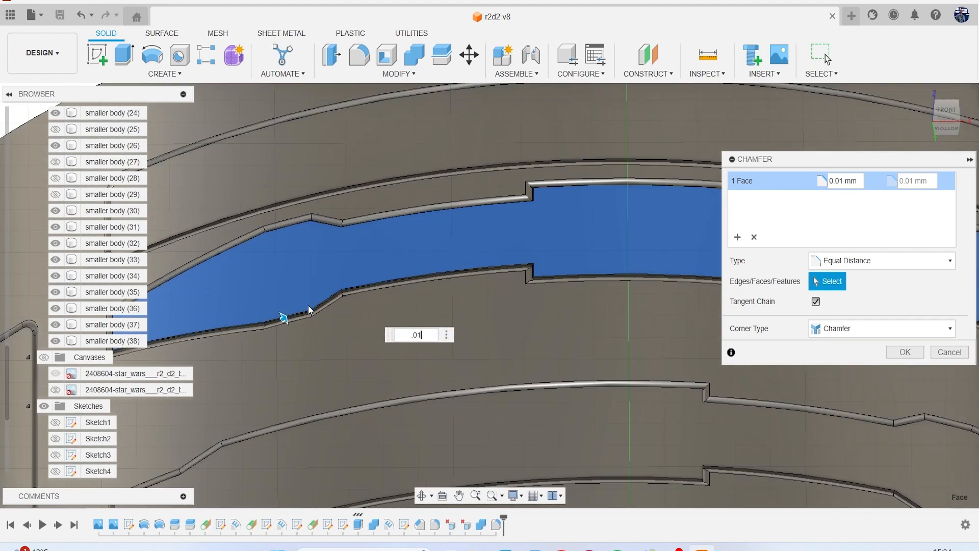
pyautogui.write('.1')
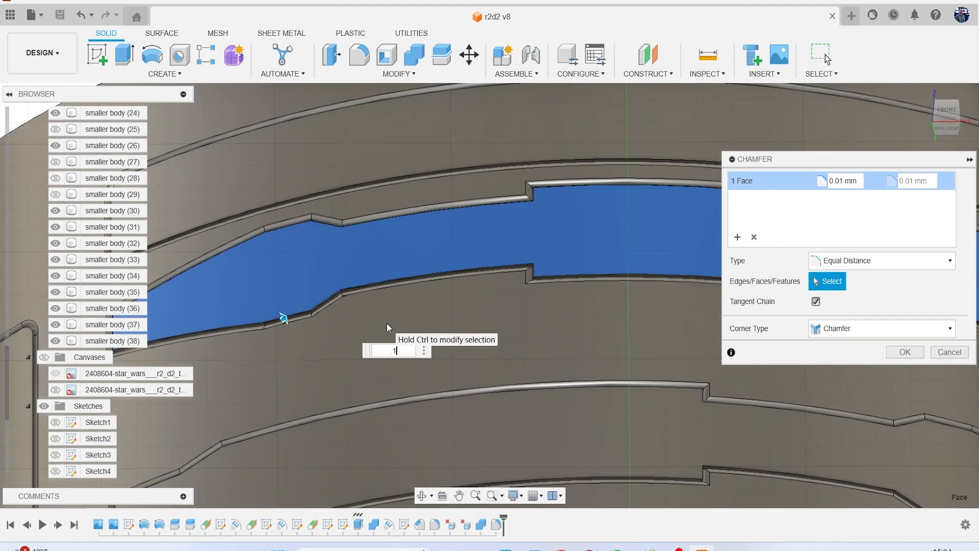
pyautogui.scroll(-3, 387, 323)
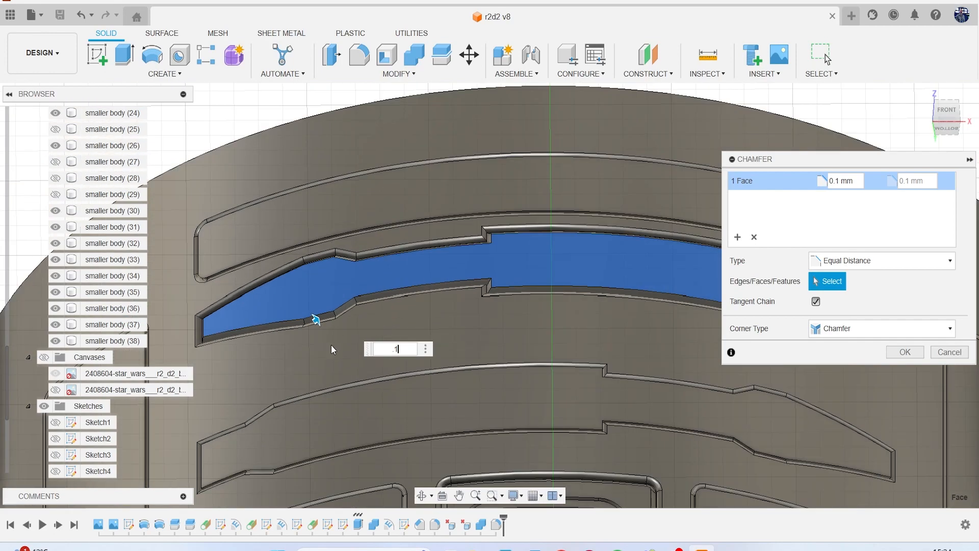
pyautogui.scroll(1, 579, 338)
pyautogui.scroll(-3, 580, 338)
pyautogui.moveTo(580, 338); pyautogui.dragTo(471, 282, button='middle')
pyautogui.click(904, 352)
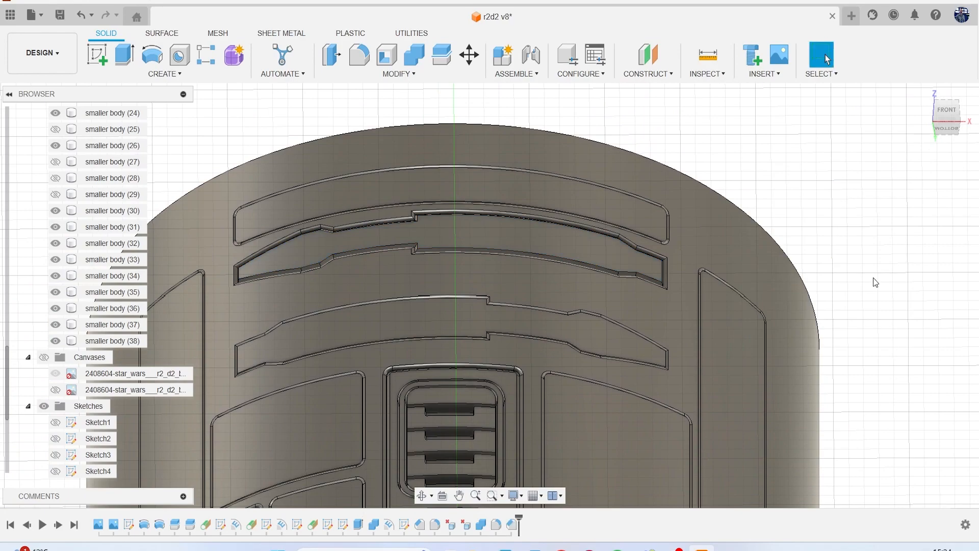
# - Inspect the chamfered panel from another angle and delete the chamfer feature
pyautogui.click(946, 113)
pyautogui.moveTo(953, 147); pyautogui.dragTo(958, 113)
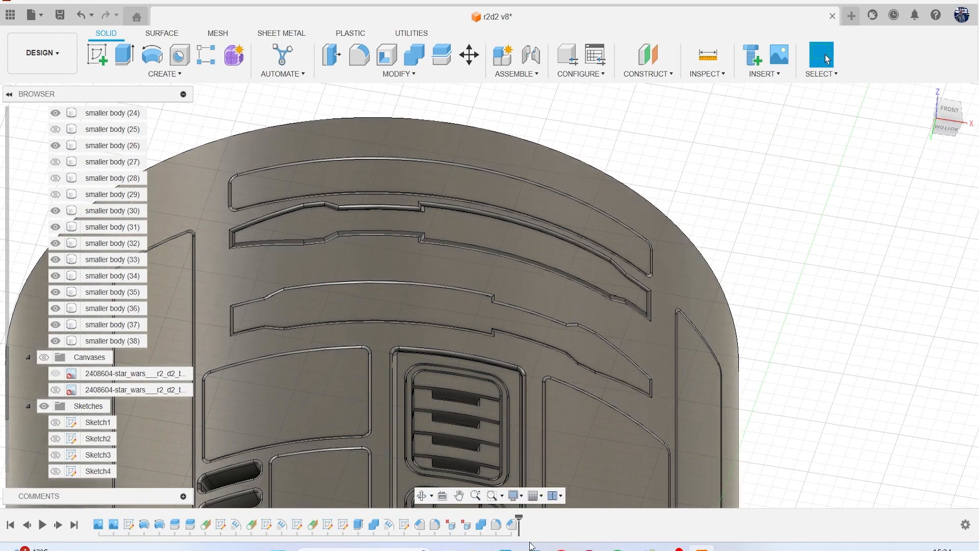
pyautogui.press('Delete')
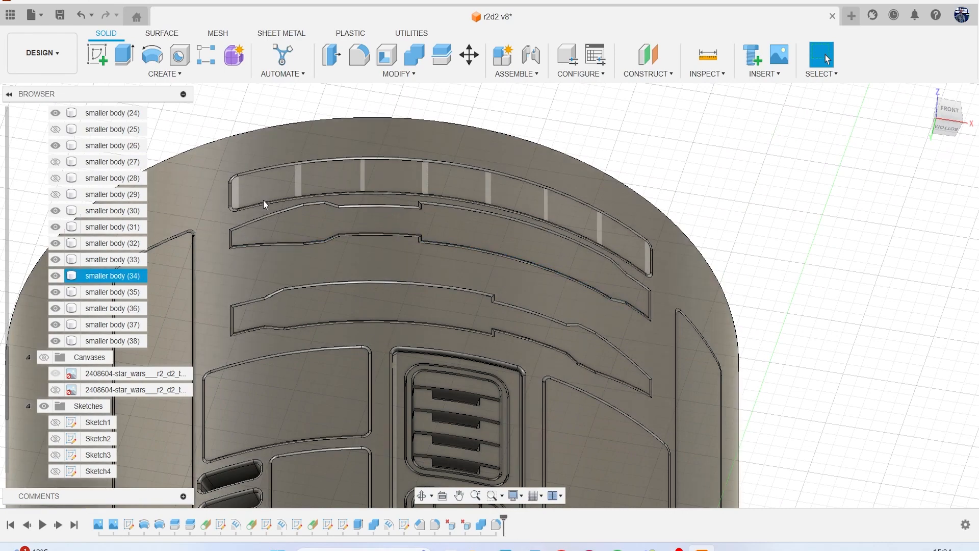
# - Fillet the edges of both tool-shaped panel faces with a constant 0.1 mm radius
pyautogui.press('f')
pyautogui.scroll(2, 319, 228)
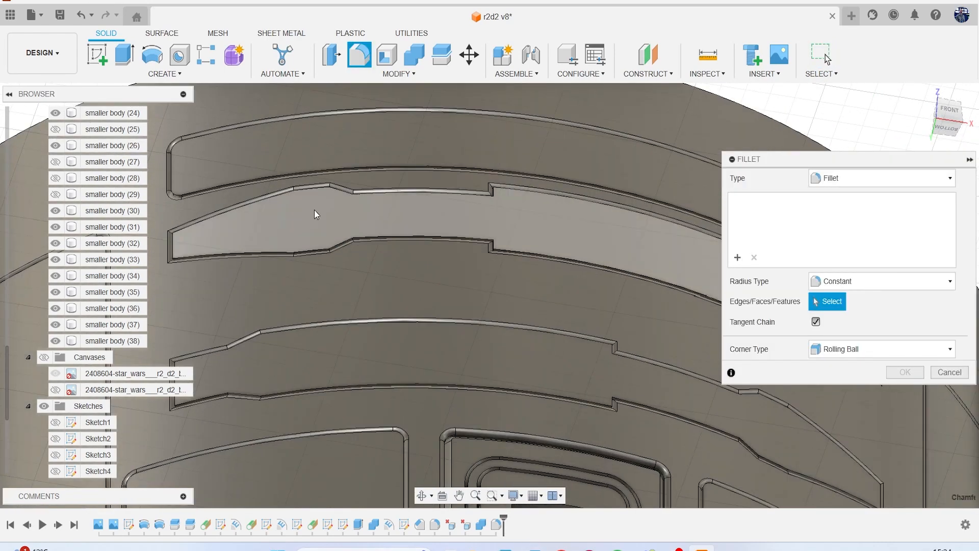
pyautogui.click(314, 210)
pyautogui.write('1')
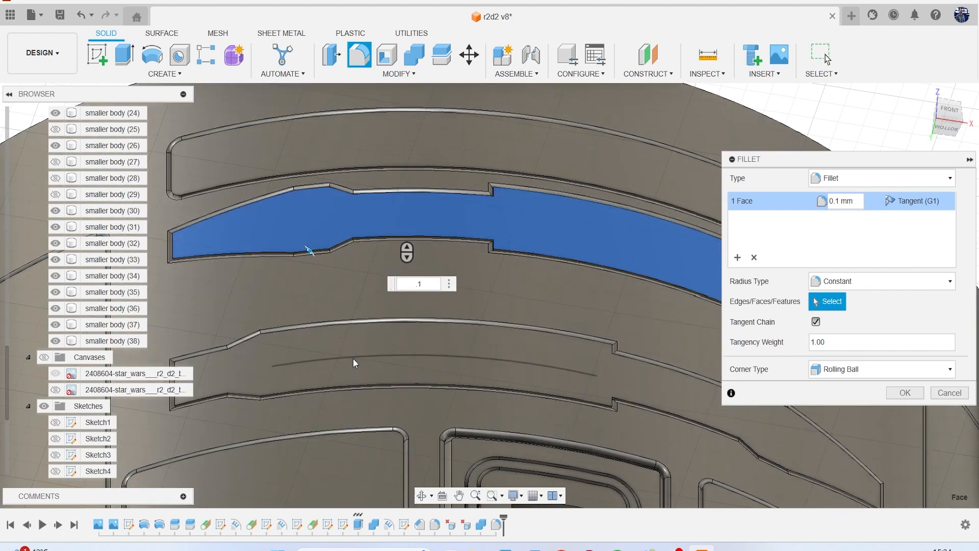
pyautogui.click(389, 350)
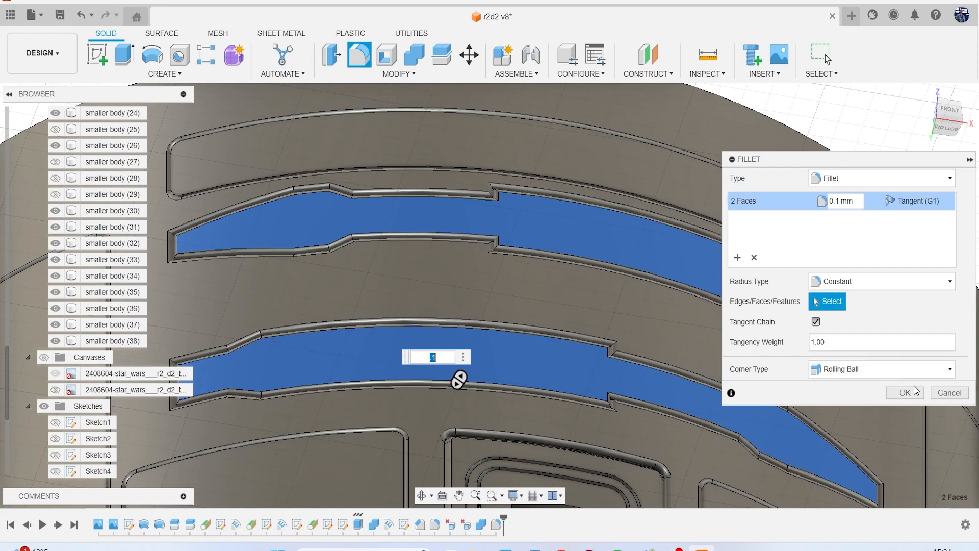
pyautogui.click(913, 397)
# - Show the reference canvases and compare the body's panels with the reference image in the front view
pyautogui.scroll(-5, 710, 353)
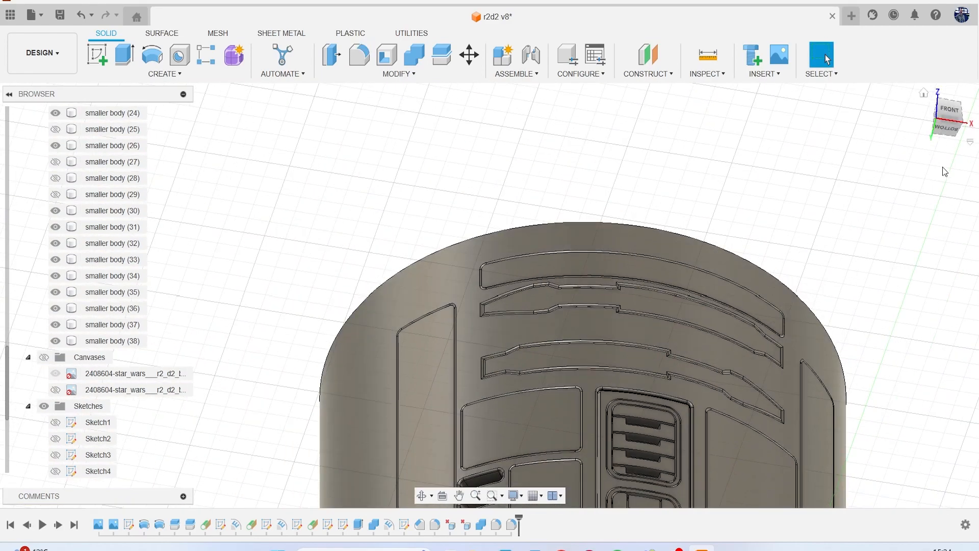
pyautogui.moveTo(944, 132)
pyautogui.mouseDown()
pyautogui.moveTo(924, 157)
pyautogui.moveTo(935, 140)
pyautogui.mouseUp()
pyautogui.keyDown('shift'); pyautogui.moveTo(489, 296); pyautogui.dragTo(487, 278, button='middle'); pyautogui.keyUp('shift')
pyautogui.scroll(-2, 862, 247)
pyautogui.keyDown('shift'); pyautogui.moveTo(862, 224); pyautogui.dragTo(711, 182, button='middle'); pyautogui.keyUp('shift')
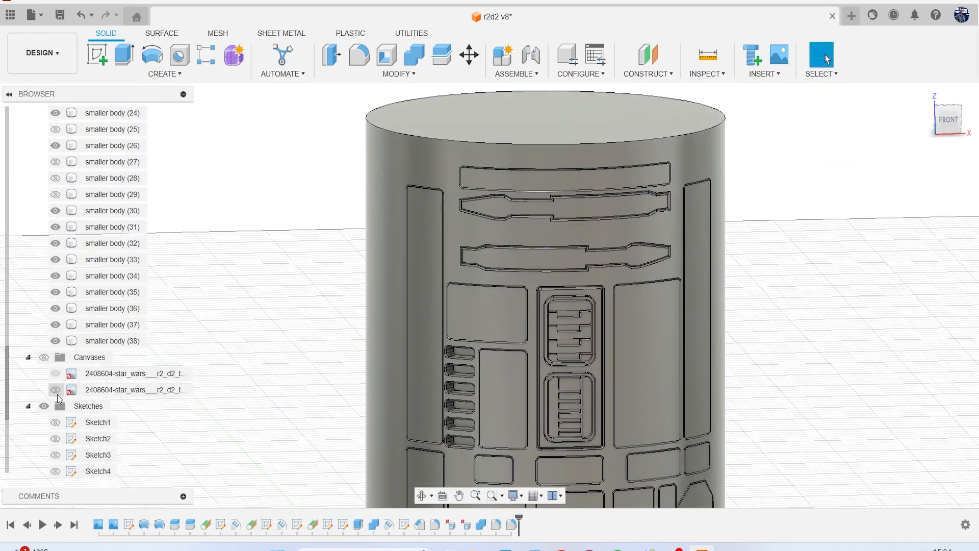
pyautogui.click(44, 357)
pyautogui.scroll(-3, 465, 344)
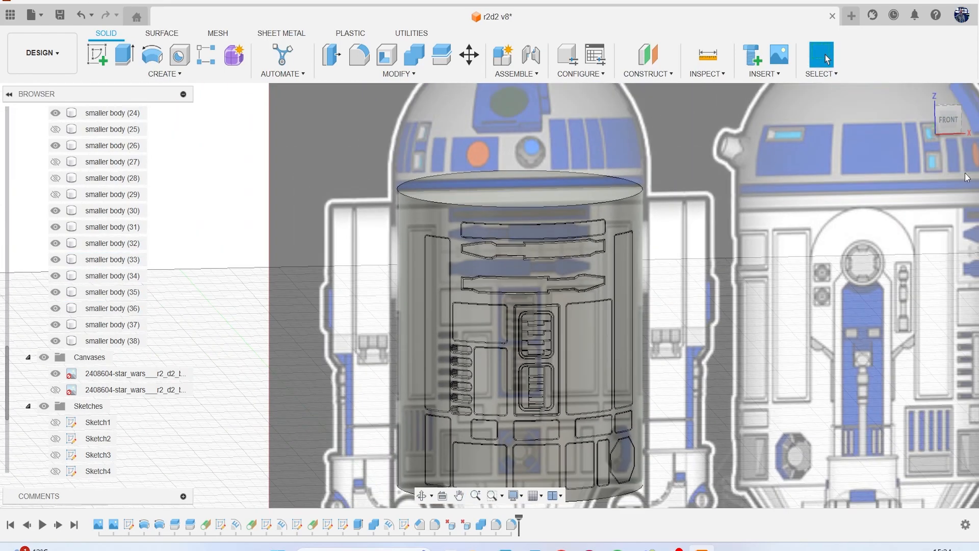
pyautogui.click(949, 119)
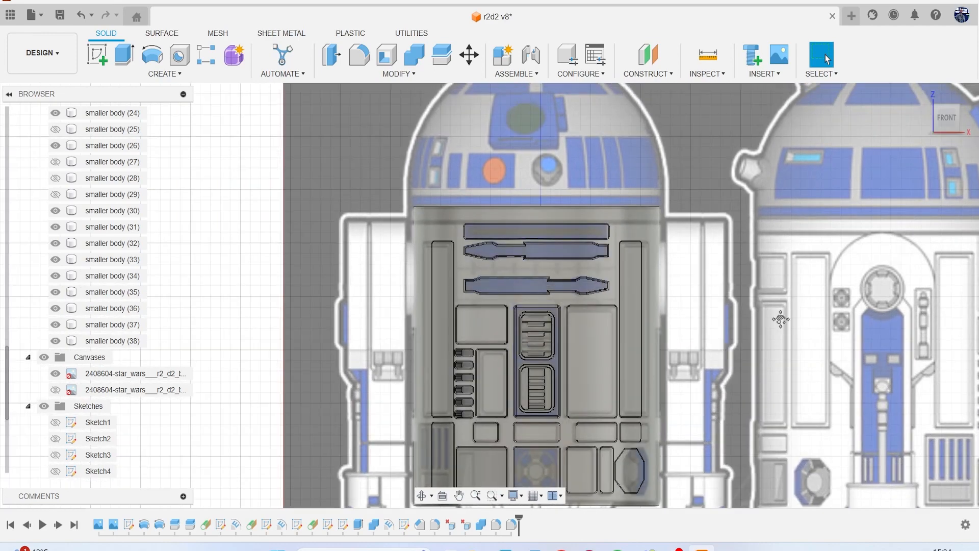
pyautogui.moveTo(784, 329); pyautogui.dragTo(688, 220, button='middle')
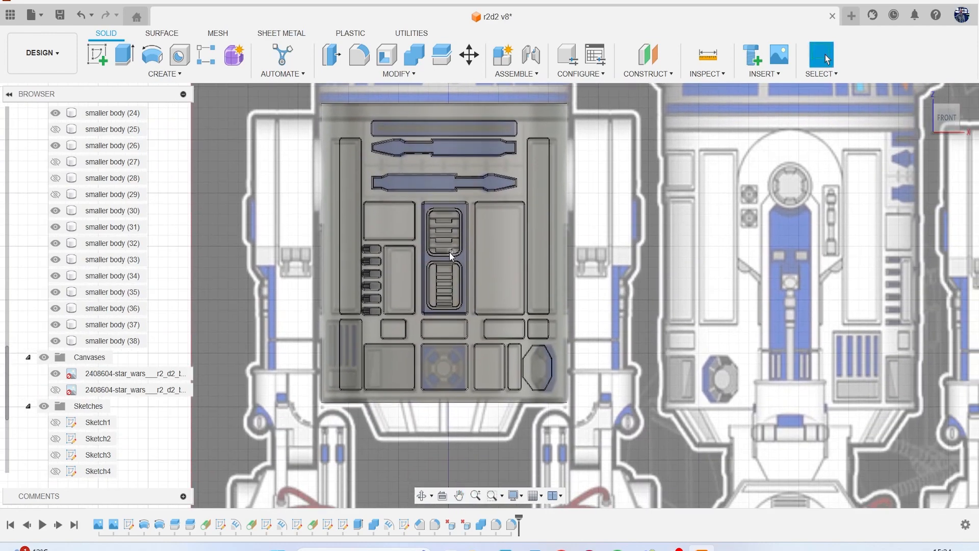
pyautogui.moveTo(487, 256); pyautogui.dragTo(484, 256, button='middle')
pyautogui.scroll(2, 484, 255)
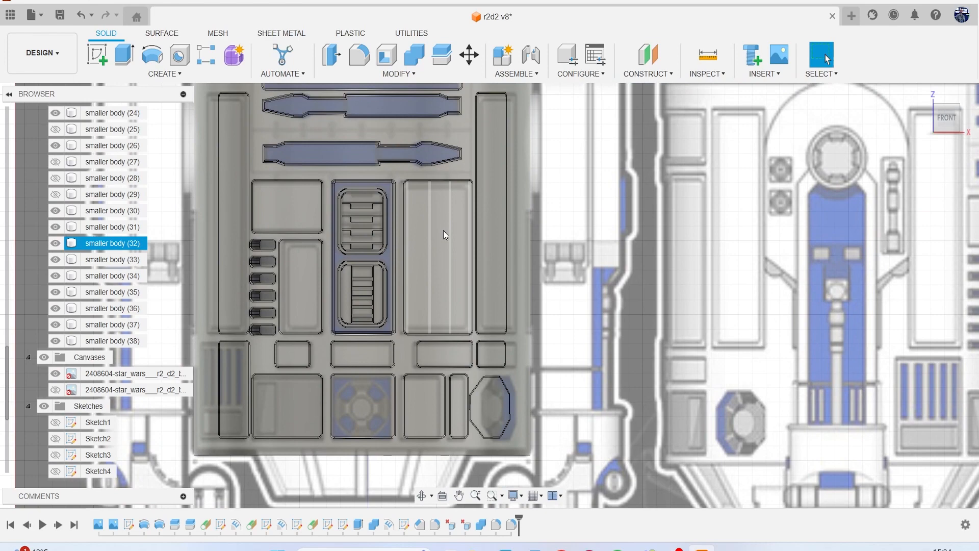
# - Hide all the reference canvases behind the body's front panels
pyautogui.moveTo(444, 230); pyautogui.dragTo(443, 241, button='middle')
pyautogui.scroll(1, 443, 224)
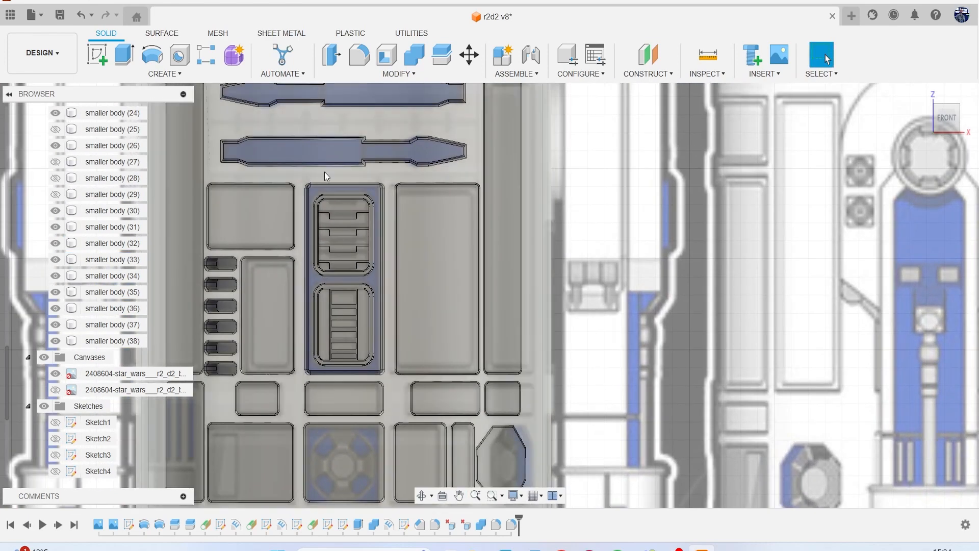
pyautogui.moveTo(486, 239); pyautogui.dragTo(600, 272, button='middle')
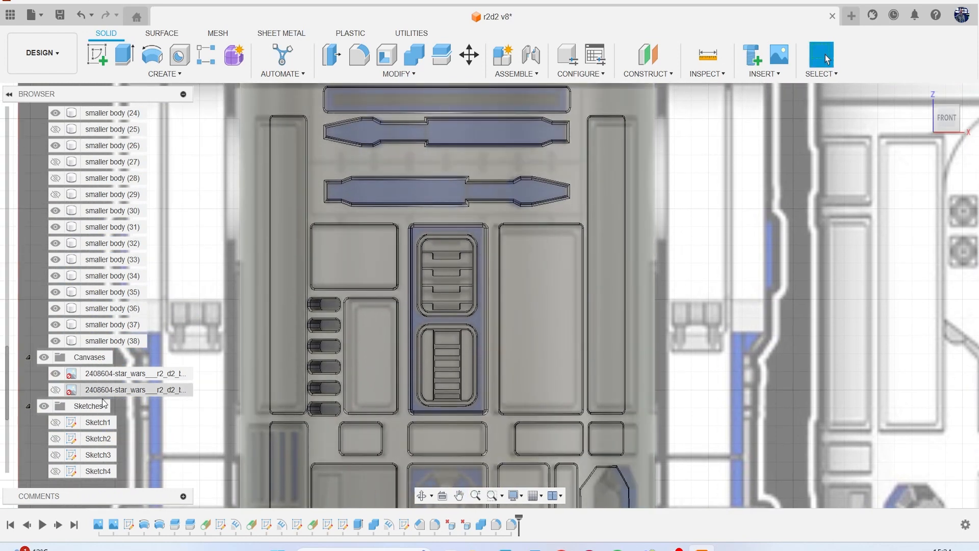
pyautogui.click(44, 357)
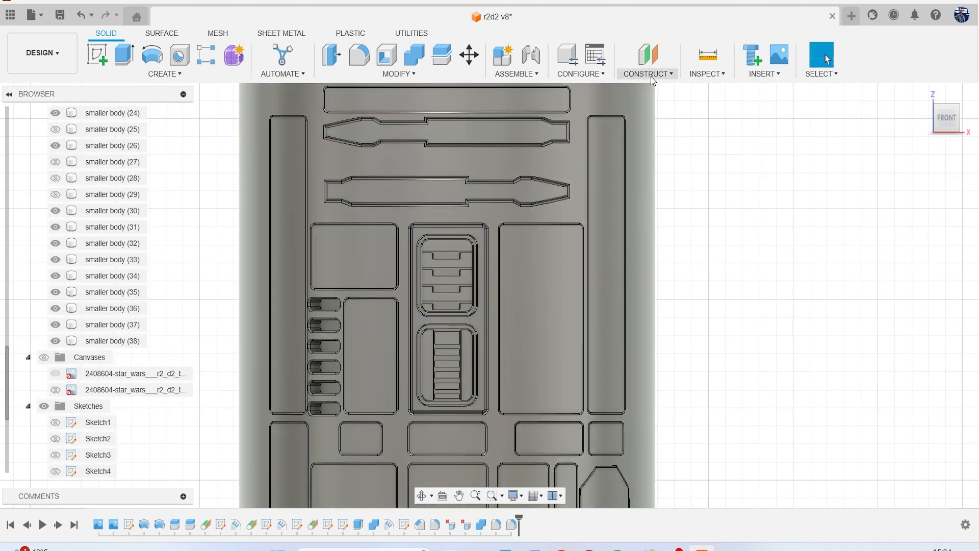
# - Construct a tangent plane on the curved face of the tall panel beside the two vents
pyautogui.click(647, 74)
pyautogui.click(681, 115)
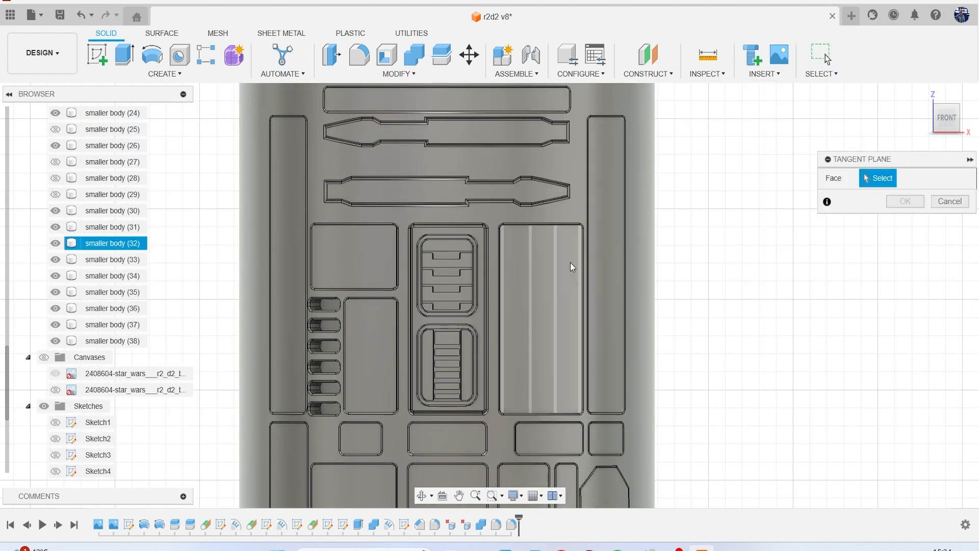
pyautogui.click(551, 280)
pyautogui.click(906, 242)
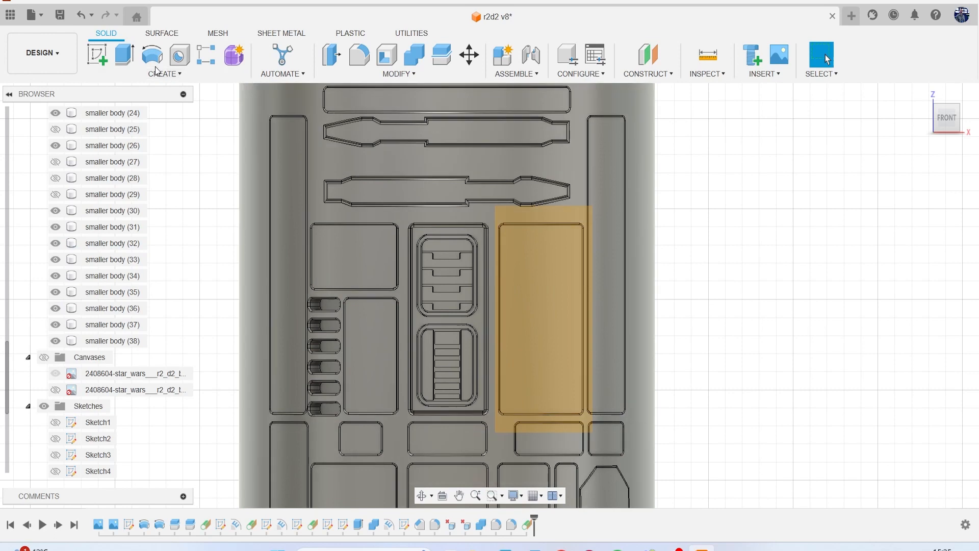
# - Start a sketch on the new tangent plane and project the tall panel's face into it
pyautogui.click(97, 55)
pyautogui.click(547, 271)
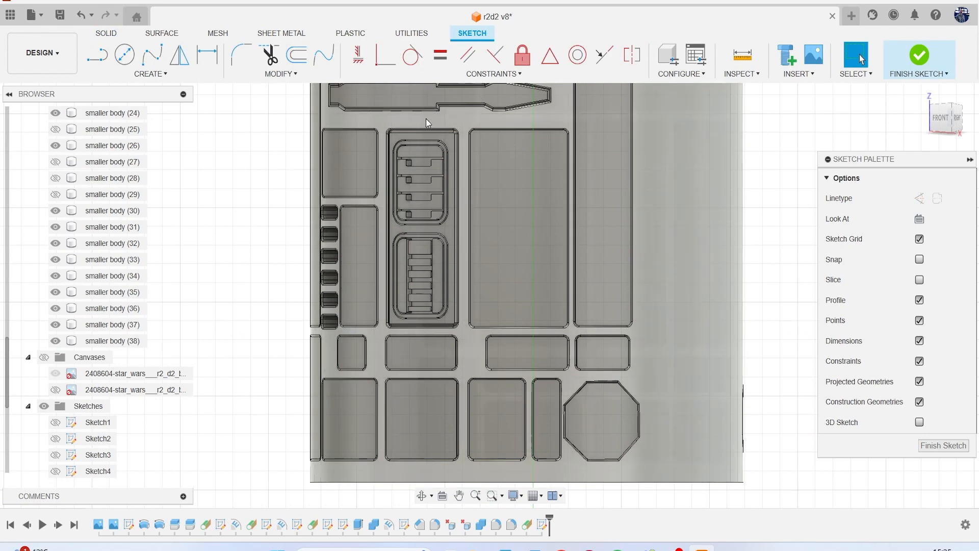
pyautogui.press('p')
pyautogui.scroll(2, 537, 186)
pyautogui.click(538, 185)
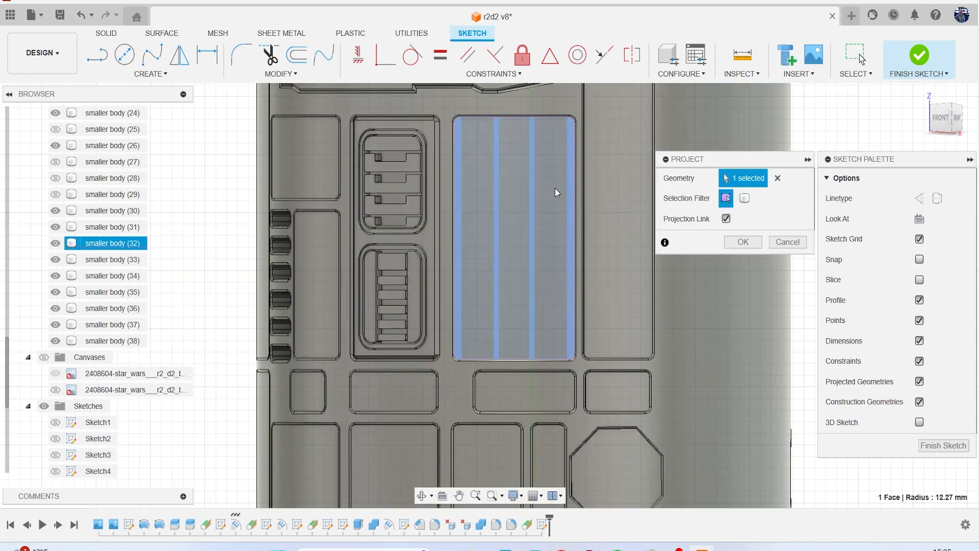
pyautogui.click(740, 243)
# - Offset the projected panel outline inward by 0.1 mm
pyautogui.click(296, 54)
pyautogui.scroll(2, 459, 130)
pyautogui.click(525, 113)
pyautogui.moveTo(525, 88); pyautogui.dragTo(524, 124)
pyautogui.scroll(5, 490, 123)
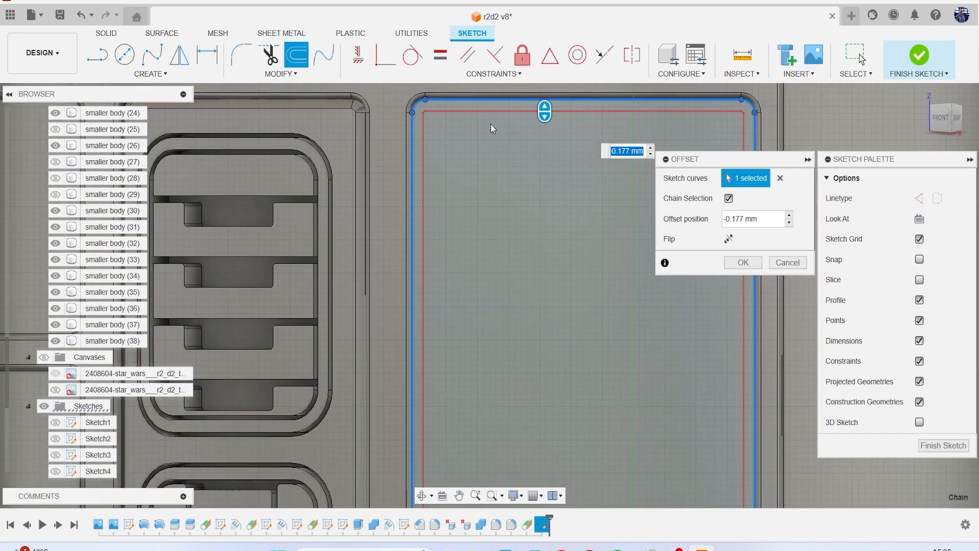
pyautogui.scroll(2, 561, 180)
pyautogui.moveTo(575, 149); pyautogui.dragTo(573, 147)
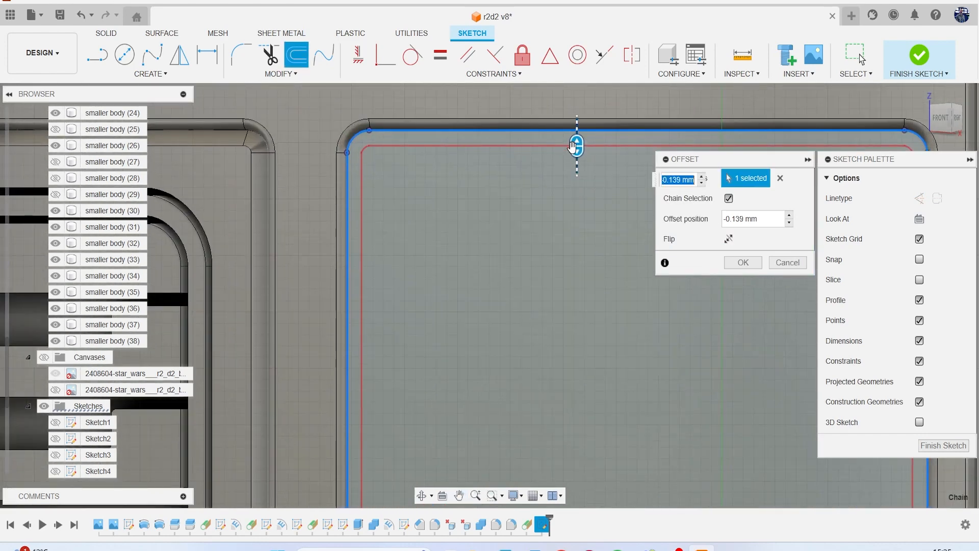
pyautogui.write('-.1')
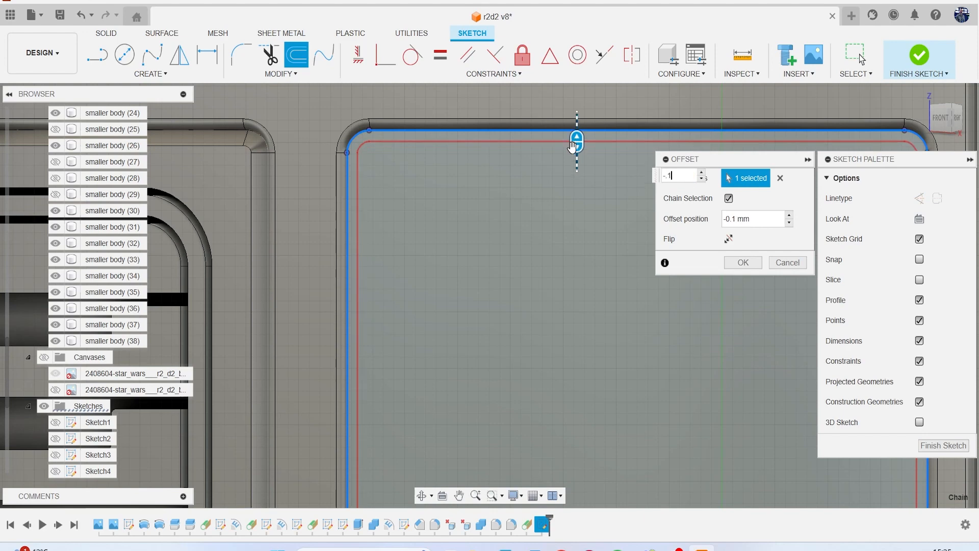
pyautogui.press('Return')
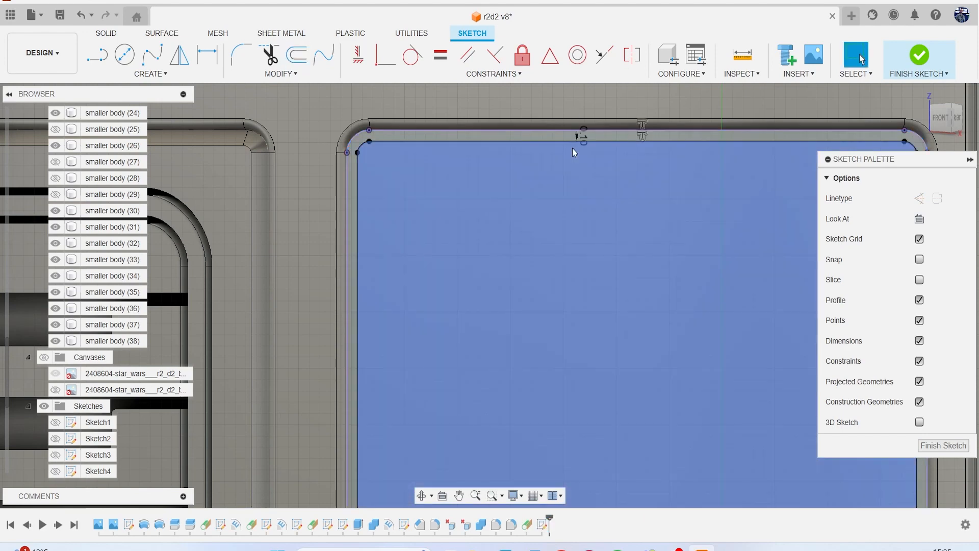
# - Offset the projected panel outline inward a second time, by 0.2 mm
pyautogui.click(297, 55)
pyautogui.click(411, 132)
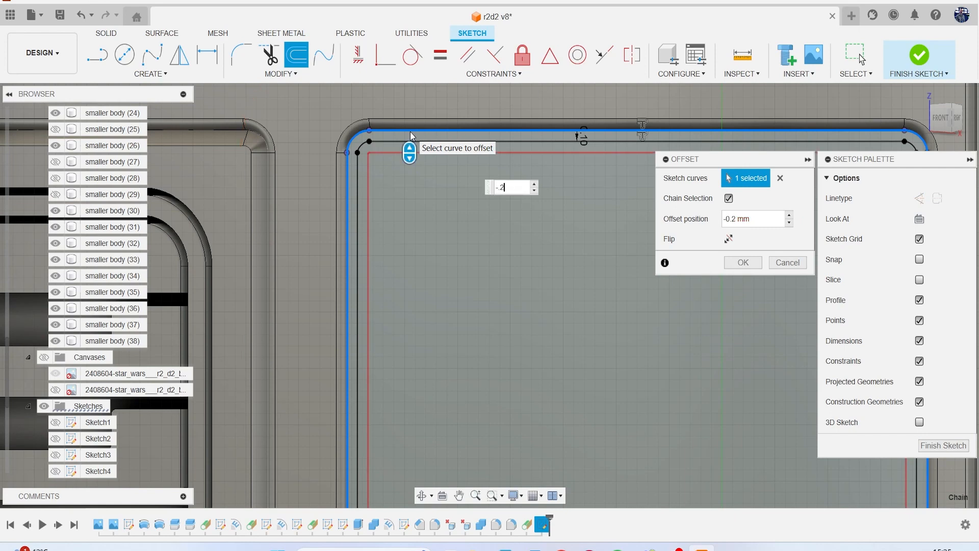
pyautogui.press('Return')
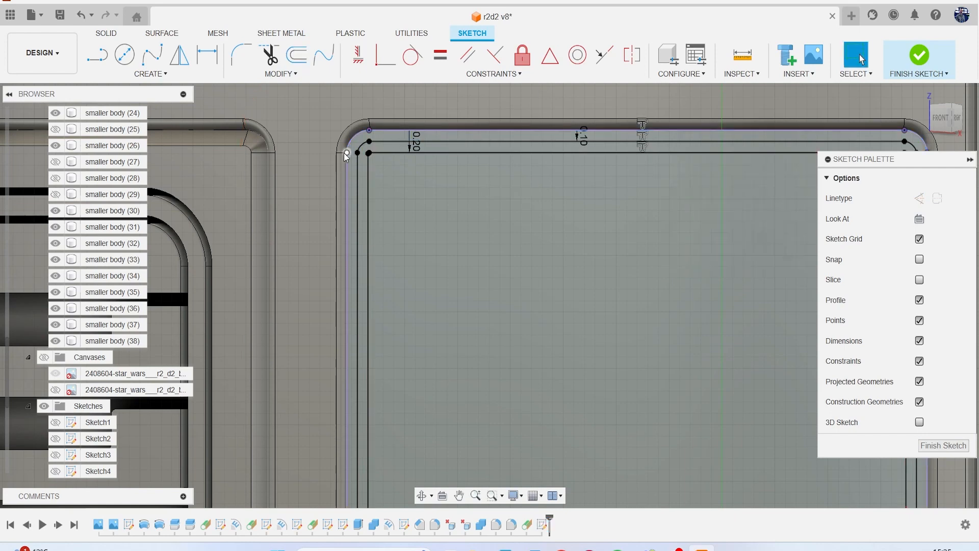
# - Fillet the upper-left corner of the innermost offset outline with a 0.1 mm radius
pyautogui.scroll(2, 378, 160)
pyautogui.scroll(3, 366, 134)
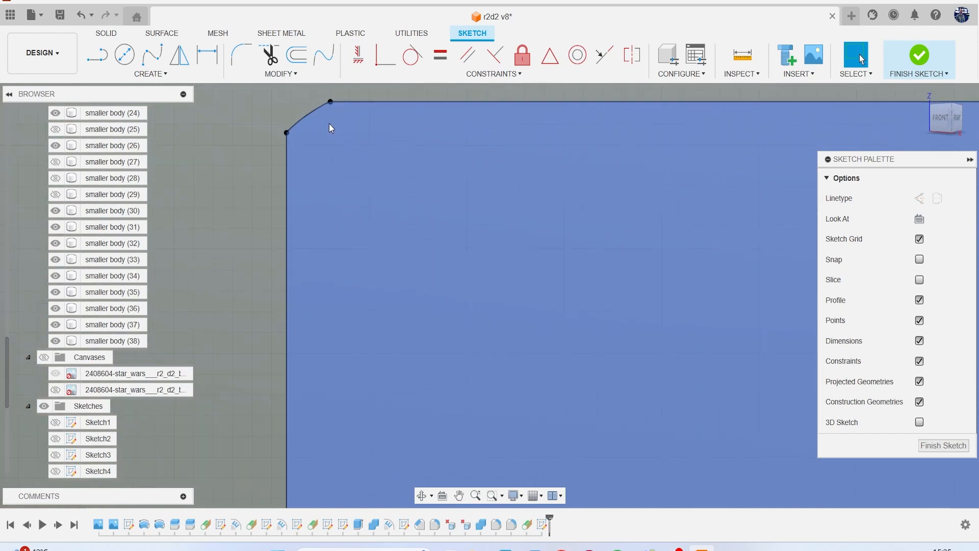
pyautogui.click(242, 54)
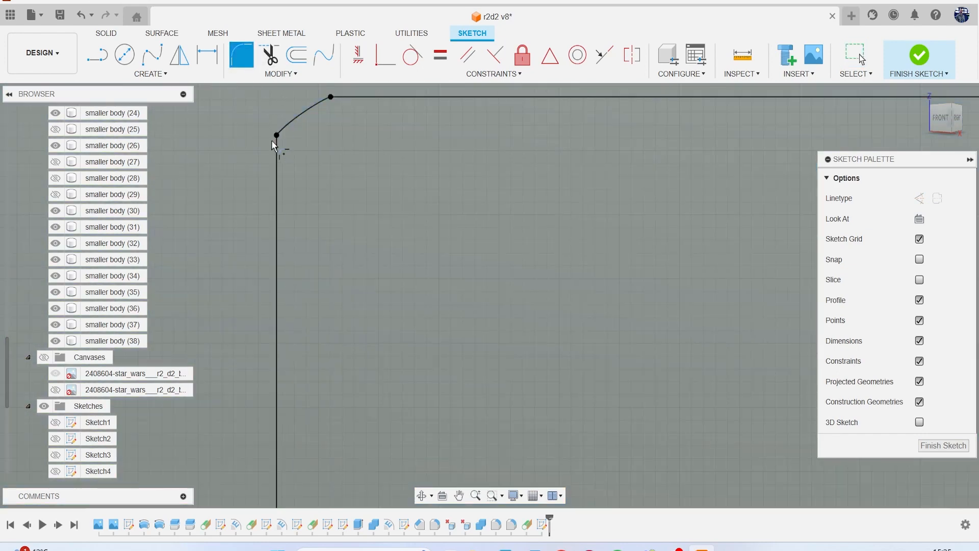
pyautogui.click(276, 148)
pyautogui.click(348, 97)
pyautogui.scroll(-2, 312, 158)
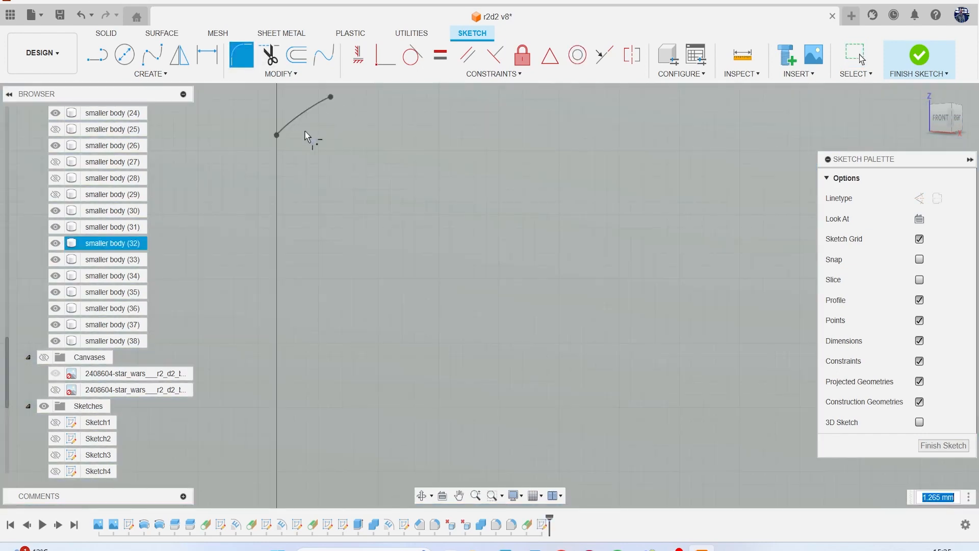
pyautogui.scroll(-5, 311, 165)
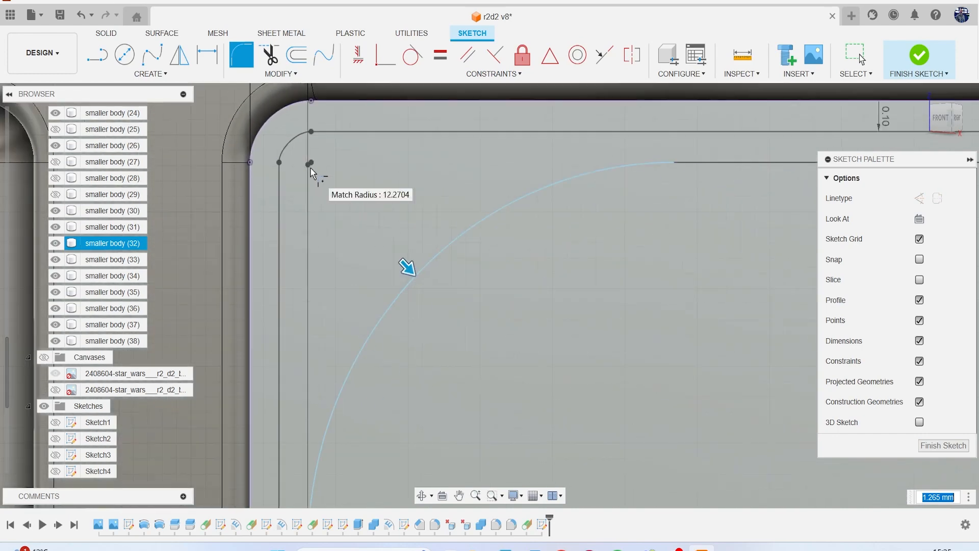
pyautogui.scroll(-2, 443, 229)
pyautogui.scroll(3, 447, 229)
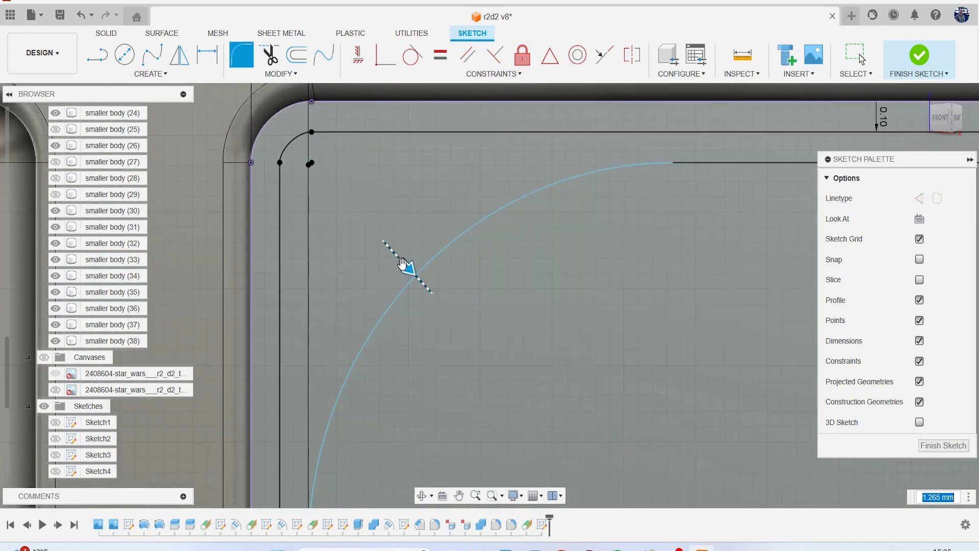
pyautogui.moveTo(407, 263); pyautogui.dragTo(309, 156)
pyautogui.write('.1')
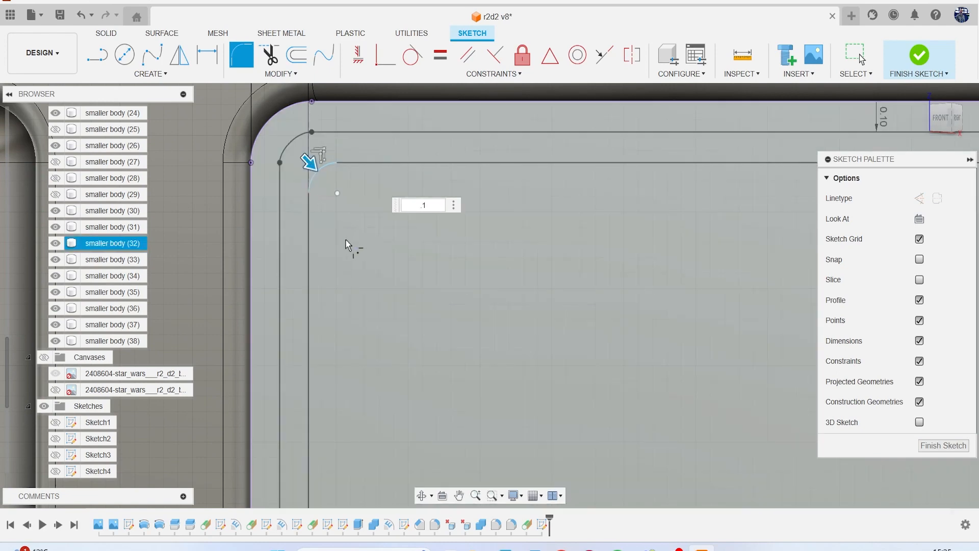
# - Fillet the innermost outline's upper-right corner with the same 0.1 mm radius
pyautogui.scroll(-5, 348, 237)
pyautogui.moveTo(484, 258); pyautogui.dragTo(414, 235, button='middle')
pyautogui.scroll(10, 533, 204)
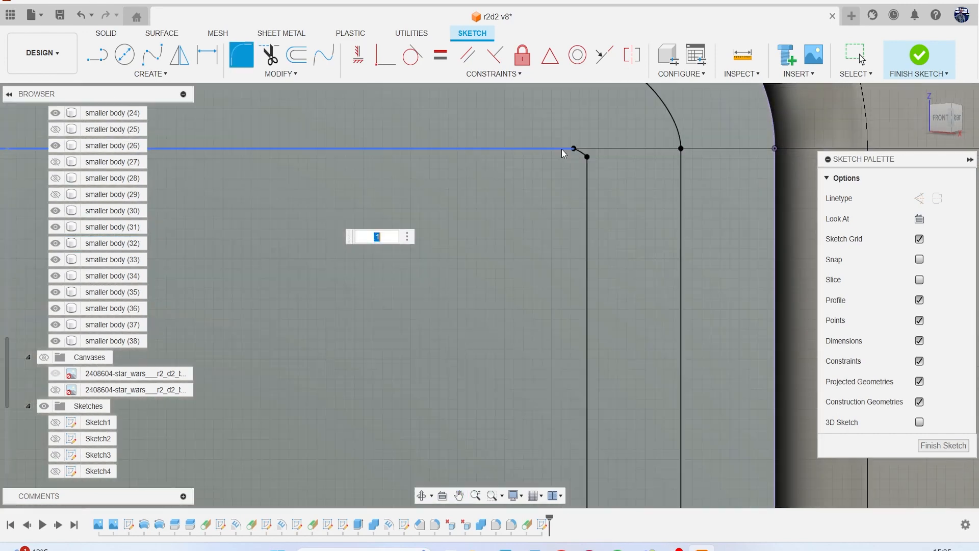
pyautogui.press('Return')
pyautogui.click(575, 160)
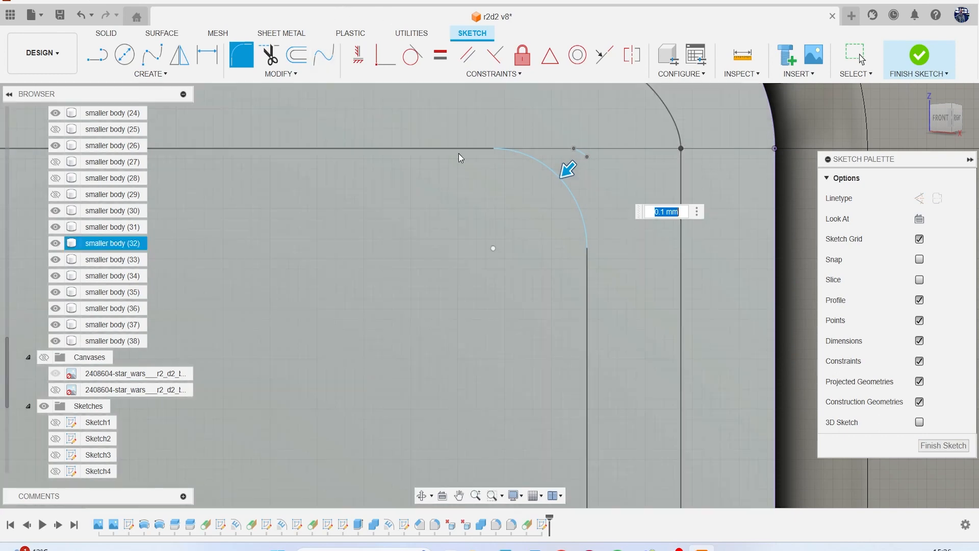
# - Round the lower-right corner of the innermost outline with a 0.1 mm fillet
pyautogui.scroll(-5, 517, 212)
pyautogui.scroll(4, 531, 220)
pyautogui.scroll(-7, 539, 212)
pyautogui.moveTo(444, 249); pyautogui.dragTo(748, 212, button='middle')
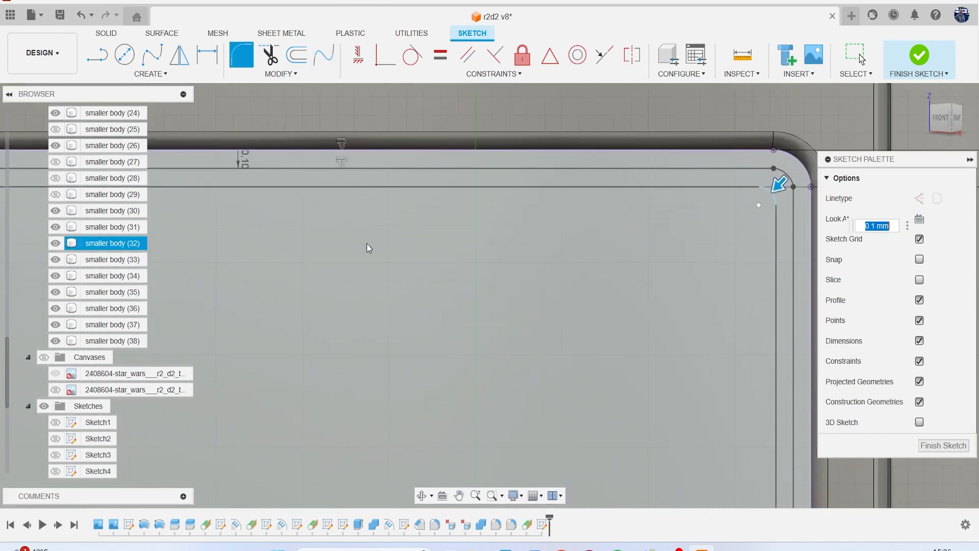
pyautogui.scroll(-3, 363, 245)
pyautogui.moveTo(341, 254); pyautogui.dragTo(531, 238, button='middle')
pyautogui.scroll(5, 321, 209)
pyautogui.scroll(-6, 289, 199)
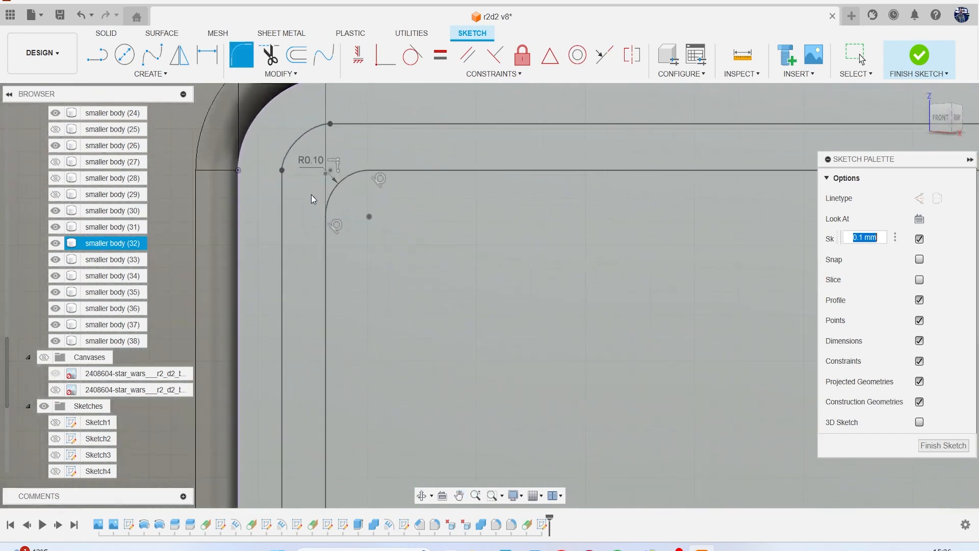
pyautogui.moveTo(584, 263); pyautogui.dragTo(242, 186, button='middle')
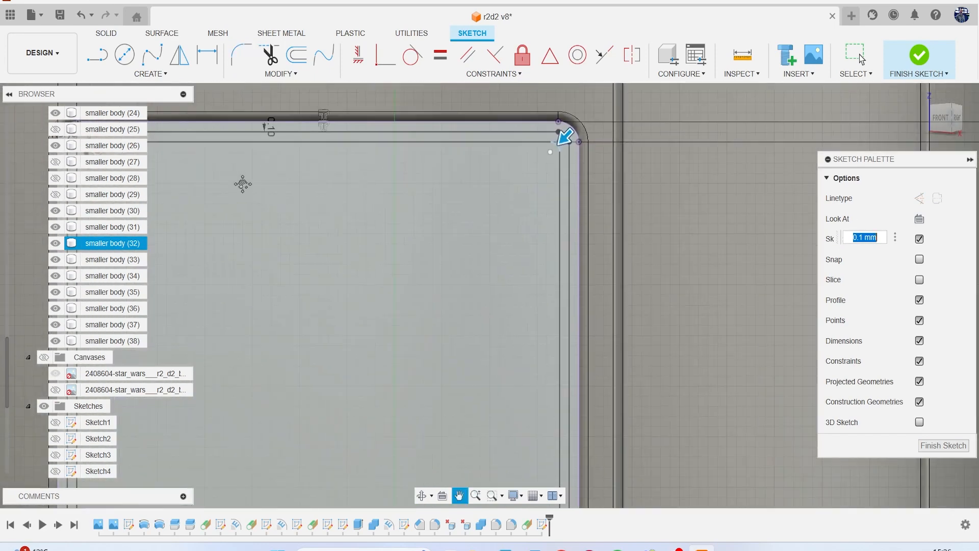
pyautogui.moveTo(457, 236)
pyautogui.mouseDown(button='middle')
pyautogui.moveTo(481, 121)
pyautogui.moveTo(505, 144)
pyautogui.mouseUp(button='middle')
pyautogui.moveTo(520, 209); pyautogui.dragTo(512, 61, button='middle')
pyautogui.scroll(4, 561, 261)
pyautogui.scroll(8, 503, 313)
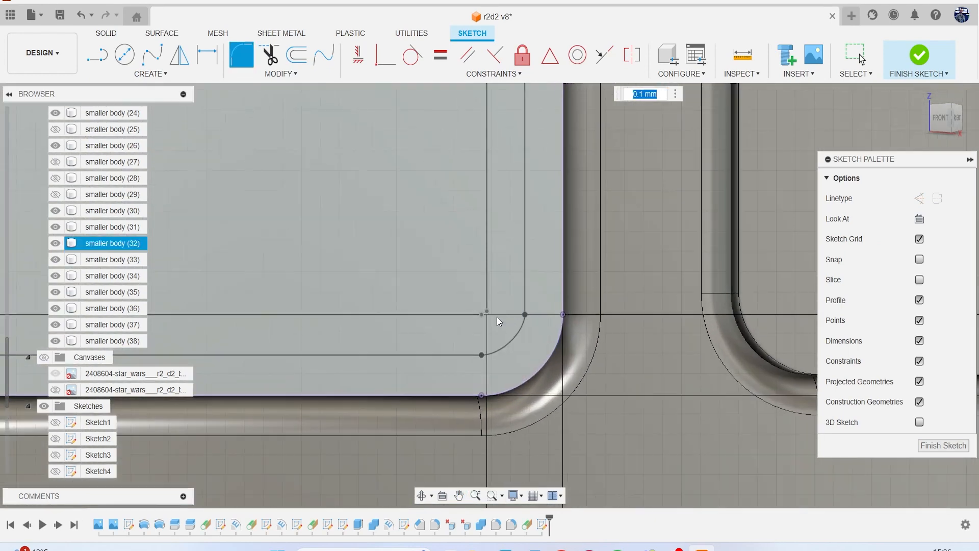
pyautogui.scroll(2, 465, 303)
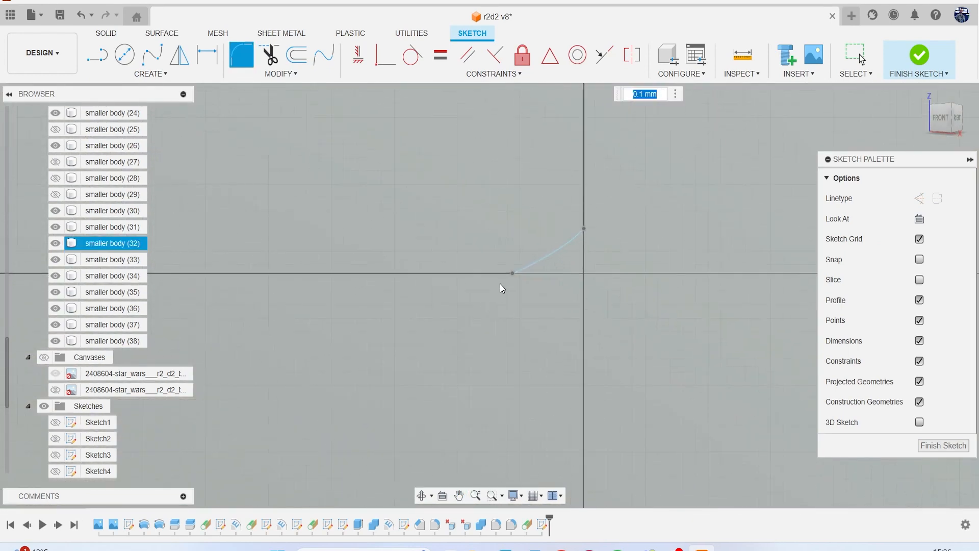
pyautogui.click(503, 274)
pyautogui.click(587, 223)
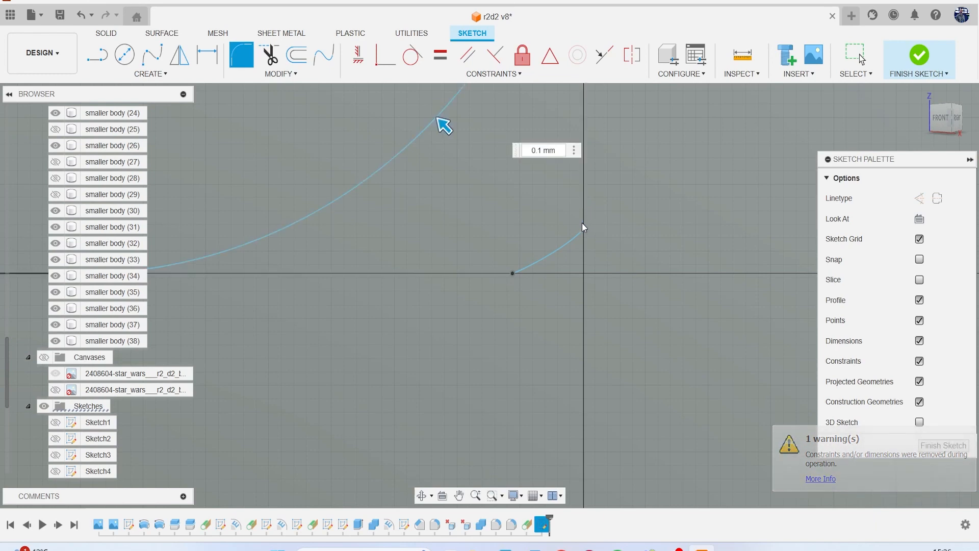
# - Round the remaining lower-left corner of the innermost outline with a 0.1 mm fillet
pyautogui.scroll(-4, 571, 255)
pyautogui.scroll(-5, 459, 325)
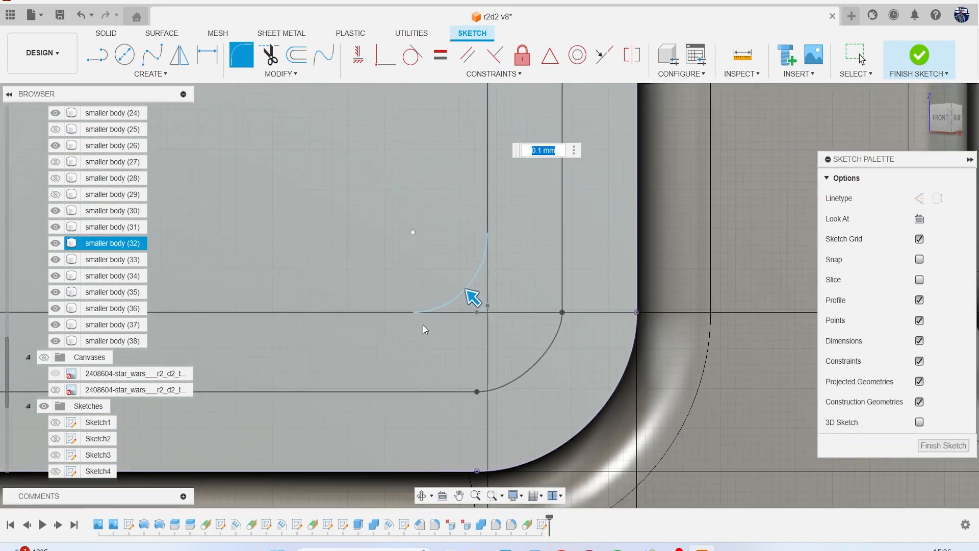
pyautogui.moveTo(398, 301); pyautogui.dragTo(673, 281, button='middle')
pyautogui.moveTo(382, 290); pyautogui.dragTo(587, 285, button='middle')
pyautogui.moveTo(281, 285); pyautogui.dragTo(418, 280, button='middle')
pyautogui.moveTo(295, 271); pyautogui.dragTo(658, 274, button='middle')
pyautogui.scroll(4, 457, 280)
pyautogui.scroll(5, 360, 273)
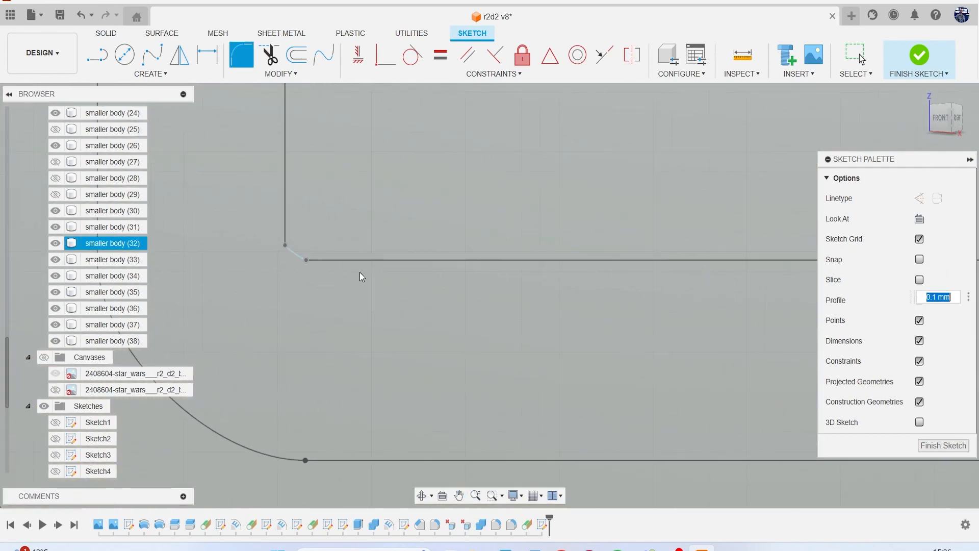
pyautogui.click(320, 259)
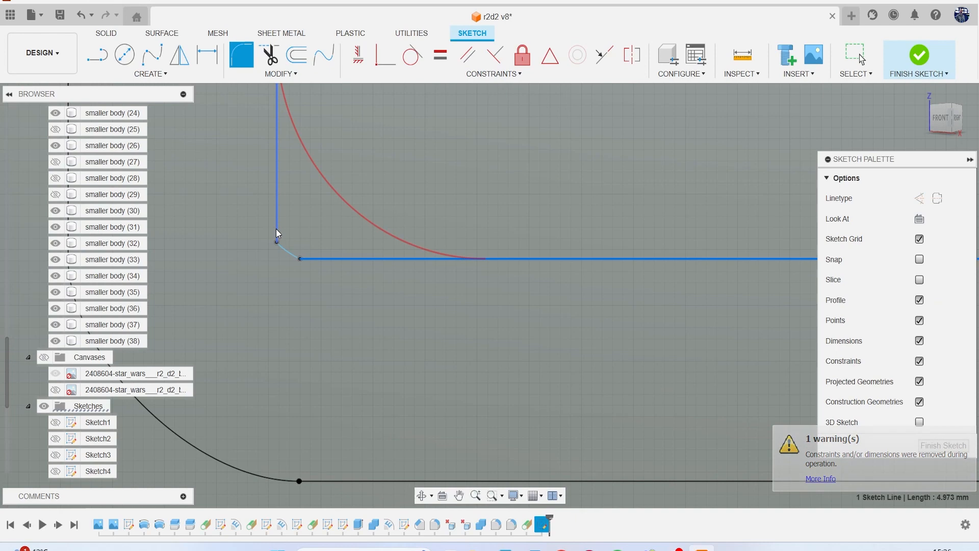
pyautogui.click(277, 233)
# - Examine the filleted corners and the spacing of the offset outlines around the tall panel
pyautogui.scroll(-2, 444, 255)
pyautogui.scroll(-12, 444, 256)
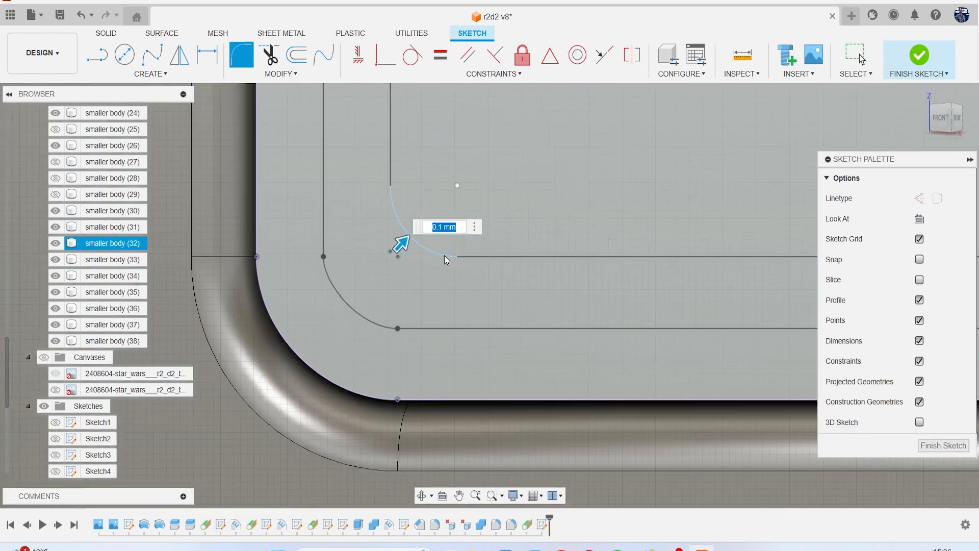
pyautogui.scroll(-5, 549, 174)
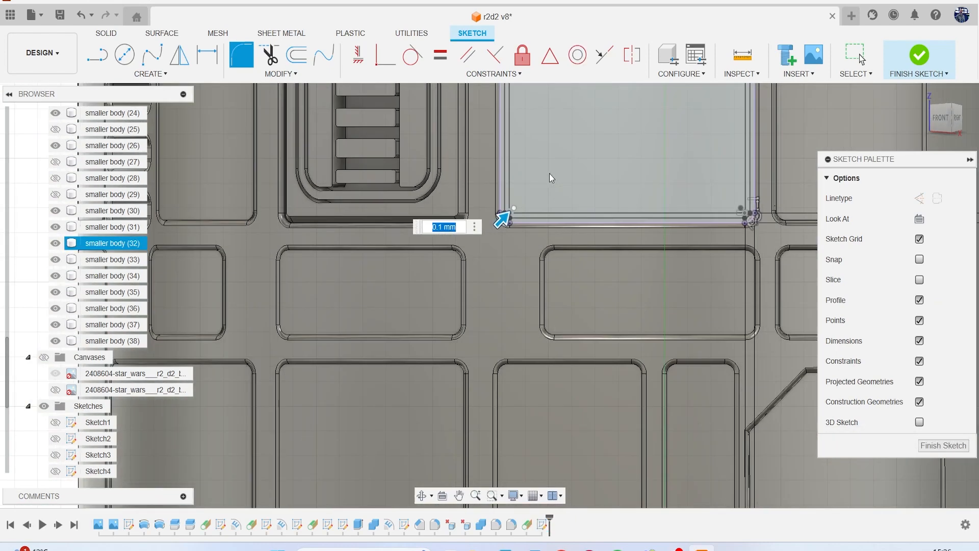
pyautogui.moveTo(562, 161); pyautogui.dragTo(479, 407, button='middle')
pyautogui.scroll(2, 480, 146)
pyautogui.scroll(6, 426, 146)
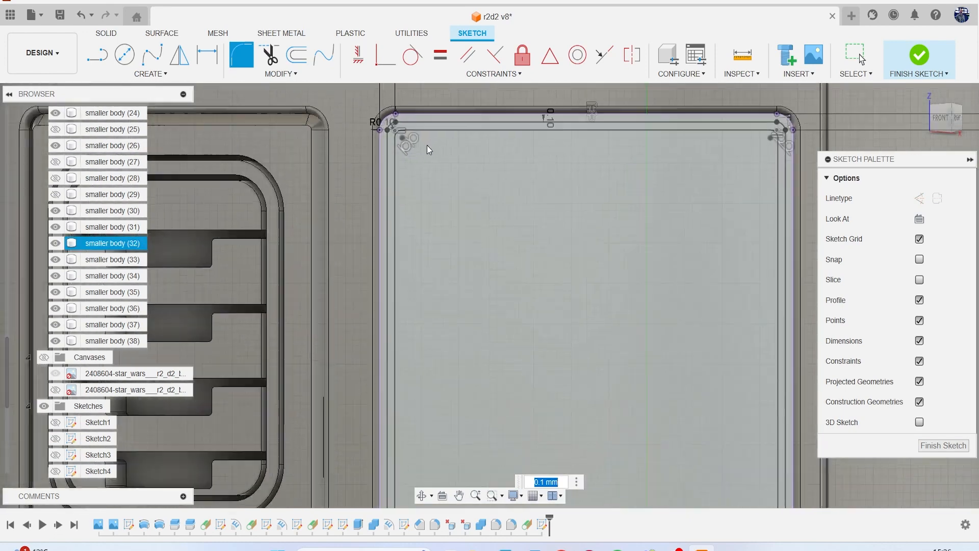
pyautogui.scroll(2, 550, 243)
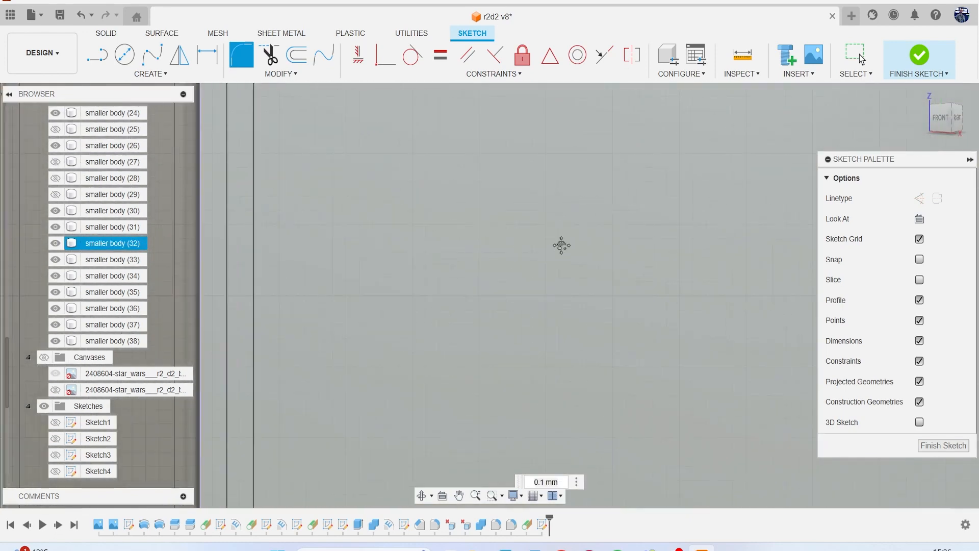
pyautogui.moveTo(562, 245); pyautogui.dragTo(445, 295, button='middle')
pyautogui.scroll(-4, 445, 295)
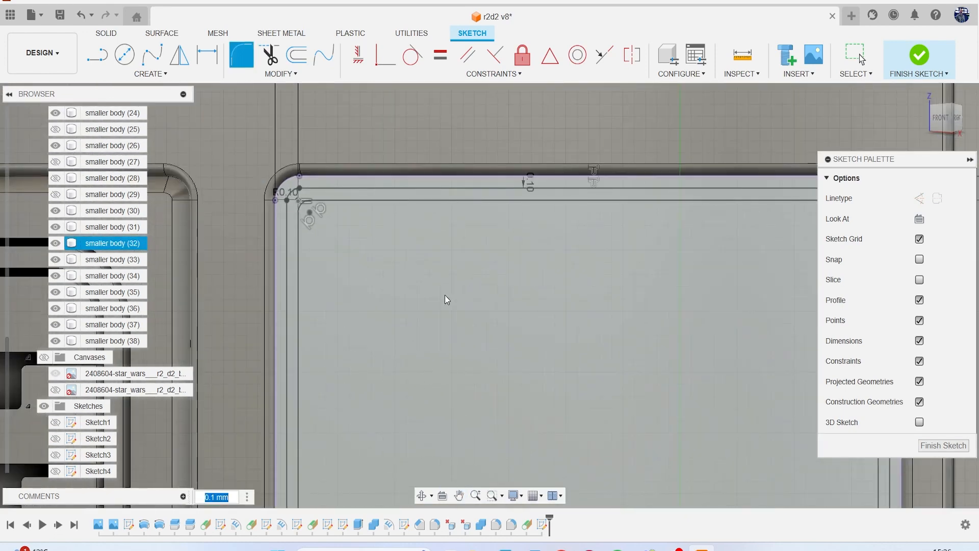
# - Apply the last 0.1 mm corner fillet on the innermost outline and finish the sketch
pyautogui.press('Return')
pyautogui.scroll(-2, 444, 294)
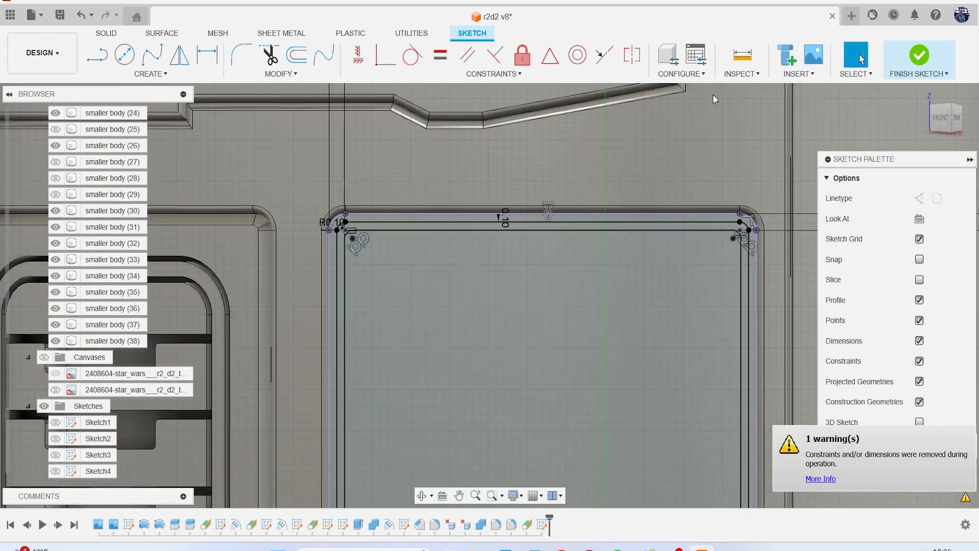
pyautogui.click(920, 57)
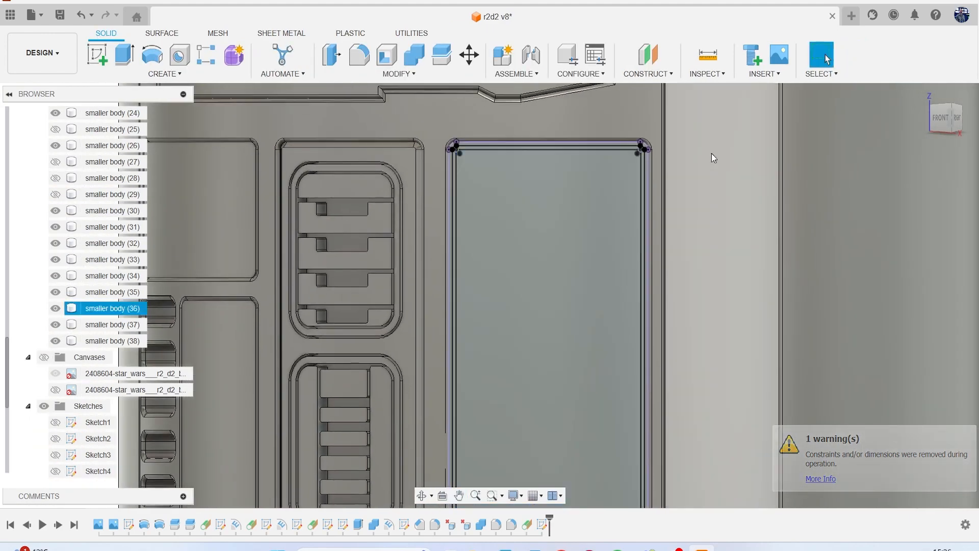
# - Emboss the narrow ring profile between the offset outlines into the tall panel's face, using the deboss effect at -0.50 mm depth
pyautogui.moveTo(961, 122); pyautogui.dragTo(950, 96)
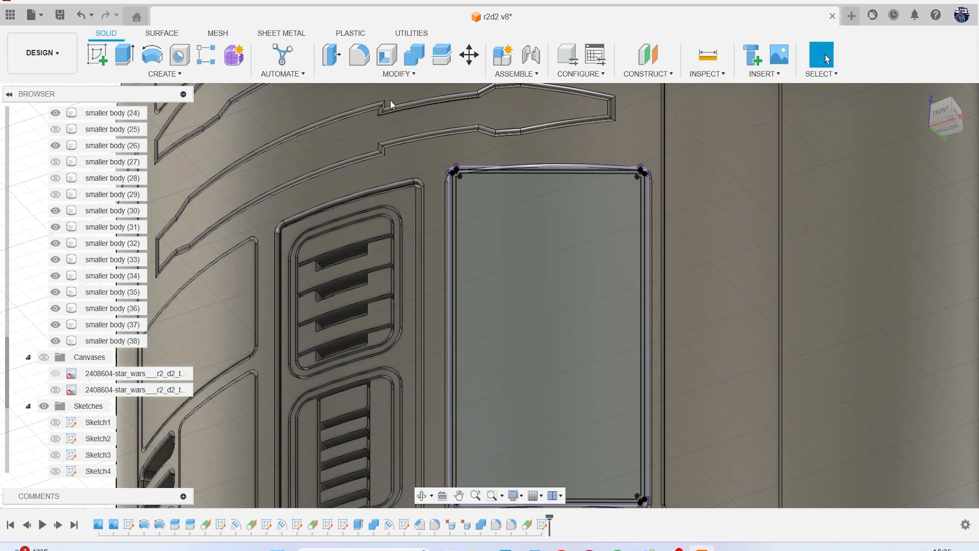
pyautogui.click(176, 77)
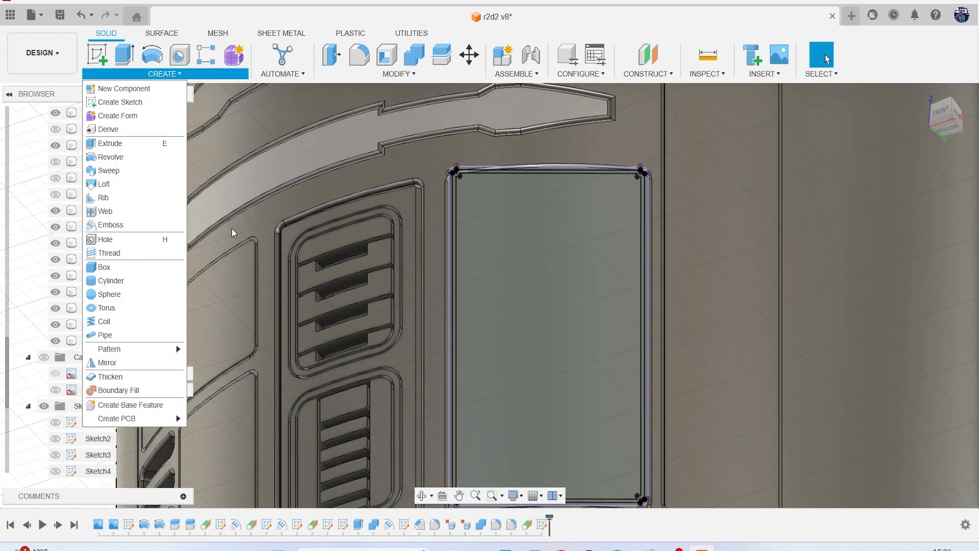
pyautogui.click(131, 224)
pyautogui.scroll(5, 503, 172)
pyautogui.click(511, 162)
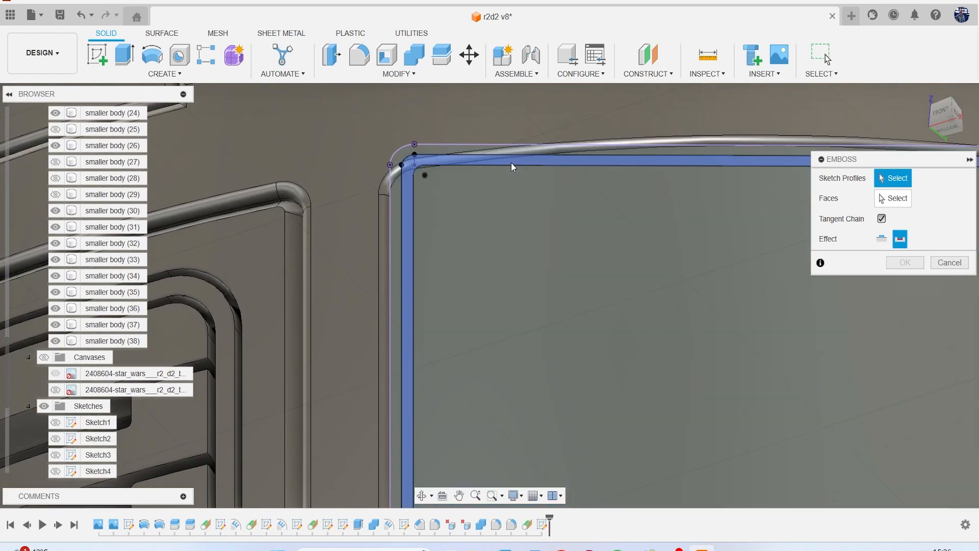
pyautogui.click(885, 198)
pyautogui.click(699, 275)
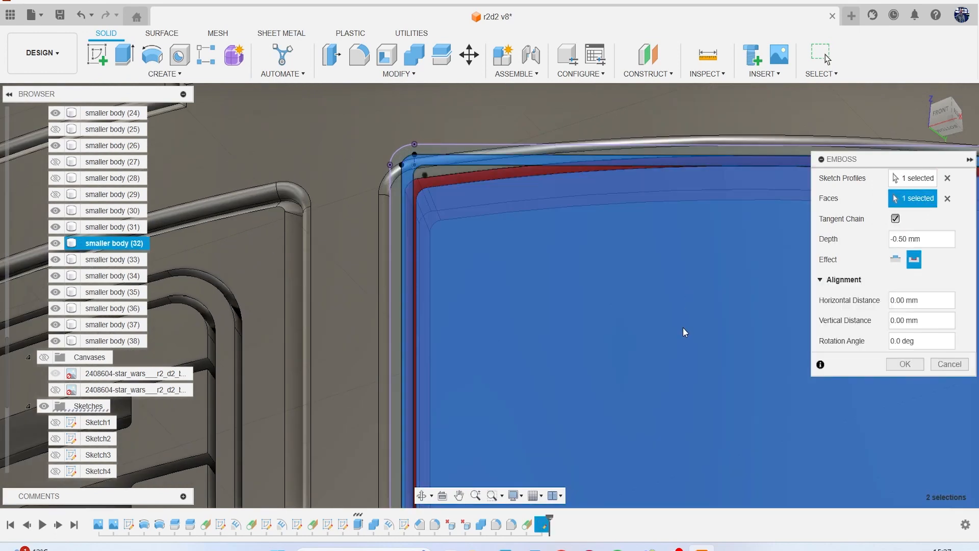
pyautogui.scroll(-2, 685, 338)
pyautogui.scroll(-2, 684, 339)
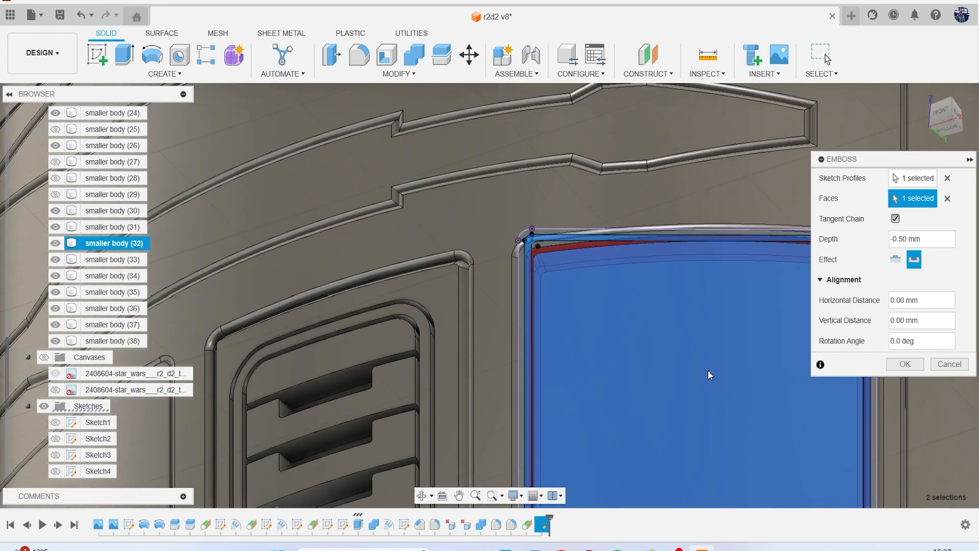
pyautogui.click(904, 364)
pyautogui.scroll(-8, 882, 363)
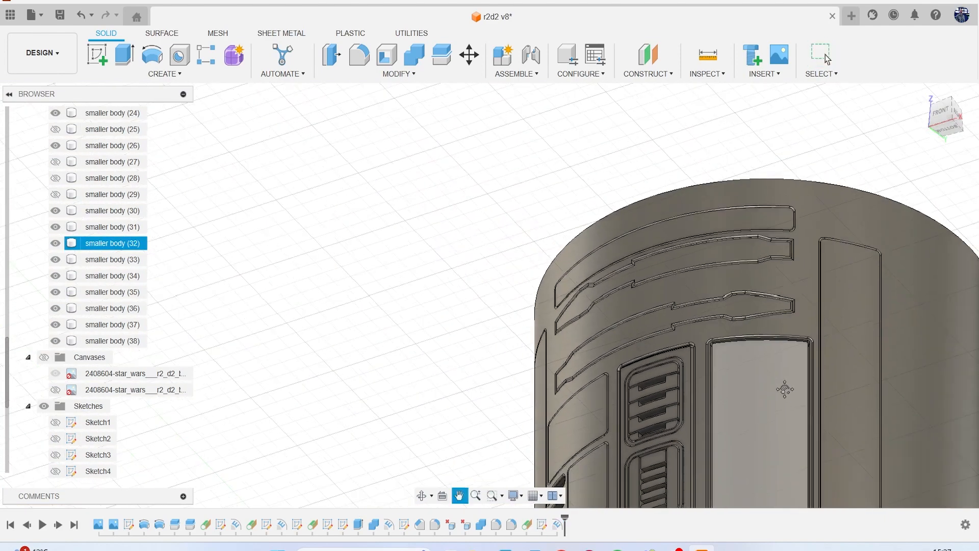
pyautogui.scroll(5, 739, 331)
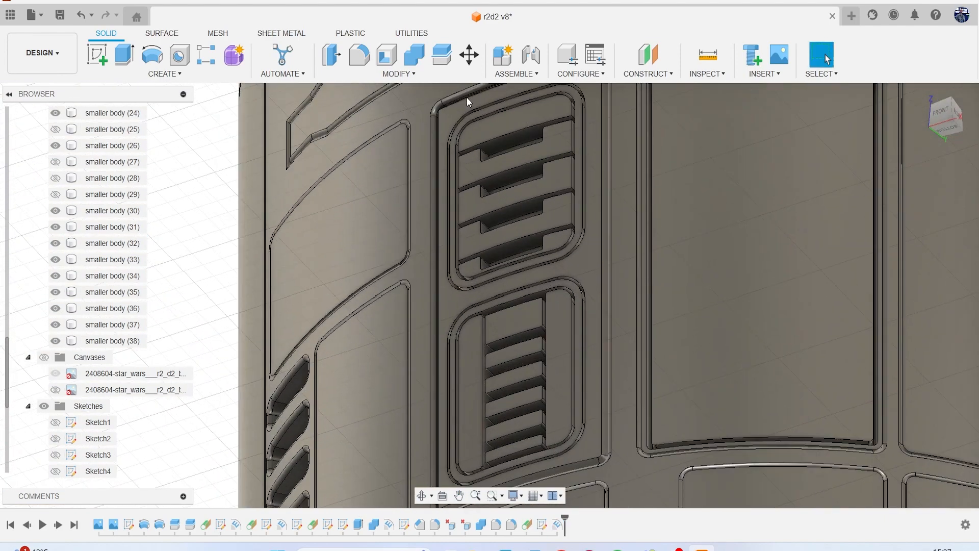
pyautogui.click(360, 55)
pyautogui.scroll(8, 634, 351)
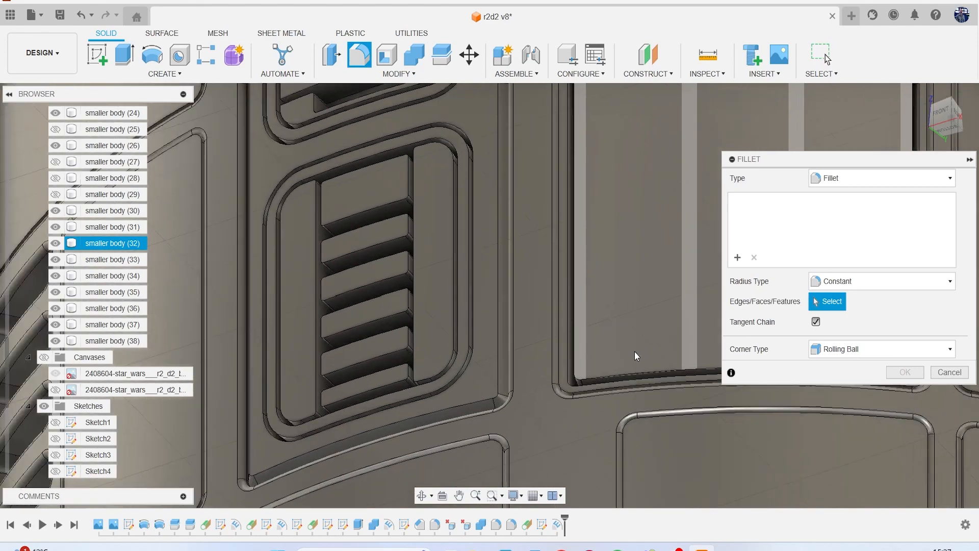
pyautogui.scroll(3, 561, 392)
pyautogui.click(525, 388)
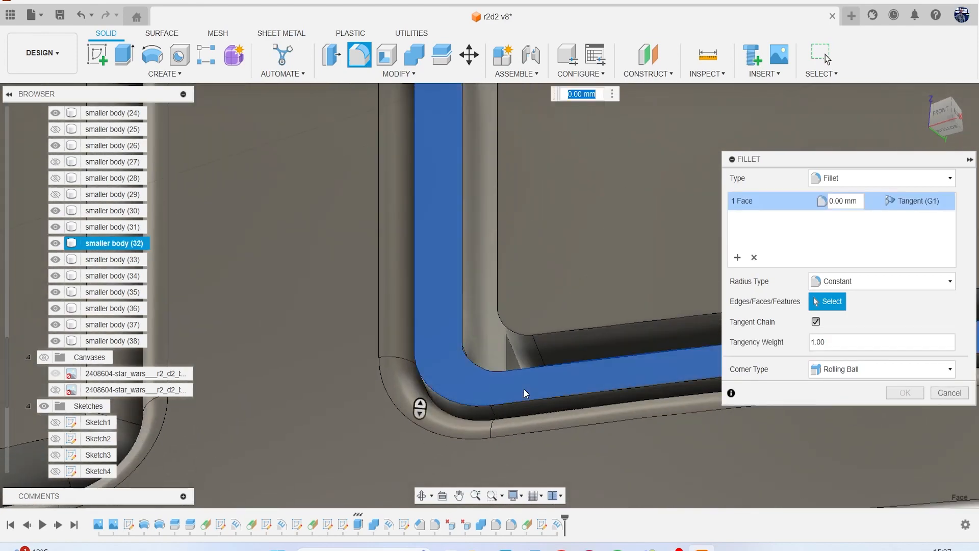
pyautogui.write('1')
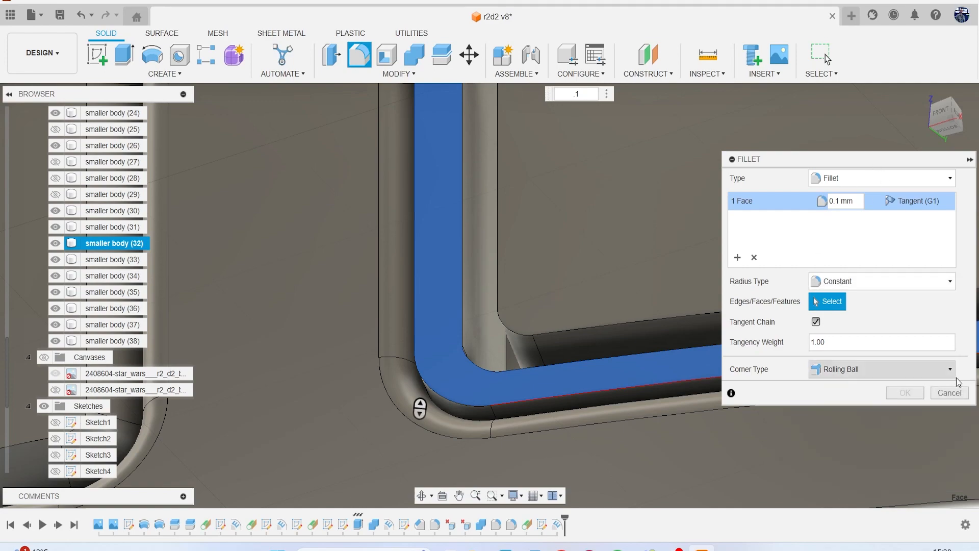
pyautogui.click(950, 393)
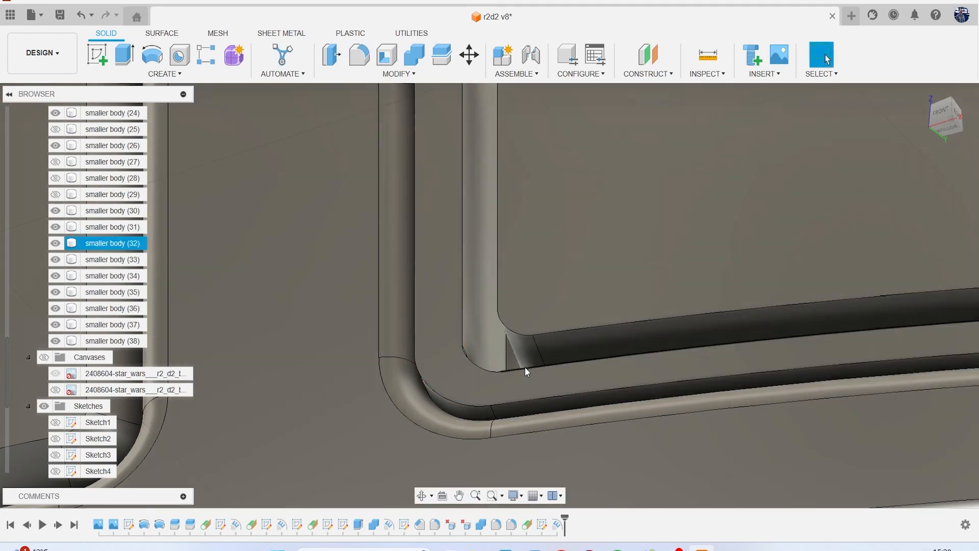
# - Save the r2d2 design as a new version
pyautogui.scroll(-5, 592, 424)
pyautogui.scroll(-5, 595, 424)
pyautogui.click(663, 332)
pyautogui.scroll(6, 616, 203)
pyautogui.scroll(8, 586, 178)
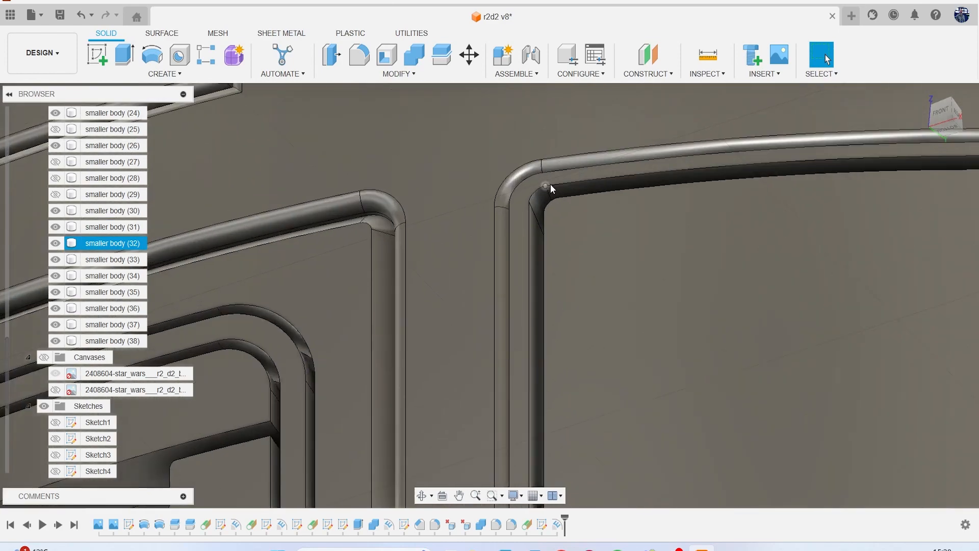
pyautogui.scroll(3, 544, 165)
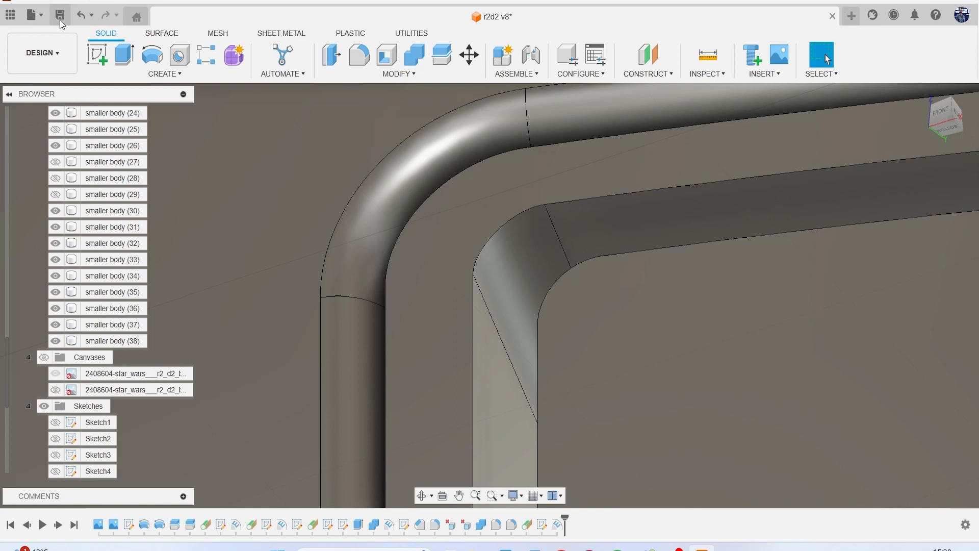
pyautogui.hotkey('ctrl', 's')
pyautogui.click(501, 301)
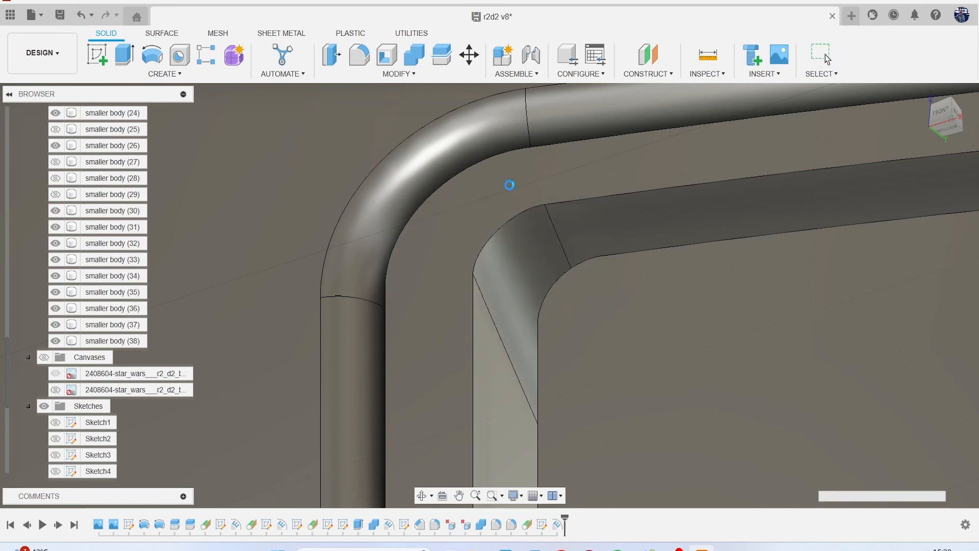
# - Fillet the edge chain along the inner side of the tall panel's rounded rim with a 0.05 mm radius
pyautogui.press('f')
pyautogui.click(571, 143)
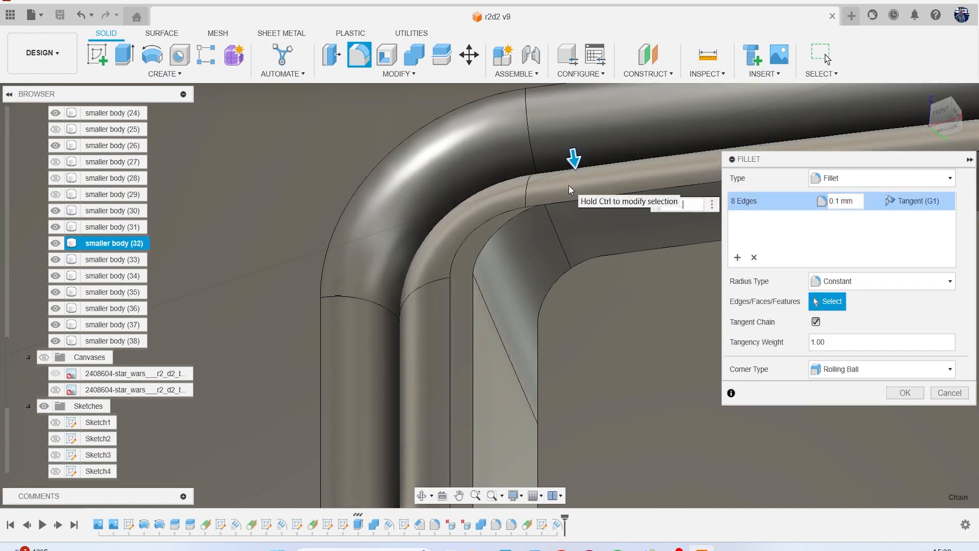
pyautogui.write('.05')
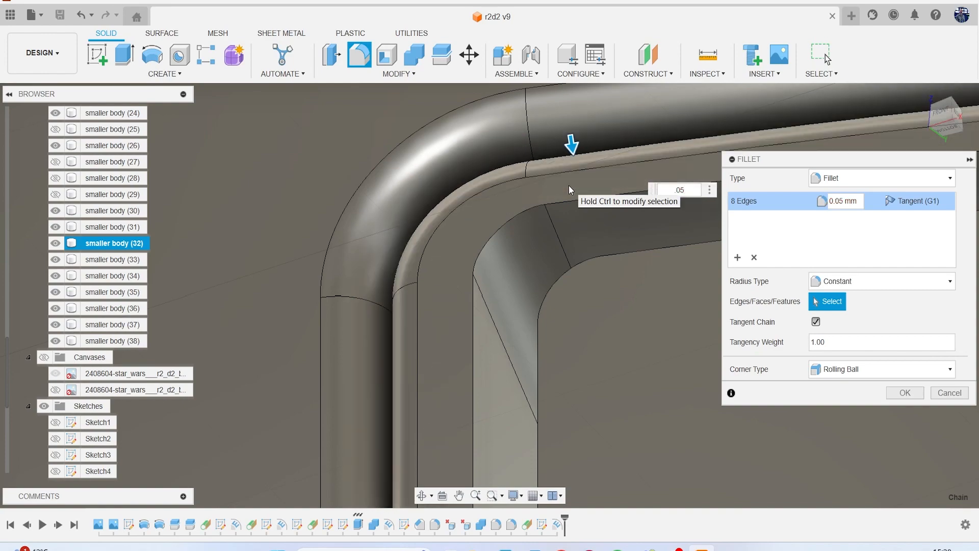
pyautogui.press('Return')
# - Examine the panel layout around the front and side of the cylindrical body
pyautogui.scroll(-6, 592, 280)
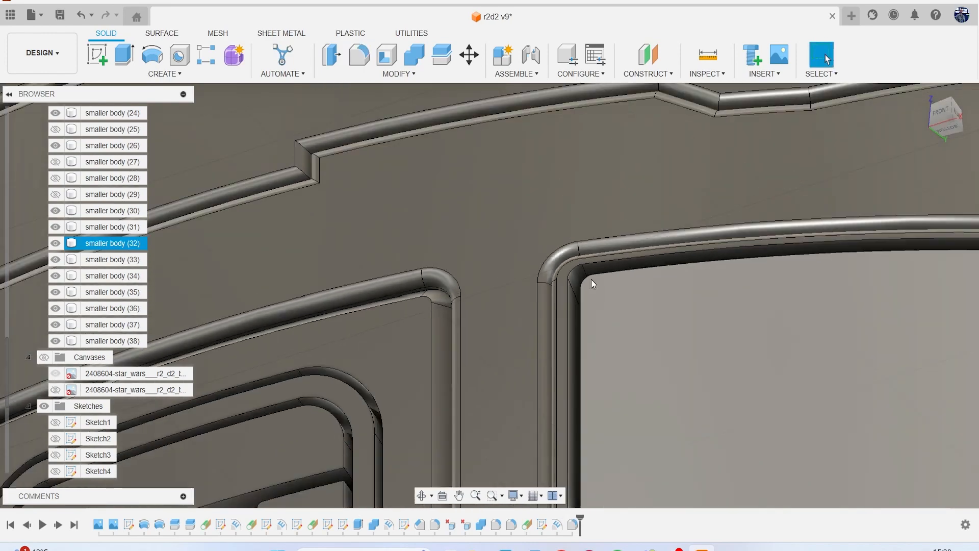
pyautogui.scroll(-8, 592, 286)
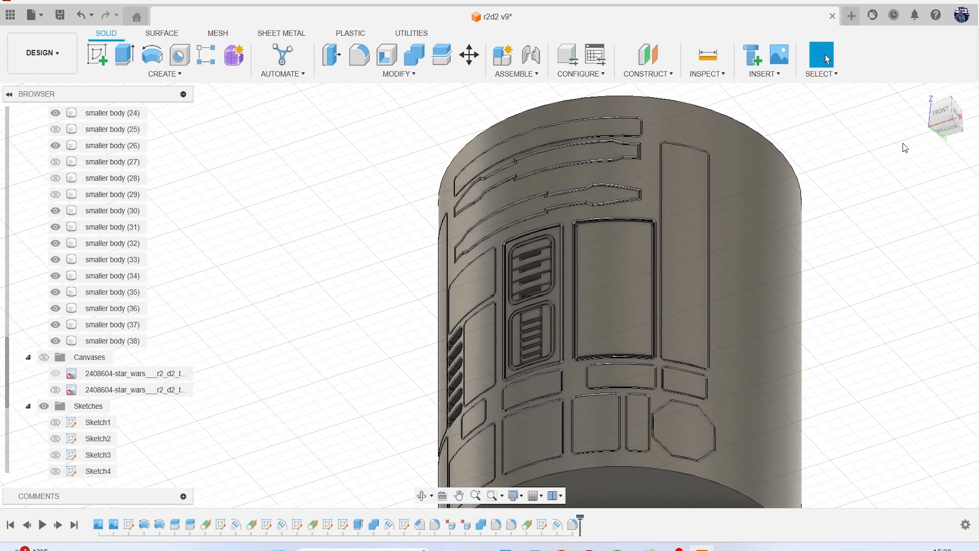
pyautogui.moveTo(940, 122)
pyautogui.mouseDown()
pyautogui.moveTo(933, 144)
pyautogui.moveTo(955, 151)
pyautogui.moveTo(867, 145)
pyautogui.moveTo(903, 158)
pyautogui.moveTo(890, 137)
pyautogui.moveTo(921, 112)
pyautogui.mouseUp()
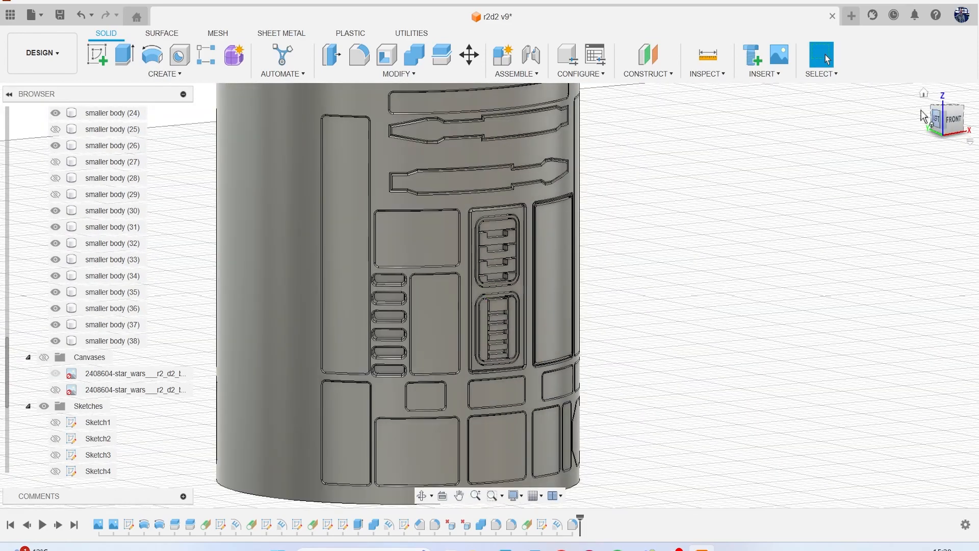
pyautogui.scroll(-1, 584, 246)
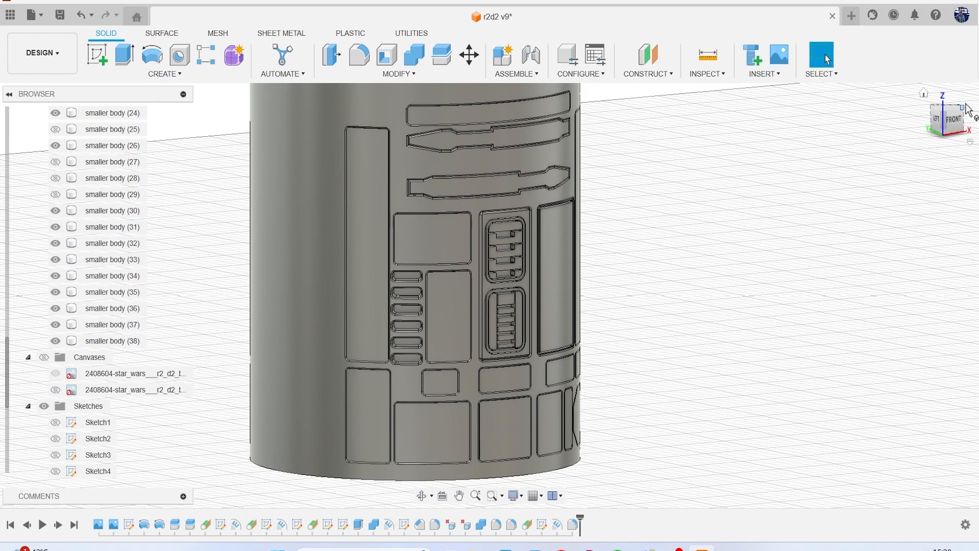
pyautogui.click(955, 122)
pyautogui.moveTo(947, 119); pyautogui.dragTo(908, 140)
pyautogui.moveTo(822, 232); pyautogui.dragTo(734, 300, button='middle')
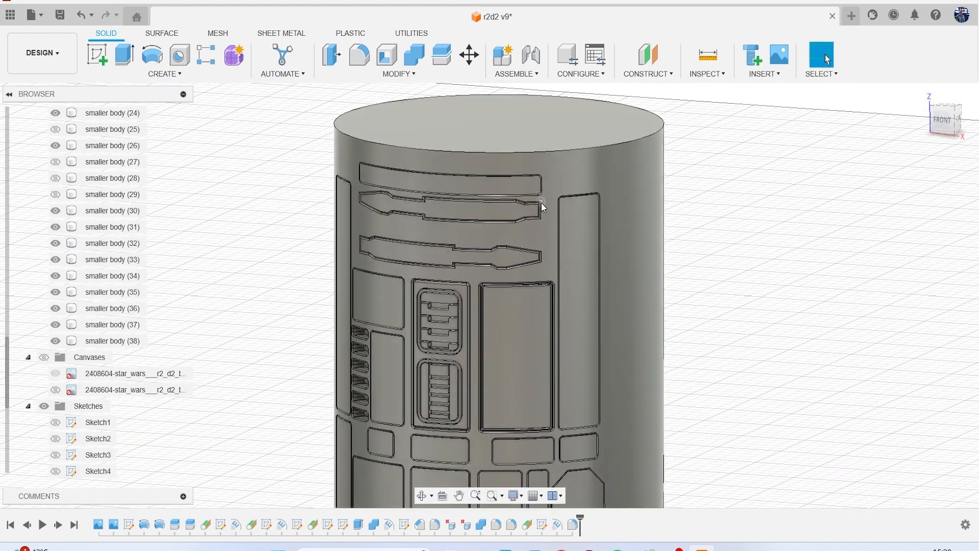
pyautogui.scroll(2, 542, 206)
# - Create a tangent plane at 0 degrees on the long narrow panel beside the bordered one and start a sketch on it
pyautogui.click(647, 73)
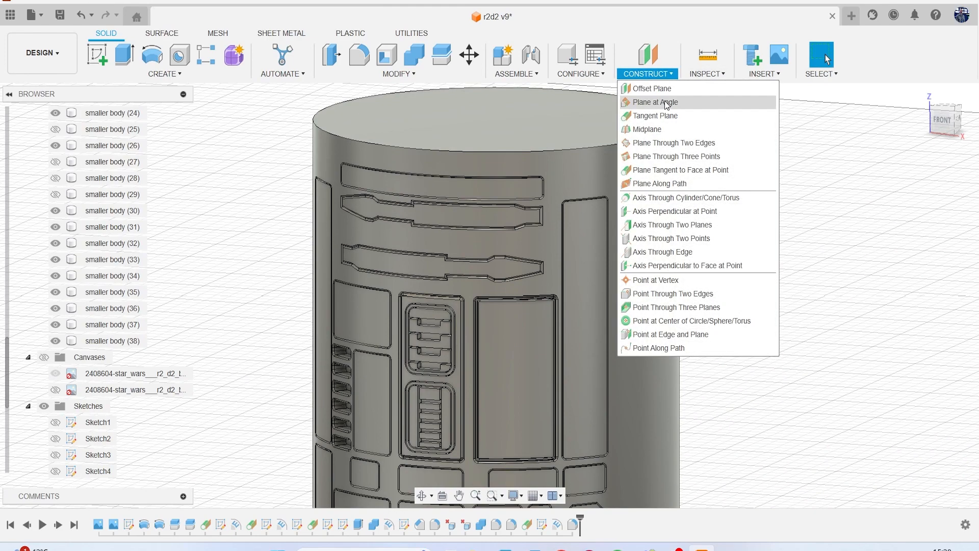
pyautogui.click(655, 115)
pyautogui.click(590, 232)
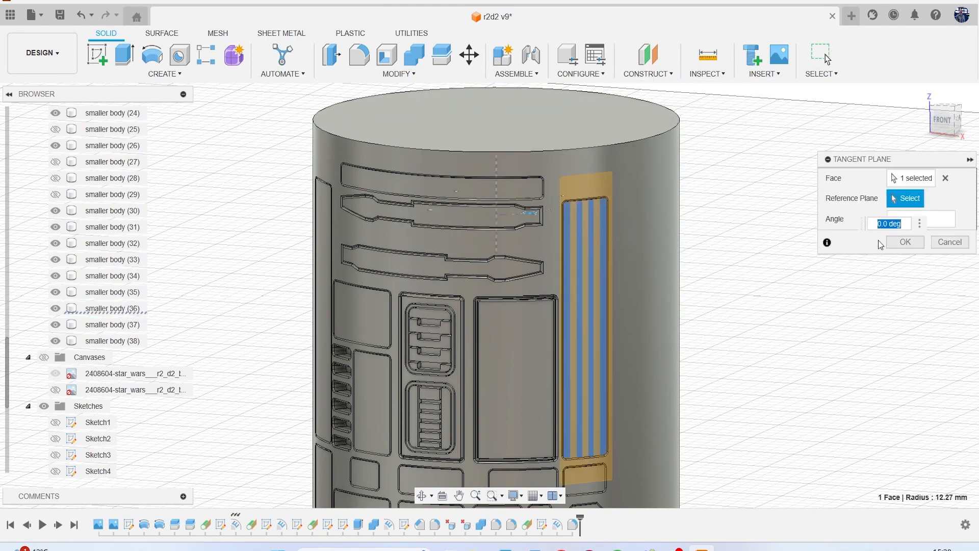
pyautogui.click(900, 242)
pyautogui.click(97, 55)
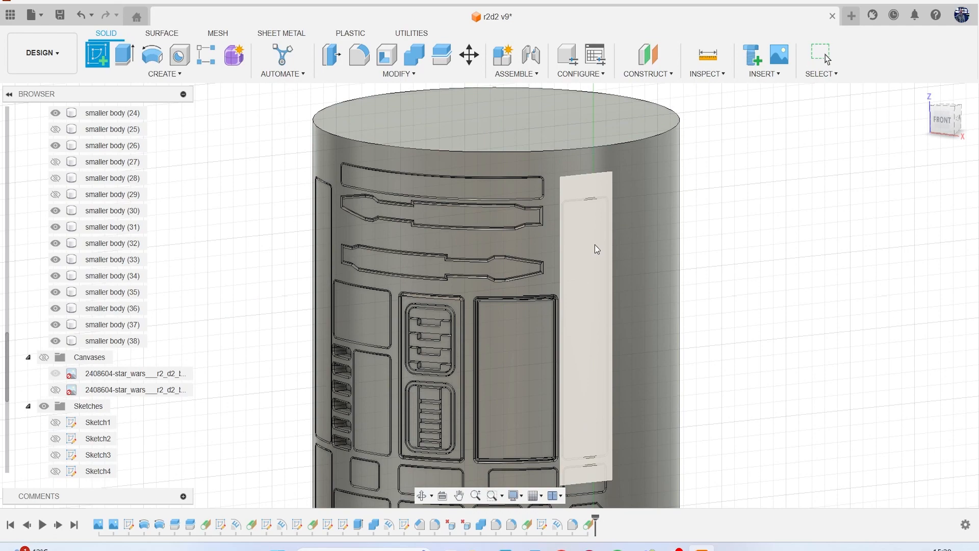
pyautogui.click(594, 243)
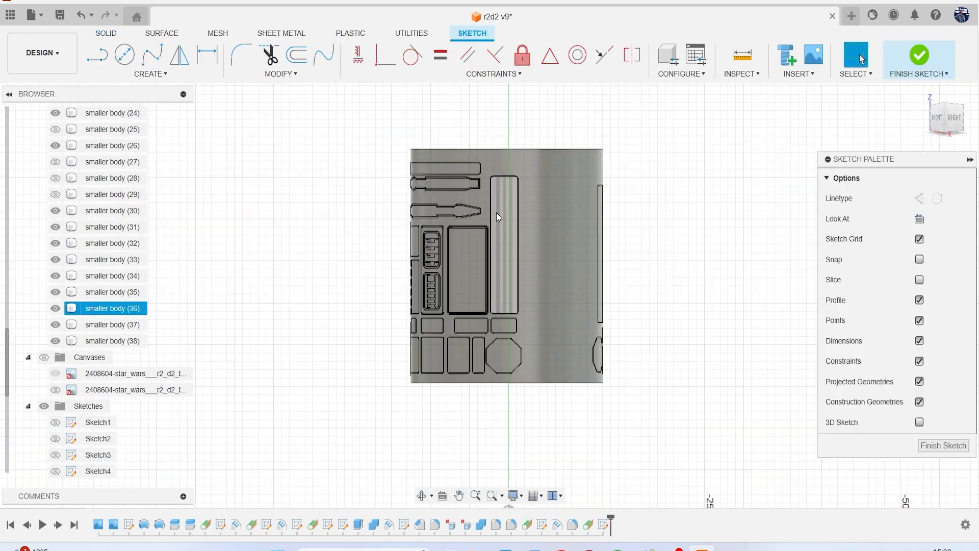
# - Project the long narrow panel's face into the sketch with the projection linked
pyautogui.scroll(5, 497, 213)
pyautogui.press('p')
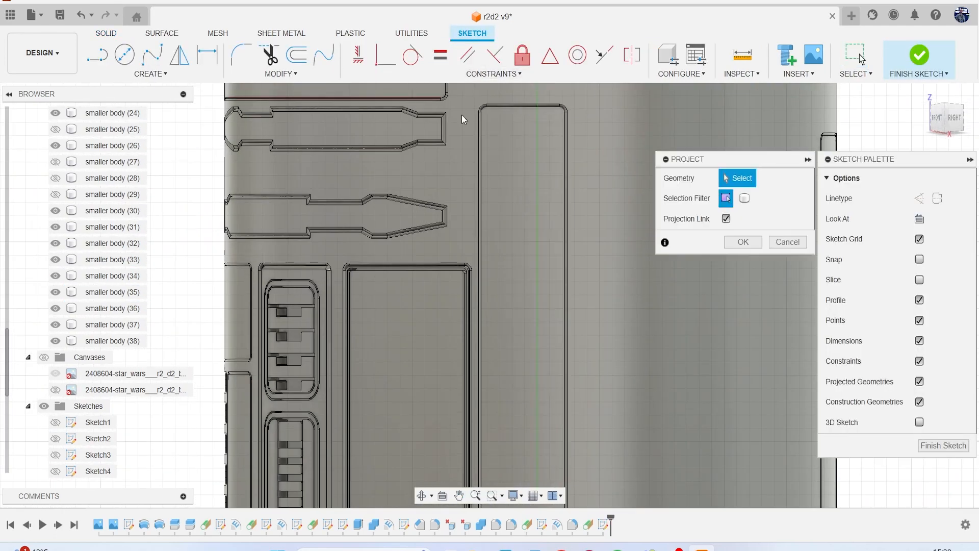
pyautogui.click(531, 175)
pyautogui.click(735, 241)
# - Offset the projected outline of the long narrow panel inward by -0.1 mm
pyautogui.press('o')
pyautogui.scroll(4, 556, 129)
pyautogui.click(489, 91)
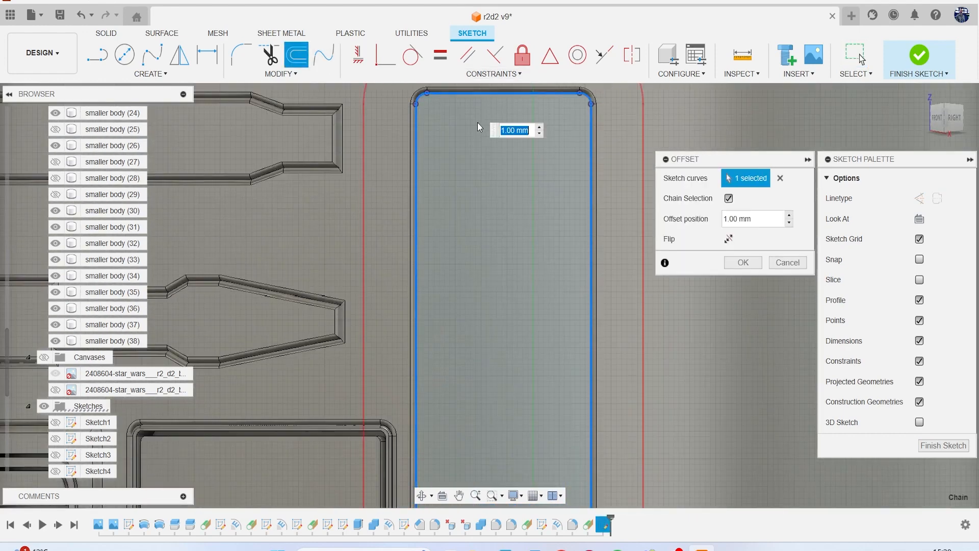
pyautogui.moveTo(479, 126); pyautogui.dragTo(481, 206, button='middle')
pyautogui.write('-')
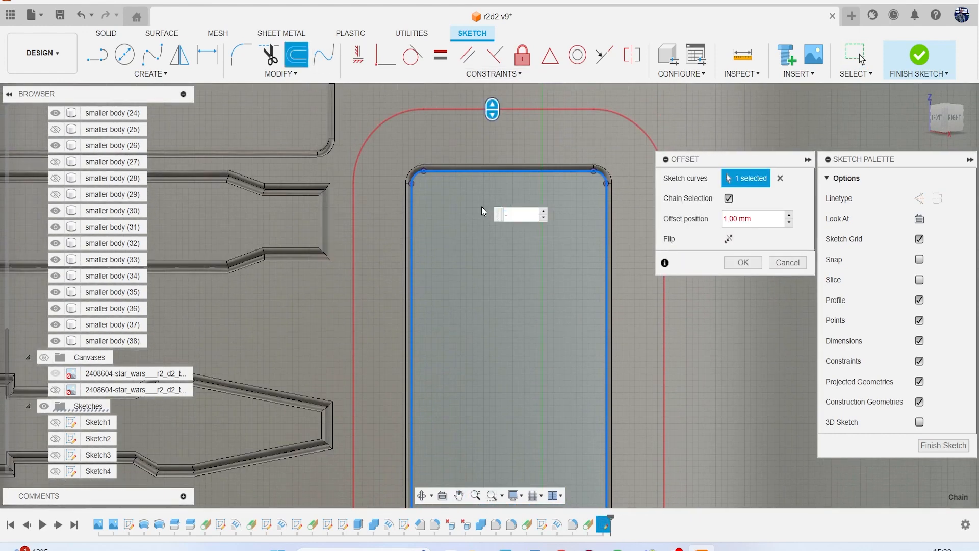
pyautogui.write('1')
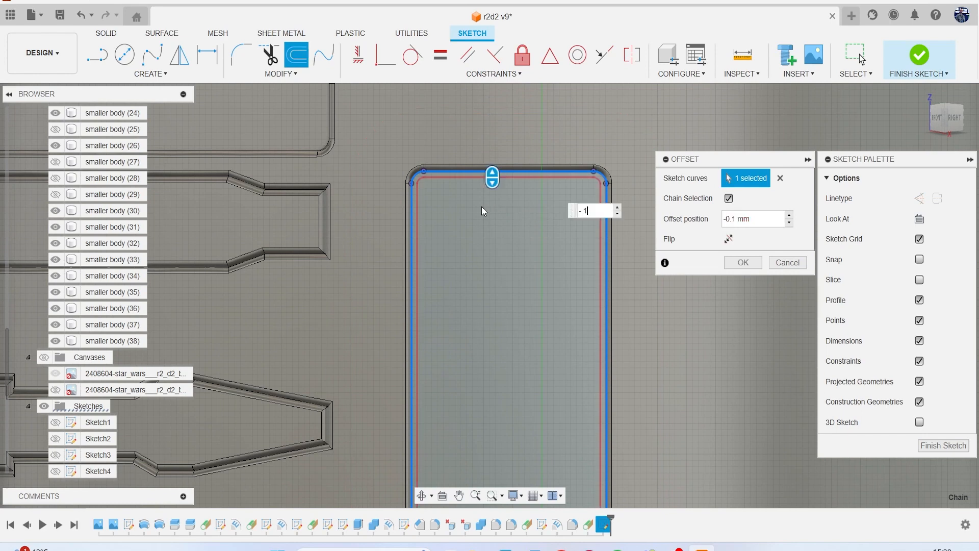
pyautogui.press('Return')
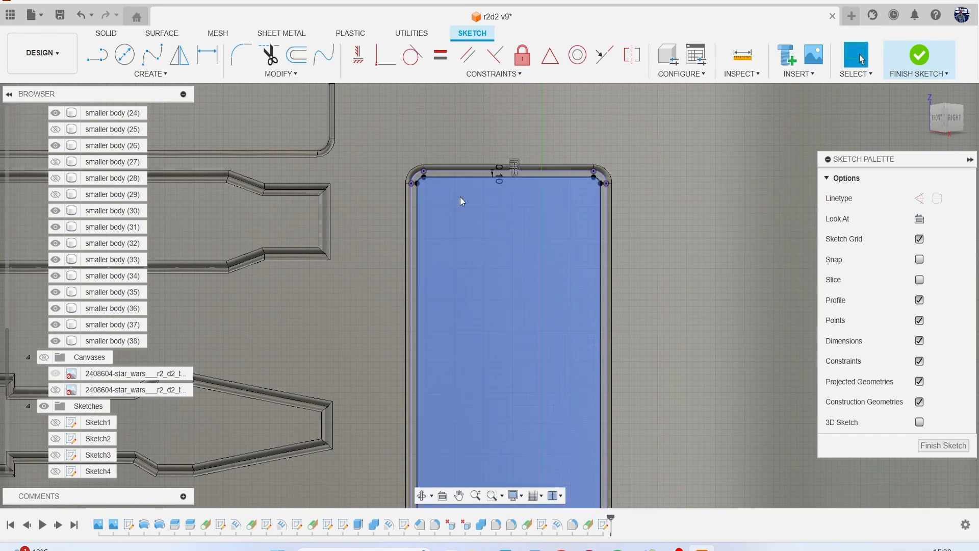
# - Add a second inward offset of the projected panel outline at -0.2 mm
pyautogui.scroll(6, 423, 169)
pyautogui.click(305, 59)
pyautogui.click(408, 140)
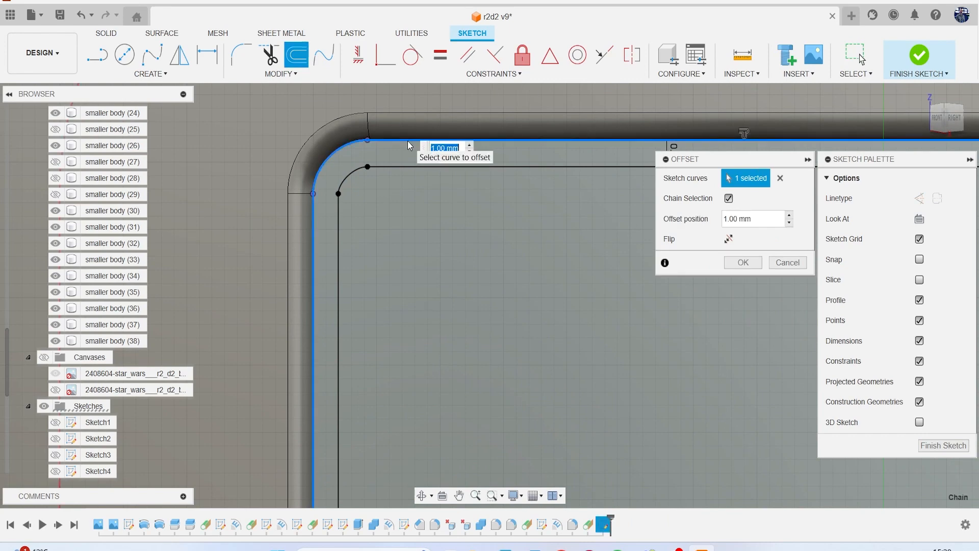
pyautogui.write('-.2')
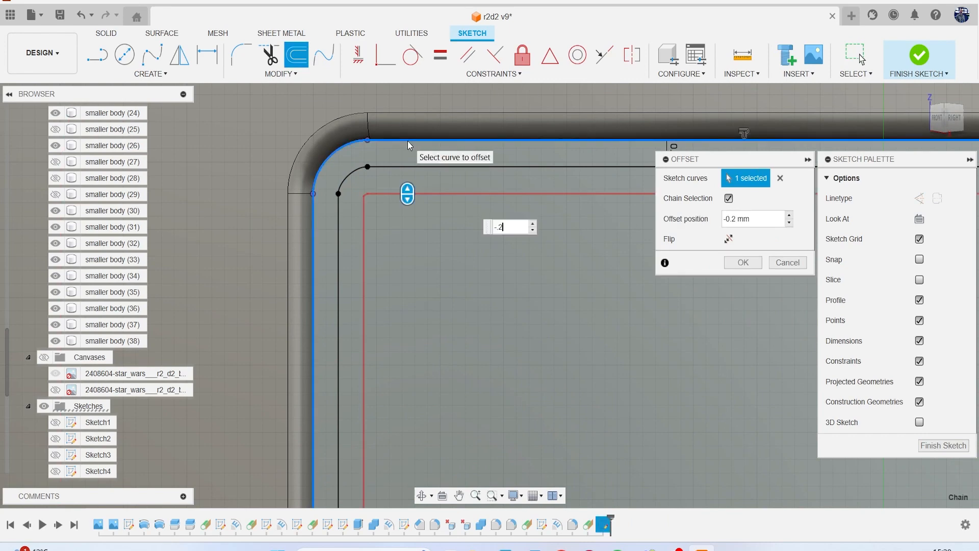
pyautogui.press('Return')
# - Fillet the two upper corners of the inner offset outline with a 0.1 mm radius
pyautogui.click(241, 55)
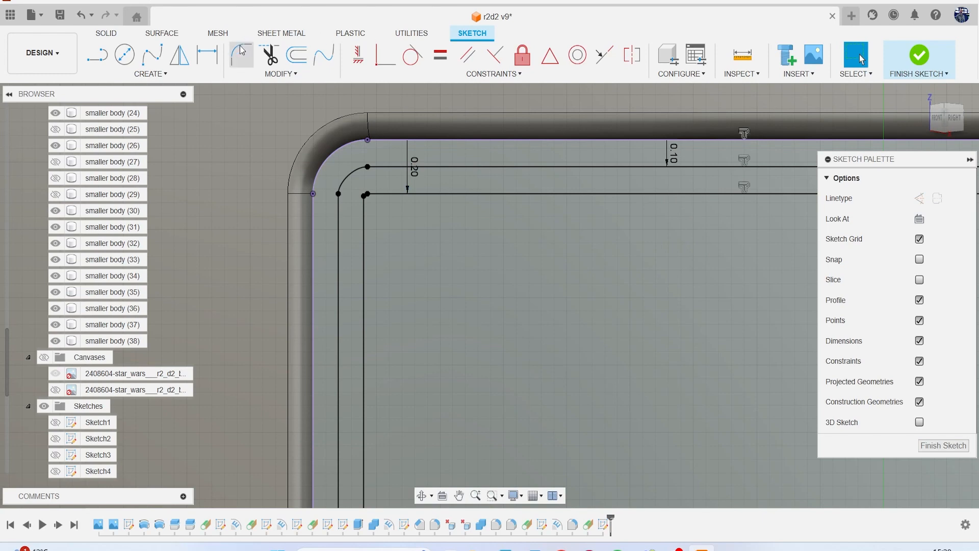
pyautogui.click(364, 208)
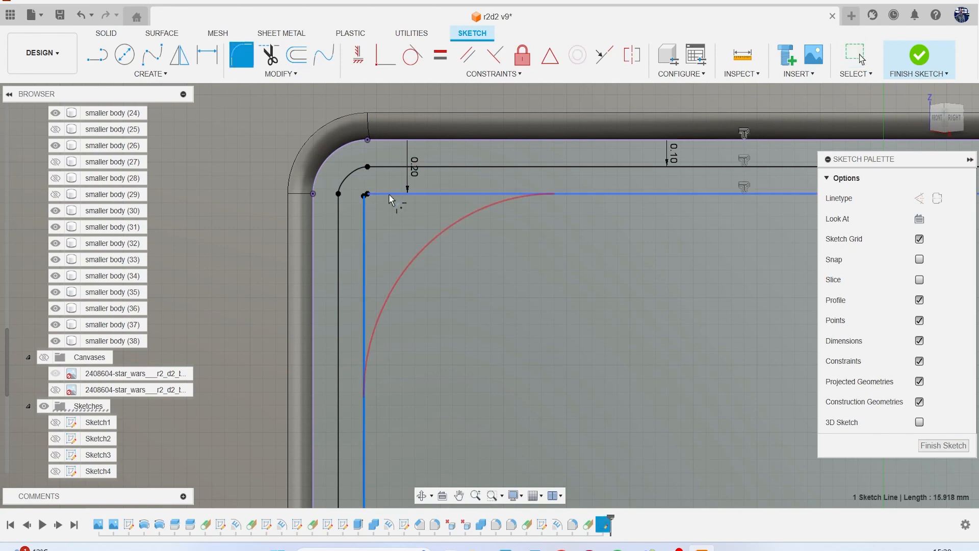
pyautogui.click(389, 194)
pyautogui.press('BackSpace')
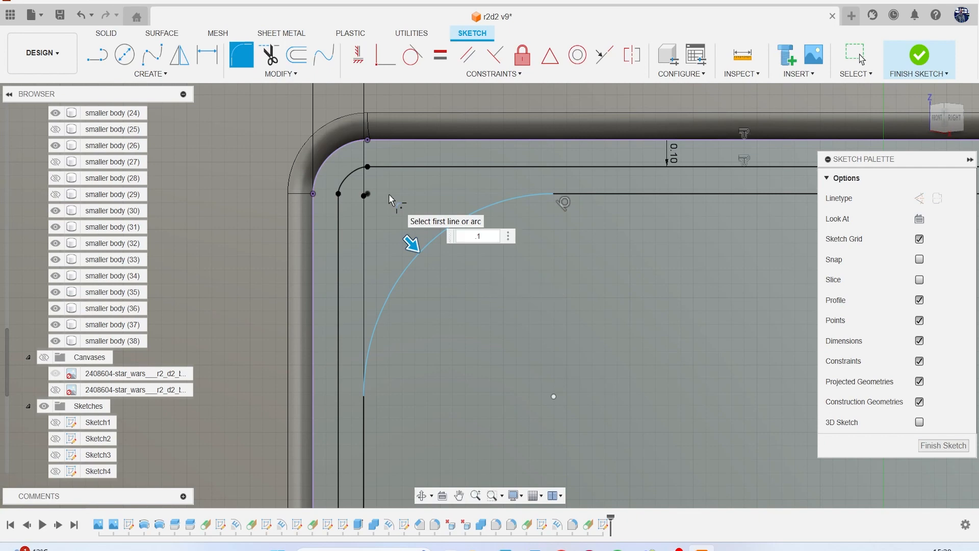
pyautogui.scroll(-3, 389, 194)
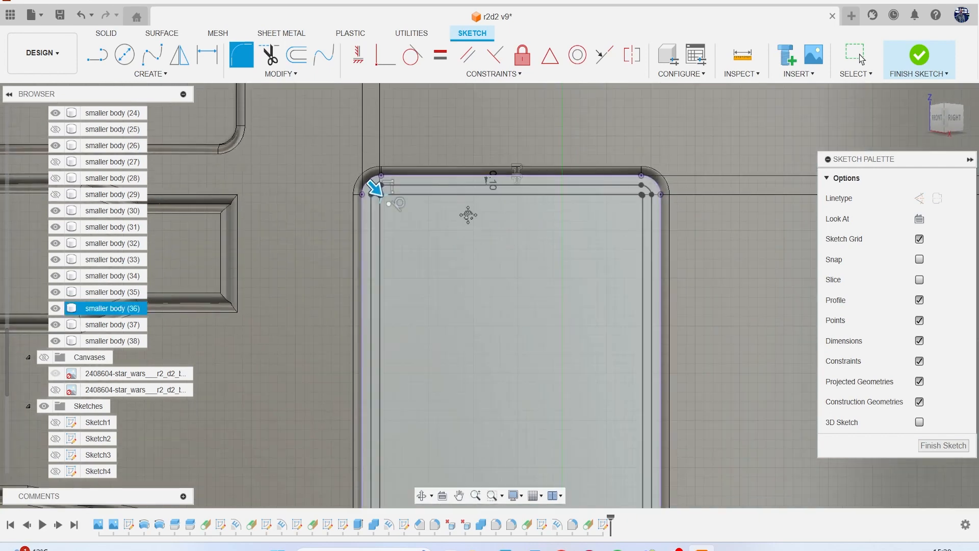
pyautogui.scroll(5, 536, 201)
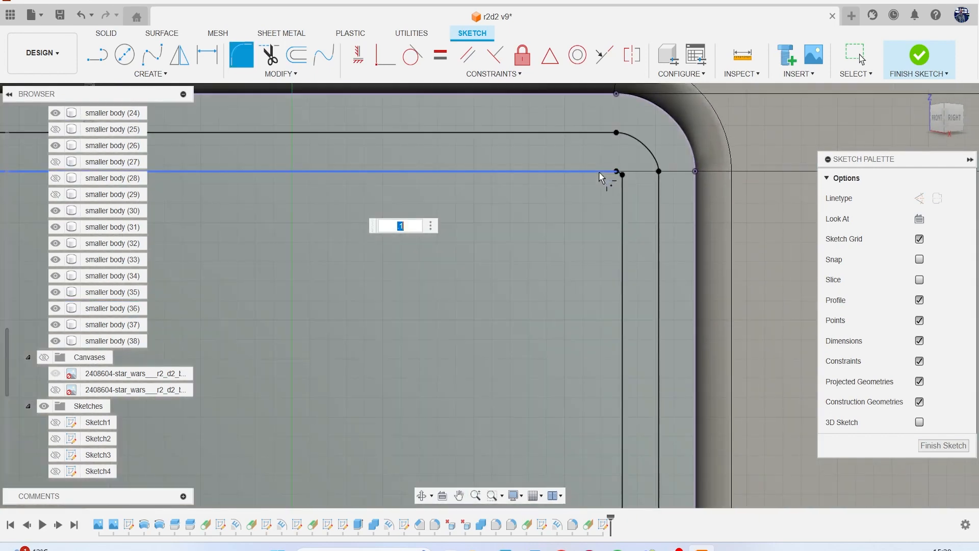
pyautogui.click(600, 172)
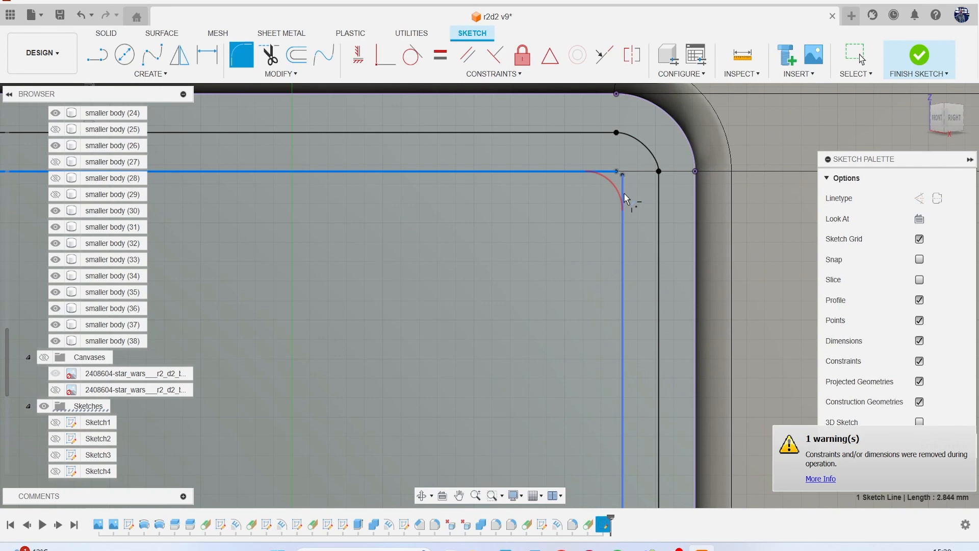
pyautogui.click(623, 196)
# - Fillet the lower-left corner of the inner offset outline with a 0.1 mm radius
pyautogui.scroll(-3, 561, 275)
pyautogui.scroll(-3, 552, 288)
pyautogui.moveTo(528, 325); pyautogui.dragTo(510, 159, button='middle')
pyautogui.moveTo(466, 294); pyautogui.dragTo(473, 213, button='middle')
pyautogui.moveTo(440, 357); pyautogui.dragTo(506, 46, button='middle')
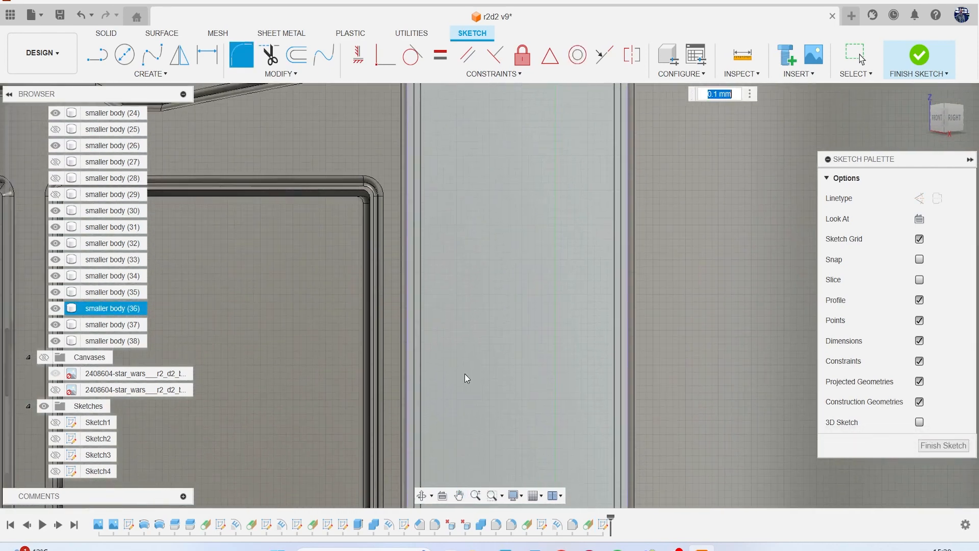
pyautogui.moveTo(463, 372); pyautogui.dragTo(485, 215, button='middle')
pyautogui.moveTo(490, 357); pyautogui.dragTo(501, 197, button='middle')
pyautogui.moveTo(490, 378); pyautogui.dragTo(485, 164, button='middle')
pyautogui.scroll(-1, 485, 165)
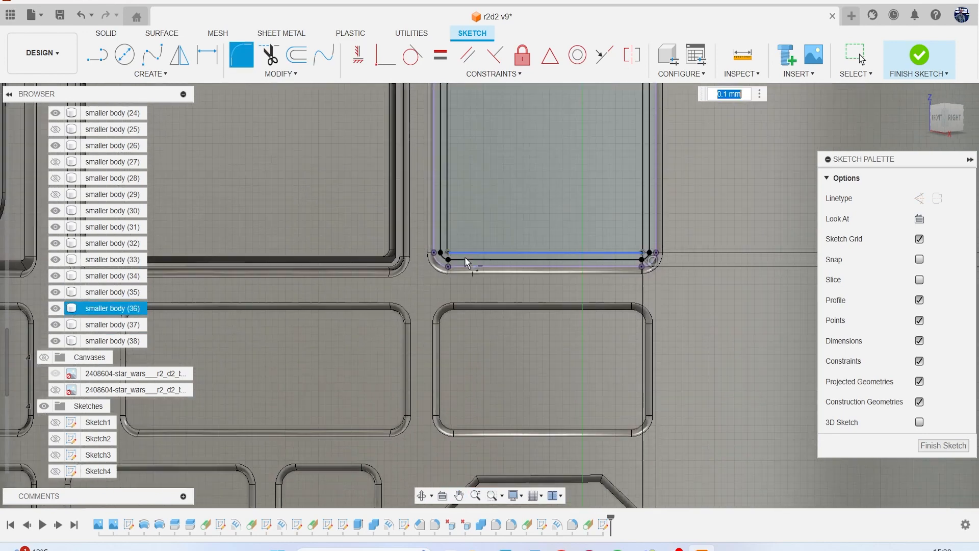
pyautogui.scroll(8, 465, 258)
pyautogui.click(406, 231)
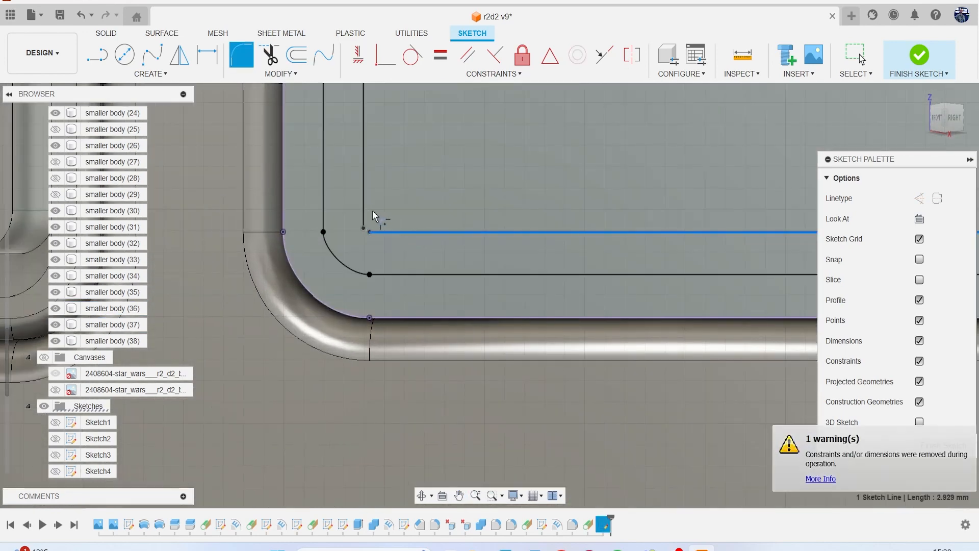
pyautogui.click(365, 210)
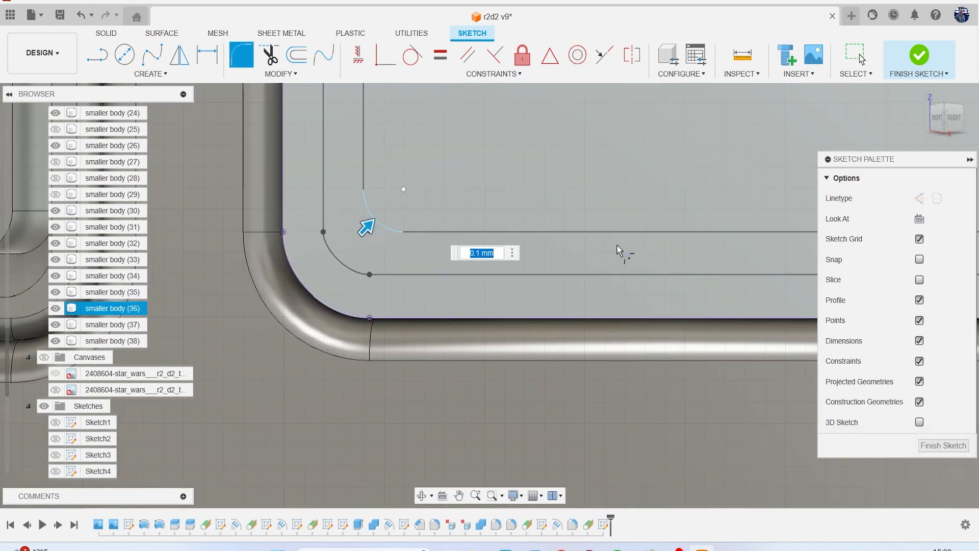
# - Fillet the lower-right corner of the inner offset outline at 0.1 mm and finish the sketch
pyautogui.scroll(-5, 652, 254)
pyautogui.scroll(4, 658, 247)
pyautogui.scroll(-4, 638, 245)
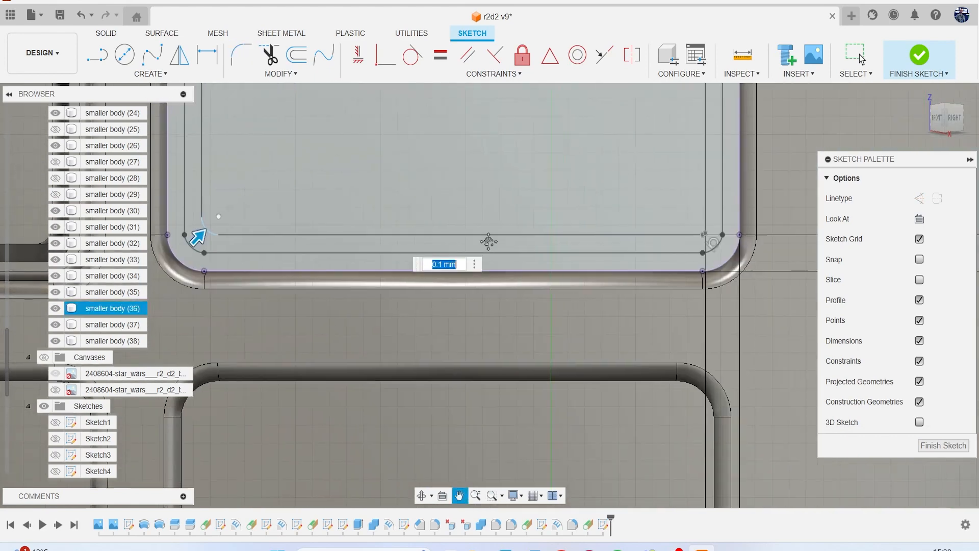
pyautogui.scroll(6, 561, 232)
pyautogui.click(556, 231)
pyautogui.click(569, 219)
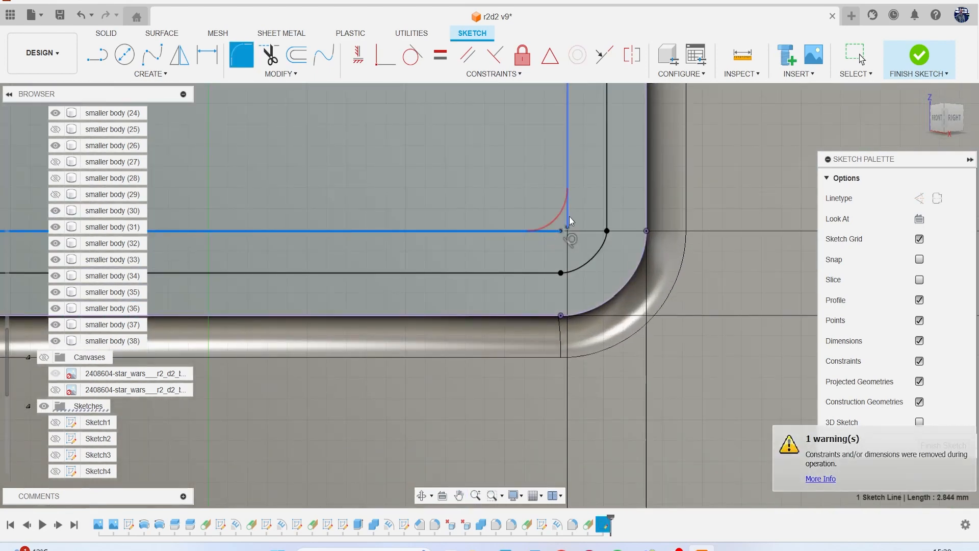
pyautogui.press('Return')
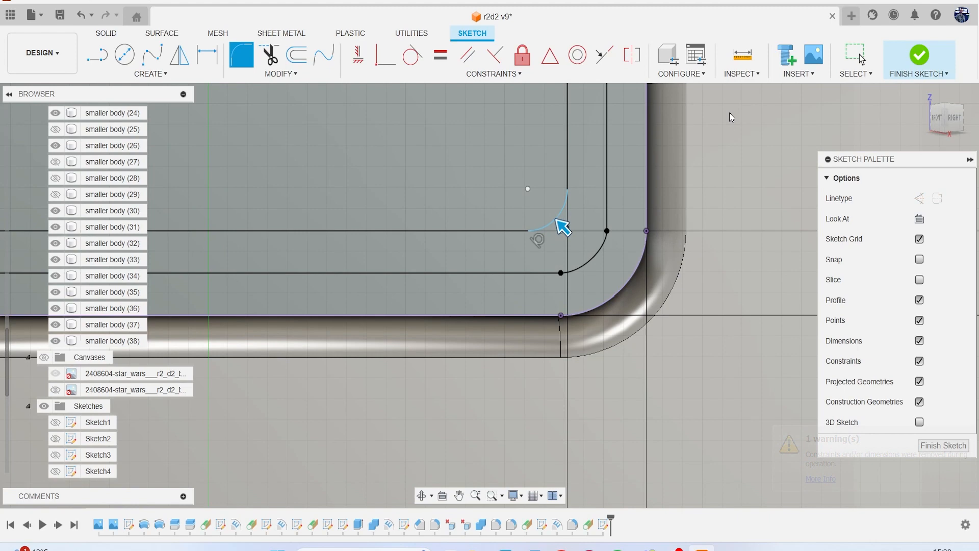
pyautogui.click(918, 55)
# - Deboss the border profile between the two offset outlines into the long narrow panel's face at -0.50 mm depth
pyautogui.scroll(-5, 645, 138)
pyautogui.scroll(-5, 644, 136)
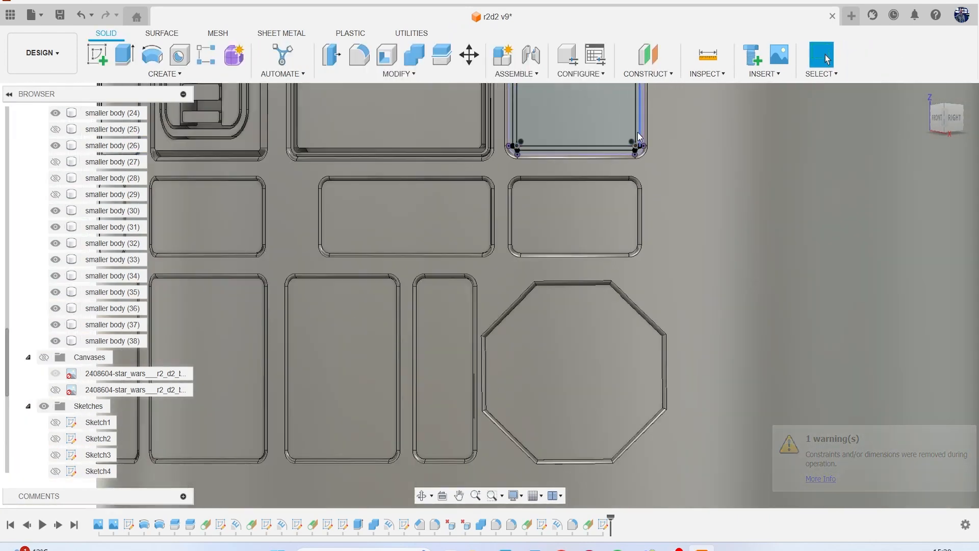
pyautogui.moveTo(624, 128); pyautogui.dragTo(566, 317, button='middle')
pyautogui.moveTo(538, 159); pyautogui.dragTo(511, 283, button='middle')
pyautogui.moveTo(510, 171); pyautogui.dragTo(482, 386, button='middle')
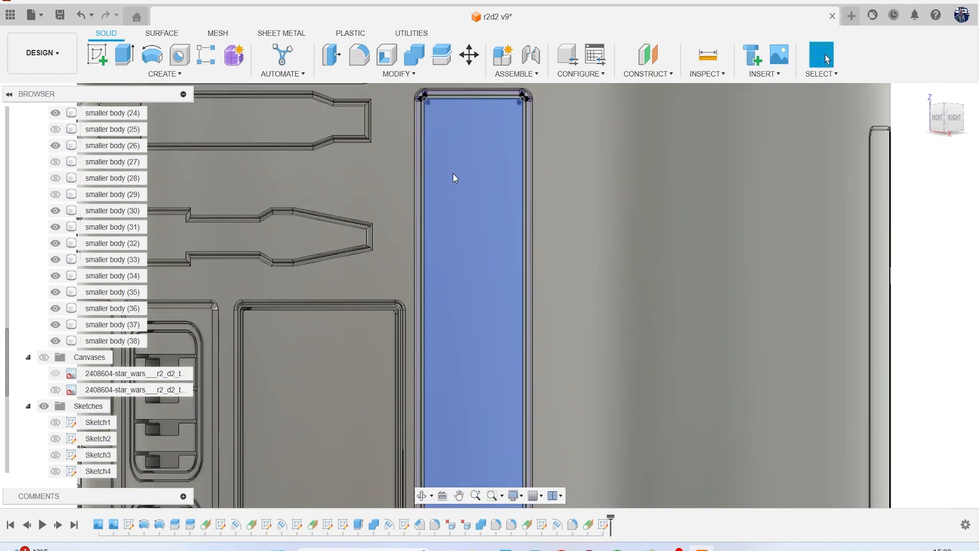
pyautogui.moveTo(453, 114); pyautogui.dragTo(451, 166, button='middle')
pyautogui.scroll(4, 450, 166)
pyautogui.click(180, 74)
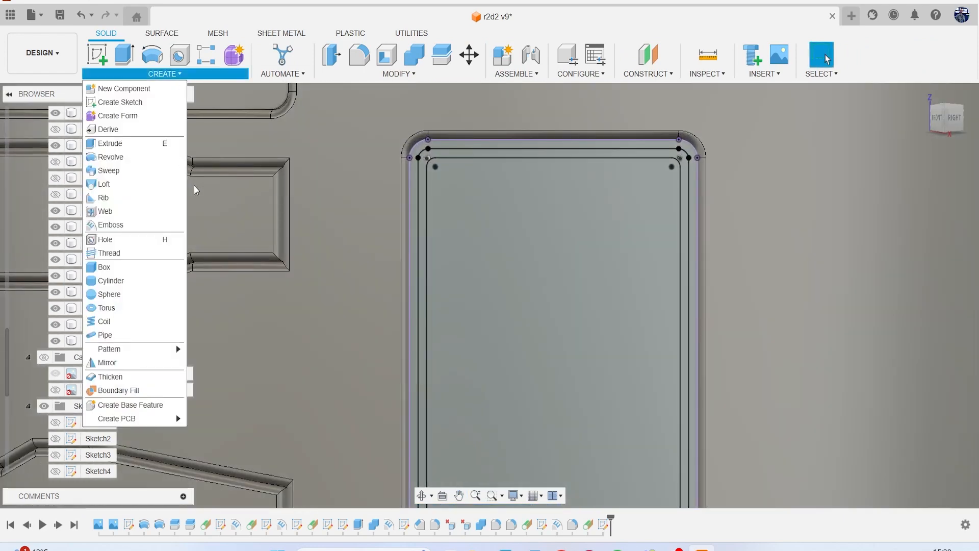
pyautogui.click(149, 228)
pyautogui.scroll(2, 480, 156)
pyautogui.scroll(1, 480, 156)
pyautogui.click(479, 157)
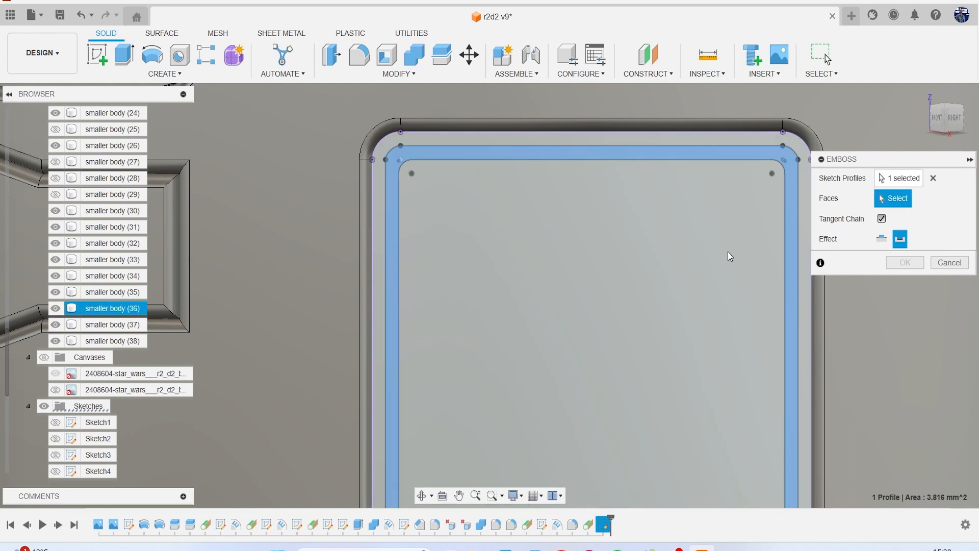
pyautogui.click(728, 252)
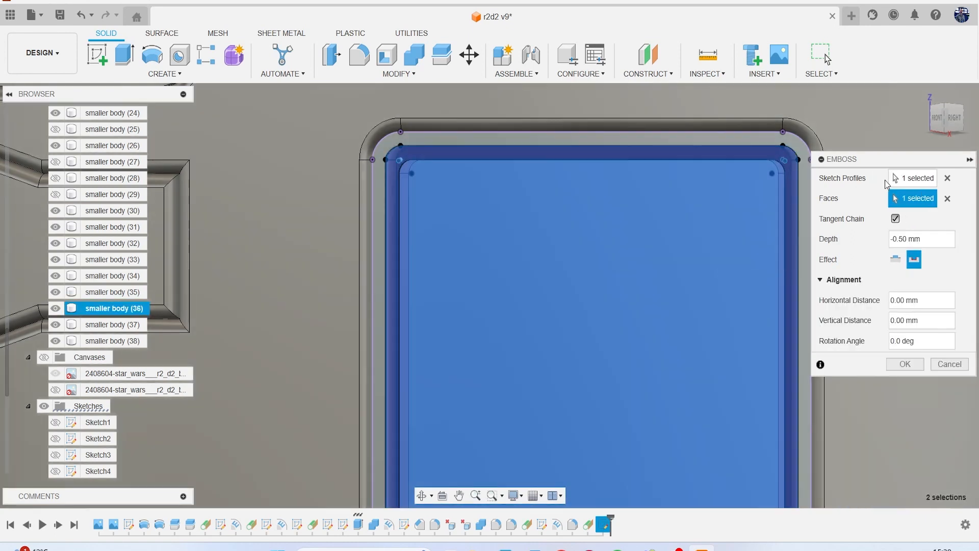
pyautogui.click(905, 364)
# - Fillet the outer perimeter edges of the long narrow panel's face with a 0.05 mm radius
pyautogui.scroll(-3, 743, 258)
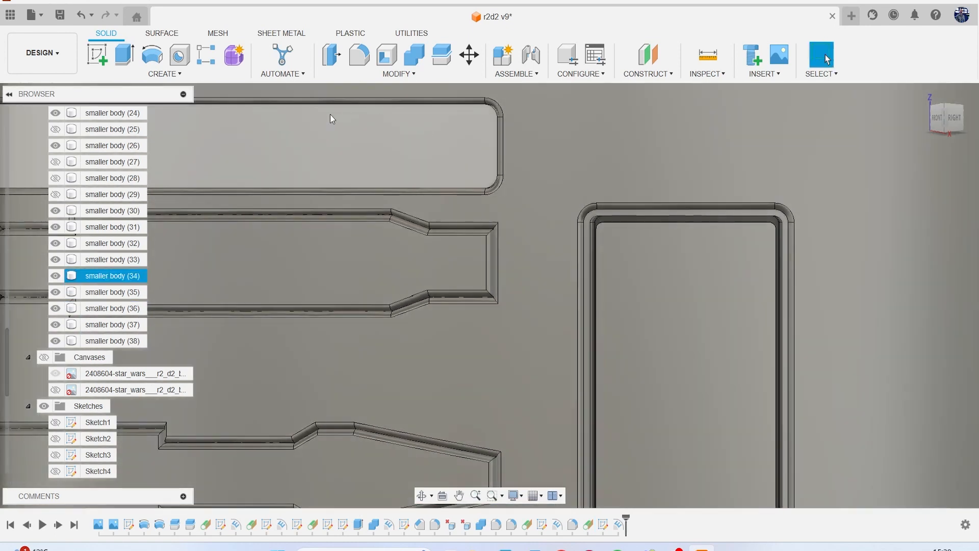
pyautogui.press('f')
pyautogui.scroll(3, 613, 207)
pyautogui.scroll(3, 622, 219)
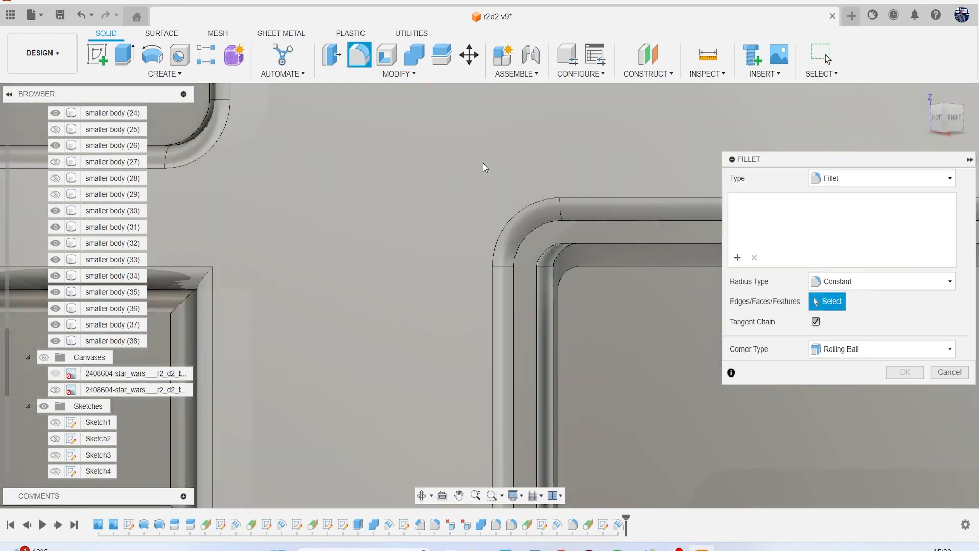
pyautogui.moveTo(482, 164); pyautogui.dragTo(304, 92, button='middle')
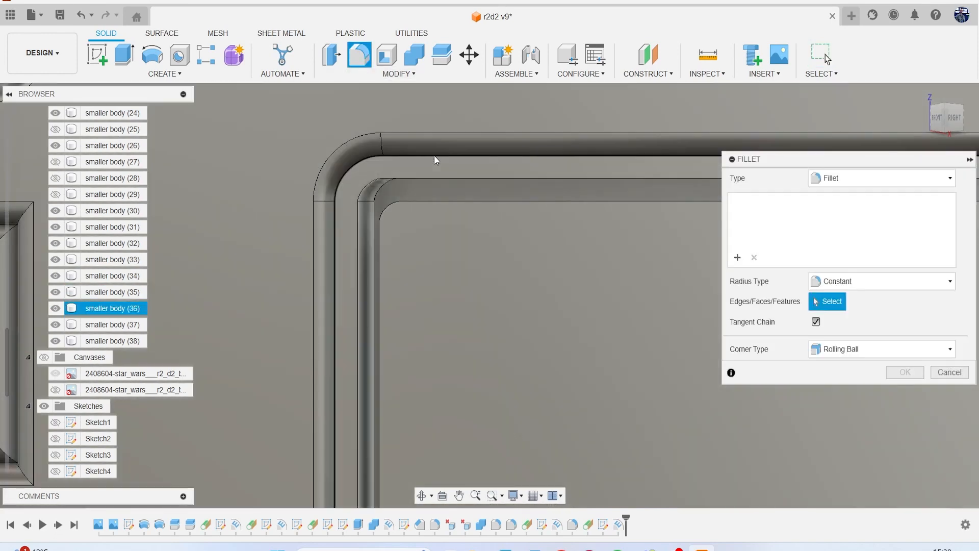
pyautogui.click(433, 156)
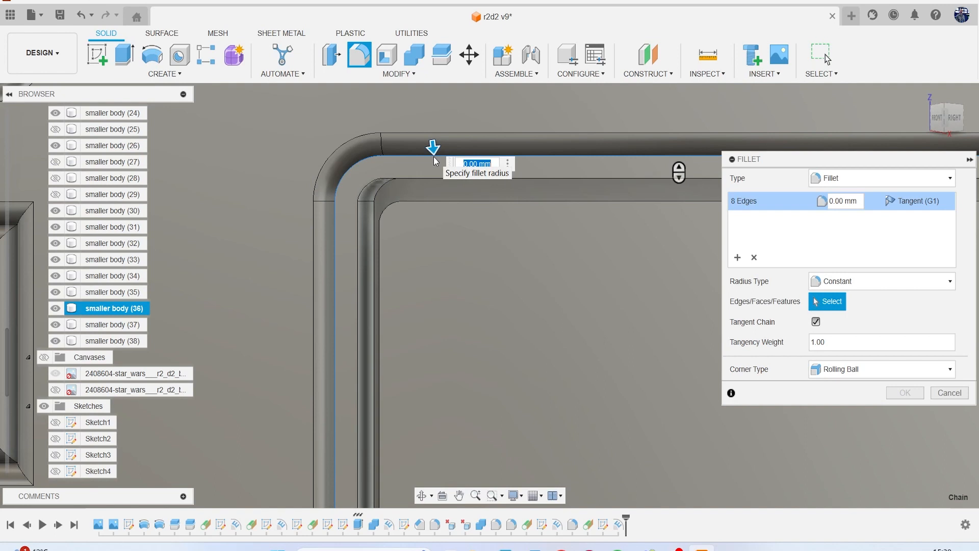
pyautogui.write('.95')
pyautogui.press('BackSpace')
pyautogui.press('BackSpace')
pyautogui.write('05')
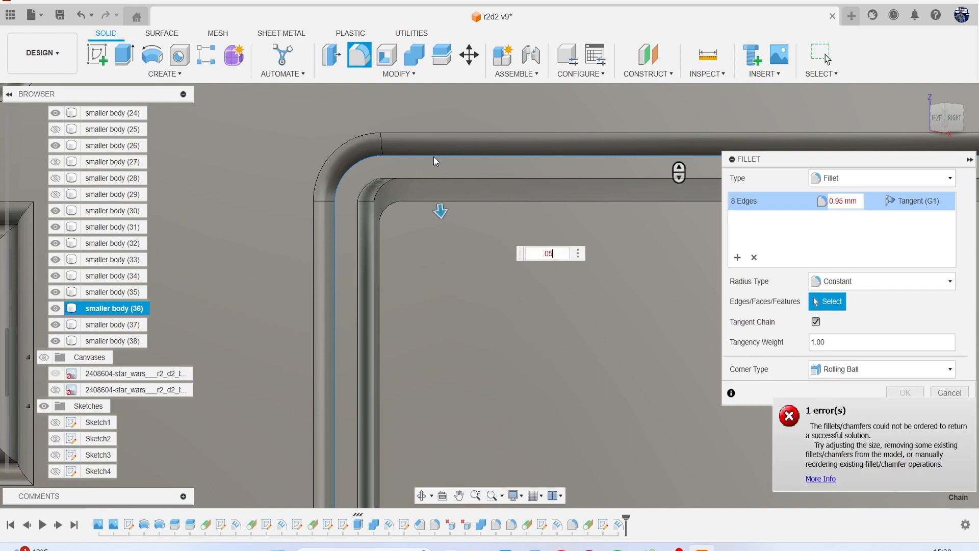
pyautogui.press('Return')
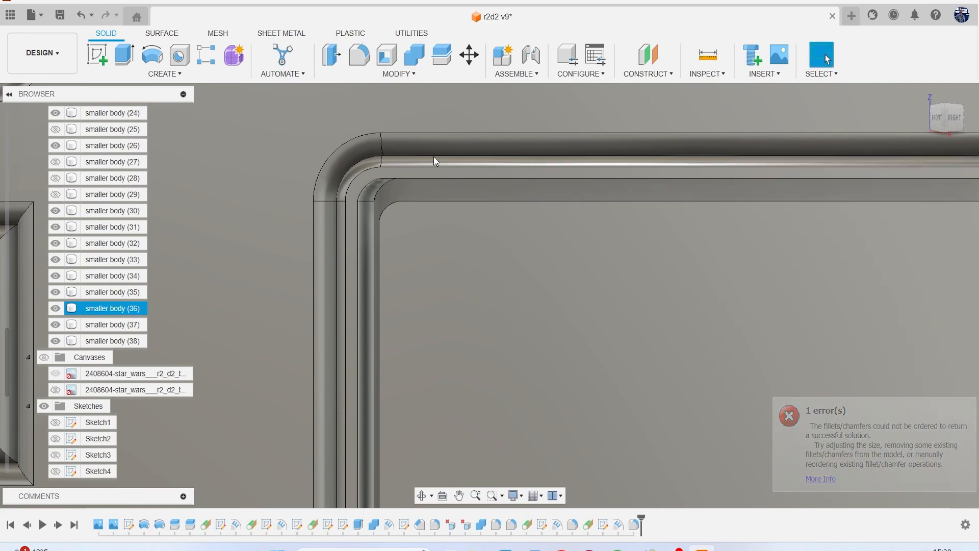
# - Compare the body's panels with the reference canvases in the front view, then hide the canvases again
pyautogui.scroll(-10, 461, 231)
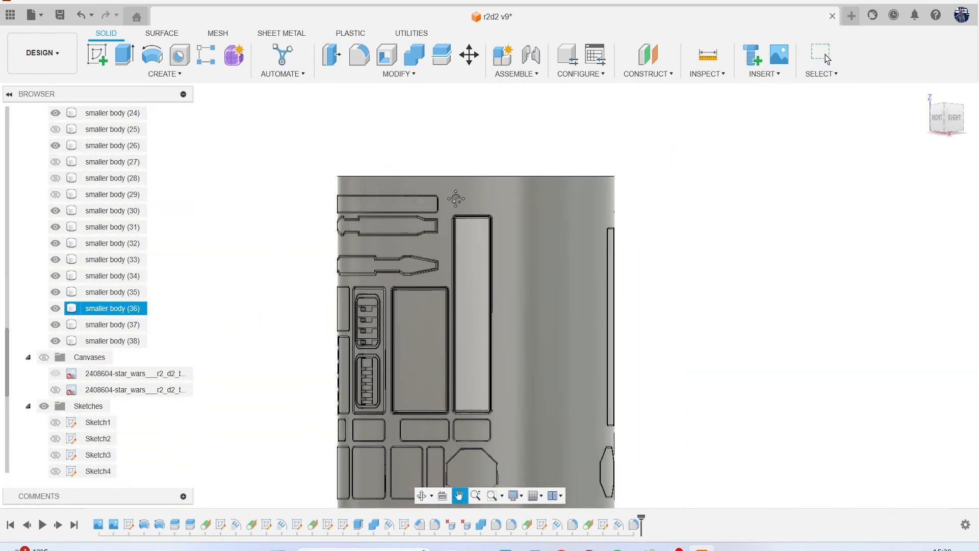
pyautogui.moveTo(460, 215); pyautogui.dragTo(442, 142, button='middle')
pyautogui.moveTo(945, 126)
pyautogui.mouseDown()
pyautogui.moveTo(945, 146)
pyautogui.moveTo(883, 127)
pyautogui.moveTo(967, 133)
pyautogui.mouseUp()
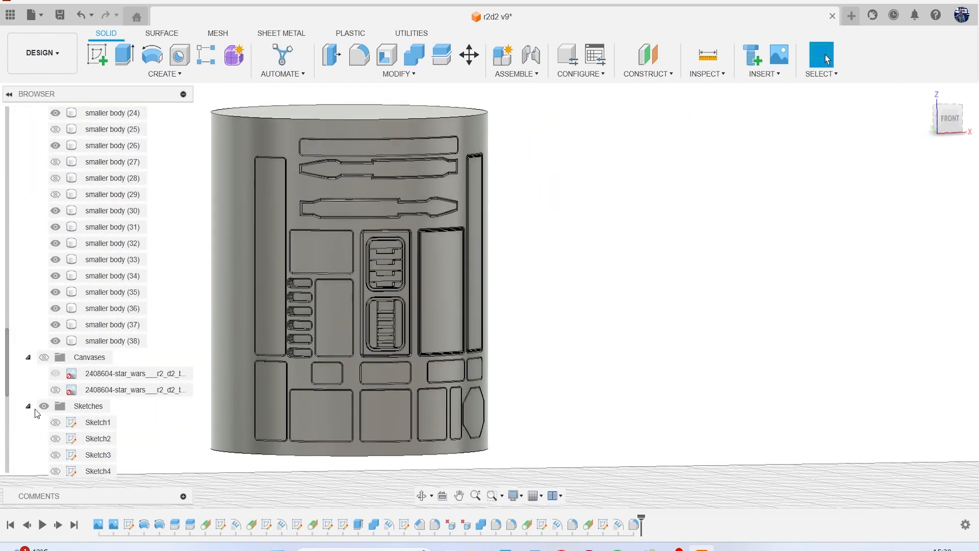
pyautogui.click(45, 357)
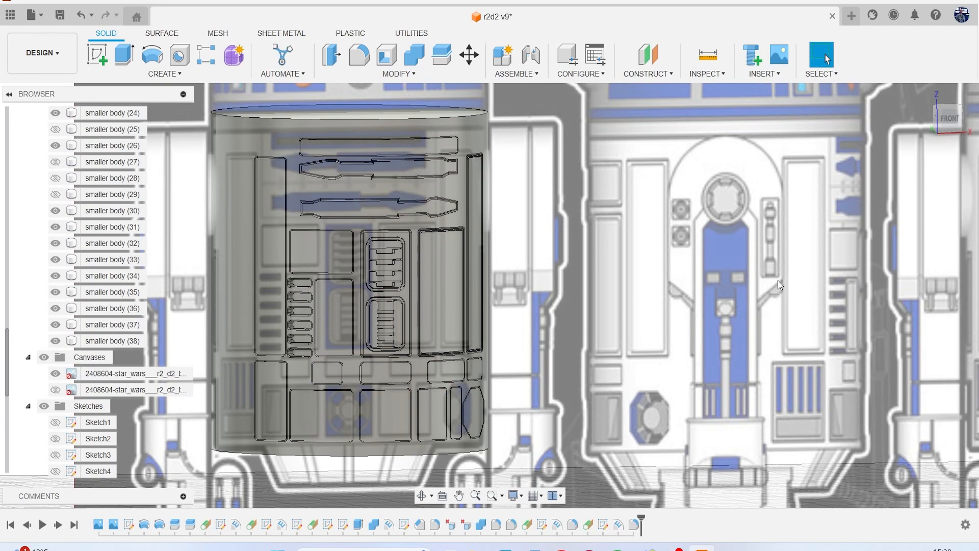
pyautogui.click(951, 126)
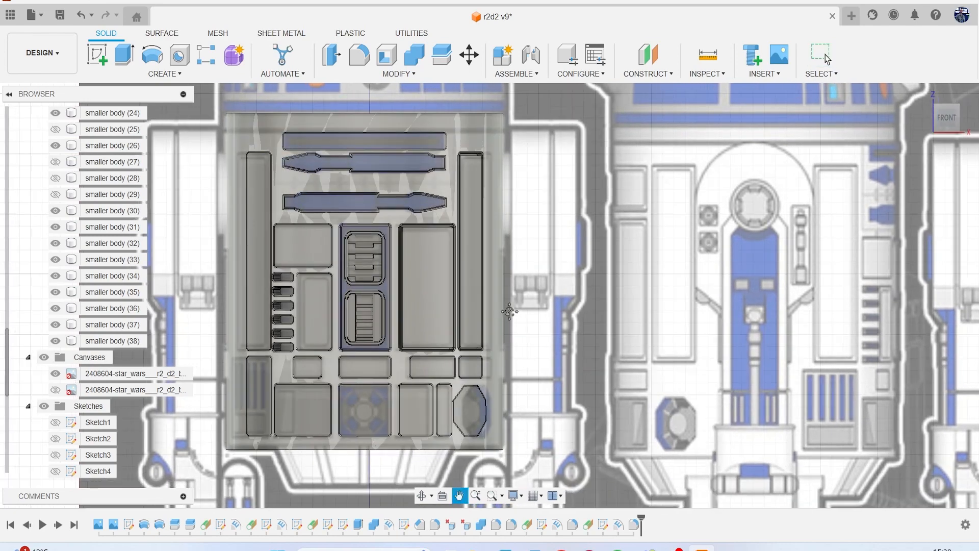
pyautogui.scroll(2, 570, 371)
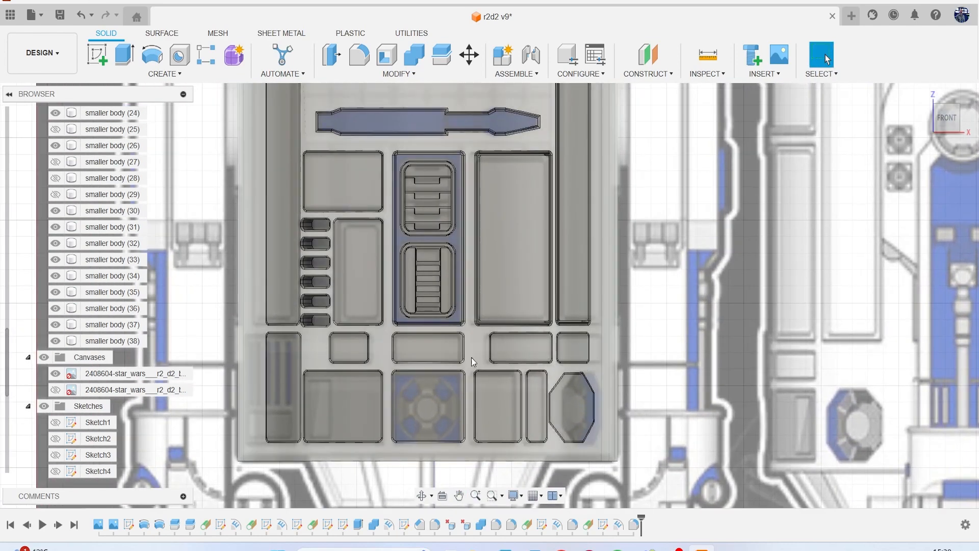
pyautogui.scroll(2, 396, 360)
pyautogui.moveTo(395, 360); pyautogui.dragTo(495, 388, button='middle')
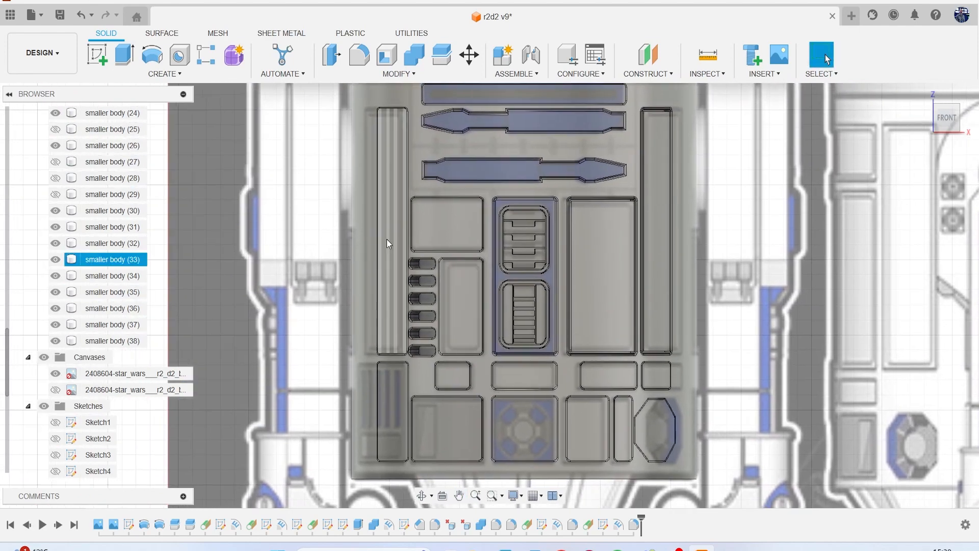
pyautogui.click(44, 357)
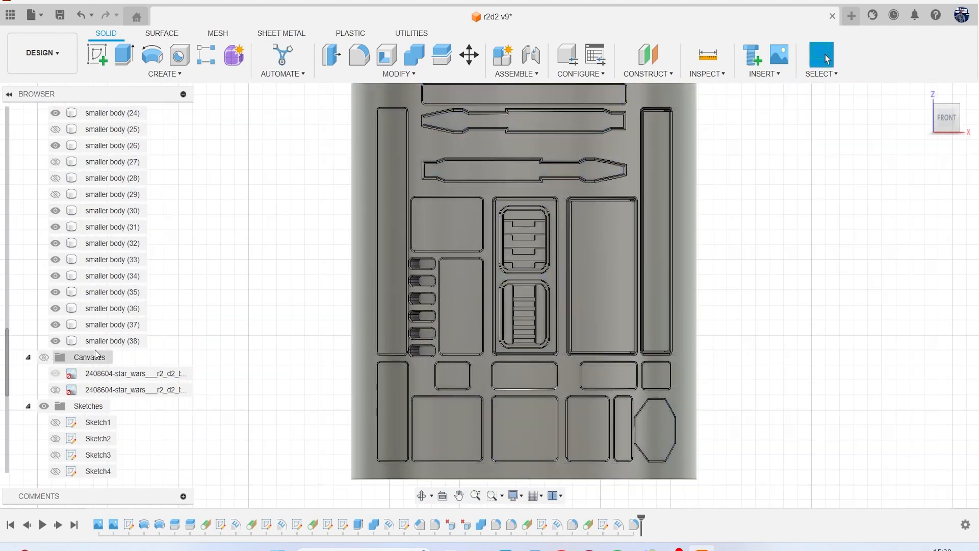
pyautogui.click(386, 228)
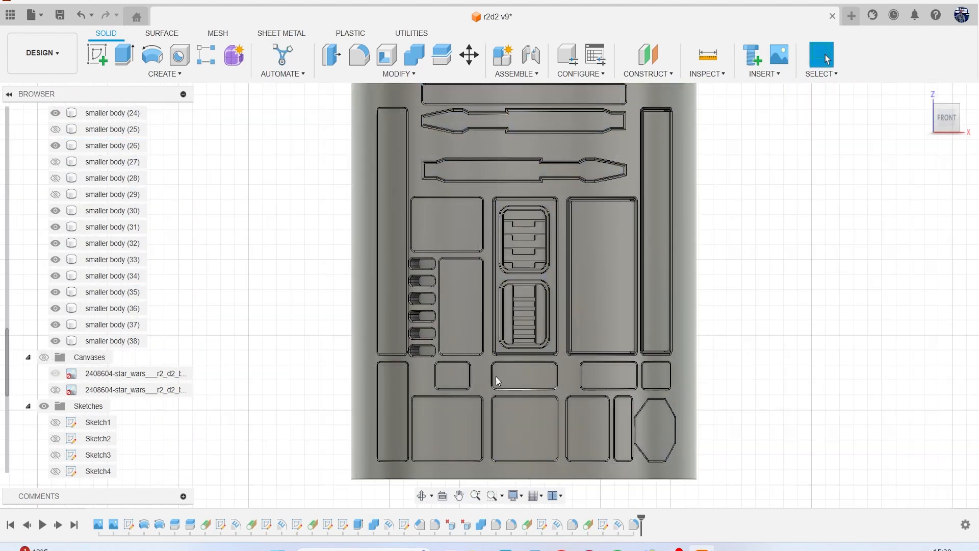
pyautogui.scroll(3, 546, 333)
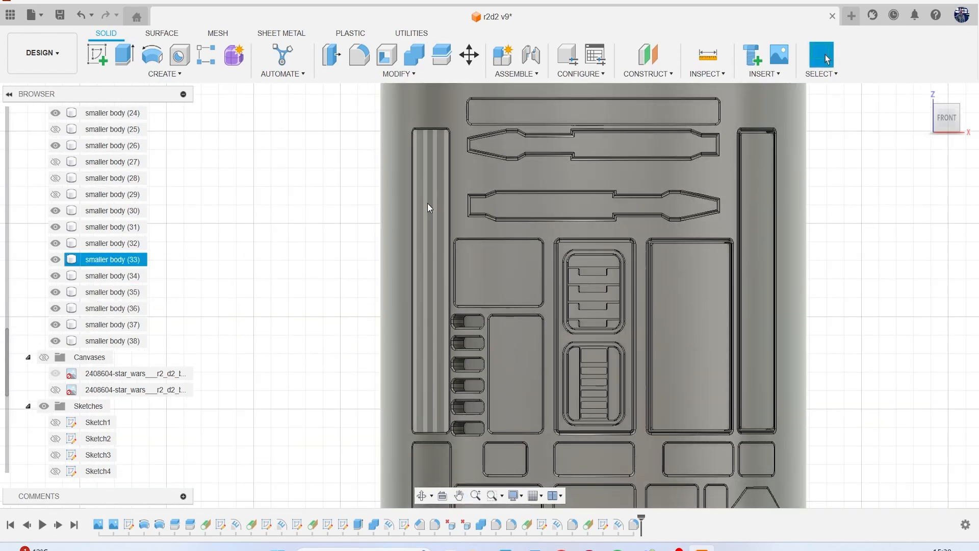
# - Save the design
pyautogui.click(59, 15)
pyautogui.click(489, 302)
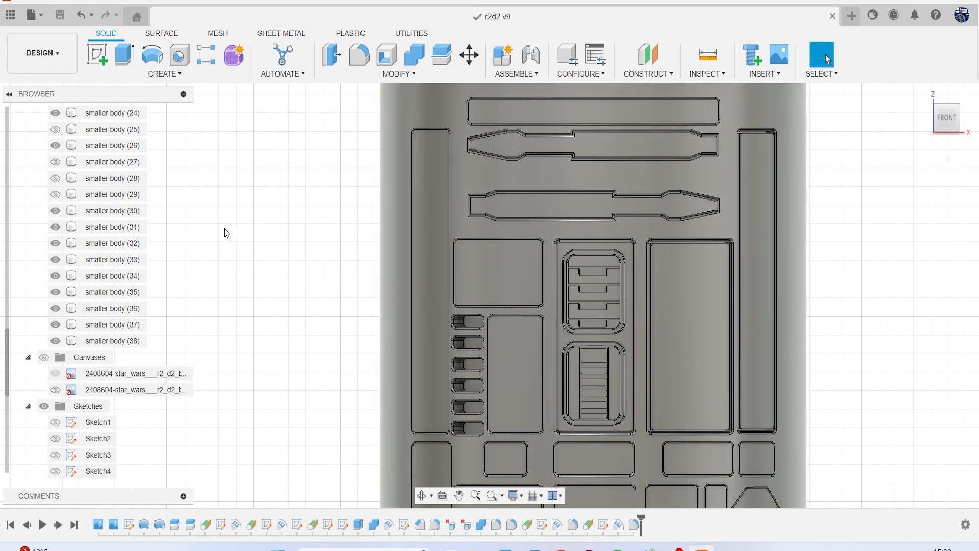
# - Create a tangent plane at 0 degrees on the tall narrow panel at the body's left and start a sketch on it
pyautogui.click(658, 77)
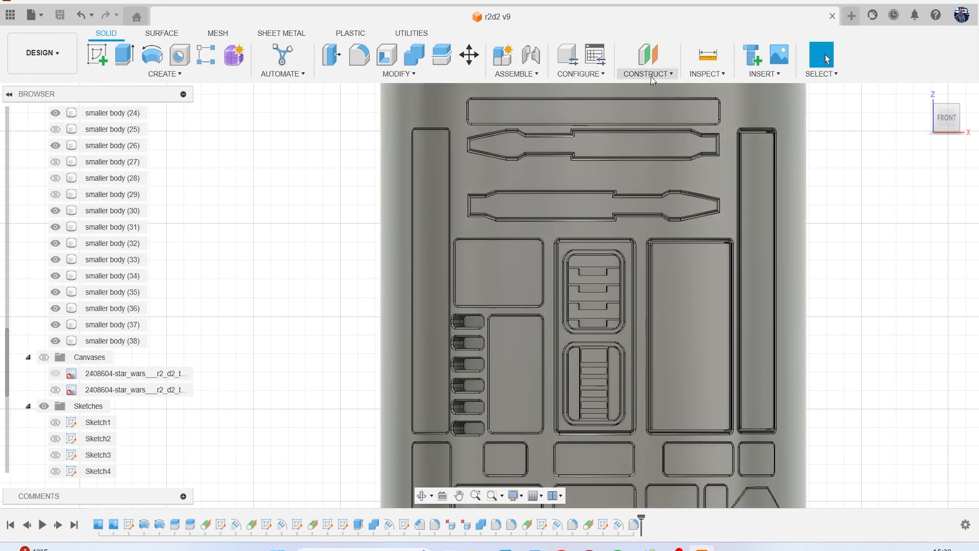
pyautogui.click(658, 116)
pyautogui.click(429, 158)
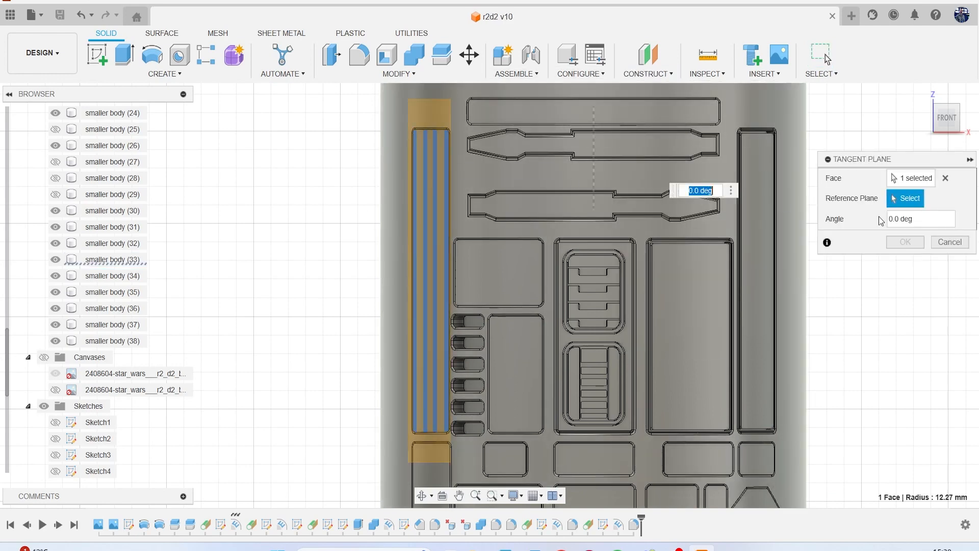
pyautogui.click(906, 243)
pyautogui.click(97, 55)
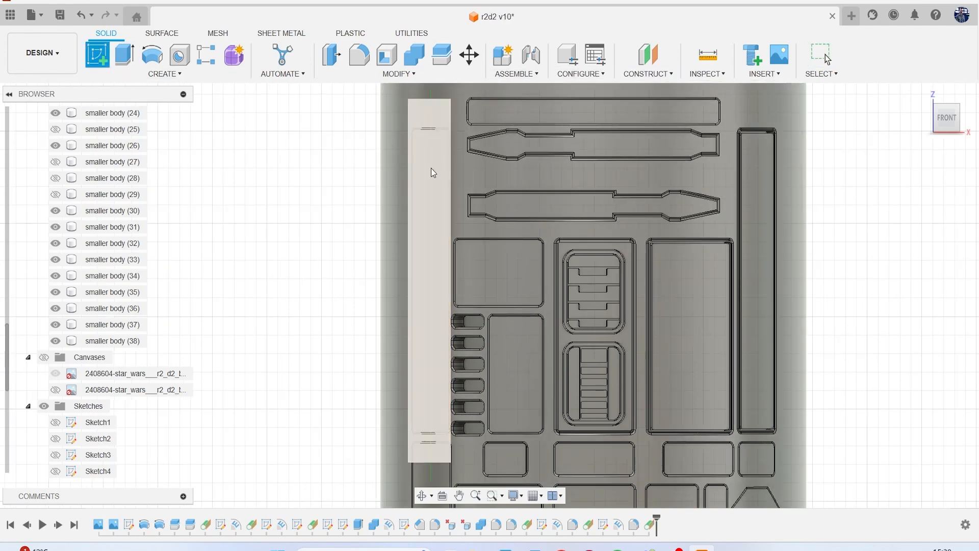
pyautogui.click(424, 170)
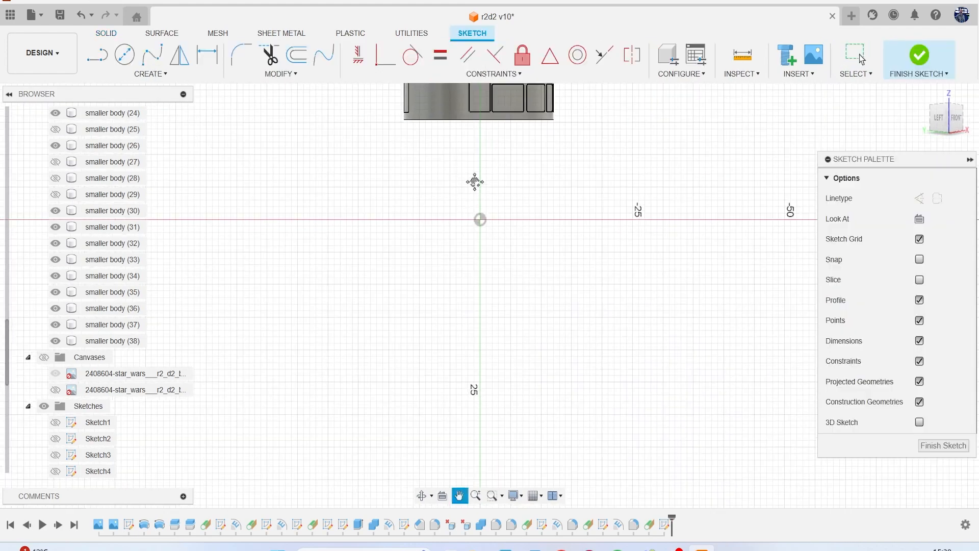
# - Project the left tall narrow panel's face outline into the sketch
pyautogui.scroll(5, 485, 240)
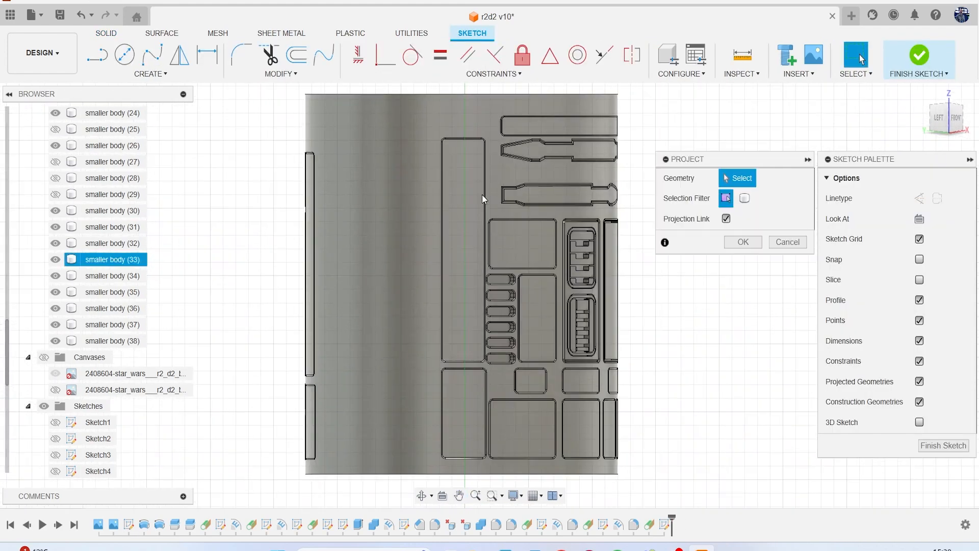
pyautogui.press('p')
pyautogui.click(482, 195)
pyautogui.click(743, 242)
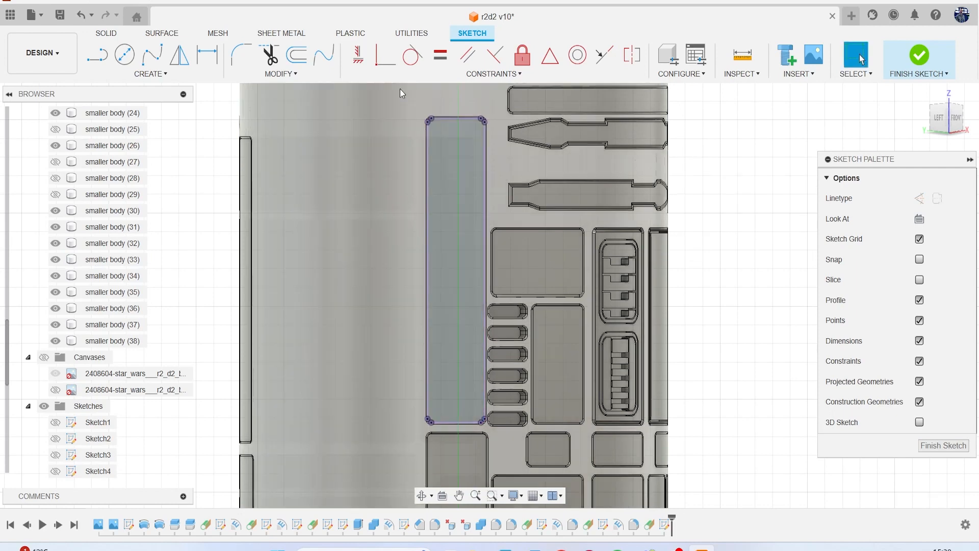
# - Offset the projected panel outline inward twice, by -0.1 mm and by -0.2 mm
pyautogui.click(300, 61)
pyautogui.scroll(2, 429, 118)
pyautogui.click(462, 119)
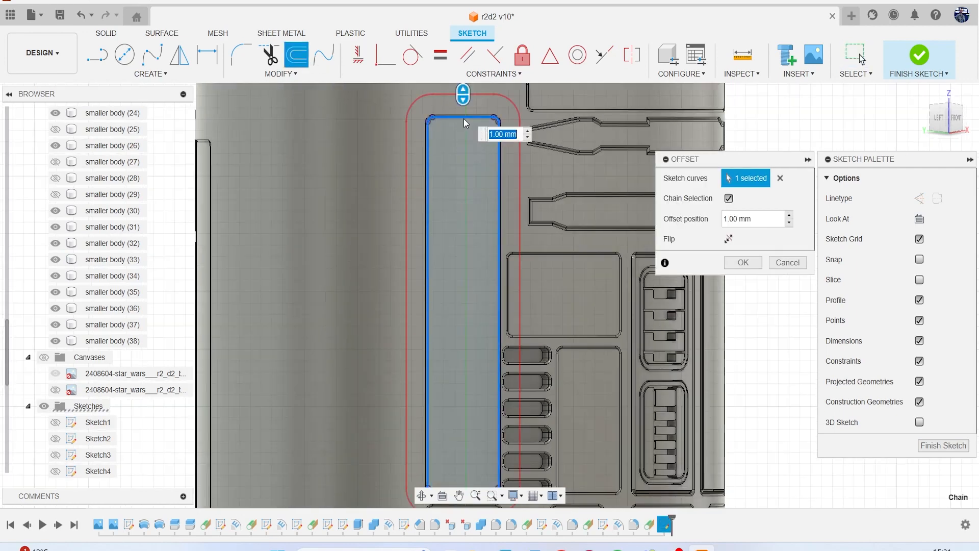
pyautogui.write('-.1')
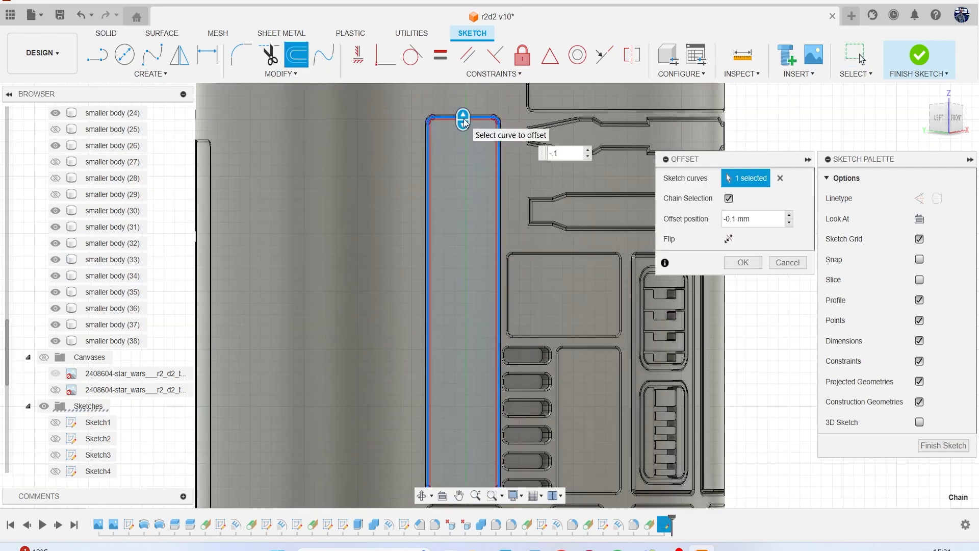
pyautogui.press('Return')
pyautogui.scroll(5, 463, 107)
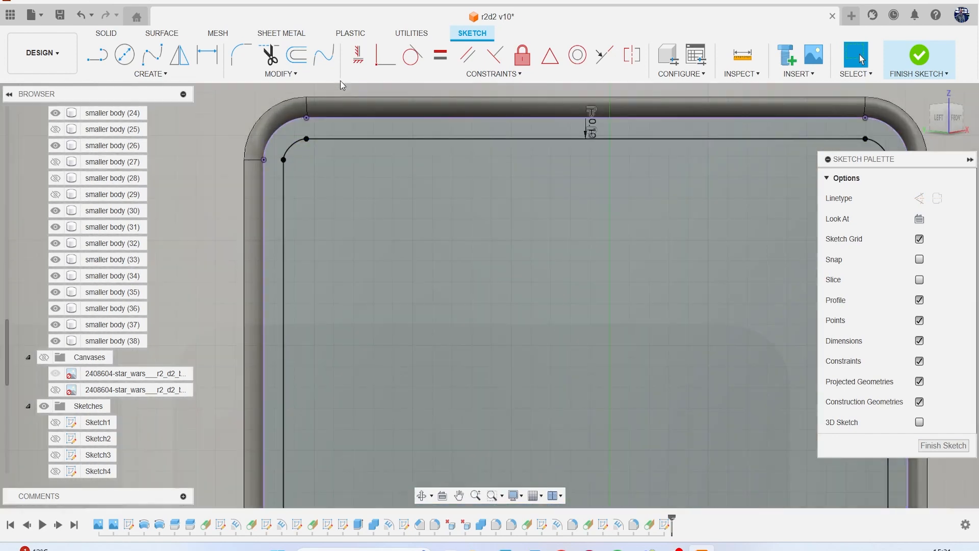
pyautogui.click(296, 55)
pyautogui.click(338, 118)
pyautogui.write('-.2')
pyautogui.press('Return')
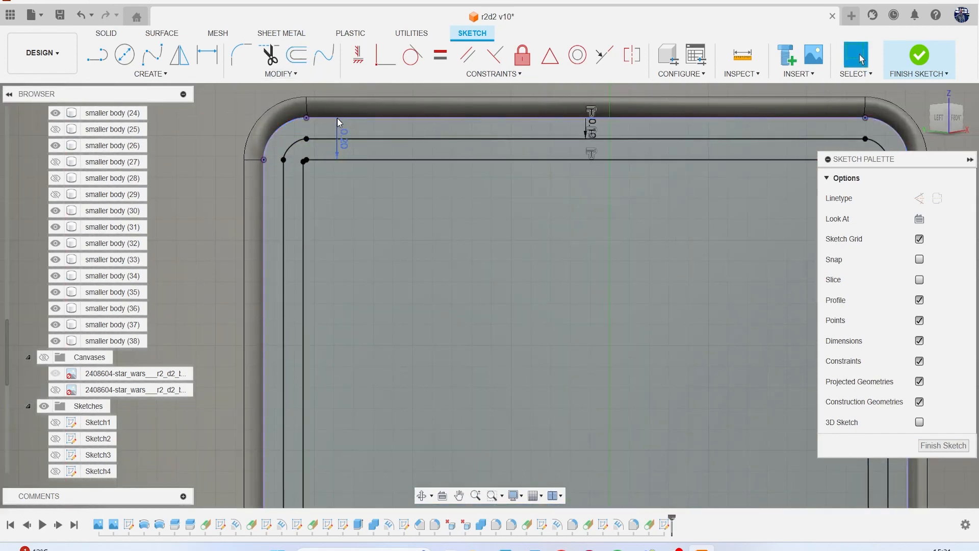
# - Try to fillet the upper-left corner of the inner offset outline
pyautogui.click(232, 60)
pyautogui.click(326, 160)
pyautogui.click(304, 186)
pyautogui.press('Return')
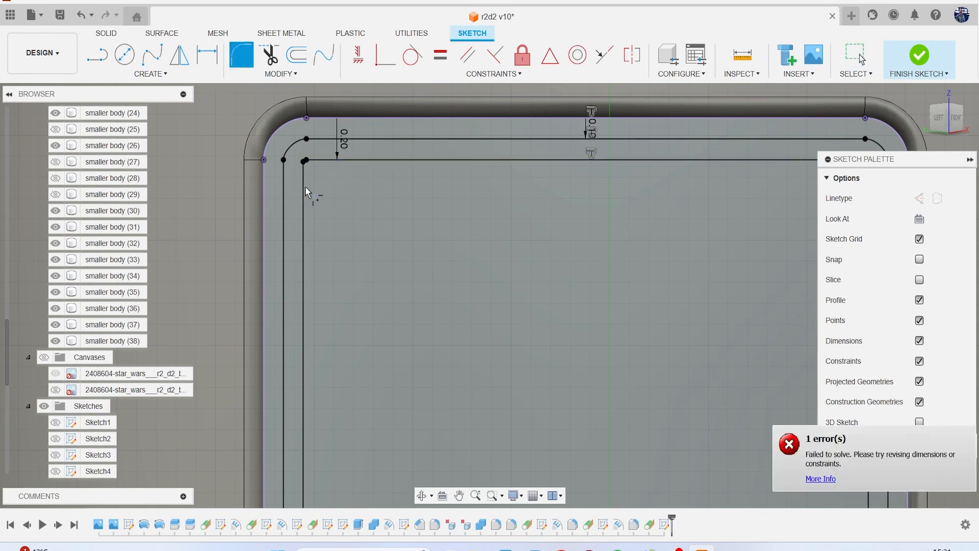
pyautogui.click(302, 173)
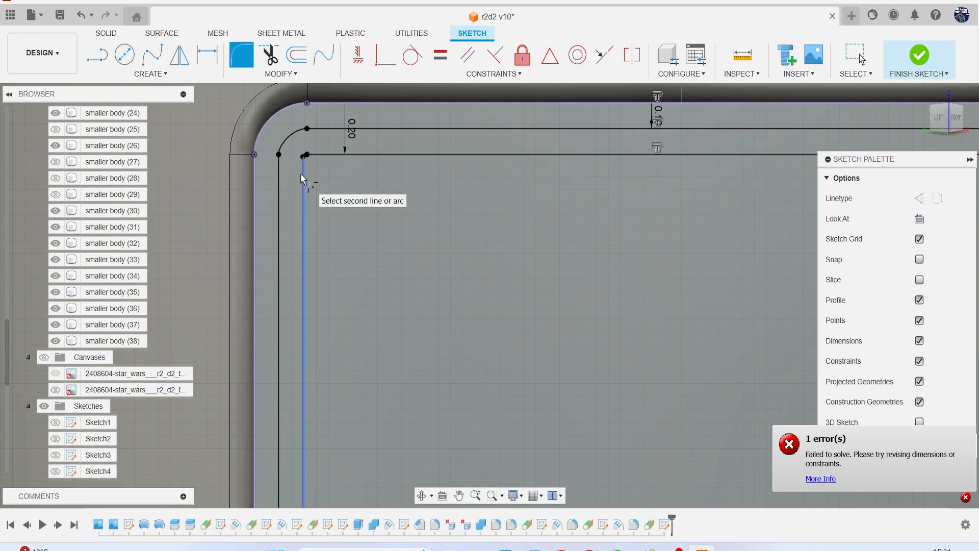
pyautogui.click(322, 154)
pyautogui.scroll(10, 317, 153)
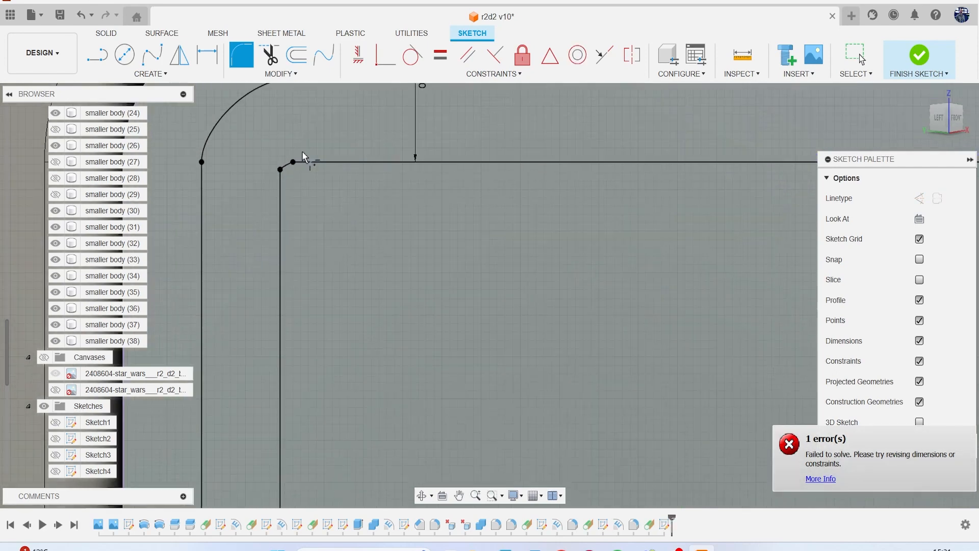
pyautogui.scroll(-10, 274, 184)
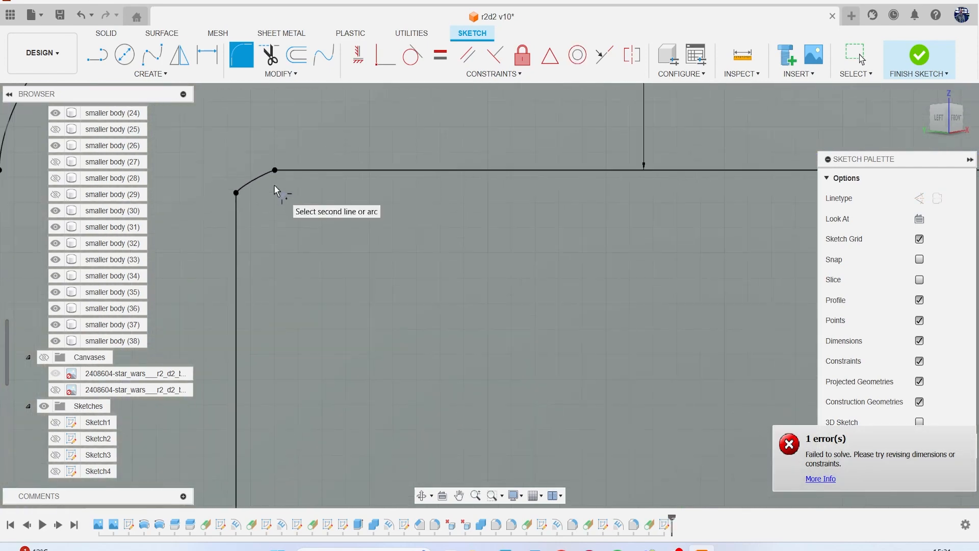
# - Try to fillet the upper-right corner of the inner offset outline
pyautogui.scroll(10, 537, 191)
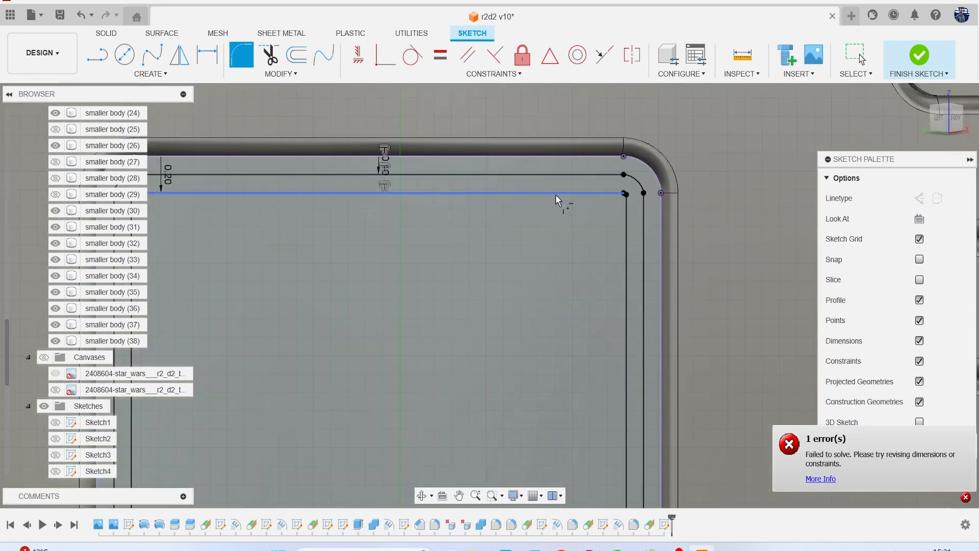
pyautogui.scroll(4, 586, 188)
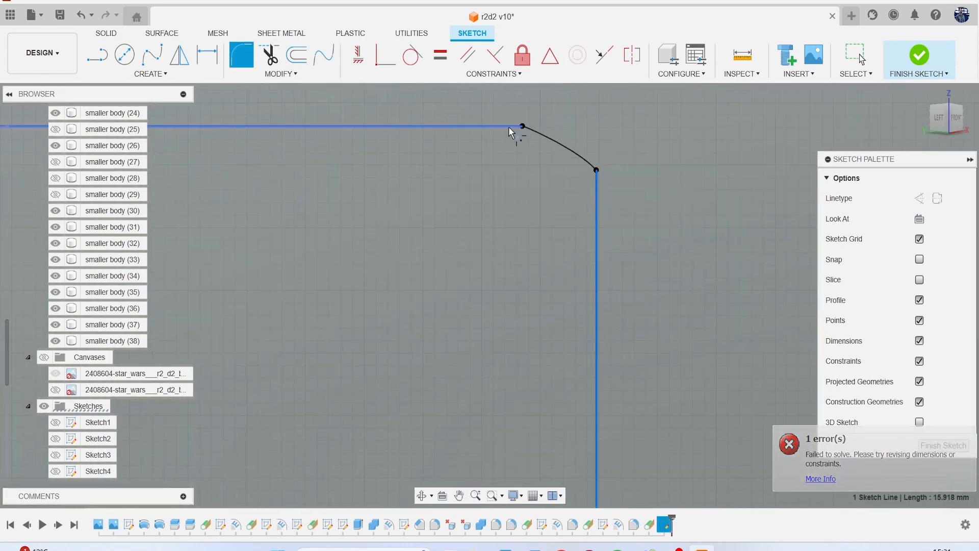
pyautogui.click(509, 126)
pyautogui.scroll(-3, 531, 186)
pyautogui.scroll(-10, 489, 205)
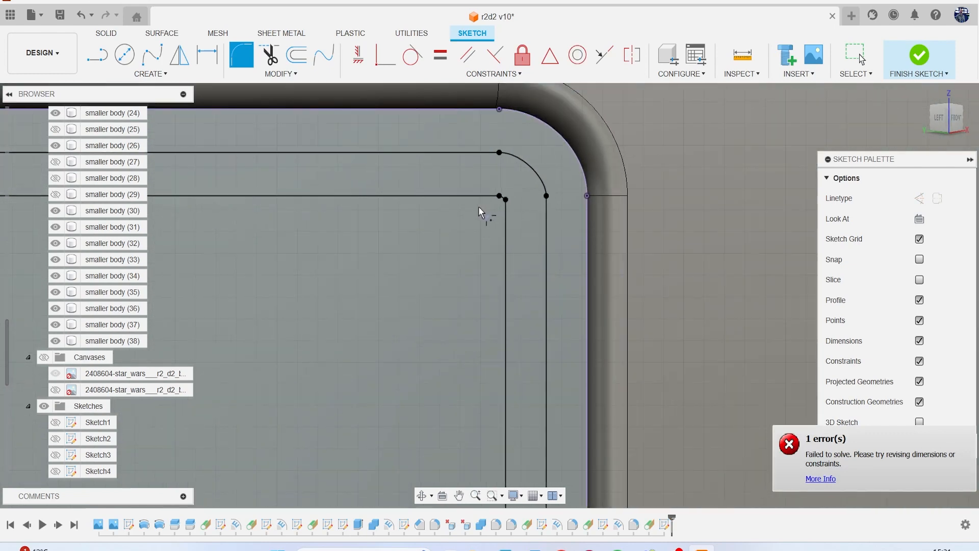
pyautogui.scroll(-1, 405, 240)
pyautogui.moveTo(405, 240)
pyautogui.mouseDown(button='middle')
pyautogui.moveTo(393, 106)
pyautogui.moveTo(404, 52)
pyautogui.mouseUp(button='middle')
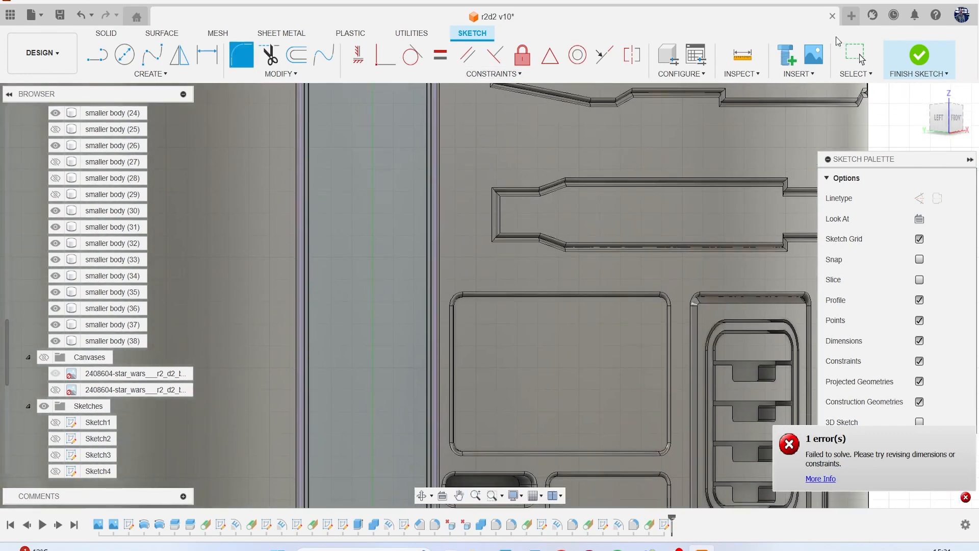
# - Finish the sketch and deboss the border profile between the two offset outlines into the left tall panel's face
pyautogui.click(922, 68)
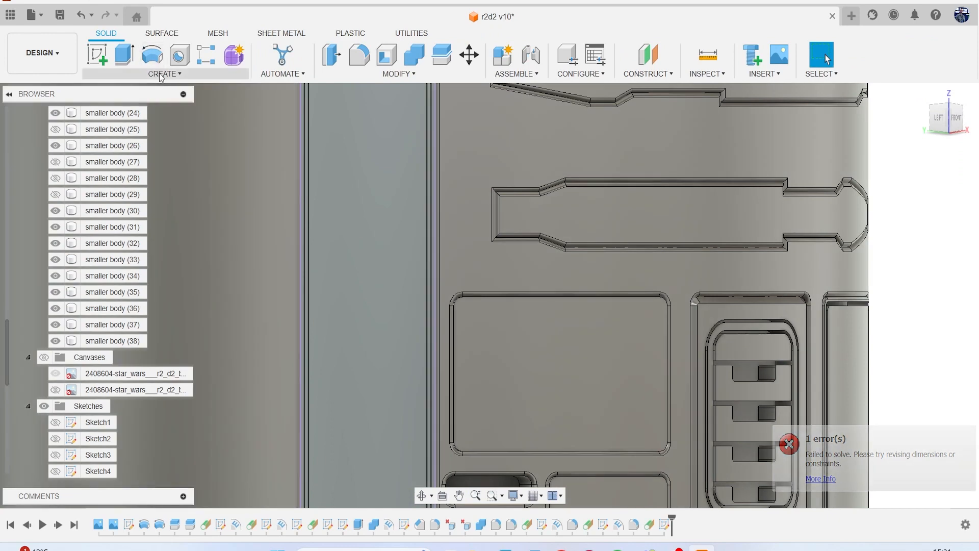
pyautogui.click(162, 74)
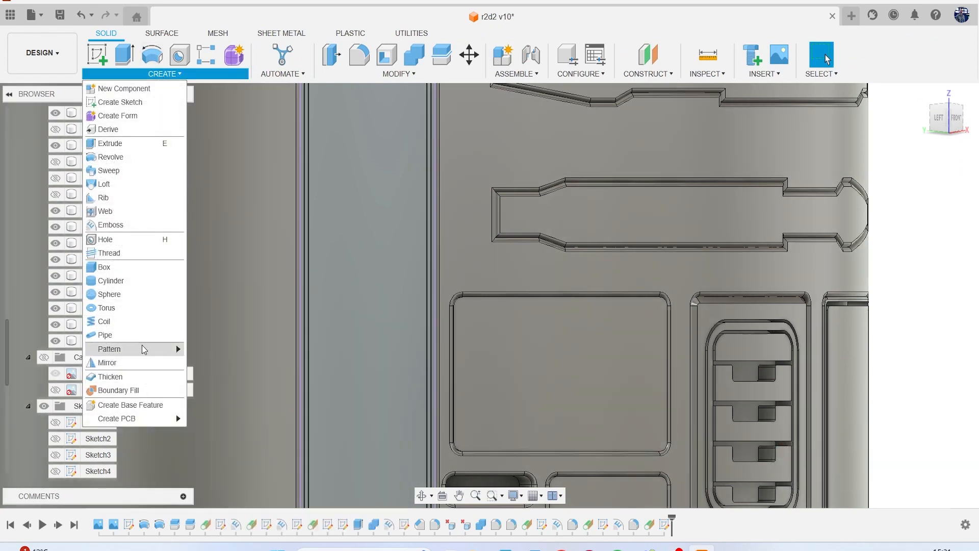
pyautogui.click(141, 227)
pyautogui.scroll(6, 350, 294)
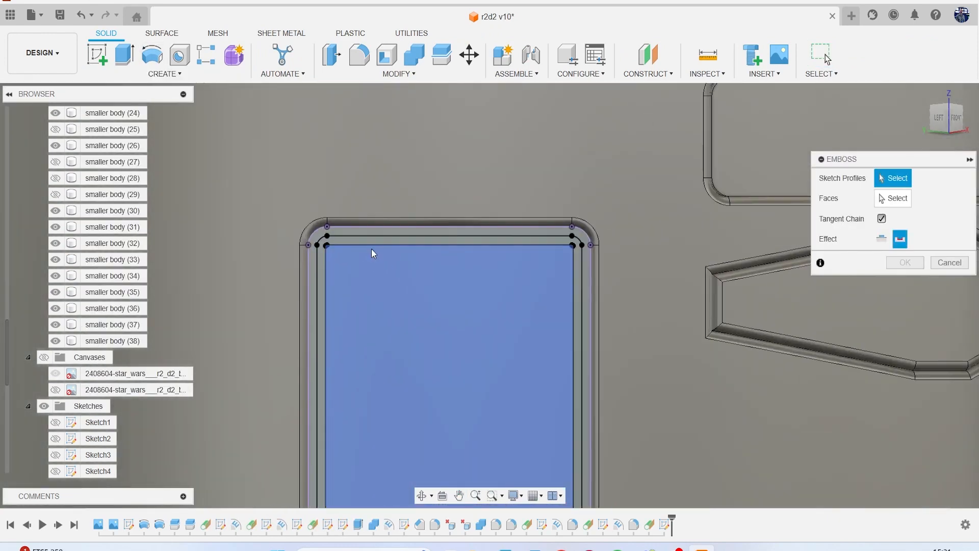
pyautogui.click(356, 237)
pyautogui.click(894, 198)
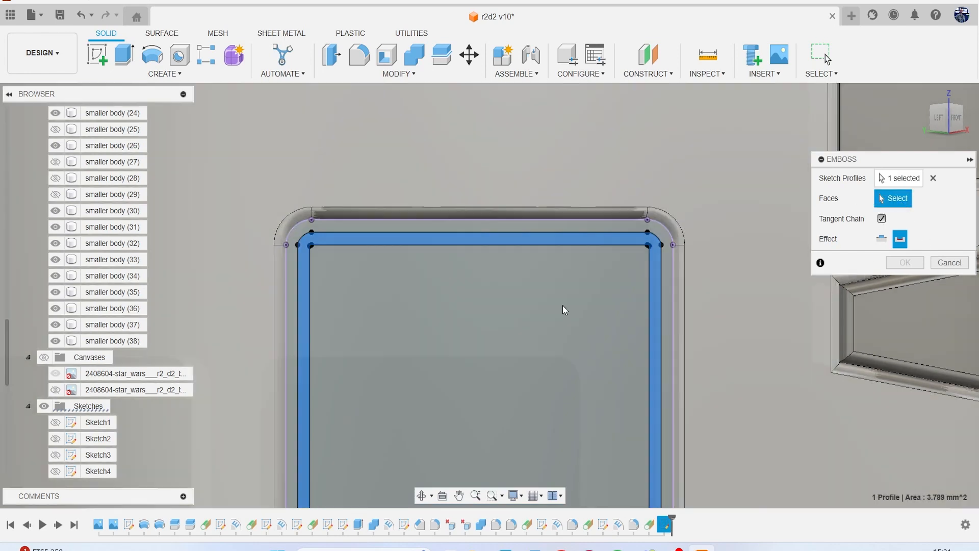
pyautogui.click(562, 305)
pyautogui.click(906, 364)
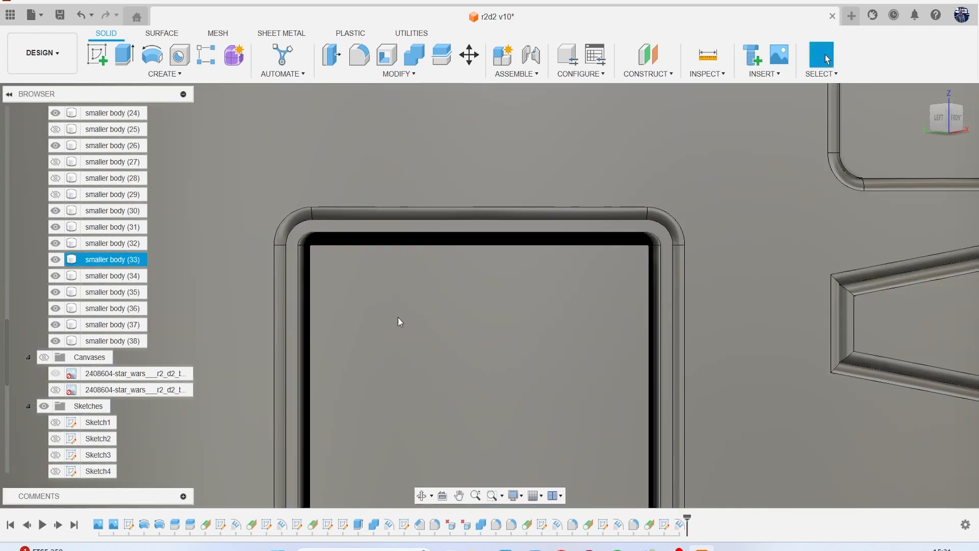
# - Fillet the outer perimeter edges of the left tall panel's face with a 0.05 mm radius
pyautogui.scroll(6, 271, 254)
pyautogui.scroll(-3, 396, 292)
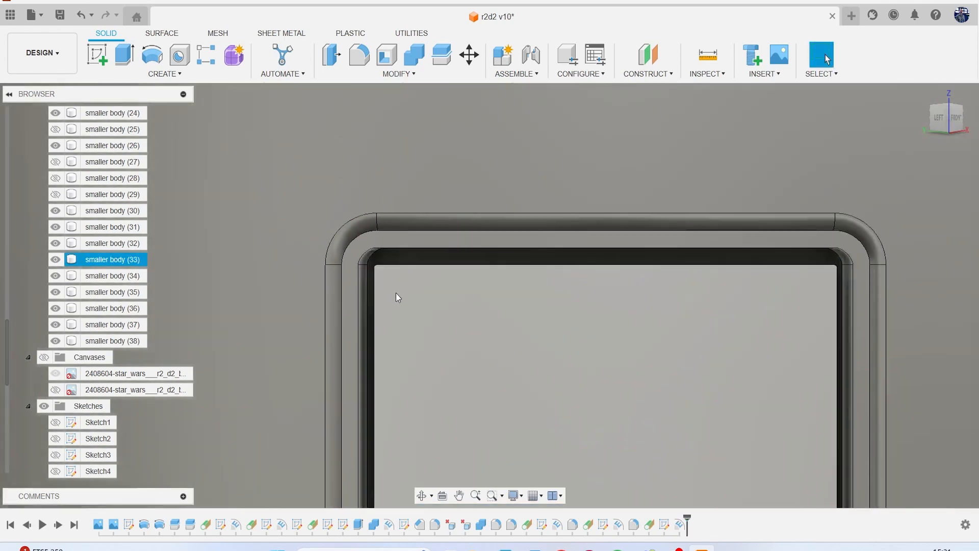
pyautogui.press('f')
pyautogui.scroll(3, 457, 203)
pyautogui.click(440, 247)
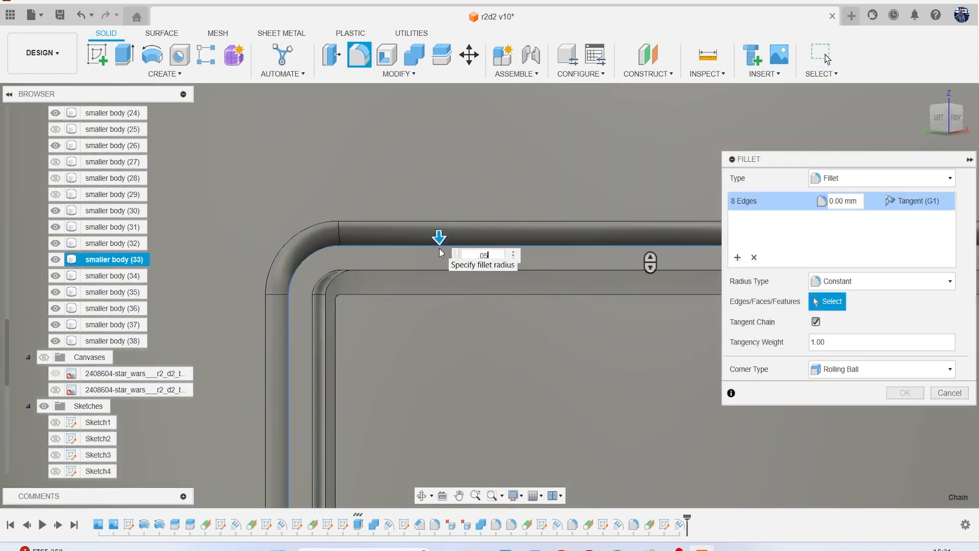
pyautogui.press('Return')
pyautogui.scroll(-5, 434, 295)
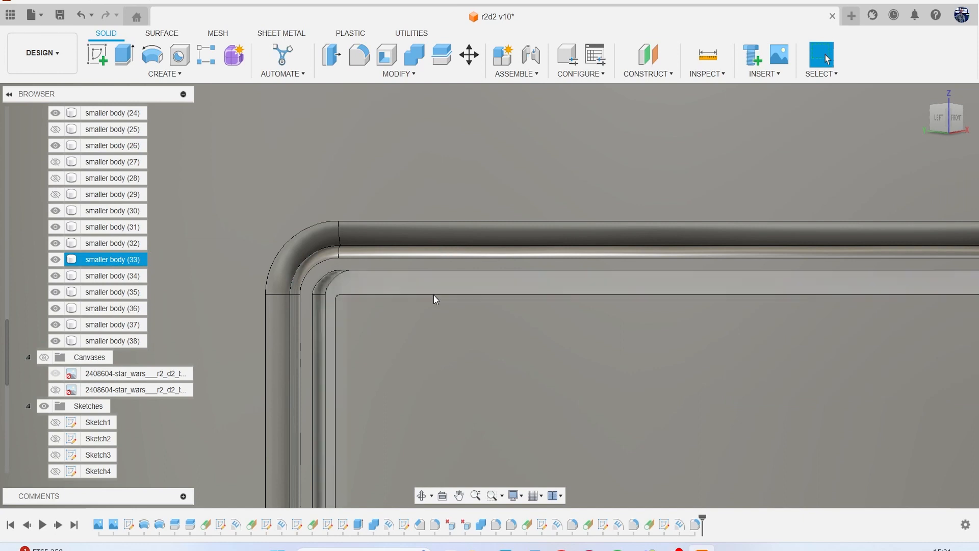
# - Try to fillet the edges of the left tall panel's raised inner face with radii of 0.05 mm and 0.01 mm
pyautogui.scroll(5, 479, 362)
pyautogui.scroll(2, 479, 362)
pyautogui.press('f')
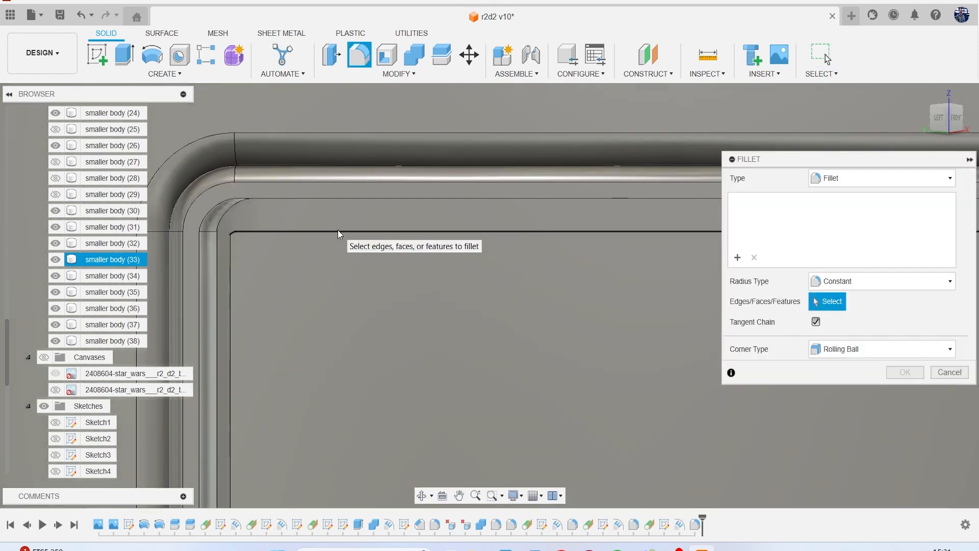
pyautogui.click(338, 231)
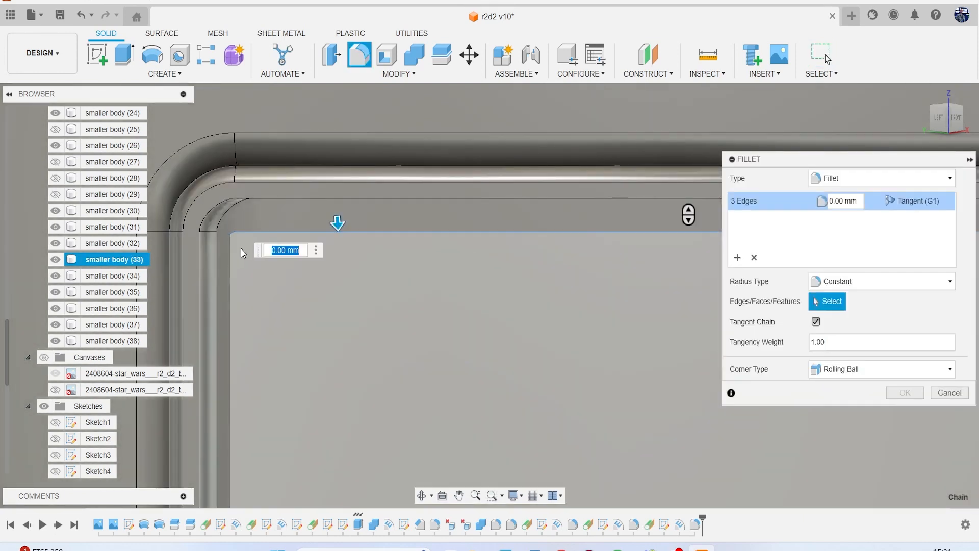
pyautogui.click(227, 261)
pyautogui.write('.05')
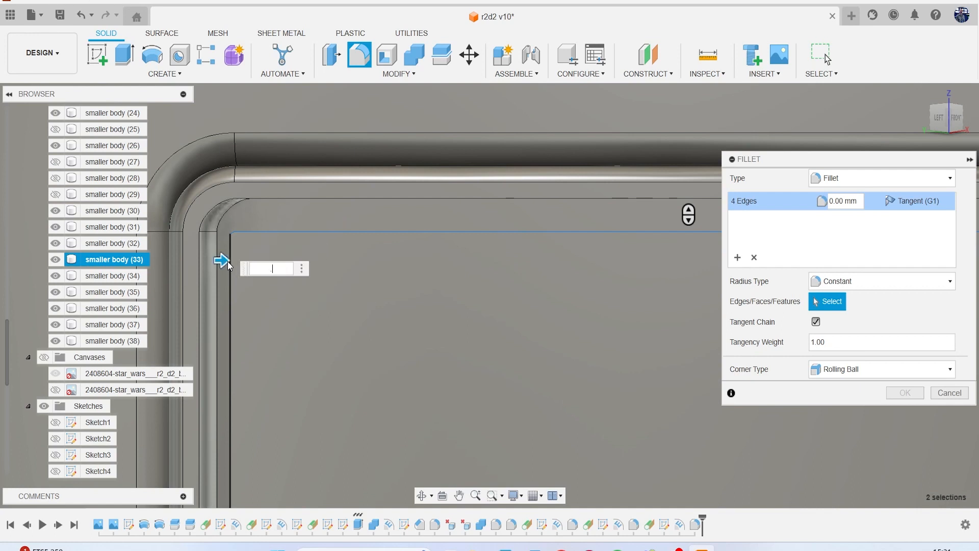
pyautogui.press('Return')
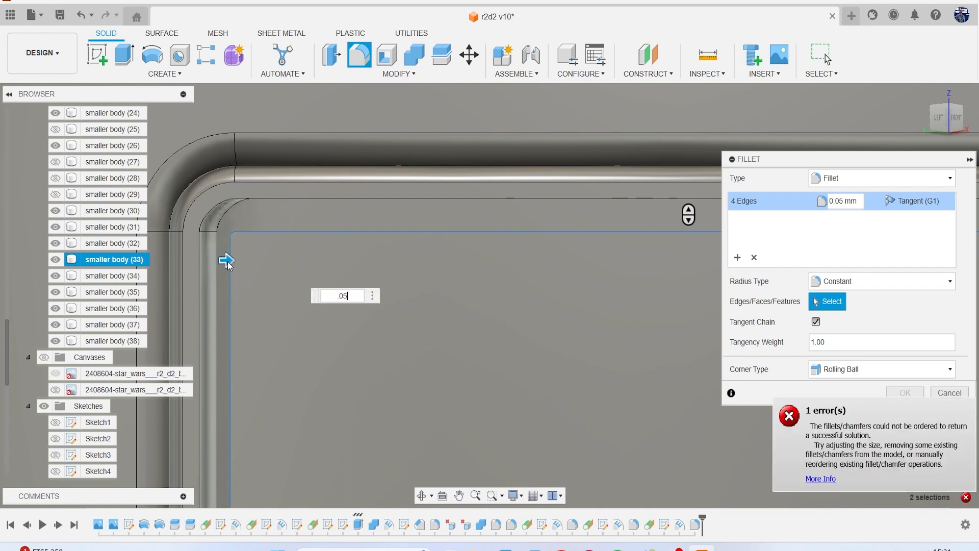
pyautogui.press('Return')
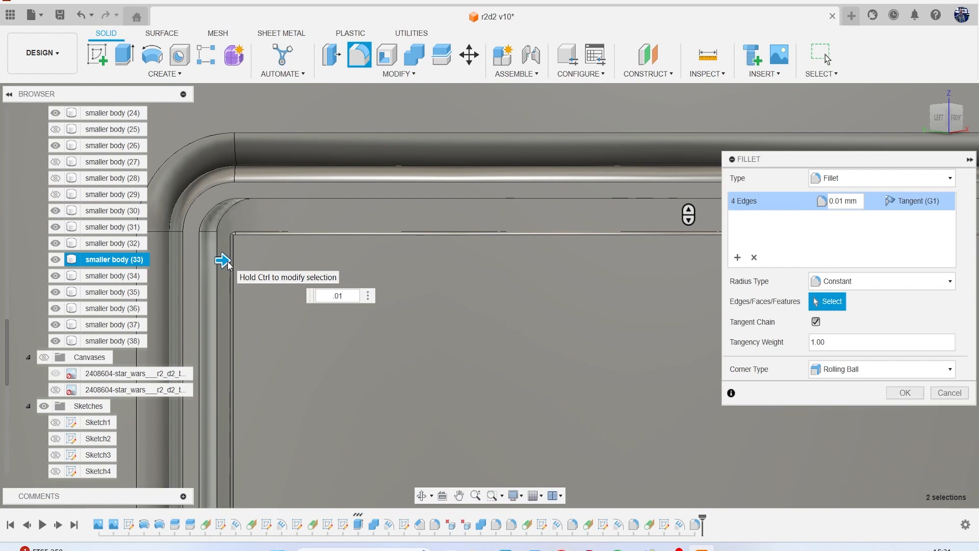
pyautogui.scroll(-3, 422, 366)
pyautogui.scroll(5, 580, 366)
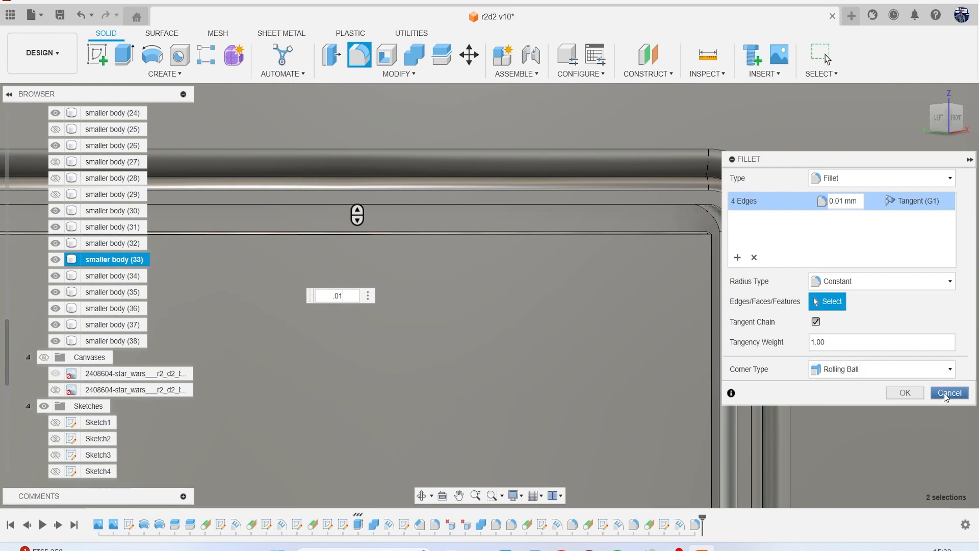
pyautogui.click(945, 393)
# - Create a tangent plane on the face of the rectangular panel above the six slots and start a sketch on it
pyautogui.scroll(-5, 521, 360)
pyautogui.scroll(-5, 517, 363)
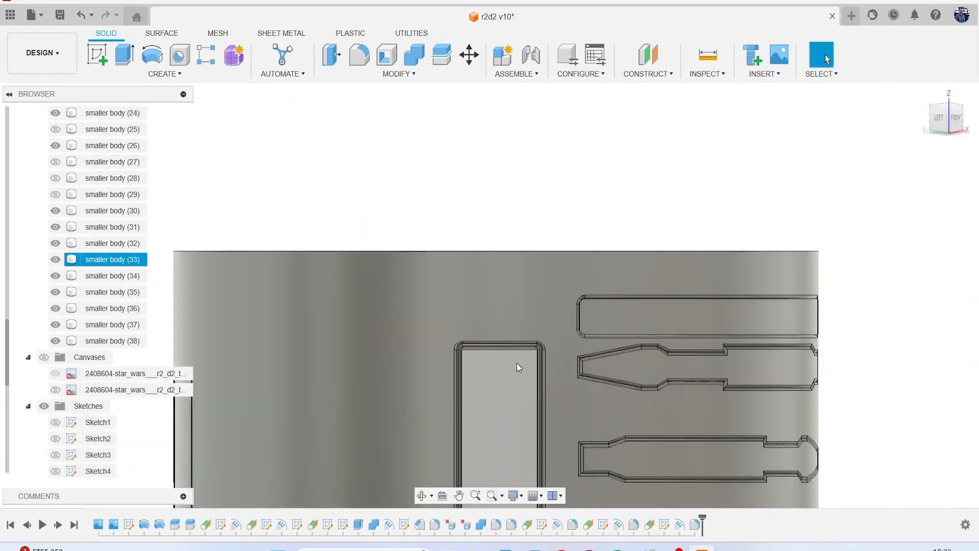
pyautogui.scroll(-2, 514, 383)
pyautogui.moveTo(506, 370); pyautogui.dragTo(370, 185, button='middle')
pyautogui.scroll(-1, 427, 275)
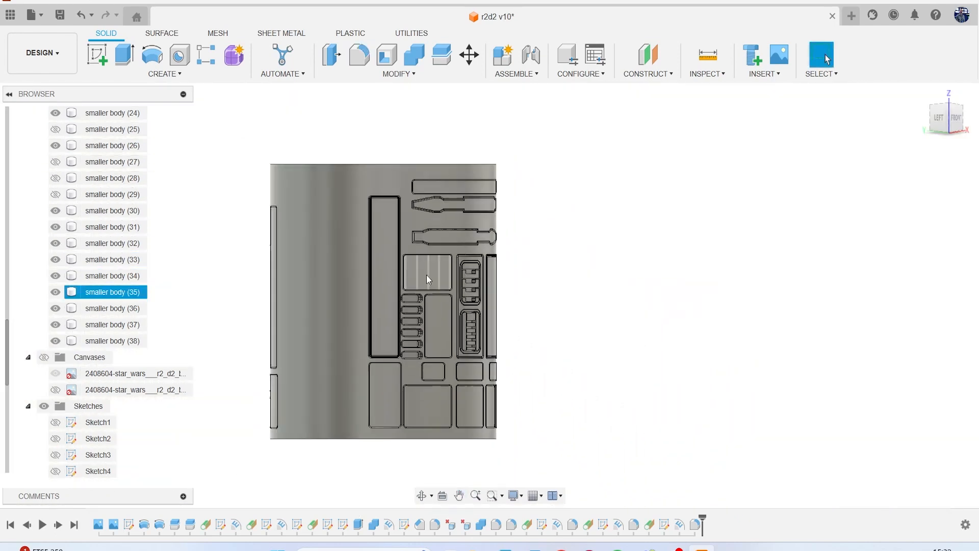
pyautogui.scroll(5, 427, 275)
pyautogui.click(633, 77)
pyautogui.click(675, 115)
pyautogui.click(491, 252)
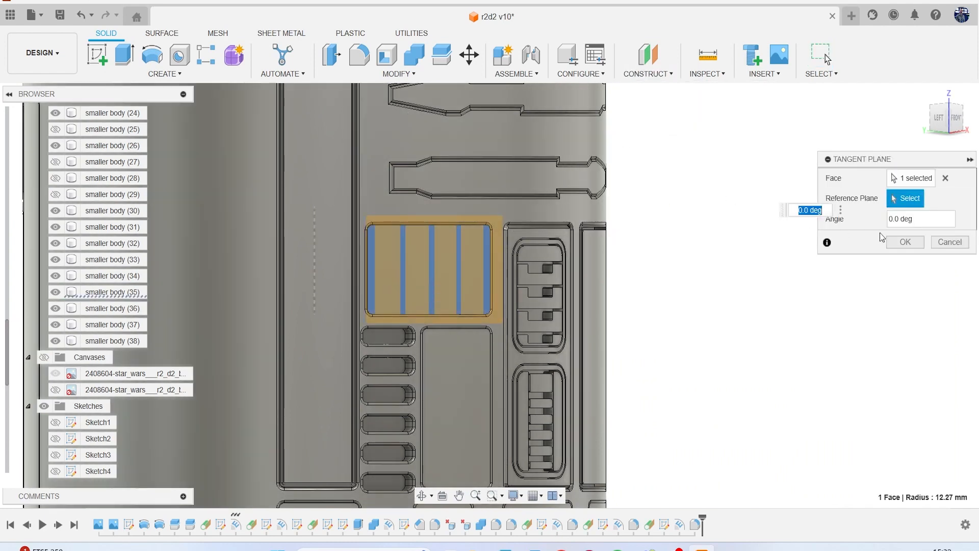
pyautogui.click(906, 243)
pyautogui.click(98, 56)
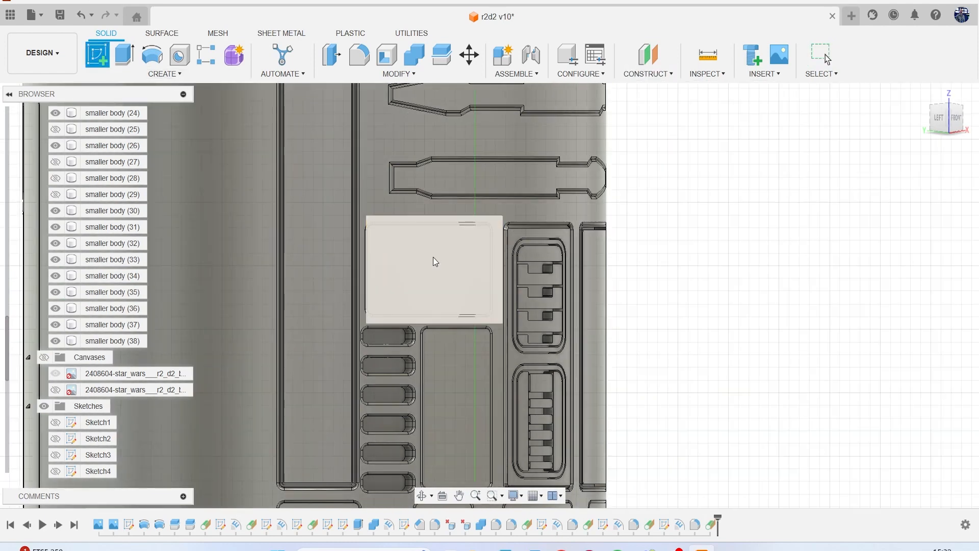
pyautogui.click(433, 257)
# - Project the face of the rectangular panel above the slots into the sketch
pyautogui.scroll(-1, 463, 177)
pyautogui.moveTo(462, 177); pyautogui.dragTo(449, 346, button='middle')
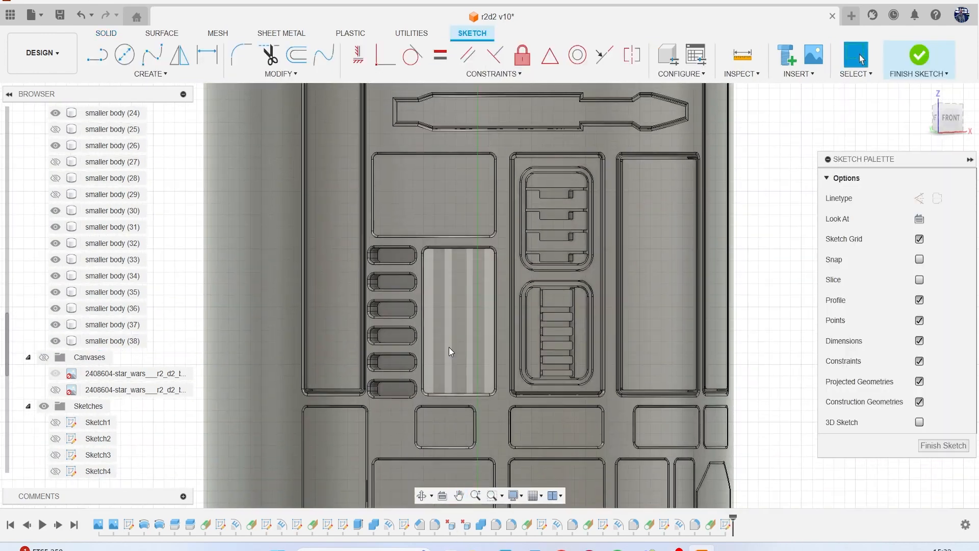
pyautogui.scroll(2, 443, 241)
pyautogui.moveTo(421, 185); pyautogui.dragTo(448, 289, button='middle')
pyautogui.click(295, 59)
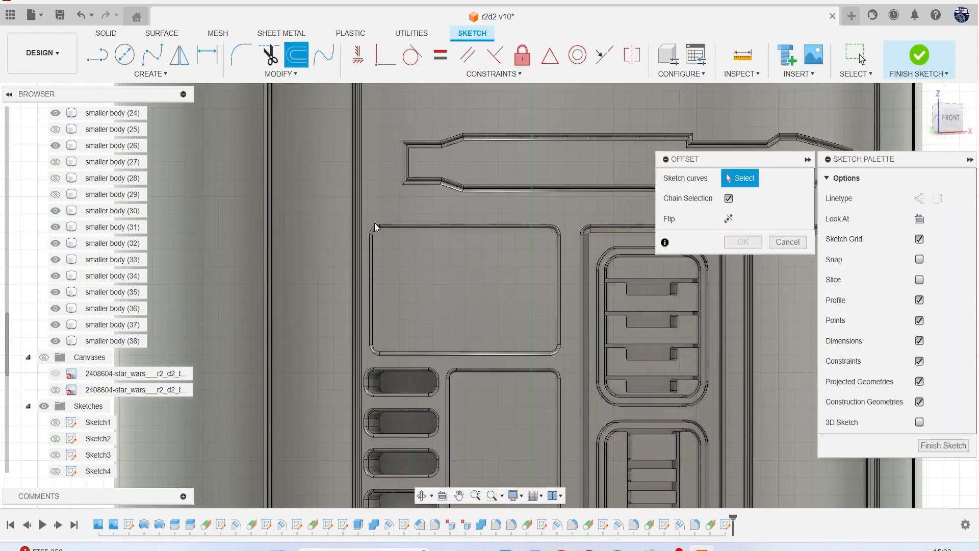
pyautogui.scroll(3, 377, 224)
pyautogui.press('p')
pyautogui.click(481, 296)
pyautogui.click(739, 242)
# - Offset the projected panel outline inward by 0.1 mm and again by 0.2 mm
pyautogui.click(295, 55)
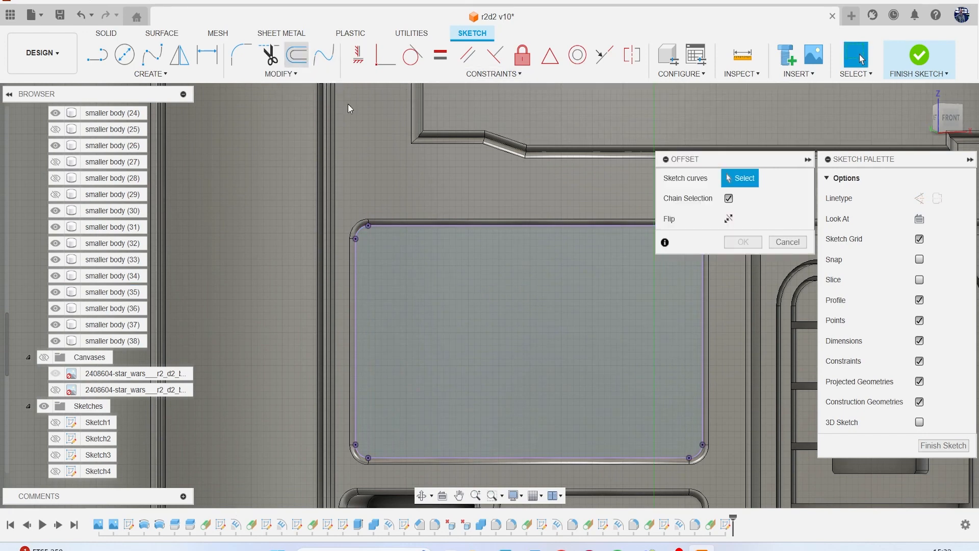
pyautogui.click(436, 229)
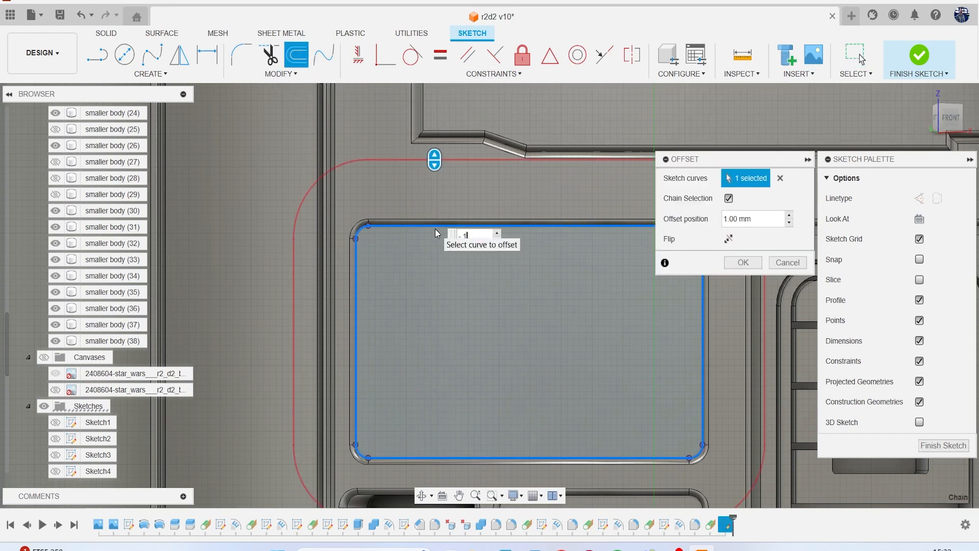
pyautogui.press('Return')
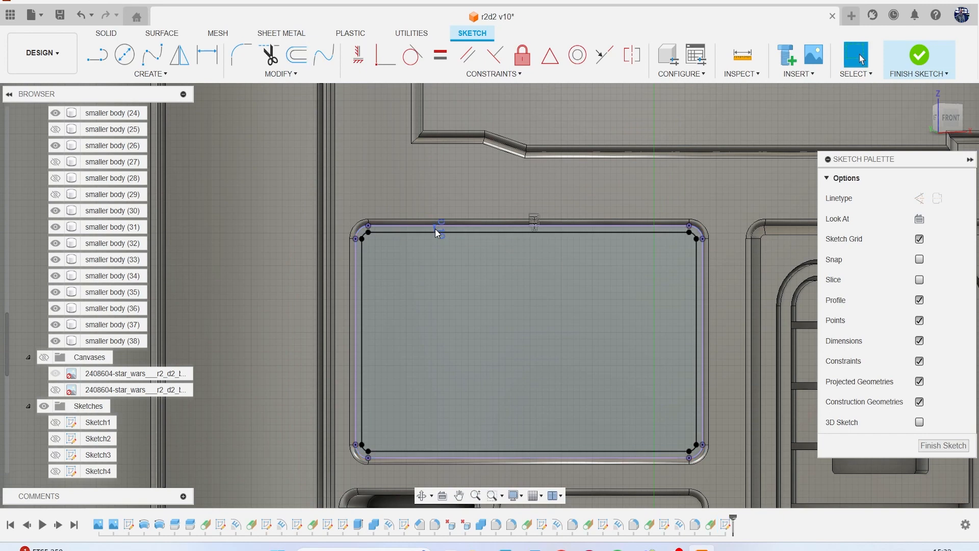
pyautogui.click(297, 64)
pyautogui.click(408, 230)
pyautogui.write('-.2')
pyautogui.press('Return')
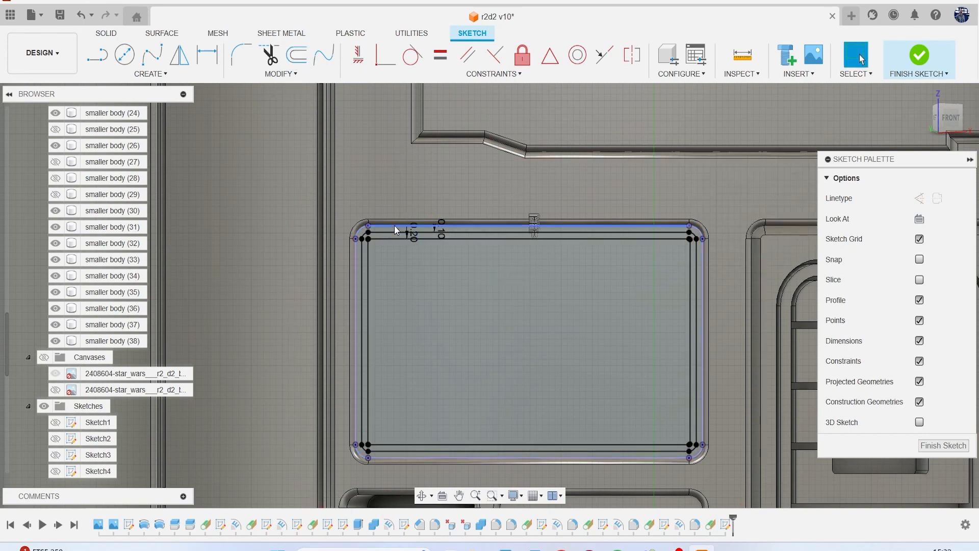
# - Fillet the upper-left corner of the inner offset outline with a 0.1 mm radius
pyautogui.scroll(5, 372, 254)
pyautogui.scroll(3, 399, 257)
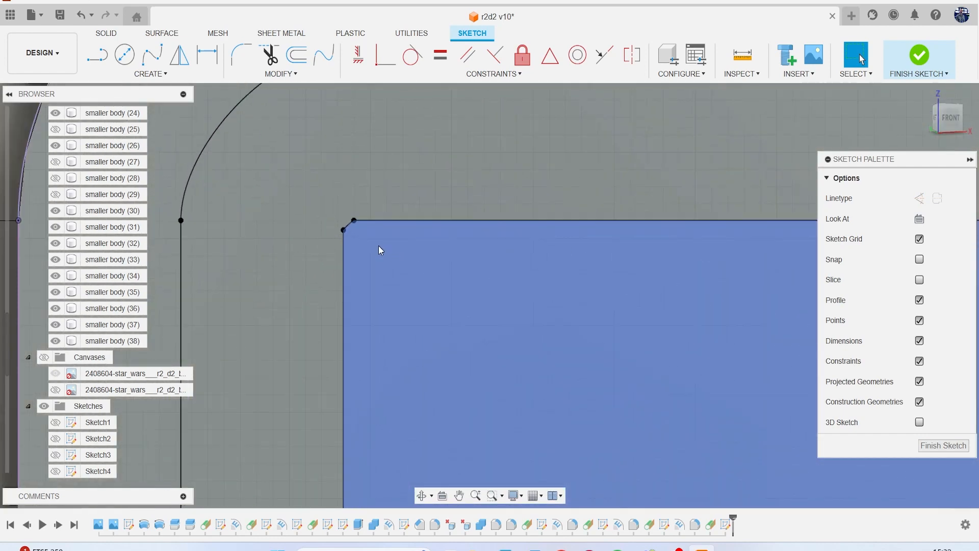
pyautogui.scroll(-1, 378, 245)
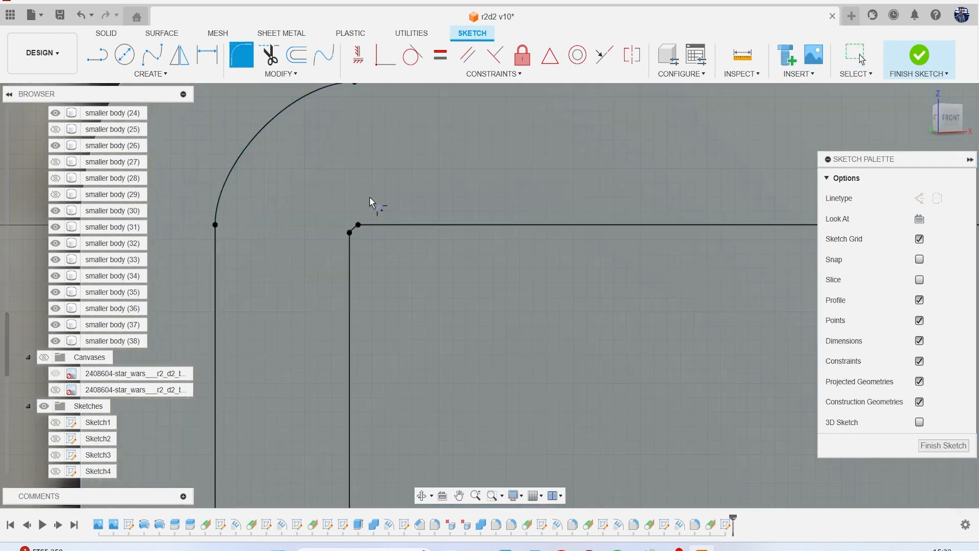
pyautogui.click(378, 225)
pyautogui.click(348, 250)
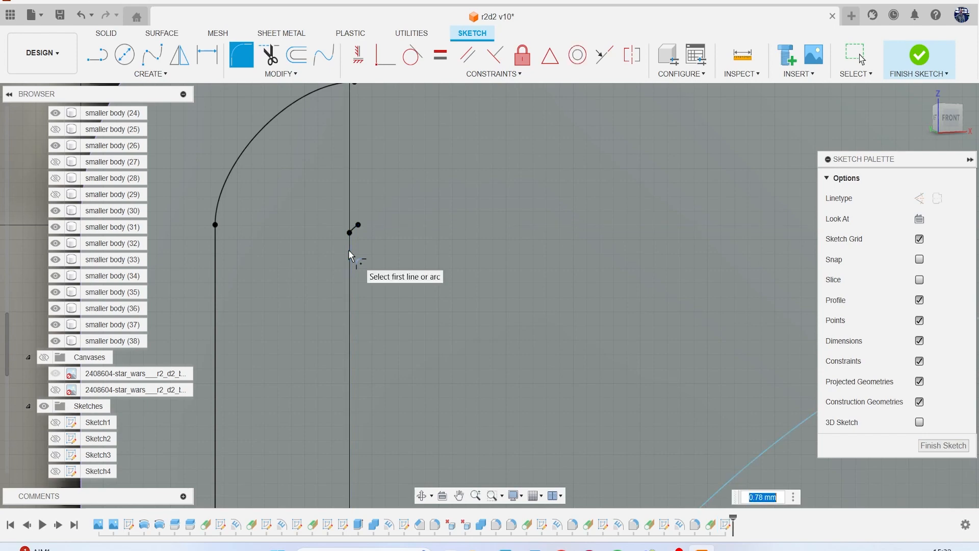
pyautogui.write('.0')
pyautogui.press('BackSpace')
pyautogui.write('1')
pyautogui.scroll(-10, 348, 249)
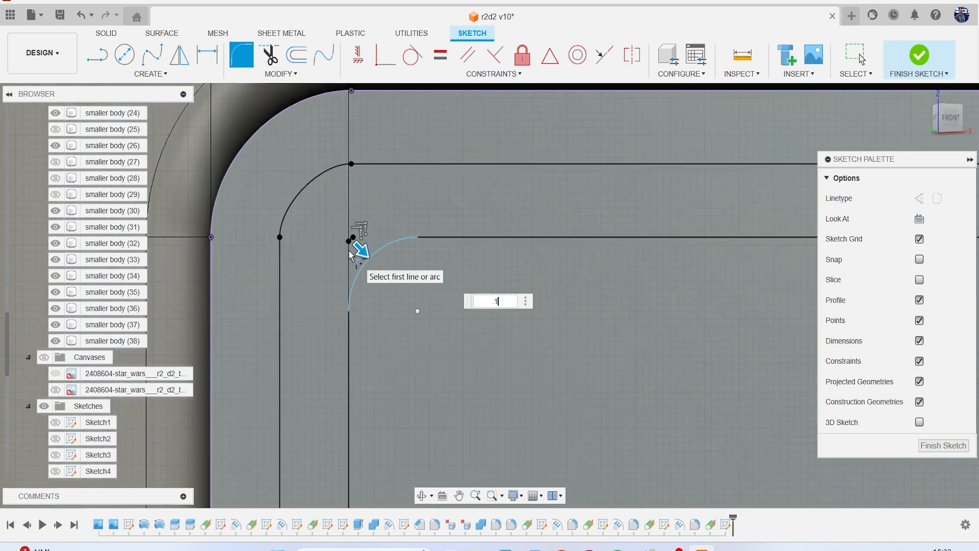
# - Fillet the upper-right corner of the inner offset outline with a 0.1 mm radius
pyautogui.moveTo(584, 250); pyautogui.dragTo(453, 226, button='middle')
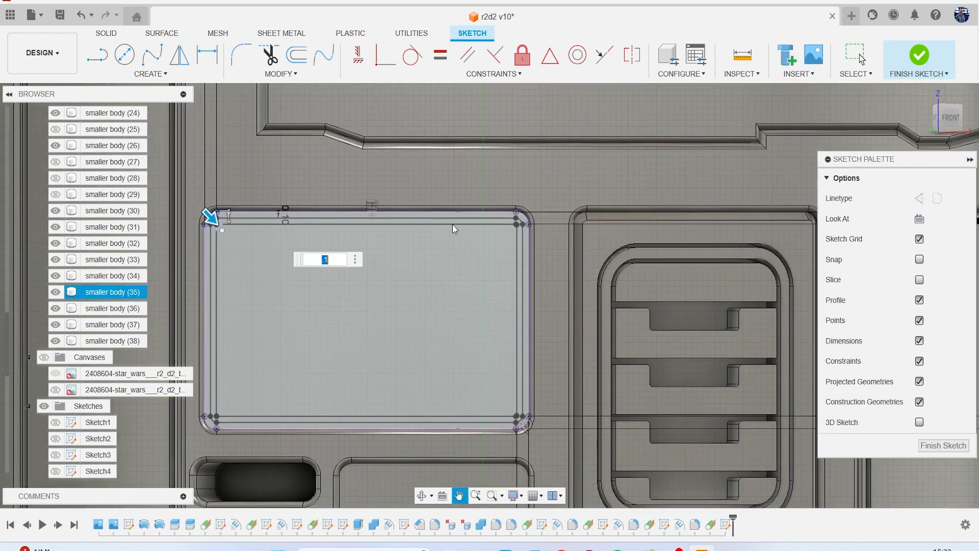
pyautogui.scroll(6, 504, 227)
pyautogui.click(526, 224)
pyautogui.click(545, 240)
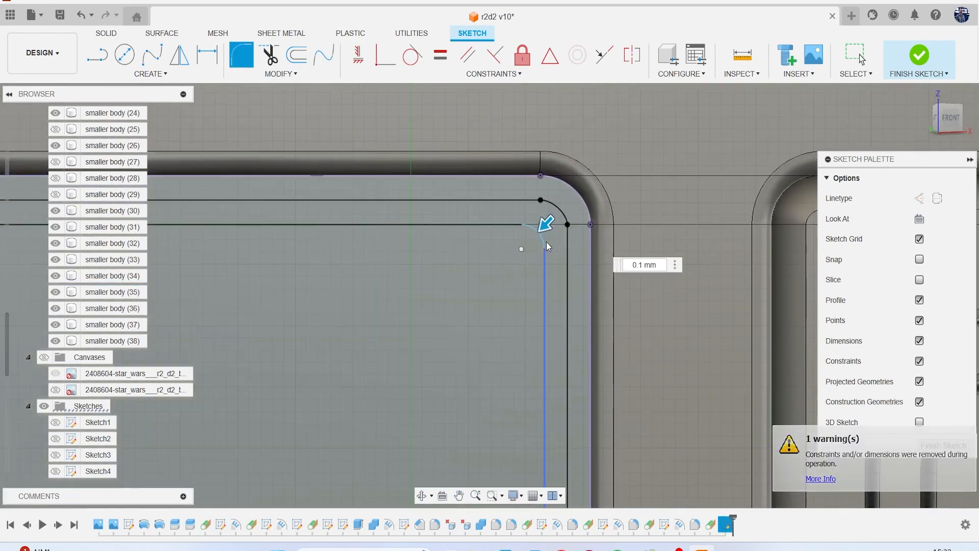
pyautogui.scroll(-8, 498, 279)
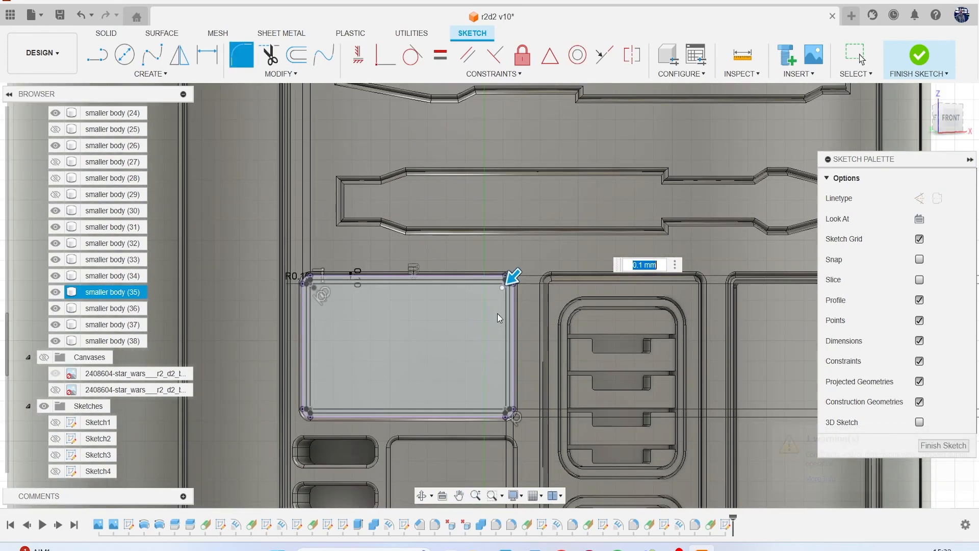
pyautogui.moveTo(504, 382); pyautogui.dragTo(452, 279, button='middle')
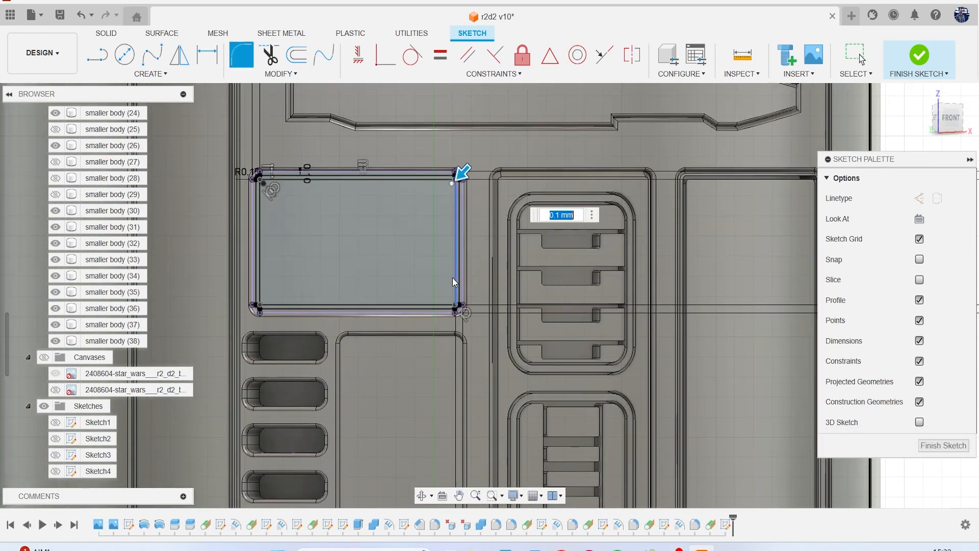
pyautogui.scroll(8, 452, 286)
pyautogui.press('Return')
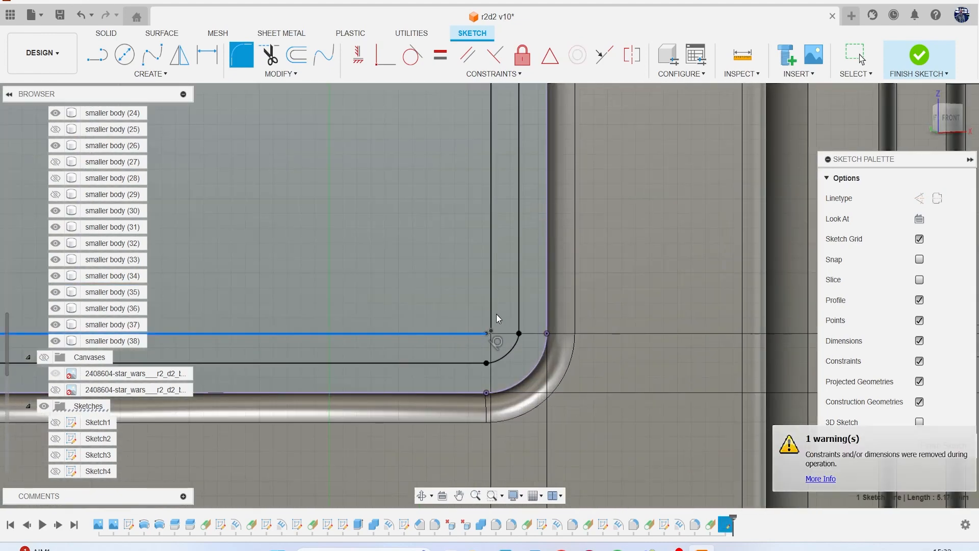
# - Fillet the lower corners of the inner offset outline with a 0.1 mm radius
pyautogui.scroll(-6, 433, 308)
pyautogui.moveTo(419, 305); pyautogui.dragTo(670, 291, button='middle')
pyautogui.scroll(2, 333, 288)
pyautogui.scroll(2, 338, 301)
pyautogui.click(339, 301)
pyautogui.click(320, 278)
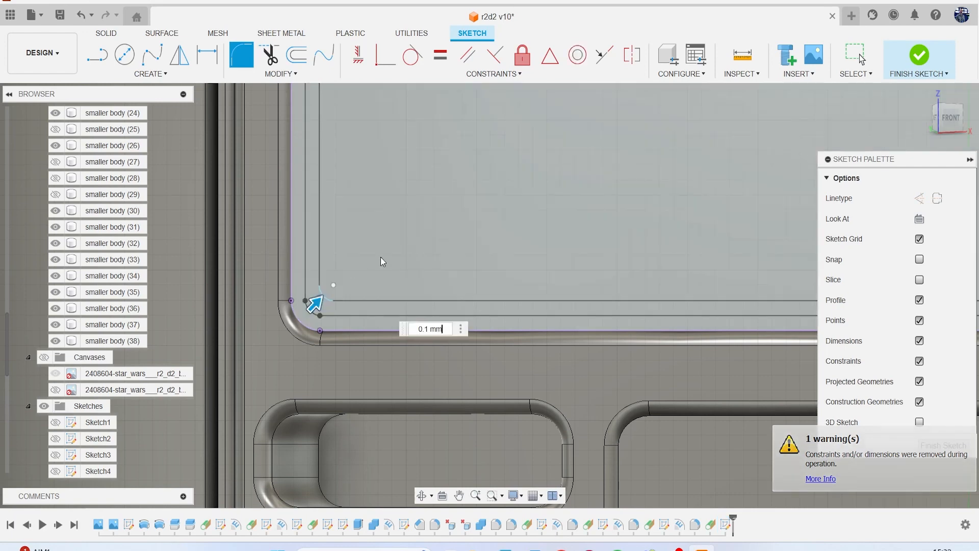
pyautogui.press('Return')
pyautogui.press('Escape')
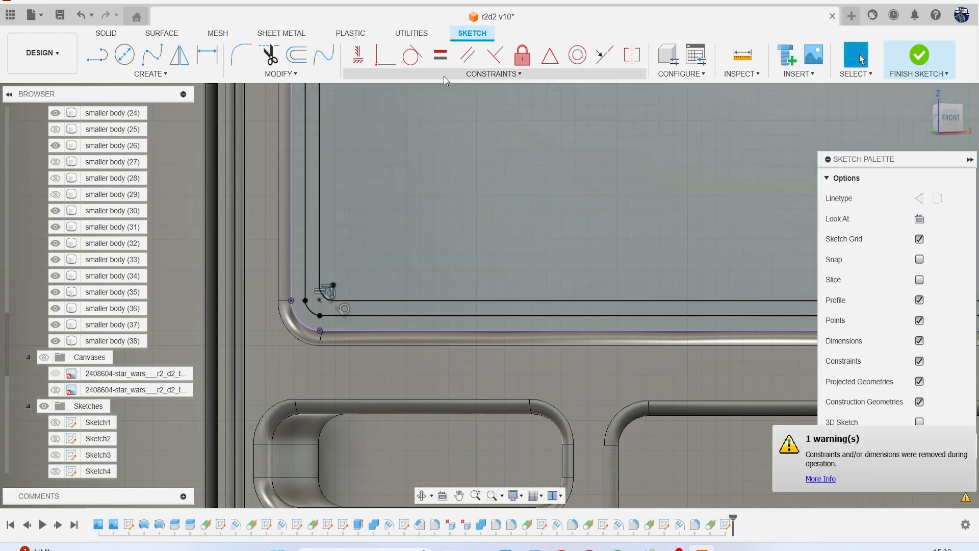
# - Finish the sketch and deboss the border profile between the two offset outlines 0.5 mm into the rectangular panel's face
pyautogui.click(902, 64)
pyautogui.click(164, 74)
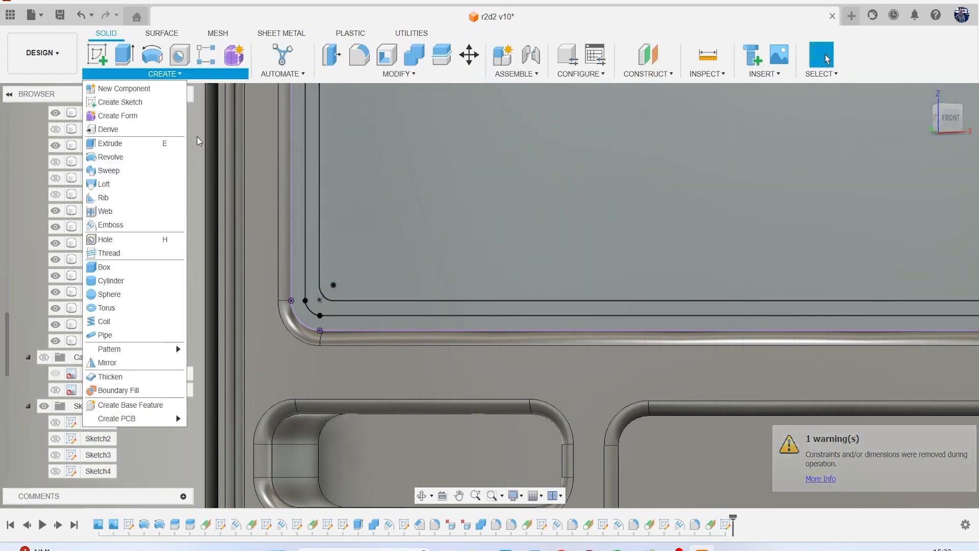
pyautogui.click(110, 225)
pyautogui.click(311, 312)
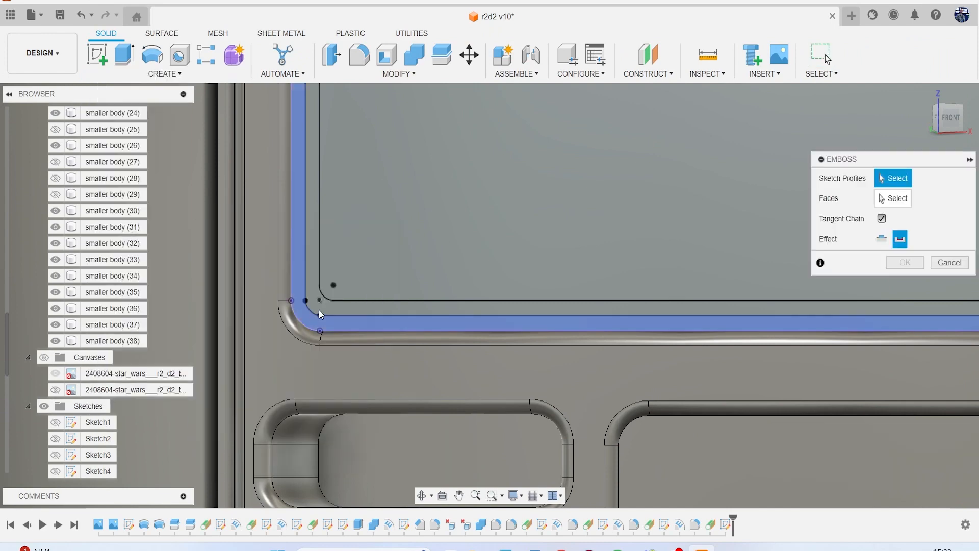
pyautogui.click(600, 236)
pyautogui.scroll(-1, 600, 235)
pyautogui.moveTo(567, 265); pyautogui.dragTo(461, 344, button='middle')
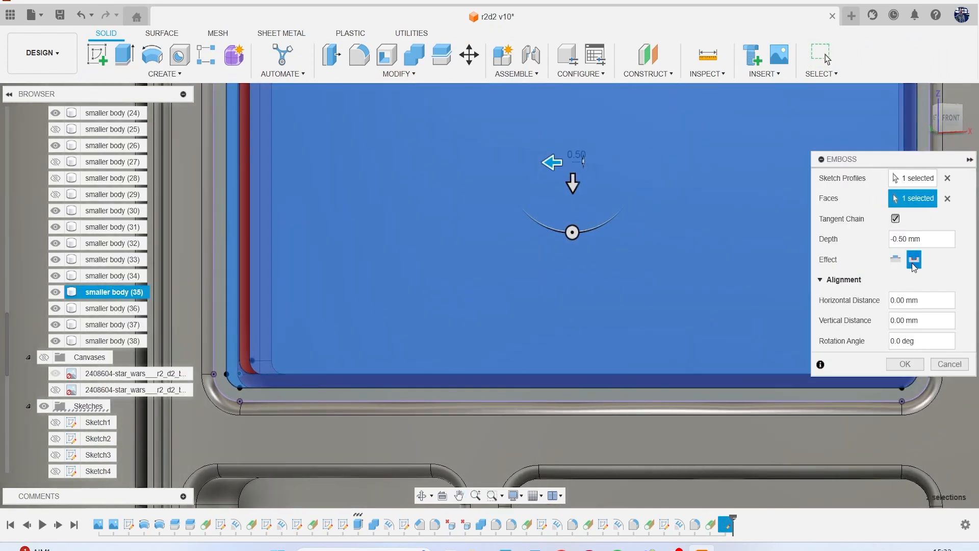
pyautogui.click(904, 365)
# - Fillet the outer perimeter edges of the debossed rectangular panel's face with a 0.05 mm radius
pyautogui.scroll(-3, 617, 331)
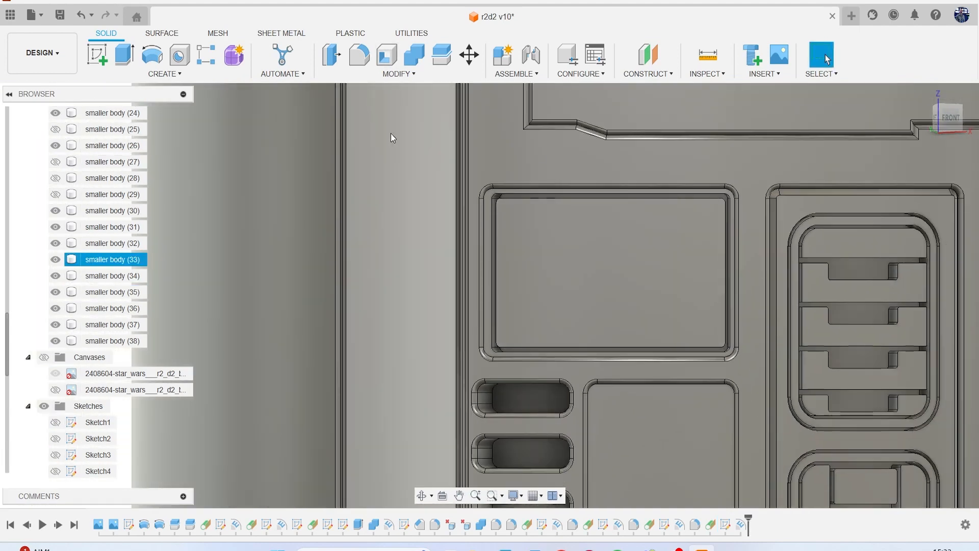
pyautogui.press('f')
pyautogui.scroll(5, 519, 178)
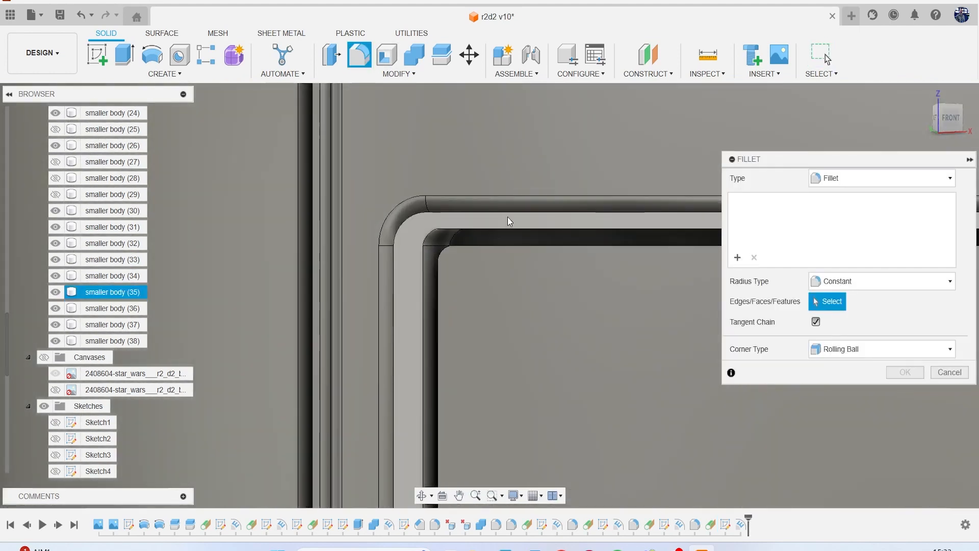
pyautogui.click(507, 216)
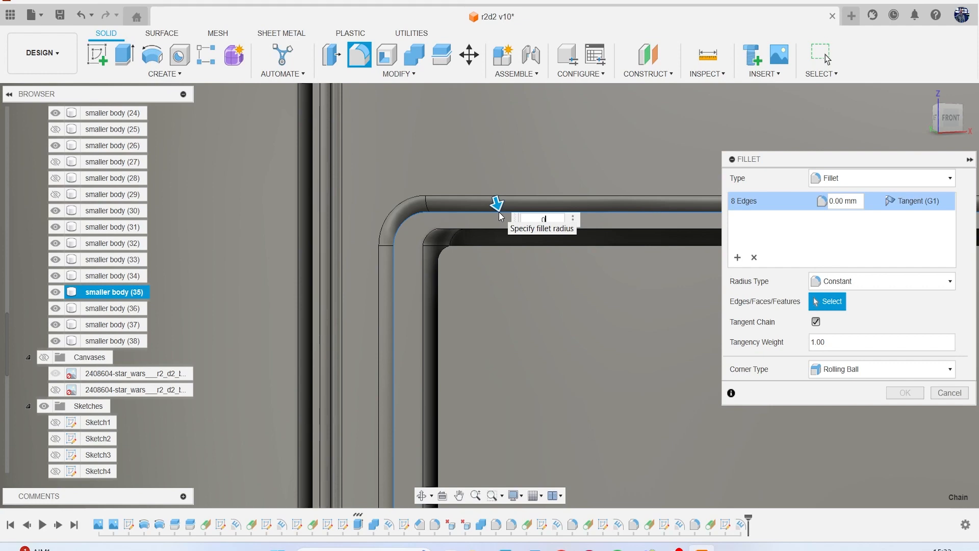
pyautogui.write('.05')
pyautogui.press('Return')
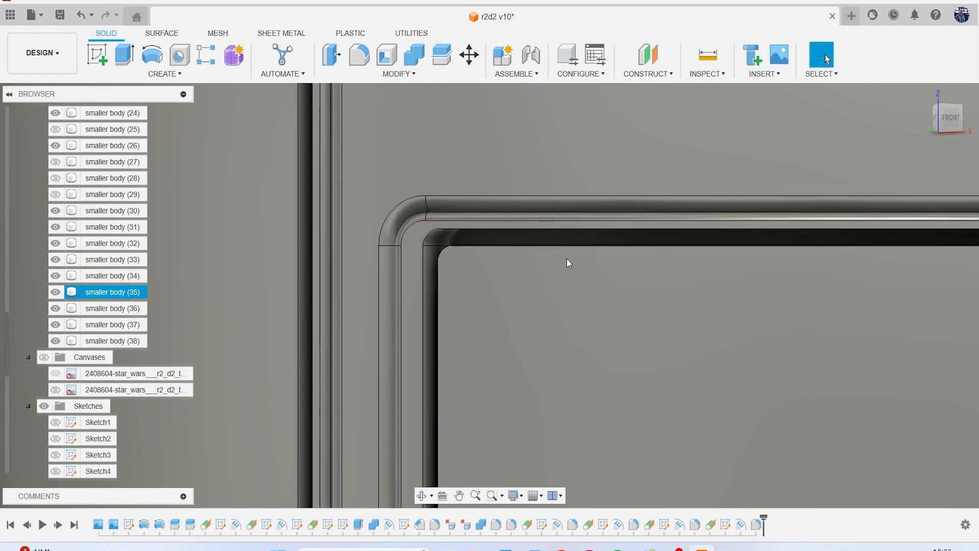
# - Create a tangent plane on the face of the tall panel beside the six slots and start a sketch on it
pyautogui.scroll(-4, 566, 257)
pyautogui.scroll(-6, 567, 259)
pyautogui.moveTo(629, 292); pyautogui.dragTo(464, 179, button='middle')
pyautogui.moveTo(594, 220); pyautogui.dragTo(648, 231, button='middle')
pyautogui.scroll(2, 511, 253)
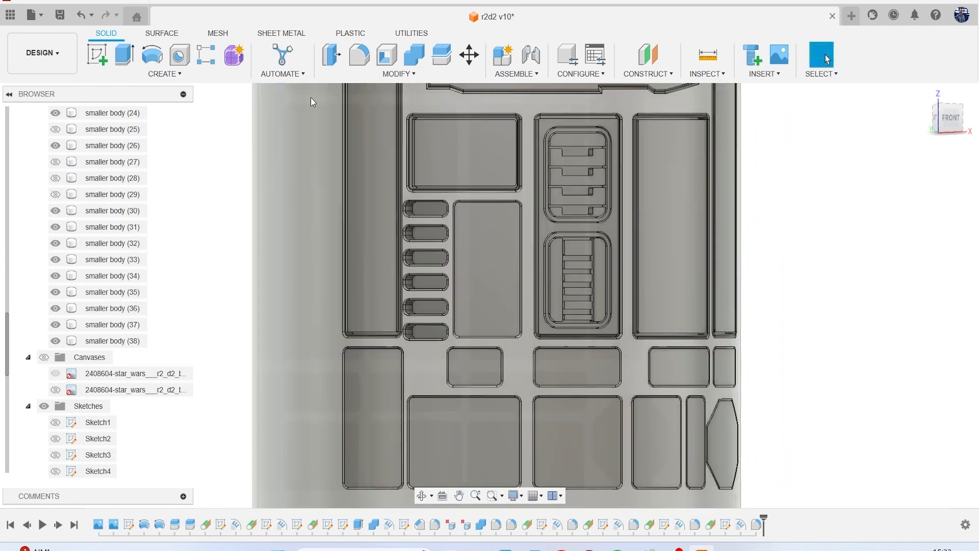
pyautogui.click(653, 76)
pyautogui.click(673, 111)
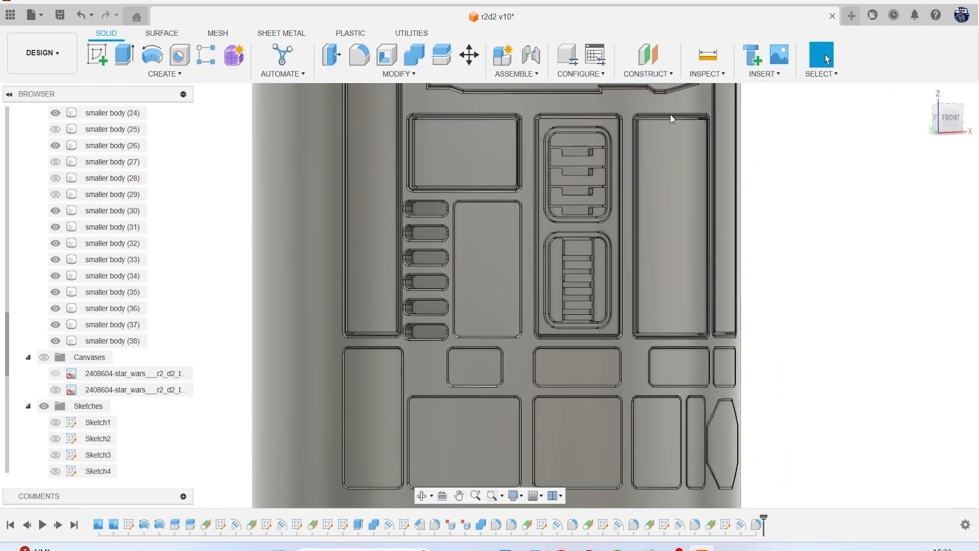
pyautogui.click(476, 274)
pyautogui.click(904, 243)
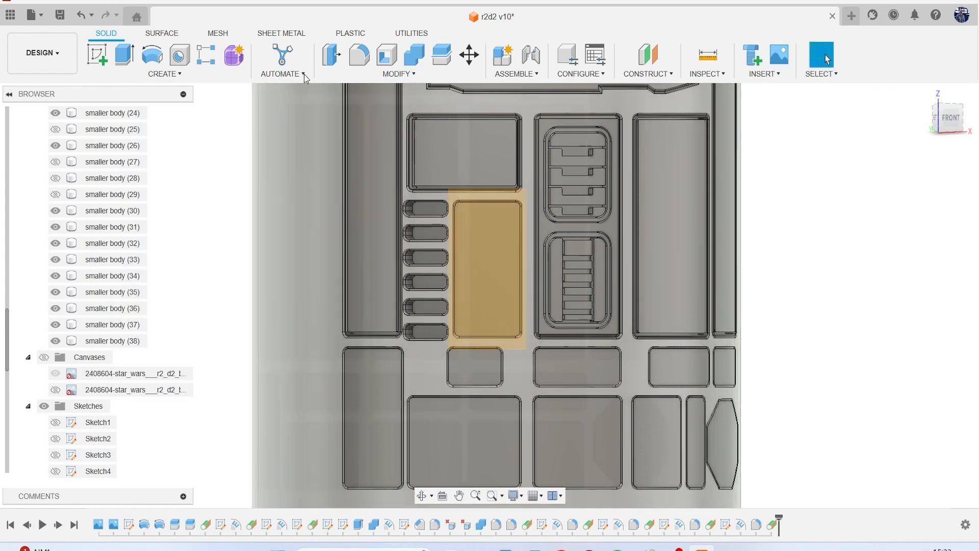
pyautogui.click(98, 55)
pyautogui.click(493, 246)
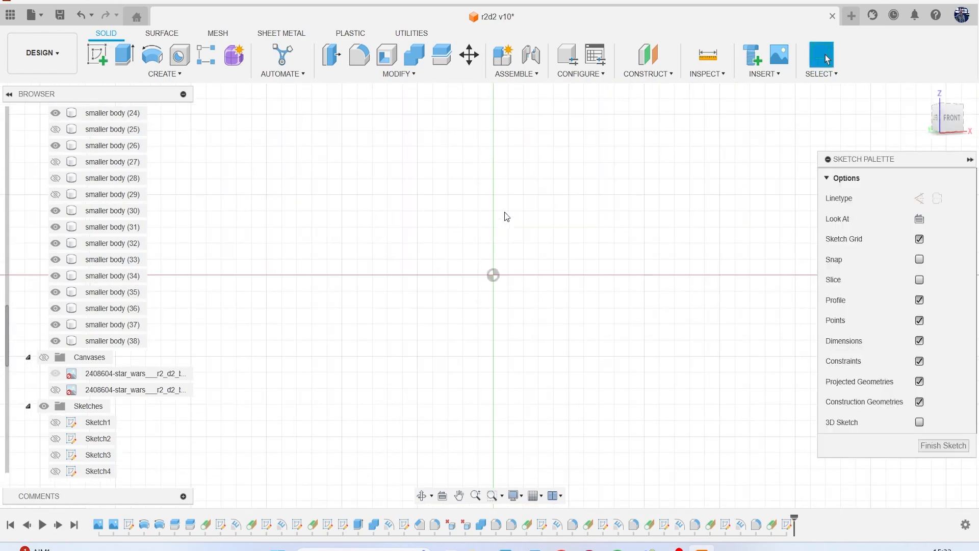
# - Project the face of the tall panel beside the slots into the sketch
pyautogui.scroll(6, 515, 226)
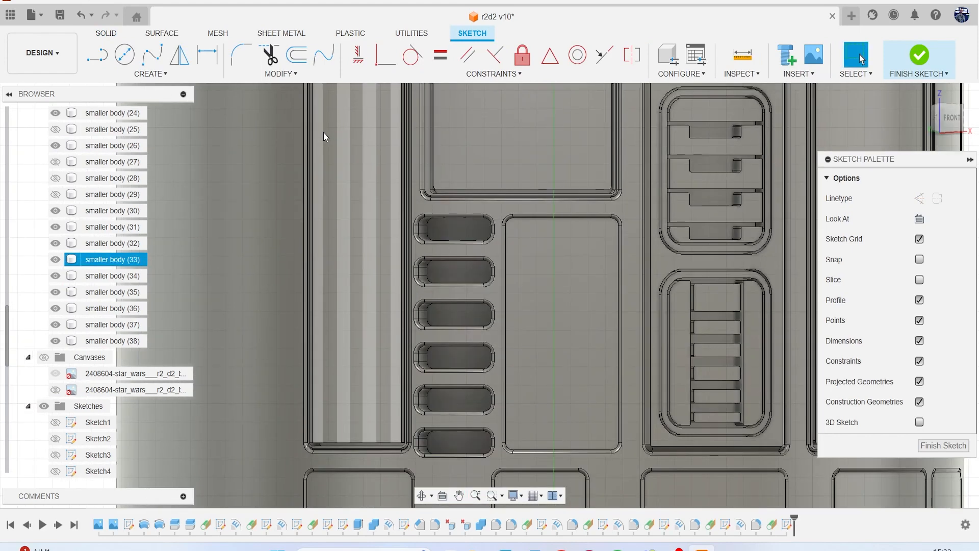
pyautogui.press('p')
pyautogui.click(564, 276)
pyautogui.click(741, 242)
# - Offset the projected outline of the tall panel inward twice, at 0.1 mm and 0.2 mm
pyautogui.click(305, 60)
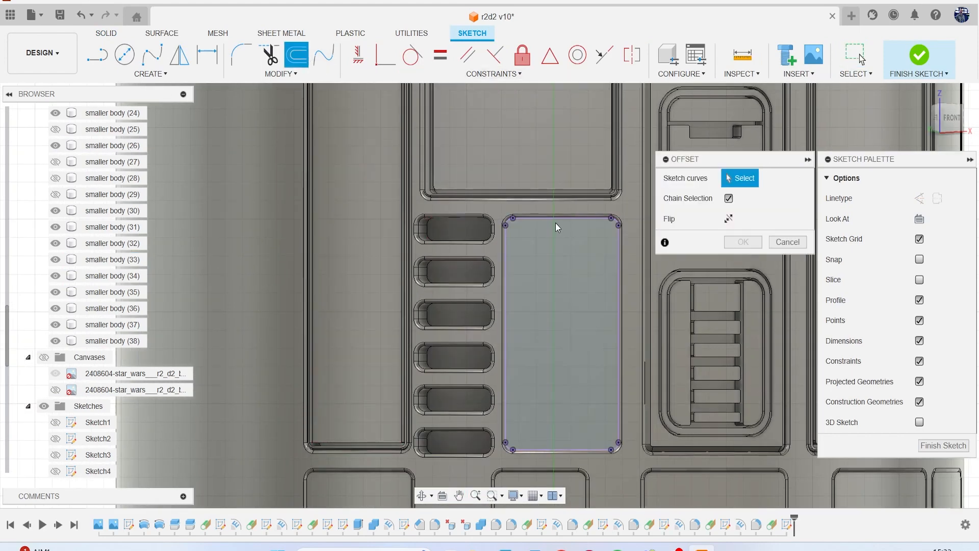
pyautogui.click(553, 218)
pyautogui.write('-0.1')
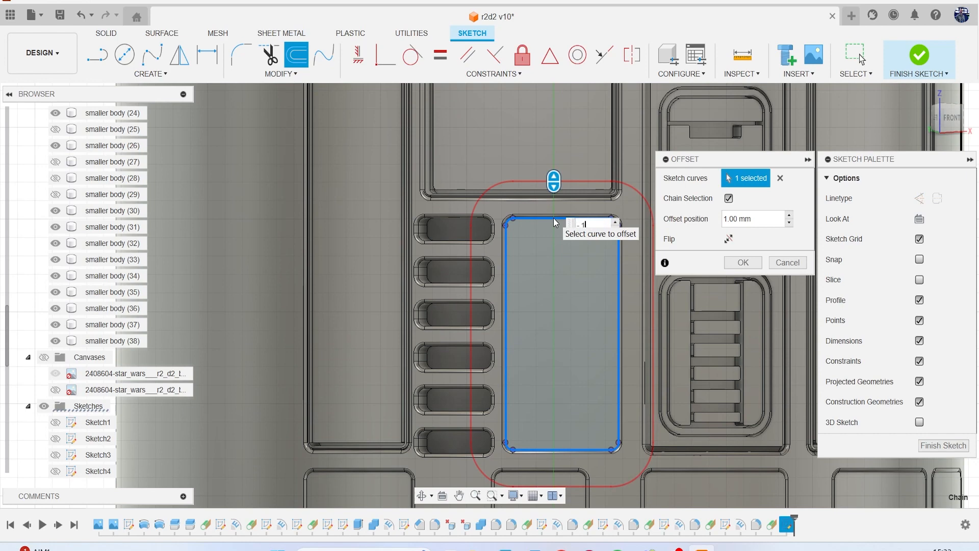
pyautogui.press('Return')
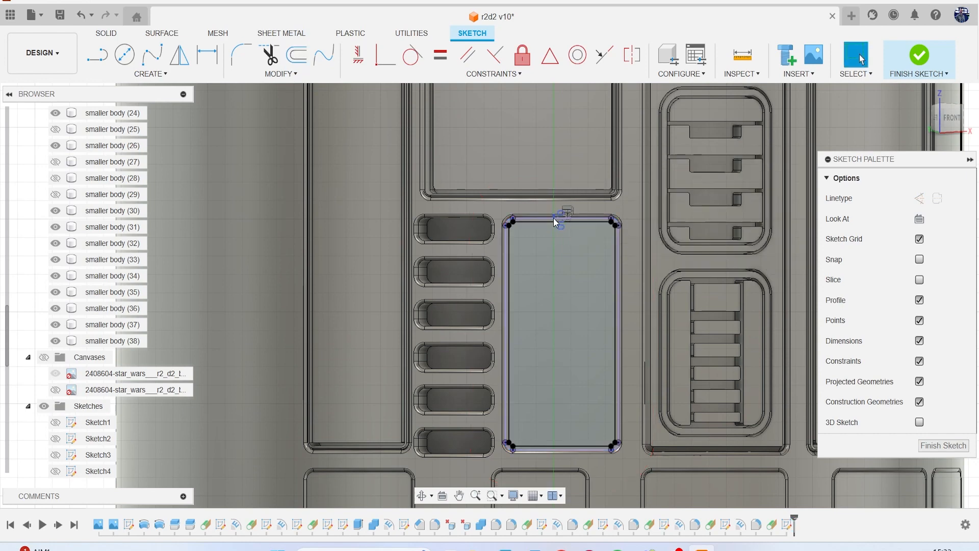
pyautogui.click(297, 54)
pyautogui.click(561, 219)
pyautogui.scroll(5, 519, 213)
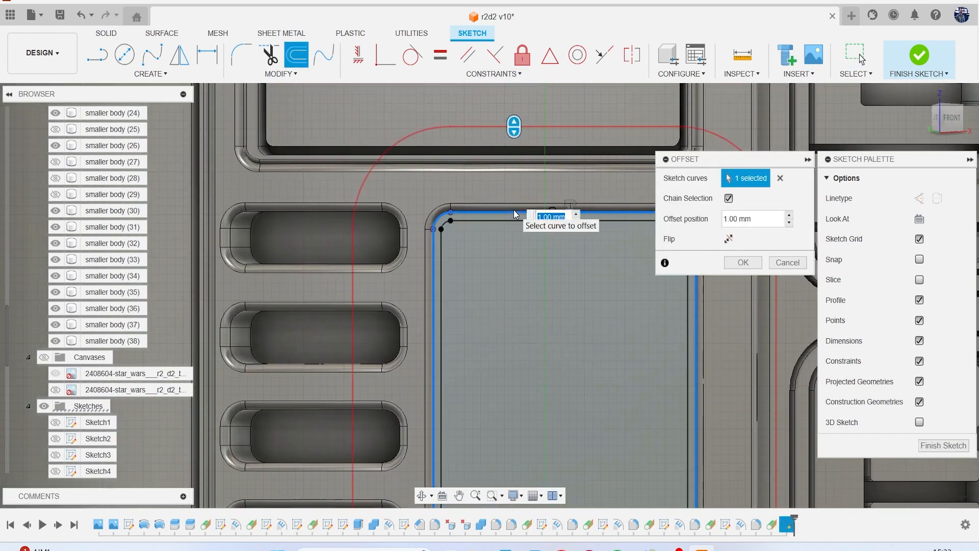
pyautogui.write('-0.1')
pyautogui.press('Return')
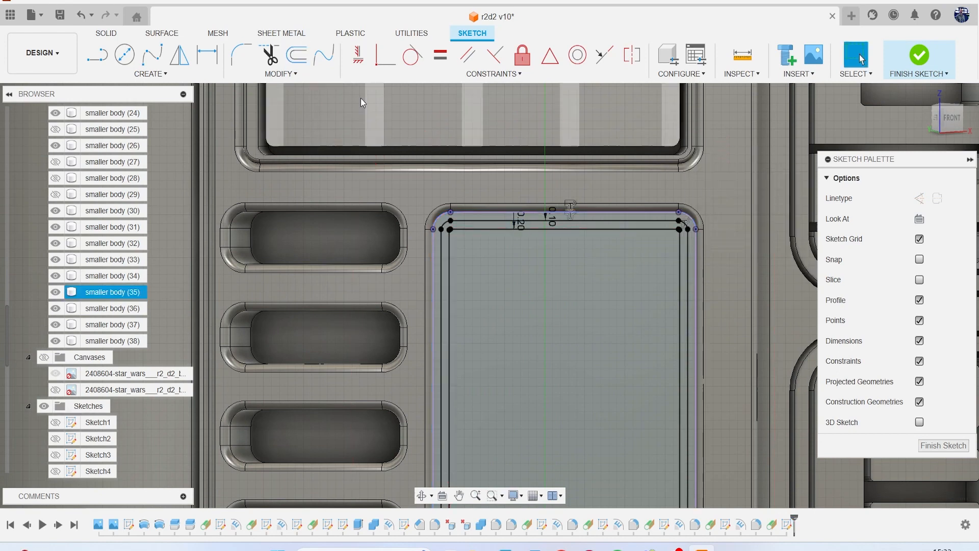
# - Try to fillet the upper-left corner of the tall panel's 0.2 mm offset outline
pyautogui.scroll(5, 466, 240)
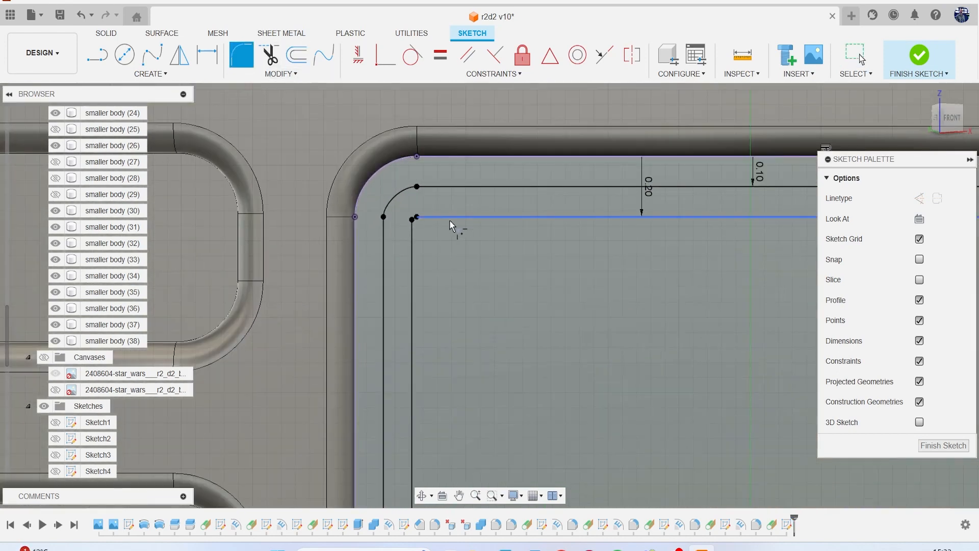
pyautogui.click(449, 218)
pyautogui.click(413, 239)
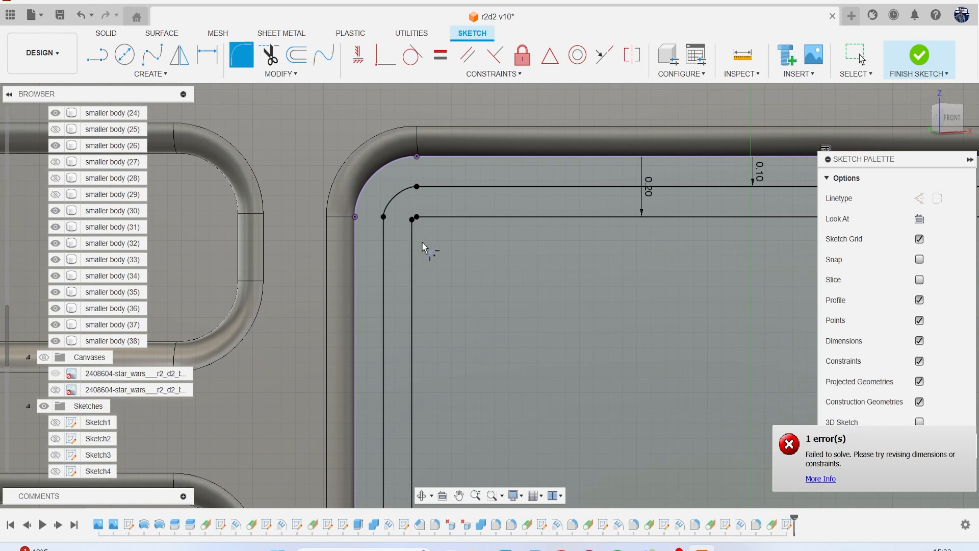
pyautogui.scroll(2, 419, 208)
pyautogui.scroll(-4, 420, 208)
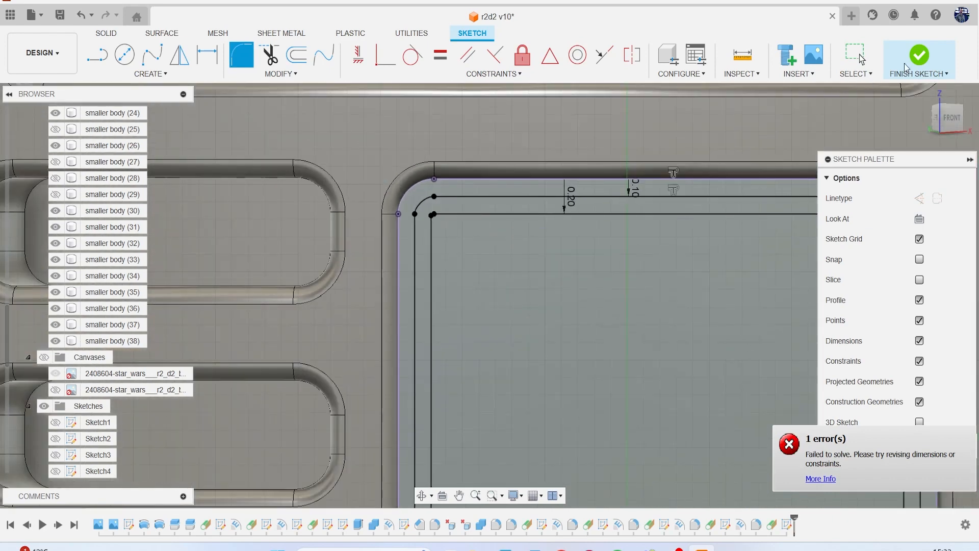
# - Finish the sketch and deboss the border profile between the offset outlines 0.5 mm into the tall panel's face
pyautogui.click(917, 58)
pyautogui.click(173, 74)
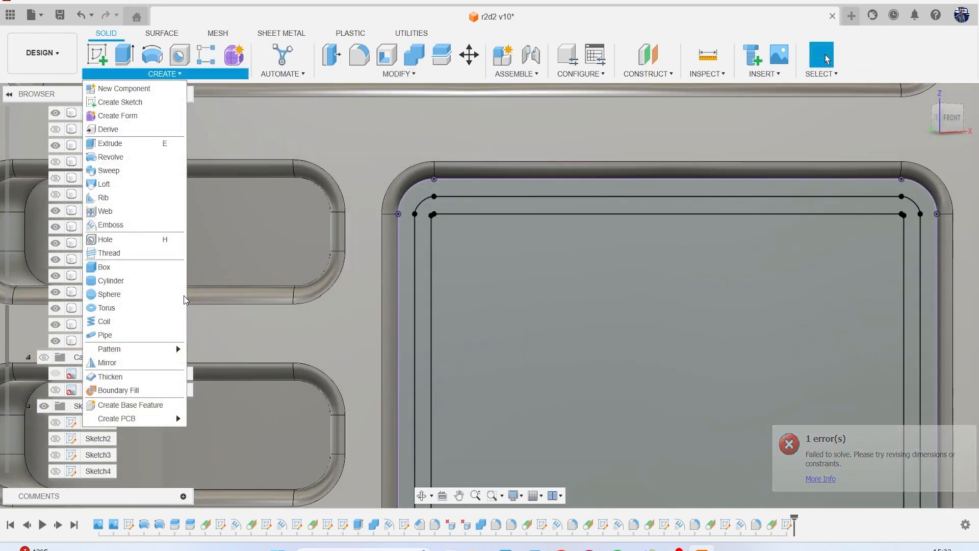
pyautogui.click(135, 233)
pyautogui.click(540, 223)
pyautogui.click(892, 204)
pyautogui.click(745, 302)
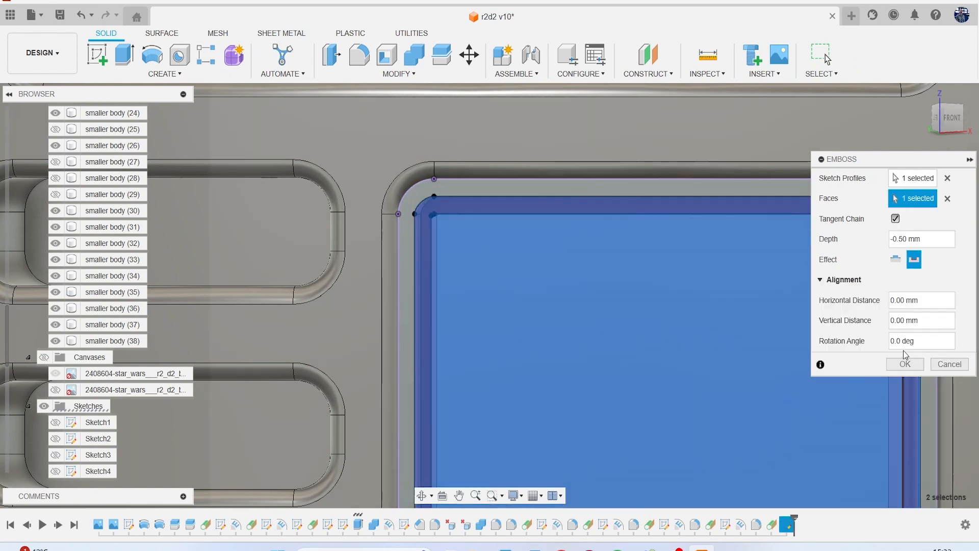
pyautogui.click(900, 363)
# - Fillet the outer perimeter edges of the tall panel's debossed face with a 0.05 mm radius
pyautogui.scroll(2, 586, 306)
pyautogui.press('f')
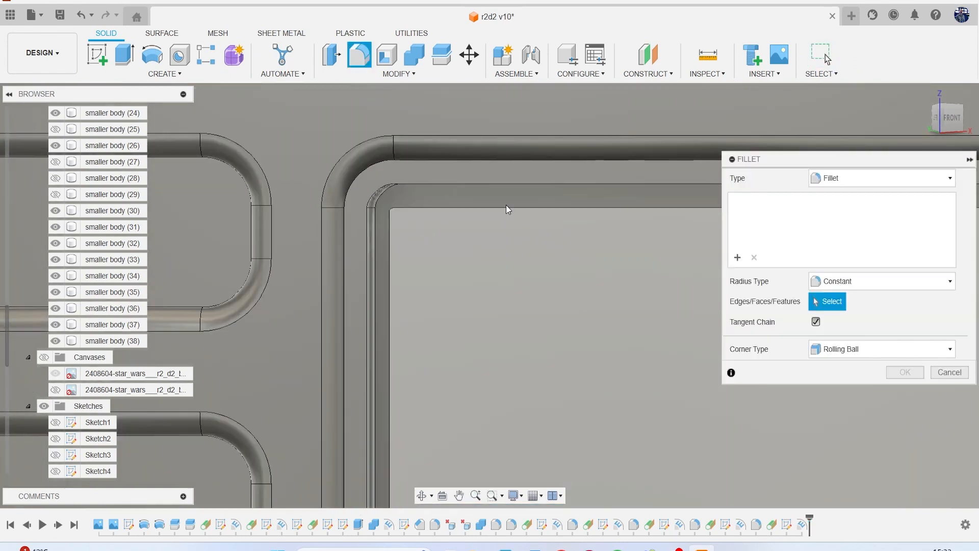
pyautogui.click(464, 160)
pyautogui.press('BackSpace')
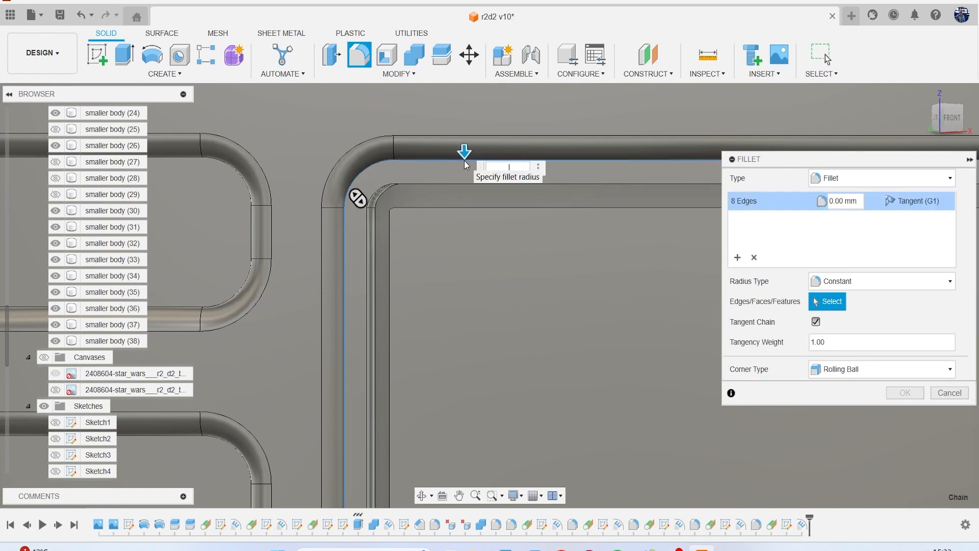
pyautogui.write('05')
pyautogui.press('Return')
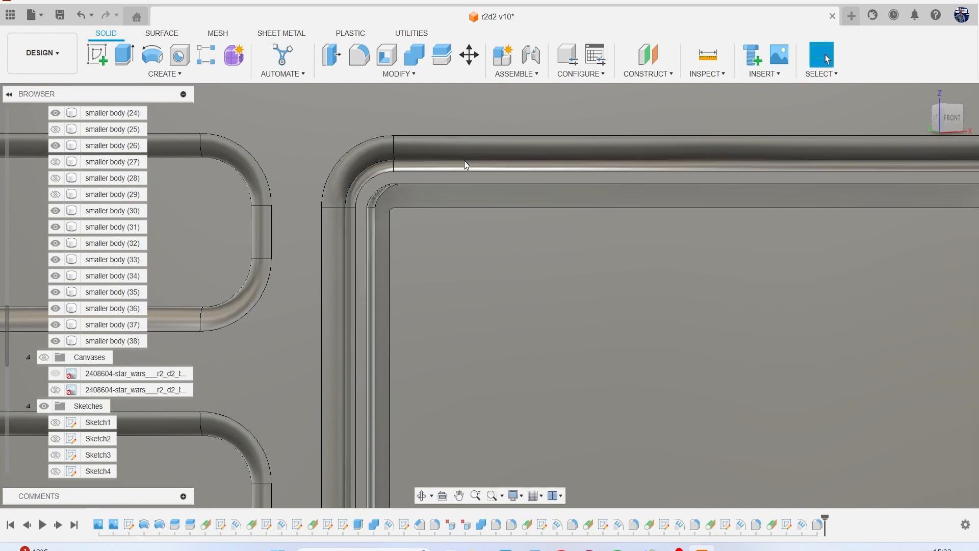
# - Save the R2-D2 design as a new version
pyautogui.scroll(-3, 466, 163)
pyautogui.scroll(-5, 464, 161)
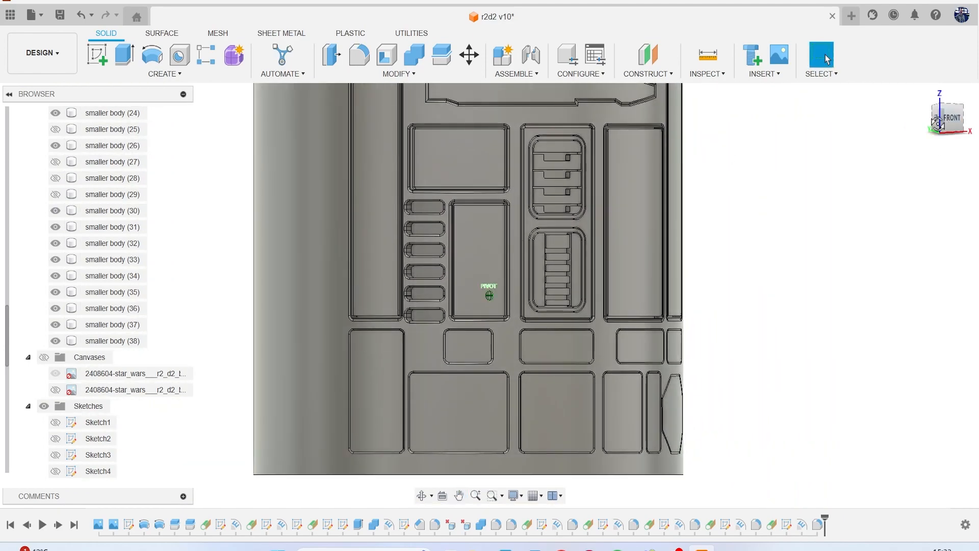
pyautogui.moveTo(938, 124)
pyautogui.mouseDown()
pyautogui.moveTo(880, 136)
pyautogui.moveTo(931, 134)
pyautogui.mouseUp()
pyautogui.scroll(-2, 813, 185)
pyautogui.moveTo(809, 193); pyautogui.dragTo(764, 244, button='middle')
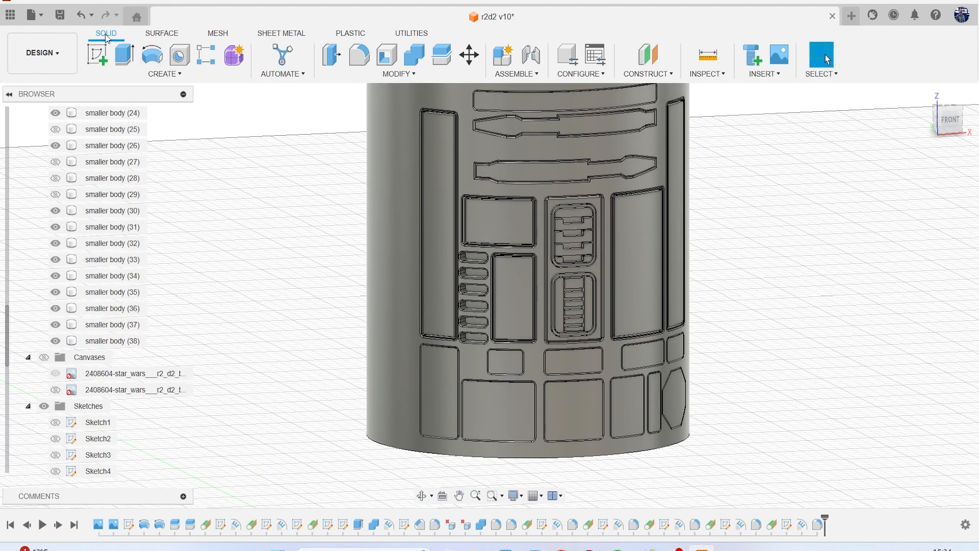
pyautogui.click(62, 20)
pyautogui.click(498, 302)
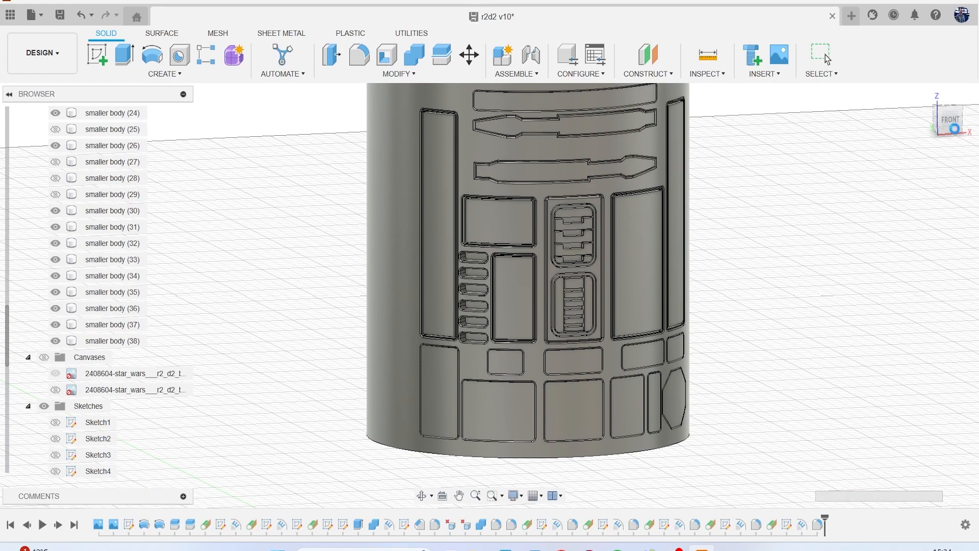
pyautogui.moveTo(942, 125); pyautogui.dragTo(921, 96)
pyautogui.scroll(8, 534, 210)
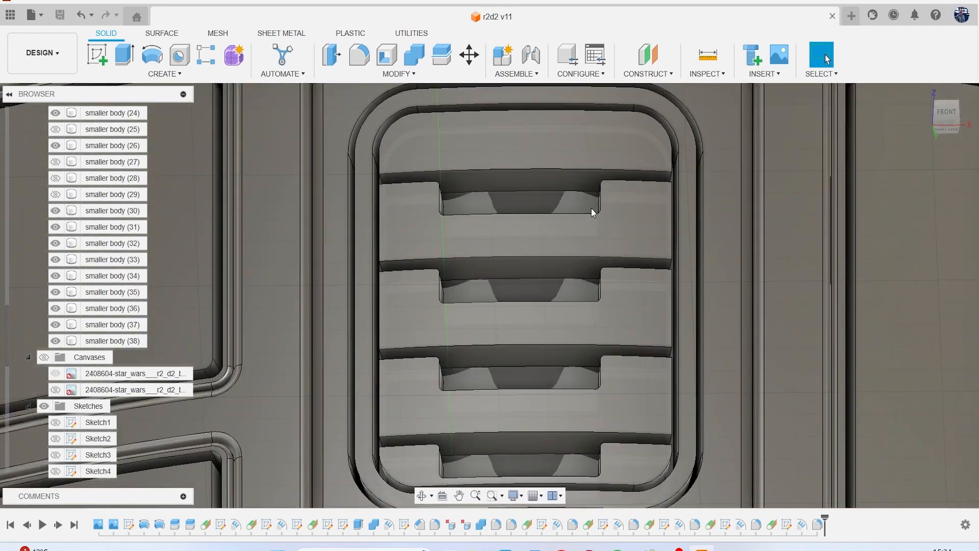
pyautogui.scroll(-10, 535, 209)
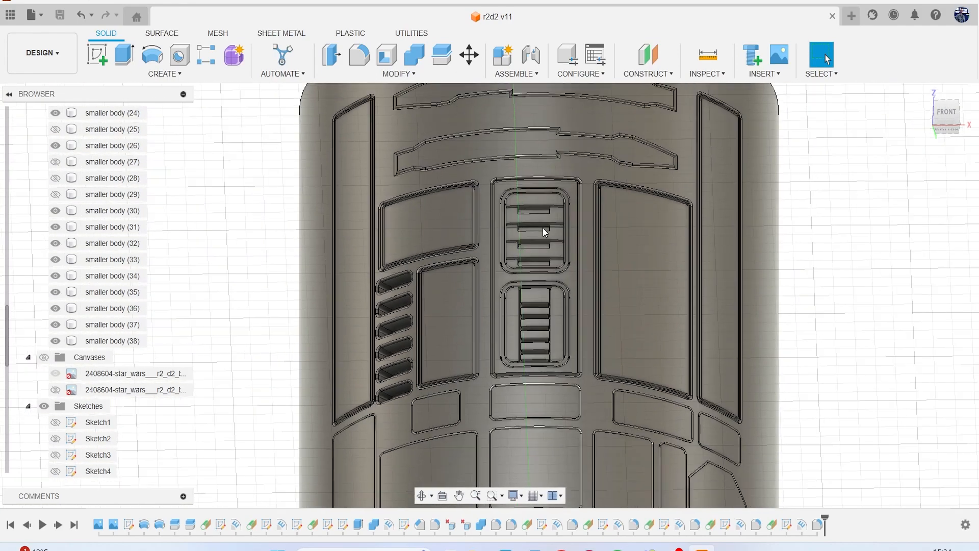
# - Create a tangent plane on the face of the small panel below the tall panel and start a sketch on it
pyautogui.moveTo(543, 227); pyautogui.dragTo(605, 162, button='middle')
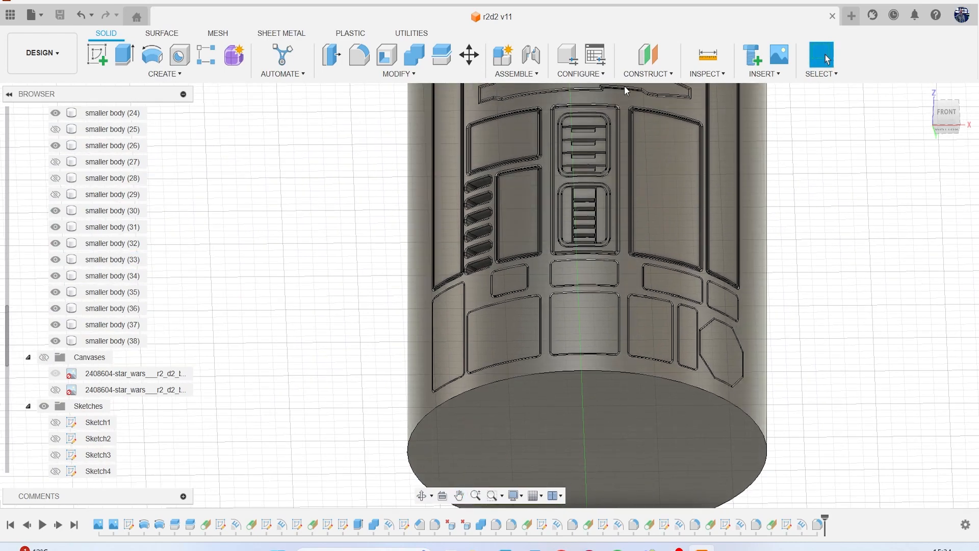
pyautogui.click(647, 73)
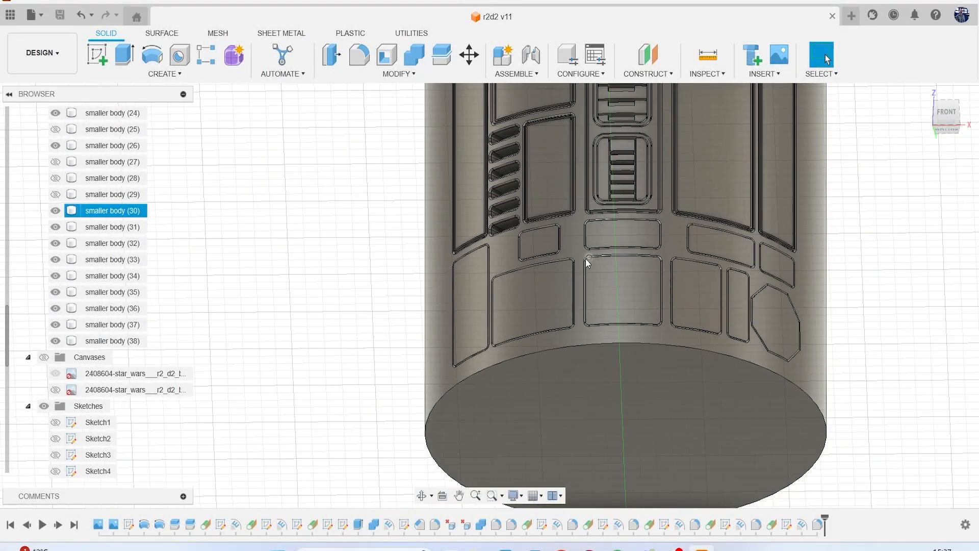
pyautogui.moveTo(586, 271); pyautogui.dragTo(418, 241, button='middle')
pyautogui.press('Escape')
pyautogui.scroll(5, 418, 239)
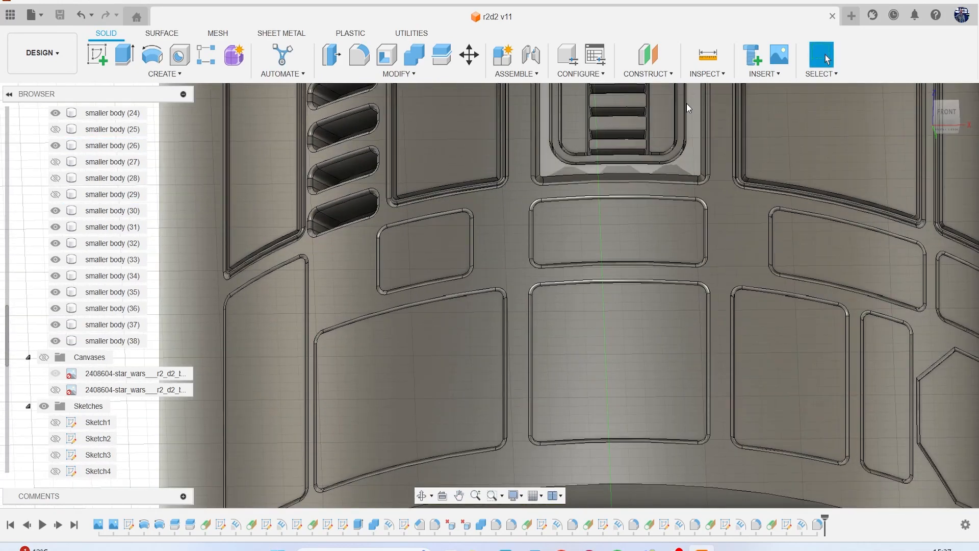
pyautogui.click(649, 76)
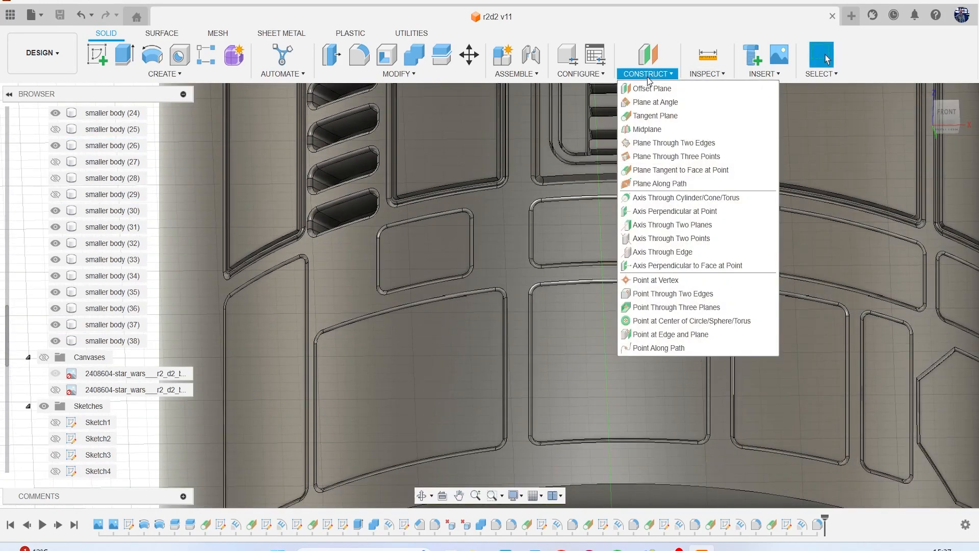
pyautogui.click(655, 115)
pyautogui.click(469, 237)
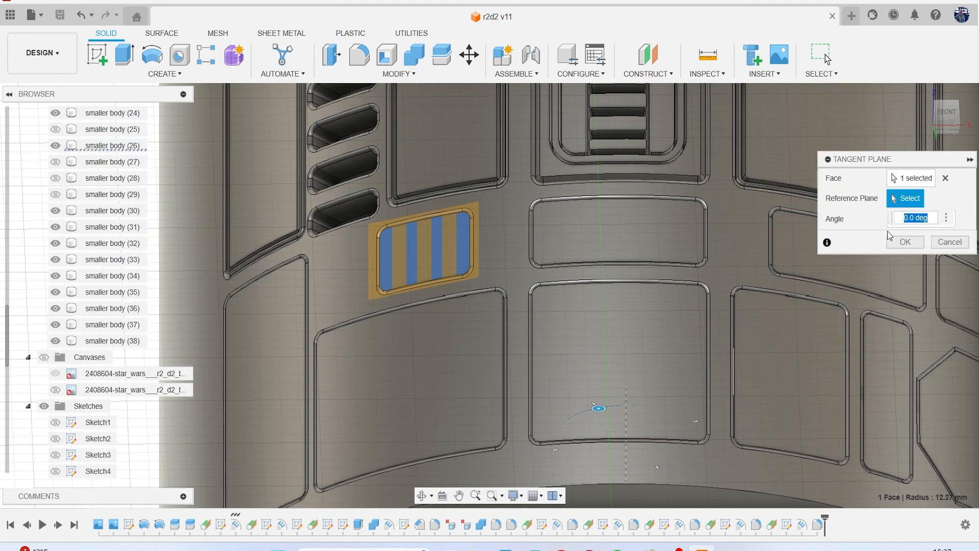
pyautogui.click(902, 240)
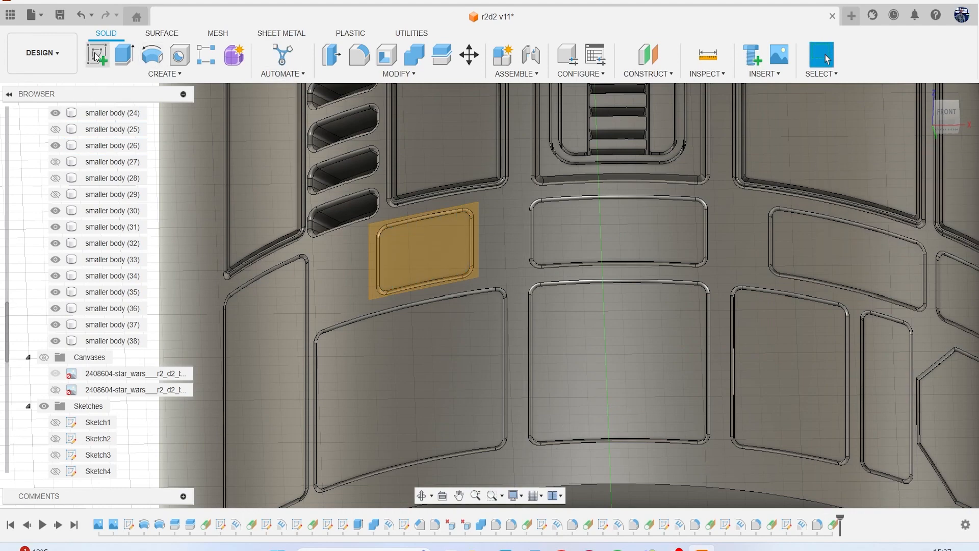
pyautogui.click(96, 56)
pyautogui.click(429, 268)
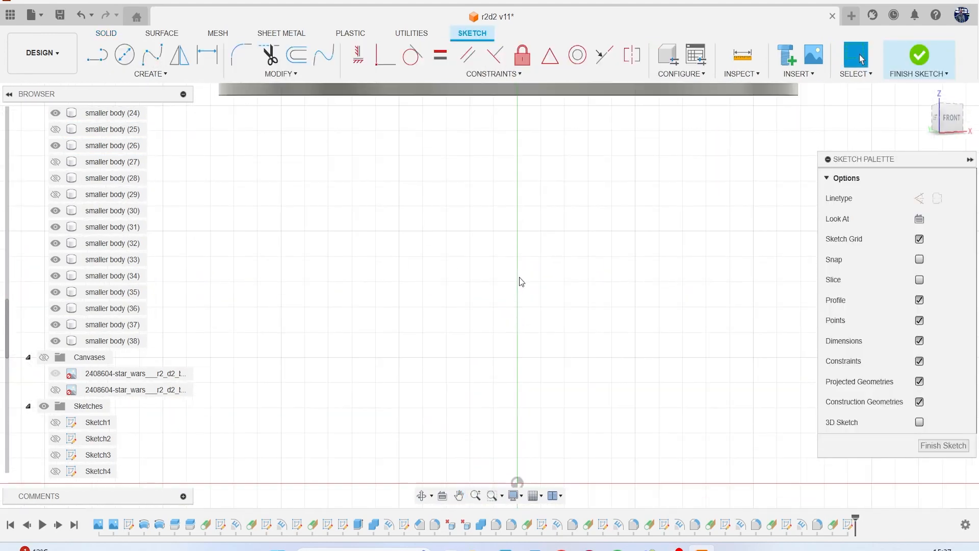
# - Project the face of the small panel into the sketch
pyautogui.scroll(10, 521, 286)
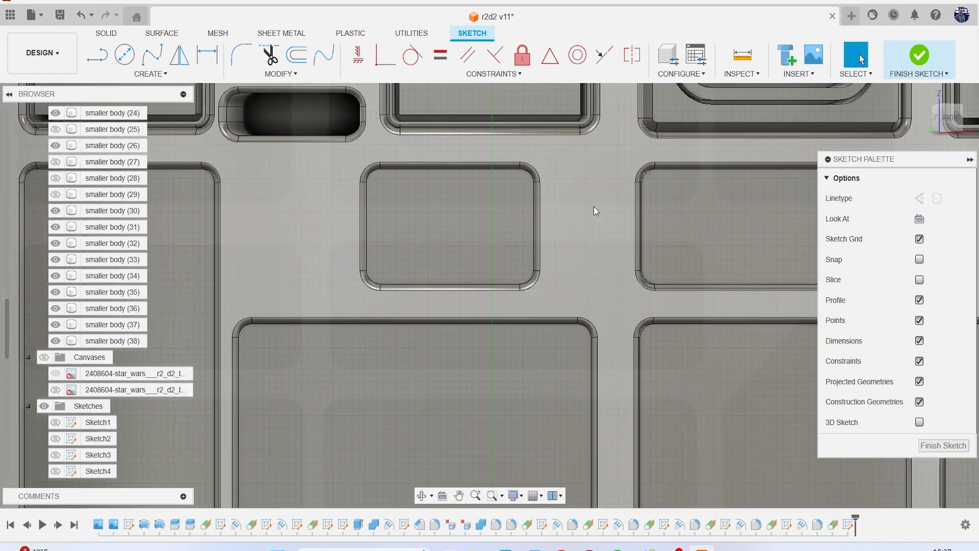
pyautogui.press('p')
pyautogui.scroll(2, 523, 220)
pyautogui.click(443, 228)
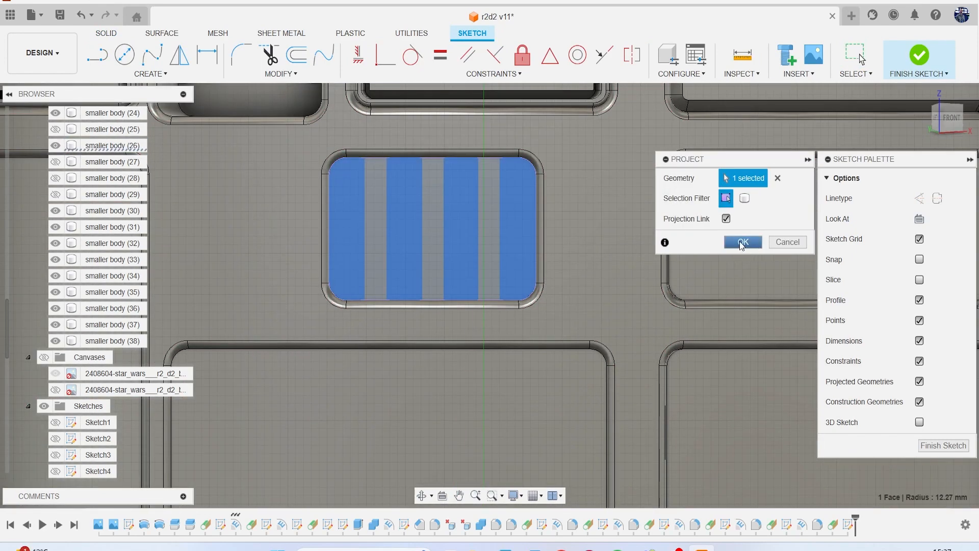
pyautogui.click(743, 243)
# - Offset the small panel's projected outline inward twice, at 0.1 mm and 0.2 mm
pyautogui.click(297, 55)
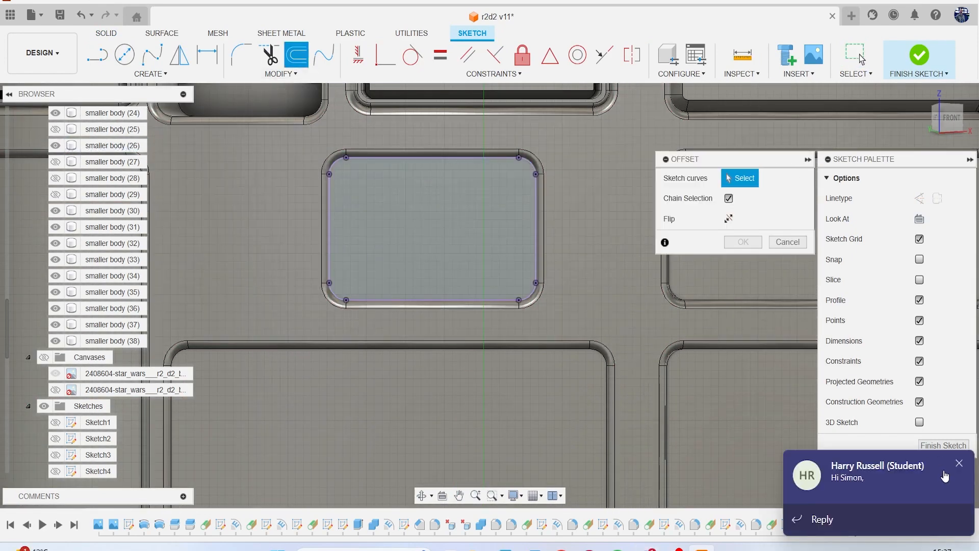
pyautogui.click(960, 464)
pyautogui.click(411, 158)
pyautogui.scroll(3, 411, 159)
pyautogui.moveTo(411, 286); pyautogui.dragTo(432, 173)
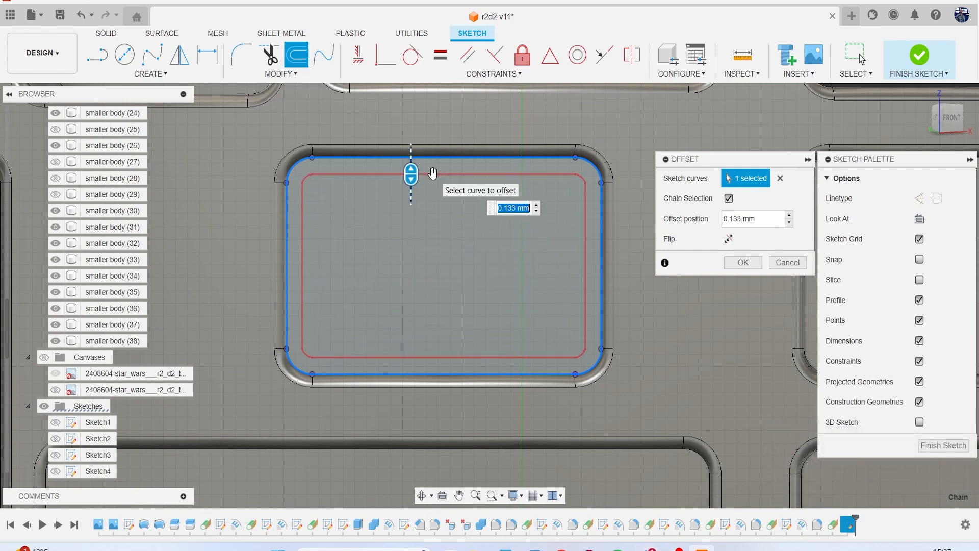
pyautogui.press('Return')
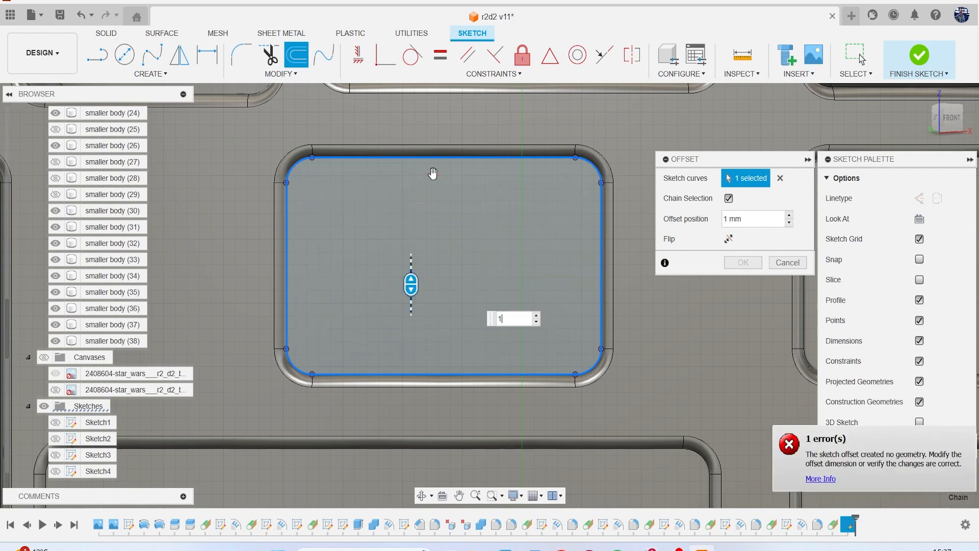
pyautogui.press('Return')
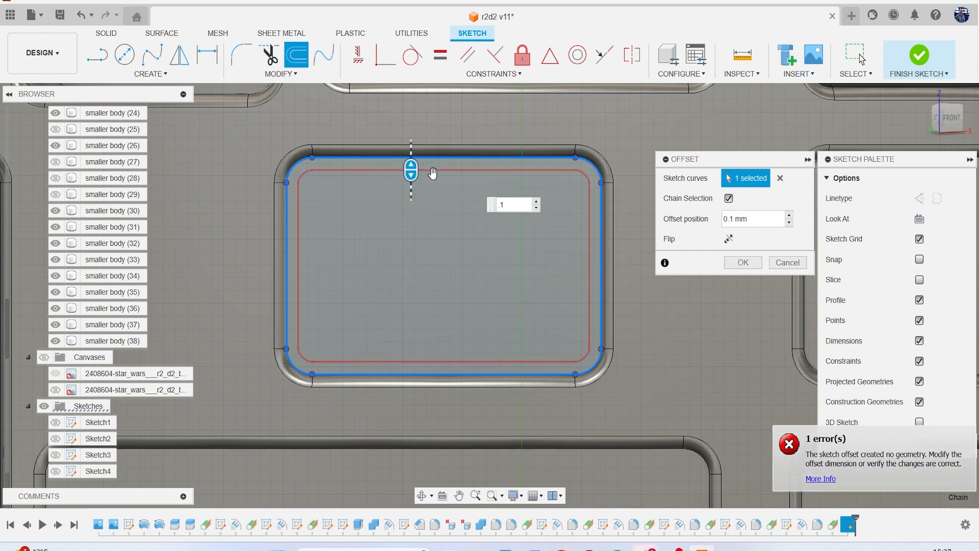
pyautogui.press('Return')
pyautogui.click(297, 54)
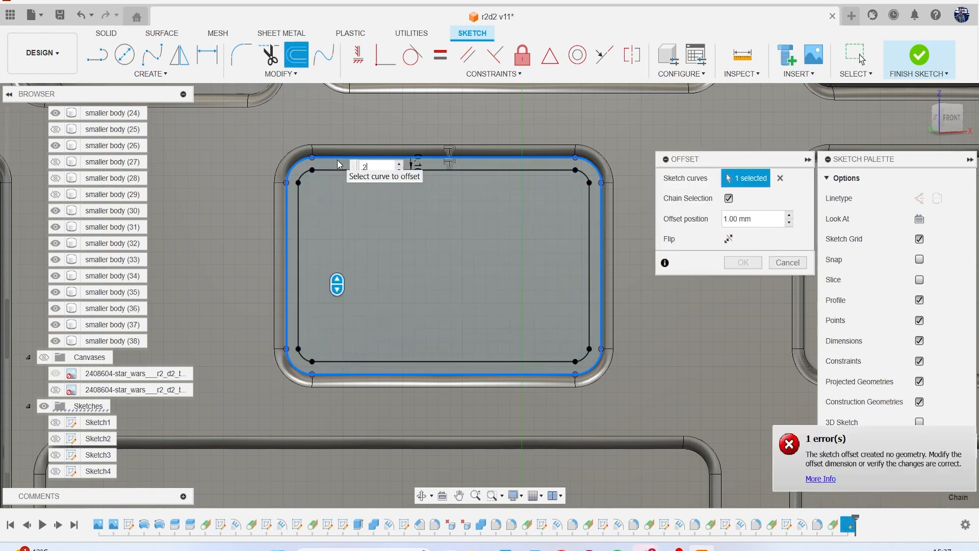
pyautogui.write('.2')
pyautogui.press('Return')
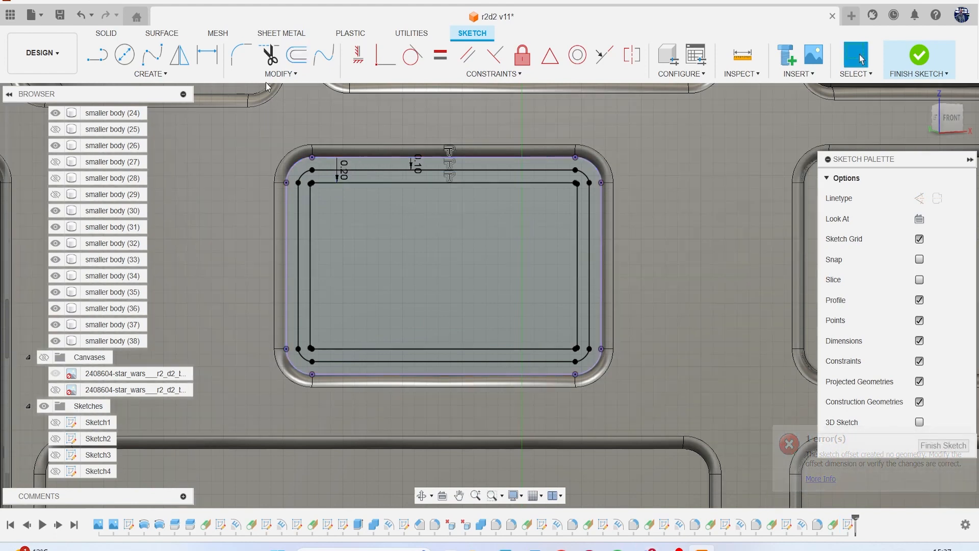
# - Try to fillet the upper-left corner of the small panel's 0.2 mm offset outline
pyautogui.click(241, 55)
pyautogui.scroll(4, 327, 184)
pyautogui.click(335, 197)
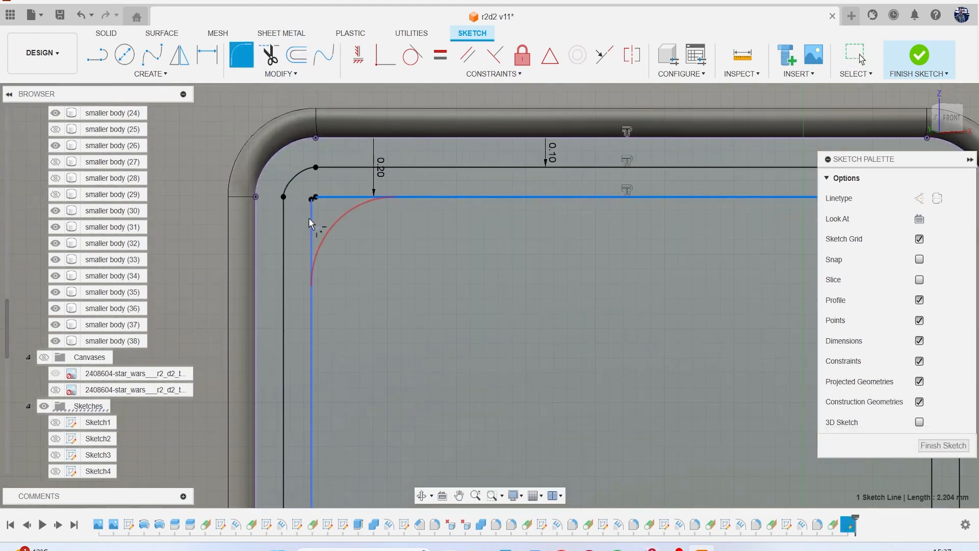
pyautogui.click(308, 217)
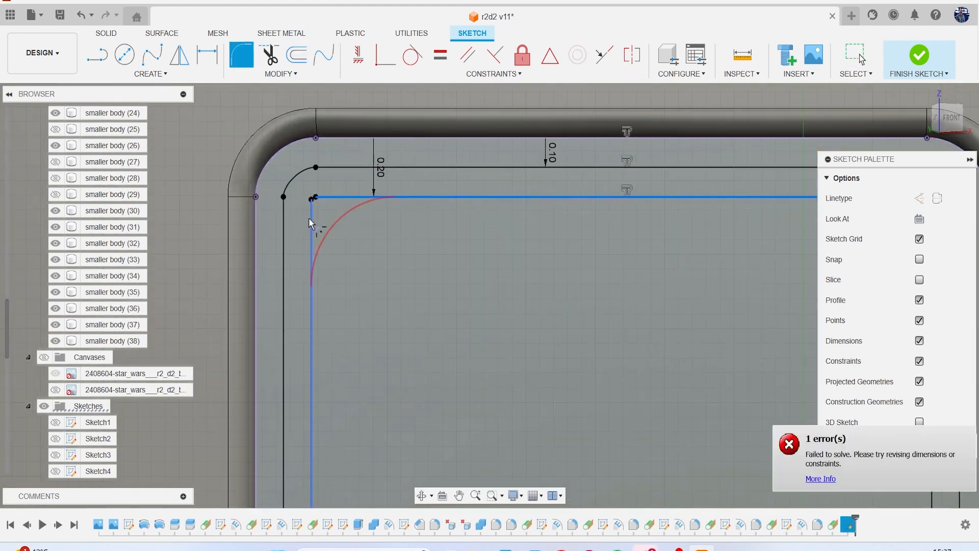
# - Finish the sketch and deboss the ring between the small panel's two offset outlines 0.5 mm into its face
pyautogui.click(913, 60)
pyautogui.click(165, 74)
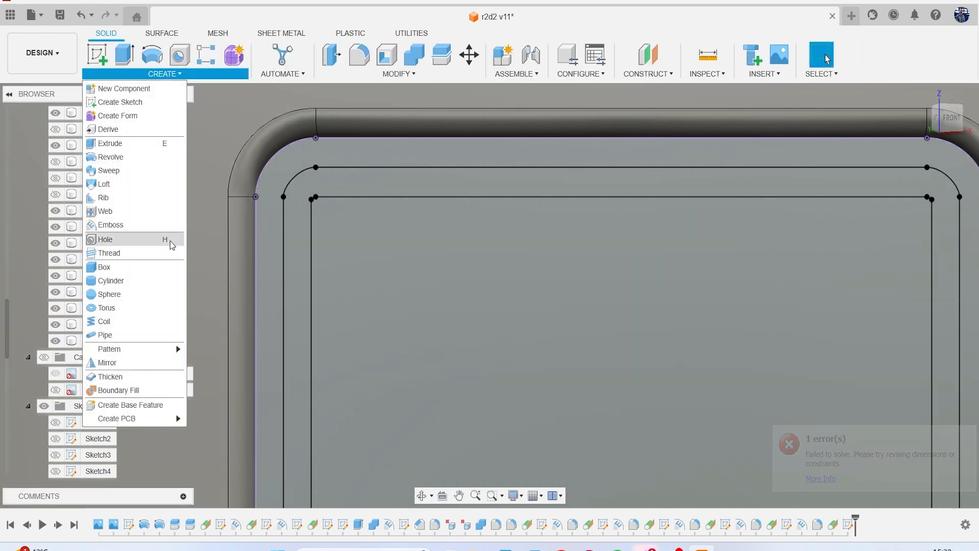
pyautogui.click(135, 225)
pyautogui.click(357, 188)
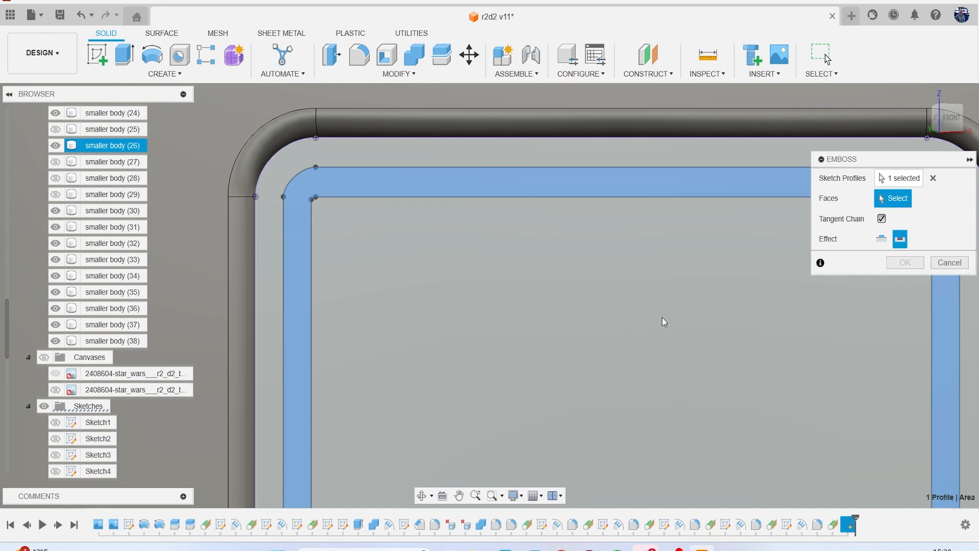
pyautogui.click(662, 318)
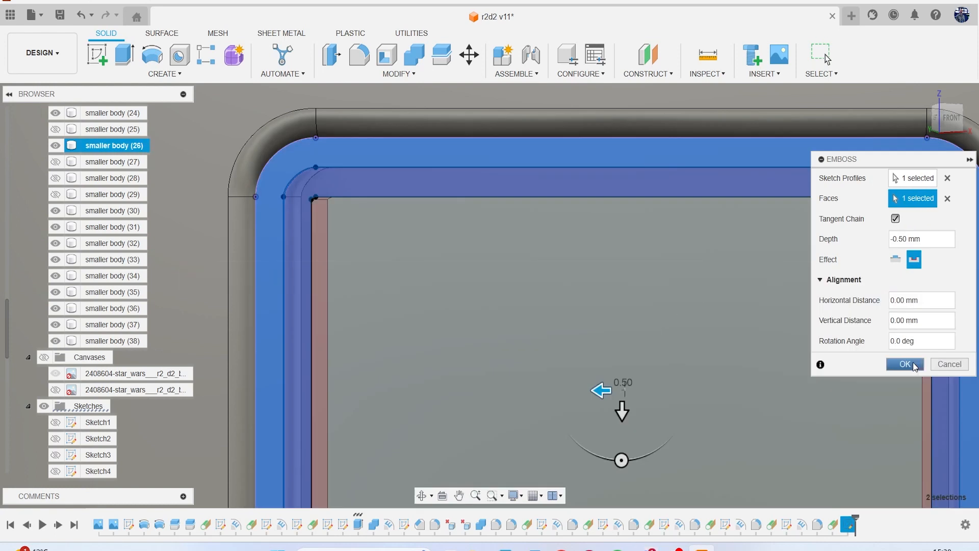
pyautogui.click(905, 364)
# - Fillet the outer edge loop of the small panel's face with a 0.05 mm radius
pyautogui.press('f')
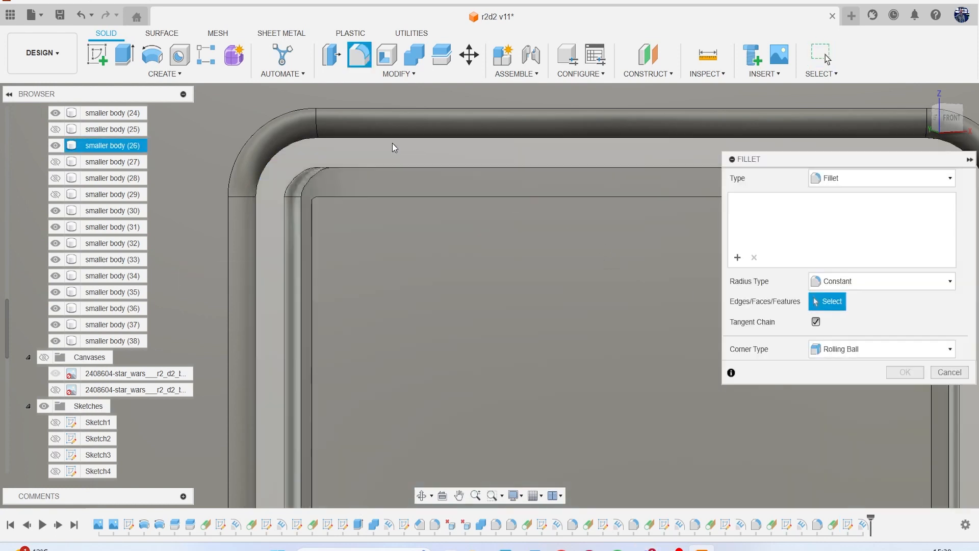
pyautogui.click(390, 140)
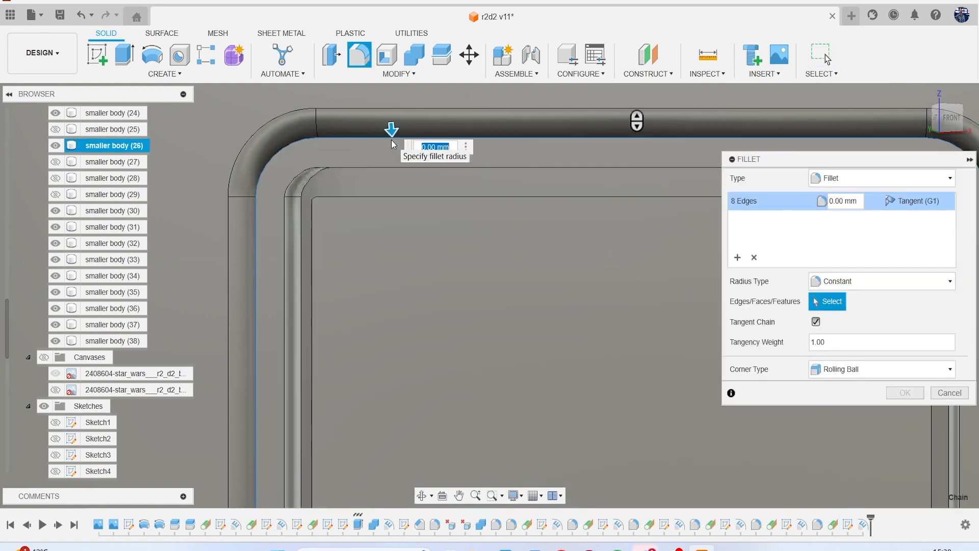
pyautogui.write('.1')
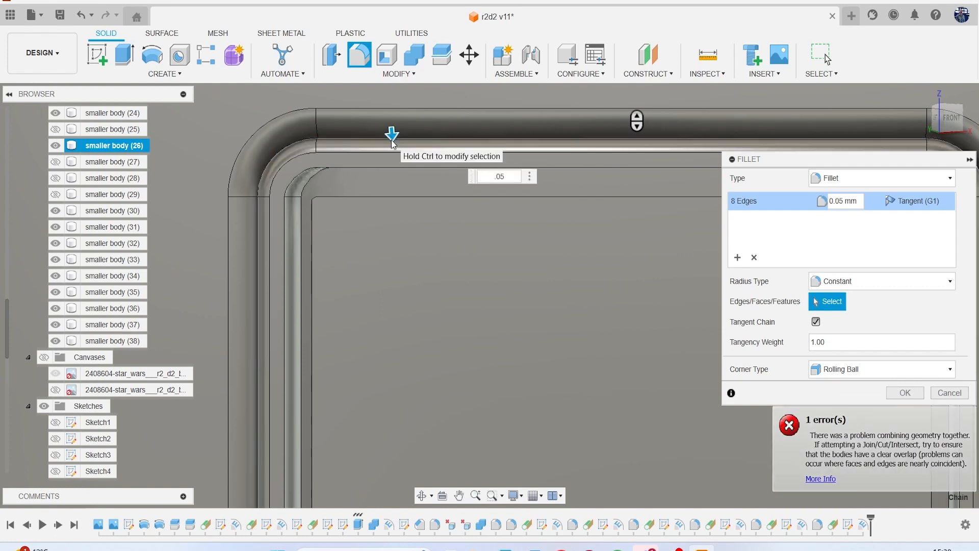
pyautogui.press('Return')
# - Create a tangent plane on the face of the wide panel beside the small panel and start a sketch on it
pyautogui.scroll(-3, 446, 244)
pyautogui.scroll(-8, 447, 248)
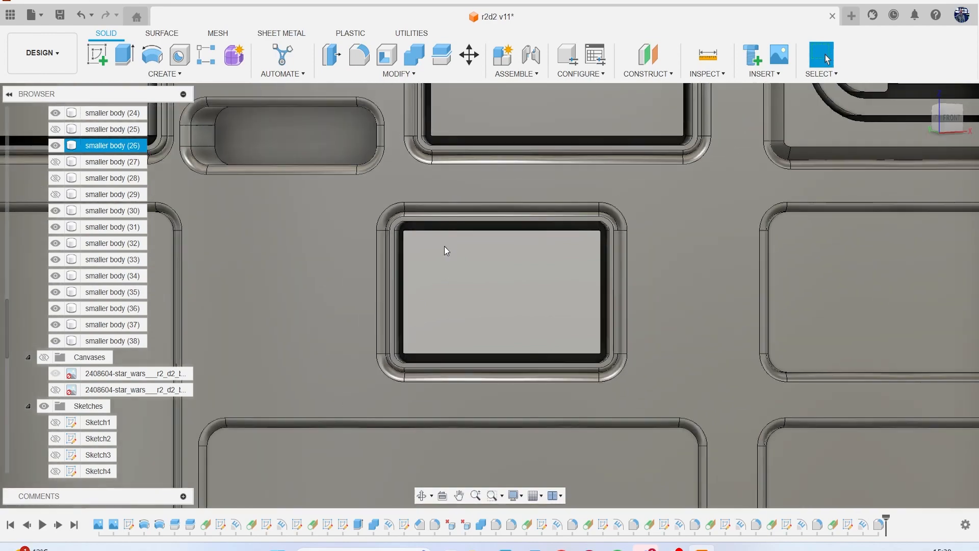
pyautogui.scroll(5, 556, 265)
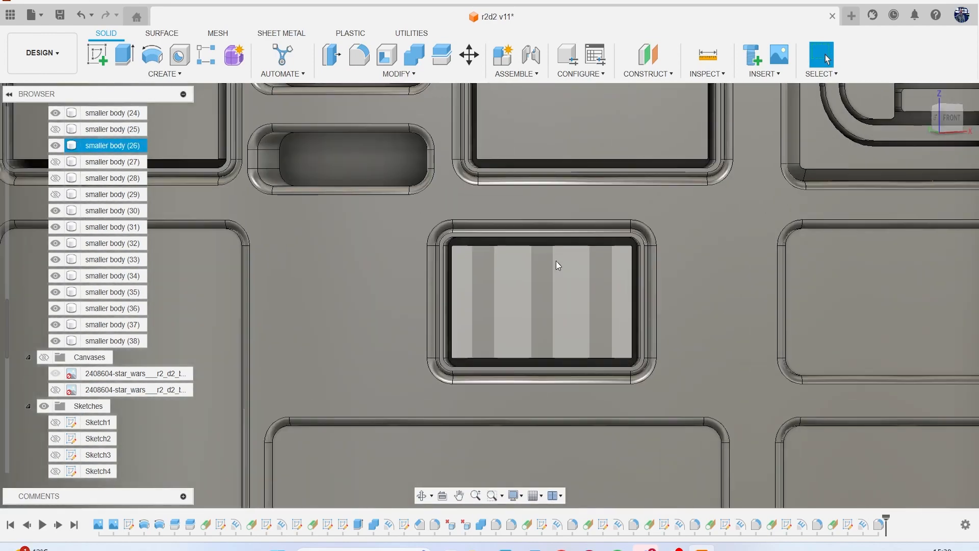
pyautogui.scroll(-5, 545, 282)
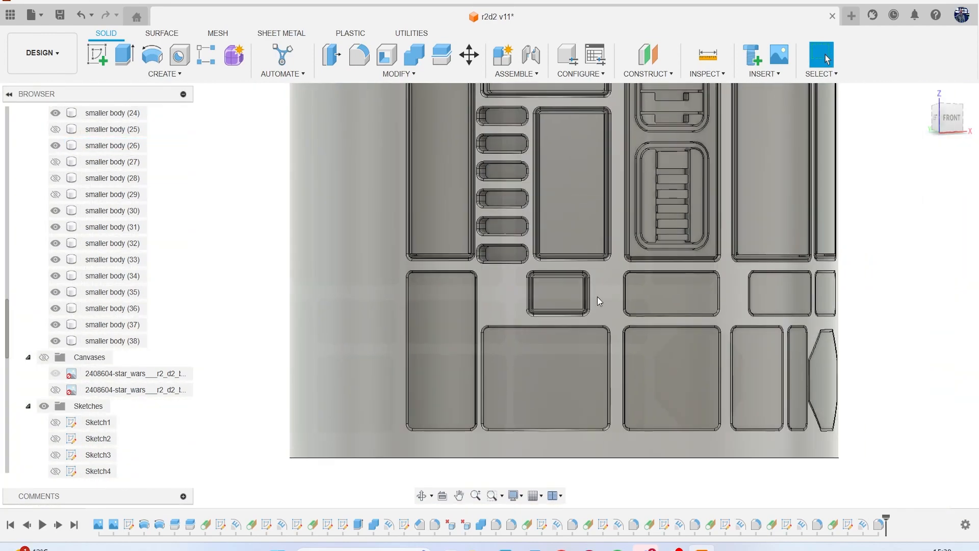
pyautogui.scroll(8, 489, 281)
pyautogui.scroll(-6, 544, 289)
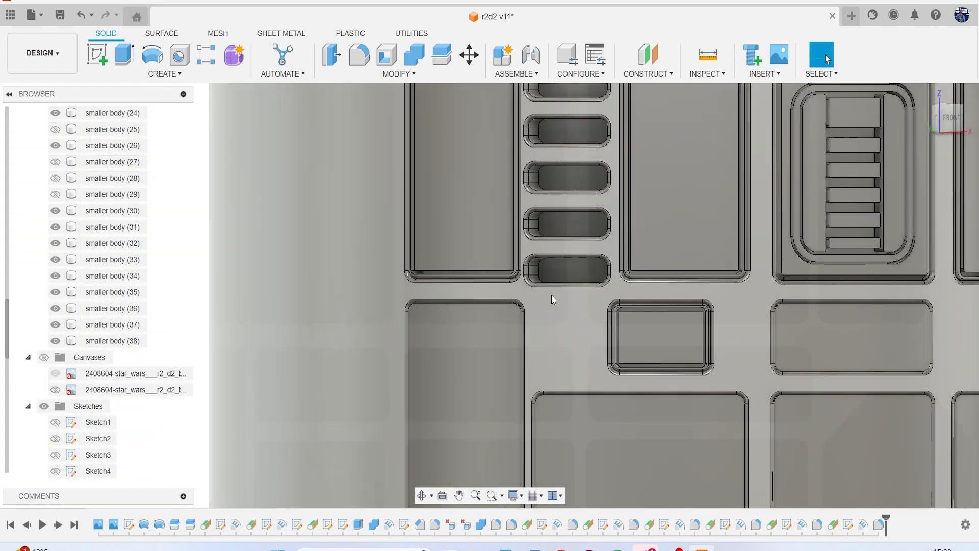
pyautogui.scroll(4, 535, 296)
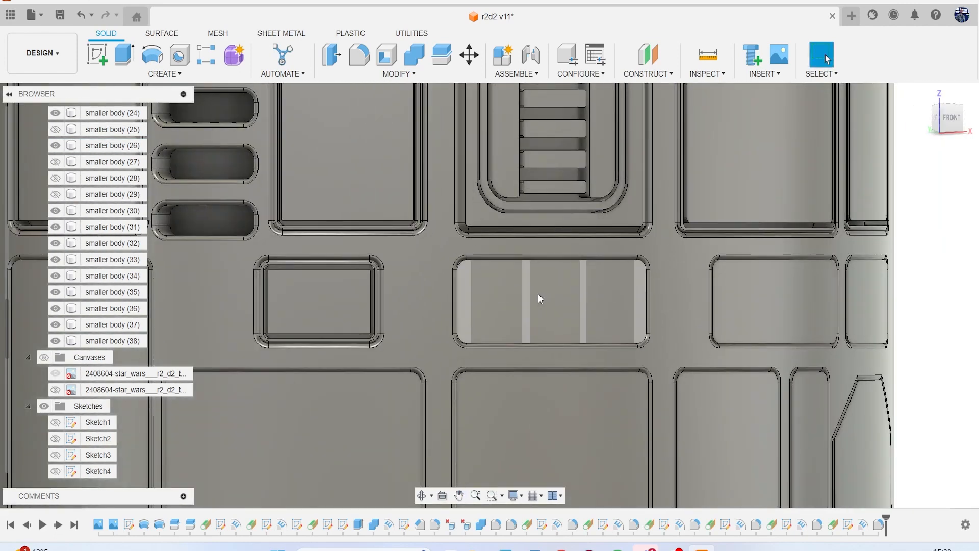
pyautogui.scroll(3, 539, 294)
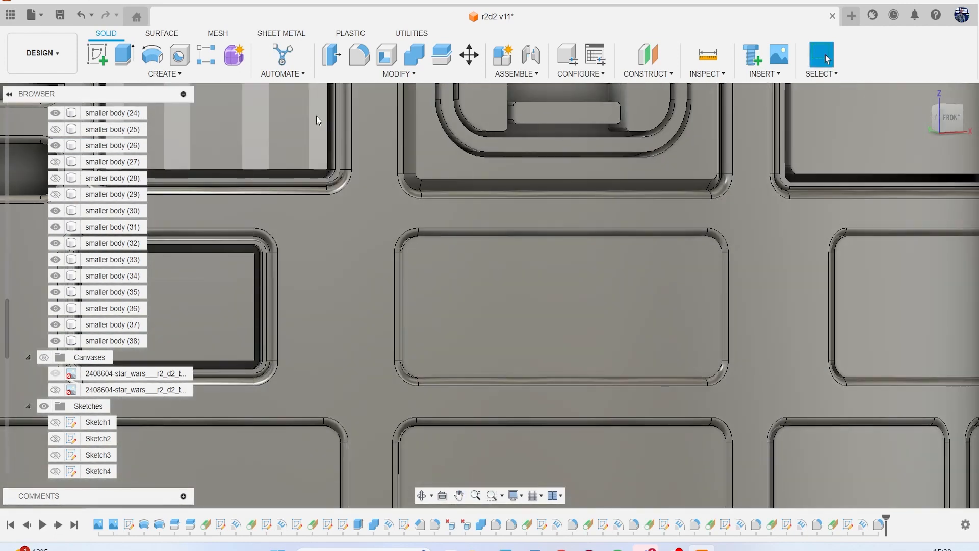
pyautogui.click(647, 62)
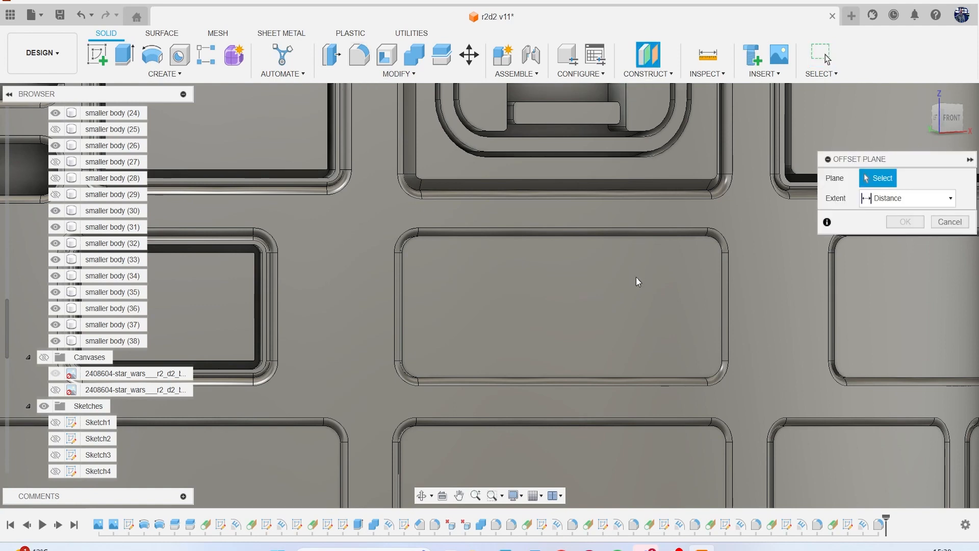
pyautogui.click(636, 73)
pyautogui.click(673, 114)
pyautogui.click(627, 284)
pyautogui.click(906, 242)
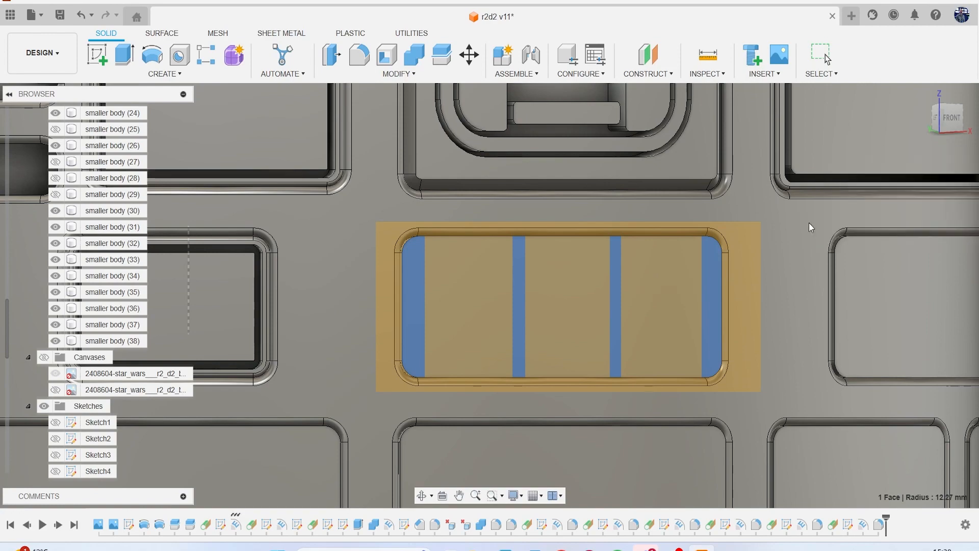
pyautogui.click(86, 58)
pyautogui.click(482, 289)
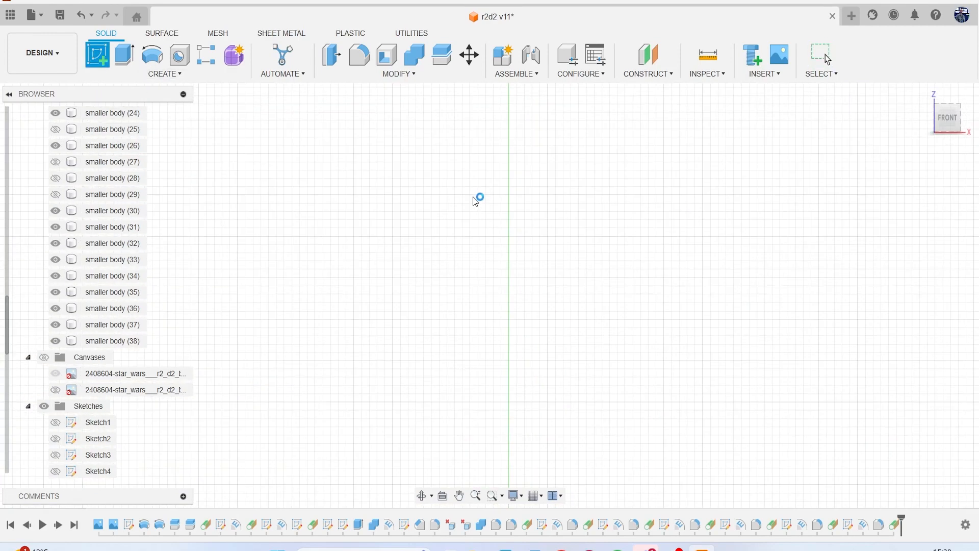
# - Project the face of the wide panel below the vent panel into the sketch
pyautogui.moveTo(485, 167); pyautogui.dragTo(485, 420, button='middle')
pyautogui.scroll(-2, 482, 337)
pyautogui.scroll(4, 489, 313)
pyautogui.scroll(2, 465, 270)
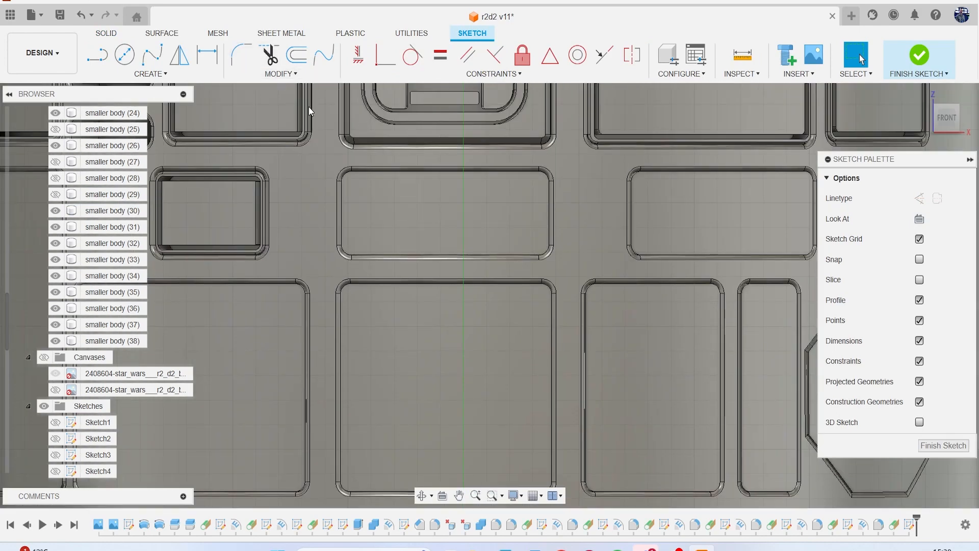
pyautogui.press('p')
pyautogui.click(399, 210)
pyautogui.click(748, 242)
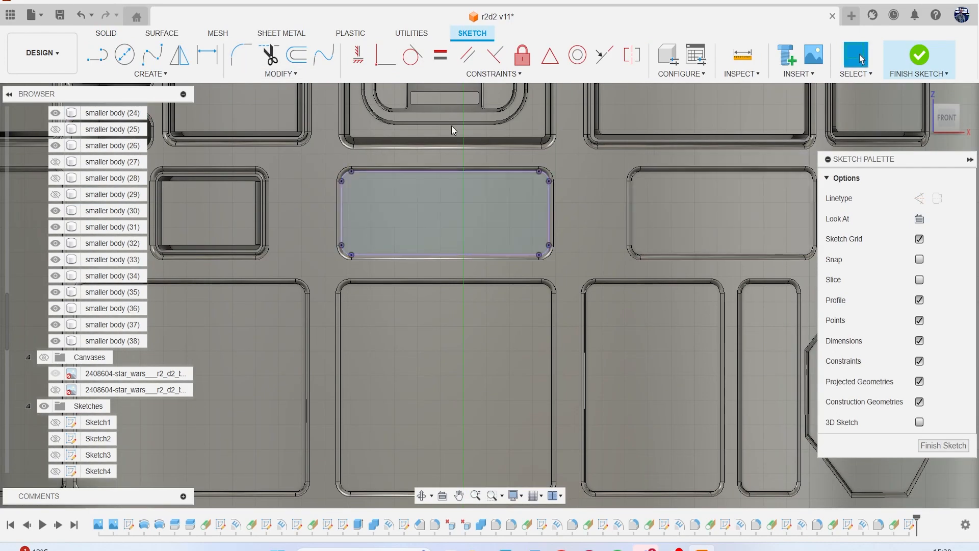
# - Offset the wide panel's projected outline inward by 0.1 mm
pyautogui.click(296, 54)
pyautogui.click(388, 172)
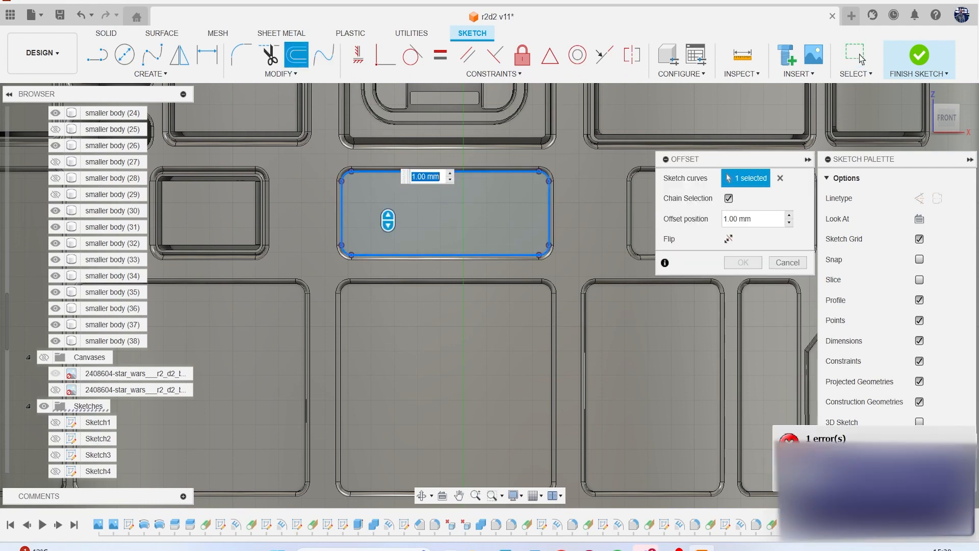
pyautogui.click(917, 500)
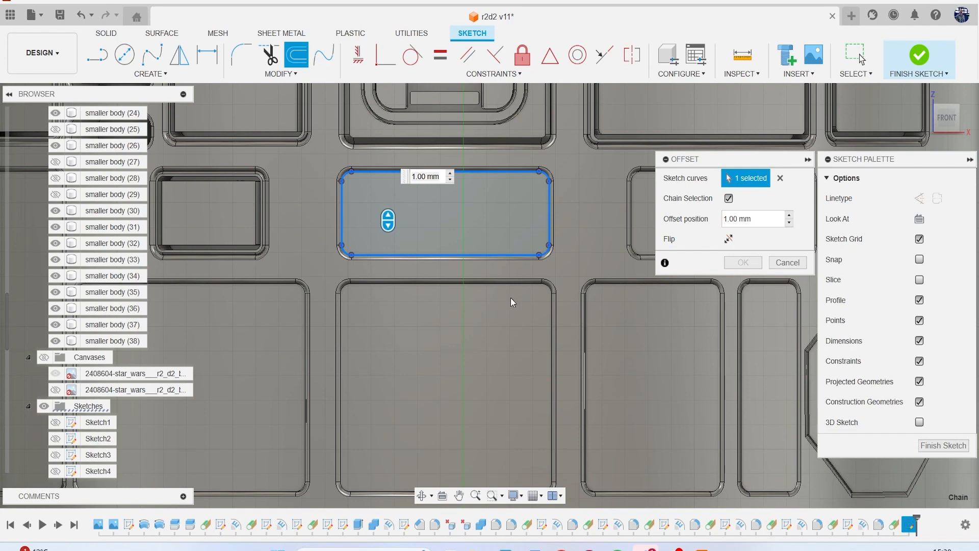
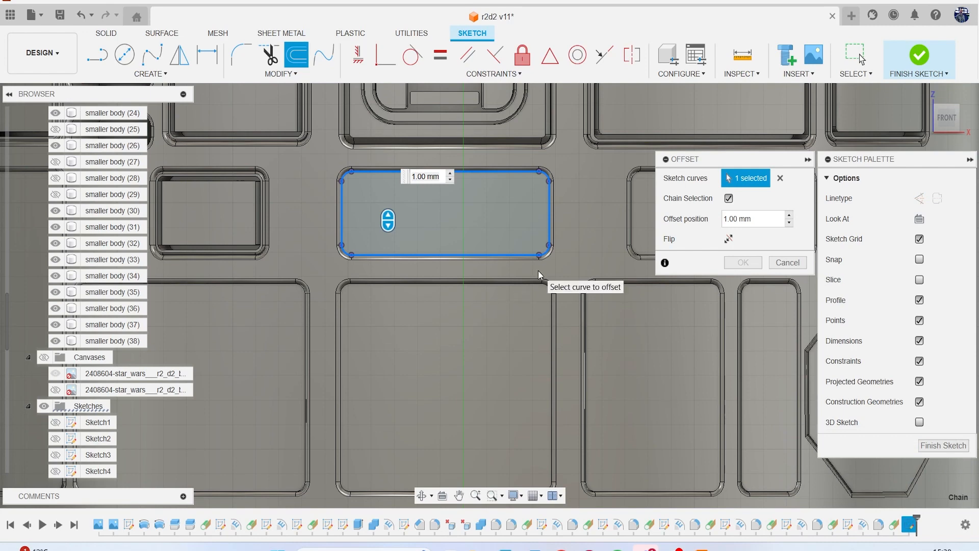
pyautogui.click(430, 179)
pyautogui.write('1')
pyautogui.press('Return')
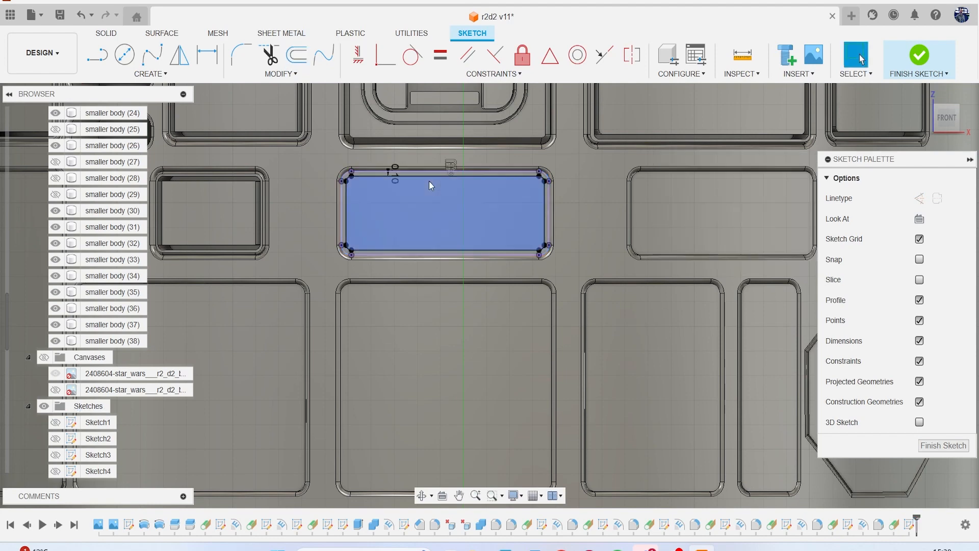
# - Add a second inward offset of the wide panel's projected outline, trying 0.2 mm and settling on 0.19 mm
pyautogui.scroll(3, 429, 182)
pyautogui.scroll(3, 430, 182)
pyautogui.press('o')
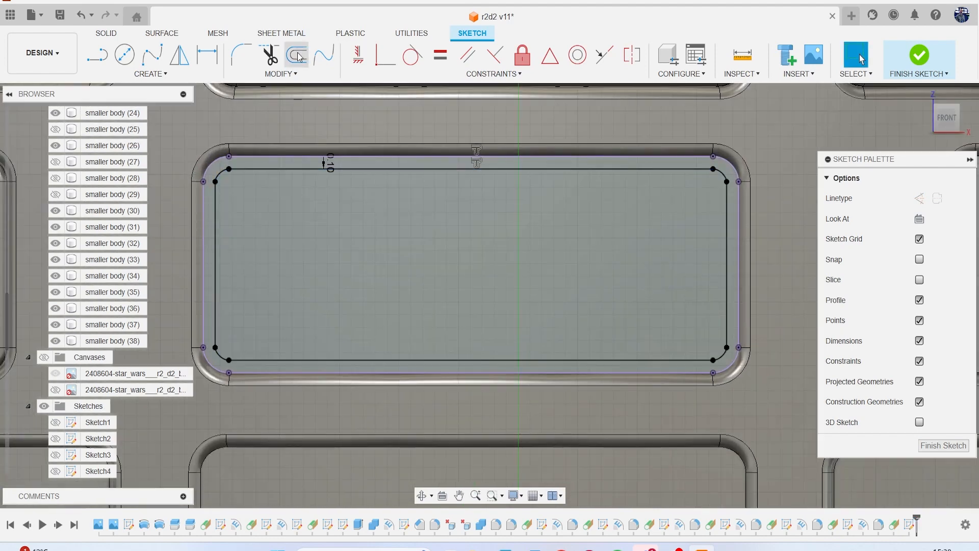
pyautogui.click(302, 156)
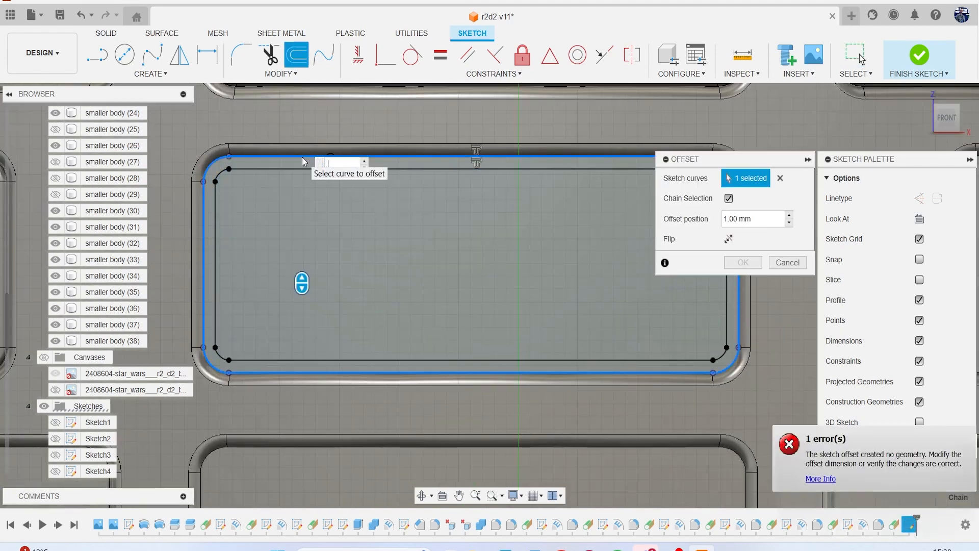
pyautogui.write('.2')
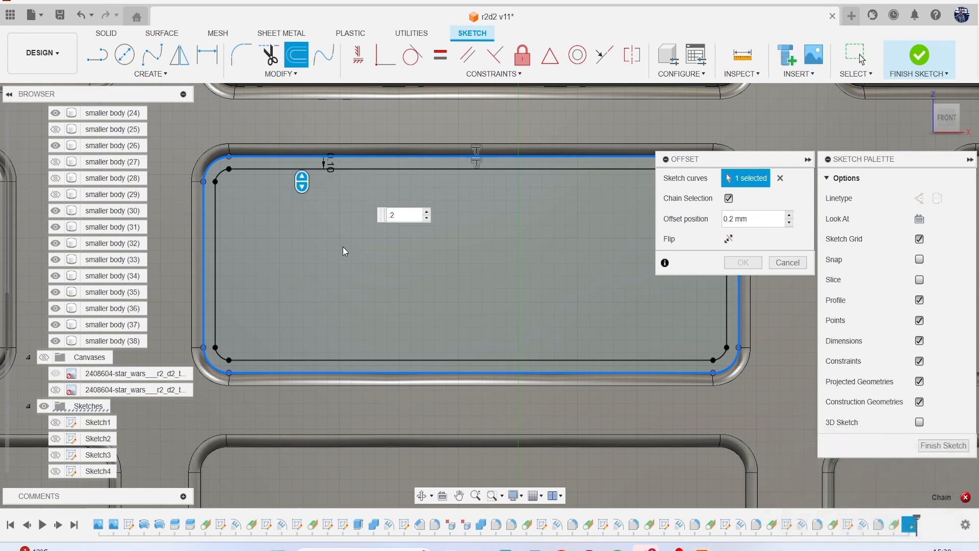
pyautogui.scroll(1, 286, 193)
pyautogui.moveTo(306, 179); pyautogui.dragTo(305, 185)
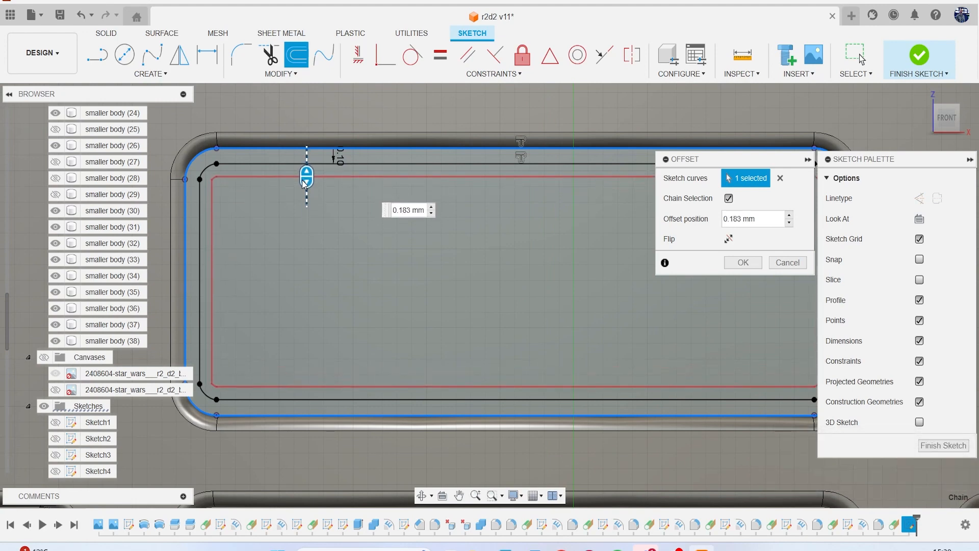
pyautogui.press('Return')
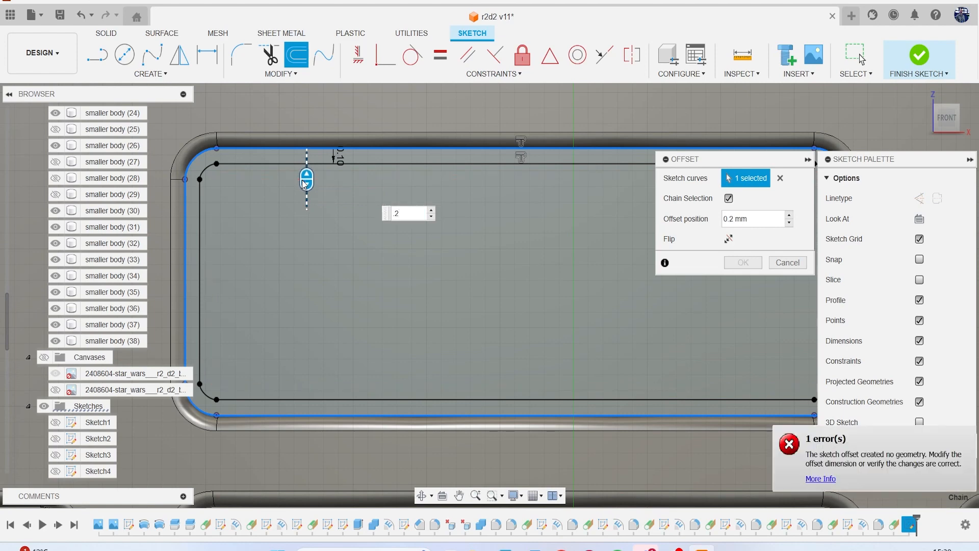
pyautogui.write('.1')
pyautogui.write('5')
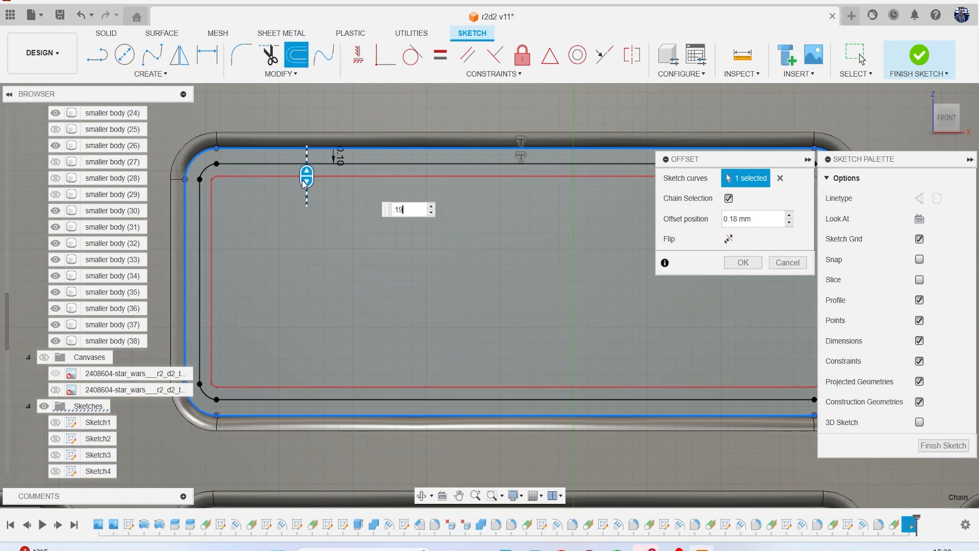
pyautogui.press('Return')
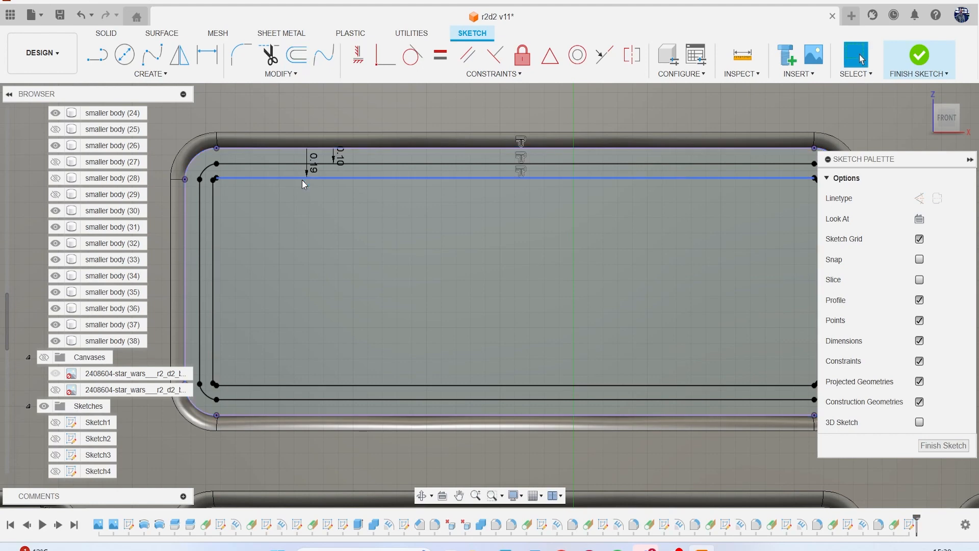
# - Finish the sketch and deboss the ring between the 0.1 mm and 0.19 mm offset outlines into the wide panel's face
pyautogui.click(151, 74)
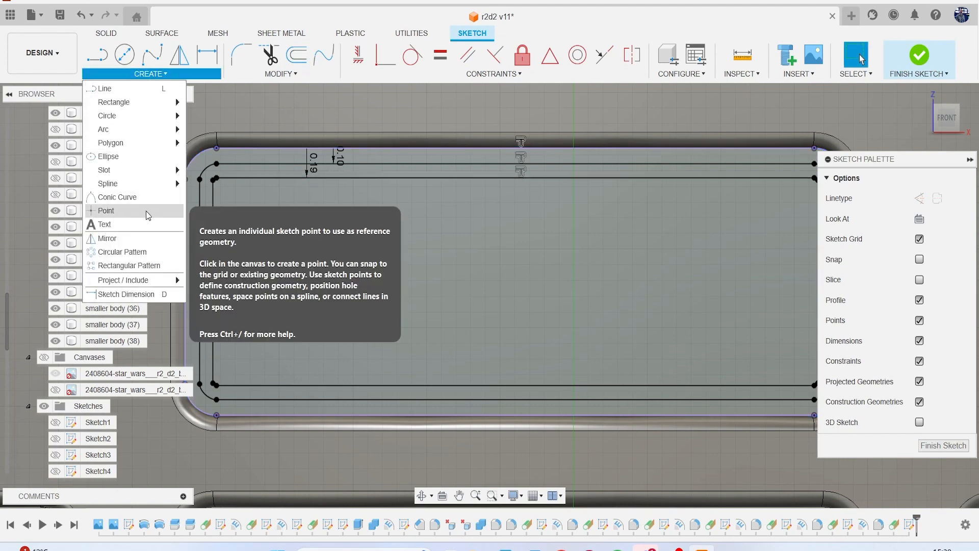
pyautogui.click(918, 56)
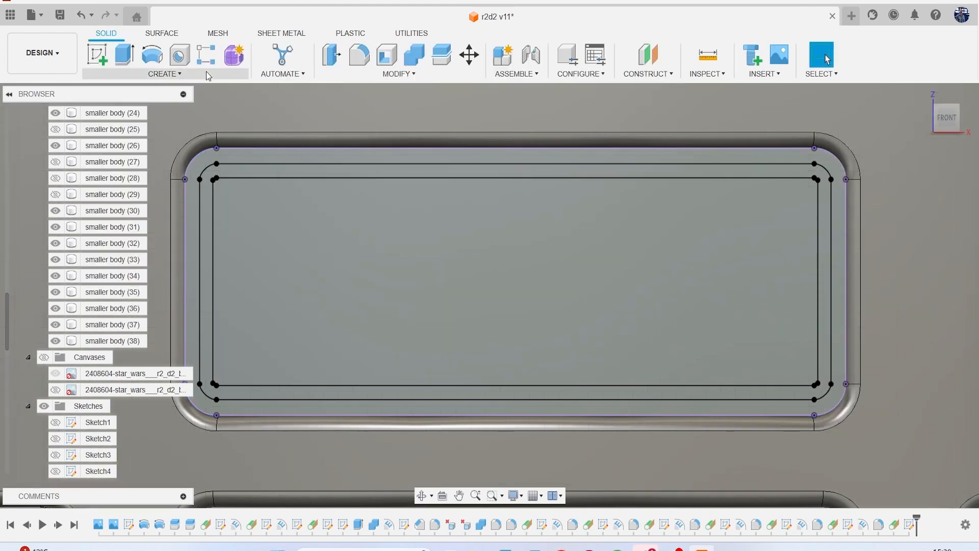
pyautogui.click(187, 71)
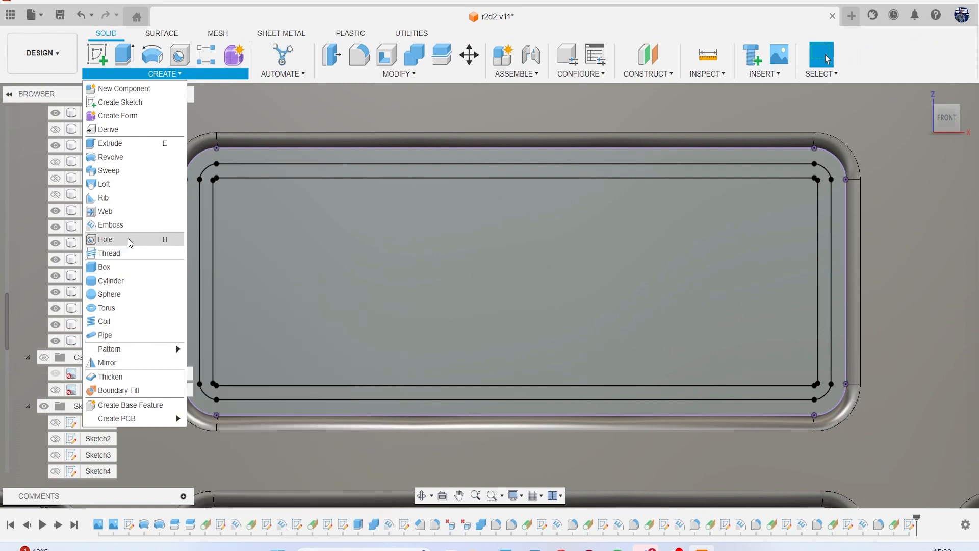
pyautogui.click(128, 225)
pyautogui.click(261, 176)
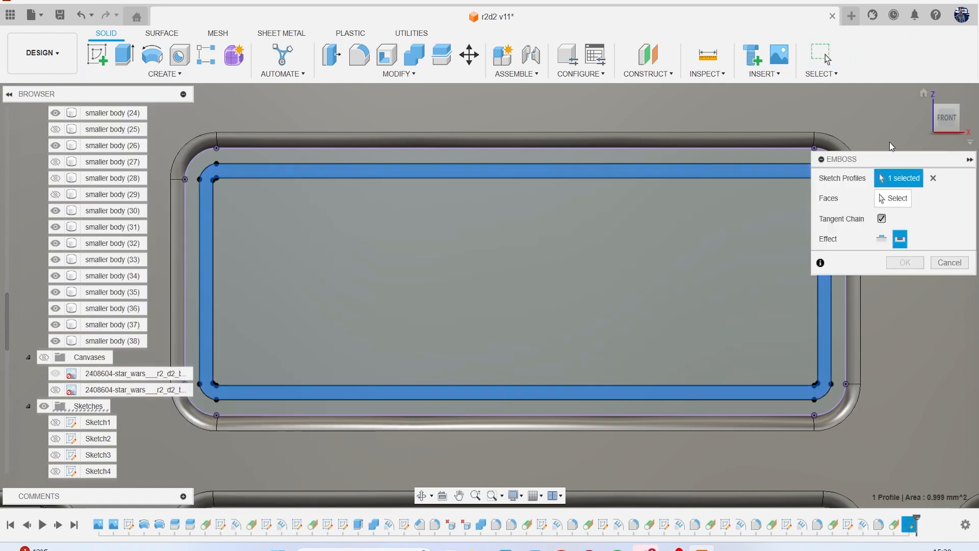
pyautogui.moveTo(948, 127); pyautogui.dragTo(933, 102)
pyautogui.click(897, 204)
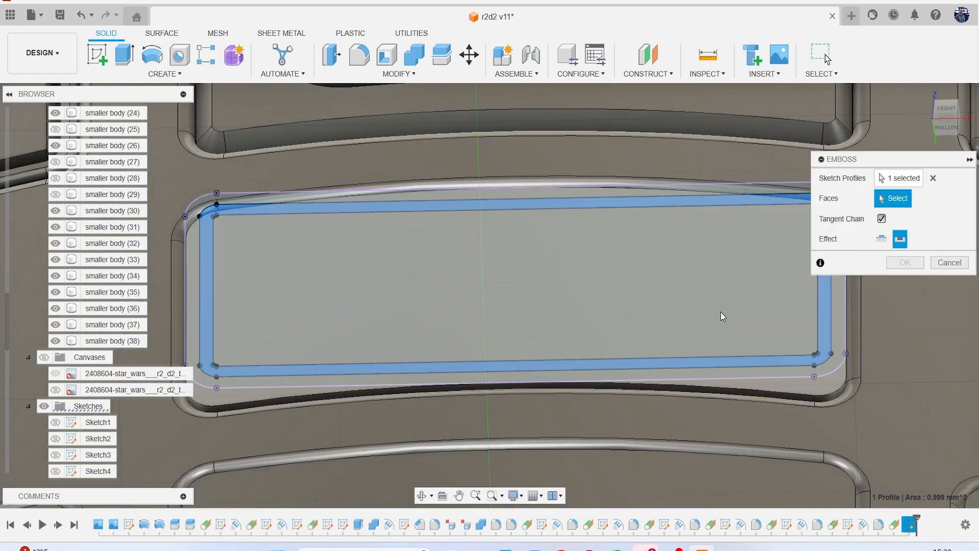
pyautogui.click(721, 311)
pyautogui.click(905, 364)
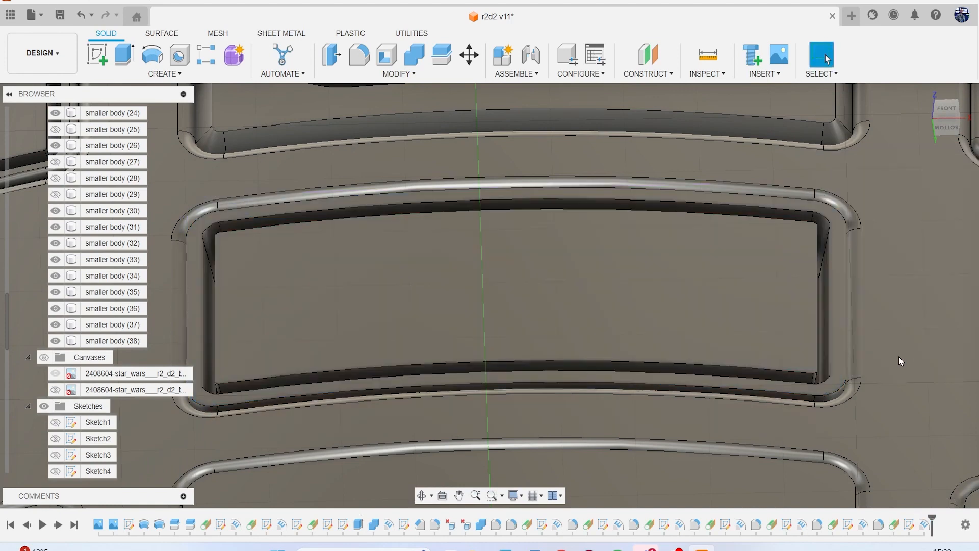
# - Fillet the outer edges of the wide panel's face below the vent panel, trying a 0.1 mm radius before settling on a smaller one
pyautogui.press('f')
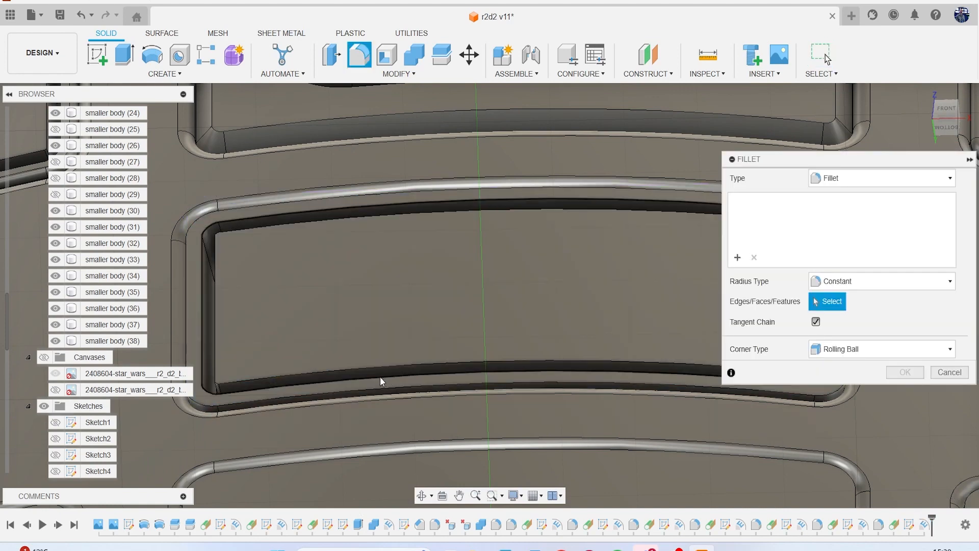
pyautogui.click(377, 390)
pyautogui.write('.5')
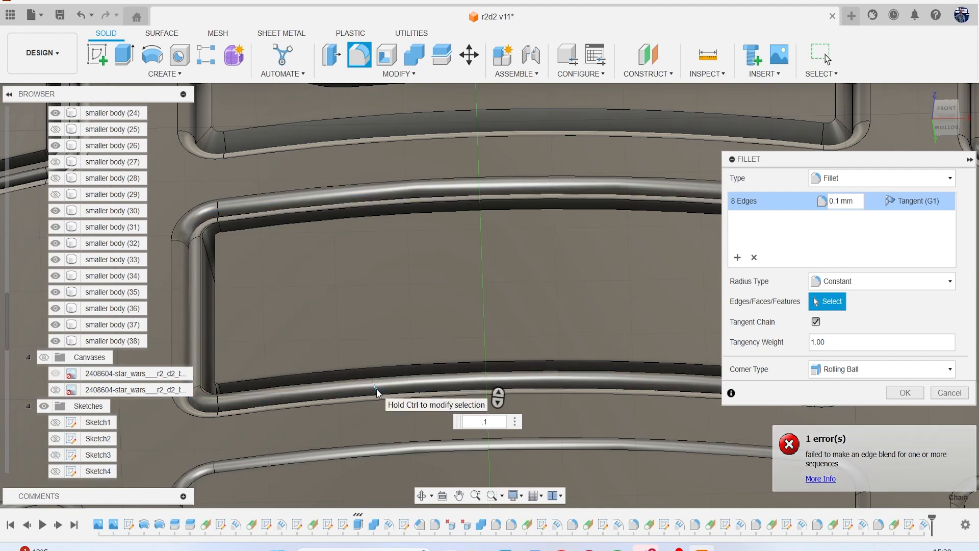
pyautogui.press('BackSpace')
pyautogui.press('BackSpace')
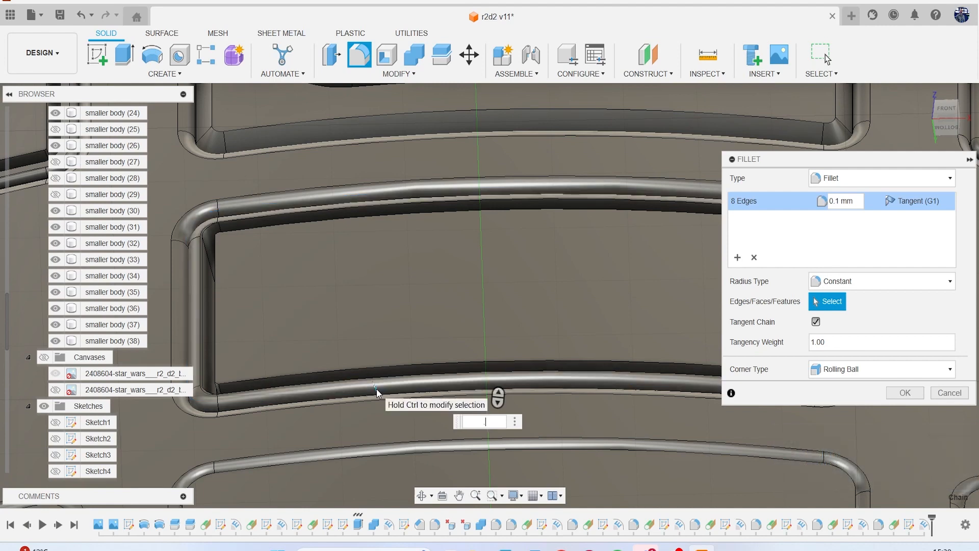
pyautogui.press('Return')
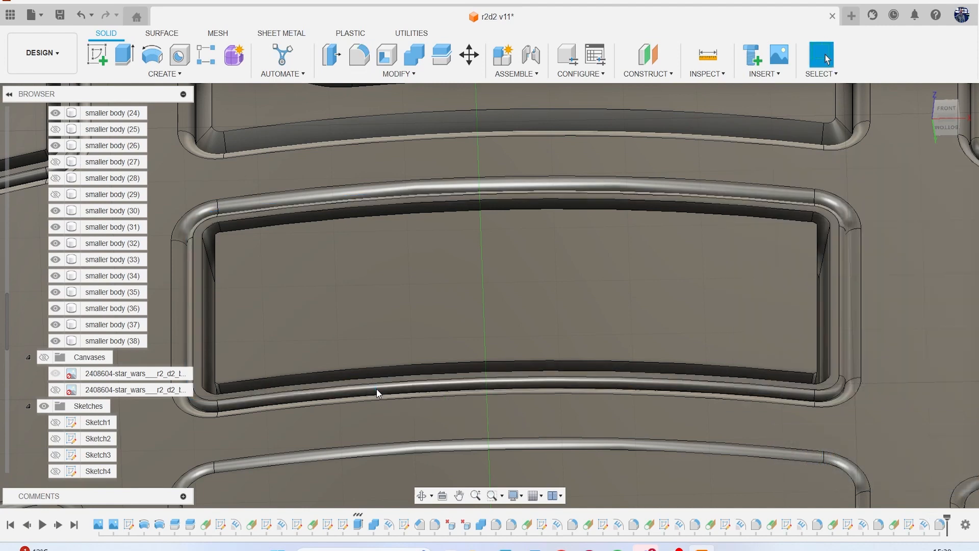
# - Create a tangent plane on the face of the wide panel below the large rectangular panel, right of the finished center panel
pyautogui.scroll(-5, 444, 398)
pyautogui.scroll(-4, 450, 399)
pyautogui.moveTo(450, 403); pyautogui.dragTo(362, 338, button='middle')
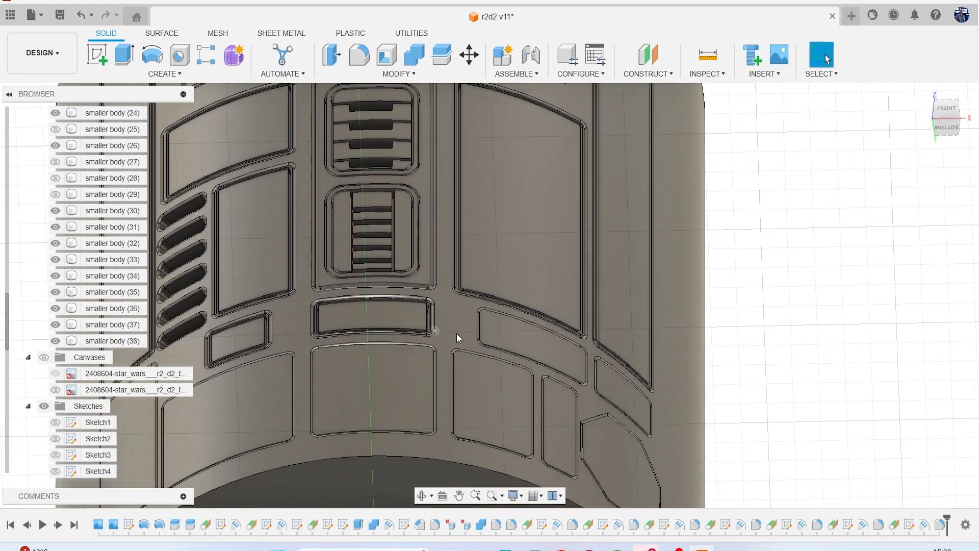
pyautogui.click(950, 120)
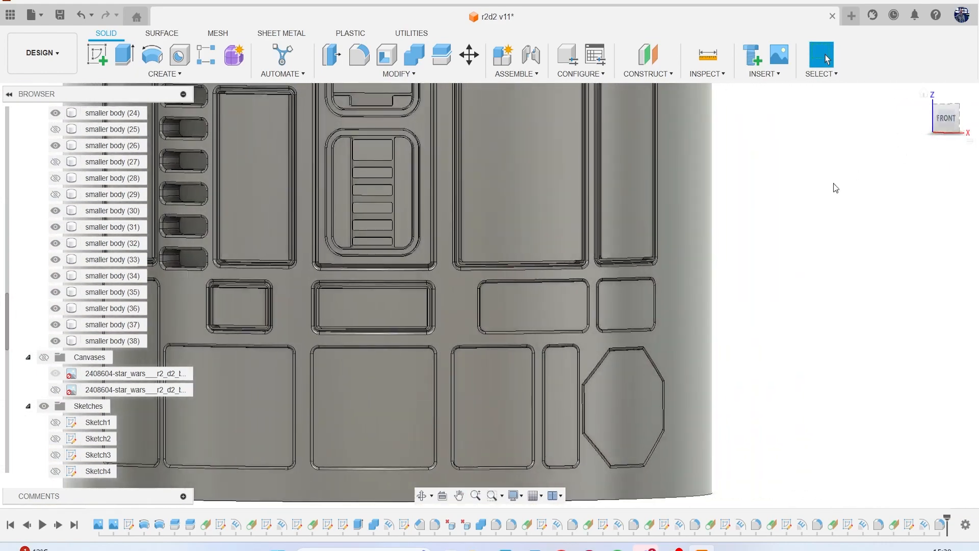
pyautogui.scroll(-3, 833, 189)
pyautogui.moveTo(770, 201); pyautogui.dragTo(686, 347, button='middle')
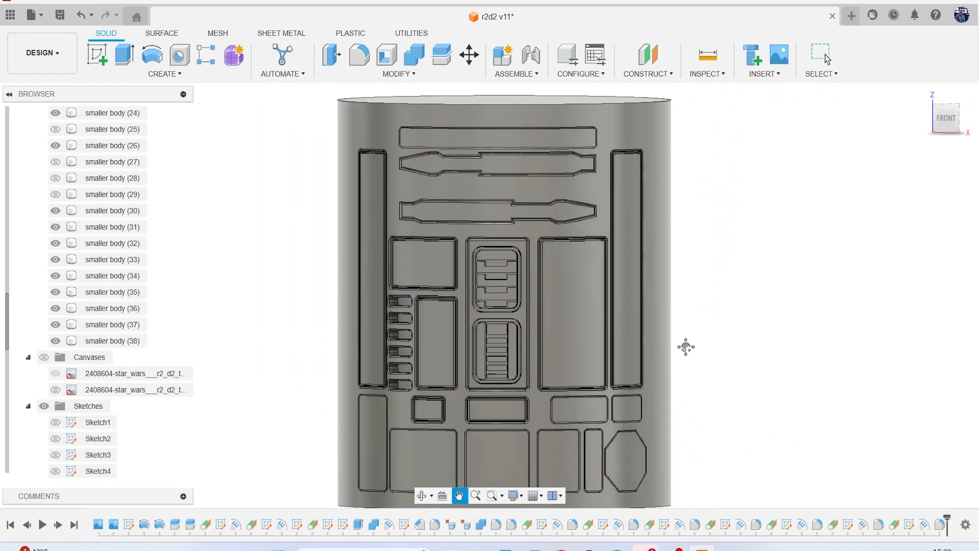
pyautogui.moveTo(685, 343); pyautogui.dragTo(682, 296)
pyautogui.press('Escape')
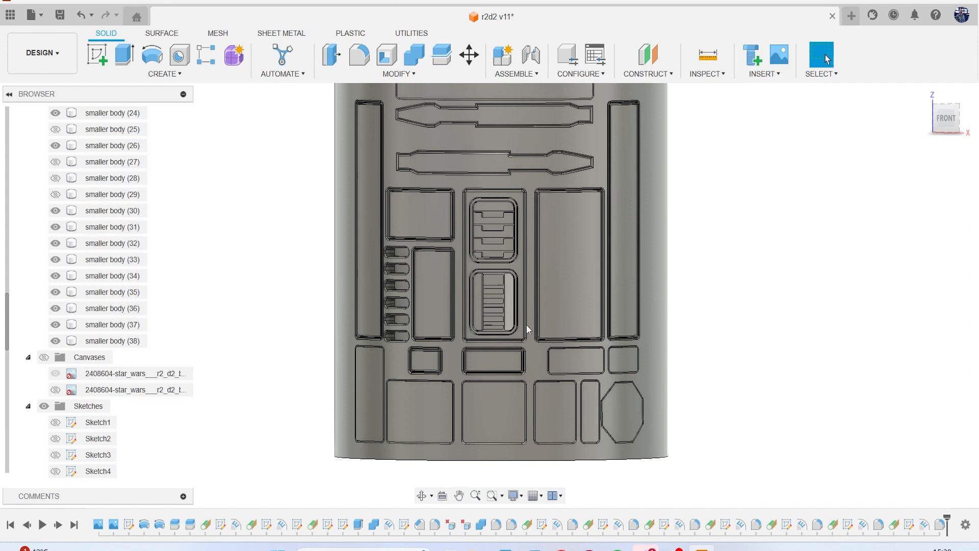
pyautogui.click(648, 61)
pyautogui.click(671, 116)
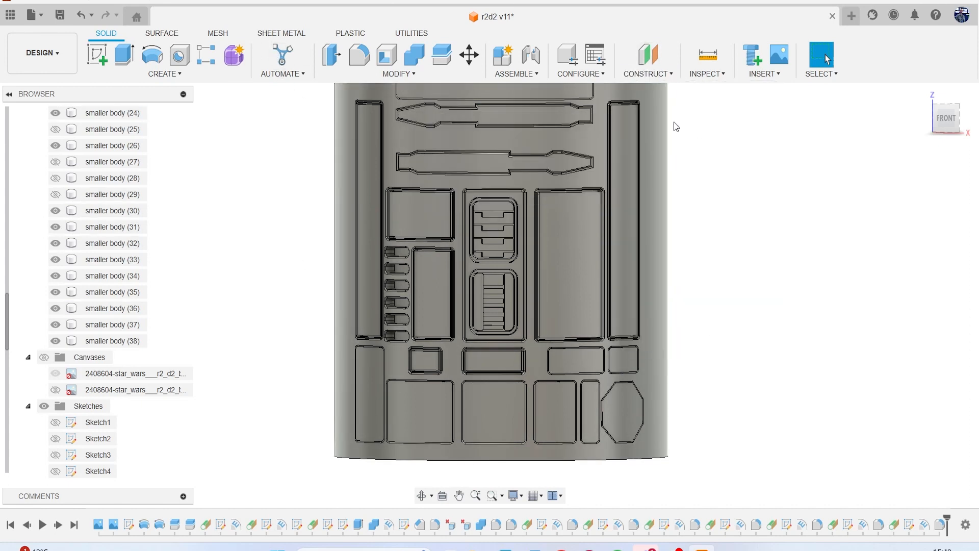
pyautogui.click(587, 362)
pyautogui.click(899, 243)
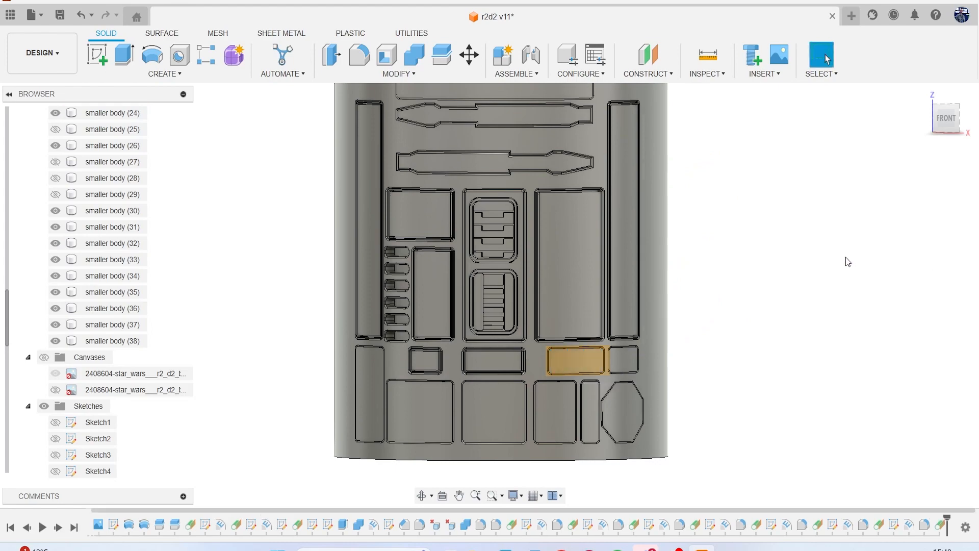
# - Start a sketch on the new tangent plane and project the right-hand wide panel's face into it
pyautogui.click(96, 54)
pyautogui.click(587, 363)
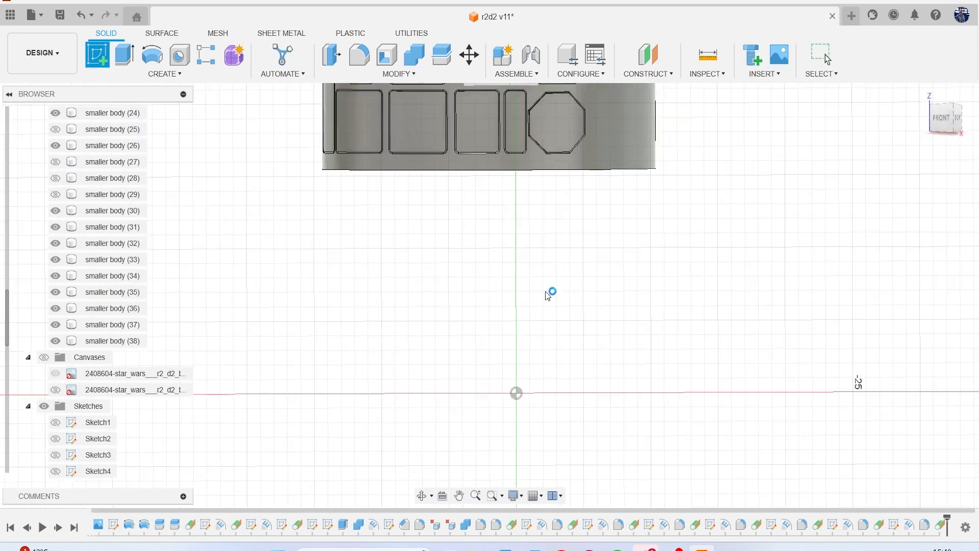
pyautogui.scroll(5, 500, 311)
pyautogui.scroll(2, 539, 285)
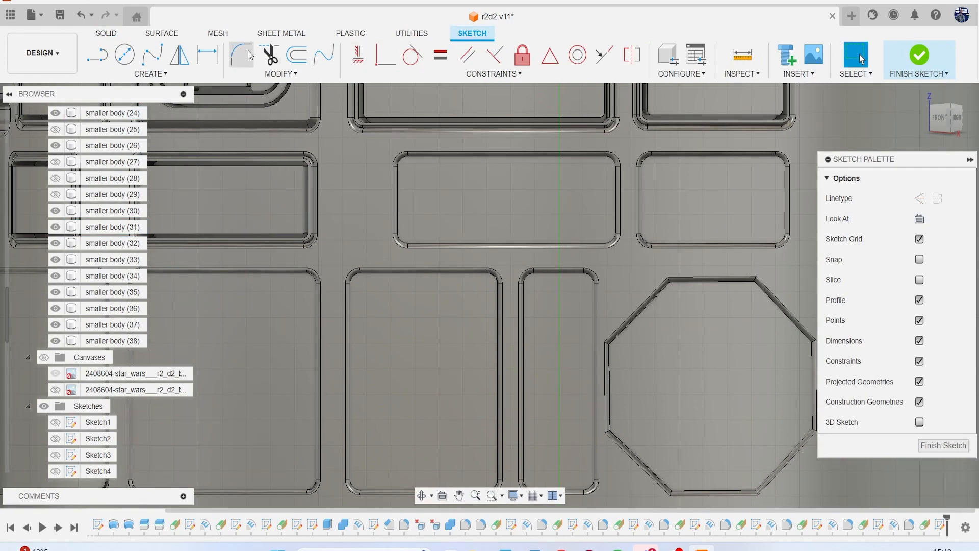
pyautogui.click(296, 55)
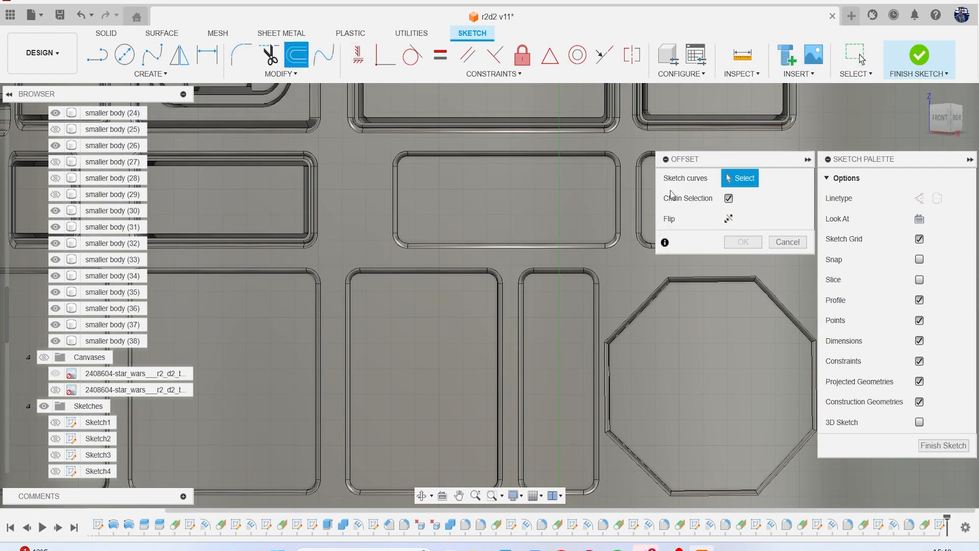
pyautogui.press('p')
pyautogui.click(489, 189)
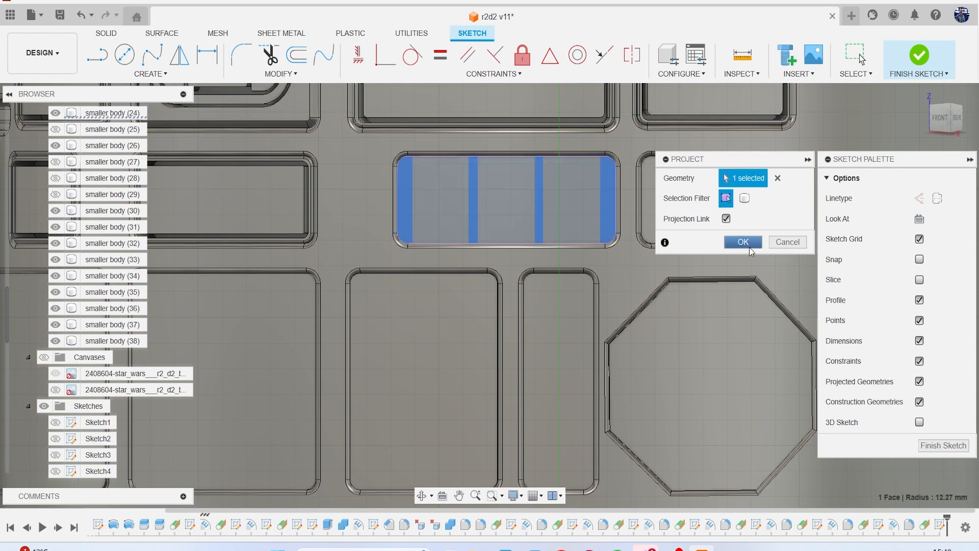
pyautogui.click(743, 242)
# - Offset the right-hand wide panel's projected outline inward by 0.1 mm
pyautogui.click(305, 55)
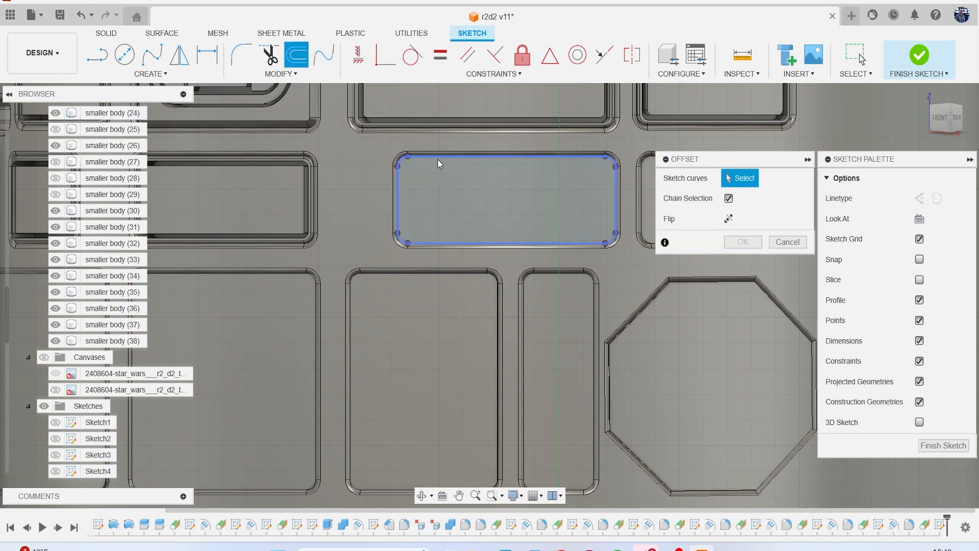
pyautogui.click(438, 160)
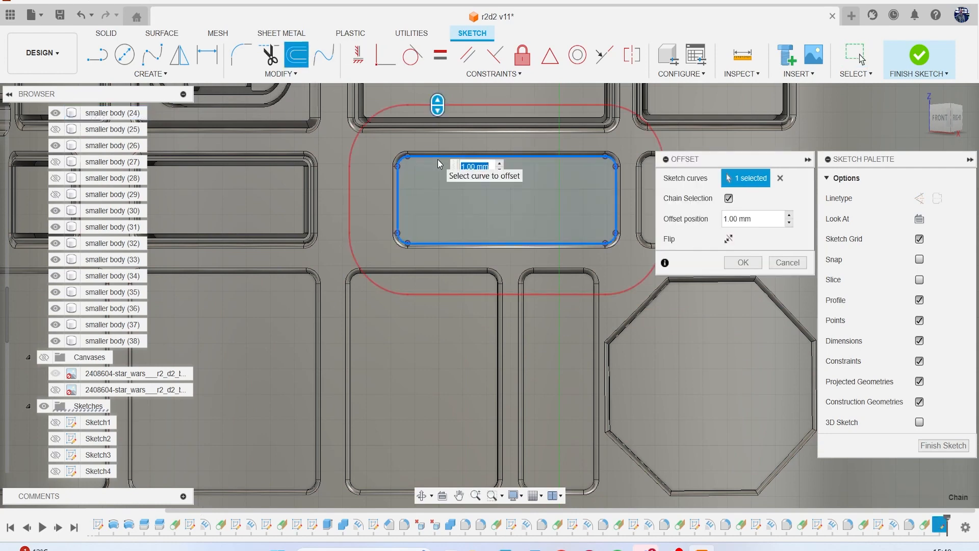
pyautogui.write('-1')
pyautogui.press('BackSpace')
pyautogui.write('.1')
pyautogui.press('Return')
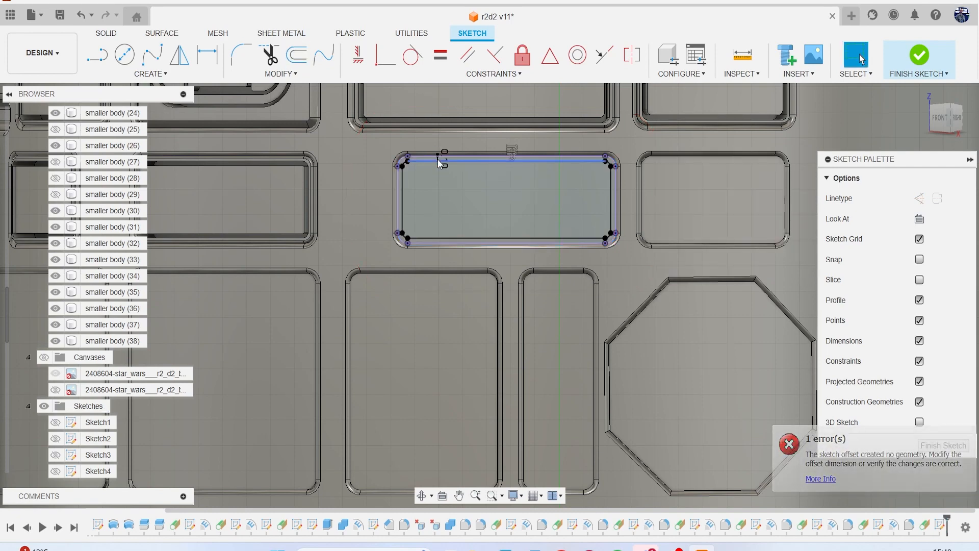
# - Add a second inward offset of 0.2 mm from the right-hand wide panel's projected outline
pyautogui.scroll(4, 433, 154)
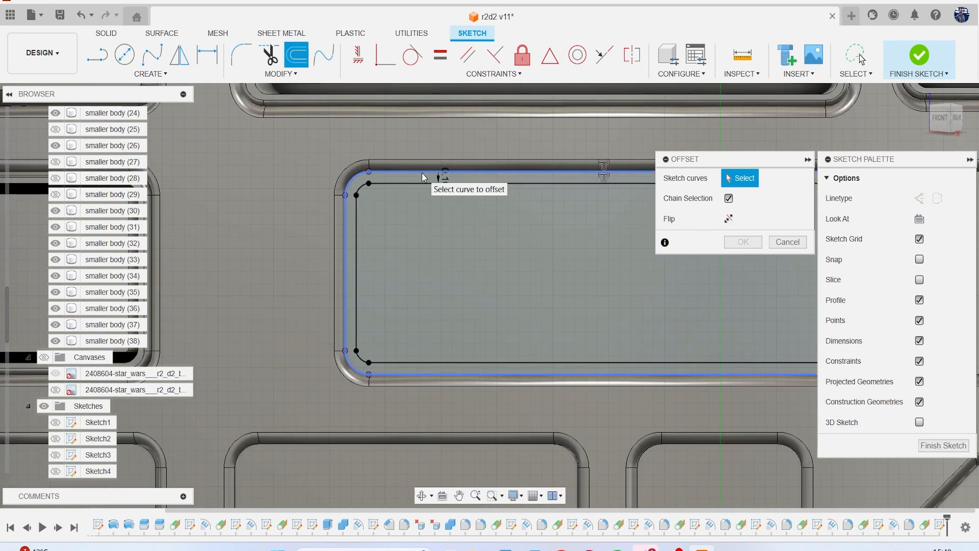
pyautogui.click(422, 173)
pyautogui.write('-.2')
pyautogui.press('Return')
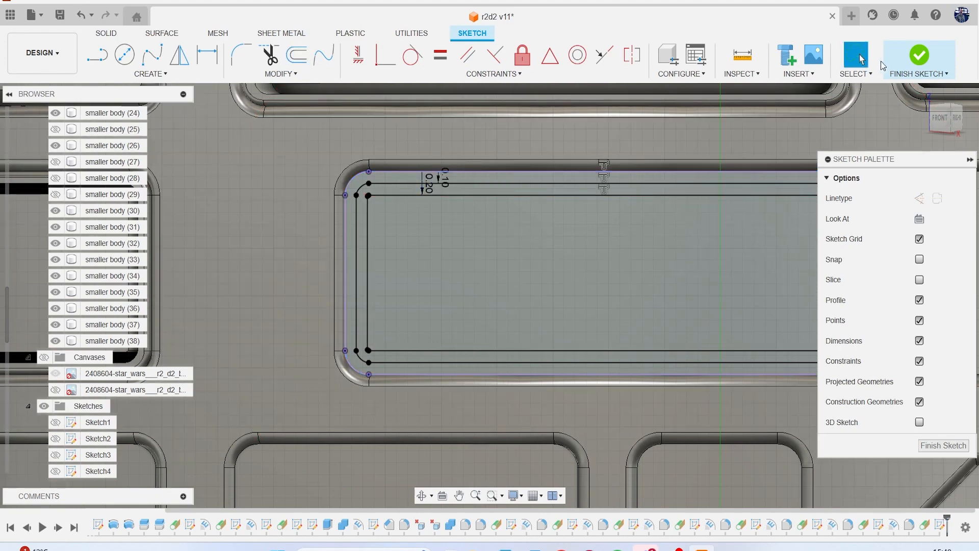
# - Finish the sketch and deboss the ring between the 0.1 mm and 0.2 mm offset outlines into the right-hand wide panel's face
pyautogui.click(921, 55)
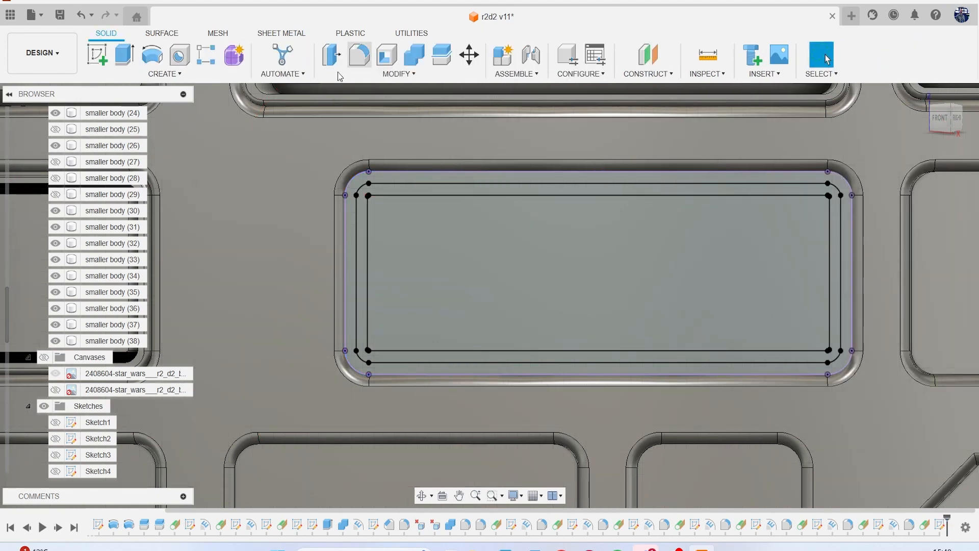
pyautogui.click(182, 76)
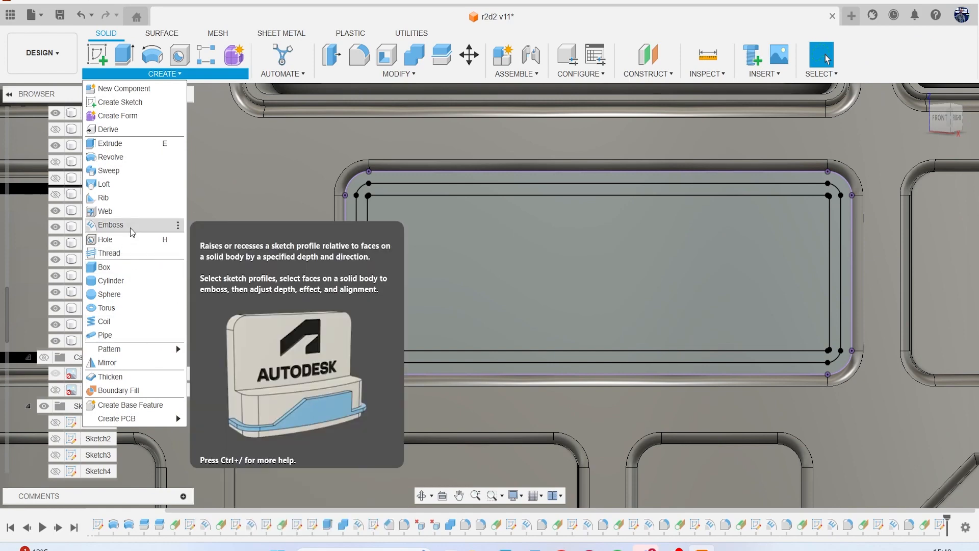
pyautogui.click(109, 225)
pyautogui.click(433, 189)
pyautogui.click(898, 205)
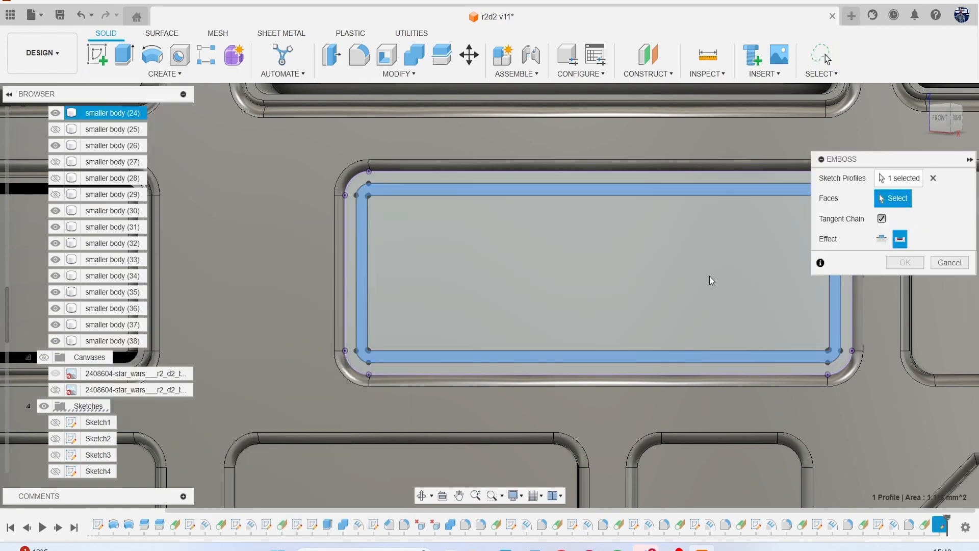
pyautogui.click(709, 276)
pyautogui.click(900, 364)
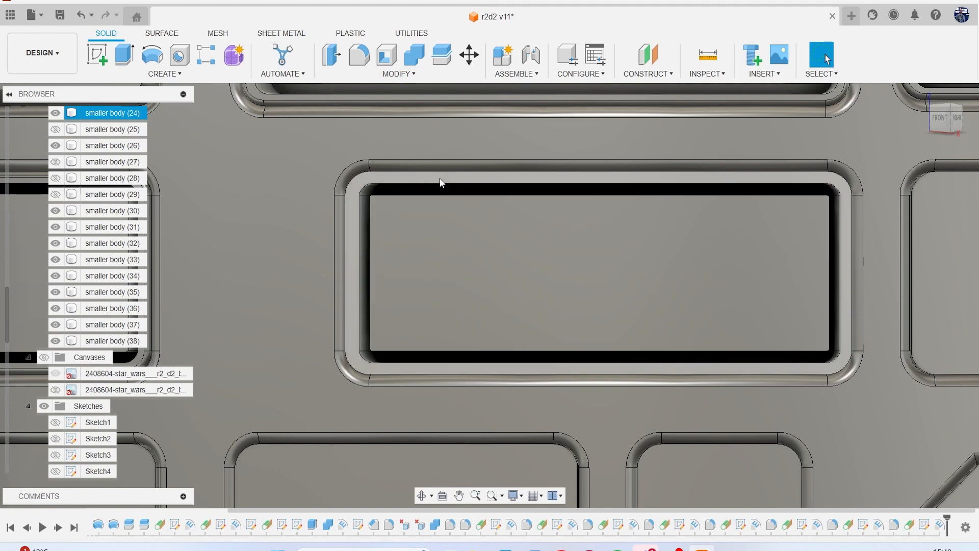
# - Fillet the outer edges of the right-hand wide panel's face with a 0.05 mm radius
pyautogui.press('f')
pyautogui.click(404, 173)
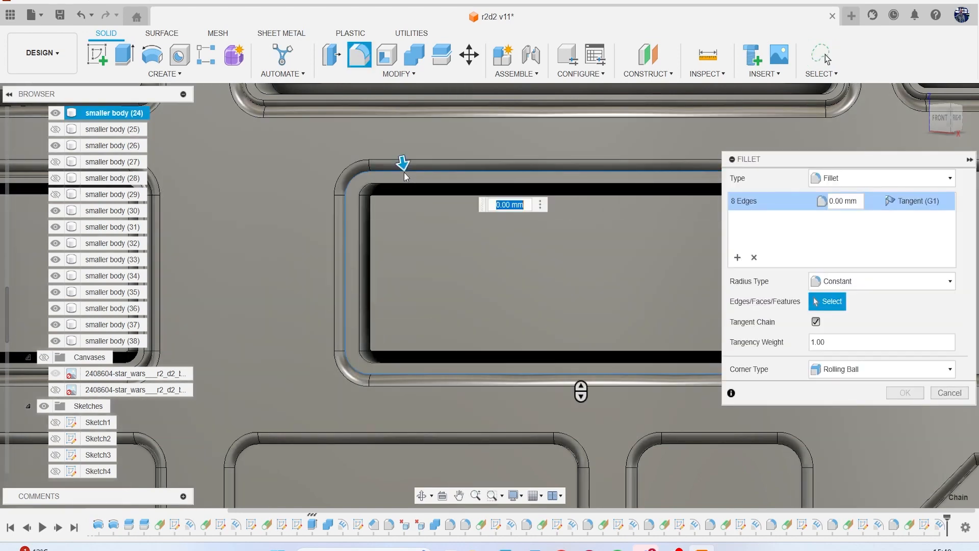
pyautogui.write('.05')
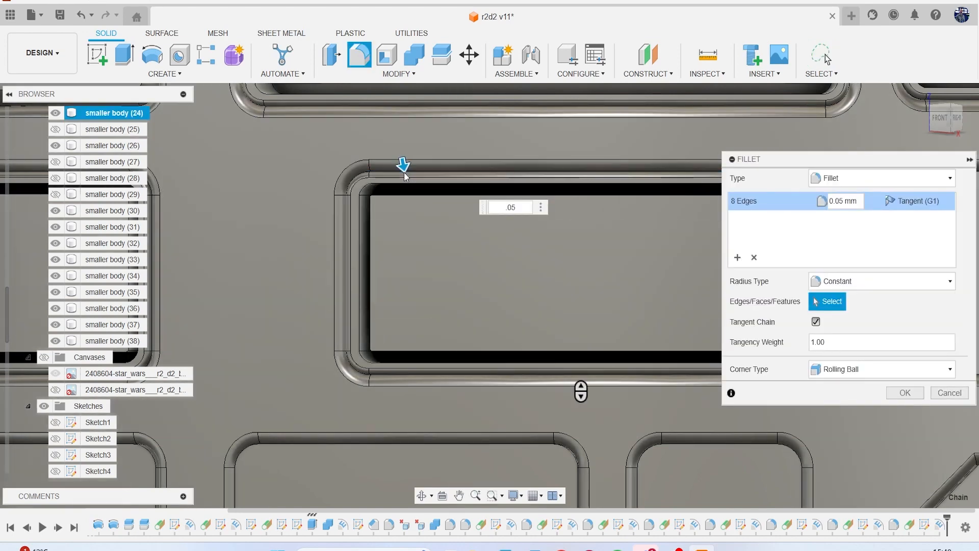
pyautogui.press('Return')
# - Create a tangent plane at 0 degrees on the face of the small rectangular panel above the octagonal panel
pyautogui.scroll(-5, 553, 275)
pyautogui.scroll(-2, 598, 282)
pyautogui.moveTo(598, 282); pyautogui.dragTo(446, 252, button='middle')
pyautogui.scroll(5, 510, 232)
pyautogui.click(648, 74)
pyautogui.click(663, 114)
pyautogui.click(572, 241)
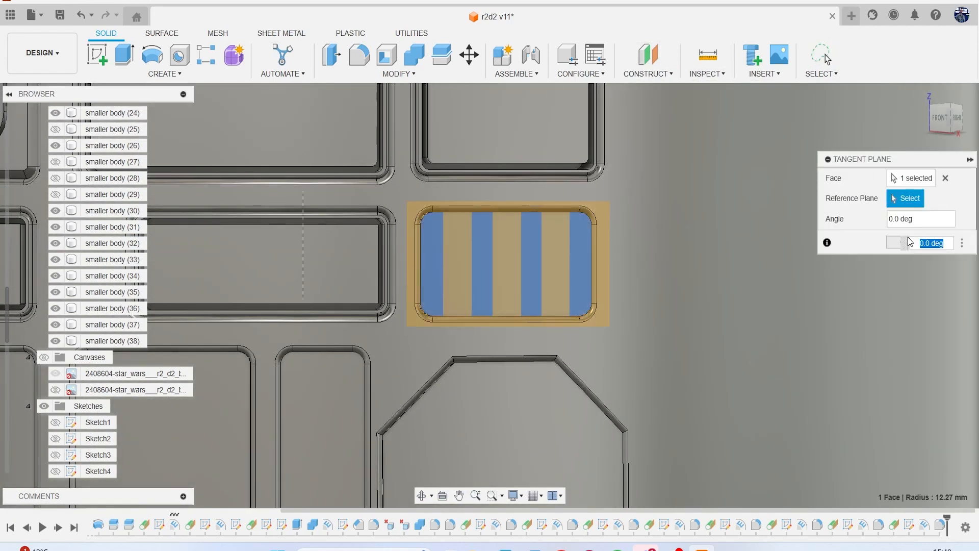
pyautogui.press('Return')
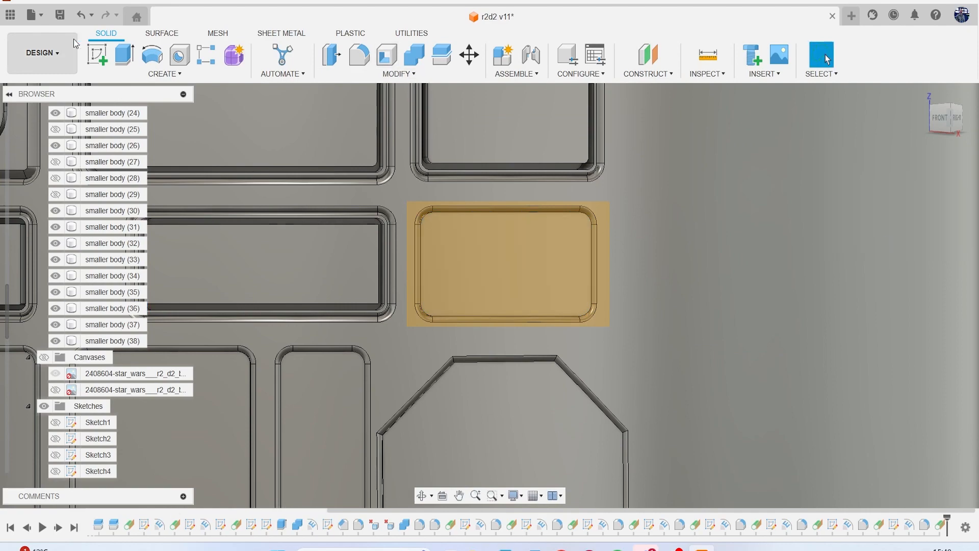
# - Start a sketch on the small panel's tangent plane and project the panel's face into it
pyautogui.click(97, 53)
pyautogui.click(497, 269)
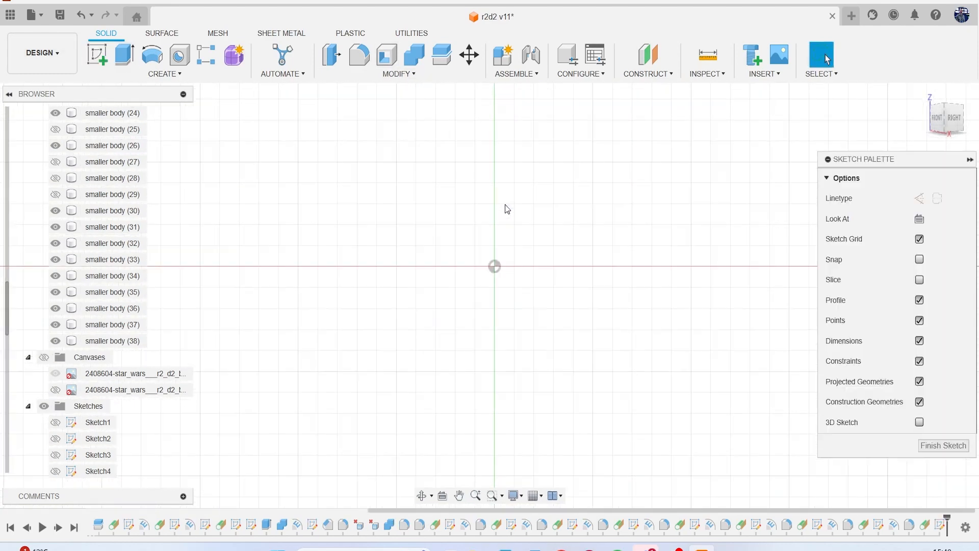
pyautogui.scroll(-3, 504, 210)
pyautogui.moveTo(499, 227); pyautogui.dragTo(492, 287, button='middle')
pyautogui.moveTo(455, 329); pyautogui.dragTo(398, 450, button='middle')
pyautogui.scroll(6, 410, 319)
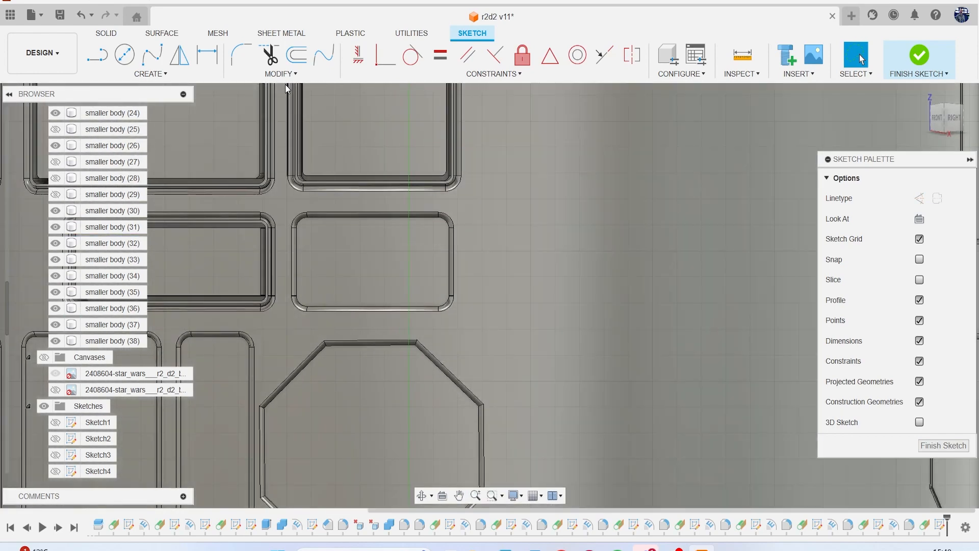
pyautogui.press('p')
pyautogui.click(368, 259)
pyautogui.click(742, 242)
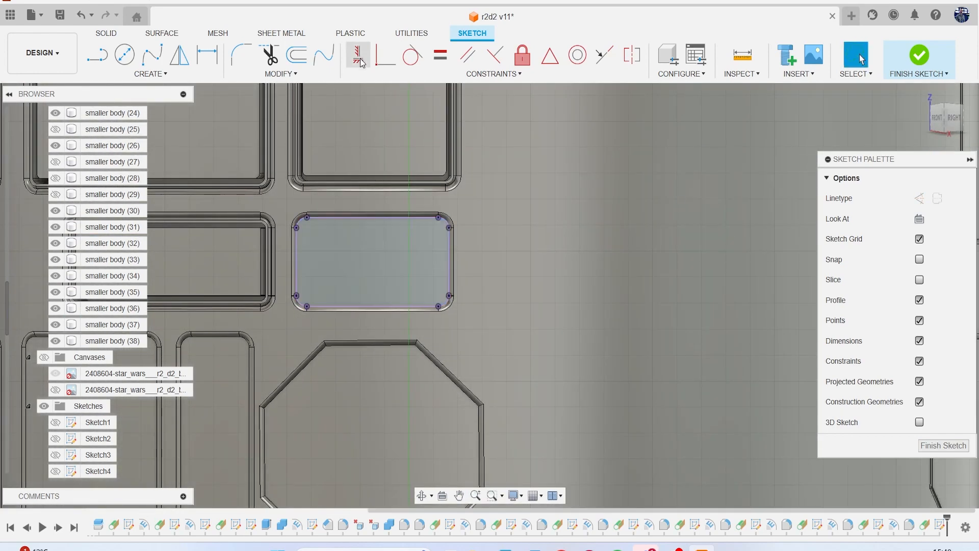
# - Offset the small panel's projected outline inward by 0.1 mm
pyautogui.click(297, 55)
pyautogui.scroll(2, 345, 218)
pyautogui.click(341, 194)
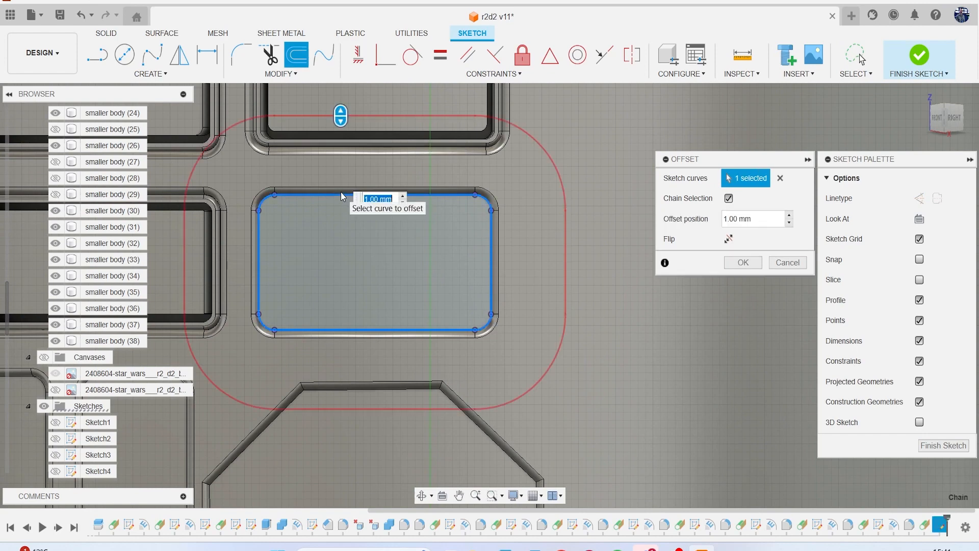
pyautogui.write('-0.1')
pyautogui.press('Return')
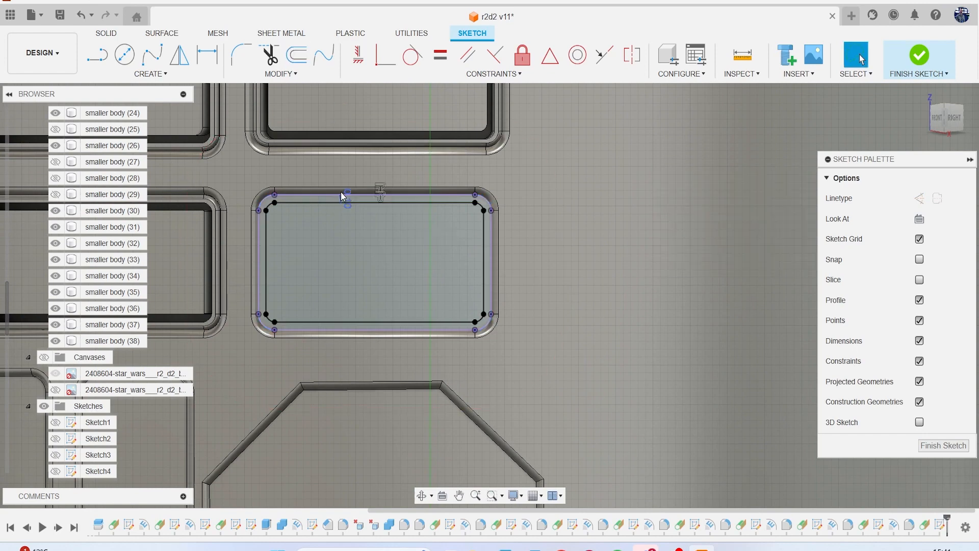
# - Add a second inward offset of 0.2 mm from the small panel's projected outline and finish the sketch
pyautogui.press('o')
pyautogui.click(327, 196)
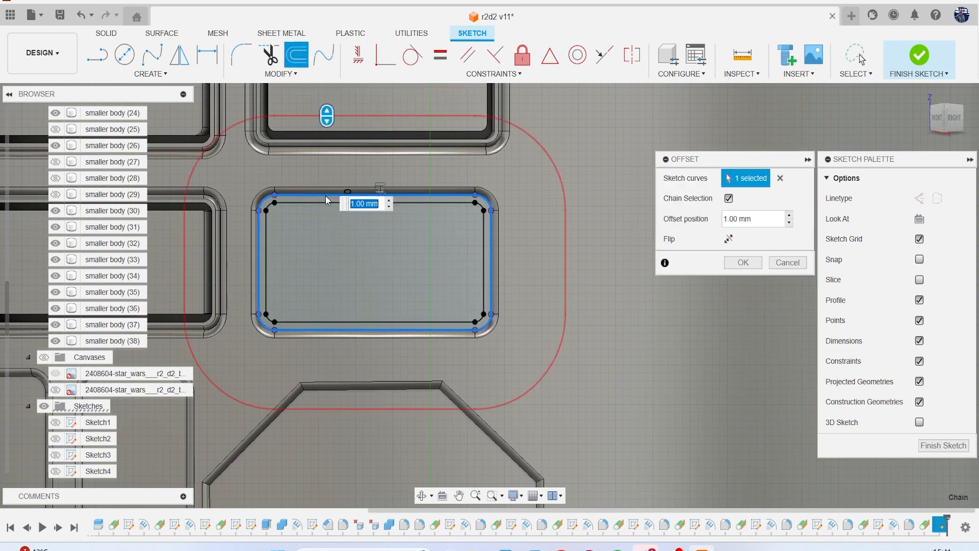
pyautogui.write('-.2')
pyautogui.press('Return')
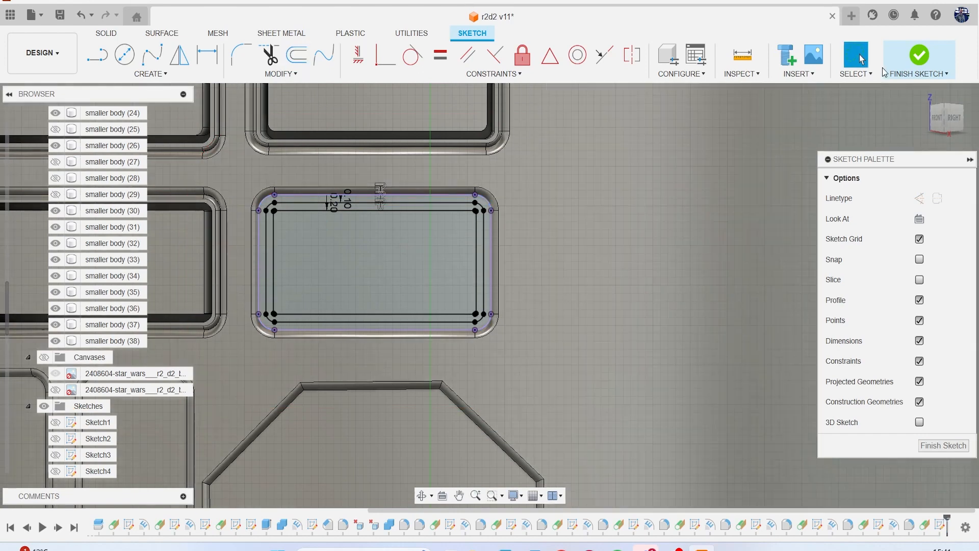
pyautogui.click(850, 62)
pyautogui.click(919, 55)
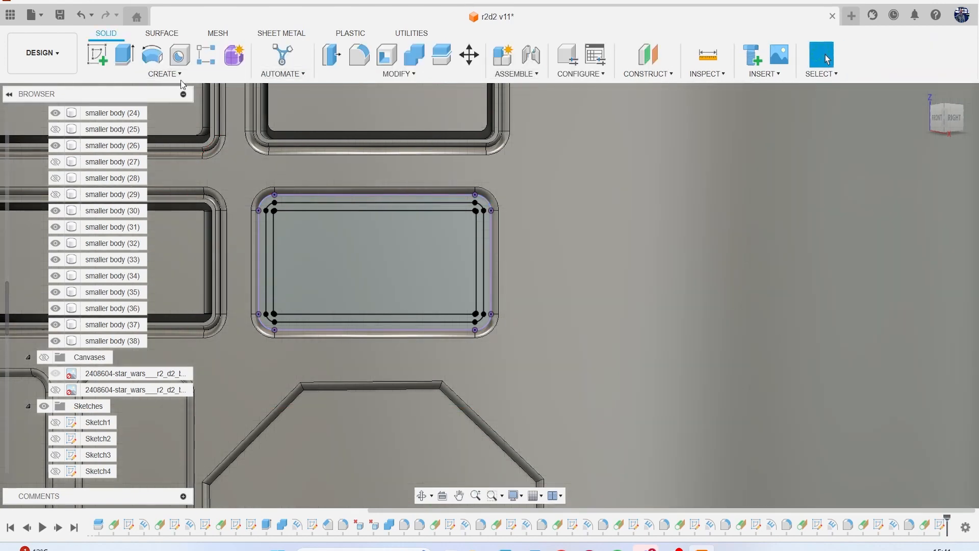
# - Deboss the ring between the two offset outlines 0.5 mm into the small rectangular panel's face
pyautogui.click(165, 74)
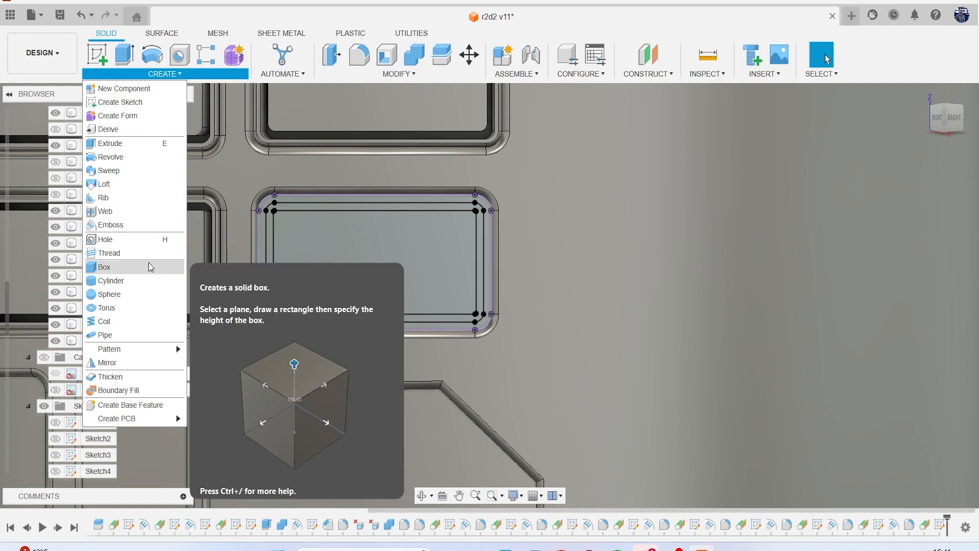
pyautogui.click(116, 224)
pyautogui.click(313, 212)
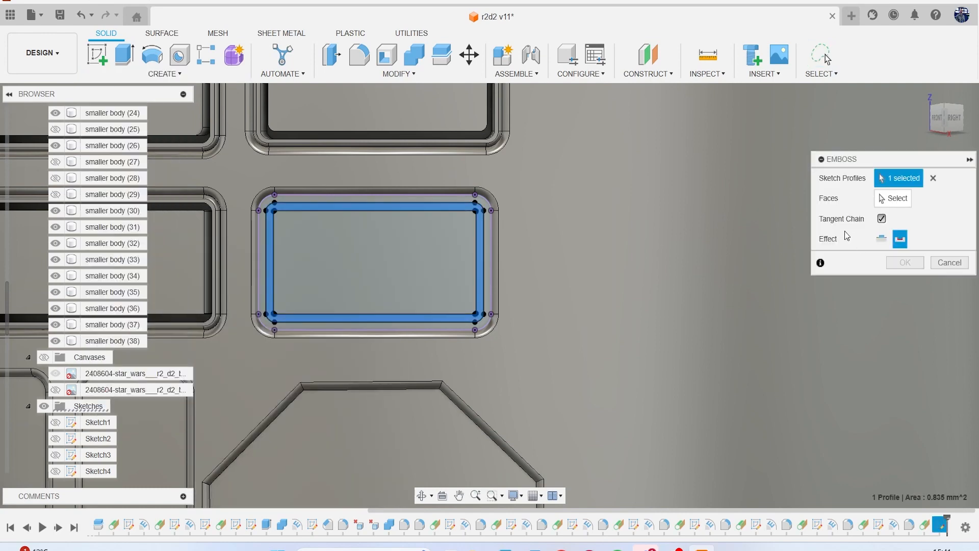
pyautogui.click(881, 200)
pyautogui.click(343, 262)
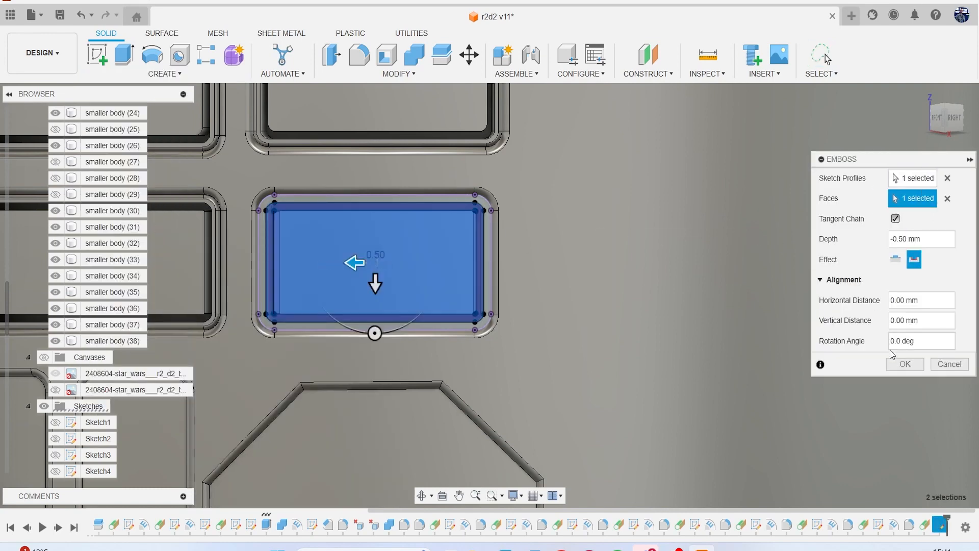
pyautogui.click(905, 364)
pyautogui.scroll(-2, 519, 344)
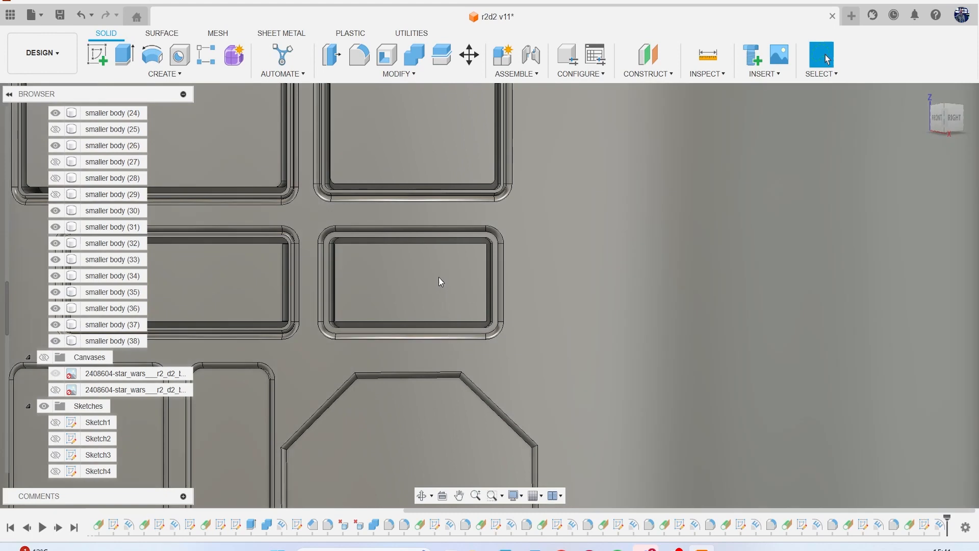
# - Fillet the eight-edge chain around the small rectangular panel's debossed border with a 0.05 mm radius
pyautogui.press('f')
pyautogui.scroll(3, 402, 243)
pyautogui.click(353, 219)
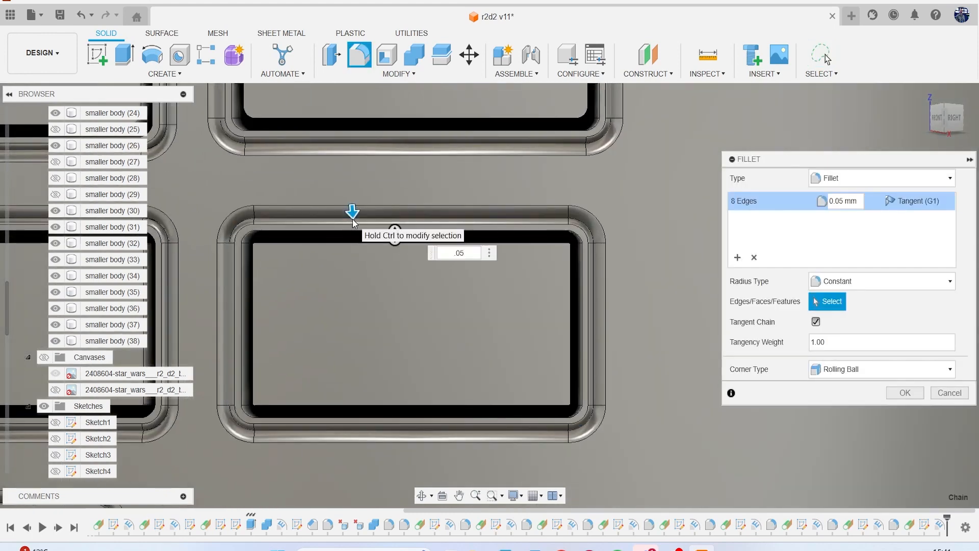
pyautogui.press('Return')
pyautogui.scroll(-3, 359, 293)
pyautogui.scroll(-3, 359, 300)
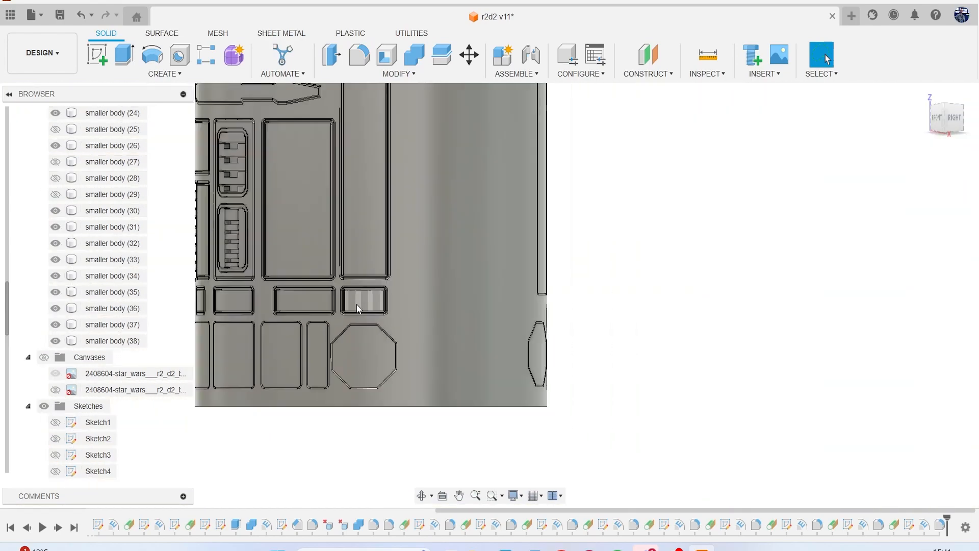
pyautogui.moveTo(947, 122)
pyautogui.mouseDown()
pyautogui.moveTo(972, 106)
pyautogui.moveTo(893, 120)
pyautogui.moveTo(934, 140)
pyautogui.moveTo(964, 138)
pyautogui.mouseUp()
pyautogui.keyDown('shift'); pyautogui.moveTo(449, 326); pyautogui.dragTo(544, 259, button='middle'); pyautogui.keyUp('shift')
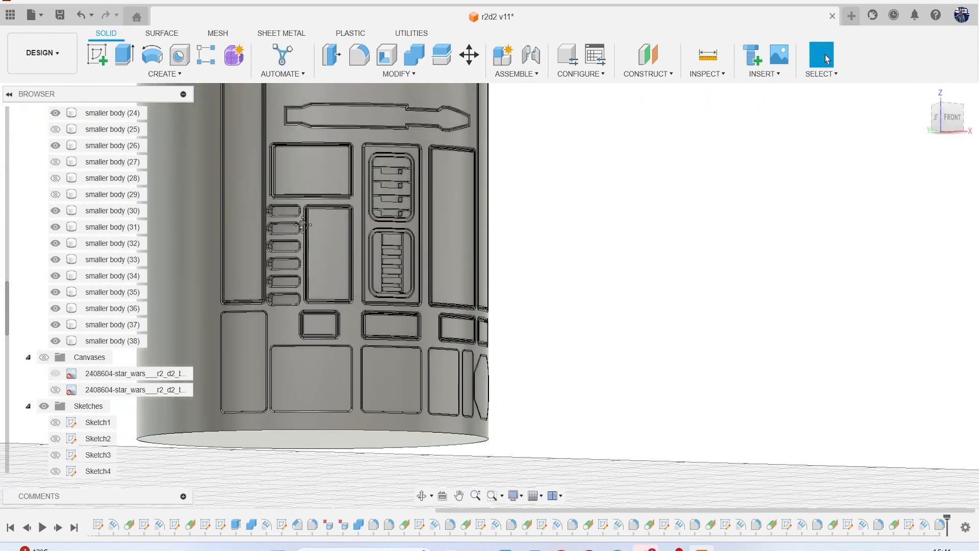
pyautogui.scroll(8, 298, 174)
pyautogui.press('f')
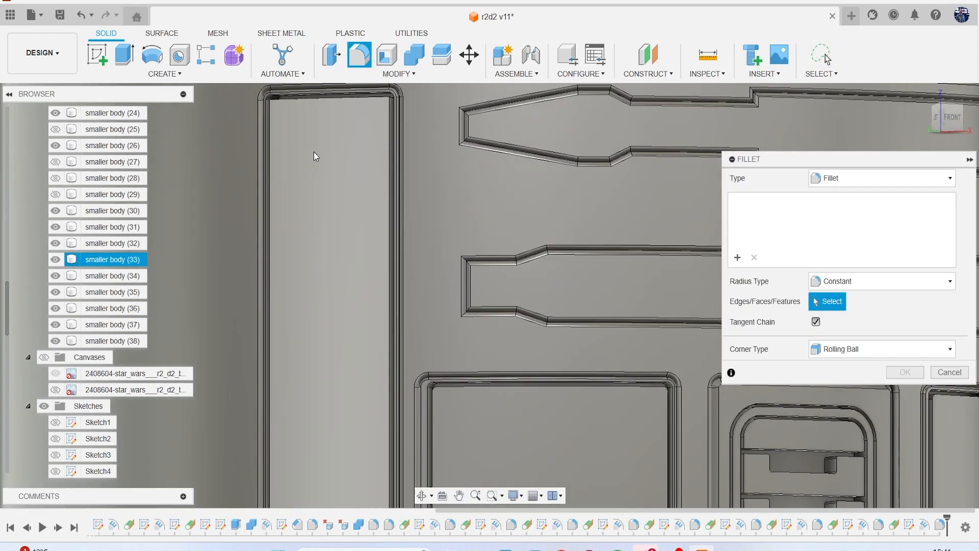
pyautogui.click(411, 228)
pyautogui.write('.01')
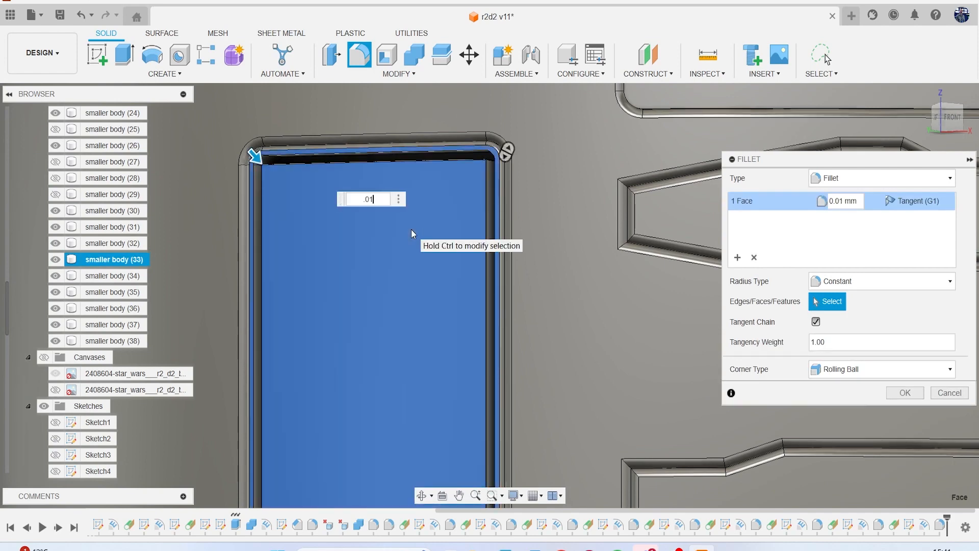
pyautogui.scroll(3, 472, 151)
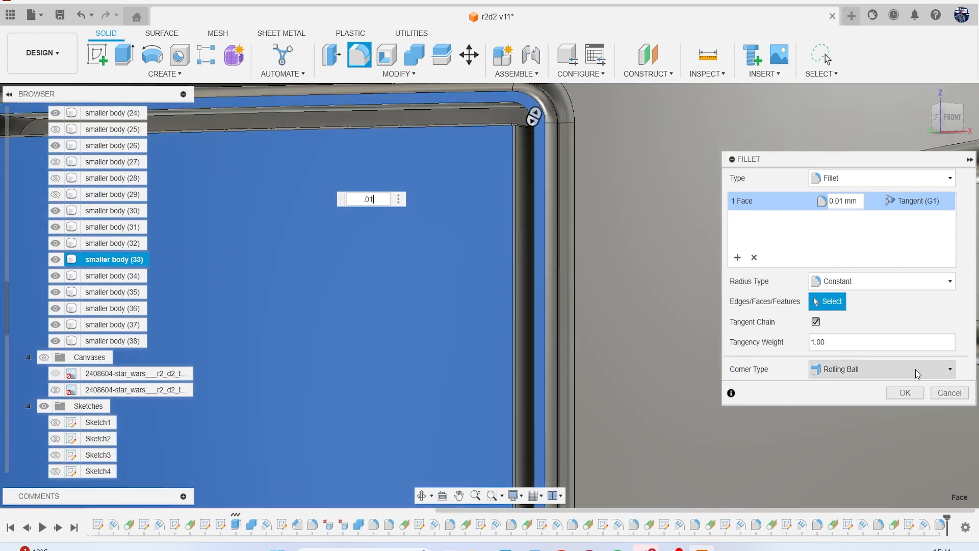
pyautogui.click(949, 392)
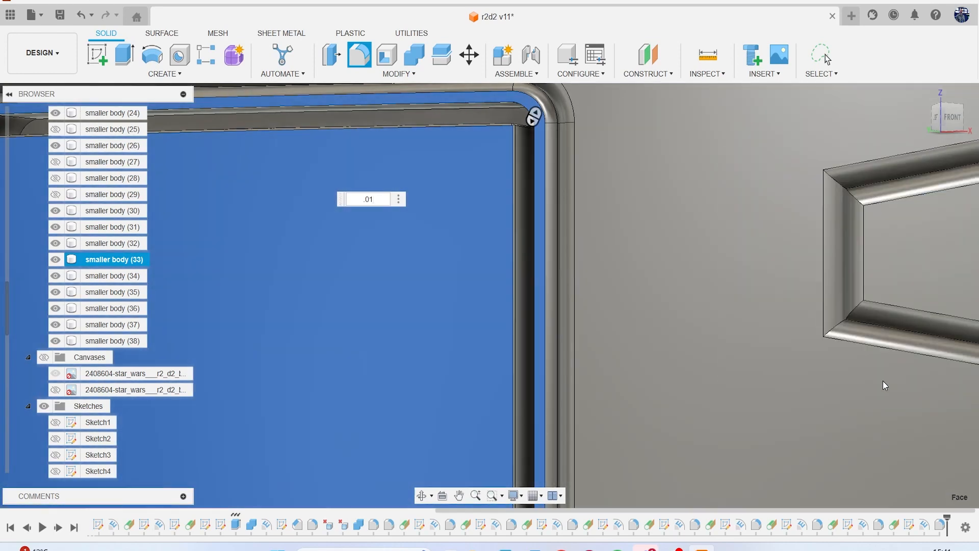
# - Try to fillet the faces of the tall narrow panel and the rectangular panel beside the slots together at 0.01 mm
pyautogui.scroll(-5, 449, 387)
pyautogui.moveTo(479, 429); pyautogui.dragTo(482, 331, button='middle')
pyautogui.scroll(-10, 454, 357)
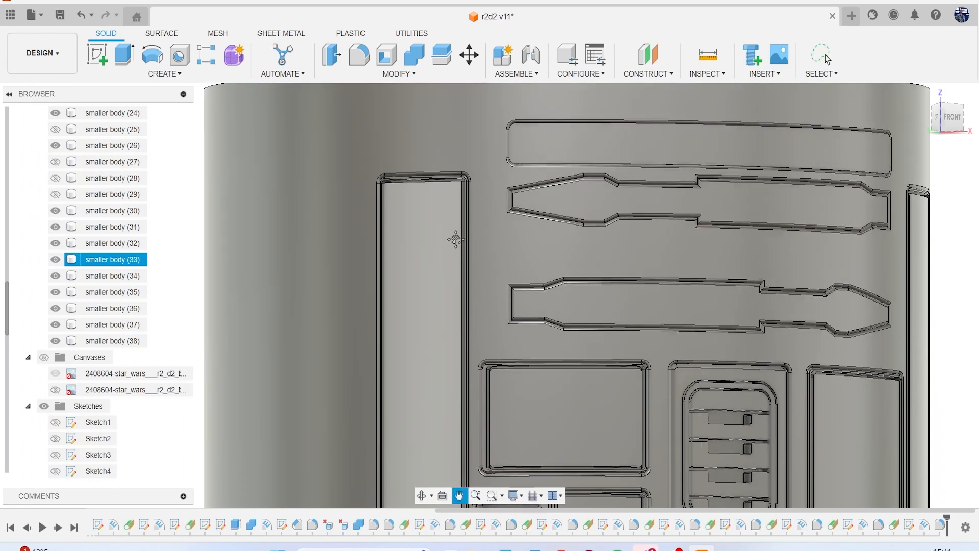
pyautogui.scroll(10, 465, 408)
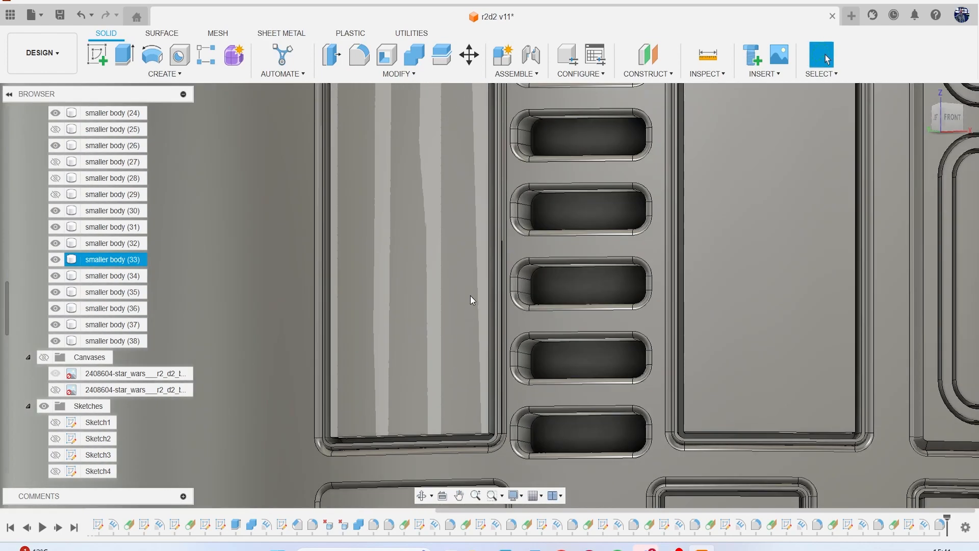
pyautogui.press('f')
pyautogui.click(460, 387)
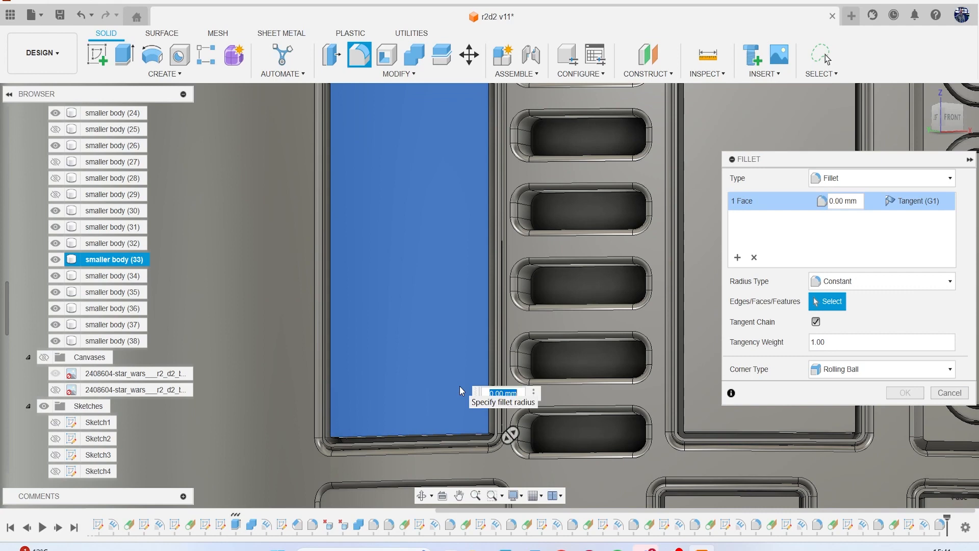
pyautogui.write('.01')
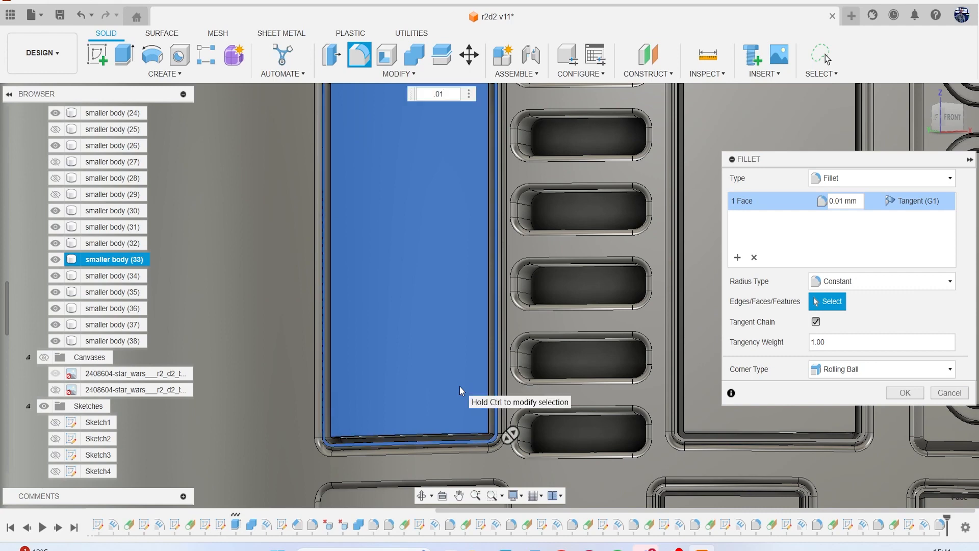
pyautogui.scroll(-2, 577, 359)
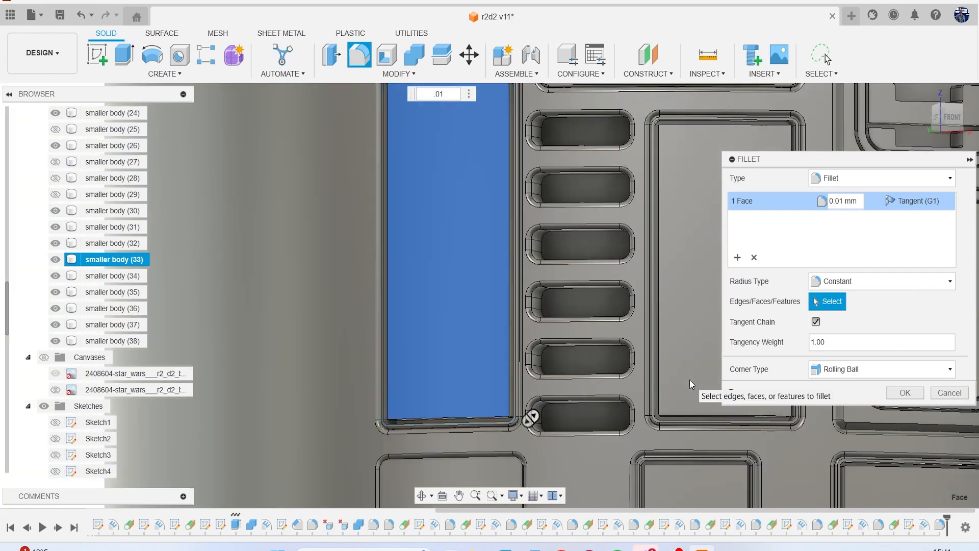
pyautogui.click(693, 350)
pyautogui.scroll(-1, 625, 369)
pyautogui.moveTo(625, 369); pyautogui.dragTo(606, 392, button='middle')
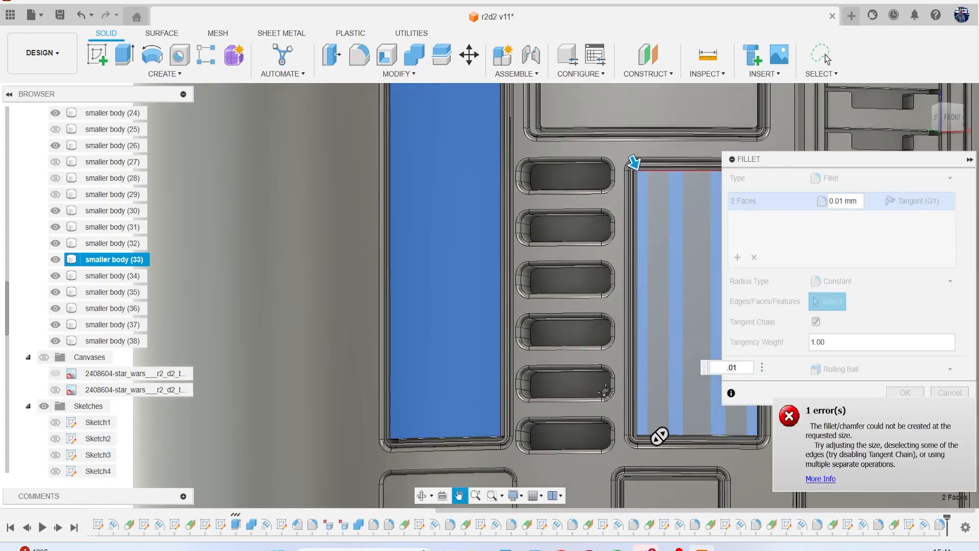
pyautogui.press('Escape')
# - Show the reference canvases and view the whole body from the front
pyautogui.scroll(-3, 540, 305)
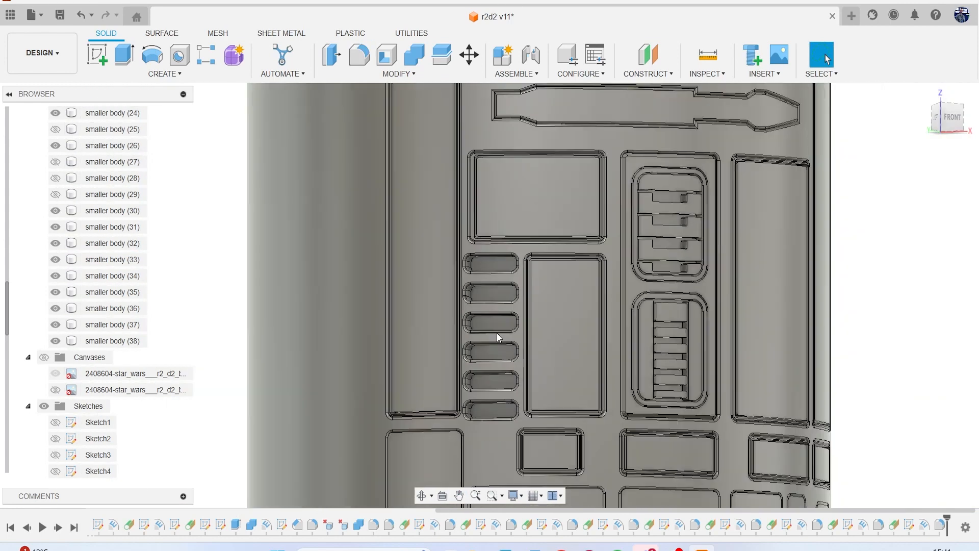
pyautogui.scroll(-5, 497, 333)
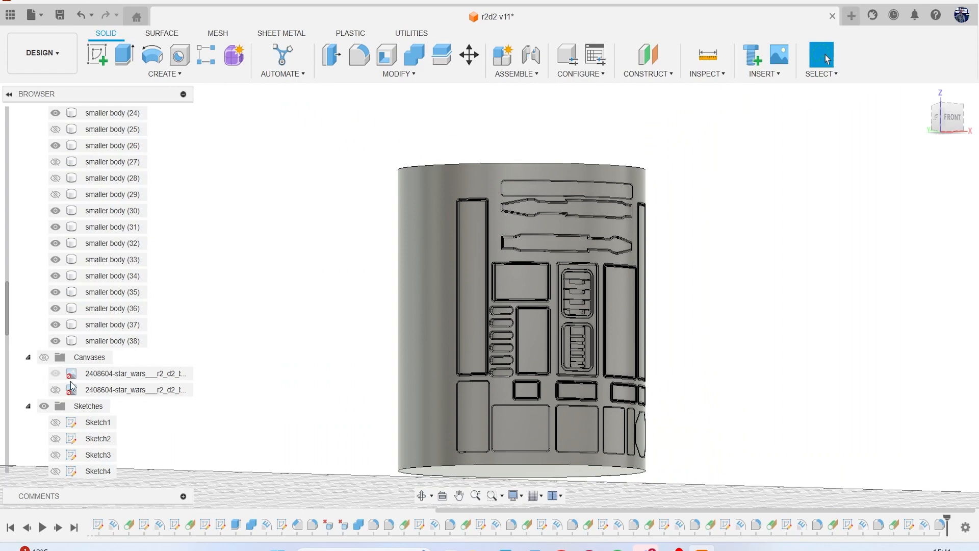
pyautogui.click(44, 358)
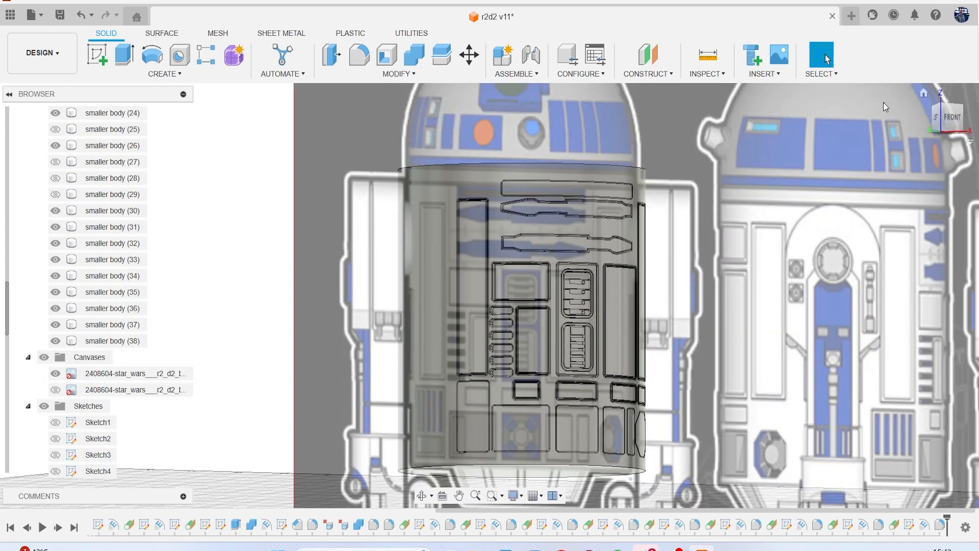
pyautogui.click(950, 119)
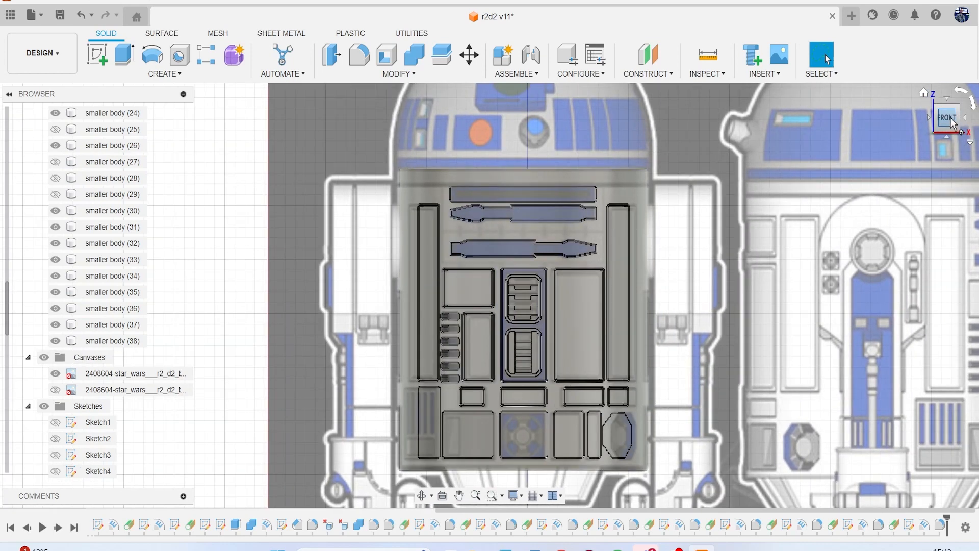
# - Create a tangent plane on the face of the upright rectangular panel at the body's lower left
pyautogui.moveTo(714, 313); pyautogui.dragTo(676, 216)
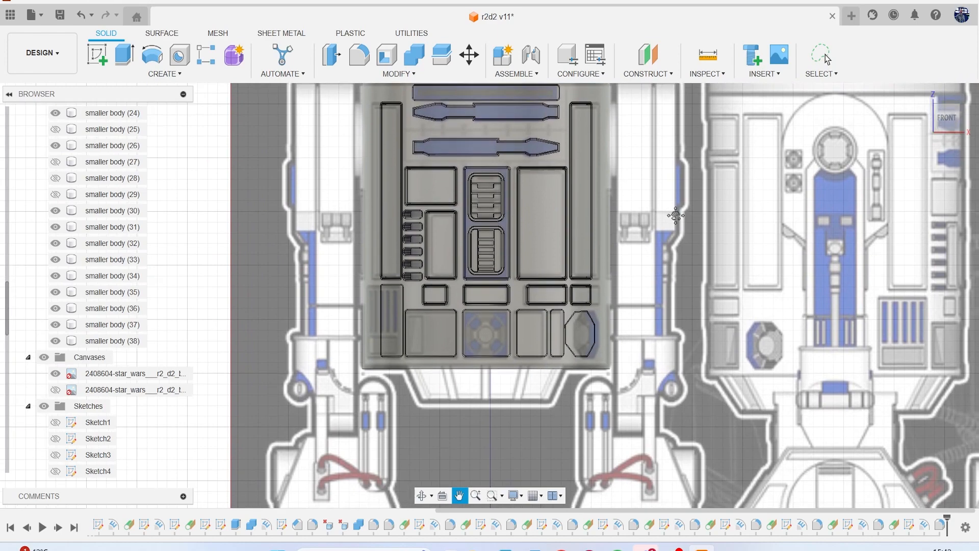
pyautogui.moveTo(676, 215); pyautogui.dragTo(776, 184, button='middle')
pyautogui.scroll(-1, 705, 243)
pyautogui.scroll(3, 472, 289)
pyautogui.scroll(2, 531, 293)
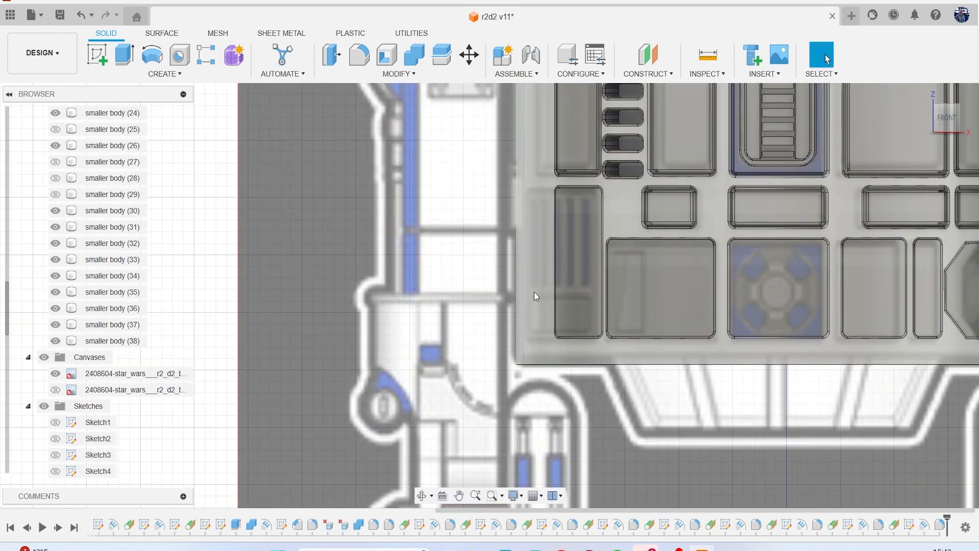
pyautogui.scroll(2, 583, 275)
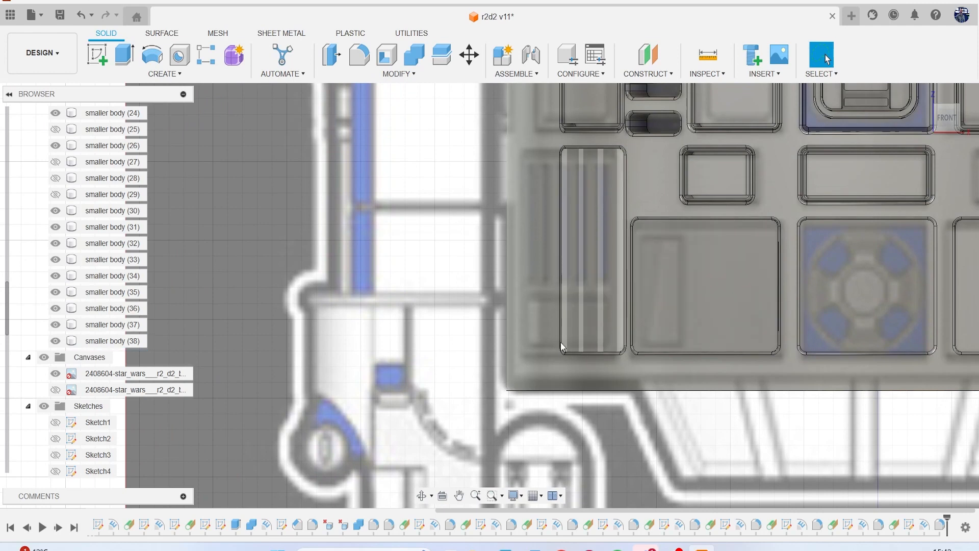
pyautogui.click(648, 75)
pyautogui.click(671, 111)
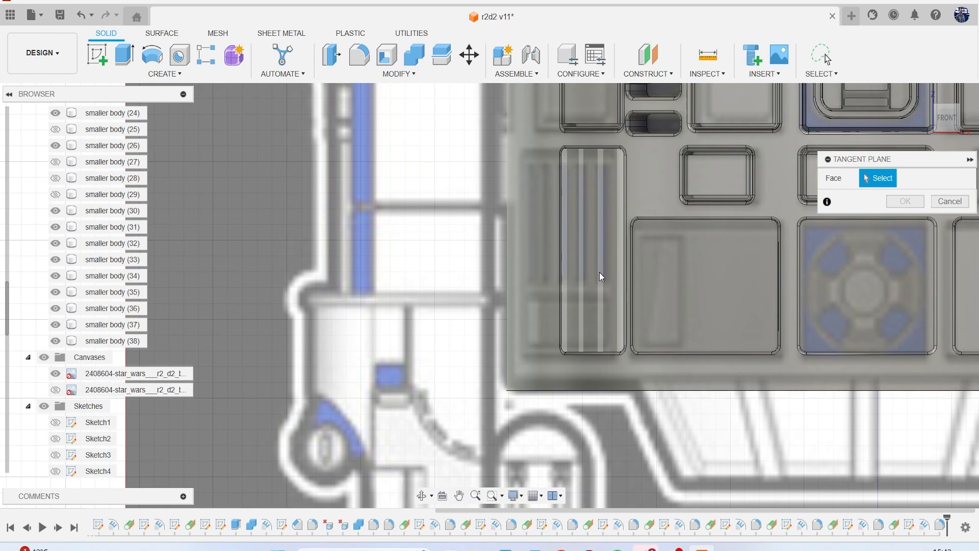
pyautogui.click(599, 271)
pyautogui.click(894, 244)
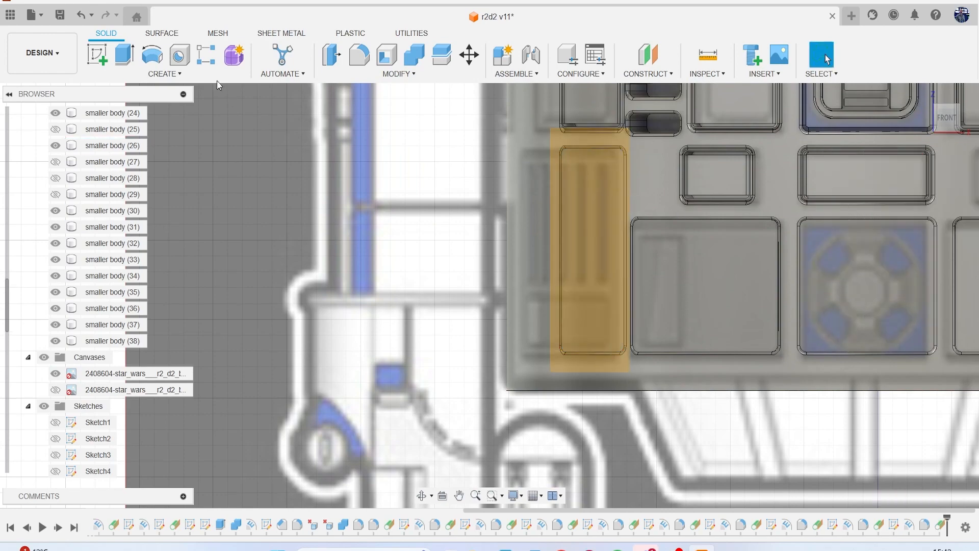
# - Start a sketch on the tangent plane of the lower-left upright panel
pyautogui.click(97, 55)
pyautogui.click(567, 246)
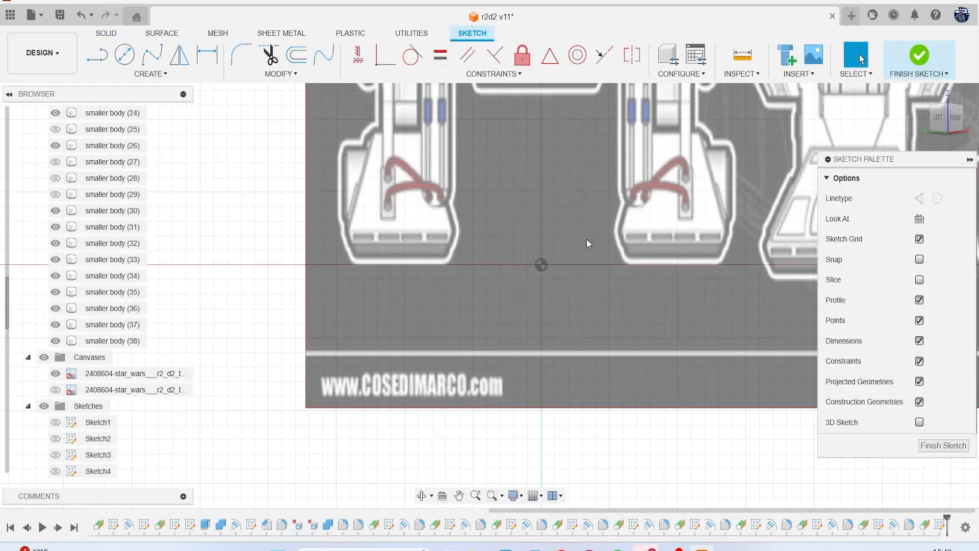
pyautogui.moveTo(587, 238); pyautogui.dragTo(567, 383, button='middle')
pyautogui.scroll(5, 548, 286)
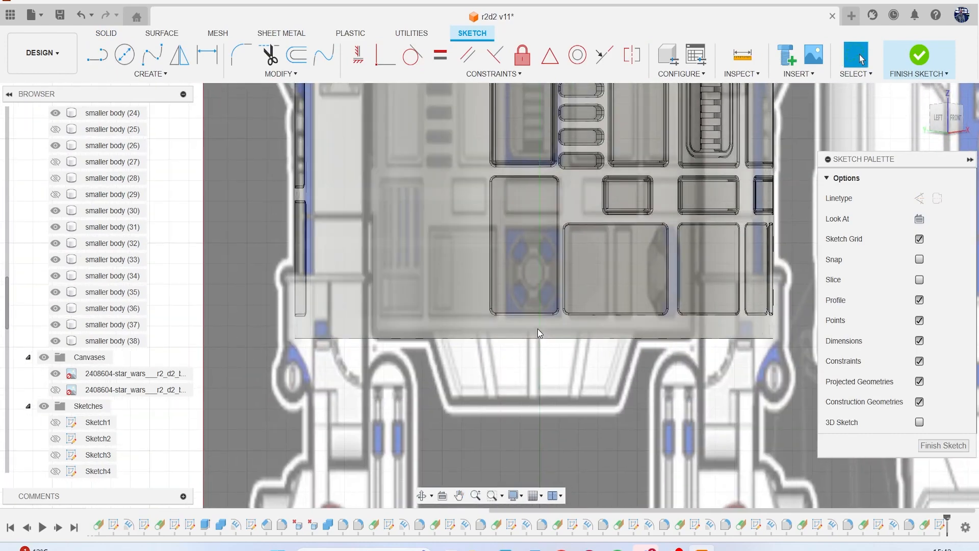
pyautogui.scroll(2, 536, 326)
pyautogui.press('r')
pyautogui.scroll(4, 510, 253)
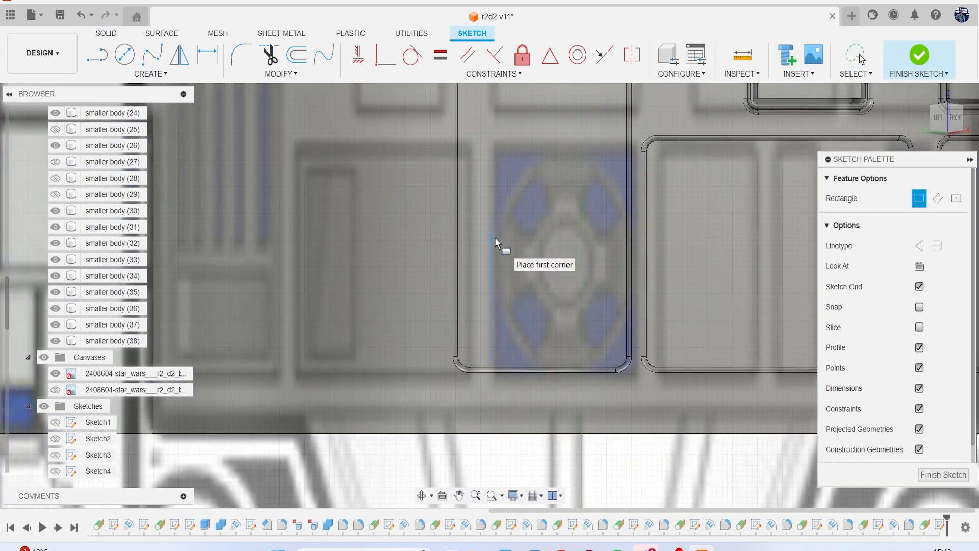
pyautogui.click(302, 61)
pyautogui.press('Escape')
# - Project the lower-left upright panel's face into the sketch
pyautogui.press('p')
pyautogui.click(513, 364)
pyautogui.click(743, 243)
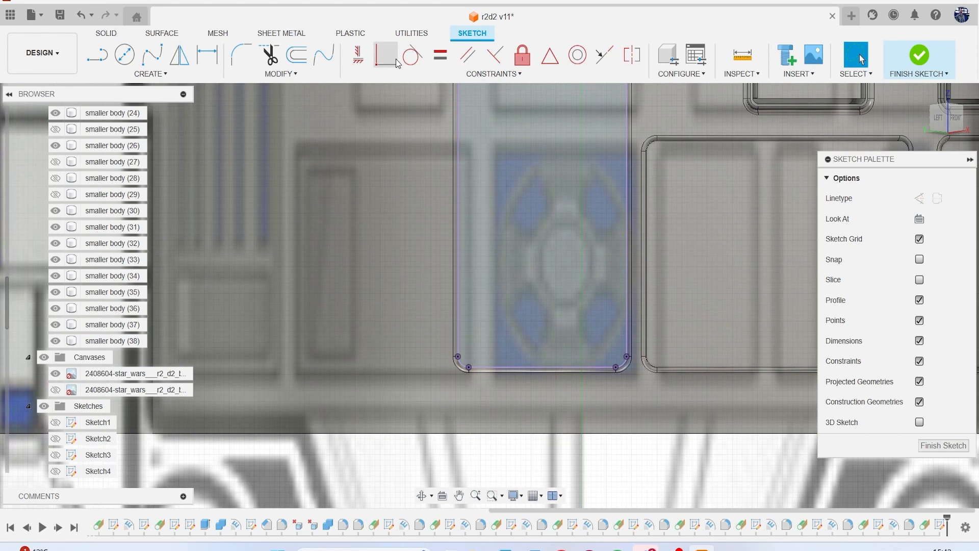
# - Offset the upright panel's projected outline inward by about 0.3 mm
pyautogui.click(300, 51)
pyautogui.click(519, 366)
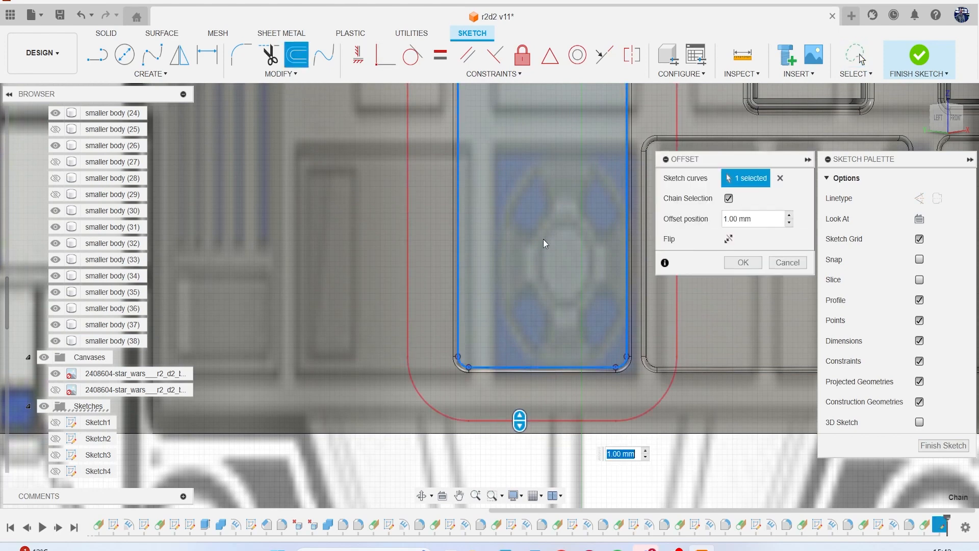
pyautogui.moveTo(519, 415); pyautogui.dragTo(519, 352)
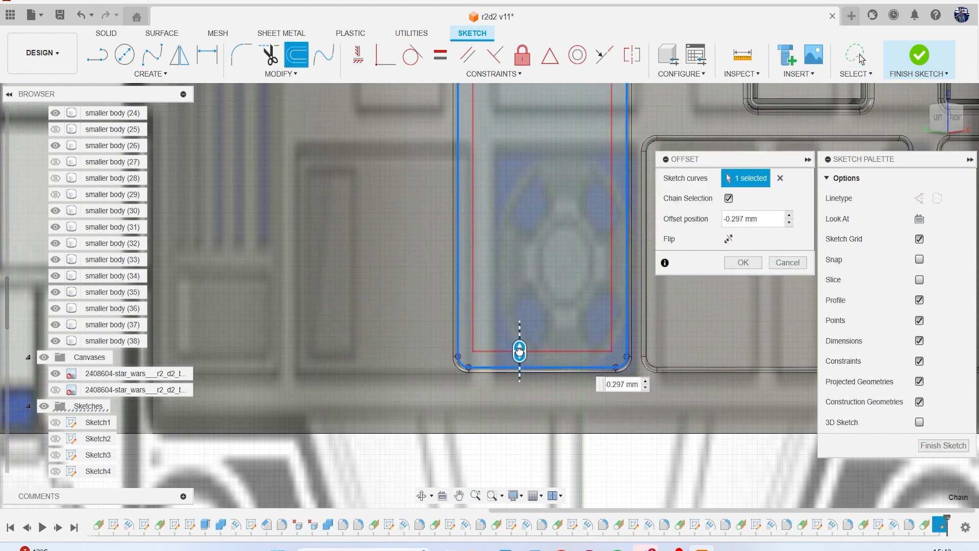
pyautogui.click(744, 262)
# - Draw a horizontal line about 2.8 mm long between the offset outline's two vertical sides, in its lower part
pyautogui.press('l')
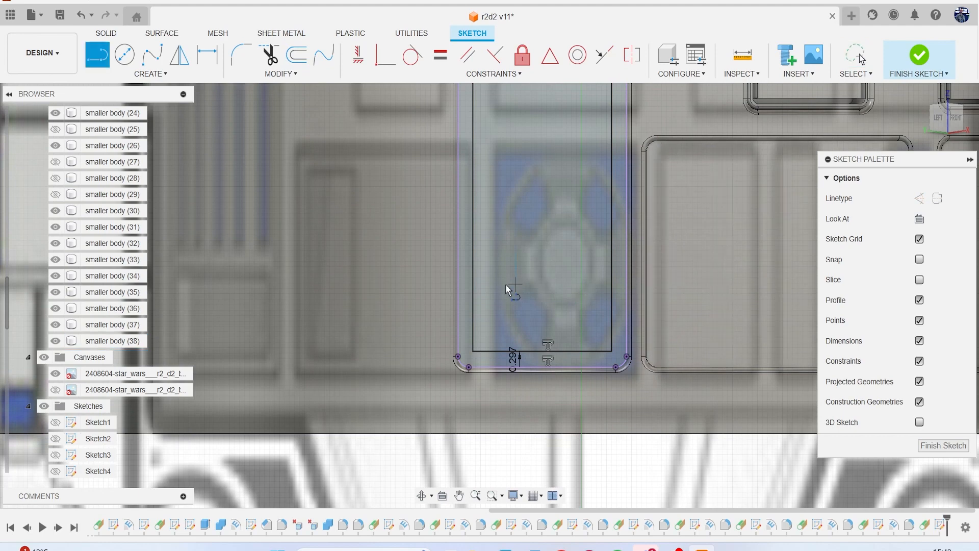
pyautogui.click(473, 270)
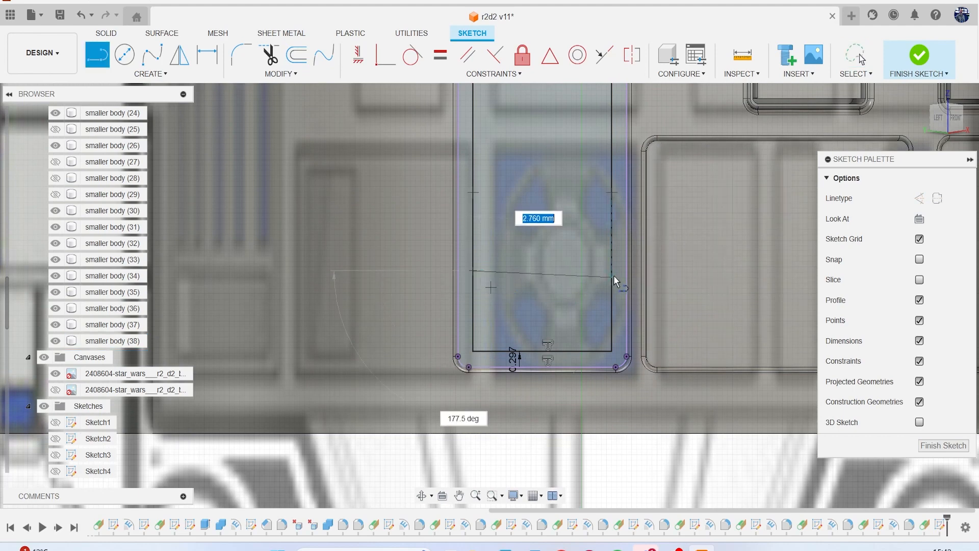
pyautogui.doubleClick(613, 270)
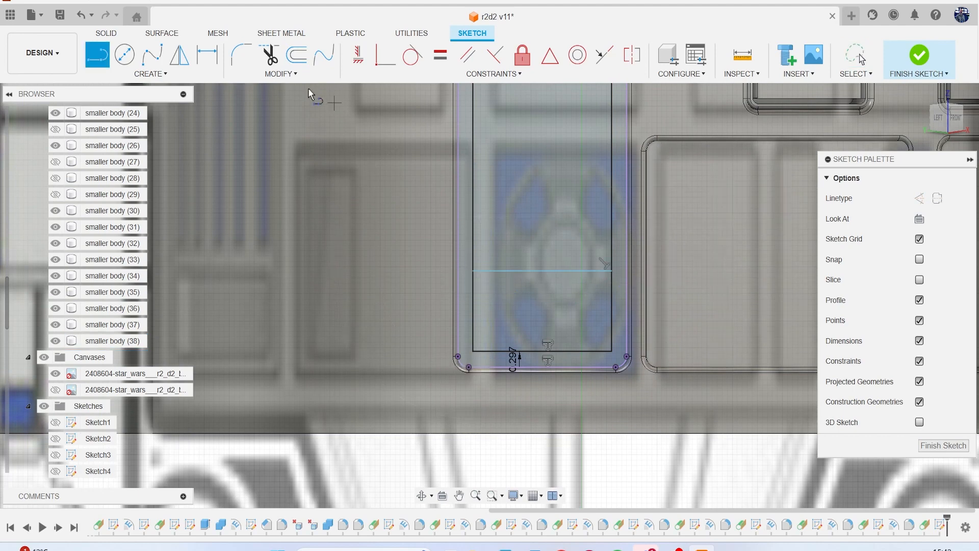
pyautogui.click(481, 270)
pyautogui.click(474, 284)
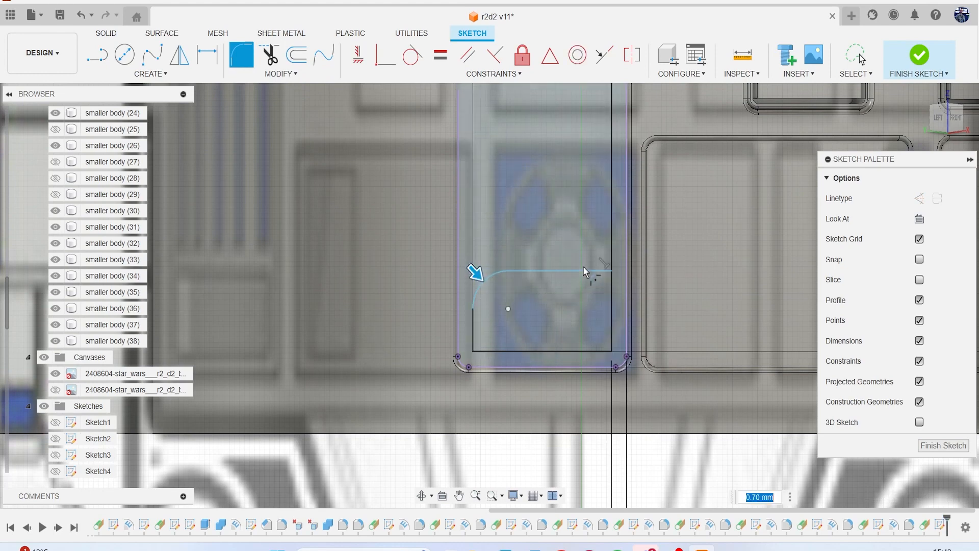
pyautogui.press('Escape')
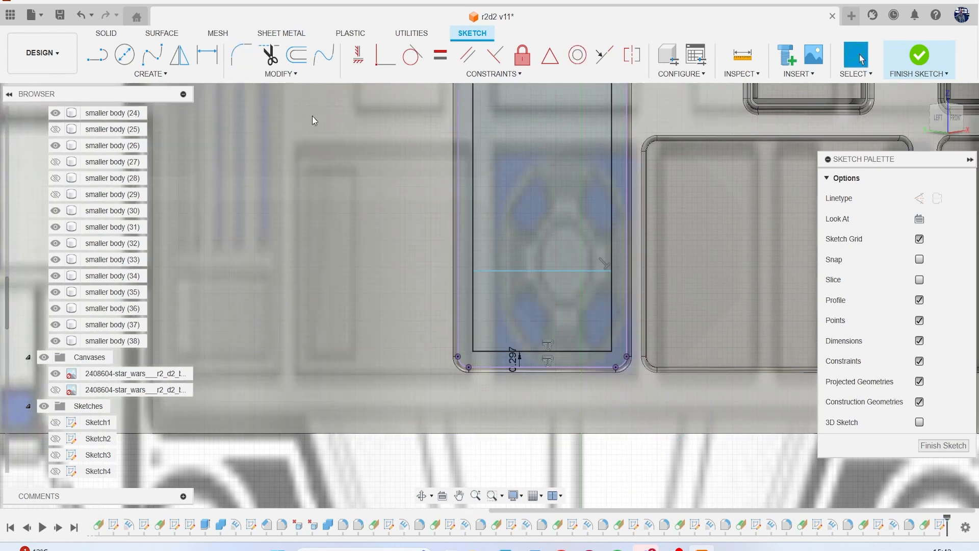
# - Fillet all four corners of the rectangle in the upright panel's lower part with a 0.1 mm radius
pyautogui.click(474, 288)
pyautogui.press('BackSpace')
pyautogui.write('.1')
pyautogui.scroll(5, 504, 301)
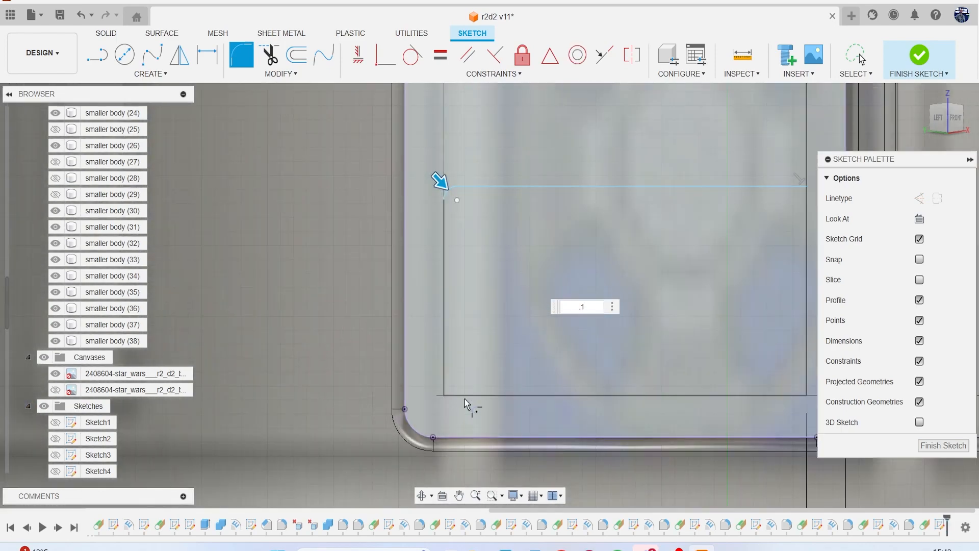
pyautogui.click(460, 396)
pyautogui.click(444, 384)
pyautogui.moveTo(748, 375); pyautogui.dragTo(610, 365, button='middle')
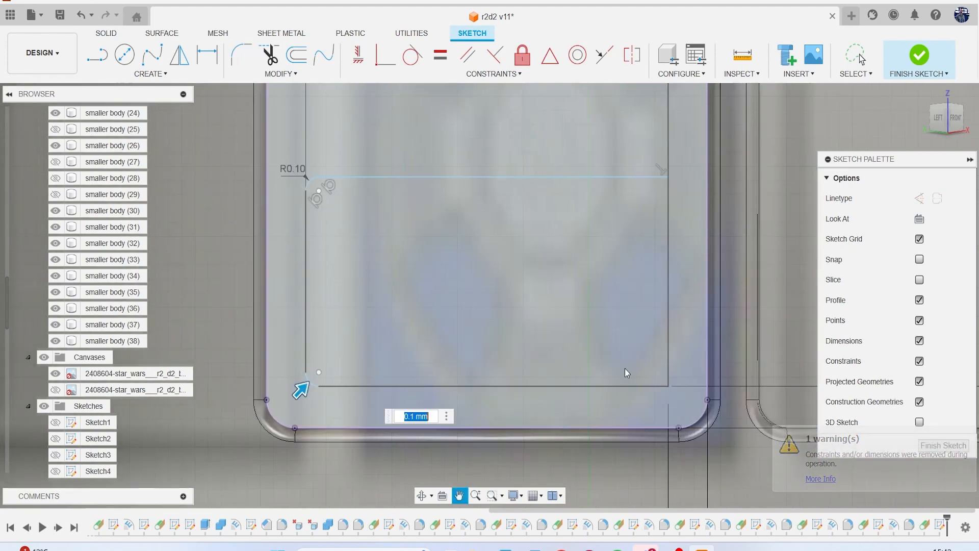
pyautogui.click(649, 385)
pyautogui.click(667, 366)
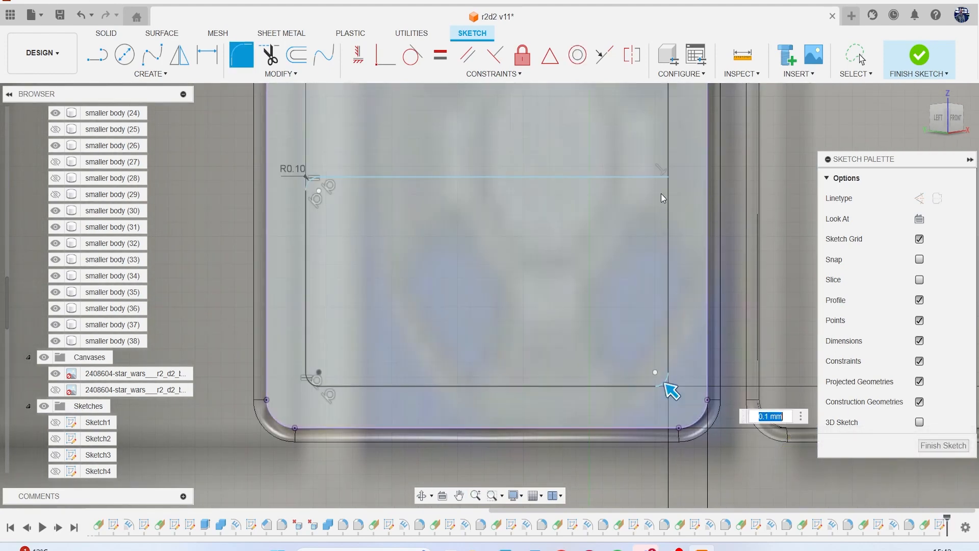
pyautogui.click(660, 178)
pyautogui.click(669, 191)
pyautogui.press('Return')
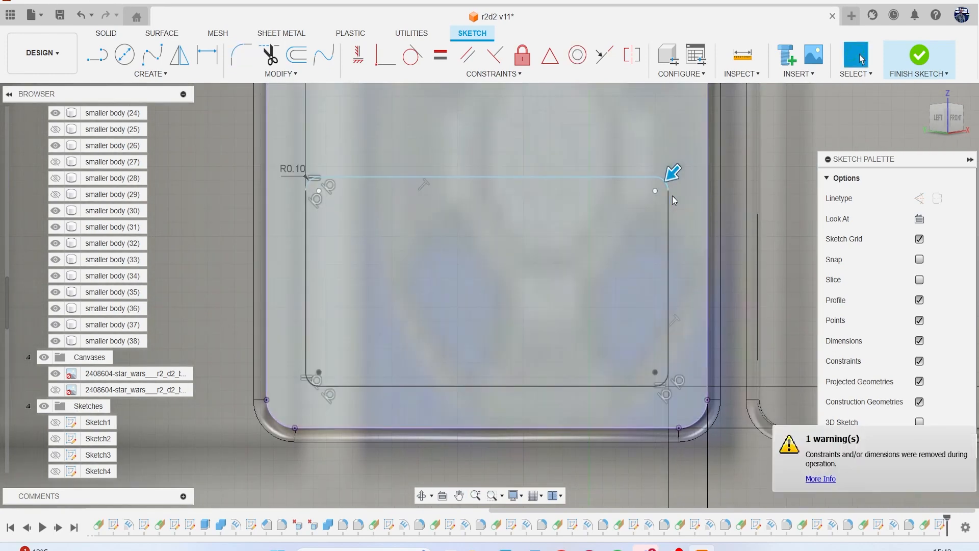
# - Offset the rounded lower rectangle inward by about 0.06 mm to form a thin border
pyautogui.click(288, 56)
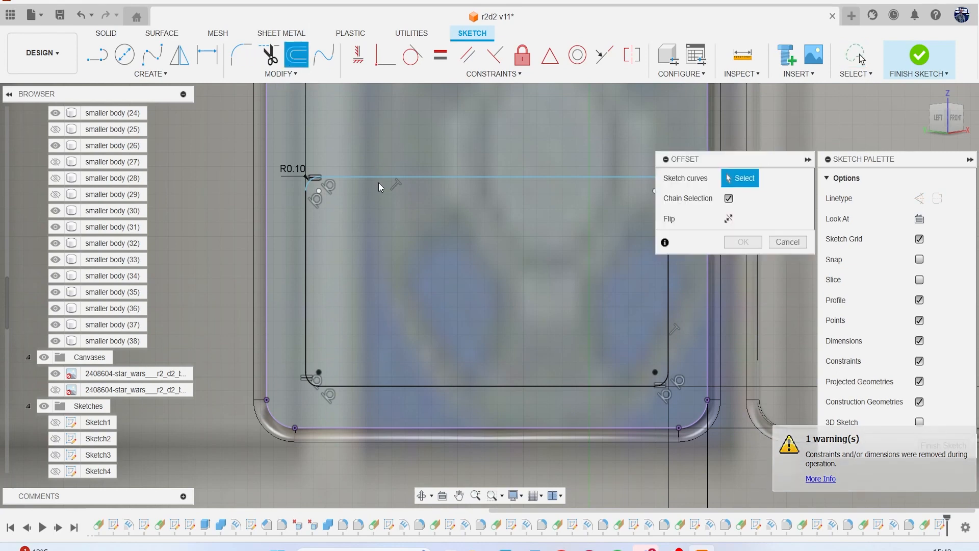
pyautogui.click(375, 177)
pyautogui.moveTo(375, 309); pyautogui.dragTo(368, 180)
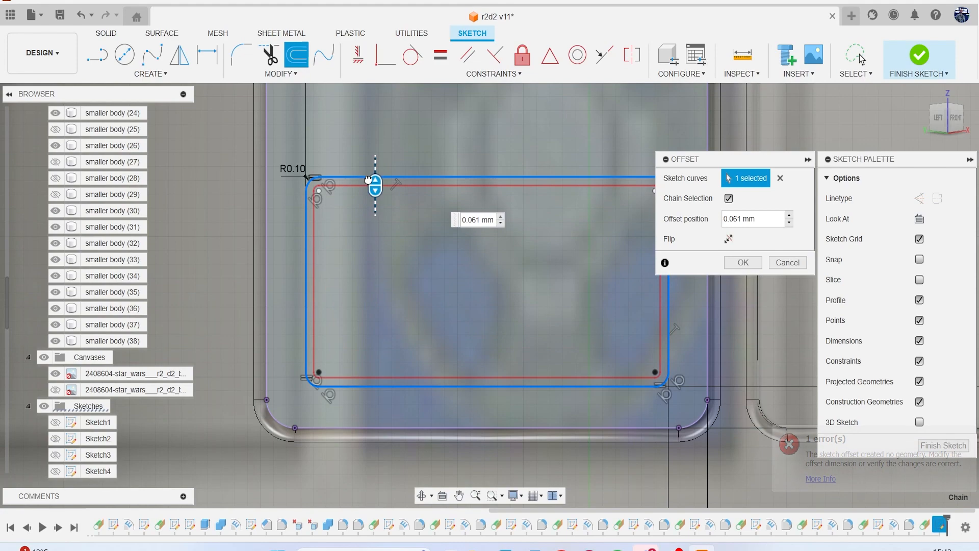
pyautogui.press('Return')
# - Sketch a narrow upright rectangle about 4.3 mm tall along the panel's left side, above the border
pyautogui.scroll(-10, 369, 179)
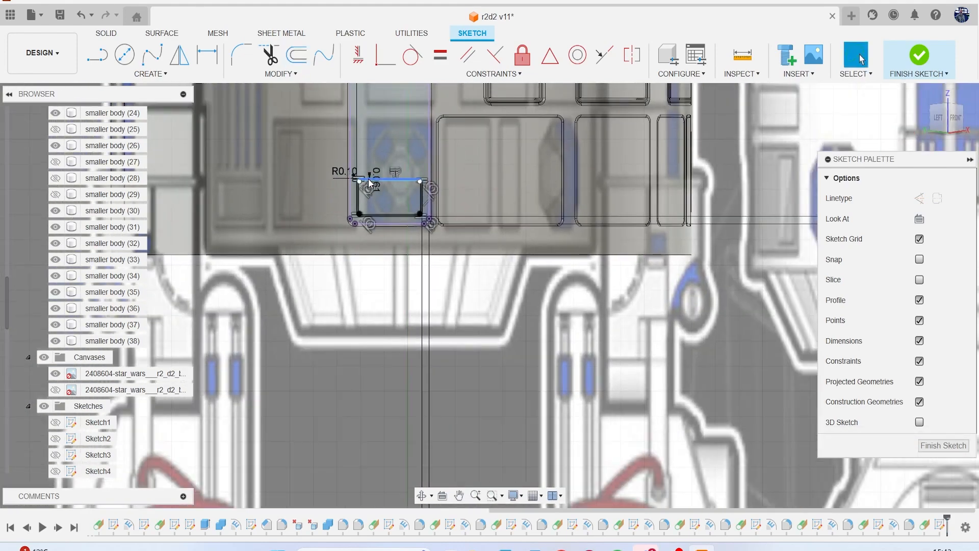
pyautogui.moveTo(368, 179); pyautogui.dragTo(400, 310, button='middle')
pyautogui.scroll(10, 396, 238)
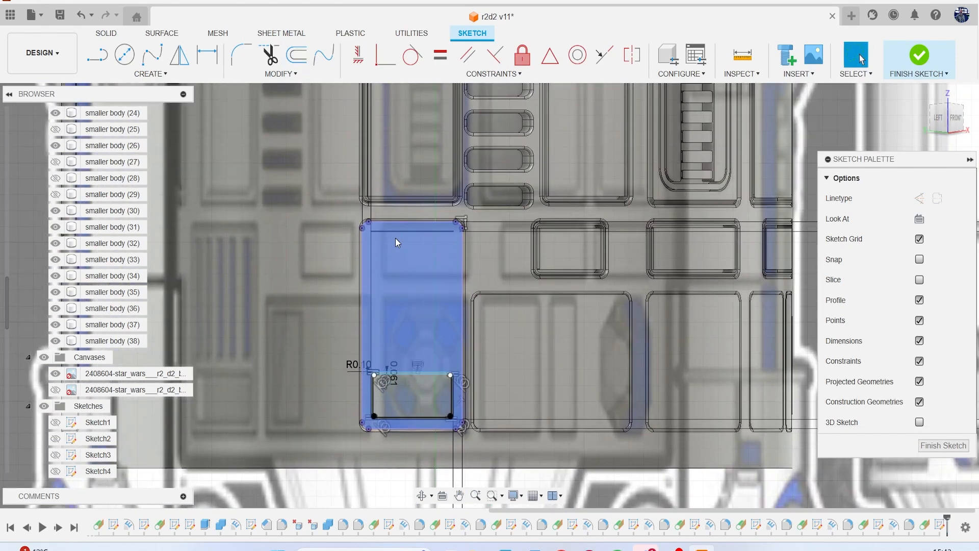
pyautogui.press('r')
pyautogui.scroll(5, 403, 153)
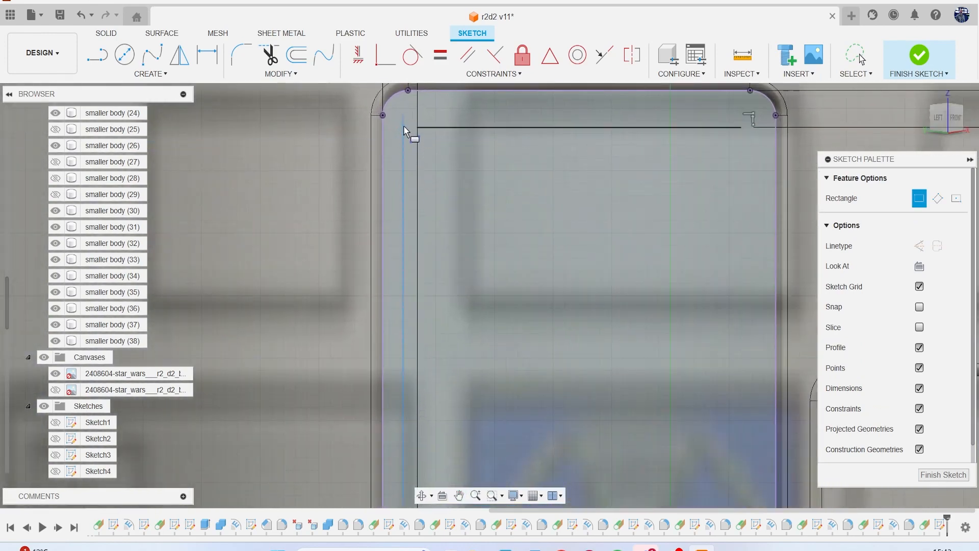
pyautogui.click(403, 126)
pyautogui.scroll(-2, 441, 288)
pyautogui.moveTo(447, 326)
pyautogui.mouseDown(button='middle')
pyautogui.moveTo(458, 229)
pyautogui.moveTo(458, 257)
pyautogui.mouseUp(button='middle')
pyautogui.scroll(1, 443, 372)
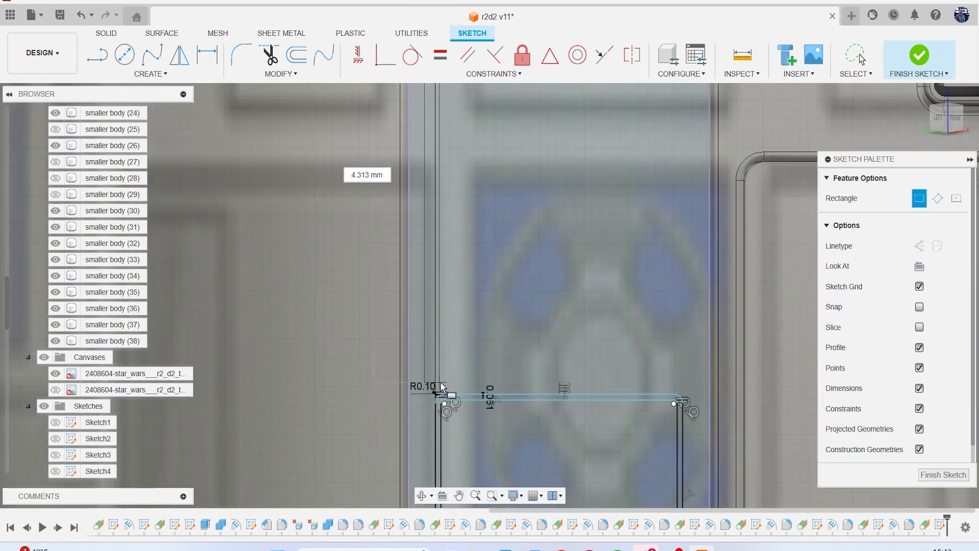
pyautogui.click(440, 385)
# - Fillet the four corners of the narrow upright slot with a 0.05 mm radius
pyautogui.scroll(-3, 440, 385)
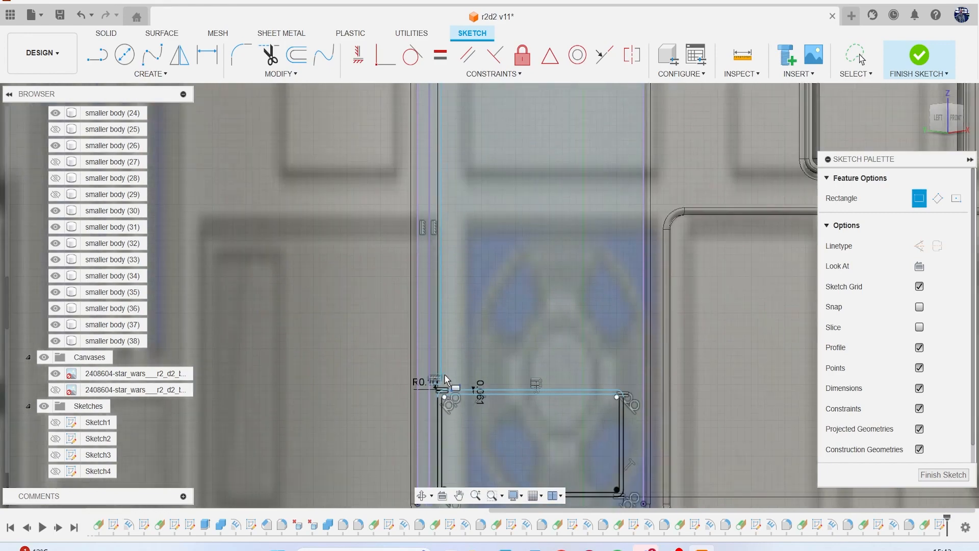
pyautogui.scroll(-1, 455, 340)
pyautogui.scroll(4, 447, 193)
pyautogui.press('f')
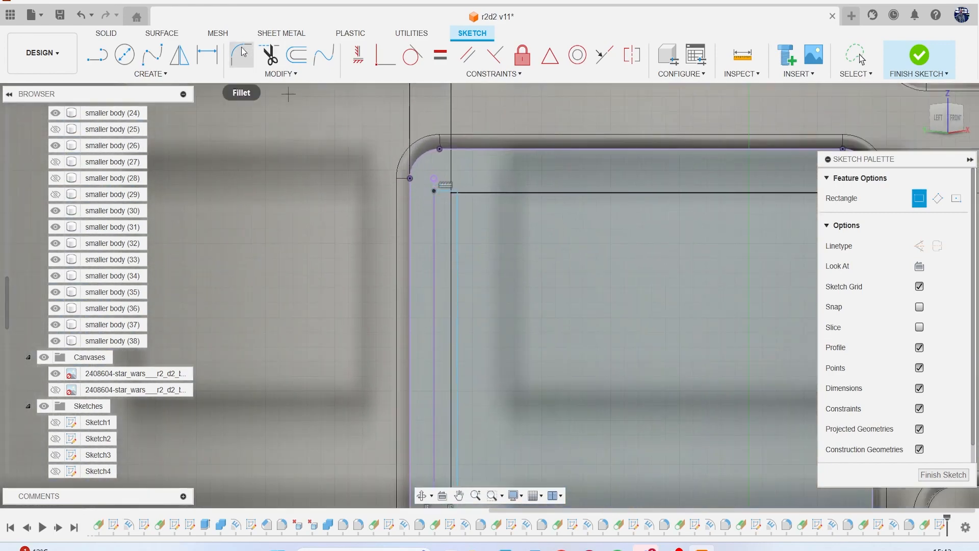
pyautogui.scroll(2, 400, 200)
pyautogui.click(461, 193)
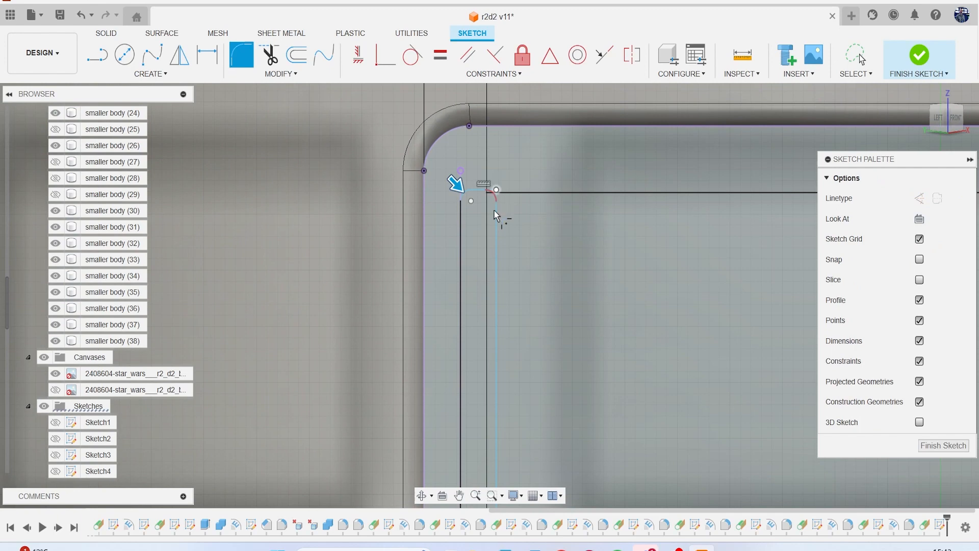
pyautogui.scroll(-3, 507, 332)
pyautogui.moveTo(518, 334); pyautogui.dragTo(524, 159, button='middle')
pyautogui.moveTo(530, 404); pyautogui.dragTo(515, 300, button='middle')
pyautogui.scroll(5, 492, 312)
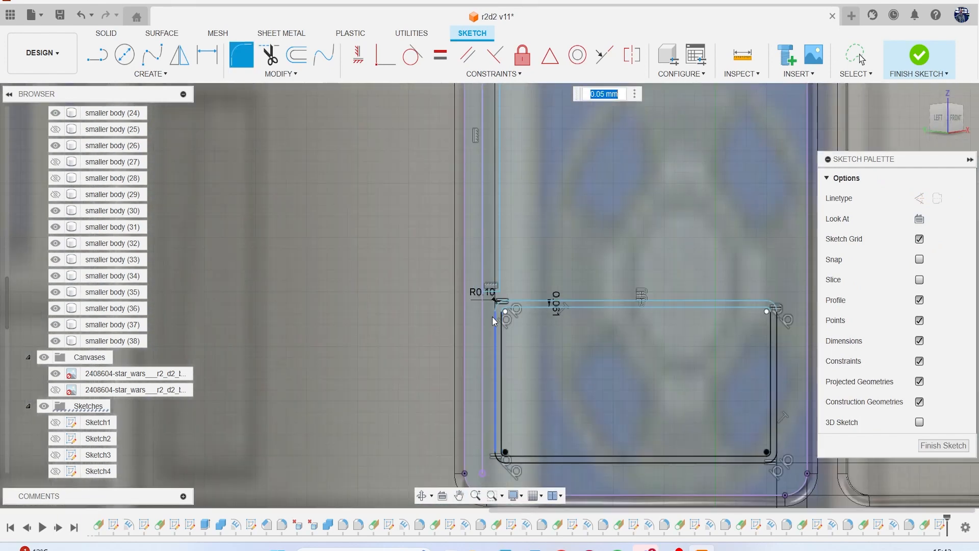
pyautogui.click(480, 289)
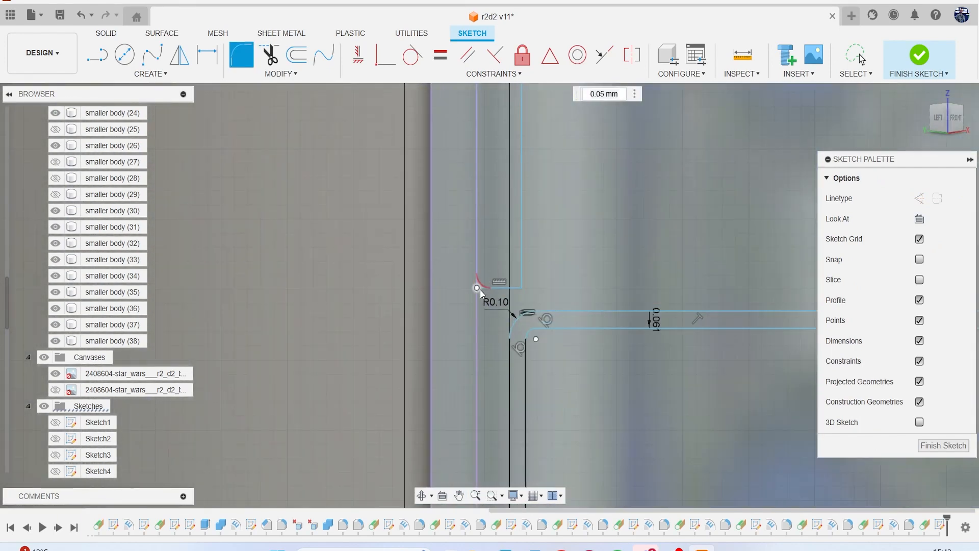
pyautogui.click(522, 288)
pyautogui.press('Return')
pyautogui.press('Escape')
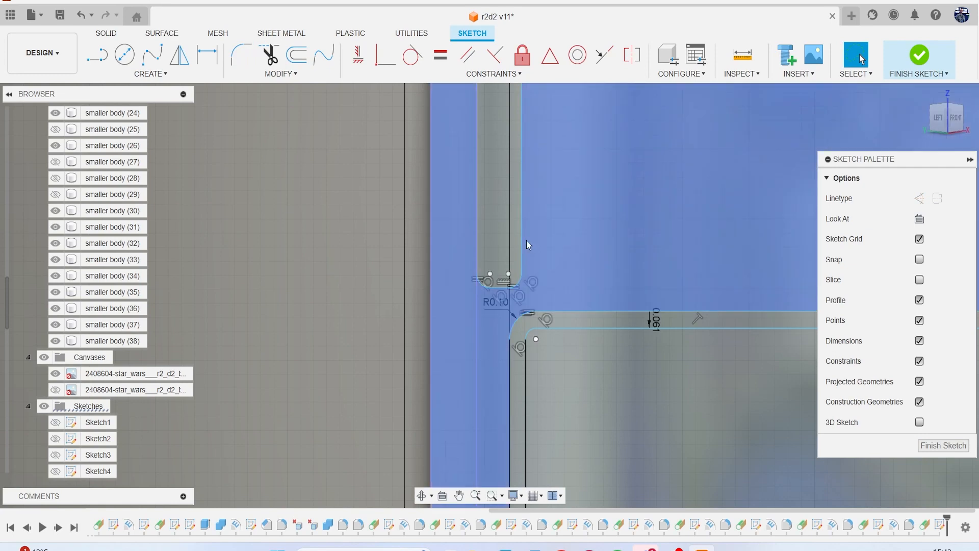
# - Pattern the narrow slot horizontally across the panel as seven instances over an extent of about 2.88 mm
pyautogui.click(152, 76)
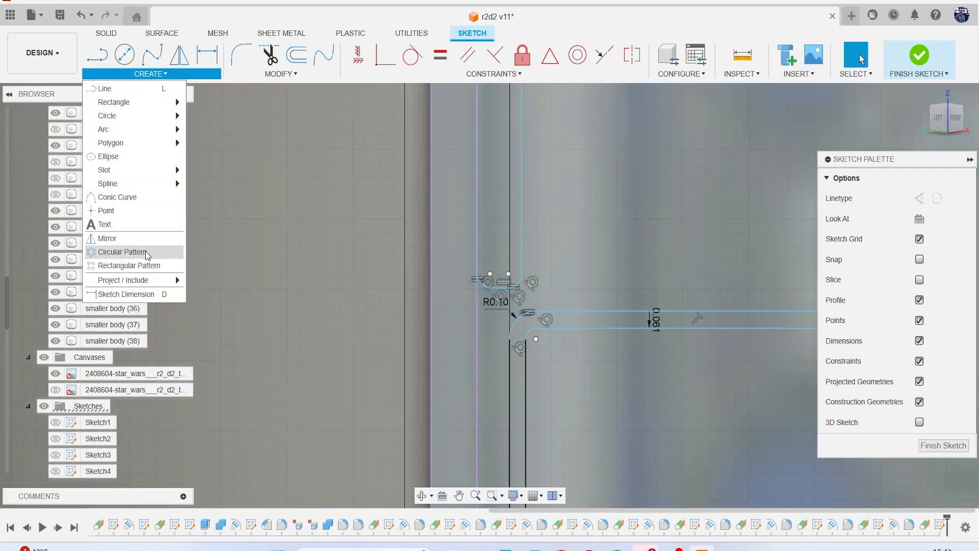
pyautogui.click(129, 265)
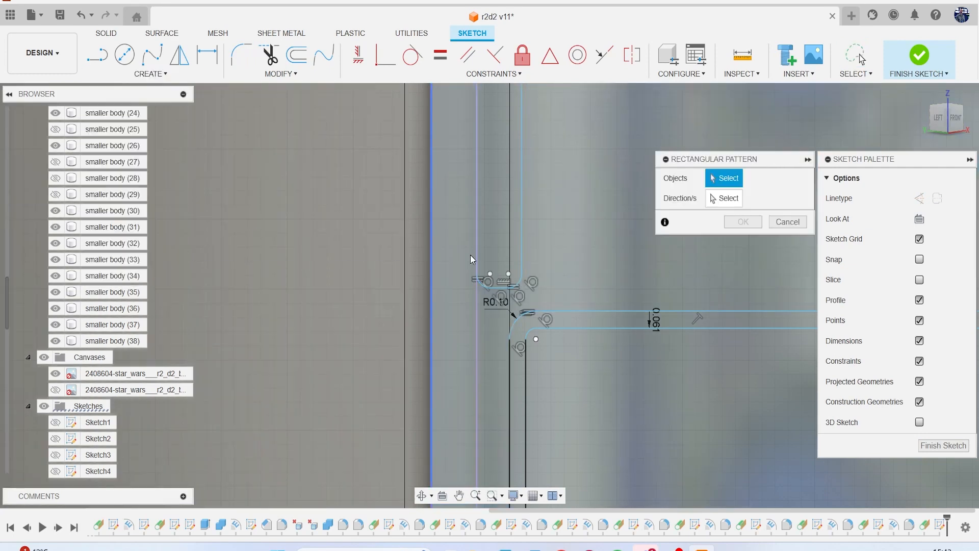
pyautogui.click(522, 250)
pyautogui.scroll(-3, 521, 249)
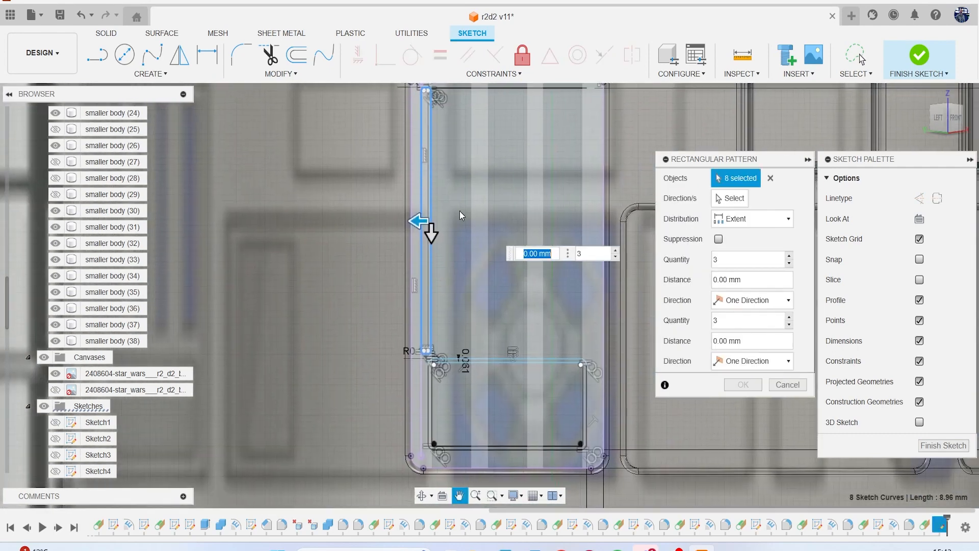
pyautogui.moveTo(419, 220); pyautogui.dragTo(587, 243)
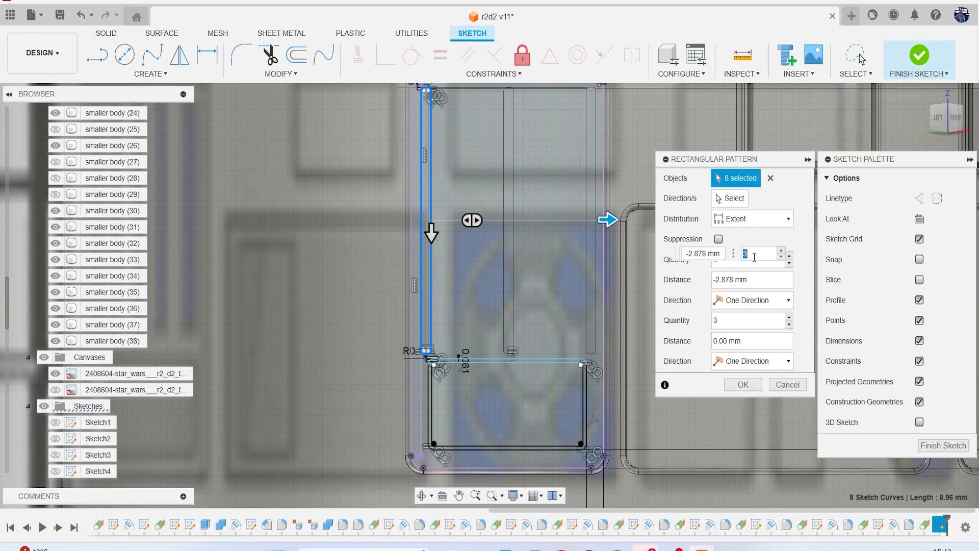
pyautogui.click(783, 249)
pyautogui.click(783, 250)
pyautogui.click(783, 249)
pyautogui.click(783, 251)
pyautogui.click(758, 385)
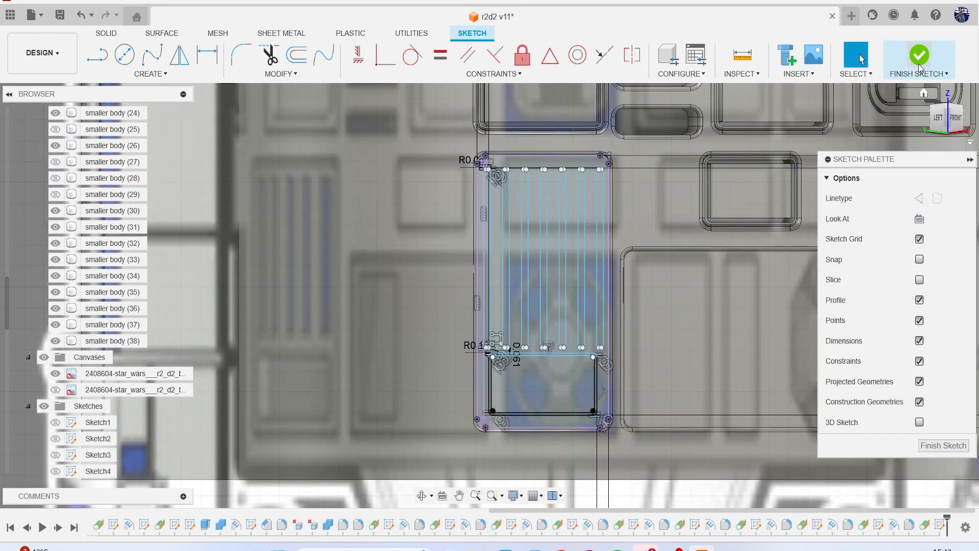
# - Finish the sketch and deboss the seven slots and the thin rectangular border into the upright panel's face
pyautogui.click(920, 56)
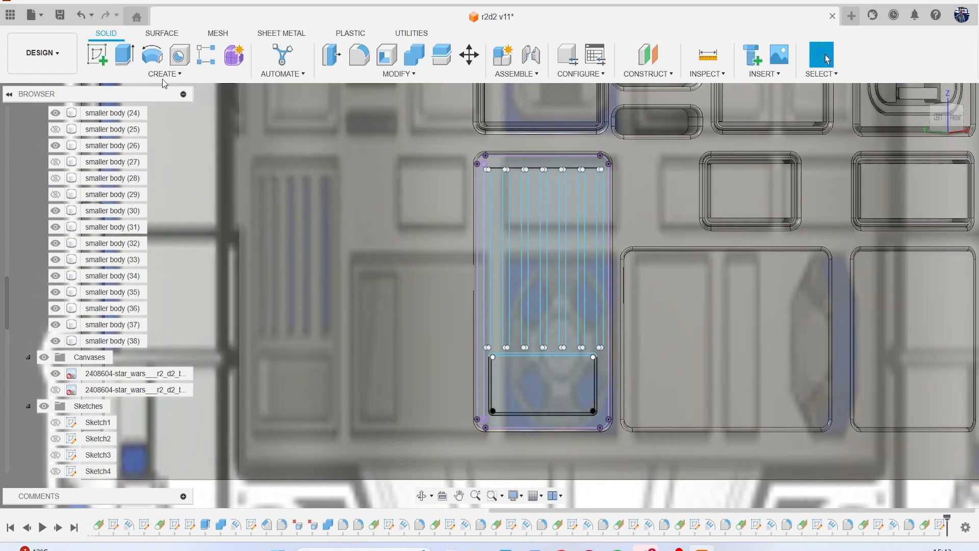
pyautogui.click(162, 74)
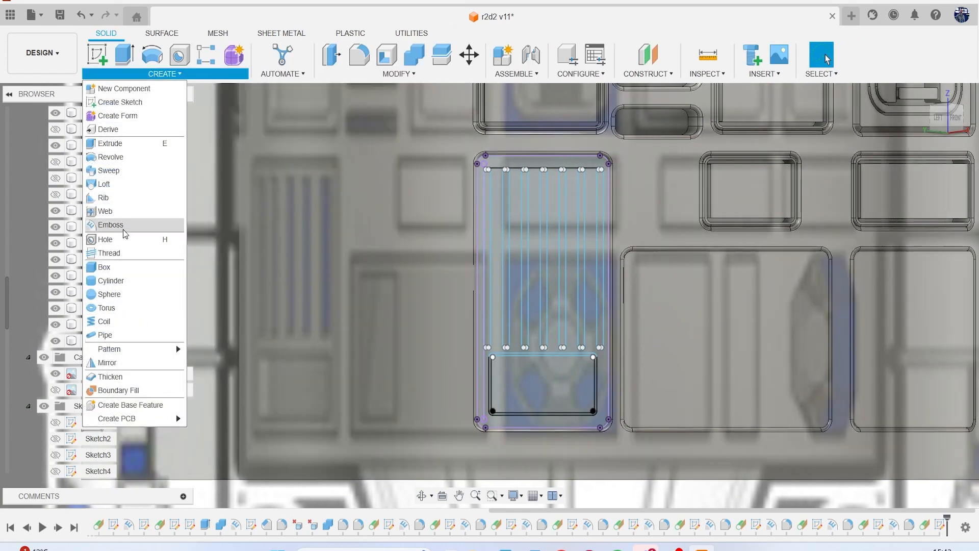
pyautogui.click(110, 225)
pyautogui.scroll(5, 546, 357)
pyautogui.click(515, 333)
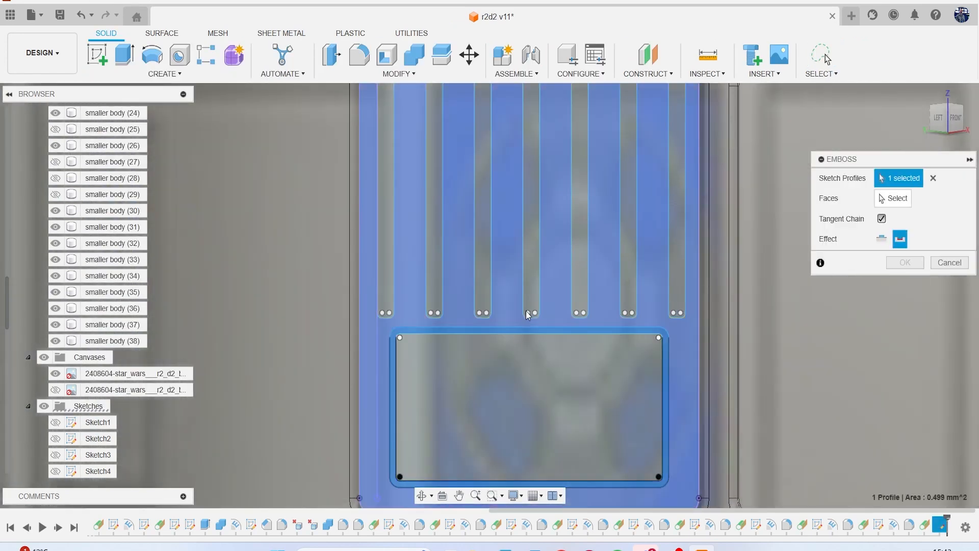
pyautogui.click(528, 306)
pyautogui.click(489, 296)
pyautogui.click(438, 296)
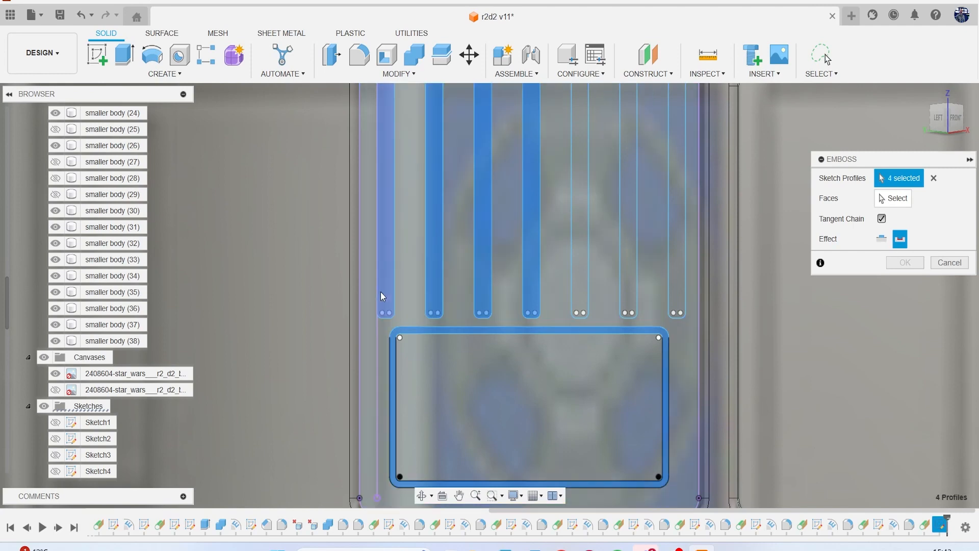
pyautogui.click(381, 293)
pyautogui.click(576, 296)
pyautogui.click(627, 297)
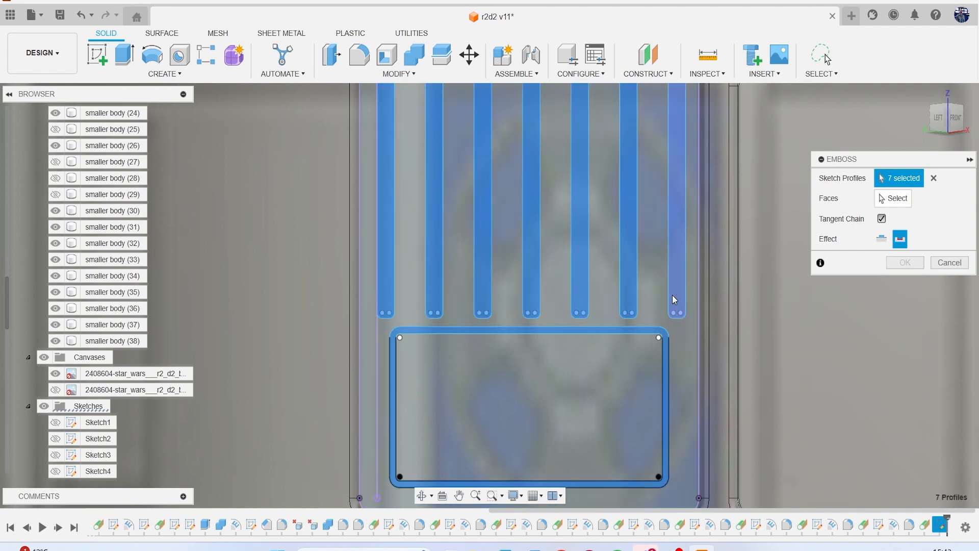
pyautogui.click(673, 296)
pyautogui.click(886, 202)
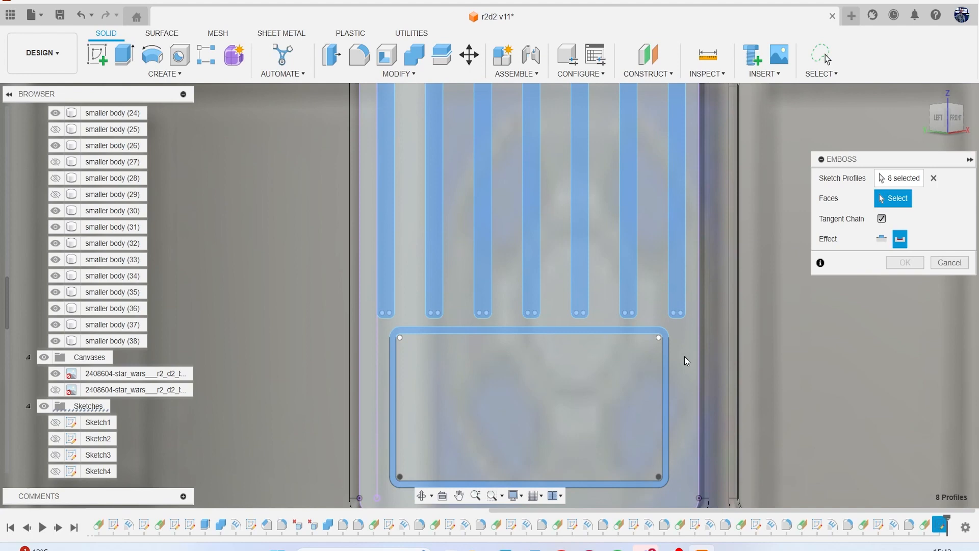
pyautogui.click(684, 354)
pyautogui.click(891, 363)
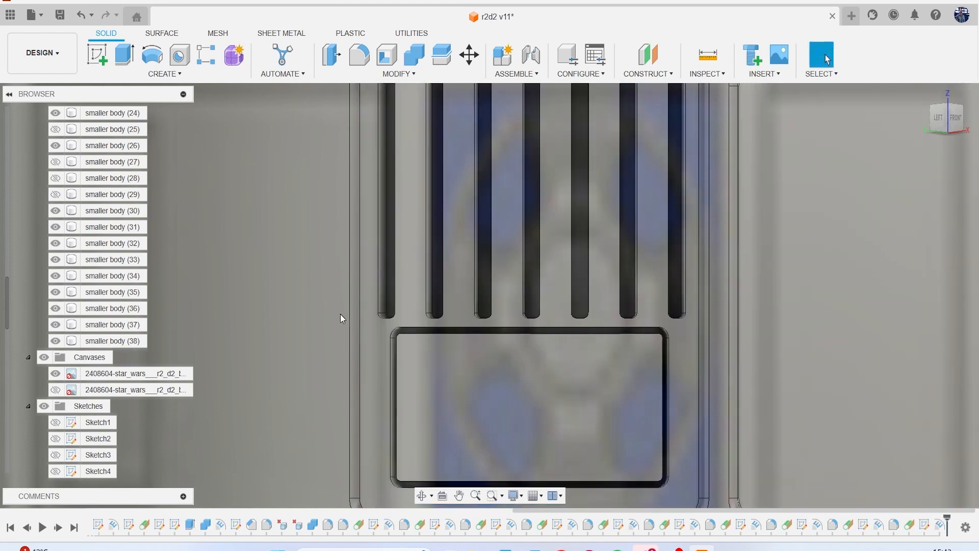
# - Hide the reference canvases and inspect the debossed slots and border on the panel
pyautogui.click(44, 357)
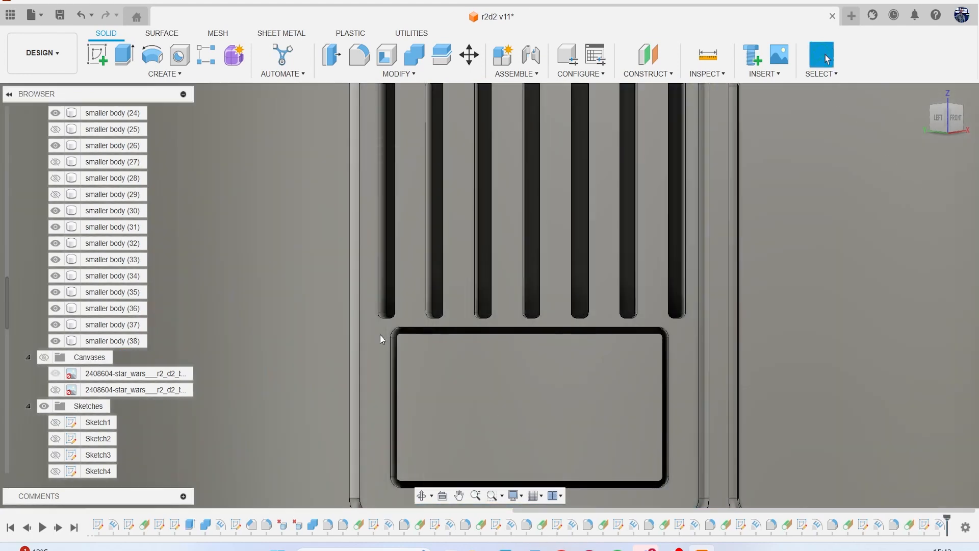
pyautogui.scroll(-5, 399, 341)
pyautogui.scroll(3, 438, 266)
pyautogui.scroll(2, 424, 246)
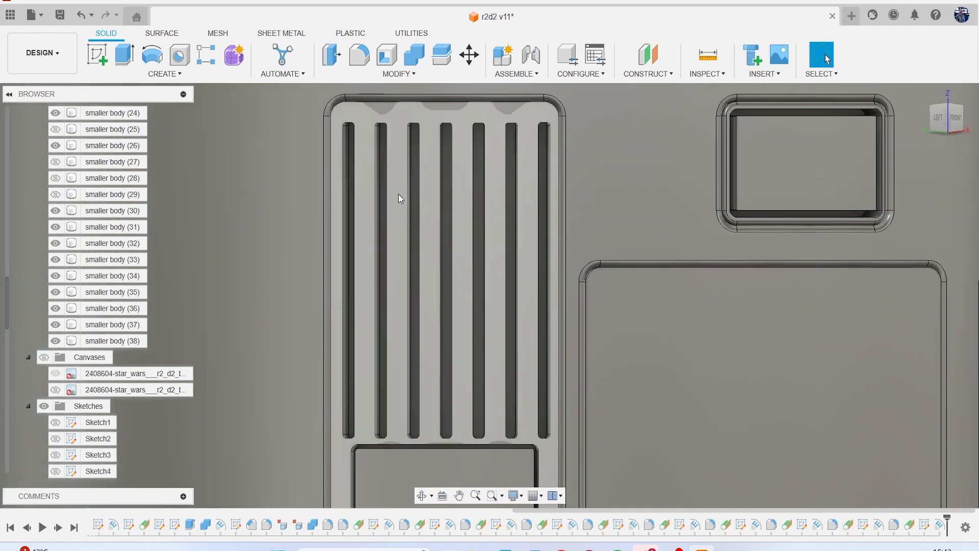
# - Fillet the outer edge loop of the debossed rectangular border with a 0.05 mm radius
pyautogui.press('f')
pyautogui.scroll(5, 425, 330)
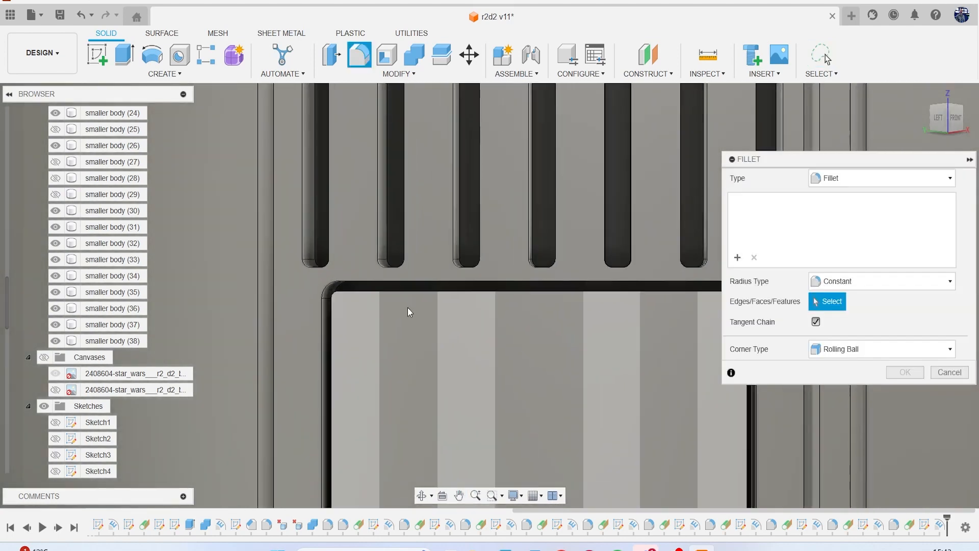
pyautogui.click(407, 283)
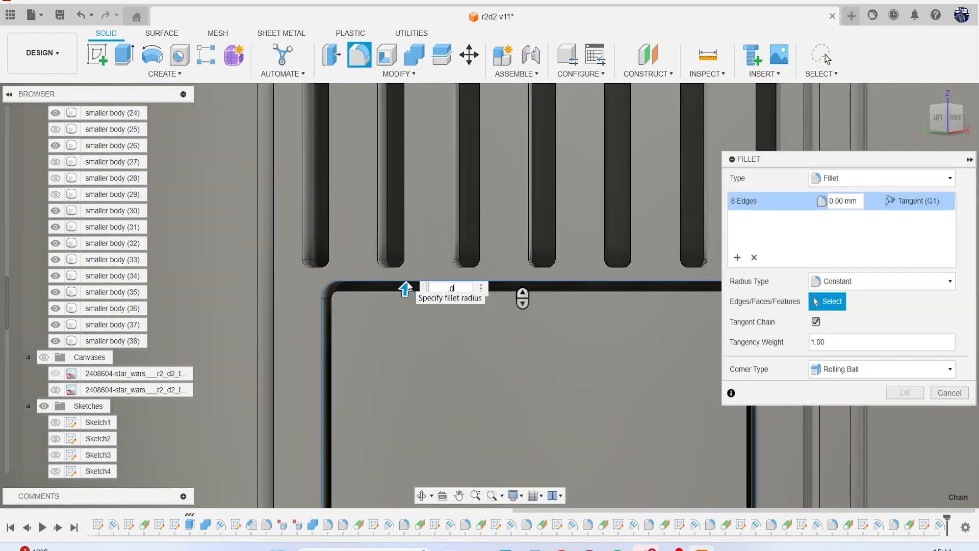
pyautogui.press('Return')
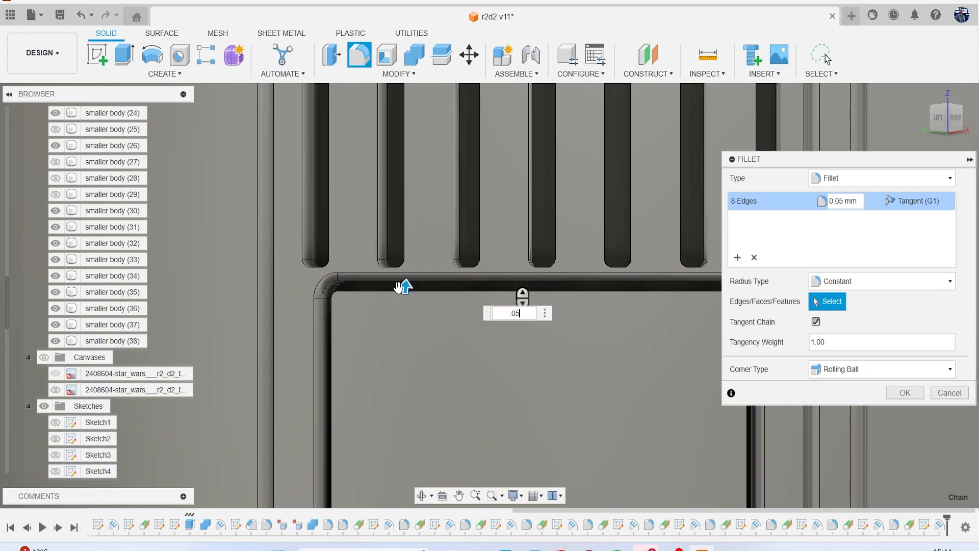
# - Add the inner edge loop of the debossed rectangular border to the fillet and set the radius to 0.02 mm
pyautogui.click(359, 292)
pyautogui.scroll(-3, 383, 335)
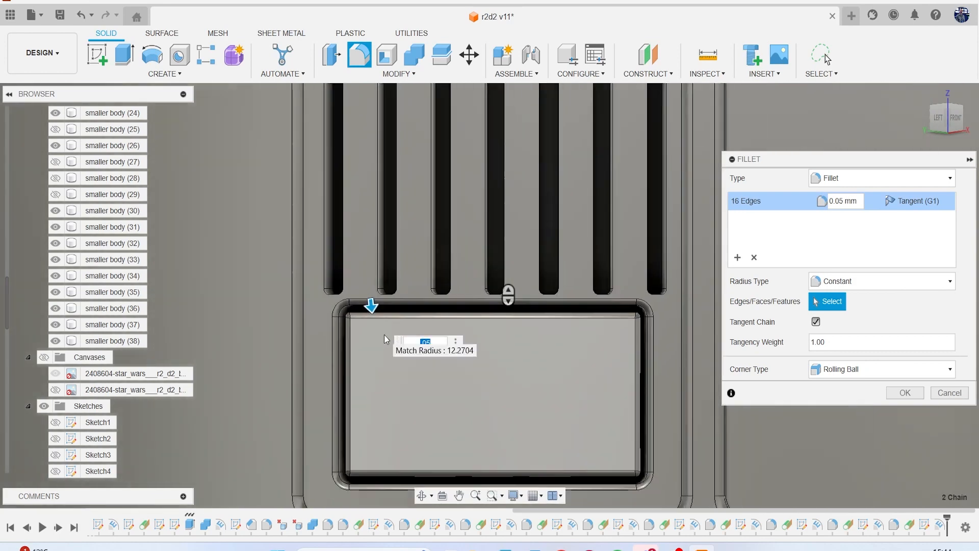
pyautogui.scroll(-2, 384, 334)
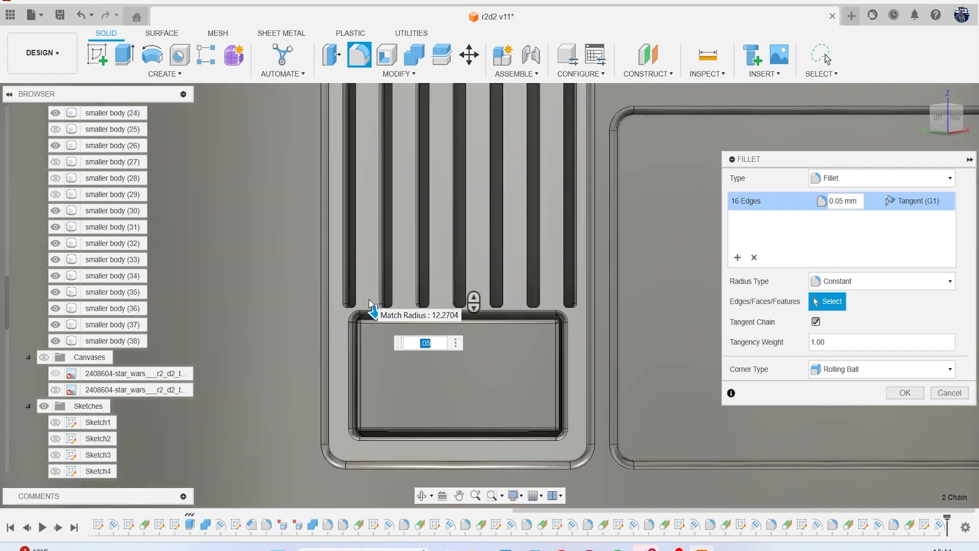
pyautogui.write('.02')
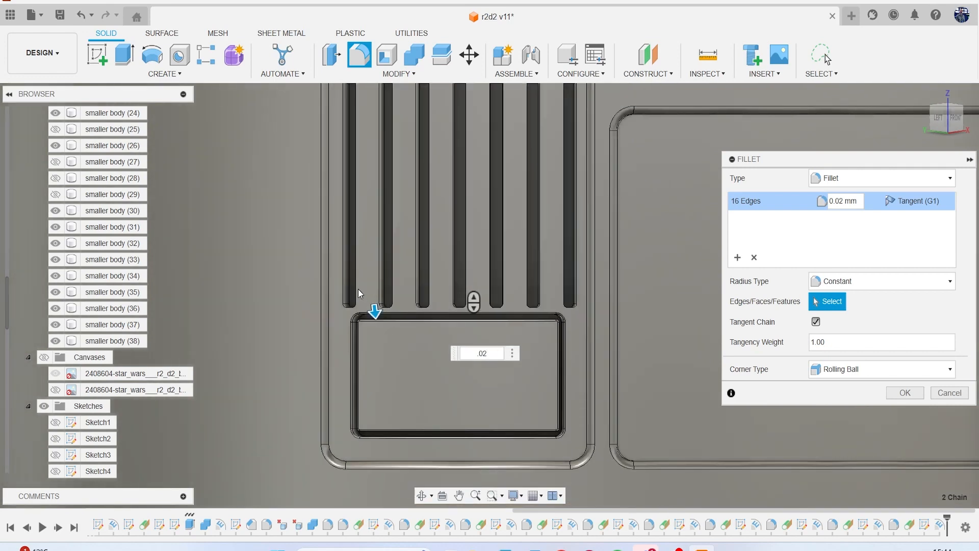
# - Add the rim edges of all seven vertical slots to the 0.02 mm fillet
pyautogui.click(360, 292)
pyautogui.scroll(3, 344, 297)
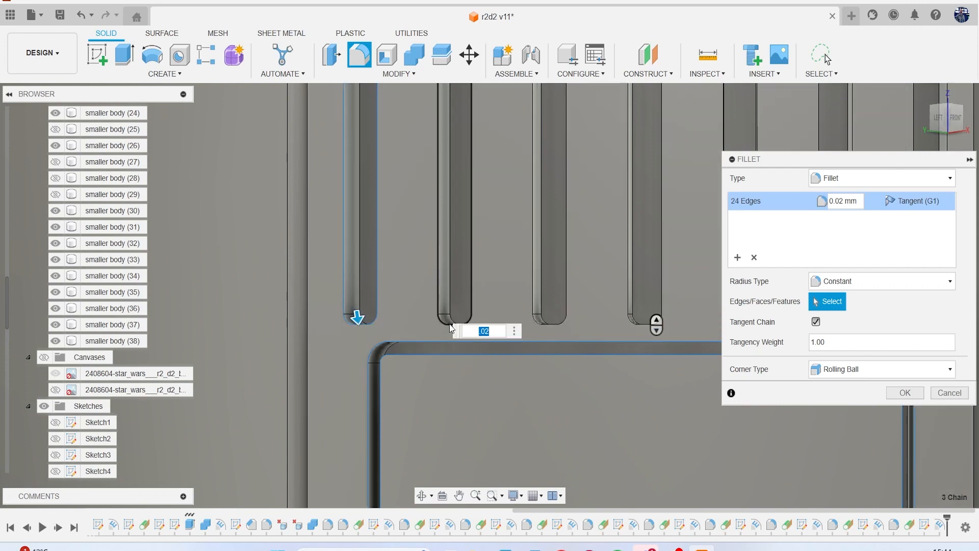
pyautogui.click(451, 325)
pyautogui.click(567, 298)
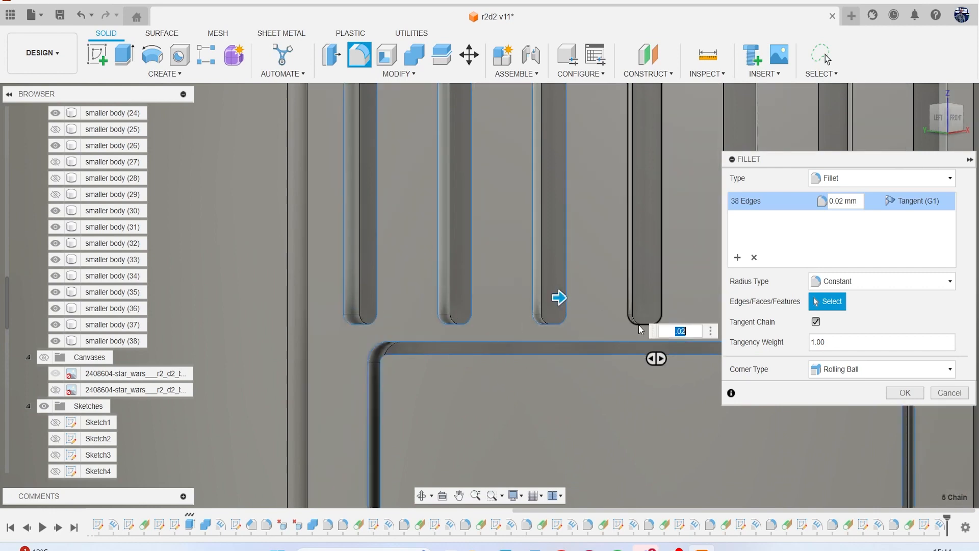
pyautogui.click(638, 325)
pyautogui.scroll(-3, 566, 316)
pyautogui.moveTo(564, 314); pyautogui.dragTo(396, 293, button='middle')
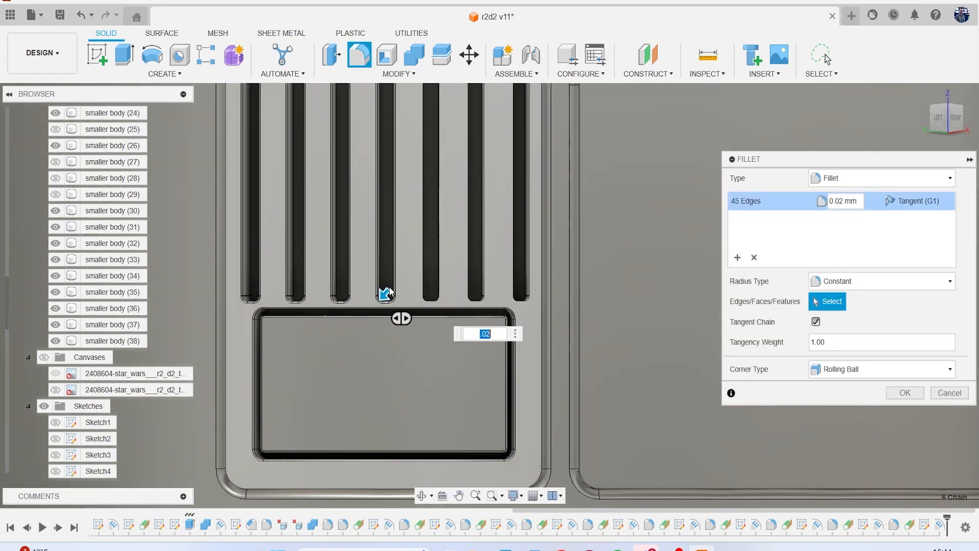
pyautogui.scroll(4, 412, 283)
pyautogui.click(439, 310)
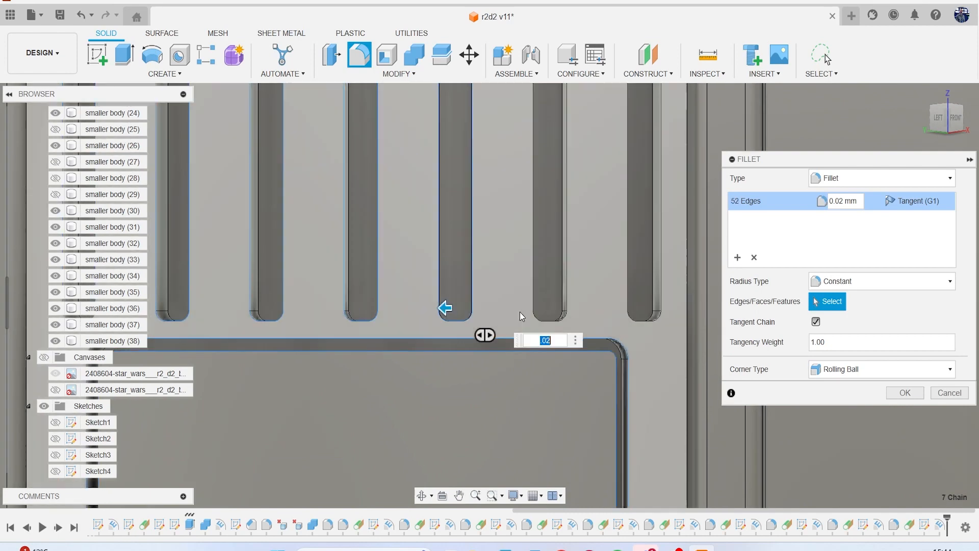
pyautogui.click(534, 296)
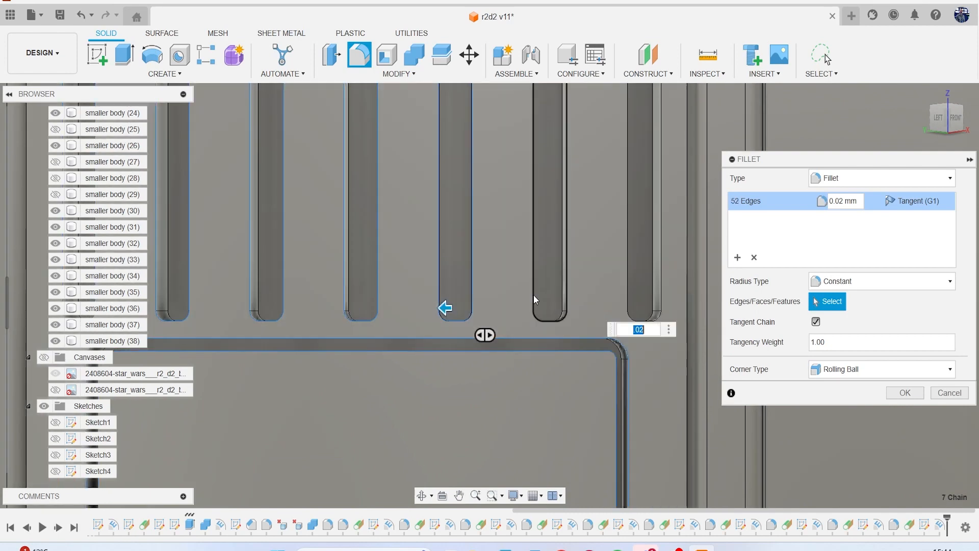
pyautogui.click(626, 284)
# - Add the five middle slots' upper end edges and the edge loop around the slotted panel's face to the 0.02 mm fillet
pyautogui.scroll(-4, 522, 312)
pyautogui.scroll(-4, 513, 331)
pyautogui.moveTo(466, 165); pyautogui.dragTo(476, 250, button='middle')
pyautogui.scroll(8, 476, 249)
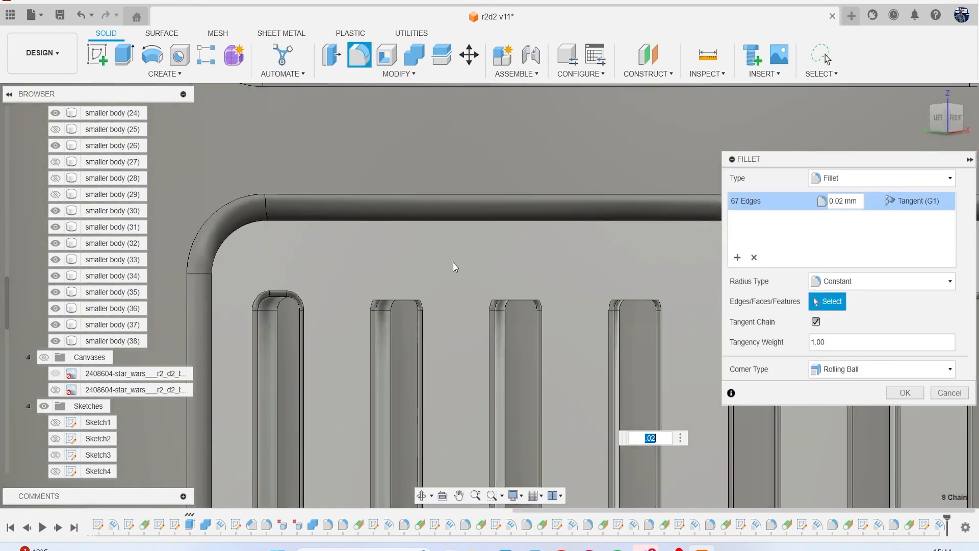
pyautogui.click(400, 300)
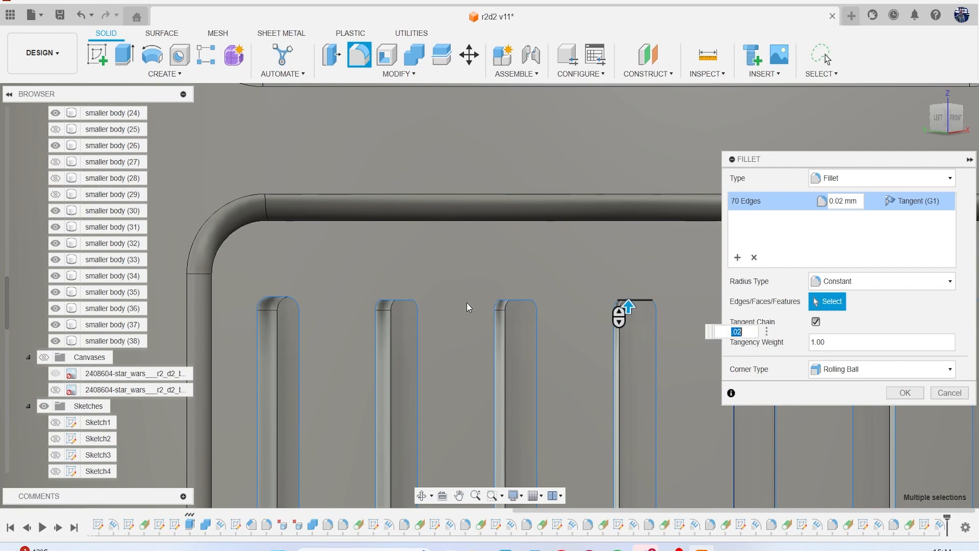
pyautogui.scroll(-4, 445, 305)
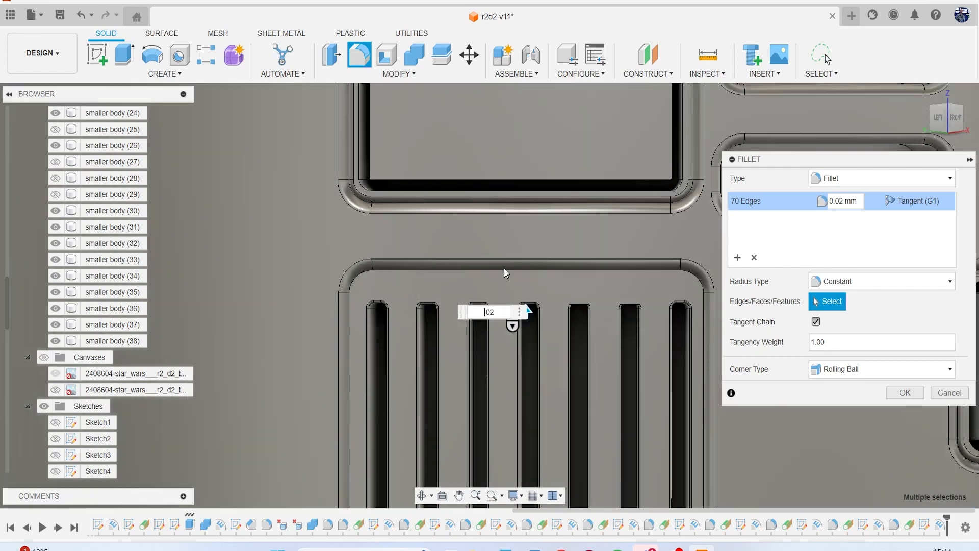
pyautogui.scroll(6, 490, 266)
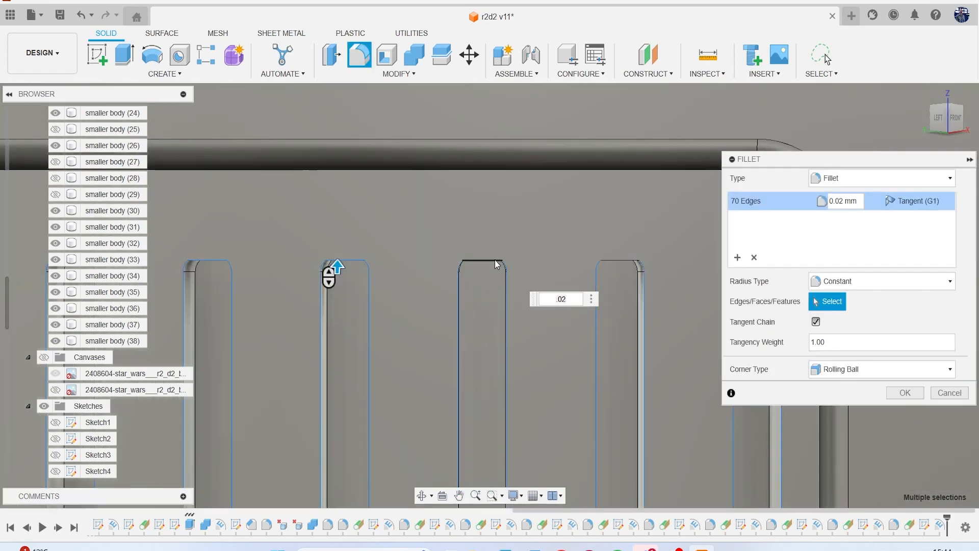
pyautogui.click(495, 261)
pyautogui.click(617, 260)
pyautogui.scroll(-3, 506, 278)
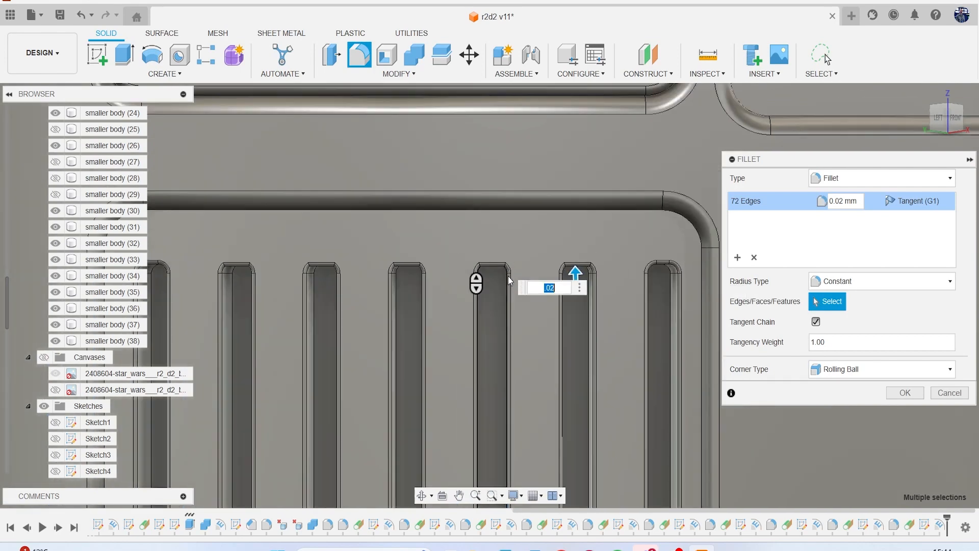
pyautogui.scroll(2, 445, 226)
pyautogui.click(423, 206)
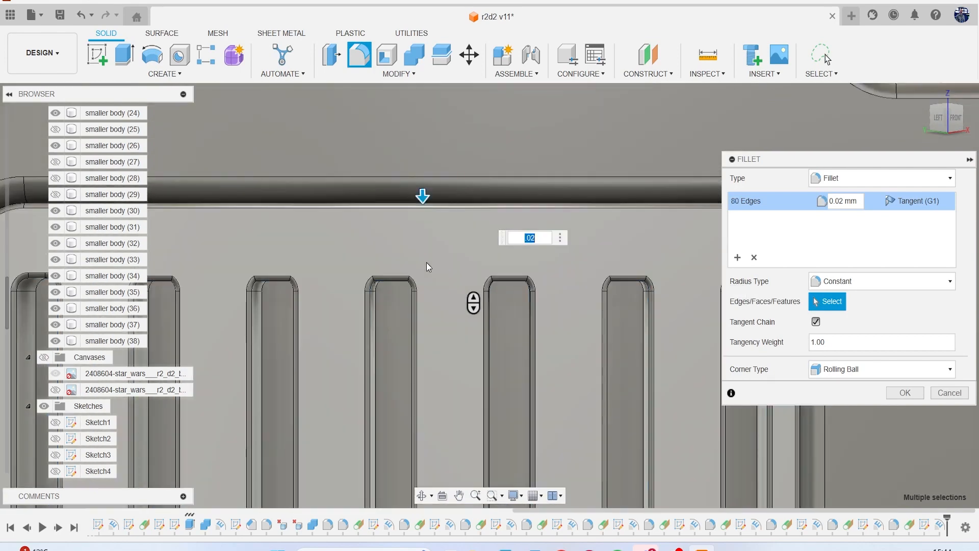
pyautogui.scroll(-8, 427, 262)
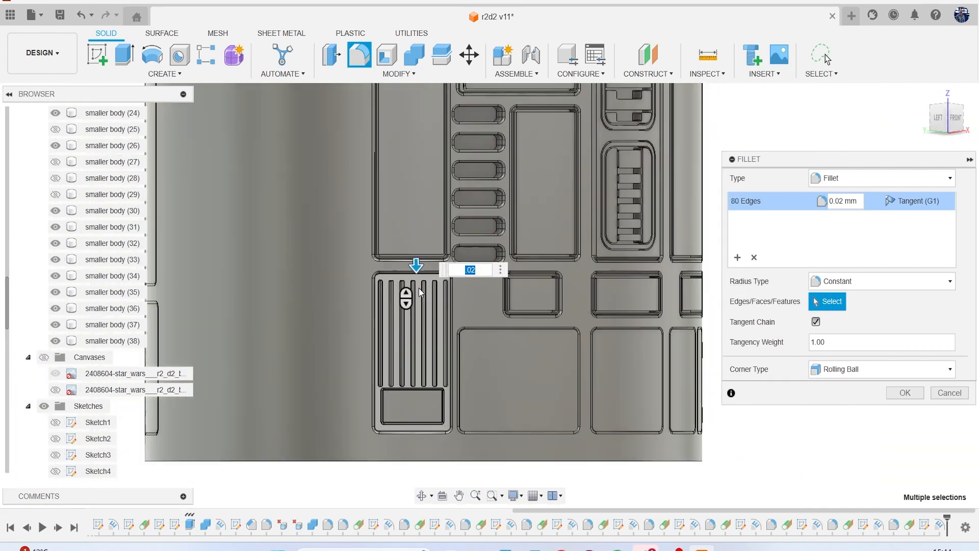
pyautogui.scroll(-2, 408, 271)
pyautogui.scroll(6, 430, 246)
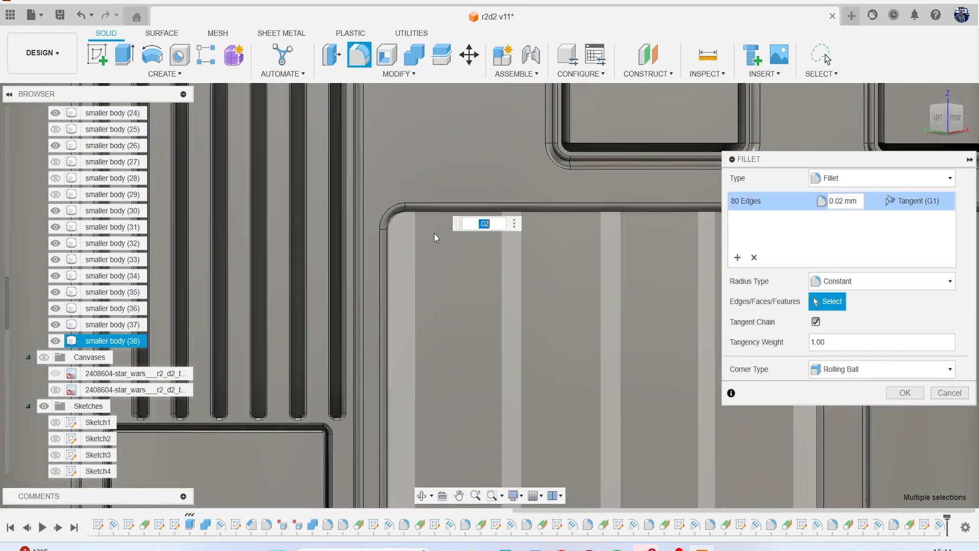
pyautogui.scroll(3, 431, 231)
pyautogui.click(408, 185)
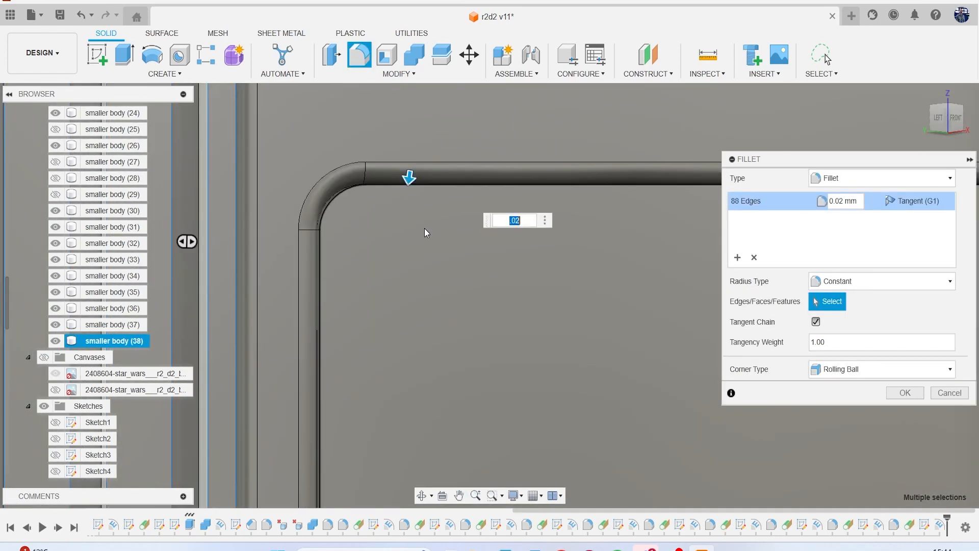
pyautogui.scroll(-6, 448, 256)
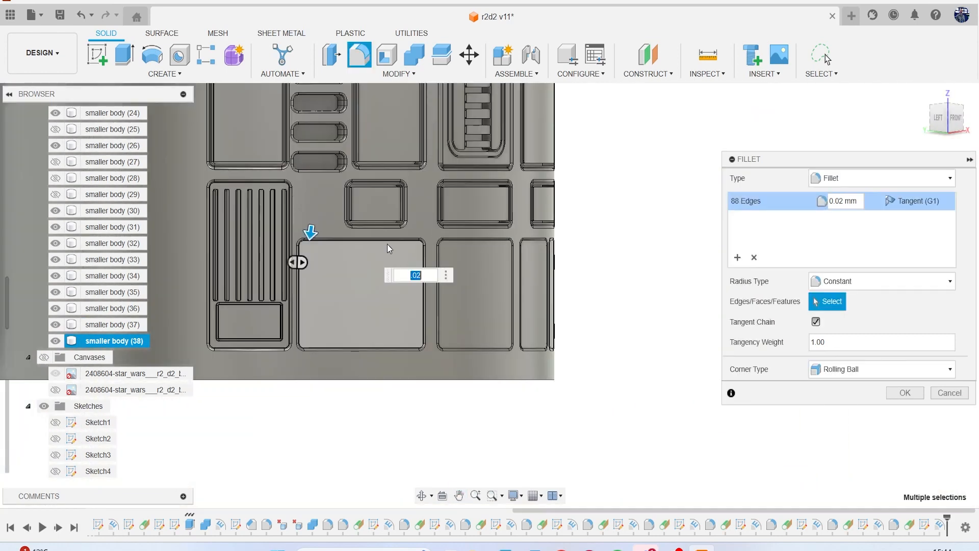
pyautogui.scroll(5, 383, 243)
pyautogui.click(367, 243)
# - Add the lower and left edges of the inner rectangle in the small panel above the large square panel to the fillet
pyautogui.scroll(2, 365, 200)
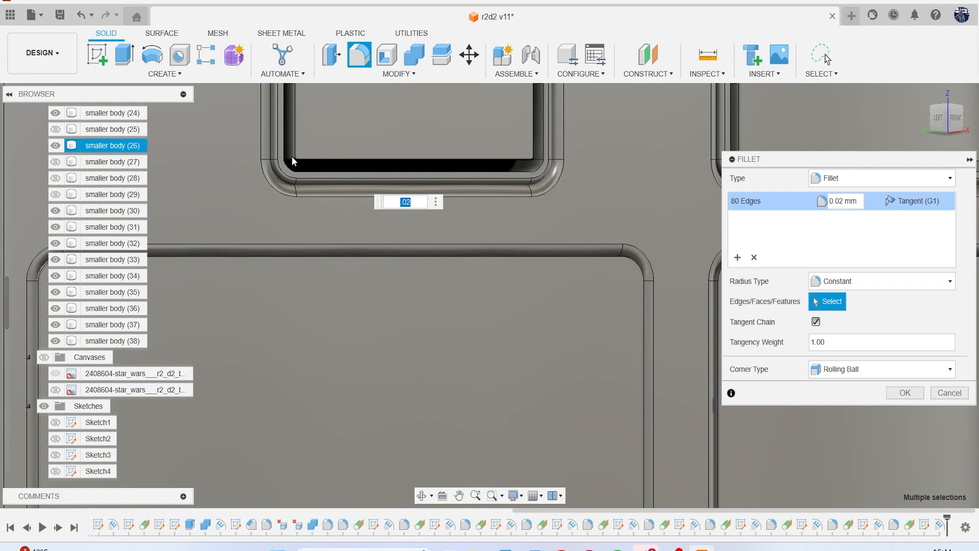
pyautogui.scroll(4, 292, 156)
pyautogui.scroll(3, 301, 208)
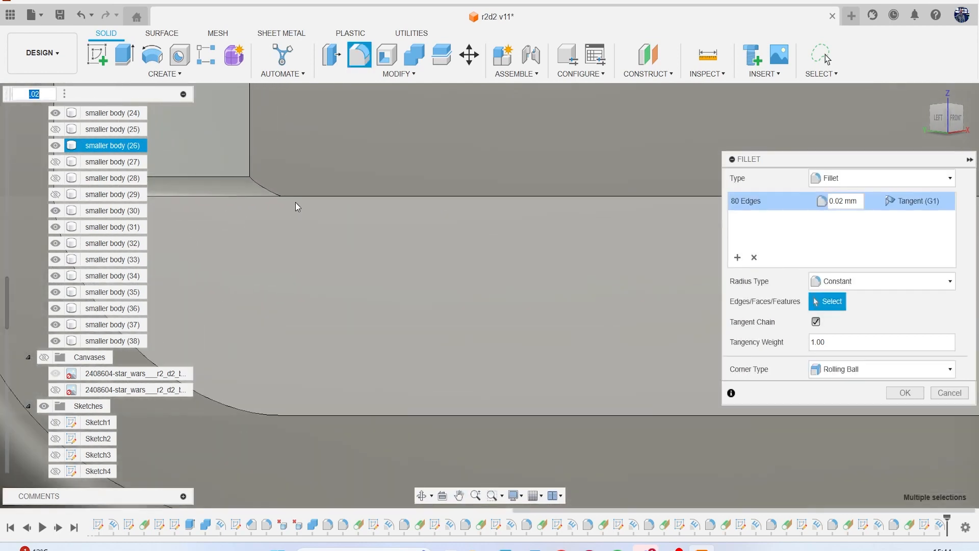
pyautogui.click(274, 189)
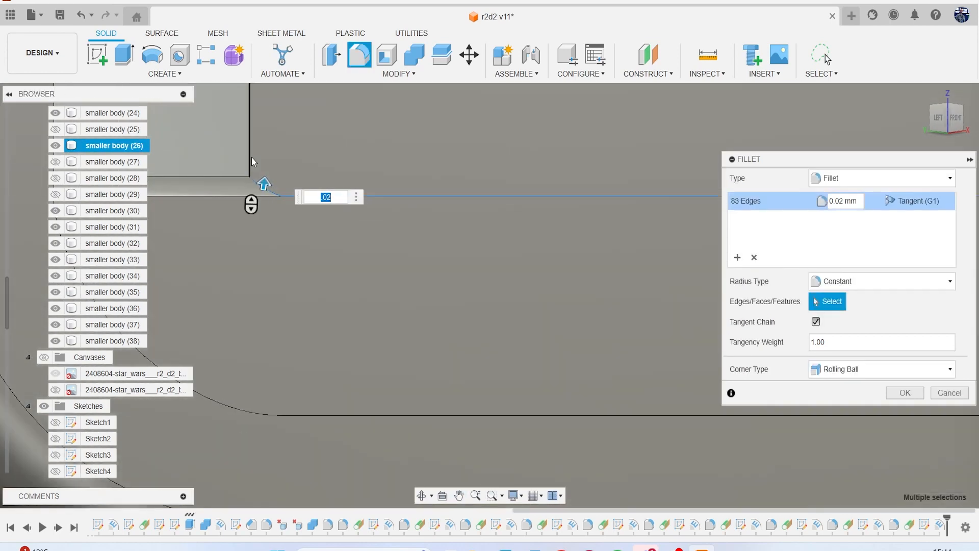
pyautogui.click(252, 157)
pyautogui.scroll(-5, 334, 230)
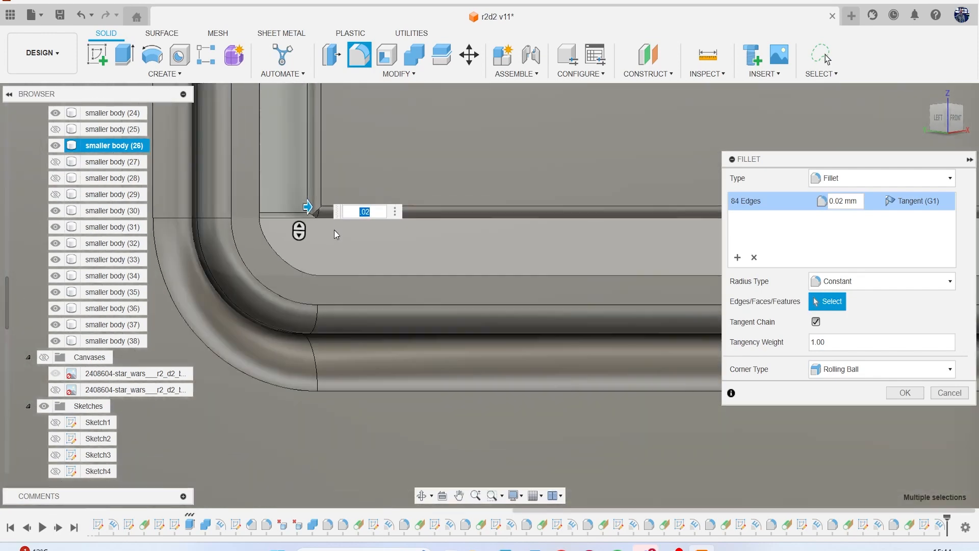
# - Add the upper and right edges of the small panel's inner rectangle to the 0.02 mm fillet and check its lower corner
pyautogui.moveTo(372, 160); pyautogui.dragTo(365, 305, button='middle')
pyautogui.scroll(8, 328, 170)
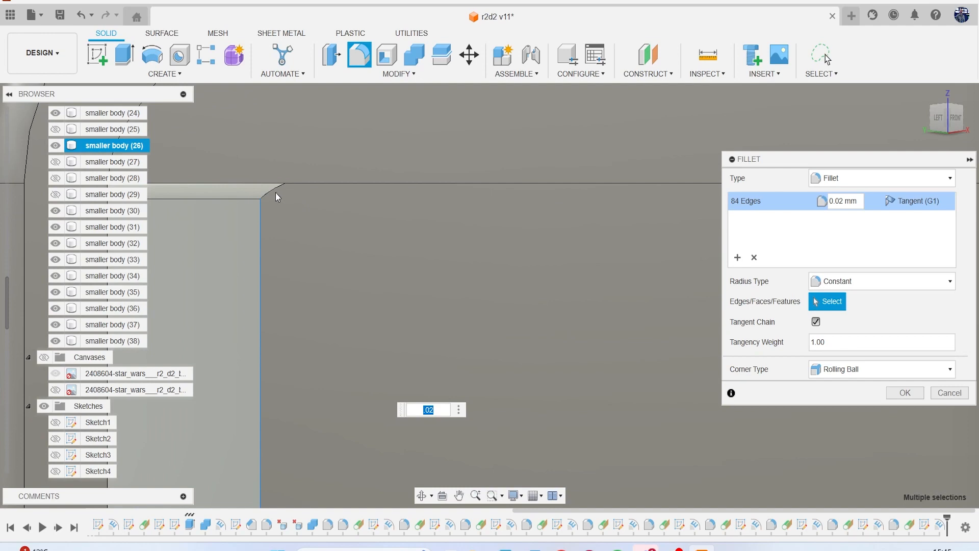
pyautogui.click(306, 197)
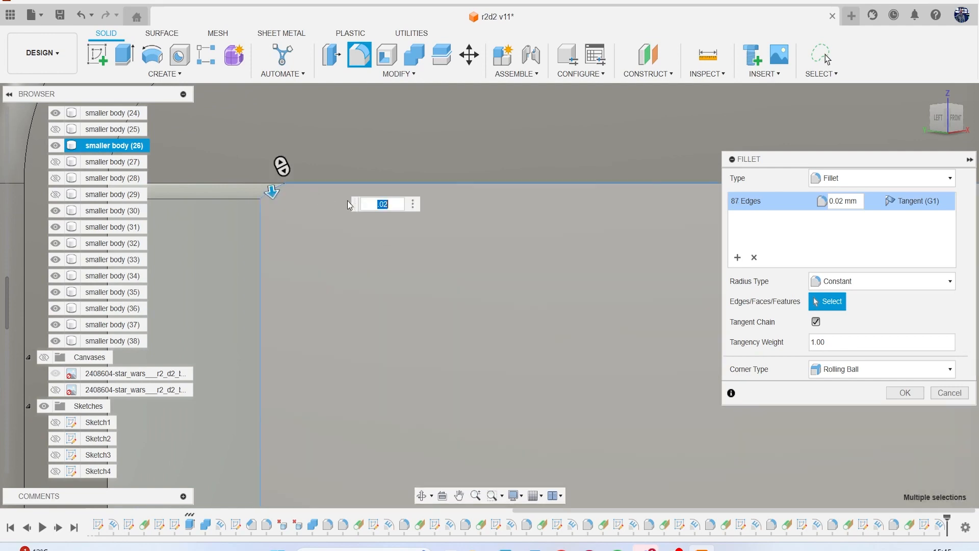
pyautogui.scroll(-6, 561, 294)
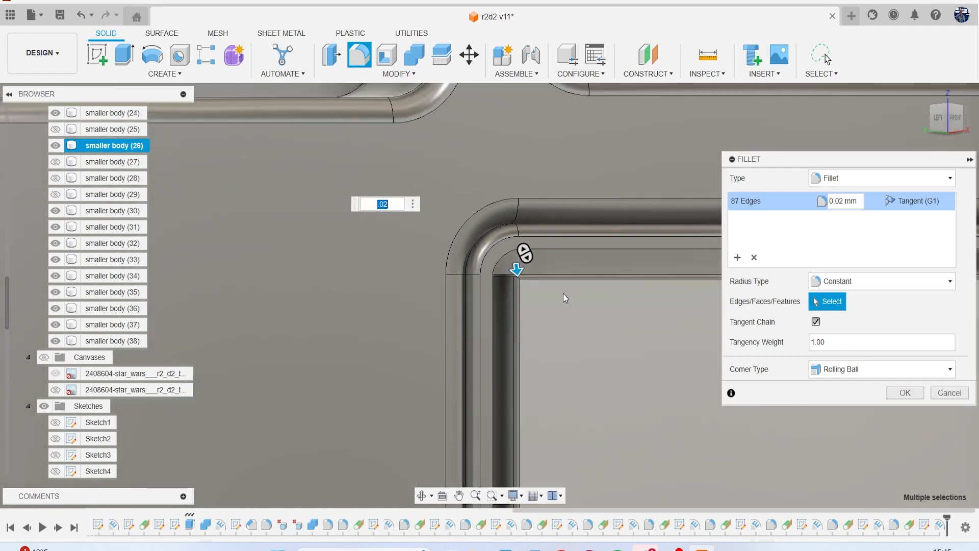
pyautogui.scroll(-2, 566, 296)
pyautogui.moveTo(566, 295); pyautogui.dragTo(334, 258, button='middle')
pyautogui.scroll(8, 498, 240)
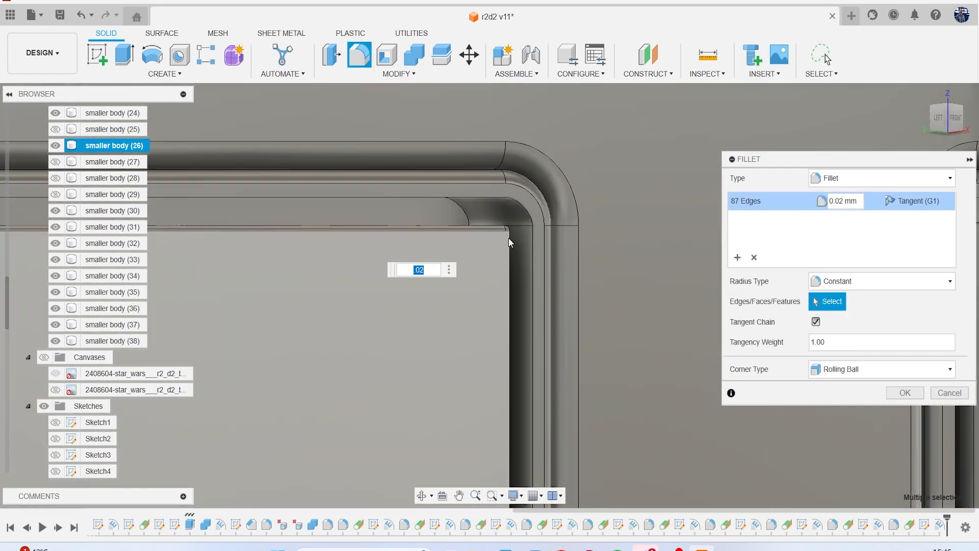
pyautogui.scroll(2, 513, 240)
pyautogui.click(505, 241)
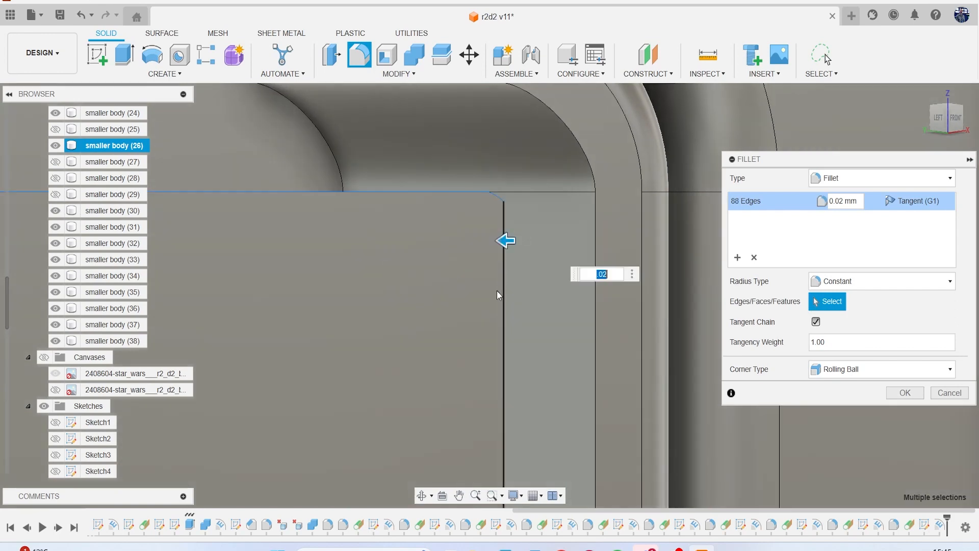
pyautogui.scroll(-7, 442, 310)
pyautogui.moveTo(397, 267); pyautogui.dragTo(388, 110, button='middle')
pyautogui.scroll(6, 450, 348)
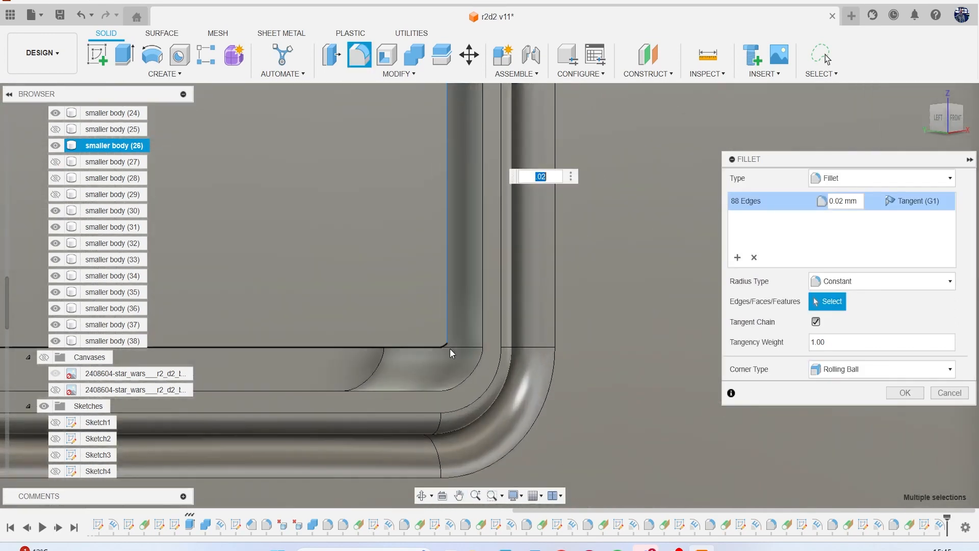
pyautogui.scroll(-8, 467, 295)
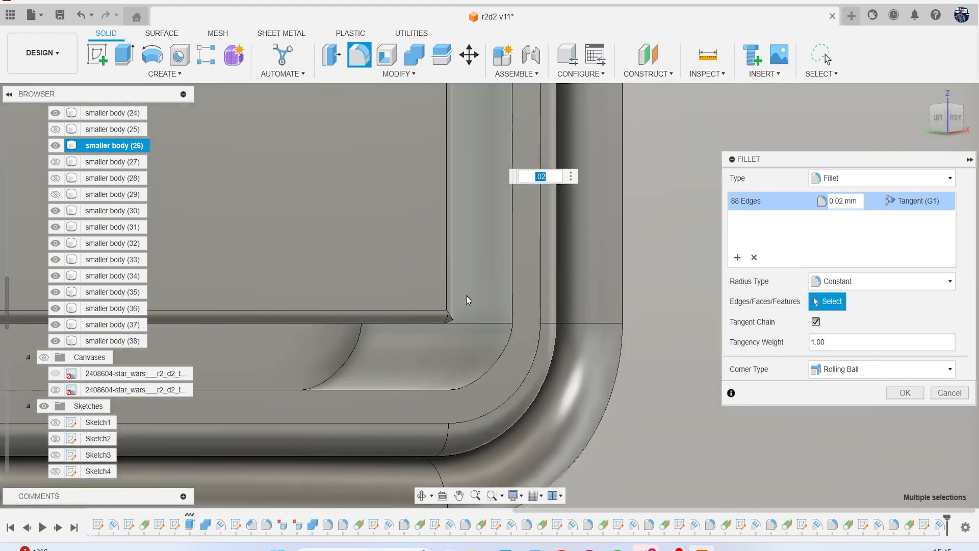
# - Add all four edges of the inner rectangle in the neighbouring small panel to the right to the 0.02 mm fillet
pyautogui.scroll(10, 534, 217)
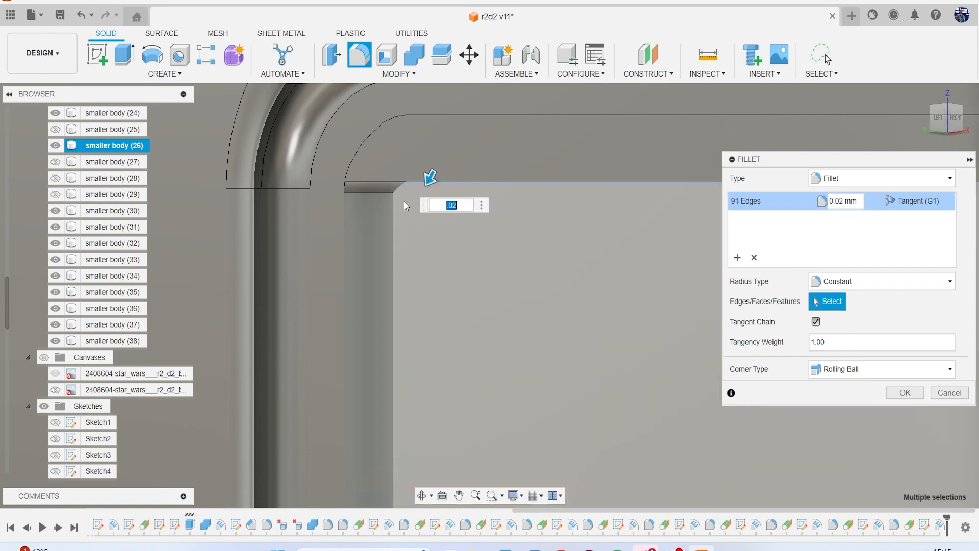
pyautogui.click(393, 213)
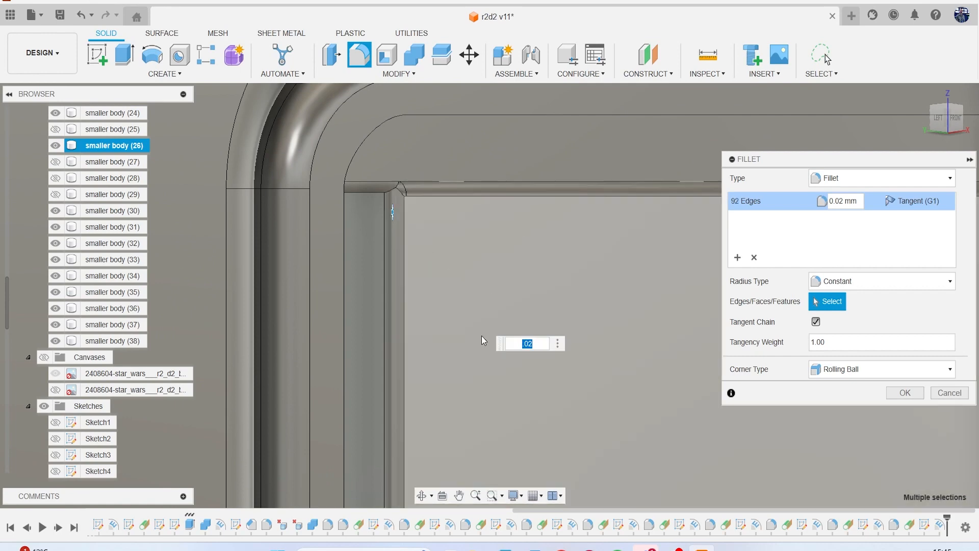
pyautogui.scroll(-6, 482, 336)
pyautogui.scroll(5, 422, 350)
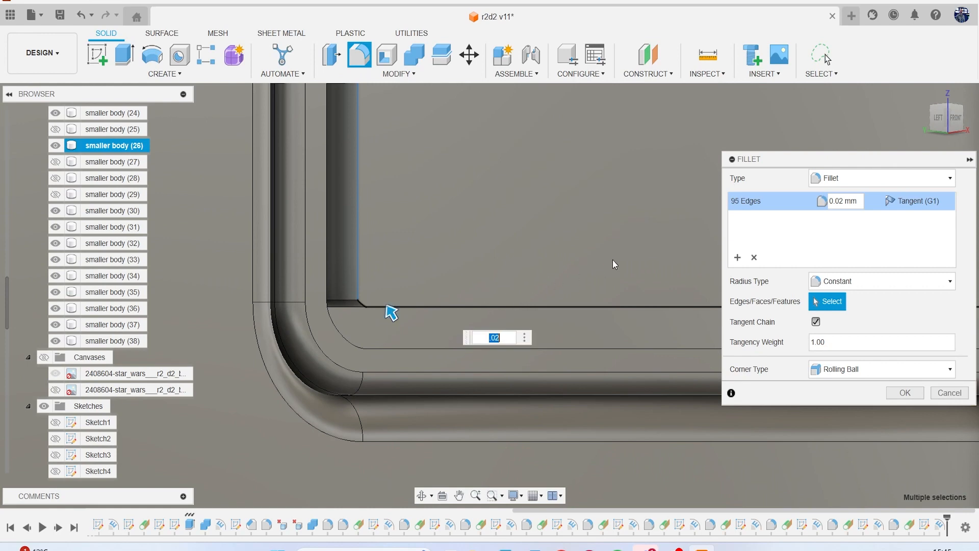
pyautogui.scroll(-5, 614, 264)
pyautogui.scroll(5, 335, 264)
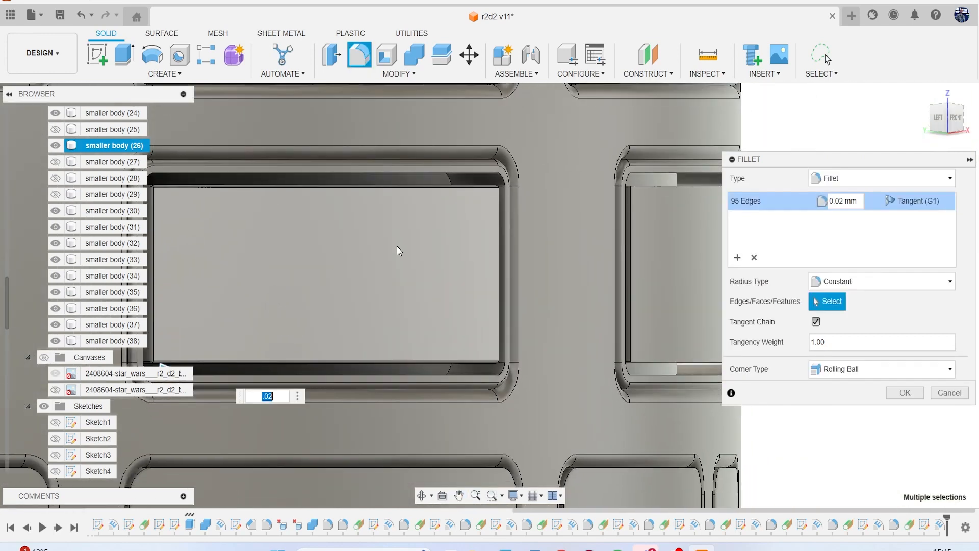
pyautogui.scroll(3, 334, 264)
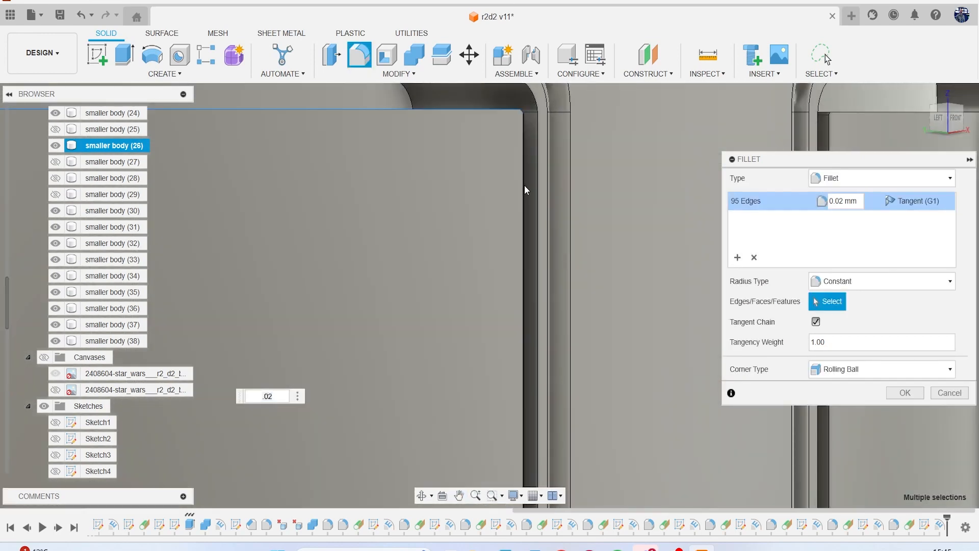
pyautogui.click(525, 186)
pyautogui.scroll(-4, 555, 297)
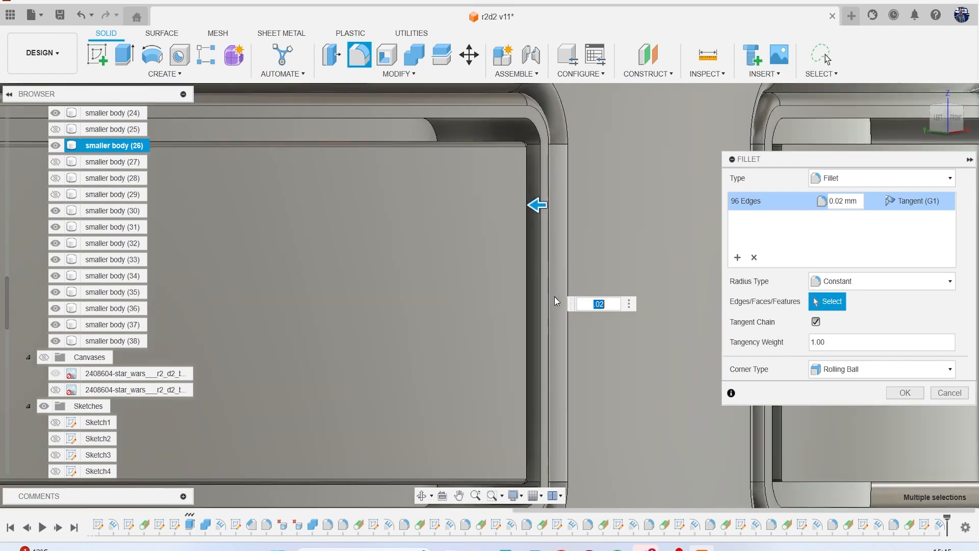
# - Try adding the upper edge and the whole inner face of the next small panel to the right to the 0.02 mm fillet
pyautogui.scroll(2, 598, 294)
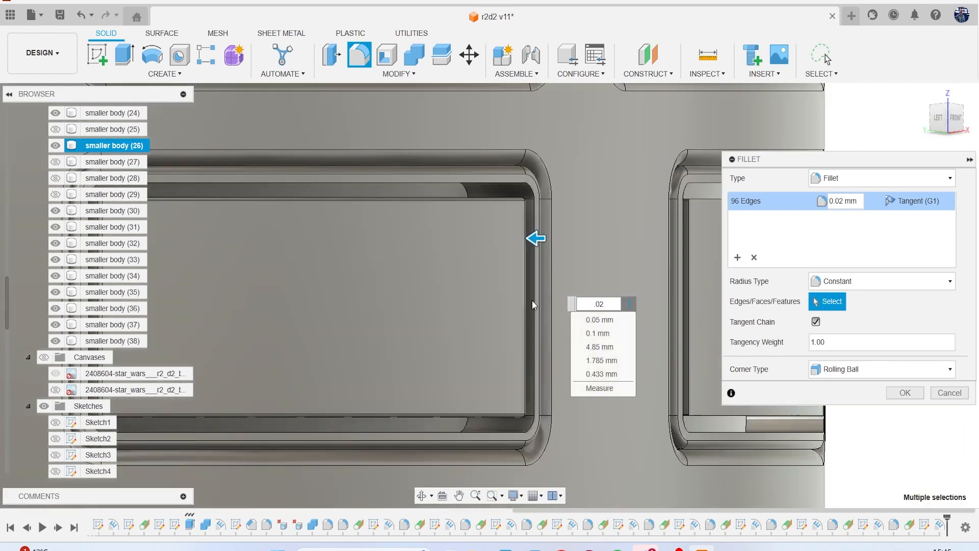
pyautogui.moveTo(620, 268); pyautogui.dragTo(446, 290, button='middle')
pyautogui.scroll(3, 553, 240)
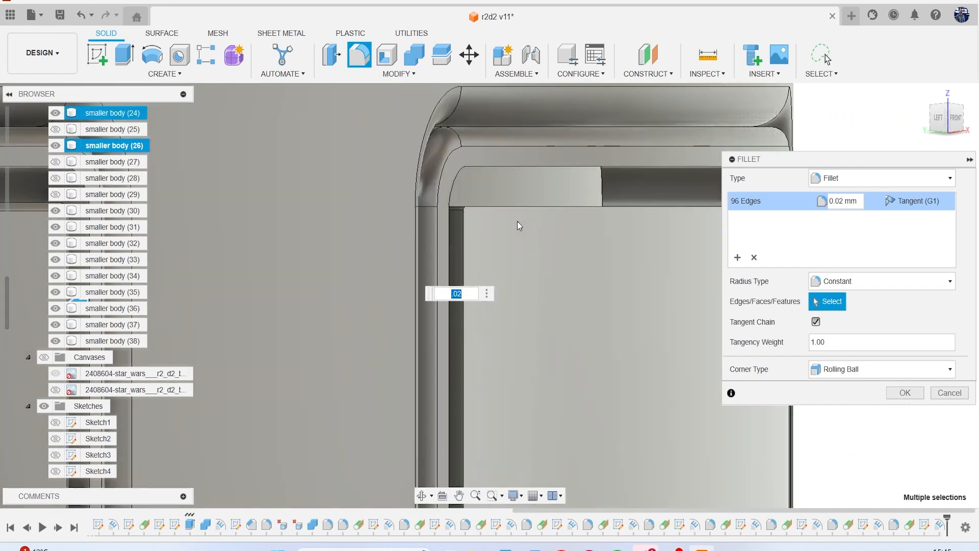
pyautogui.click(500, 208)
pyautogui.scroll(4, 476, 218)
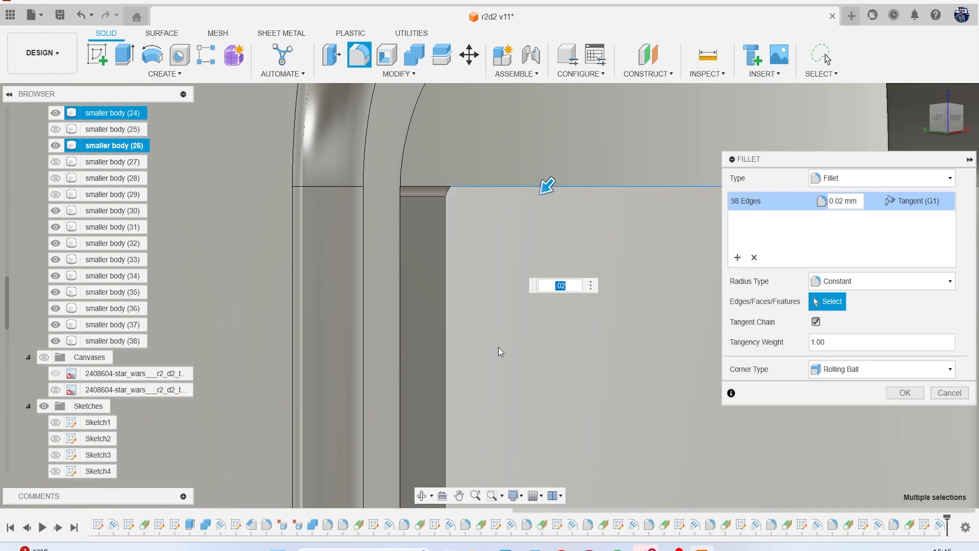
pyautogui.click(490, 186)
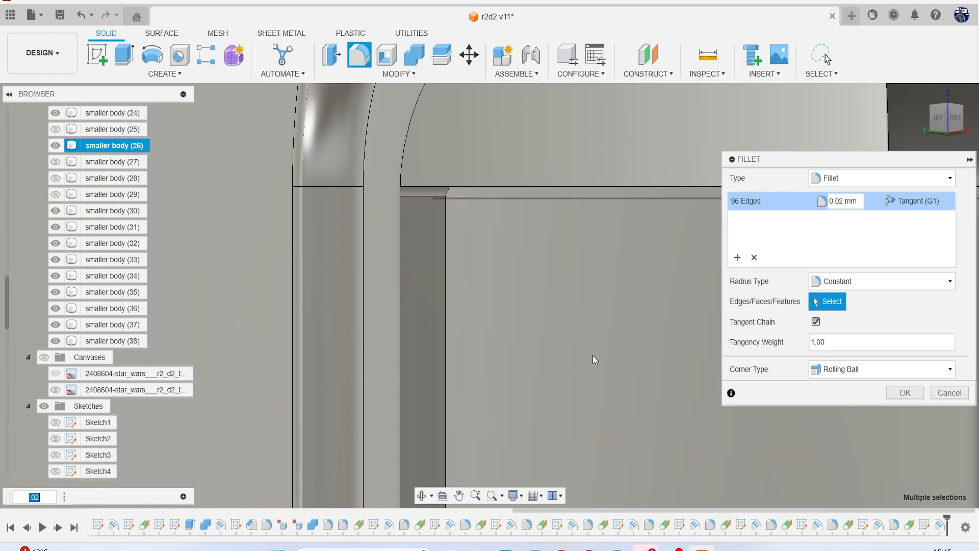
pyautogui.click(619, 362)
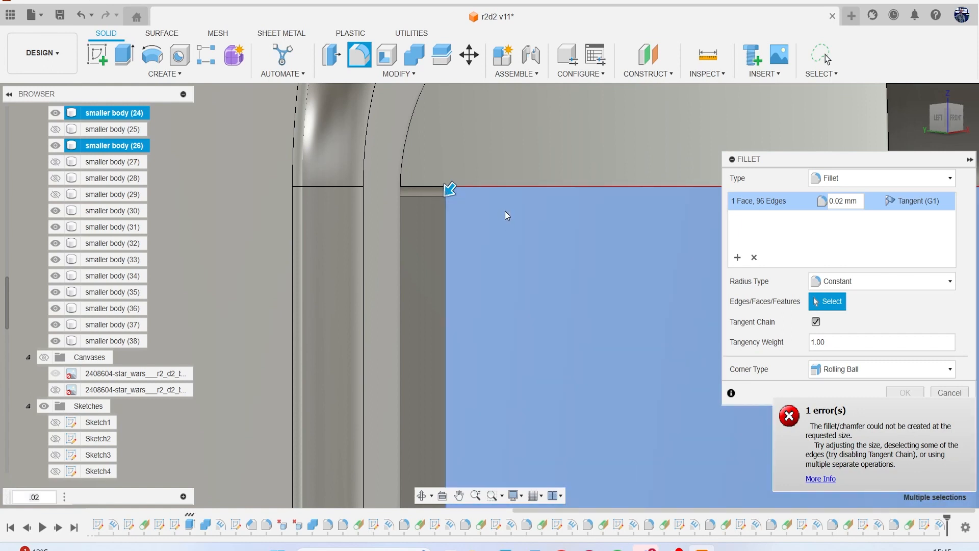
pyautogui.click(508, 186)
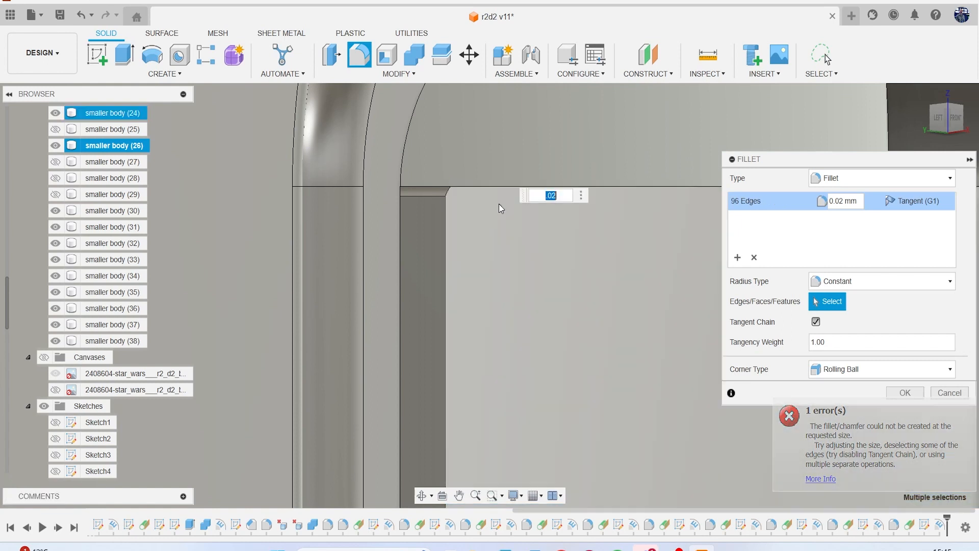
# - Add the upper and left edges of that small panel's inner rectangle, including their corner, to the 0.02 mm fillet
pyautogui.scroll(2, 488, 202)
pyautogui.scroll(2, 485, 200)
pyautogui.click(409, 176)
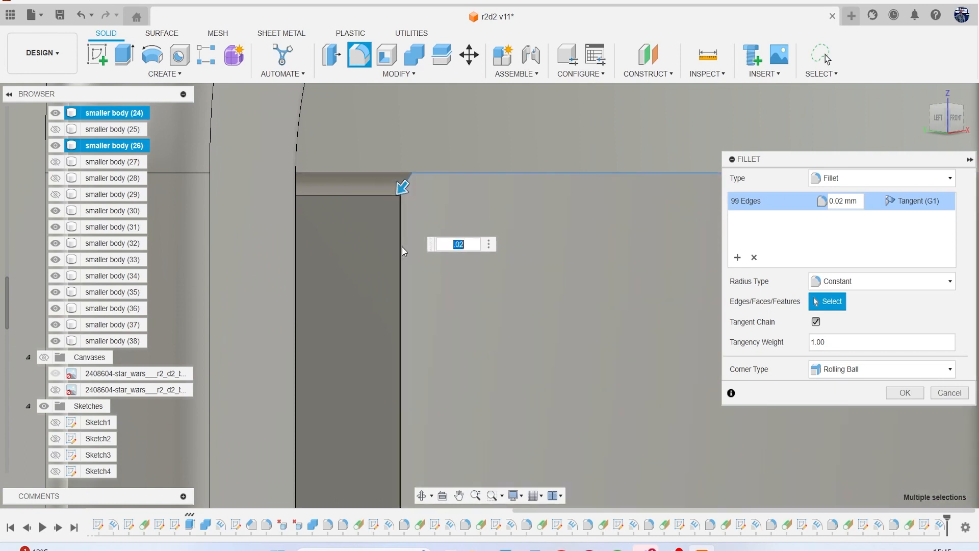
pyautogui.click(402, 248)
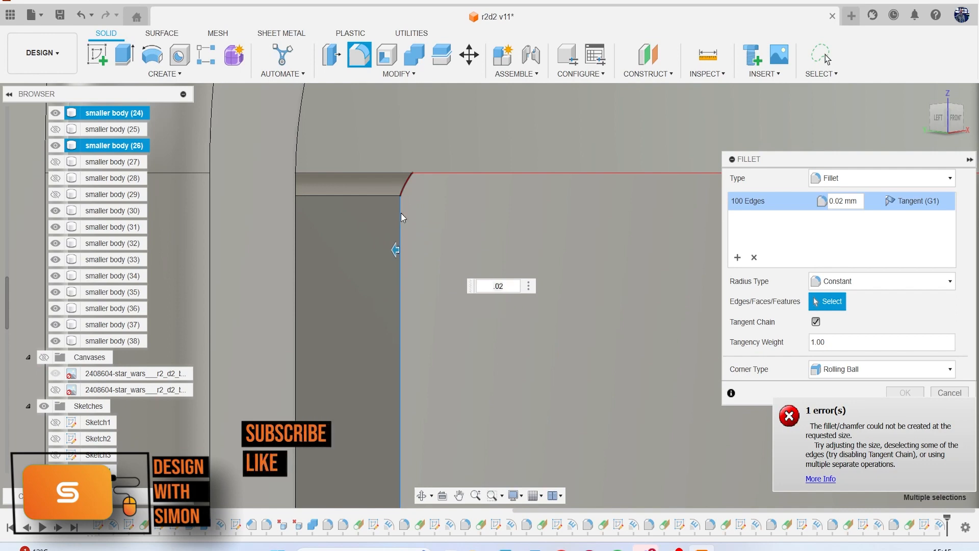
pyautogui.click(401, 215)
pyautogui.scroll(-1, 448, 204)
pyautogui.scroll(2, 447, 204)
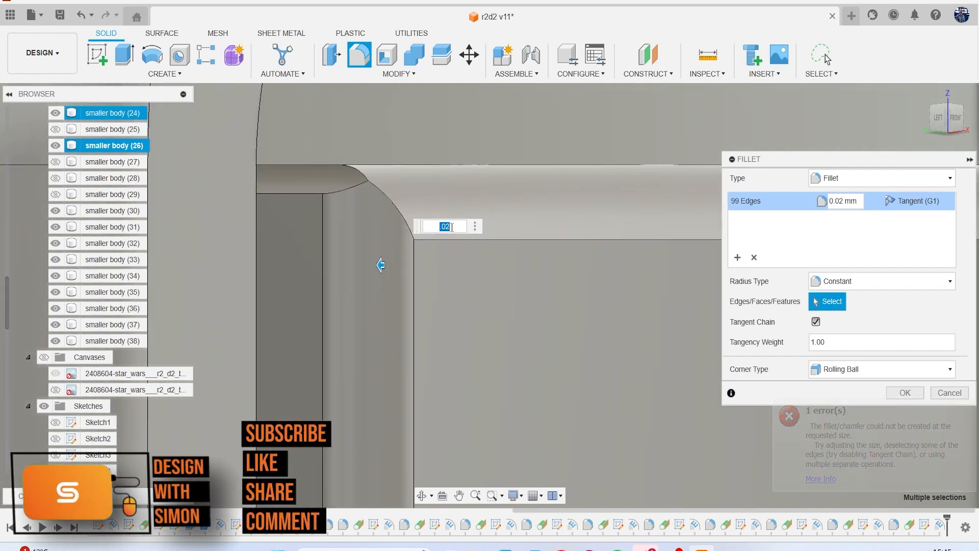
# - Add the lower and right edges of the same small panel's inner rectangle to the 0.02 mm fillet
pyautogui.scroll(-4, 498, 283)
pyautogui.scroll(-5, 531, 303)
pyautogui.moveTo(564, 283); pyautogui.dragTo(518, 112, button='middle')
pyautogui.scroll(3, 508, 356)
pyautogui.scroll(2, 485, 363)
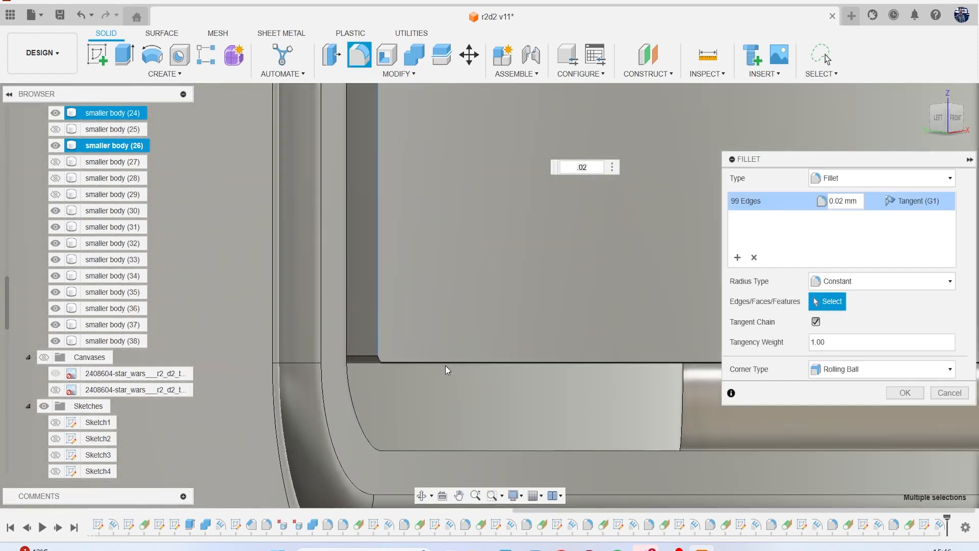
pyautogui.click(445, 365)
pyautogui.scroll(-5, 504, 304)
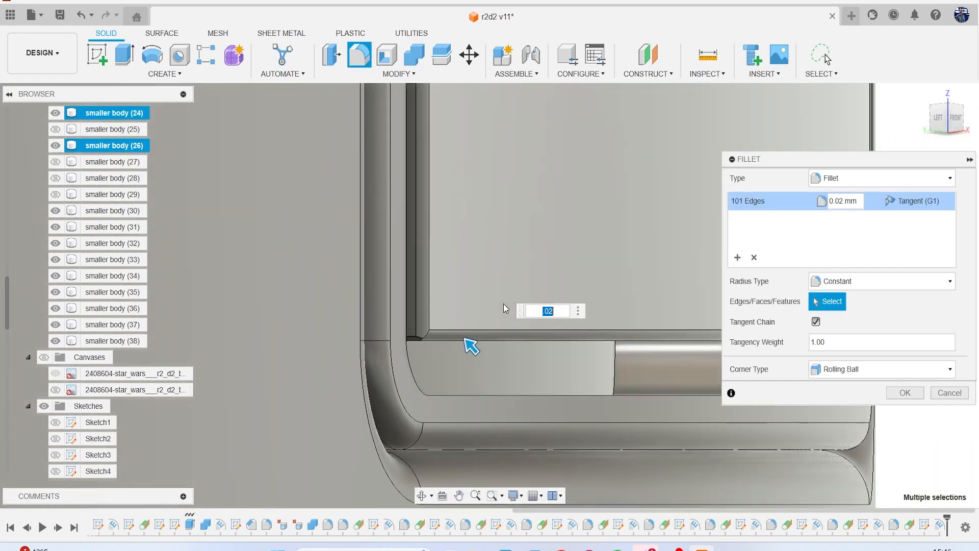
pyautogui.moveTo(538, 253); pyautogui.dragTo(502, 270, button='middle')
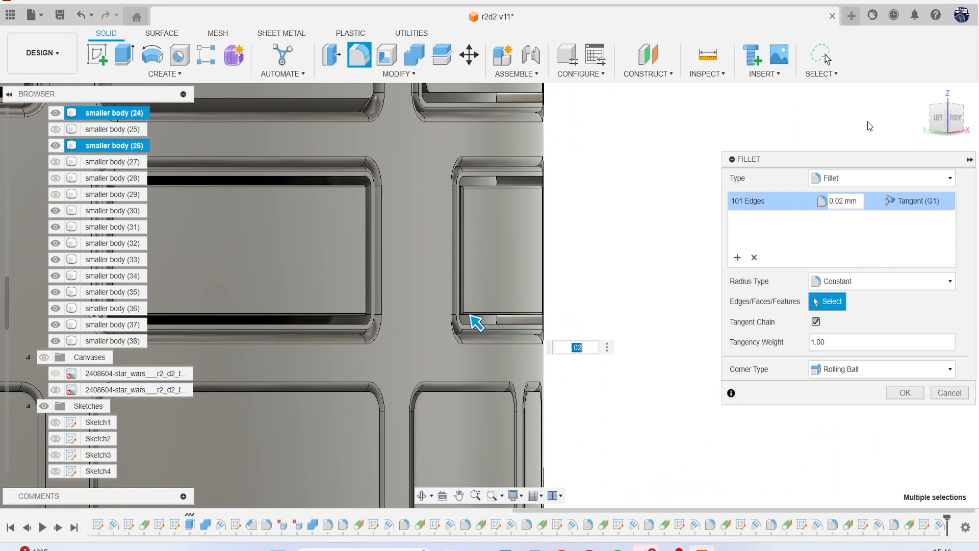
pyautogui.click(946, 121)
pyautogui.scroll(10, 478, 188)
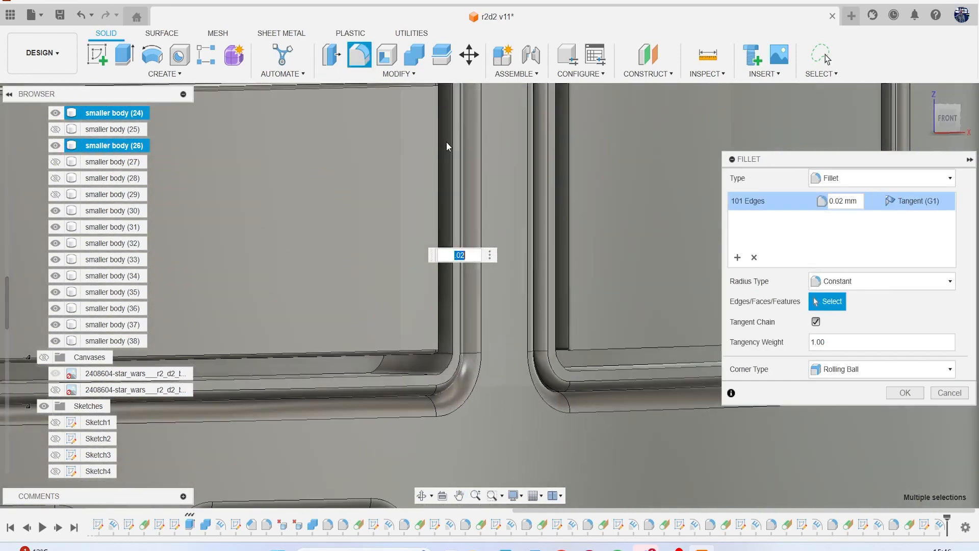
pyautogui.click(438, 138)
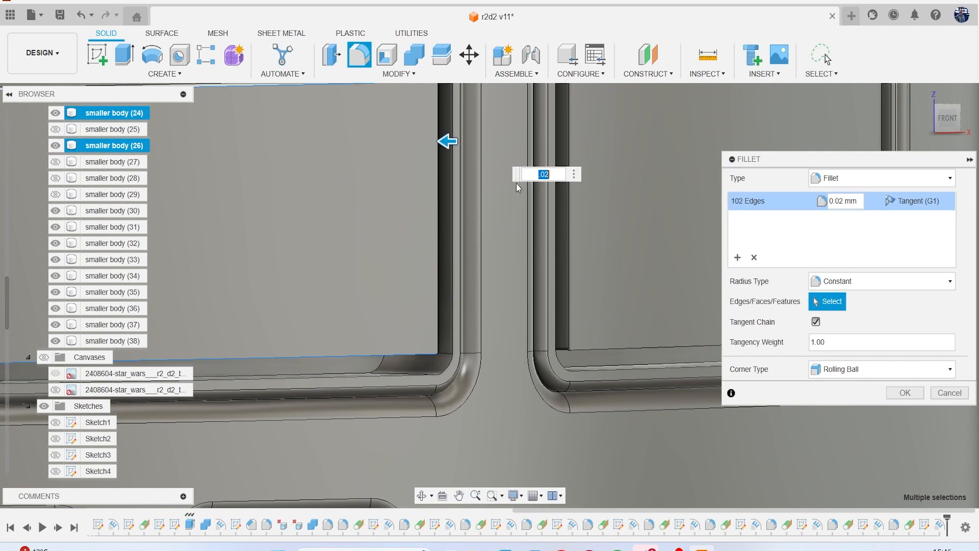
# - Add the upper and lower front edges of the small inset panel to the 0.02 mm fillet selection
pyautogui.click(603, 195)
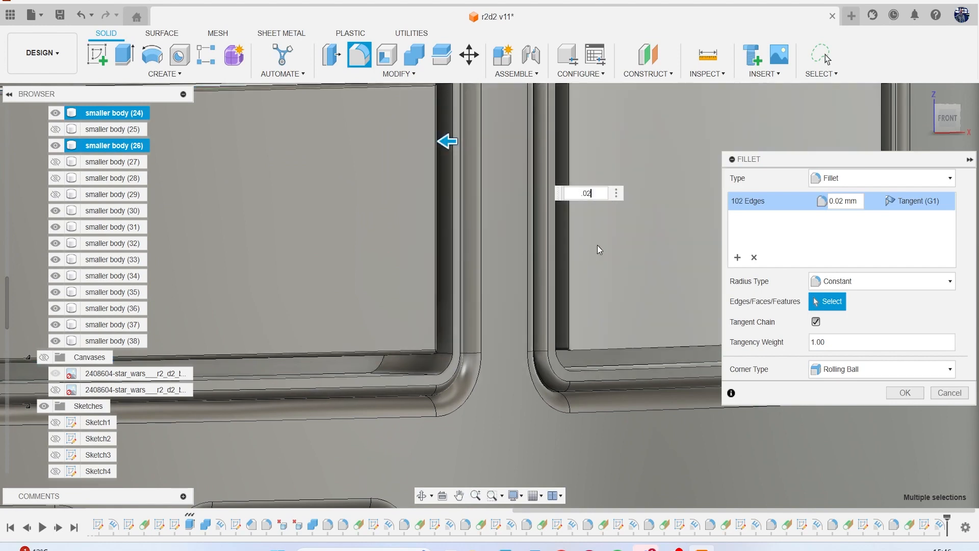
pyautogui.scroll(-5, 587, 245)
pyautogui.scroll(8, 301, 238)
pyautogui.click(283, 168)
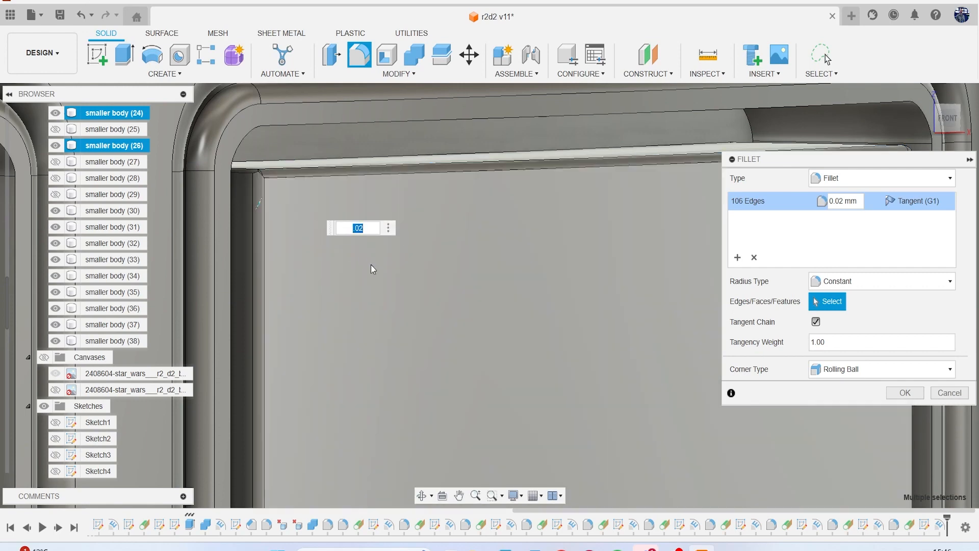
pyautogui.scroll(-5, 372, 265)
pyautogui.moveTo(411, 292); pyautogui.dragTo(369, 347, button='middle')
pyautogui.scroll(8, 362, 347)
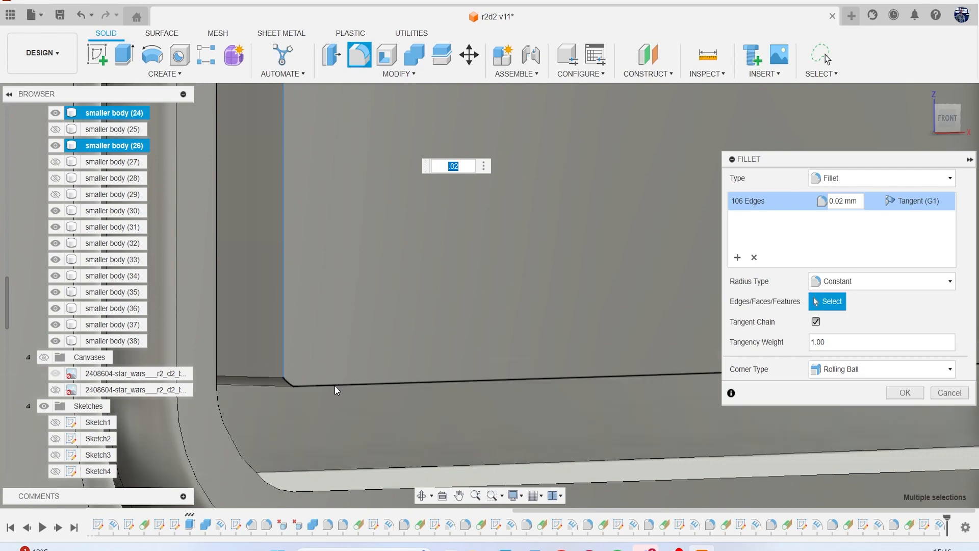
pyautogui.click(335, 387)
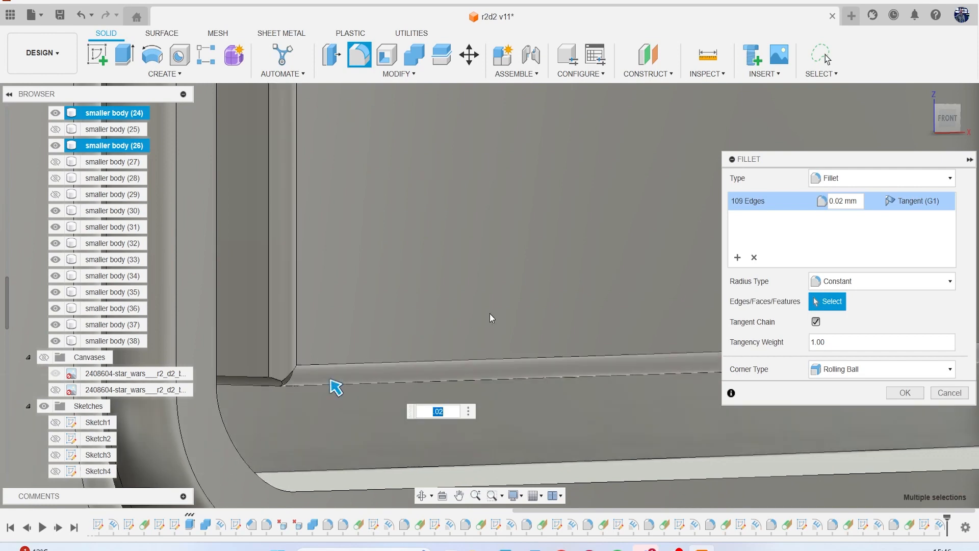
# - Add the small inset panel's right vertical edge to the selection and apply the 0.02 mm fillet
pyautogui.scroll(-4, 651, 271)
pyautogui.moveTo(568, 273); pyautogui.dragTo(186, 421, button='middle')
pyautogui.moveTo(519, 203); pyautogui.dragTo(306, 305, button='middle')
pyautogui.moveTo(362, 277); pyautogui.dragTo(352, 277, button='middle')
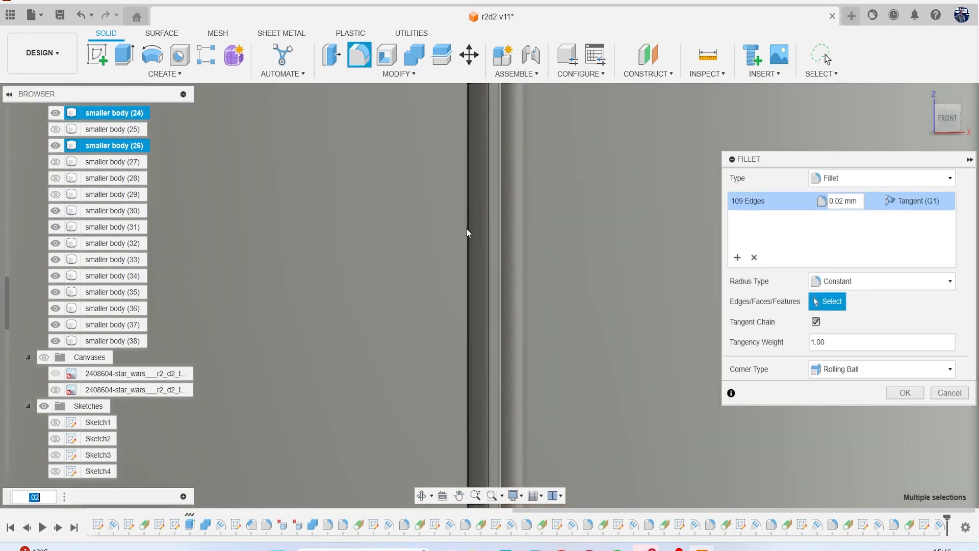
pyautogui.click(466, 228)
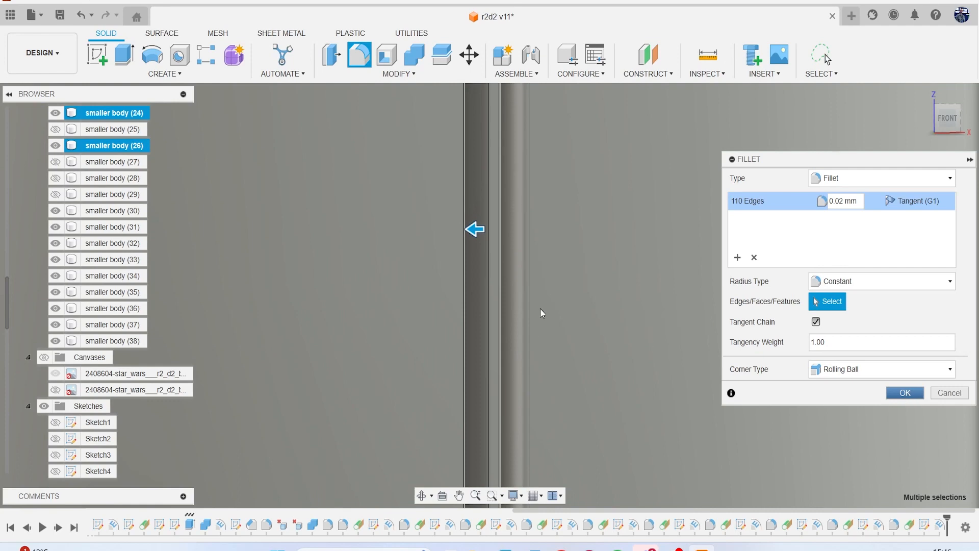
pyautogui.press('Return')
# - Show the reference canvas over the body and set a straight front view
pyautogui.scroll(-5, 490, 314)
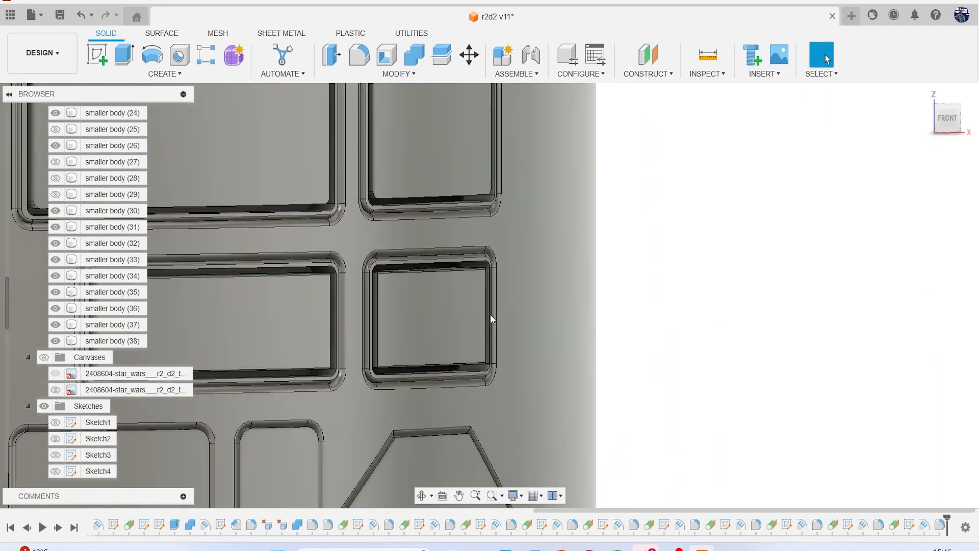
pyautogui.scroll(-5, 491, 319)
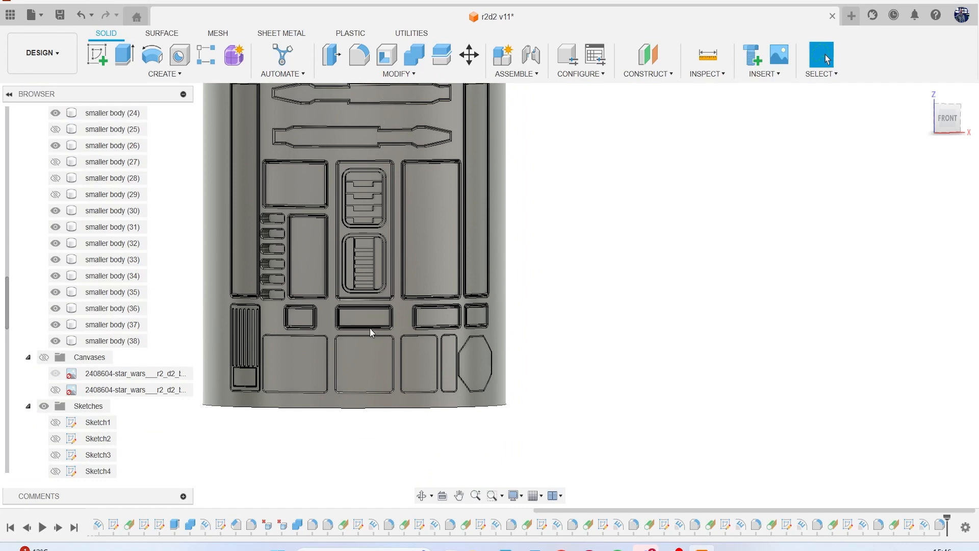
pyautogui.moveTo(369, 327); pyautogui.dragTo(441, 317, button='middle')
pyautogui.scroll(-1, 429, 312)
pyautogui.moveTo(403, 248); pyautogui.dragTo(458, 348, button='middle')
pyautogui.scroll(6, 421, 309)
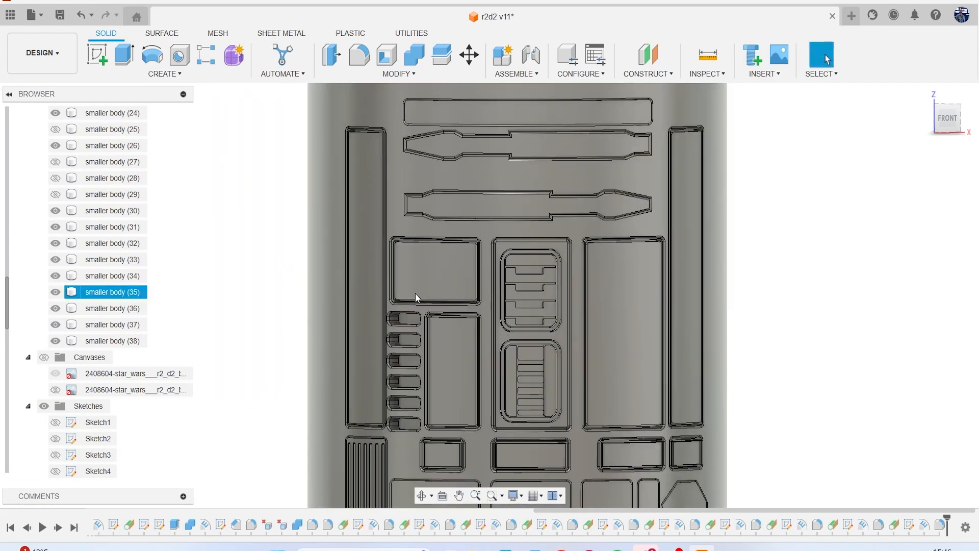
pyautogui.scroll(-8, 427, 295)
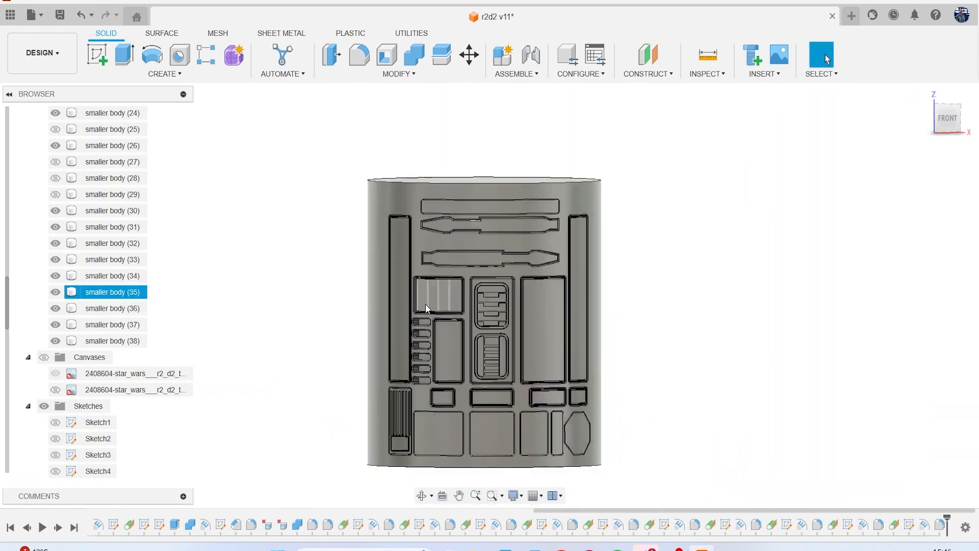
pyautogui.click(44, 358)
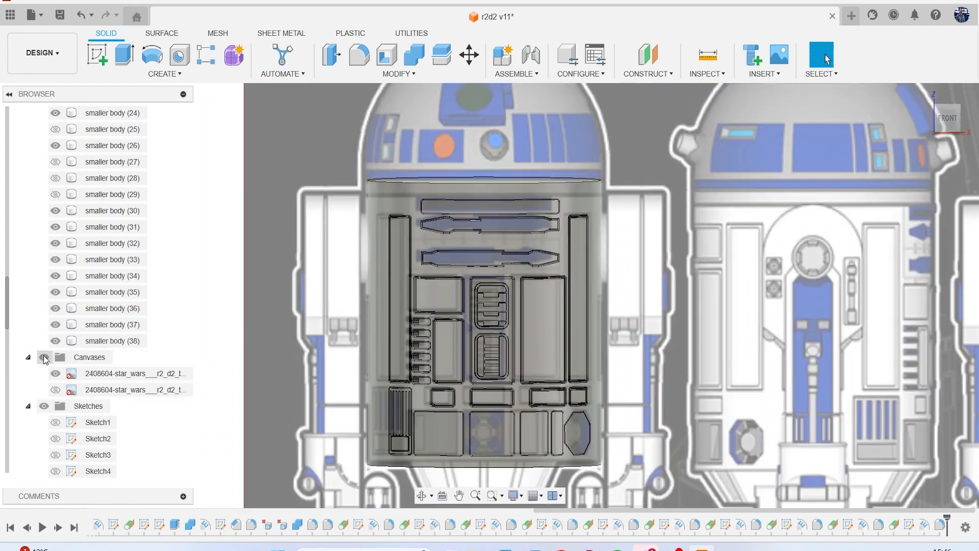
pyautogui.click(946, 118)
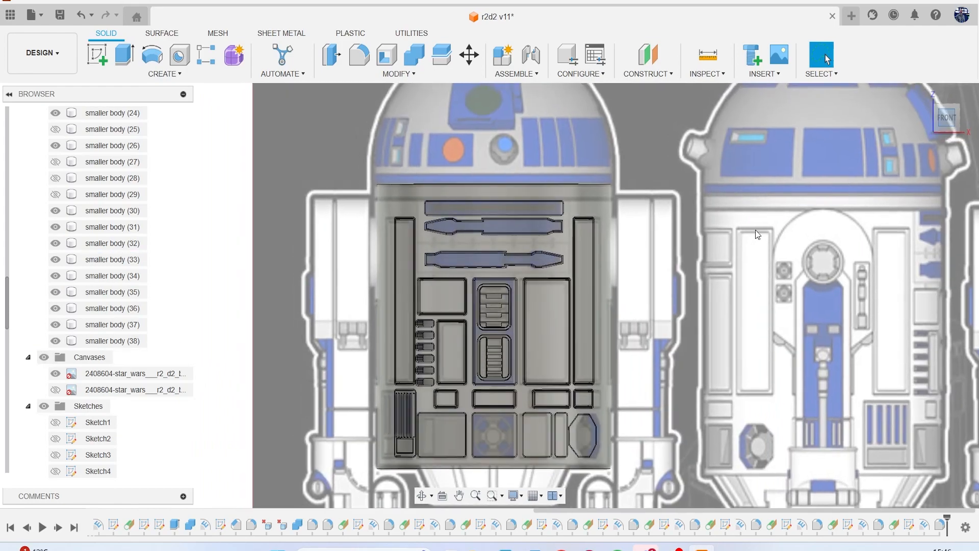
# - Create a tangent plane on the face of the square panel with the round blue detail in the lowest row, and start a sketch on it
pyautogui.scroll(8, 610, 277)
pyautogui.scroll(3, 579, 259)
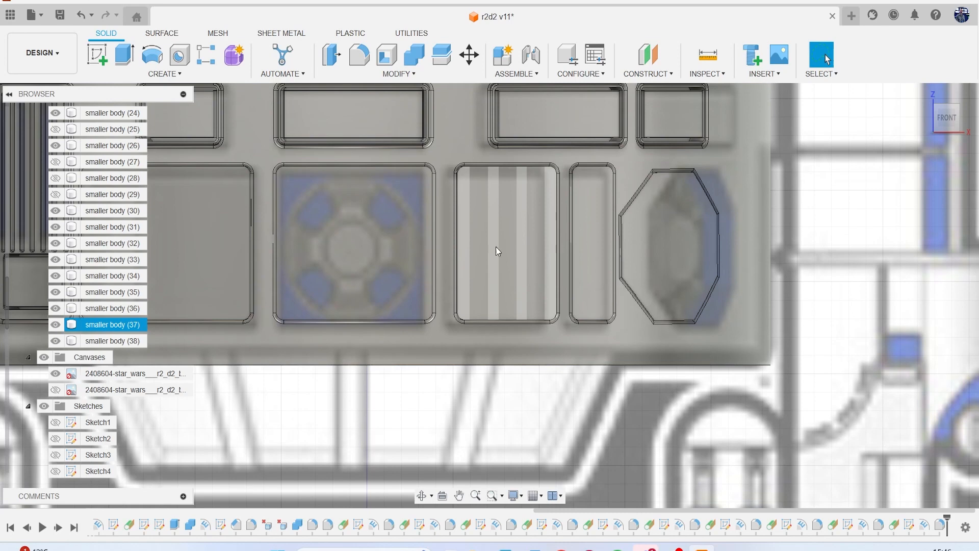
pyautogui.click(643, 73)
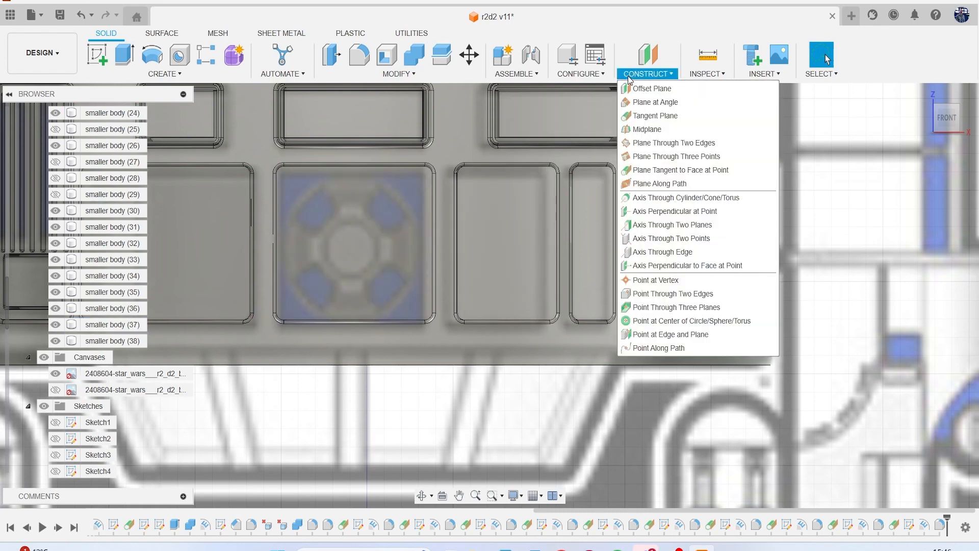
pyautogui.click(658, 111)
pyautogui.click(326, 238)
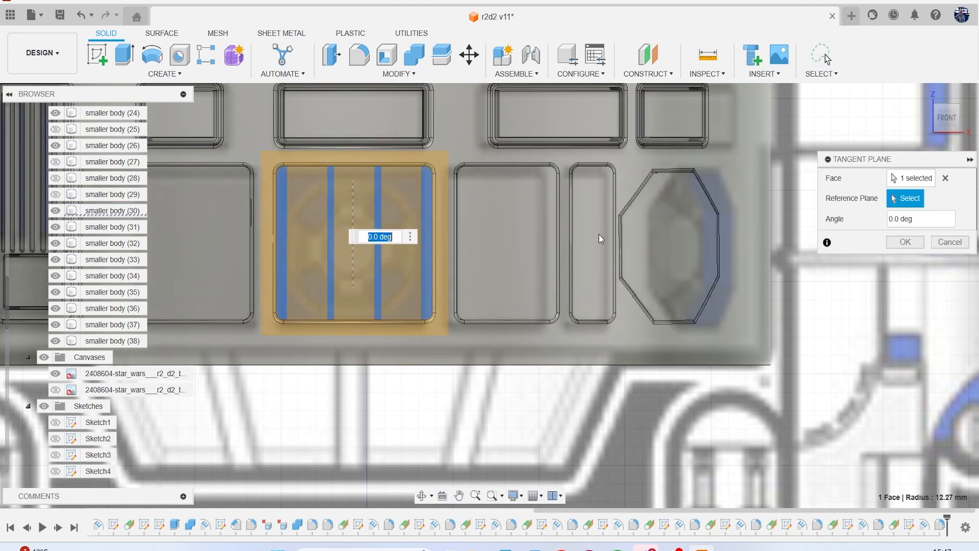
pyautogui.click(905, 240)
pyautogui.click(97, 54)
pyautogui.click(323, 239)
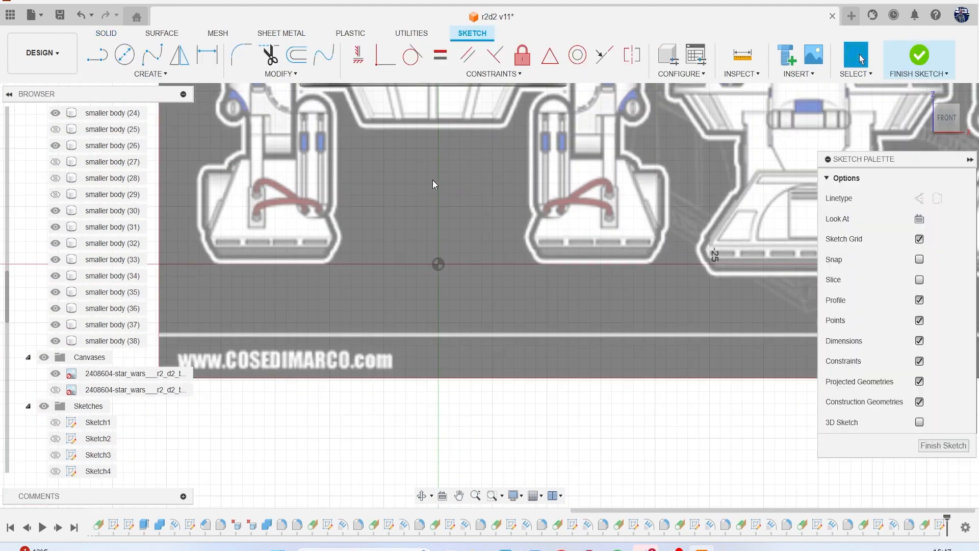
# - Sketch an eight-sided polygon over the panel's round reference detail, about 1.9 mm from centre to corner
pyautogui.scroll(8, 386, 369)
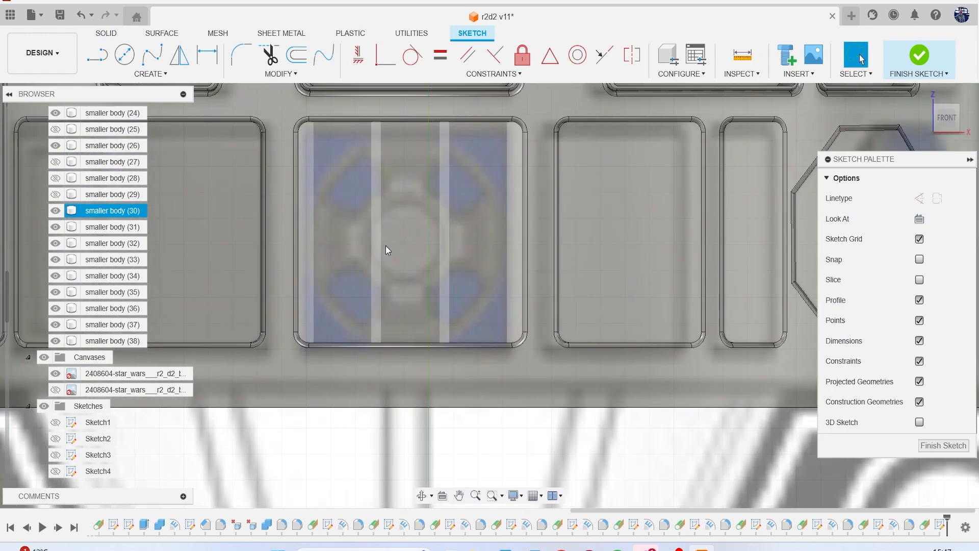
pyautogui.click(149, 75)
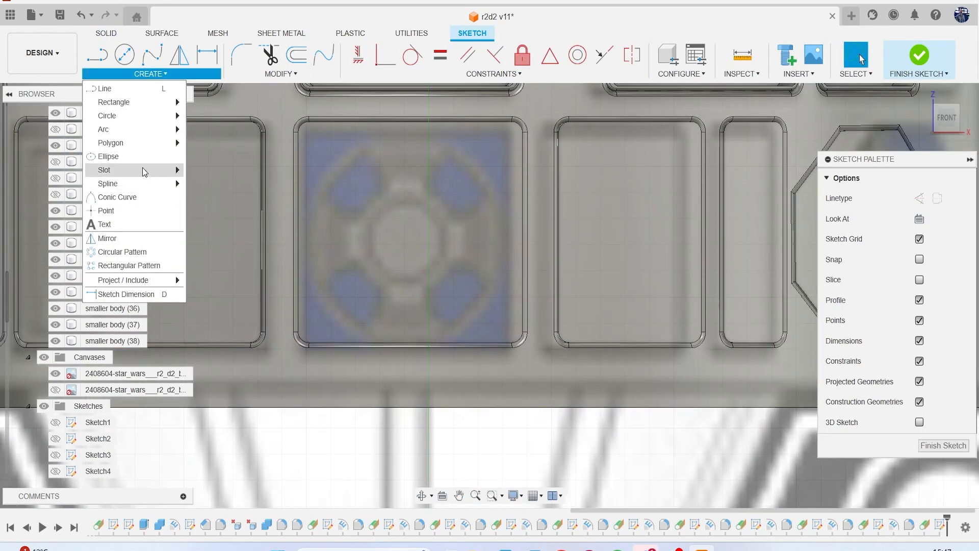
pyautogui.moveTo(138, 142)
pyautogui.click(212, 147)
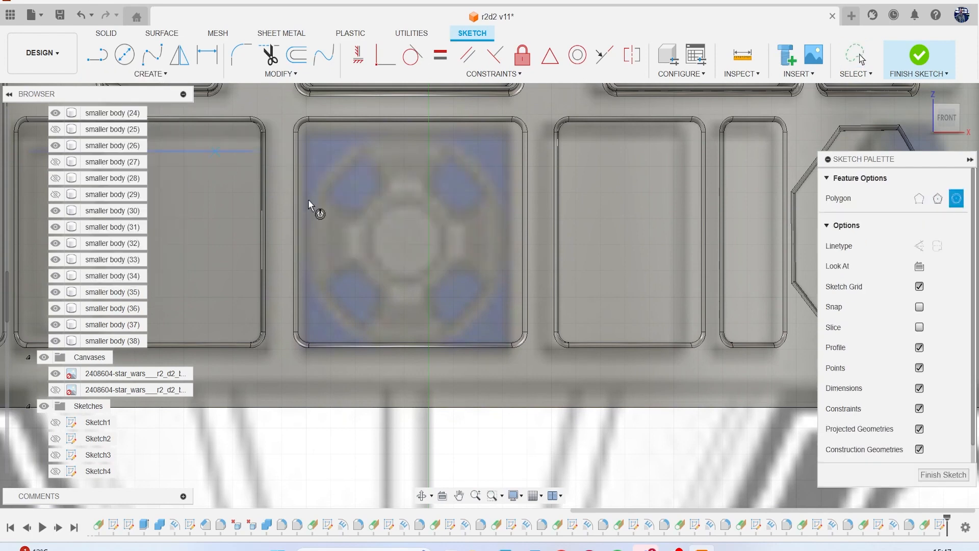
pyautogui.scroll(2, 380, 211)
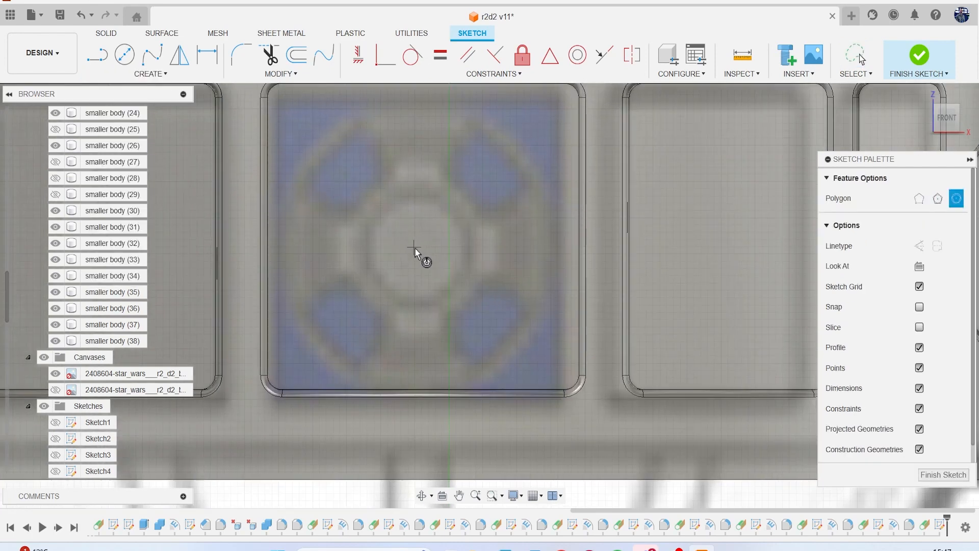
pyautogui.click(415, 247)
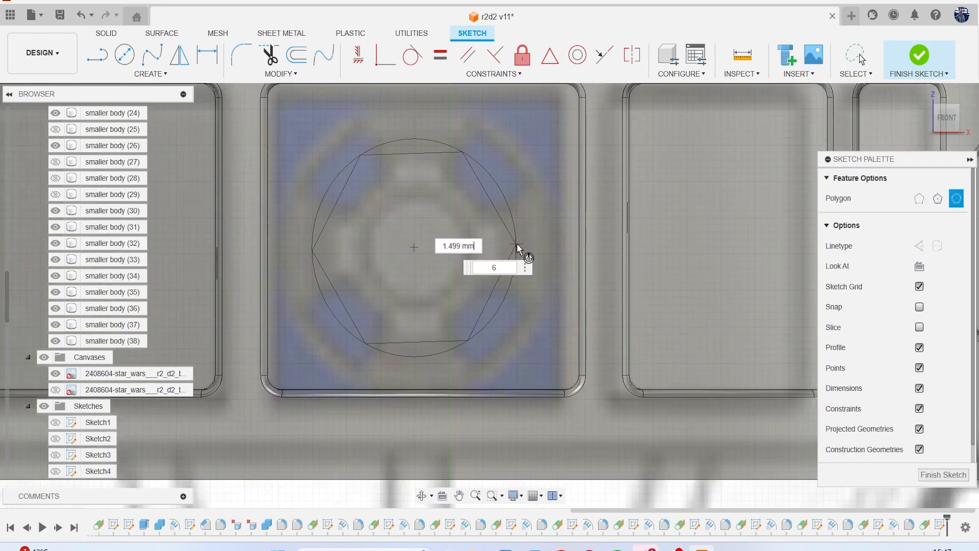
pyautogui.click(510, 265)
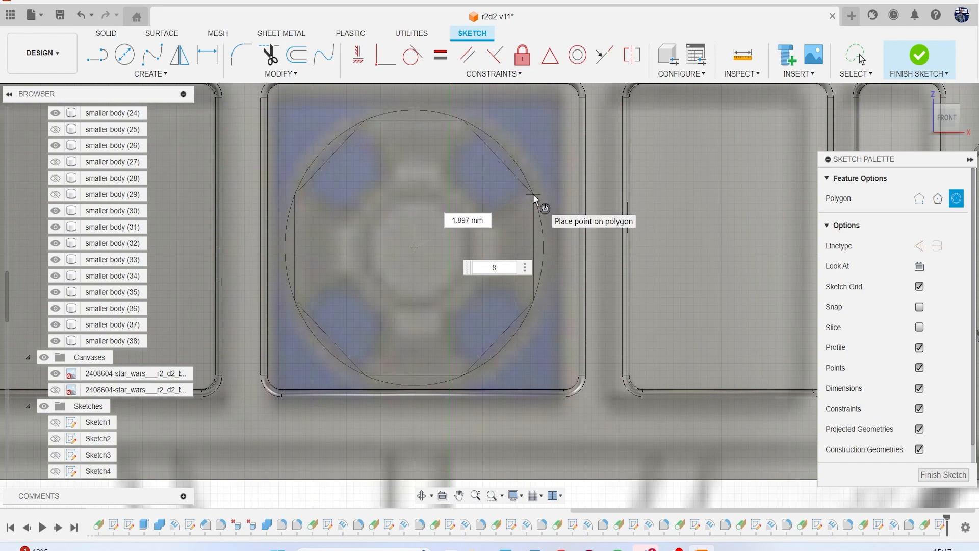
pyautogui.click(533, 196)
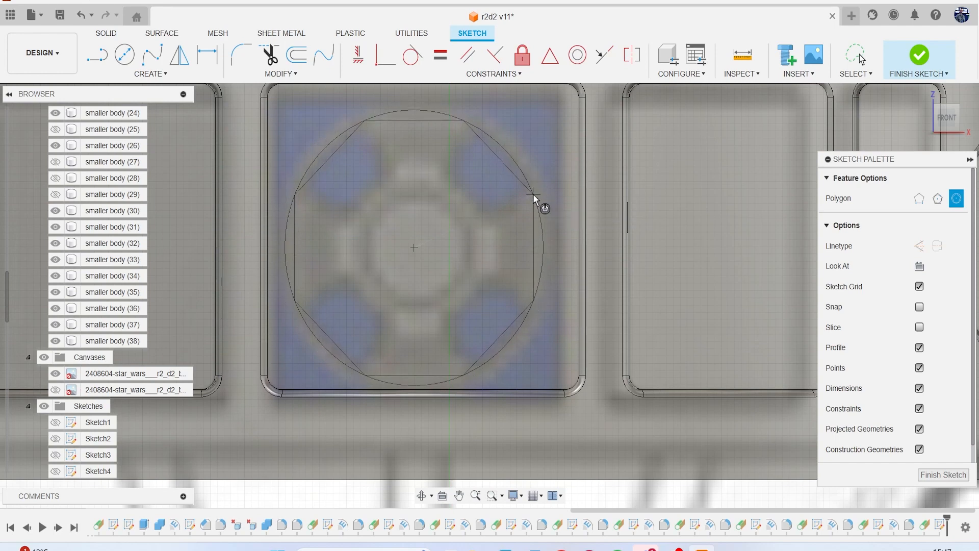
pyautogui.scroll(-2, 541, 209)
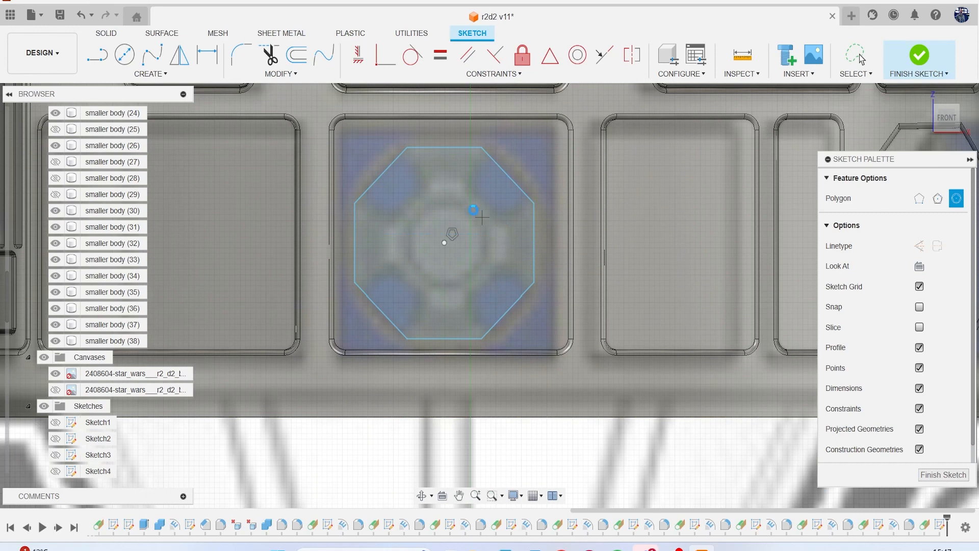
# - Try to reposition the octagon by its centre point, and delete it from the sketch
pyautogui.press('Escape')
pyautogui.scroll(2, 464, 210)
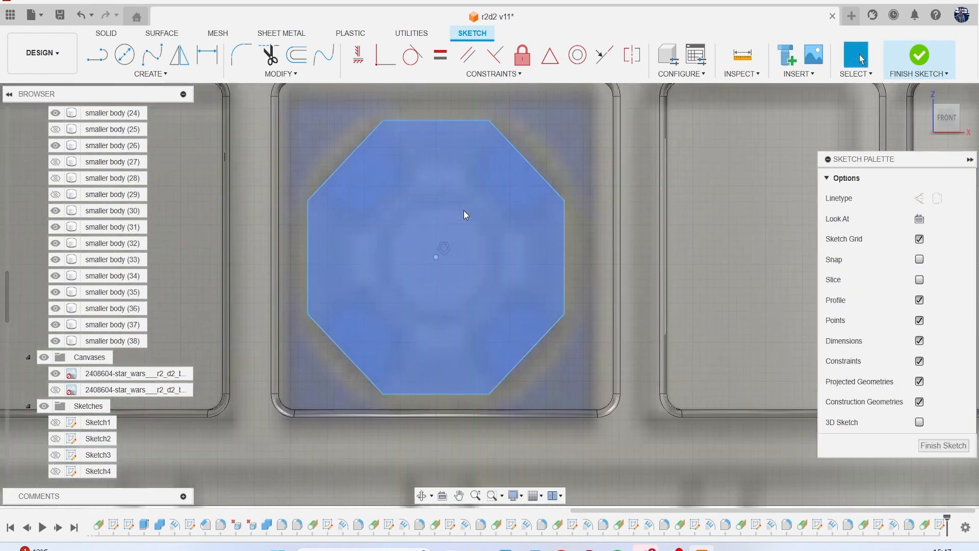
pyautogui.moveTo(436, 254)
pyautogui.mouseDown()
pyautogui.moveTo(443, 241)
pyautogui.moveTo(430, 243)
pyautogui.mouseUp()
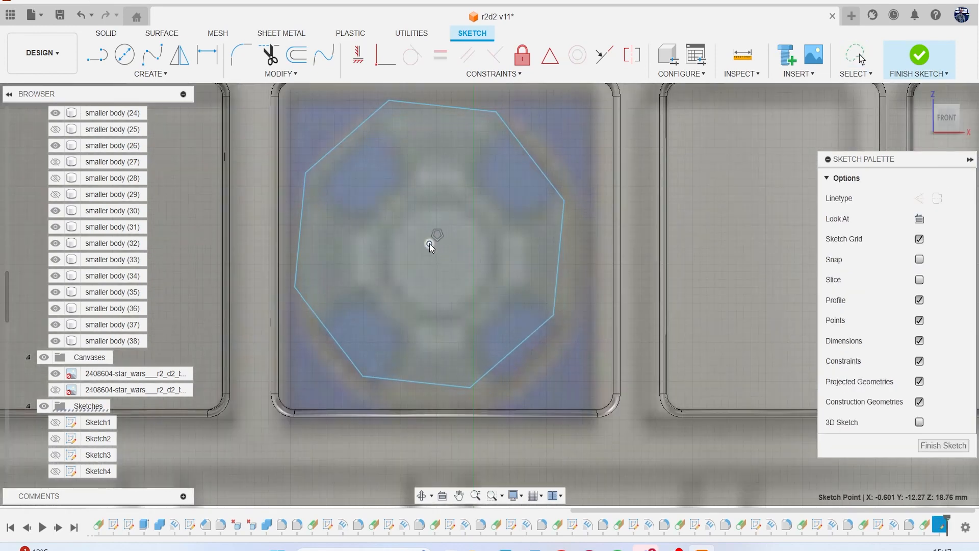
pyautogui.doubleClick(464, 110)
pyautogui.press('Delete')
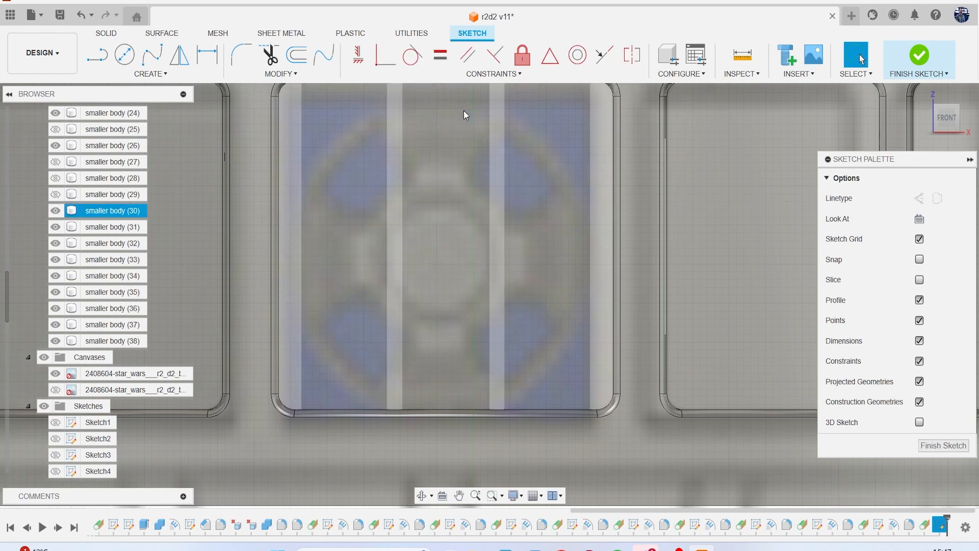
# - Project the square panel's face outline into the sketch and draw a horizontal line between the midpoints of its side edges
pyautogui.press('p')
pyautogui.scroll(-2, 499, 183)
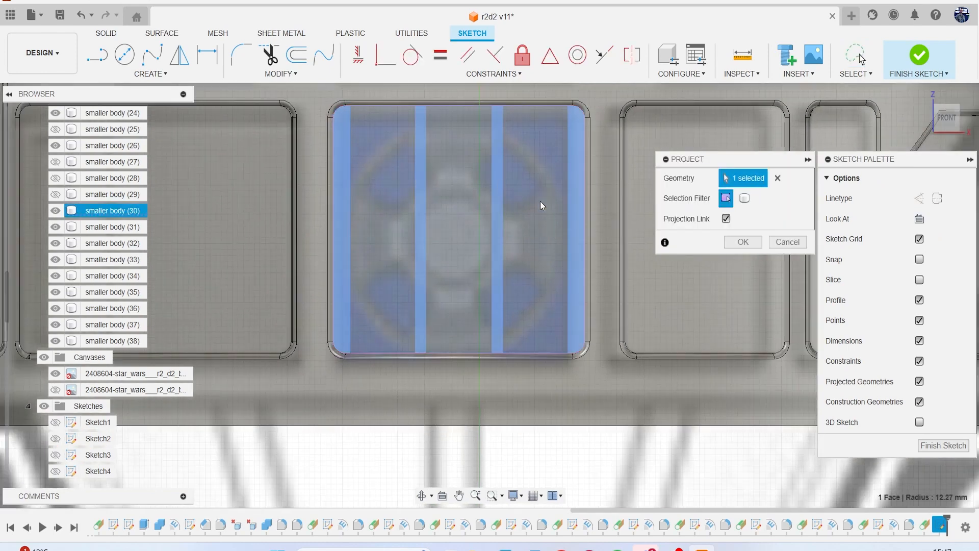
pyautogui.click(734, 242)
pyautogui.press('l')
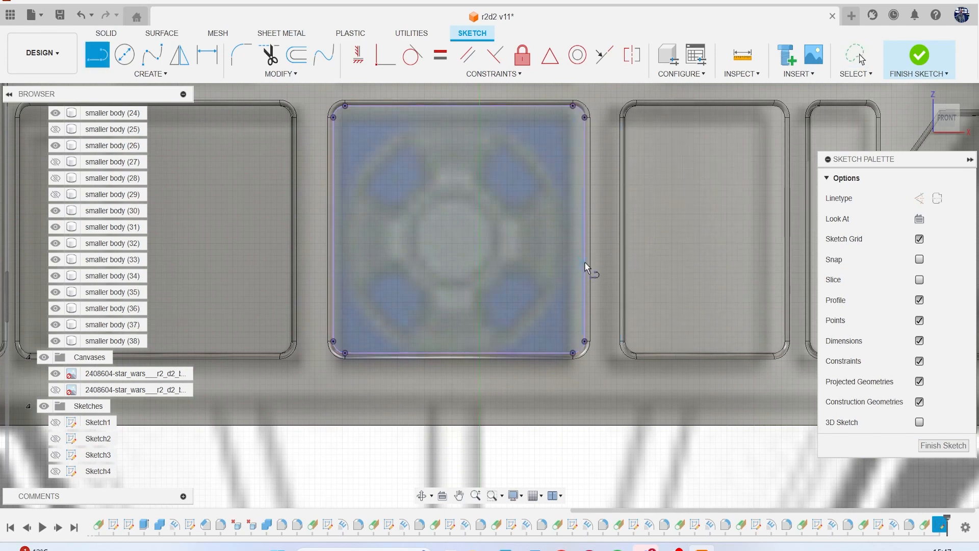
pyautogui.click(584, 229)
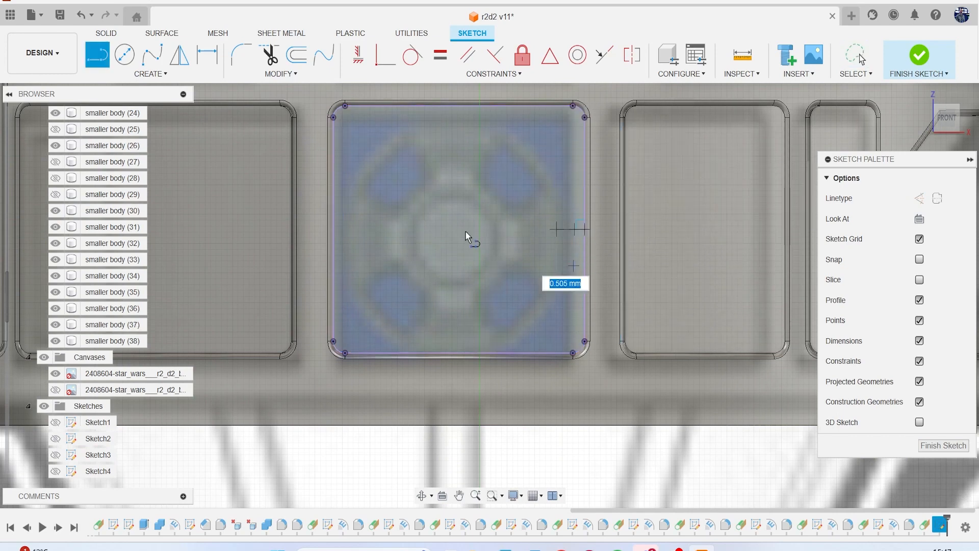
pyautogui.click(334, 230)
# - Sketch an eight-sided polygon centred on the horizontal line's midpoint, with flat sides facing the panel's edges and sized to the reference detail
pyautogui.click(151, 74)
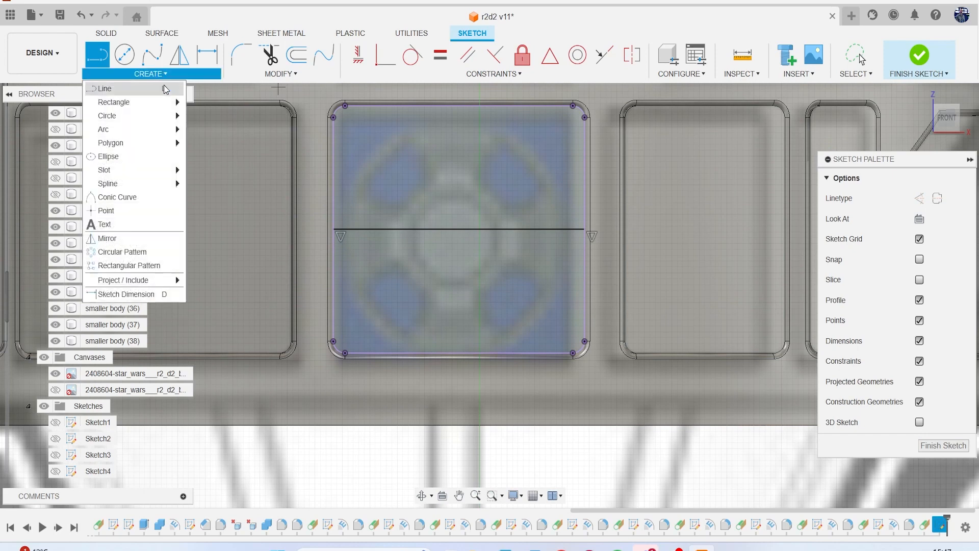
pyautogui.moveTo(165, 145)
pyautogui.click(214, 144)
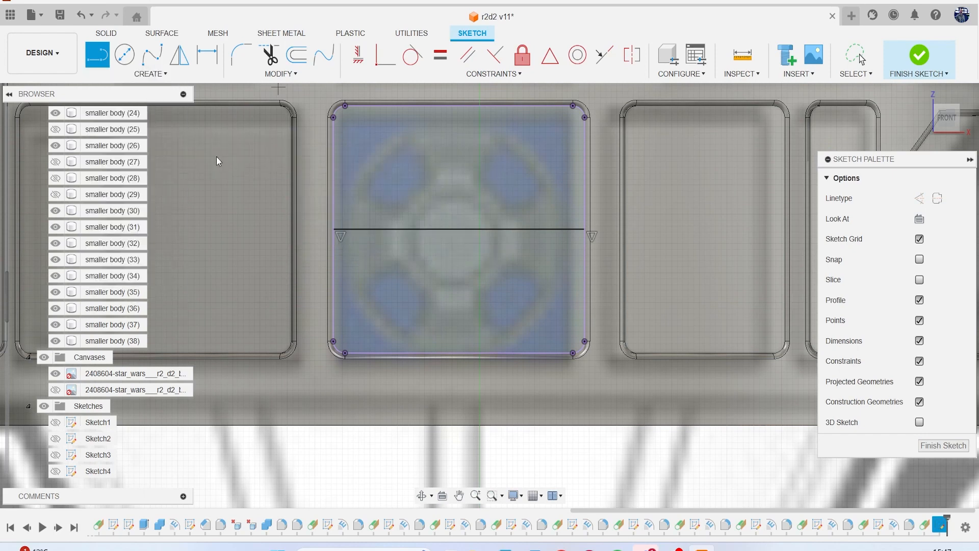
pyautogui.click(459, 230)
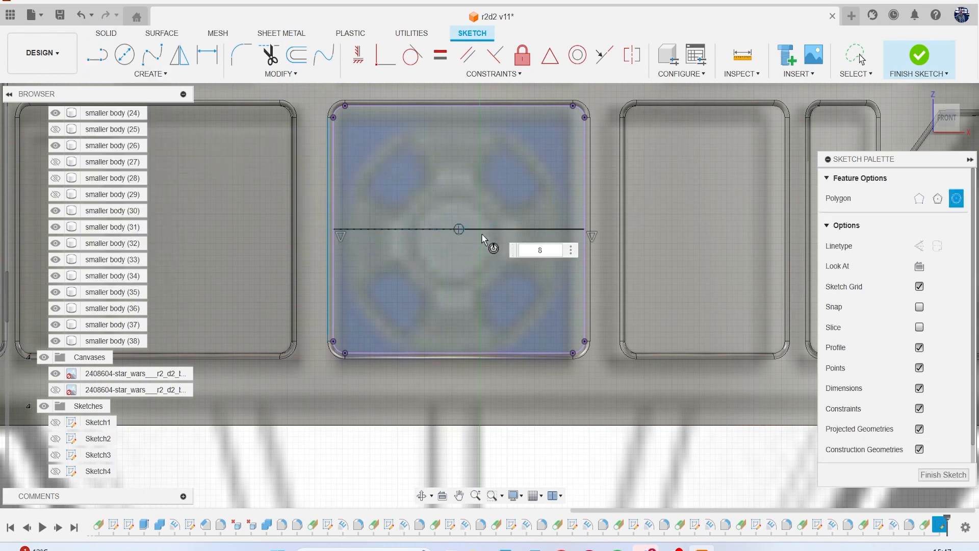
pyautogui.click(549, 248)
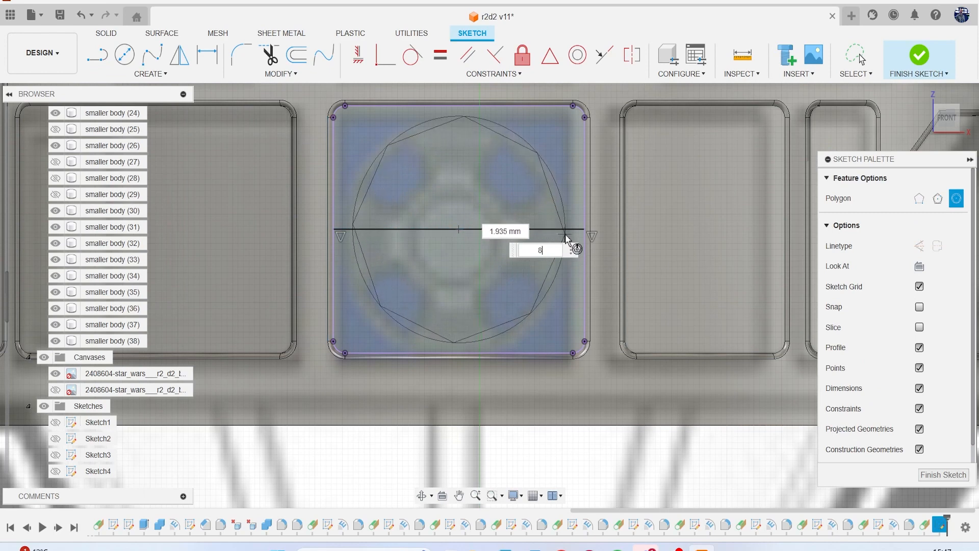
pyautogui.click(562, 182)
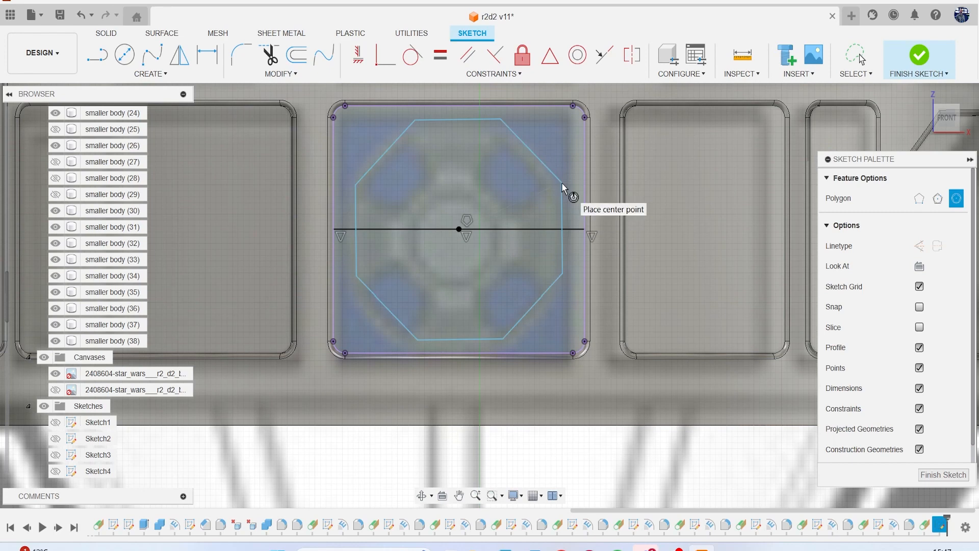
# - Sketch a circle centred on the horizontal line's midpoint, sized to the round centre of the reference detail
pyautogui.press('c')
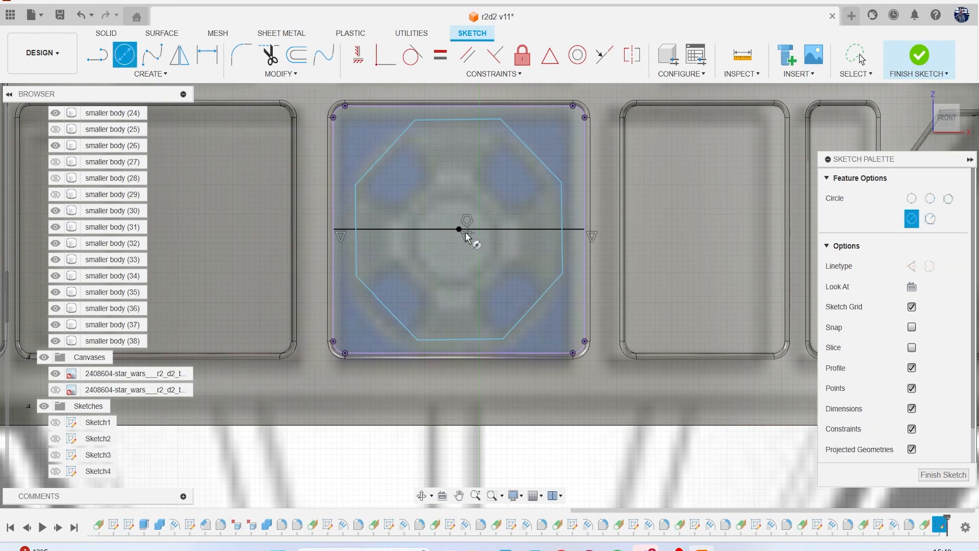
pyautogui.scroll(2, 461, 229)
pyautogui.click(458, 229)
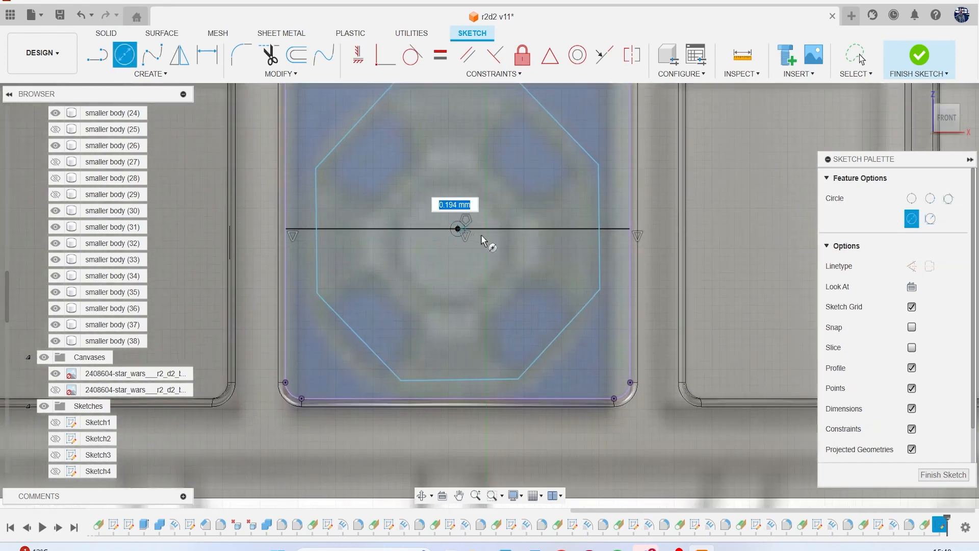
pyautogui.click(523, 240)
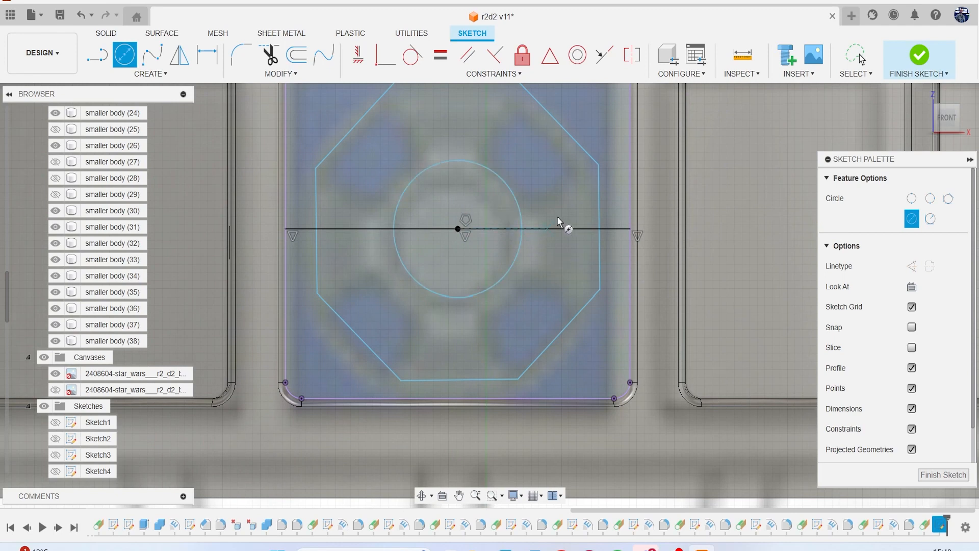
# - Offset the octagon inward by about 0.76 mm to form a smaller octagon around the circle
pyautogui.press('o')
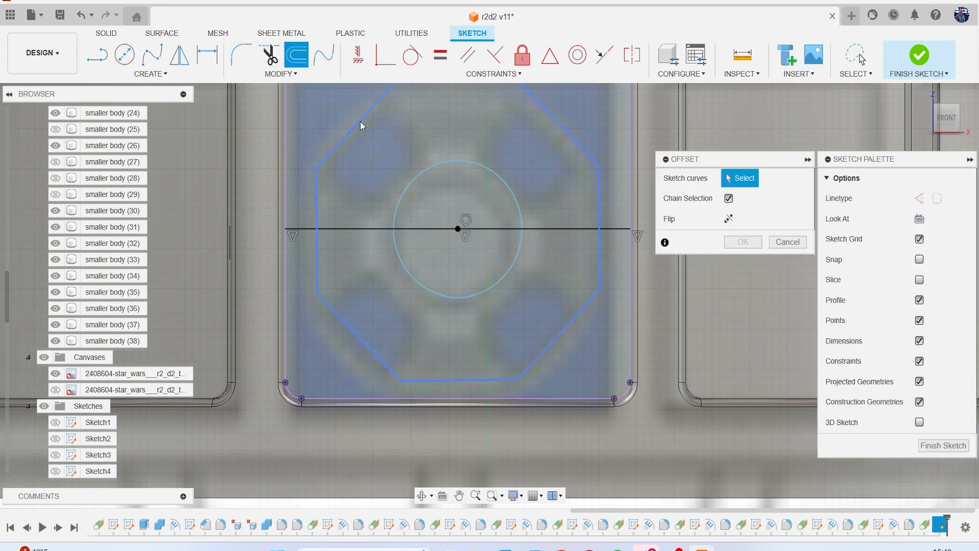
pyautogui.click(360, 121)
pyautogui.scroll(-3, 402, 209)
pyautogui.moveTo(348, 140); pyautogui.dragTo(391, 198)
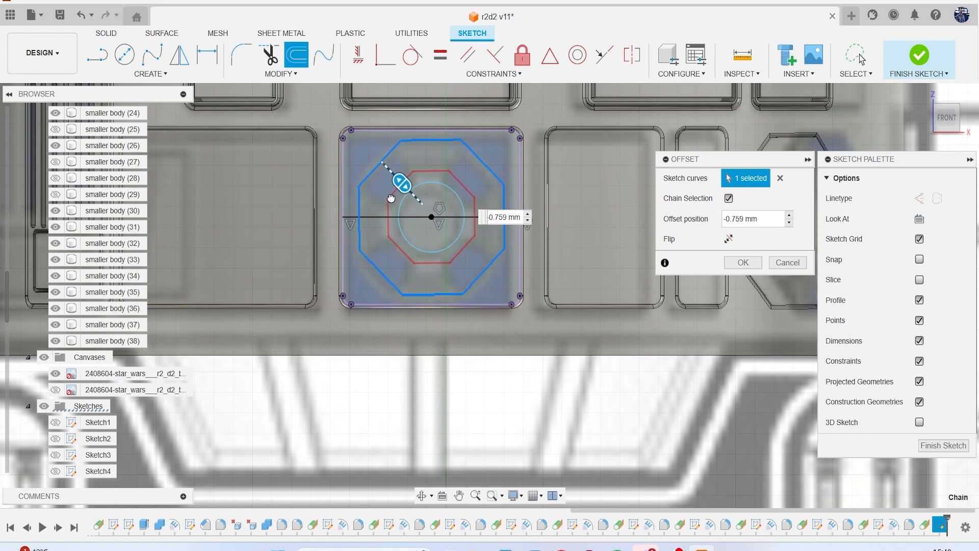
pyautogui.press('Return')
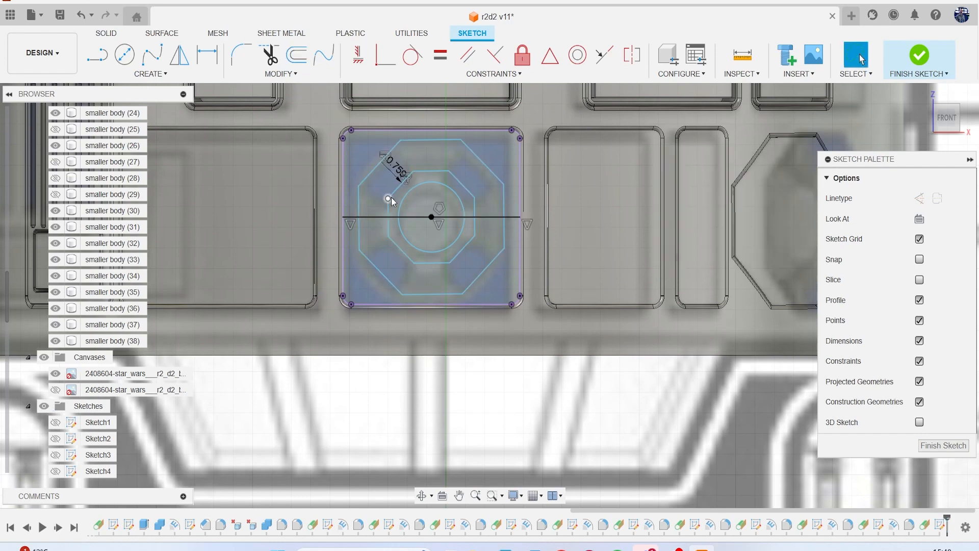
pyautogui.click(436, 191)
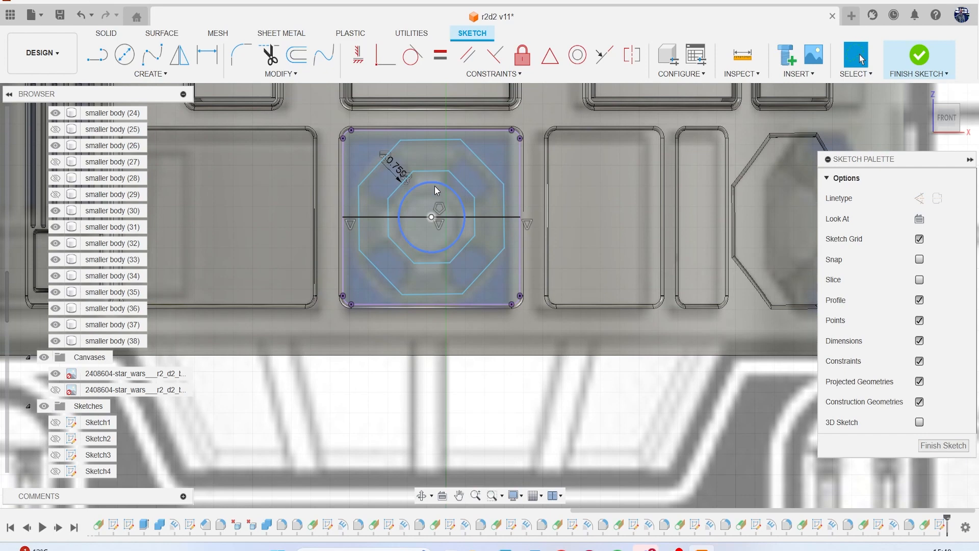
# - Draw two lines joining the matching corners of the inner and outer octagons, enclosing the upper-left wedge
pyautogui.press('l')
pyautogui.scroll(5, 446, 171)
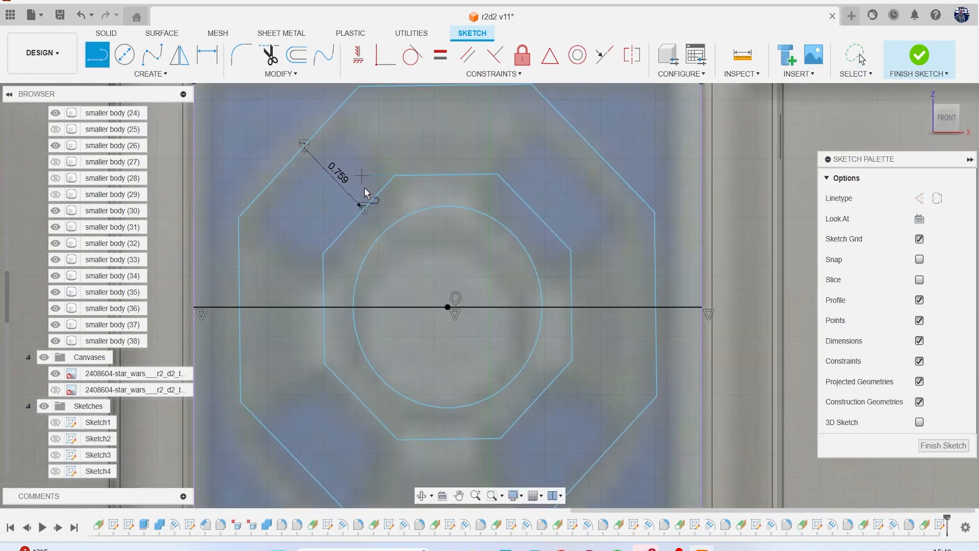
pyautogui.click(393, 175)
pyautogui.scroll(-2, 396, 179)
pyautogui.doubleClick(379, 139)
pyautogui.click(352, 264)
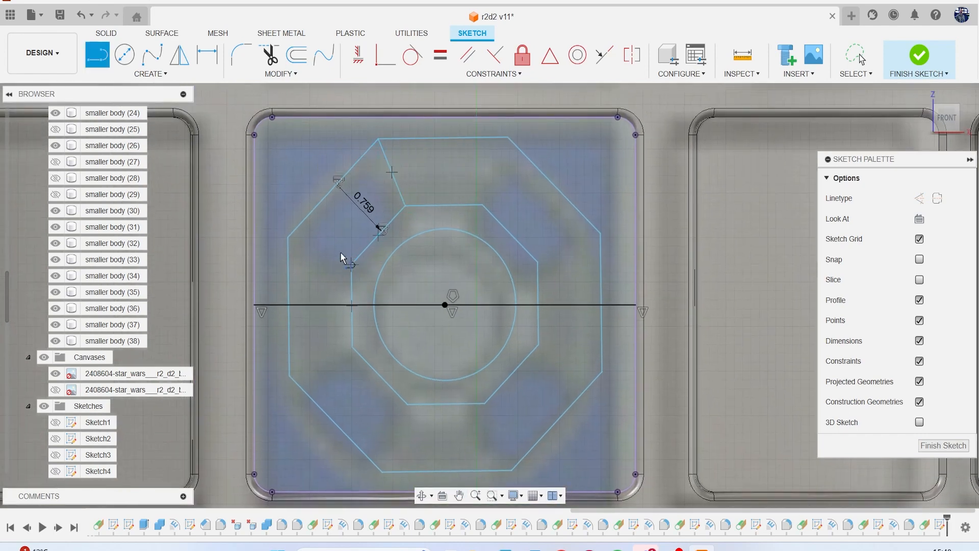
pyautogui.doubleClick(289, 236)
# - Try to offset the upper-left wedge's connected side and outer edges inward together by -0.1 mm
pyautogui.click(296, 55)
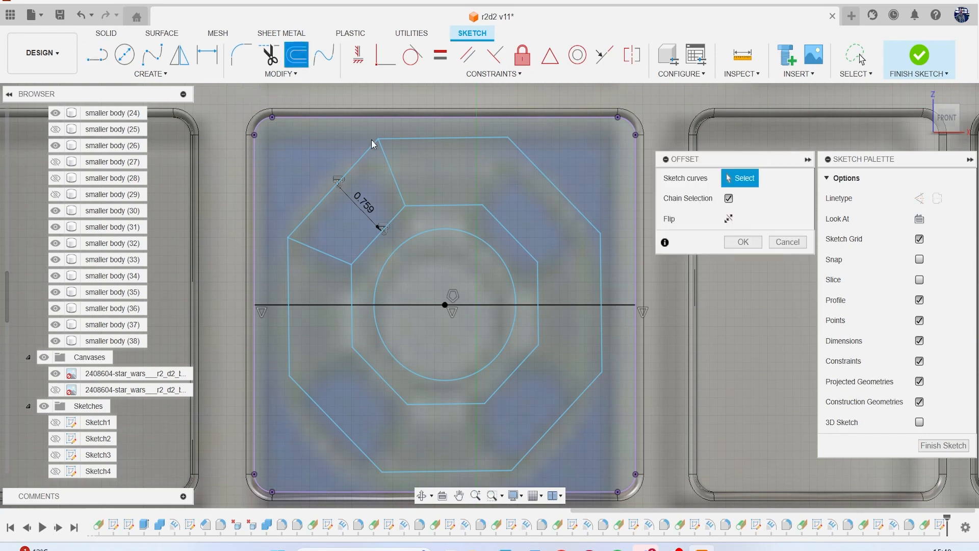
pyautogui.click(388, 171)
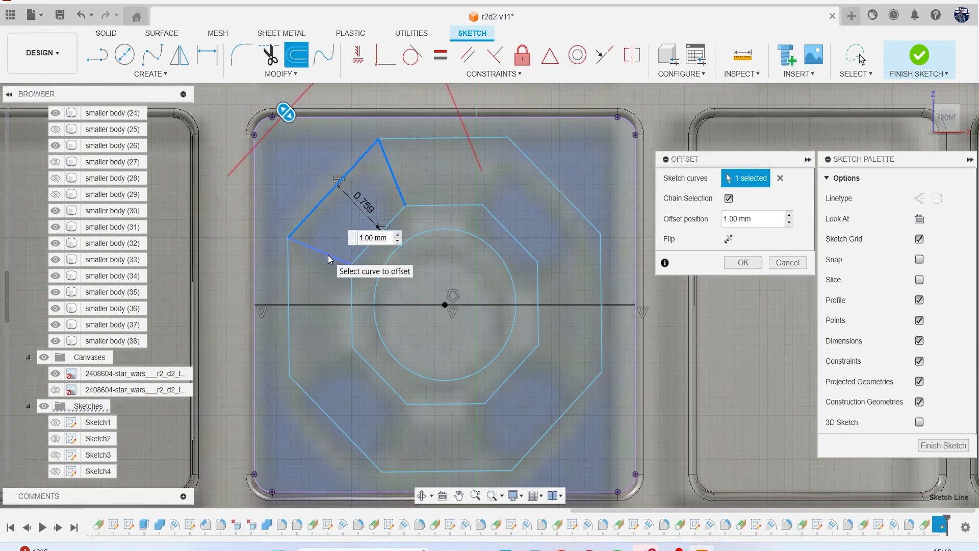
pyautogui.click(329, 255)
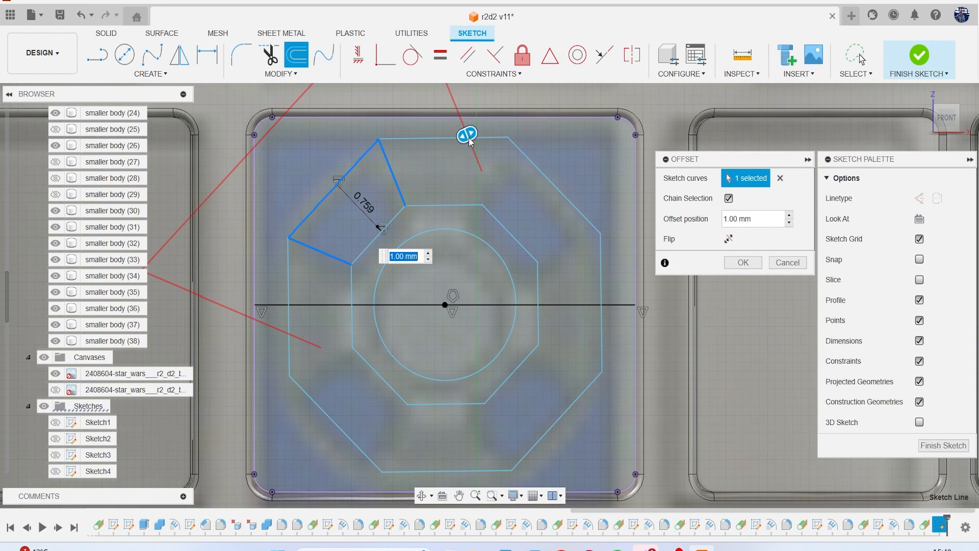
pyautogui.moveTo(468, 135); pyautogui.dragTo(444, 149)
pyautogui.click(407, 255)
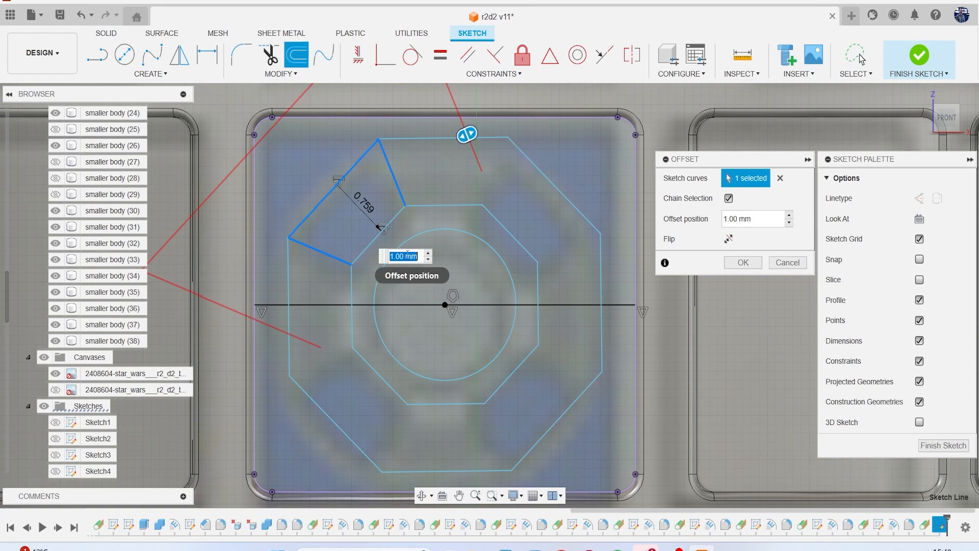
pyautogui.press('BackSpace')
pyautogui.write('-.1')
pyautogui.scroll(5, 388, 249)
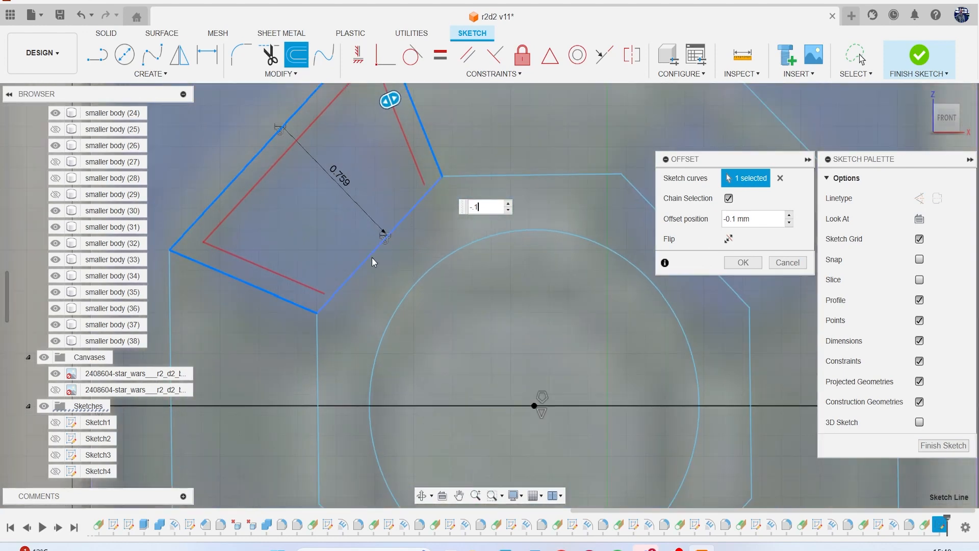
pyautogui.press('Return')
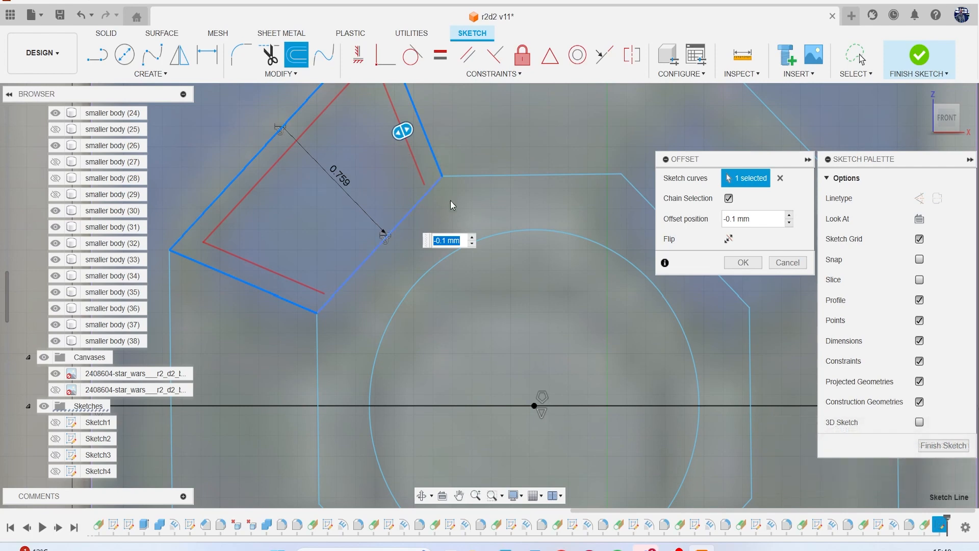
pyautogui.scroll(-2, 454, 204)
pyautogui.click(786, 262)
pyautogui.scroll(-1, 467, 241)
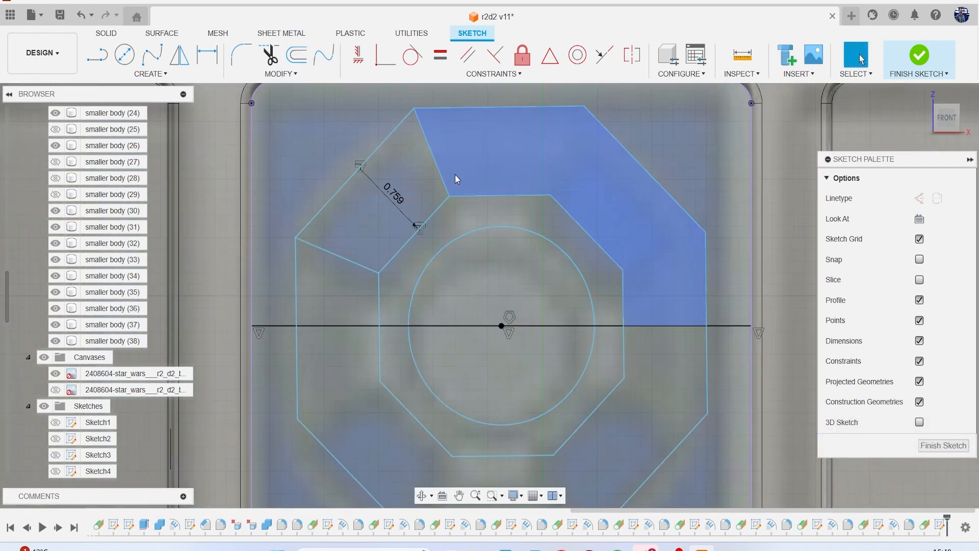
# - Trim away the two lines connecting the inner and outer octagons at the upper-left wedge
pyautogui.press('t')
pyautogui.click(436, 161)
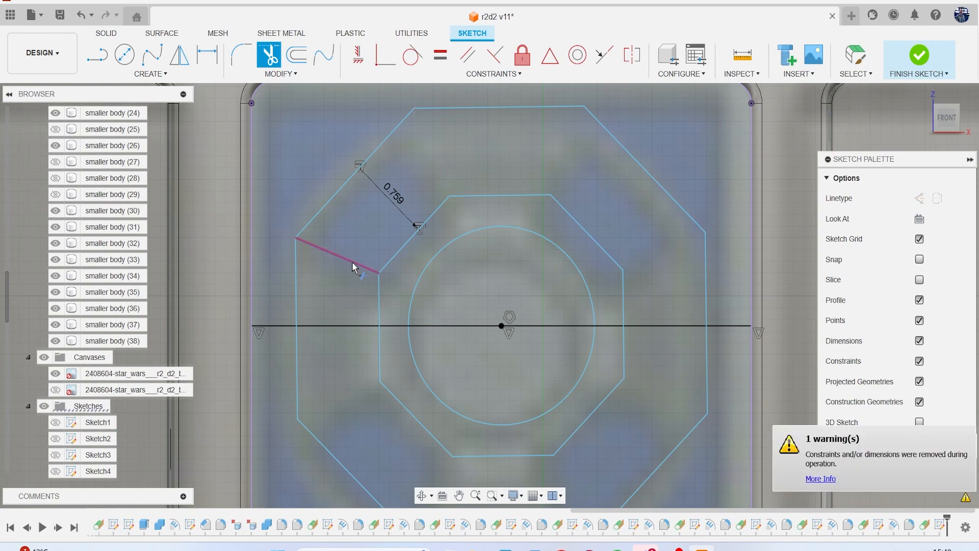
pyautogui.scroll(-3, 453, 236)
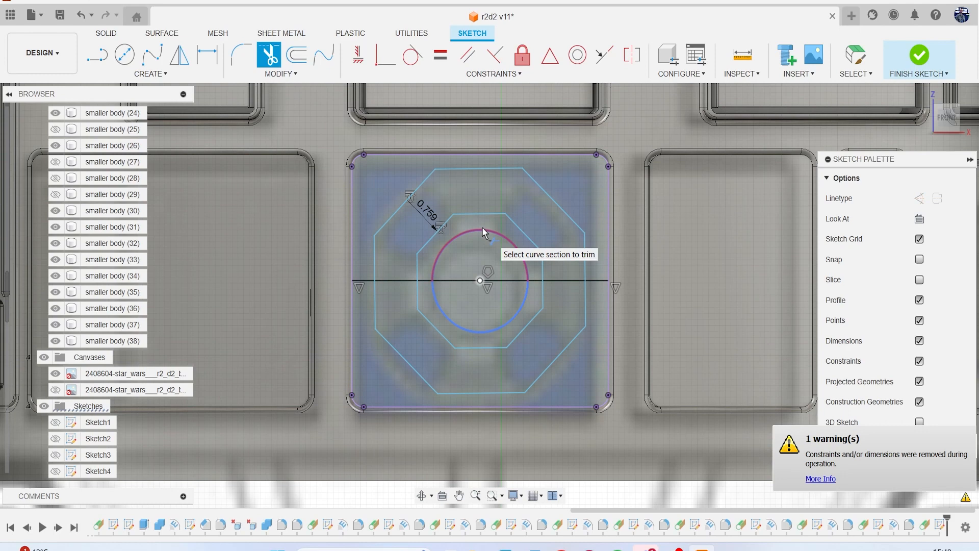
# - Draw connecting lines from the outer octagon's corners to the inner octagon's corners on both sides of the upper-left wedge
pyautogui.press('l')
pyautogui.scroll(3, 467, 204)
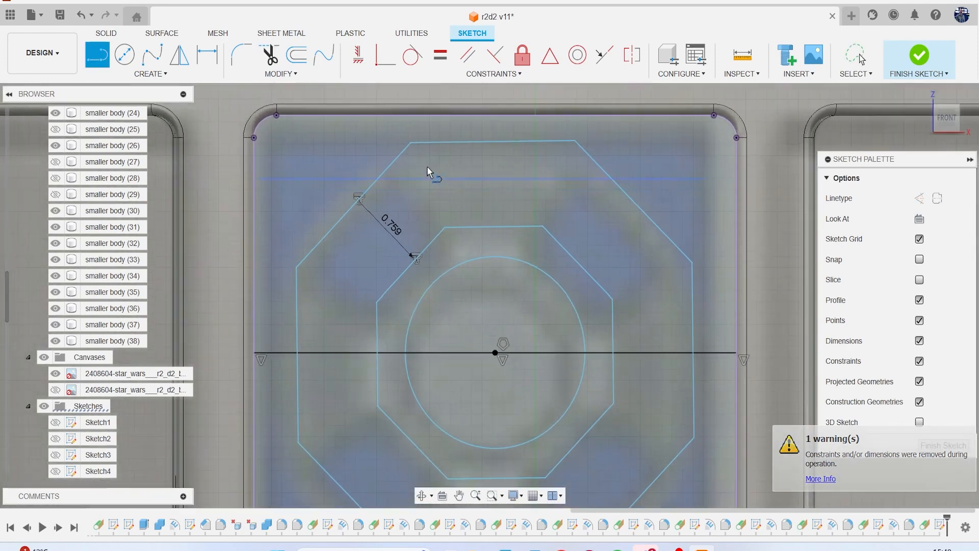
pyautogui.click(411, 143)
pyautogui.doubleClick(444, 227)
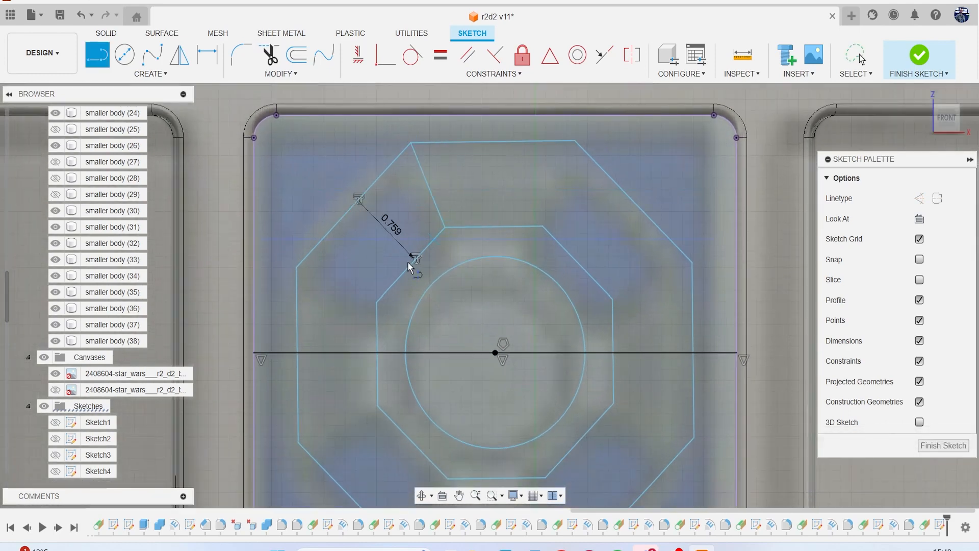
pyautogui.click(298, 267)
pyautogui.doubleClick(376, 302)
# - Offset the wedge's upper connecting line by 0.1 mm towards the inside of the wedge
pyautogui.click(295, 55)
pyautogui.click(426, 184)
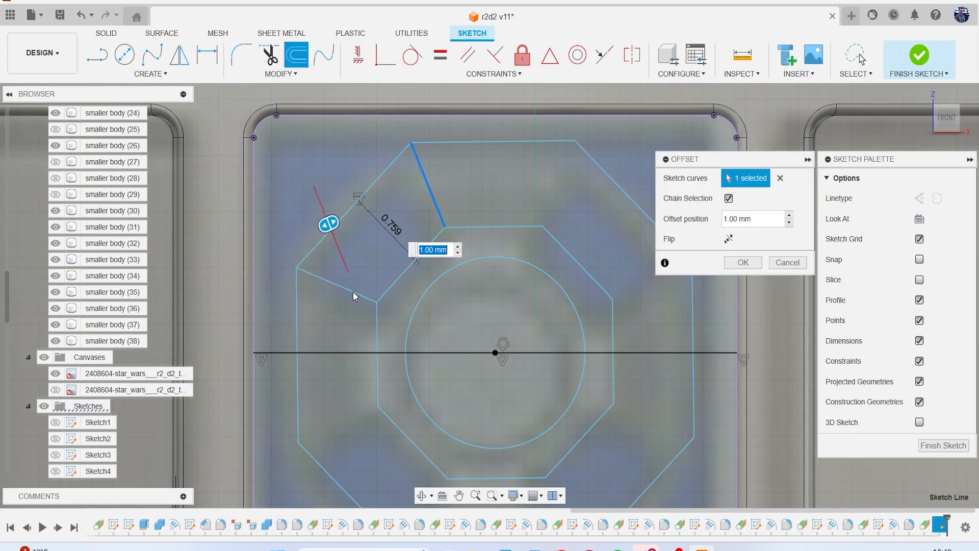
pyautogui.write('-.1')
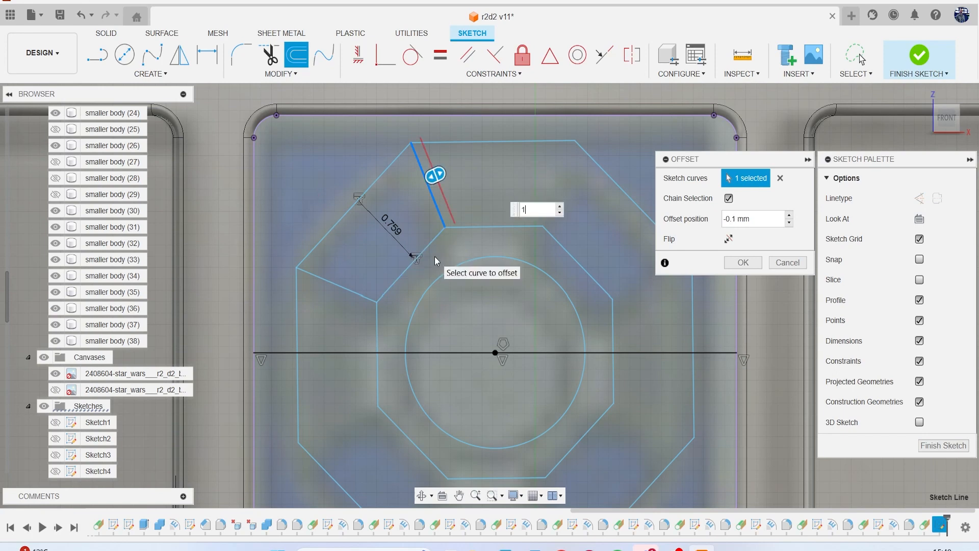
pyautogui.press('Return')
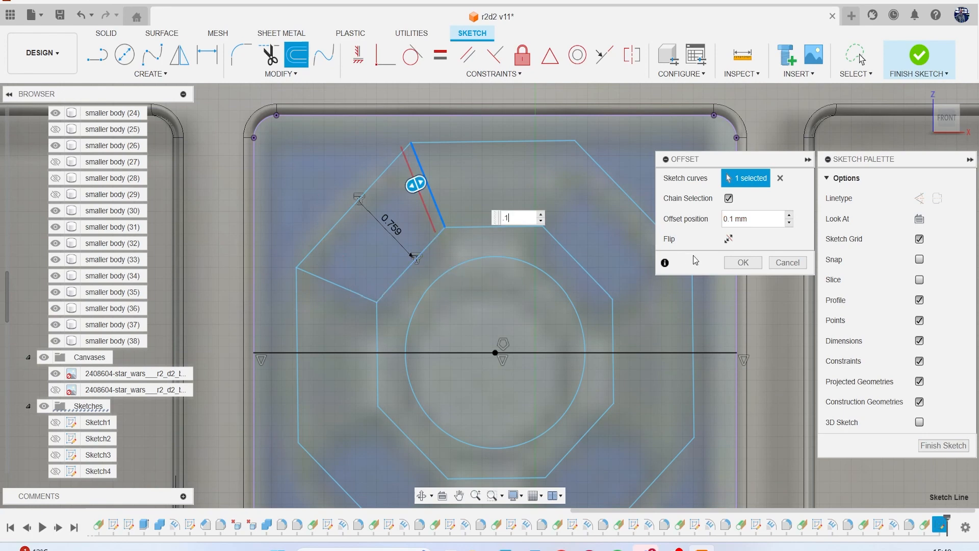
pyautogui.click(743, 263)
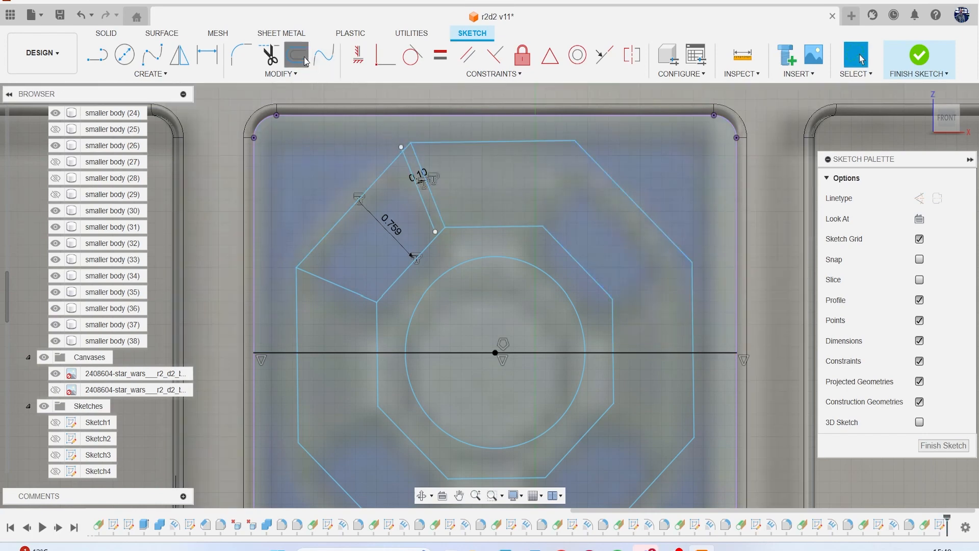
# - Offset the wedge's lower connecting line by -0.1 mm towards the inside of the wedge
pyautogui.click(297, 55)
pyautogui.click(355, 292)
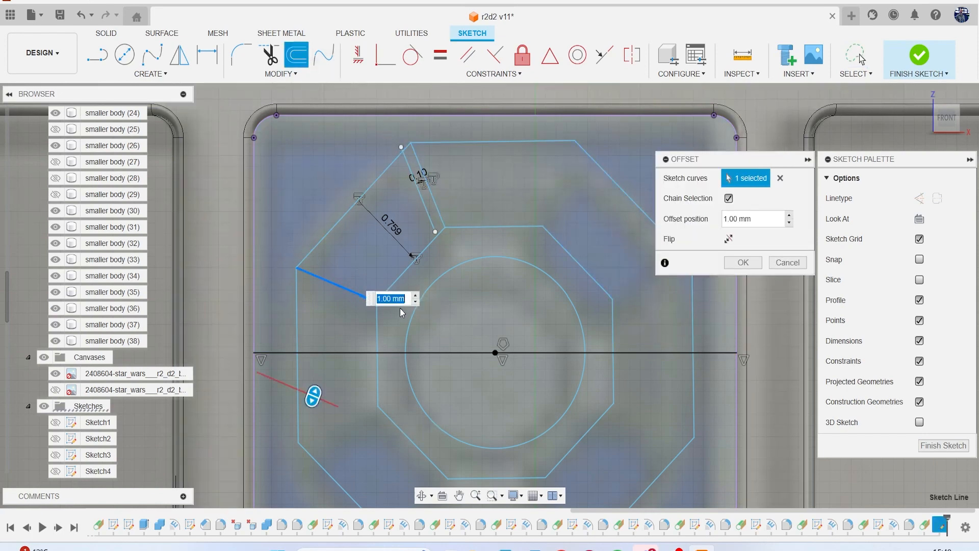
pyautogui.write('-1')
pyautogui.press('BackSpace')
pyautogui.press('BackSpace')
pyautogui.write('--.1')
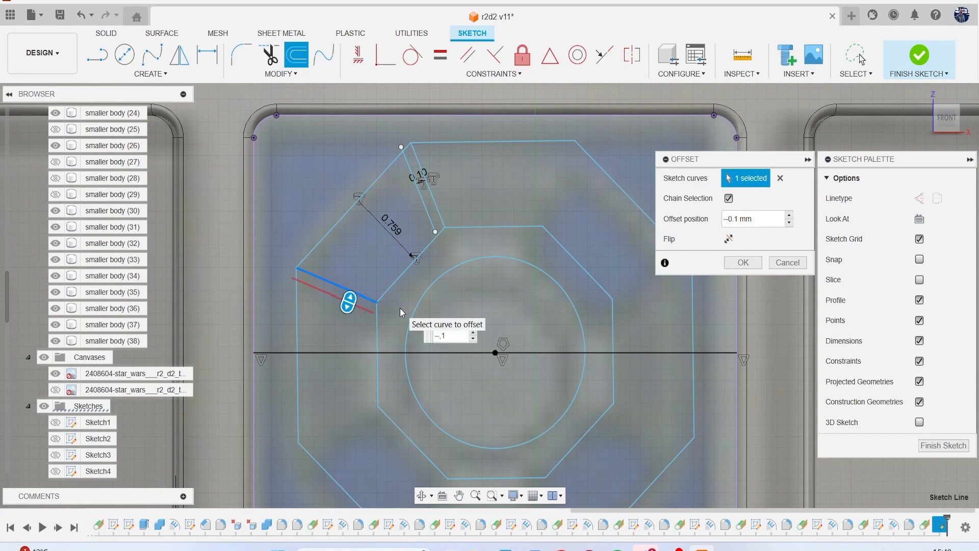
pyautogui.press('BackSpace')
pyautogui.press('BackSpace')
pyautogui.press('BackSpace')
pyautogui.write('.1')
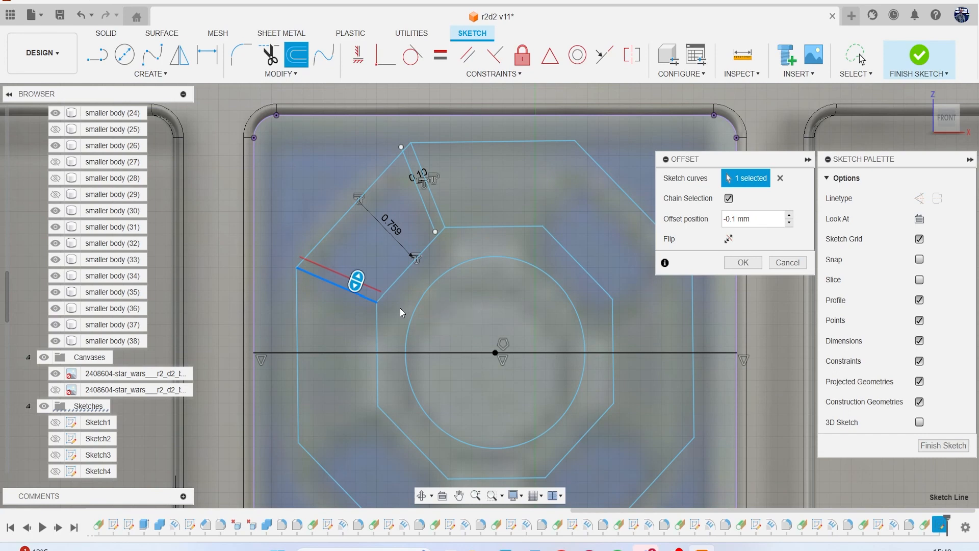
pyautogui.press('Return')
# - Offset the outer octagon by -0.1 mm inward along the upper-left wedge's outer edge
pyautogui.click(296, 55)
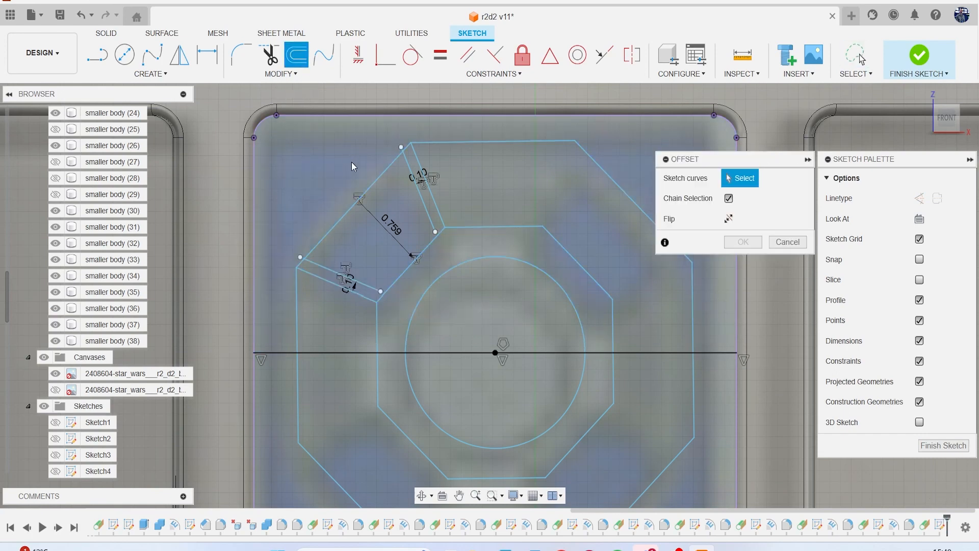
pyautogui.click(364, 200)
pyautogui.write('.1')
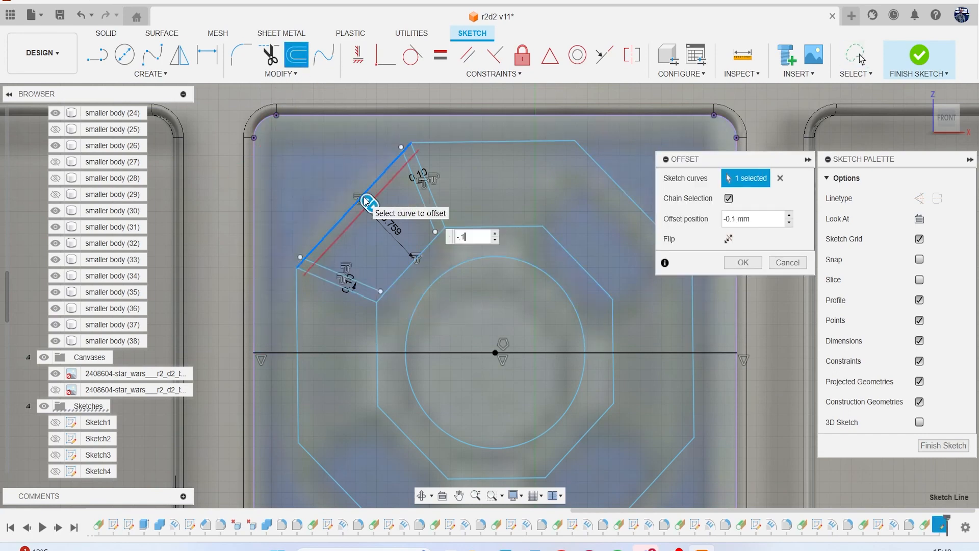
pyautogui.press('Return')
# - Draw a line joining the inner ends of the two offset side lines, parallel to the wedge's inner edge
pyautogui.click(296, 55)
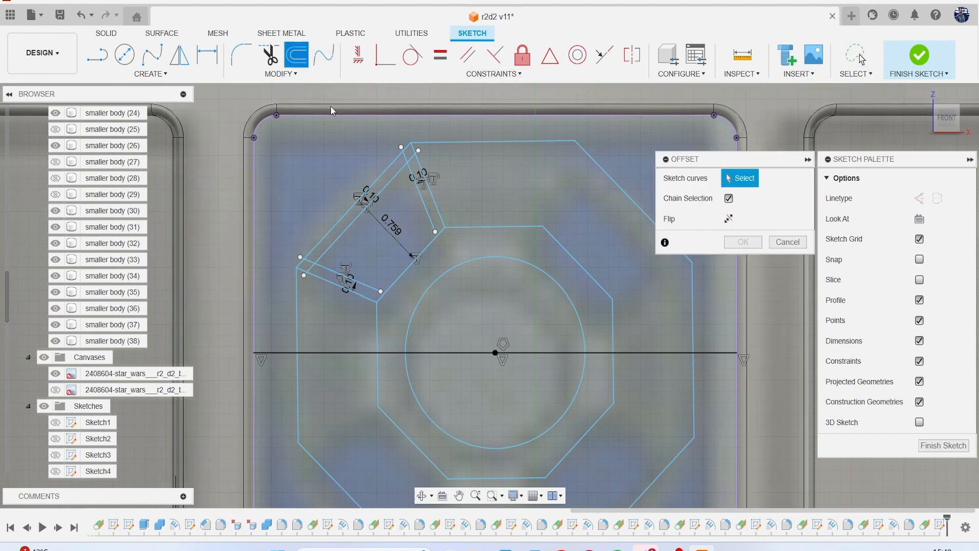
pyautogui.click(416, 264)
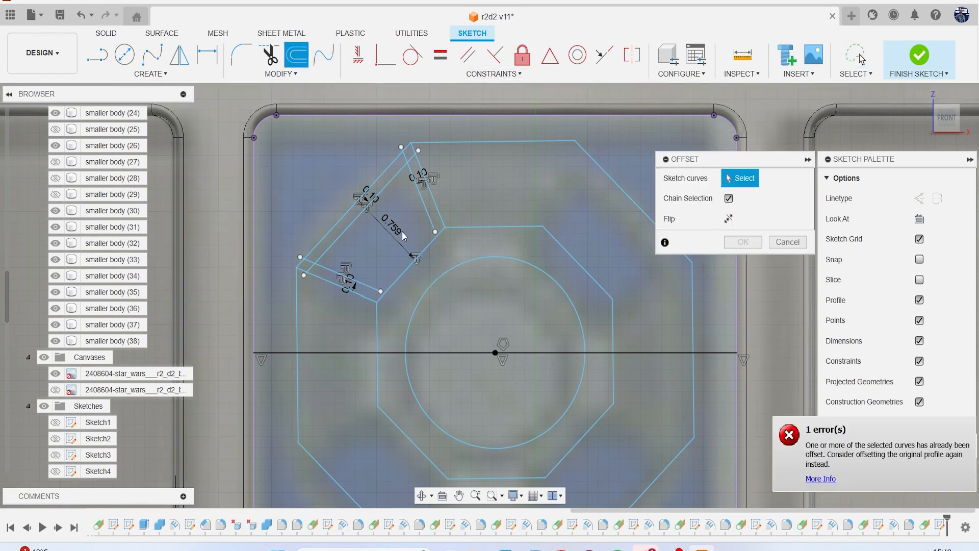
pyautogui.scroll(2, 403, 236)
pyautogui.press('l')
pyautogui.scroll(1, 403, 235)
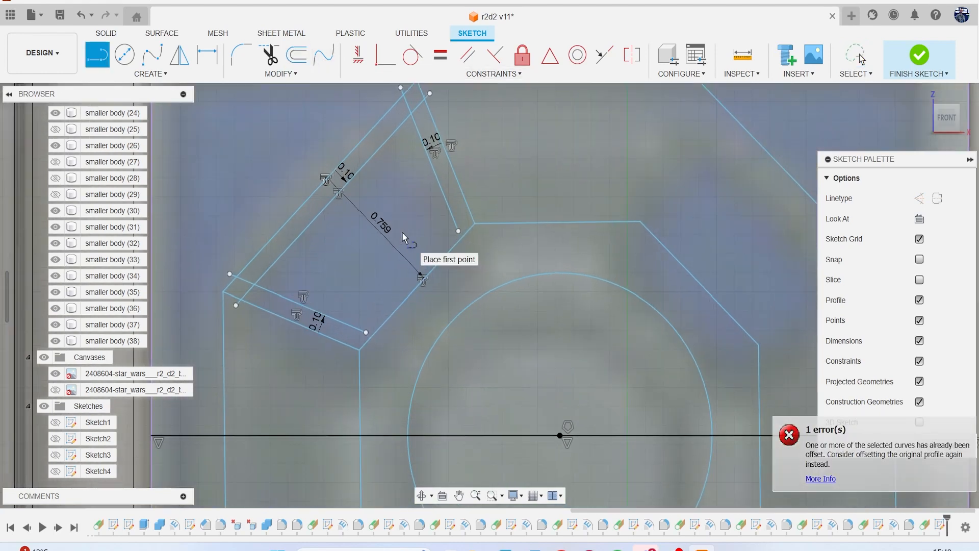
pyautogui.click(459, 230)
pyautogui.doubleClick(367, 332)
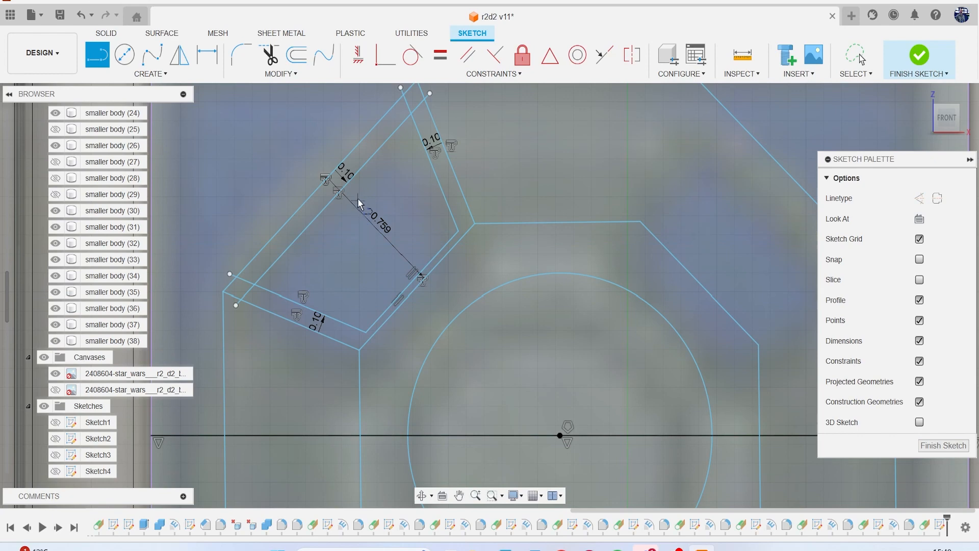
# - Try to trim the overlapping ends of the offset lines at the wedge's outer corners, and undo the trims
pyautogui.press('t')
pyautogui.click(409, 102)
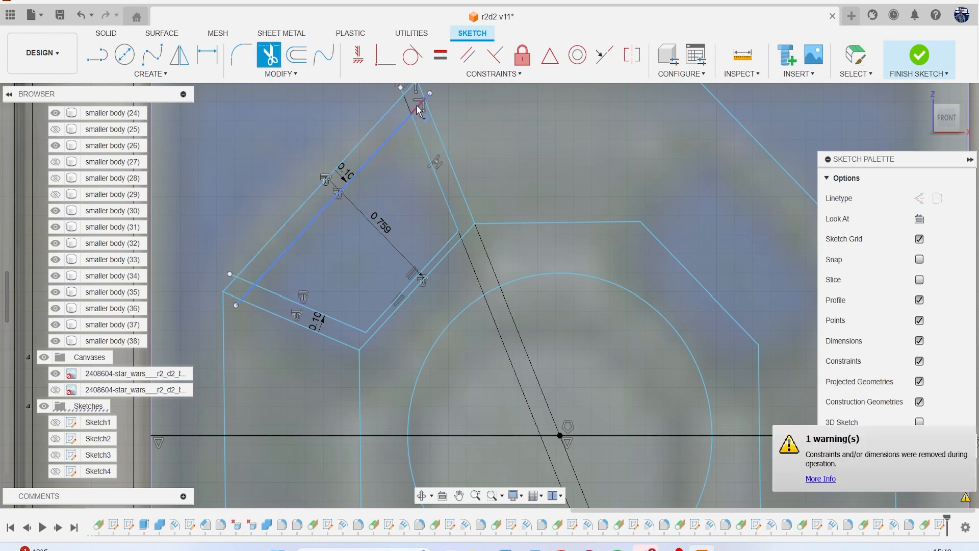
pyautogui.click(416, 105)
pyautogui.click(291, 245)
pyautogui.click(244, 281)
pyautogui.click(245, 293)
pyautogui.press('Escape')
pyautogui.hotkey('ctrl', 'z')
pyautogui.hotkey('ctrl', 'z')
pyautogui.hotkey('ctrl', 'z')
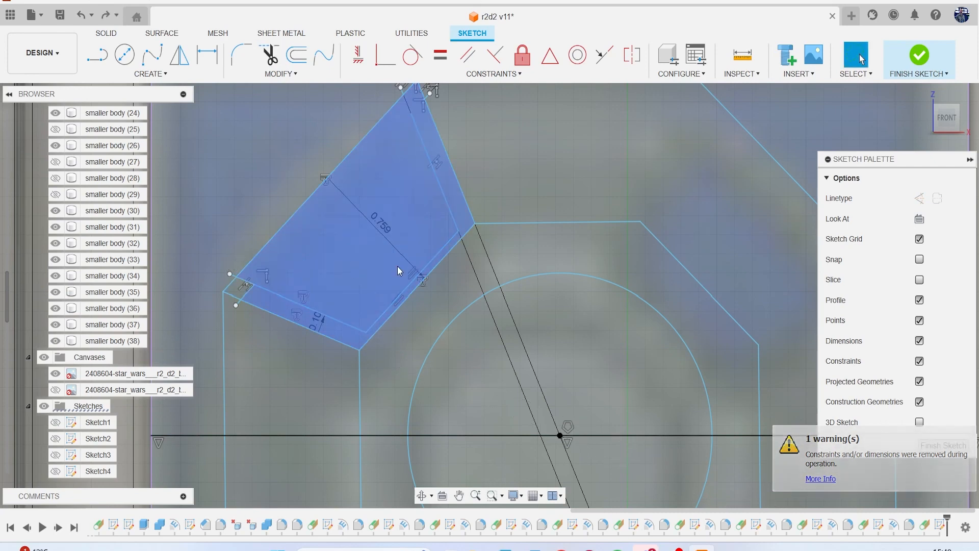
# - Trim the overlapping ends of the offset lines at the upper-left wedge's outer corners
pyautogui.press('t')
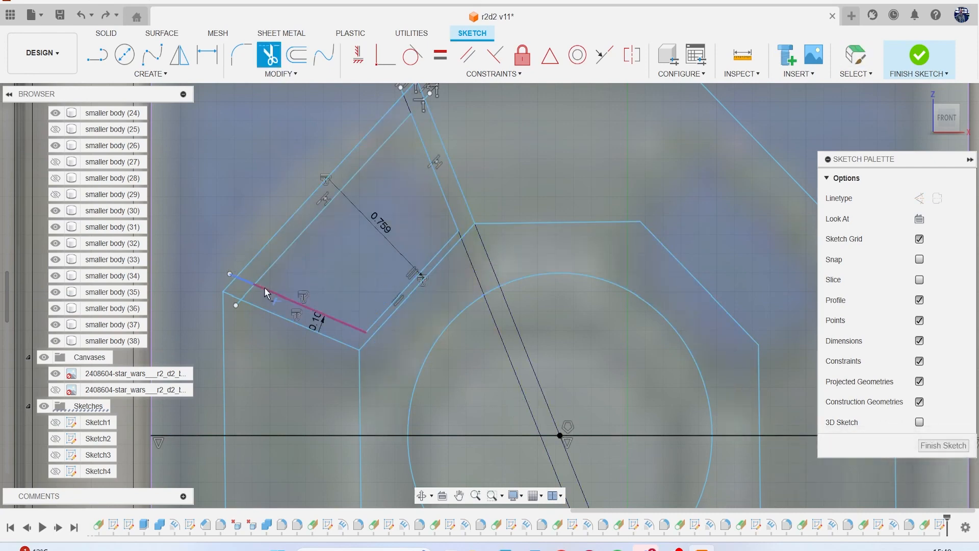
pyautogui.click(244, 281)
pyautogui.scroll(-3, 454, 240)
pyautogui.scroll(-1, 461, 234)
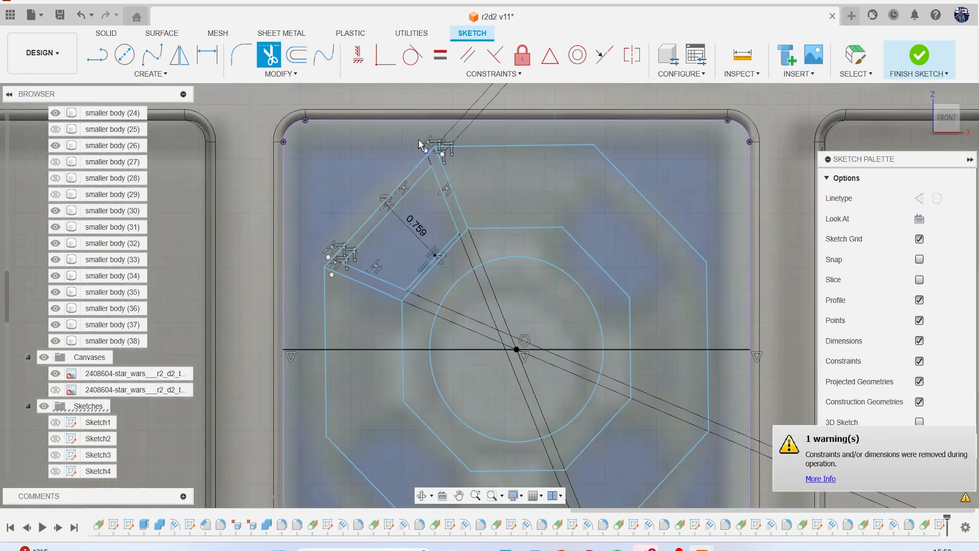
# - Circular-pattern the four lines of the inset wedge outline around the octagon's centre point, full distribution with a quantity of 8
pyautogui.scroll(2, 441, 167)
pyautogui.click(151, 74)
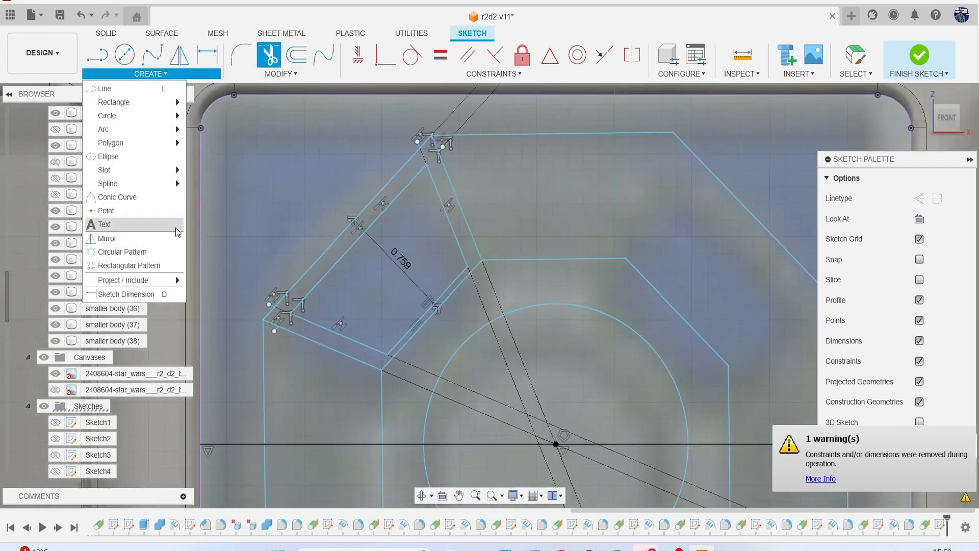
pyautogui.click(146, 248)
pyautogui.doubleClick(358, 239)
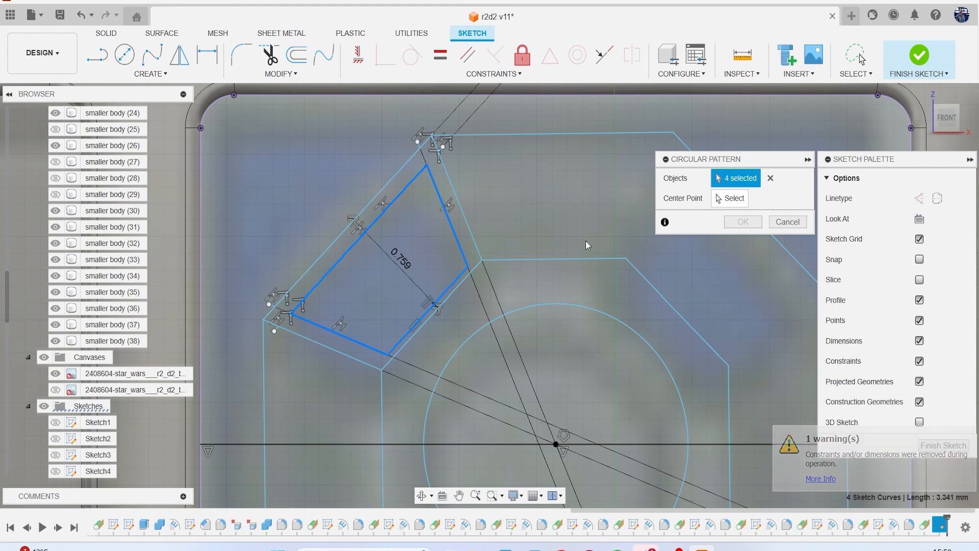
pyautogui.click(730, 198)
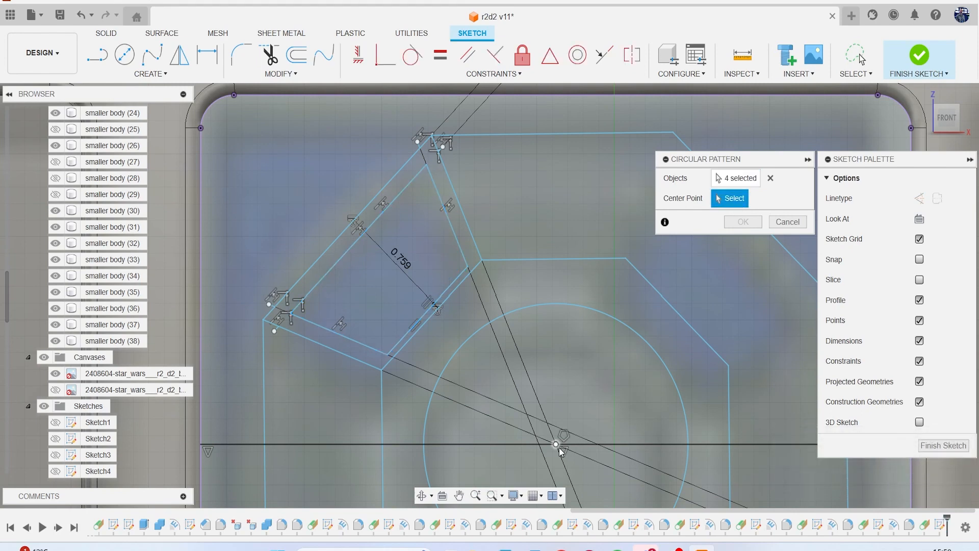
pyautogui.click(557, 444)
pyautogui.scroll(-3, 564, 406)
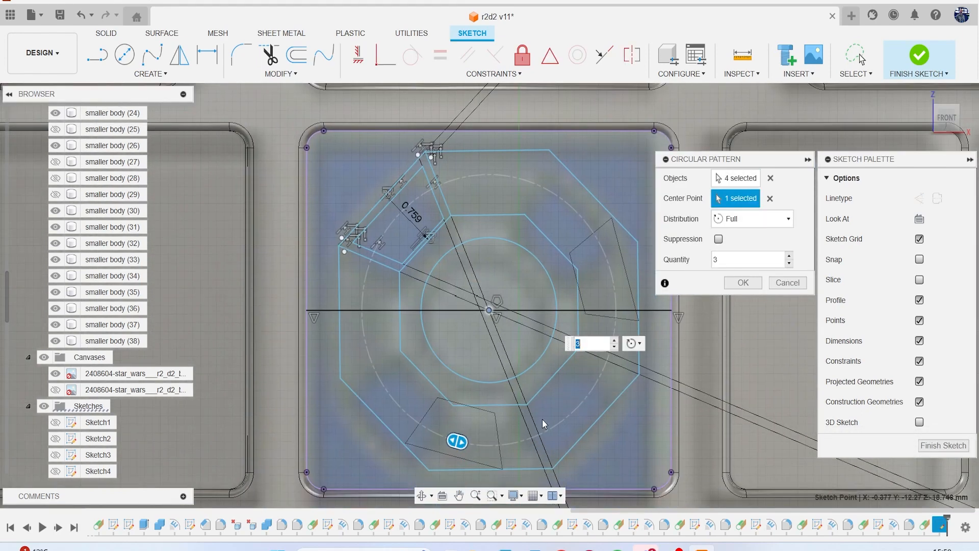
pyautogui.click(614, 340)
pyautogui.click(615, 341)
pyautogui.click(615, 341)
pyautogui.click(614, 341)
pyautogui.click(615, 341)
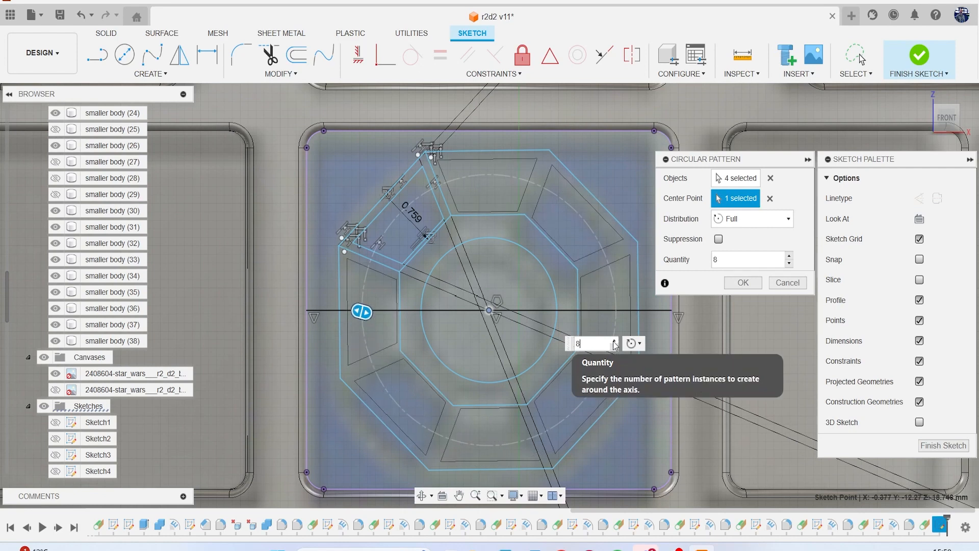
pyautogui.click(748, 282)
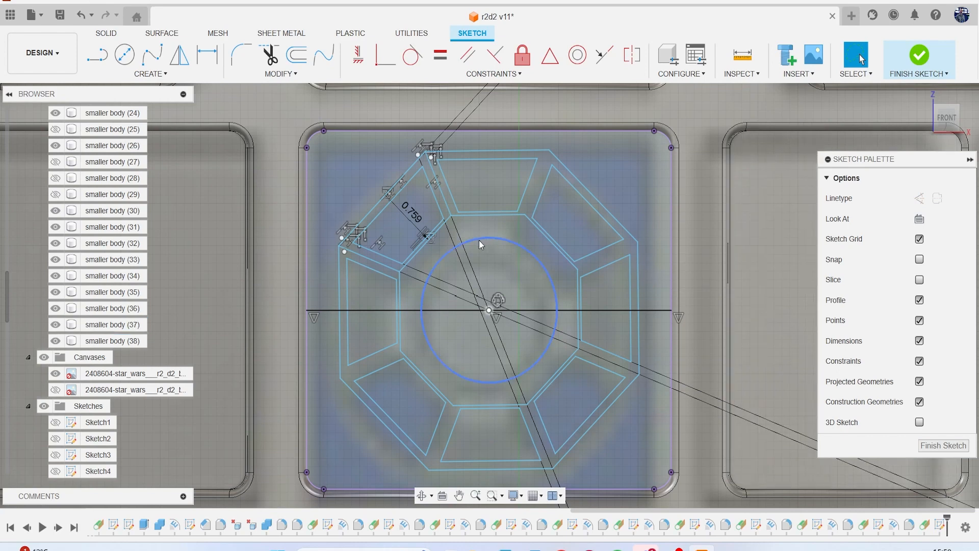
# - Offset the whole outer octagon inward by -0.9 mm to form a smaller octagon around the central circle
pyautogui.scroll(3, 464, 213)
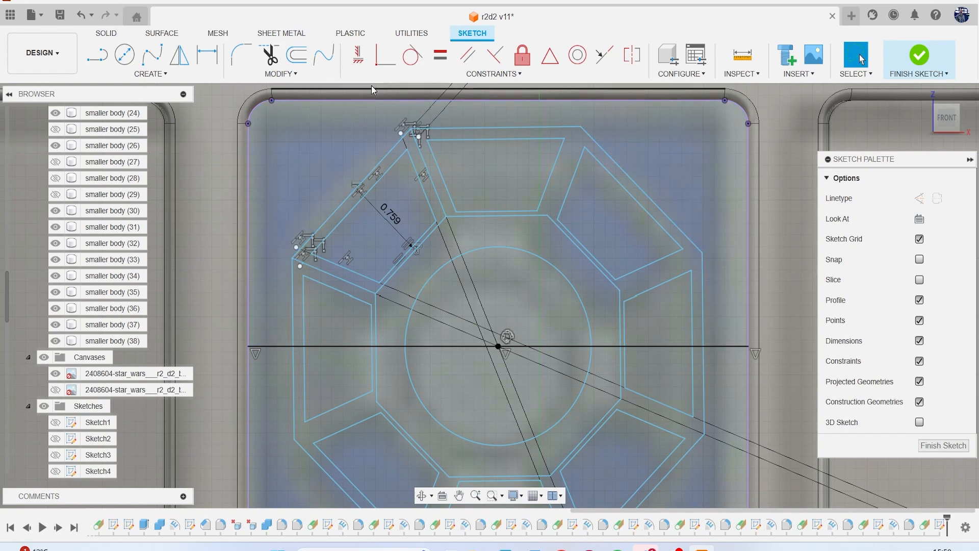
pyautogui.click(296, 55)
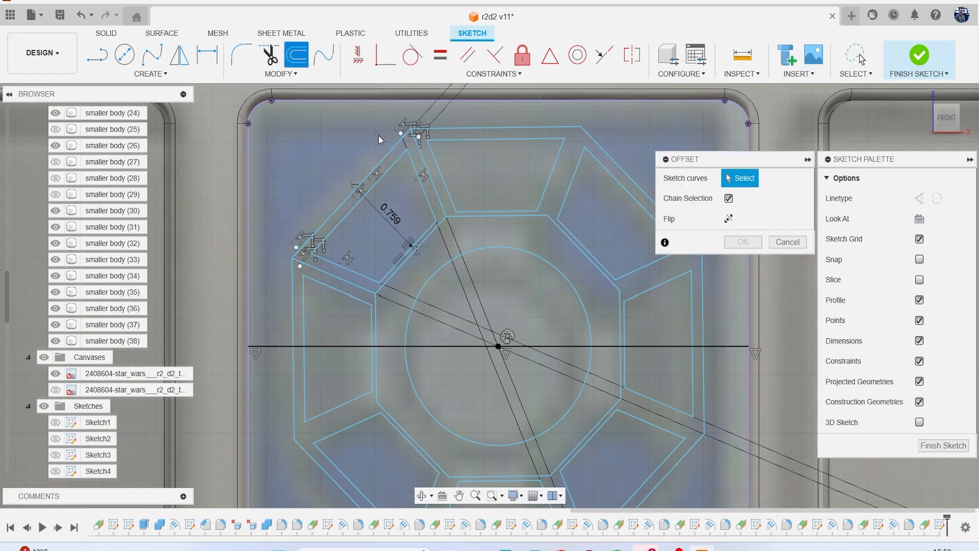
pyautogui.click(470, 218)
pyautogui.scroll(2, 430, 247)
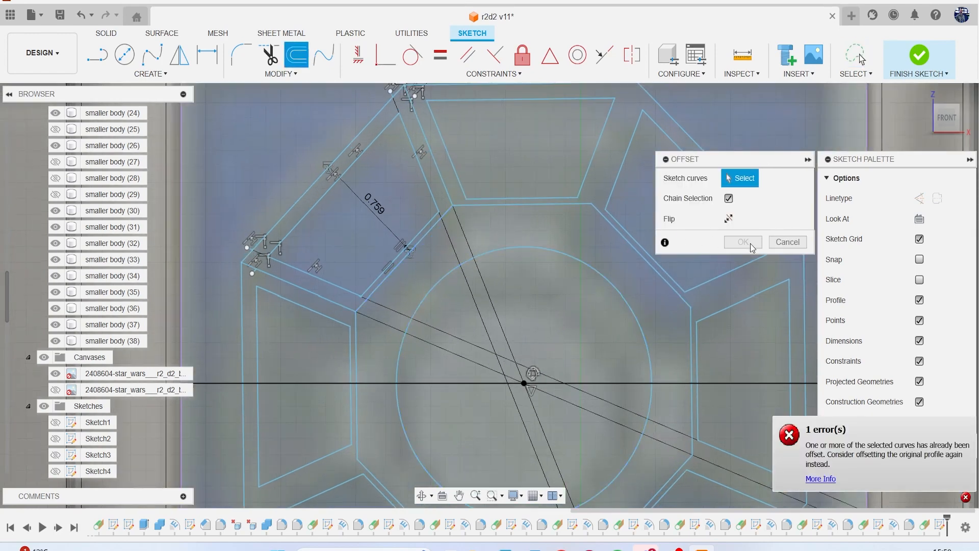
pyautogui.scroll(-2, 481, 128)
pyautogui.click(463, 96)
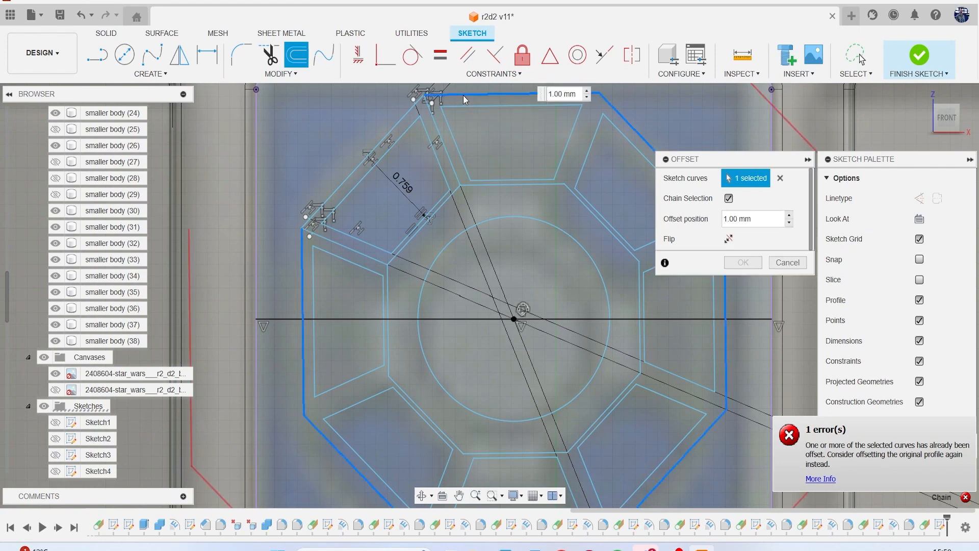
pyautogui.scroll(-3, 440, 160)
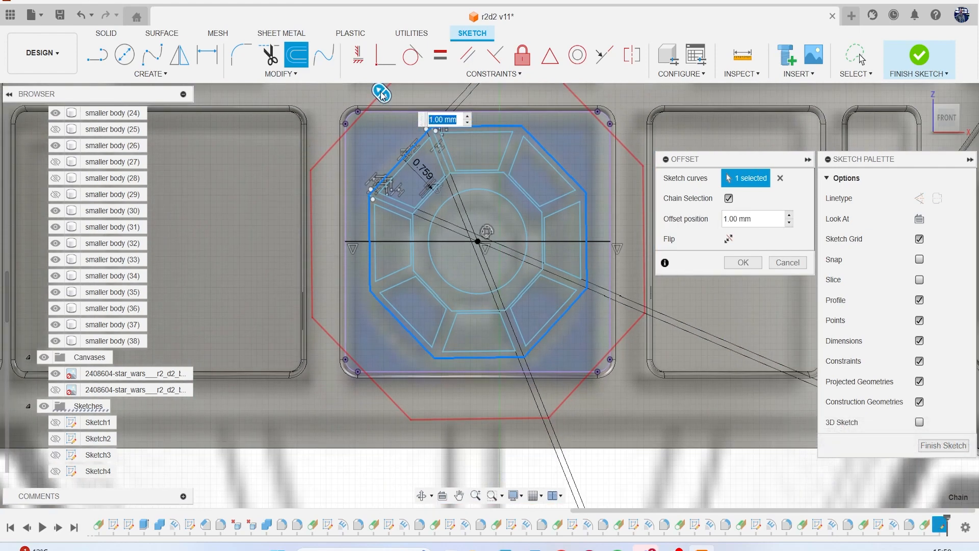
pyautogui.write('-.5')
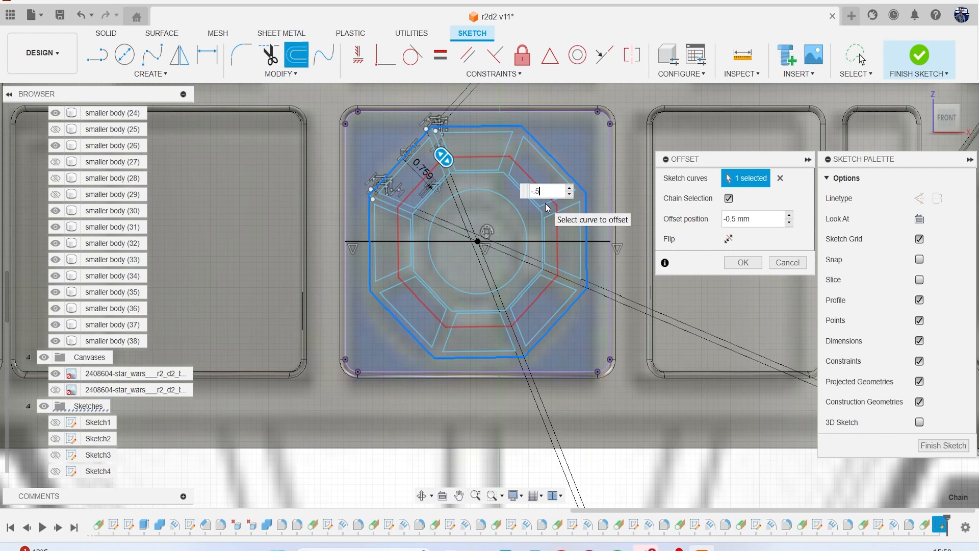
pyautogui.write('9')
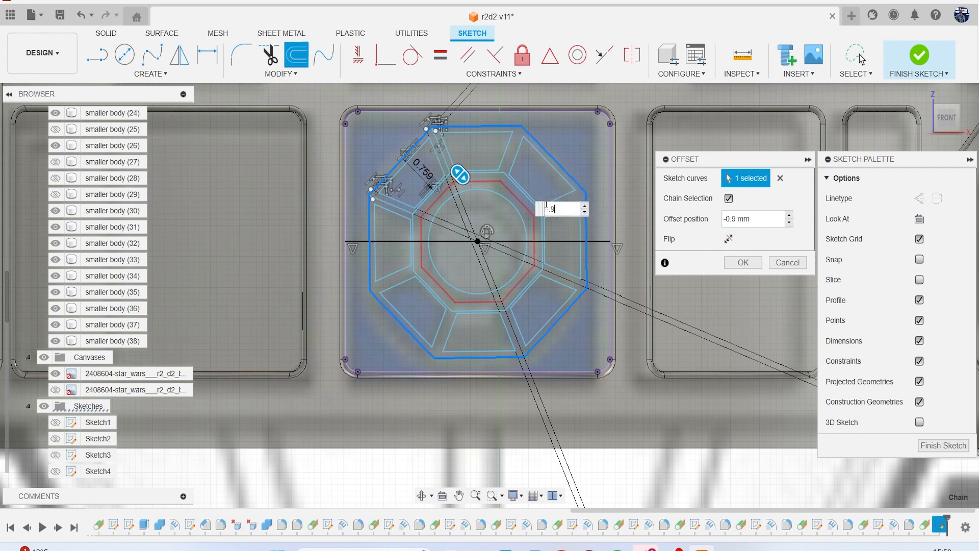
pyautogui.press('Return')
pyautogui.scroll(5, 464, 176)
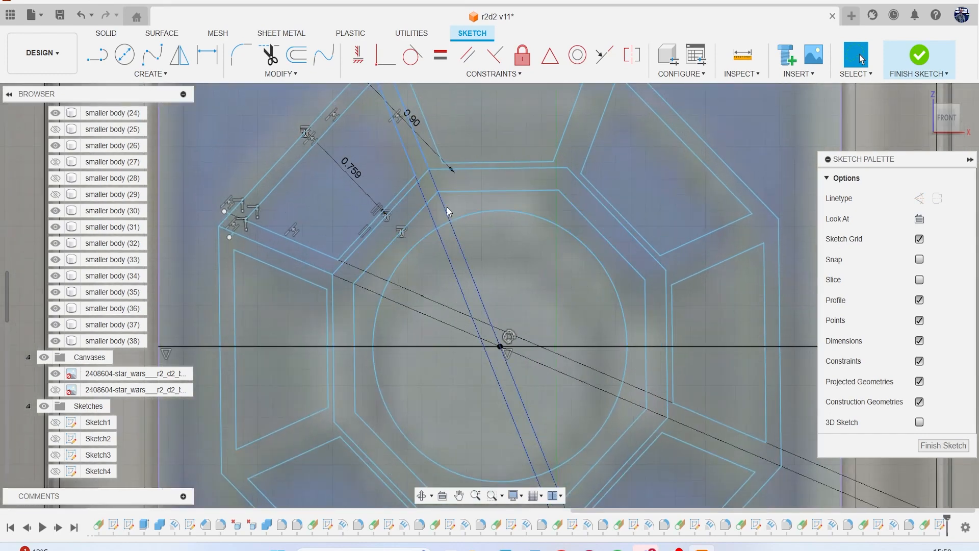
# - Trim away the old inner octagon's edges between the wedges and the new smaller octagon, and finish the sketch
pyautogui.press('t')
pyautogui.scroll(1, 440, 176)
pyautogui.click(437, 169)
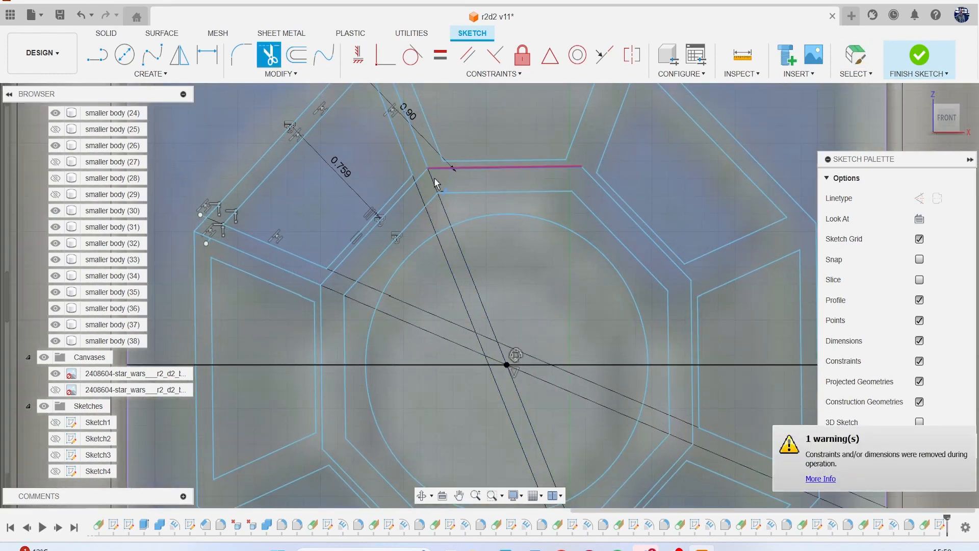
pyautogui.click(419, 183)
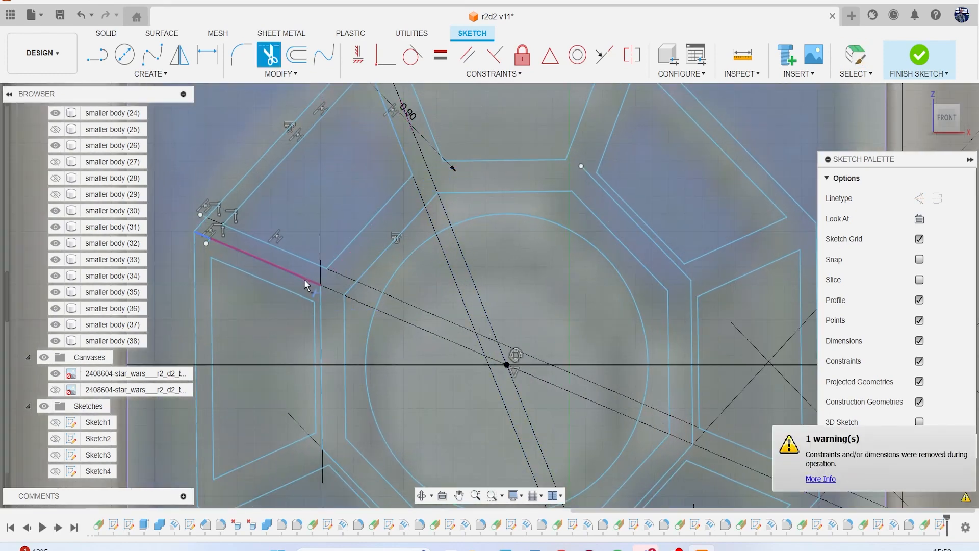
pyautogui.click(320, 300)
pyautogui.scroll(-1, 338, 385)
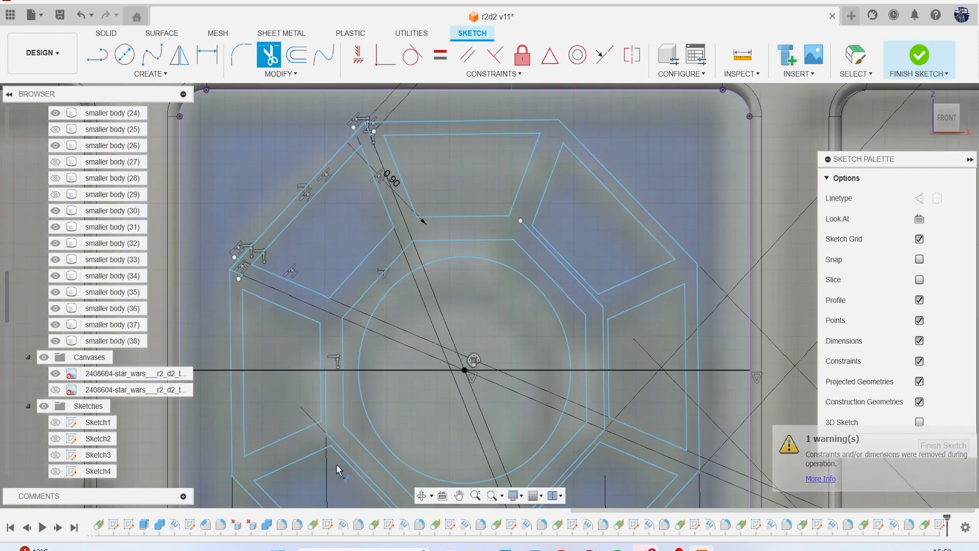
pyautogui.click(328, 424)
pyautogui.scroll(-1, 366, 441)
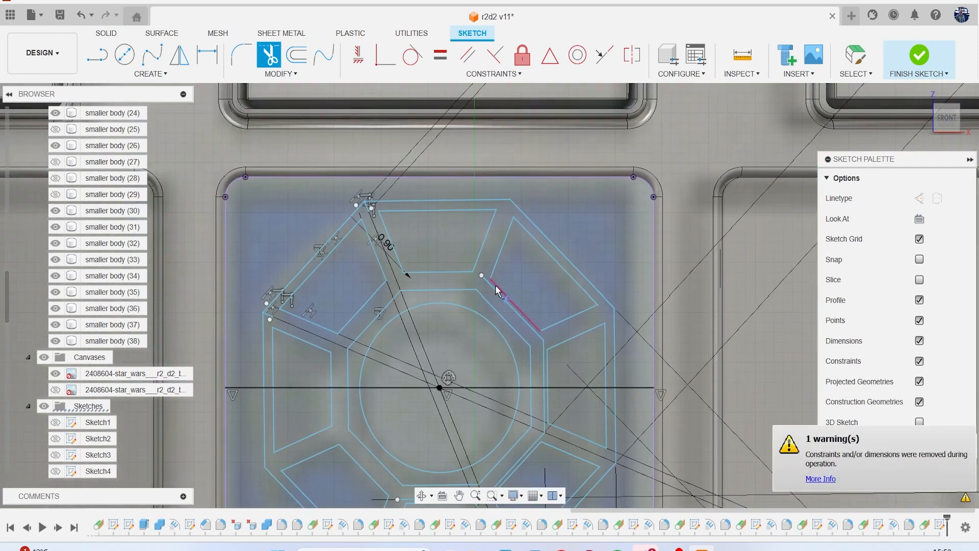
pyautogui.click(503, 299)
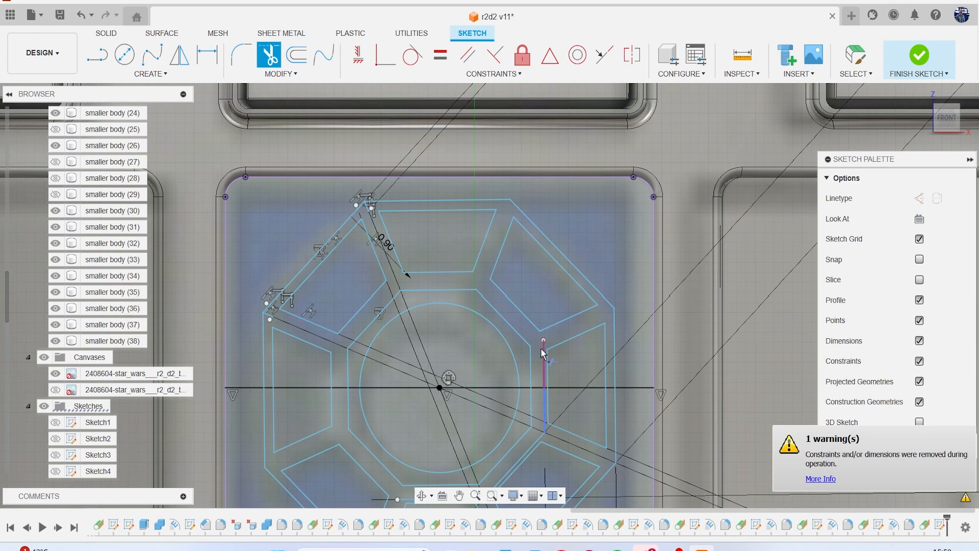
pyautogui.click(543, 415)
pyautogui.moveTo(543, 415); pyautogui.dragTo(543, 321, button='middle')
pyautogui.click(518, 366)
pyautogui.click(475, 405)
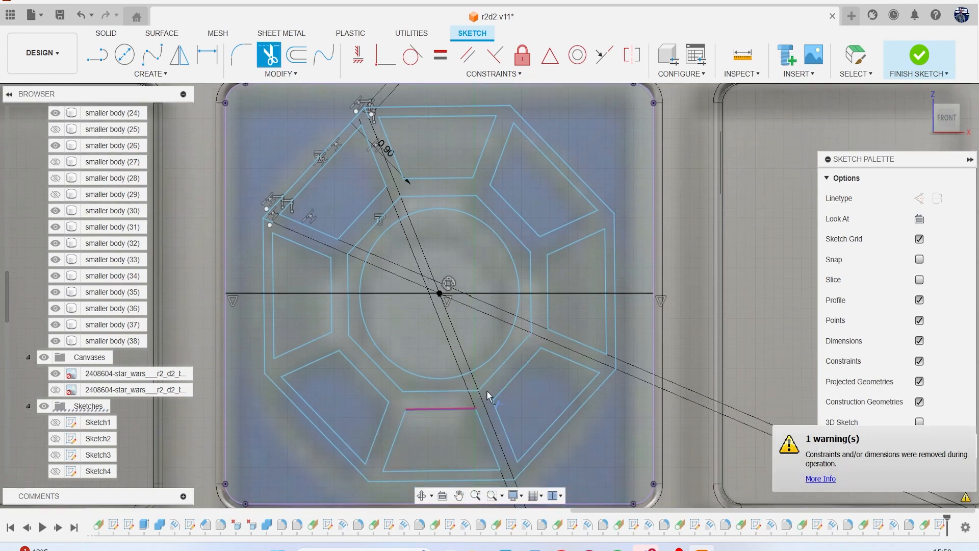
pyautogui.click(507, 363)
pyautogui.click(919, 55)
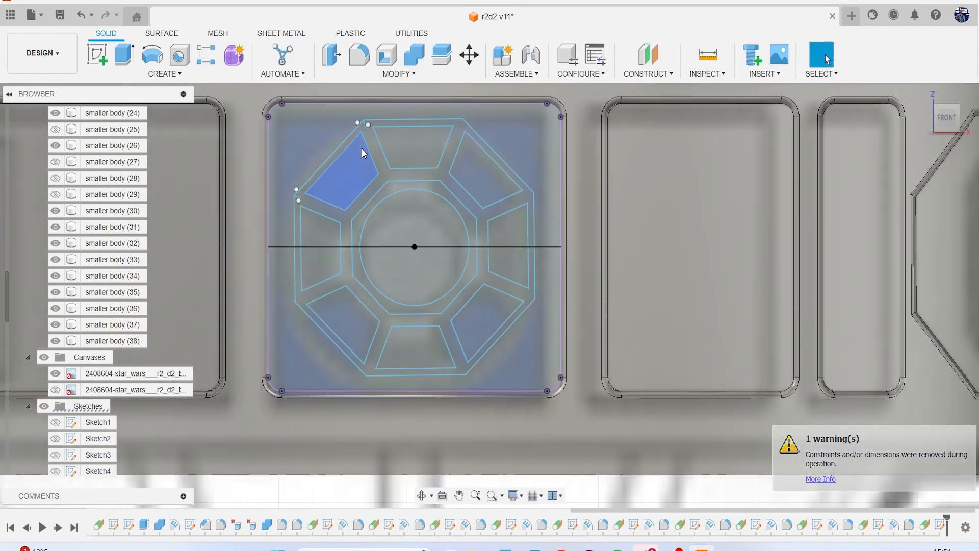
# - Start an Emboss with the panel background around the octagon, the inset wedges and the central circle as sketch profiles
pyautogui.click(164, 74)
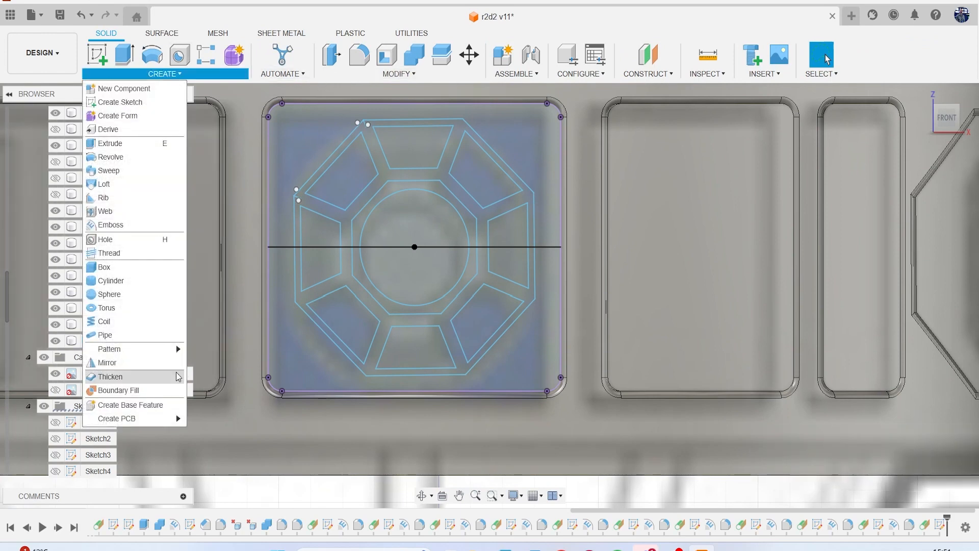
pyautogui.click(110, 225)
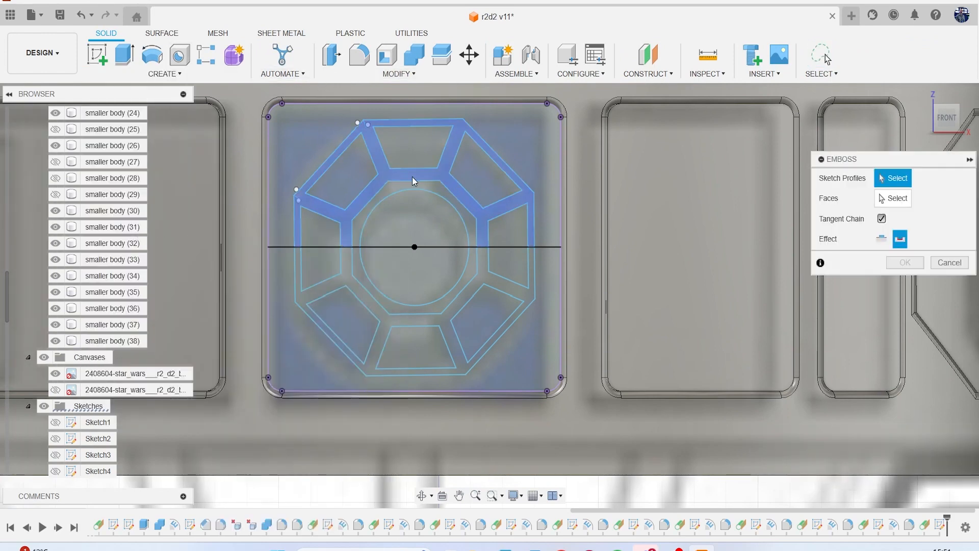
pyautogui.click(392, 176)
pyautogui.click(349, 280)
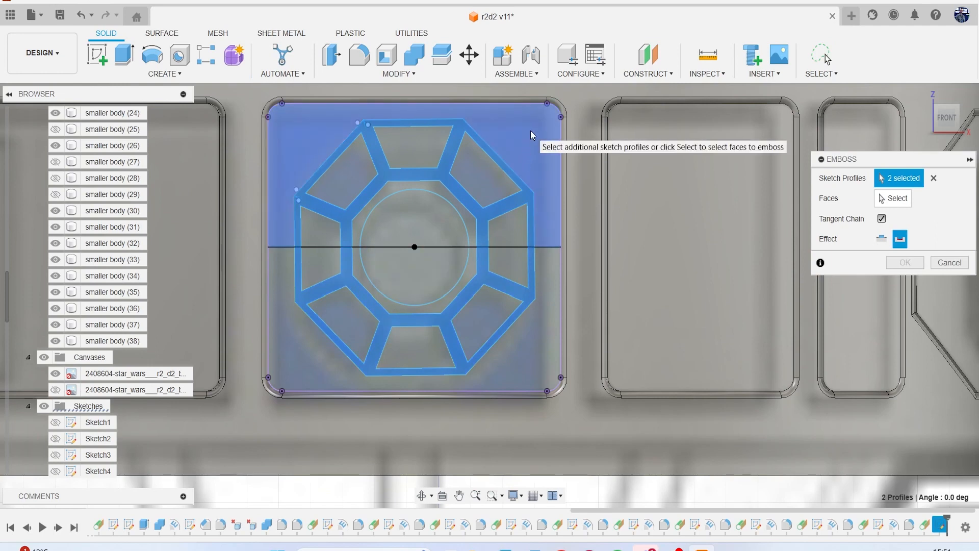
pyautogui.click(369, 191)
pyautogui.click(356, 292)
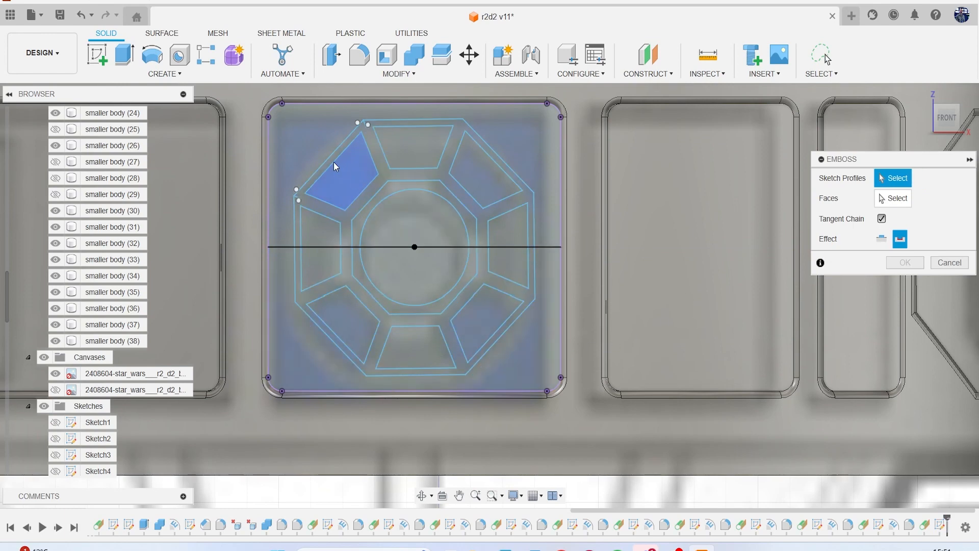
pyautogui.click(306, 148)
pyautogui.click(286, 278)
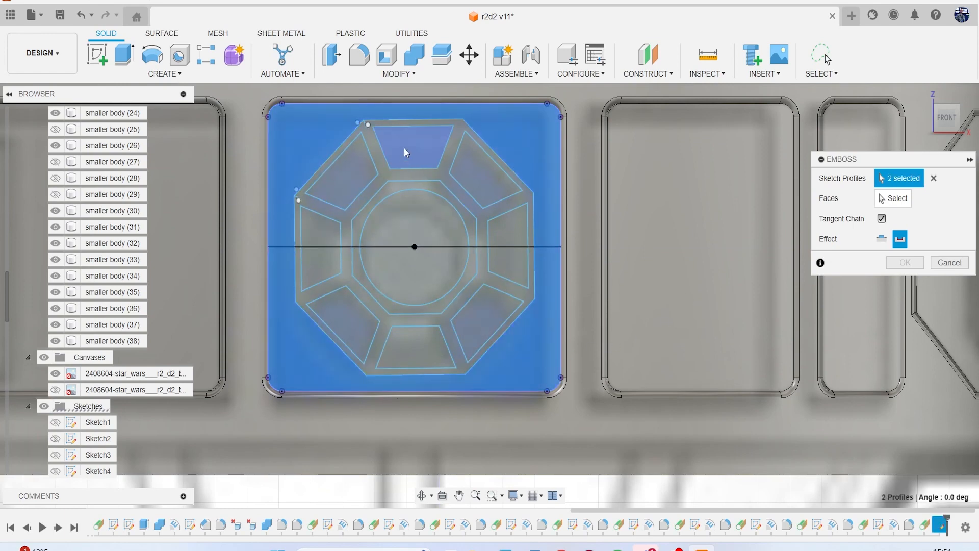
pyautogui.click(413, 331)
pyautogui.click(503, 256)
pyautogui.click(473, 186)
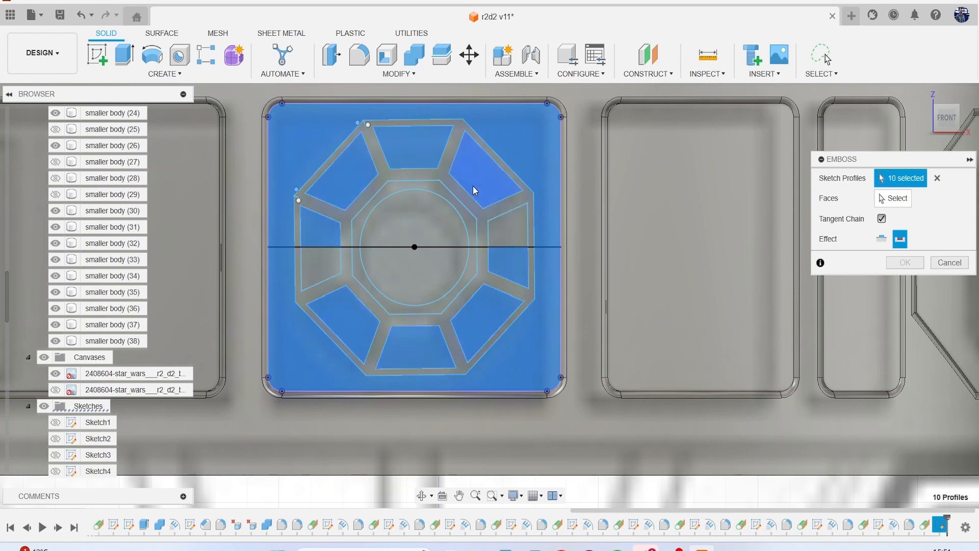
pyautogui.click(435, 244)
pyautogui.click(435, 258)
# - Deboss the selected profiles into the lower centre panel's face at a depth of -0.50 mm
pyautogui.click(893, 198)
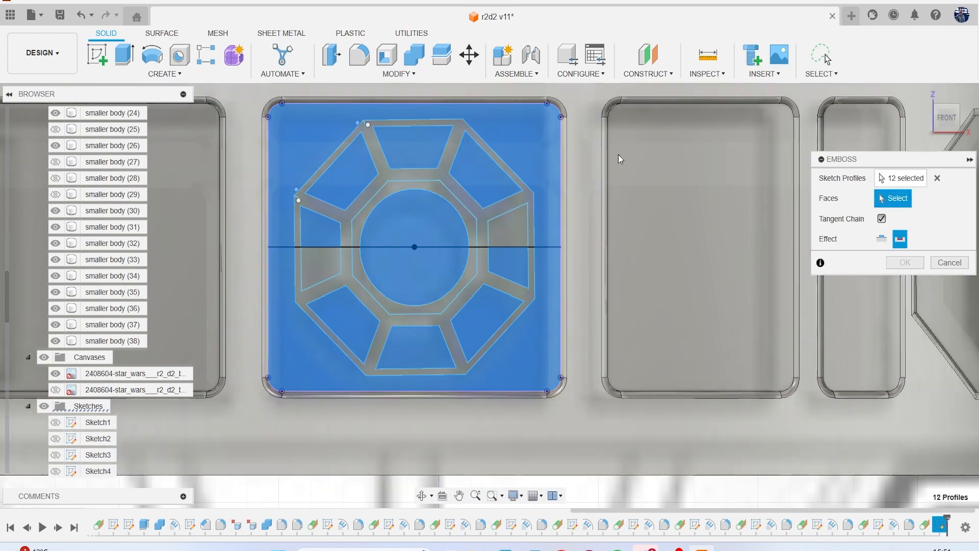
pyautogui.click(416, 172)
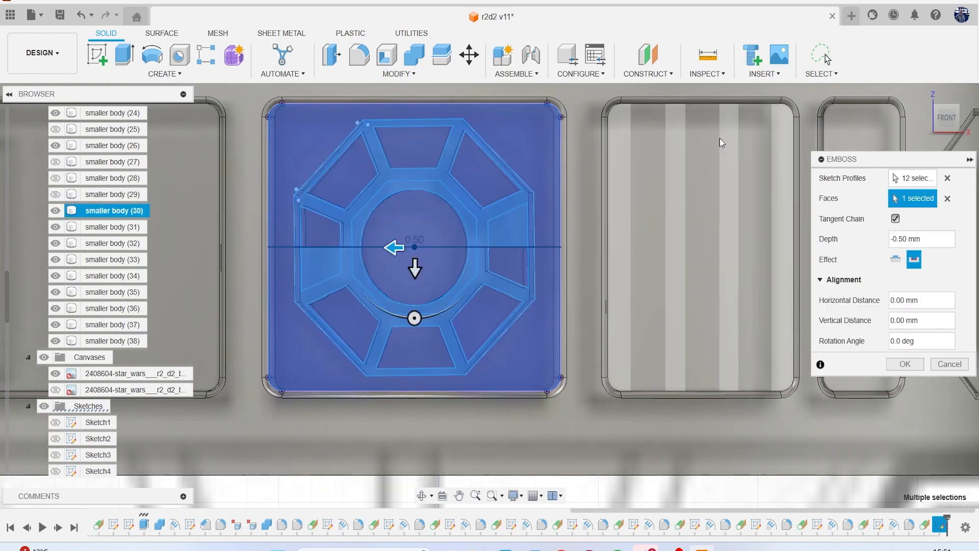
pyautogui.click(947, 132)
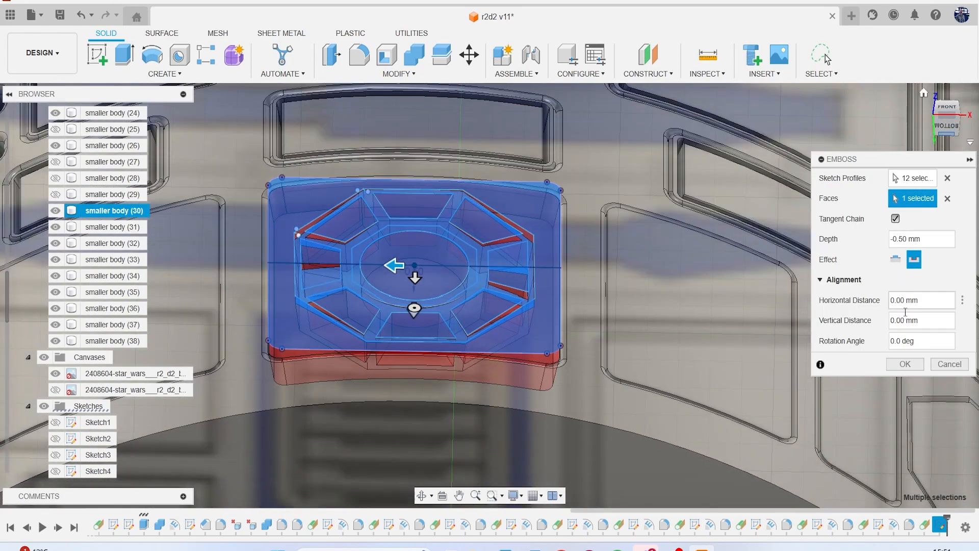
pyautogui.click(905, 364)
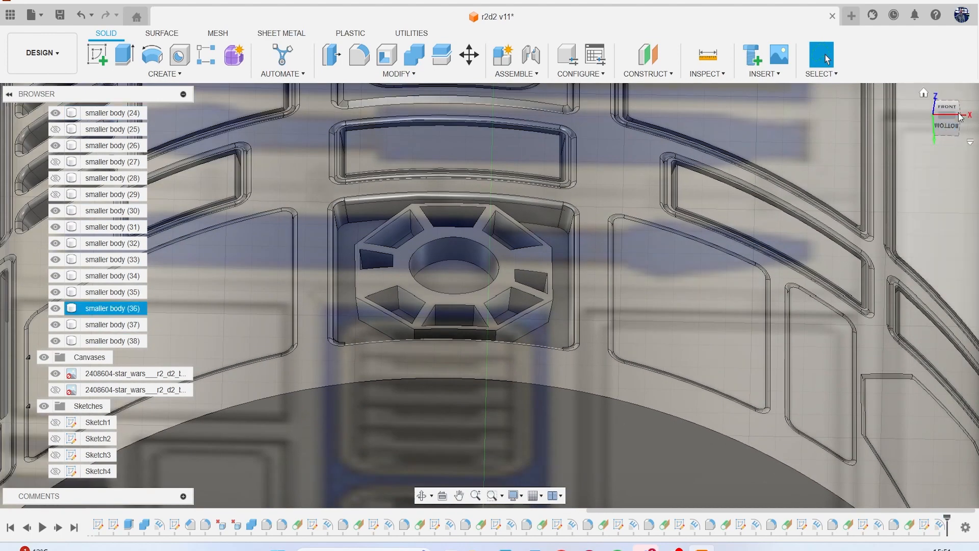
pyautogui.moveTo(947, 122); pyautogui.dragTo(944, 153)
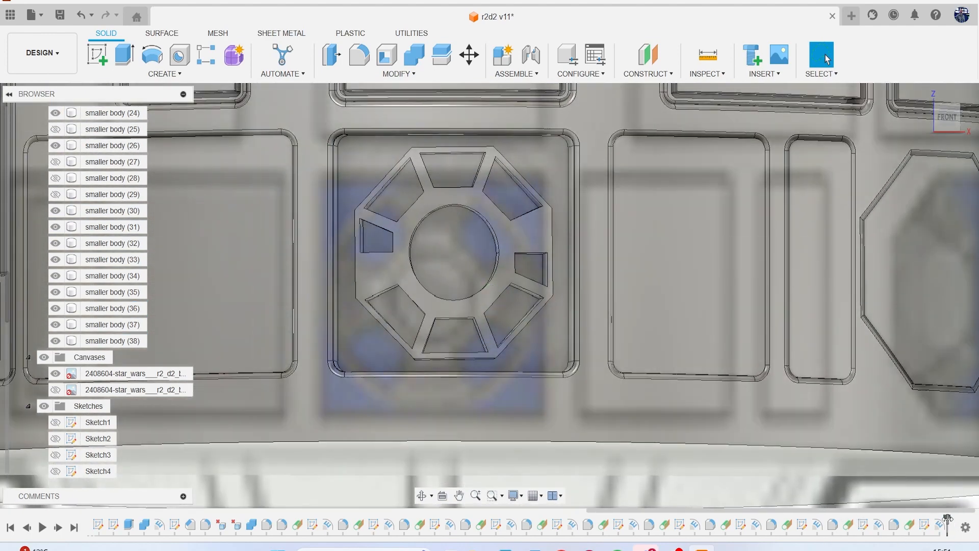
pyautogui.rightClick(940, 524)
pyautogui.click(875, 368)
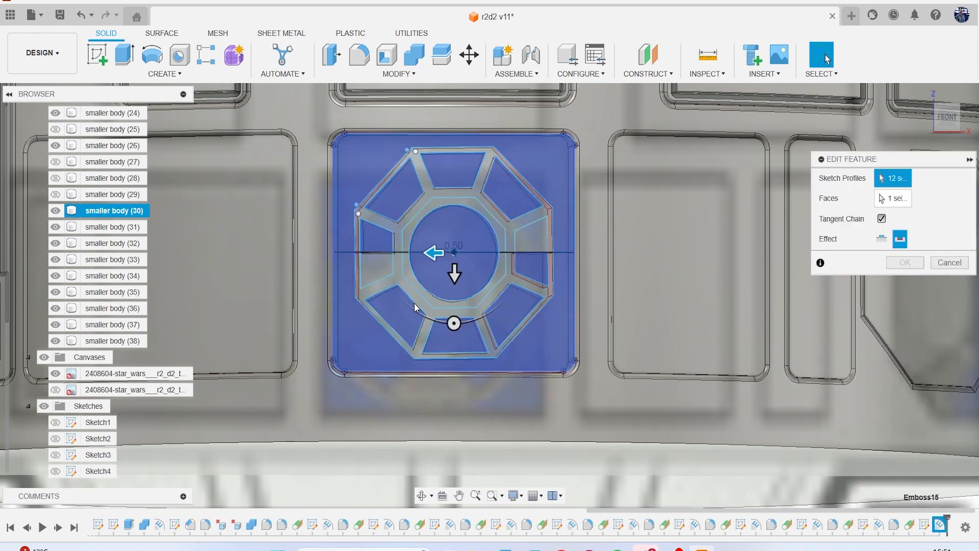
pyautogui.scroll(5, 381, 292)
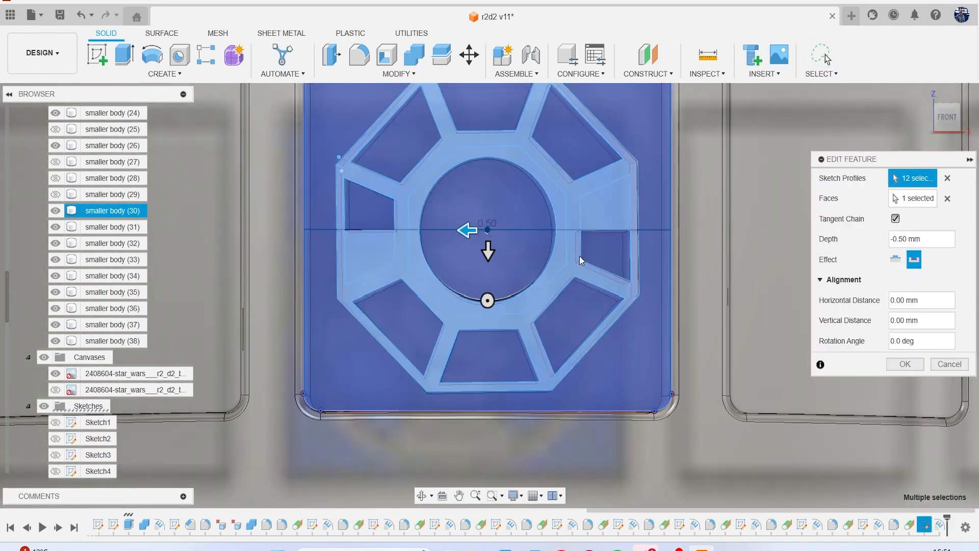
pyautogui.moveTo(467, 230); pyautogui.dragTo(535, 230)
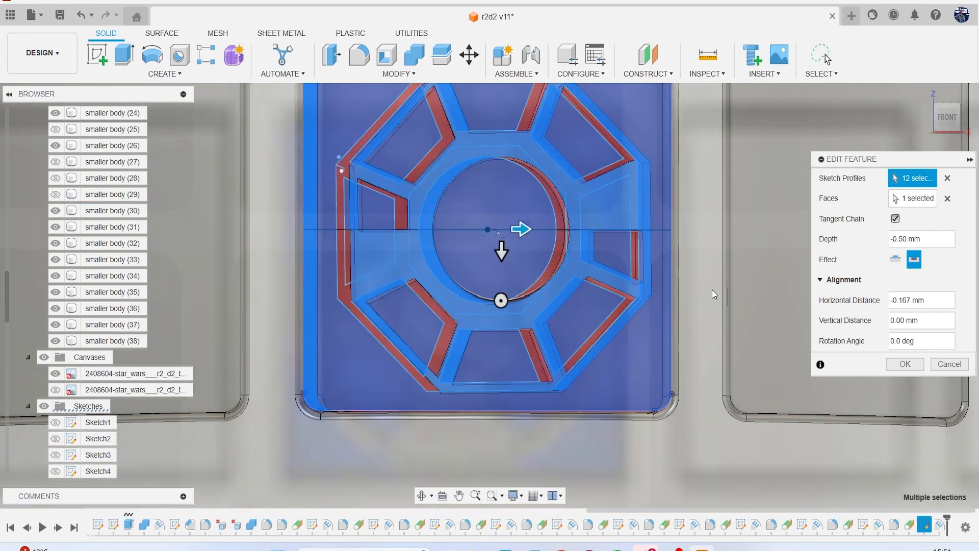
pyautogui.click(948, 178)
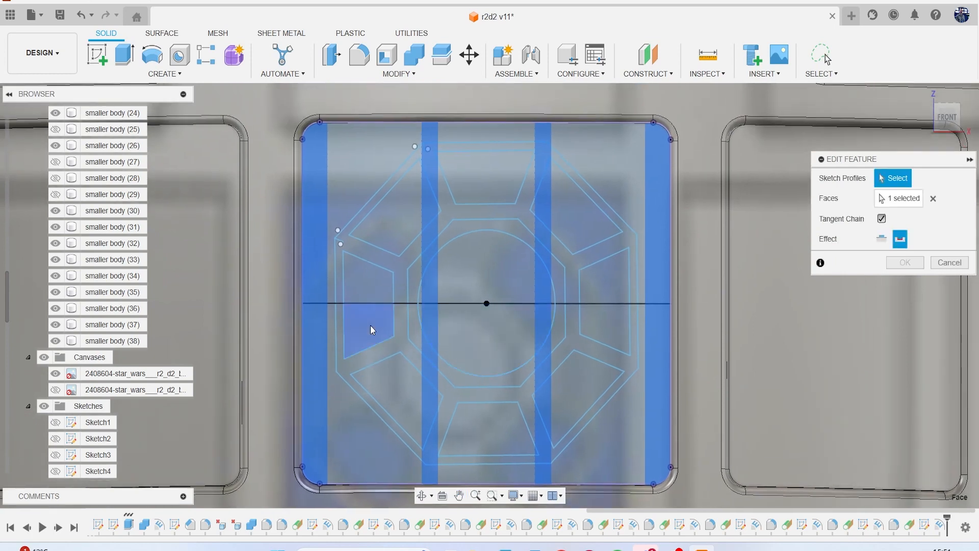
pyautogui.click(354, 286)
pyautogui.click(947, 198)
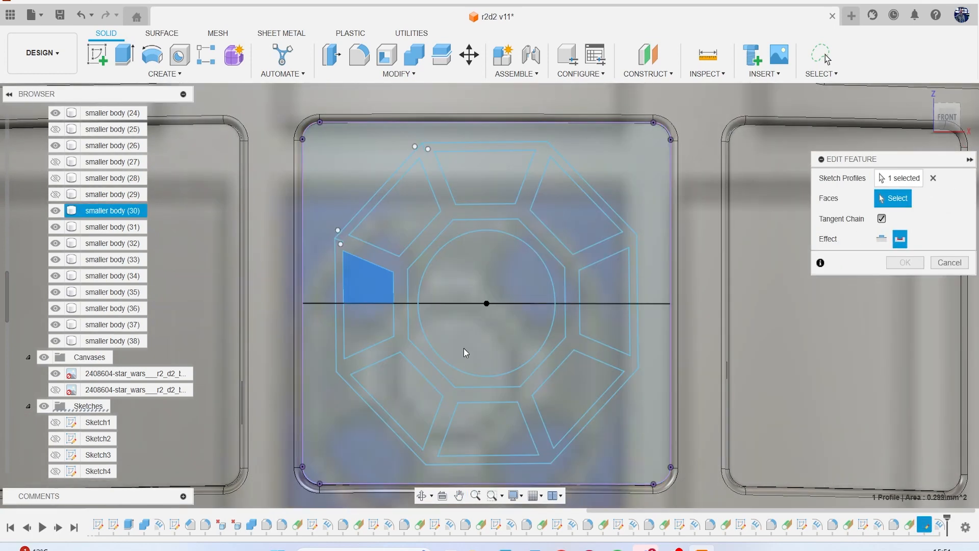
pyautogui.click(368, 321)
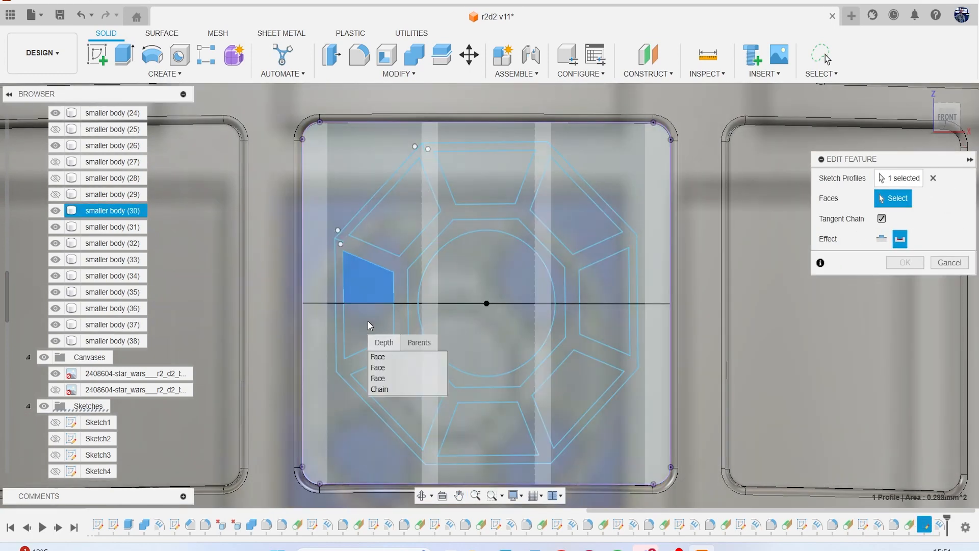
pyautogui.click(948, 262)
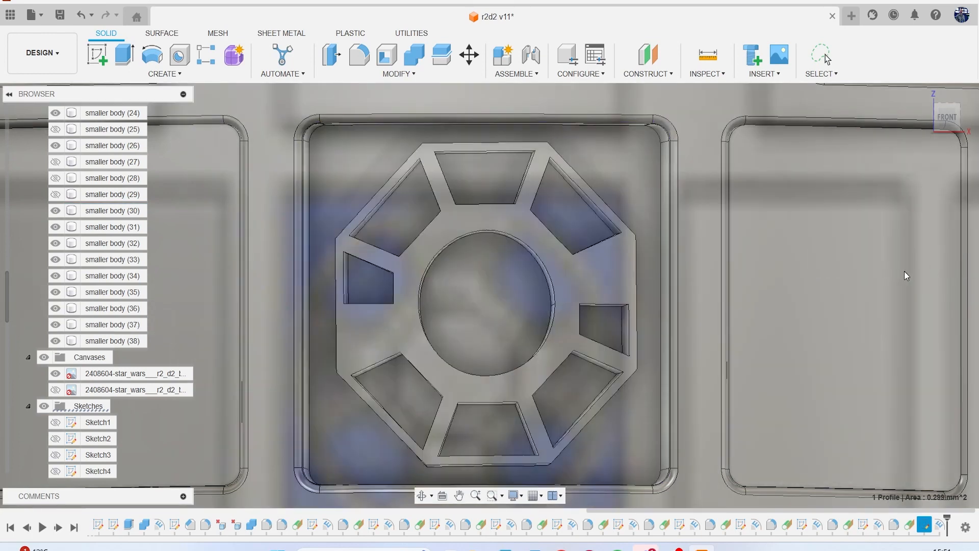
# - Reopen the octagon sketch, trim the horizontal centre line out of the side wedges and the central circle, and finish the sketch
pyautogui.rightClick(924, 526)
pyautogui.click(888, 377)
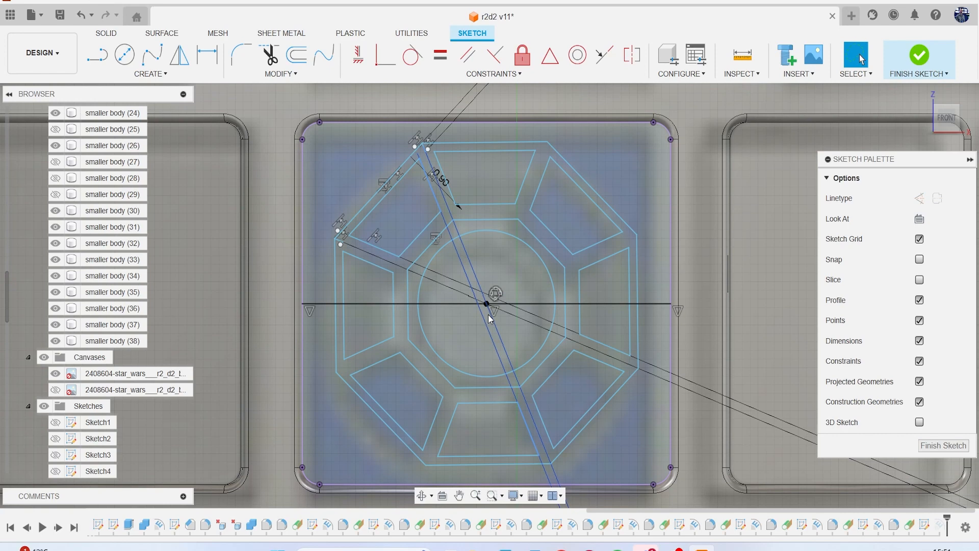
pyautogui.press('t')
pyautogui.click(383, 303)
pyautogui.click(601, 304)
pyautogui.click(516, 304)
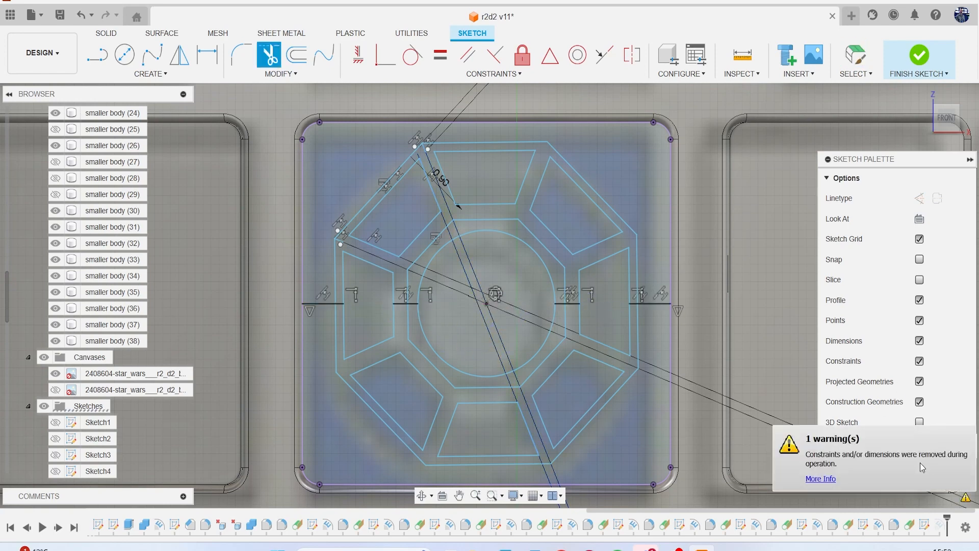
pyautogui.click(920, 54)
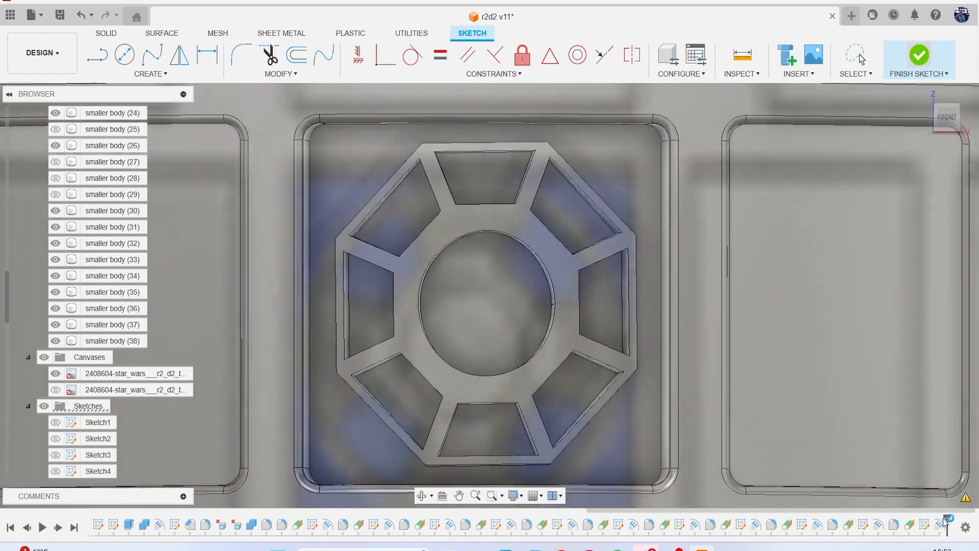
# - Save the design as a new version
pyautogui.click(763, 428)
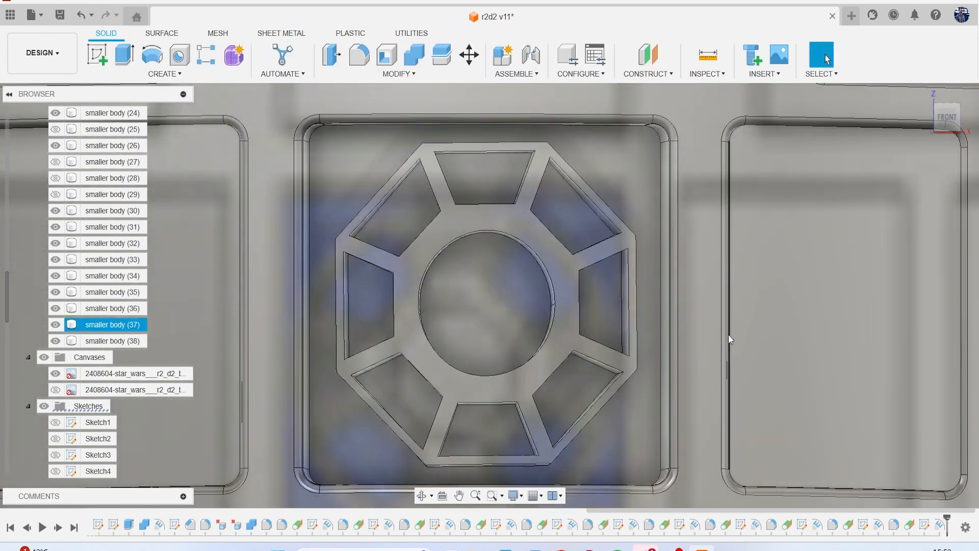
pyautogui.click(533, 243)
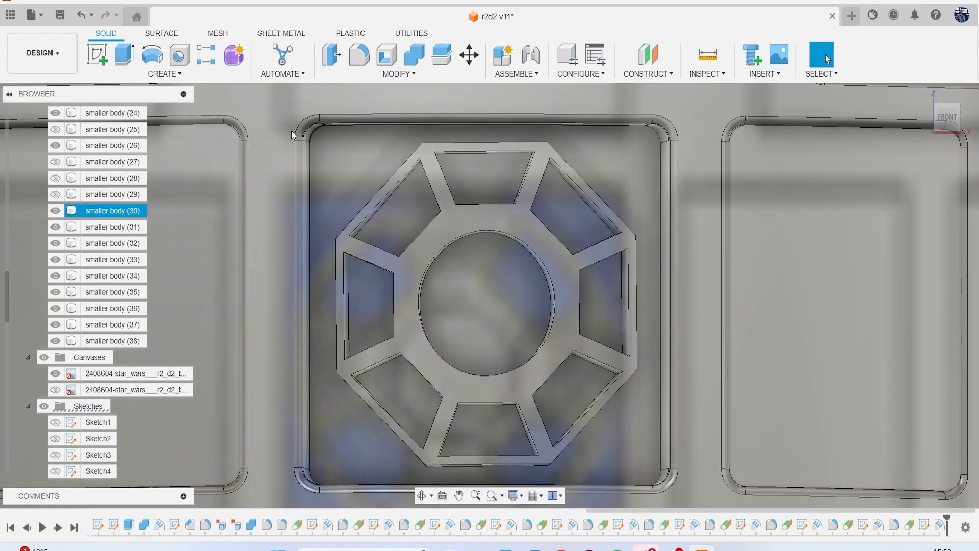
pyautogui.click(59, 15)
pyautogui.click(504, 304)
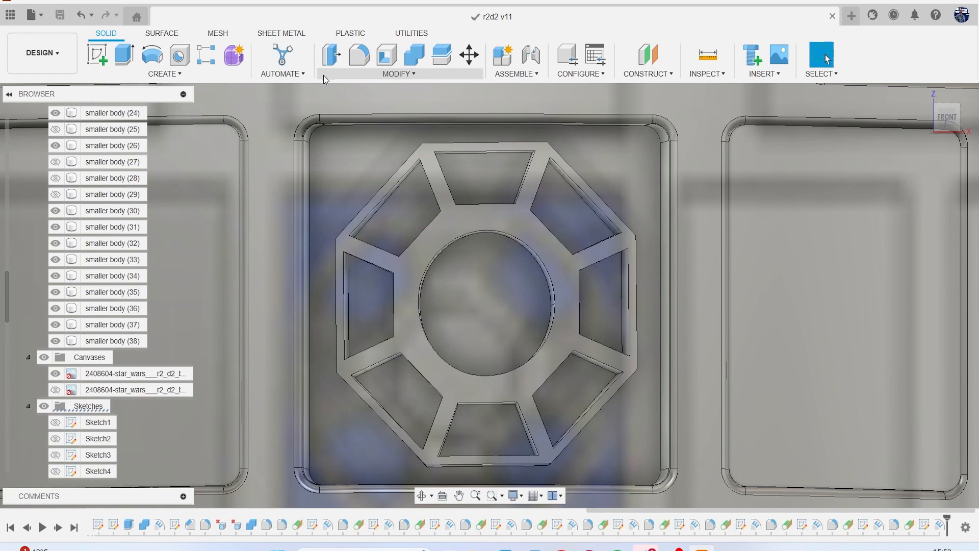
# - Chamfer the edge of the octagon's central circular recess with an equal distance of about 0.134 mm
pyautogui.click(338, 75)
pyautogui.click(347, 115)
pyautogui.click(481, 230)
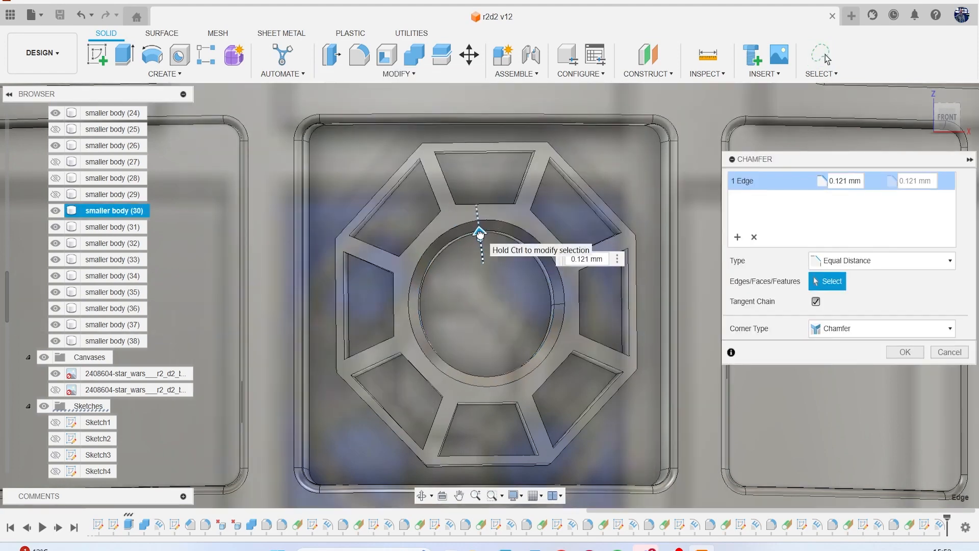
pyautogui.moveTo(480, 234); pyautogui.dragTo(479, 231)
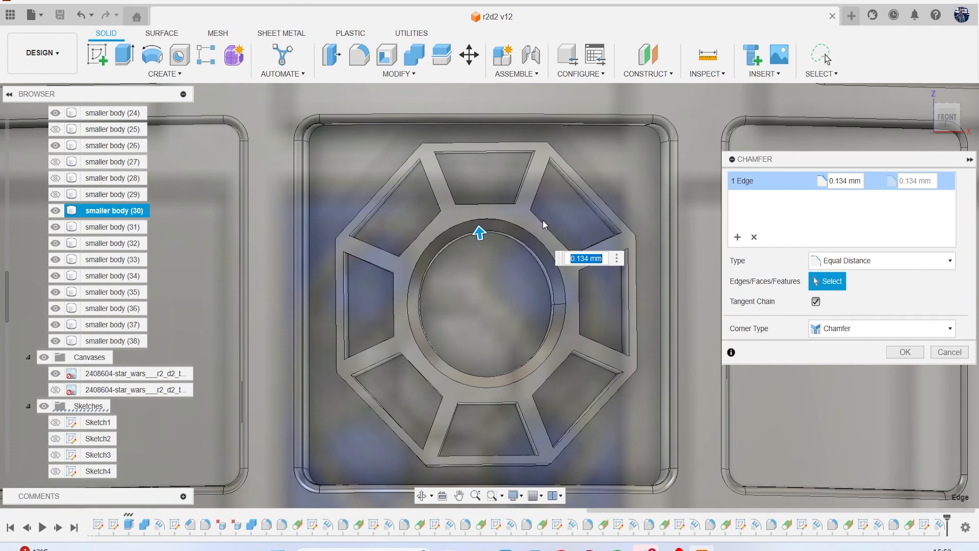
pyautogui.click(906, 352)
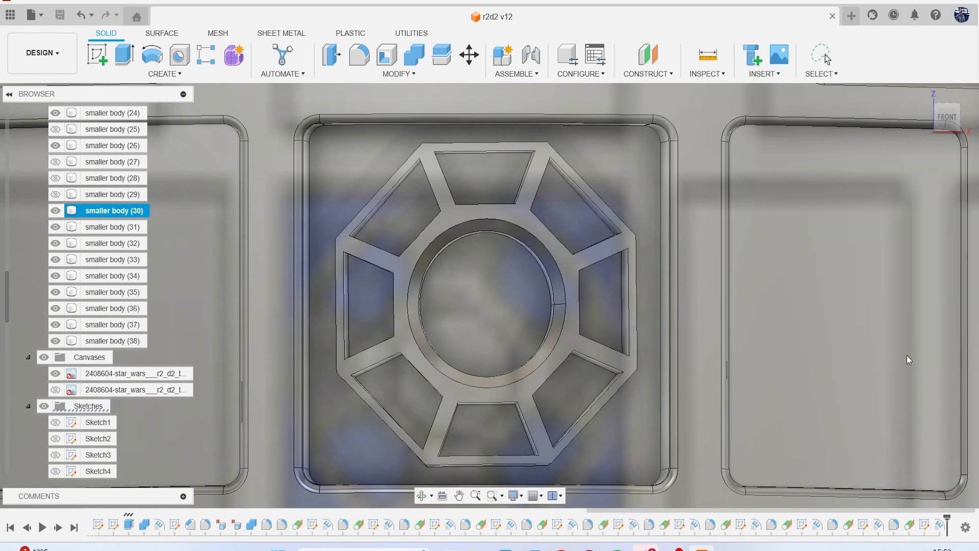
# - Start an equal-distance Chamfer on the four edges of the octagon's top wedge with a distance of 0.03 mm
pyautogui.click(394, 76)
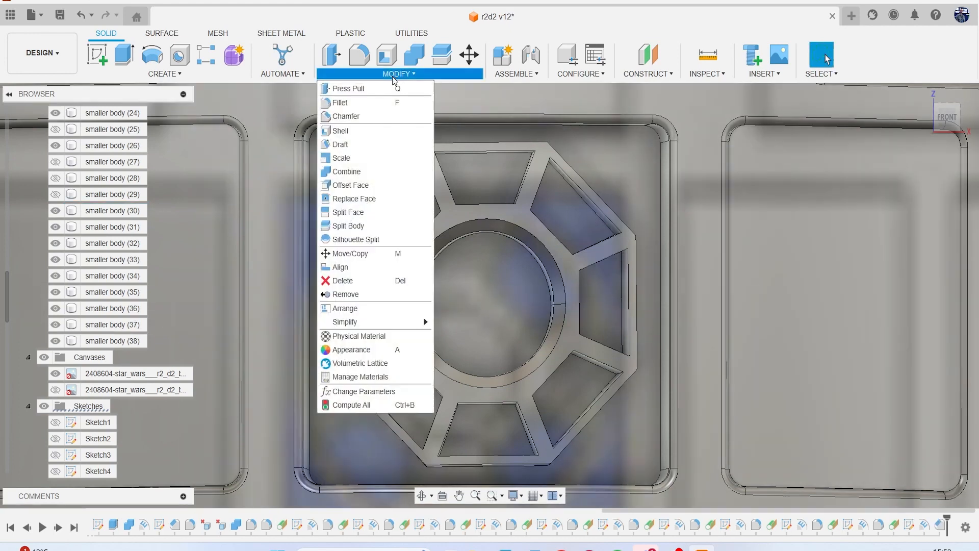
pyautogui.click(377, 115)
pyautogui.scroll(2, 466, 148)
pyautogui.click(466, 148)
pyautogui.click(444, 170)
pyautogui.click(558, 198)
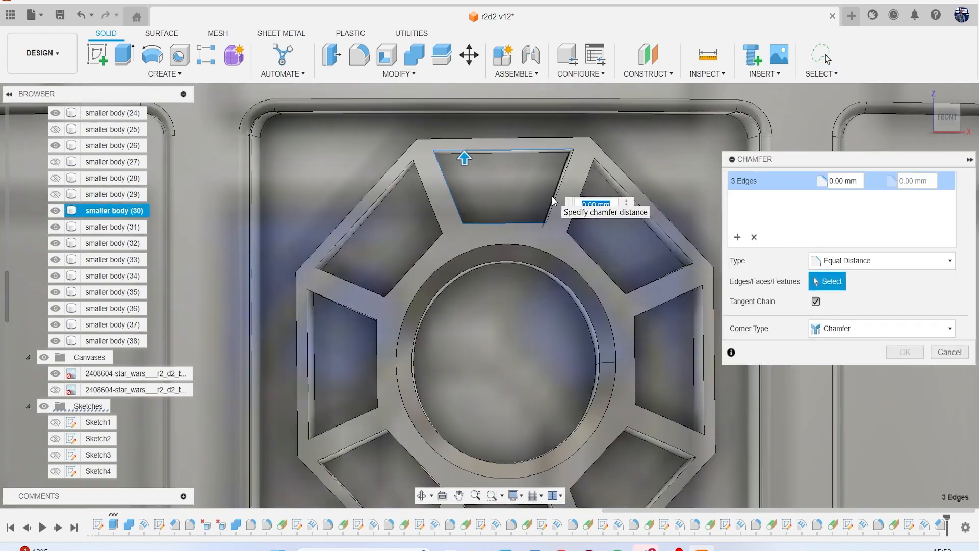
pyautogui.click(557, 201)
pyautogui.write('.1')
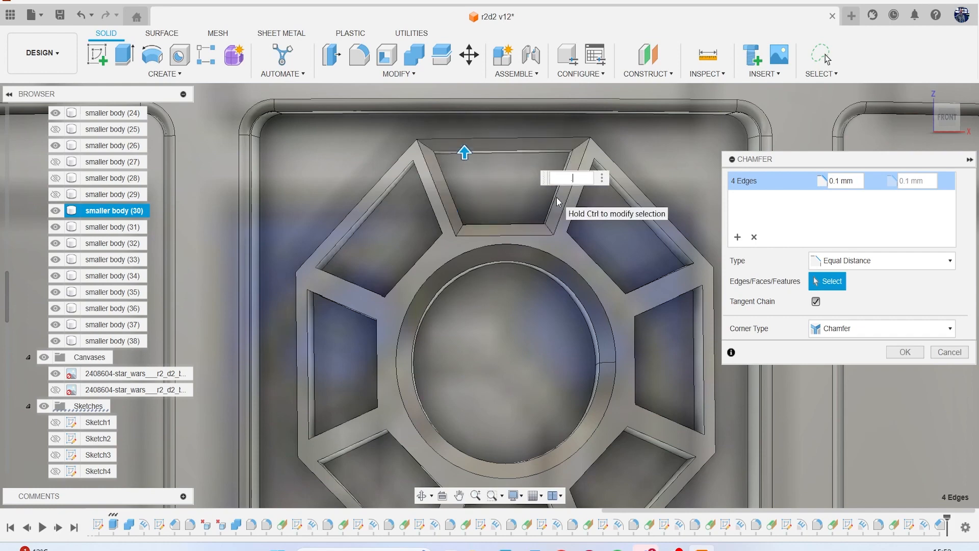
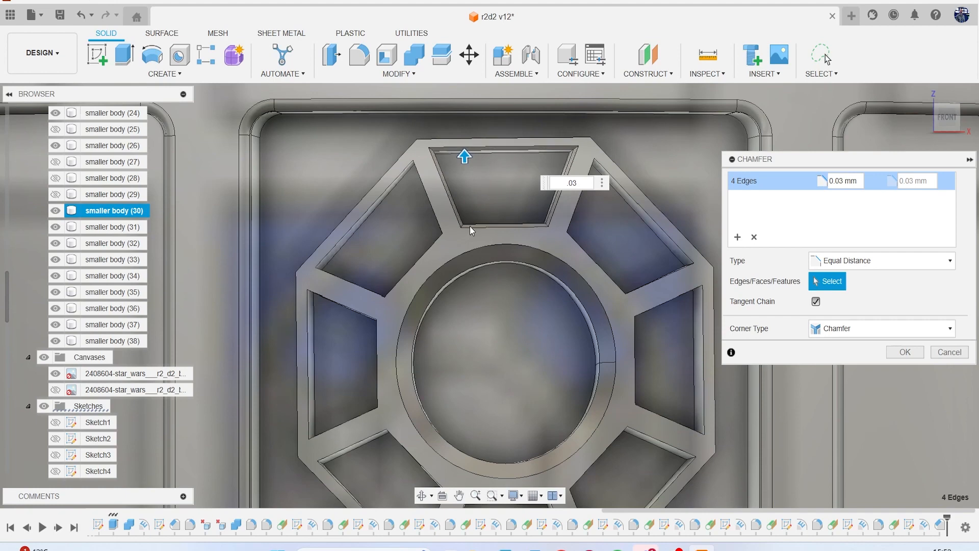
# - Add the four edges of the octagon's upper-left wedge to the chamfer
pyautogui.scroll(3, 470, 226)
pyautogui.click(421, 253)
pyautogui.click(418, 204)
pyautogui.click(339, 177)
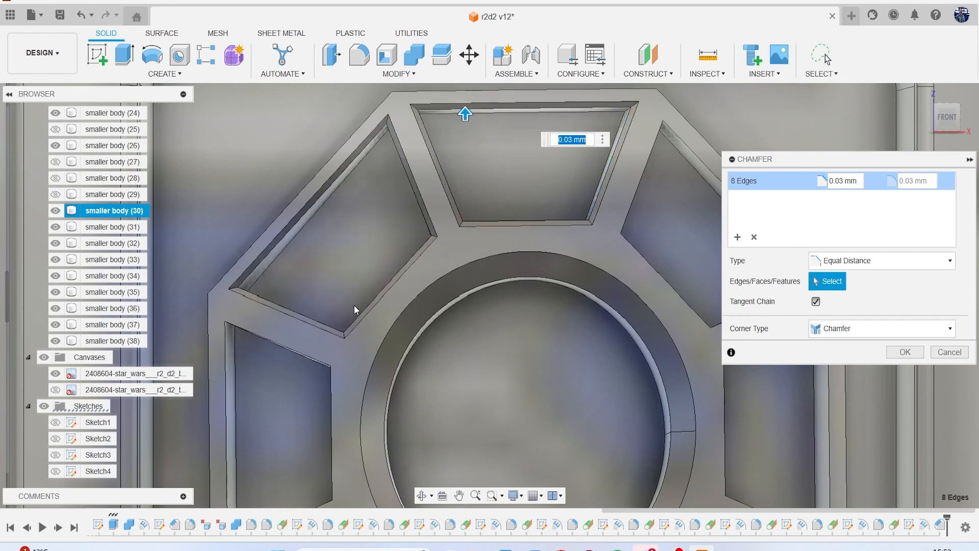
pyautogui.click(339, 307)
# - Add all edges of the octagon's upper-right and right wedges to the chamfer
pyautogui.scroll(-3, 476, 291)
pyautogui.scroll(2, 427, 252)
pyautogui.click(482, 206)
pyautogui.click(537, 183)
pyautogui.click(571, 267)
pyautogui.click(562, 304)
pyautogui.click(546, 330)
pyautogui.click(607, 360)
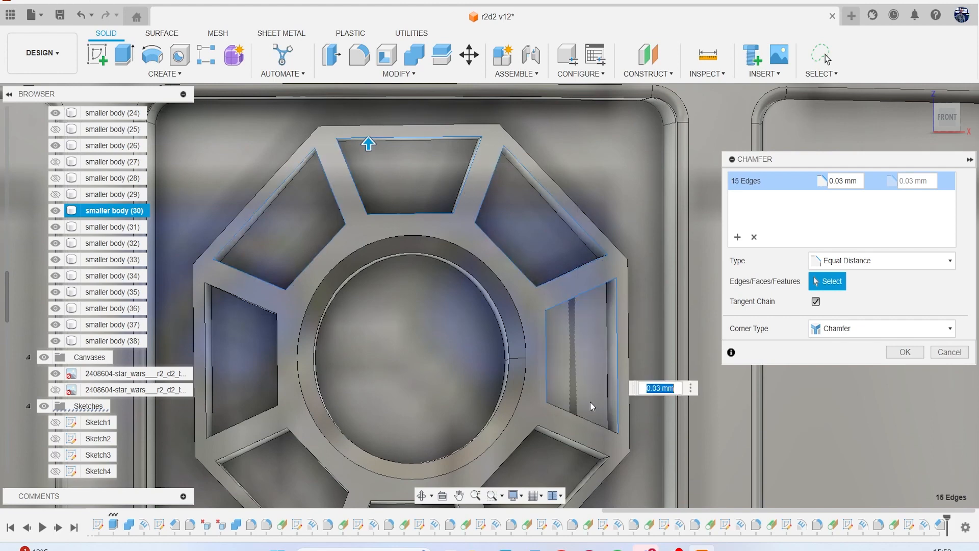
pyautogui.click(577, 417)
# - Add the four edges of the octagon's lower-right wedge to the chamfer
pyautogui.scroll(-2, 531, 421)
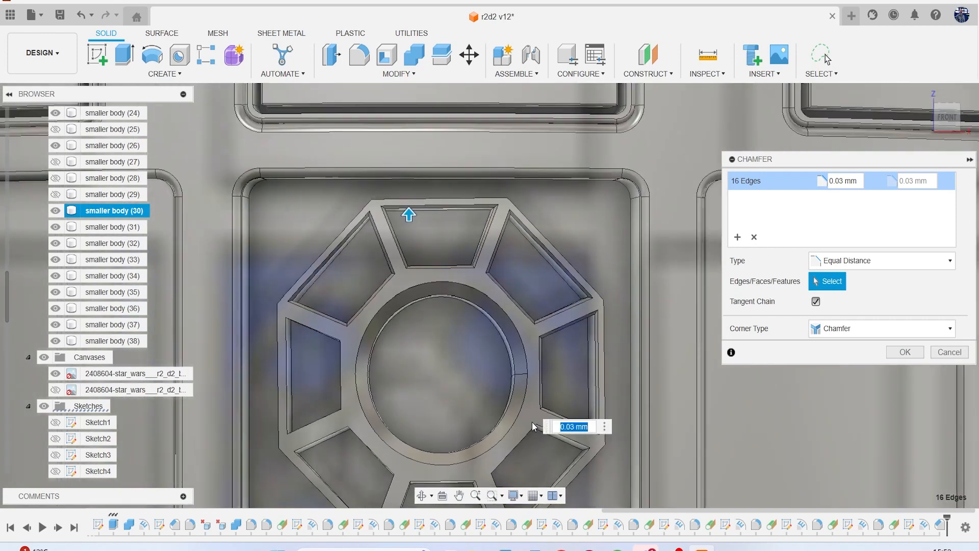
pyautogui.moveTo(531, 421); pyautogui.dragTo(512, 290, button='middle')
pyautogui.scroll(2, 506, 306)
pyautogui.click(558, 300)
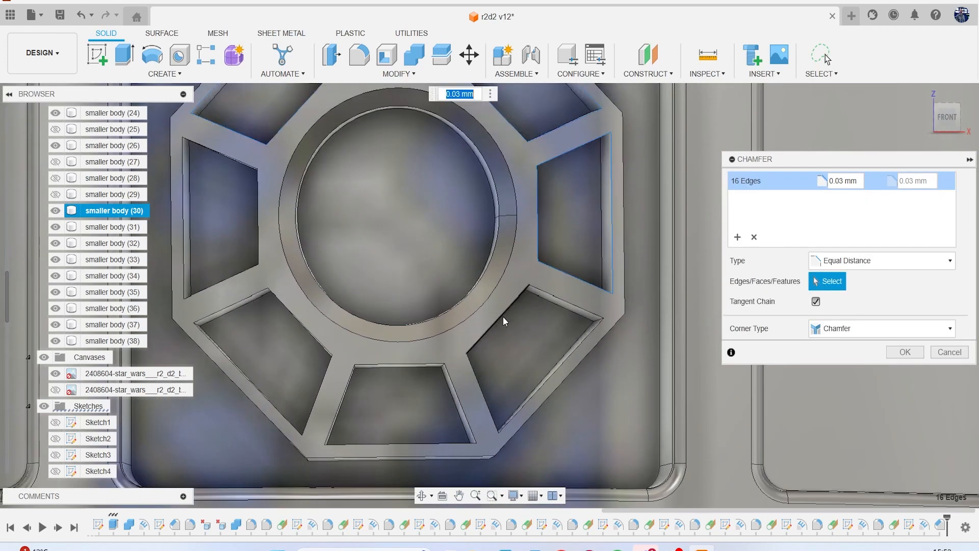
pyautogui.click(557, 365)
pyautogui.click(469, 366)
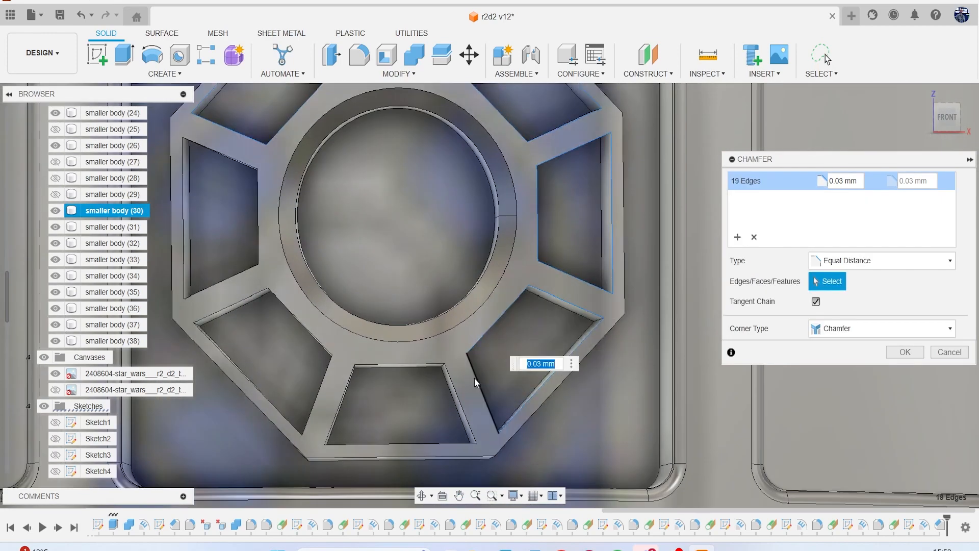
pyautogui.click(475, 378)
# - Add all edges of the octagon's bottom and lower-left wedges to the chamfer
pyautogui.click(418, 363)
pyautogui.click(455, 391)
pyautogui.click(419, 442)
pyautogui.click(307, 330)
pyautogui.click(232, 305)
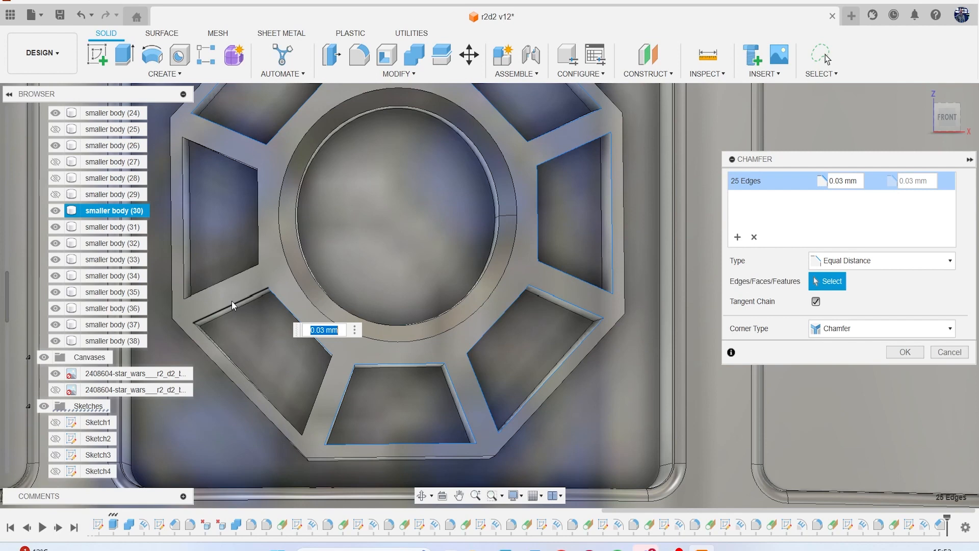
pyautogui.click(215, 340)
pyautogui.click(318, 394)
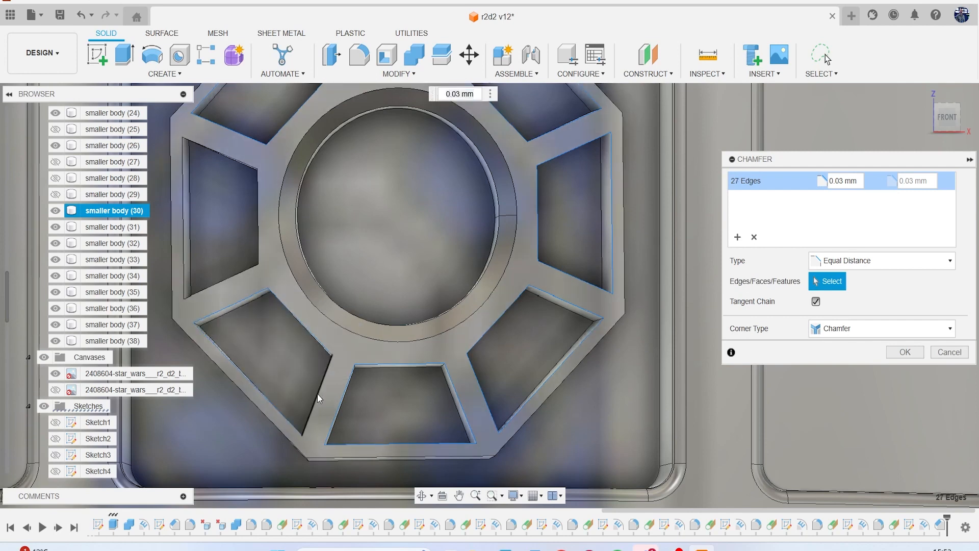
# - Add the four edges of the octagon's left wedge to the chamfer
pyautogui.click(248, 269)
pyautogui.click(259, 234)
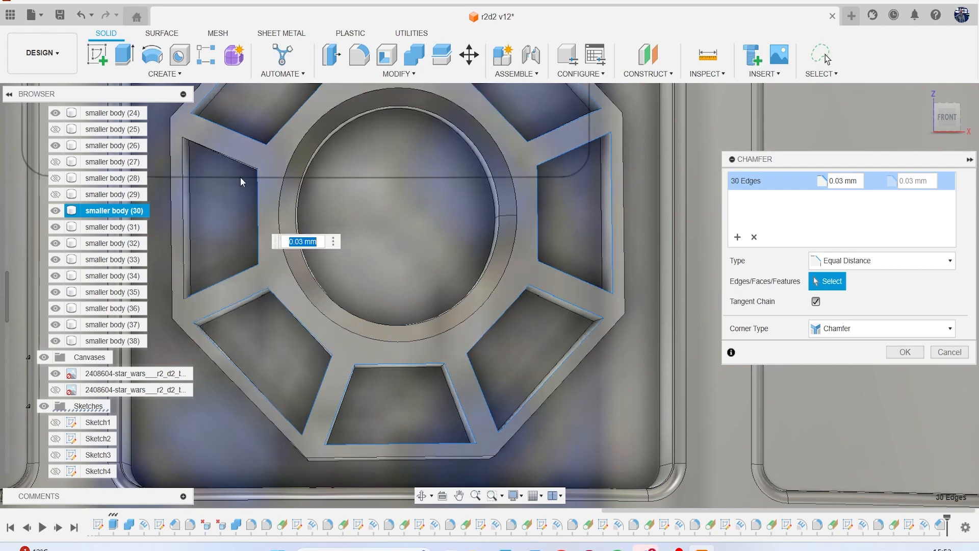
pyautogui.click(224, 157)
pyautogui.click(183, 178)
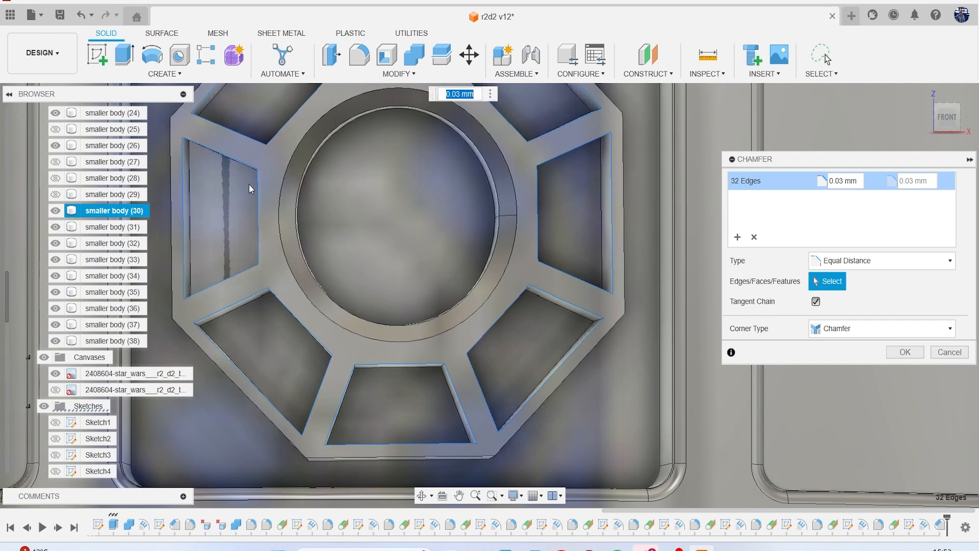
# - Add the octagon's top, upper-left, upper-right and right outer edges to the chamfer
pyautogui.moveTo(295, 168); pyautogui.dragTo(397, 262, button='middle')
pyautogui.moveTo(322, 82); pyautogui.dragTo(340, 167, button='middle')
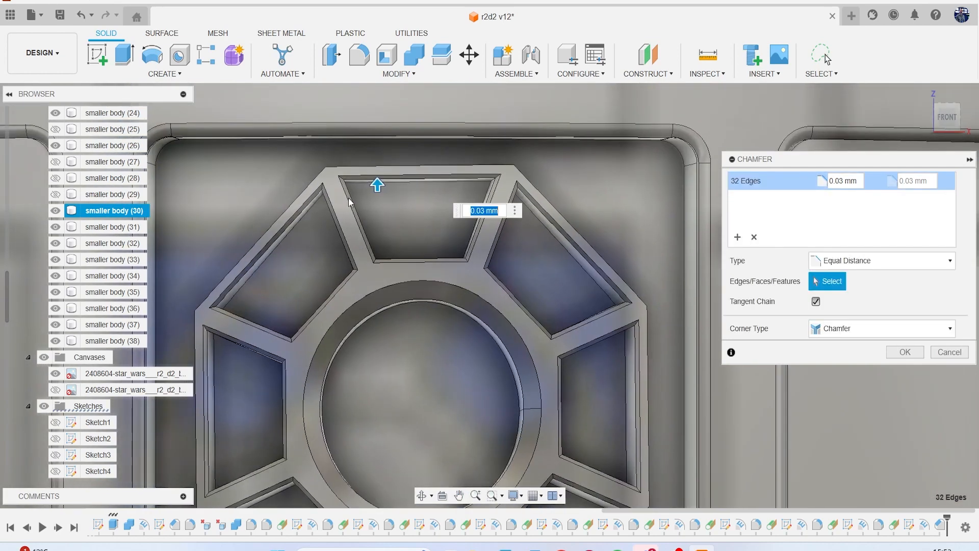
pyautogui.click(340, 167)
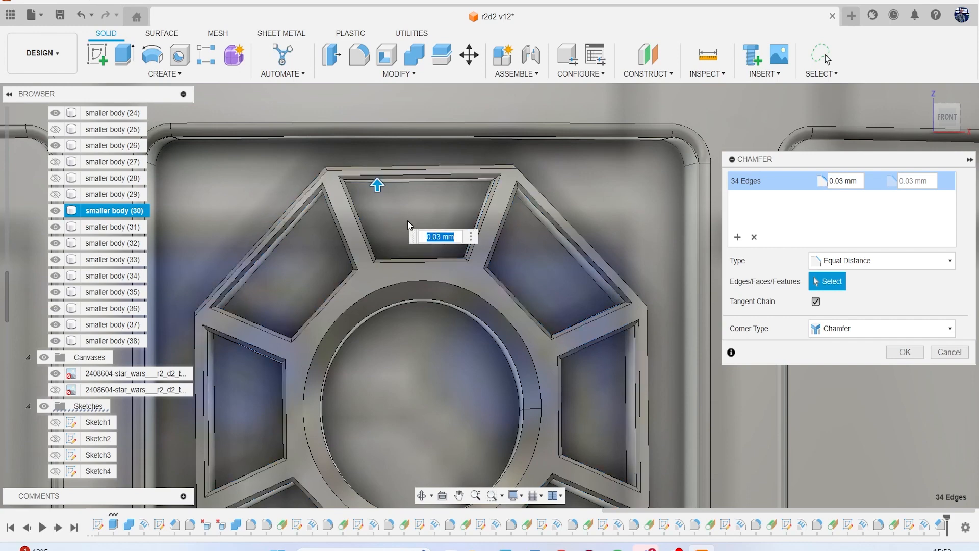
pyautogui.click(576, 236)
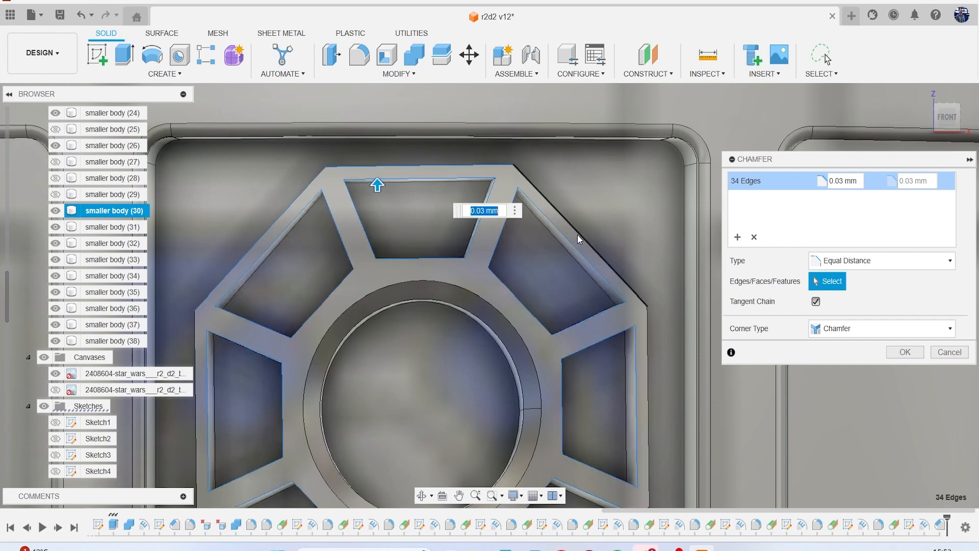
pyautogui.click(648, 332)
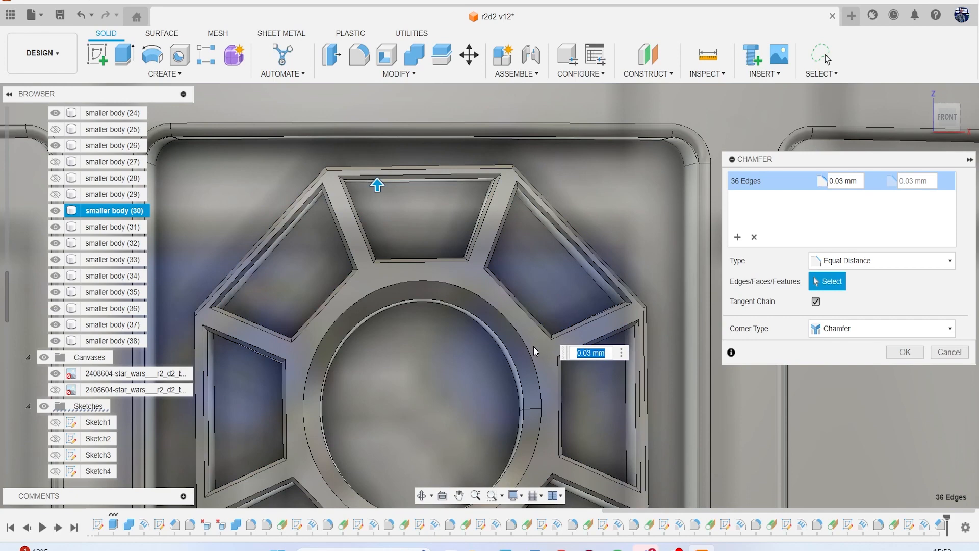
# - Add the octagon's left, lower-left, bottom and lower-right outer edges and apply the 0.03 mm chamfer
pyautogui.scroll(-2, 534, 347)
pyautogui.scroll(3, 526, 351)
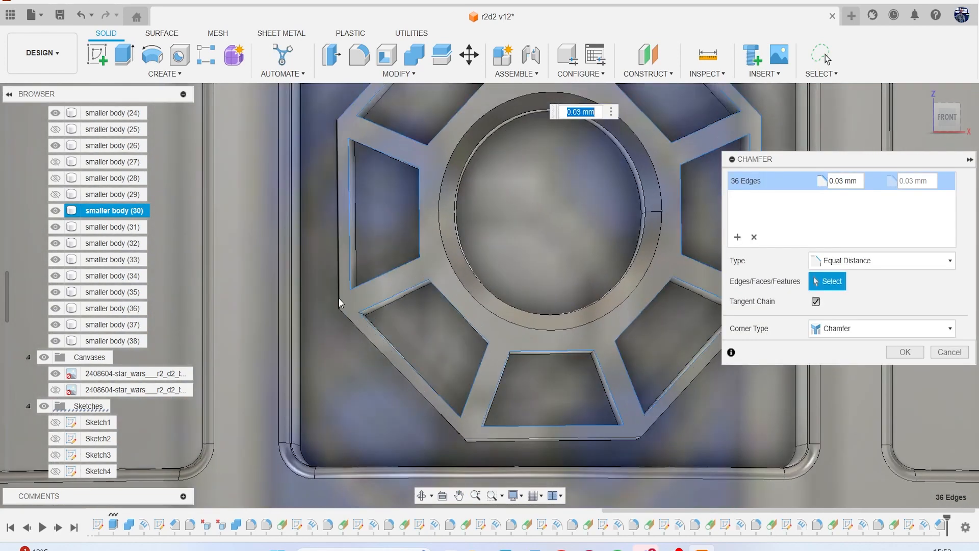
pyautogui.click(358, 322)
pyautogui.click(458, 392)
pyautogui.click(561, 438)
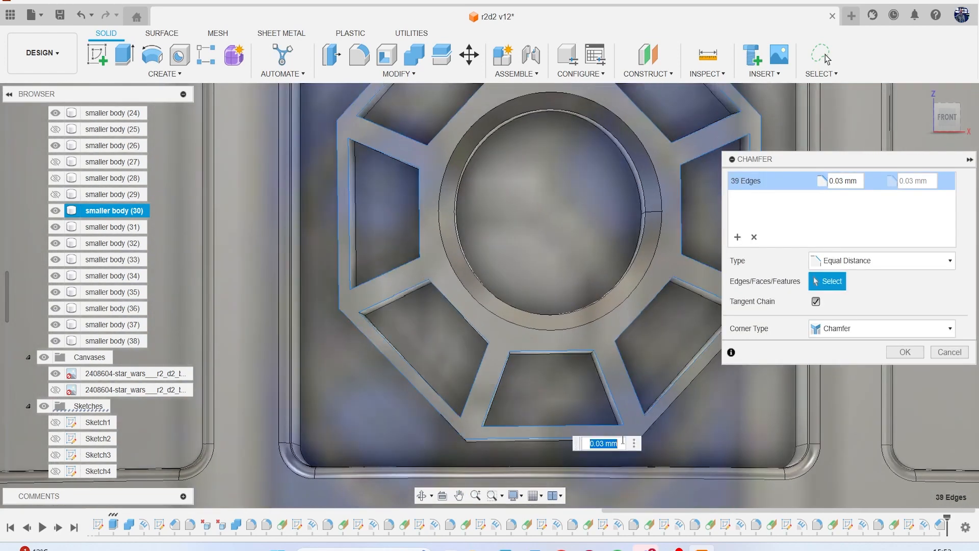
pyautogui.click(656, 423)
pyautogui.scroll(-3, 580, 325)
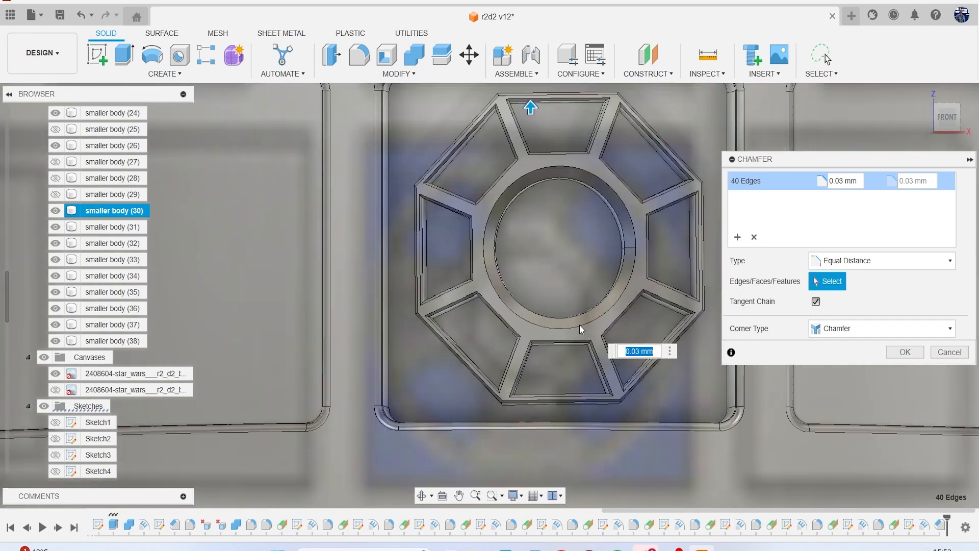
pyautogui.moveTo(579, 324); pyautogui.dragTo(510, 322, button='middle')
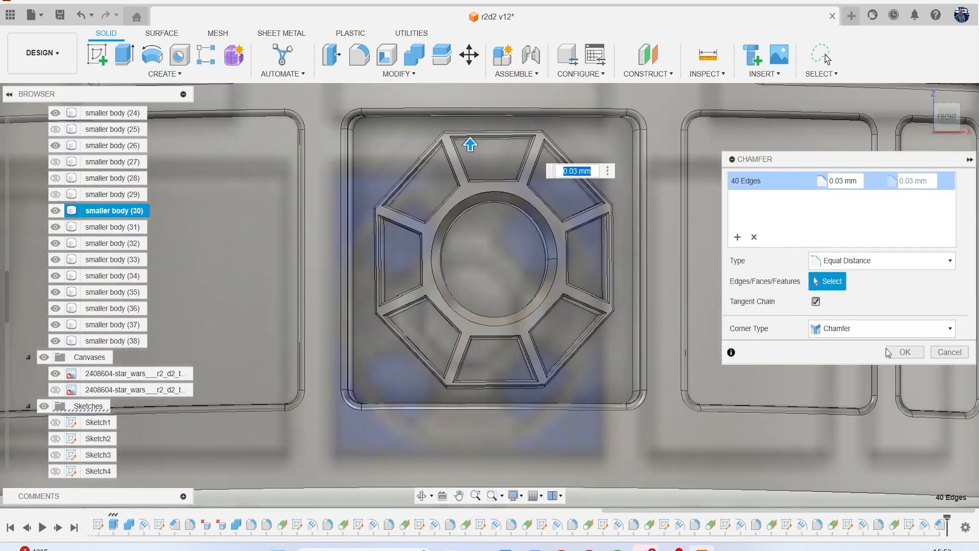
pyautogui.press('Return')
# - Hide the reference canvases to review the finished front panels in 3D, and restore the canvases and front view
pyautogui.scroll(-5, 759, 289)
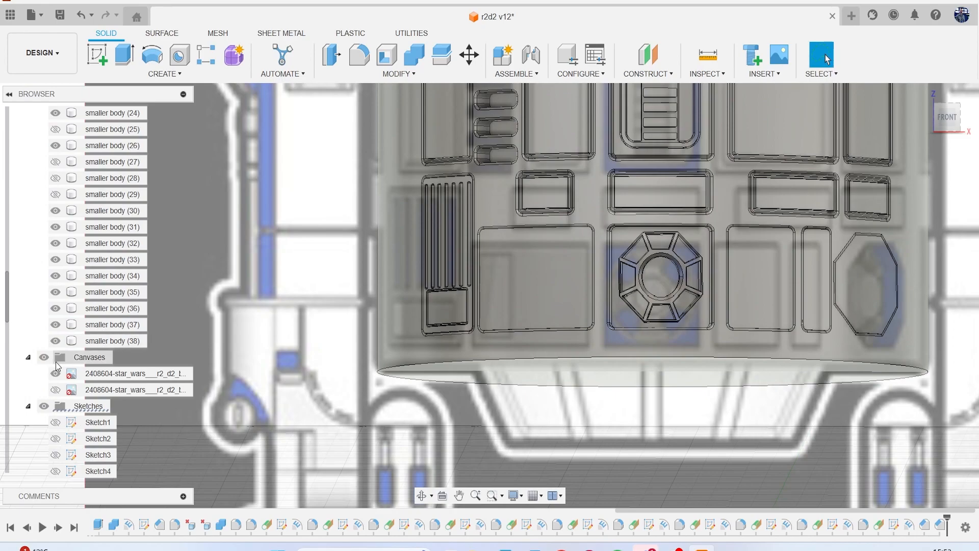
pyautogui.click(44, 357)
pyautogui.scroll(-3, 257, 383)
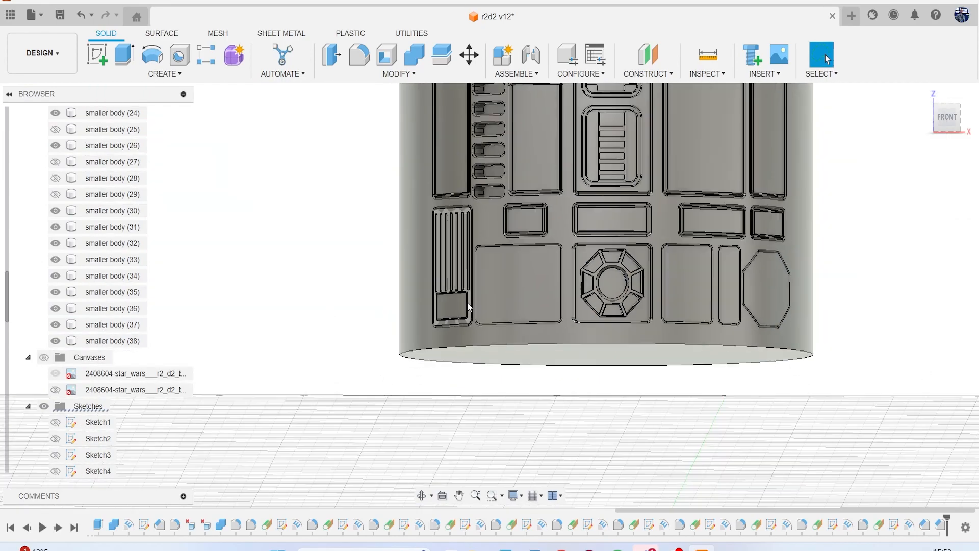
pyautogui.moveTo(943, 124)
pyautogui.mouseDown()
pyautogui.moveTo(906, 176)
pyautogui.moveTo(842, 158)
pyautogui.moveTo(770, 117)
pyautogui.moveTo(939, 140)
pyautogui.moveTo(969, 92)
pyautogui.moveTo(961, 161)
pyautogui.mouseUp()
pyautogui.moveTo(826, 220)
pyautogui.mouseDown(button='middle')
pyautogui.moveTo(800, 254)
pyautogui.moveTo(653, 343)
pyautogui.mouseUp(button='middle')
pyautogui.scroll(-1, 653, 343)
pyautogui.scroll(-2, 651, 336)
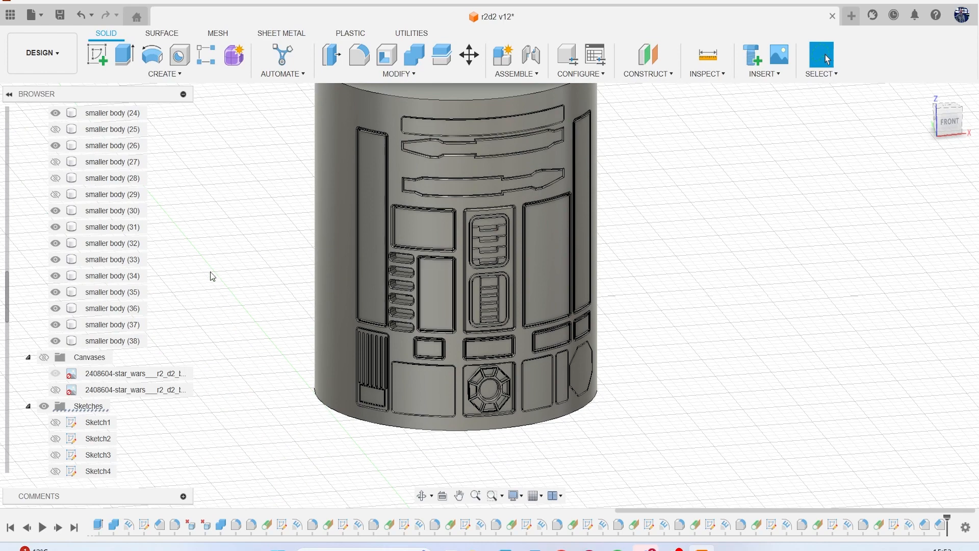
pyautogui.click(44, 357)
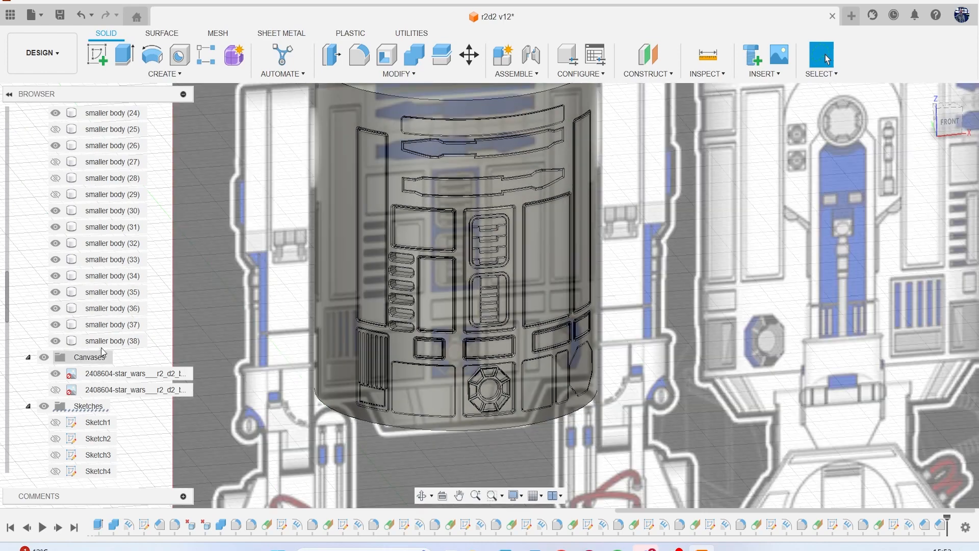
pyautogui.click(952, 132)
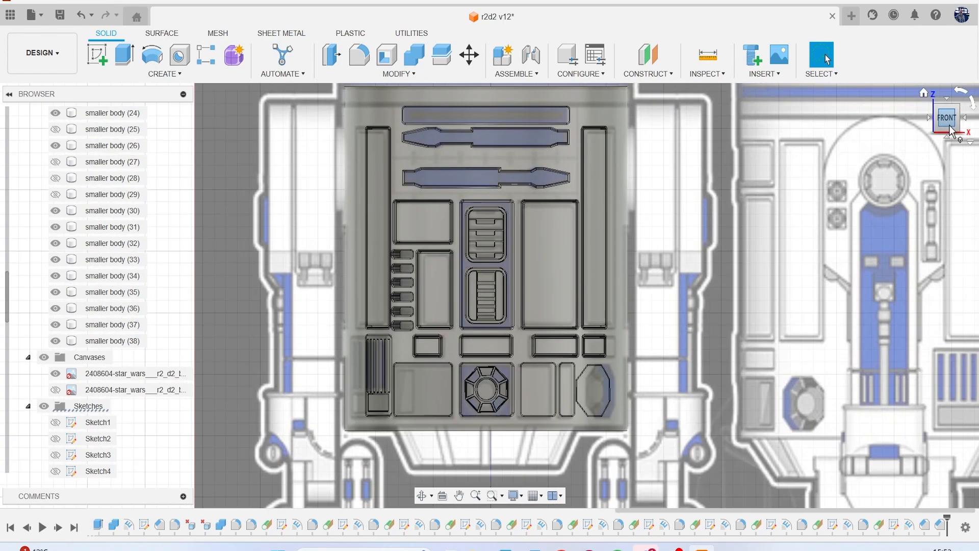
pyautogui.moveTo(697, 366); pyautogui.dragTo(656, 272, button='middle')
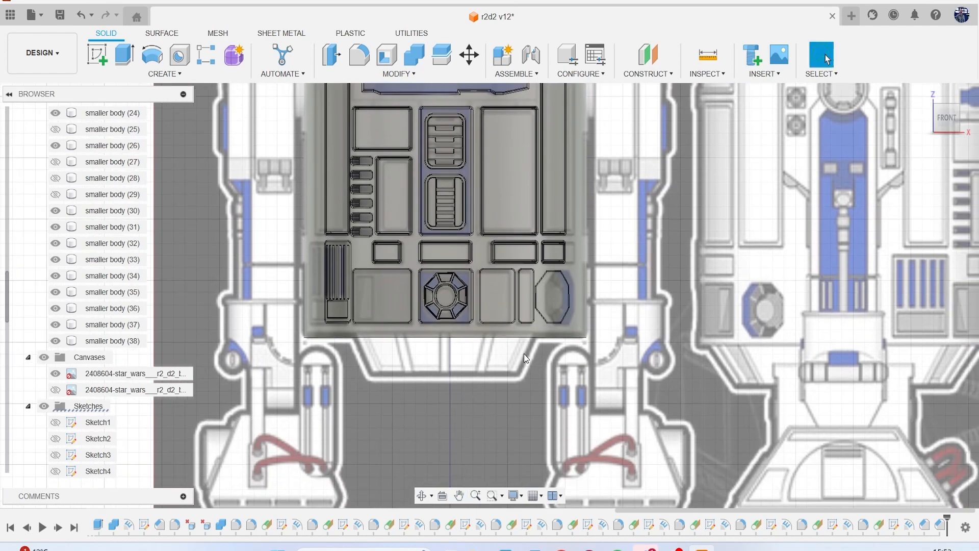
# - Create a construction plane tangent to the face of the lower panel left of the octagon panel, at 0 degrees
pyautogui.click(387, 307)
pyautogui.scroll(1, 387, 308)
pyautogui.scroll(2, 387, 308)
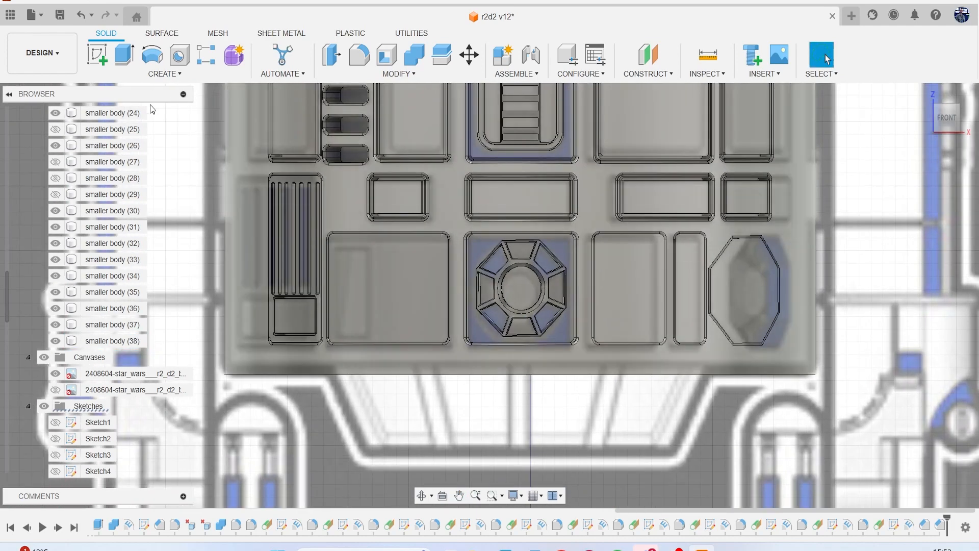
pyautogui.click(642, 105)
pyautogui.click(648, 74)
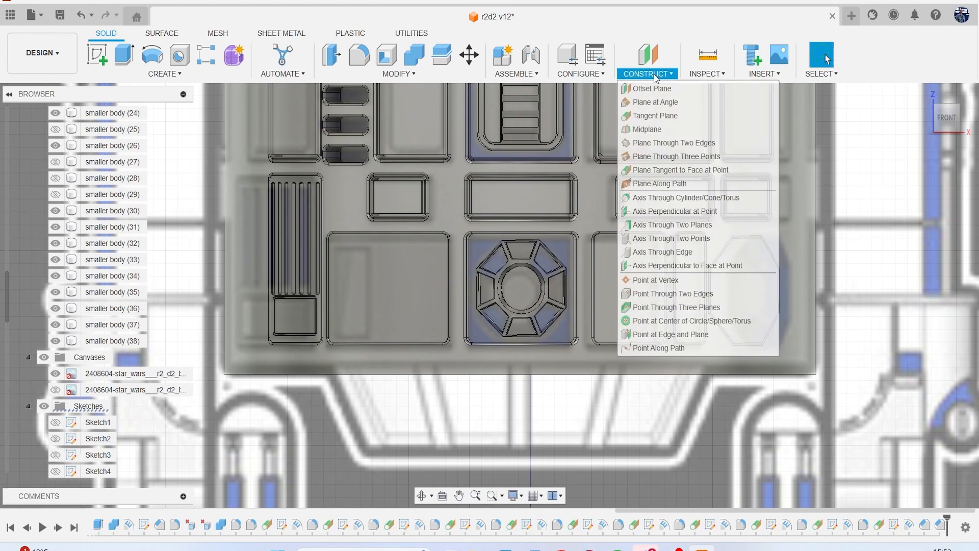
pyautogui.click(656, 113)
pyautogui.click(362, 307)
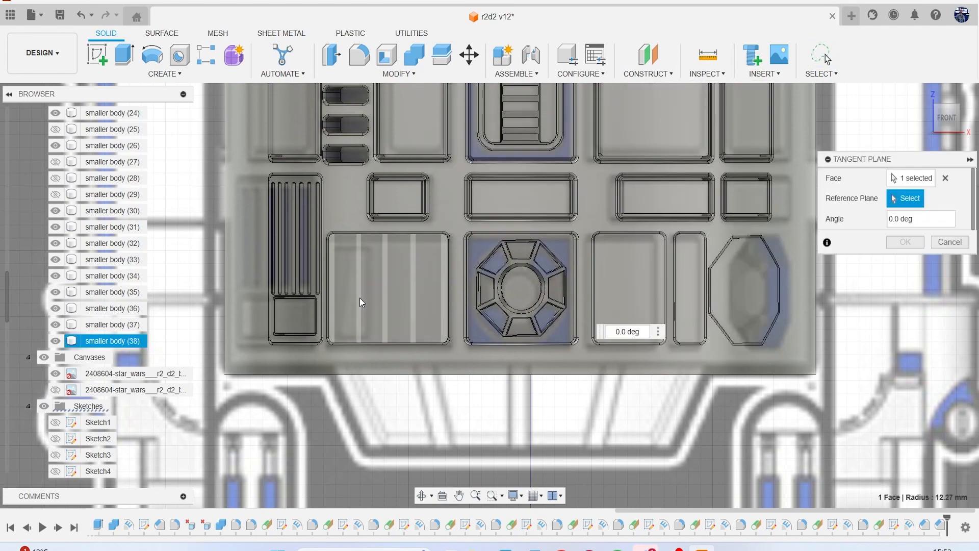
pyautogui.click(906, 243)
# - Start a sketch on the new tangent plane and project the panel's face into it
pyautogui.click(97, 55)
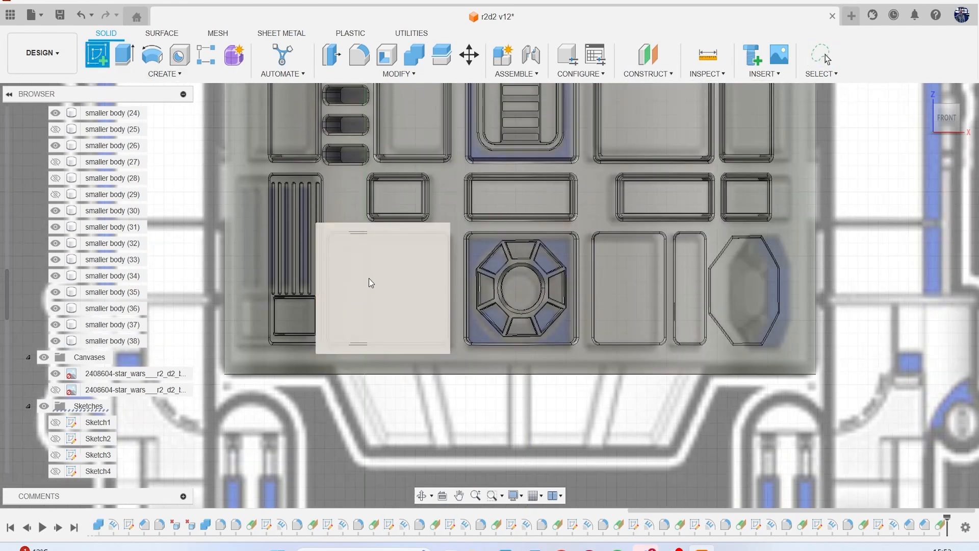
pyautogui.click(369, 281)
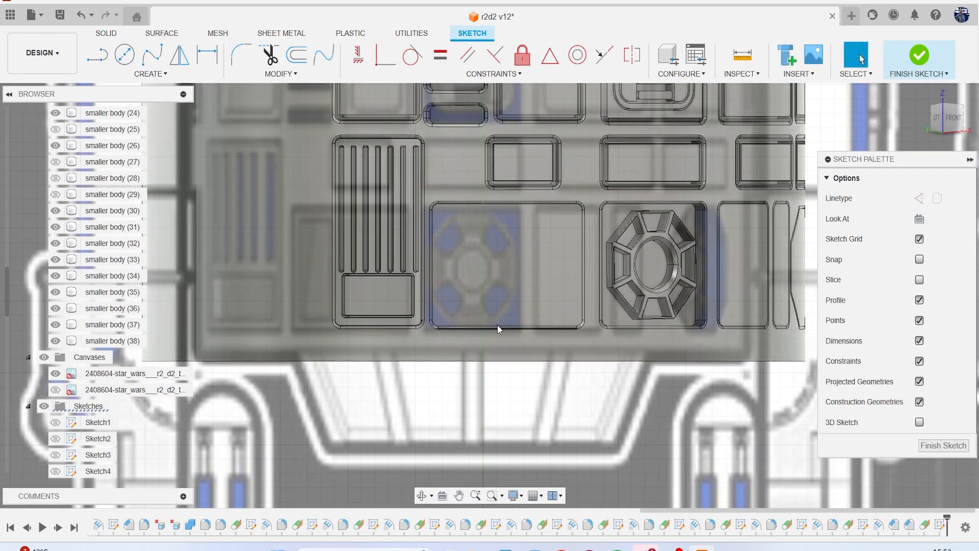
pyautogui.press('r')
pyautogui.scroll(3, 451, 219)
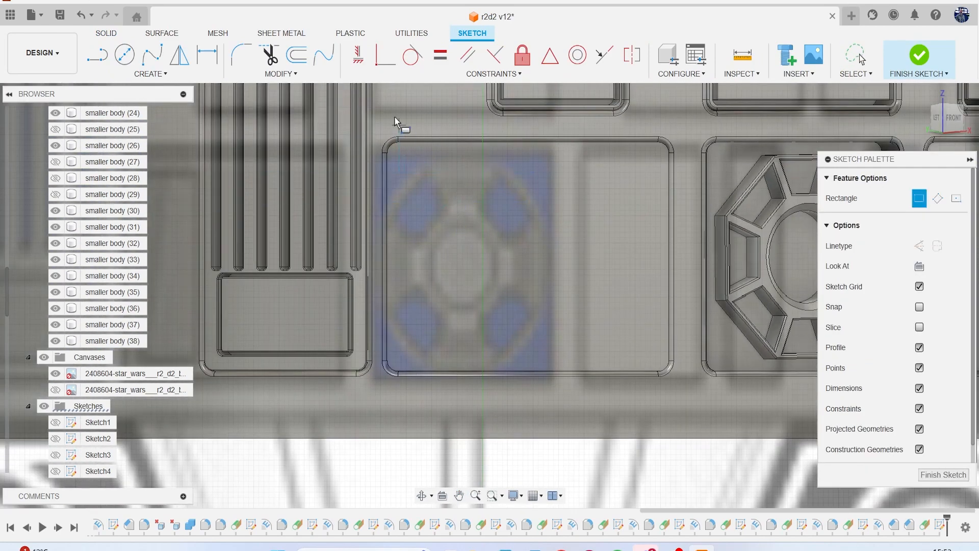
pyautogui.click(296, 55)
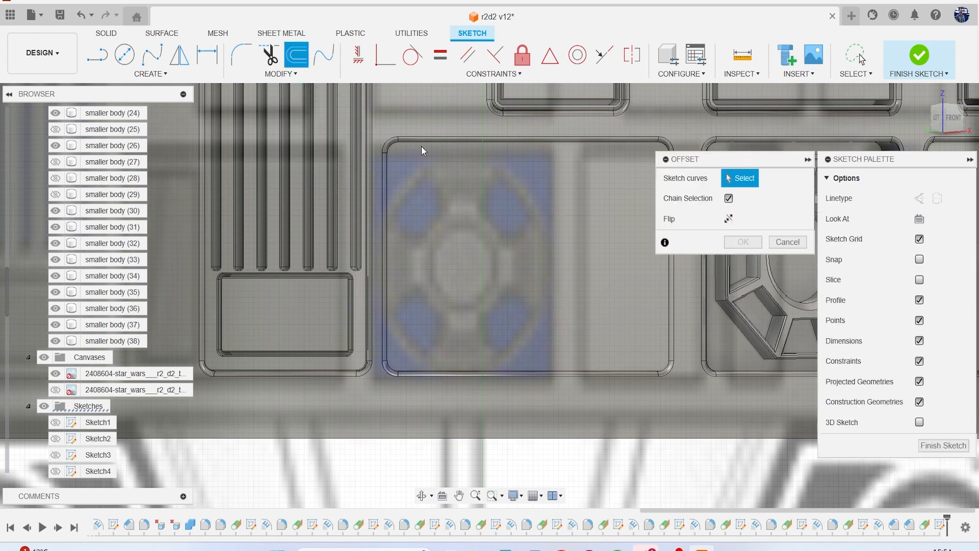
pyautogui.press('p')
pyautogui.click(450, 201)
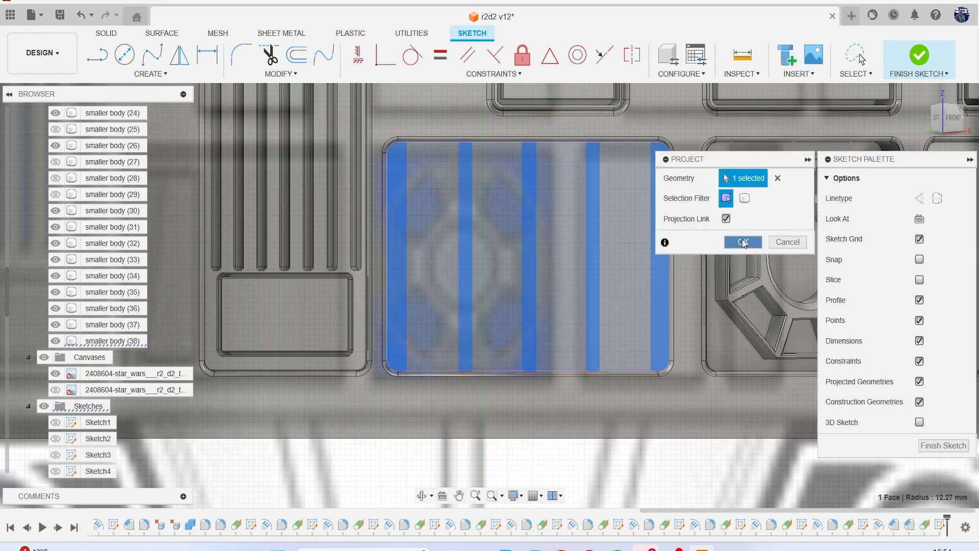
pyautogui.click(743, 242)
# - Offset the projected panel outline inward by about 0.173 mm
pyautogui.click(296, 55)
pyautogui.click(428, 145)
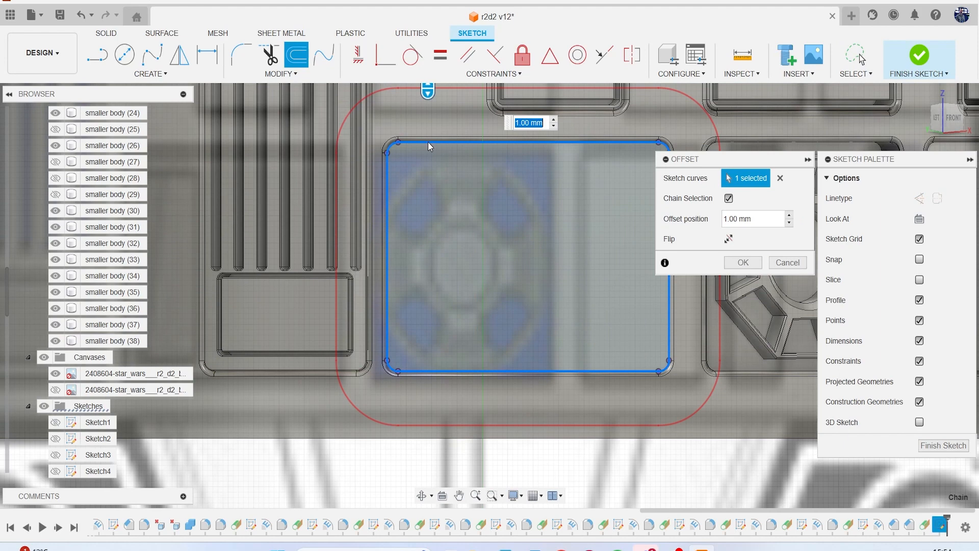
pyautogui.moveTo(427, 91); pyautogui.dragTo(452, 152)
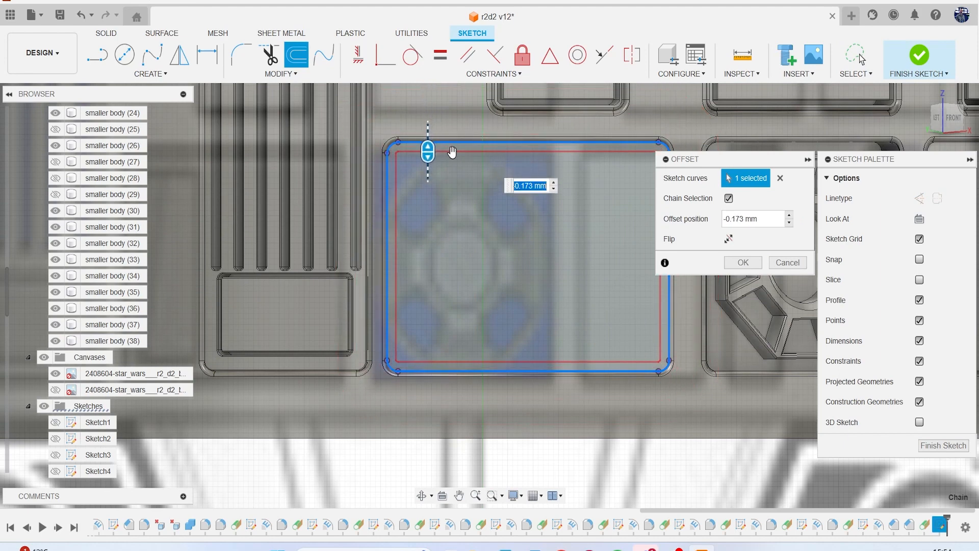
pyautogui.press('Return')
# - Draw a vertical line across the offset outline, dividing it about a quarter of its width from the left side
pyautogui.press('l')
pyautogui.click(464, 153)
pyautogui.click(467, 362)
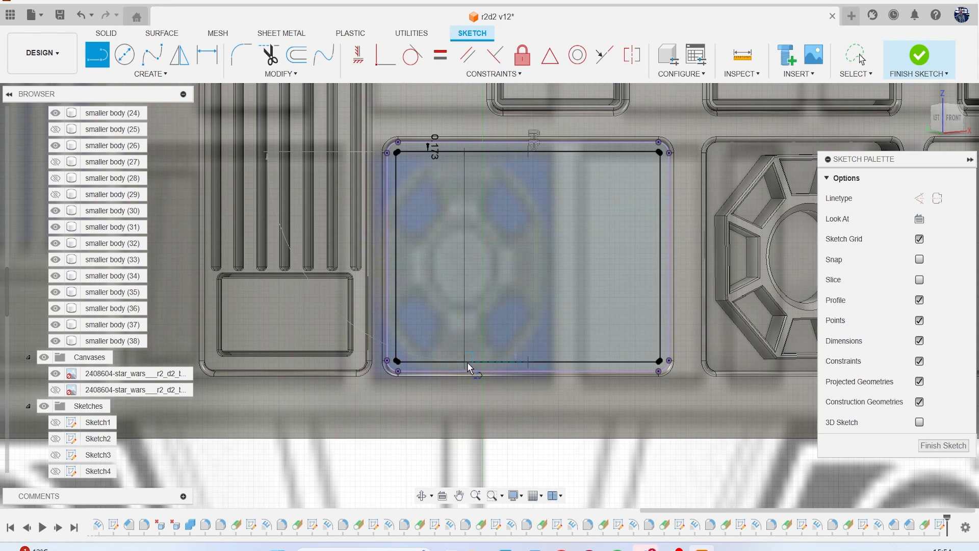
# - Fillet the corners where the vertical line meets the outline's top and bottom edges with a 0.1 mm radius
pyautogui.press('r')
pyautogui.scroll(5, 398, 143)
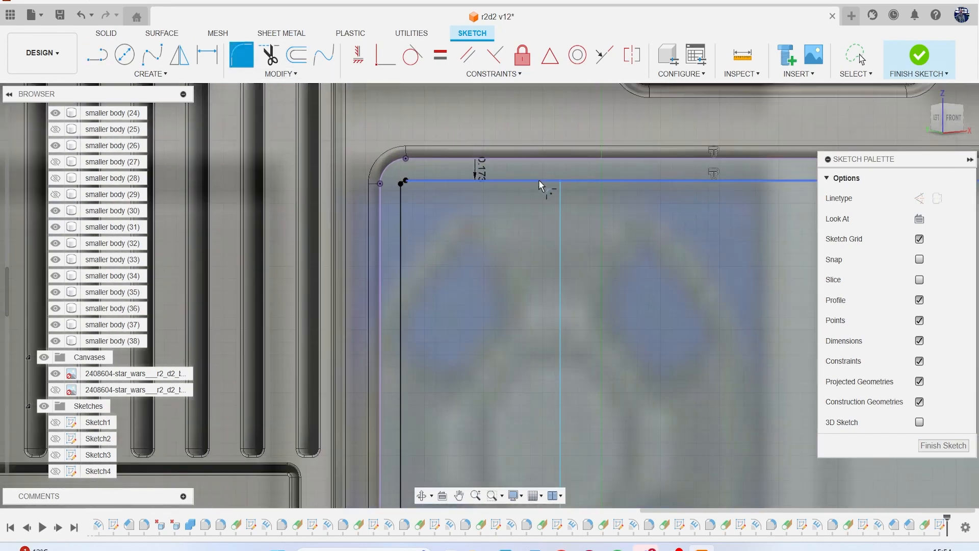
pyautogui.click(538, 179)
pyautogui.click(559, 196)
pyautogui.scroll(-2, 519, 330)
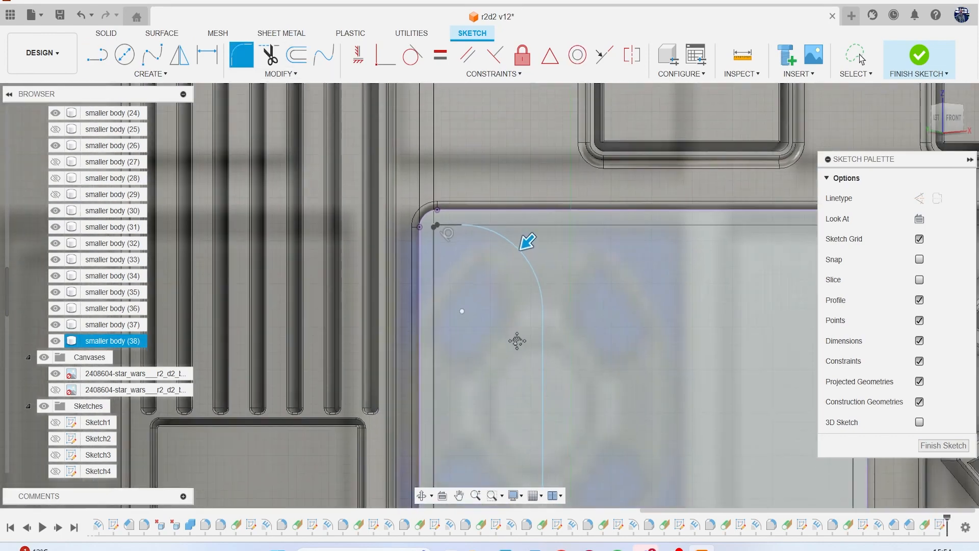
pyautogui.moveTo(515, 340); pyautogui.dragTo(492, 203, button='middle')
pyautogui.click(500, 419)
pyautogui.click(524, 389)
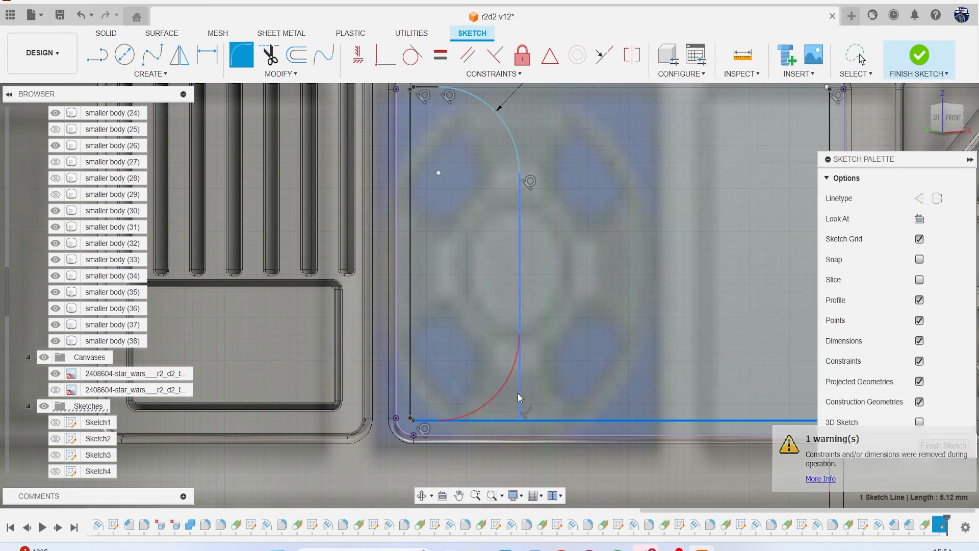
pyautogui.write('.1')
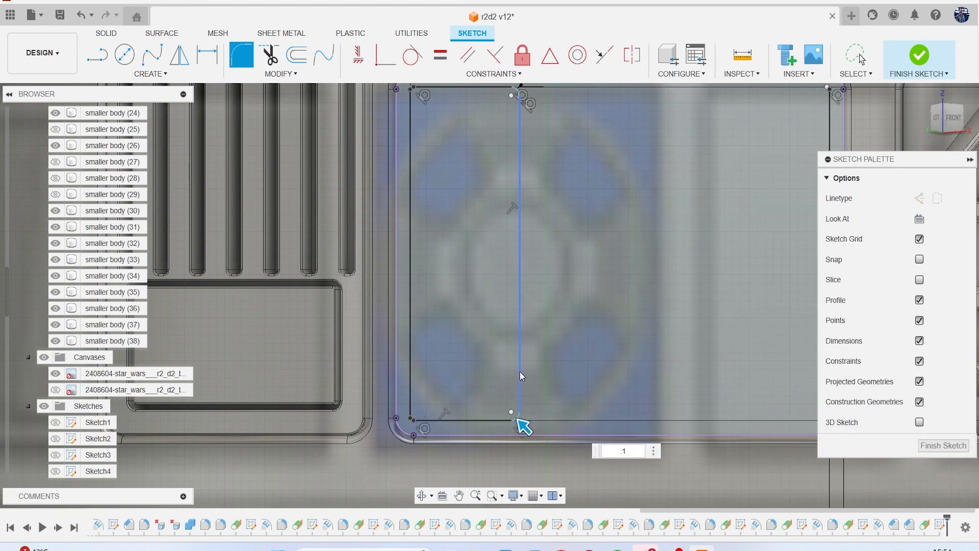
# - Fillet the offset outline's upper-left and lower-left corners with the same 0.1 mm radius
pyautogui.scroll(2, 447, 185)
pyautogui.moveTo(448, 188); pyautogui.dragTo(473, 337, button='middle')
pyautogui.scroll(4, 429, 189)
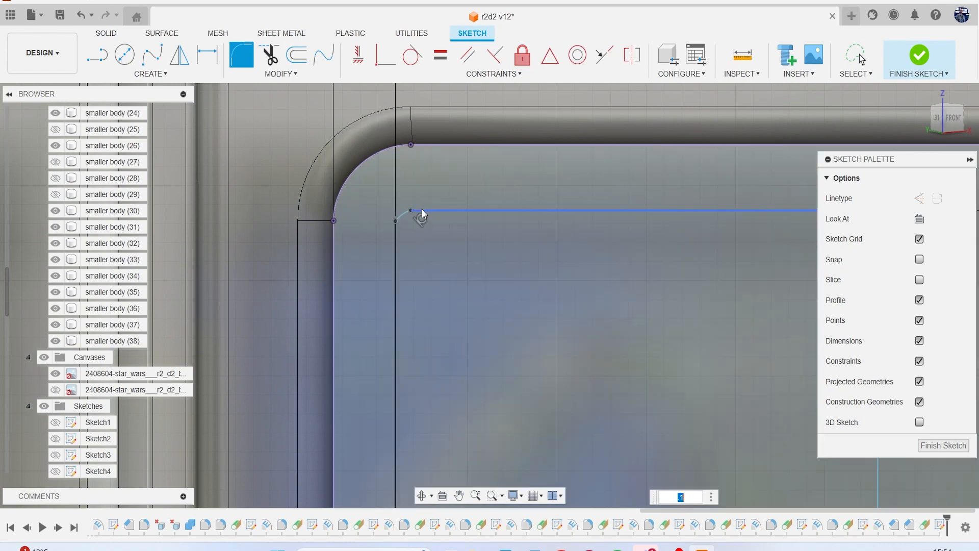
pyautogui.click(421, 210)
pyautogui.click(396, 240)
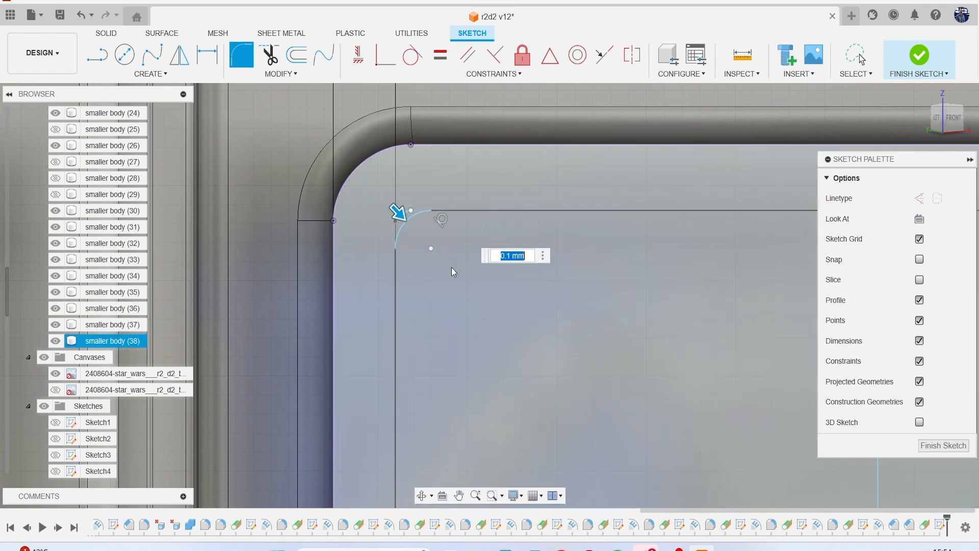
pyautogui.scroll(-5, 459, 268)
pyautogui.scroll(-1, 477, 424)
pyautogui.moveTo(477, 424); pyautogui.dragTo(463, 237, button='middle')
pyautogui.scroll(2, 460, 347)
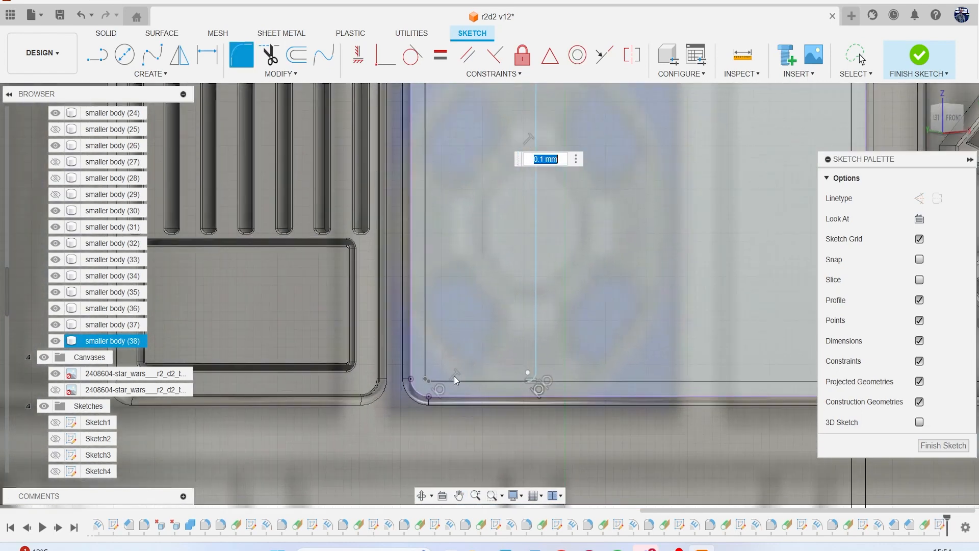
pyautogui.click(454, 379)
pyautogui.click(426, 359)
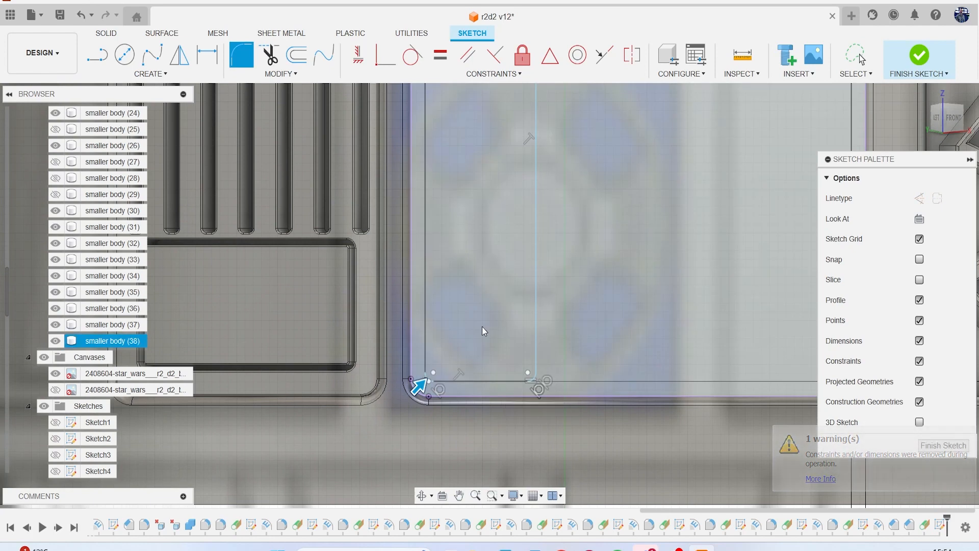
pyautogui.press('Escape')
# - Offset the closed left rectangle inward by 0.1 mm
pyautogui.click(304, 54)
pyautogui.moveTo(449, 102); pyautogui.dragTo(391, 186, button='middle')
pyautogui.click(395, 130)
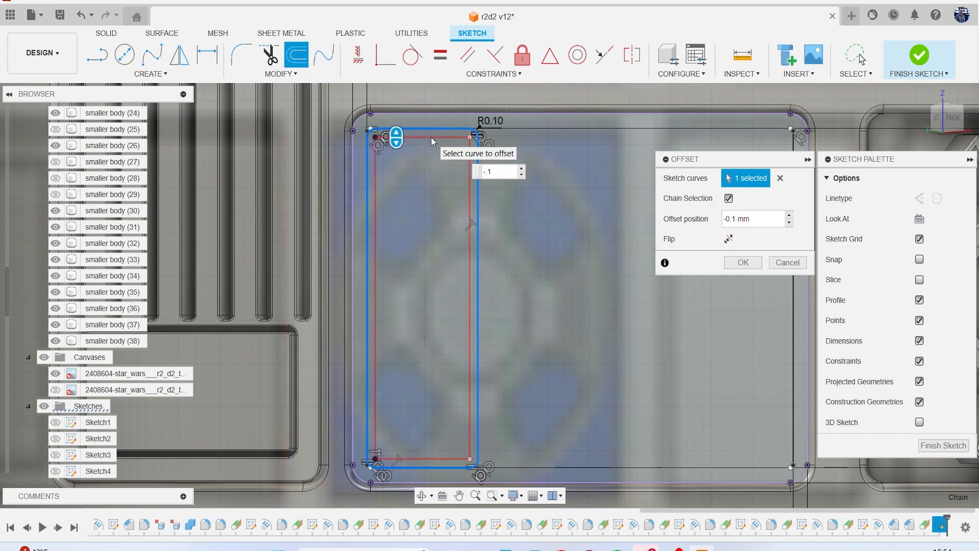
pyautogui.press('Return')
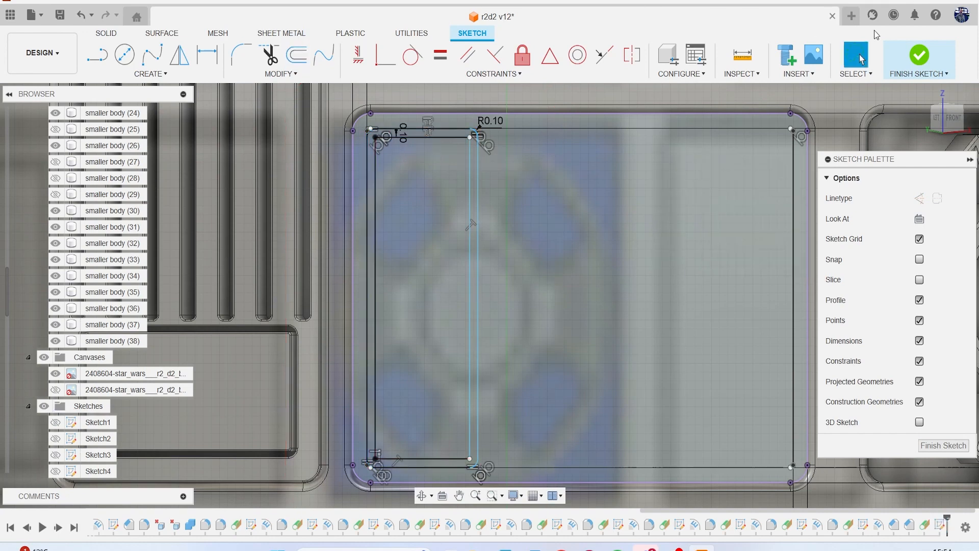
# - Finish the sketch and deboss the narrow rectangular frame 0.5 mm deep into the lower-left panel's face
pyautogui.click(921, 55)
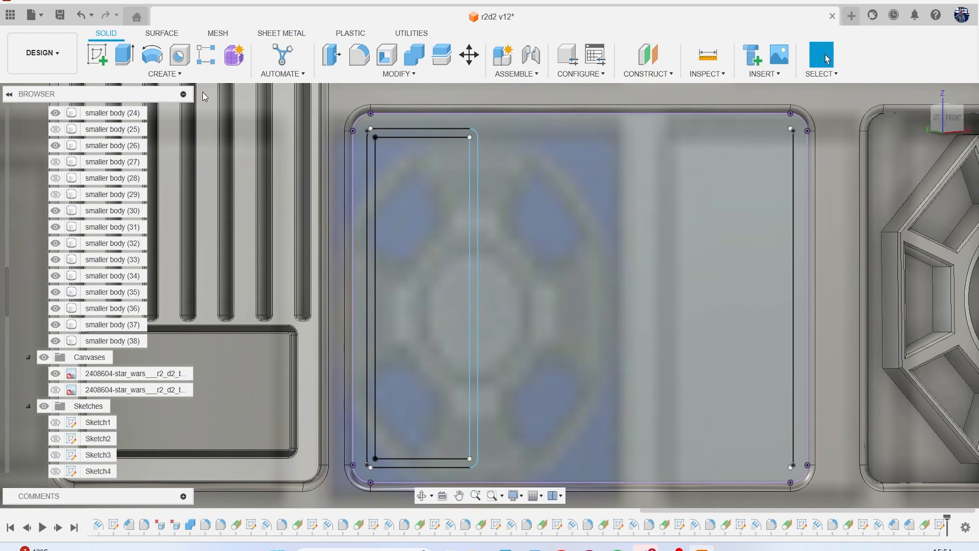
pyautogui.click(170, 74)
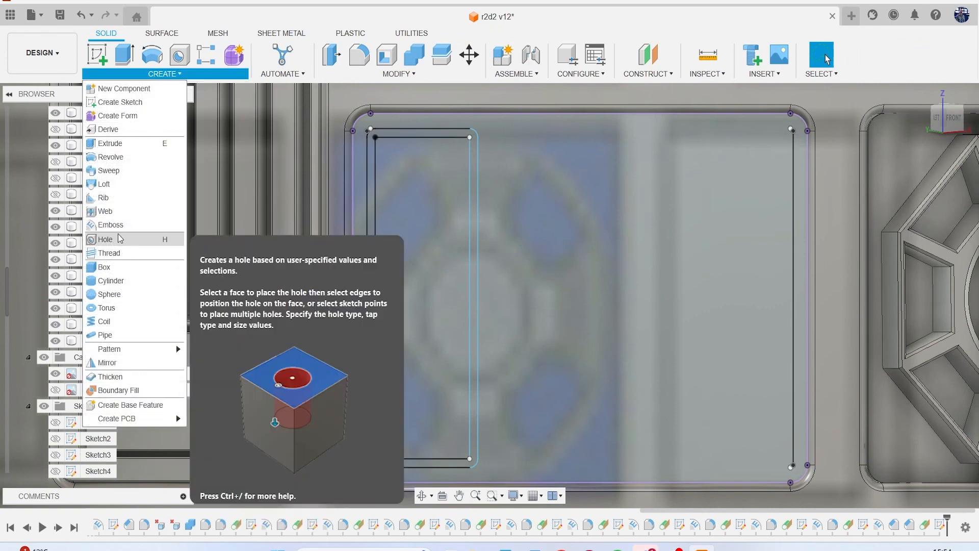
pyautogui.click(111, 225)
pyautogui.click(412, 134)
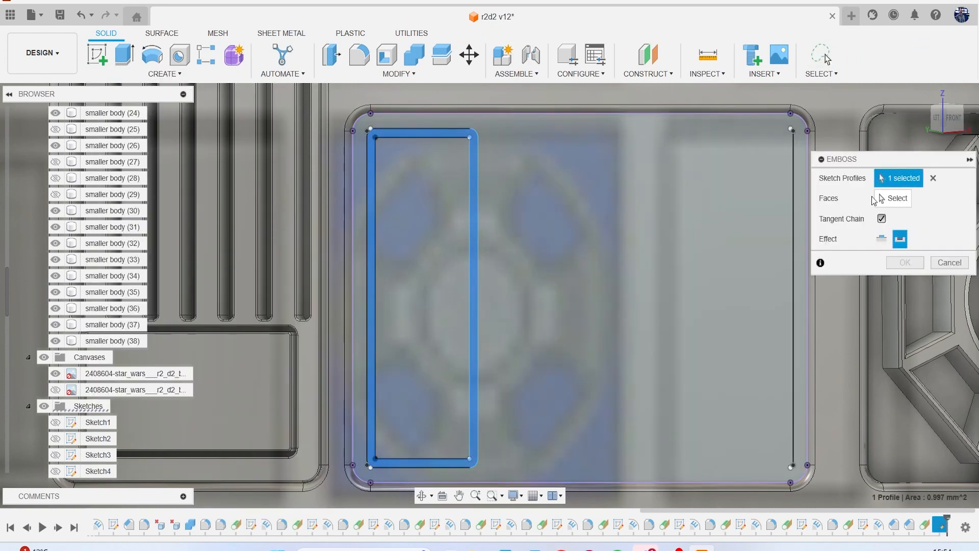
pyautogui.click(747, 237)
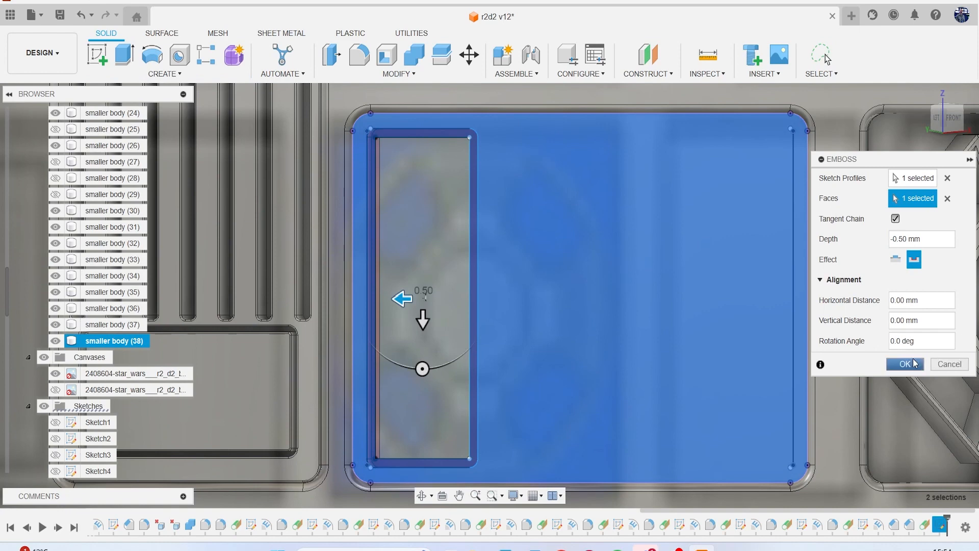
pyautogui.click(905, 363)
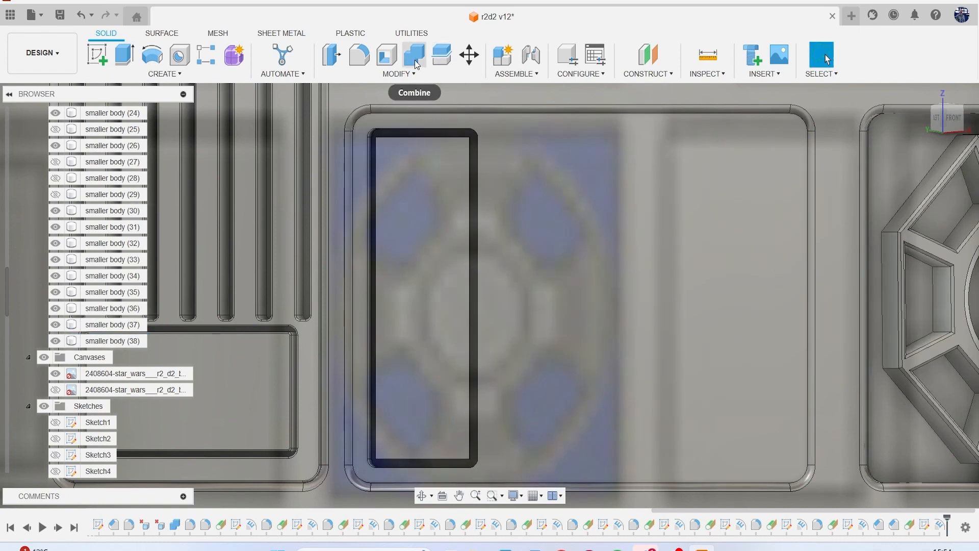
# - Fillet the outer edge loop of the lower-left panel's face with a 0.05 mm radius
pyautogui.press('f')
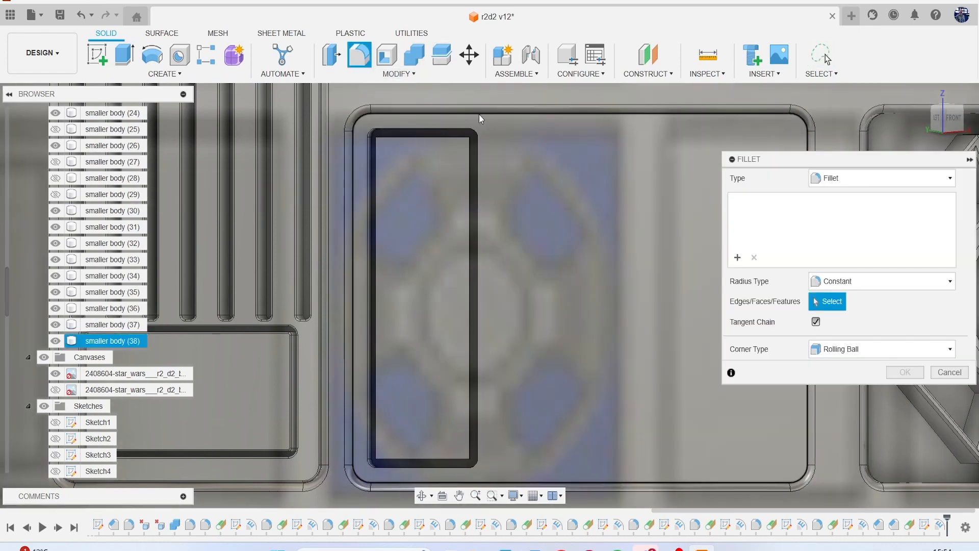
pyautogui.click(479, 115)
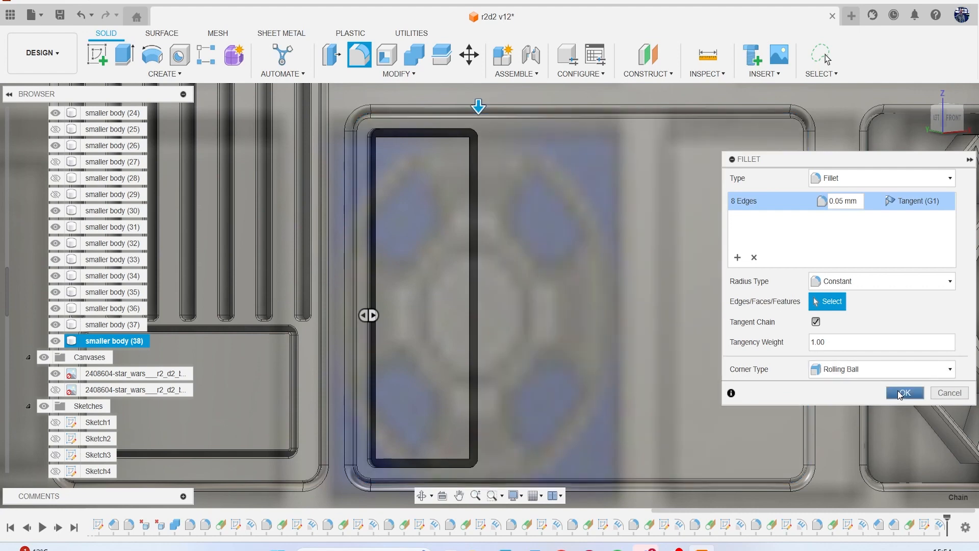
pyautogui.click(904, 392)
# - Fillet the debossed frame's outer edge loop and its four inner edges with a 0.05 mm radius
pyautogui.press('f')
pyautogui.scroll(2, 480, 188)
pyautogui.click(430, 111)
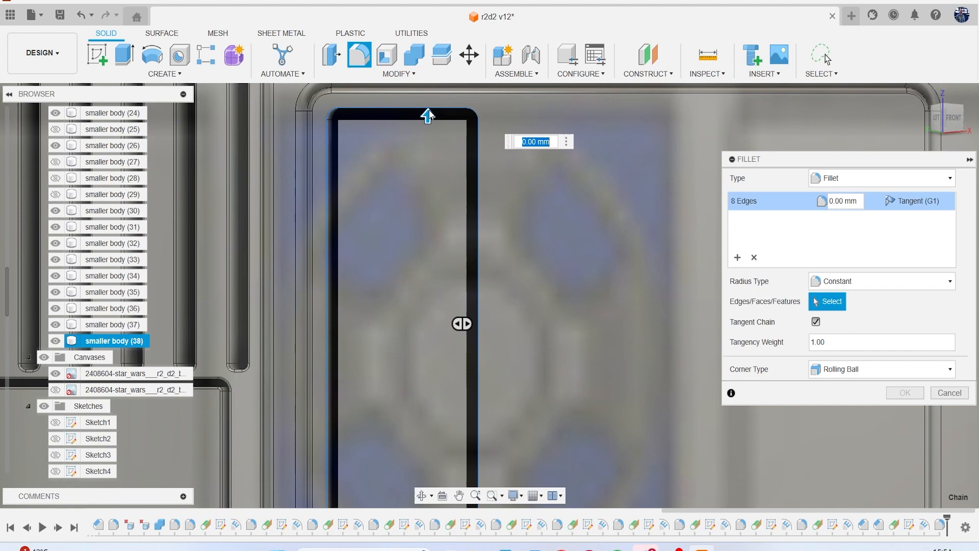
pyautogui.click(413, 122)
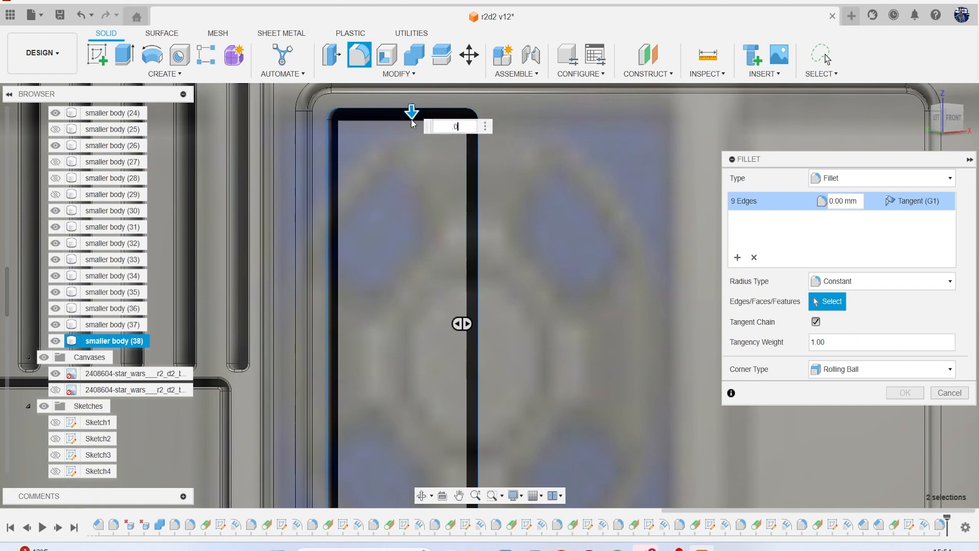
pyautogui.click(339, 146)
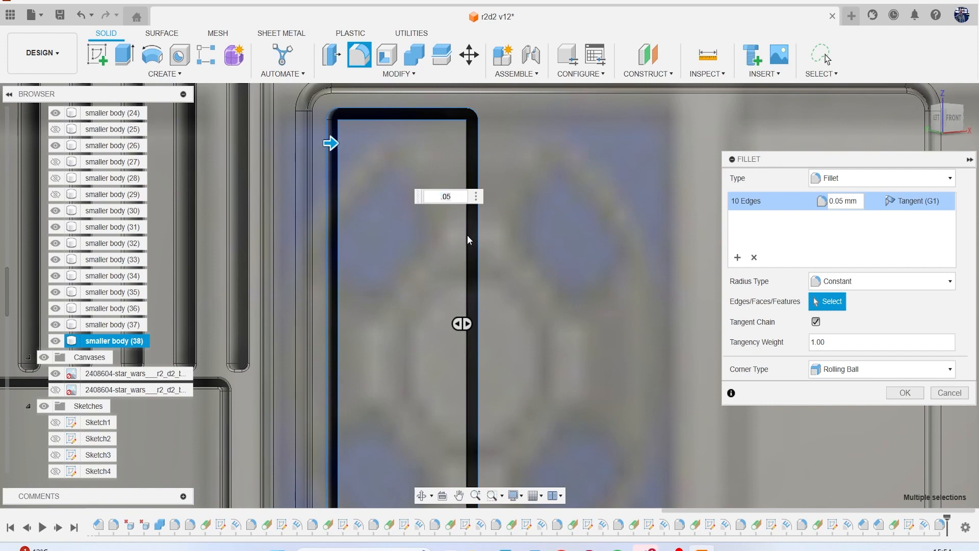
pyautogui.click(469, 240)
pyautogui.scroll(-2, 434, 268)
pyautogui.scroll(4, 402, 331)
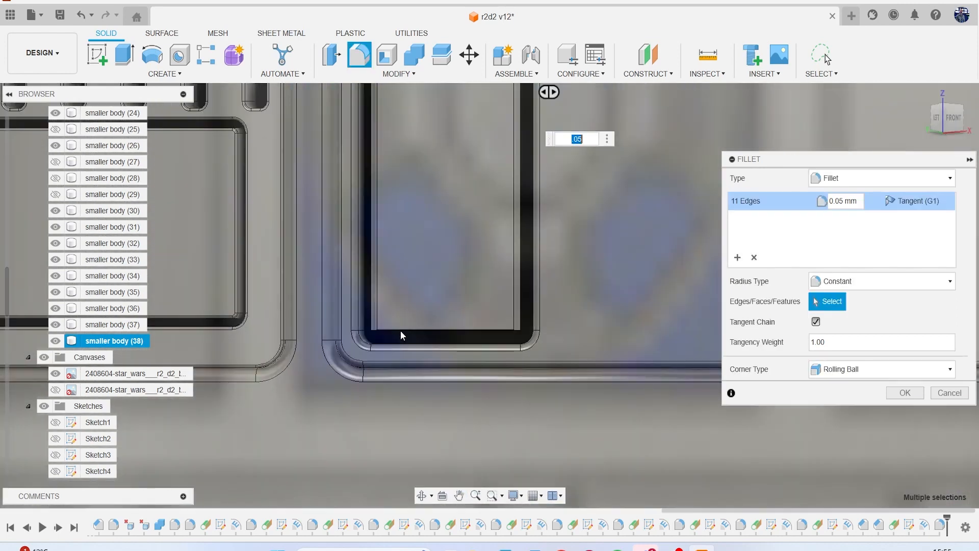
pyautogui.scroll(2, 402, 330)
pyautogui.click(400, 331)
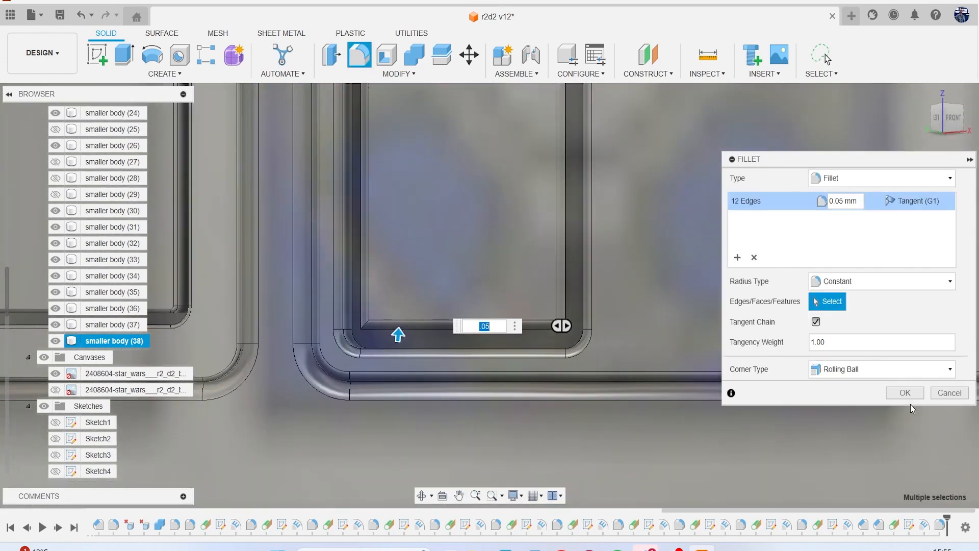
pyautogui.click(904, 392)
# - Inspect the body's front panels from a distance with the reference canvases temporarily hidden
pyautogui.scroll(-6, 675, 317)
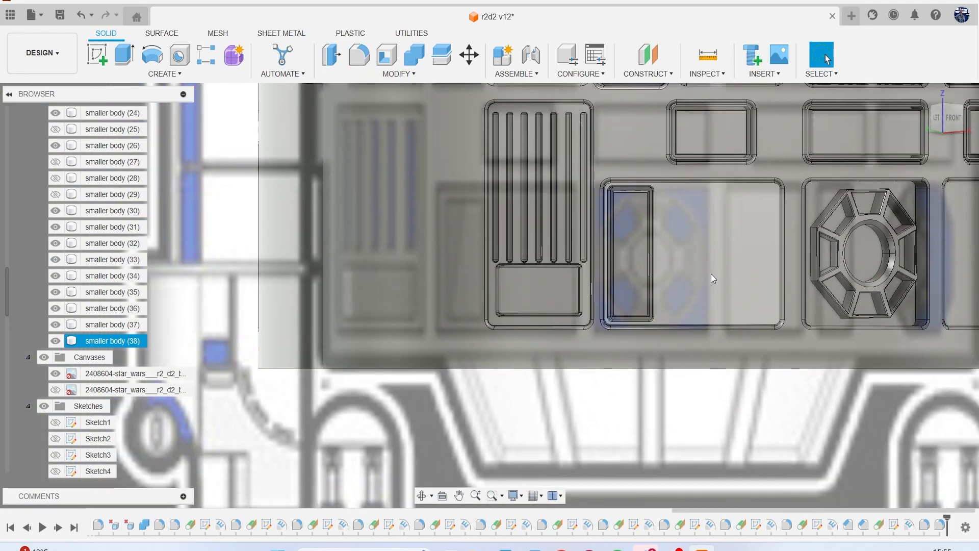
pyautogui.scroll(-2, 748, 272)
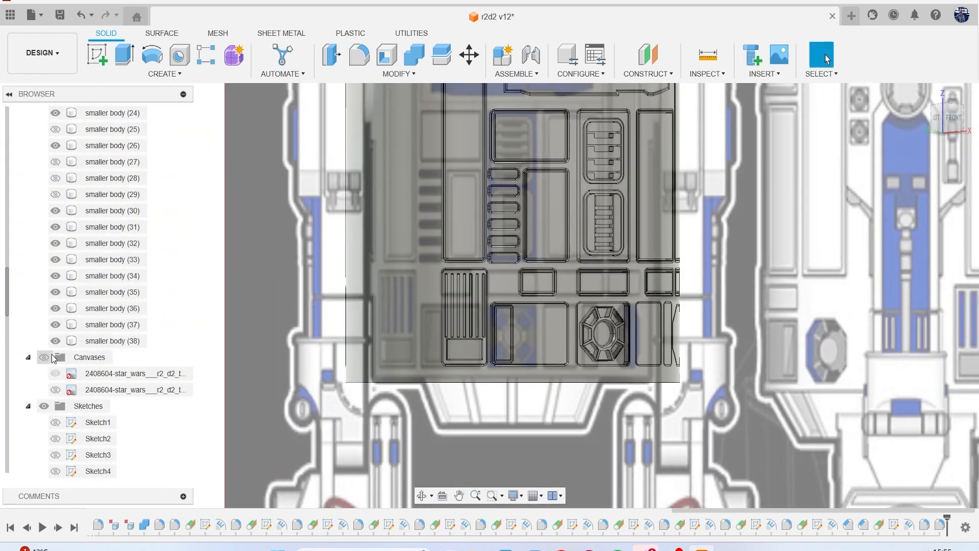
pyautogui.click(44, 357)
pyautogui.scroll(-1, 575, 266)
pyautogui.moveTo(575, 267); pyautogui.dragTo(533, 364, button='middle')
pyautogui.moveTo(925, 128)
pyautogui.mouseDown()
pyautogui.moveTo(894, 137)
pyautogui.moveTo(835, 124)
pyautogui.moveTo(719, 138)
pyautogui.moveTo(595, 125)
pyautogui.moveTo(785, 144)
pyautogui.moveTo(916, 134)
pyautogui.moveTo(919, 96)
pyautogui.moveTo(916, 133)
pyautogui.mouseUp()
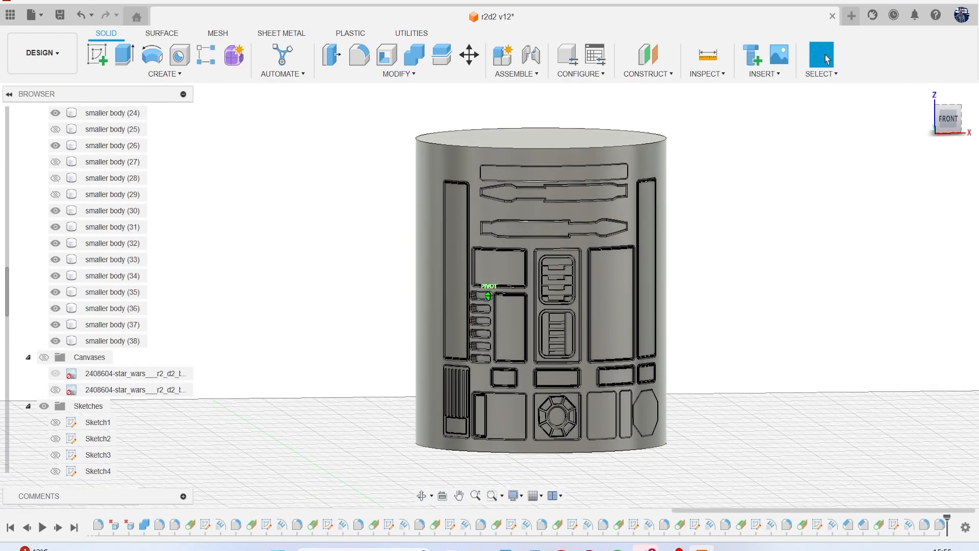
pyautogui.moveTo(692, 388); pyautogui.dragTo(528, 258, button='middle')
pyautogui.scroll(1, 527, 258)
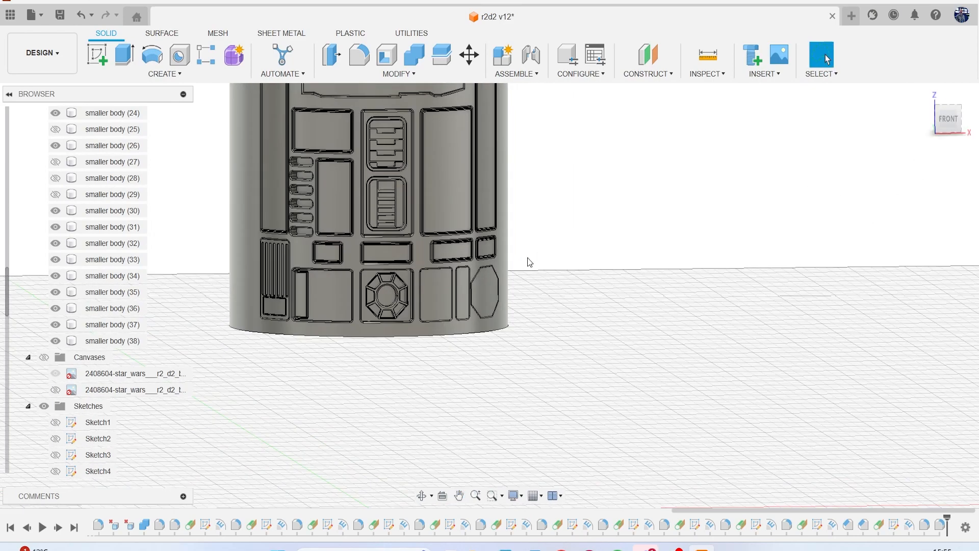
pyautogui.click(44, 356)
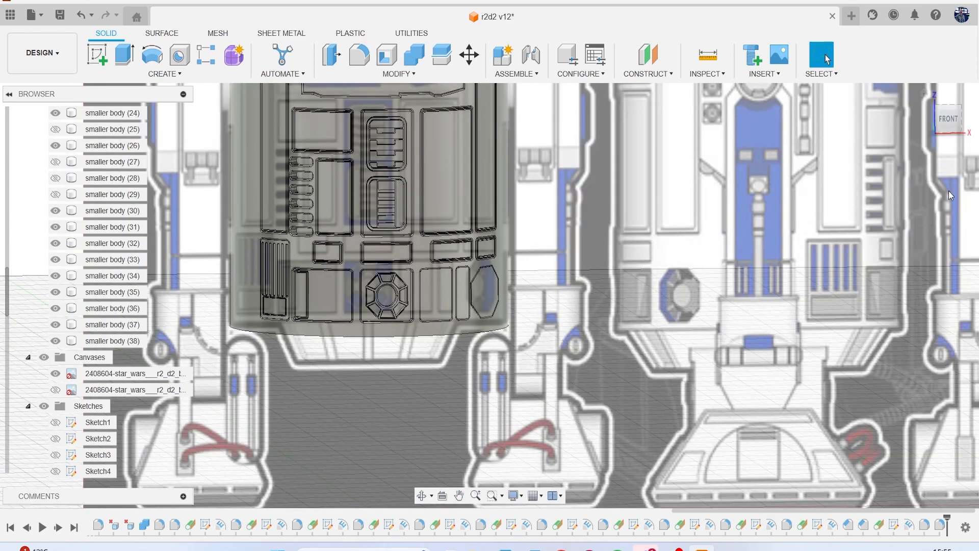
# - Return to the front view and create a tangent plane on the panel just right of the octagon panel
pyautogui.click(944, 118)
pyautogui.scroll(3, 434, 315)
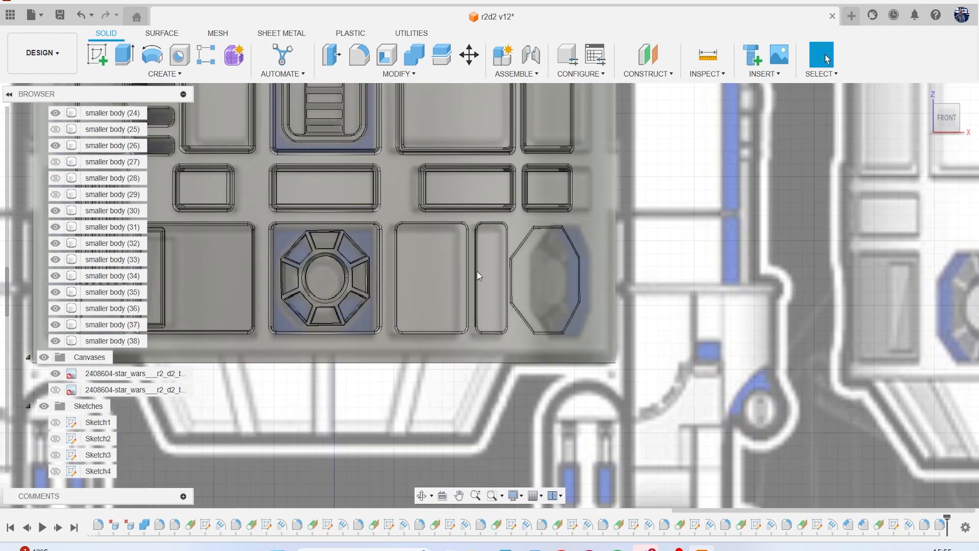
pyautogui.click(311, 254)
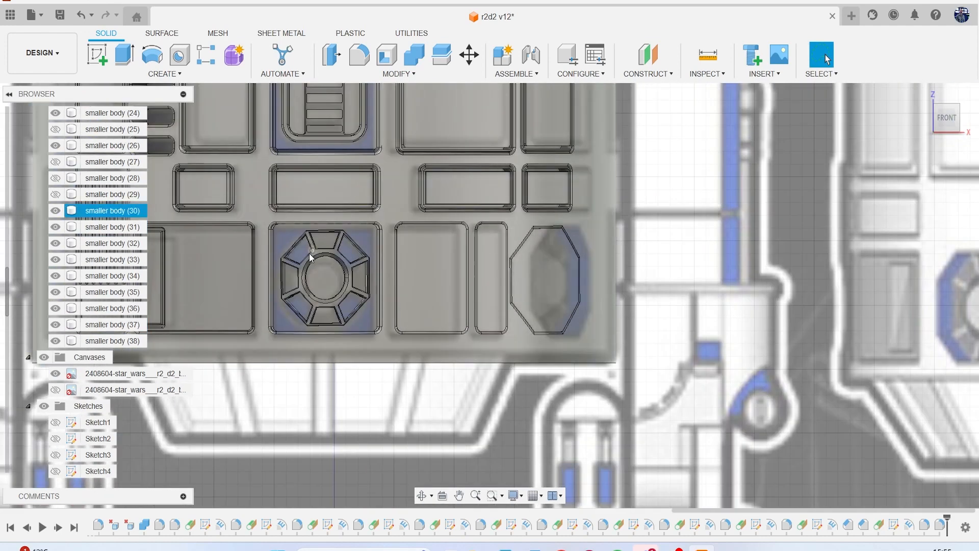
pyautogui.click(685, 96)
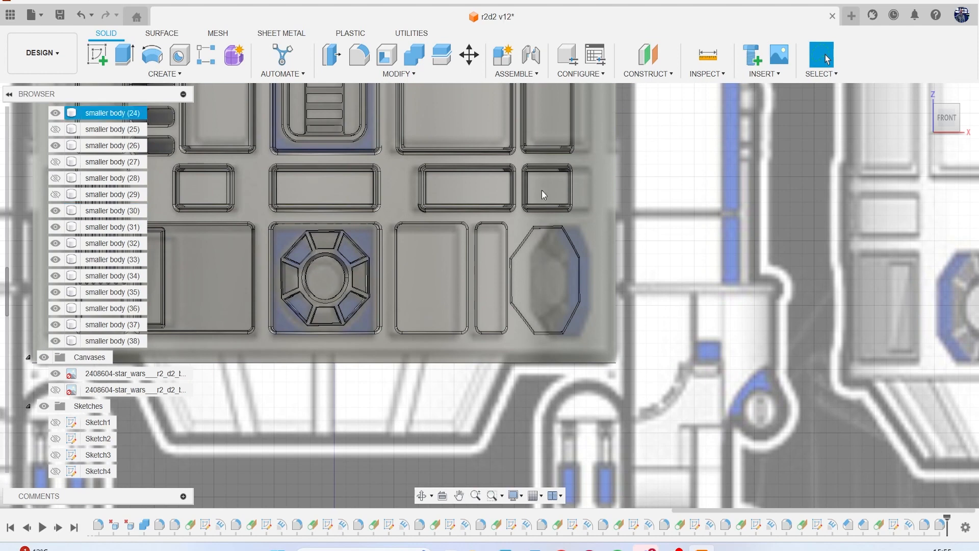
pyautogui.click(645, 75)
pyautogui.click(668, 117)
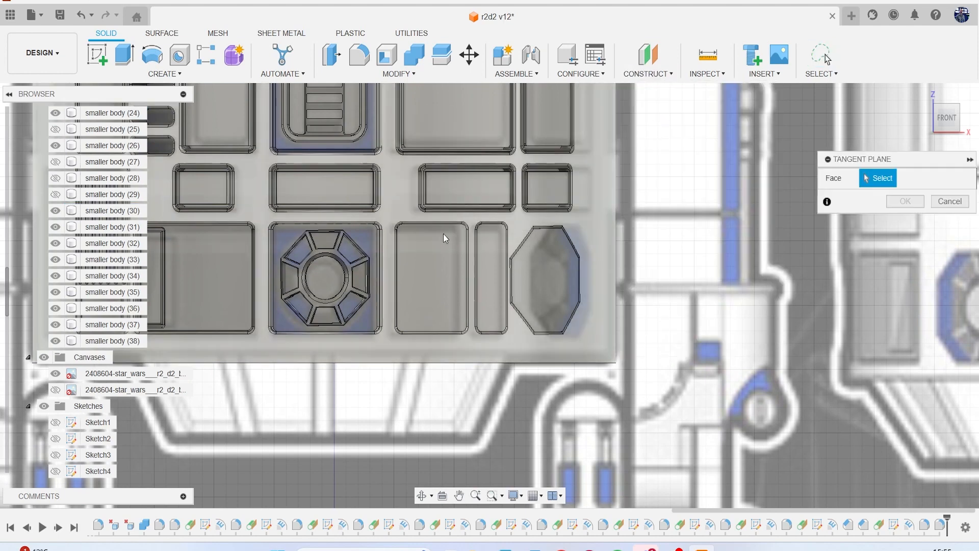
pyautogui.click(445, 264)
pyautogui.click(907, 242)
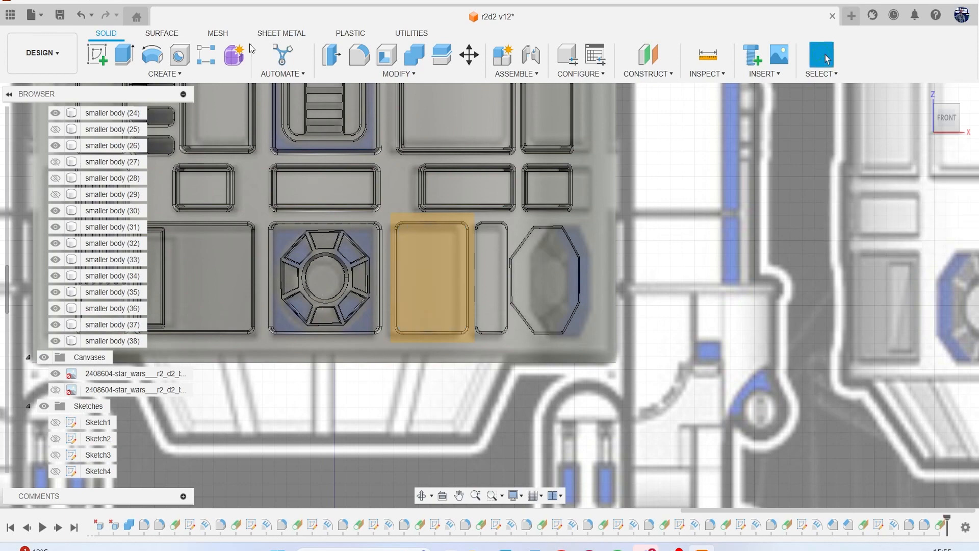
# - Start a sketch on the new tangent plane and project the panel's face outline into it
pyautogui.click(97, 54)
pyautogui.click(433, 272)
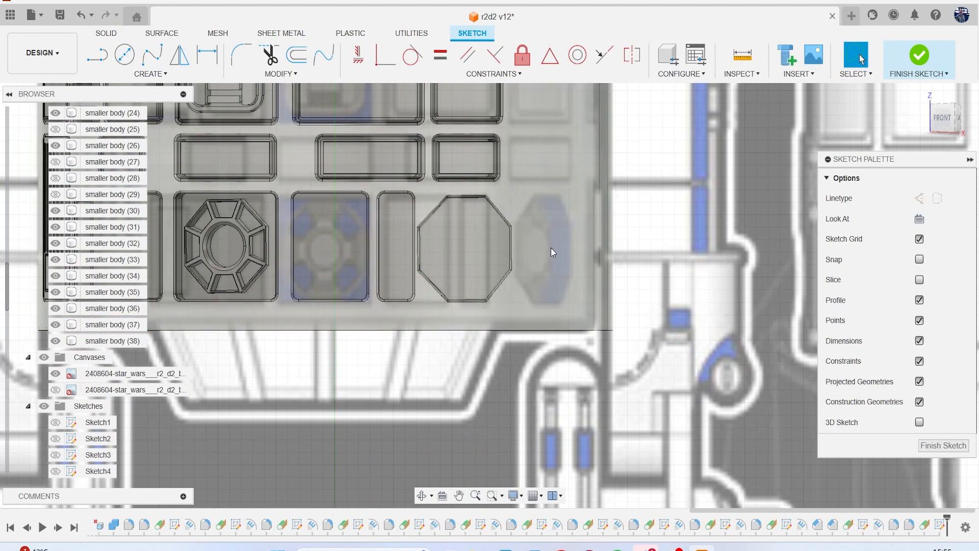
pyautogui.press('p')
pyautogui.click(334, 242)
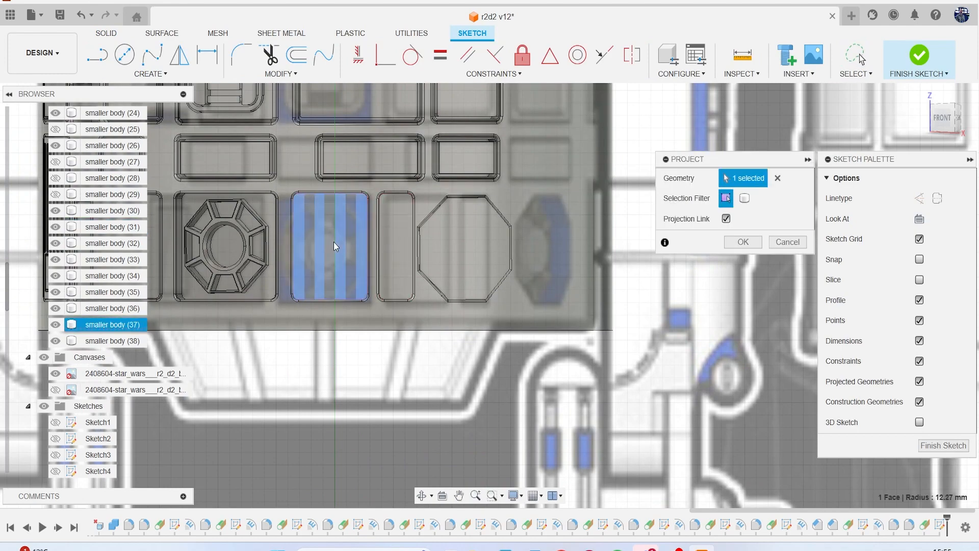
pyautogui.click(743, 242)
# - Offset the projected panel outline inward by 0.1 mm and add a second outline another 0.1 mm inside it
pyautogui.click(296, 55)
pyautogui.scroll(3, 341, 199)
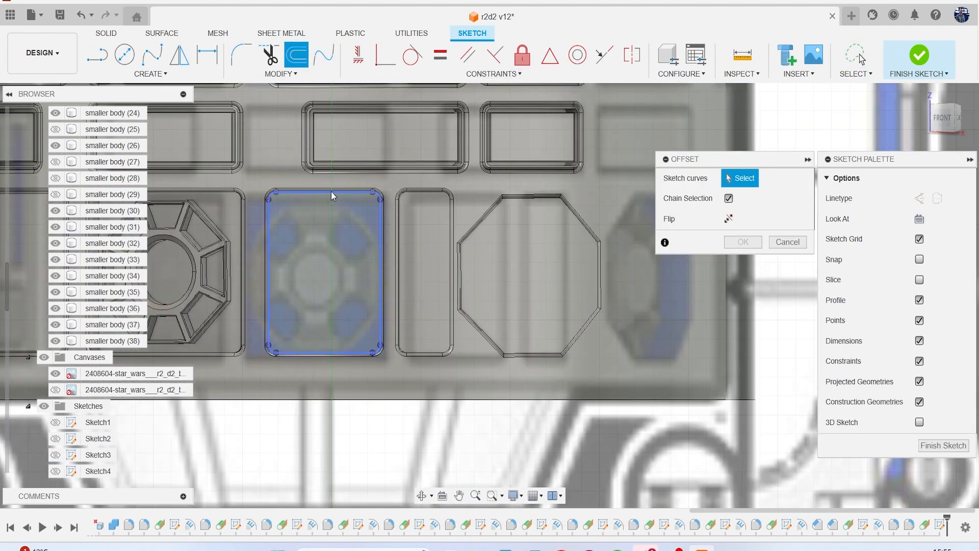
pyautogui.click(332, 193)
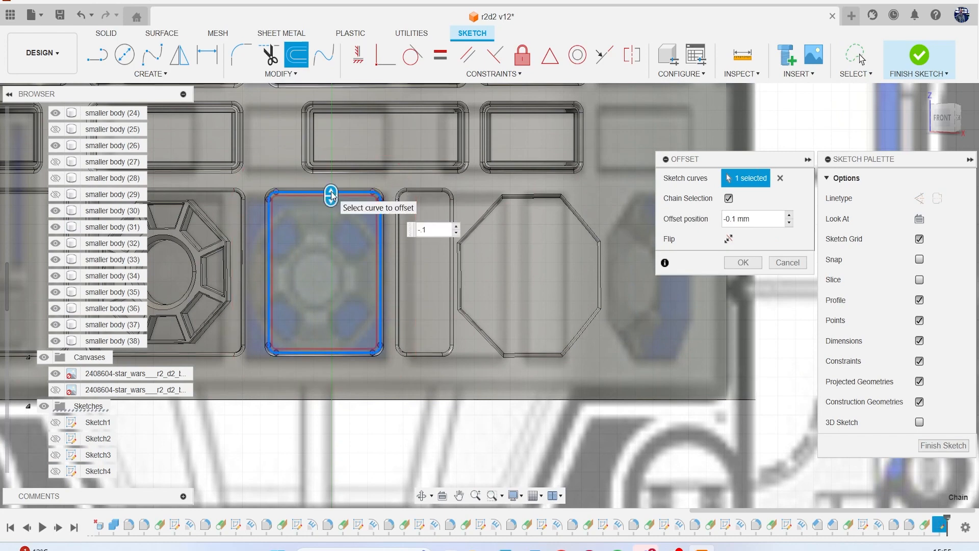
pyautogui.press('Return')
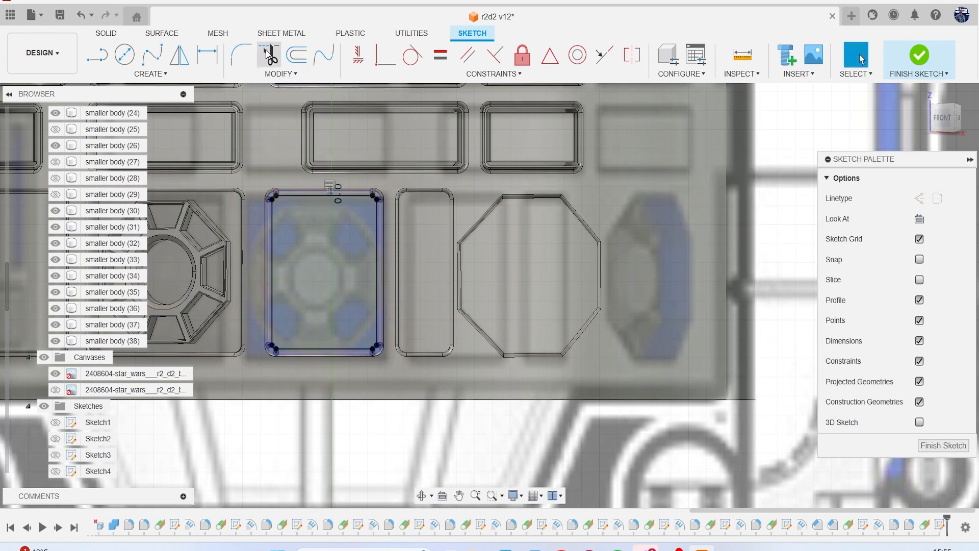
pyautogui.click(296, 55)
pyautogui.scroll(1, 305, 188)
pyautogui.click(305, 190)
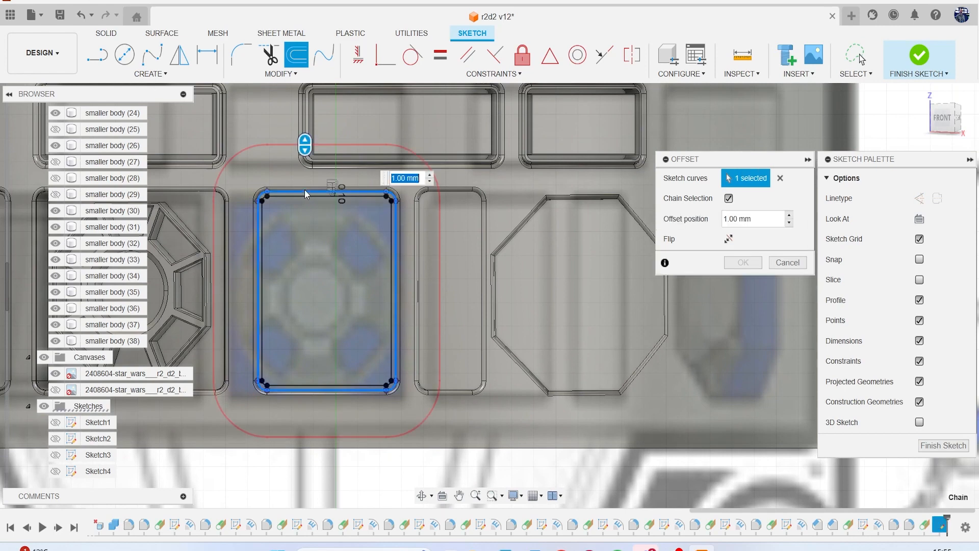
pyautogui.write('-.1')
pyautogui.press('Return')
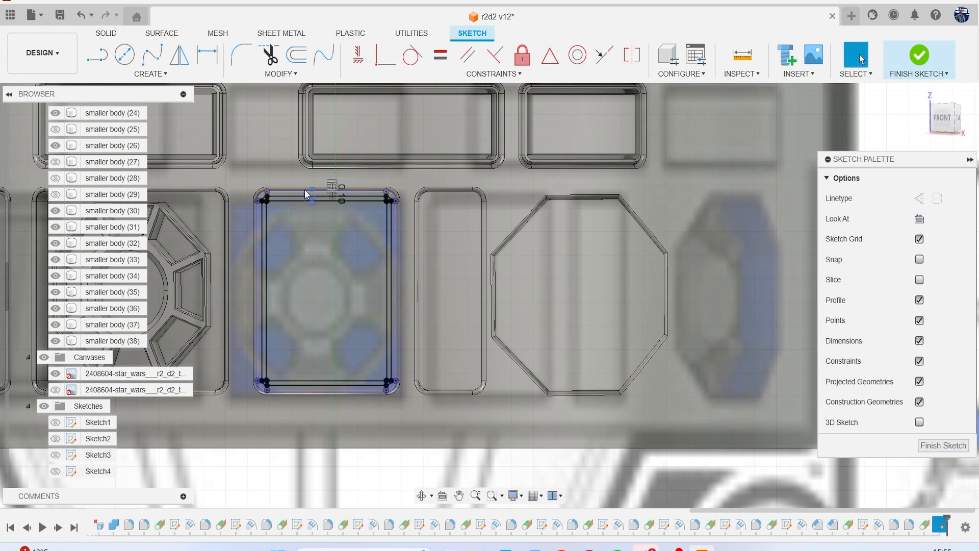
# - Finish the sketch and deboss the thin frame between the two offset outlines into the panel's face
pyautogui.click(929, 58)
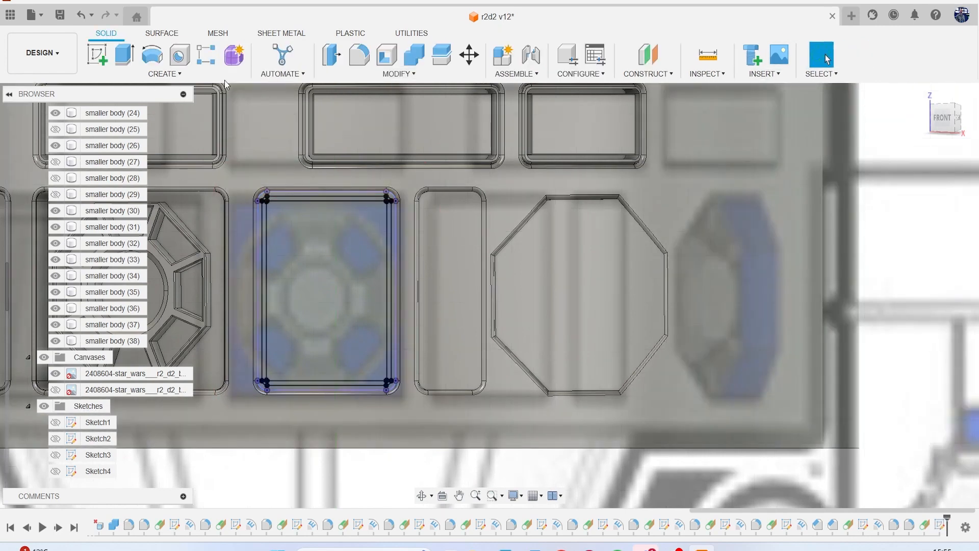
pyautogui.click(165, 74)
pyautogui.click(157, 225)
pyautogui.scroll(2, 304, 203)
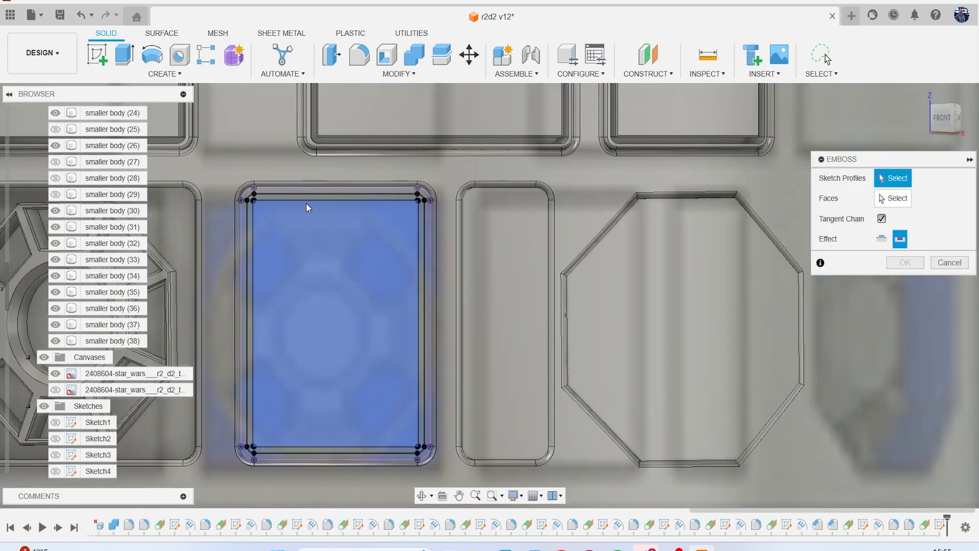
pyautogui.click(293, 196)
pyautogui.click(899, 202)
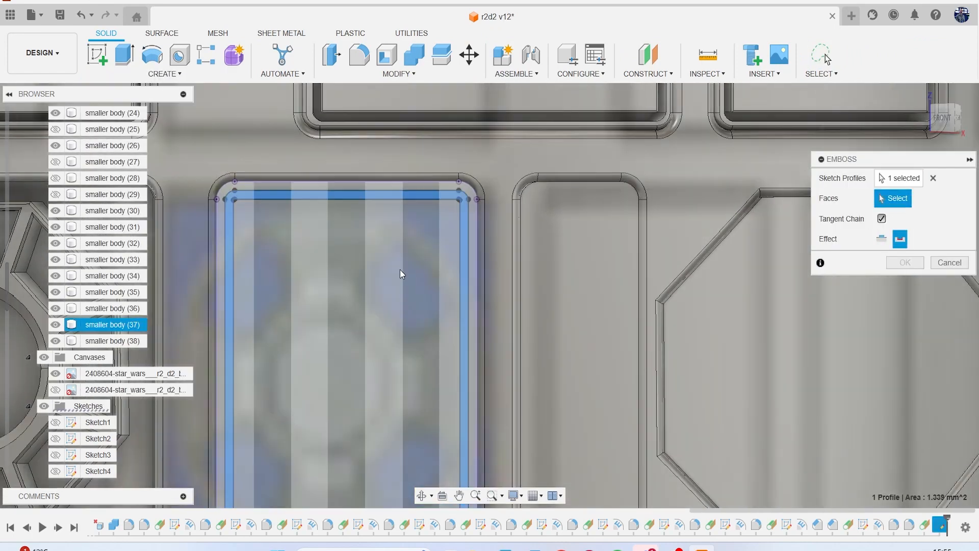
pyautogui.click(401, 274)
pyautogui.click(905, 364)
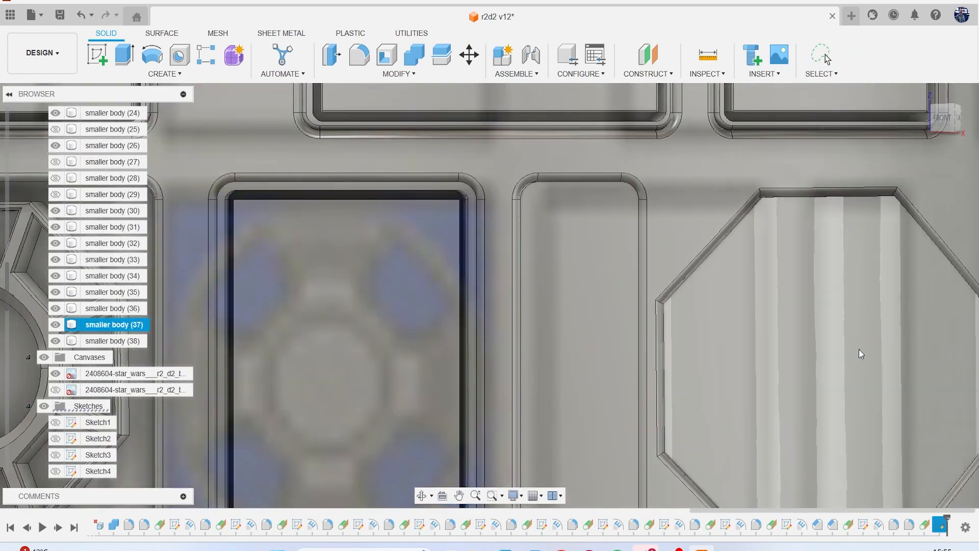
# - Fillet the edges of the debossed frame on the panel just right of the detailed octagon panel with a 0.05 mm radius
pyautogui.press('f')
pyautogui.scroll(3, 267, 172)
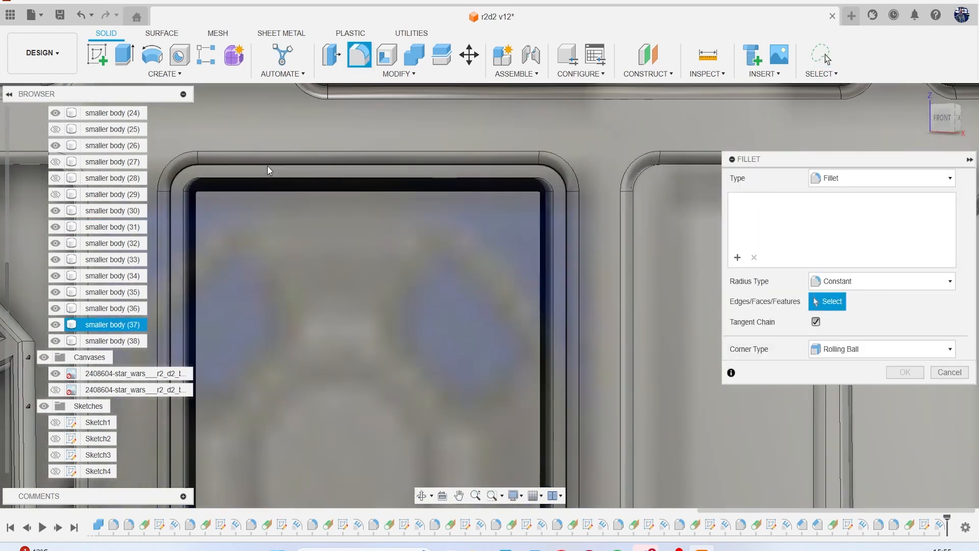
pyautogui.click(267, 166)
pyautogui.write('.05')
pyautogui.scroll(2, 261, 203)
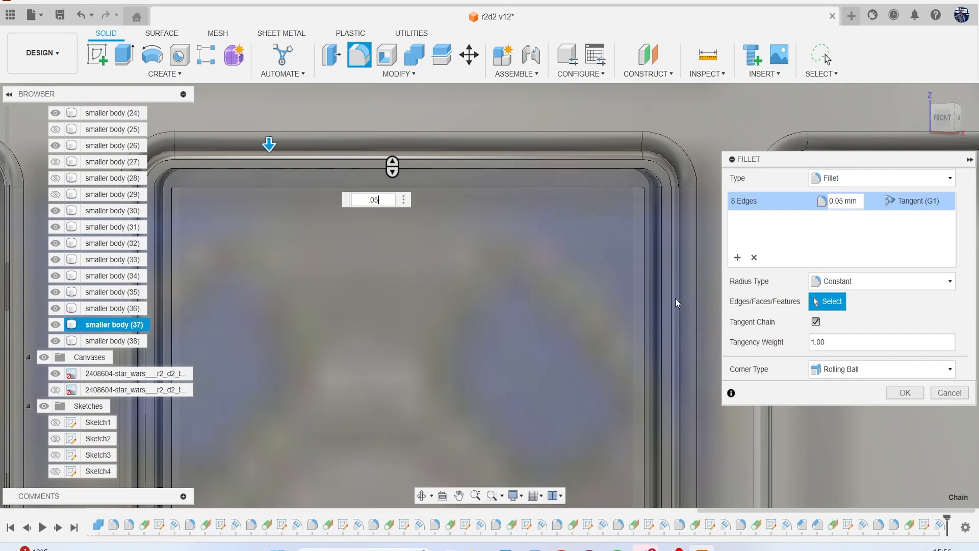
pyautogui.click(892, 391)
pyautogui.scroll(-5, 564, 340)
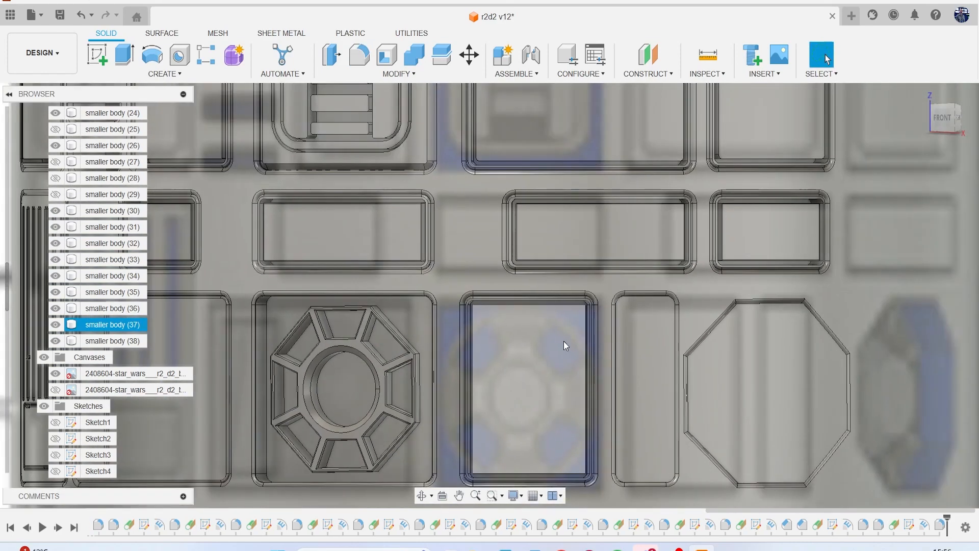
# - Create a tangent plane on the narrow vertical panel between the framed panel and the plain octagon
pyautogui.scroll(-2, 564, 342)
pyautogui.scroll(3, 539, 270)
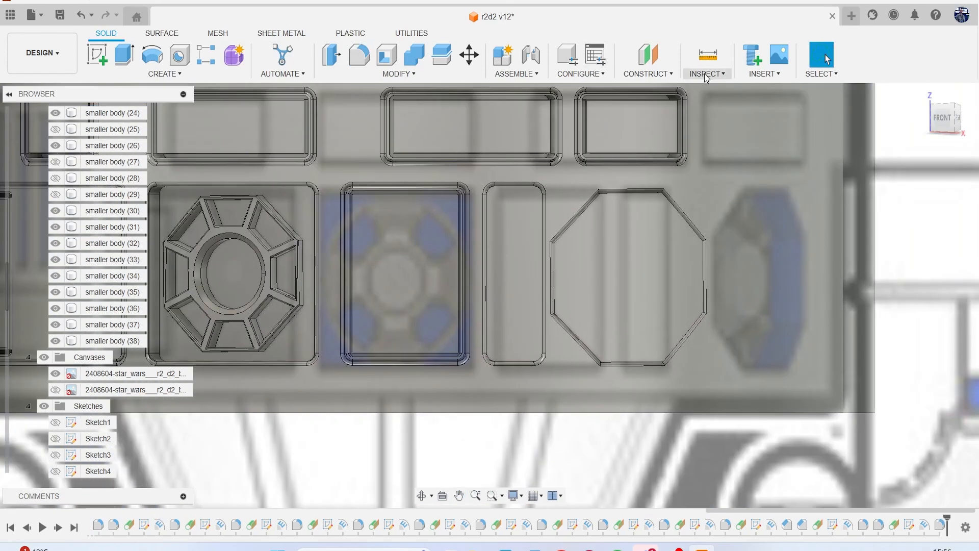
pyautogui.click(663, 74)
pyautogui.click(658, 113)
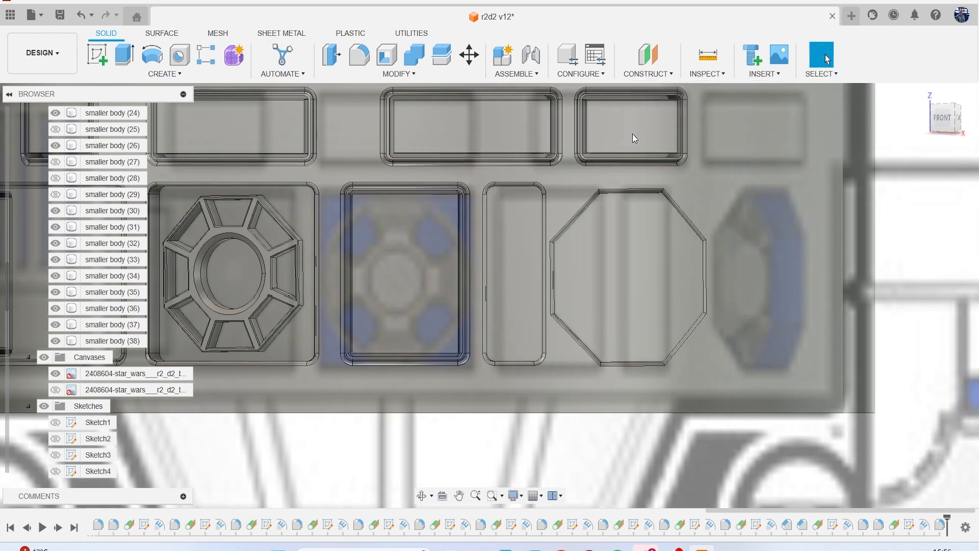
pyautogui.click(513, 232)
pyautogui.press('Return')
# - Start a sketch on the narrow panel's tangent plane and project the panel's face outline into it
pyautogui.click(97, 55)
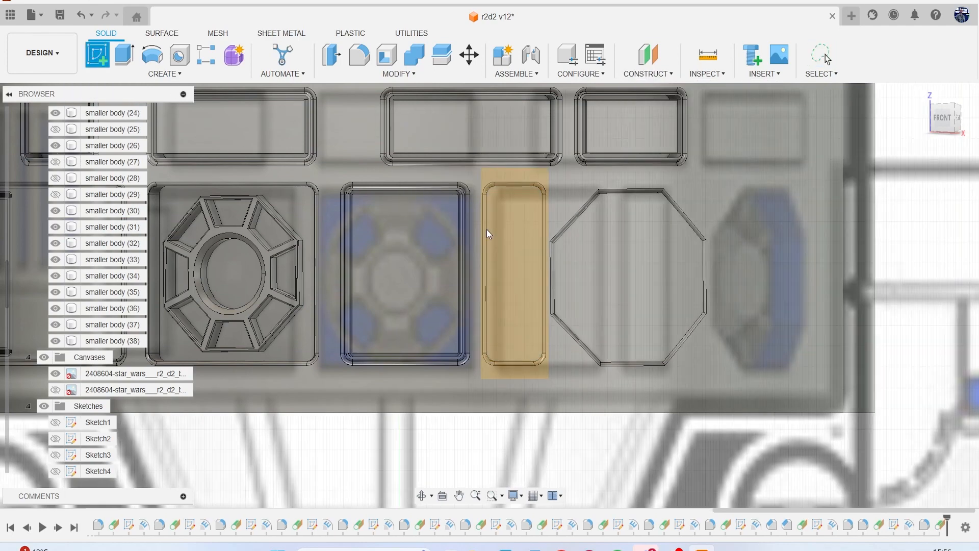
pyautogui.click(503, 233)
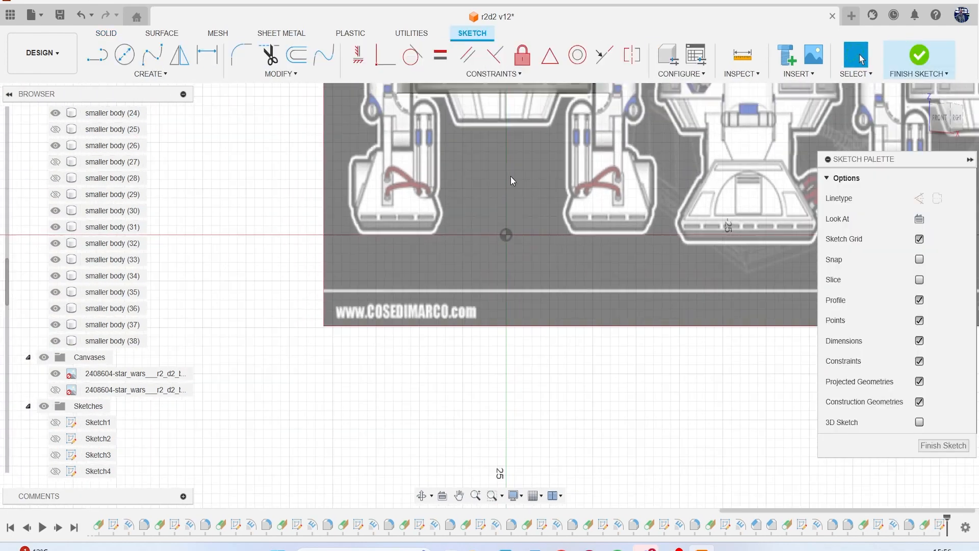
pyautogui.scroll(5, 437, 238)
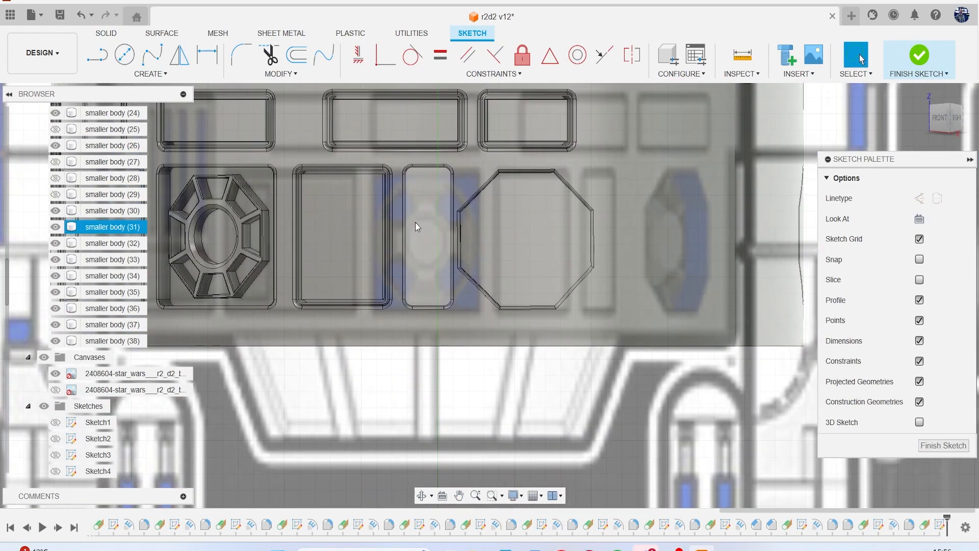
pyautogui.scroll(2, 421, 226)
pyautogui.press('p')
pyautogui.click(423, 201)
pyautogui.click(743, 242)
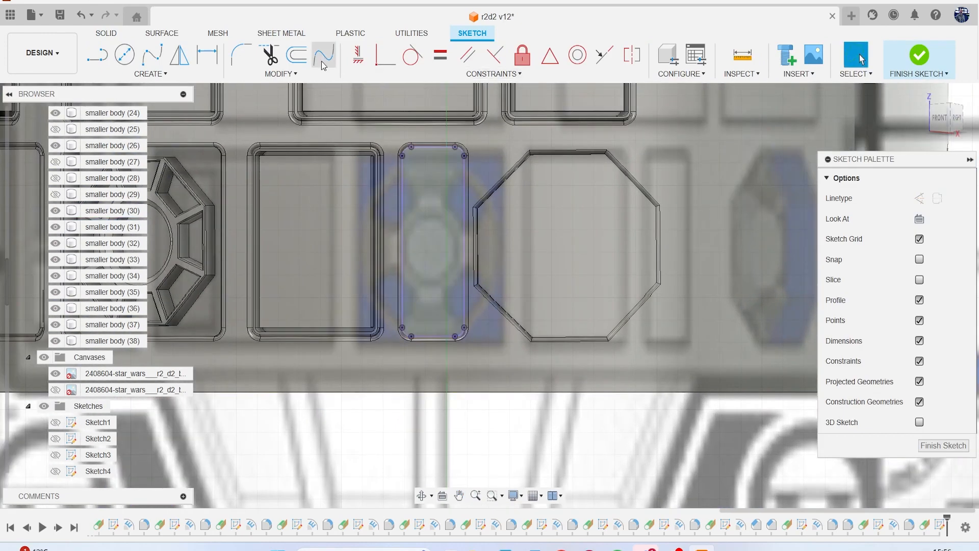
# - Offset the projected narrow panel outline inward twice, by 0.1 mm and by 0.2 mm
pyautogui.click(301, 61)
pyautogui.click(433, 148)
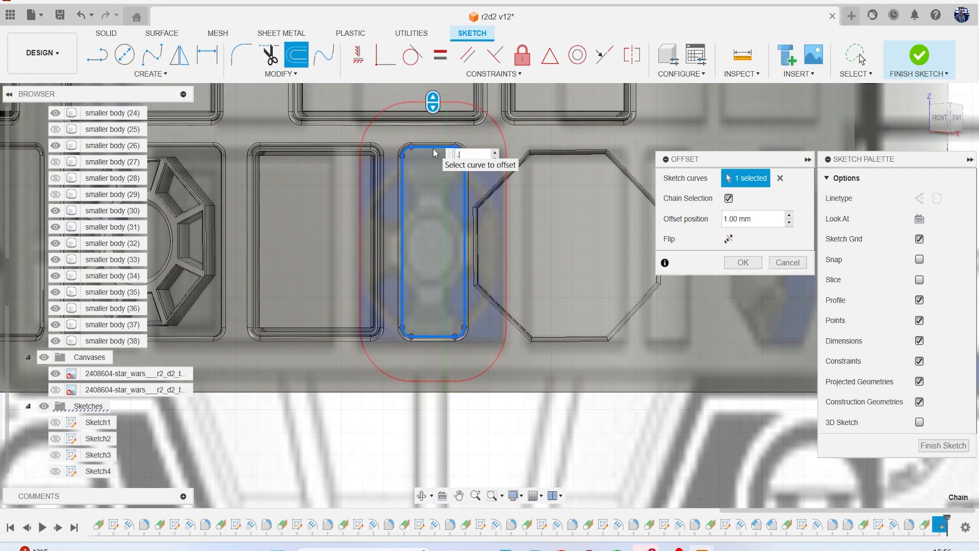
pyautogui.write('-1')
pyautogui.press('Return')
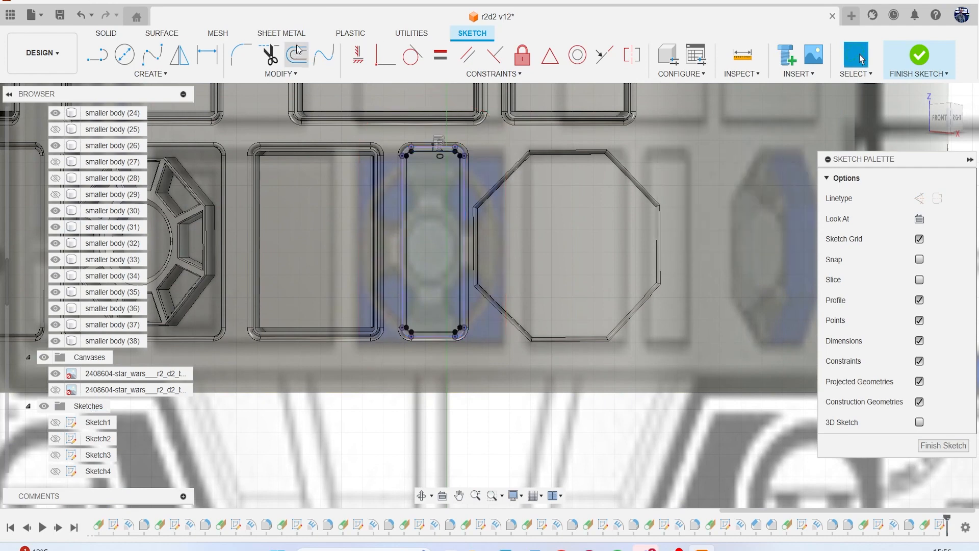
pyautogui.click(296, 53)
pyautogui.scroll(3, 474, 173)
pyautogui.click(386, 121)
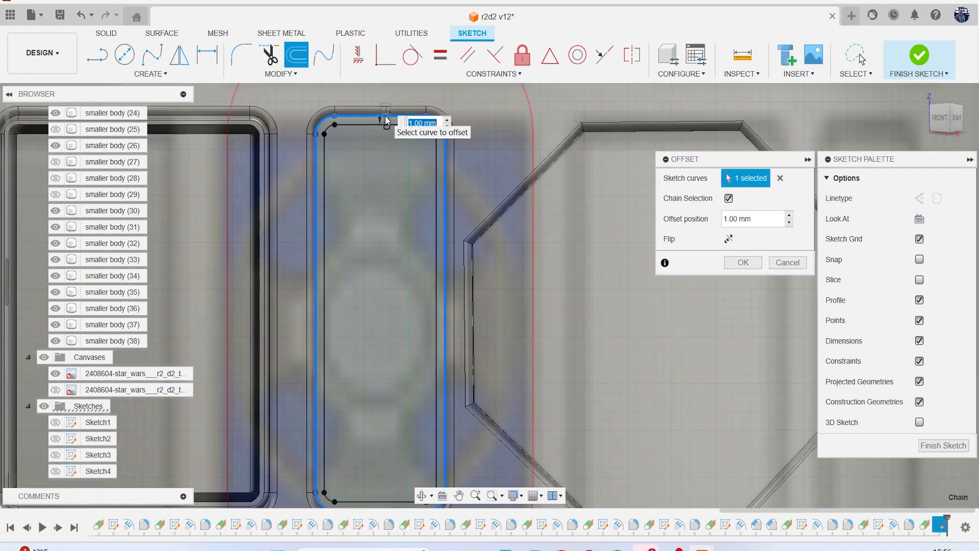
pyautogui.write('-.2')
pyautogui.press('Return')
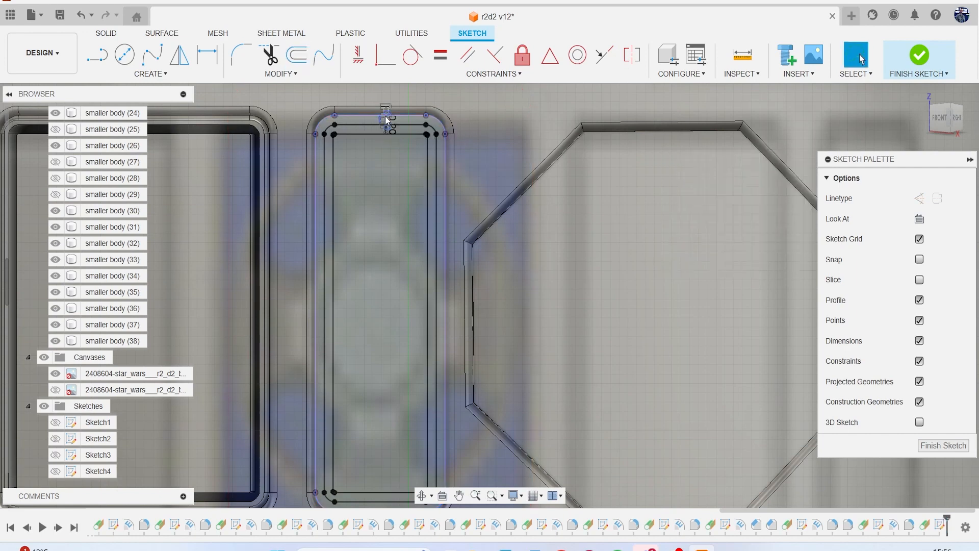
# - Finish the sketch and deboss the thin frame between the two offset outlines 0.5 mm deep into the narrow panel's face
pyautogui.click(919, 56)
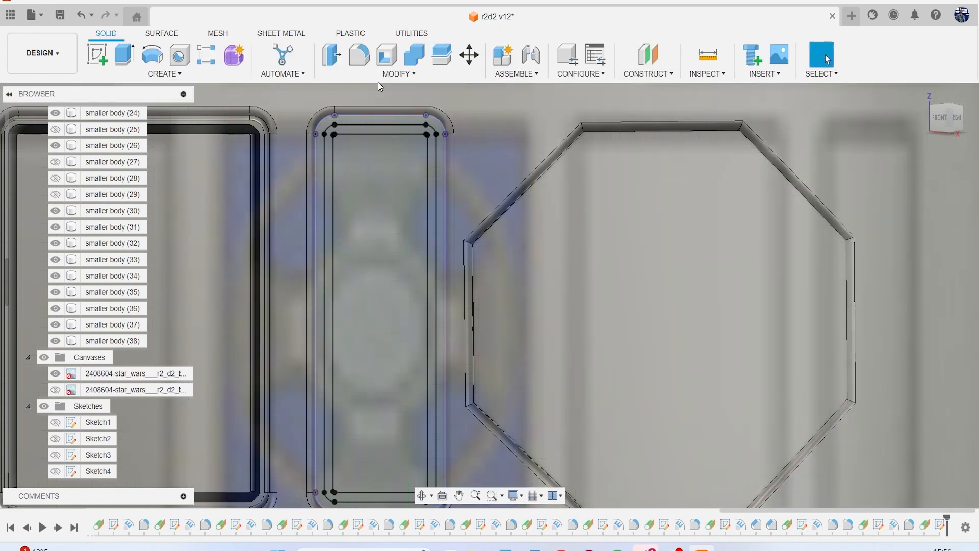
pyautogui.click(204, 75)
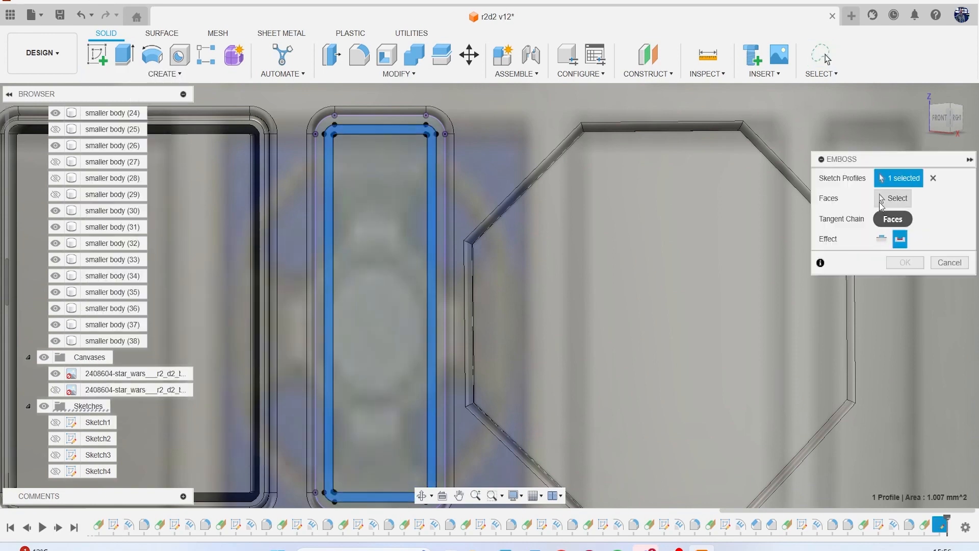
pyautogui.click(892, 198)
pyautogui.click(396, 209)
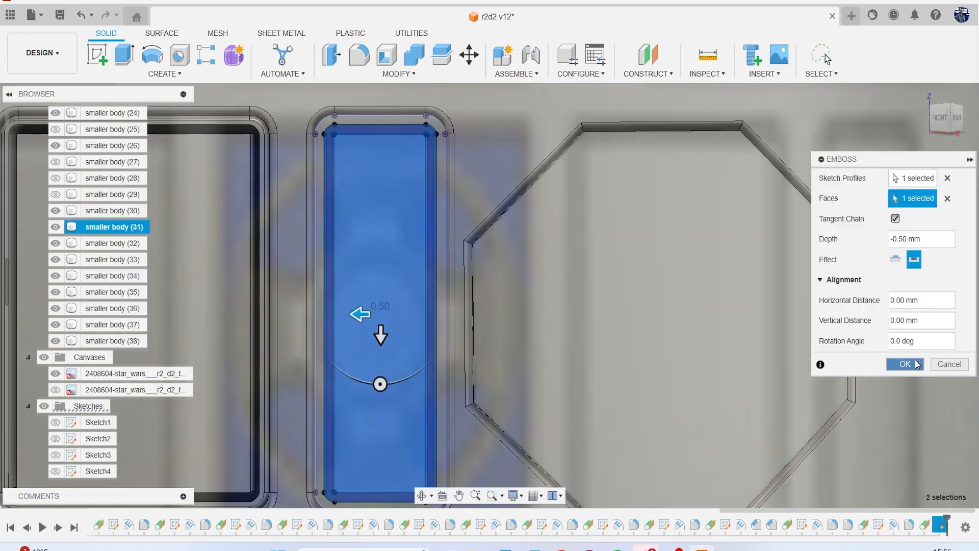
pyautogui.click(916, 364)
# - Fillet the edges of the narrow panel's debossed frame with a 0.05 mm radius
pyautogui.press('f')
pyautogui.scroll(3, 470, 174)
pyautogui.click(343, 99)
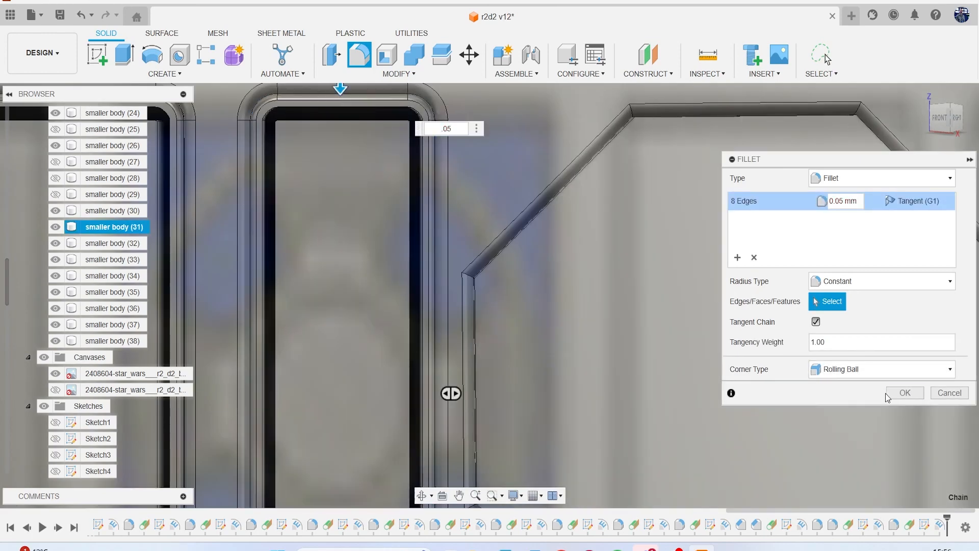
pyautogui.click(904, 394)
pyautogui.scroll(-5, 669, 363)
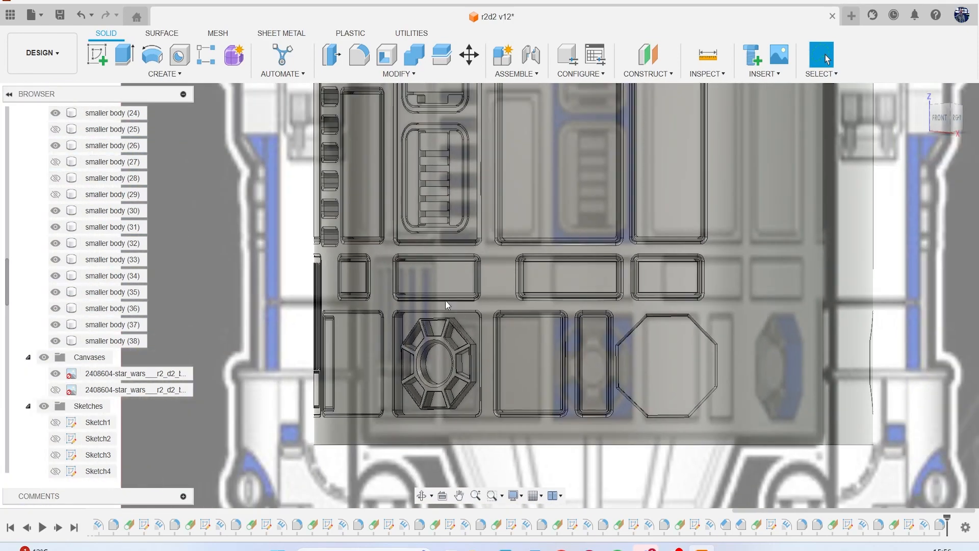
# - Hide the reference canvases and save the design as a new version
pyautogui.click(44, 357)
pyautogui.scroll(-5, 647, 296)
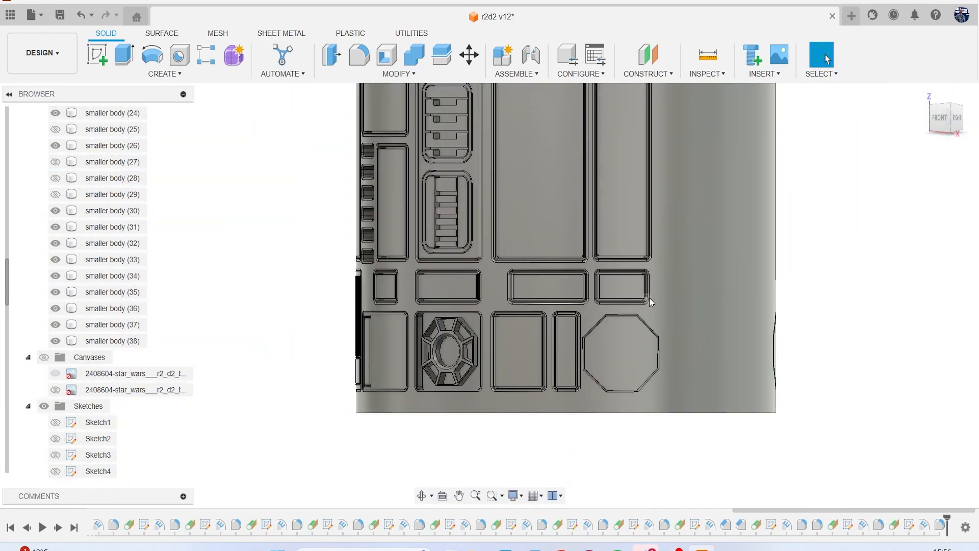
pyautogui.scroll(-1, 645, 297)
pyautogui.moveTo(645, 297); pyautogui.dragTo(608, 344, button='middle')
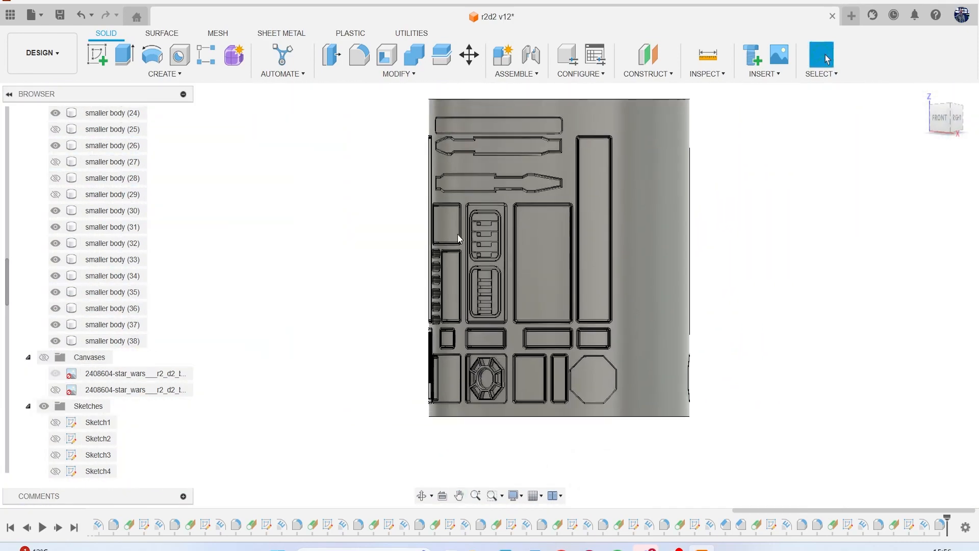
pyautogui.click(60, 15)
pyautogui.click(482, 302)
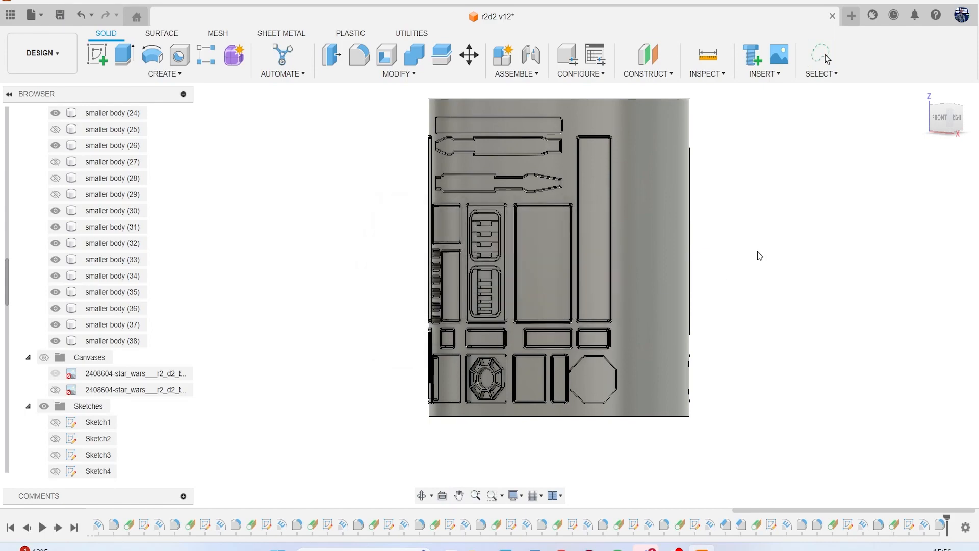
# - Return to the front view and show the reference canvases again
pyautogui.moveTo(943, 124)
pyautogui.mouseDown()
pyautogui.moveTo(898, 124)
pyautogui.moveTo(967, 134)
pyautogui.moveTo(967, 123)
pyautogui.mouseUp()
pyautogui.moveTo(489, 295)
pyautogui.keyDown('shift'); pyautogui.mouseDown(button='middle')
pyautogui.moveTo(357, 327)
pyautogui.moveTo(367, 255)
pyautogui.moveTo(316, 332)
pyautogui.moveTo(377, 301)
pyautogui.moveTo(492, 292)
pyautogui.moveTo(477, 284)
pyautogui.mouseUp(button='middle'); pyautogui.keyUp('shift')
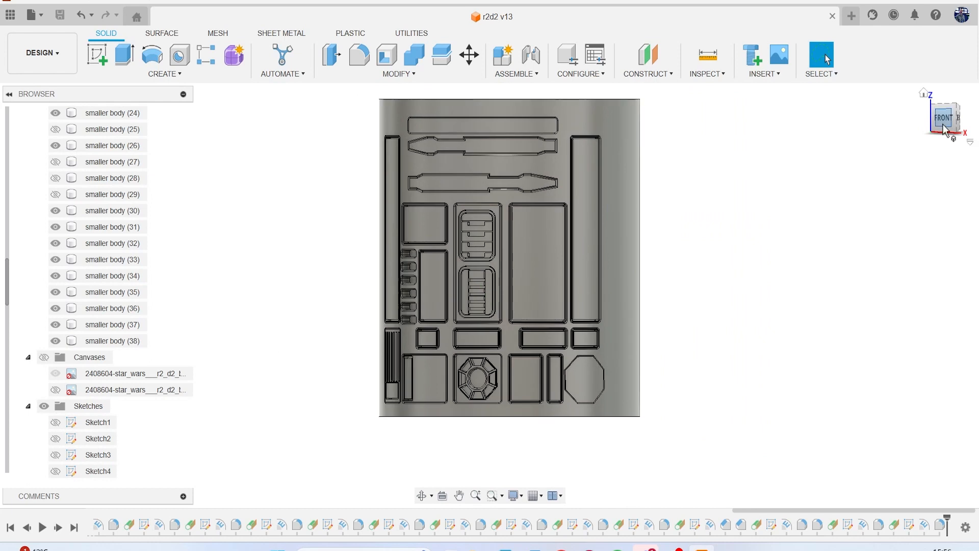
pyautogui.click(944, 128)
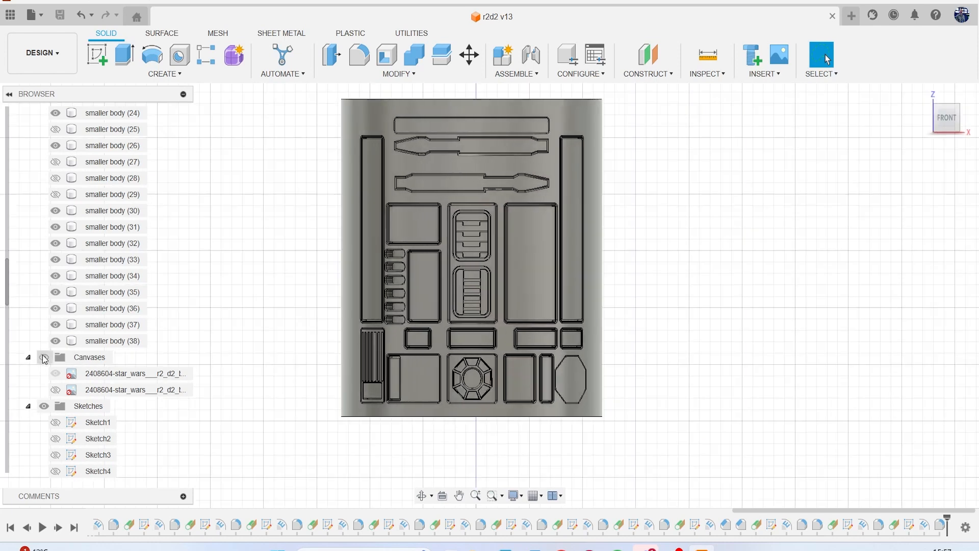
pyautogui.click(44, 357)
# - Hide all bodies temporarily to examine the body panels on the reference image, and show the bodies again
pyautogui.scroll(3, 104, 200)
pyautogui.scroll(7, 104, 200)
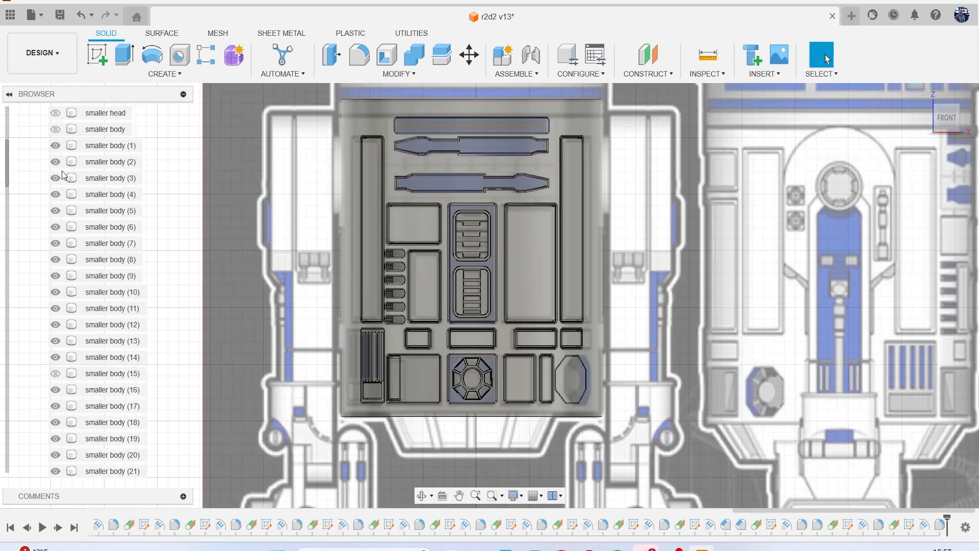
pyautogui.click(43, 163)
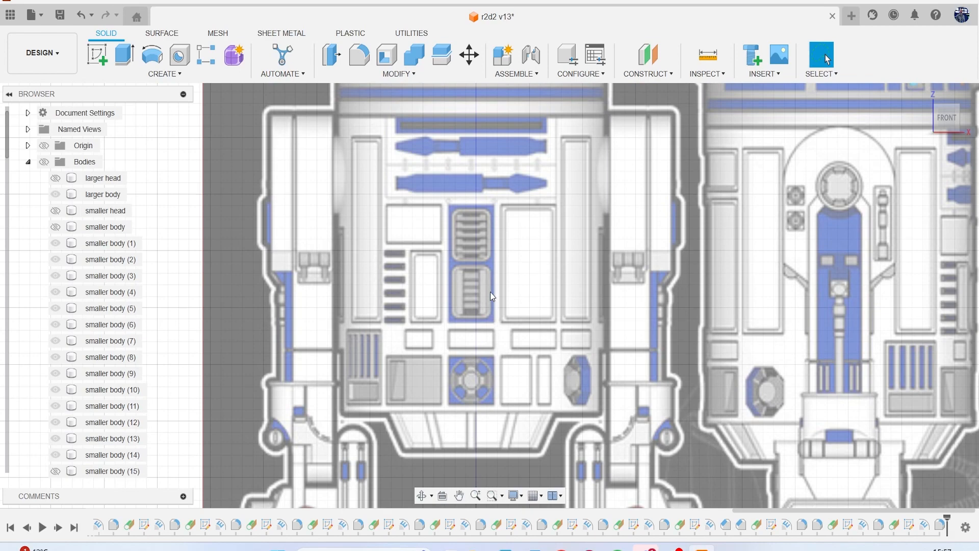
pyautogui.moveTo(431, 257); pyautogui.dragTo(379, 371, button='middle')
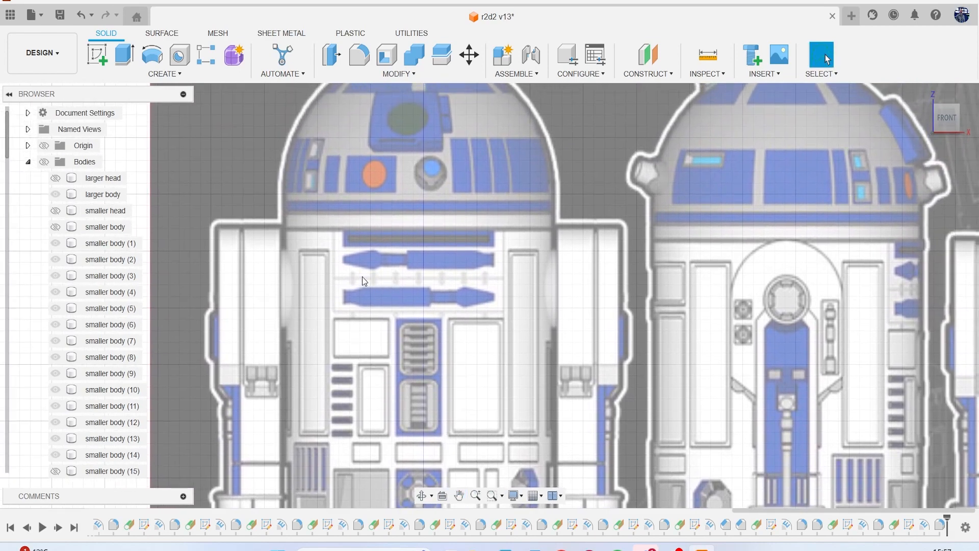
pyautogui.moveTo(416, 283); pyautogui.dragTo(382, 237, button='middle')
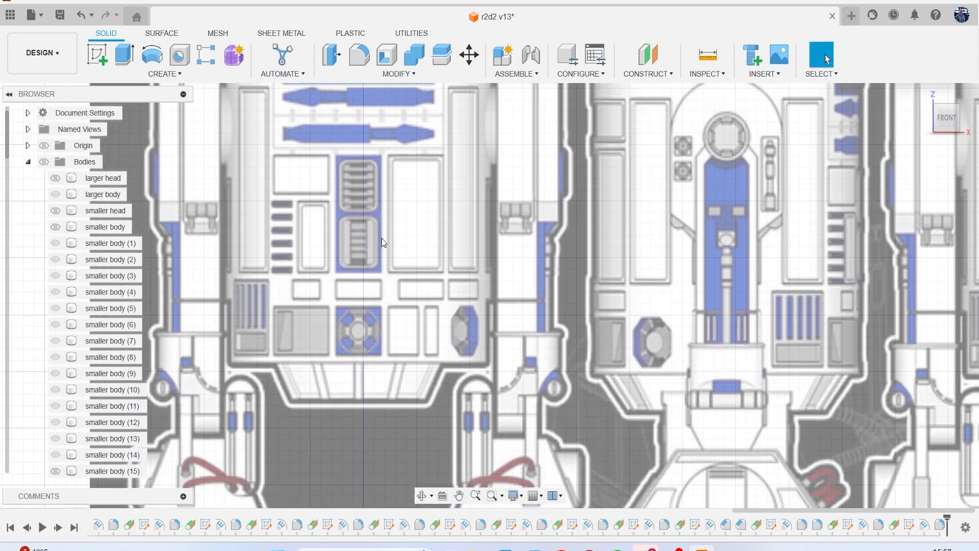
pyautogui.click(43, 162)
# - Create a tangent plane on the face of the plain octagon panel near the body's lower right edge
pyautogui.moveTo(812, 208); pyautogui.dragTo(699, 109, button='middle')
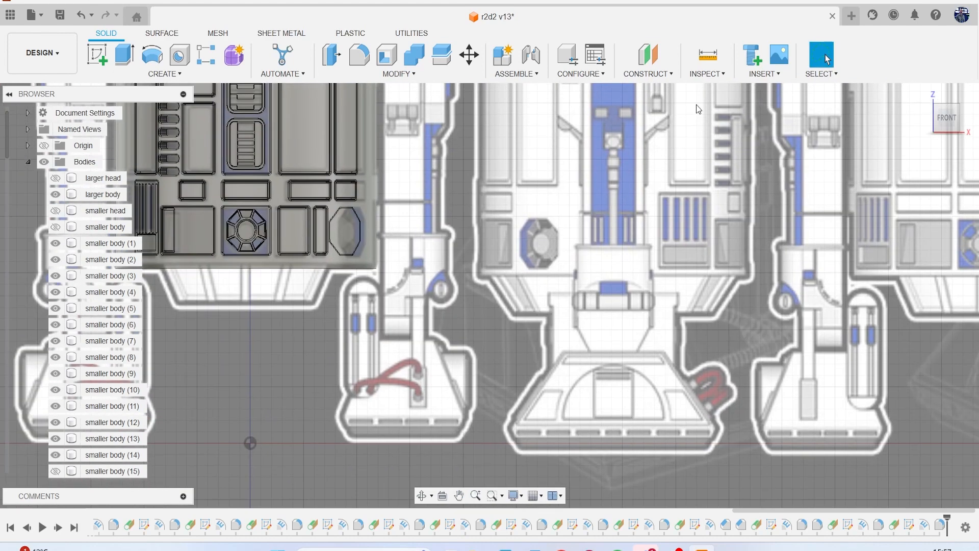
pyautogui.click(658, 74)
pyautogui.click(663, 114)
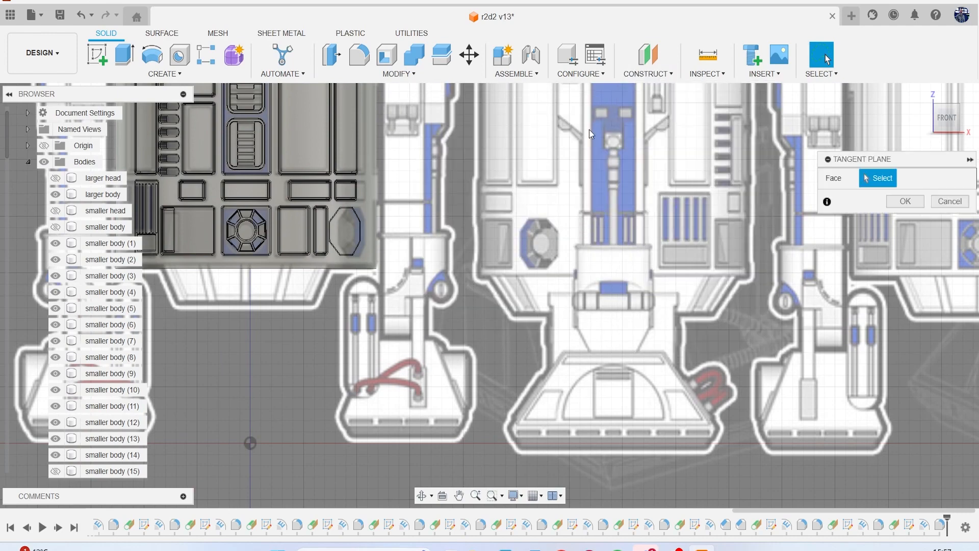
pyautogui.click(343, 230)
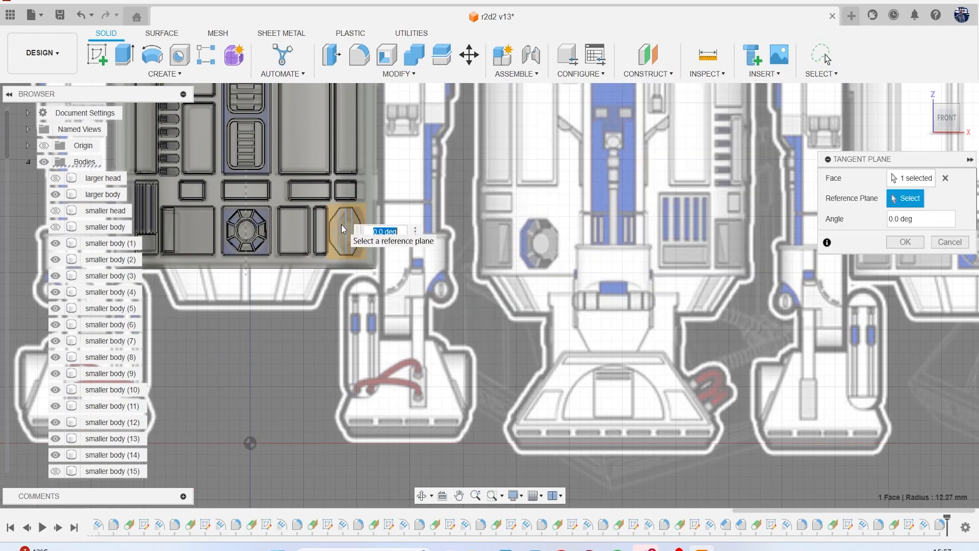
pyautogui.click(904, 244)
# - Start a sketch on the octagon's tangent plane and project the octagonal face outline into it
pyautogui.moveTo(943, 120); pyautogui.dragTo(922, 124)
pyautogui.click(97, 54)
pyautogui.click(376, 223)
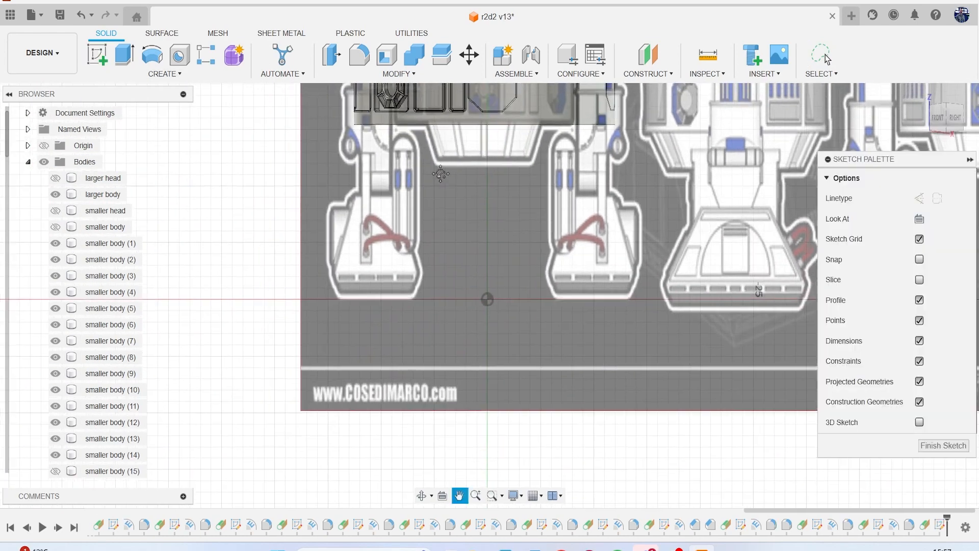
pyautogui.scroll(10, 369, 255)
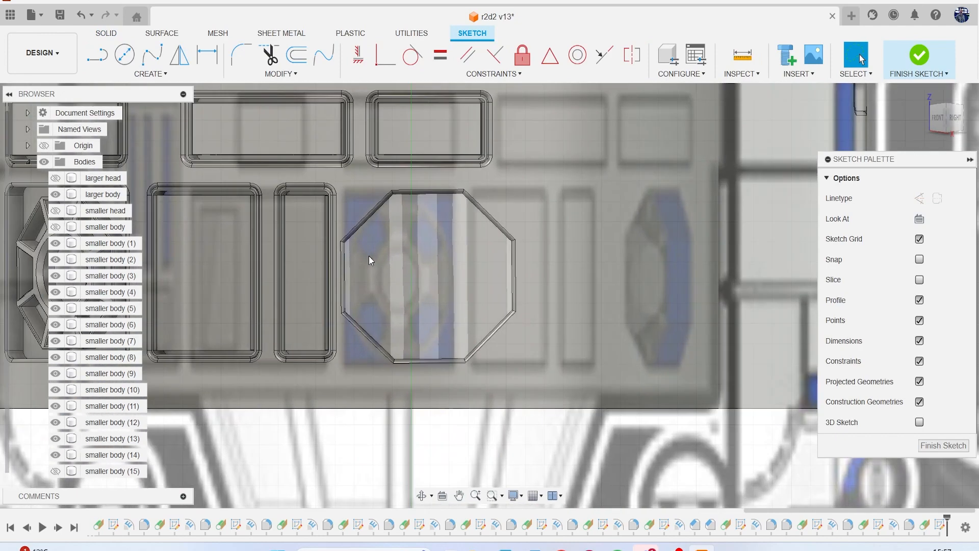
pyautogui.press('l')
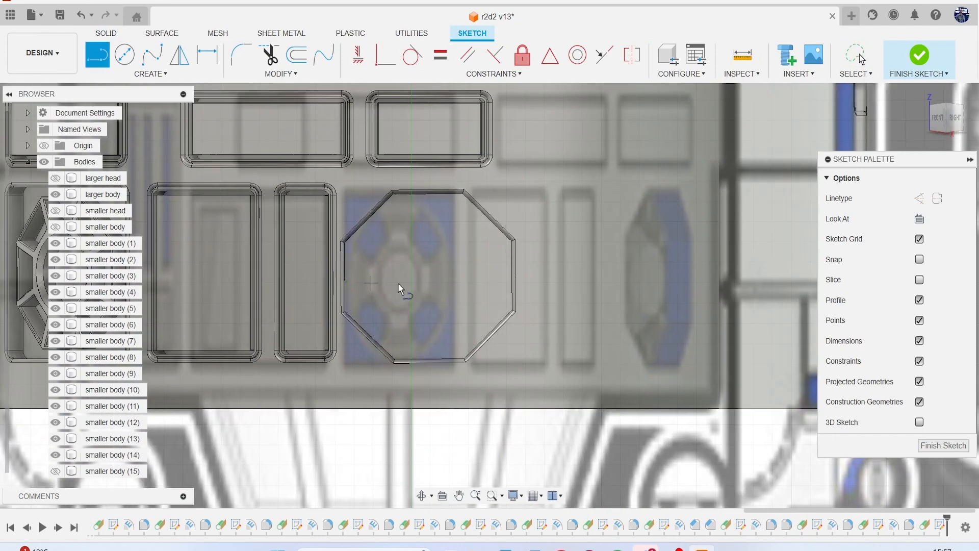
pyautogui.press('p')
pyautogui.click(734, 242)
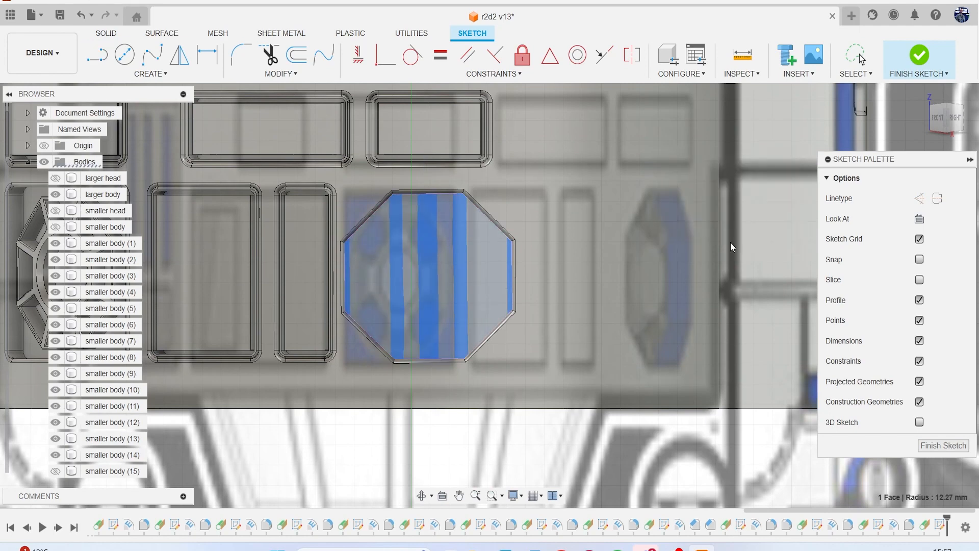
# - Sketch a horizontal line across the octagon between its vertical sides and a circle about 2.3 mm in diameter centred on the line's midpoint
pyautogui.press('l')
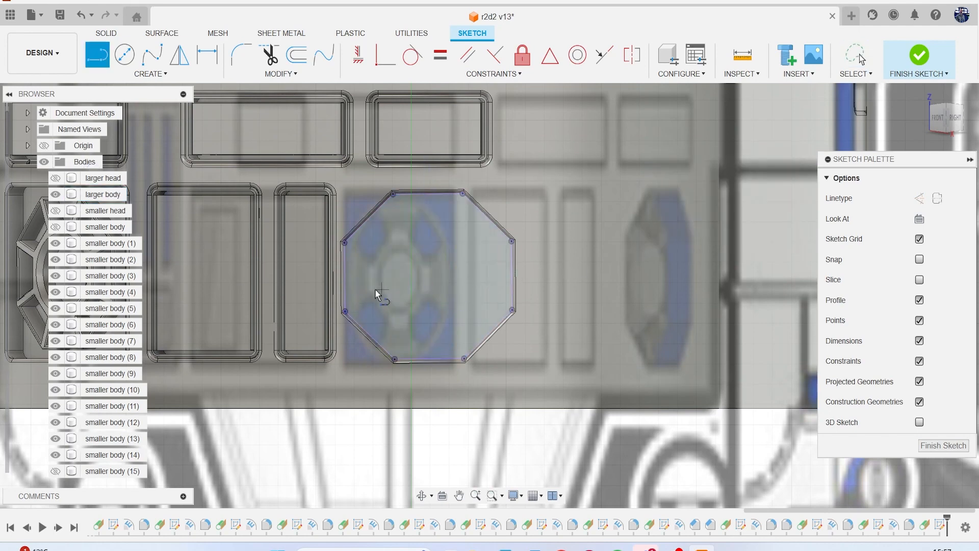
pyautogui.click(345, 278)
pyautogui.click(511, 277)
pyautogui.press('c')
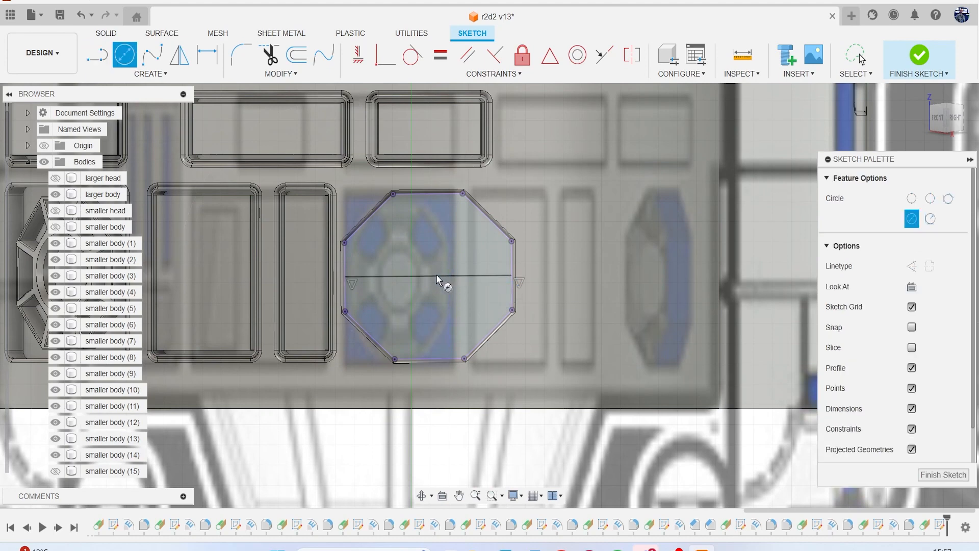
pyautogui.click(429, 276)
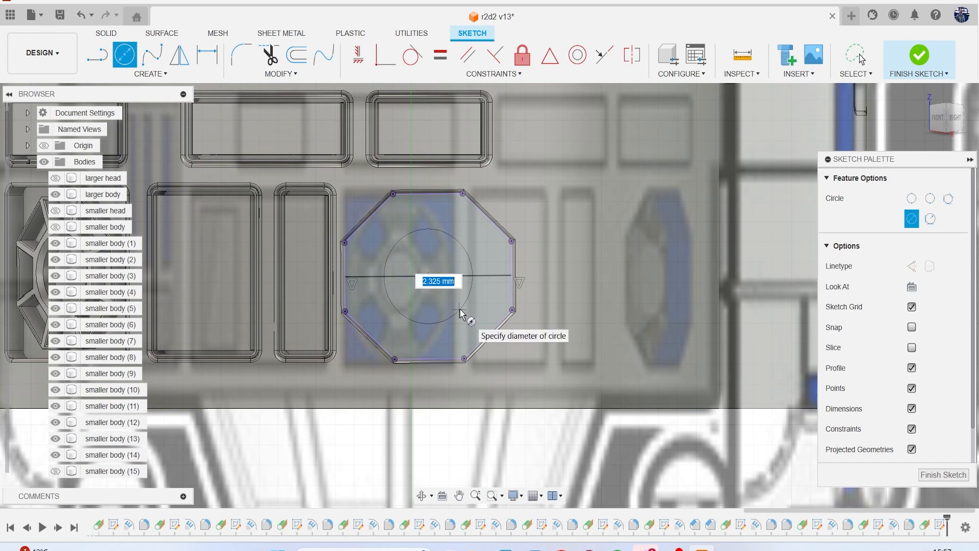
pyautogui.click(460, 312)
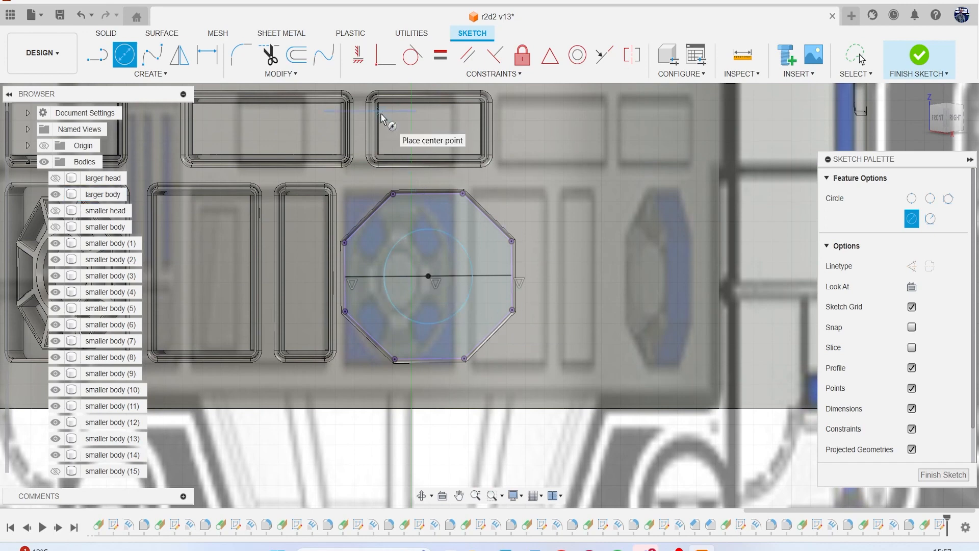
# - Sketch a narrow vertical center rectangle from the circle's centre, reaching up to the octagon's top edge
pyautogui.scroll(2, 416, 207)
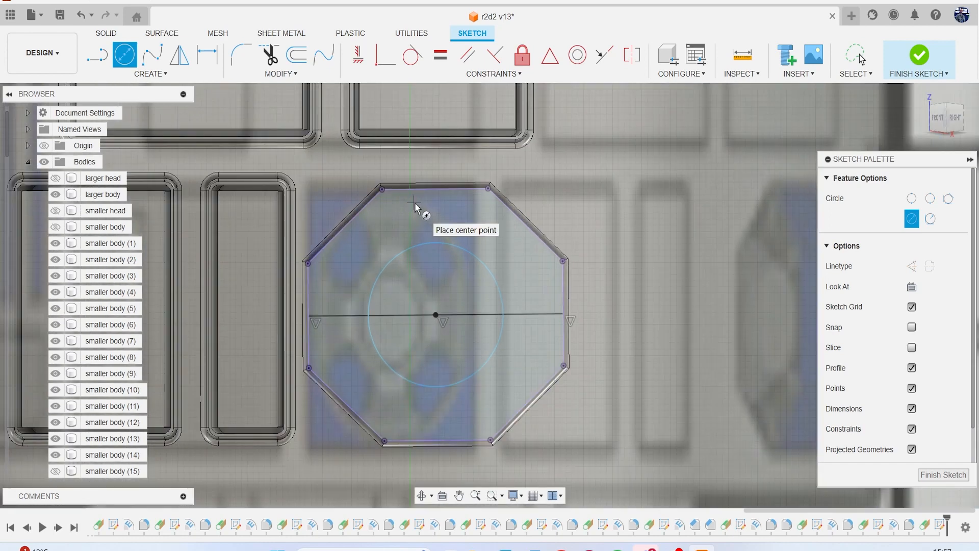
pyautogui.press('r')
pyautogui.scroll(2, 415, 204)
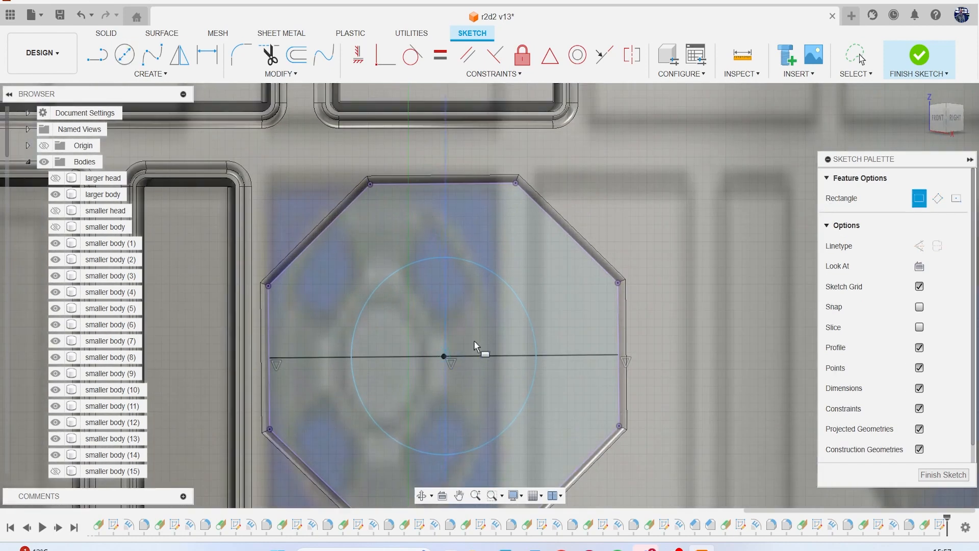
pyautogui.click(957, 198)
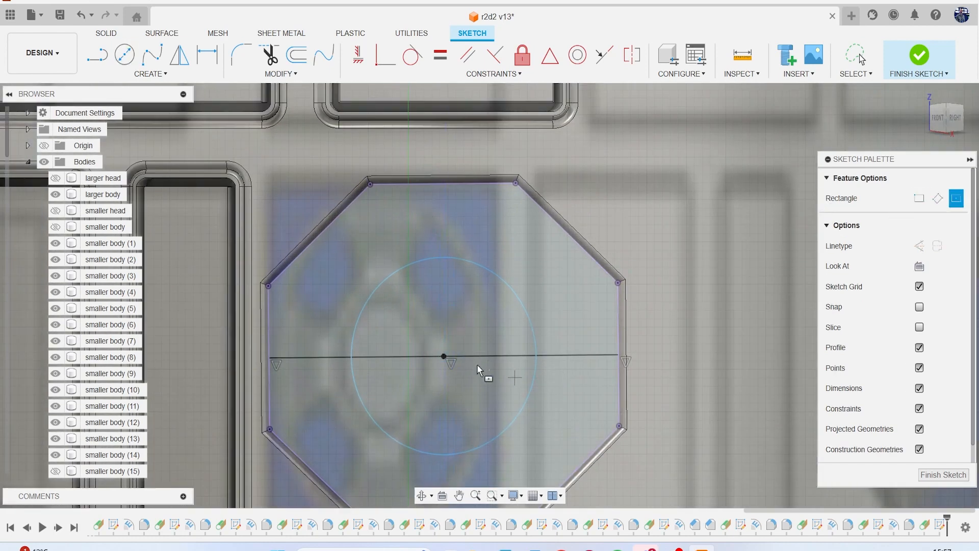
pyautogui.click(443, 356)
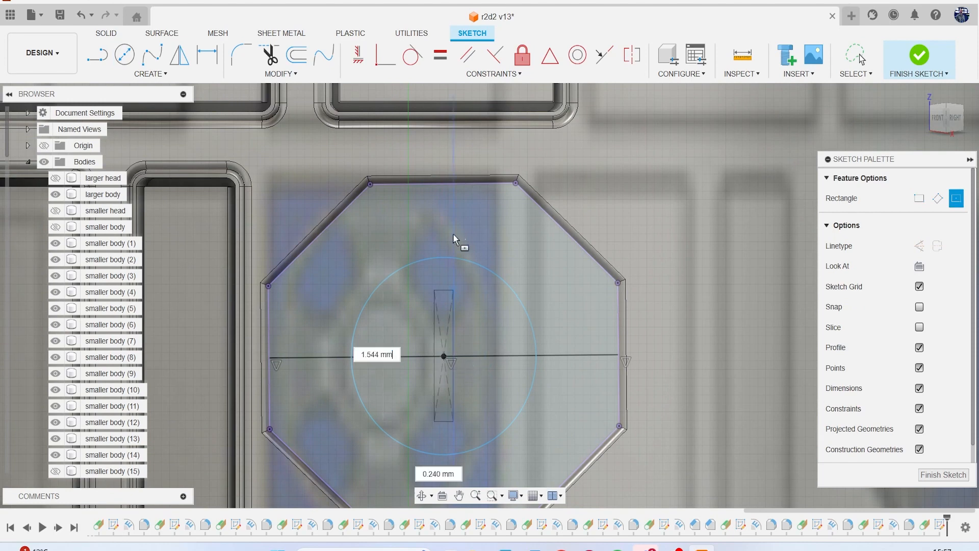
pyautogui.click(449, 185)
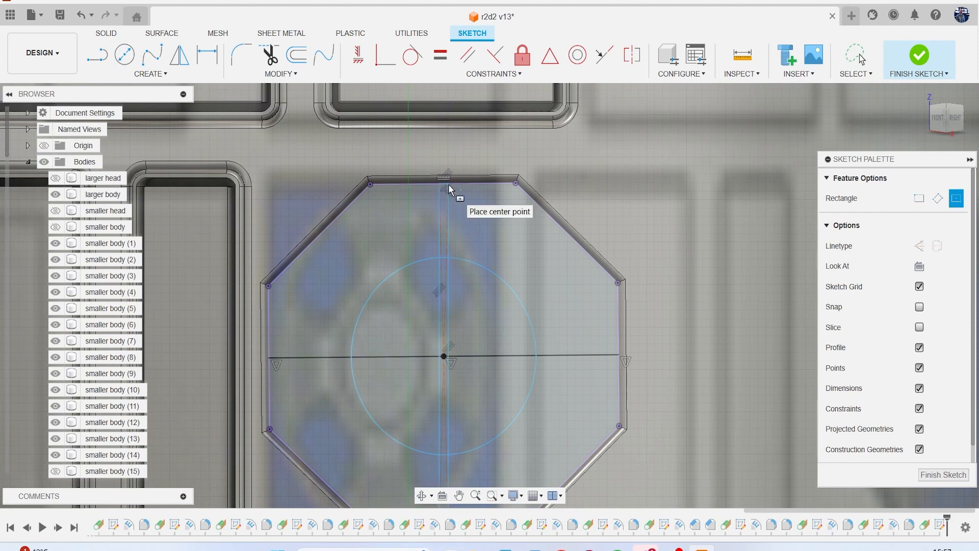
# - Trim the narrow rectangle's sides inside the circle and below it, leaving only the spoke between the circle and the octagon's top edge
pyautogui.press('t')
pyautogui.click(451, 298)
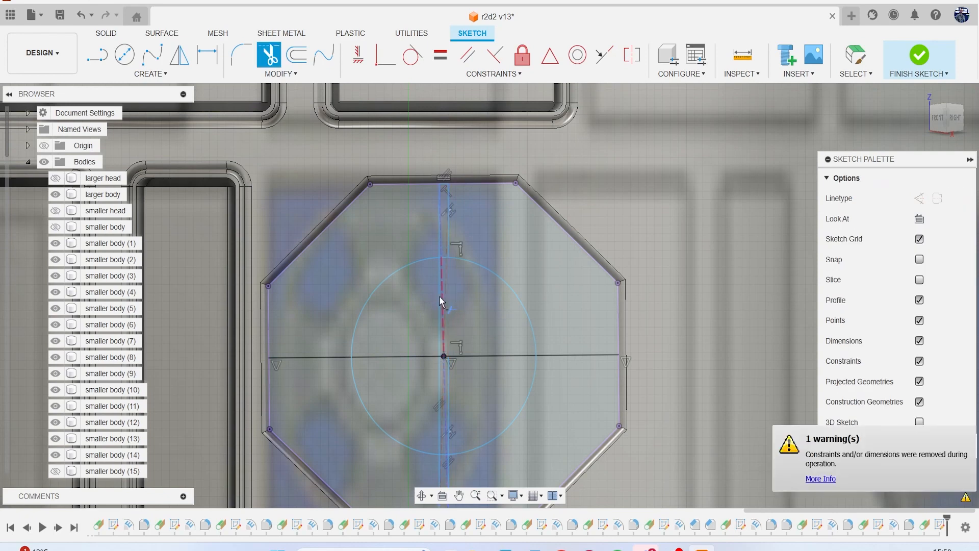
pyautogui.click(436, 384)
pyautogui.moveTo(472, 391); pyautogui.dragTo(478, 259, button='middle')
pyautogui.click(453, 363)
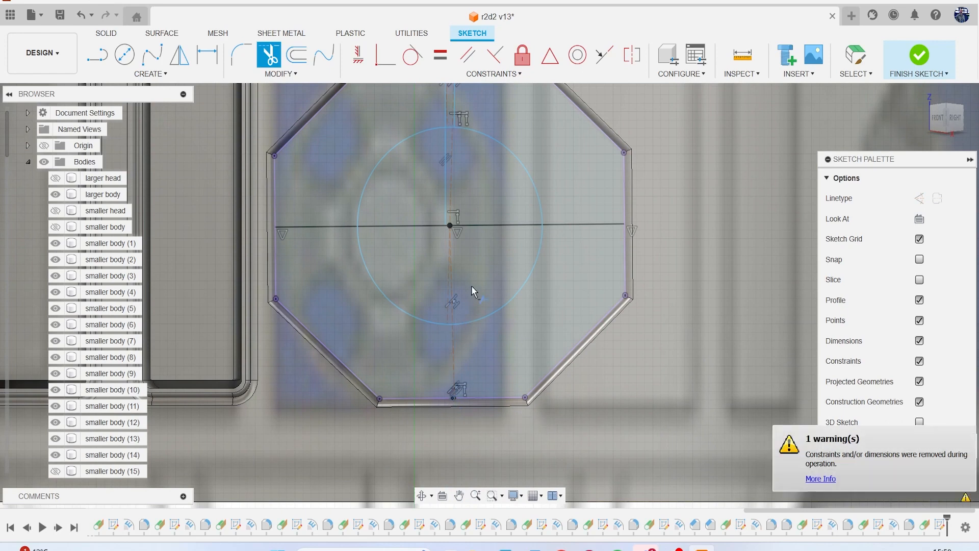
pyautogui.moveTo(378, 139); pyautogui.dragTo(361, 266, button='middle')
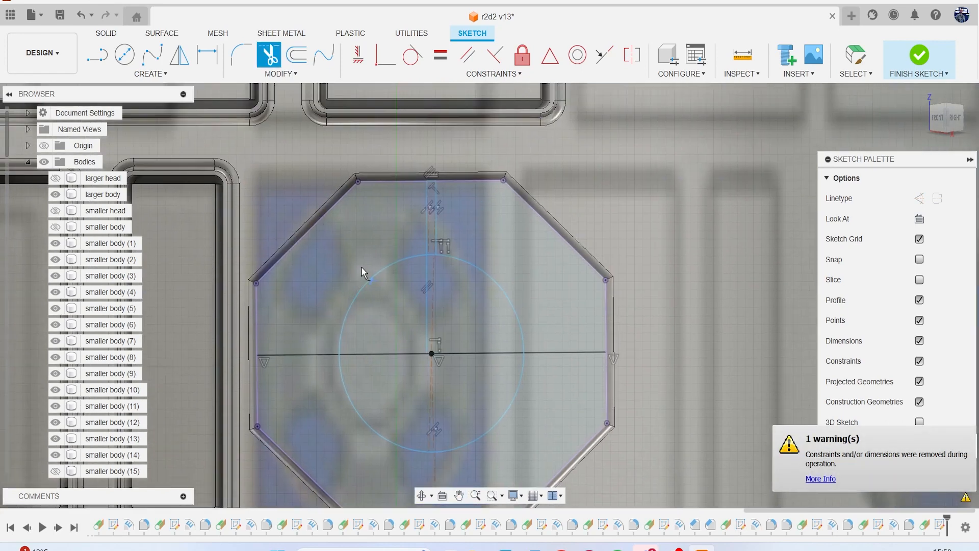
pyautogui.click(424, 301)
# - Create a full circular pattern of the top spoke's lines around the circle's centre with a quantity of 6
pyautogui.click(151, 74)
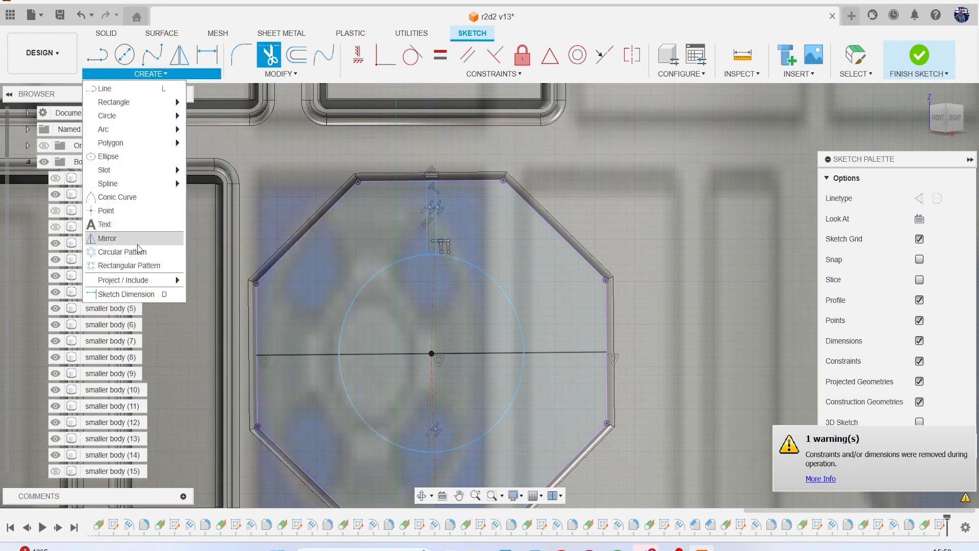
pyautogui.click(125, 251)
pyautogui.click(425, 213)
pyautogui.doubleClick(425, 213)
pyautogui.click(740, 199)
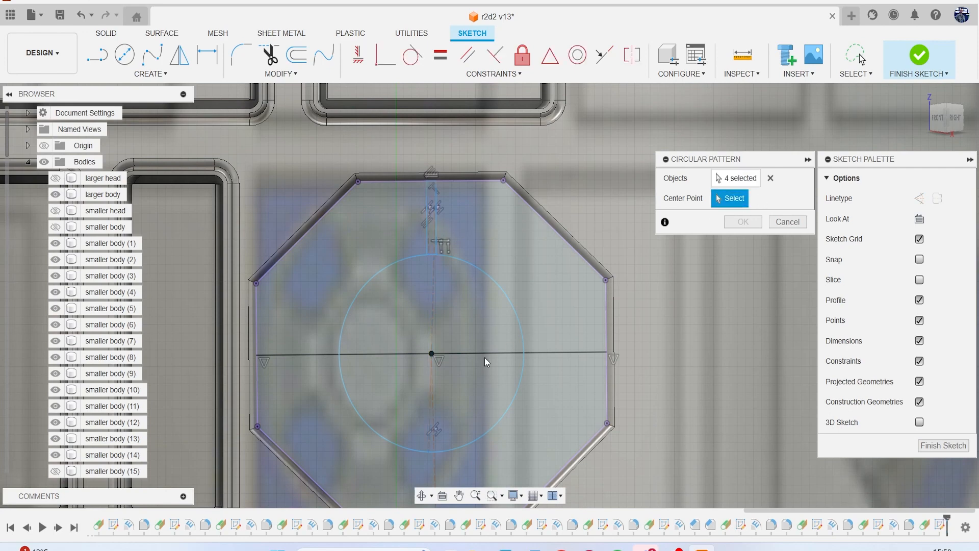
pyautogui.click(432, 354)
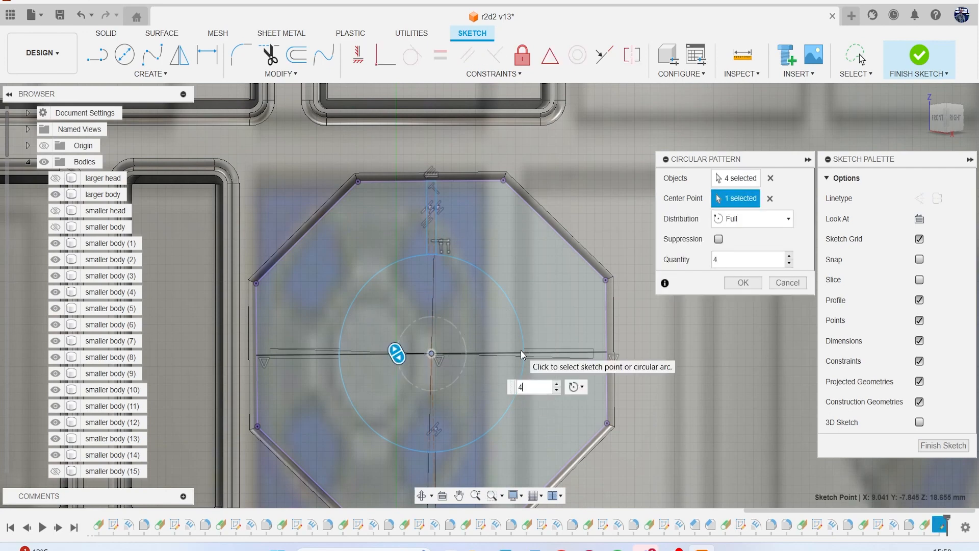
pyautogui.press('Tab')
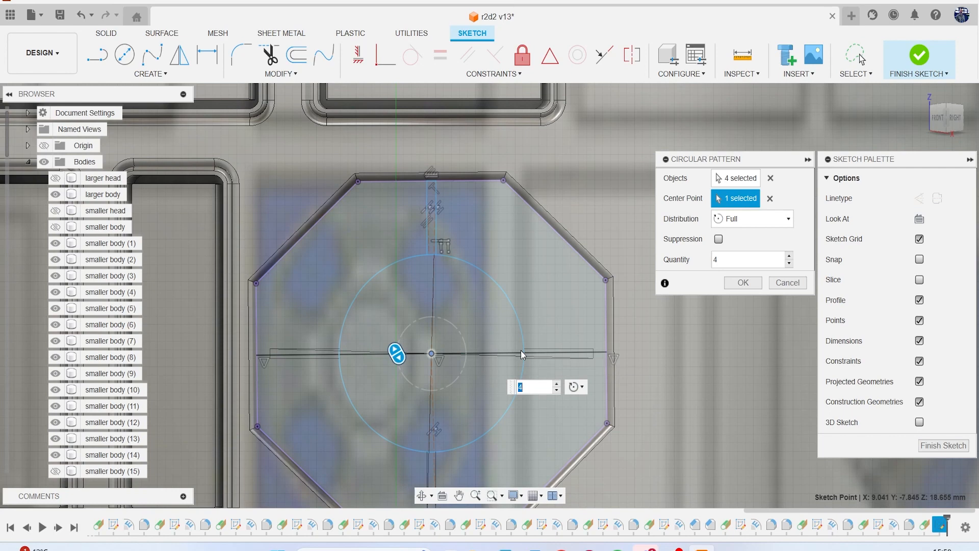
pyautogui.click(557, 385)
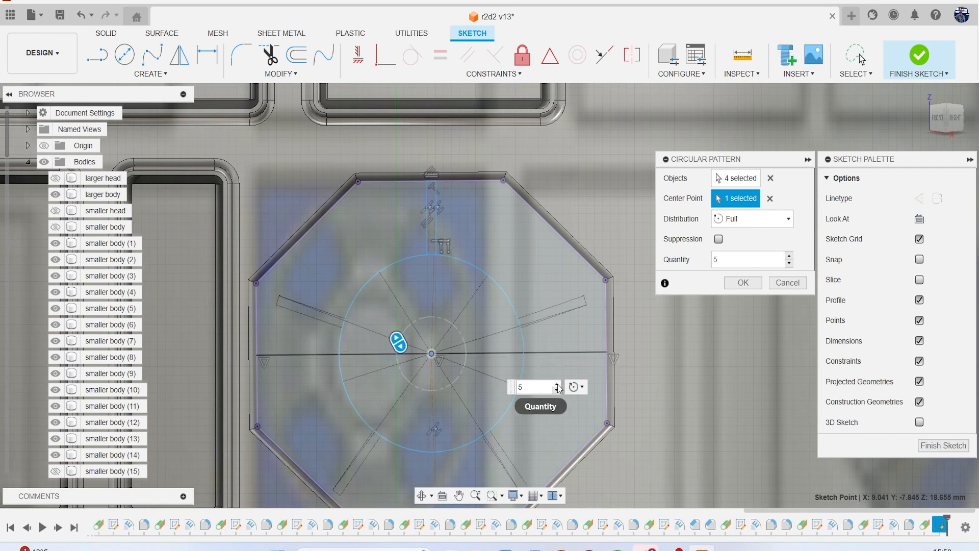
pyautogui.click(558, 383)
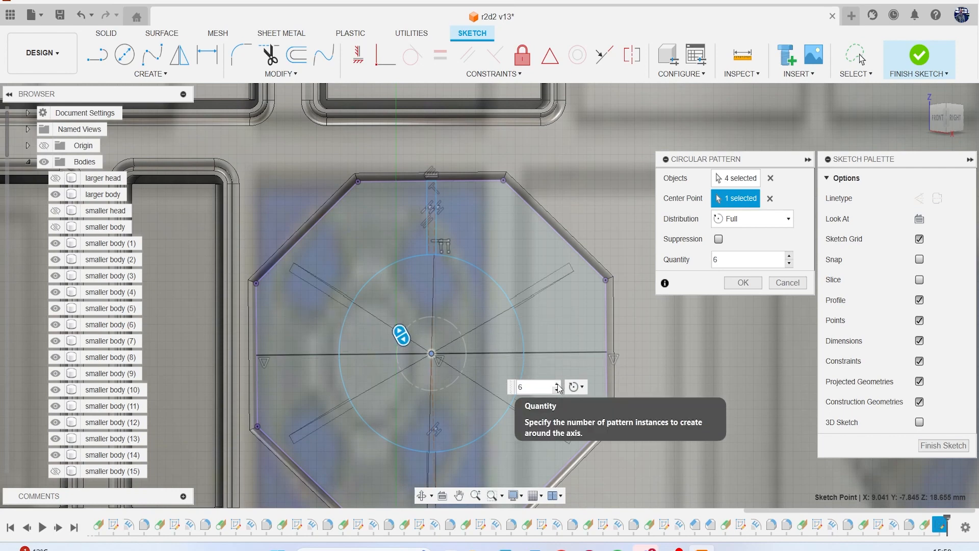
pyautogui.click(749, 284)
# - Trim the closing lines at the outer ends of the top and upper spokes inside the octagon
pyautogui.moveTo(530, 356)
pyautogui.mouseDown(button='middle')
pyautogui.moveTo(538, 256)
pyautogui.moveTo(509, 329)
pyautogui.moveTo(488, 343)
pyautogui.mouseUp(button='middle')
pyautogui.scroll(-1, 509, 329)
pyautogui.scroll(1, 480, 231)
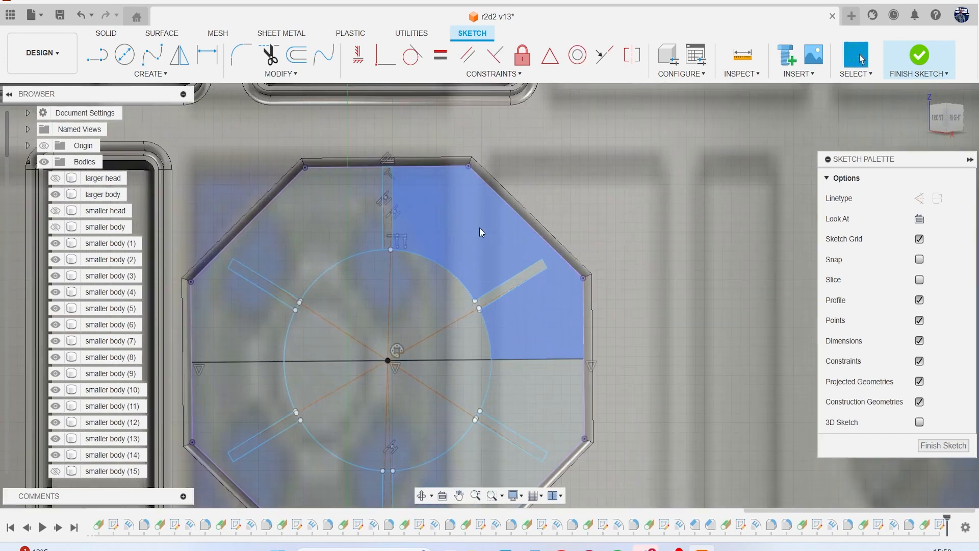
pyautogui.scroll(1, 480, 227)
pyautogui.press('t')
pyautogui.scroll(1, 342, 136)
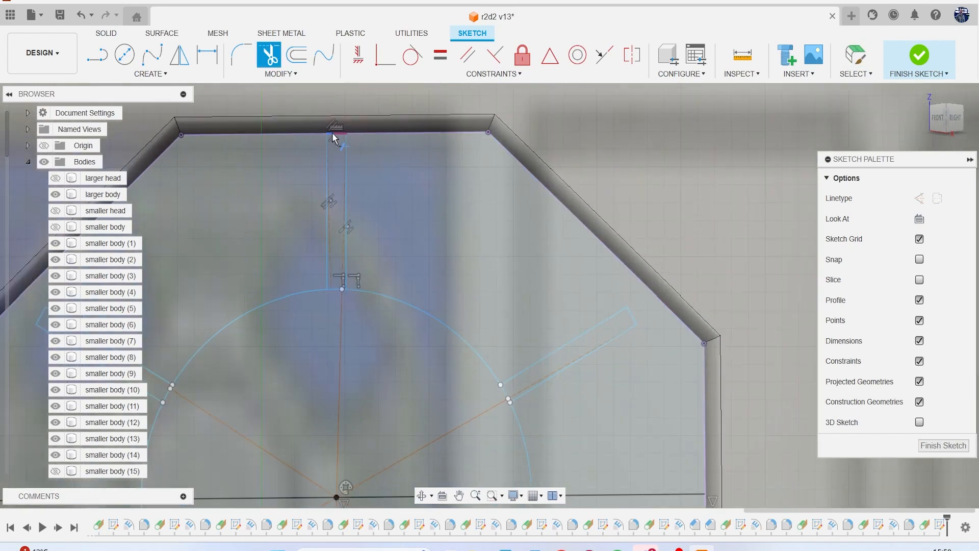
pyautogui.click(332, 133)
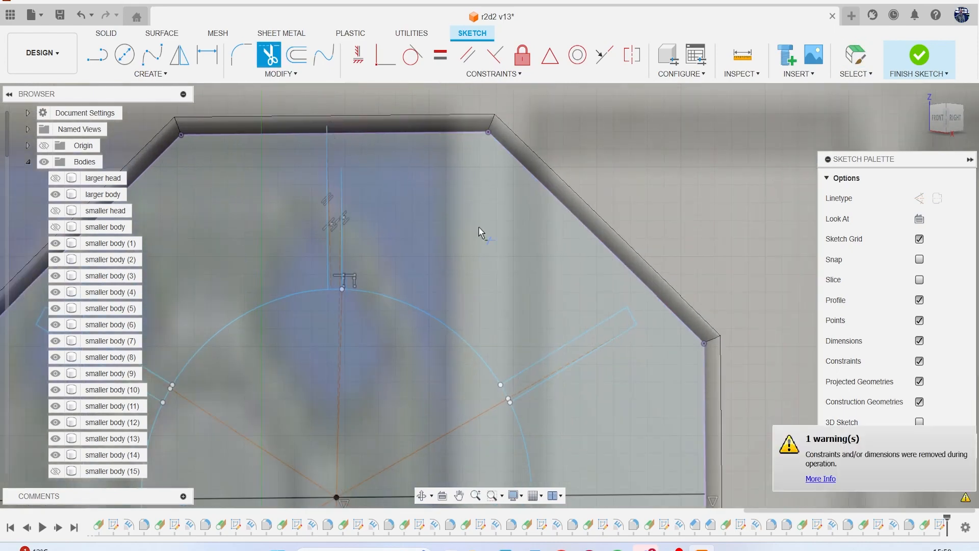
pyautogui.scroll(-2, 637, 339)
pyautogui.moveTo(424, 337); pyautogui.dragTo(588, 287, button='middle')
pyautogui.scroll(1, 459, 280)
pyautogui.click(461, 284)
pyautogui.scroll(-3, 470, 336)
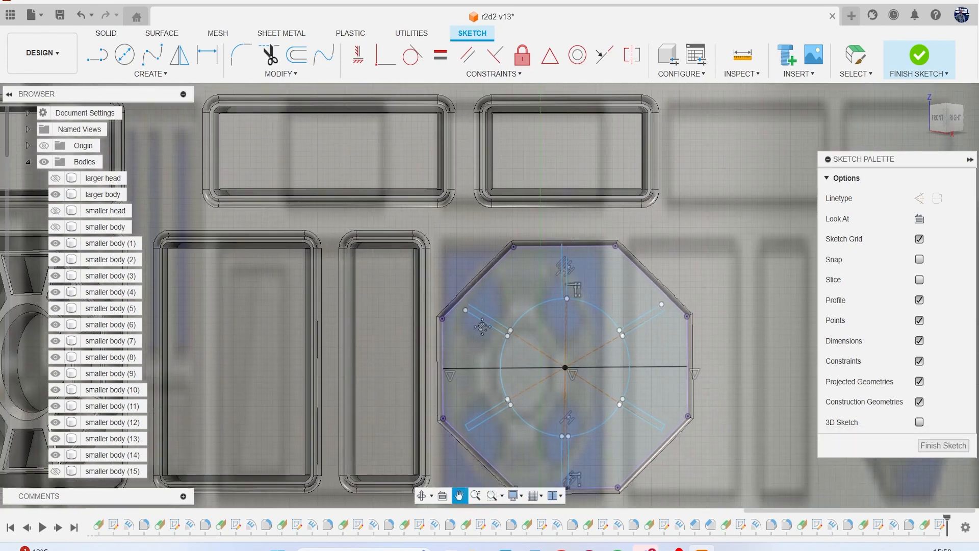
# - Trim the circle arc across the lower-right spoke's base and the closing line at that spoke's outer end
pyautogui.scroll(3, 473, 340)
pyautogui.moveTo(570, 352); pyautogui.dragTo(477, 257, button='middle')
pyautogui.scroll(2, 555, 325)
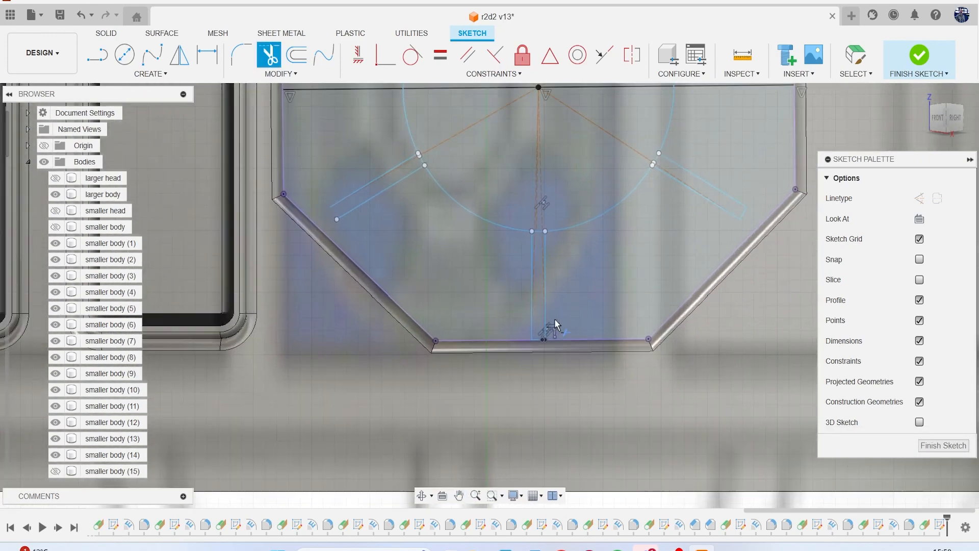
pyautogui.moveTo(679, 194); pyautogui.dragTo(541, 238, button='middle')
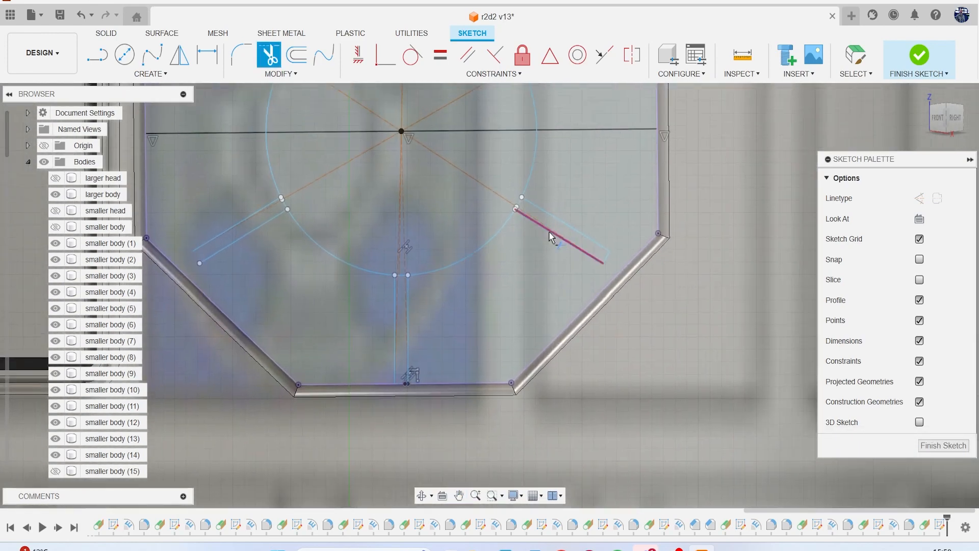
pyautogui.click(519, 205)
pyautogui.click(605, 258)
# - Trim the circle arcs across the bases of the upper-right, top, upper-left and lower-left spokes
pyautogui.moveTo(548, 199); pyautogui.dragTo(522, 330, button='middle')
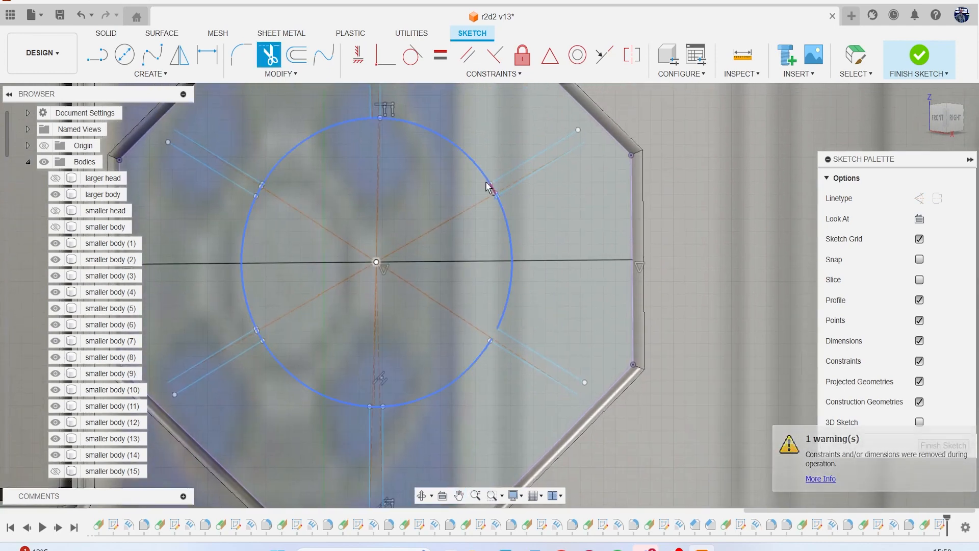
pyautogui.click(494, 192)
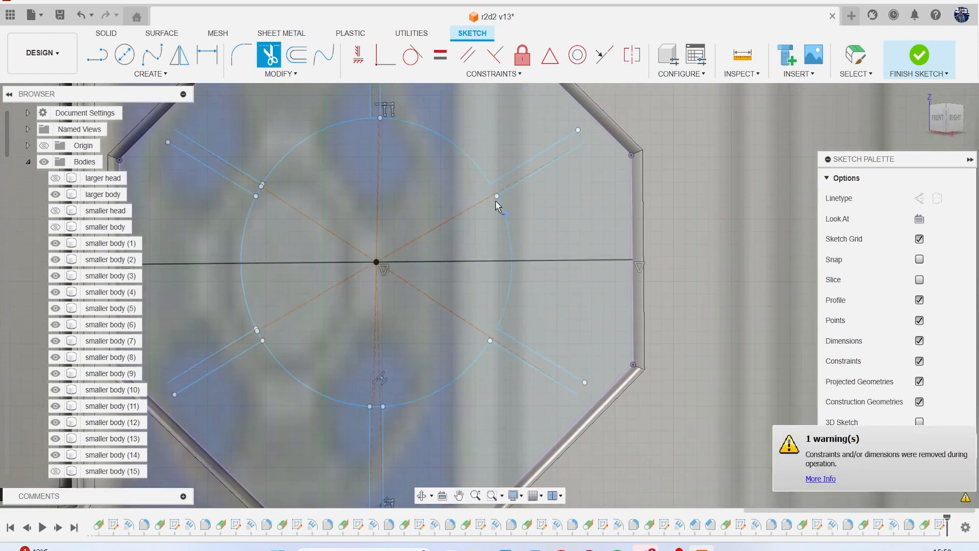
pyautogui.scroll(2, 374, 119)
pyautogui.click(373, 118)
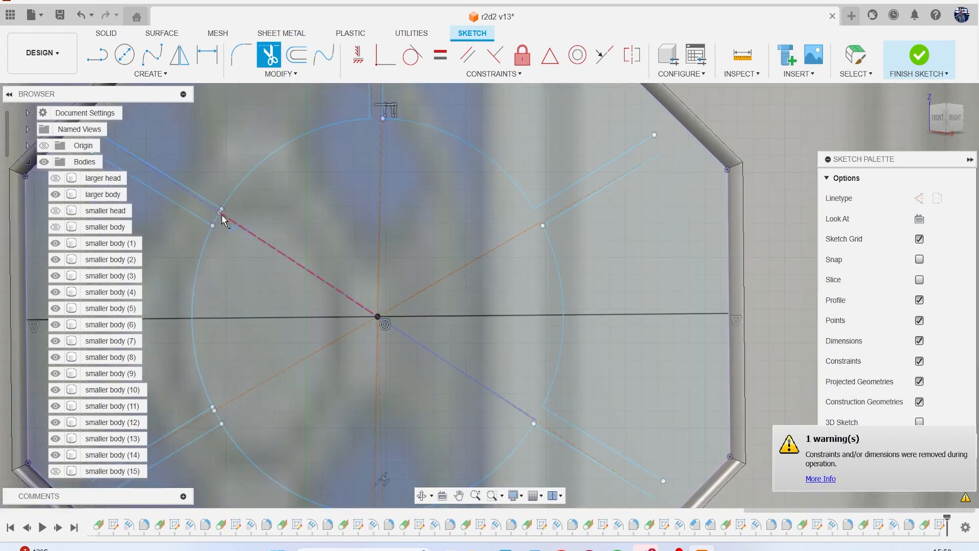
pyautogui.click(217, 219)
pyautogui.moveTo(256, 281); pyautogui.dragTo(290, 176, button='middle')
pyautogui.click(252, 326)
# - Extend both lines of the upper-right spoke to the octagon's slanted edge
pyautogui.click(275, 74)
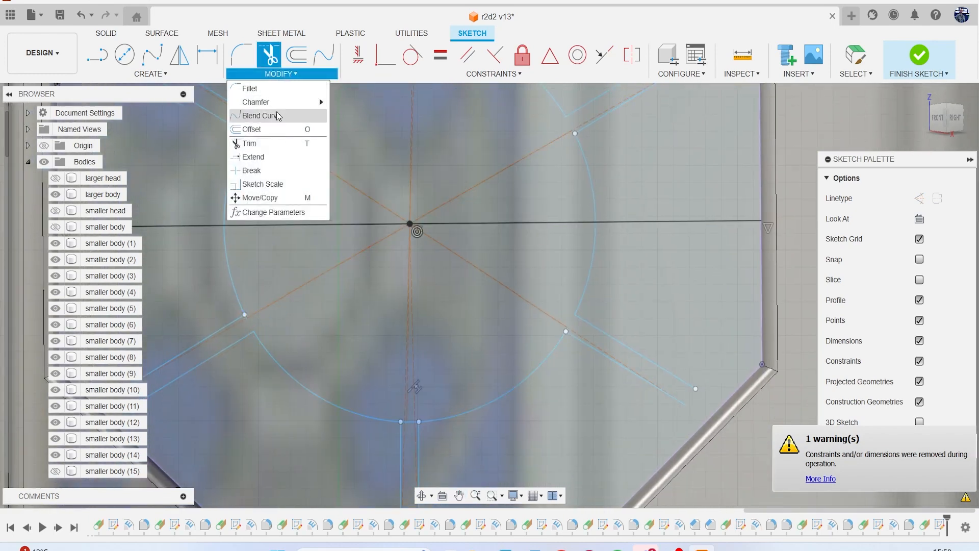
pyautogui.click(281, 156)
pyautogui.moveTo(510, 116); pyautogui.dragTo(306, 259, button='middle')
pyautogui.scroll(-1, 305, 258)
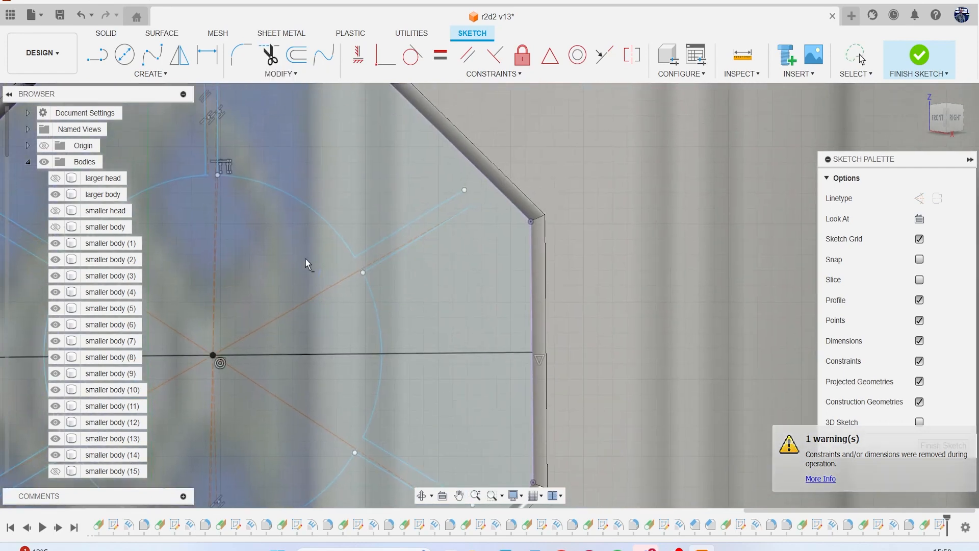
pyautogui.click(440, 210)
pyautogui.click(448, 216)
pyautogui.scroll(-1, 448, 288)
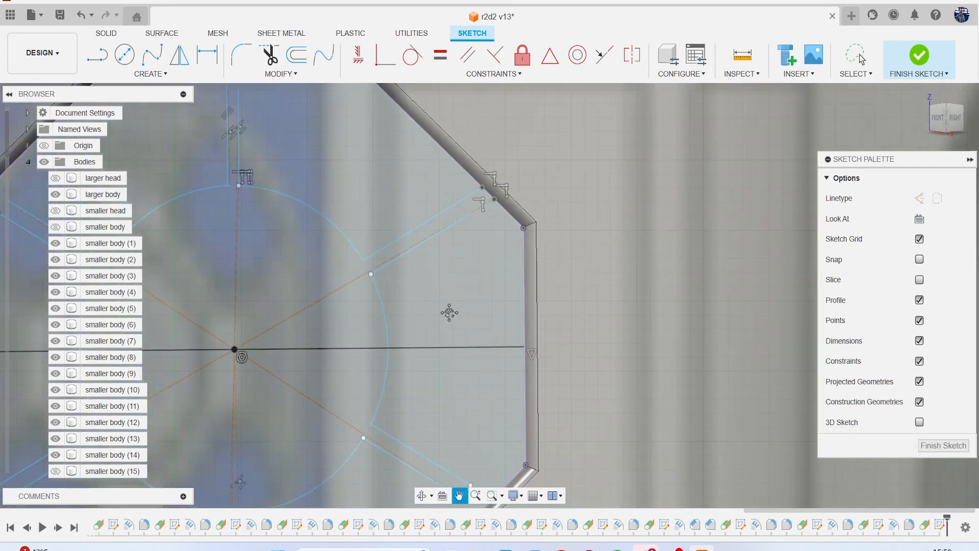
# - Extend the lines of the lower-right and bottom spokes to the octagon's outline
pyautogui.moveTo(449, 328); pyautogui.dragTo(482, 182, button='middle')
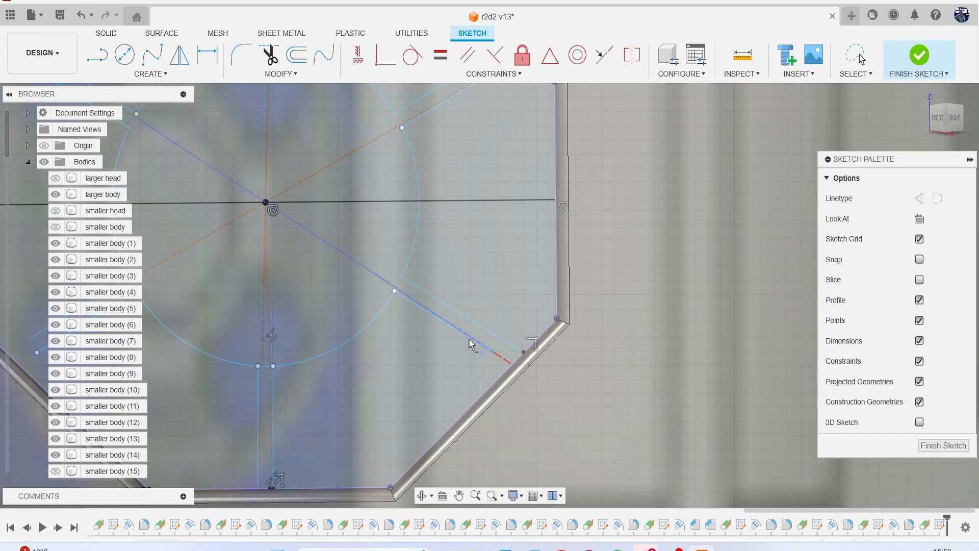
pyautogui.moveTo(316, 422); pyautogui.dragTo(450, 287, button='middle')
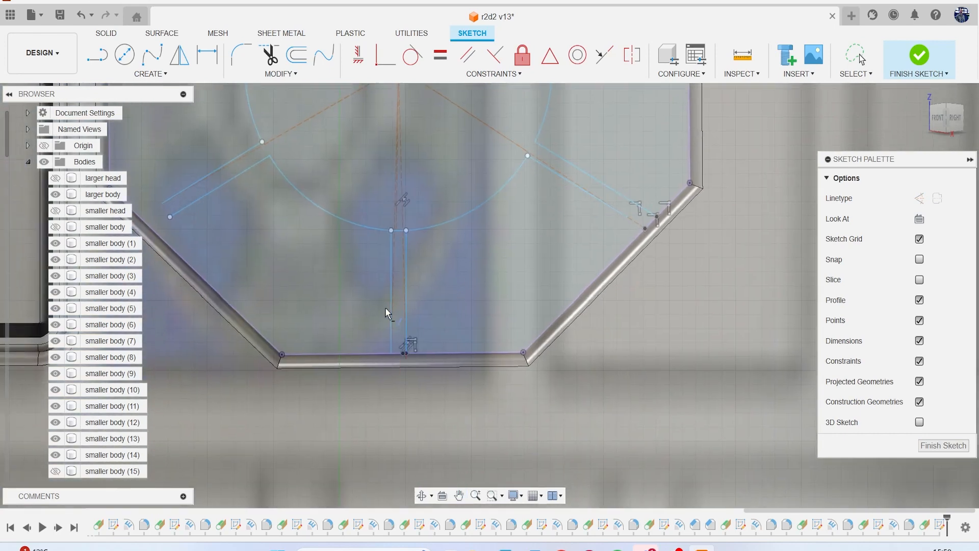
pyautogui.moveTo(280, 210); pyautogui.dragTo(403, 306, button='middle')
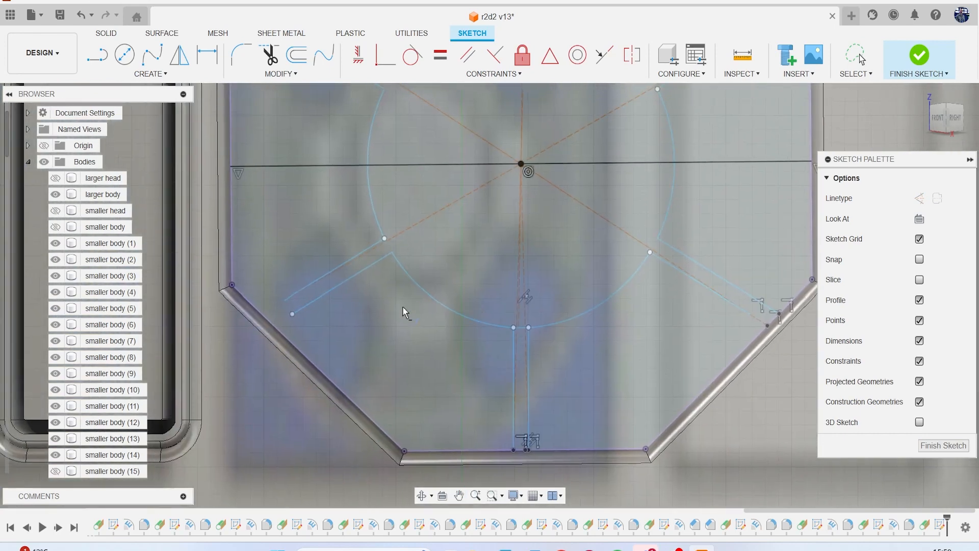
# - Extend both lines of the lower-left spoke to the octagon's slanted edge
pyautogui.click(310, 286)
pyautogui.click(360, 257)
pyautogui.scroll(10, 290, 298)
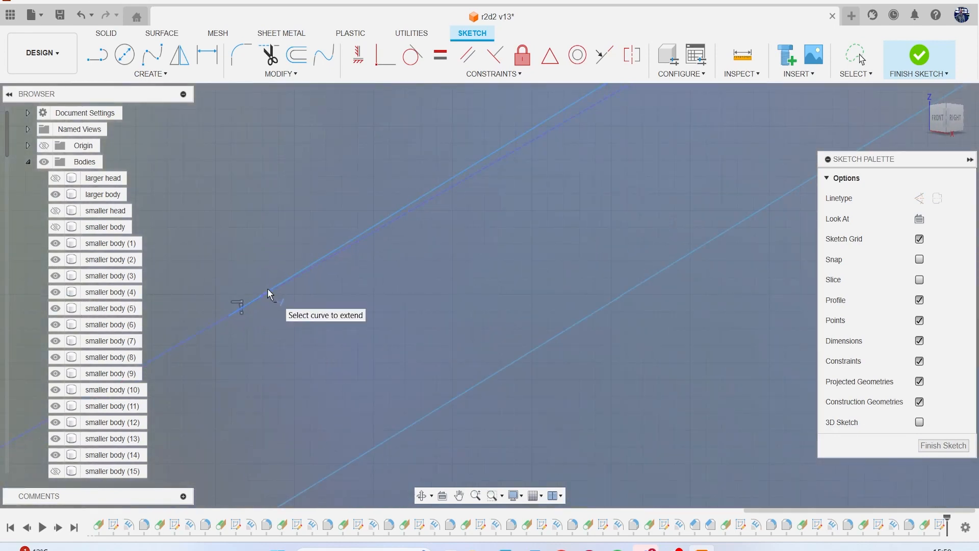
pyautogui.scroll(5, 288, 279)
pyautogui.click(303, 271)
pyautogui.scroll(-5, 304, 275)
pyautogui.scroll(-10, 304, 274)
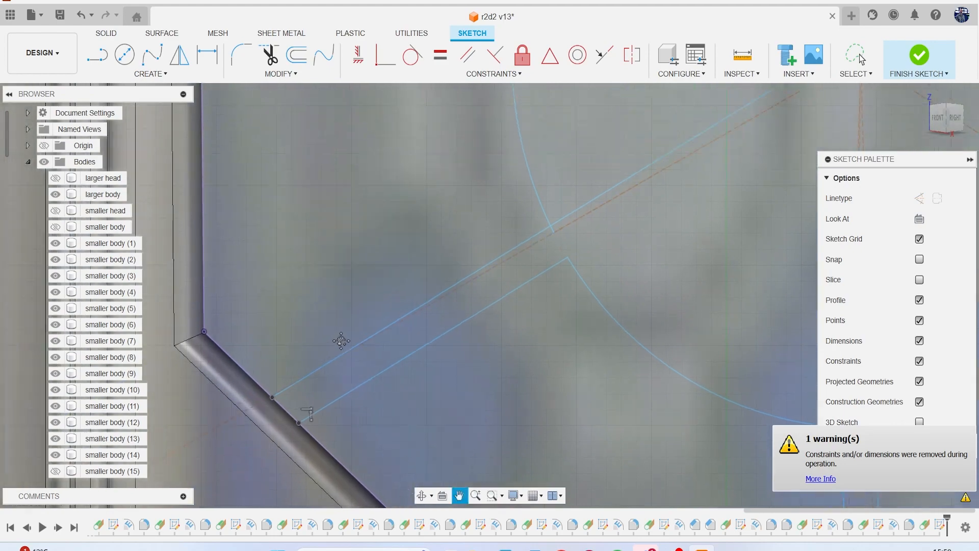
# - Extend both lines of the upper-left spoke to the octagon's slanted edge
pyautogui.scroll(3, 343, 237)
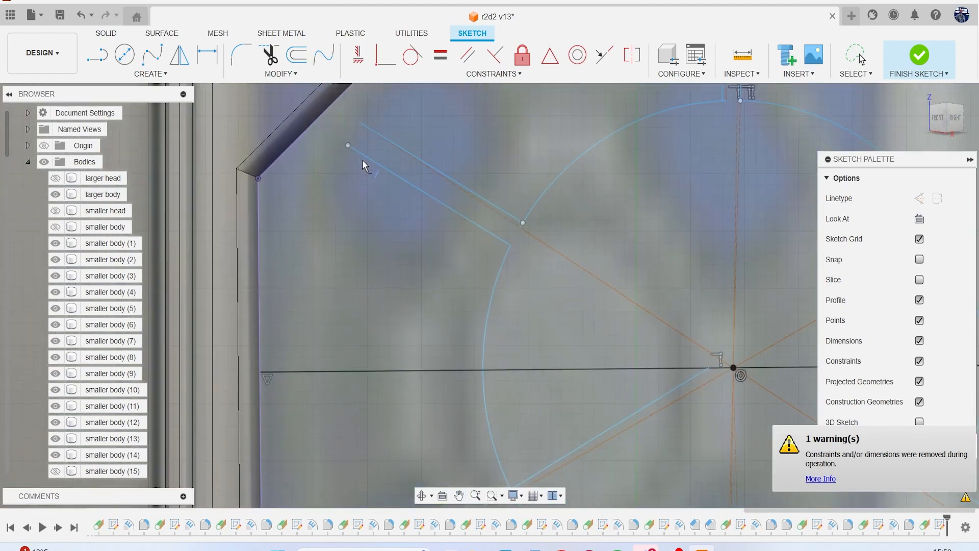
pyautogui.moveTo(363, 160); pyautogui.dragTo(344, 237, button='middle')
pyautogui.click(347, 210)
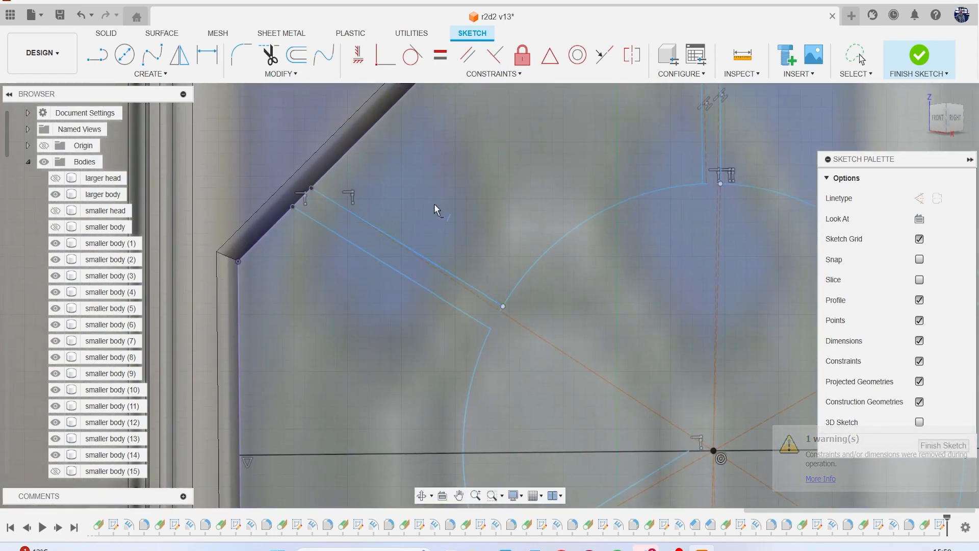
# - Extend the right line of the top spoke to the octagon's upper edge and finish the sketch
pyautogui.scroll(-2, 434, 200)
pyautogui.moveTo(587, 104); pyautogui.dragTo(376, 292, button='middle')
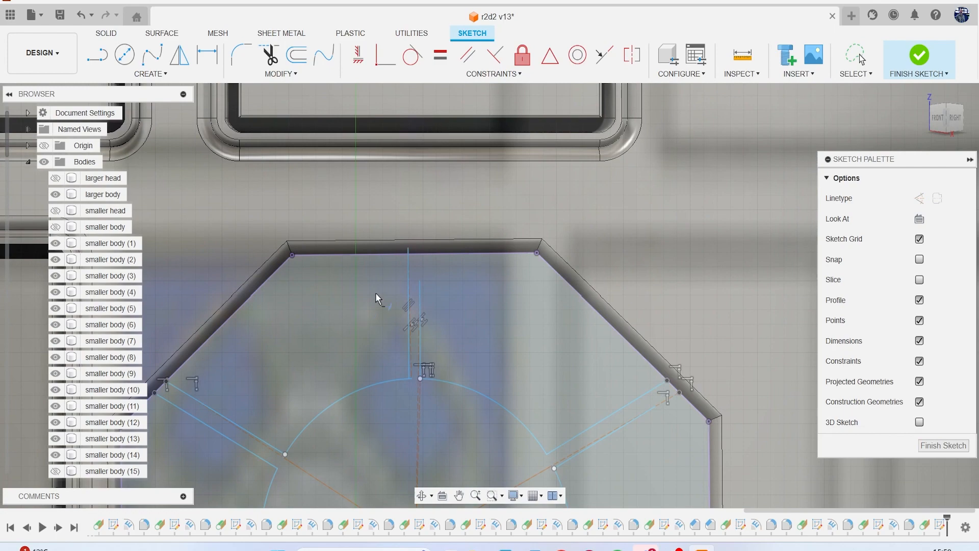
pyautogui.click(419, 290)
pyautogui.scroll(4, 427, 267)
pyautogui.scroll(-3, 460, 332)
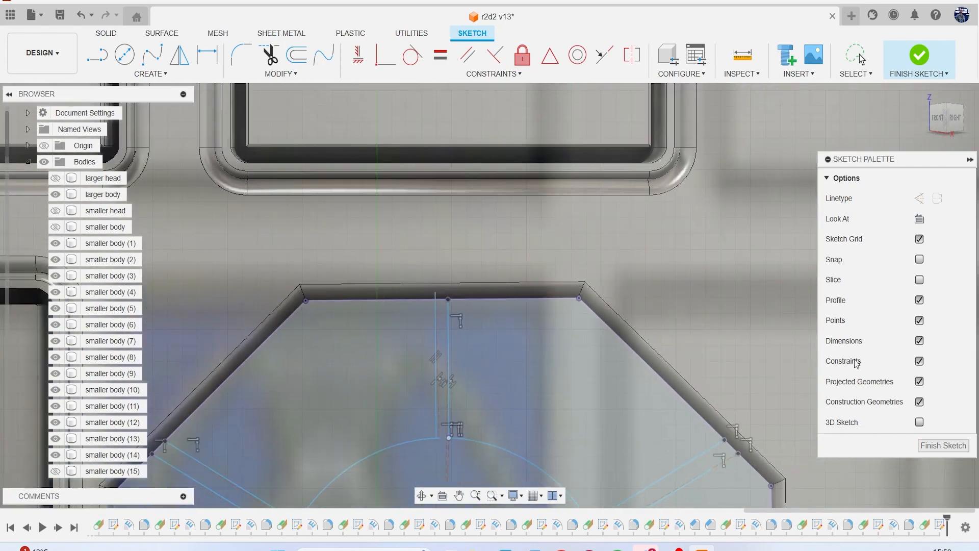
pyautogui.click(943, 446)
pyautogui.scroll(-5, 662, 391)
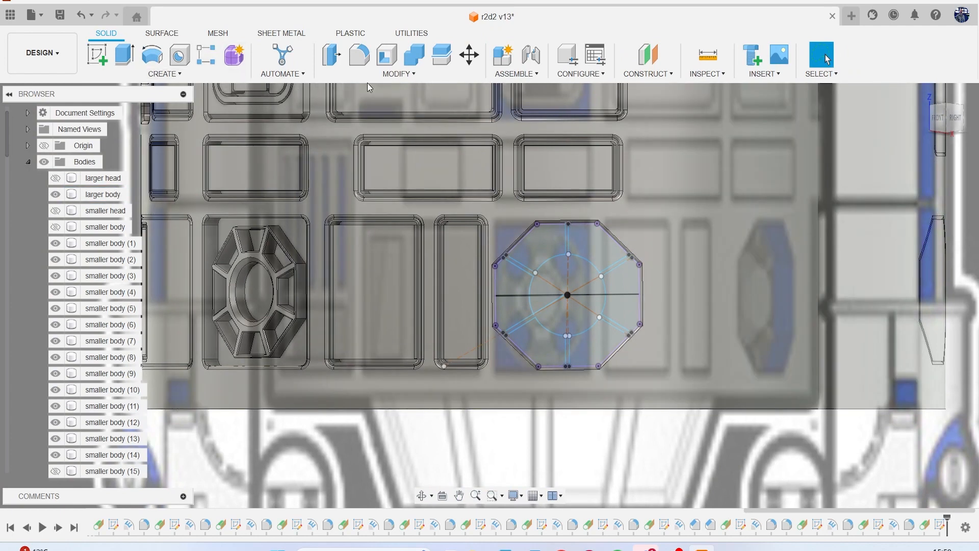
pyautogui.click(199, 74)
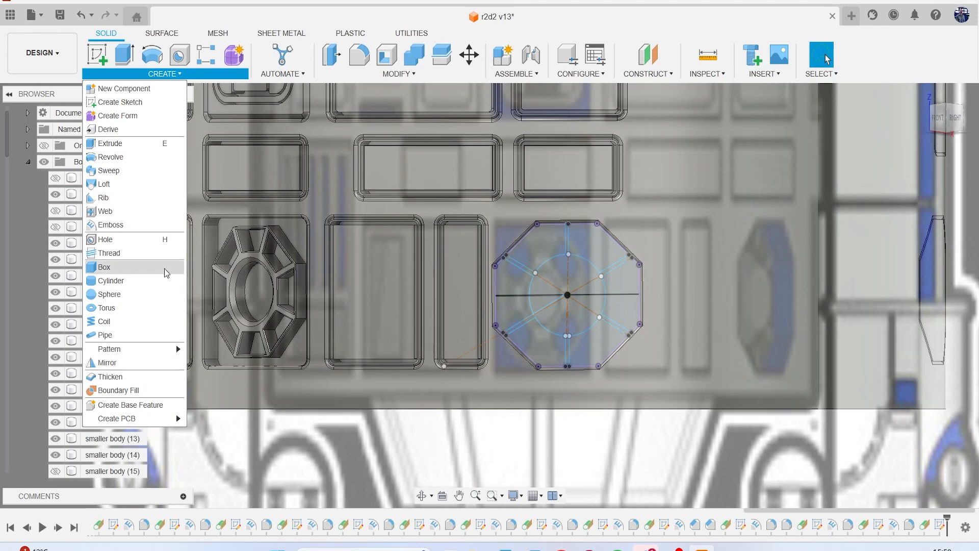
pyautogui.click(117, 225)
pyautogui.click(516, 280)
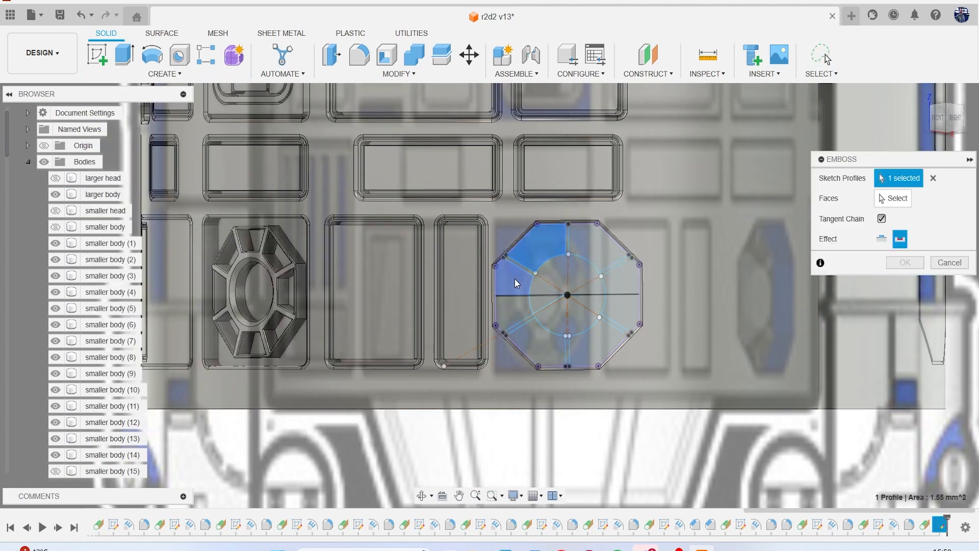
pyautogui.click(513, 306)
pyautogui.click(537, 340)
pyautogui.click(598, 342)
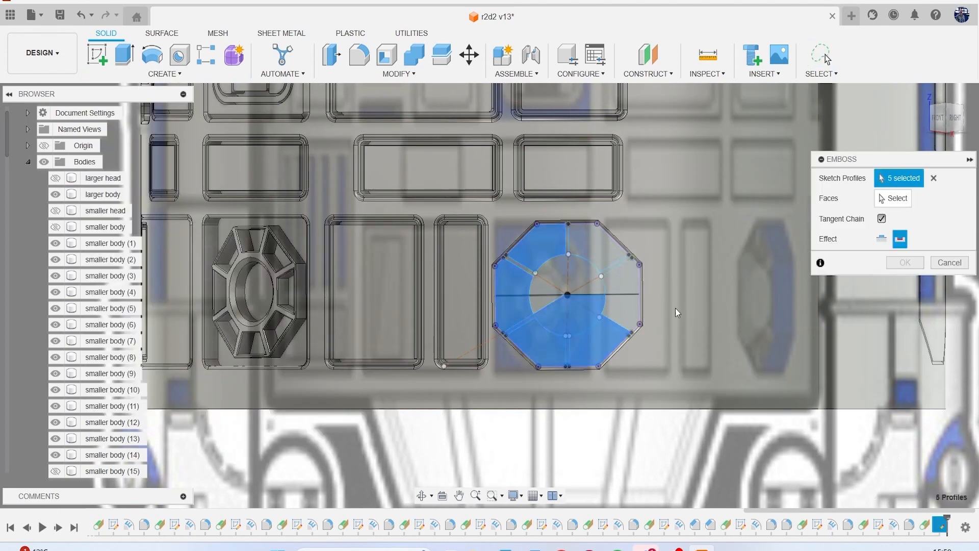
pyautogui.scroll(3, 615, 349)
pyautogui.scroll(2, 616, 351)
pyautogui.click(616, 350)
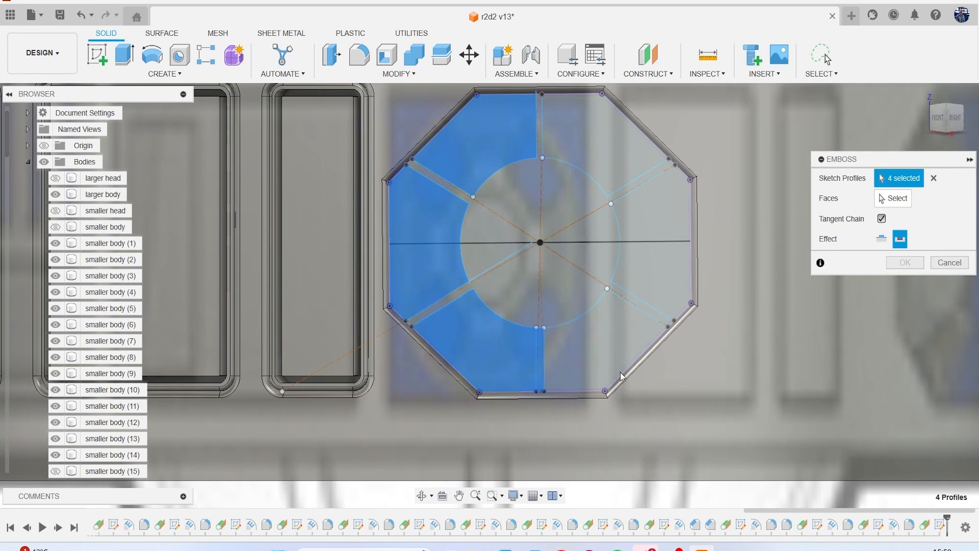
pyautogui.scroll(2, 617, 360)
pyautogui.scroll(5, 670, 313)
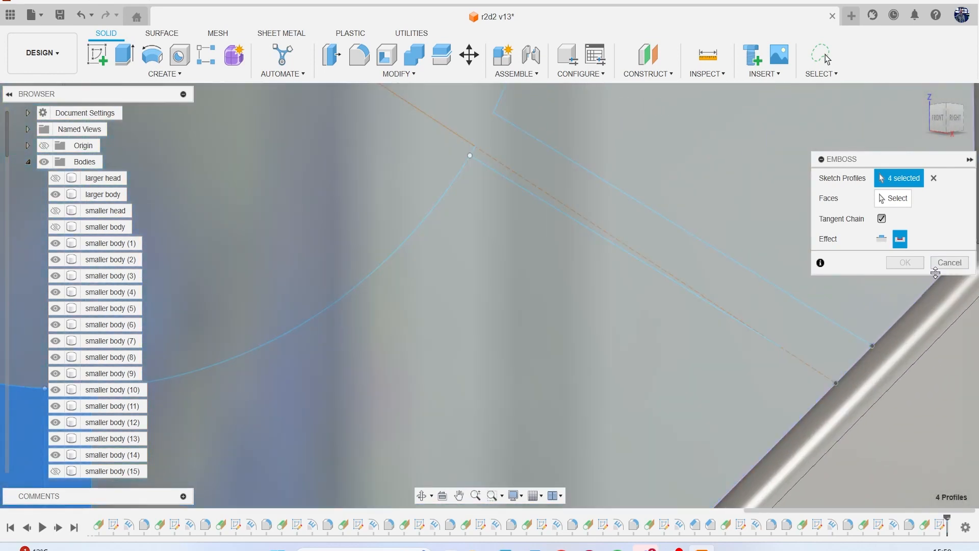
pyautogui.click(950, 262)
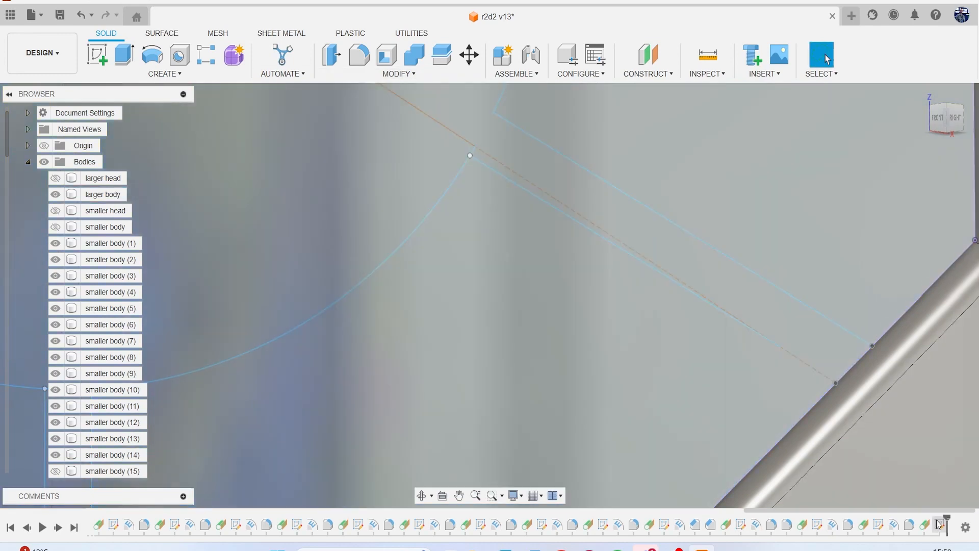
# - Reopen the spoke sketch, extend the lower line of the lower-right spoke to the octagon's slanted edge, and finish the sketch
pyautogui.rightClick(936, 527)
pyautogui.click(890, 376)
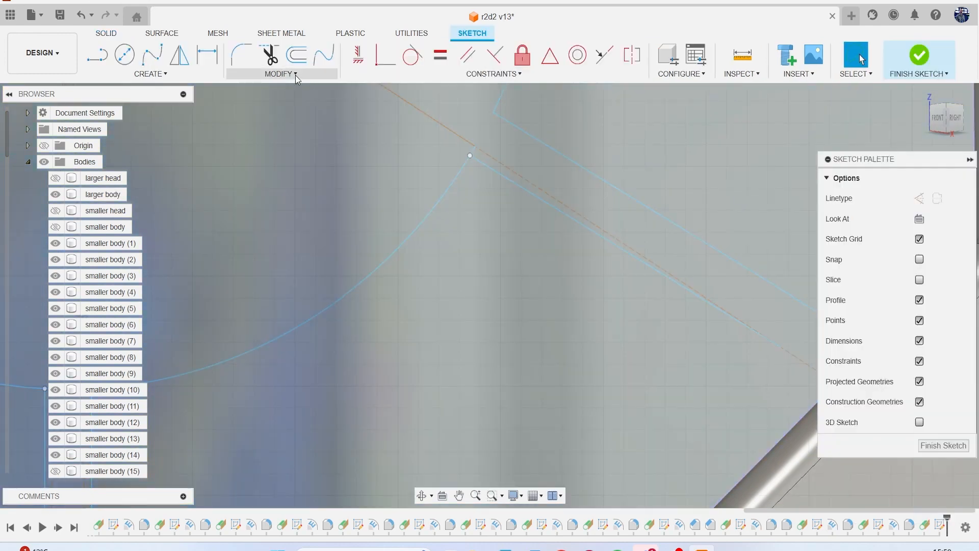
pyautogui.click(295, 75)
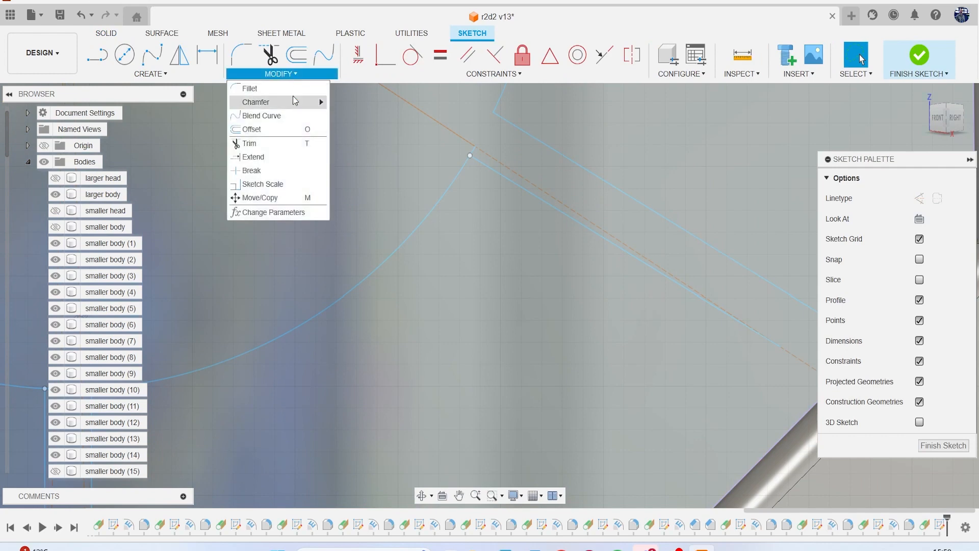
pyautogui.click(275, 161)
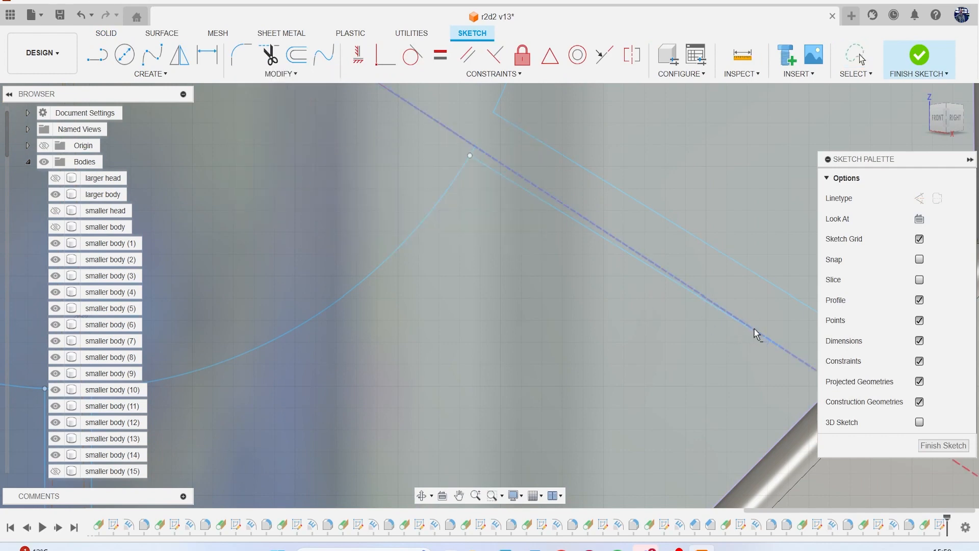
pyautogui.click(712, 311)
pyautogui.click(919, 56)
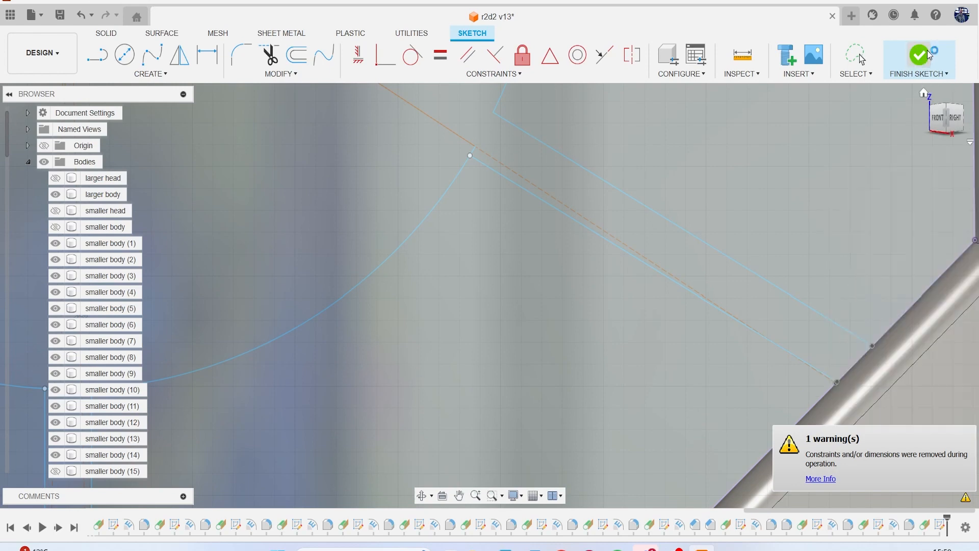
pyautogui.click(171, 74)
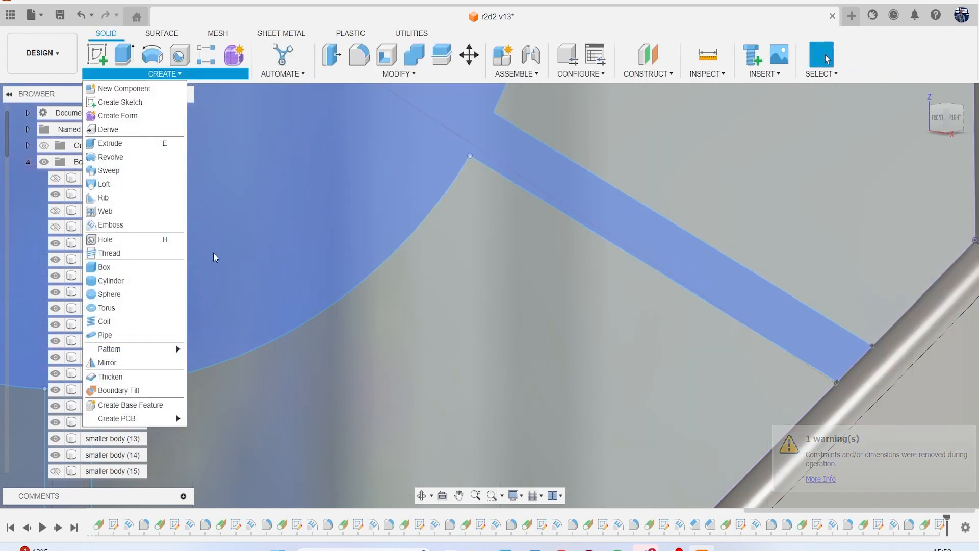
pyautogui.click(143, 224)
pyautogui.click(456, 308)
pyautogui.scroll(-5, 463, 304)
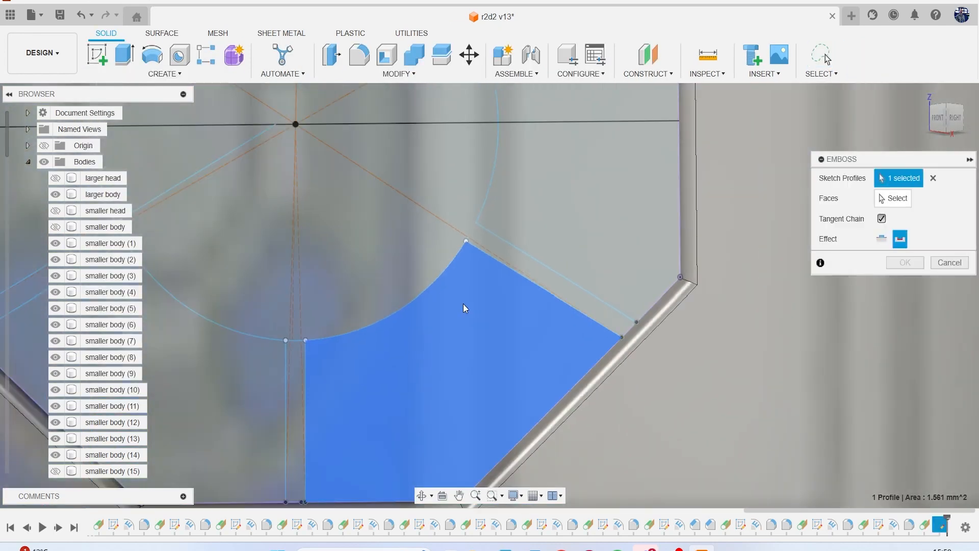
pyautogui.click(512, 261)
pyautogui.click(509, 213)
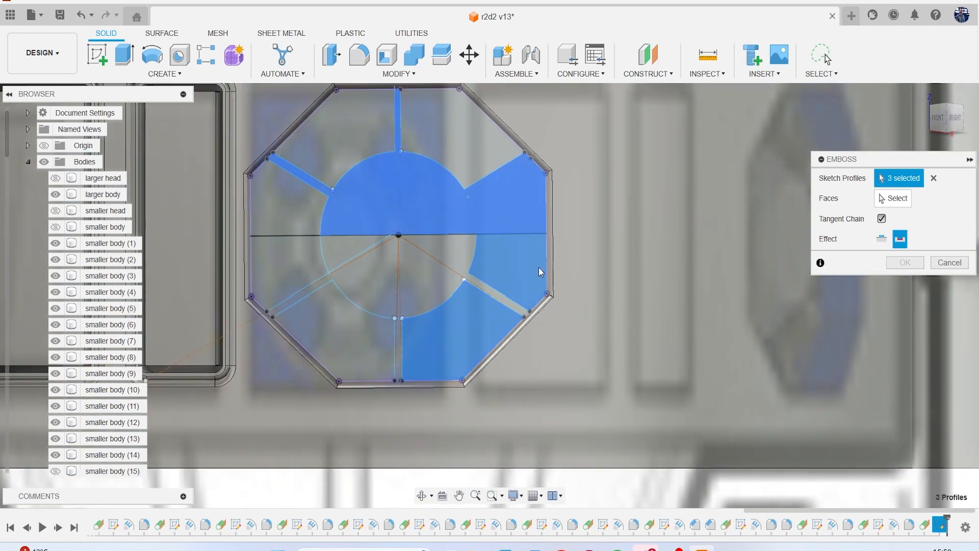
pyautogui.click(952, 264)
# - Reopen the spoke sketch, extend the lower line of the upper-right spoke to the octagon's slanted edge, and finish the sketch
pyautogui.scroll(6, 525, 179)
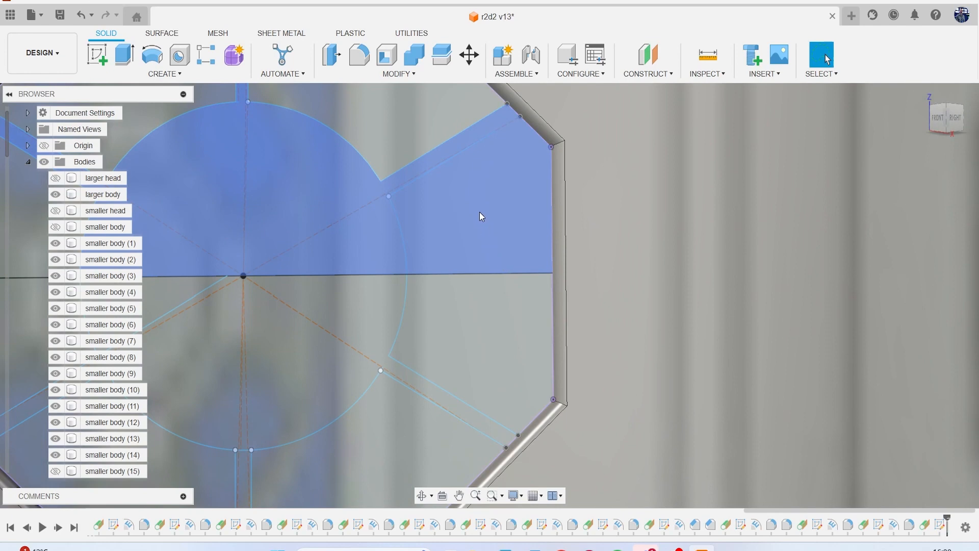
pyautogui.moveTo(480, 213); pyautogui.dragTo(478, 259, button='middle')
pyautogui.scroll(3, 478, 255)
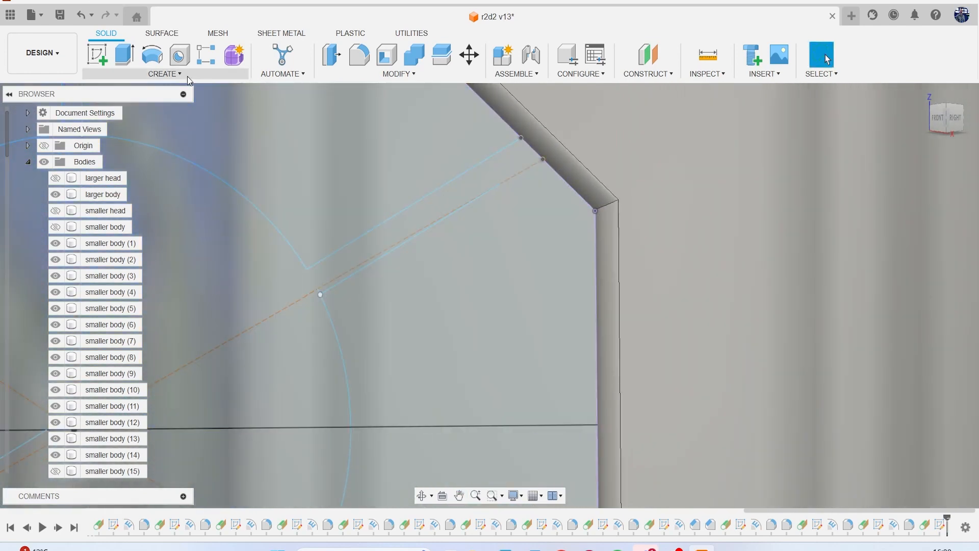
pyautogui.rightClick(936, 531)
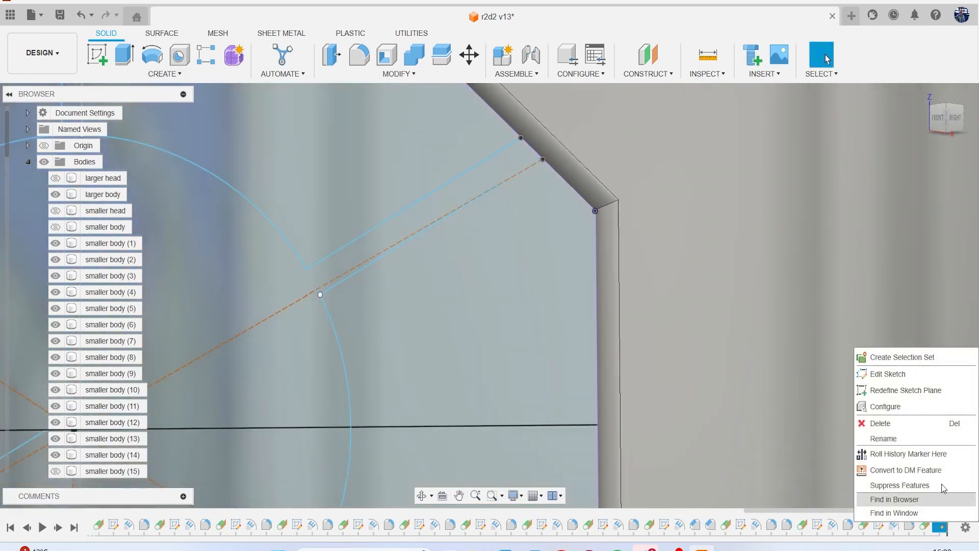
pyautogui.click(887, 375)
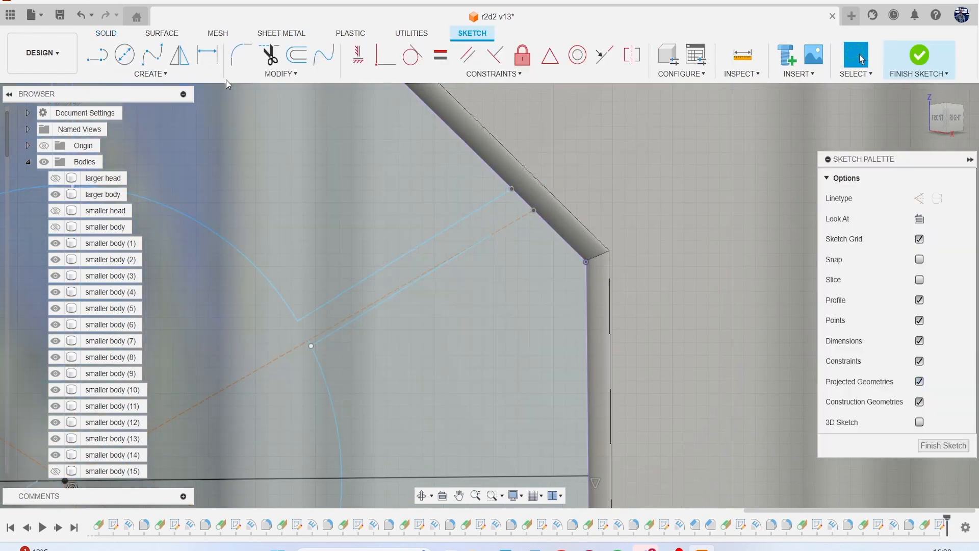
pyautogui.click(172, 72)
pyautogui.click(251, 77)
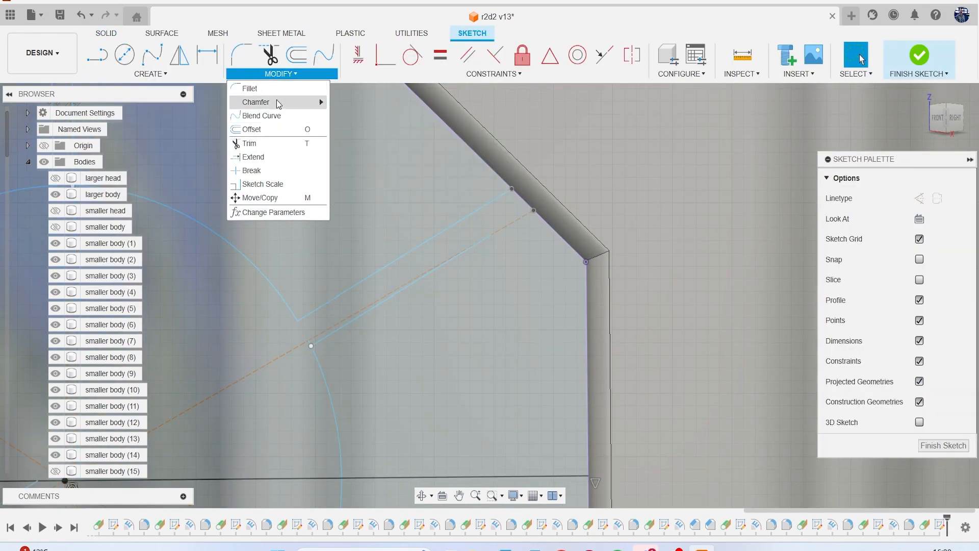
pyautogui.click(278, 156)
pyautogui.scroll(3, 493, 269)
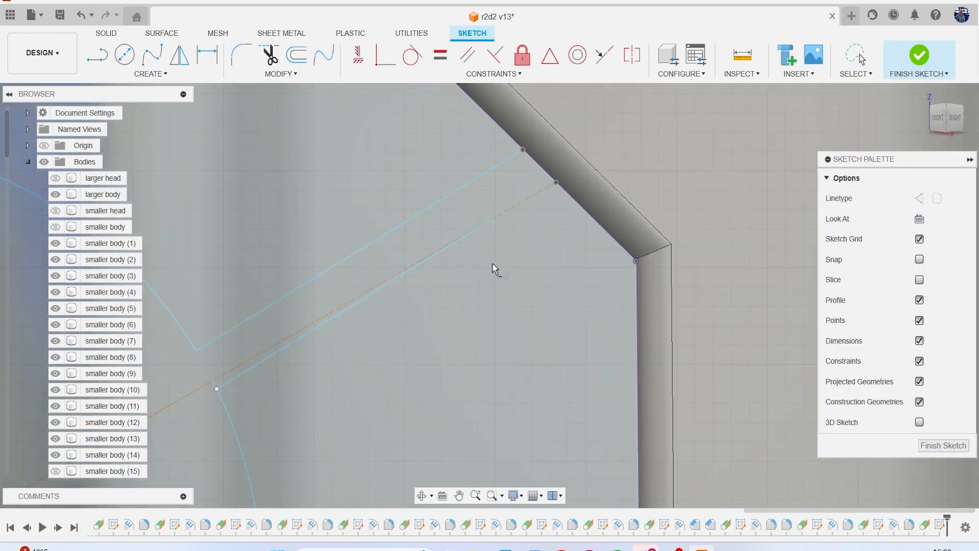
pyautogui.click(486, 231)
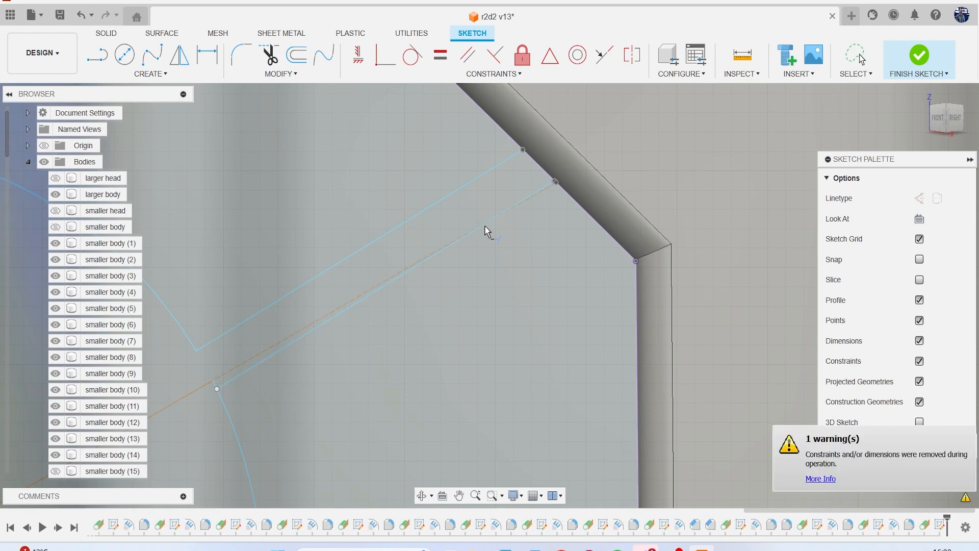
pyautogui.click(918, 64)
pyautogui.click(165, 74)
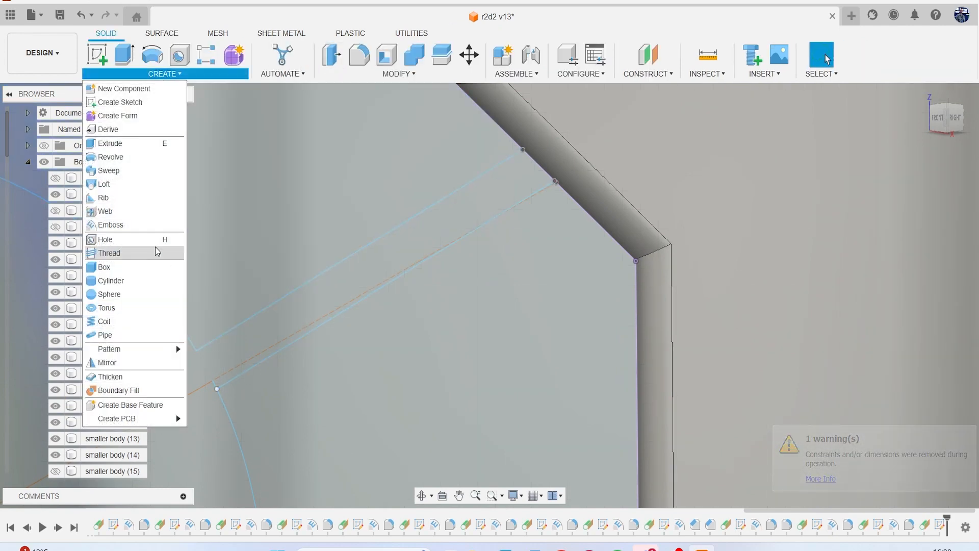
pyautogui.click(145, 225)
pyautogui.click(256, 201)
pyautogui.click(469, 376)
pyautogui.scroll(-3, 469, 376)
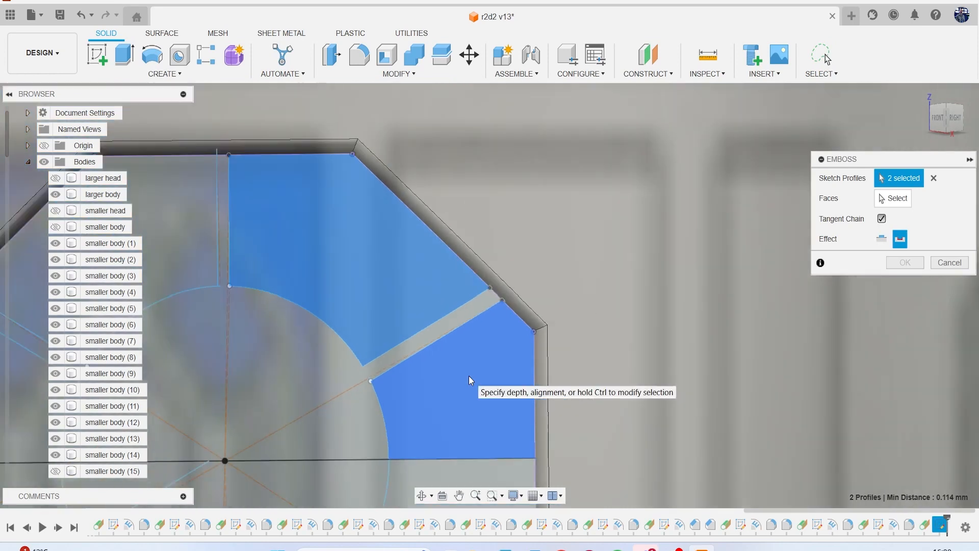
pyautogui.scroll(-3, 469, 375)
pyautogui.click(332, 320)
pyautogui.moveTo(340, 396); pyautogui.dragTo(421, 241, button='middle')
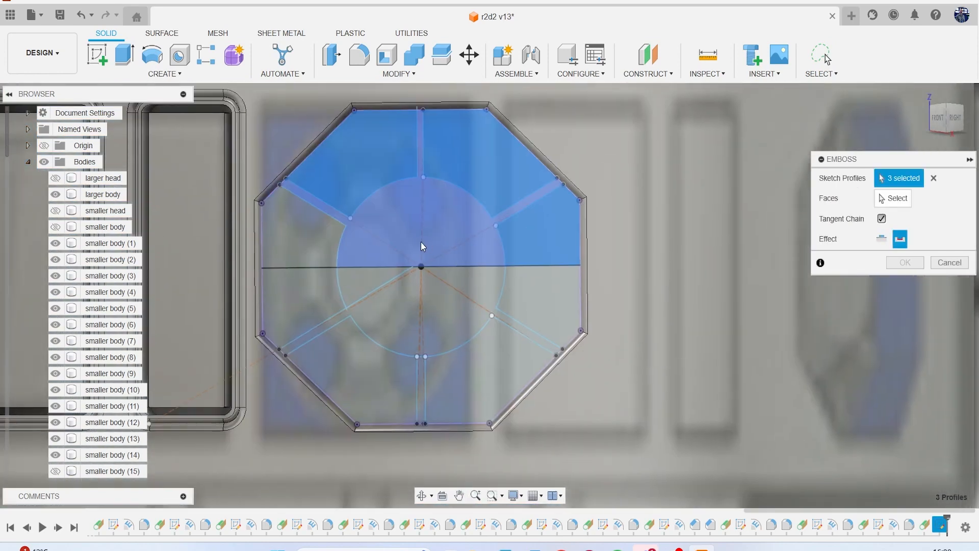
pyautogui.click(328, 253)
pyautogui.click(328, 305)
pyautogui.click(357, 367)
pyautogui.click(474, 372)
pyautogui.click(545, 298)
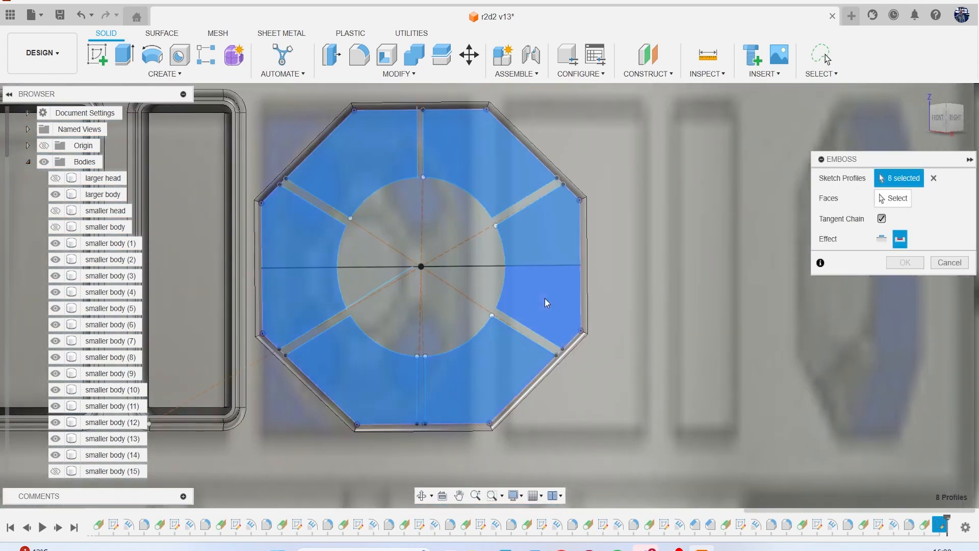
pyautogui.click(422, 370)
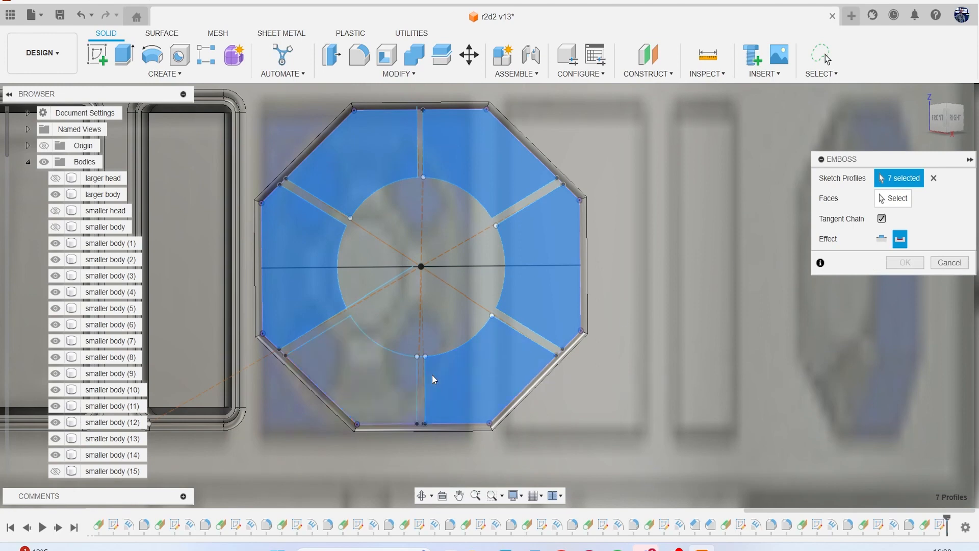
pyautogui.scroll(6, 451, 366)
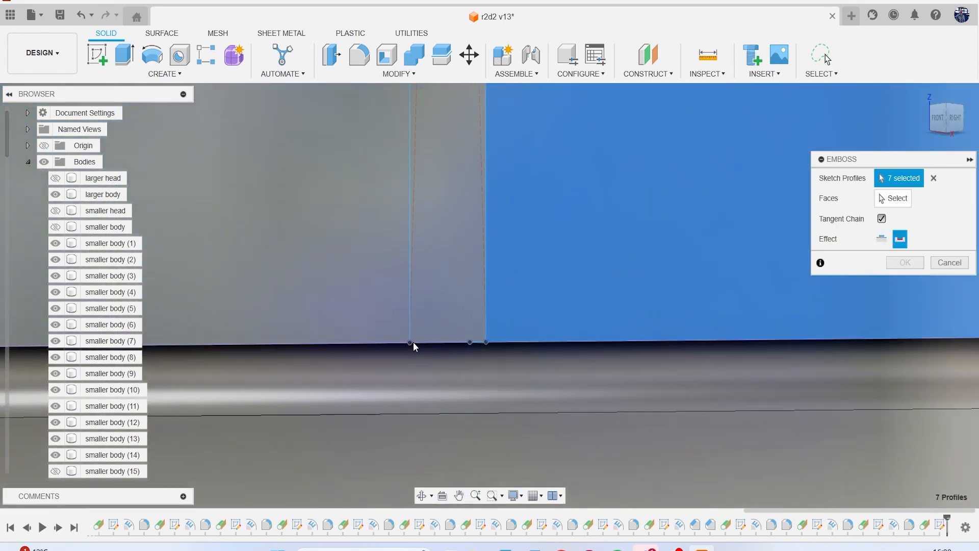
pyautogui.scroll(-3, 415, 340)
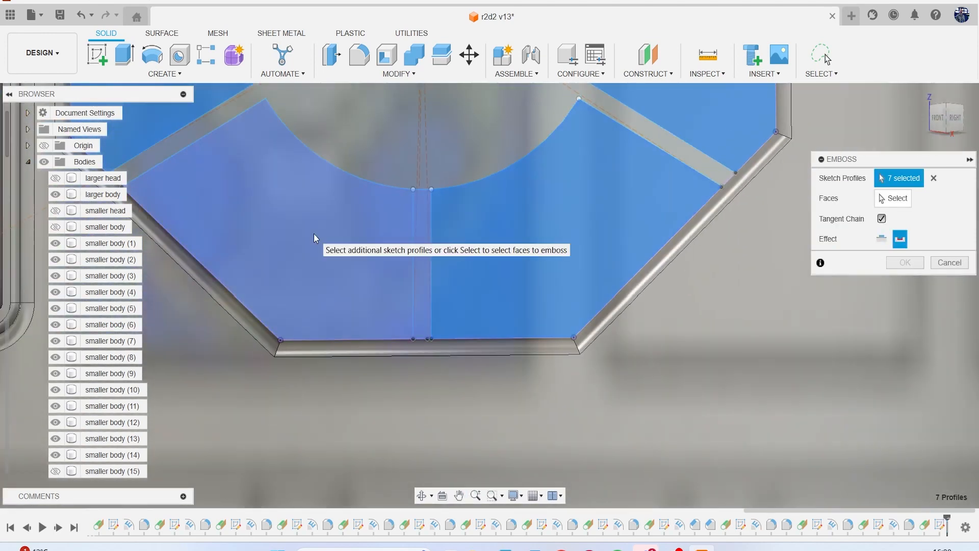
pyautogui.click(951, 262)
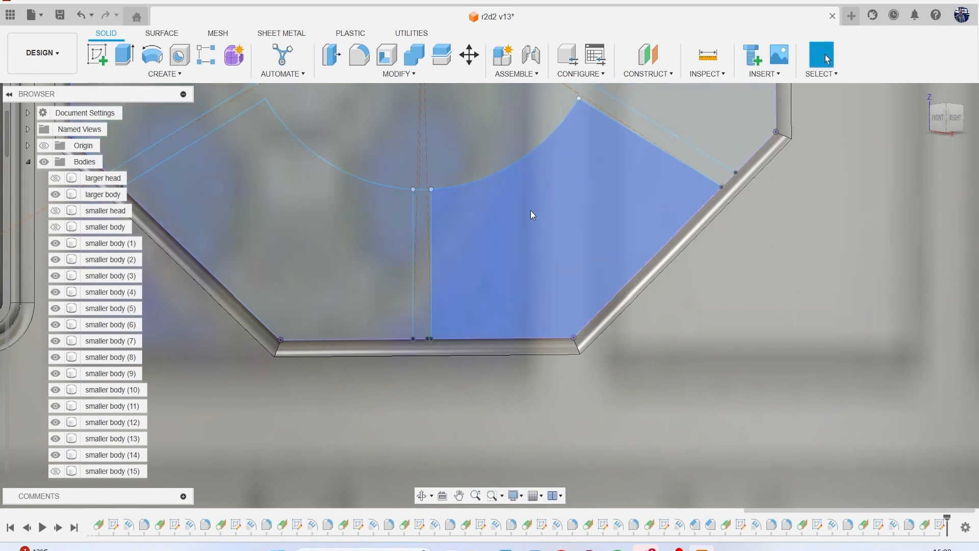
# - Reopen the spoke sketch, trim the circle's arc between the two lines of the bottom spoke, and finish the sketch
pyautogui.scroll(2, 519, 210)
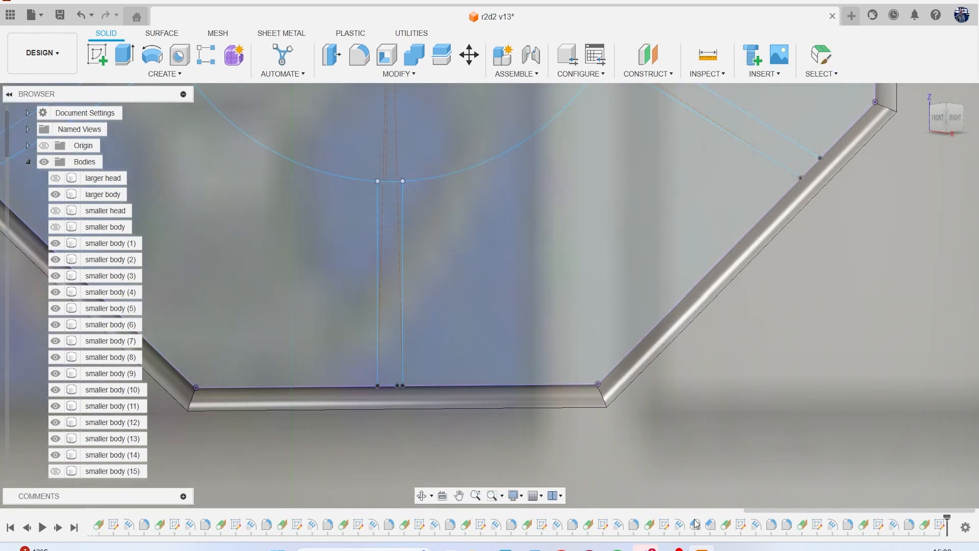
pyautogui.doubleClick(942, 525)
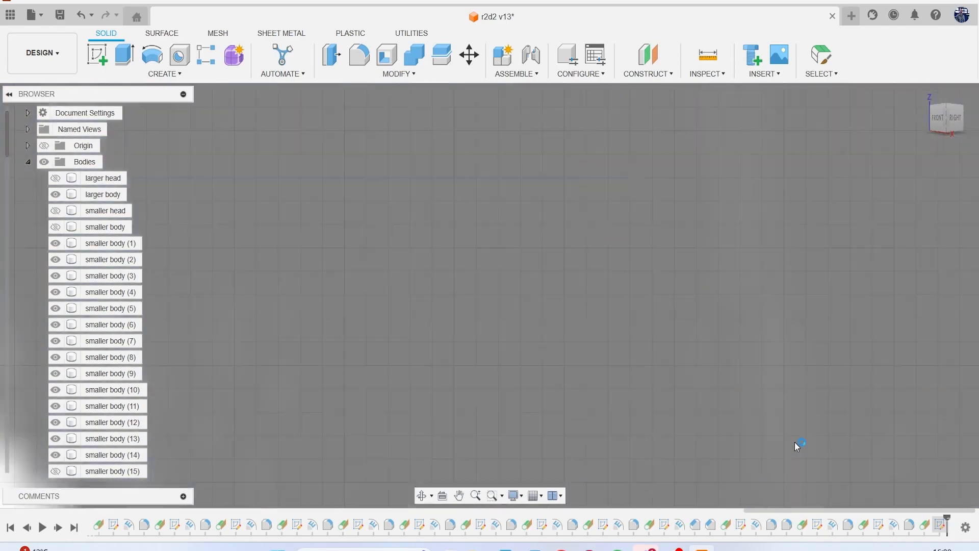
pyautogui.press('t')
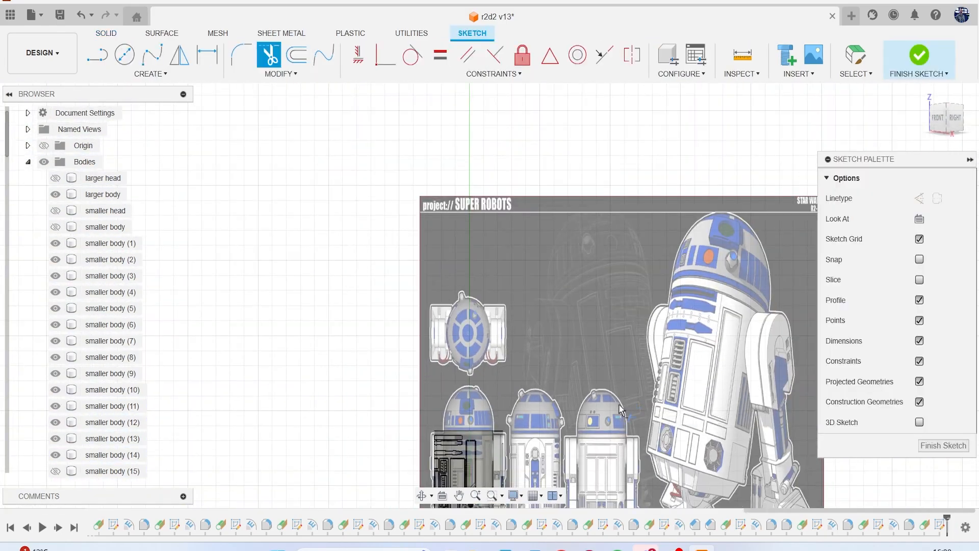
pyautogui.scroll(8, 467, 393)
pyautogui.scroll(5, 463, 405)
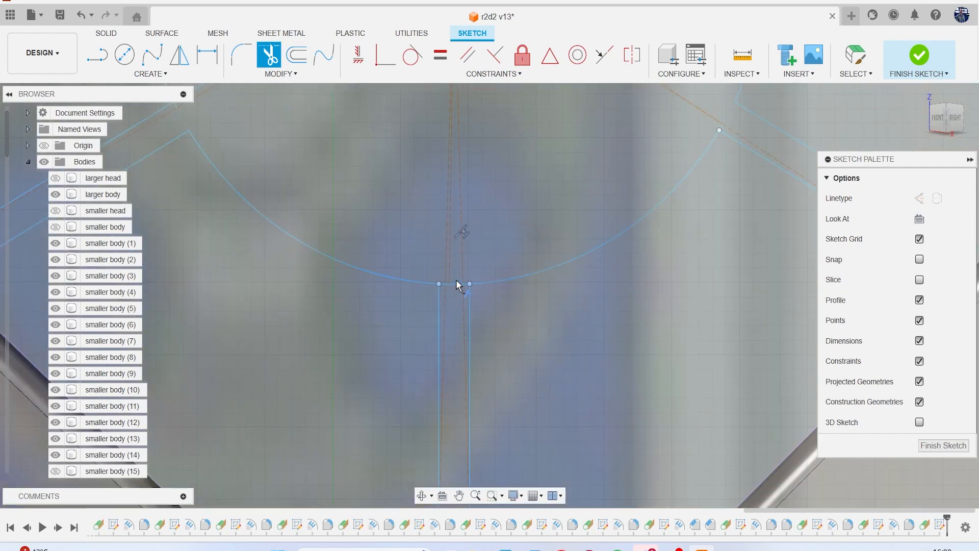
pyautogui.scroll(3, 456, 283)
pyautogui.click(456, 284)
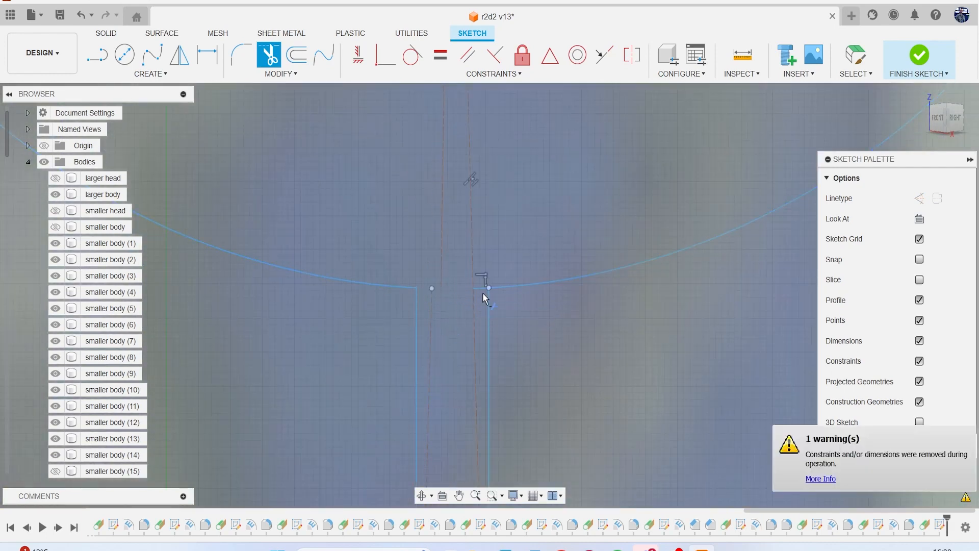
pyautogui.scroll(-5, 478, 412)
pyautogui.scroll(5, 503, 366)
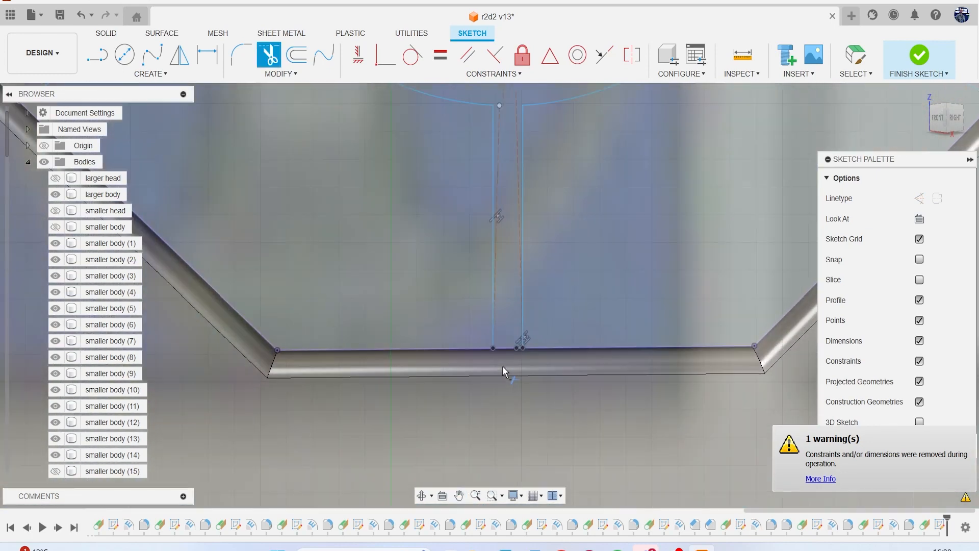
pyautogui.click(280, 74)
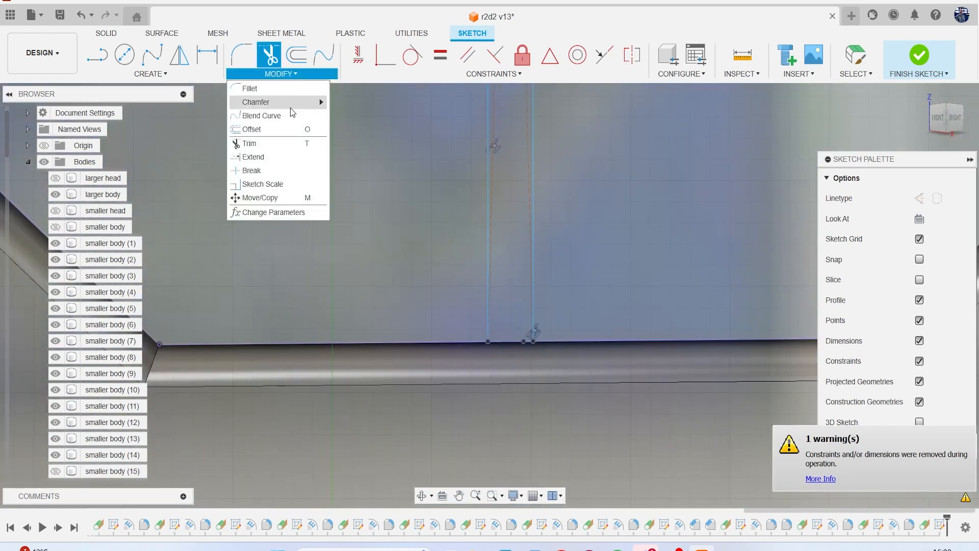
pyautogui.click(277, 150)
pyautogui.scroll(2, 437, 323)
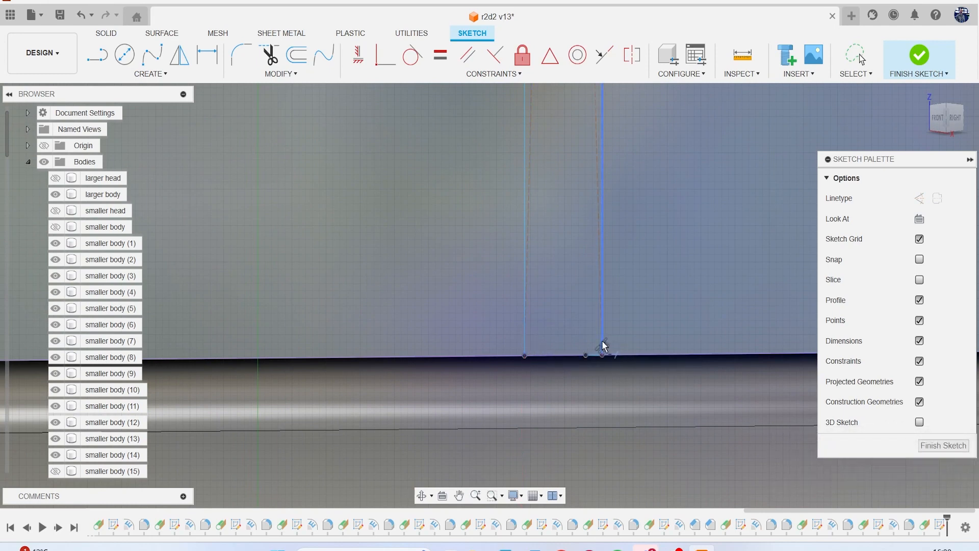
pyautogui.click(930, 62)
pyautogui.click(163, 74)
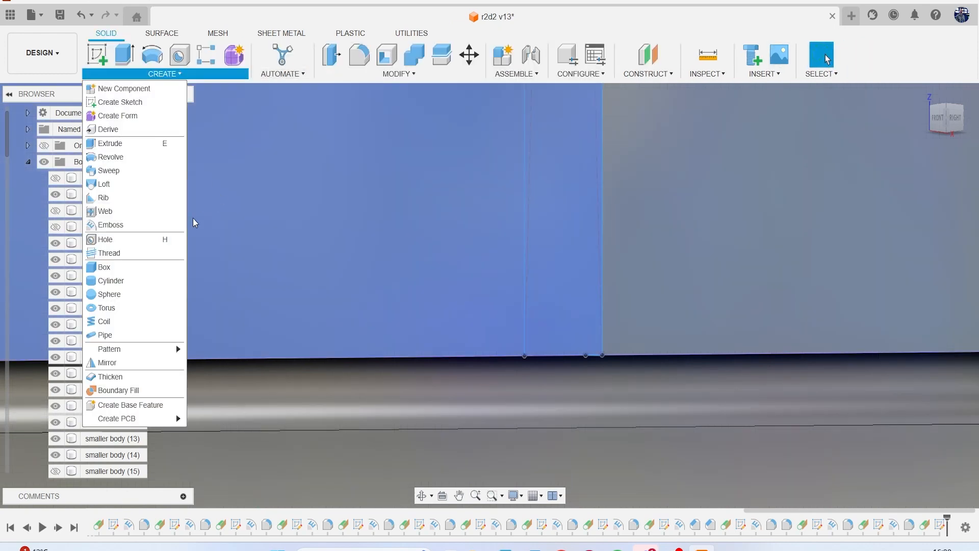
pyautogui.click(111, 225)
pyautogui.scroll(-5, 345, 243)
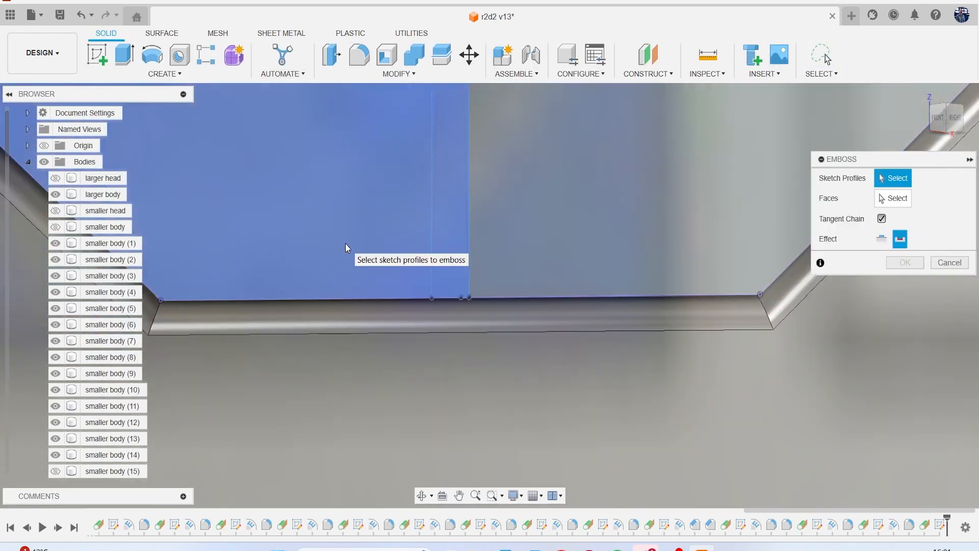
pyautogui.scroll(6, 345, 244)
pyautogui.moveTo(593, 424); pyautogui.dragTo(544, 341, button='middle')
pyautogui.scroll(2, 530, 312)
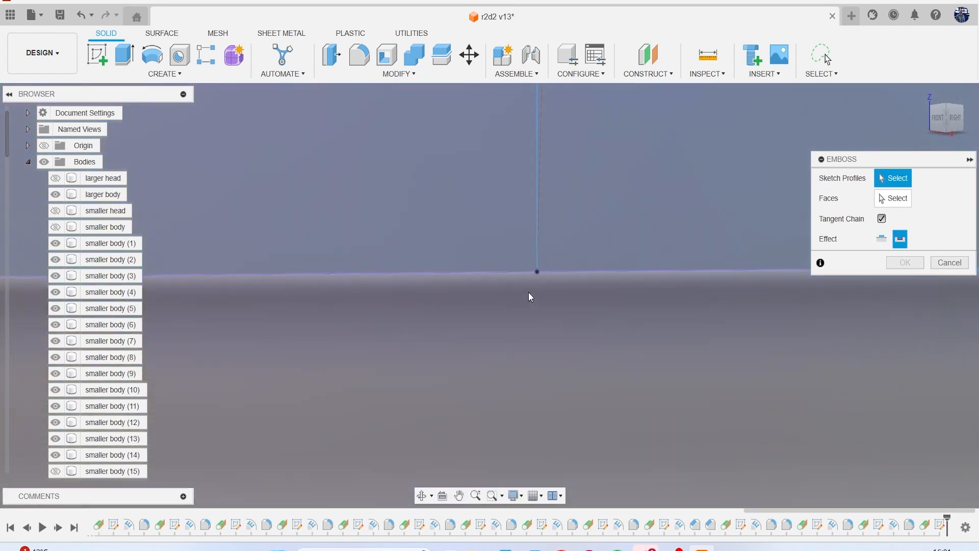
pyautogui.scroll(-5, 535, 275)
pyautogui.scroll(-5, 518, 230)
pyautogui.scroll(5, 478, 246)
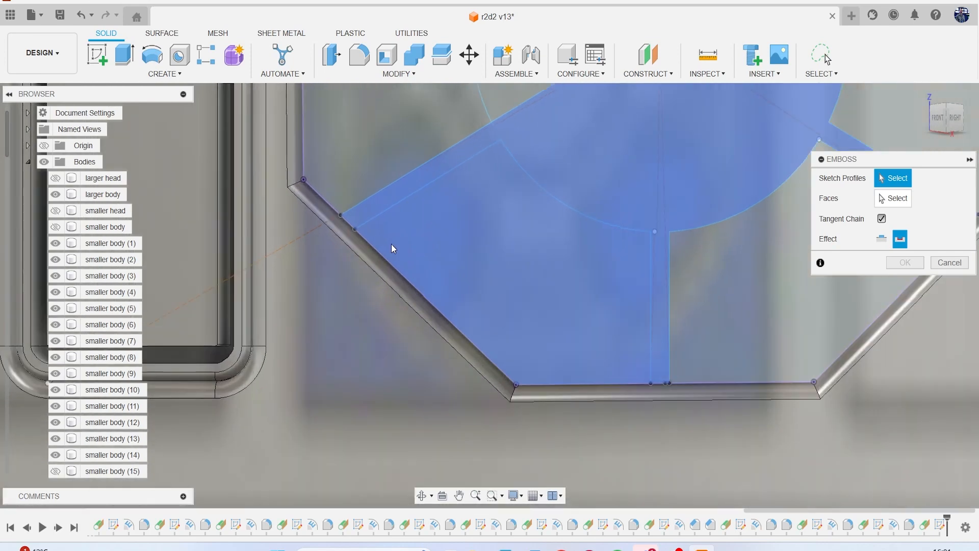
pyautogui.scroll(3, 397, 246)
pyautogui.scroll(-1, 465, 207)
pyautogui.moveTo(464, 207); pyautogui.dragTo(406, 332, button='middle')
pyautogui.scroll(-3, 434, 327)
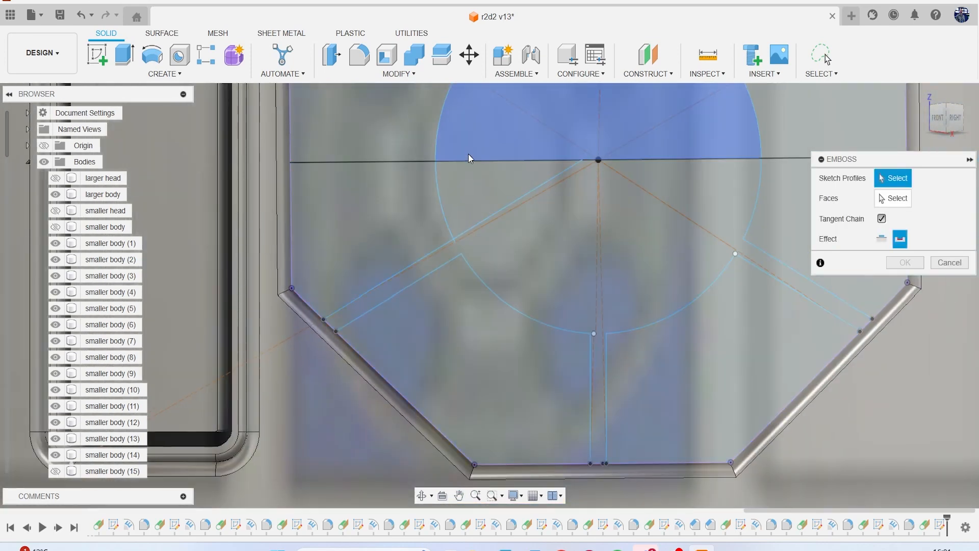
pyautogui.press('Escape')
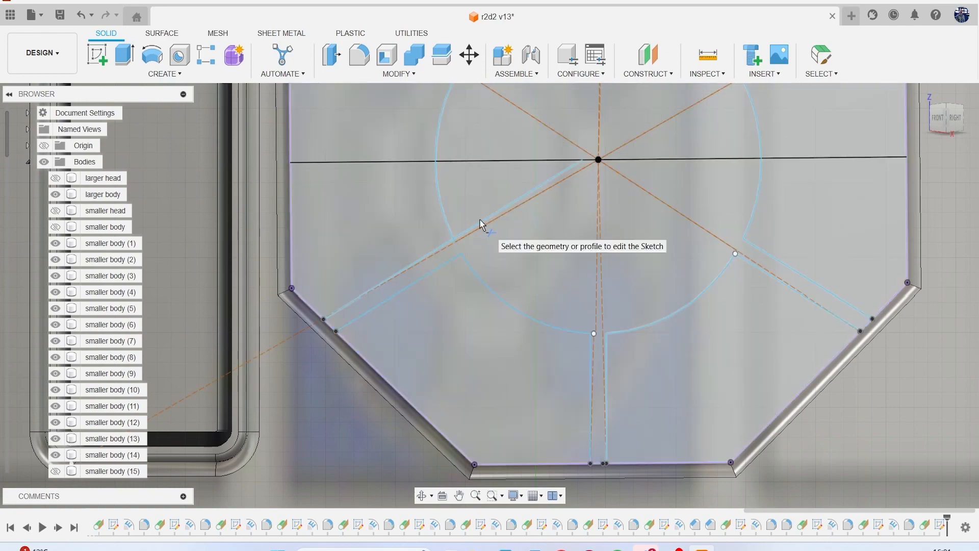
# - Reopen the spoke sketch and trim away the two construction lines running through the bottom spoke
pyautogui.scroll(-2, 610, 307)
pyautogui.moveTo(631, 339); pyautogui.dragTo(640, 283, button='middle')
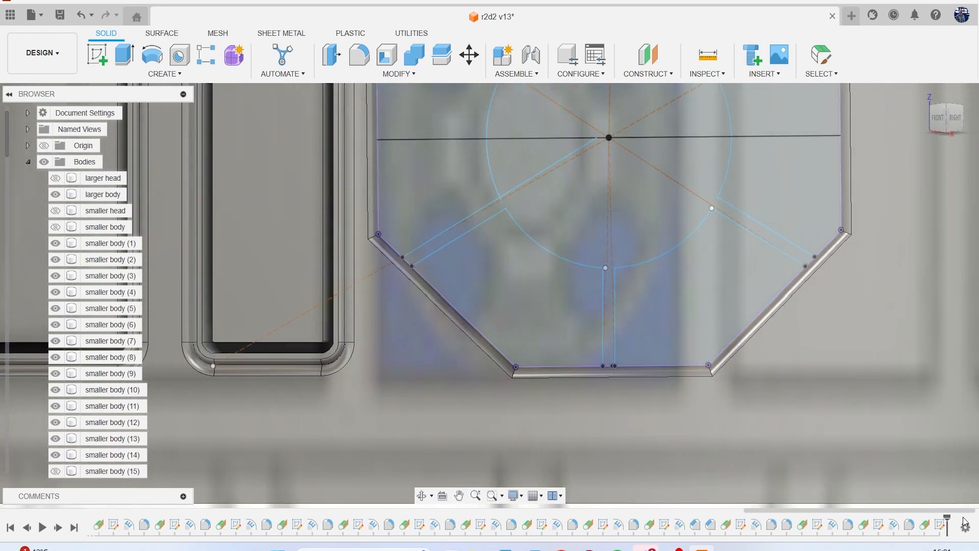
pyautogui.doubleClick(939, 527)
pyautogui.press('t')
pyautogui.scroll(-4, 696, 398)
pyautogui.moveTo(696, 398); pyautogui.dragTo(665, 235, button='middle')
pyautogui.scroll(6, 611, 345)
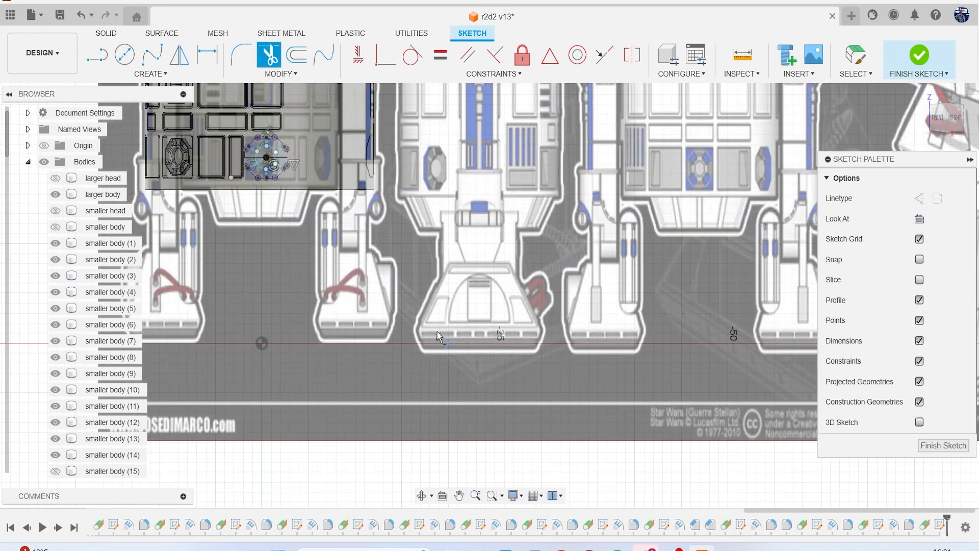
pyautogui.moveTo(278, 194); pyautogui.dragTo(390, 271, button='middle')
pyautogui.scroll(10, 390, 272)
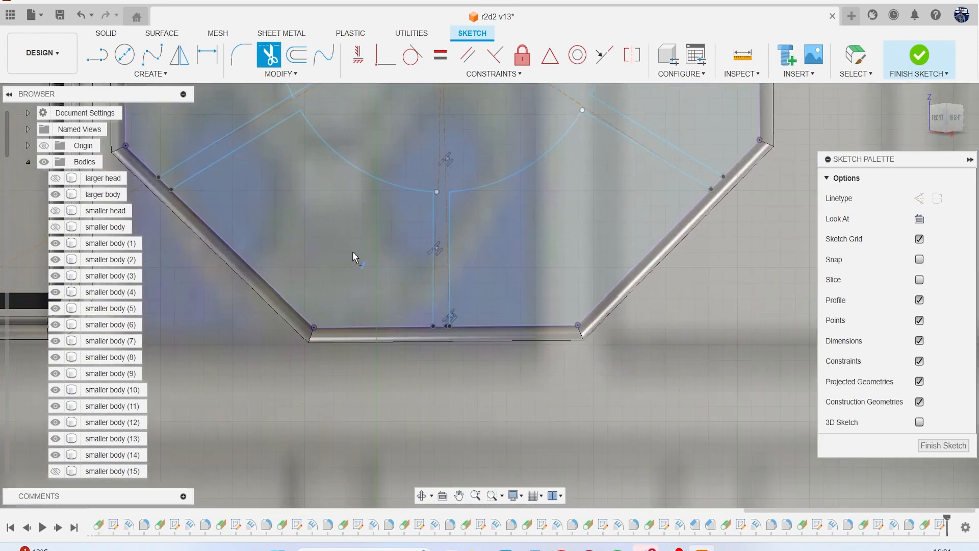
pyautogui.scroll(2, 421, 245)
pyautogui.click(442, 176)
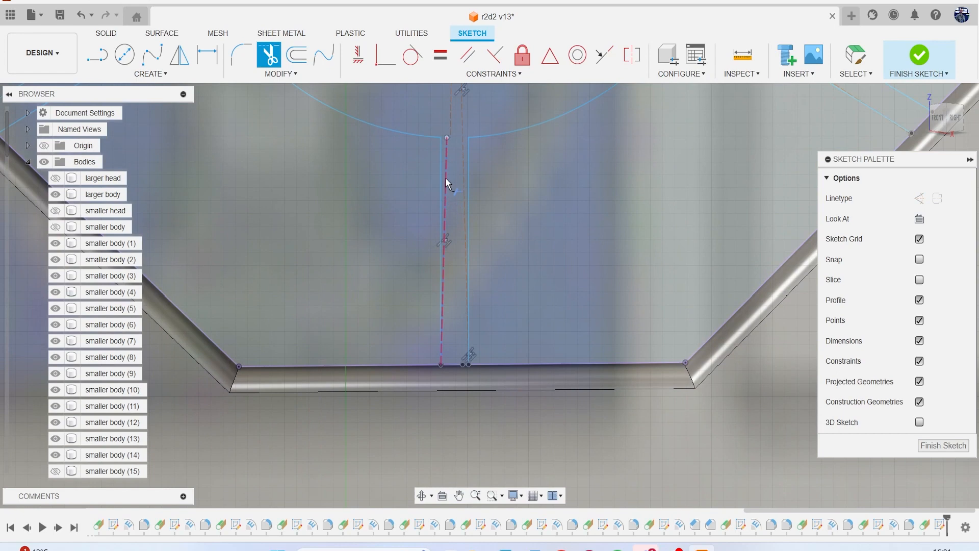
pyautogui.click(463, 156)
# - Trim away the construction line running from the circle's centre through the lower-left spoke
pyautogui.scroll(2, 458, 368)
pyautogui.scroll(3, 457, 374)
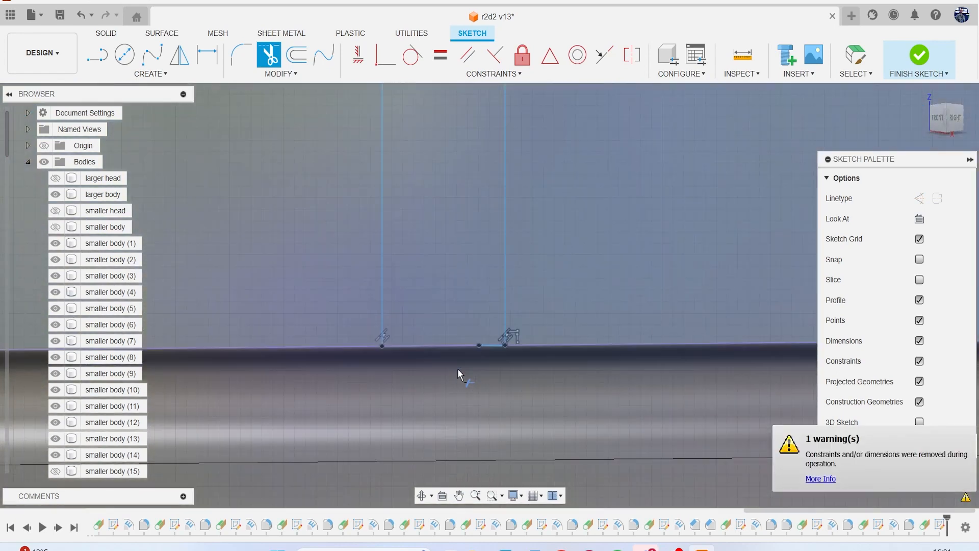
pyautogui.scroll(-6, 411, 240)
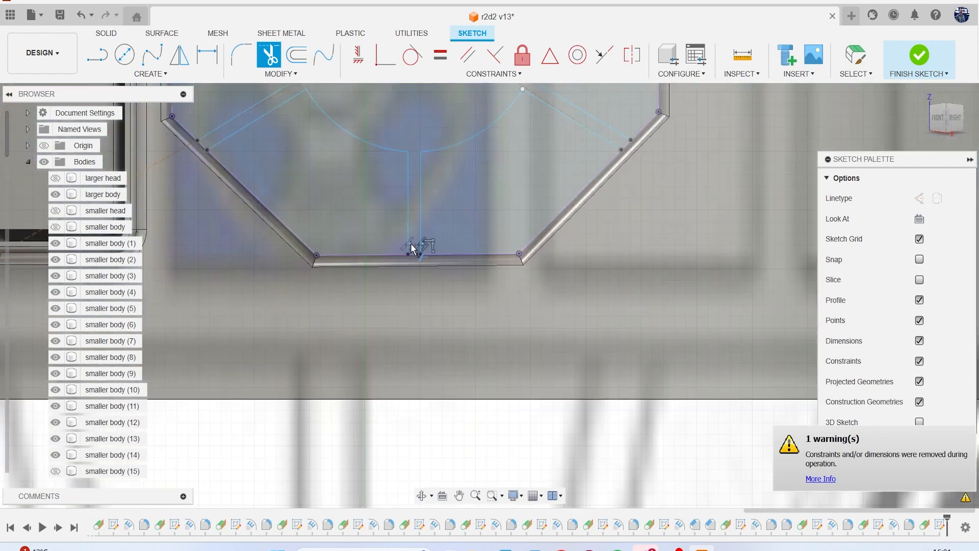
pyautogui.moveTo(277, 218); pyautogui.dragTo(360, 292, button='middle')
pyautogui.scroll(1, 359, 215)
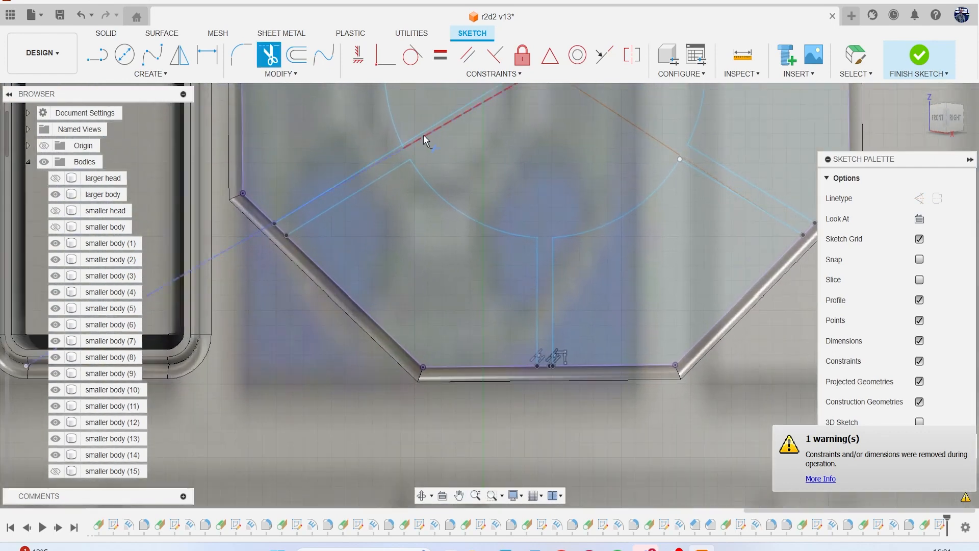
pyautogui.scroll(1, 274, 225)
pyautogui.click(484, 104)
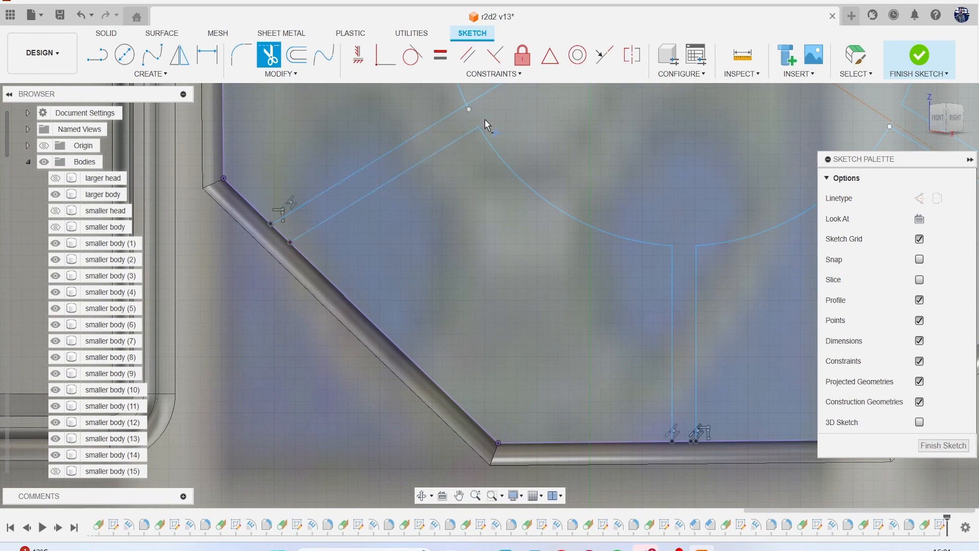
# - Extend the lower-left spoke's lines past the octagon's slanted edge, extend the bottom spoke's right line, and finish the sketch
pyautogui.click(291, 79)
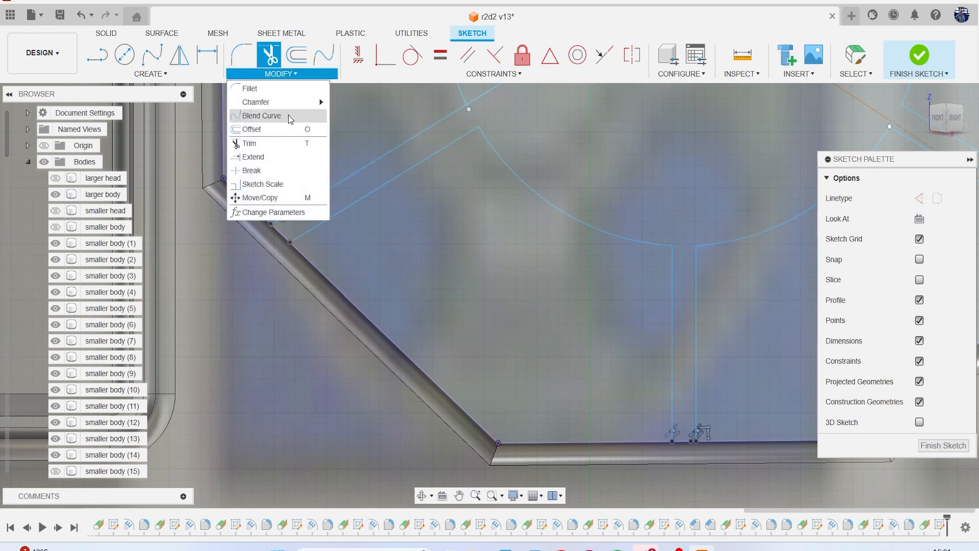
pyautogui.click(268, 158)
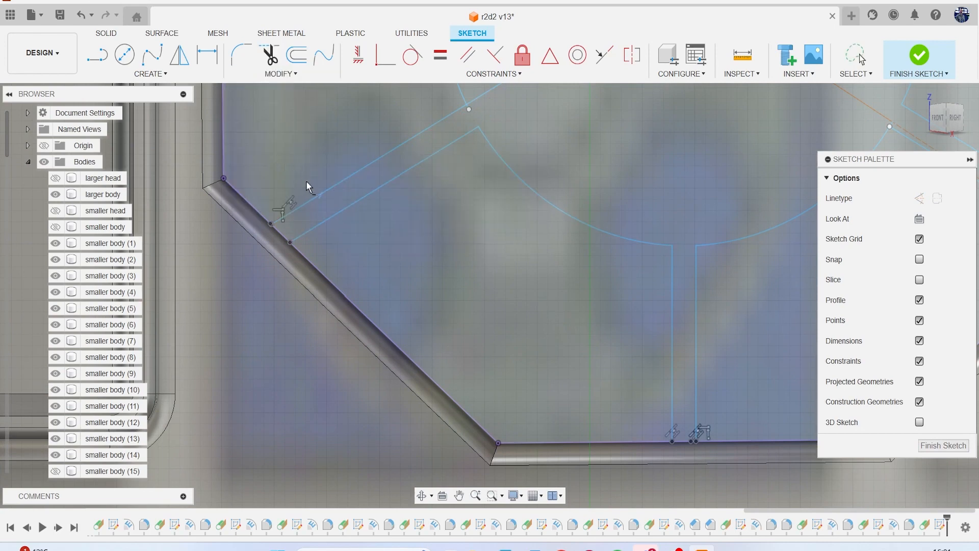
pyautogui.click(307, 232)
pyautogui.moveTo(485, 306); pyautogui.dragTo(404, 209, button='middle')
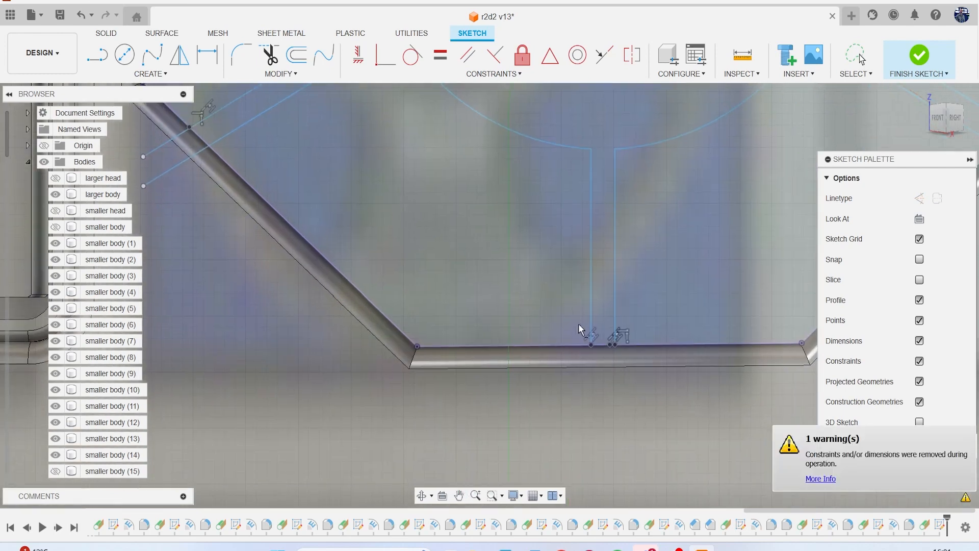
pyautogui.click(615, 310)
pyautogui.click(906, 57)
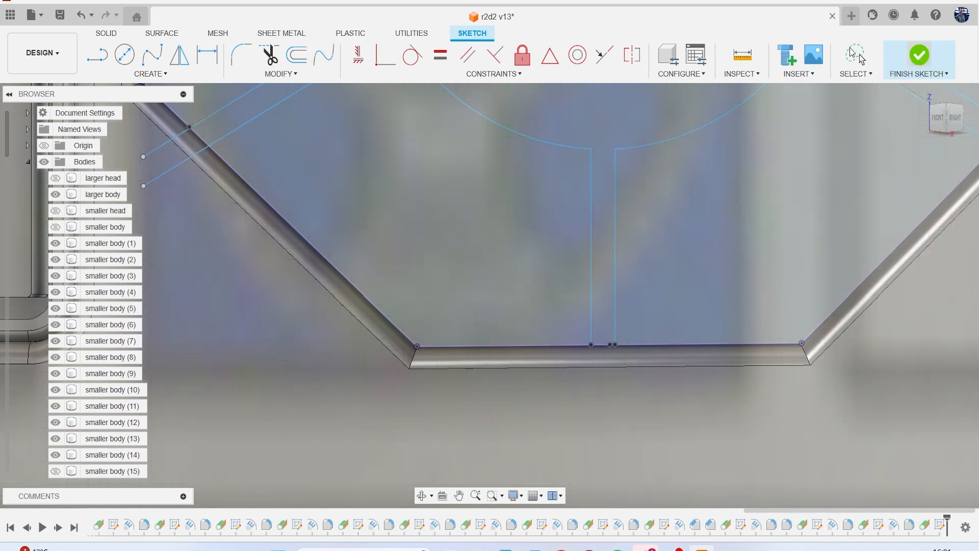
# - Start an Emboss and select all eight sketch profiles between the spokes around the circle of the octagon panel
pyautogui.click(164, 73)
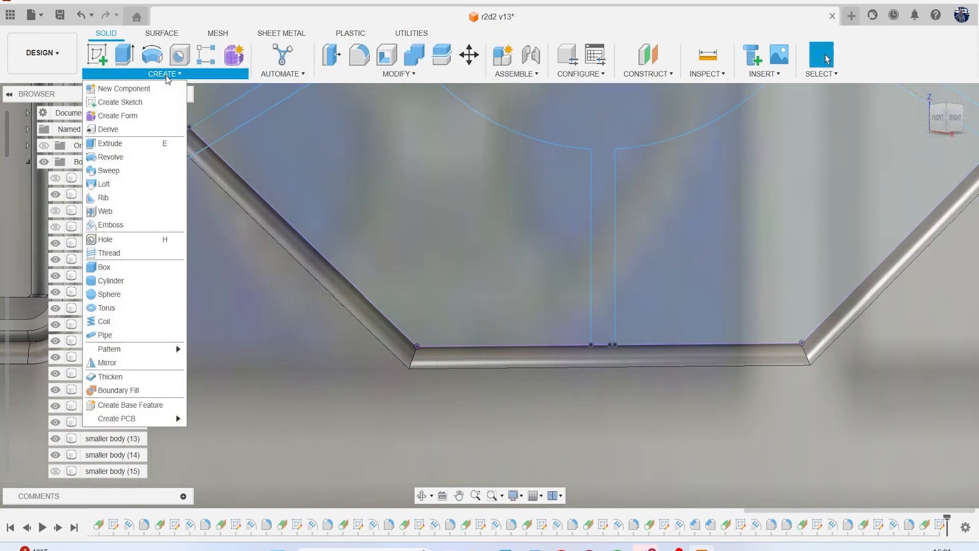
pyautogui.click(135, 225)
pyautogui.click(417, 220)
pyautogui.scroll(-3, 469, 203)
pyautogui.scroll(-3, 470, 198)
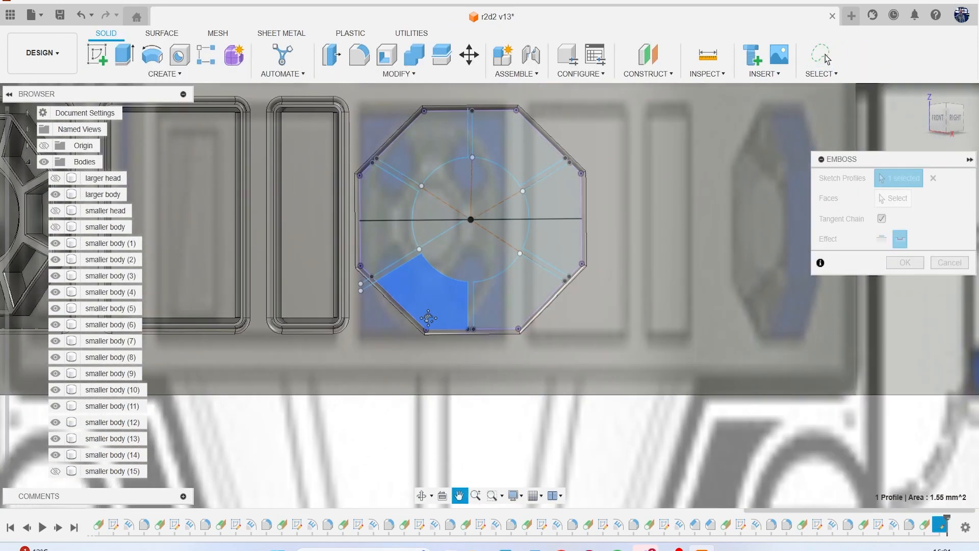
pyautogui.click(371, 305)
pyautogui.click(415, 213)
pyautogui.click(492, 214)
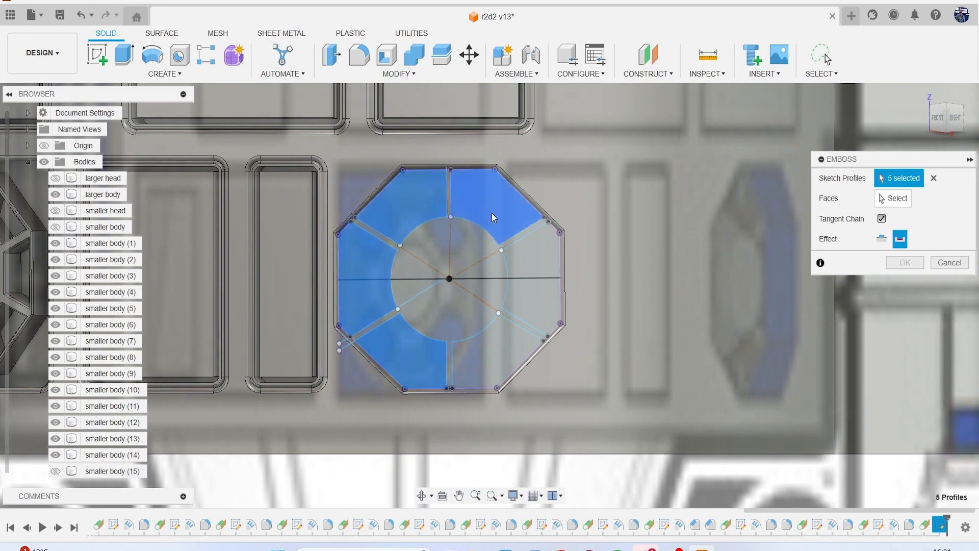
pyautogui.click(537, 289)
pyautogui.click(501, 346)
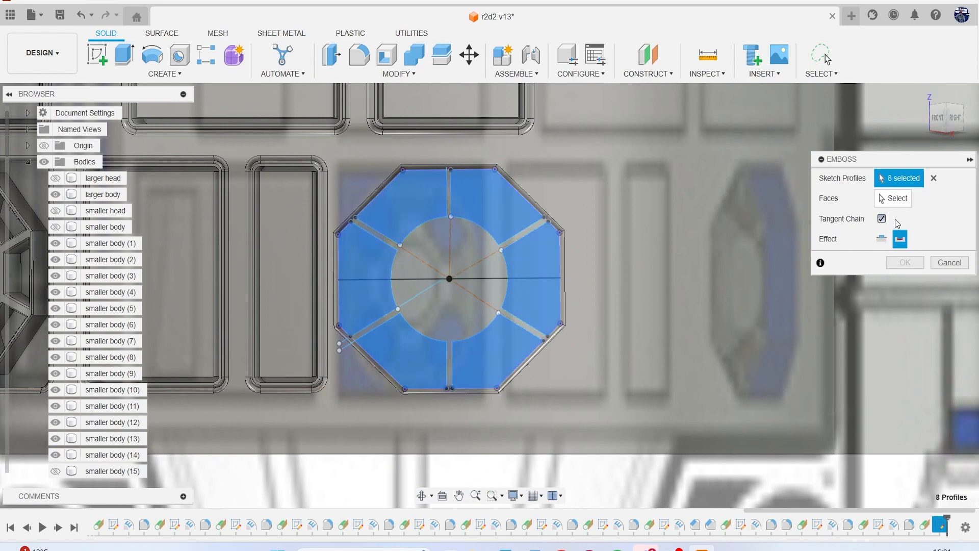
# - Choose the octagon panel's recessed face and deboss the selected profiles into it at a depth of -0.50 mm
pyautogui.click(893, 199)
pyautogui.click(548, 284)
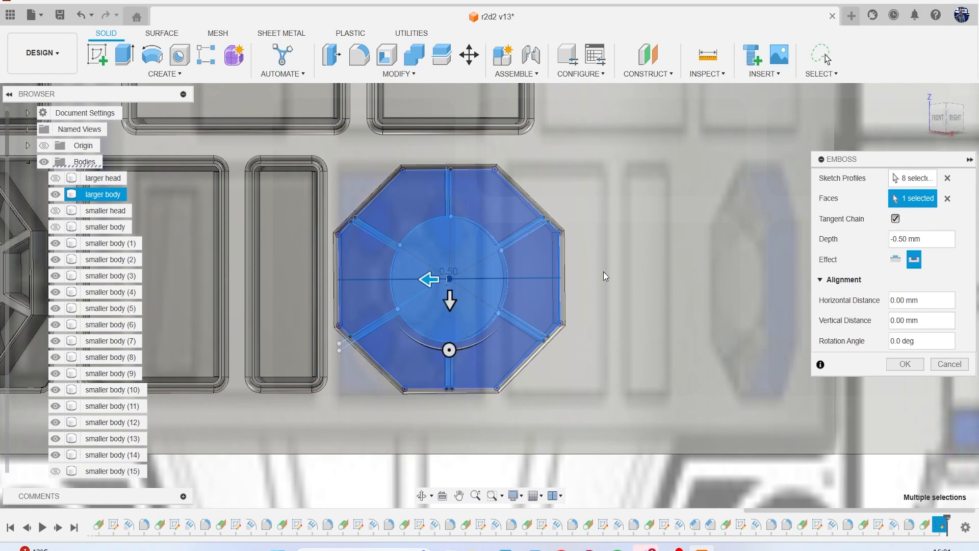
pyautogui.moveTo(948, 122); pyautogui.dragTo(946, 101)
pyautogui.scroll(-4, 688, 313)
pyautogui.moveTo(677, 301); pyautogui.dragTo(679, 97, button='middle')
pyautogui.moveTo(665, 336); pyautogui.dragTo(664, 201, button='middle')
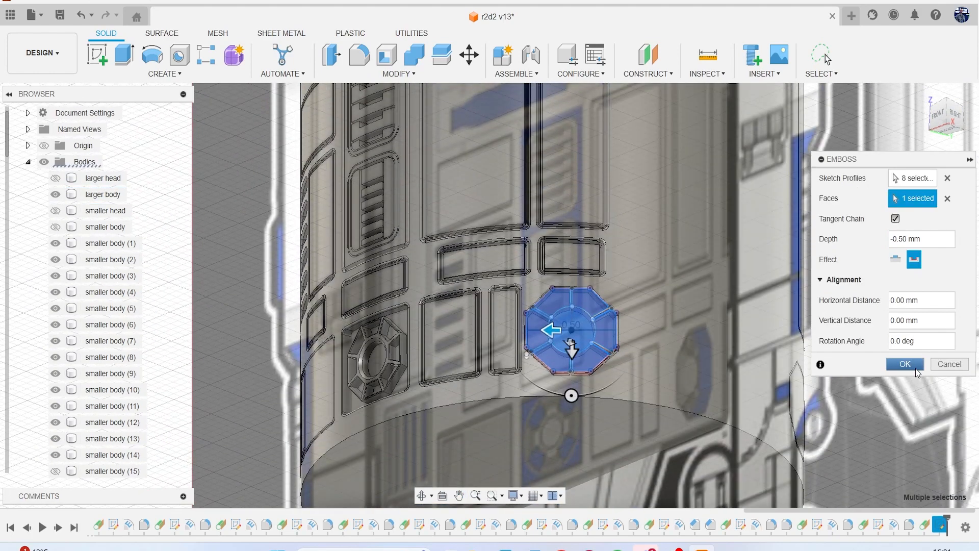
pyautogui.click(916, 368)
pyautogui.scroll(3, 607, 381)
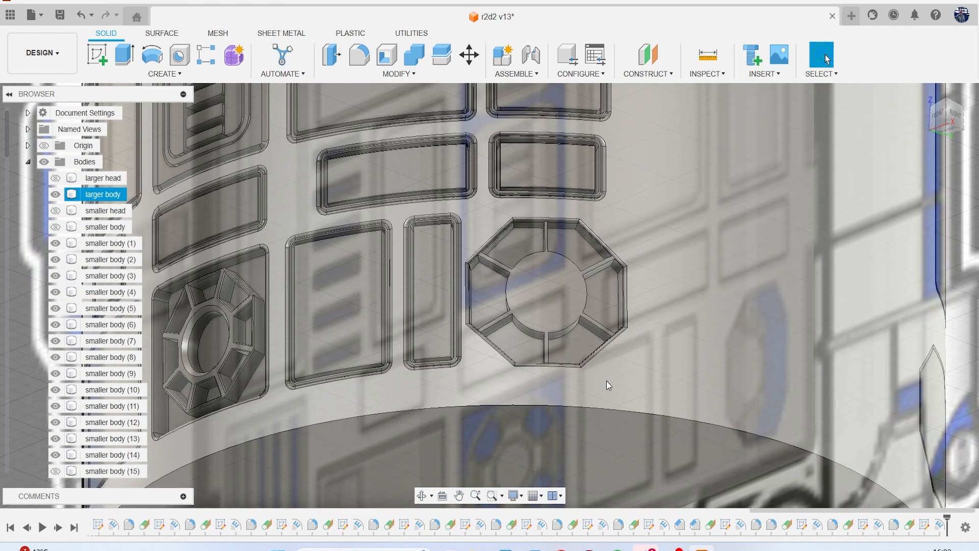
pyautogui.press('Escape')
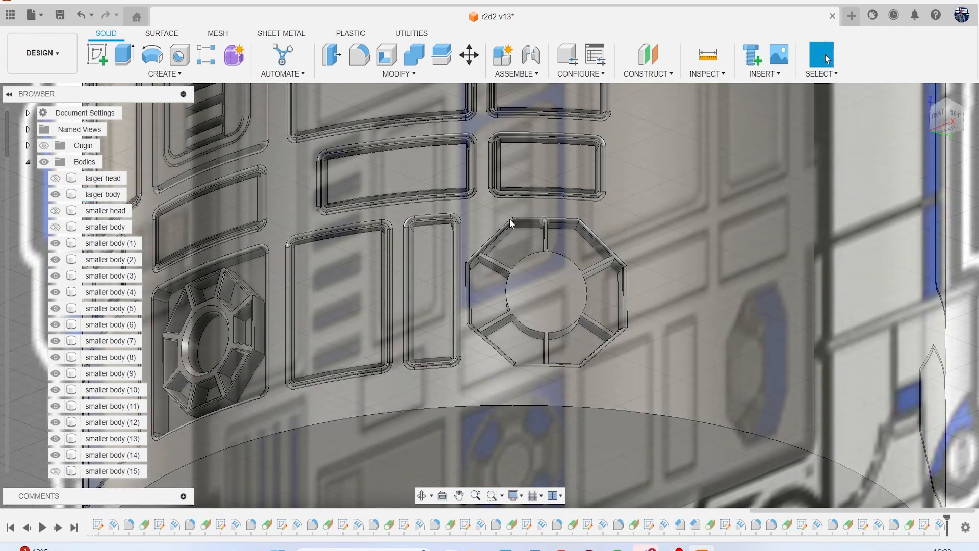
# - Create a construction plane tangent to the circular hub face of the octagon panel at 0.0 deg
pyautogui.click(498, 223)
pyautogui.press('Escape')
pyautogui.click(663, 75)
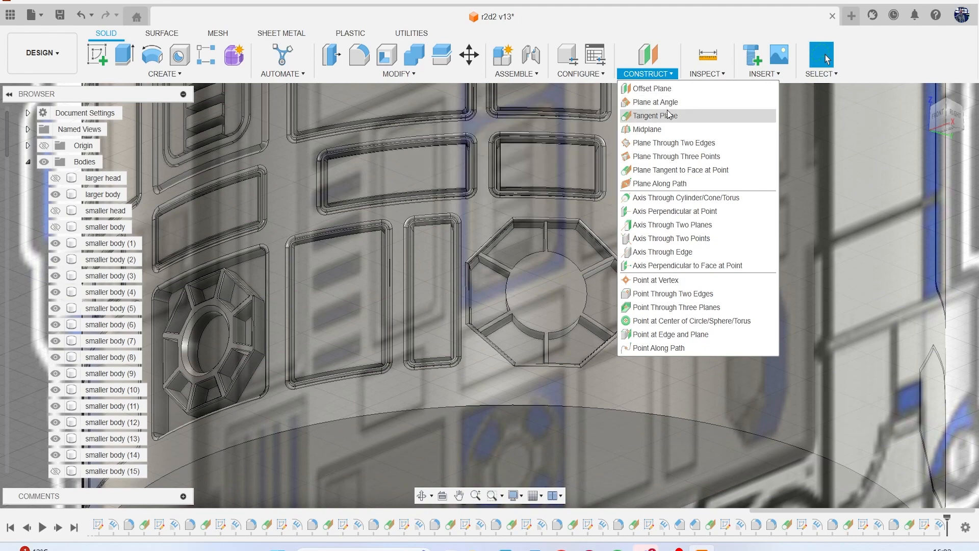
pyautogui.click(655, 115)
pyautogui.click(549, 287)
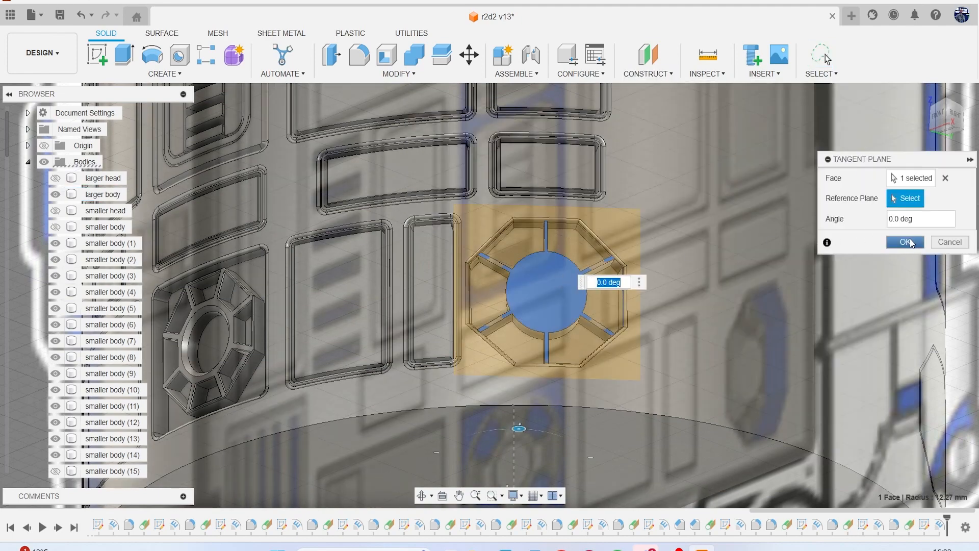
pyautogui.click(913, 242)
# - Sketch a two-point circle on the new tangent plane, matching the outline of the octagon panel's circular hub
pyautogui.click(98, 61)
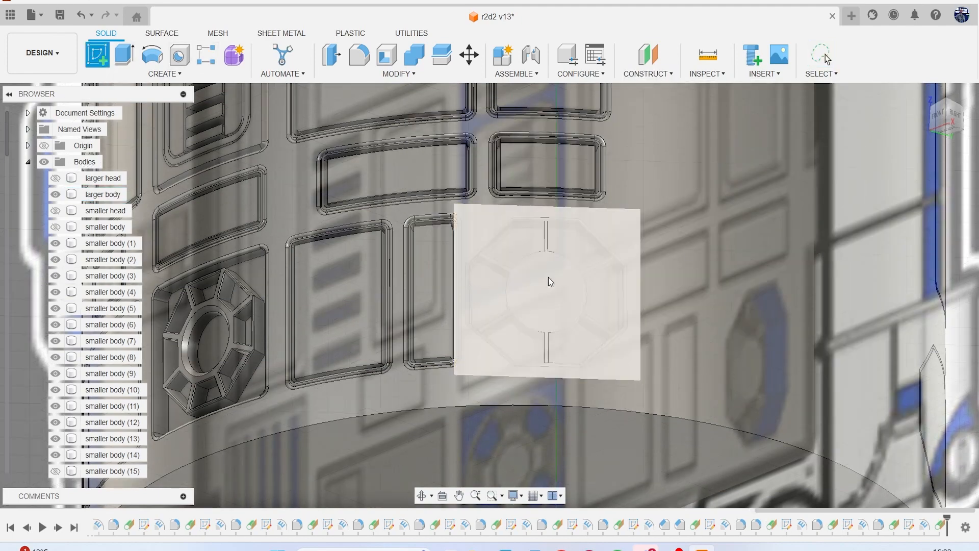
pyautogui.click(547, 277)
pyautogui.scroll(10, 433, 276)
pyautogui.press('c')
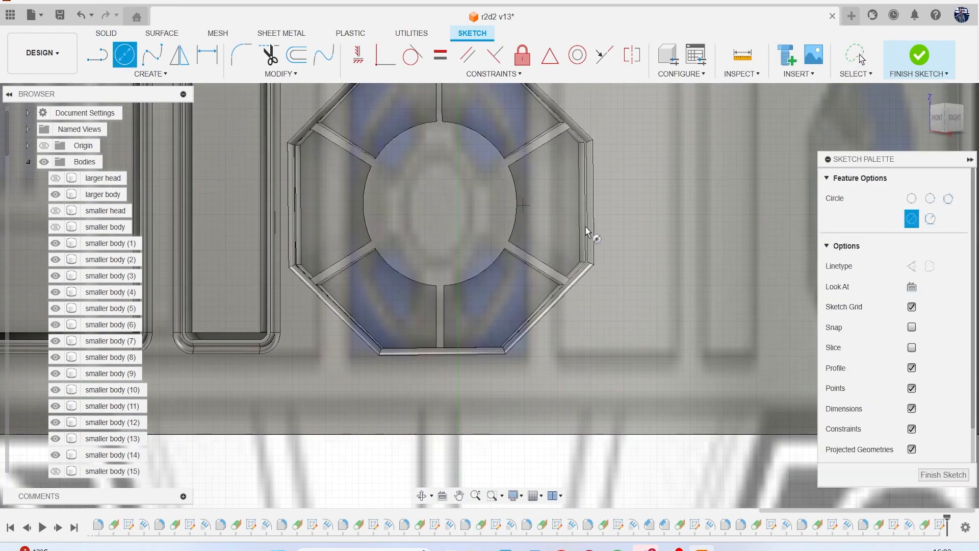
pyautogui.click(912, 198)
pyautogui.scroll(2, 456, 141)
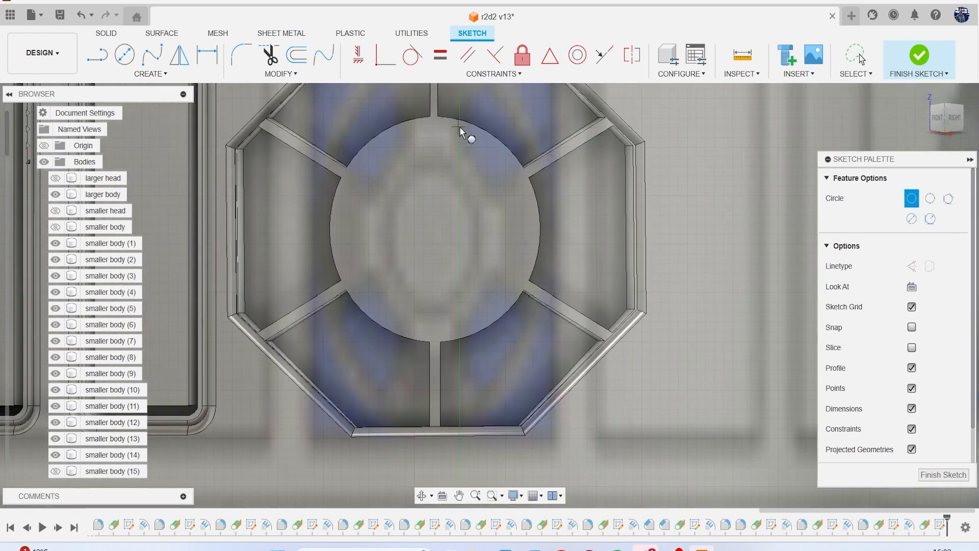
pyautogui.click(480, 159)
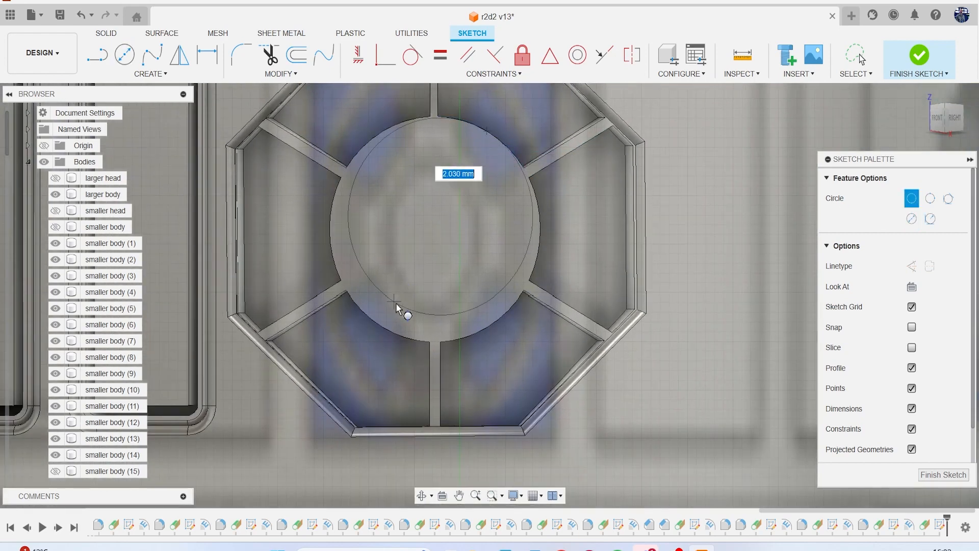
pyautogui.click(388, 330)
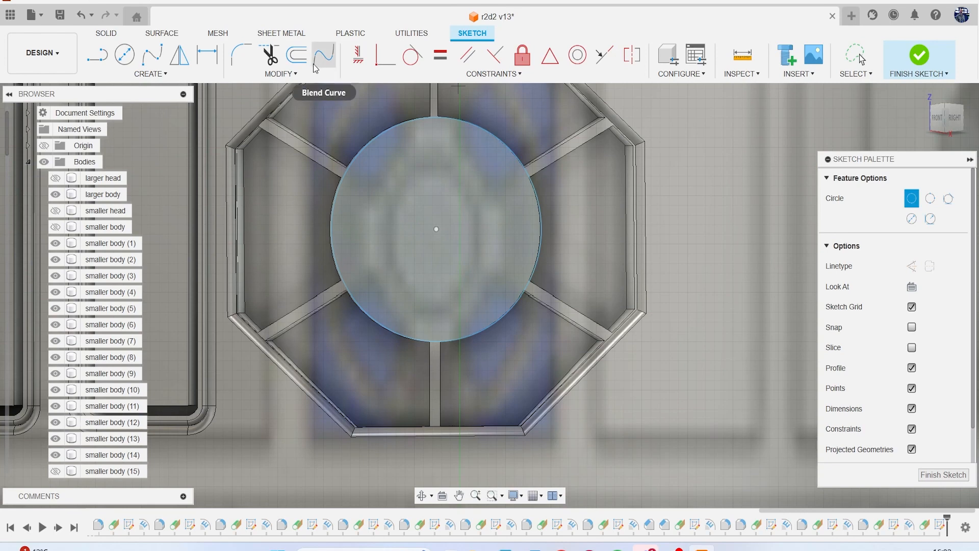
# - Offset the hub circle inward by 0.35 mm and finish the sketch
pyautogui.click(297, 55)
pyautogui.click(466, 126)
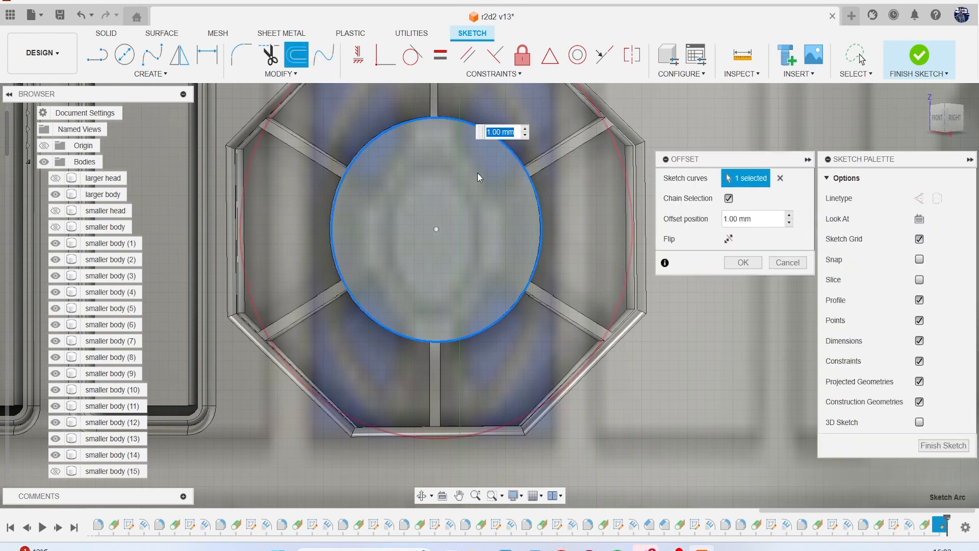
pyautogui.scroll(-3, 477, 172)
pyautogui.moveTo(485, 103); pyautogui.dragTo(470, 172)
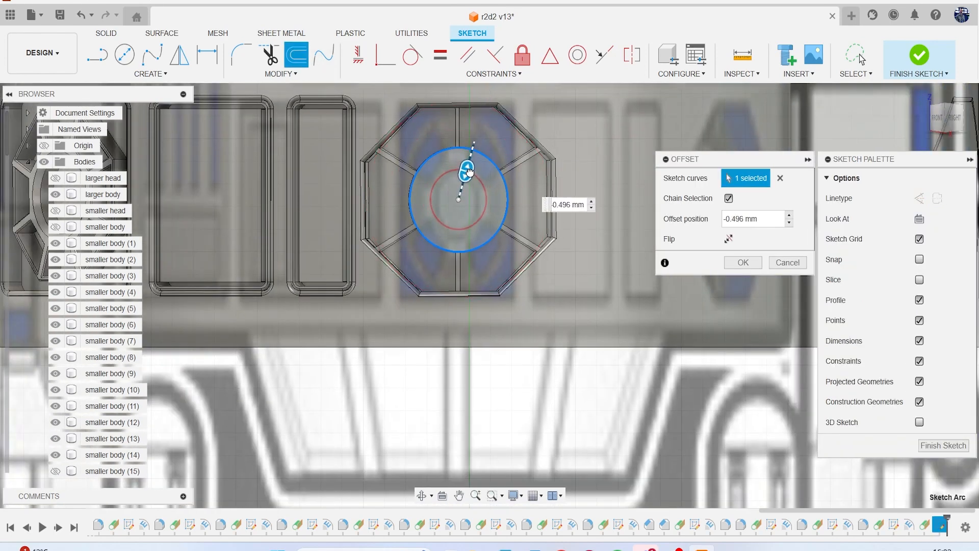
pyautogui.click(743, 262)
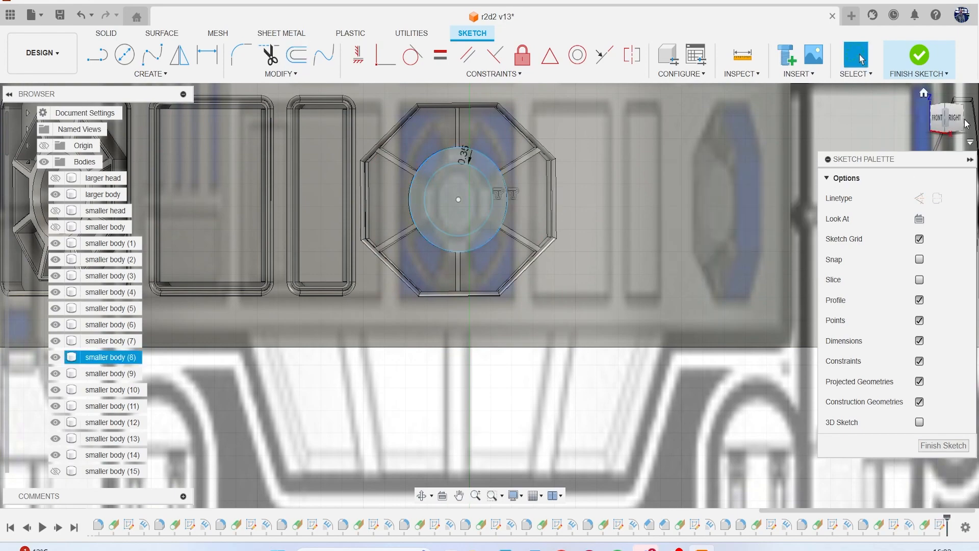
pyautogui.click(918, 62)
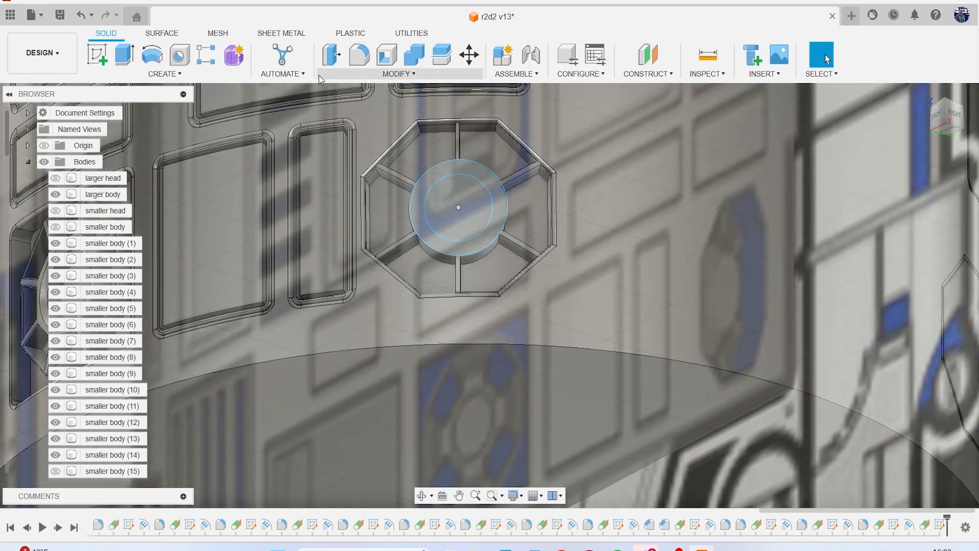
# - Deboss the inner circle profile into the octagon panel's hub face at a depth of -0.50 mm
pyautogui.click(186, 78)
pyautogui.click(117, 239)
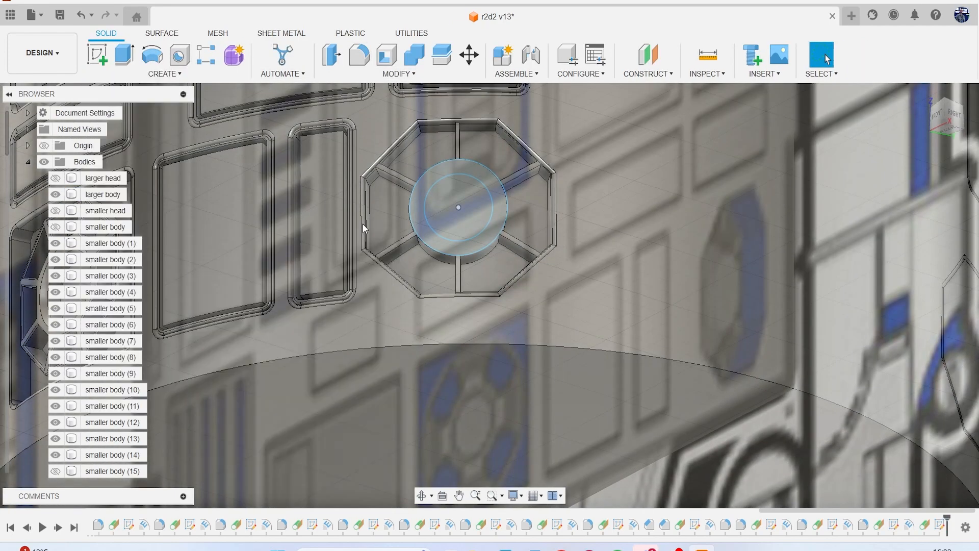
pyautogui.scroll(2, 470, 201)
pyautogui.click(472, 204)
pyautogui.click(898, 205)
pyautogui.scroll(3, 547, 222)
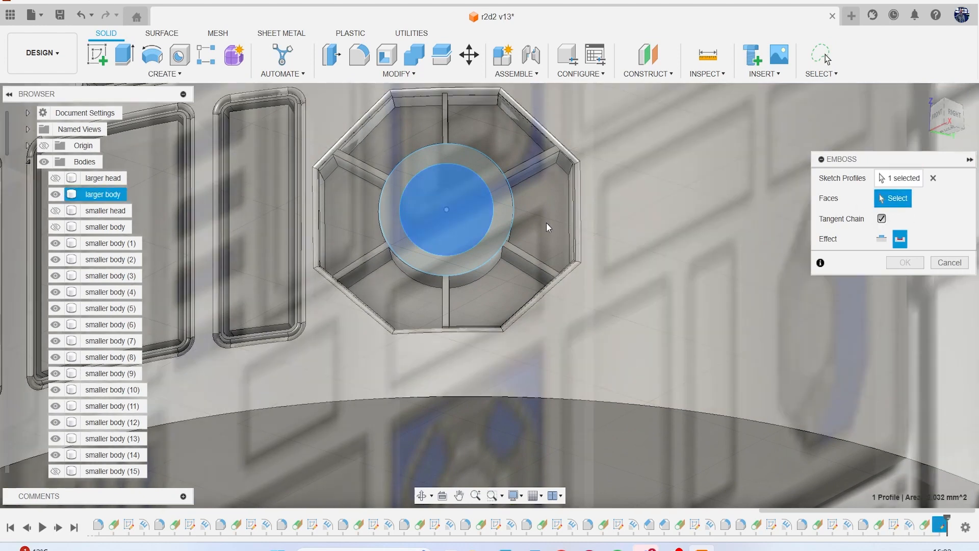
pyautogui.click(479, 223)
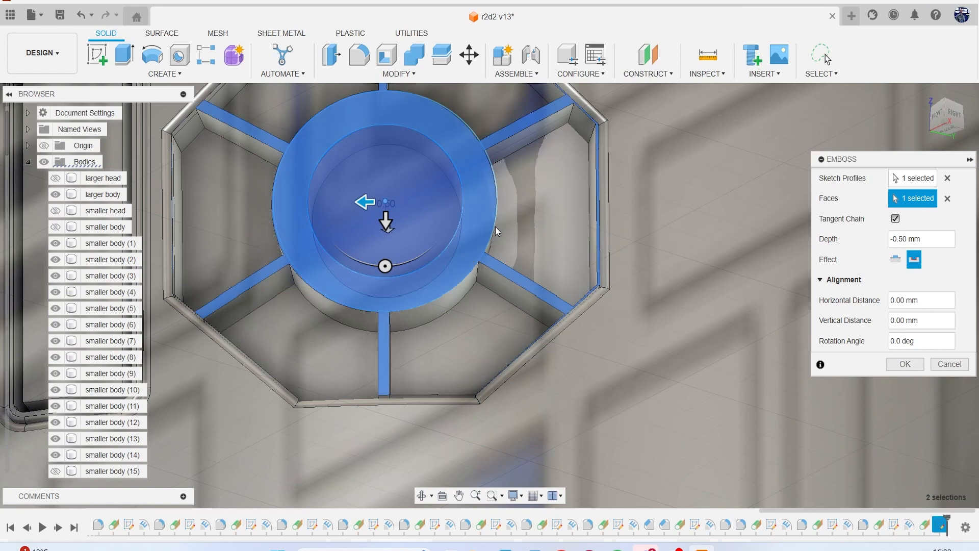
pyautogui.click(906, 364)
# - Chamfer the circular rim of the hub's central recess with an equal distance of 0.237 mm
pyautogui.click(369, 75)
pyautogui.click(370, 113)
pyautogui.click(381, 124)
pyautogui.moveTo(381, 134); pyautogui.dragTo(381, 124)
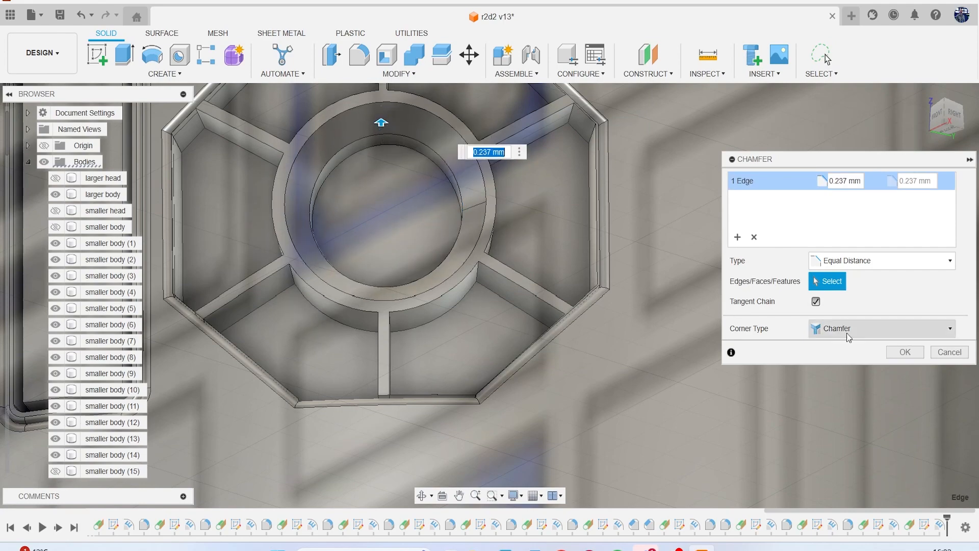
pyautogui.click(896, 350)
# - Hide both reference image canvases and turn the view to inspect the panels around the bottom of the body
pyautogui.scroll(-3, 684, 344)
pyautogui.scroll(-3, 678, 344)
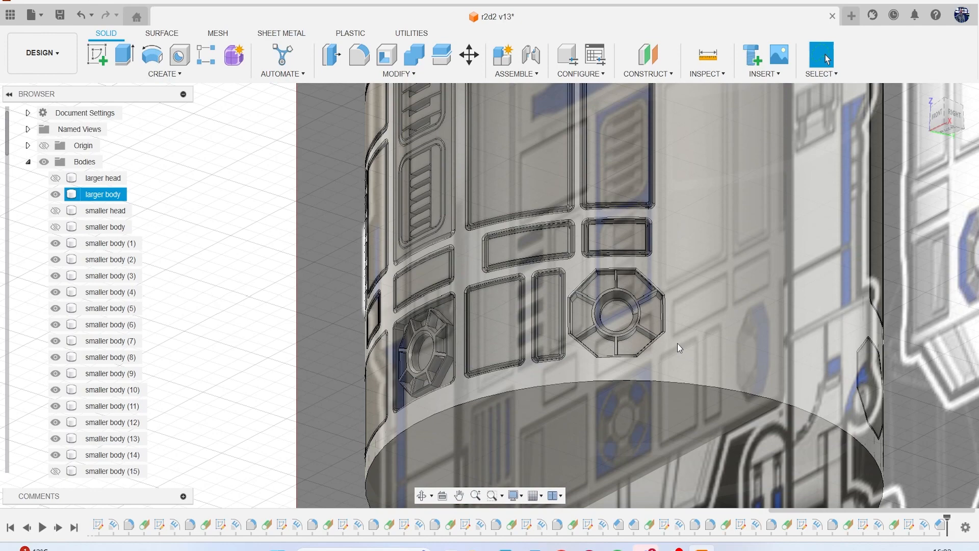
pyautogui.press('Escape')
pyautogui.scroll(-6, 64, 414)
pyautogui.scroll(-3, 64, 411)
pyautogui.click(55, 422)
pyautogui.click(55, 406)
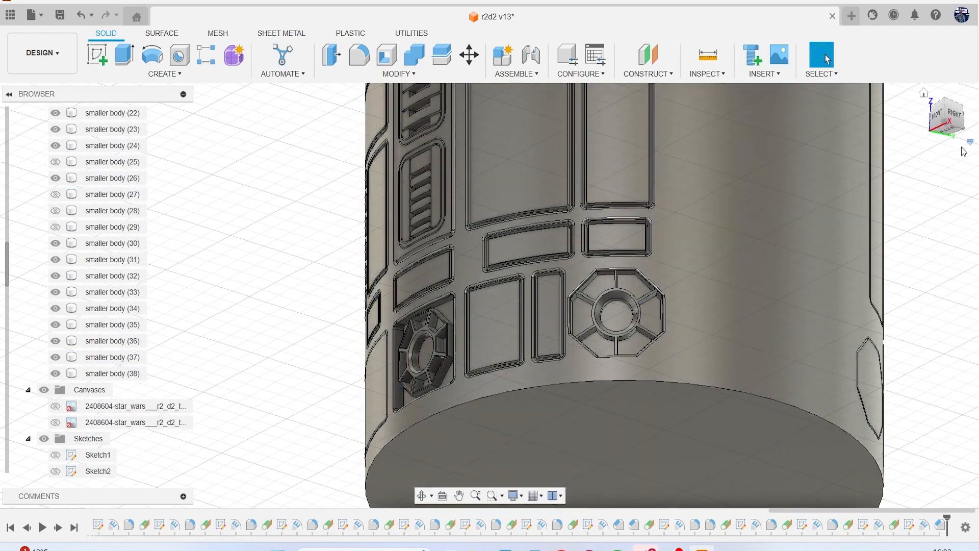
pyautogui.click(943, 128)
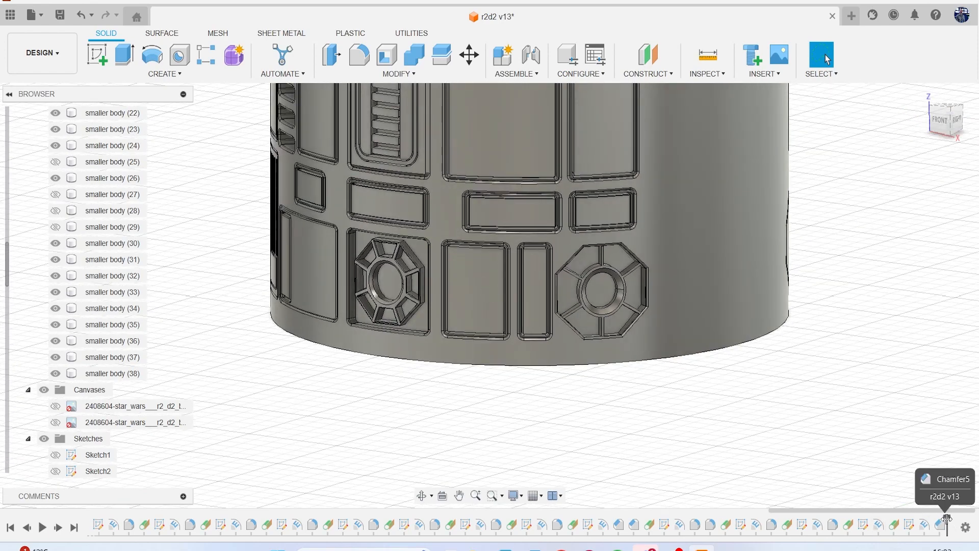
# - Try chamfering the octagon panel's hub face with the timeline rolled back before the central recess
pyautogui.moveTo(939, 520); pyautogui.dragTo(918, 527)
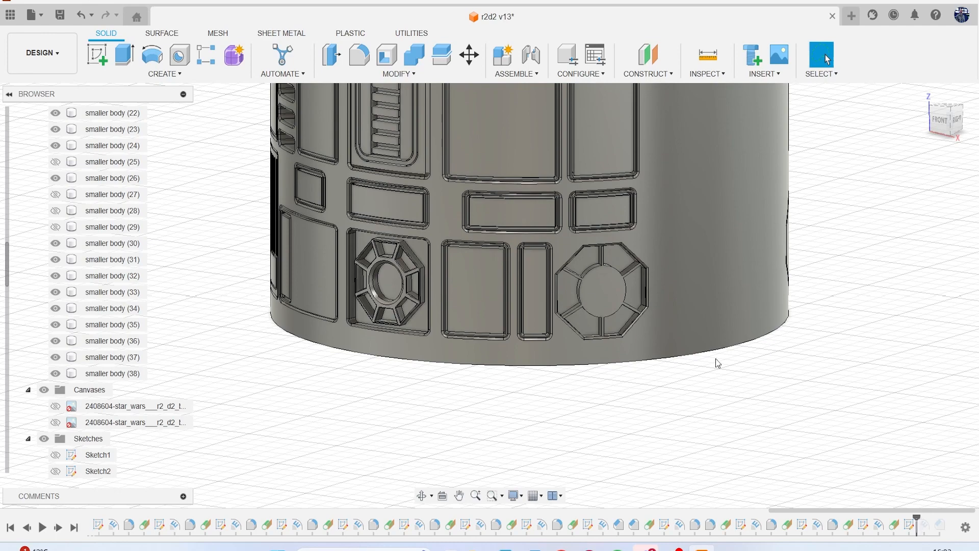
pyautogui.scroll(5, 644, 286)
pyautogui.moveTo(674, 298); pyautogui.dragTo(602, 226, button='middle')
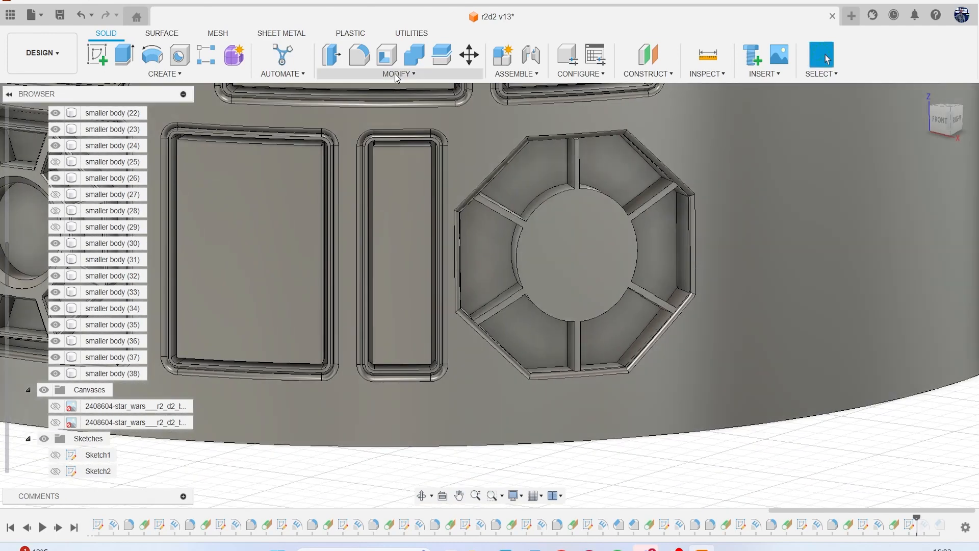
pyautogui.click(398, 77)
pyautogui.click(380, 115)
pyautogui.scroll(1, 551, 229)
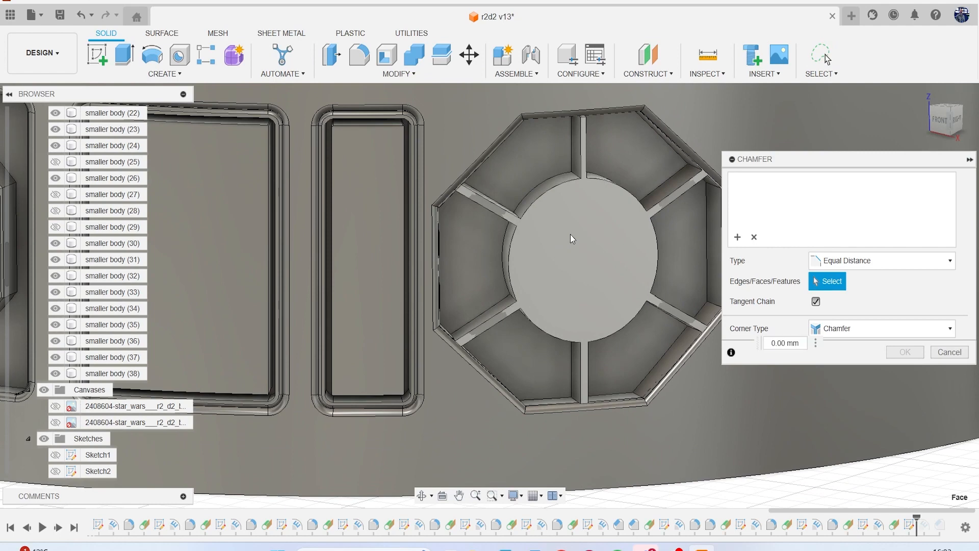
pyautogui.click(570, 234)
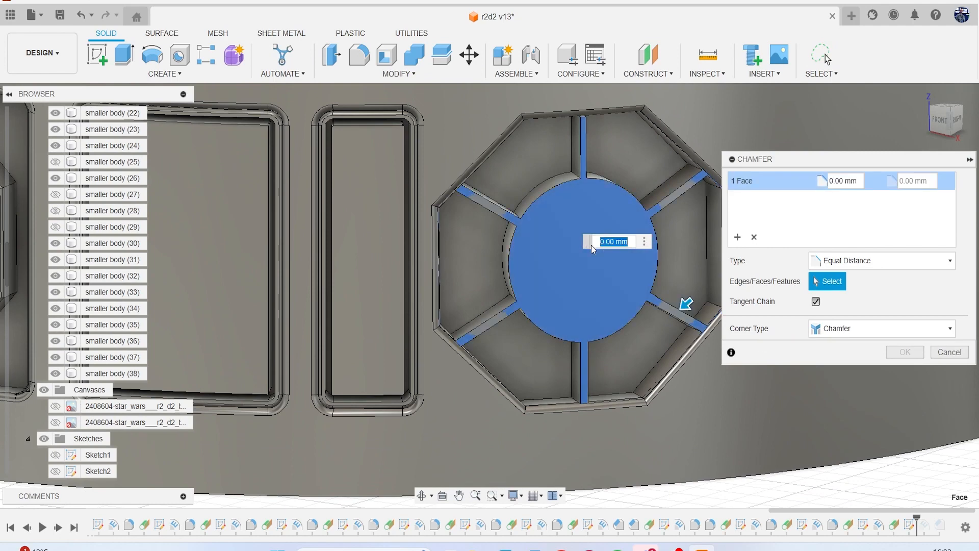
pyautogui.click(936, 354)
pyautogui.press('Escape')
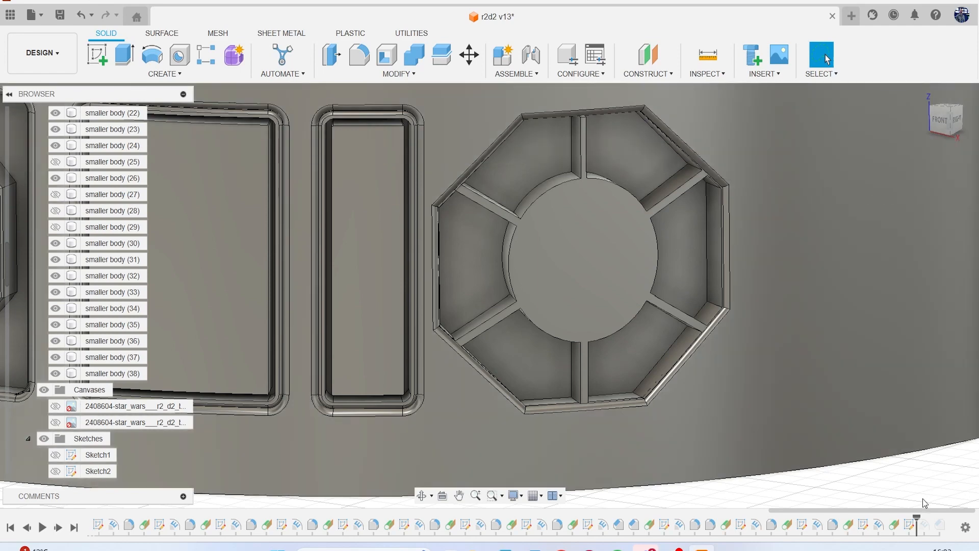
pyautogui.moveTo(917, 519); pyautogui.dragTo(959, 526)
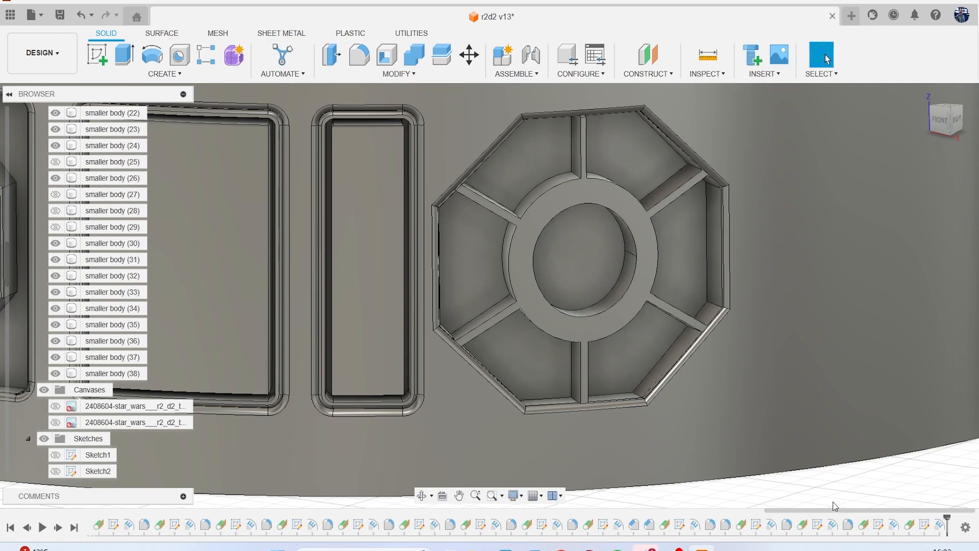
# - Create a tangent construction plane on the floor of the octagon hub's circular recess at 0.0 deg
pyautogui.scroll(-5, 604, 396)
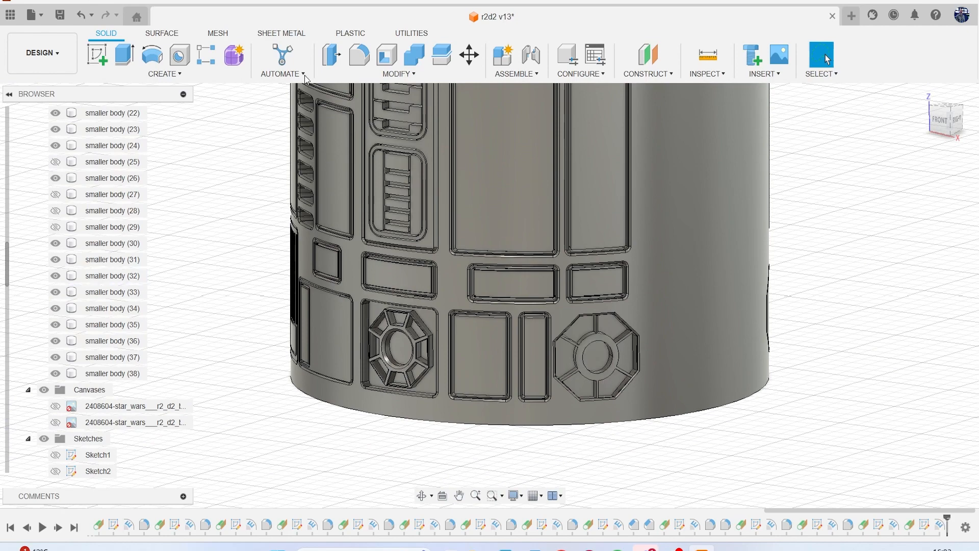
pyautogui.click(646, 74)
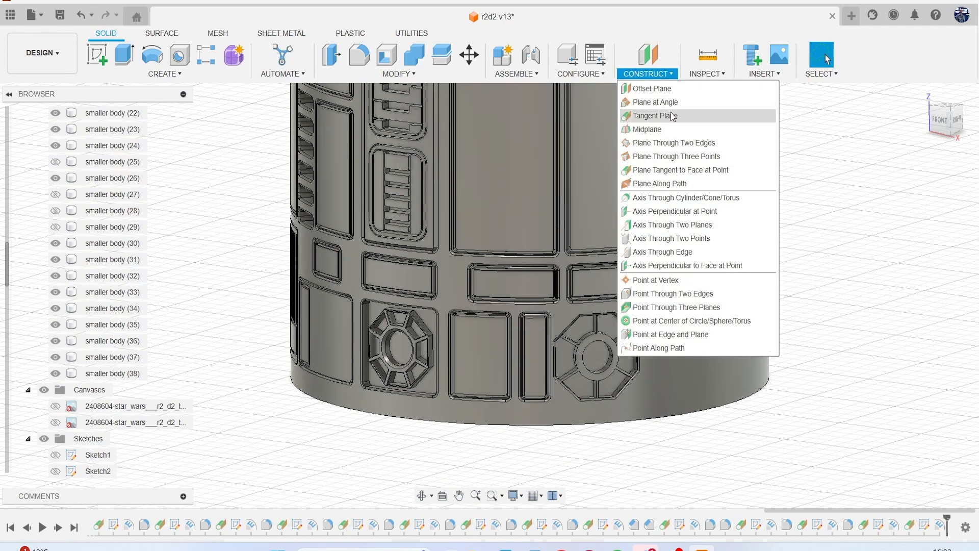
pyautogui.click(655, 115)
pyautogui.click(596, 356)
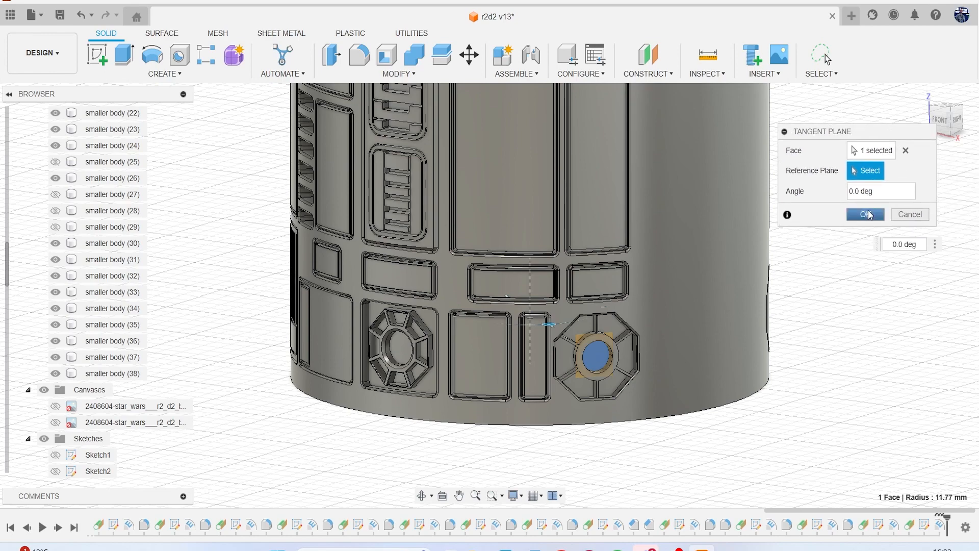
pyautogui.click(867, 215)
# - Sketch a two-point circle about 1.6 mm in diameter on the recess plane, following the recess outline, and finish the sketch
pyautogui.click(97, 54)
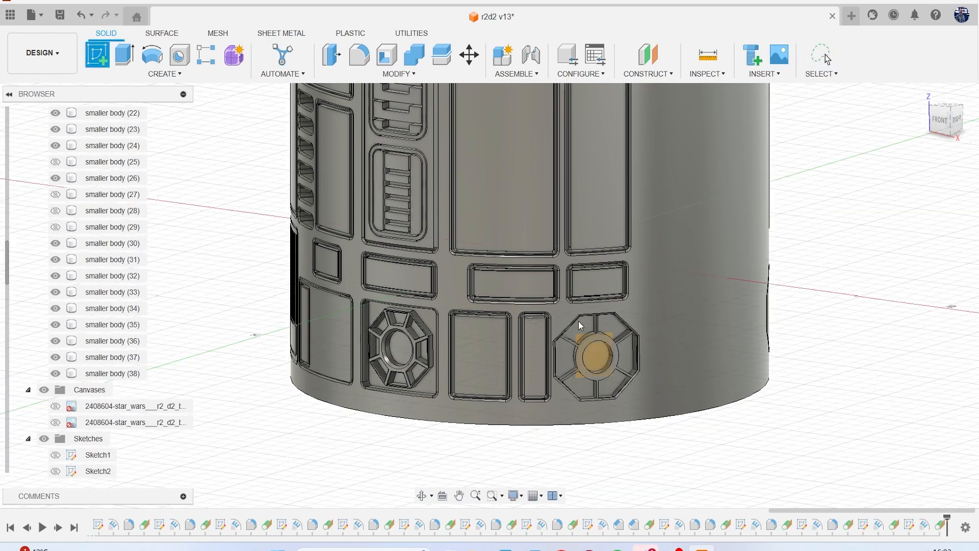
pyautogui.click(603, 358)
pyautogui.moveTo(542, 380); pyautogui.dragTo(538, 439, button='middle')
pyautogui.scroll(6, 477, 168)
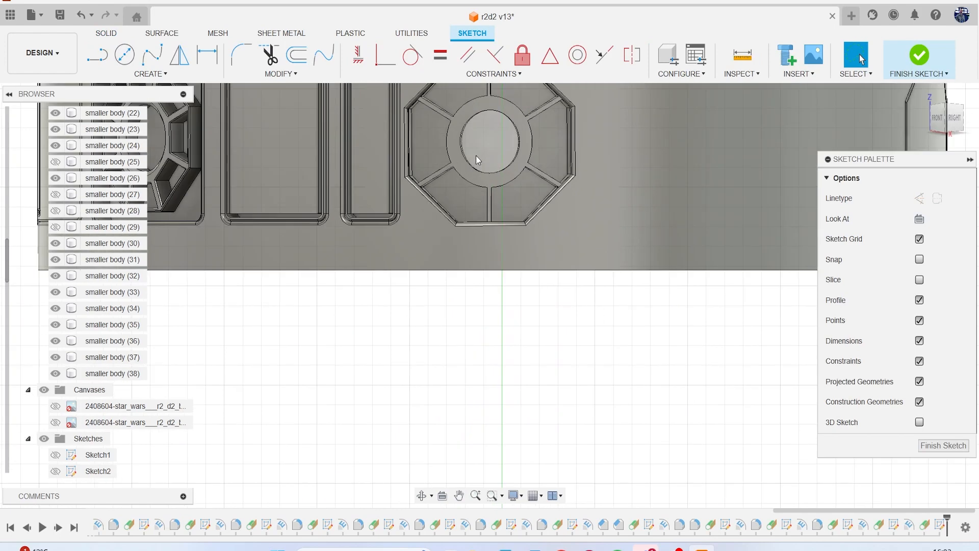
pyautogui.moveTo(476, 155); pyautogui.dragTo(460, 266, button='middle')
pyautogui.scroll(3, 460, 266)
pyautogui.press('c')
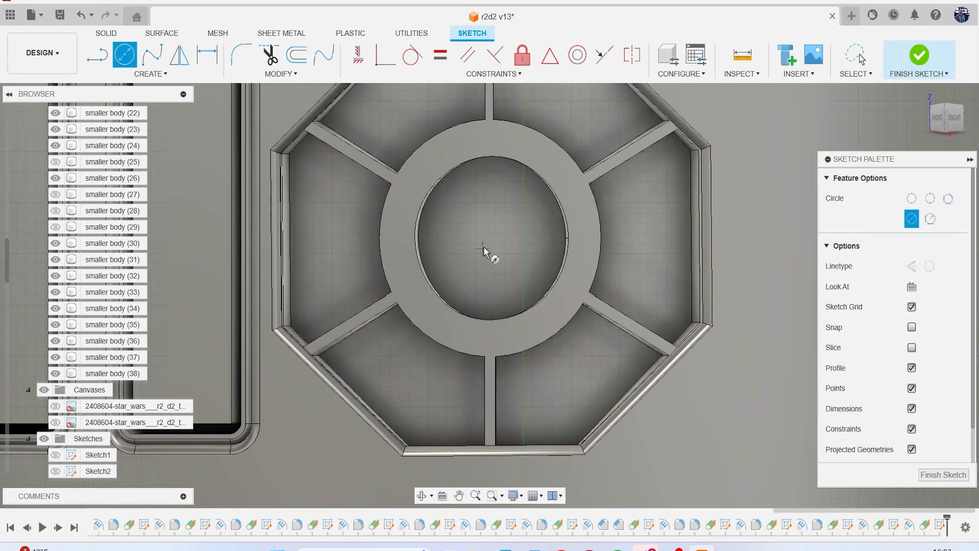
pyautogui.click(912, 198)
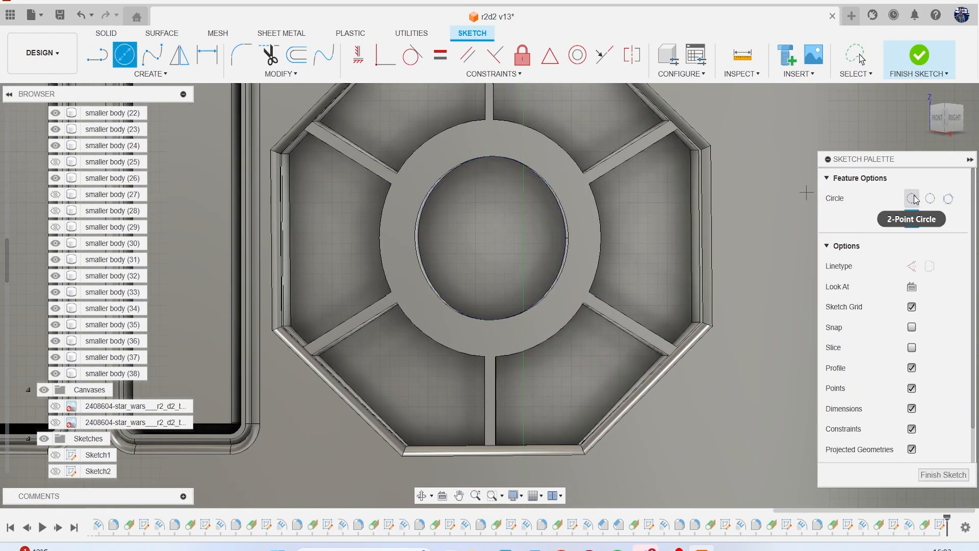
pyautogui.click(494, 157)
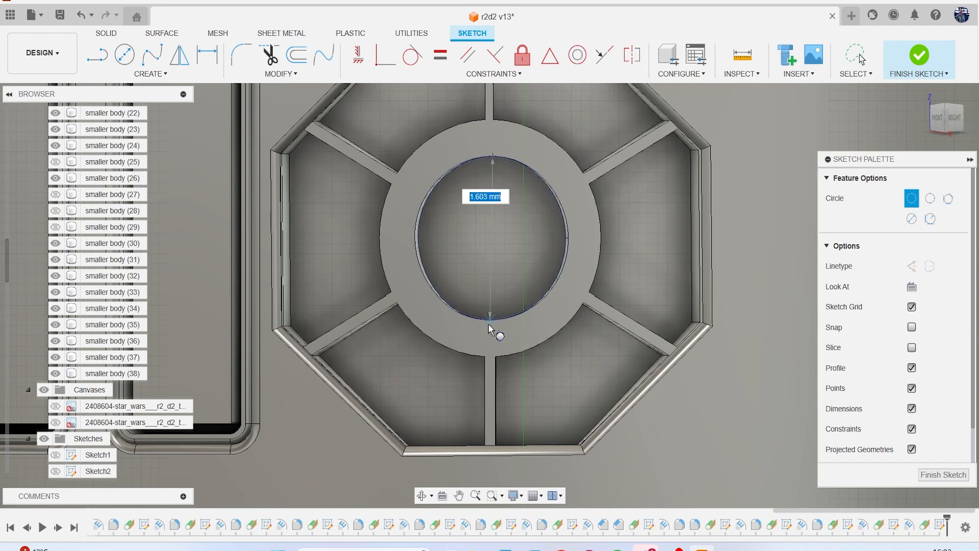
pyautogui.click(492, 319)
pyautogui.click(941, 474)
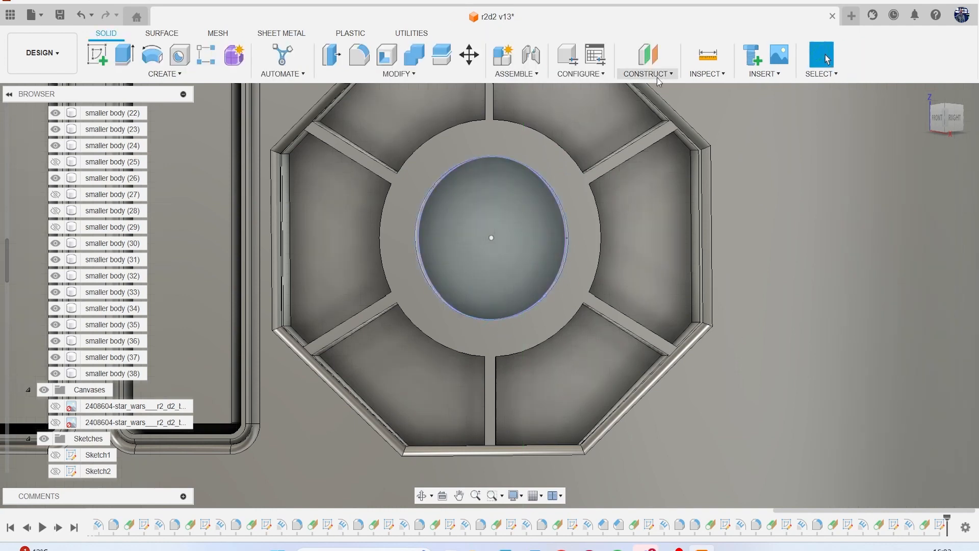
# - Emboss the circle profile raised 0.50 mm from the floor of the octagon hub's central recess
pyautogui.click(175, 74)
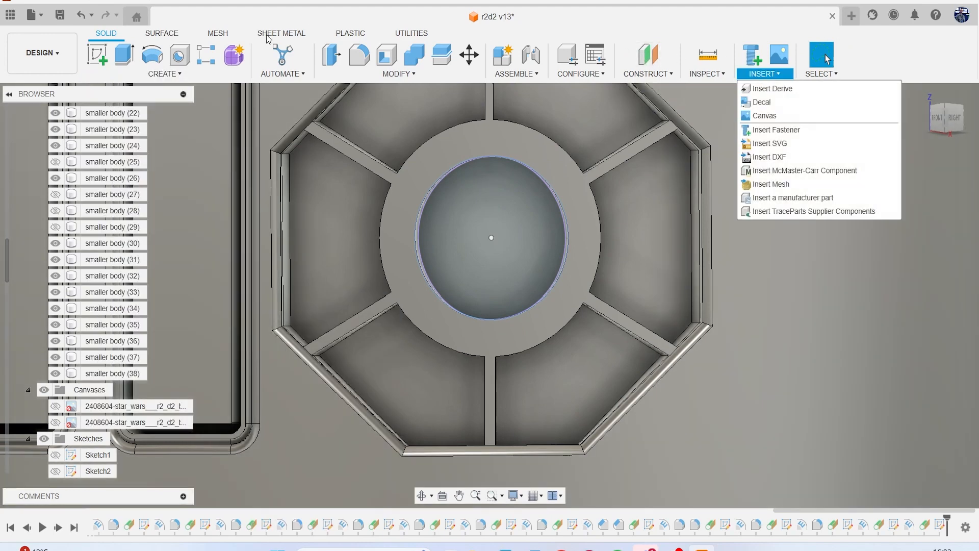
pyautogui.click(153, 225)
pyautogui.click(435, 200)
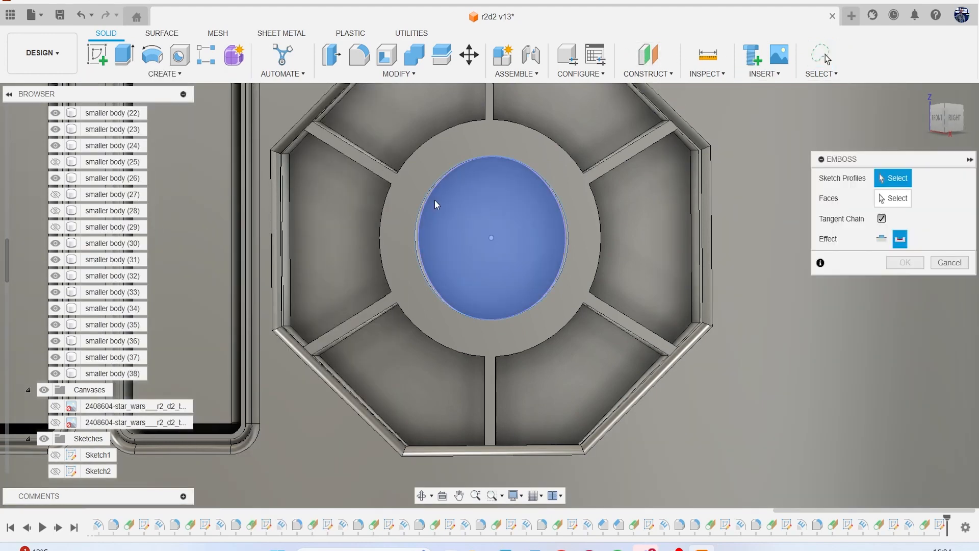
pyautogui.click(894, 199)
pyautogui.moveTo(946, 126); pyautogui.dragTo(942, 100)
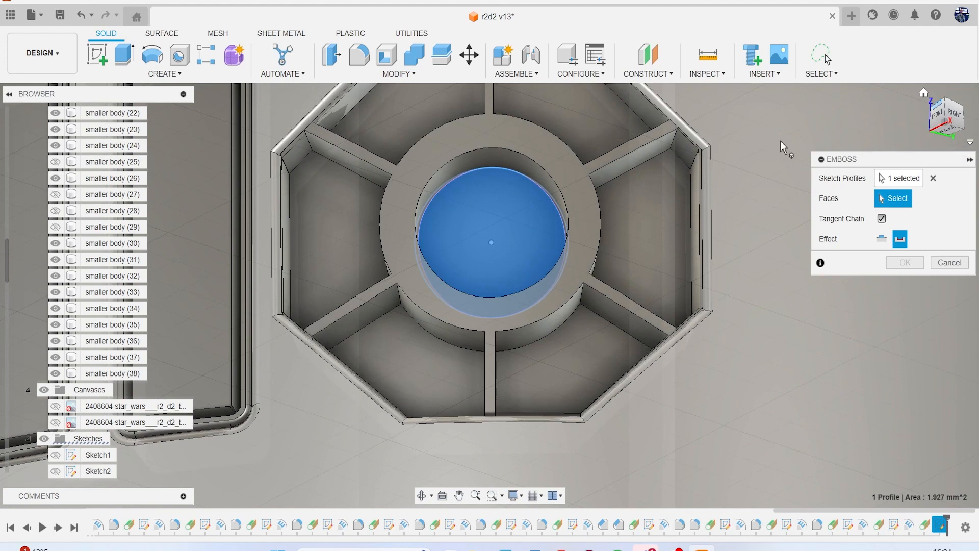
pyautogui.click(519, 237)
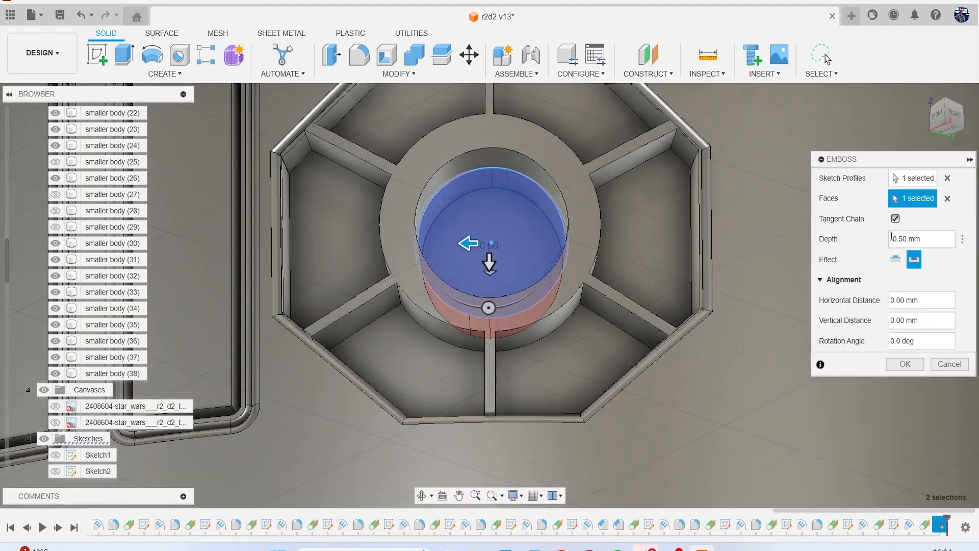
pyautogui.click(895, 260)
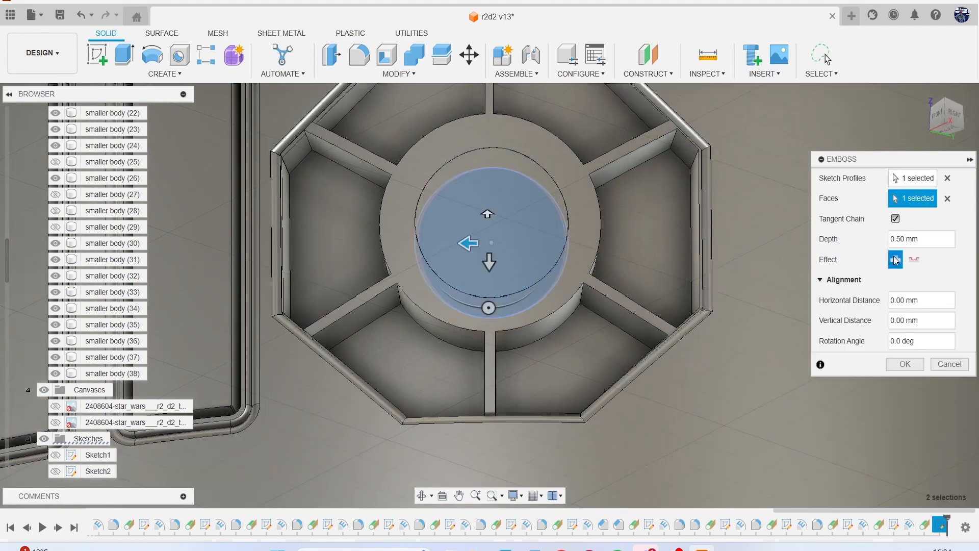
pyautogui.click(917, 367)
# - Try chamfering the raised disc's face in the octagon hub with equal distances of 0.2 mm and 0.1 mm
pyautogui.click(433, 79)
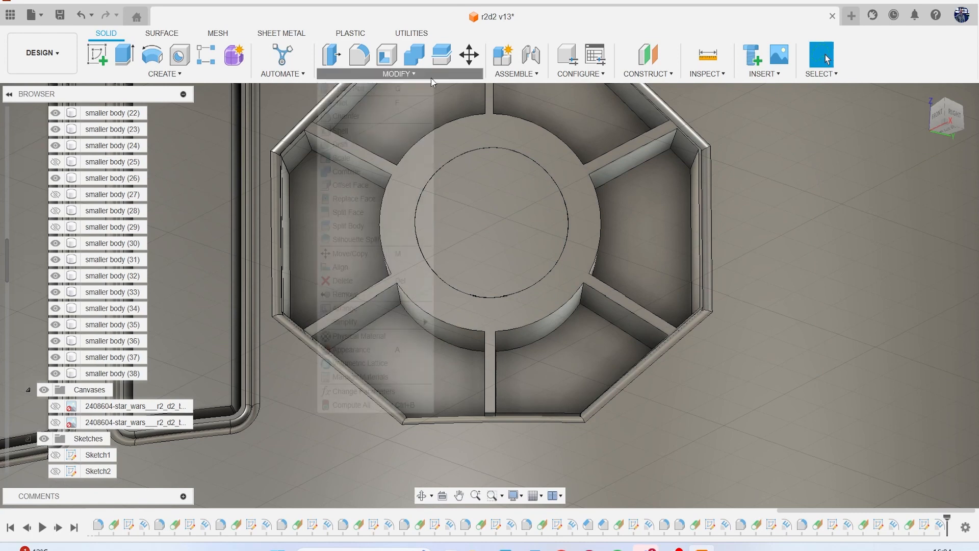
pyautogui.click(403, 117)
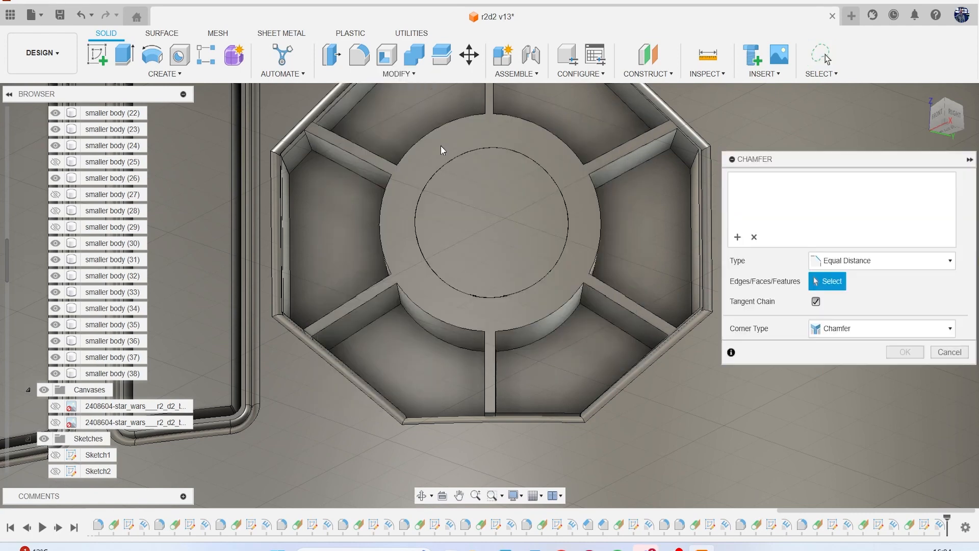
pyautogui.click(500, 159)
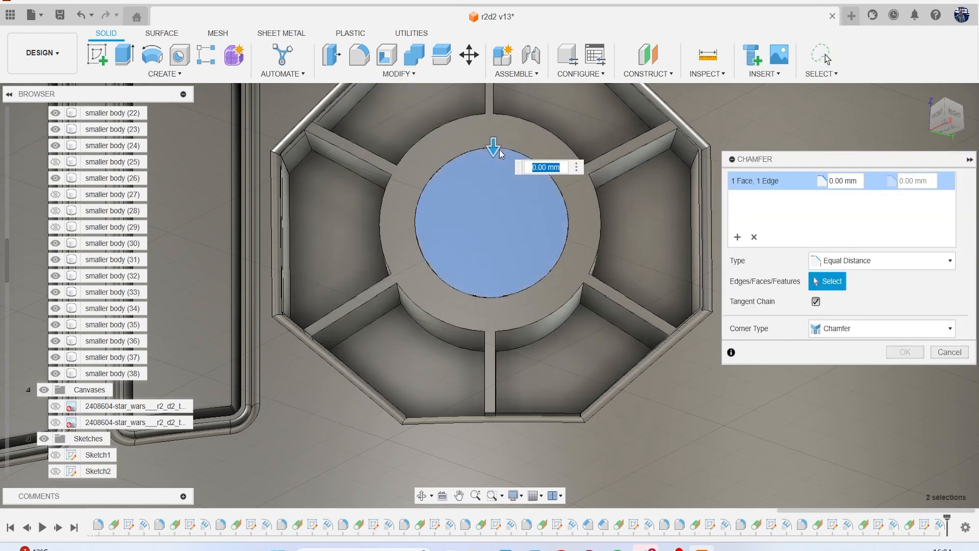
pyautogui.moveTo(493, 152); pyautogui.dragTo(494, 152)
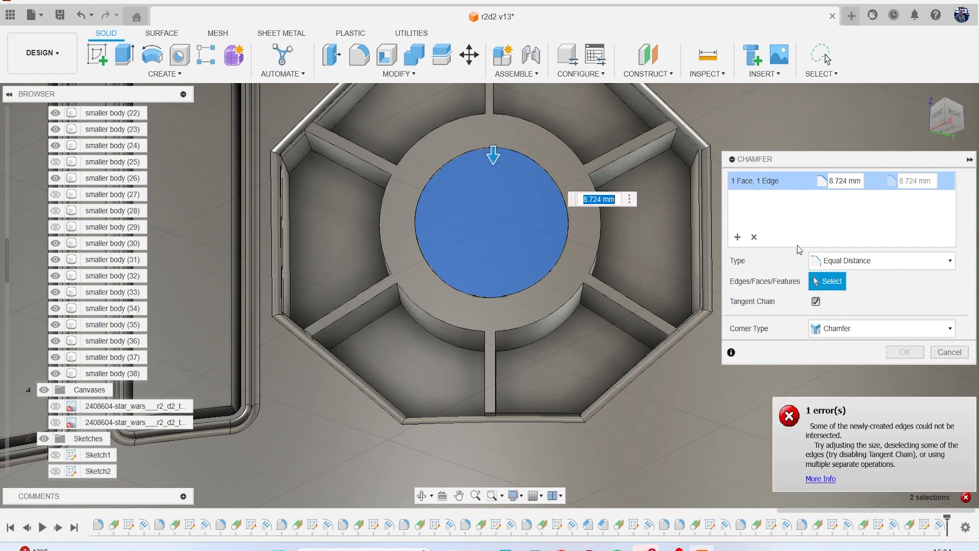
pyautogui.click(754, 237)
pyautogui.click(503, 160)
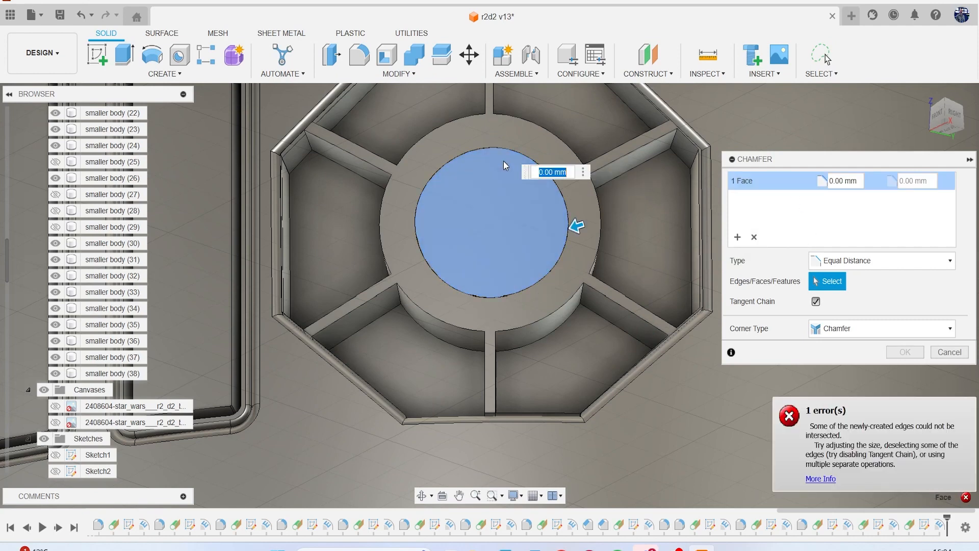
pyautogui.moveTo(573, 226); pyautogui.dragTo(575, 225)
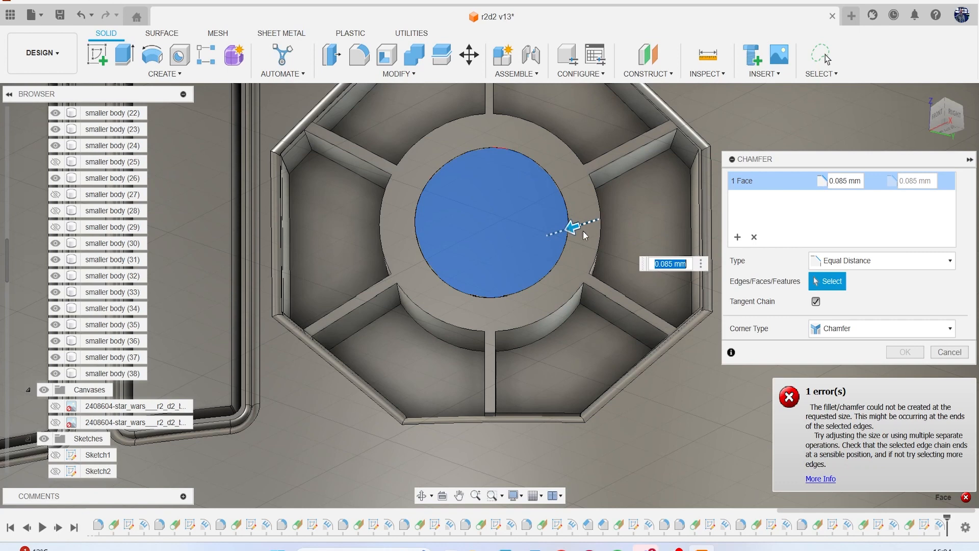
pyautogui.write('.2')
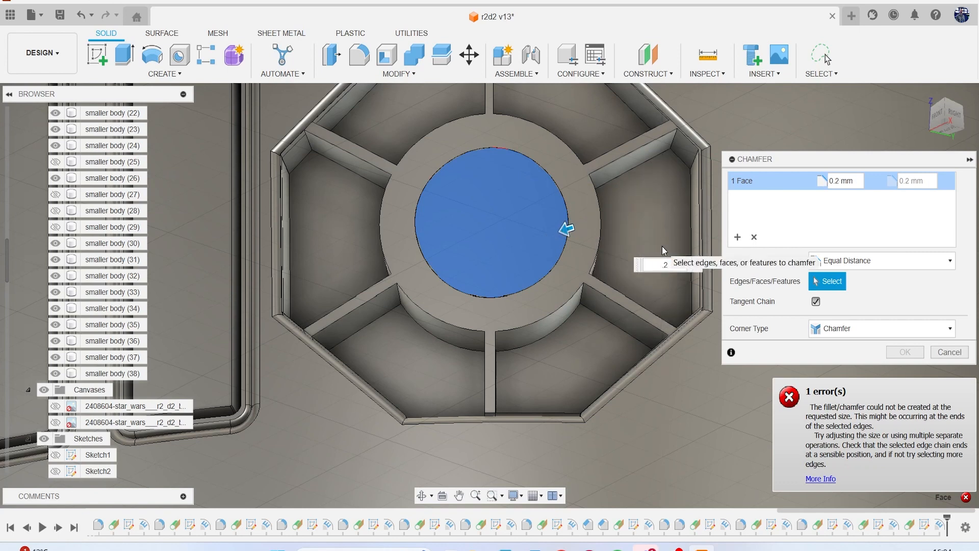
pyautogui.write('.1')
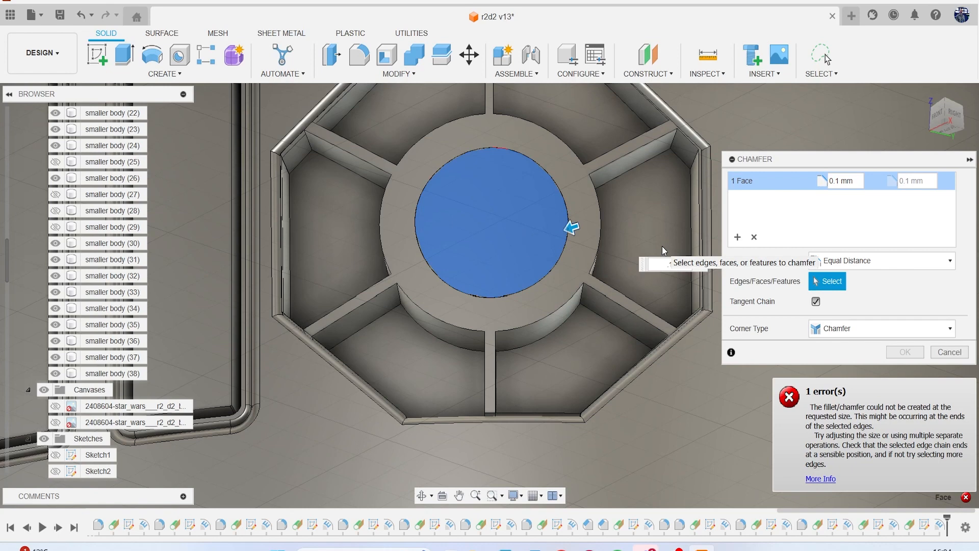
pyautogui.click(949, 352)
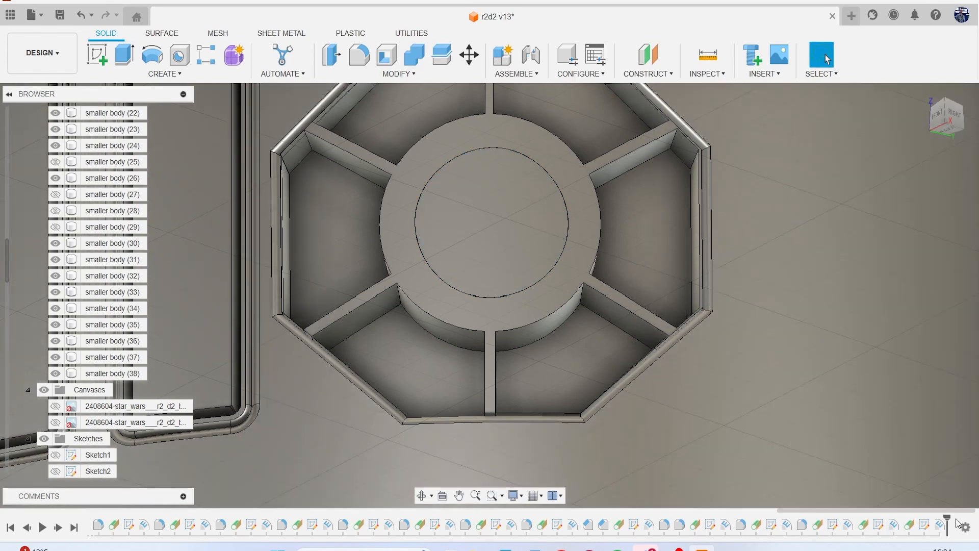
# - Delete the raised disc emboss and its circle sketch from the floor of the hub recess
pyautogui.press('Delete')
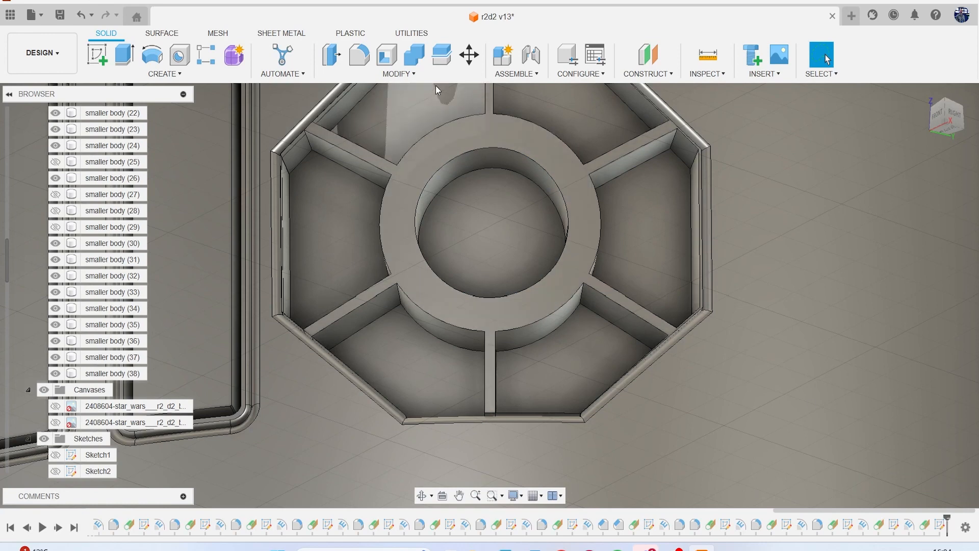
pyautogui.click(398, 74)
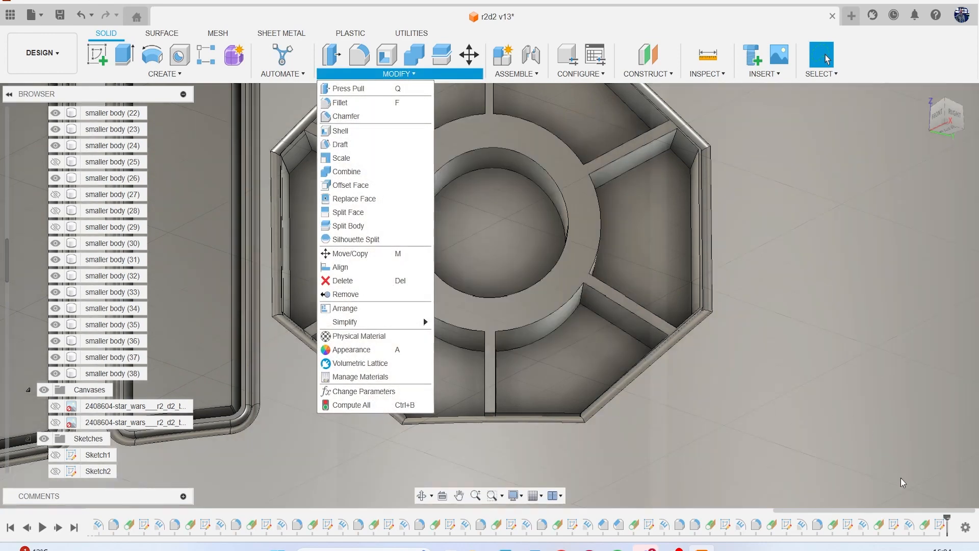
pyautogui.click(938, 526)
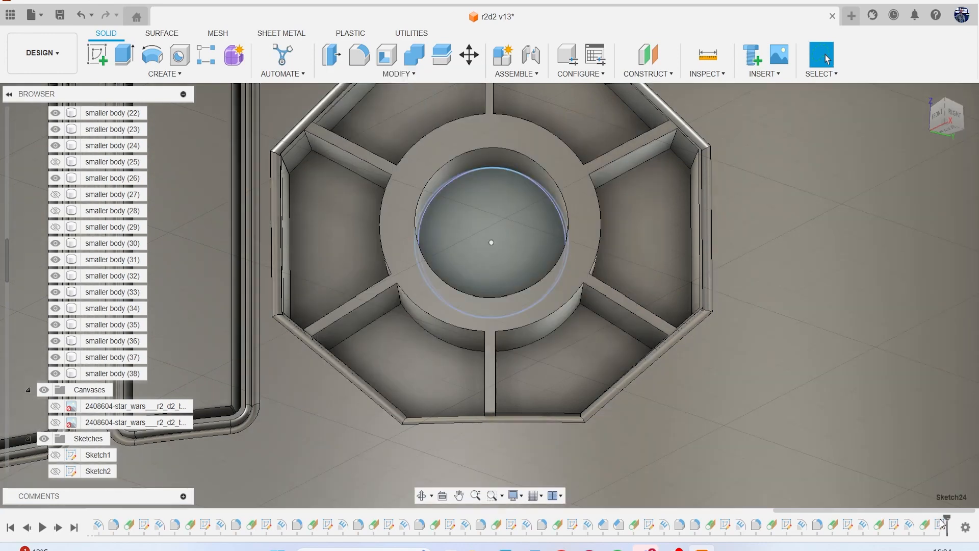
pyautogui.press('Delete')
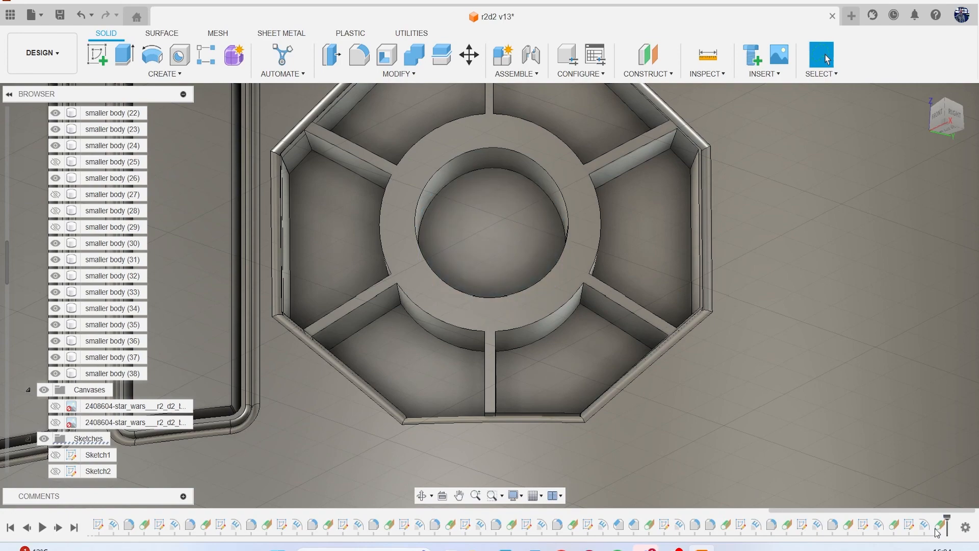
# - Delete the emboss feature that forms the octagon hub's central recess, accepting the deletion despite its dependent features
pyautogui.click(926, 525)
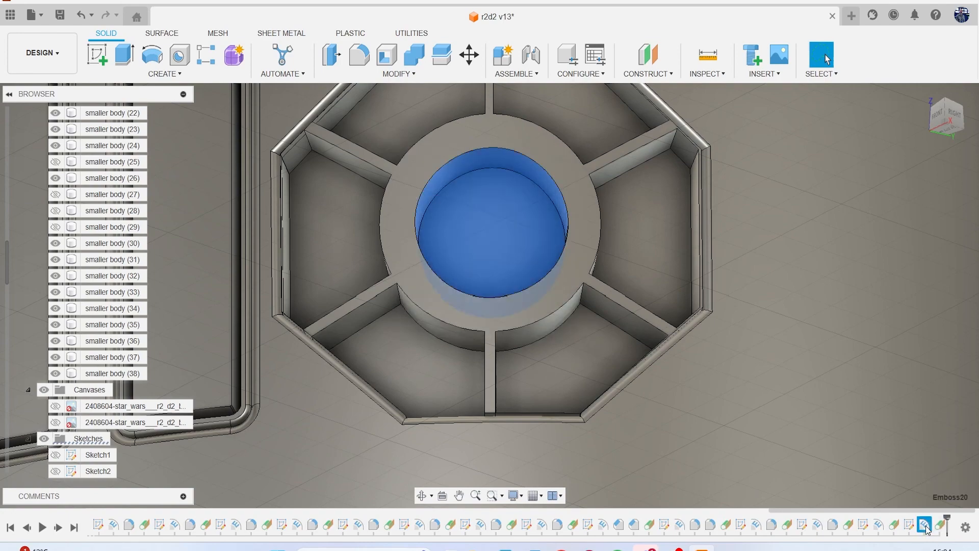
pyautogui.press('Delete')
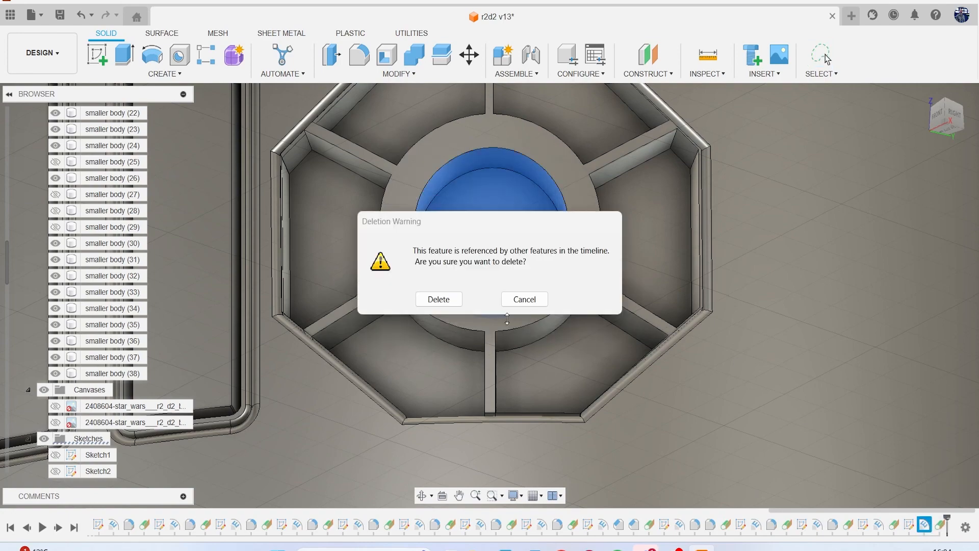
pyautogui.click(438, 300)
# - Examine the whole body and its panels from the octagon side around to the front
pyautogui.scroll(-5, 513, 298)
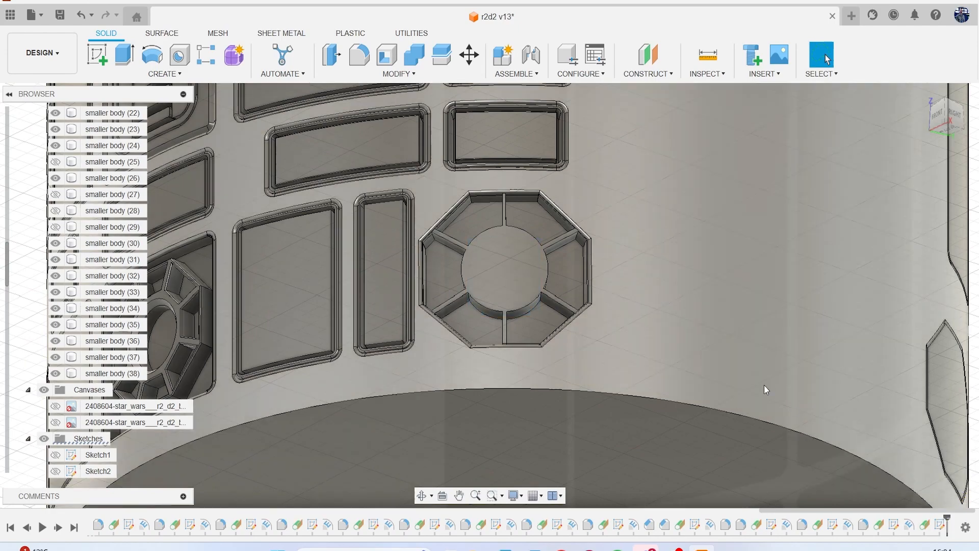
pyautogui.scroll(-5, 684, 333)
pyautogui.moveTo(702, 260); pyautogui.dragTo(597, 262, button='middle')
pyautogui.scroll(-1, 791, 134)
pyautogui.moveTo(839, 141); pyautogui.dragTo(807, 174, button='middle')
pyautogui.moveTo(950, 137); pyautogui.dragTo(974, 148)
pyautogui.scroll(-2, 736, 219)
pyautogui.moveTo(730, 199); pyautogui.dragTo(712, 254, button='middle')
pyautogui.moveTo(936, 131)
pyautogui.mouseDown()
pyautogui.moveTo(938, 118)
pyautogui.moveTo(927, 115)
pyautogui.moveTo(890, 145)
pyautogui.moveTo(765, 90)
pyautogui.moveTo(745, 100)
pyautogui.moveTo(754, 122)
pyautogui.moveTo(849, 139)
pyautogui.moveTo(936, 121)
pyautogui.mouseUp()
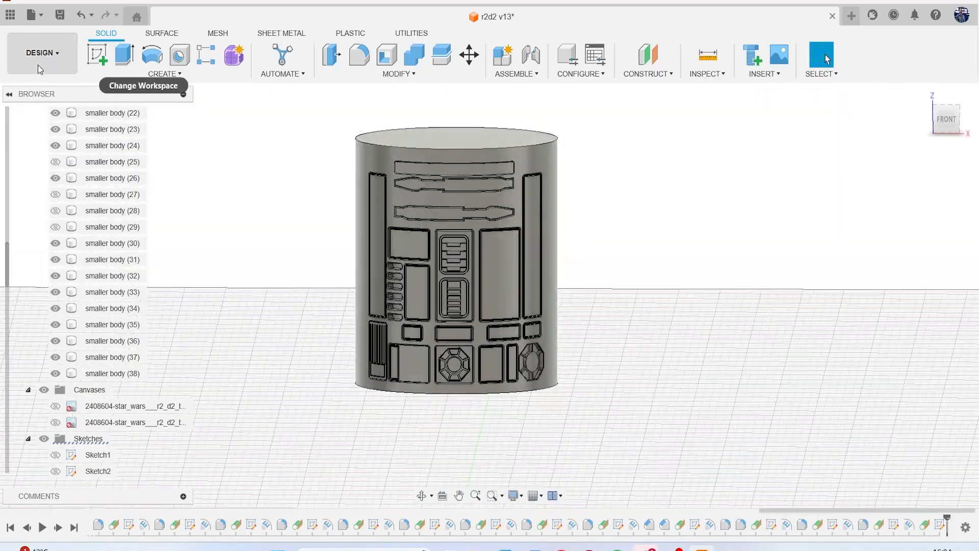